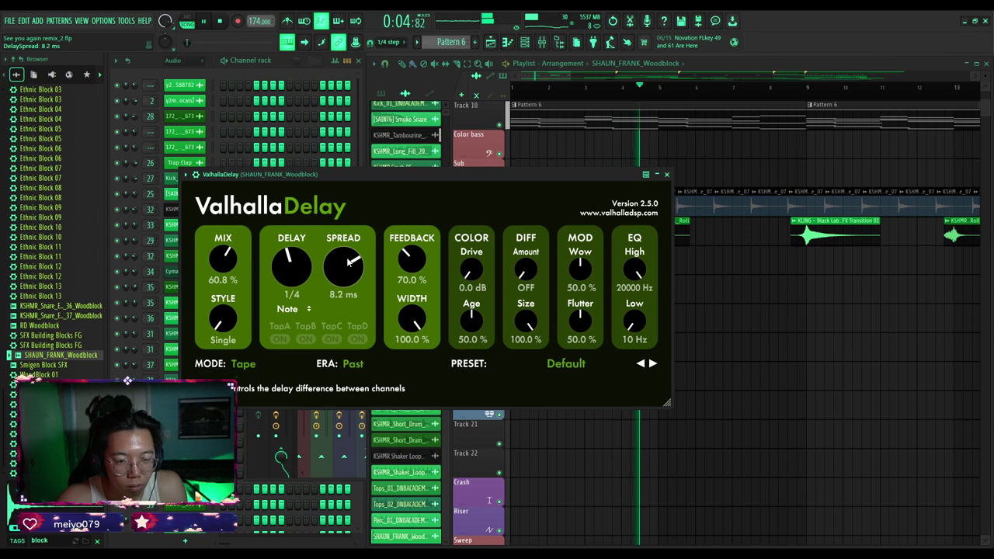
# Close the delay plugin and repeat the Track 15 woodblock clips so they run once per bar through bar 16.
pyautogui.click(667, 174)
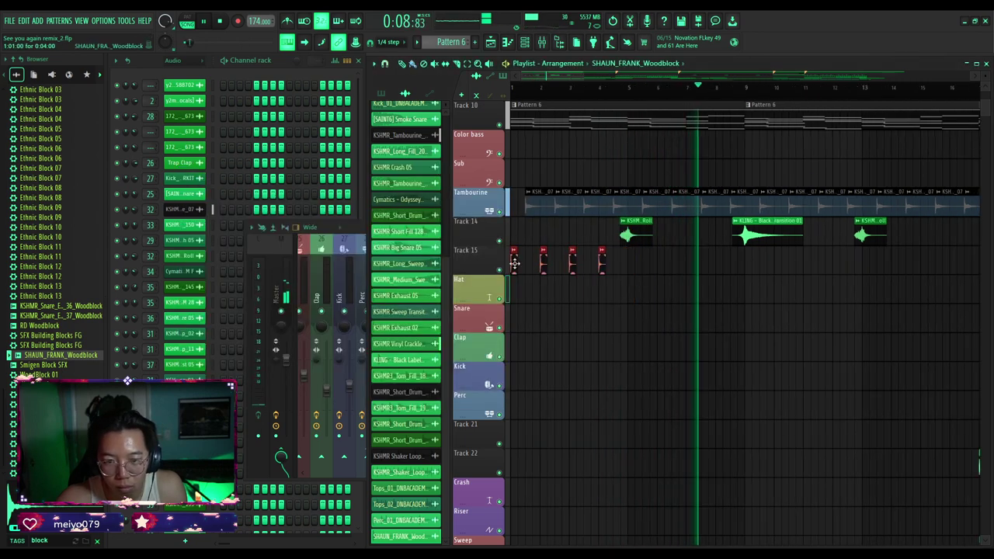
pyautogui.keyDown('shift'); pyautogui.moveTo(515, 264); pyautogui.dragTo(632, 271); pyautogui.keyUp('shift')
pyautogui.press('space')
pyautogui.press('space')
pyautogui.keyDown('ctrl'); pyautogui.moveTo(764, 288); pyautogui.dragTo(518, 266); pyautogui.keyUp('ctrl')
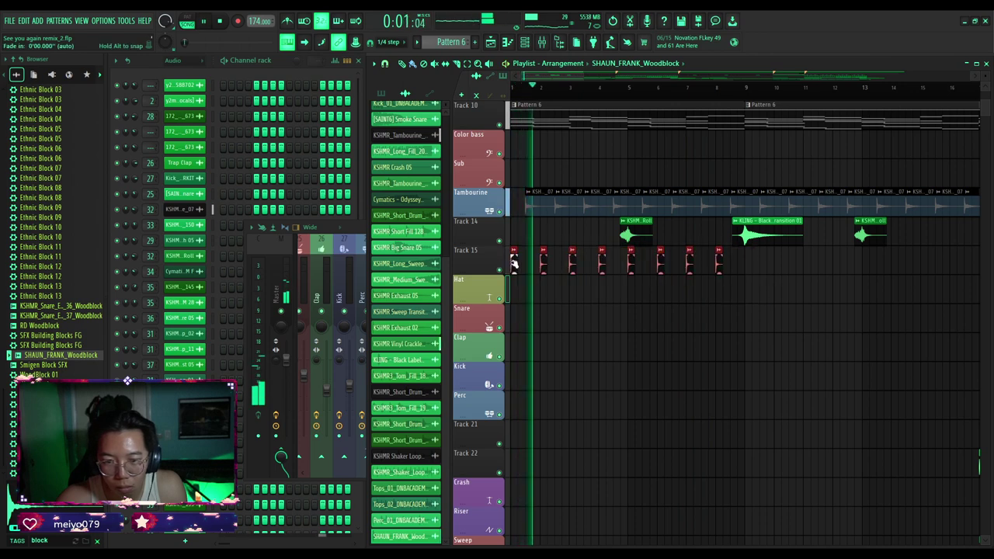
pyautogui.hotkey('ctrl', 'b')
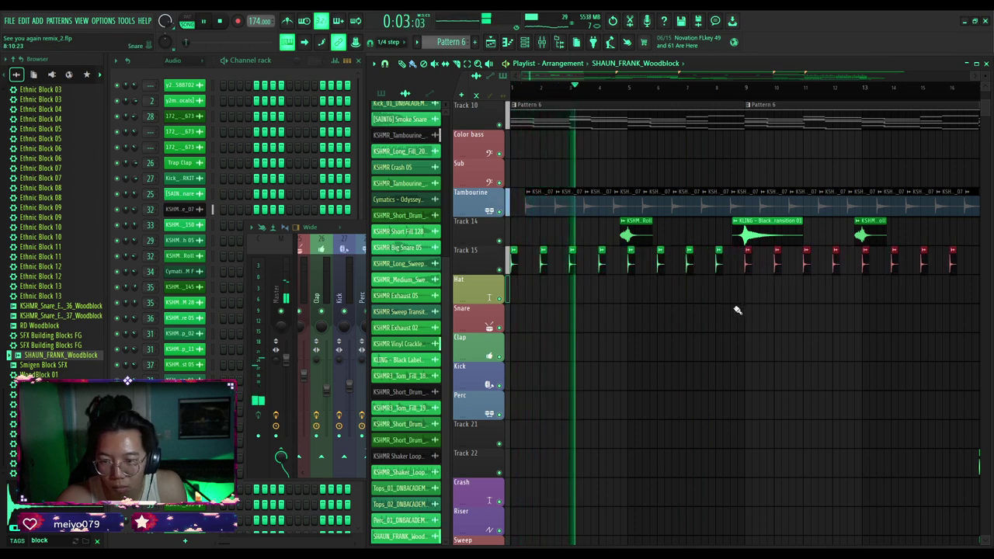
pyautogui.hotkey('ctrl', 'd')
pyautogui.scroll(-2, 670, 326)
pyautogui.press('space')
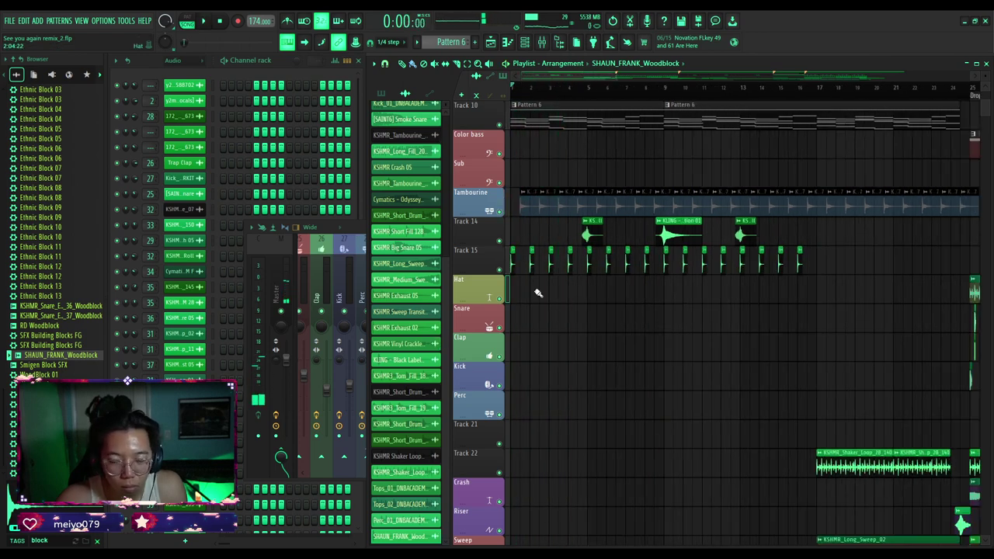
# Move the second and fourth woodblock clips on Track 15 one beat earlier, placing the fourth at 3:13:00.
pyautogui.scroll(3, 537, 293)
pyautogui.moveTo(547, 76); pyautogui.dragTo(513, 78)
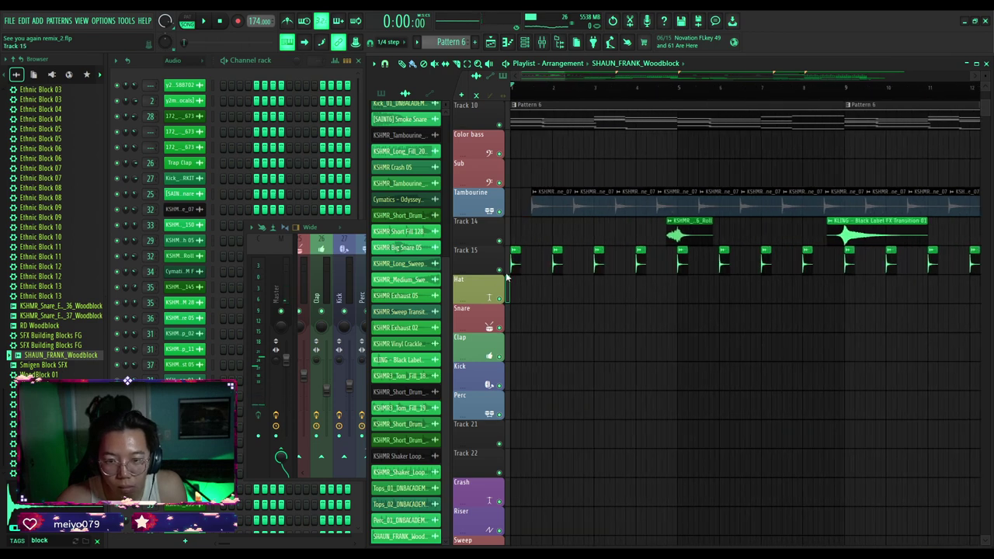
pyautogui.scroll(-3, 610, 277)
pyautogui.moveTo(849, 262); pyautogui.dragTo(524, 270)
pyautogui.scroll(3, 544, 267)
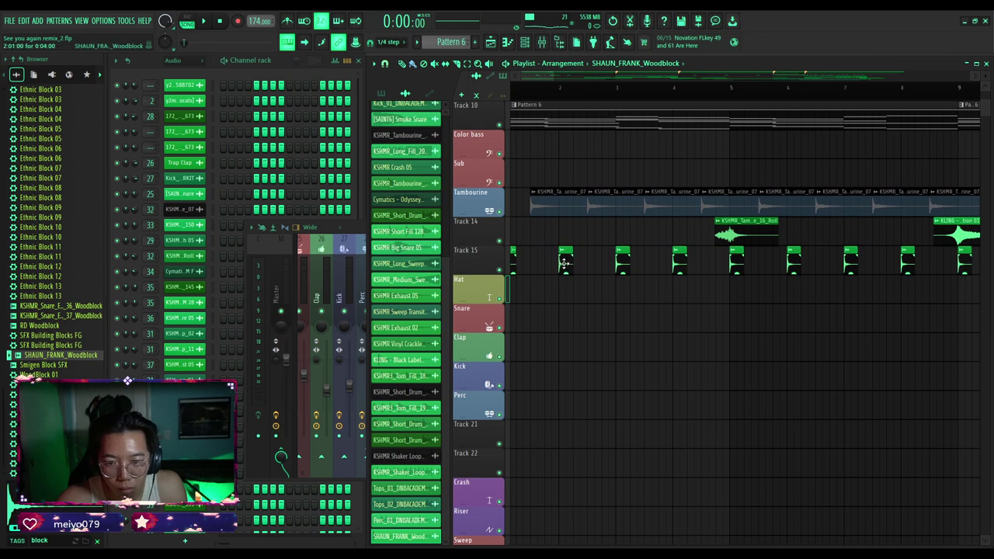
pyautogui.scroll(-3, 551, 264)
pyautogui.press('space')
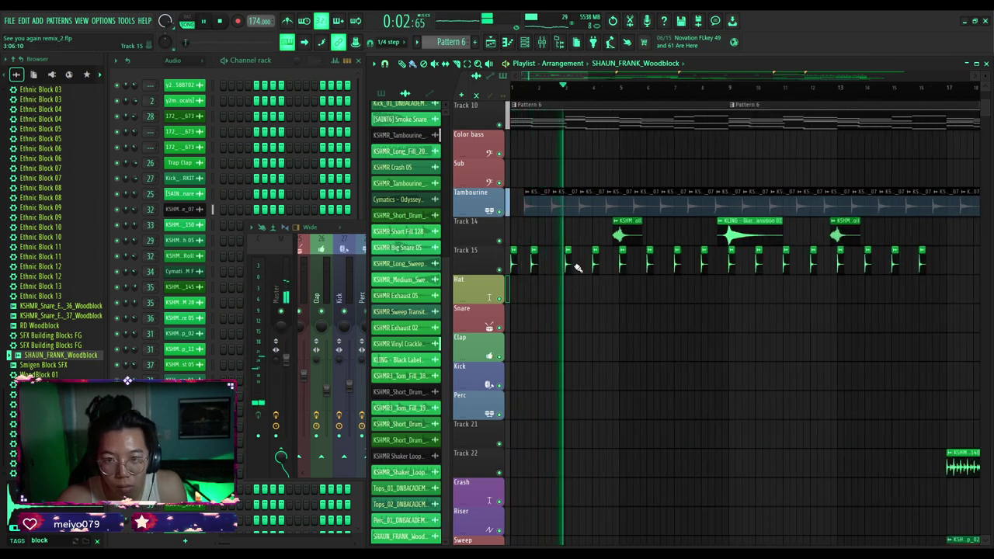
pyautogui.moveTo(596, 265); pyautogui.dragTo(588, 265)
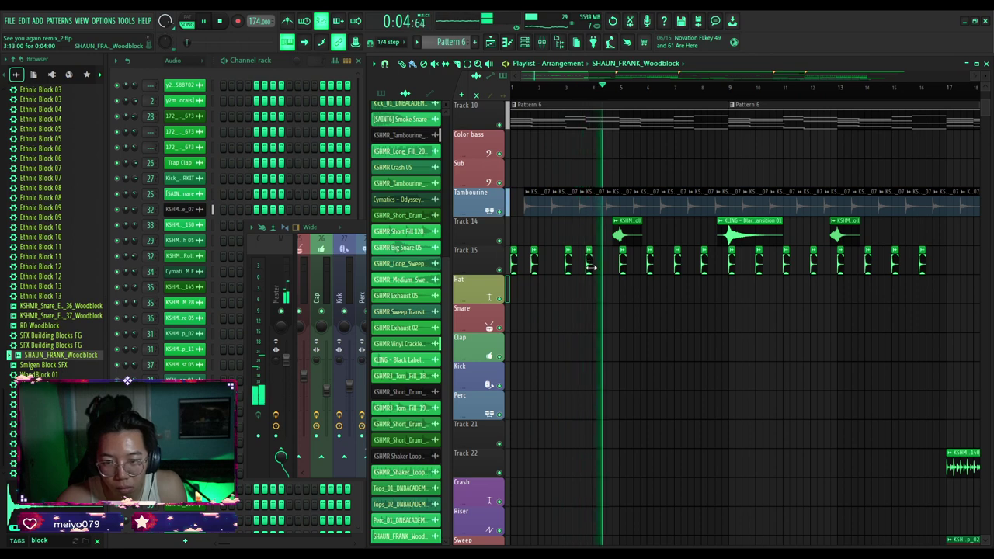
# Delete the Track 15 woodblock clips from bar 5 onward and duplicate the new four-bar rhythm through bar 16.
pyautogui.rightClick(622, 264)
pyautogui.rightClick(650, 265)
pyautogui.rightClick(922, 264)
pyautogui.moveTo(970, 264)
pyautogui.mouseDown()
pyautogui.moveTo(512, 272)
pyautogui.moveTo(621, 266)
pyautogui.mouseUp()
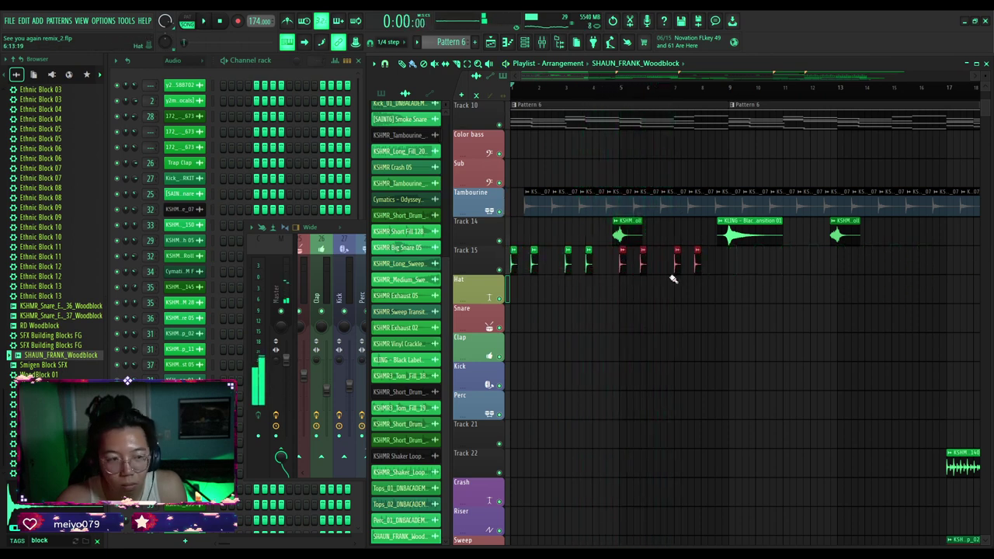
pyautogui.moveTo(817, 301); pyautogui.dragTo(515, 260)
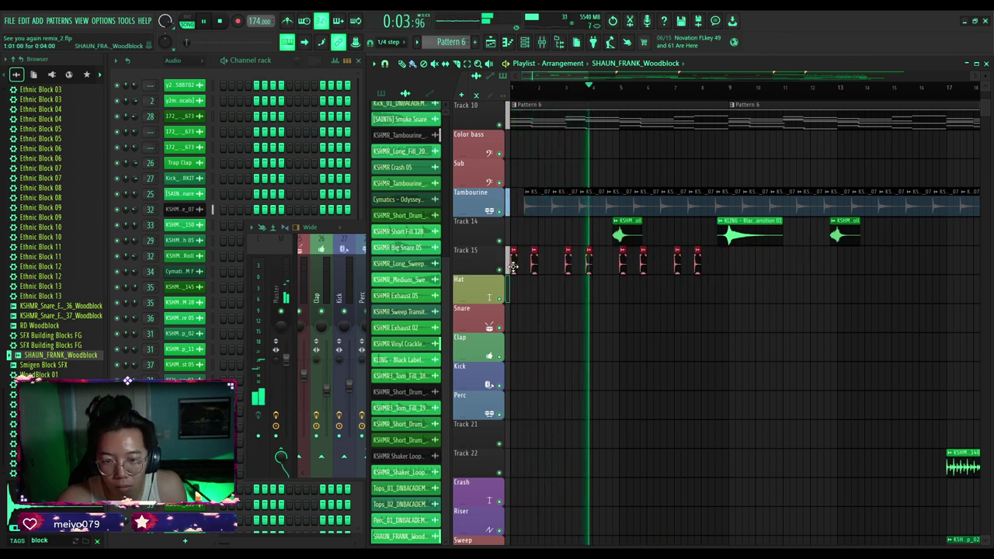
pyautogui.hotkey('ctrl', 'b')
pyautogui.scroll(-3, 719, 307)
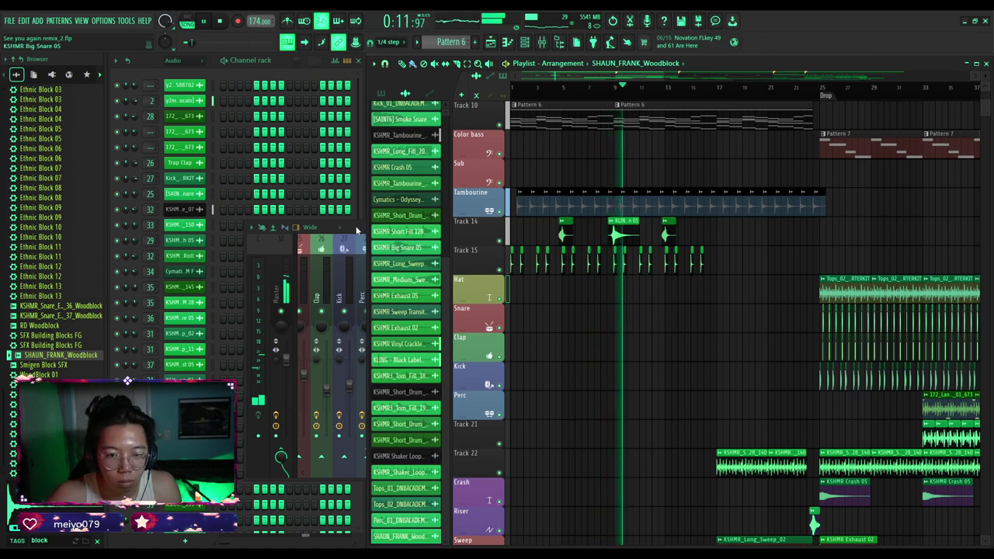
# Restart playback from bar 1 and select bars 1 to 9 of the arrangement as the loop range.
pyautogui.scroll(3, 477, 260)
pyautogui.scroll(3, 478, 260)
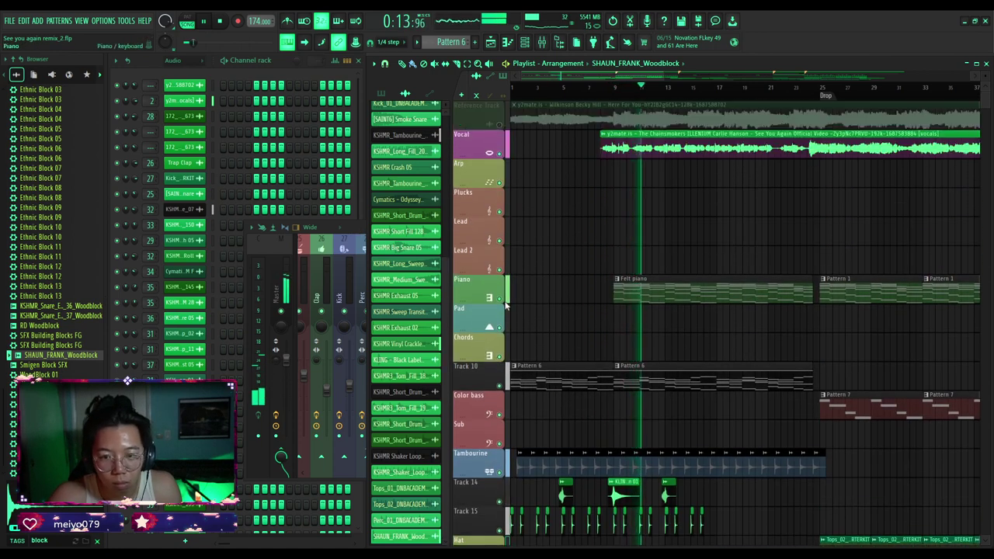
pyautogui.click(512, 88)
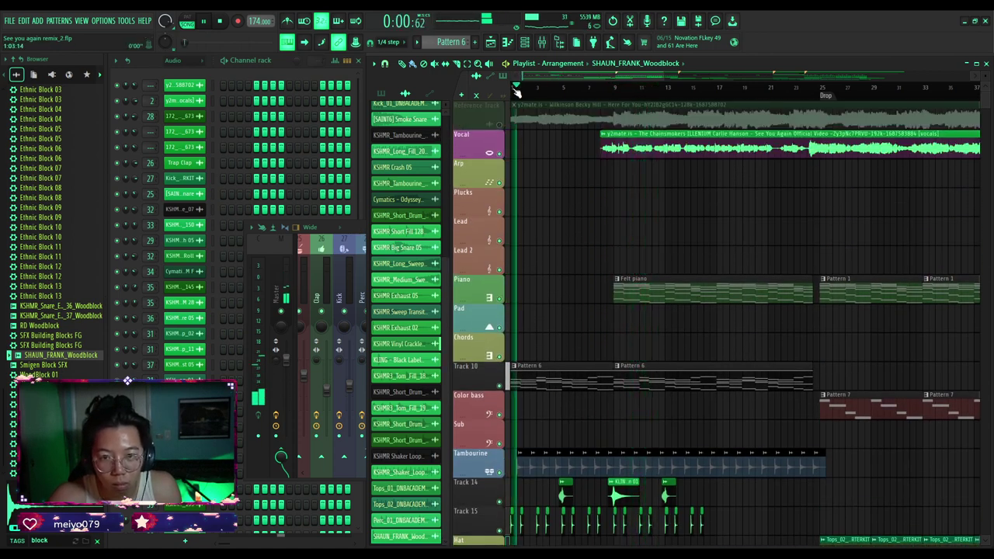
pyautogui.moveTo(514, 90); pyautogui.dragTo(619, 96)
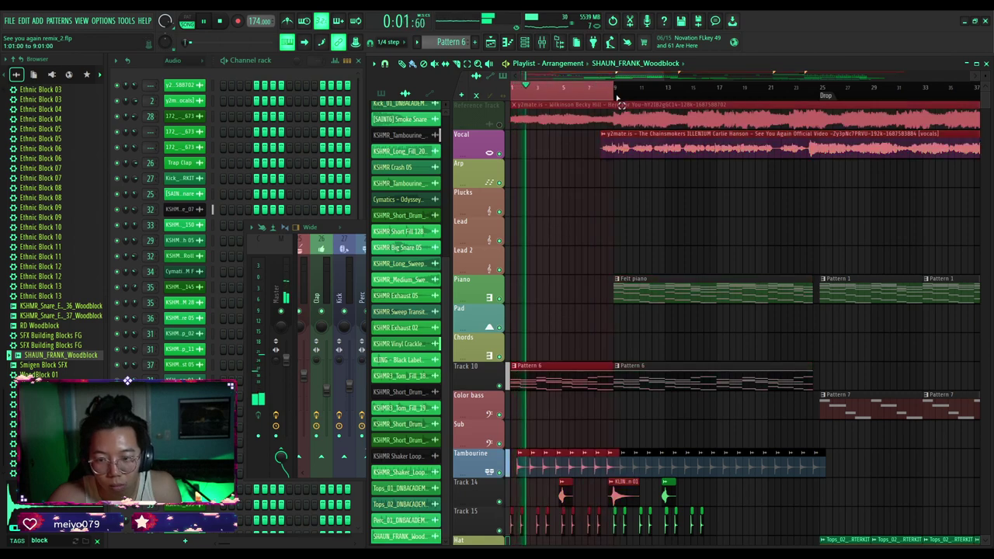
# Solo Track 15, enable Track 10 alongside it and restart playback of the loop.
pyautogui.scroll(-5, 584, 215)
pyautogui.rightClick(500, 328)
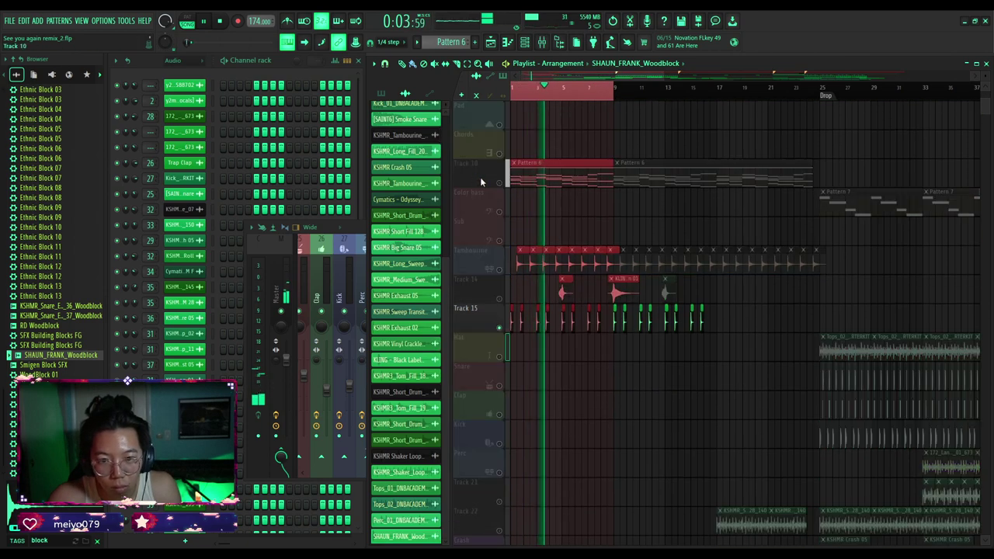
pyautogui.click(499, 183)
pyautogui.press('space')
pyautogui.press('space')
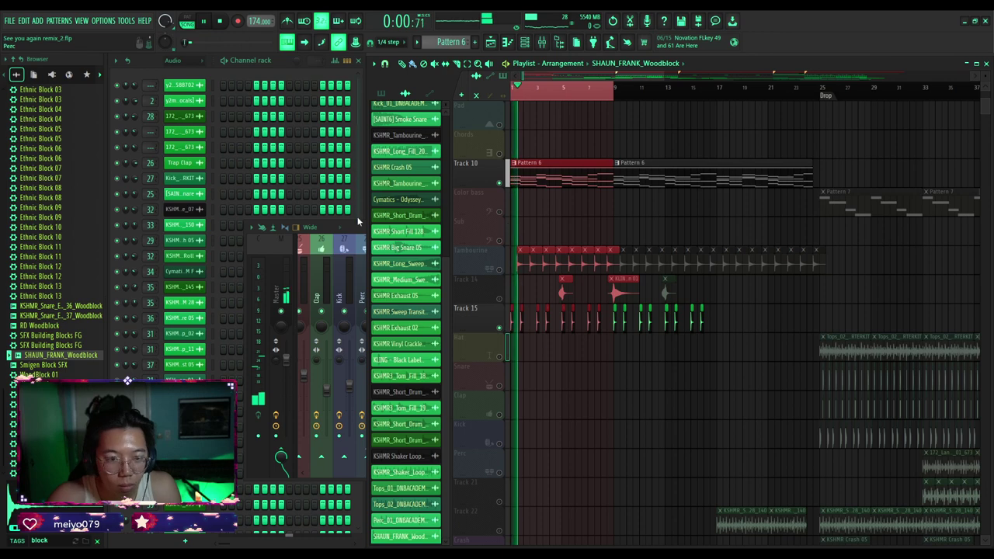
# Open ValhallaDelay on the woodblock mixer insert, set its feedback to 88.4 % and return the drive to 0.0 dB.
pyautogui.press('F9')
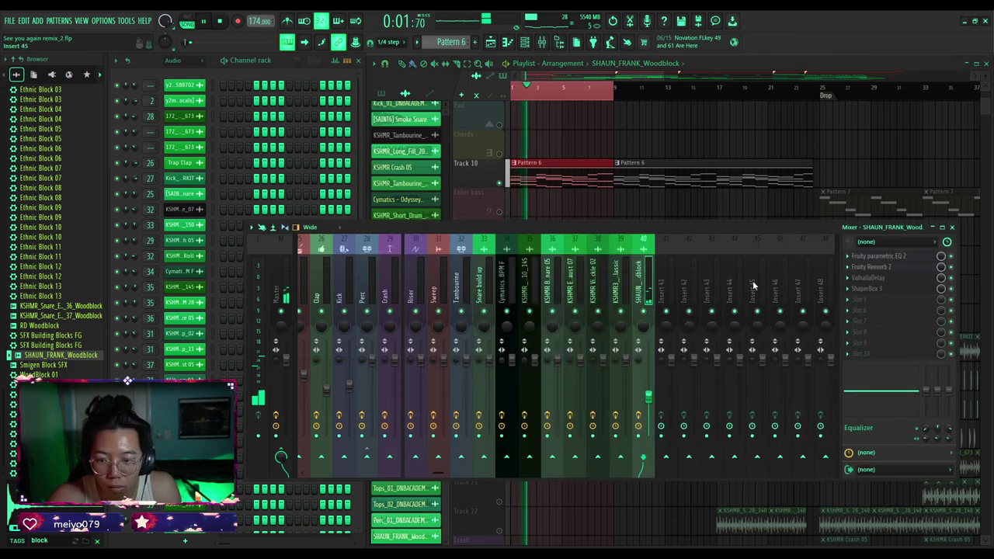
pyautogui.click(879, 279)
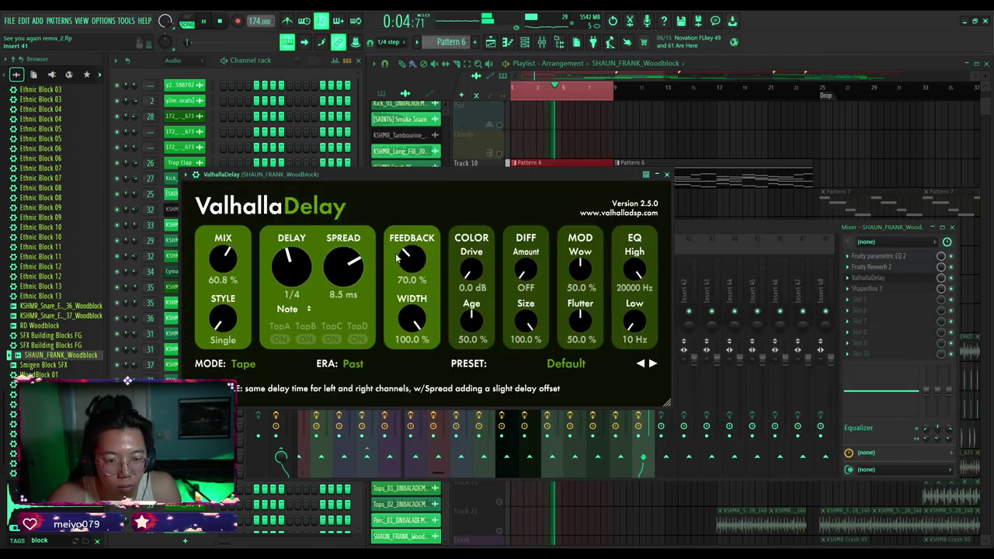
pyautogui.moveTo(404, 252); pyautogui.dragTo(405, 243)
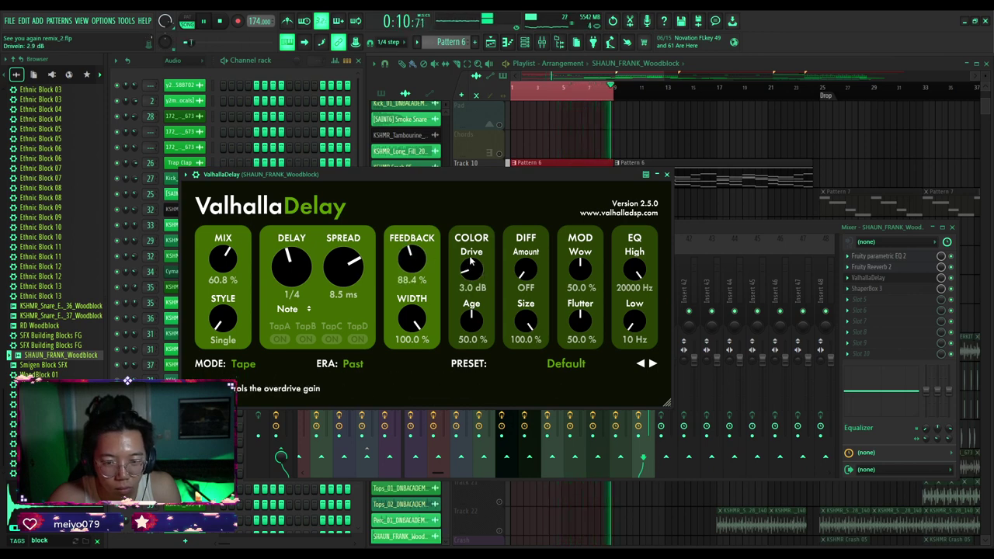
pyautogui.moveTo(470, 263)
pyautogui.mouseDown()
pyautogui.moveTo(470, 247)
pyautogui.moveTo(471, 279)
pyautogui.mouseUp()
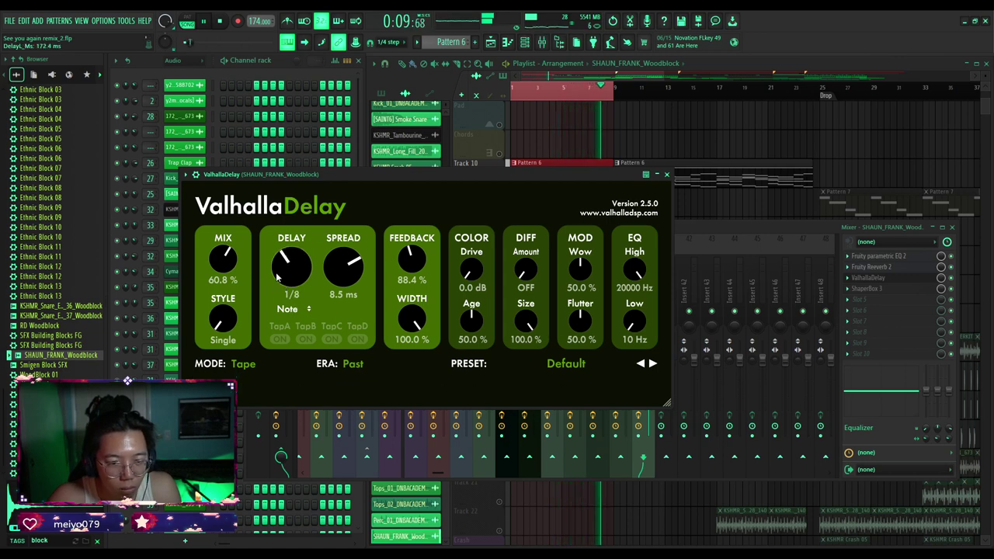
# Try the woodblock delay's mix at 100 % and bring it down to 49.2 %.
pyautogui.moveTo(210, 261); pyautogui.dragTo(213, 198)
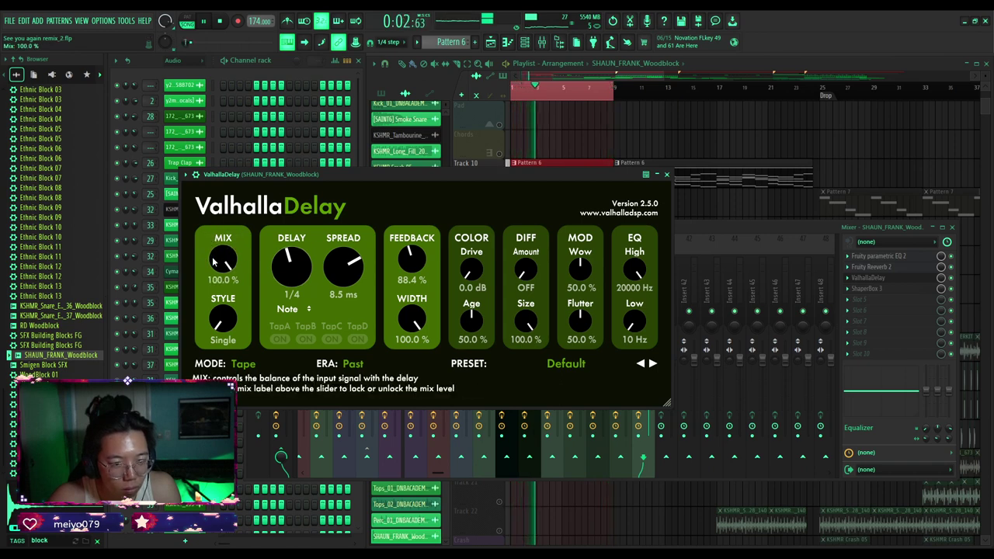
pyautogui.scroll(-5, 214, 263)
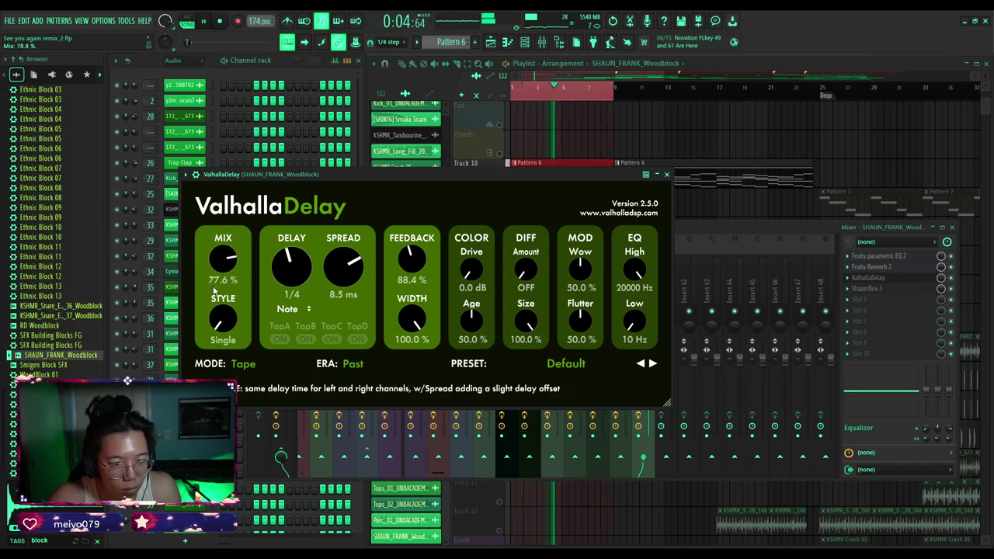
pyautogui.moveTo(216, 262); pyautogui.dragTo(218, 240)
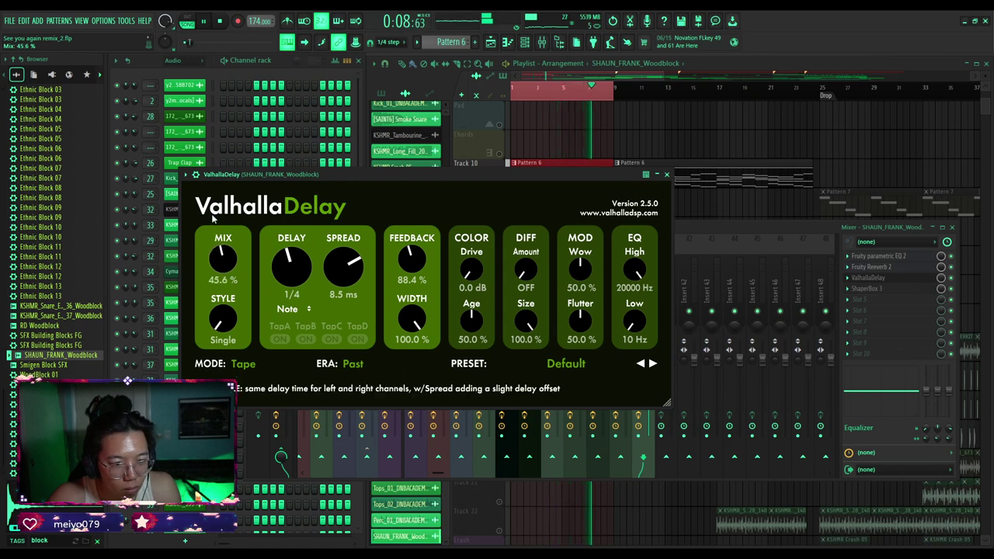
# Check Fruity Reeverb 2 on the woodblock mixer insert, close it and return to the delay plugin.
pyautogui.click(752, 225)
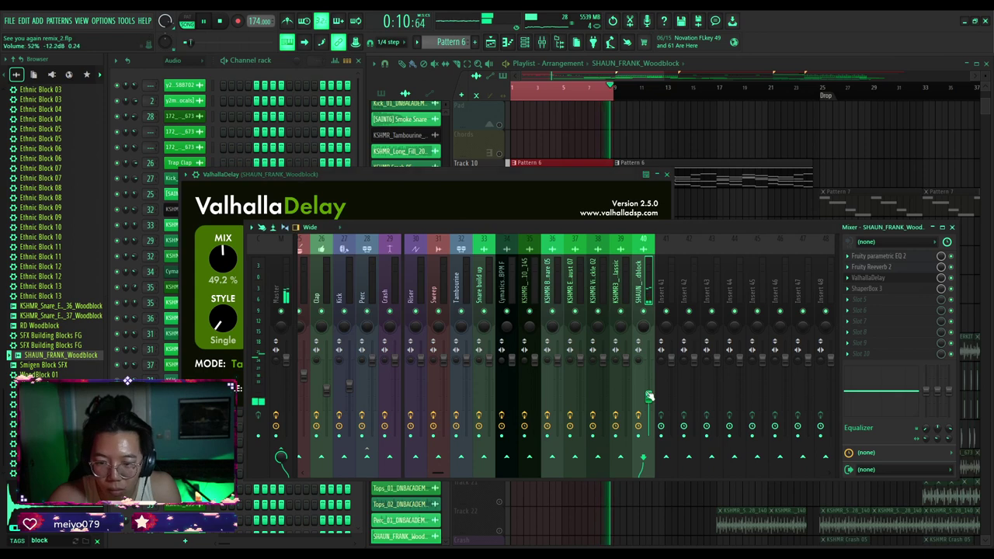
pyautogui.click(893, 267)
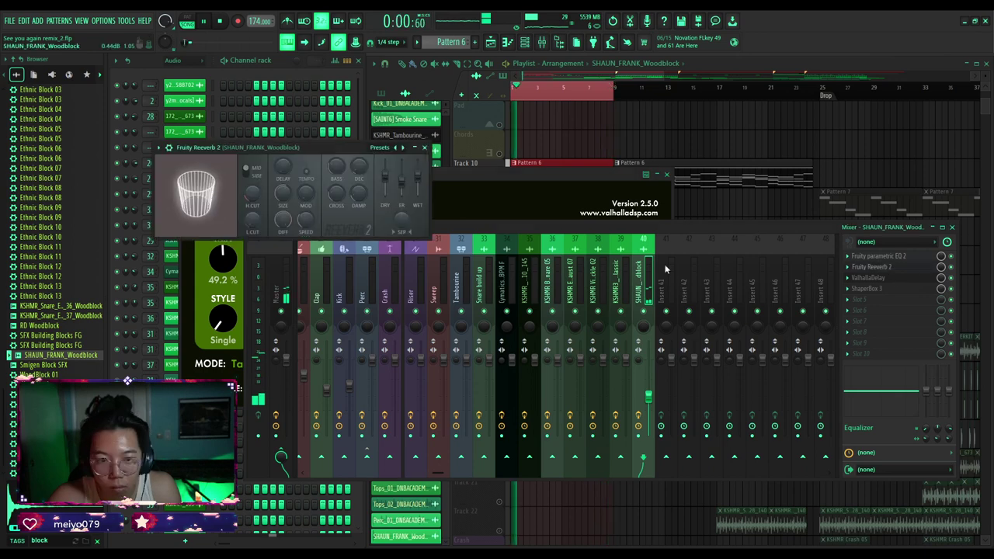
pyautogui.click(424, 148)
pyautogui.click(404, 187)
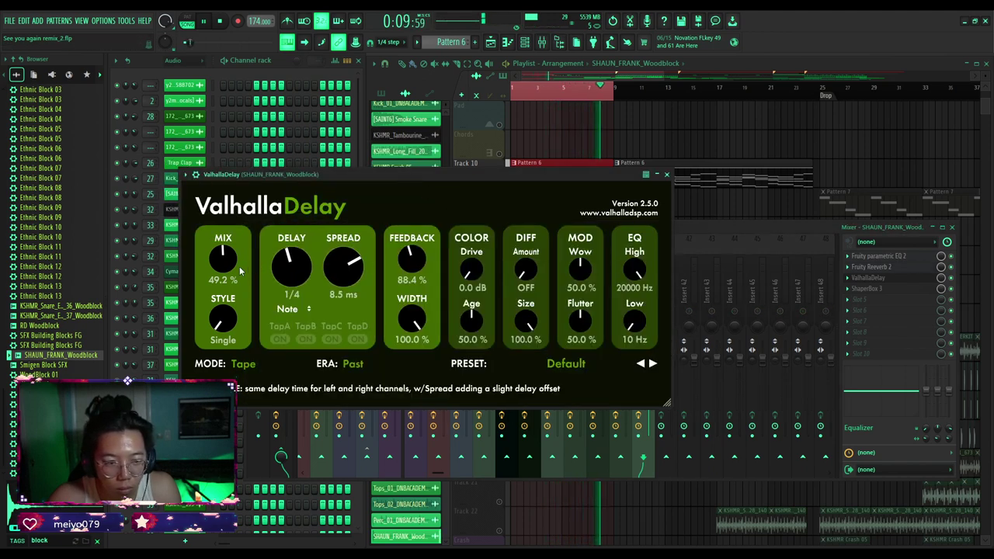
# Set the woodblock delay's mix to 50.8 % and its feedback to 42.4 %.
pyautogui.scroll(1, 218, 264)
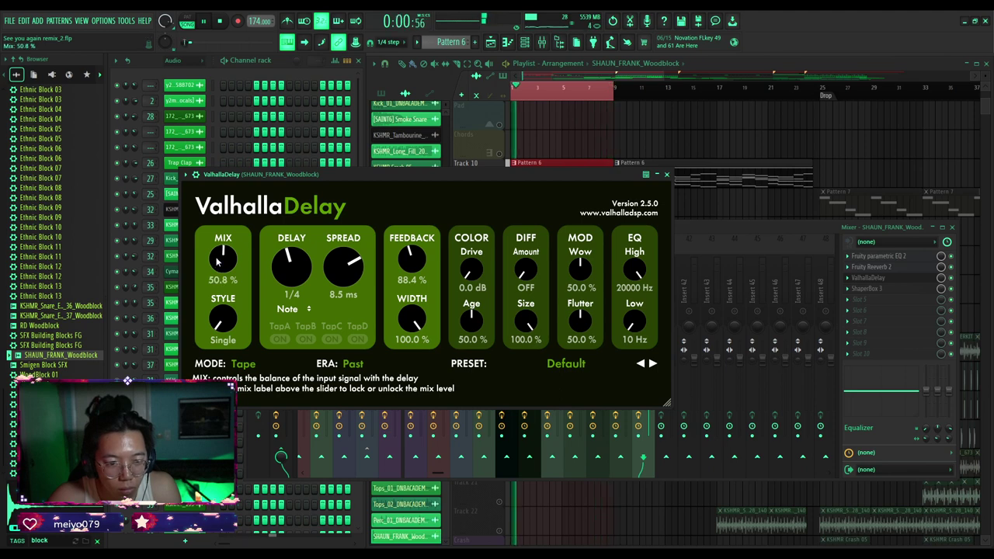
pyautogui.moveTo(401, 266); pyautogui.dragTo(393, 296)
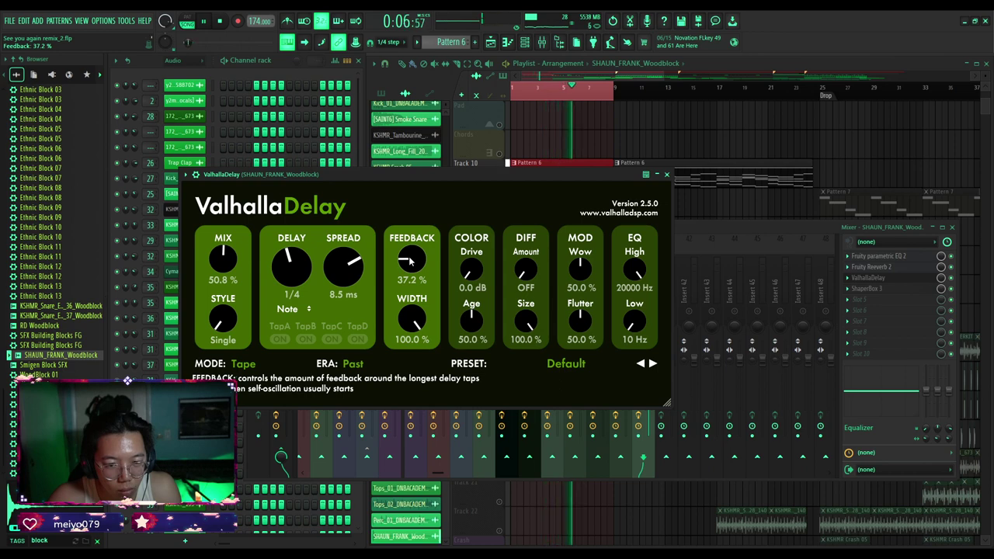
pyautogui.moveTo(409, 261); pyautogui.dragTo(412, 318)
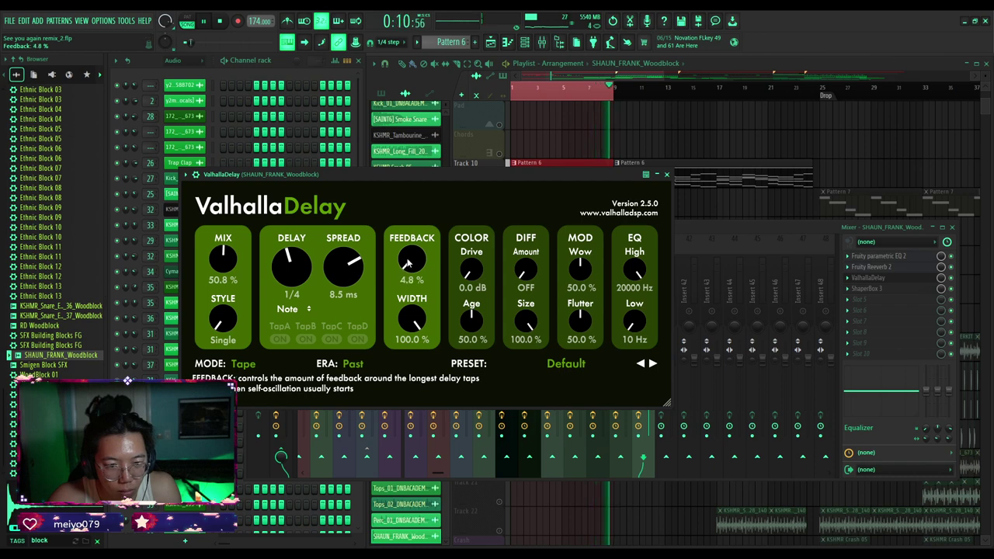
pyautogui.moveTo(407, 264); pyautogui.dragTo(407, 259)
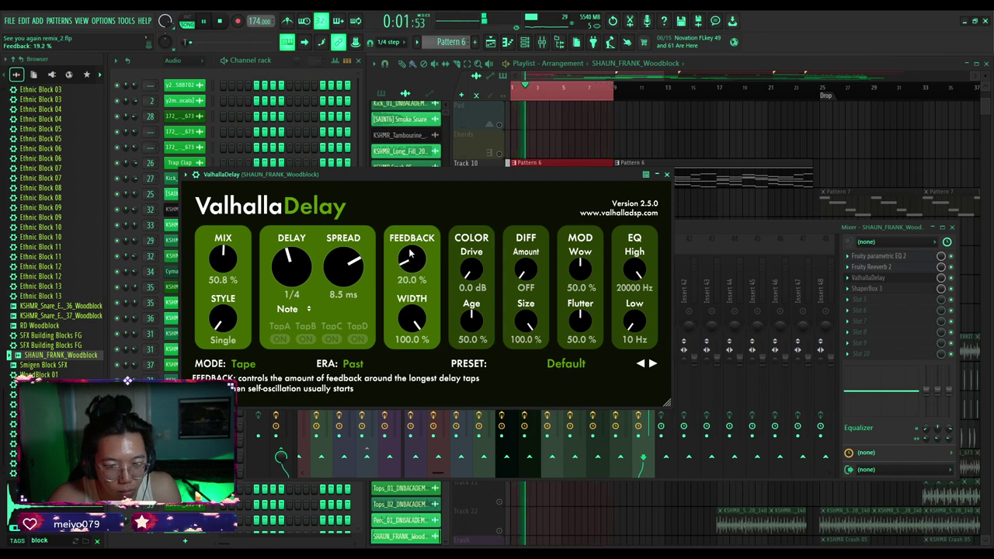
pyautogui.moveTo(410, 250); pyautogui.dragTo(408, 246)
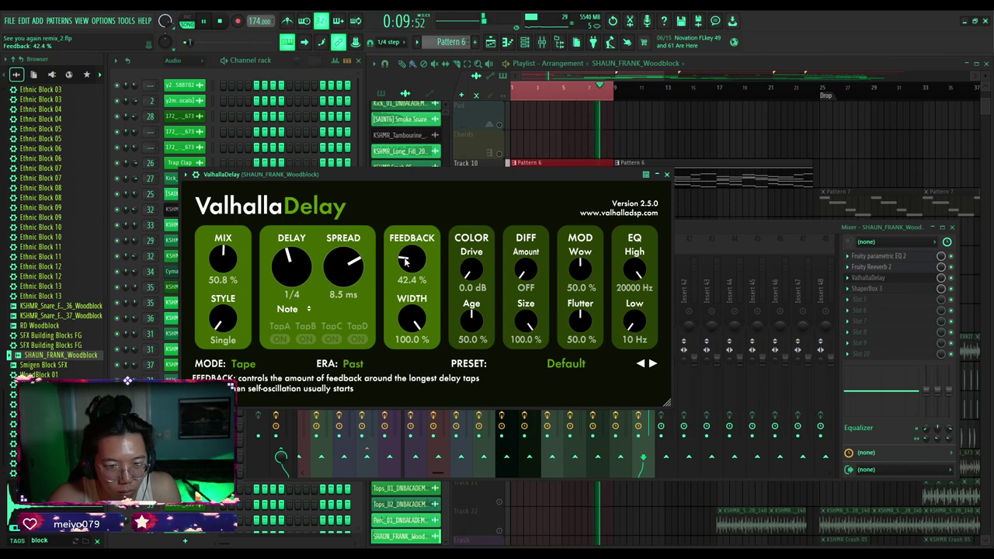
# Try a delay drive of 18.1 dB, return it to 0.0 dB and set the feedback to 44.0 %.
pyautogui.moveTo(472, 269); pyautogui.dragTo(470, 247)
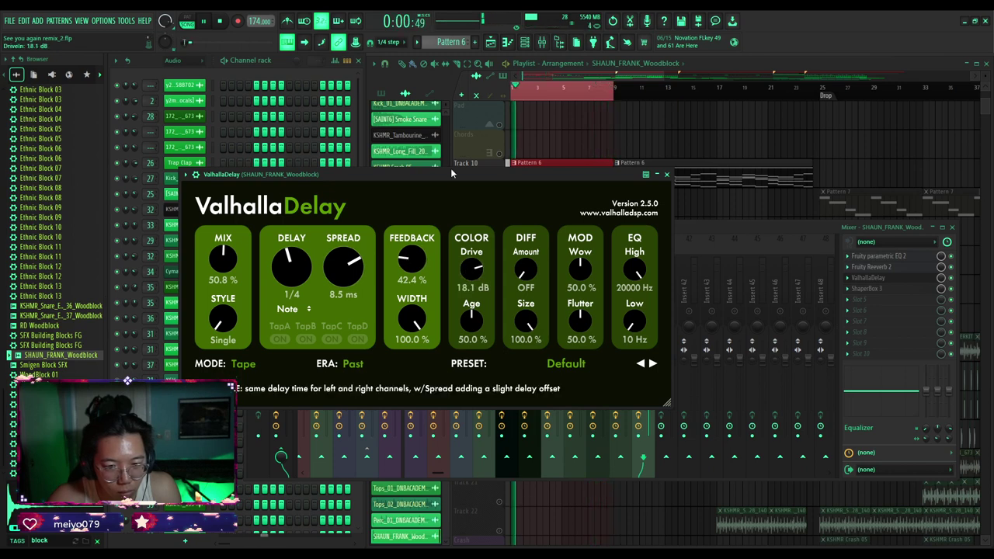
pyautogui.moveTo(451, 168); pyautogui.dragTo(456, 214)
pyautogui.moveTo(464, 266); pyautogui.dragTo(451, 362)
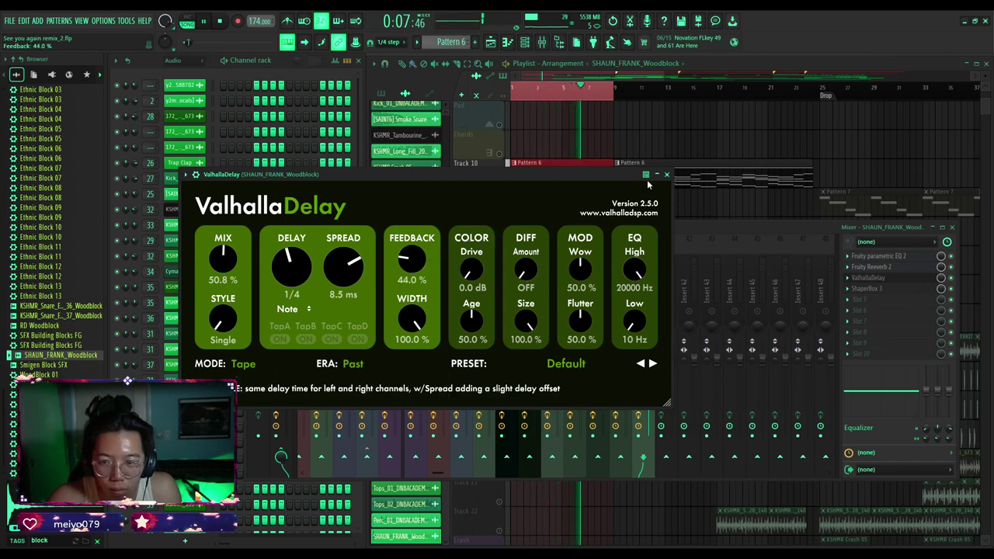
# Leave the delay plugin and set the wet level of Fruity Reeverb 2 on the woodblock insert to 83%.
pyautogui.click(666, 175)
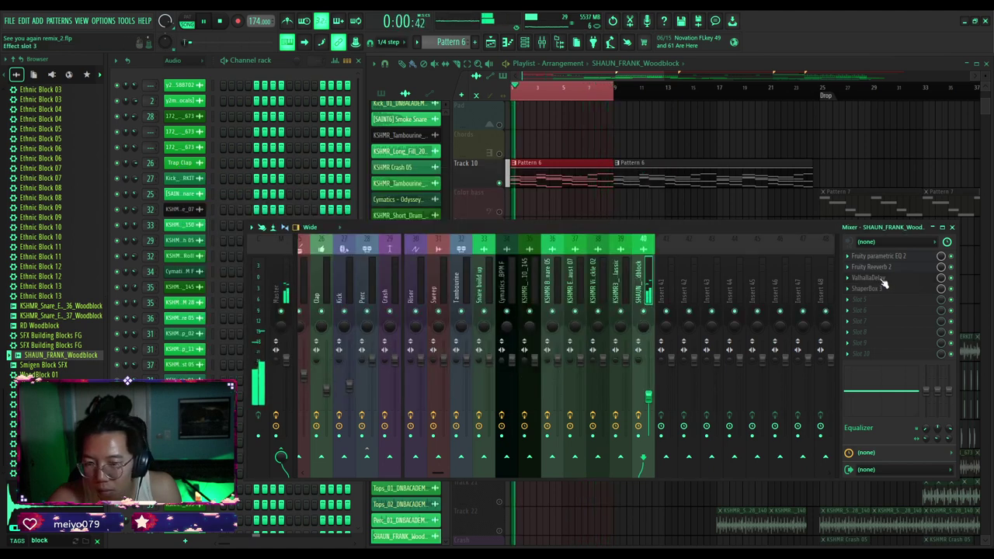
pyautogui.click(871, 267)
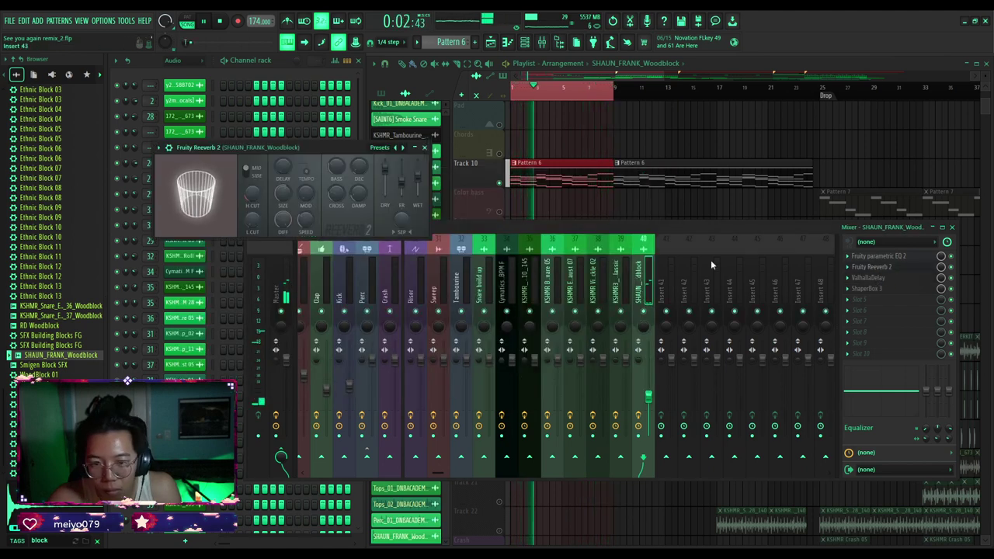
pyautogui.moveTo(385, 172); pyautogui.dragTo(420, 177)
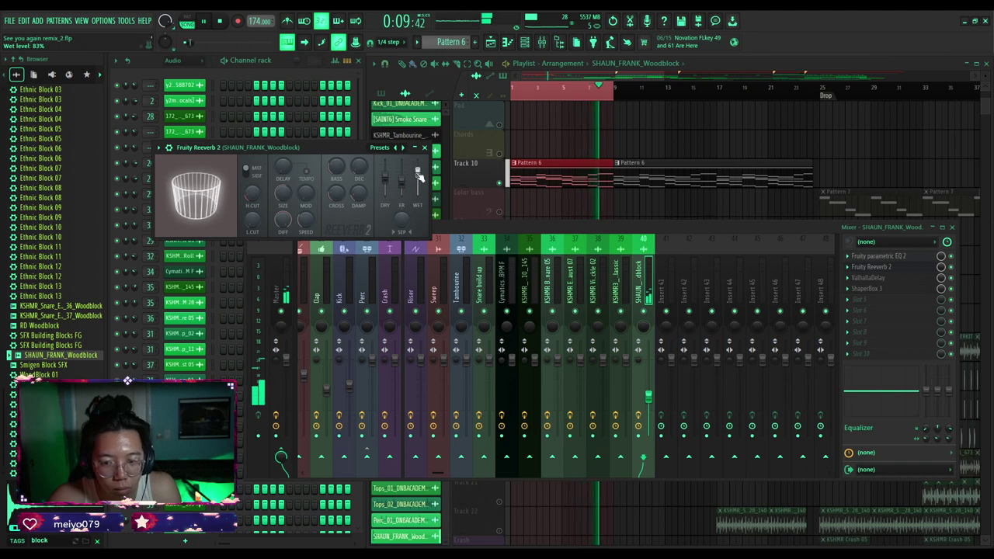
# Set the woodblock delay's feedback to 70.4 % and clear the time selection in the playlist.
pyautogui.click(886, 279)
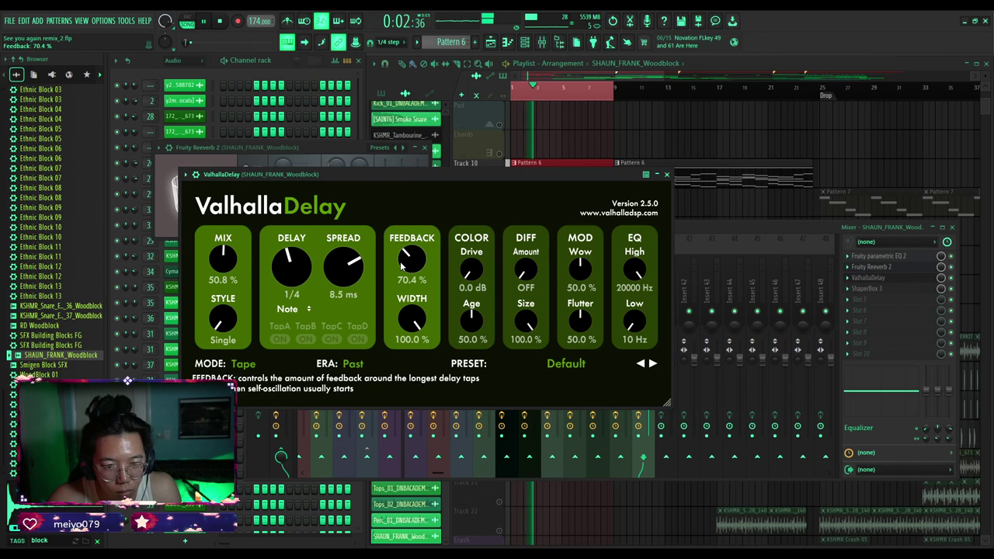
pyautogui.click(667, 174)
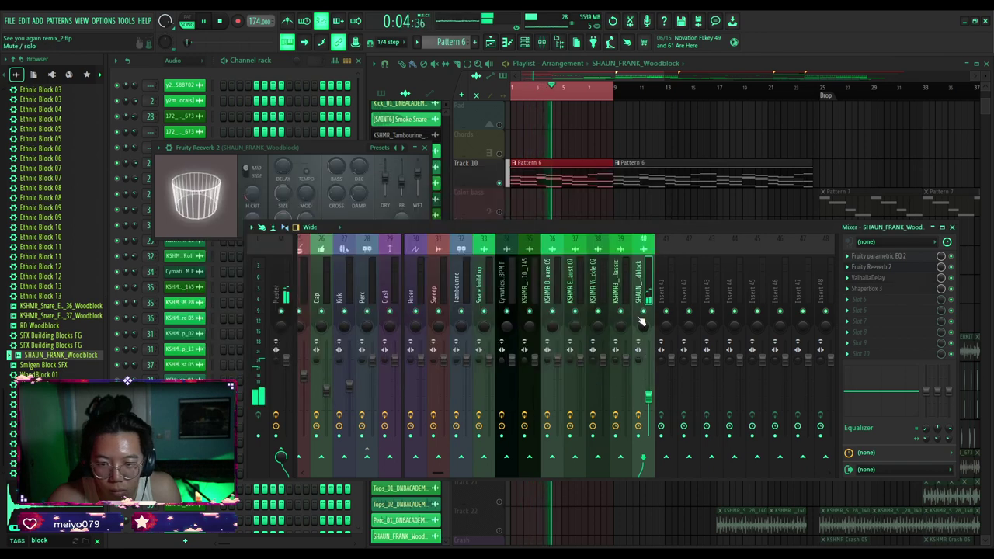
pyautogui.click(516, 92)
pyautogui.scroll(2, 557, 174)
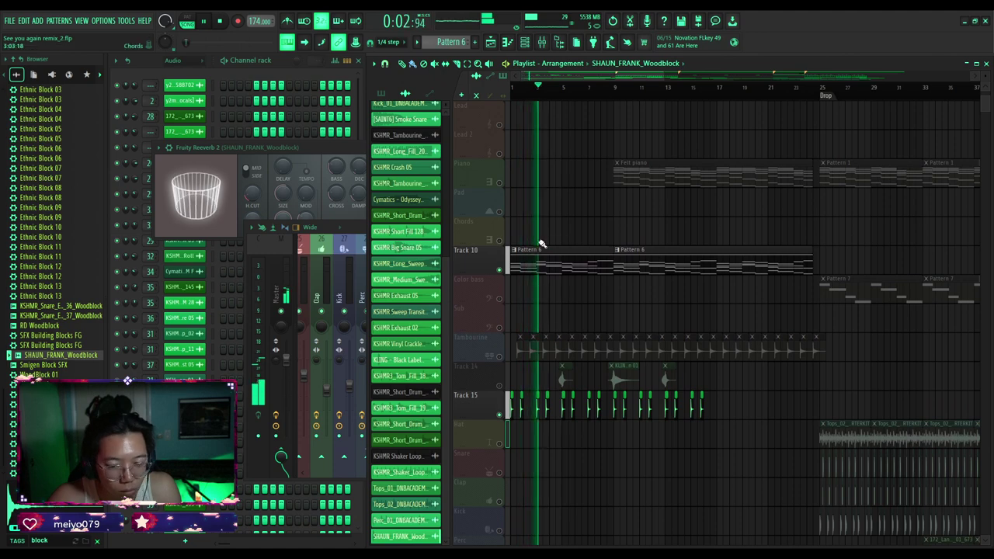
# Try the woodblock delay's feedback at 98.0 % and bring it down to 94.0 %.
pyautogui.click(351, 225)
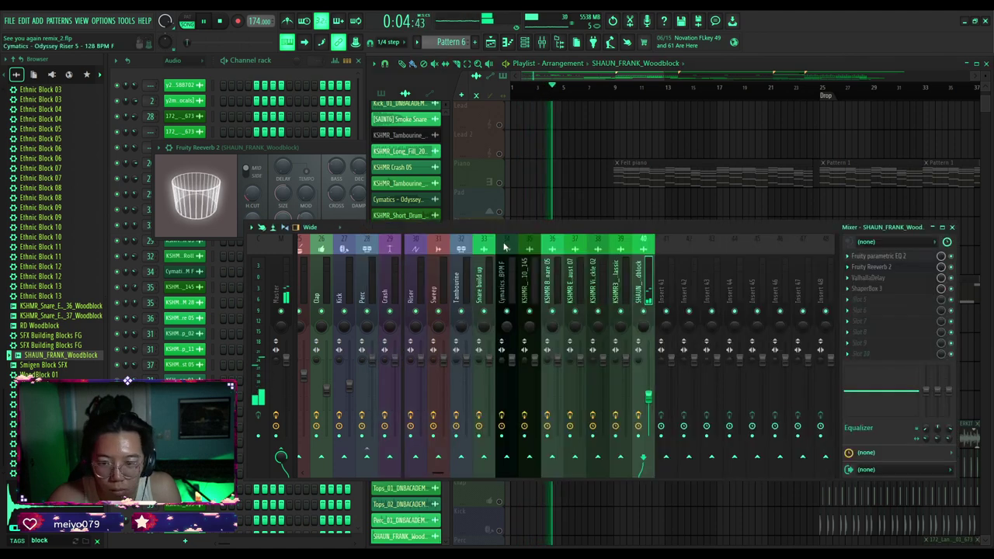
pyautogui.click(870, 278)
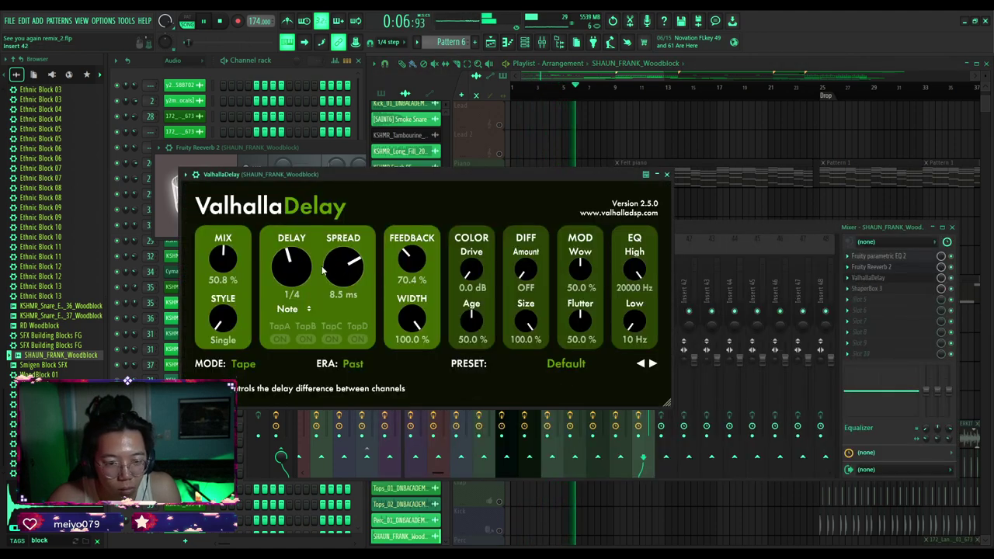
pyautogui.moveTo(400, 260); pyautogui.dragTo(396, 248)
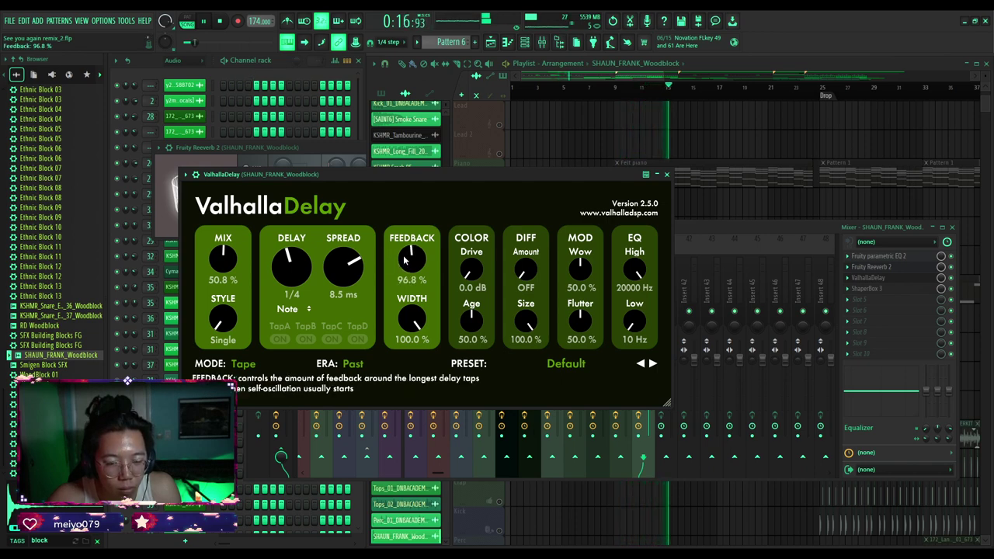
pyautogui.moveTo(404, 257); pyautogui.dragTo(404, 239)
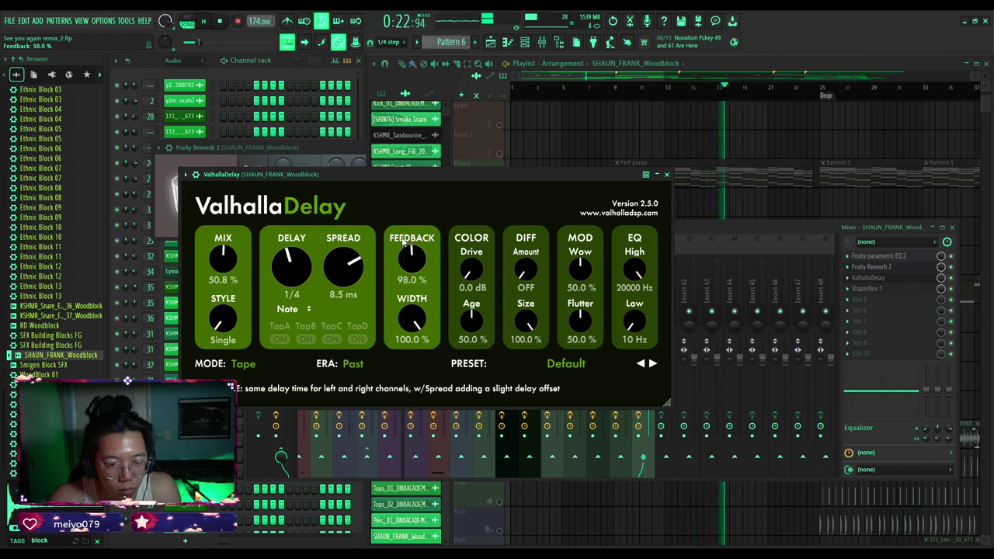
pyautogui.scroll(-6, 403, 243)
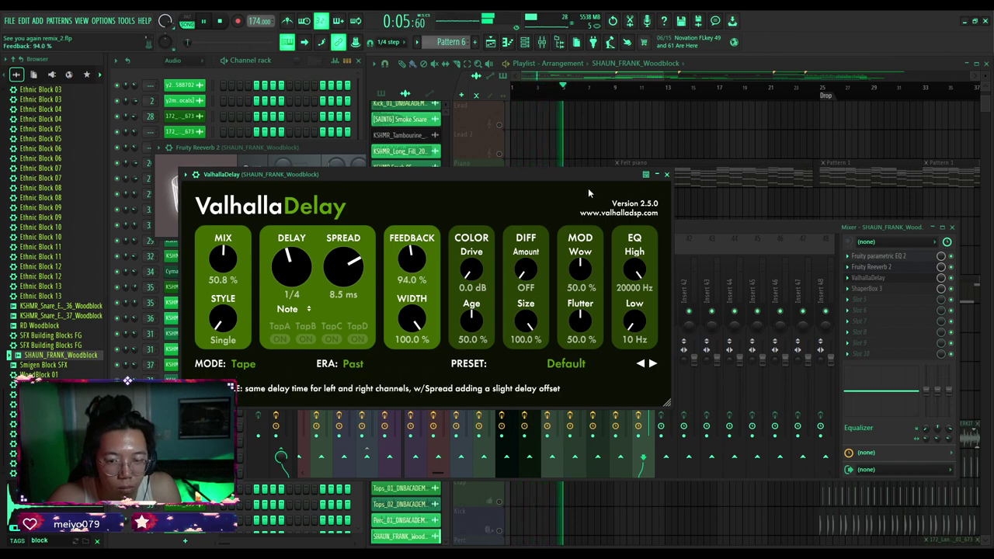
pyautogui.click(666, 174)
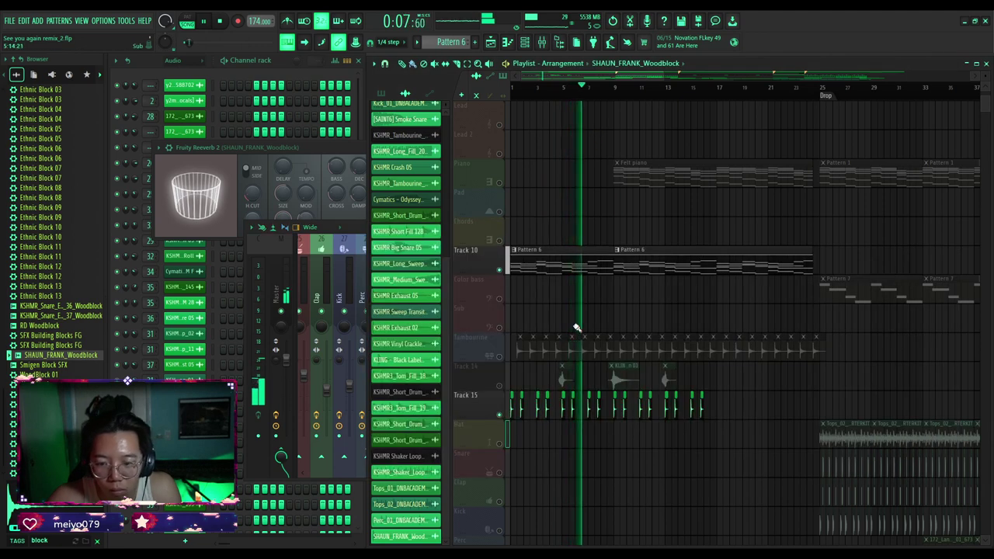
# Copy the last eight bars of woodblock hits on Track 15 to bar 17 and unmute all tracks except the reference track.
pyautogui.moveTo(729, 411); pyautogui.dragTo(683, 418)
pyautogui.moveTo(668, 417)
pyautogui.mouseDown()
pyautogui.moveTo(719, 405)
pyautogui.moveTo(775, 419)
pyautogui.moveTo(720, 419)
pyautogui.moveTo(774, 401)
pyautogui.mouseUp()
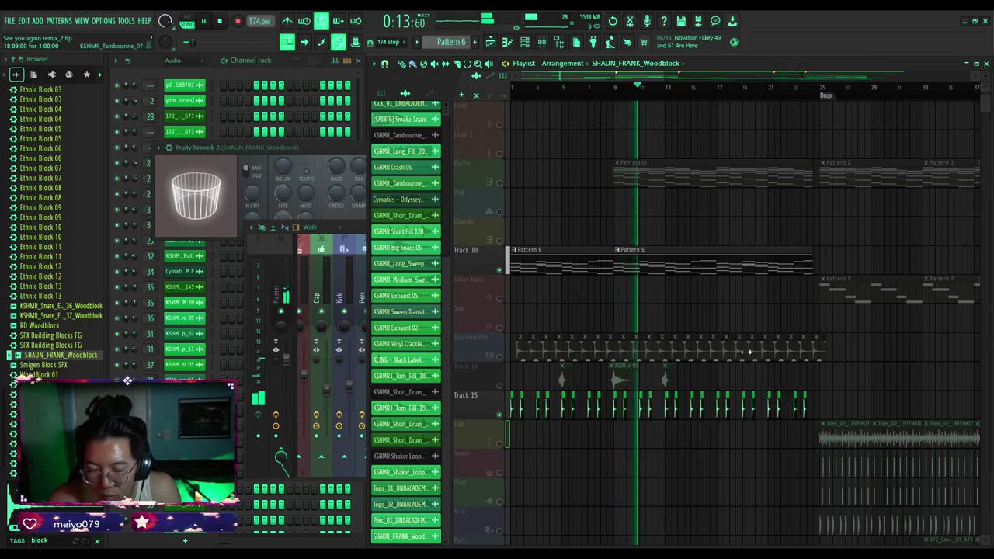
pyautogui.scroll(4, 774, 401)
pyautogui.click(500, 125)
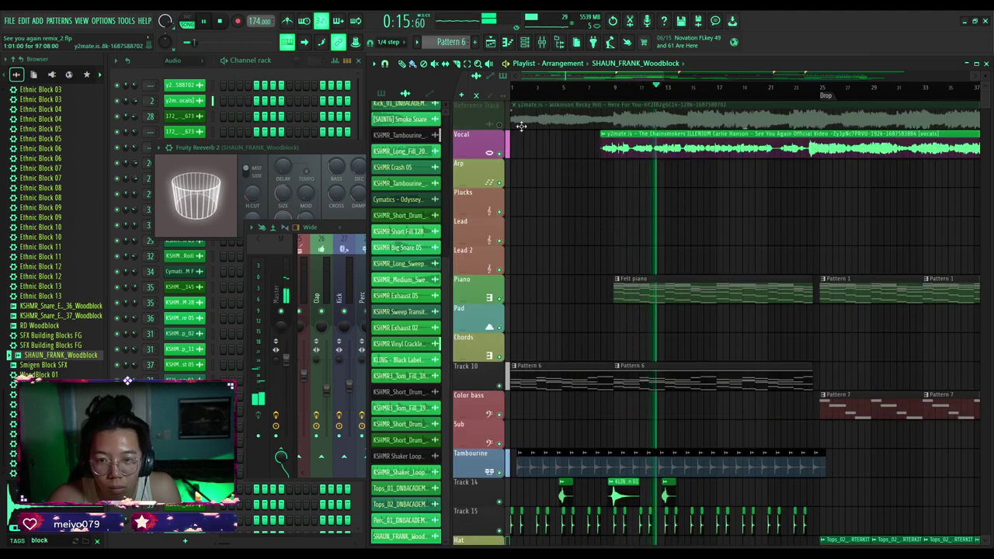
# Play the arrangement from bar 1, close Fruity Reeverb 2 and check the woodblock insert in the mixer.
pyautogui.click(510, 87)
pyautogui.click(353, 148)
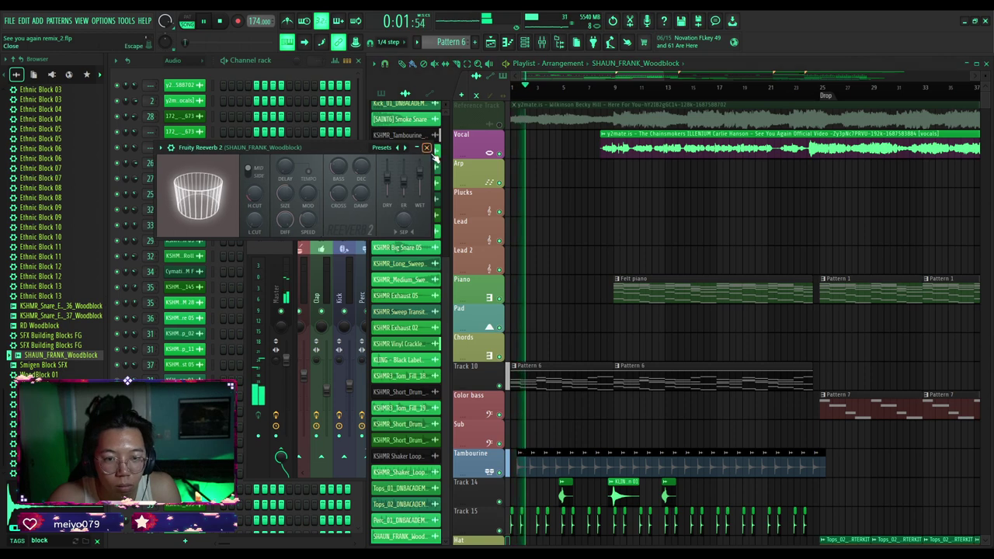
pyautogui.click(424, 148)
pyautogui.click(361, 231)
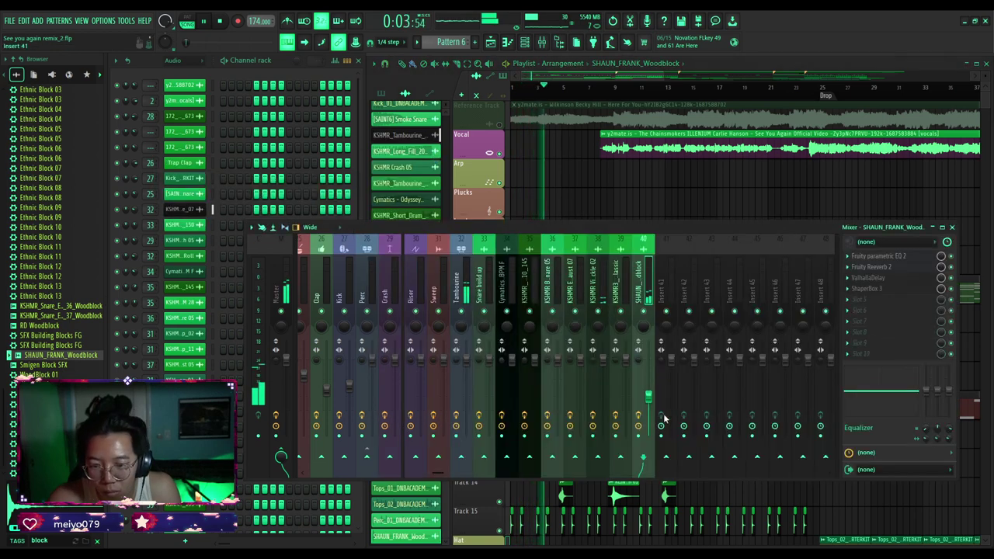
pyautogui.click(622, 201)
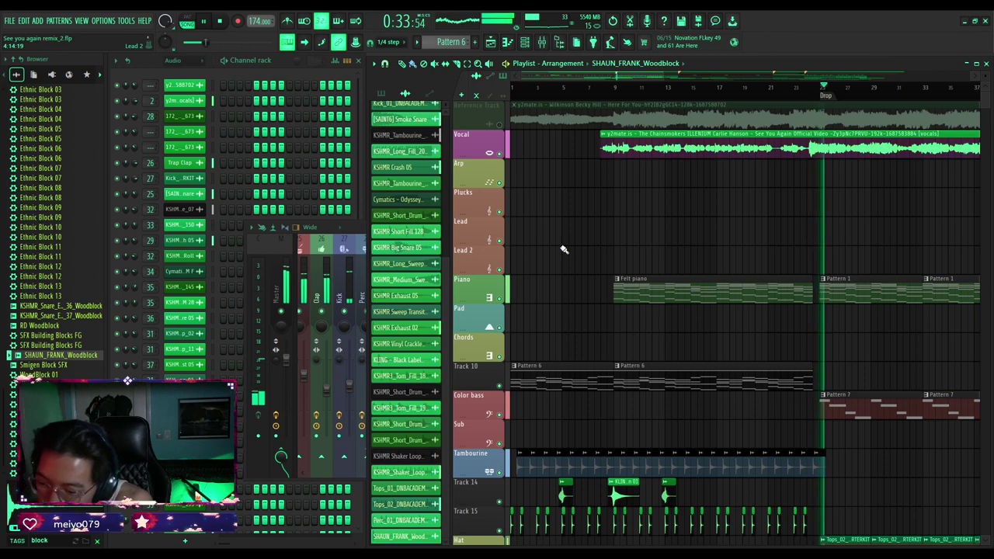
# Play from bar 21 and delete the last pair of woodblock hits on Track 15 before the drop.
pyautogui.click(769, 87)
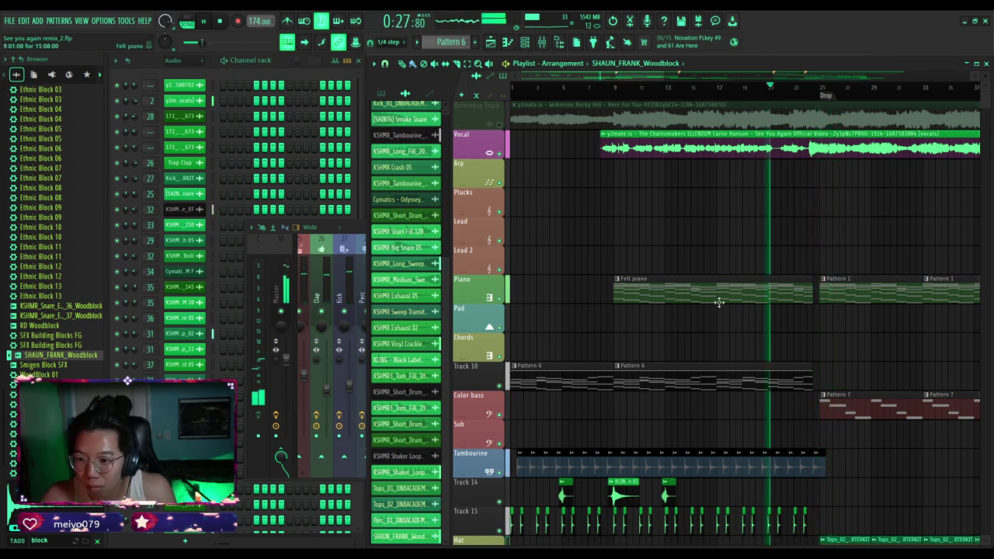
pyautogui.scroll(-4, 719, 302)
pyautogui.scroll(3, 808, 411)
pyautogui.rightClick(803, 404)
pyautogui.rightClick(782, 404)
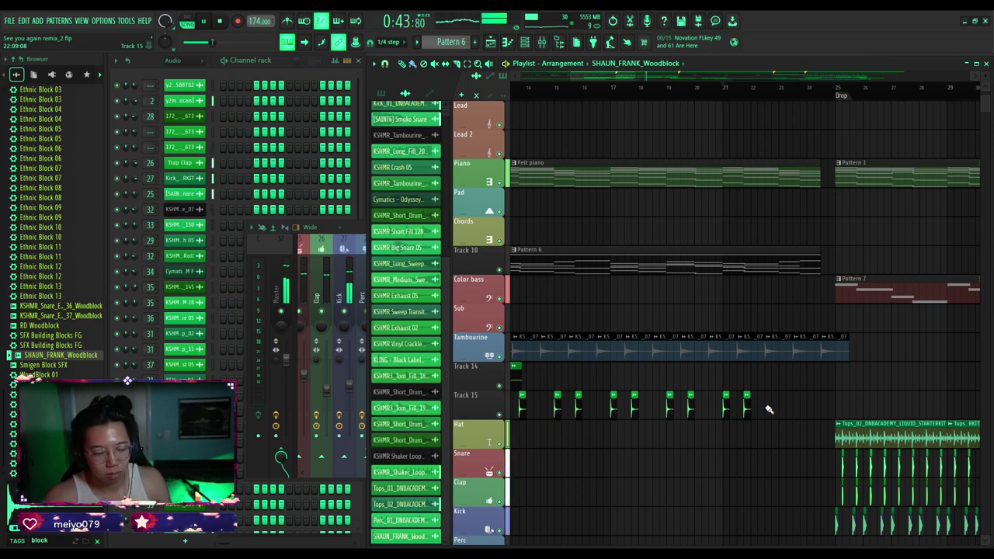
# Set the channel volume of the Tops_02_DNBACADEMY_LIQUID_STARTERKIT hat loop in the drop to 50% and close its settings.
pyautogui.scroll(-5, 765, 412)
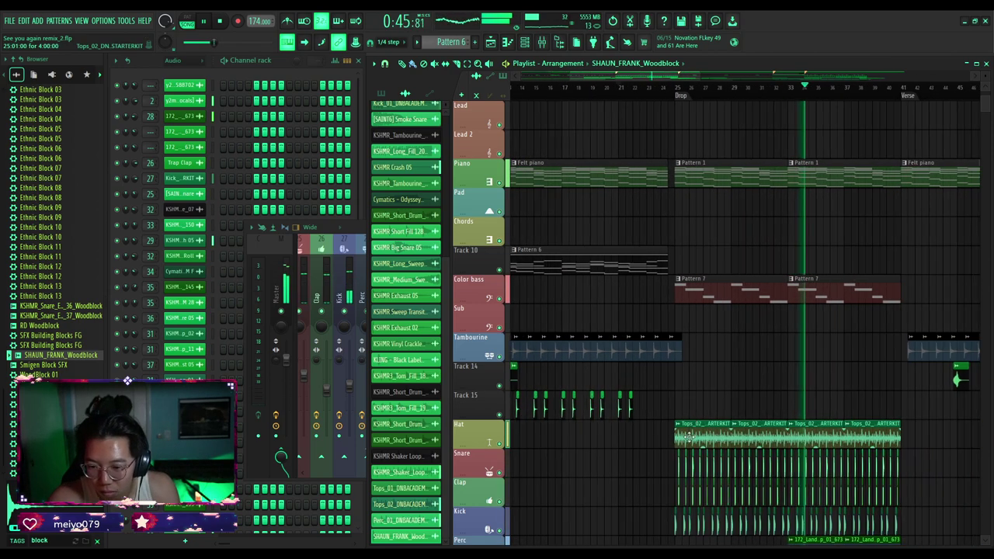
pyautogui.doubleClick(687, 439)
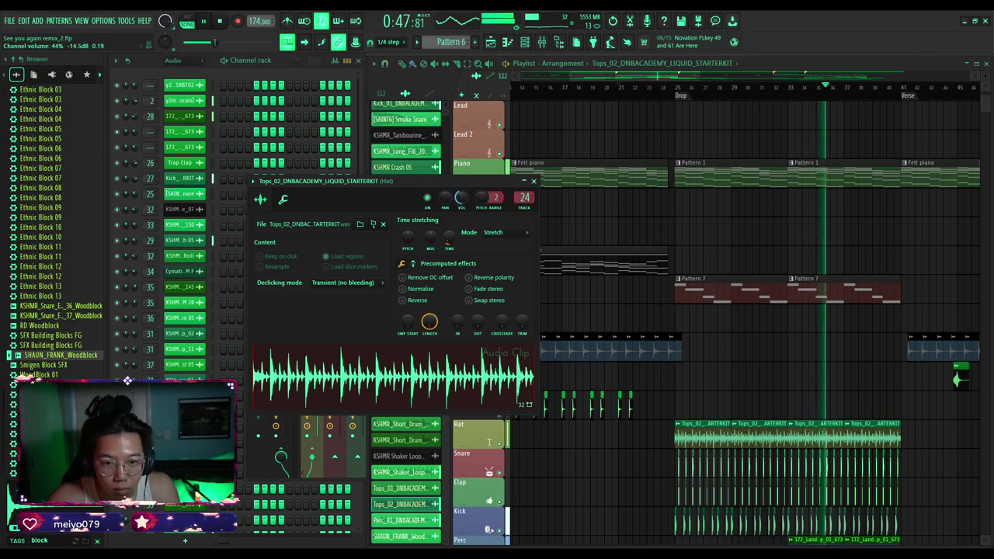
pyautogui.moveTo(461, 197); pyautogui.dragTo(461, 194)
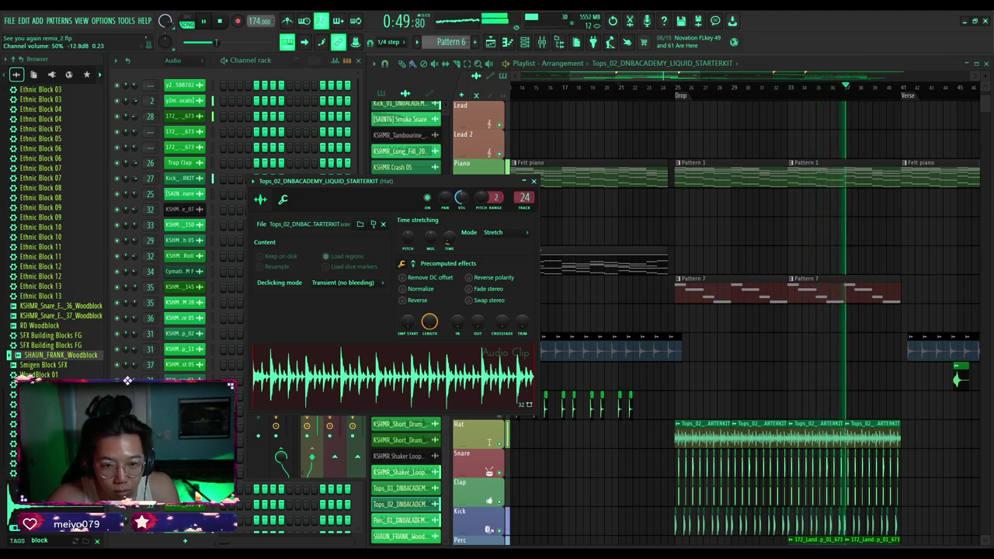
pyautogui.click(533, 181)
# Select the intro's woodblock hits on Track 15 and copy them to the start of the verse at bar 41.
pyautogui.scroll(-4, 641, 235)
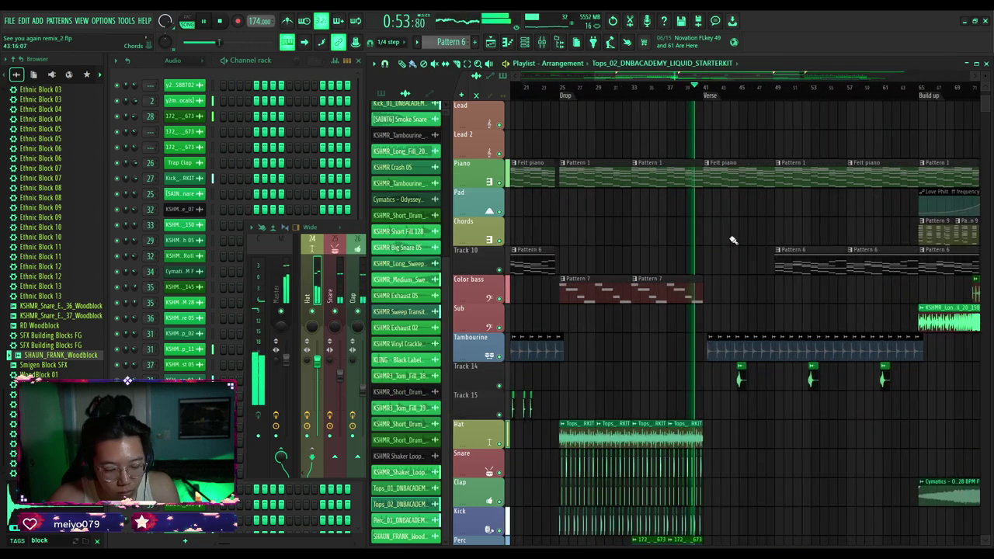
pyautogui.scroll(-4, 684, 246)
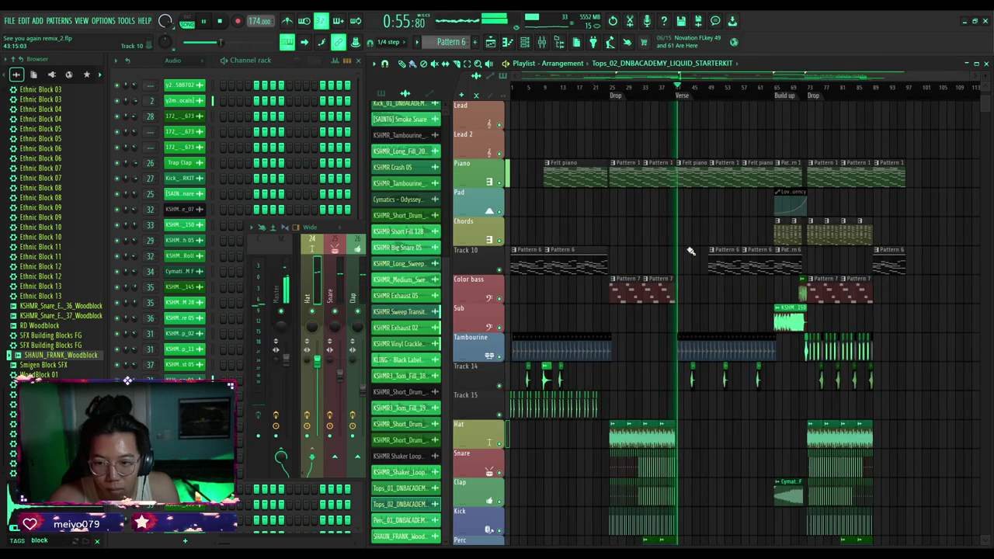
pyautogui.scroll(3, 690, 251)
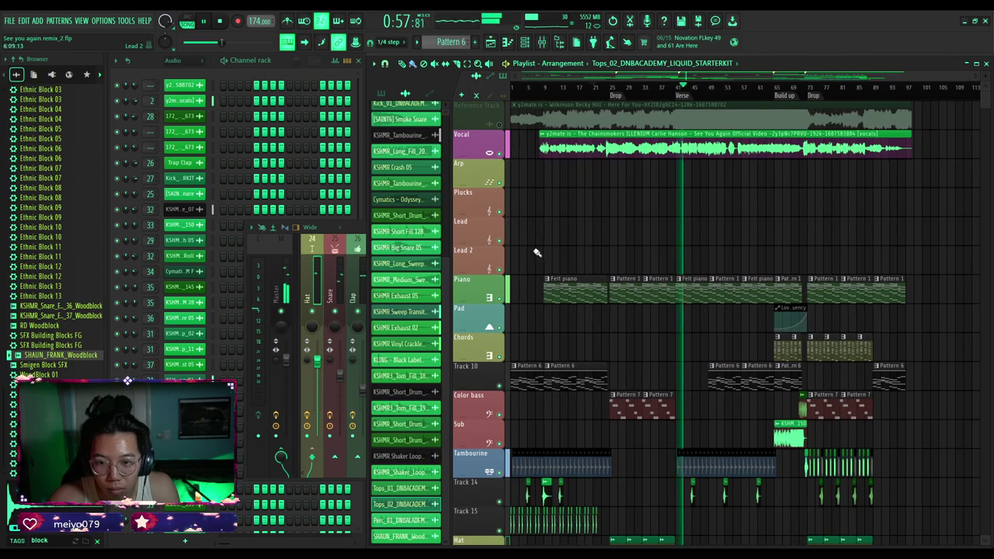
pyautogui.scroll(4, 536, 252)
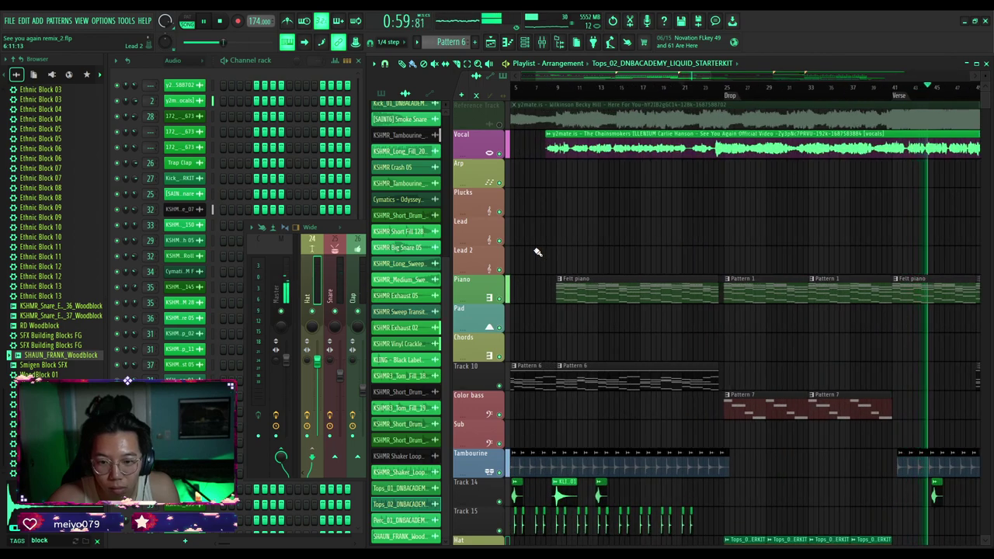
pyautogui.scroll(-4, 536, 253)
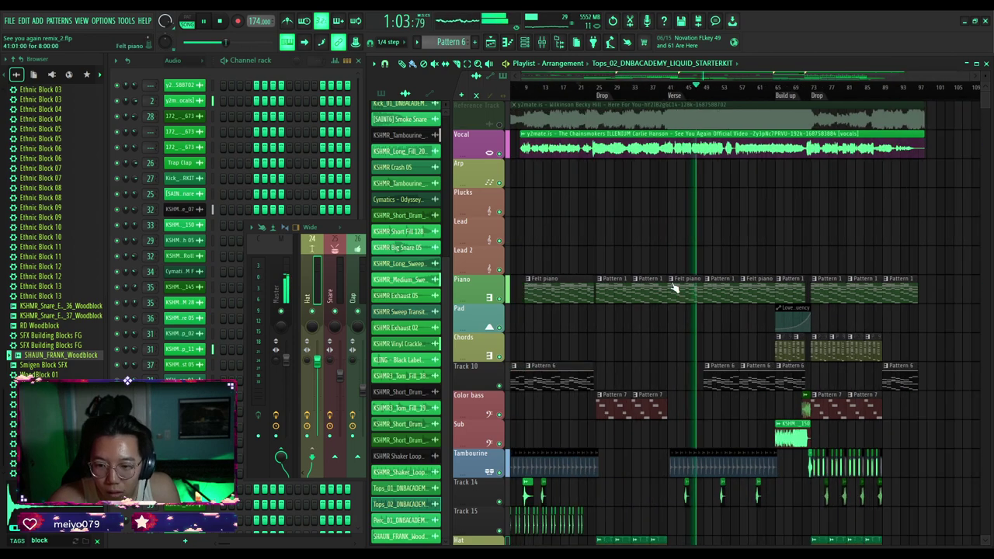
pyautogui.scroll(-4, 605, 356)
pyautogui.click(490, 356)
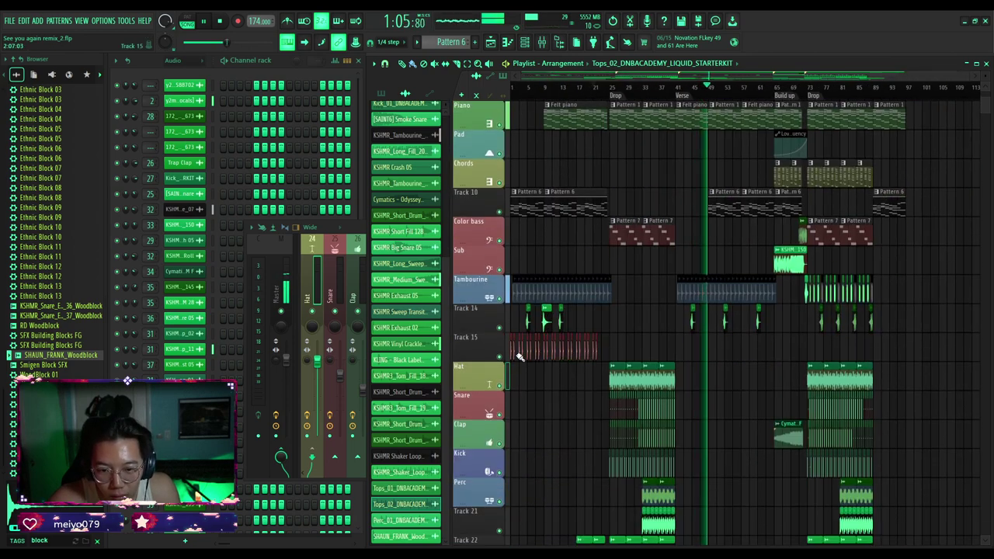
pyautogui.moveTo(605, 353); pyautogui.dragTo(678, 353)
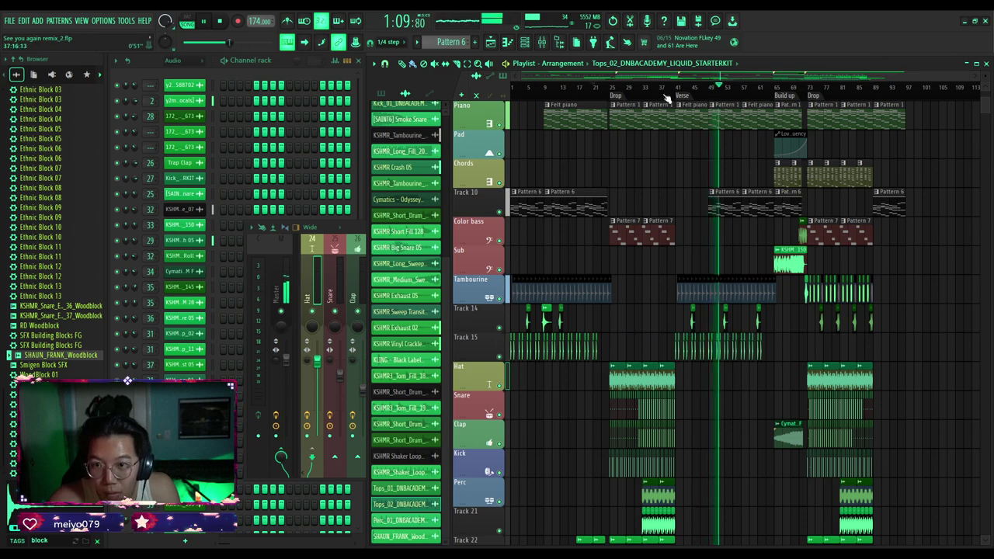
# Play the end of the drop into the verse and examine how the copied woodblock hits sit there.
pyautogui.click(672, 88)
pyautogui.scroll(3, 663, 217)
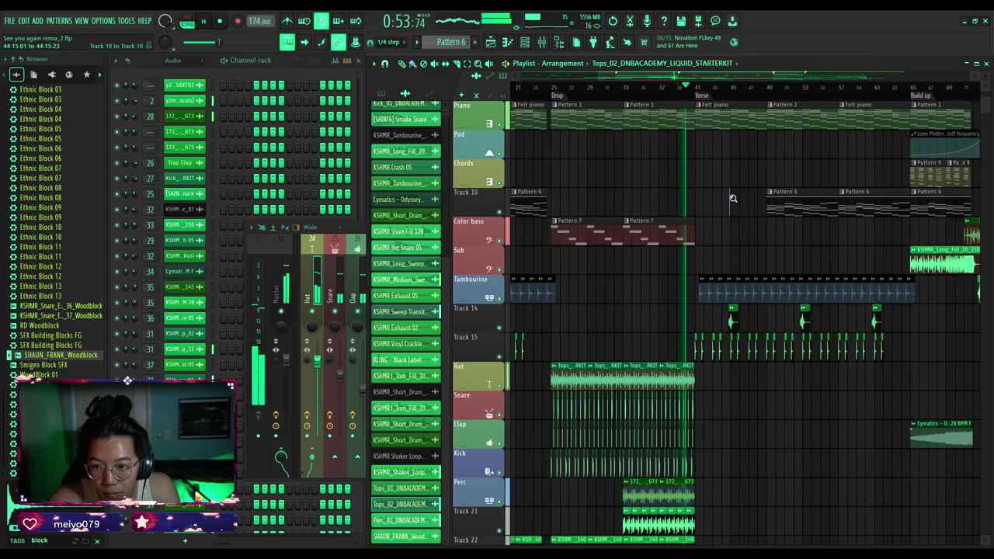
pyautogui.scroll(-3, 732, 197)
pyautogui.scroll(3, 715, 209)
pyautogui.scroll(1, 703, 233)
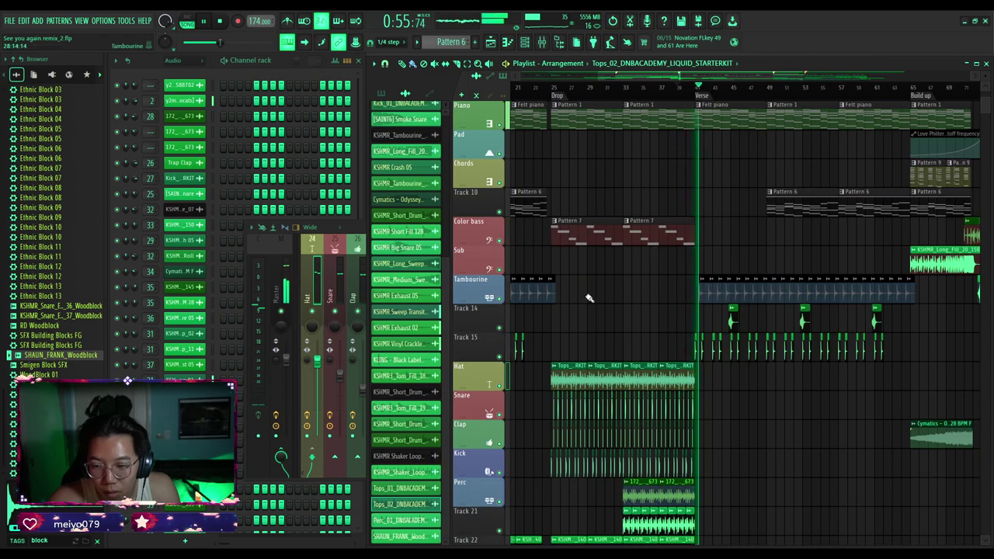
pyautogui.scroll(-3, 662, 327)
pyautogui.scroll(3, 718, 354)
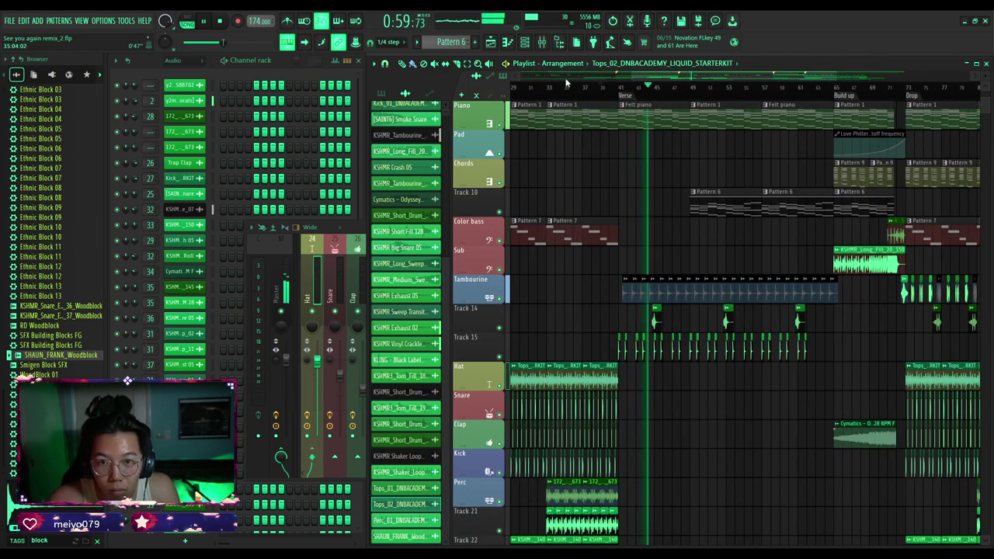
# Set the feedback of ValhallaDelay on the woodblock insert to 70.0 % and return to the playlist.
pyautogui.click(542, 43)
pyautogui.click(676, 273)
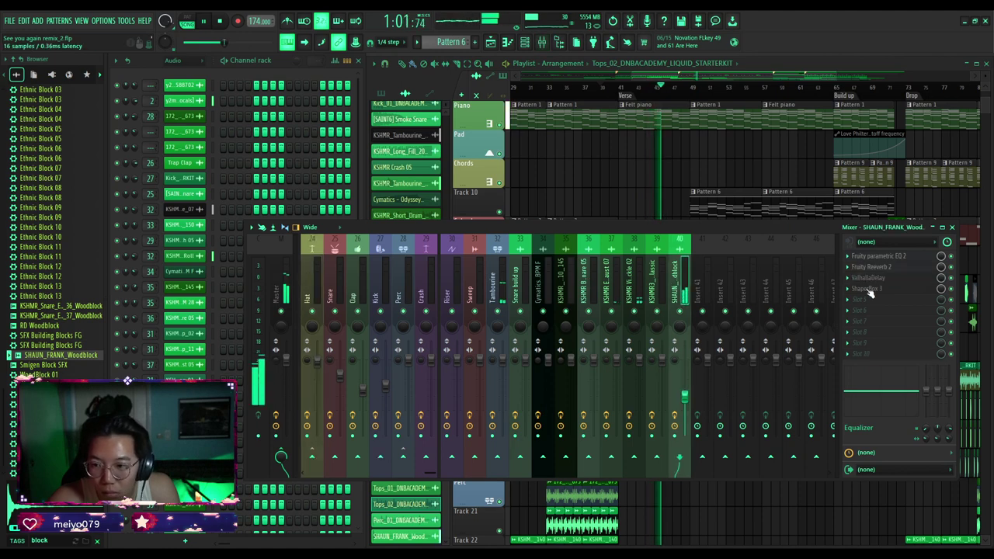
pyautogui.click(872, 278)
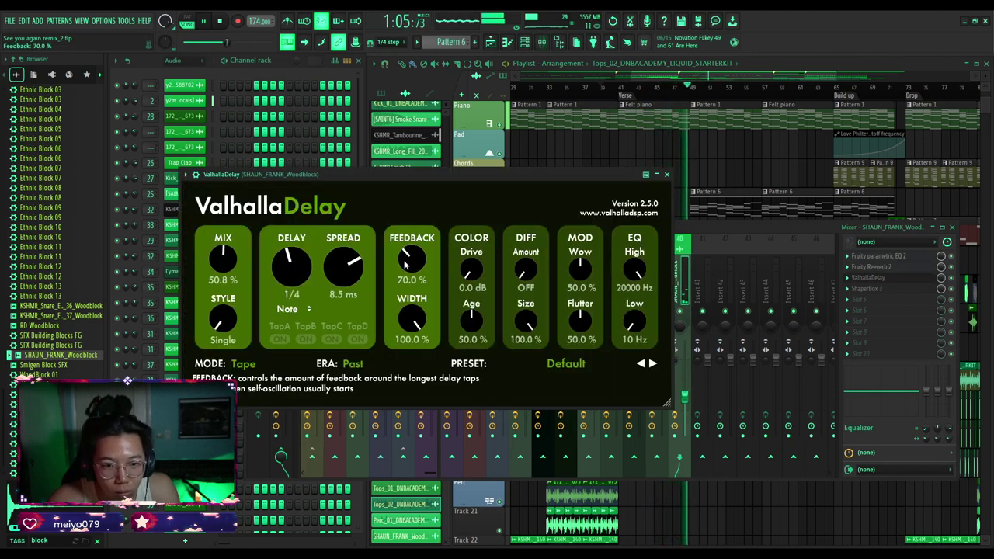
pyautogui.click(602, 152)
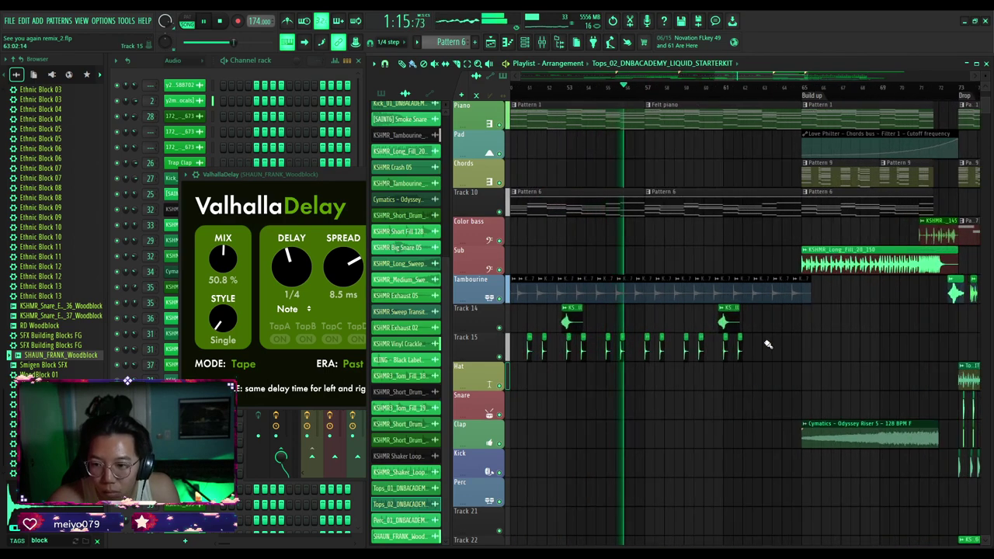
# Delete the woodblock hits on Track 15 from bar 57 onward and replay the verse from around bar 55.
pyautogui.moveTo(765, 334); pyautogui.dragTo(721, 351)
pyautogui.press('Delete')
pyautogui.rightClick(813, 357)
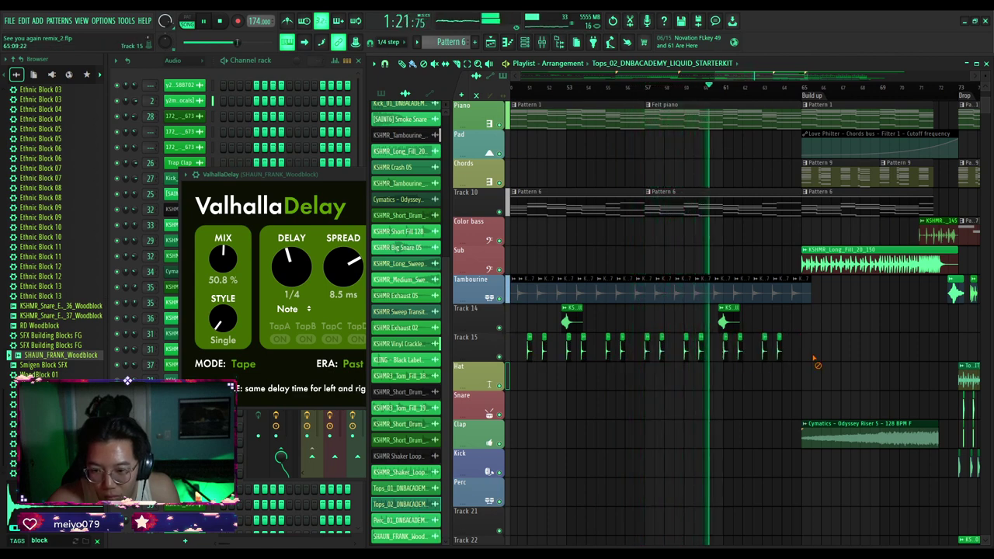
pyautogui.moveTo(813, 358); pyautogui.dragTo(643, 349)
pyautogui.click(616, 88)
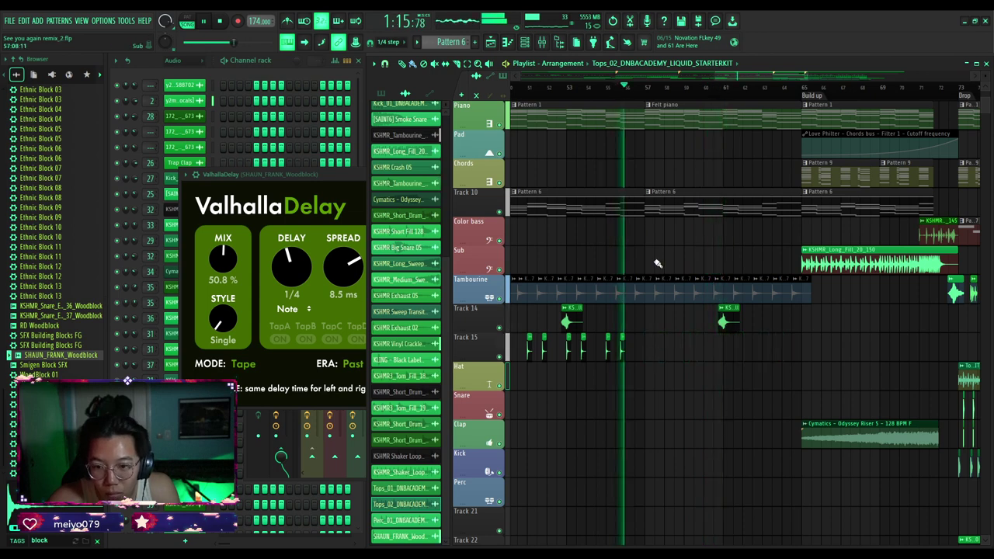
# Close the woodblock's ValhallaDelay window and listen to the verse leading into the build-up before stopping playback.
pyautogui.scroll(-3, 672, 377)
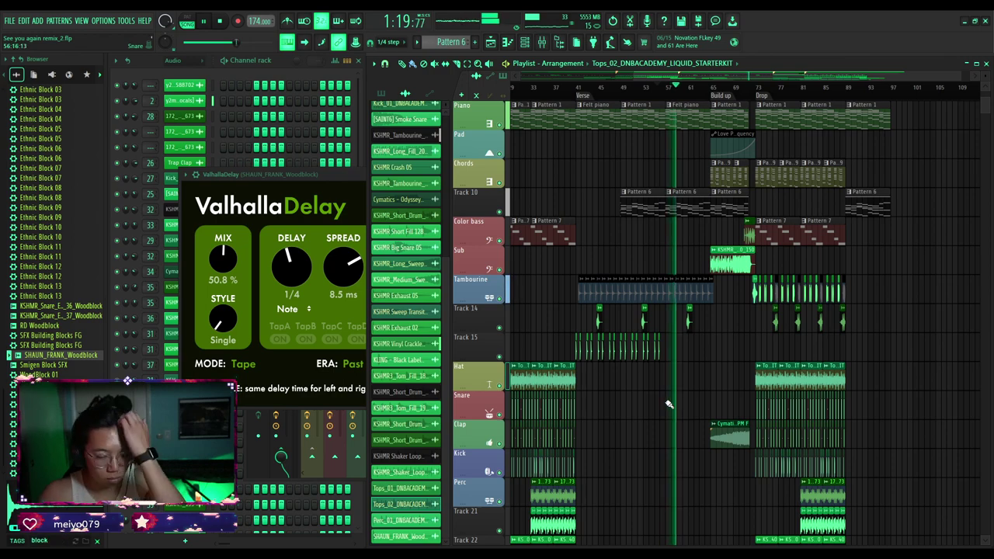
pyautogui.click(335, 182)
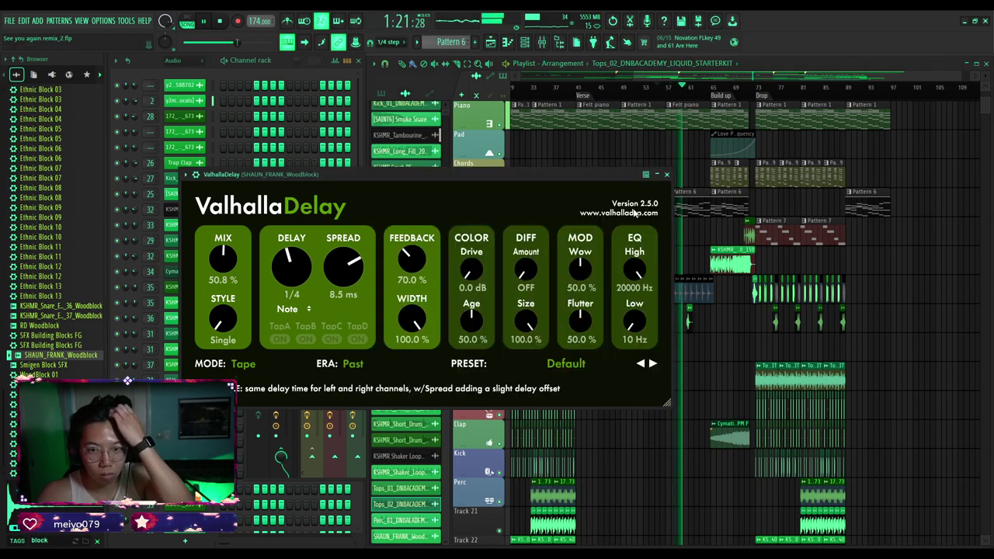
pyautogui.click(666, 175)
pyautogui.scroll(5, 670, 224)
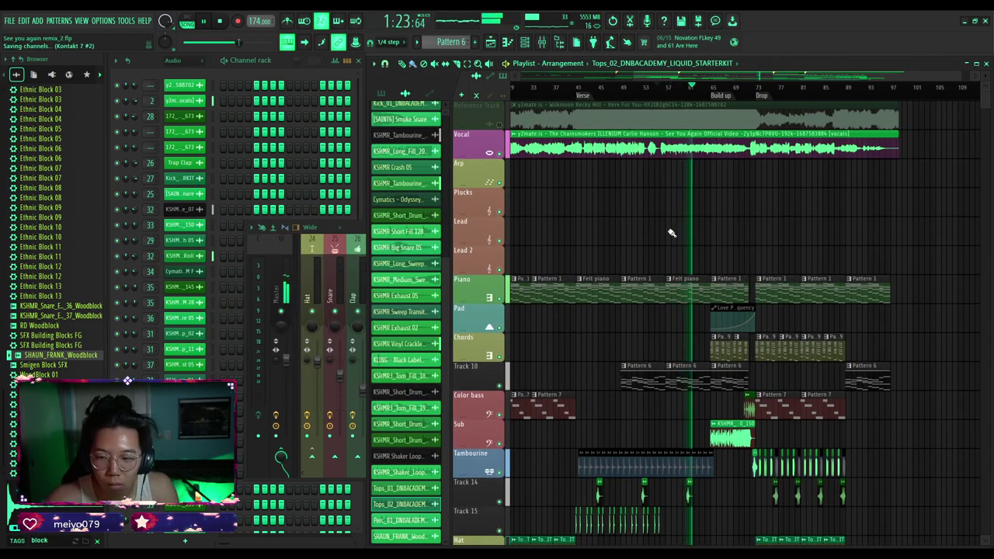
pyautogui.scroll(3, 763, 236)
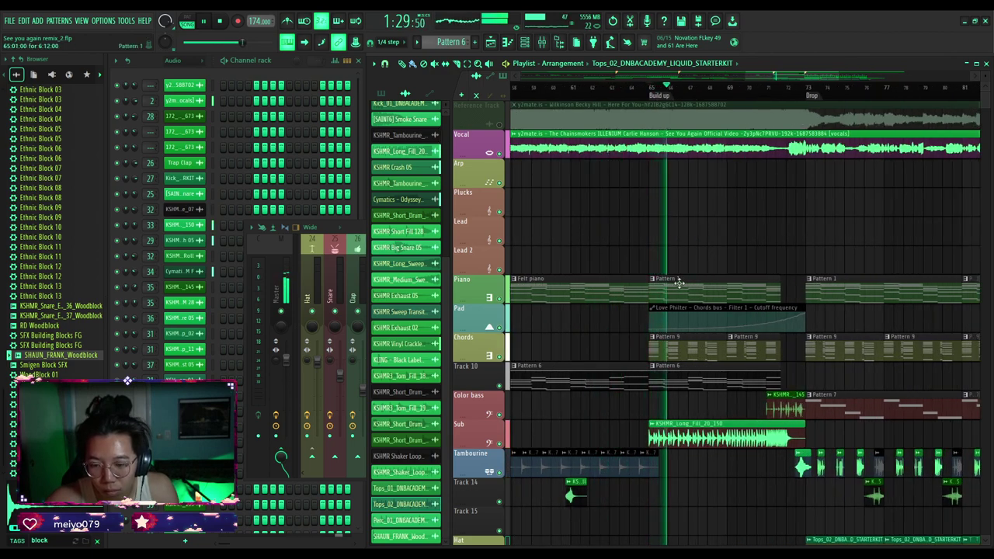
pyautogui.press('space')
# Play the first drop from bar 25 and examine how its drums, piano and bass work together.
pyautogui.scroll(-3, 678, 283)
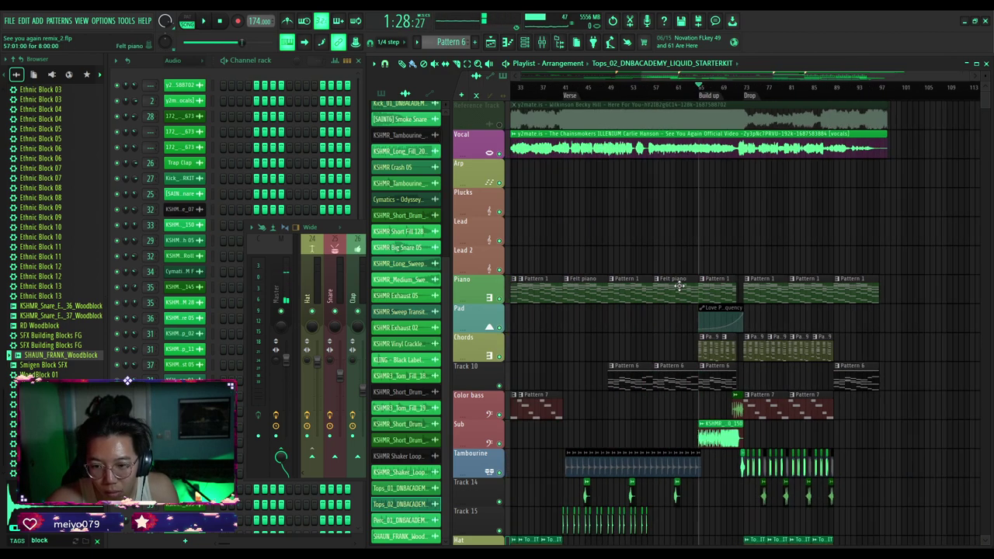
pyautogui.hscroll(-6, 834, 326)
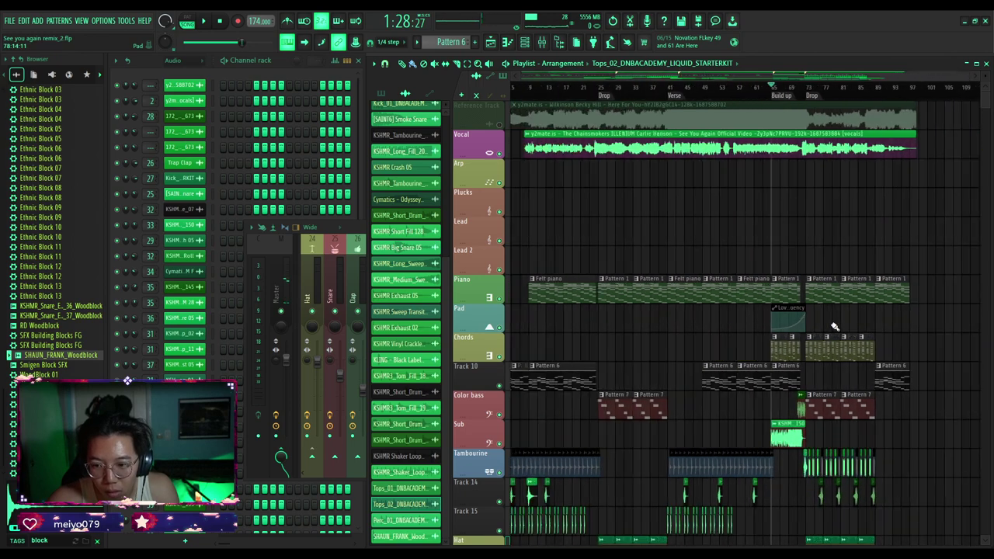
pyautogui.scroll(1, 622, 331)
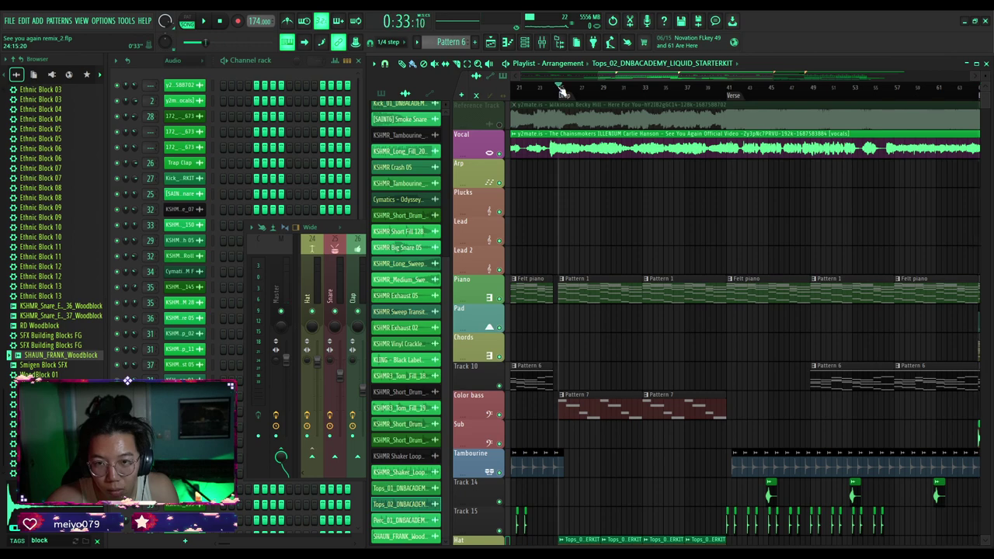
pyautogui.scroll(-2, 572, 225)
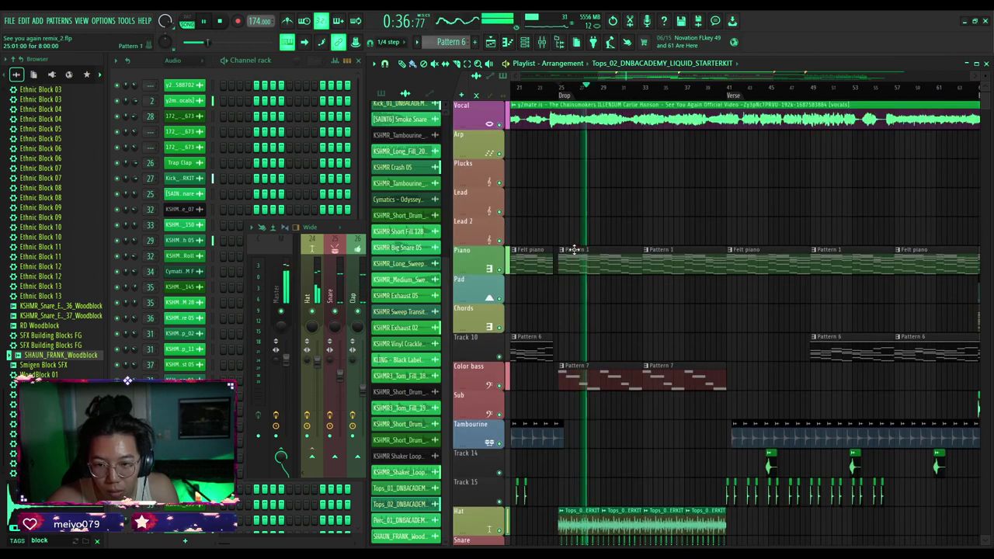
pyautogui.scroll(-2, 573, 248)
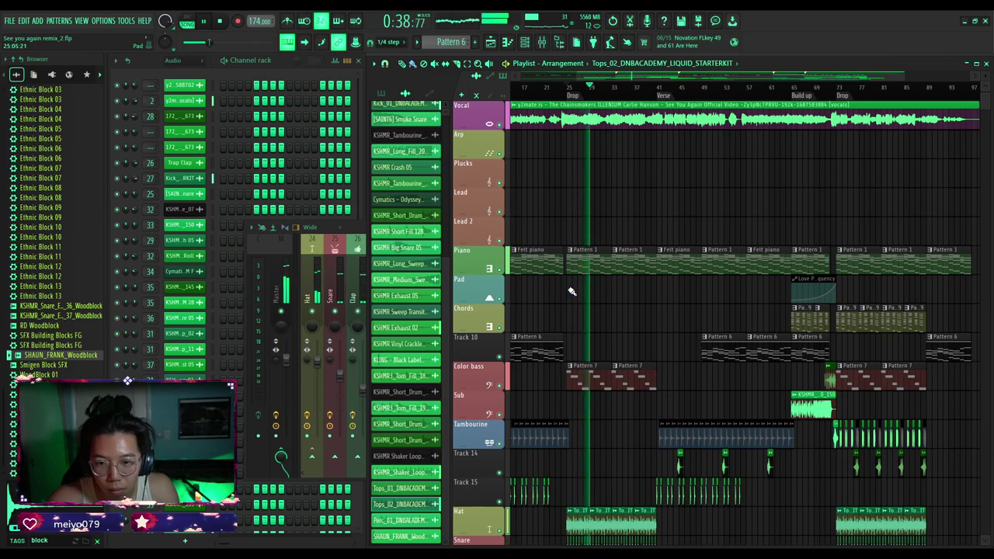
pyautogui.scroll(1, 572, 291)
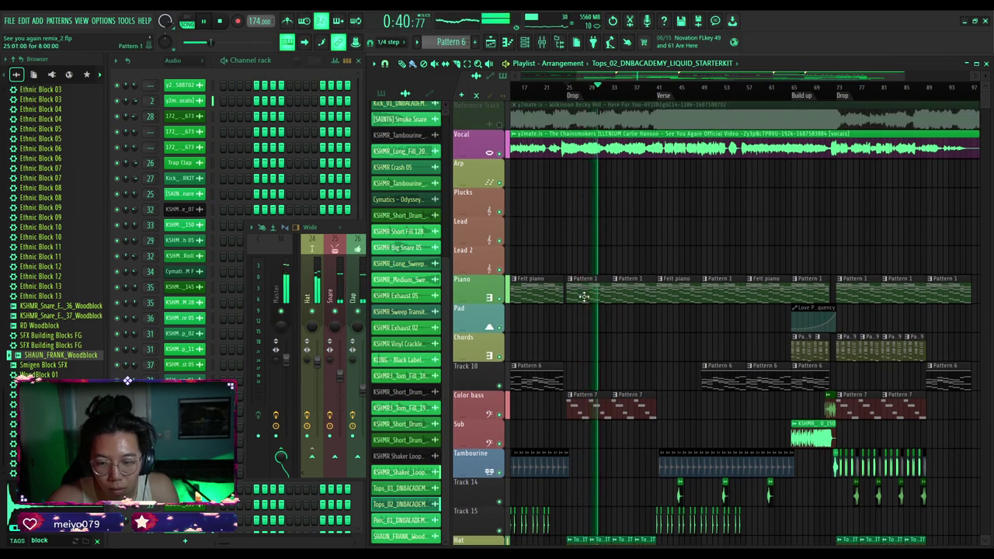
pyautogui.scroll(2, 584, 296)
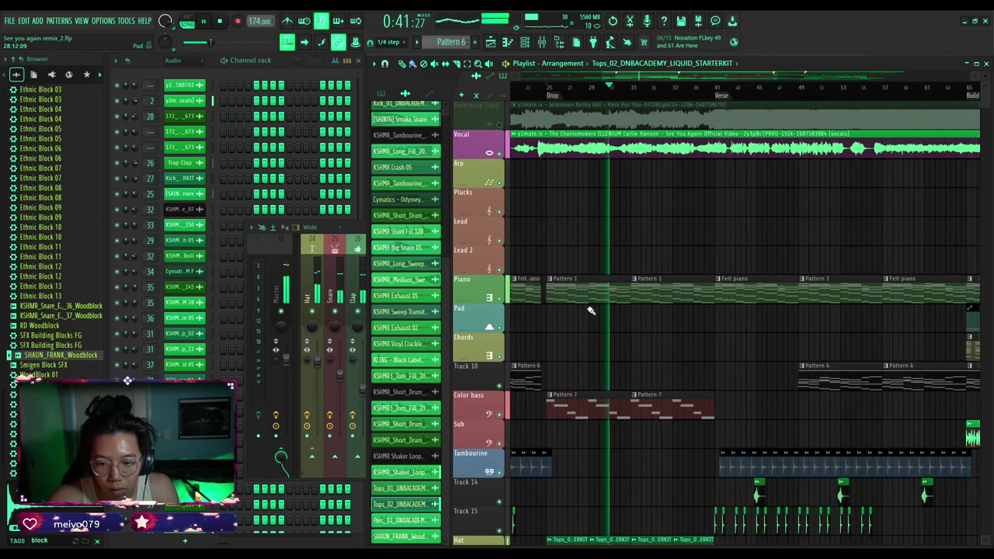
# Open Kickstart 2 on the Bass bus mixer insert to inspect its sidechain curve during the drop.
pyautogui.click(363, 233)
pyautogui.scroll(3, 497, 287)
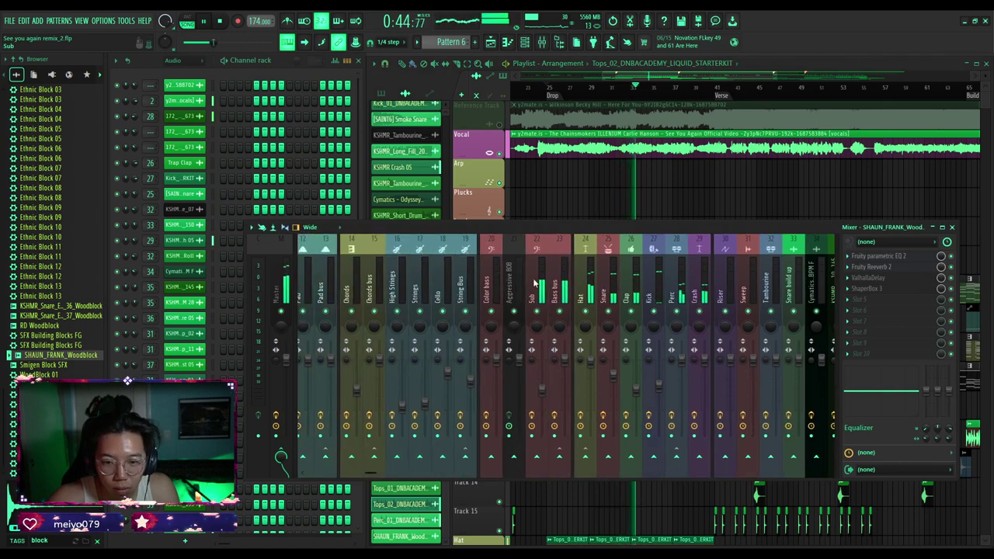
pyautogui.click(534, 287)
pyautogui.click(562, 286)
pyautogui.click(904, 355)
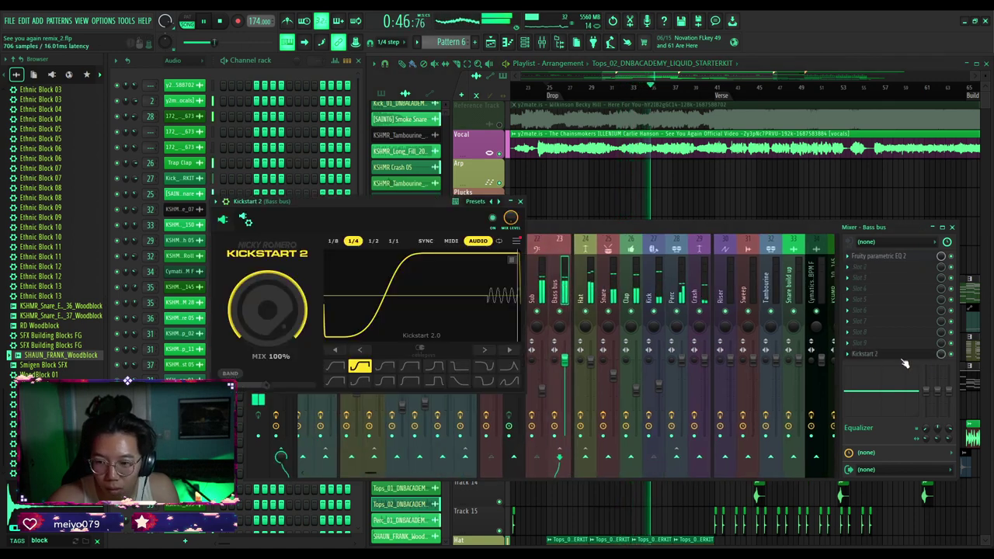
# Open Kickstart 2 on the Piano insert, compare it side by side with the Bass bus instance, and return to the playlist.
pyautogui.scroll(3, 640, 287)
pyautogui.click(546, 289)
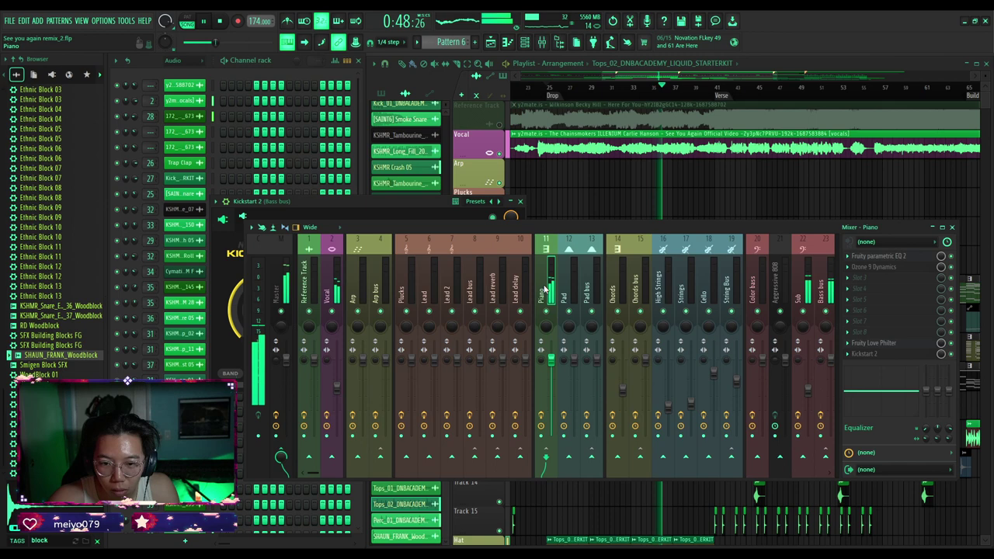
pyautogui.click(888, 355)
pyautogui.moveTo(492, 212); pyautogui.dragTo(344, 300)
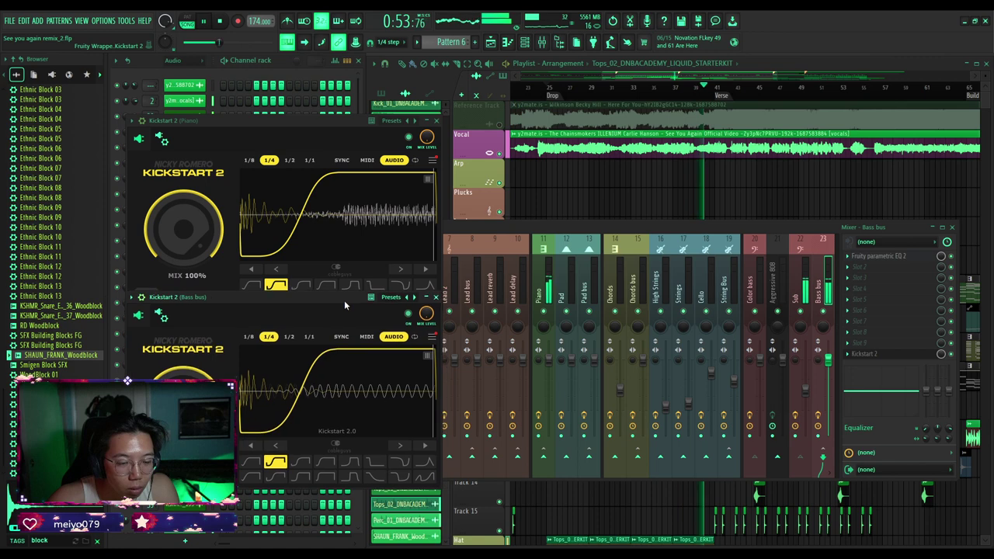
pyautogui.click(436, 121)
pyautogui.click(439, 297)
pyautogui.click(590, 188)
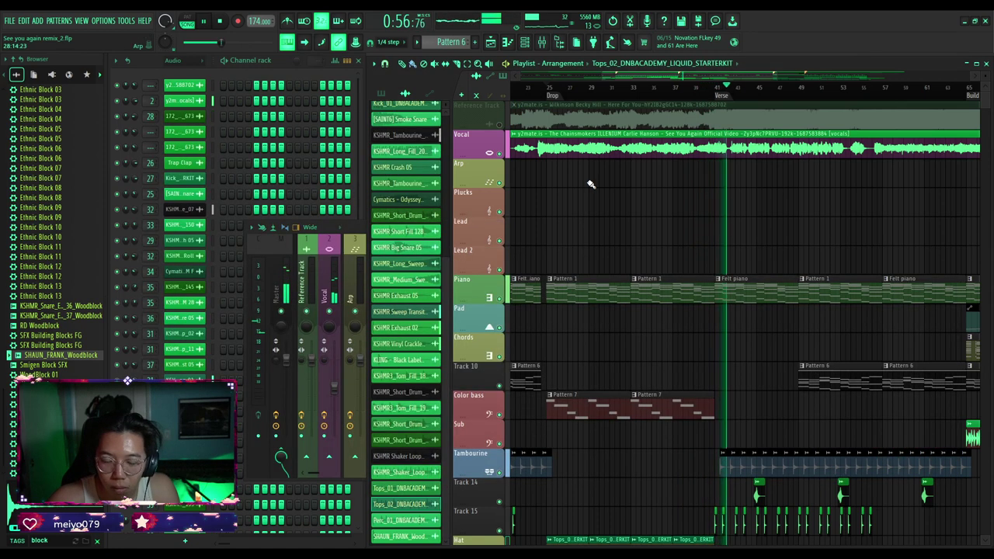
# Solo the Reference Track and audition its verse and build-up for comparison.
pyautogui.rightClick(499, 125)
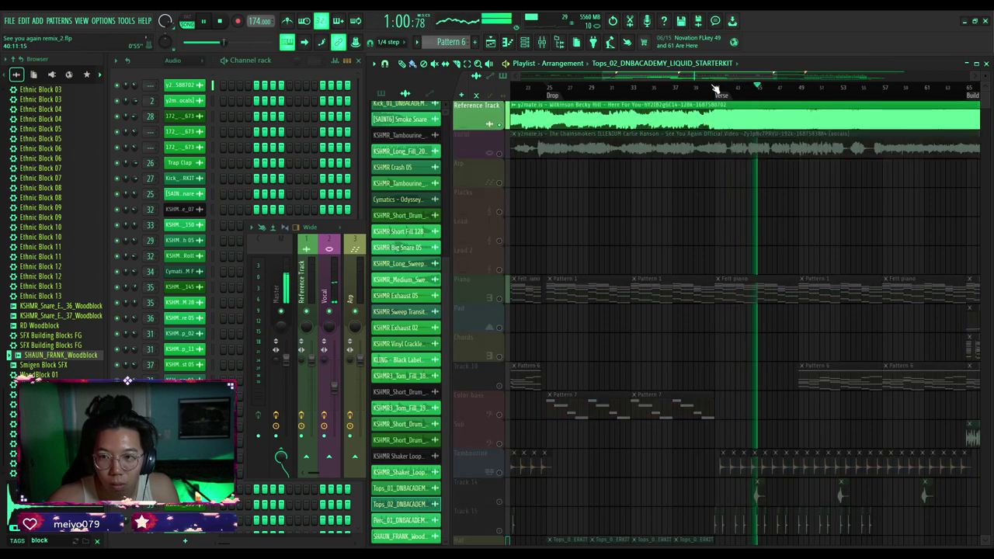
pyautogui.scroll(-4, 732, 109)
pyautogui.scroll(3, 781, 108)
pyautogui.click(749, 87)
pyautogui.click(775, 87)
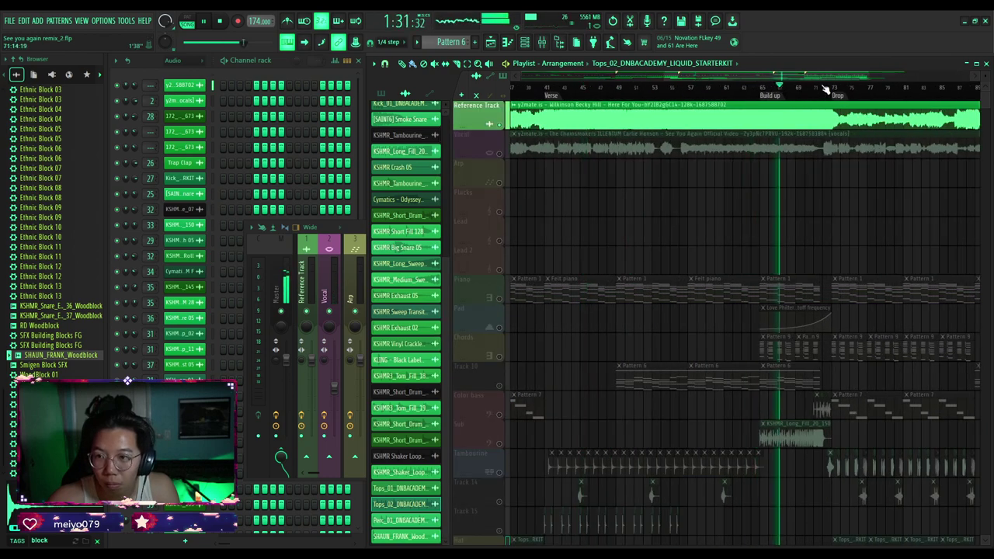
# Skip through the soloed reference from bar 73 to its closing section, sampling the second drop at several points.
pyautogui.click(827, 88)
pyautogui.scroll(-3, 833, 88)
pyautogui.scroll(3, 853, 108)
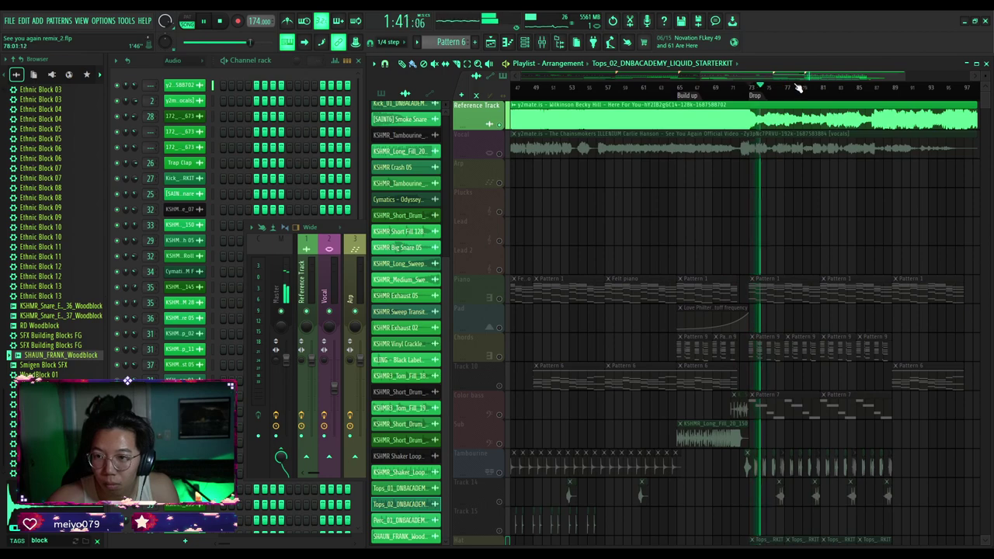
pyautogui.click(797, 88)
pyautogui.click(812, 88)
pyautogui.click(839, 89)
pyautogui.click(864, 90)
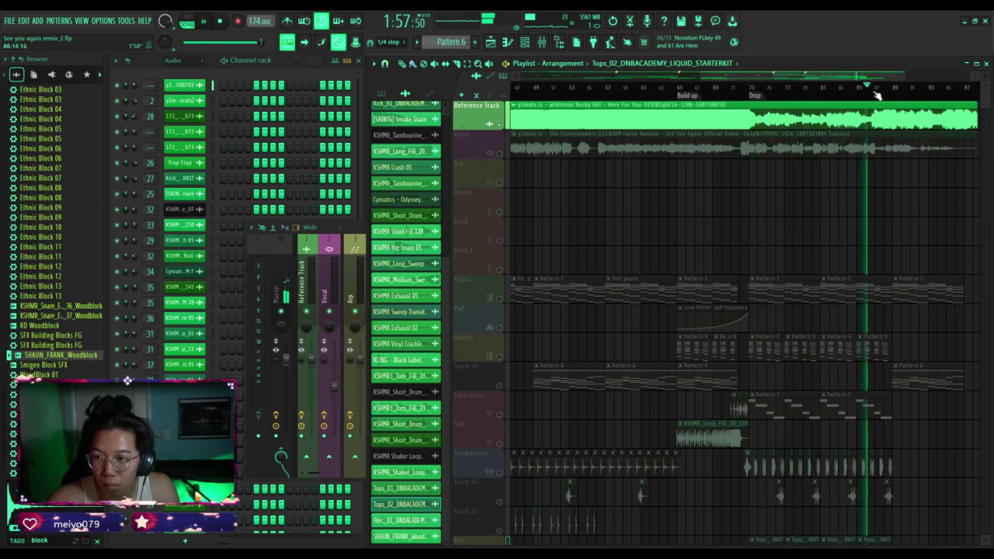
pyautogui.click(877, 91)
pyautogui.click(831, 89)
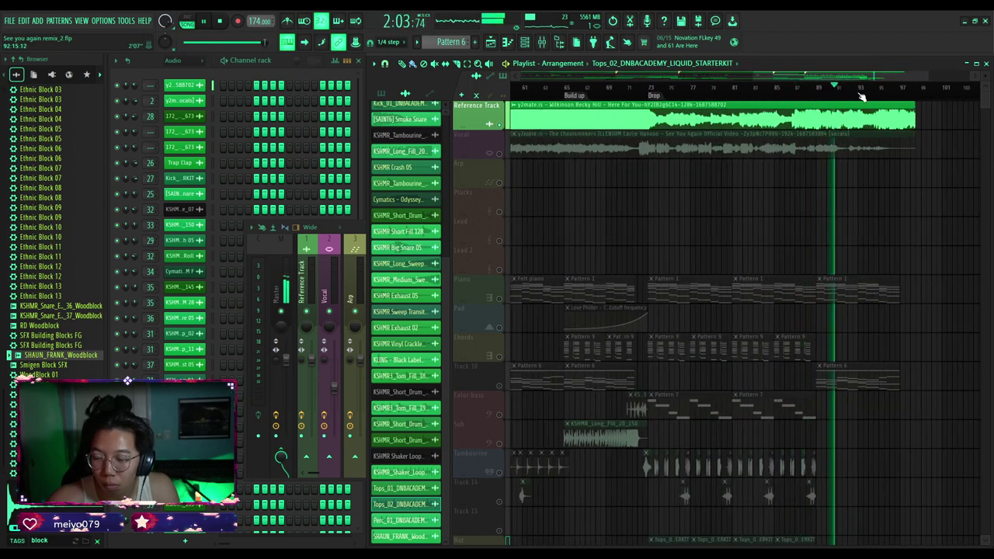
pyautogui.click(795, 90)
# Audition the reference's opening bars and return to the start of its second drop.
pyautogui.scroll(-3, 793, 90)
pyautogui.click(519, 90)
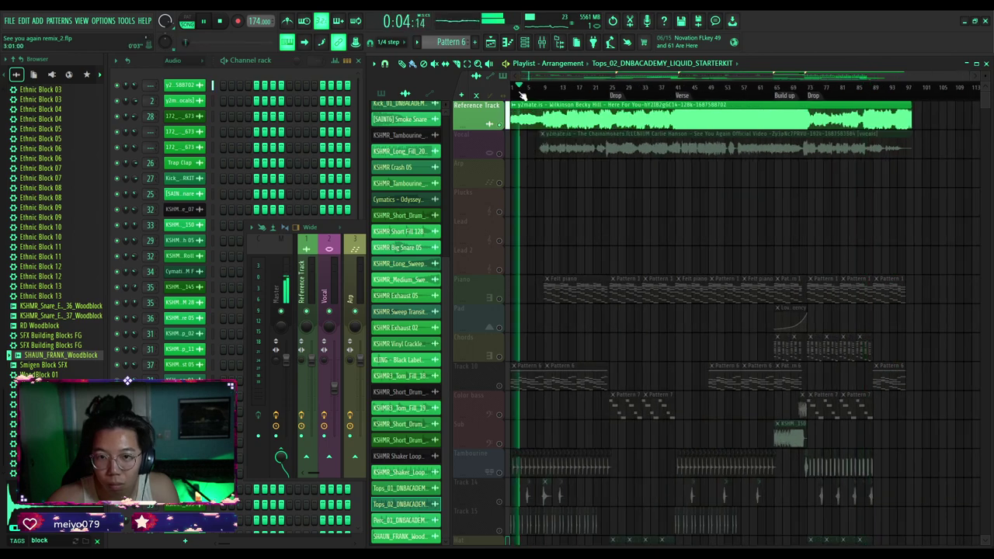
pyautogui.click(510, 90)
pyautogui.click(809, 87)
# Delete the remaining woodblock hits from the verse on Track 15.
pyautogui.scroll(-3, 705, 226)
pyautogui.scroll(3, 735, 295)
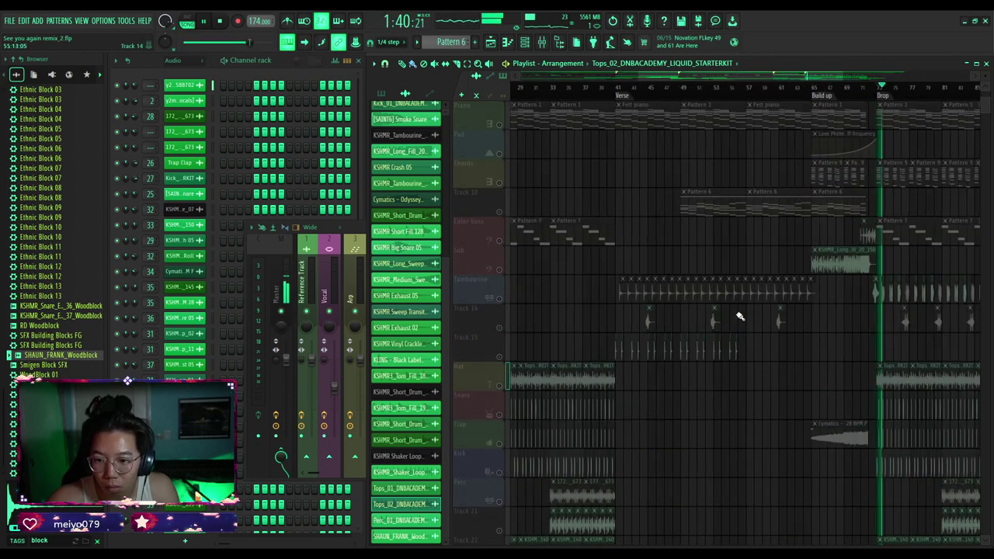
pyautogui.moveTo(738, 342)
pyautogui.mouseDown()
pyautogui.moveTo(706, 357)
pyautogui.moveTo(603, 333)
pyautogui.mouseUp()
# Play the reference's verse from bar 41 while examining the corresponding drum, percussion and melodic layers in the arrangement.
pyautogui.click(610, 86)
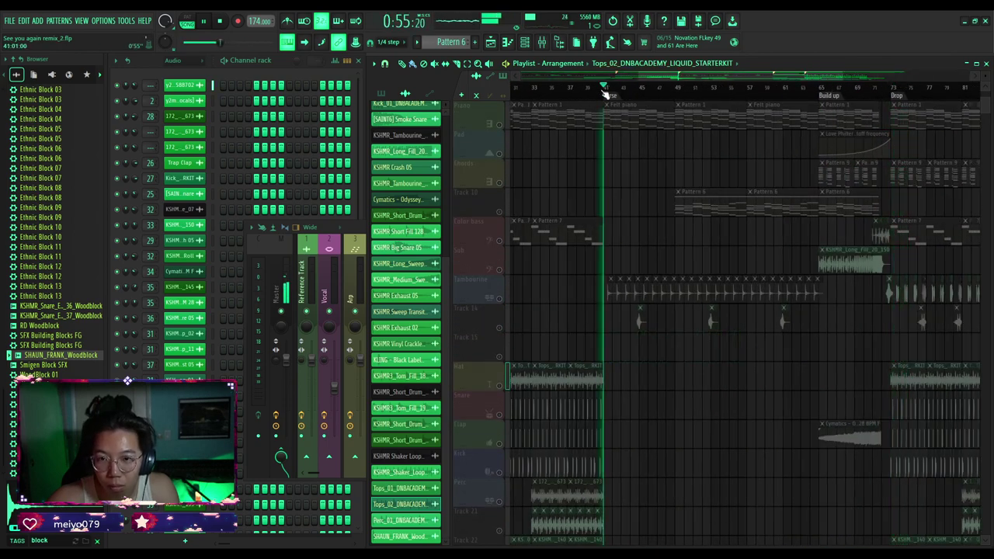
pyautogui.scroll(4, 625, 108)
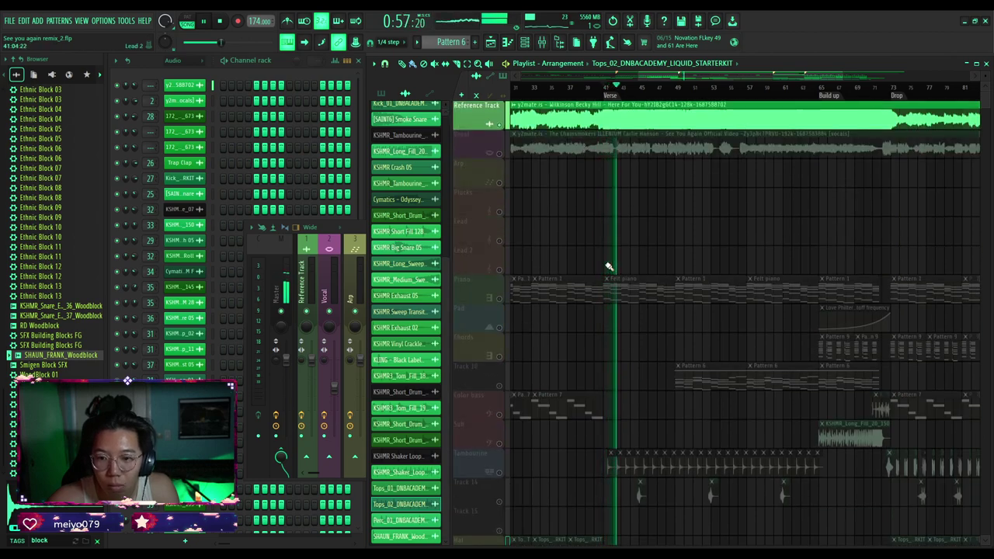
pyautogui.scroll(2, 609, 267)
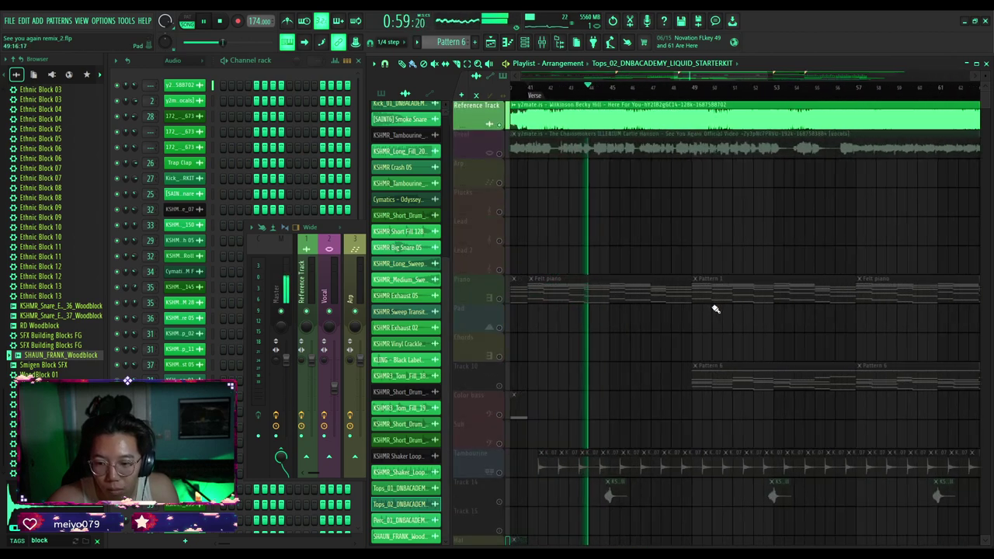
pyautogui.scroll(-5, 710, 308)
pyautogui.scroll(-3, 710, 311)
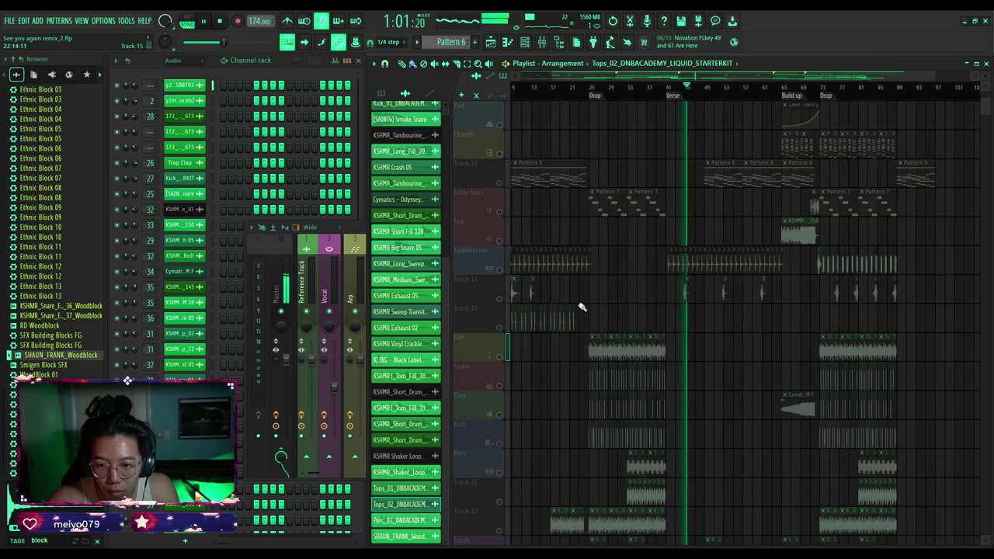
pyautogui.scroll(2, 650, 287)
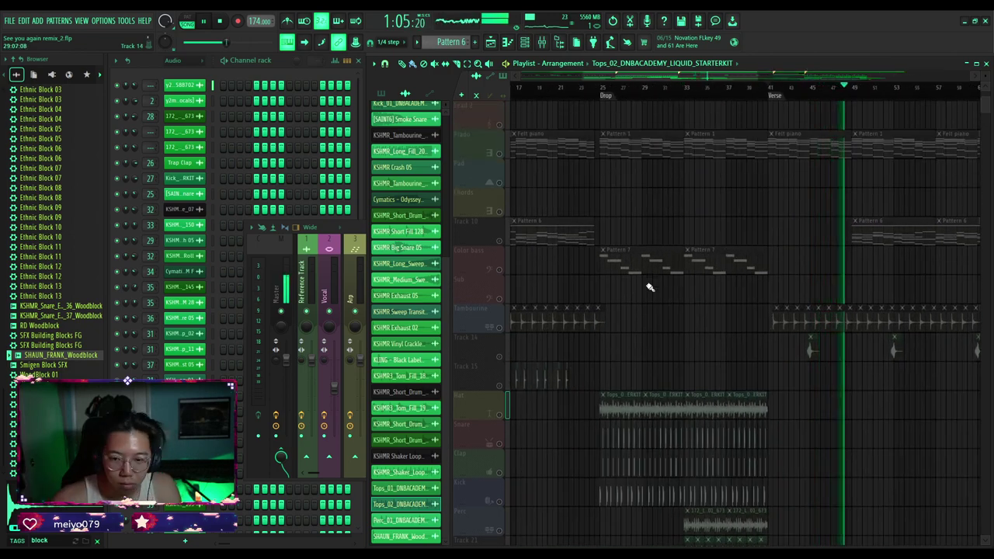
pyautogui.scroll(4, 650, 287)
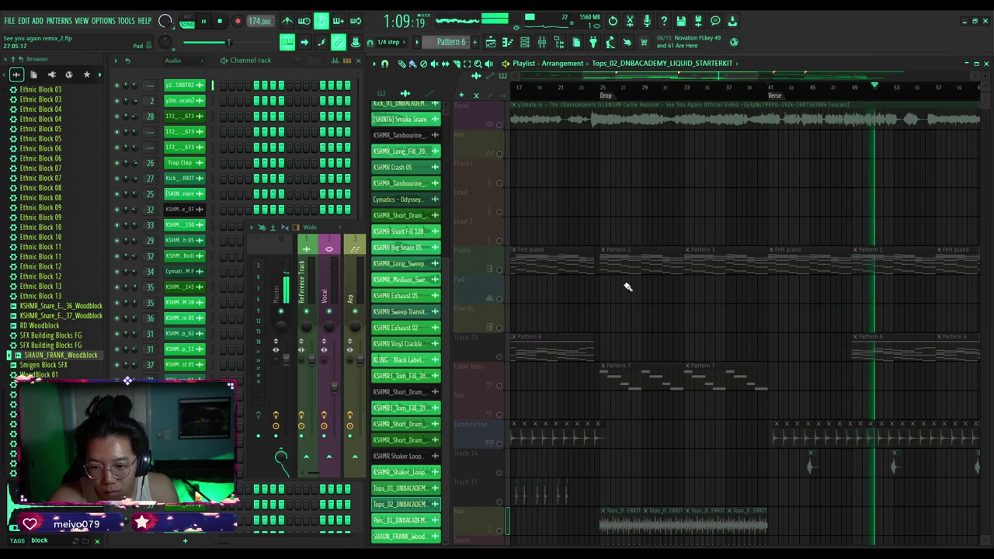
pyautogui.scroll(-4, 628, 287)
# Unsolo the Reference Track and play the remix's first drop from bar 25.
pyautogui.scroll(5, 627, 286)
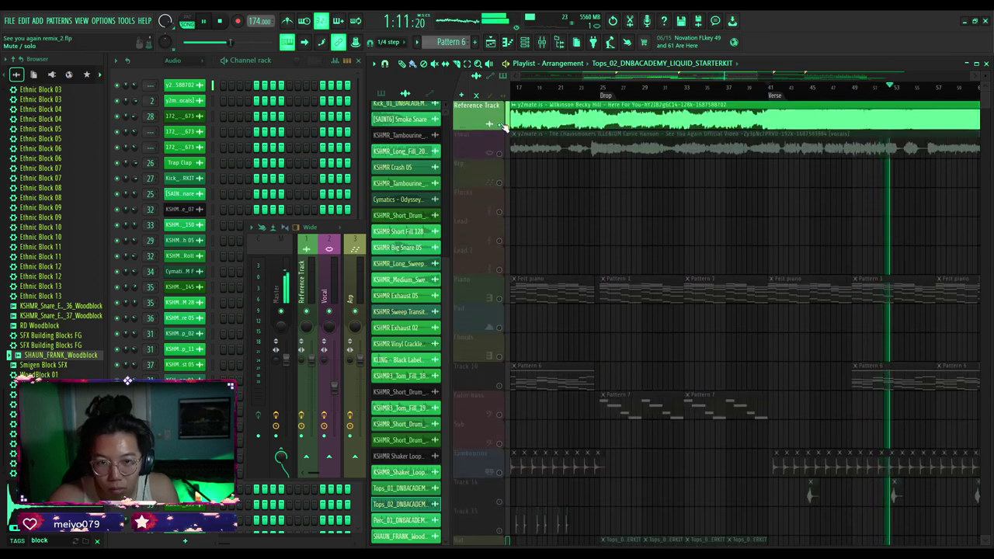
pyautogui.click(502, 125)
pyautogui.click(605, 88)
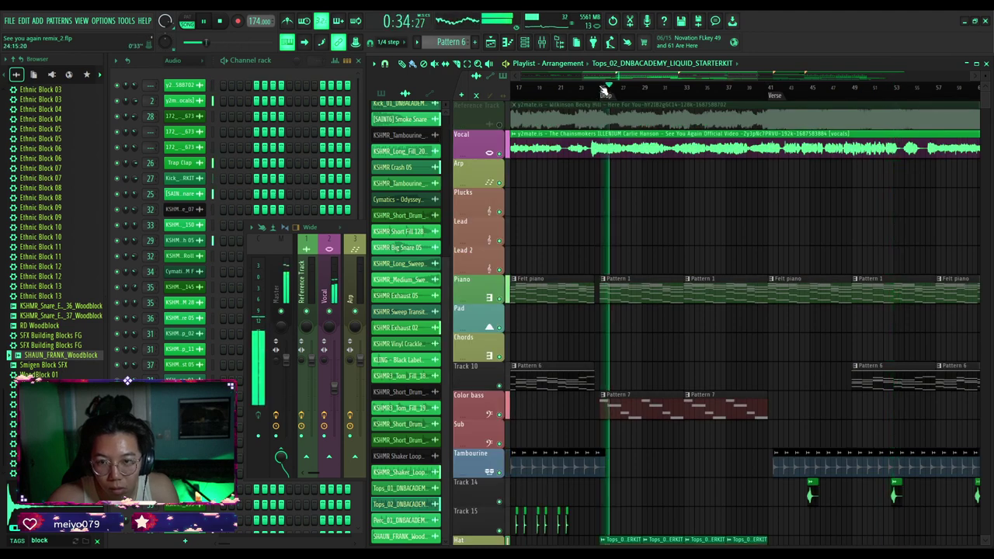
pyautogui.click(601, 88)
# Examine the mixer levels of the bass and drum tracks during the first drop and select the Sub track.
pyautogui.click(543, 43)
pyautogui.scroll(-3, 546, 313)
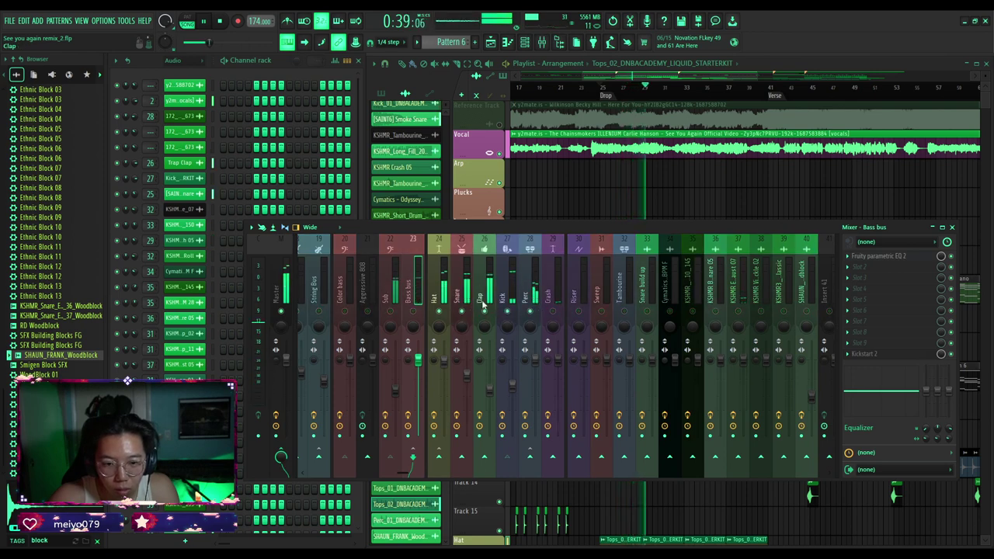
pyautogui.scroll(3, 483, 306)
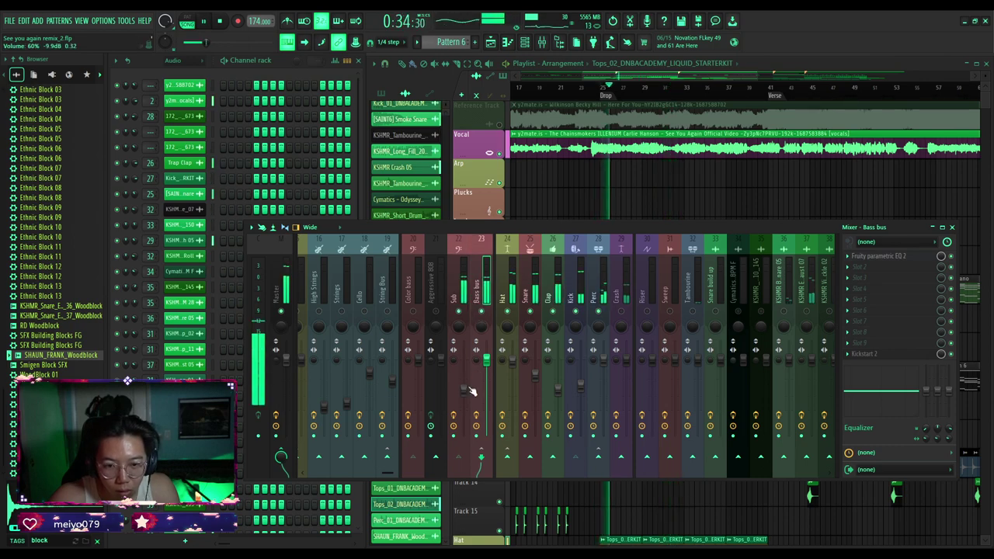
pyautogui.click(461, 294)
# Select the Pattern 7 clip on Color bass and inspect its Serum #3 sub patch.
pyautogui.scroll(-6, 585, 179)
pyautogui.click(619, 173)
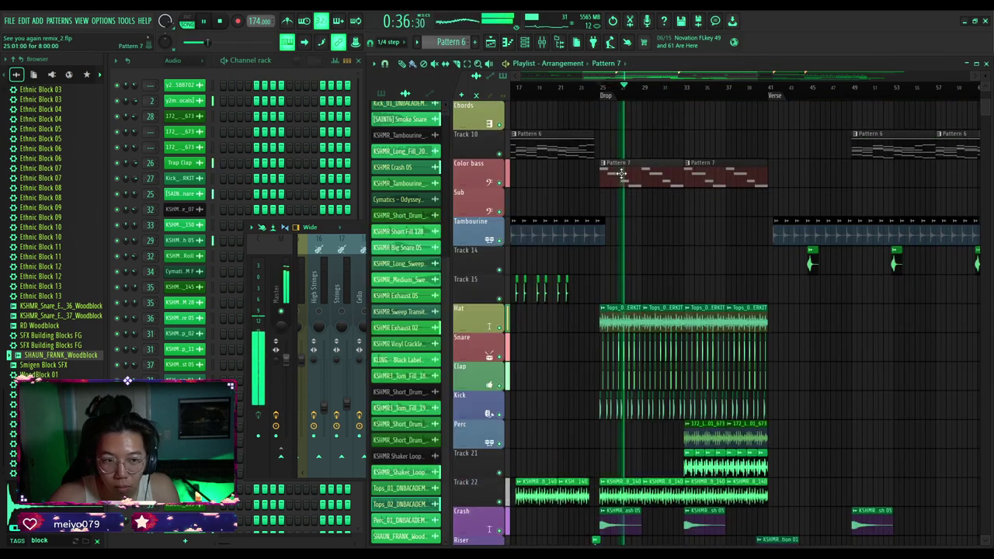
pyautogui.click(192, 224)
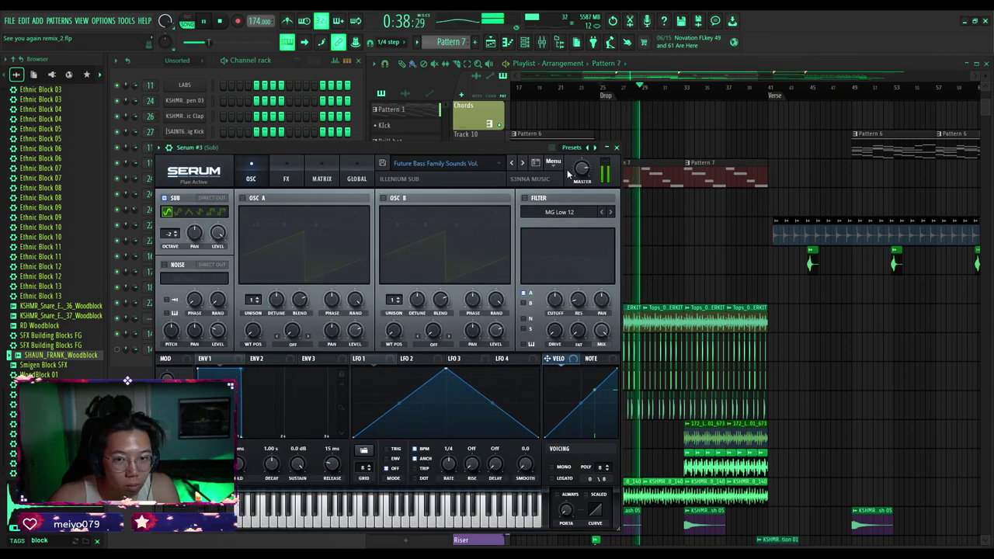
pyautogui.click(616, 147)
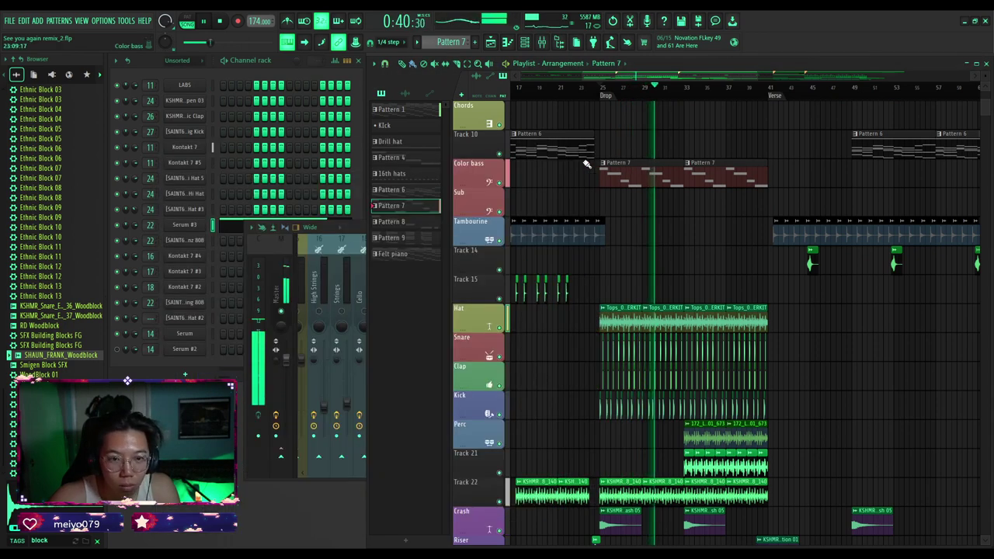
# Transpose all of Pattern 7's Serum #3 sub notes up one octave in the piano roll.
pyautogui.click(177, 226)
pyautogui.press('g')
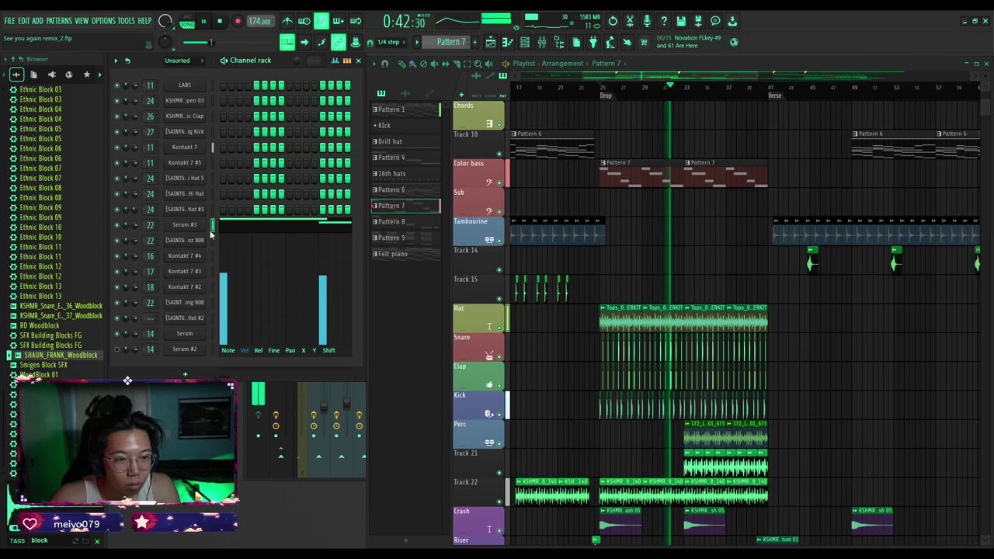
pyautogui.press('g')
pyautogui.click(219, 228)
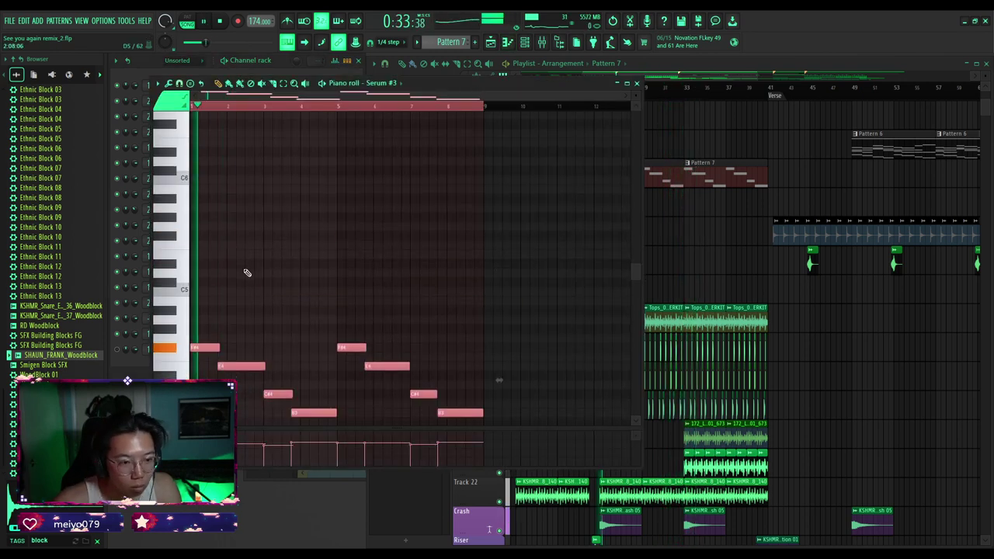
pyautogui.scroll(-3, 205, 315)
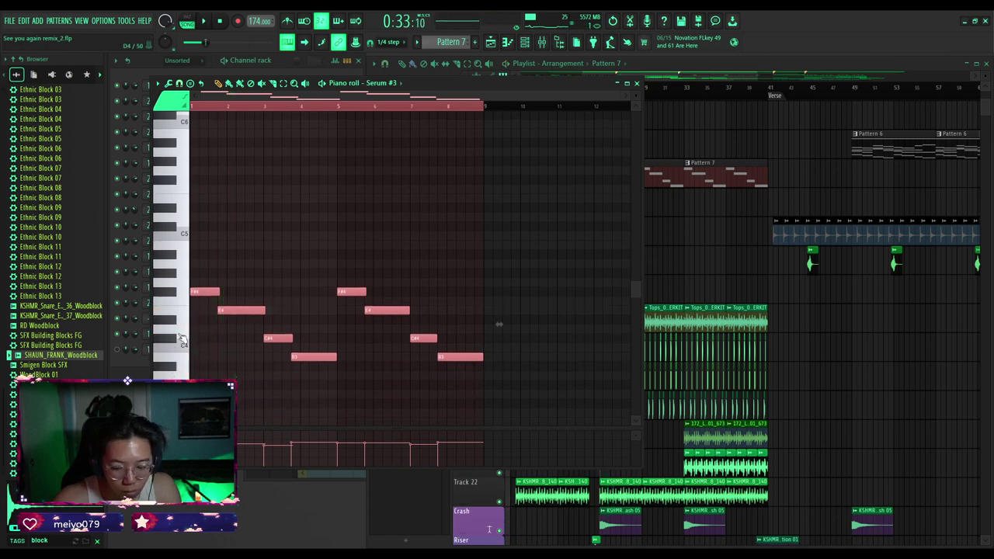
pyautogui.hotkey('ctrl', 'Up')
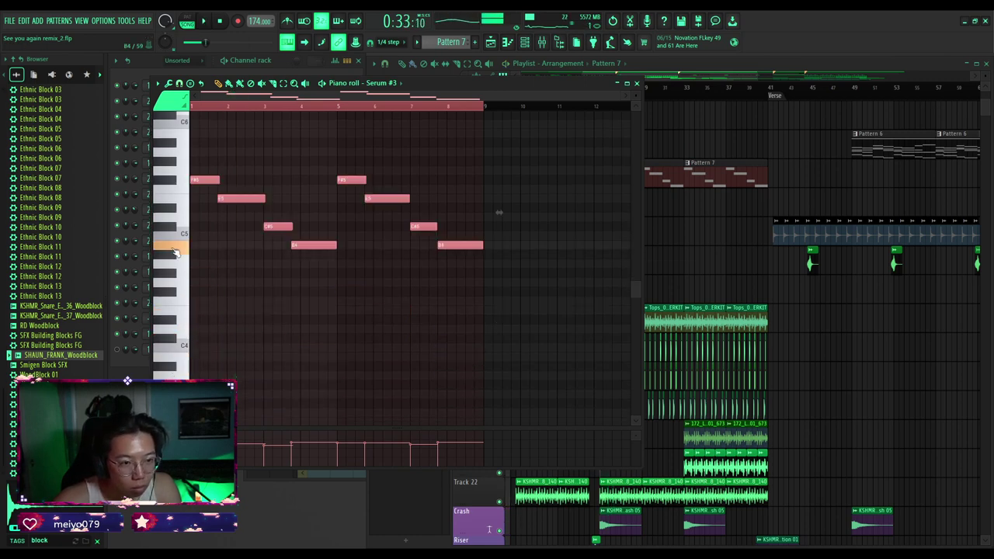
# Inspect ShaperBox 3 on the Sub mixer track, remove it from the effects chain and play the first drop.
pyautogui.click(542, 45)
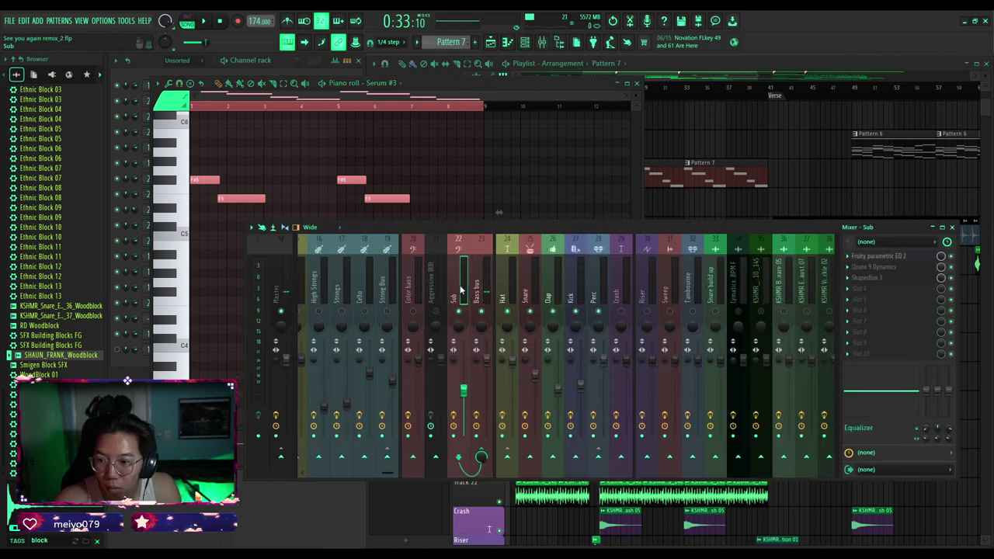
pyautogui.click(866, 278)
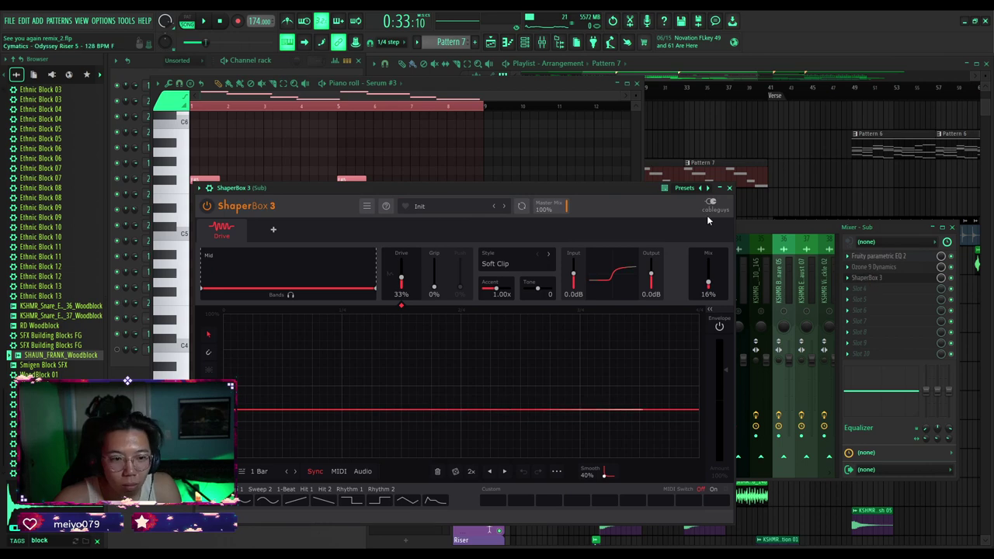
pyautogui.click(729, 188)
pyautogui.press('space')
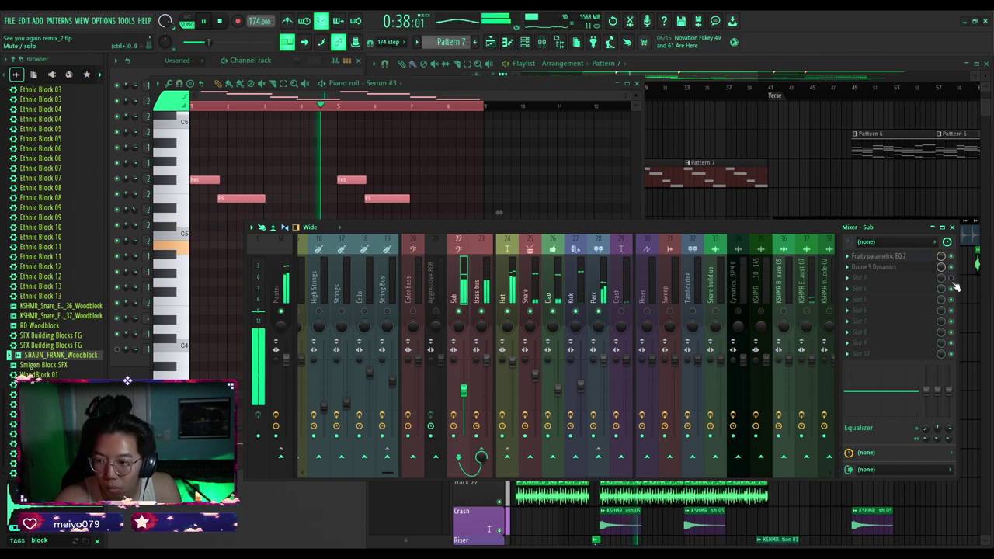
# Set the compressor threshold in the Sub track's Ozone 9 Dynamics to -9.2 dB and replay the drop.
pyautogui.click(893, 267)
pyautogui.moveTo(359, 331)
pyautogui.mouseDown()
pyautogui.moveTo(365, 305)
pyautogui.moveTo(370, 320)
pyautogui.mouseUp()
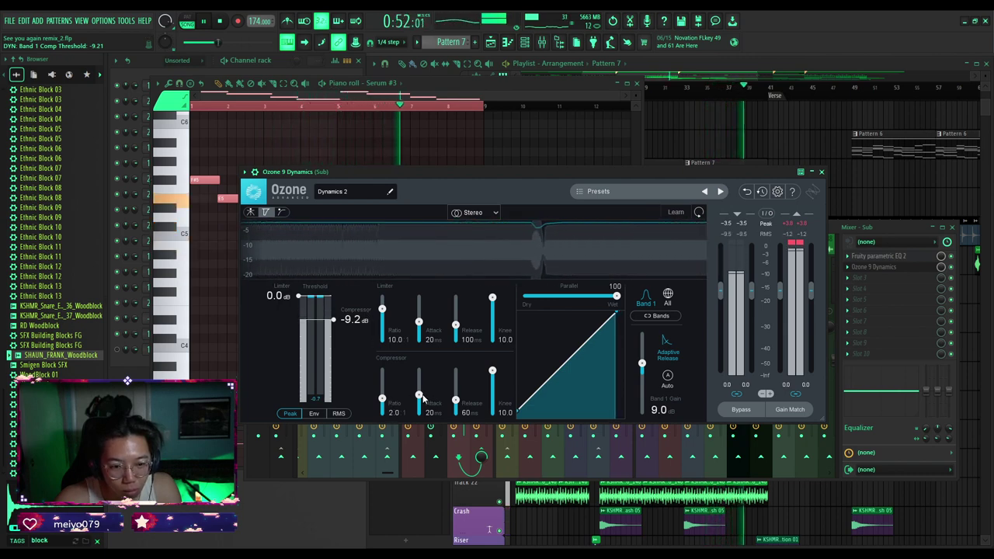
pyautogui.click(822, 171)
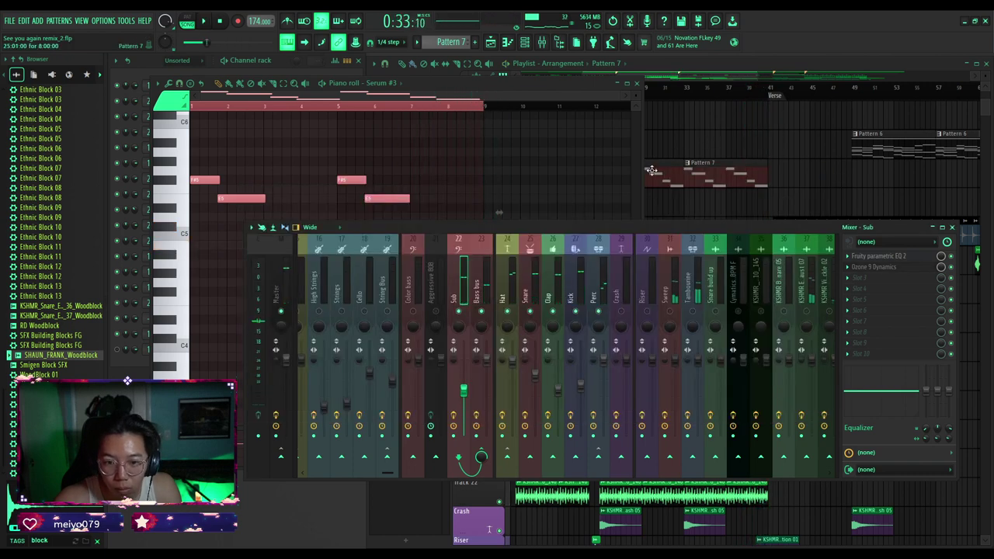
pyautogui.press('space')
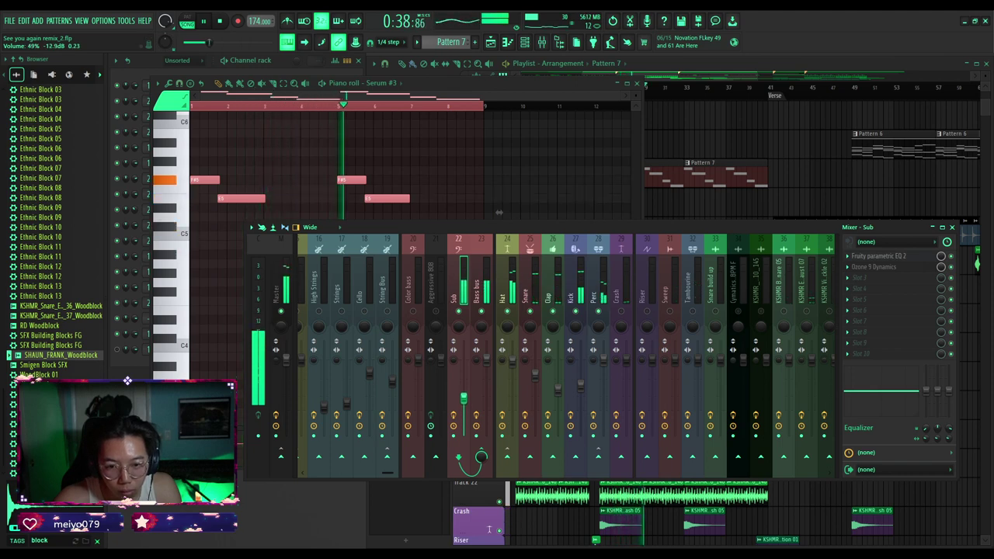
# Check Kickstart 2 on the Bass bus and set the Sub track's volume to -11.9 dB.
pyautogui.click(482, 292)
pyautogui.click(901, 354)
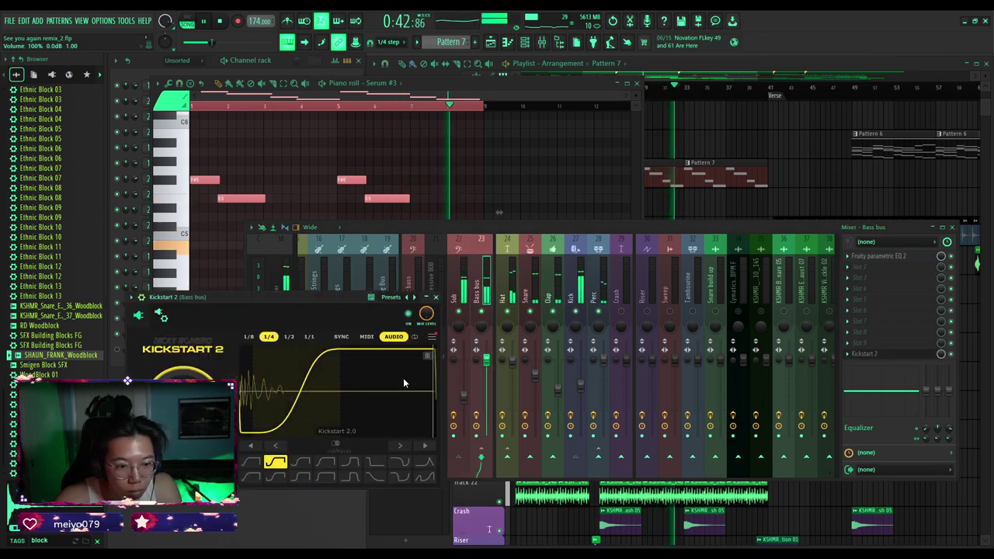
pyautogui.click(436, 297)
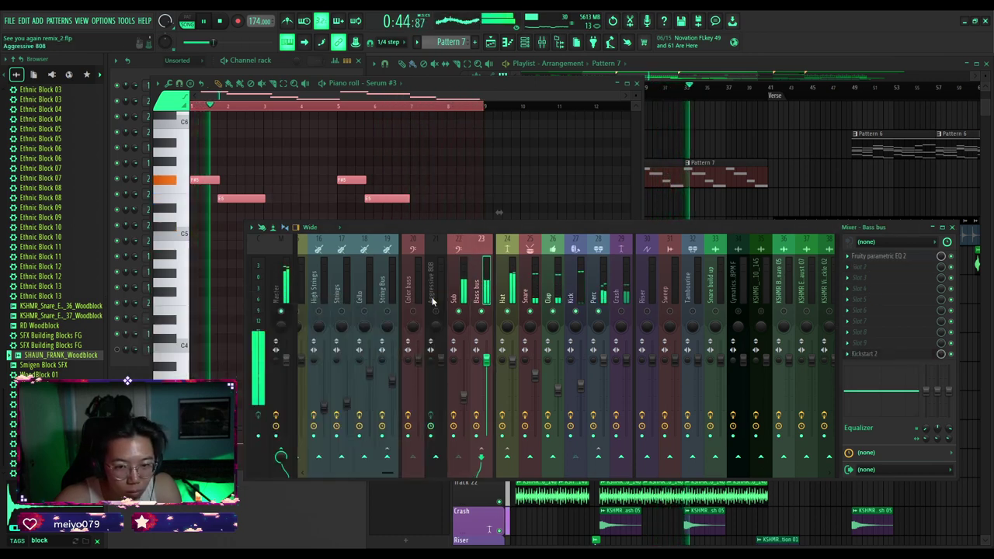
pyautogui.click(463, 397)
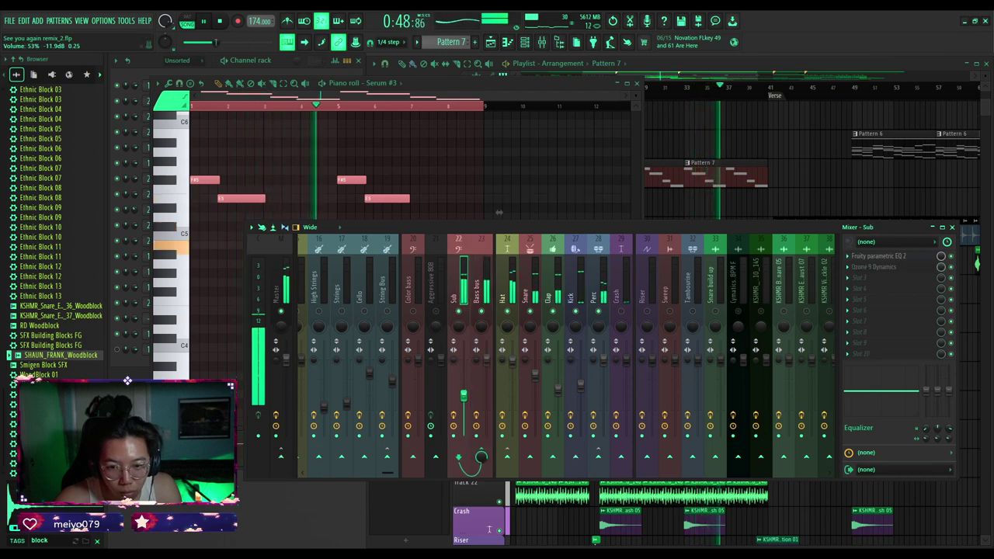
# Set the Band 1 gain in the Piano track's Ozone 9 Dynamics to 2.1 dB.
pyautogui.scroll(4, 470, 311)
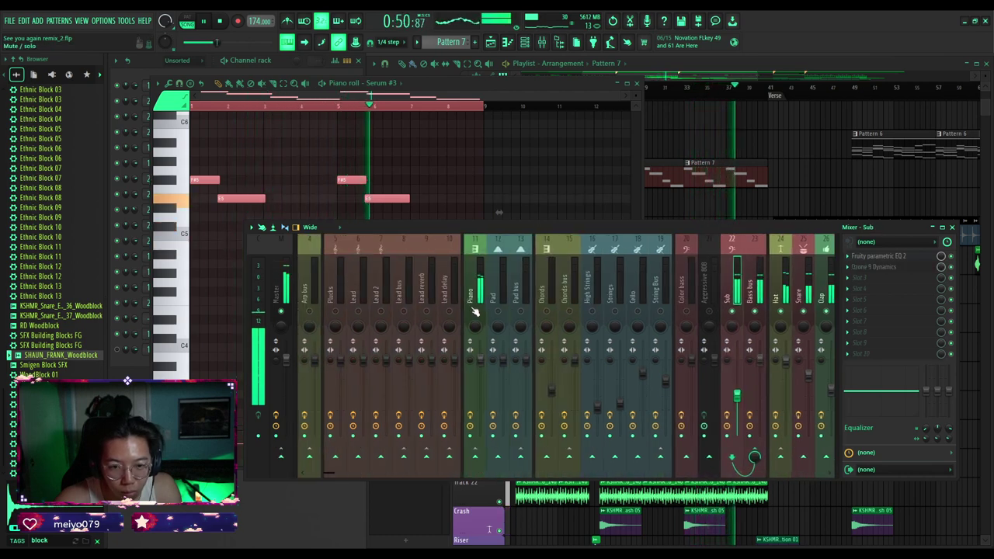
pyautogui.click(475, 294)
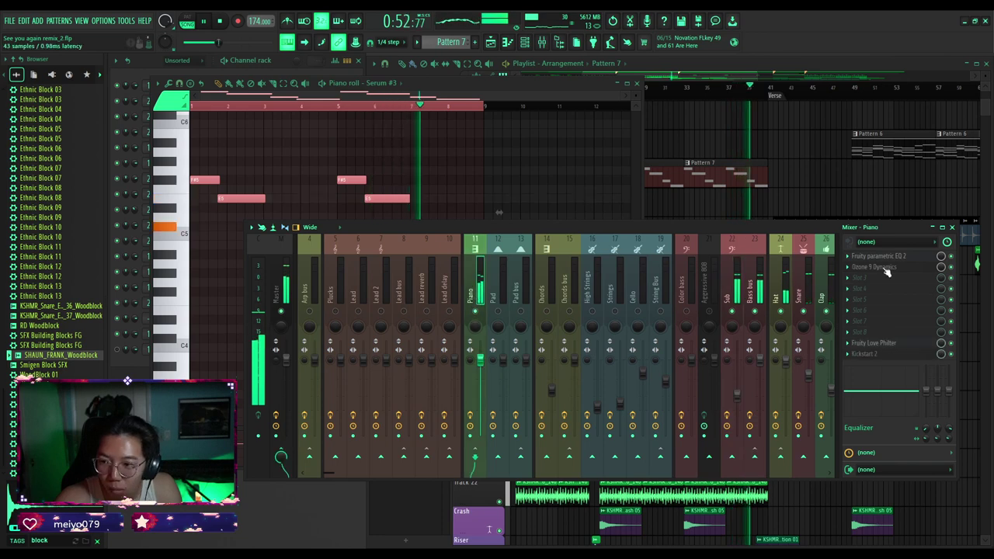
pyautogui.doubleClick(531, 317)
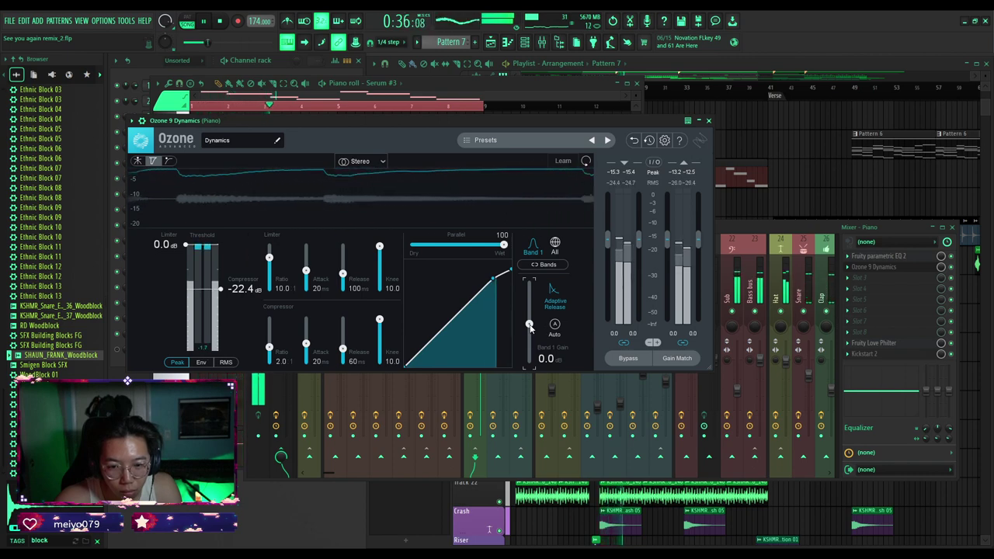
pyautogui.moveTo(531, 327); pyautogui.dragTo(532, 326)
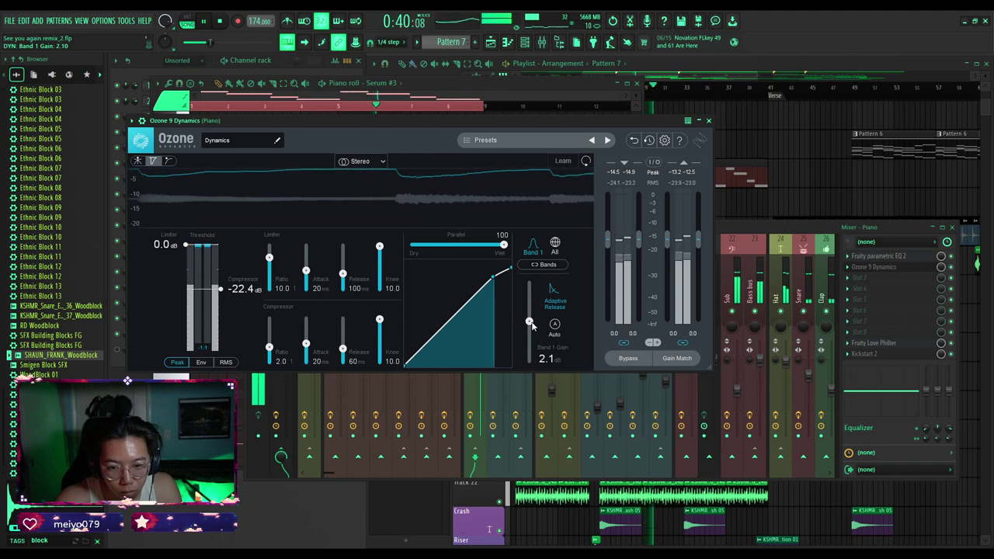
pyautogui.click(708, 121)
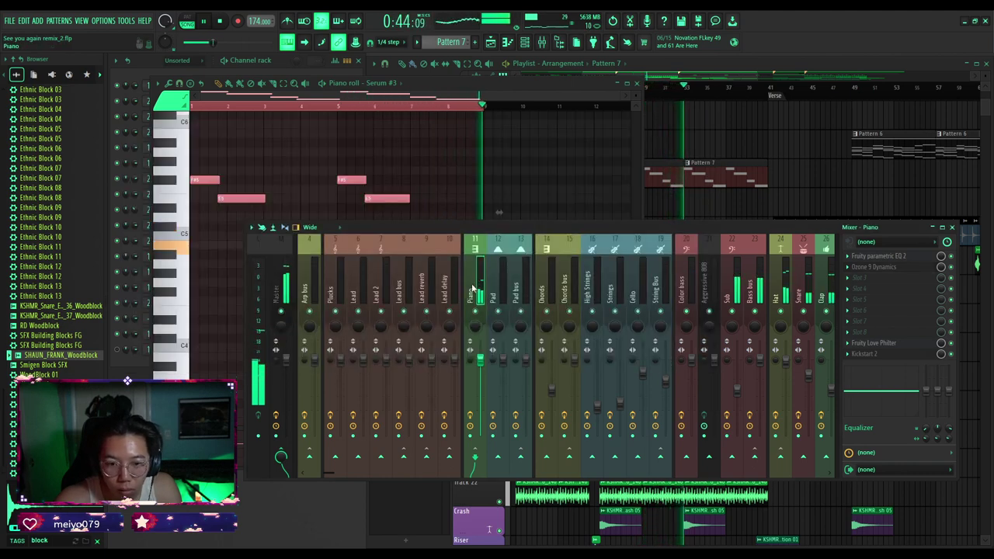
# Compare the Vocal and Piano mixer levels, look over the arrangement and close the Serum #3 piano roll.
pyautogui.scroll(3, 472, 288)
pyautogui.click(336, 305)
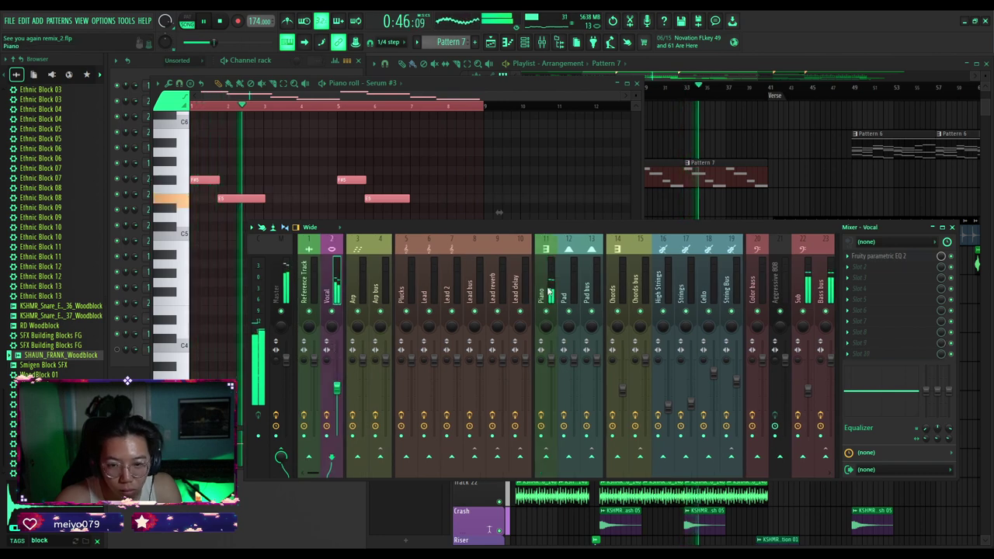
pyautogui.click(685, 209)
pyautogui.scroll(-3, 672, 214)
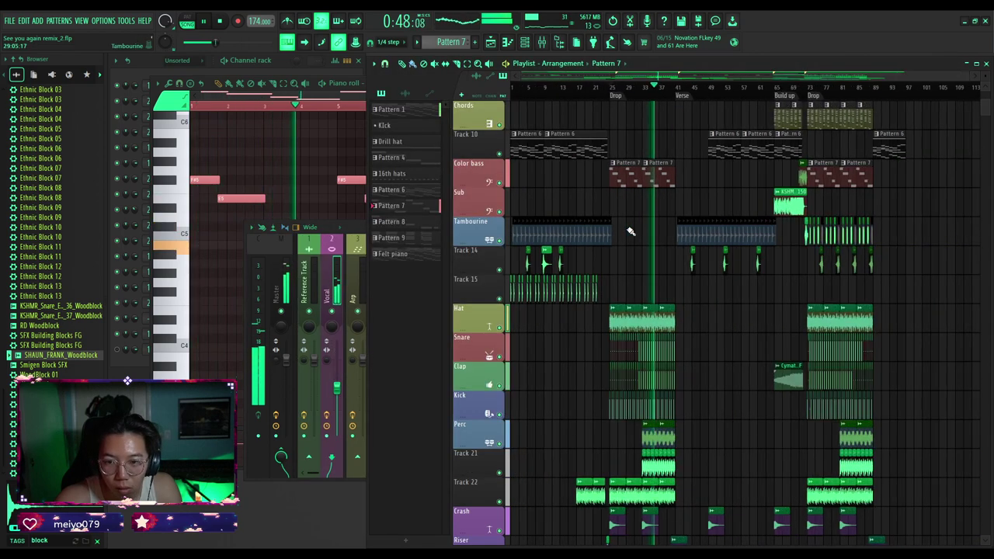
pyautogui.click(347, 83)
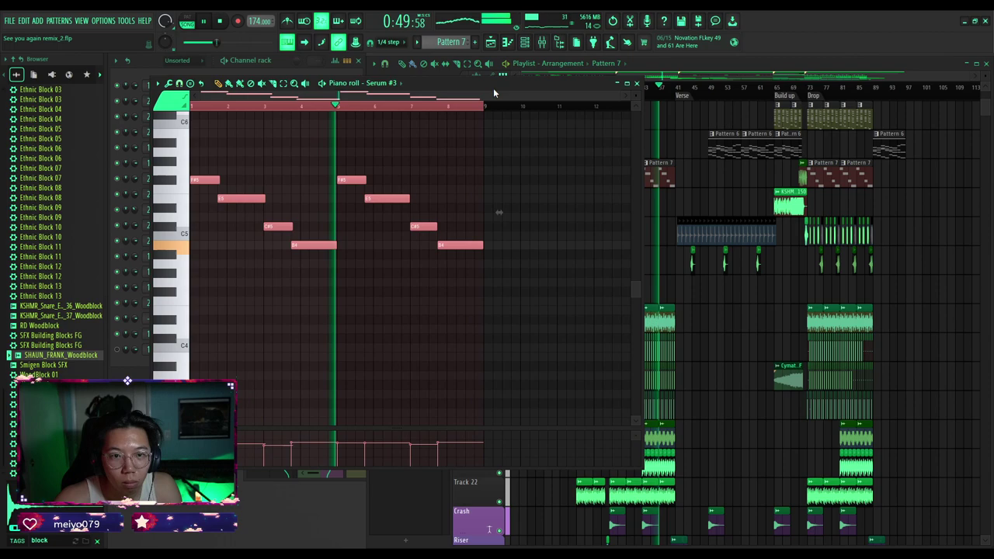
pyautogui.click(633, 84)
# Play the transition into the first drop from bar 20 while examining the arrangement around it.
pyautogui.scroll(3, 601, 226)
pyautogui.scroll(1, 603, 226)
pyautogui.scroll(4, 608, 226)
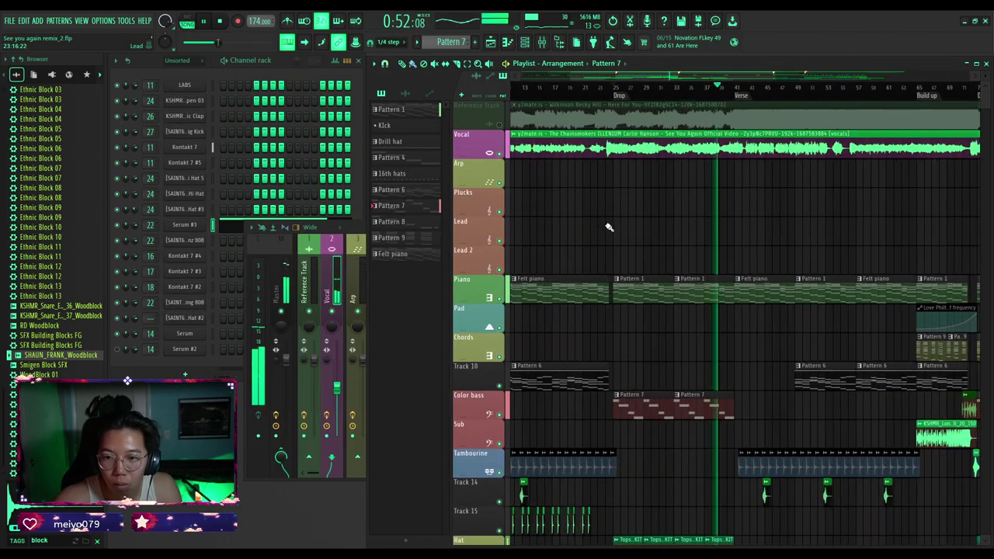
pyautogui.scroll(-2, 611, 224)
pyautogui.click(576, 88)
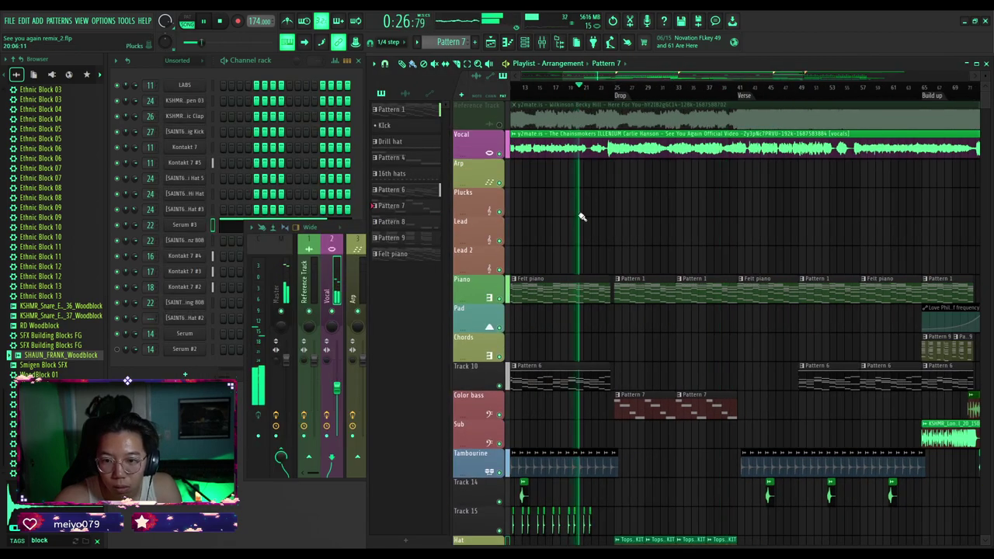
pyautogui.scroll(2, 617, 213)
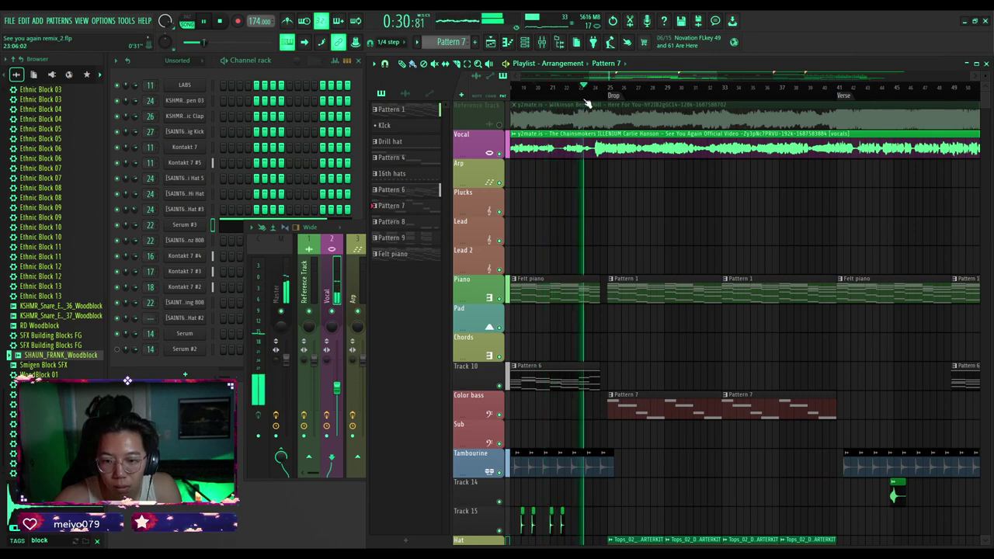
pyautogui.scroll(-3, 605, 323)
pyautogui.scroll(3, 590, 330)
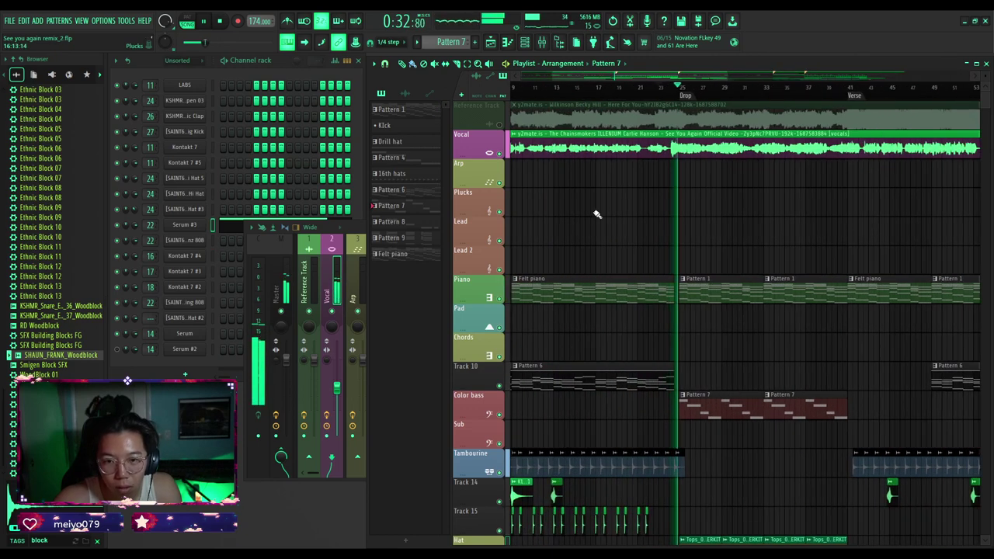
pyautogui.scroll(-3, 574, 155)
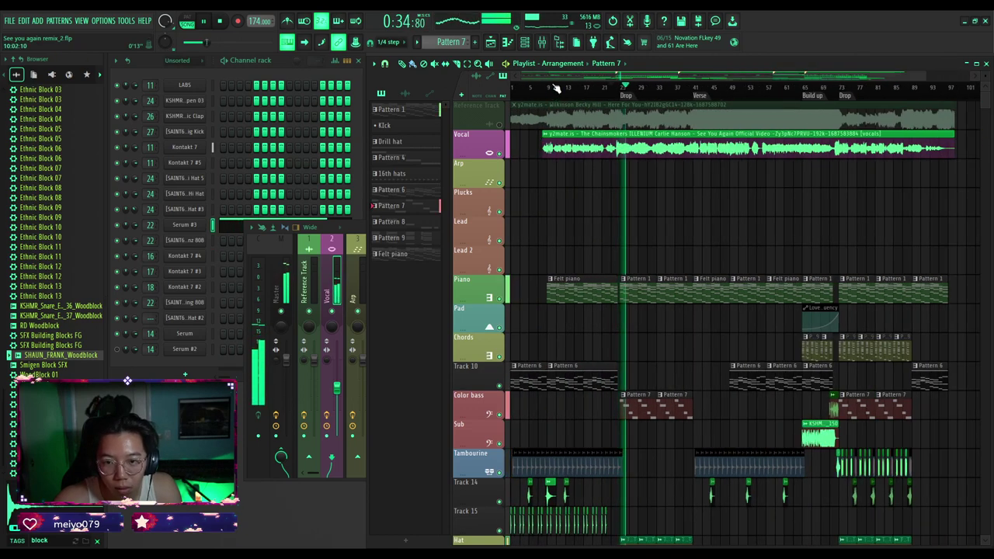
# Play the section before the first drop from about bar 10 while examining its melodic, percussion and effects layers.
pyautogui.click(554, 87)
pyautogui.scroll(4, 579, 215)
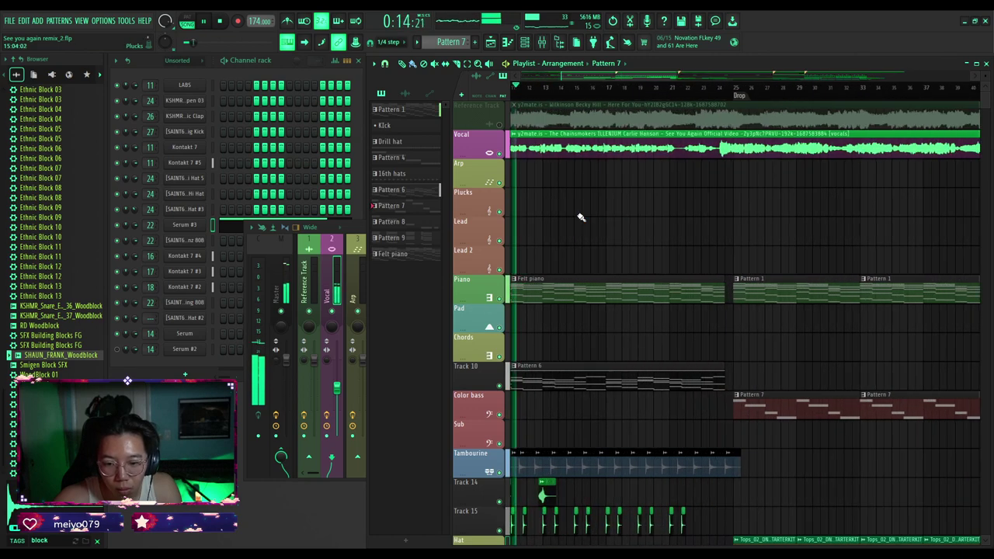
pyautogui.scroll(-4, 575, 216)
pyautogui.scroll(-3, 553, 279)
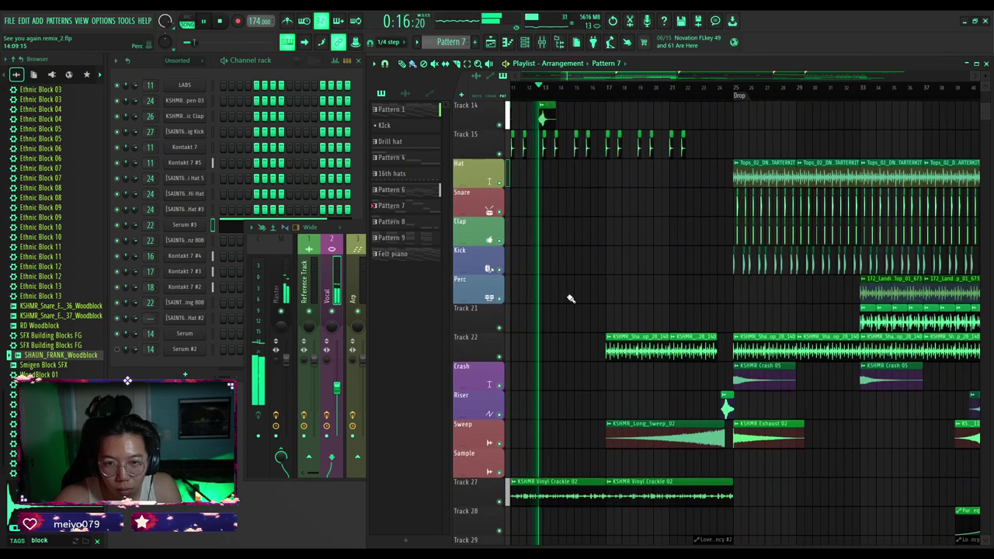
pyautogui.scroll(6, 578, 293)
pyautogui.scroll(-1, 580, 364)
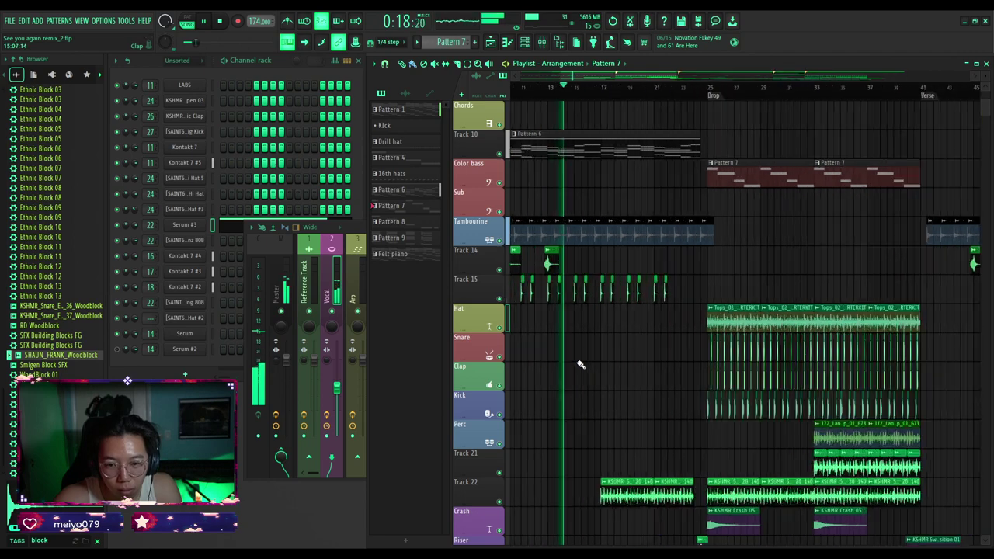
# Save the project while the section before the first drop plays.
pyautogui.scroll(1, 579, 364)
pyautogui.hotkey('ctrl', 's')
pyautogui.scroll(-3, 580, 364)
pyautogui.scroll(10, 586, 349)
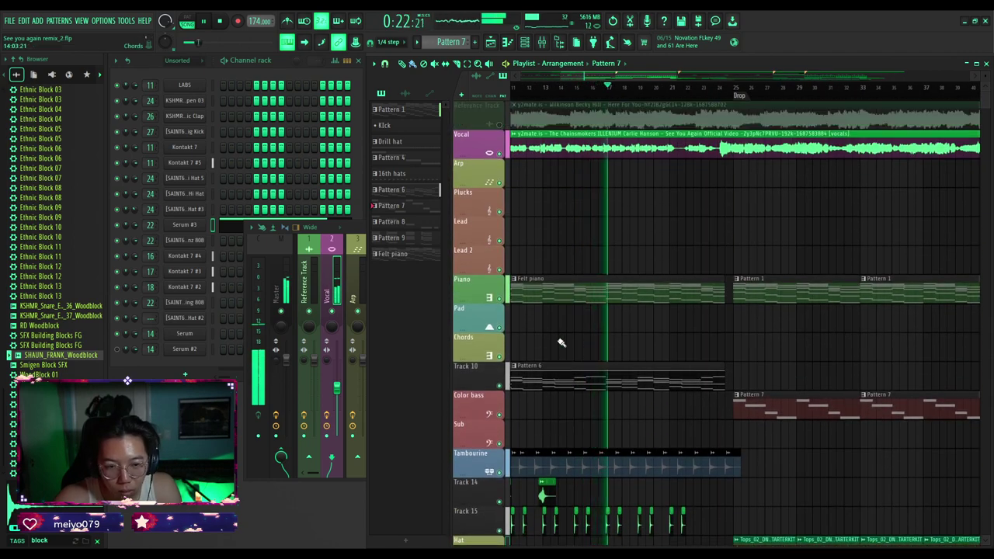
# Raise the String Bus mixer volume to 84% while replaying the intro from about bar 5.
pyautogui.click(362, 229)
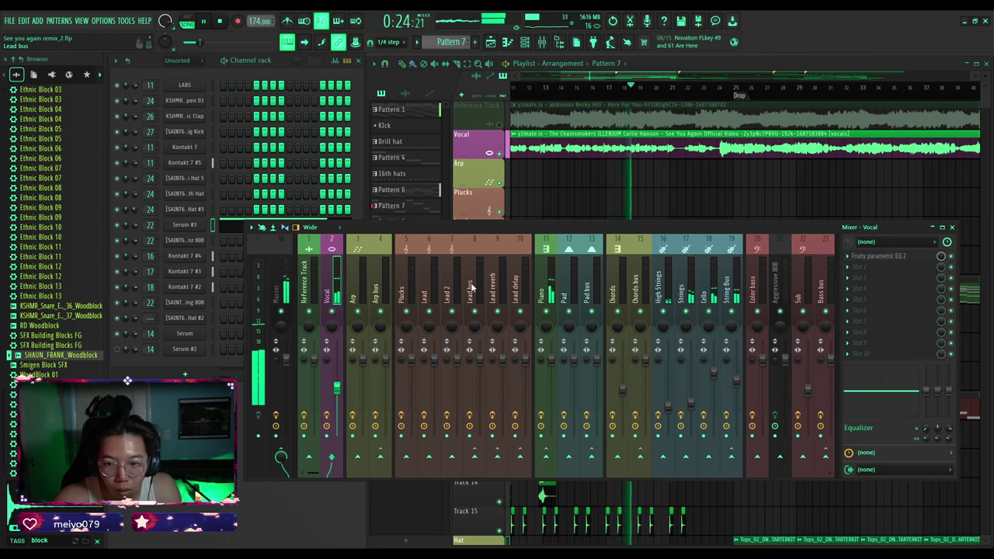
pyautogui.scroll(-5, 513, 299)
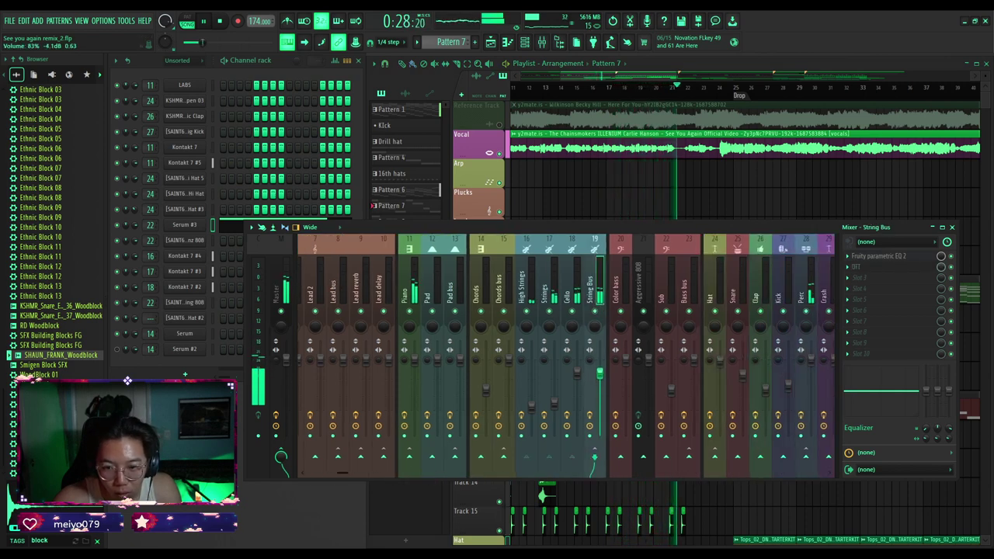
pyautogui.click(538, 91)
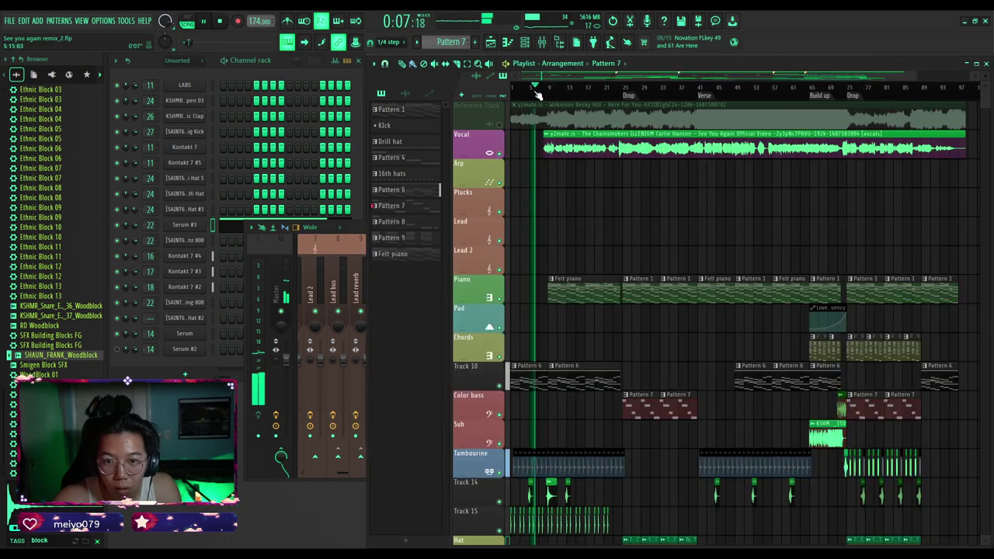
pyautogui.scroll(3, 559, 255)
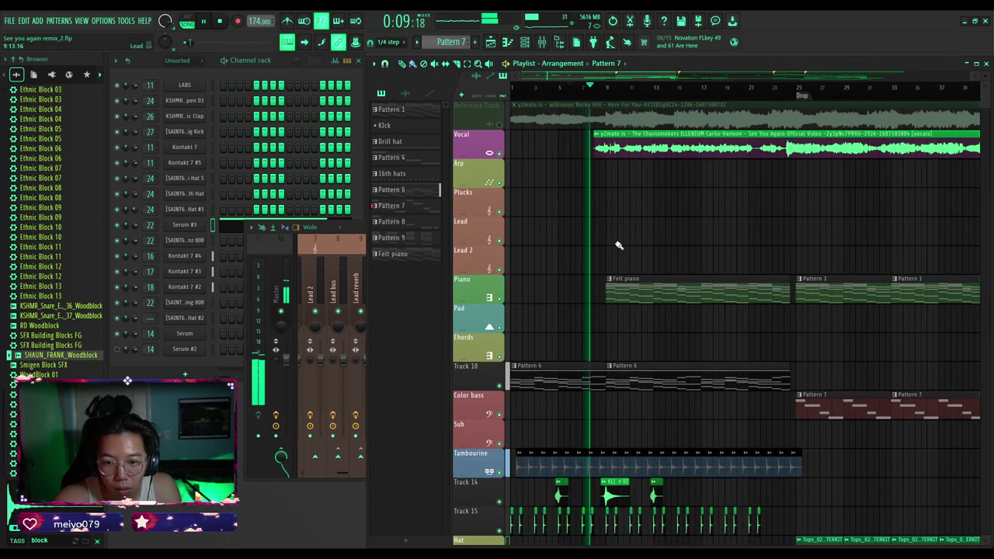
pyautogui.click(352, 229)
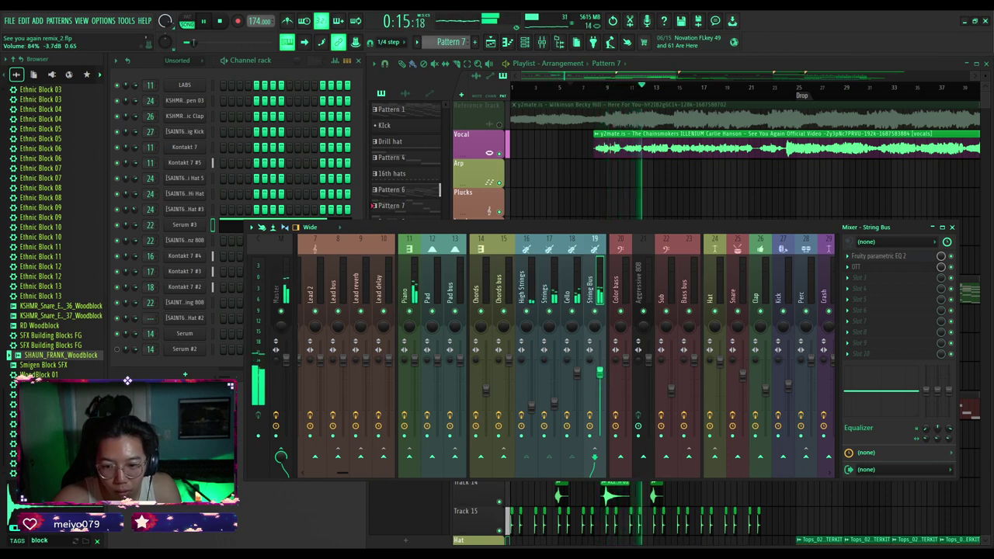
pyautogui.click(600, 192)
# Play the arrangement through the first drop into the verse while examining its piano, bass and drum layers.
pyautogui.scroll(-3, 564, 292)
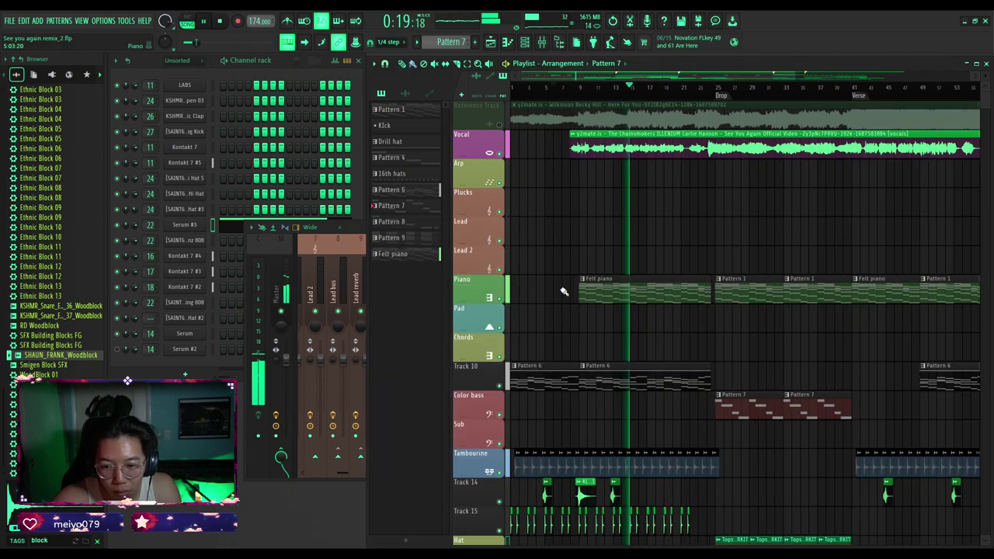
pyautogui.scroll(3, 646, 233)
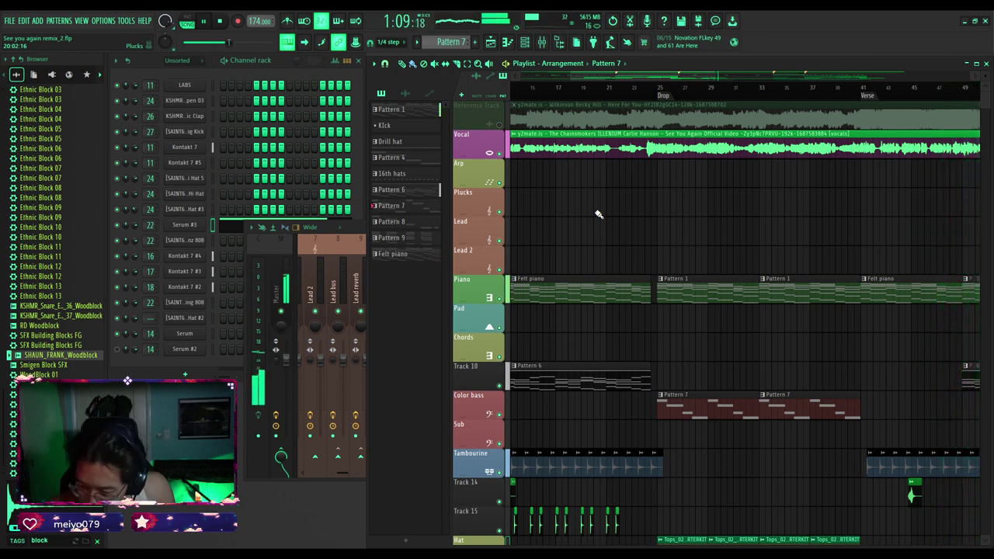
pyautogui.scroll(-3, 582, 258)
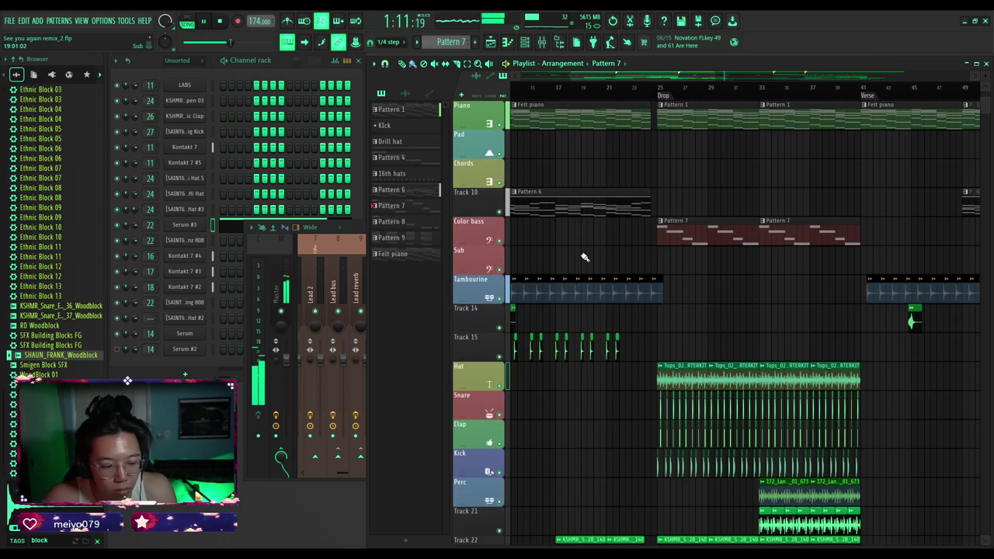
pyautogui.scroll(-3, 707, 275)
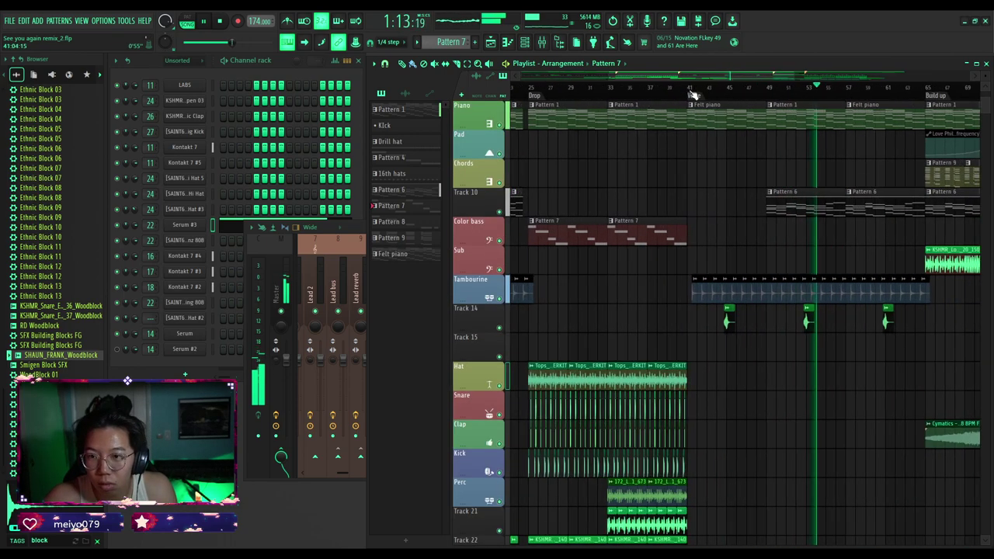
# Play the verse from about bars 41, 49 and 57 while examining its tambourine, percussion and Pattern 6 layers.
pyautogui.click(689, 89)
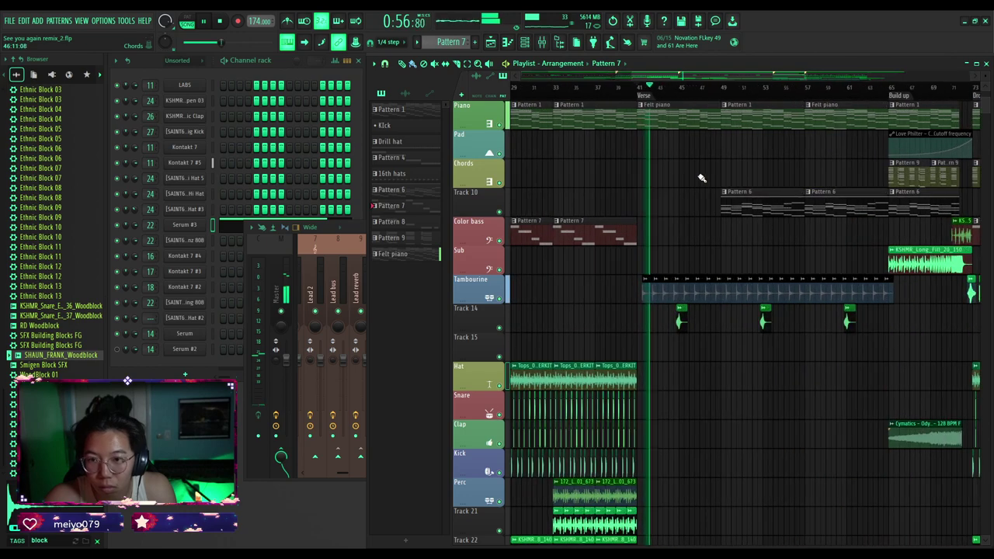
pyautogui.scroll(3, 684, 243)
pyautogui.scroll(-5, 692, 264)
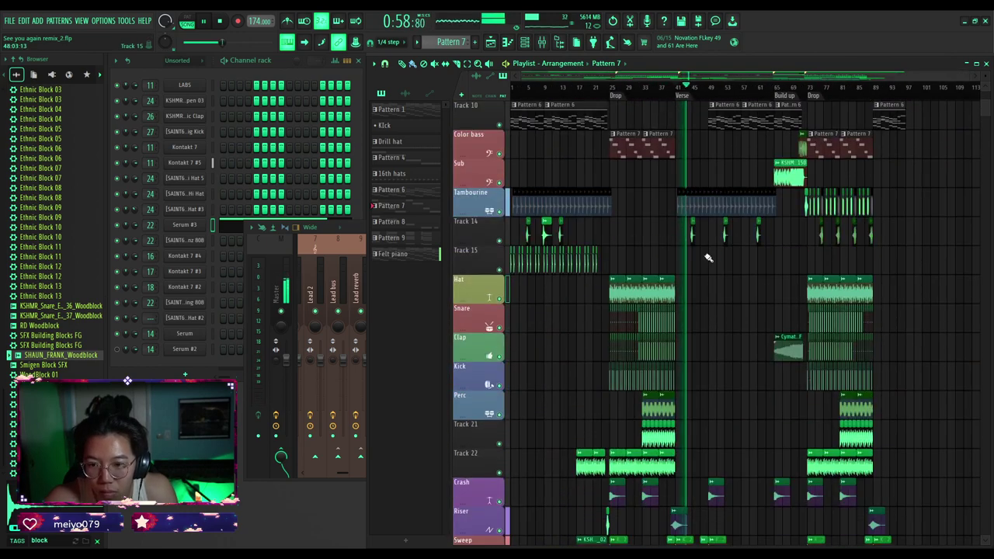
pyautogui.scroll(2, 705, 261)
pyautogui.scroll(-4, 588, 204)
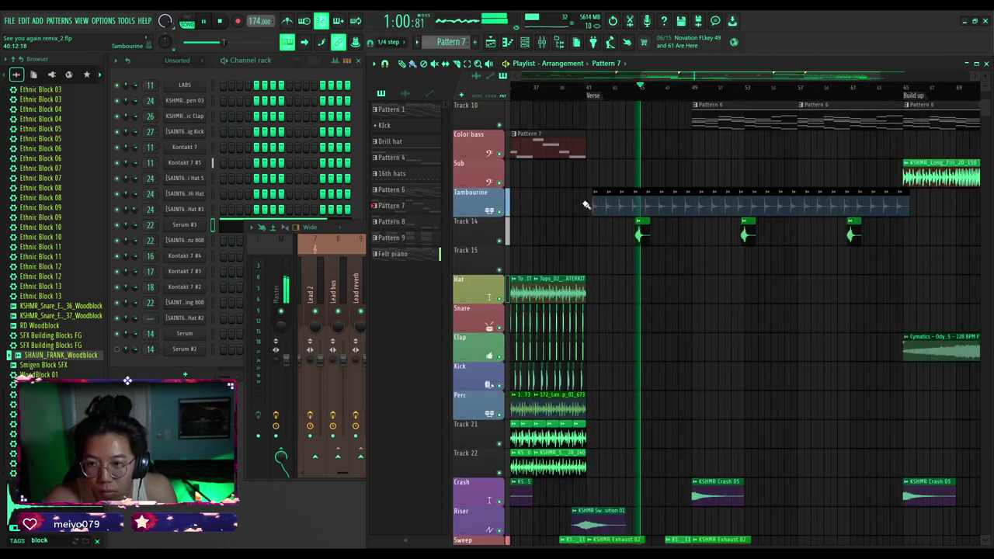
pyautogui.scroll(3, 605, 178)
pyautogui.click(783, 87)
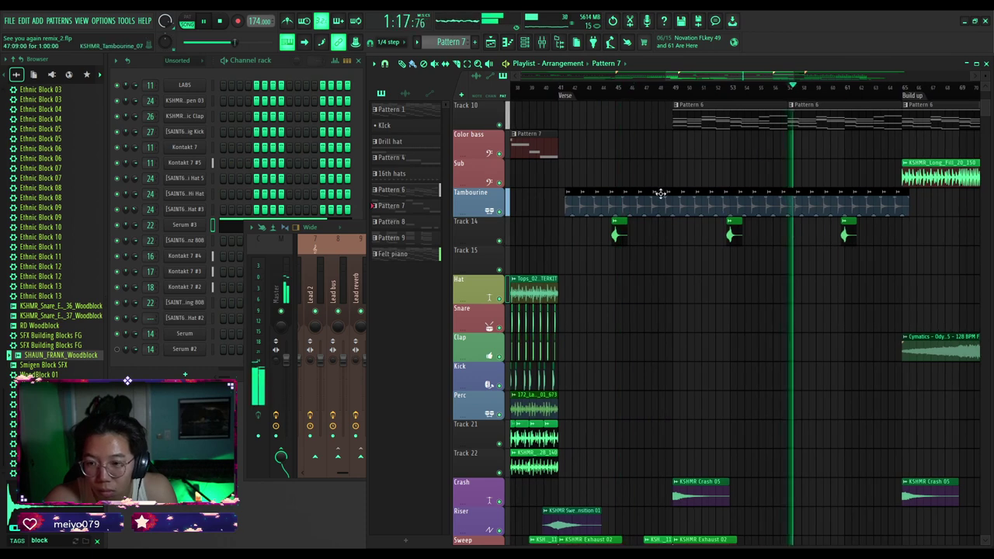
pyautogui.click(566, 87)
pyautogui.click(678, 89)
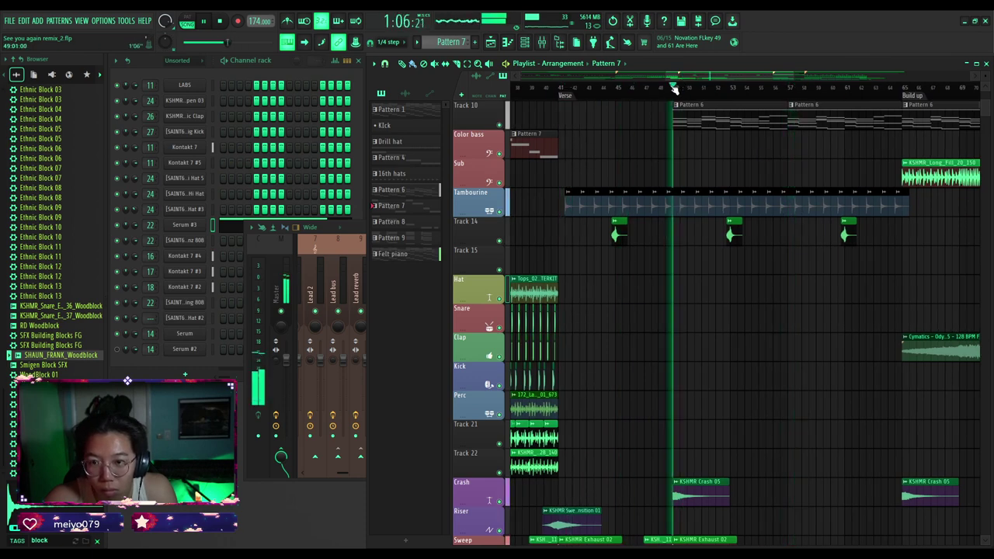
# Mute the Tambourine track and Track 14 and play the verse from bar 41 without them.
pyautogui.click(559, 88)
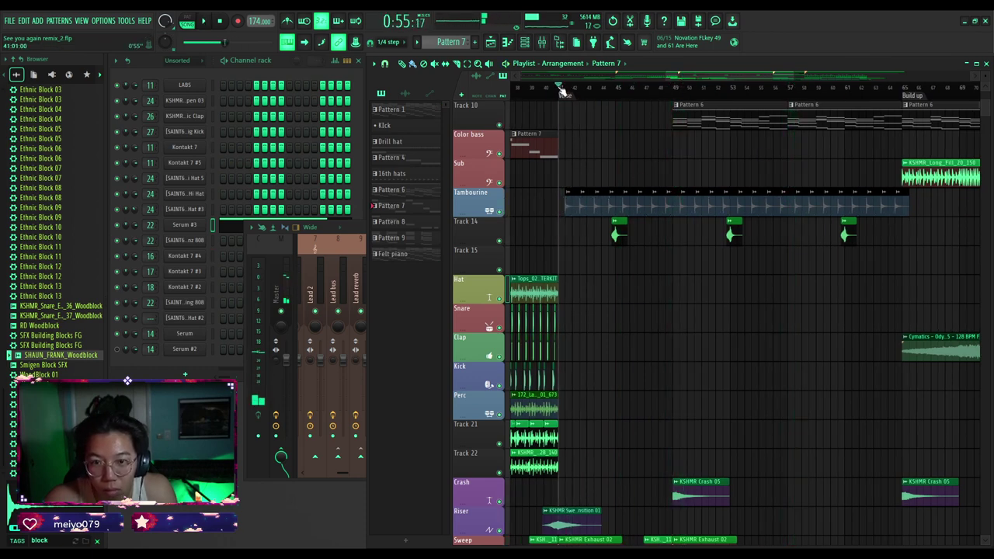
pyautogui.click(500, 211)
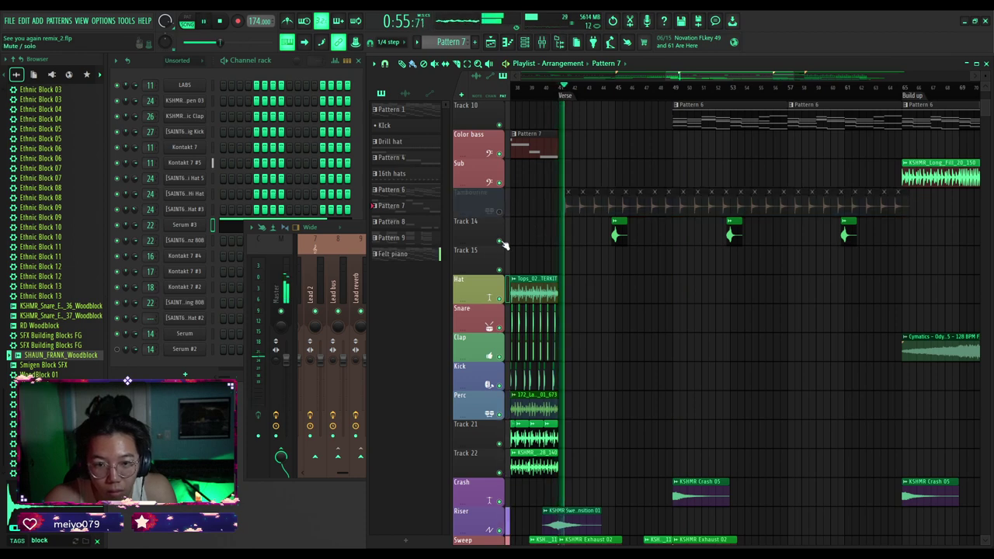
pyautogui.click(499, 240)
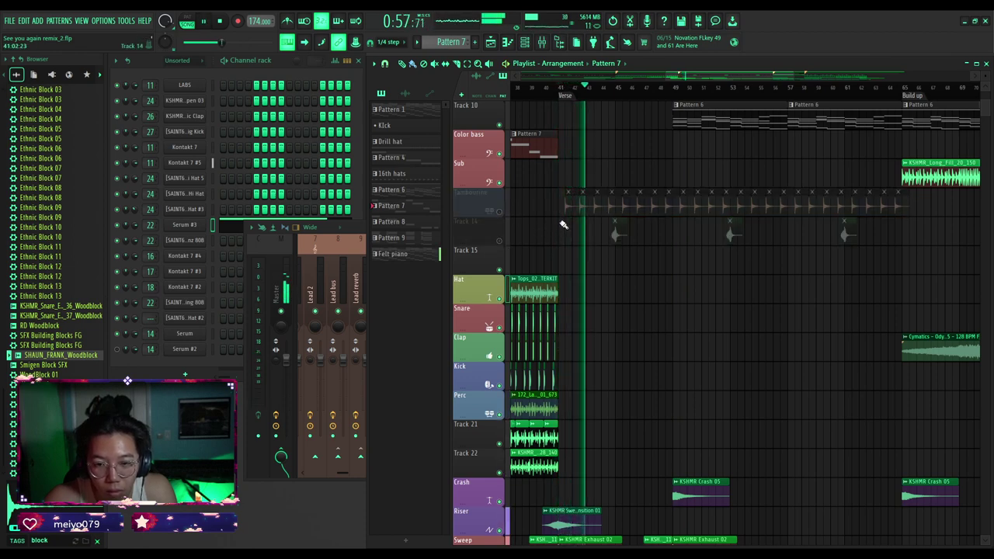
# Copy the sustained Kontakt 7 #4 part from Pattern 6 into a new, empty pattern.
pyautogui.scroll(4, 552, 221)
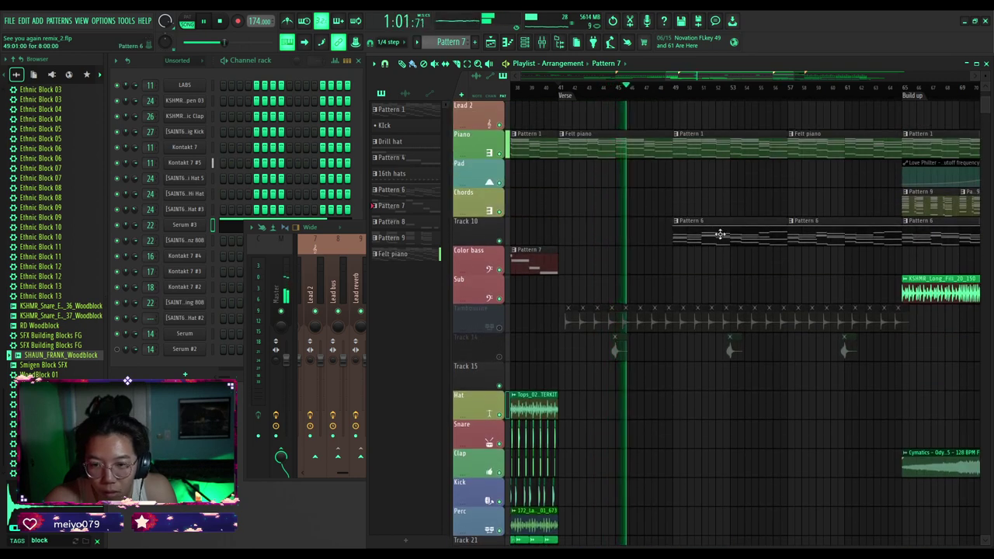
pyautogui.click(720, 233)
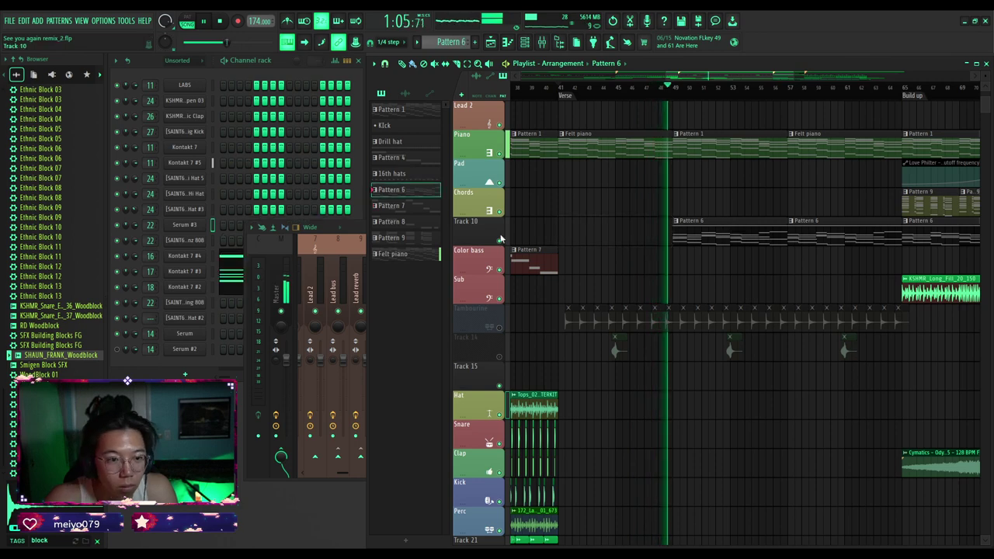
pyautogui.click(212, 256)
pyautogui.click(223, 255)
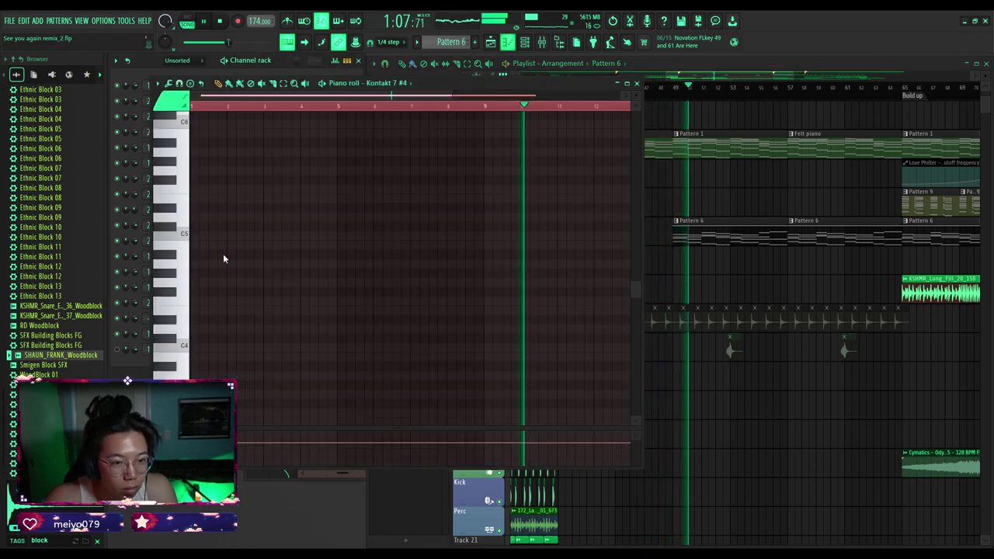
pyautogui.click(637, 83)
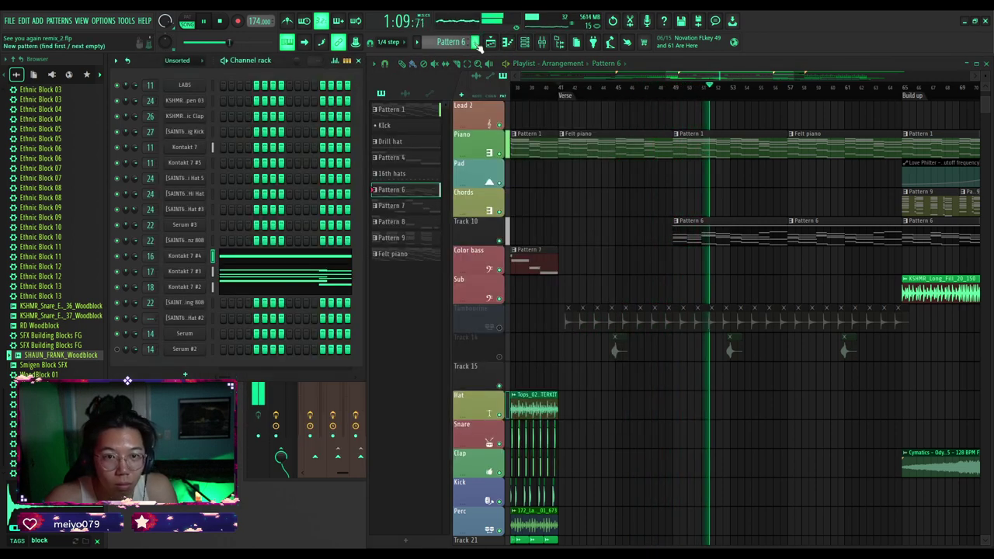
pyautogui.press('F4')
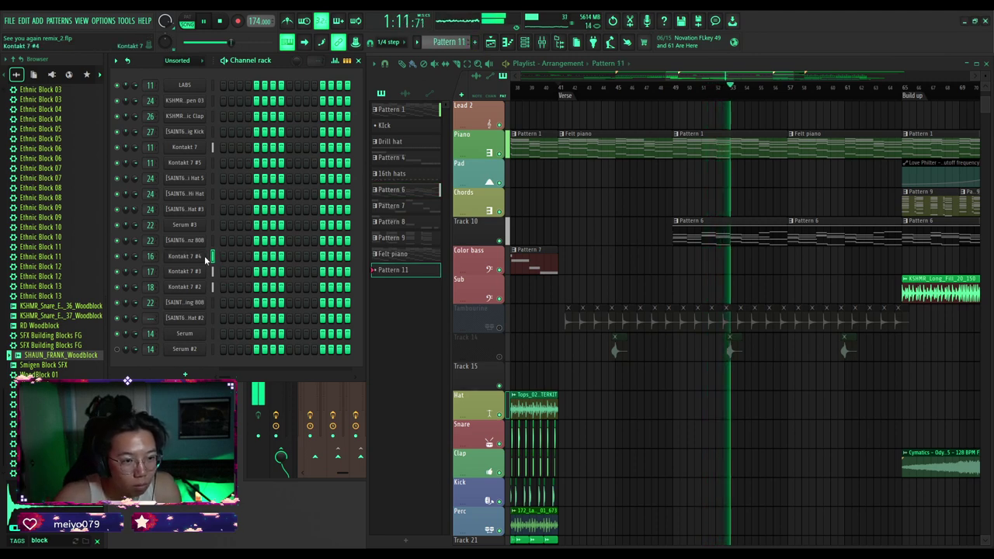
pyautogui.press('F7')
pyautogui.click(638, 86)
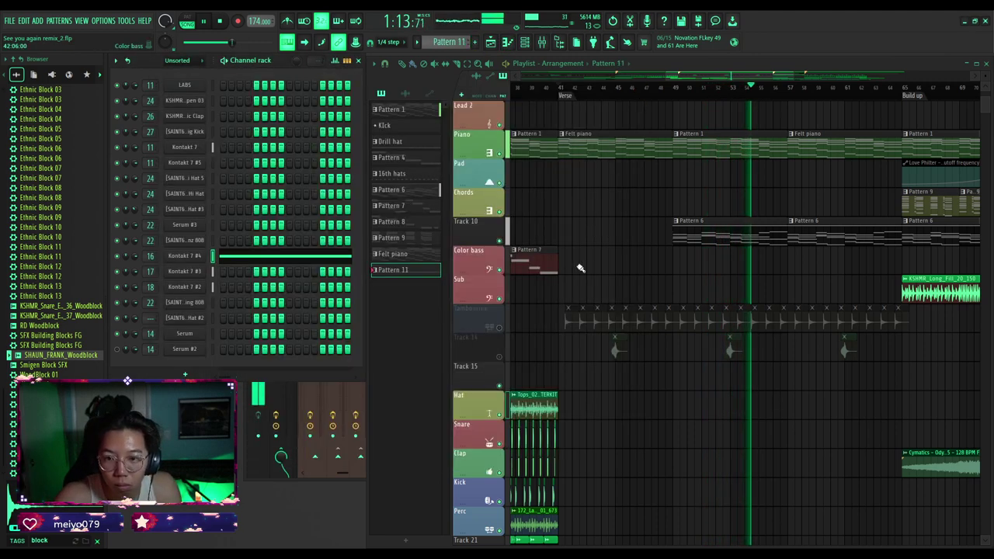
# Place Pattern 11 on Track 10 over the first eight bars of the verse, from bar 41 to bar 49.
pyautogui.click(553, 198)
pyautogui.moveTo(594, 194); pyautogui.dragTo(604, 193)
pyautogui.moveTo(786, 198); pyautogui.dragTo(633, 233)
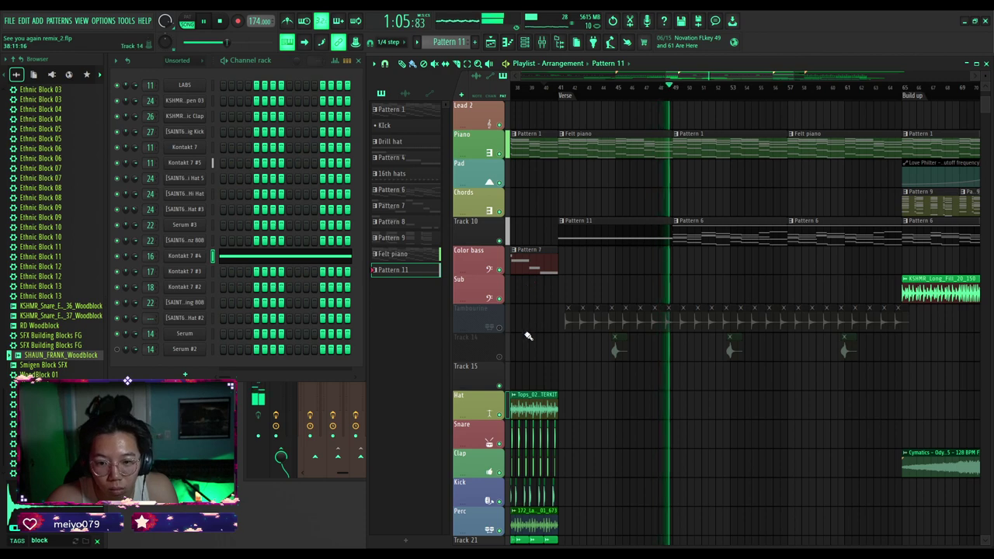
# Unmute the Tambourine track and Track 14, and remove their verse clips before bar 49.
pyautogui.click(500, 327)
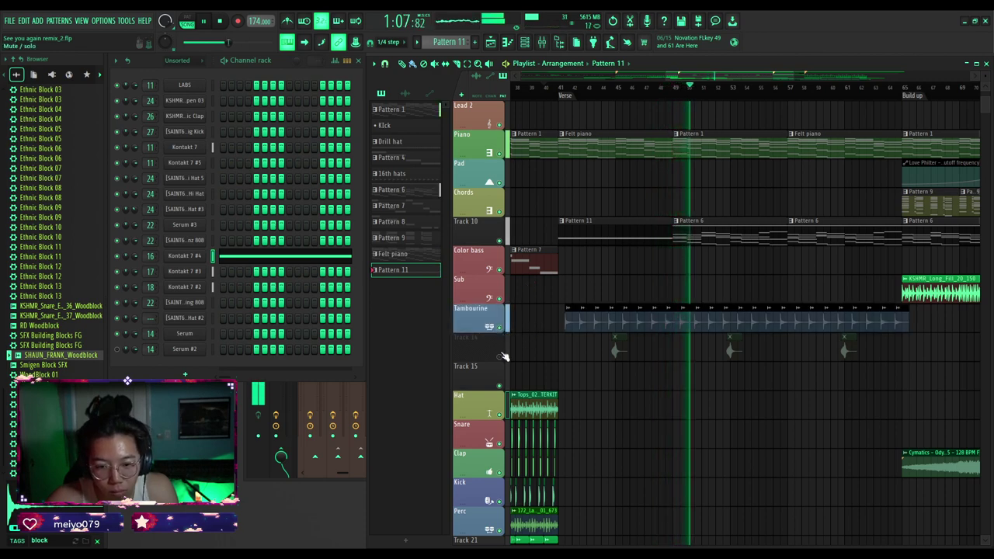
pyautogui.click(499, 356)
pyautogui.moveTo(564, 319); pyautogui.dragTo(680, 325)
pyautogui.rightClick(619, 348)
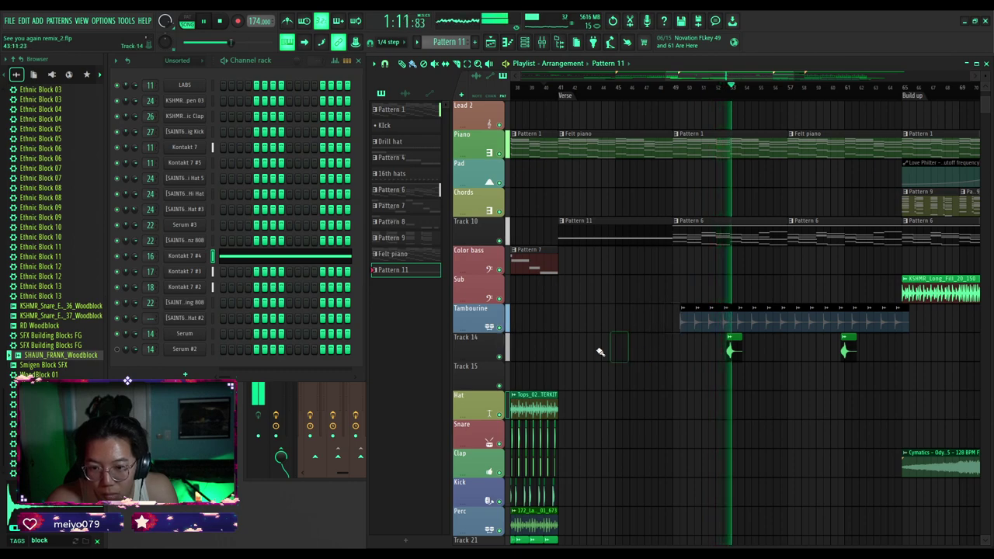
# Delete the tambourine clips from bar 57 up to the build up and the Track 14 clip near bar 61.
pyautogui.scroll(-2, 594, 349)
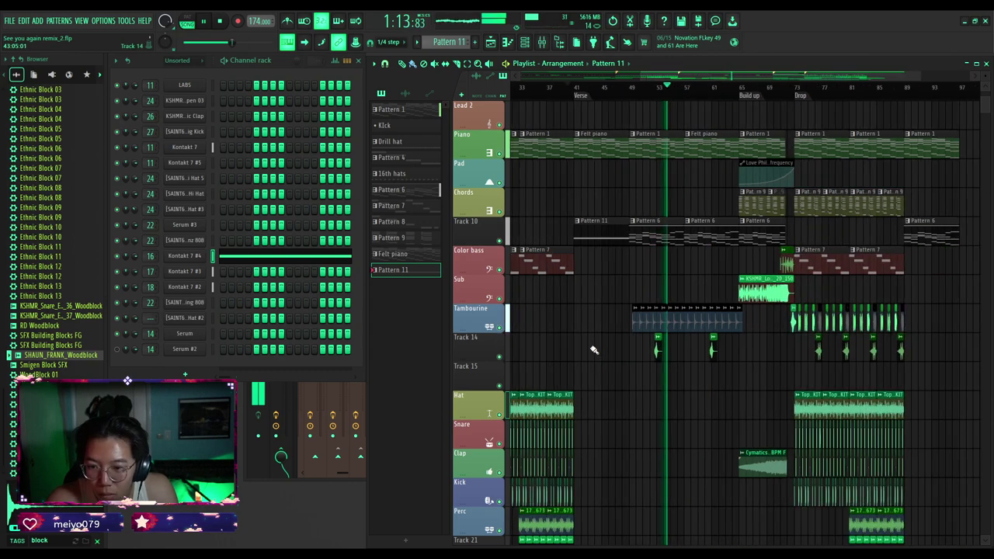
pyautogui.scroll(-1, 593, 349)
pyautogui.scroll(3, 699, 392)
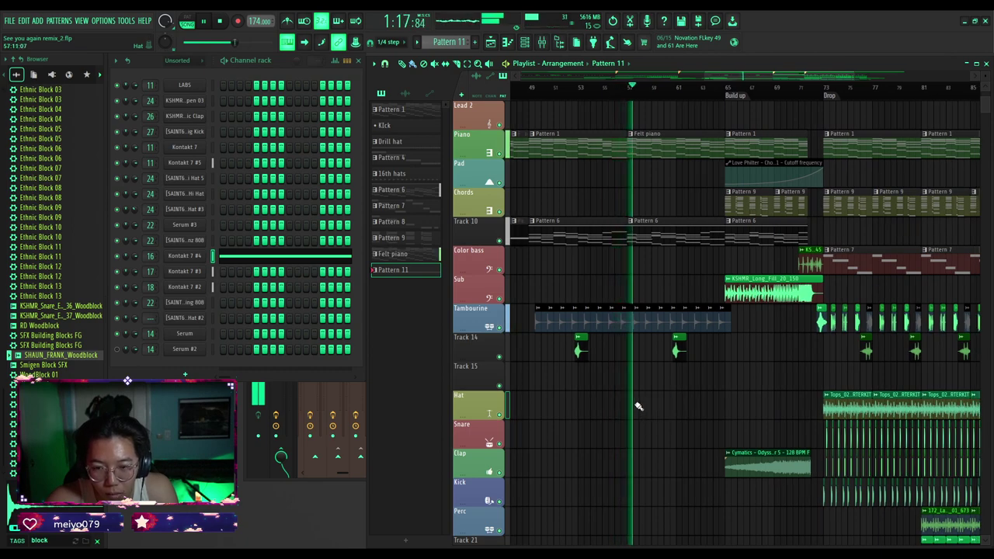
pyautogui.scroll(4, 636, 410)
pyautogui.scroll(1, 640, 405)
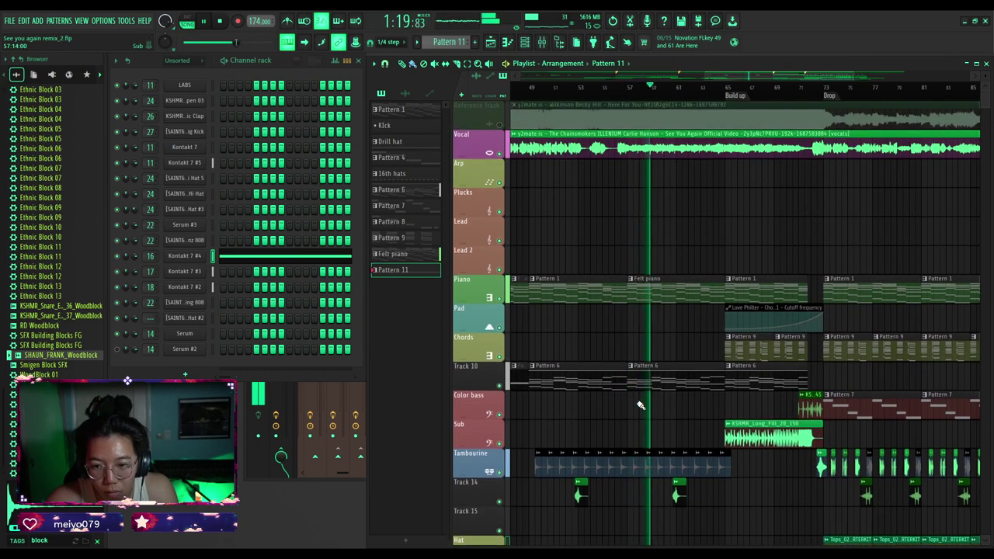
pyautogui.scroll(-3, 641, 404)
pyautogui.scroll(3, 755, 392)
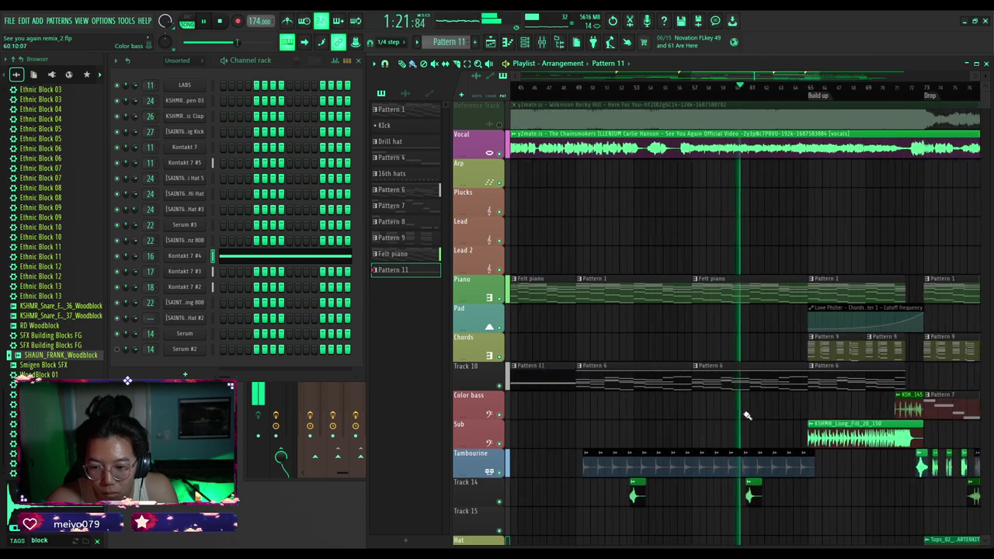
pyautogui.hscroll(-3, 746, 411)
pyautogui.scroll(-2, 691, 412)
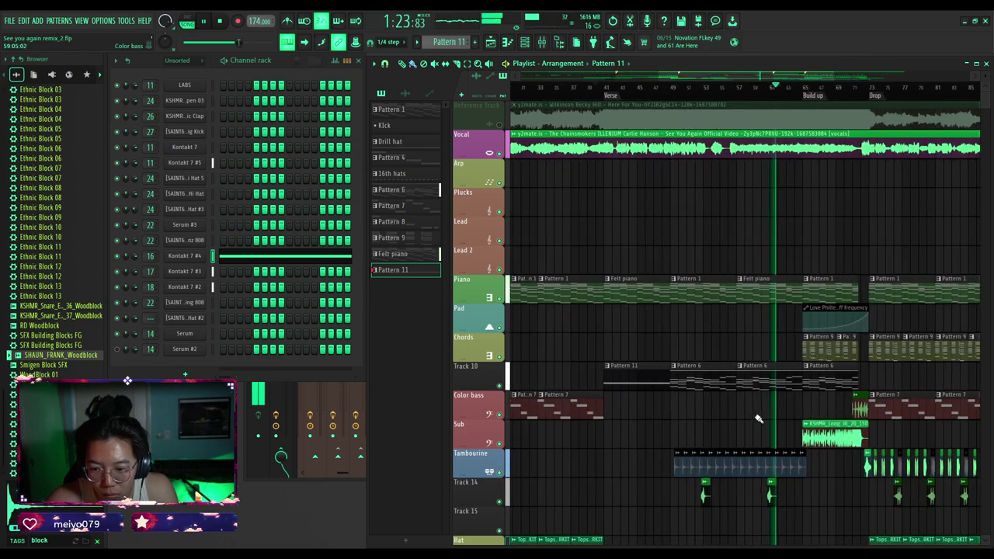
pyautogui.scroll(3, 755, 417)
pyautogui.rightClick(735, 464)
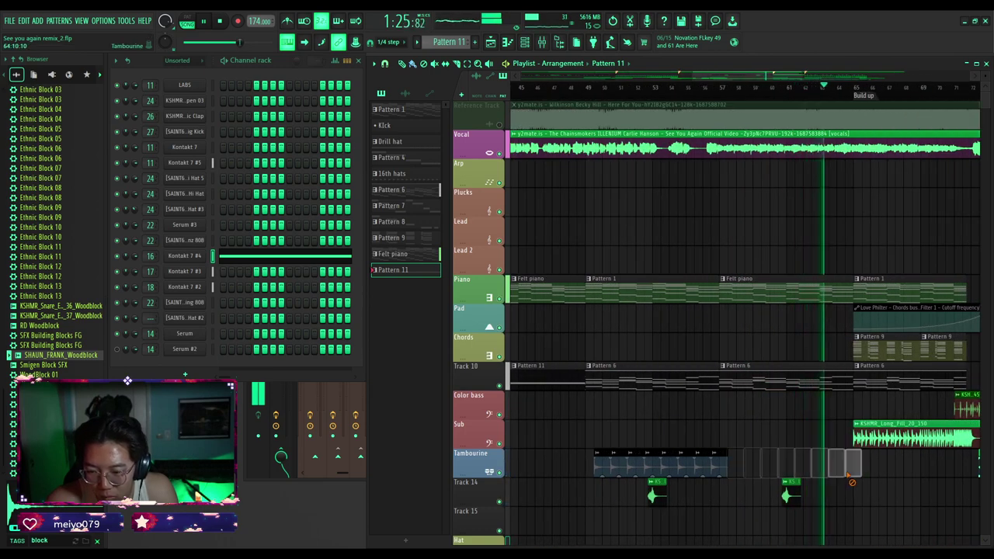
pyautogui.rightClick(792, 495)
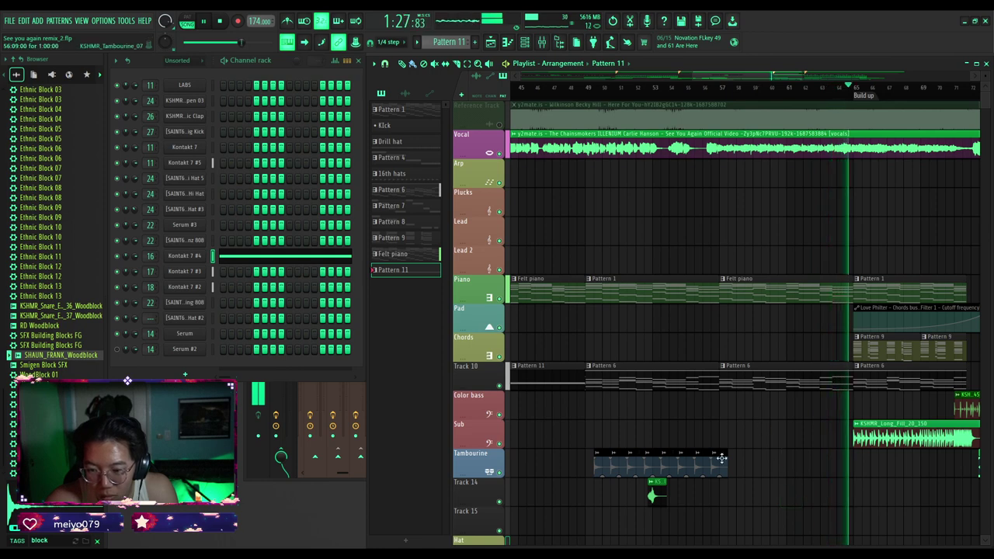
# Copy the tambourine clips of bars 49 to 57 and the Track 14 clip into the verse's first eight bars, from bar 41.
pyautogui.click(699, 93)
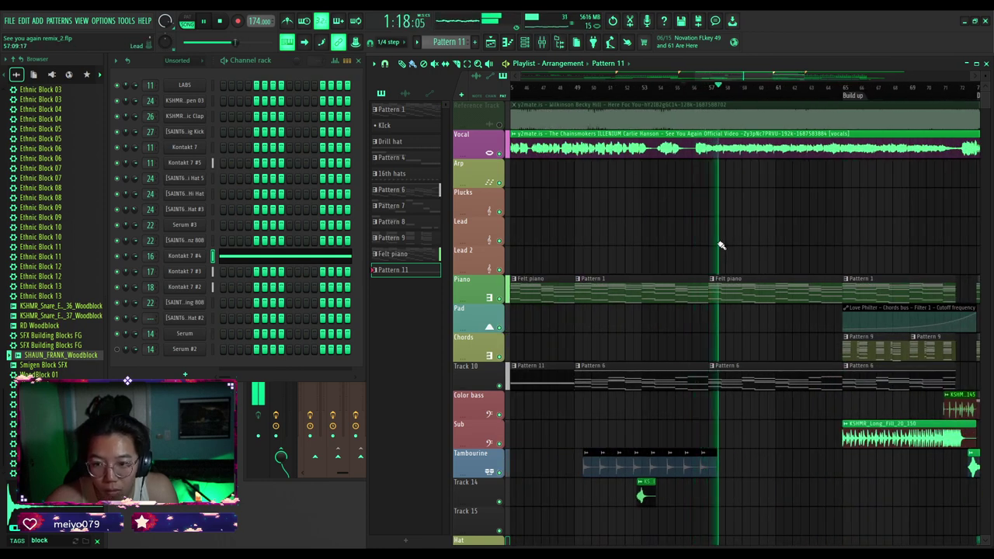
pyautogui.scroll(-2, 721, 245)
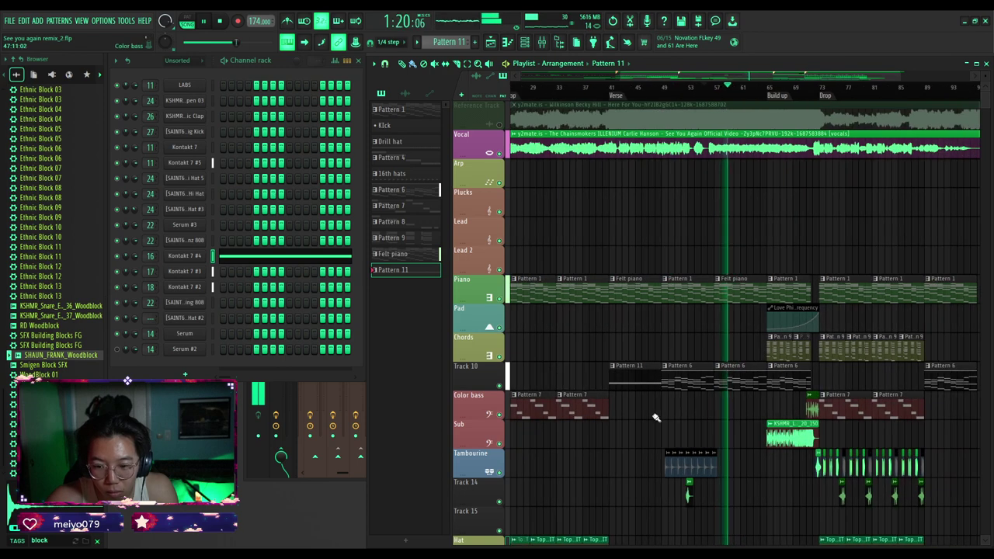
pyautogui.scroll(2, 655, 417)
pyautogui.moveTo(674, 422); pyautogui.dragTo(830, 508)
pyautogui.moveTo(699, 469); pyautogui.dragTo(564, 469)
pyautogui.keyDown('ctrl'); pyautogui.click(579, 427); pyautogui.keyUp('ctrl')
pyautogui.scroll(-4, 579, 427)
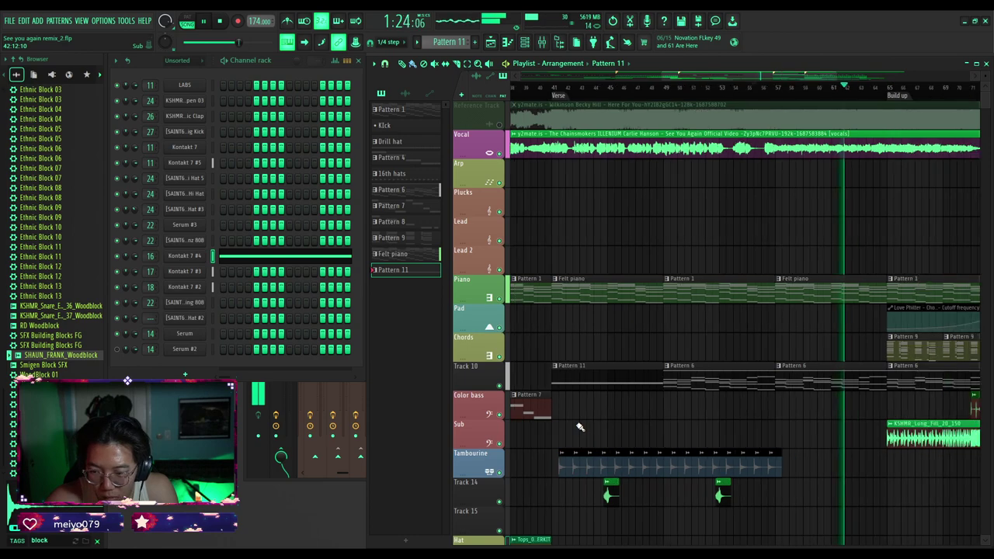
# Mute the Chords track and listen to the build up and second drop without it.
pyautogui.scroll(-3, 706, 427)
pyautogui.scroll(3, 703, 404)
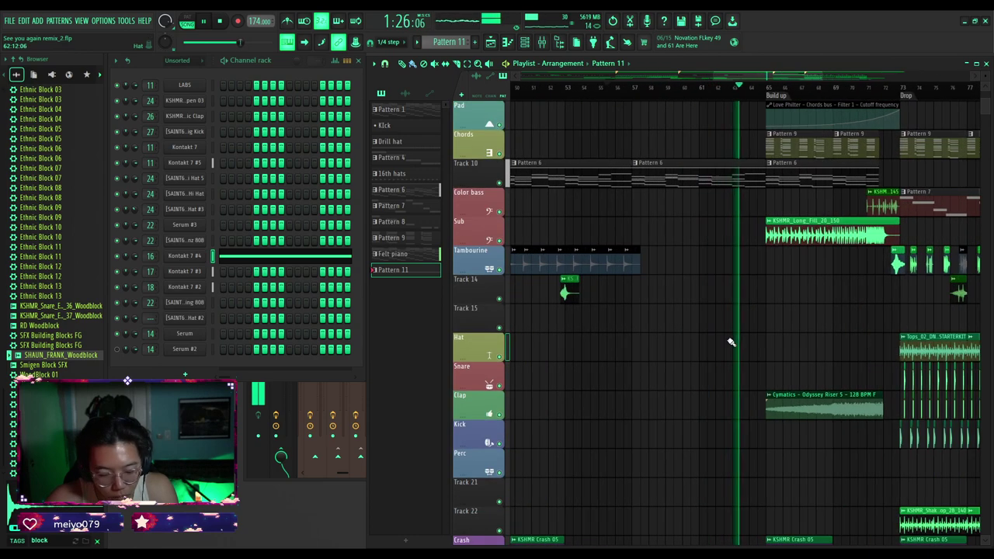
pyautogui.scroll(-1, 701, 352)
pyautogui.scroll(4, 528, 311)
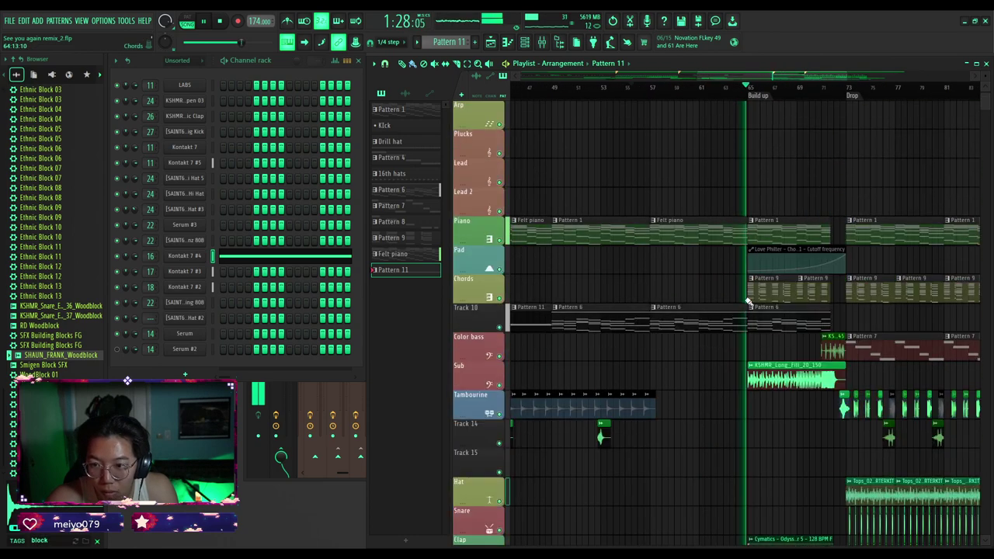
pyautogui.click(500, 299)
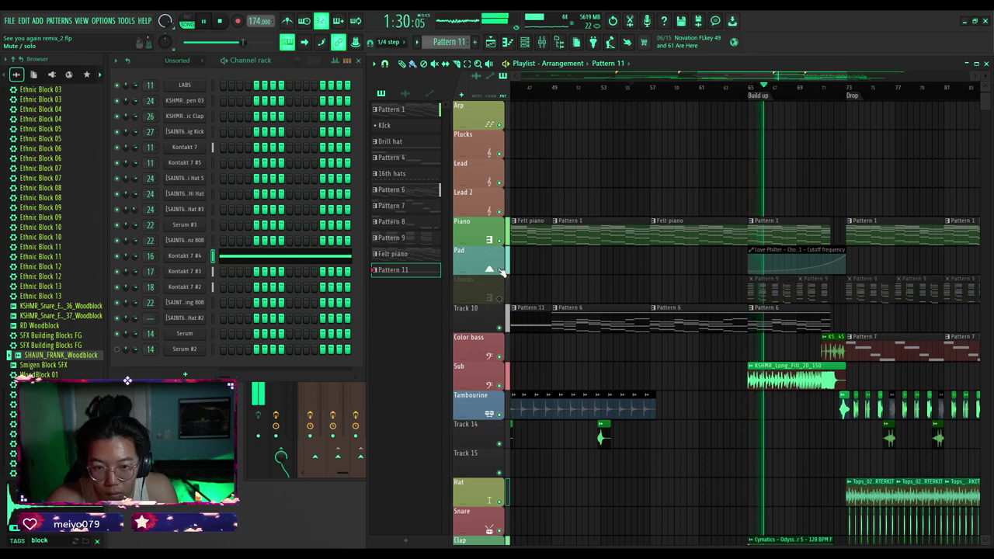
pyautogui.scroll(-4, 629, 309)
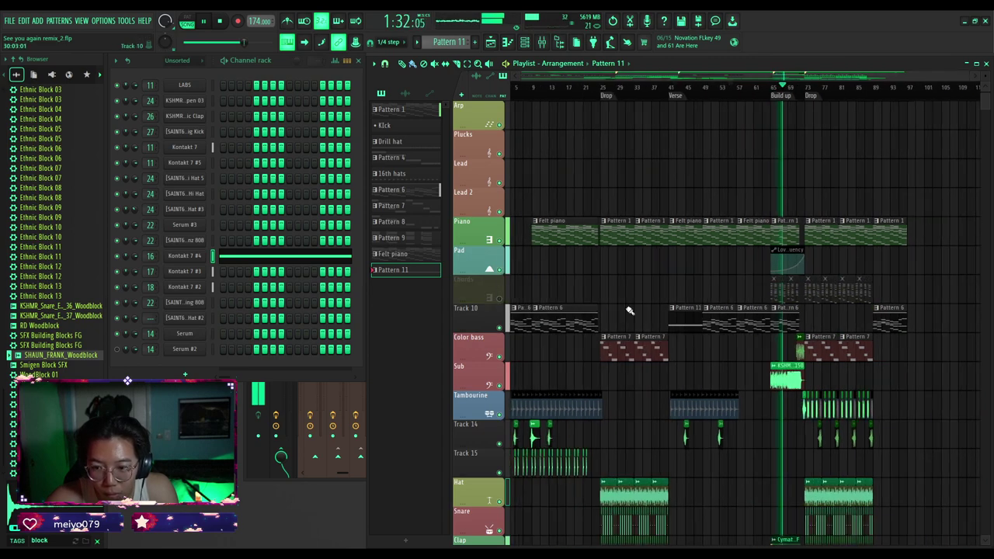
pyautogui.scroll(4, 859, 348)
pyautogui.scroll(-4, 779, 347)
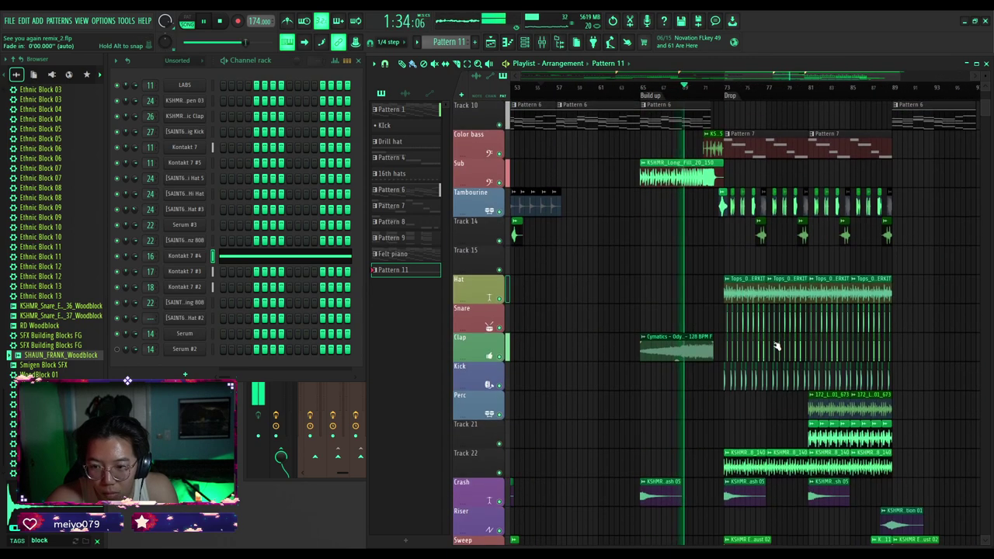
pyautogui.scroll(-4, 846, 342)
pyautogui.scroll(4, 912, 333)
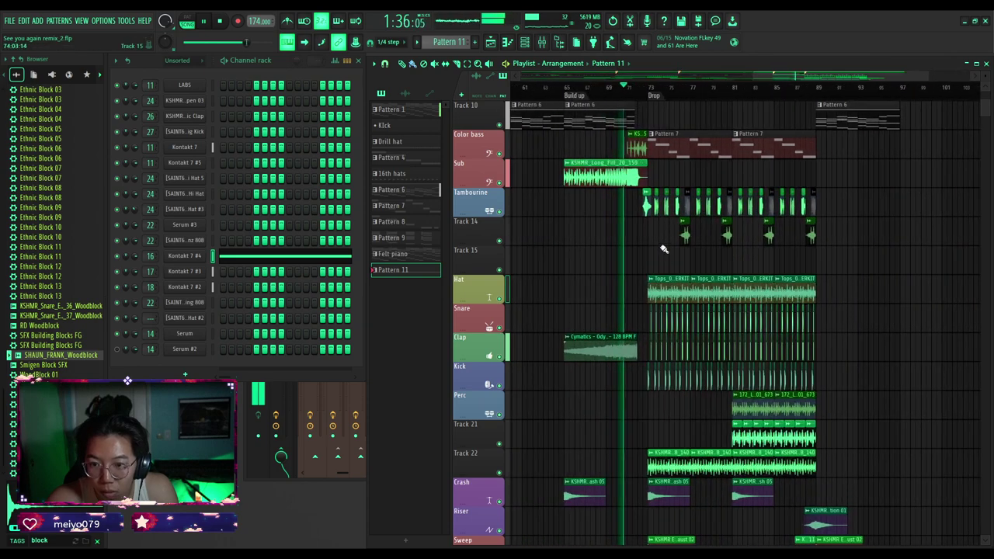
pyautogui.scroll(6, 619, 298)
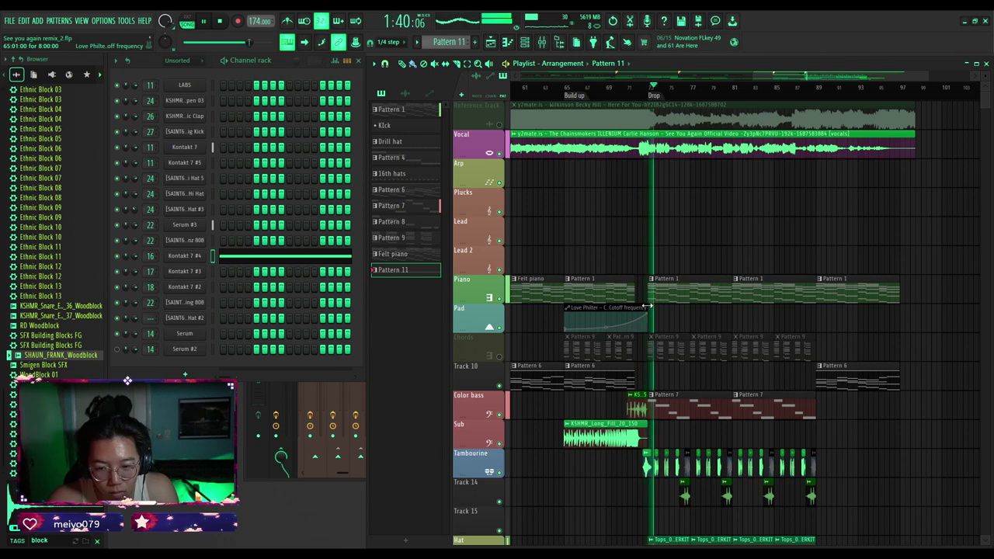
pyautogui.scroll(-3, 702, 334)
pyautogui.scroll(2, 703, 399)
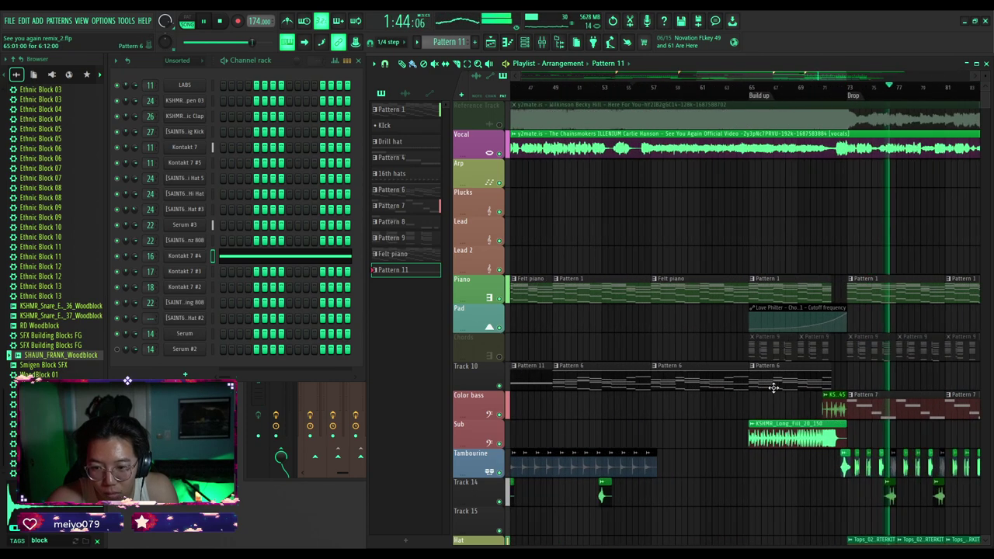
# Play the verse from bar 41 and examine its percussion and strings against the first drop.
pyautogui.scroll(1, 769, 388)
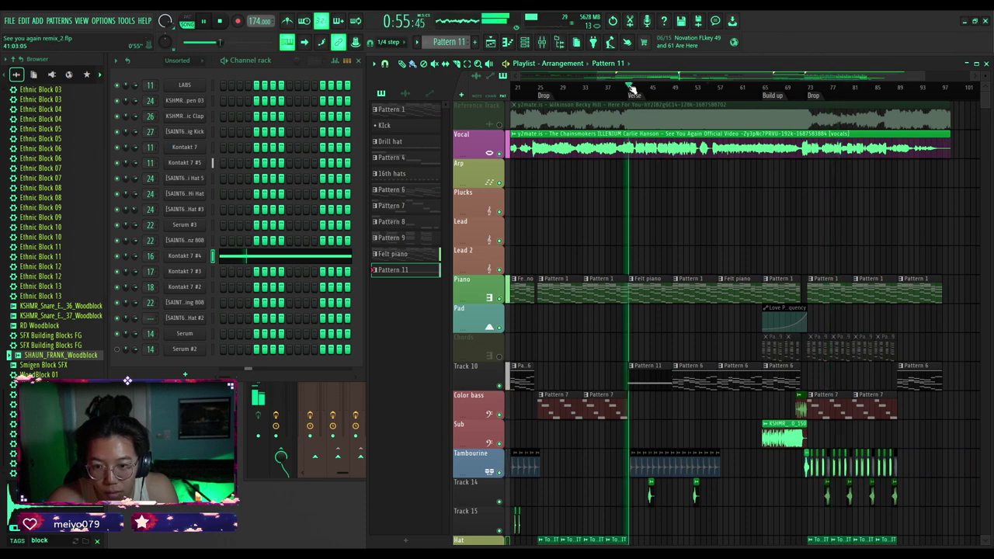
pyautogui.scroll(2, 663, 316)
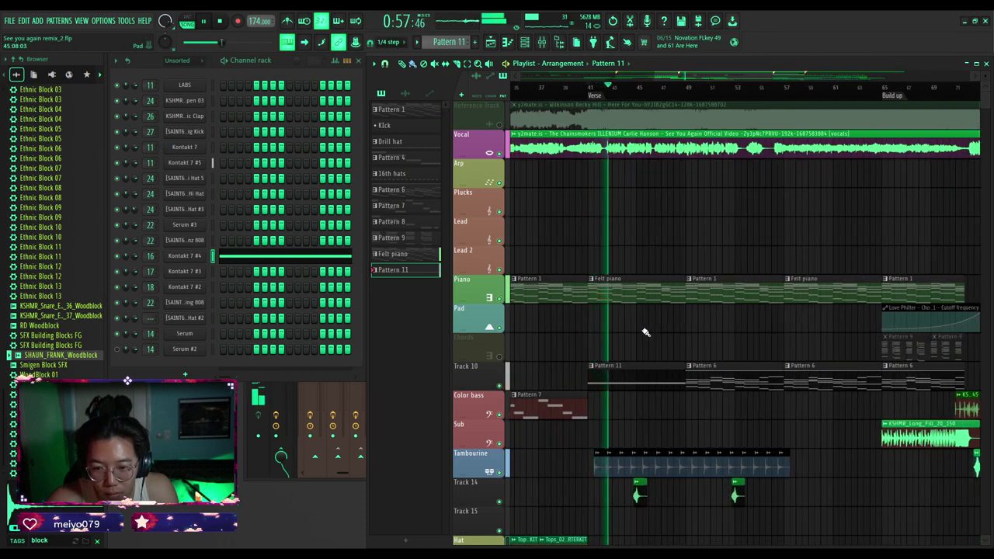
pyautogui.scroll(-2, 645, 333)
pyautogui.scroll(-2, 635, 340)
pyautogui.scroll(2, 664, 378)
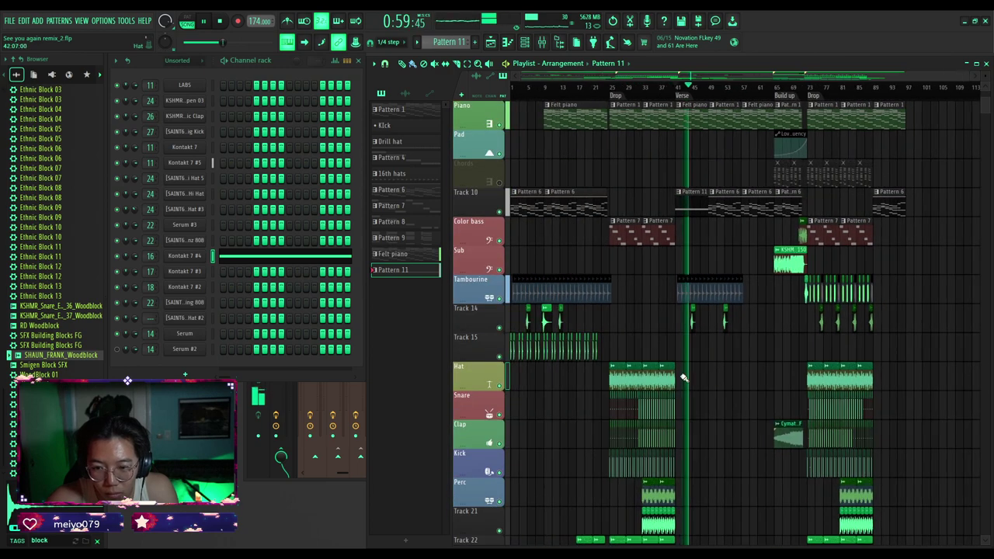
pyautogui.scroll(2, 670, 379)
pyautogui.scroll(2, 672, 380)
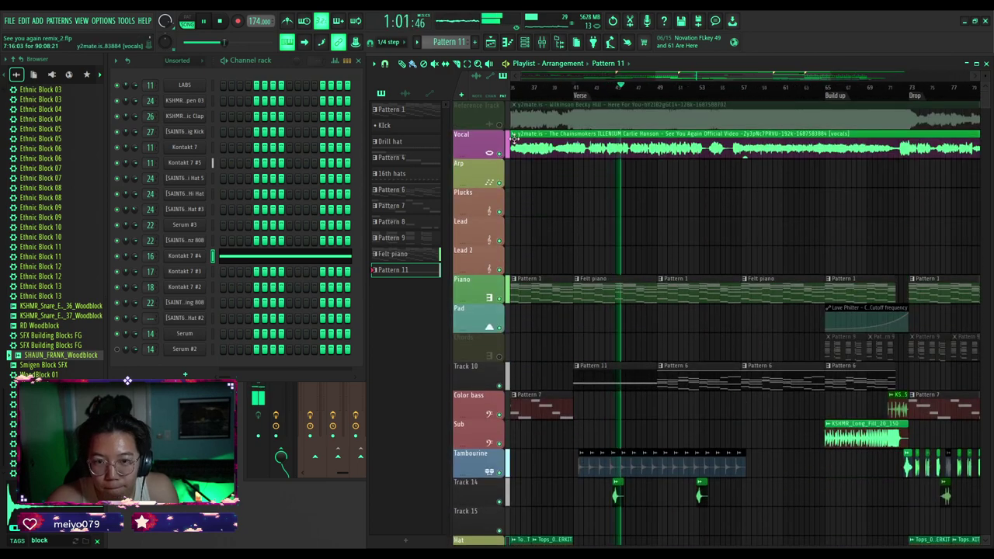
# Solo the Reference Track and play it from the second drop at bar 73.
pyautogui.rightClick(499, 124)
pyautogui.scroll(-2, 797, 109)
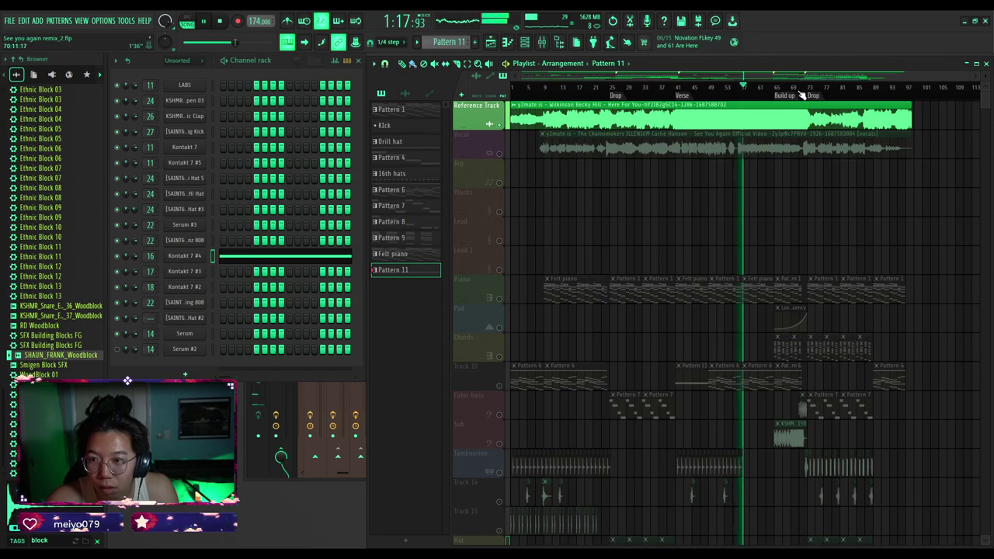
pyautogui.click(811, 94)
# Extend the Reference Track clip so that it runs to about bar 156.
pyautogui.moveTo(915, 122)
pyautogui.mouseDown()
pyautogui.moveTo(953, 129)
pyautogui.moveTo(916, 135)
pyautogui.mouseUp()
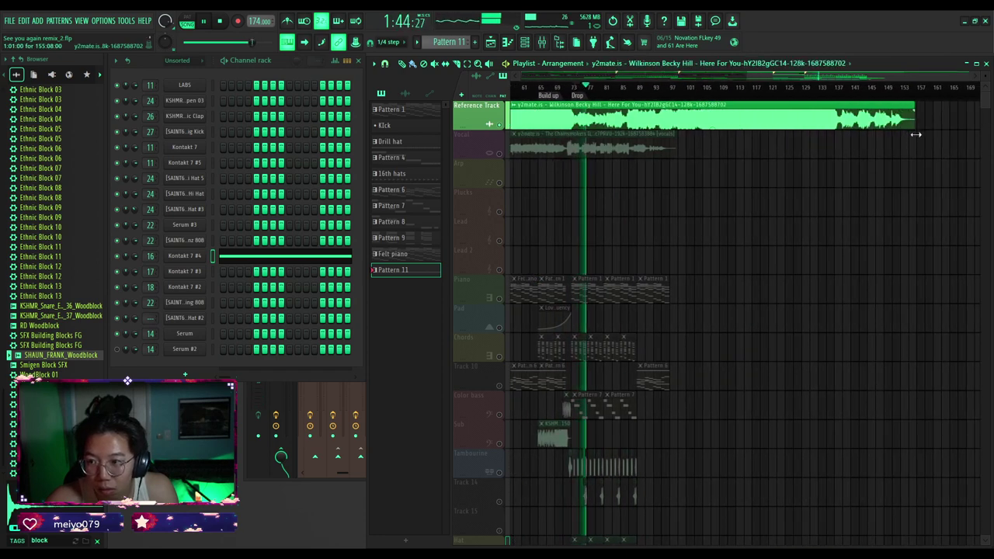
pyautogui.scroll(3, 576, 105)
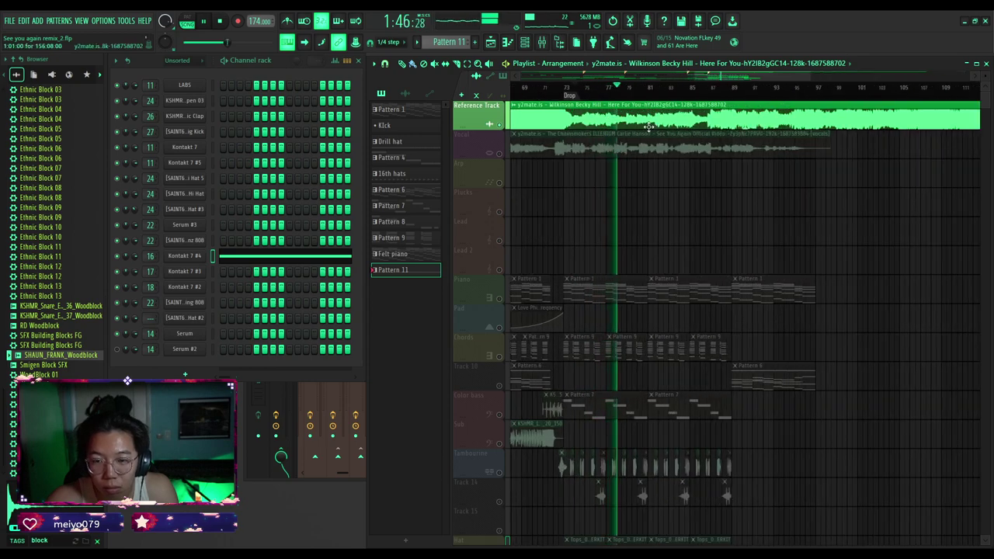
pyautogui.scroll(-2, 691, 187)
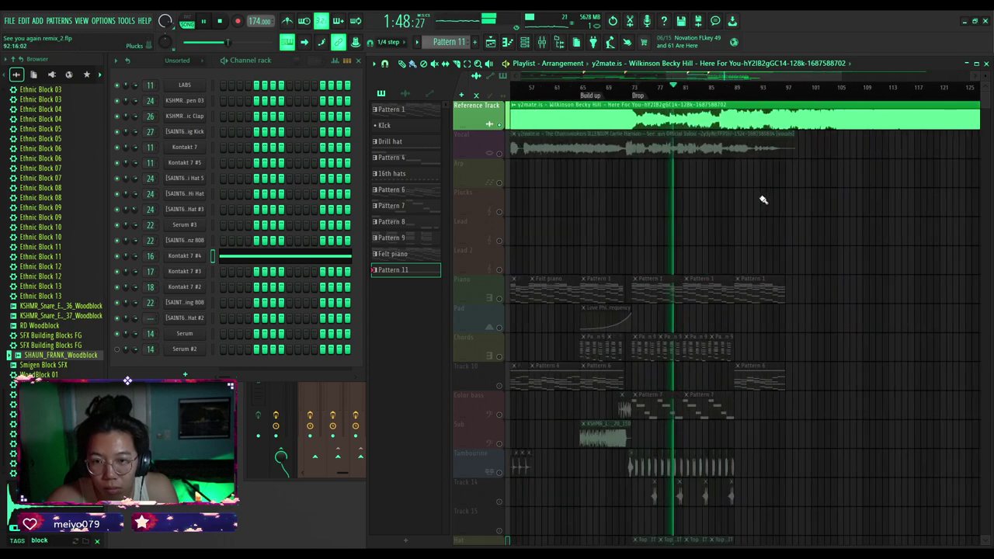
# Listen to the reference around bars 87 and 104, and restore the remix tracks with the Reference Track muted.
pyautogui.scroll(-1, 756, 203)
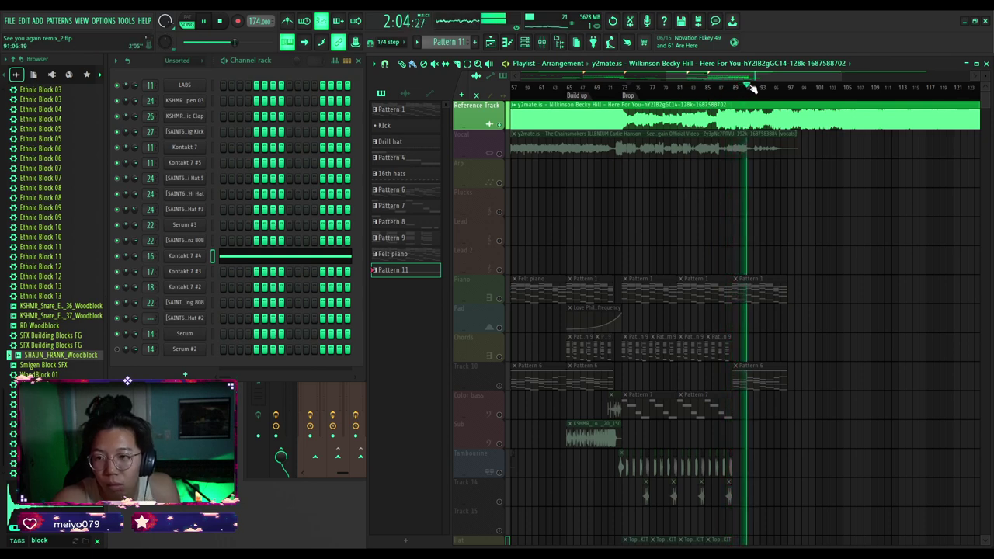
pyautogui.click(721, 87)
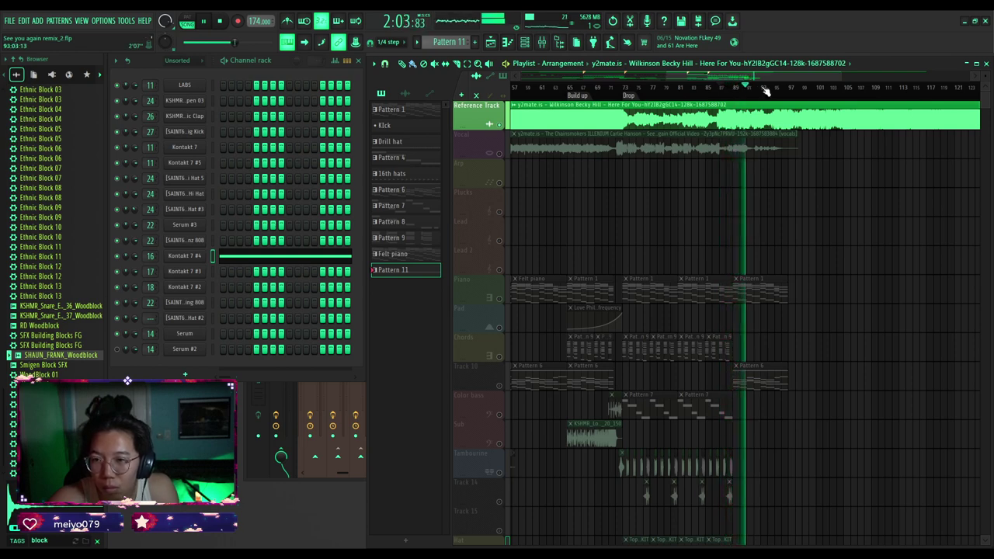
pyautogui.moveTo(779, 90); pyautogui.dragTo(844, 91)
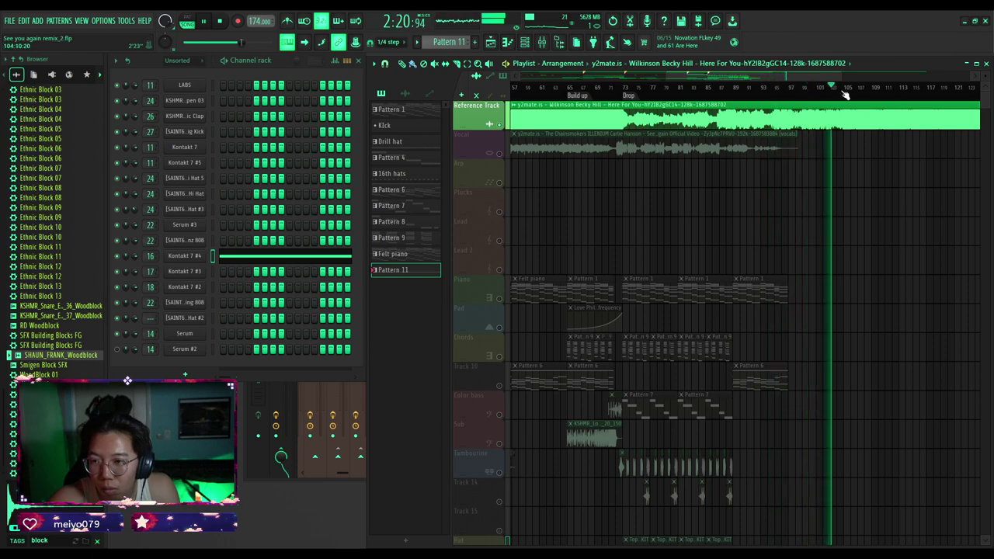
pyautogui.click(501, 124)
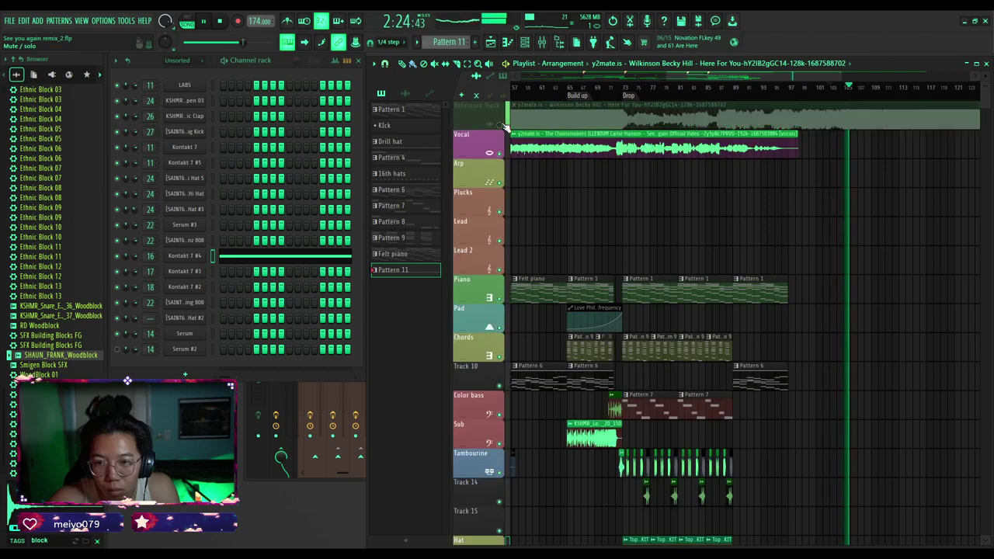
# Place a KSHMR_Shaker_Loop_28_140 clip on Track 22 at bar 57 of the verse.
pyautogui.click(588, 91)
pyautogui.scroll(-4, 547, 279)
pyautogui.scroll(2, 548, 281)
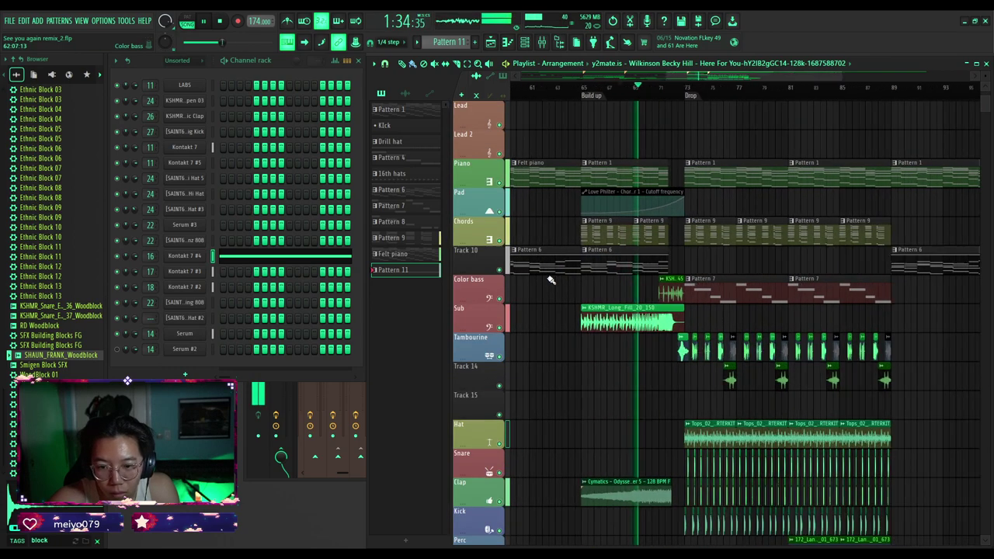
pyautogui.scroll(-6, 550, 280)
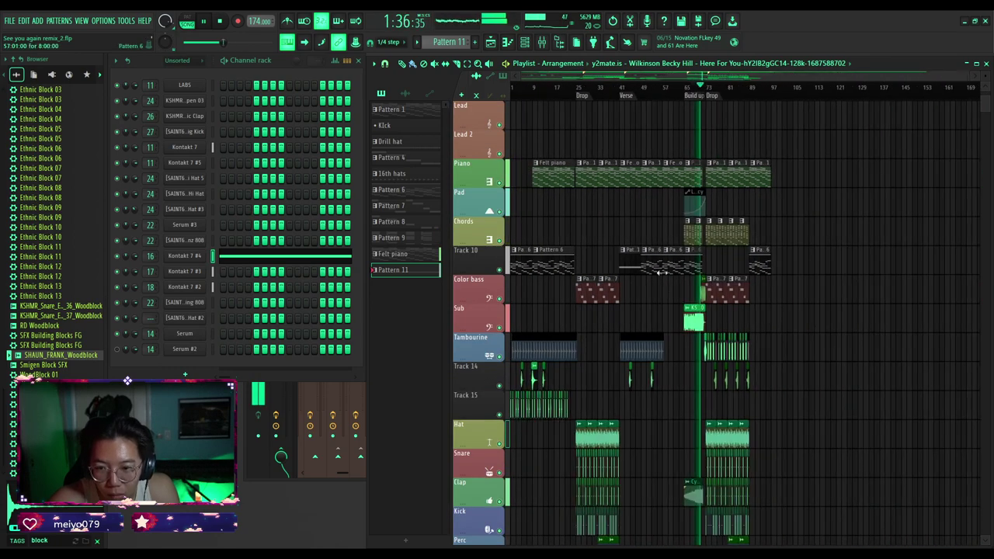
pyautogui.scroll(4, 528, 337)
pyautogui.scroll(-8, 662, 338)
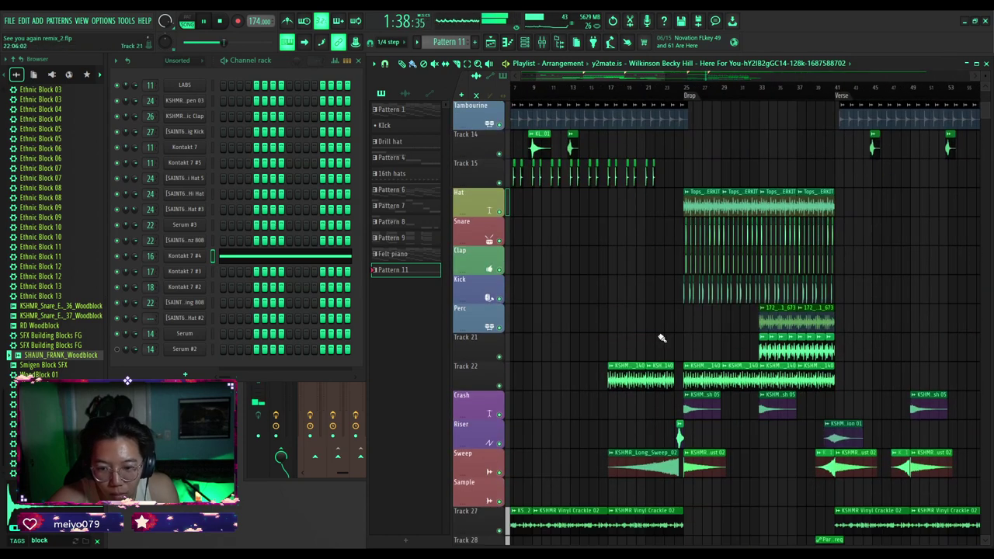
pyautogui.click(628, 376)
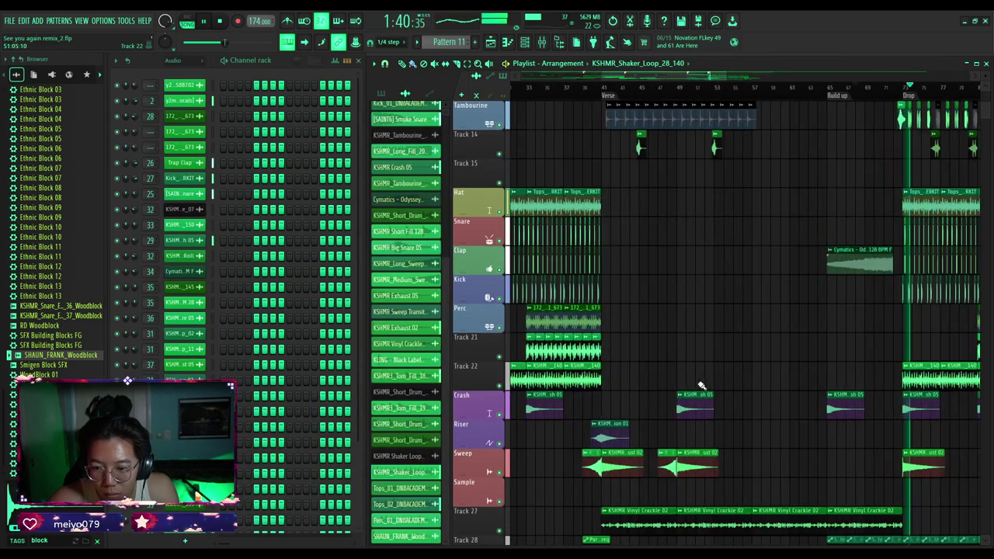
pyautogui.scroll(1, 703, 352)
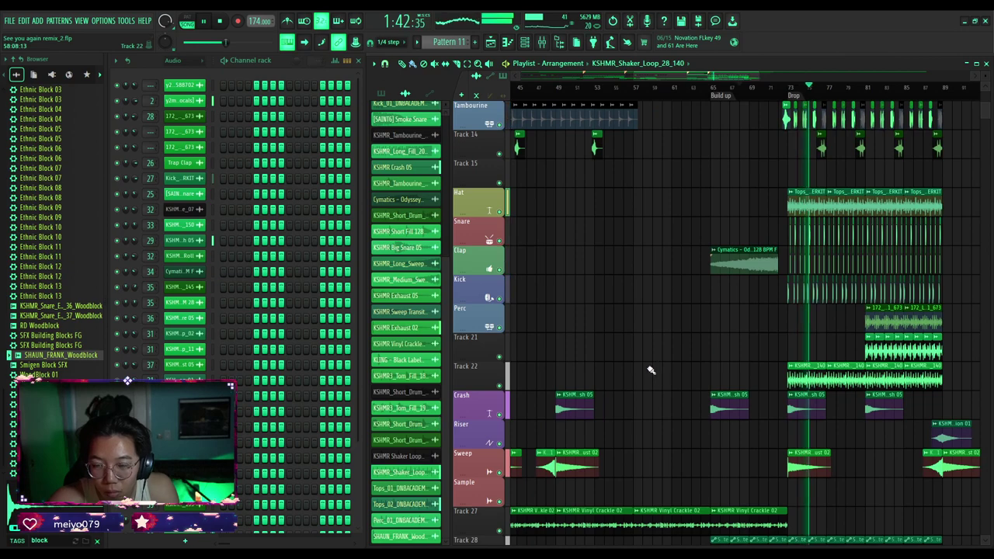
pyautogui.scroll(1, 650, 370)
pyautogui.click(559, 88)
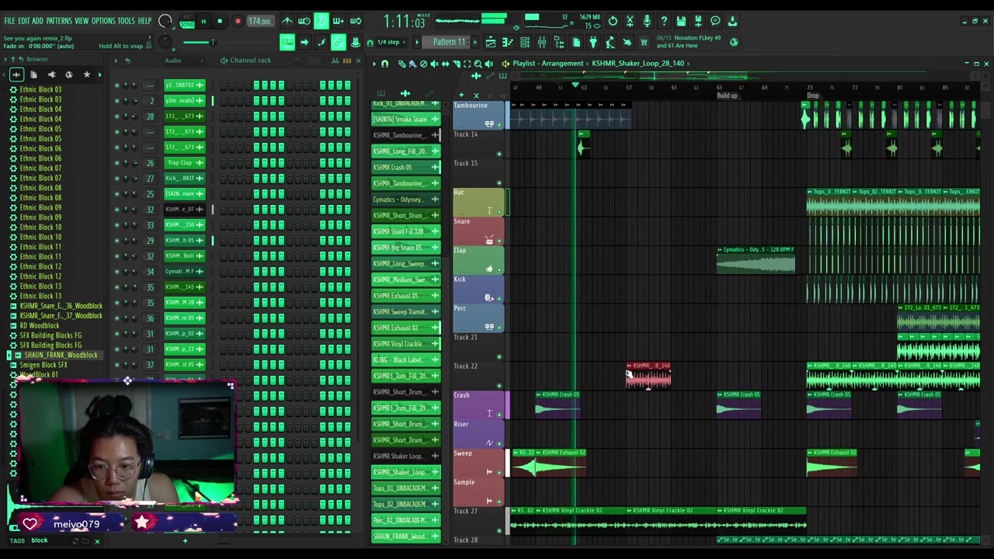
pyautogui.click(630, 377)
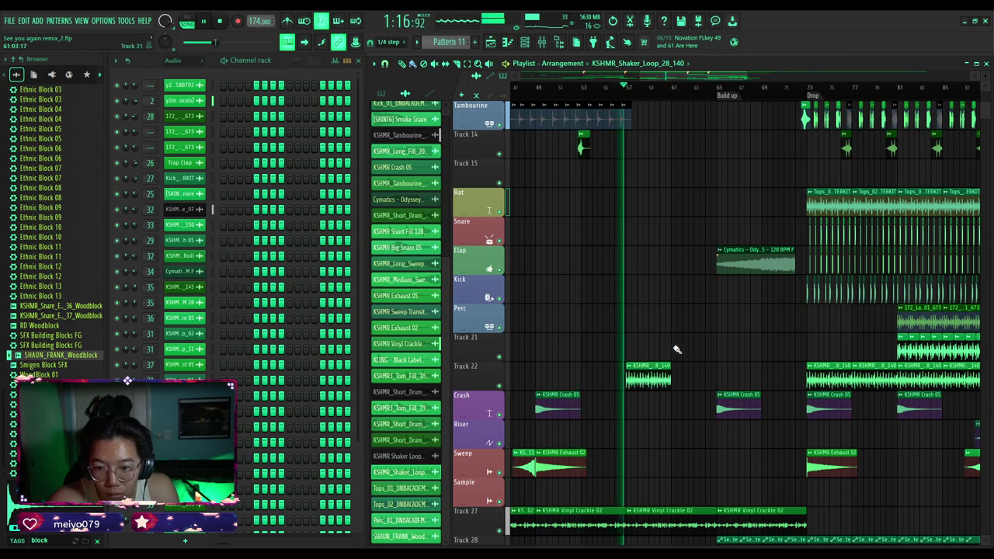
# Duplicate the shaker loop clip along Track 22 to fill bars 61 to 73, up to the second drop.
pyautogui.keyDown('shift'); pyautogui.moveTo(651, 379); pyautogui.dragTo(694, 382); pyautogui.keyUp('shift')
pyautogui.keyDown('ctrl'); pyautogui.scroll(-2, 668, 379); pyautogui.keyUp('ctrl')
pyautogui.keyDown('ctrl'); pyautogui.scroll(2, 683, 376); pyautogui.keyUp('ctrl')
pyautogui.hotkey('ctrl', 'b')
pyautogui.hotkey('ctrl', 'b')
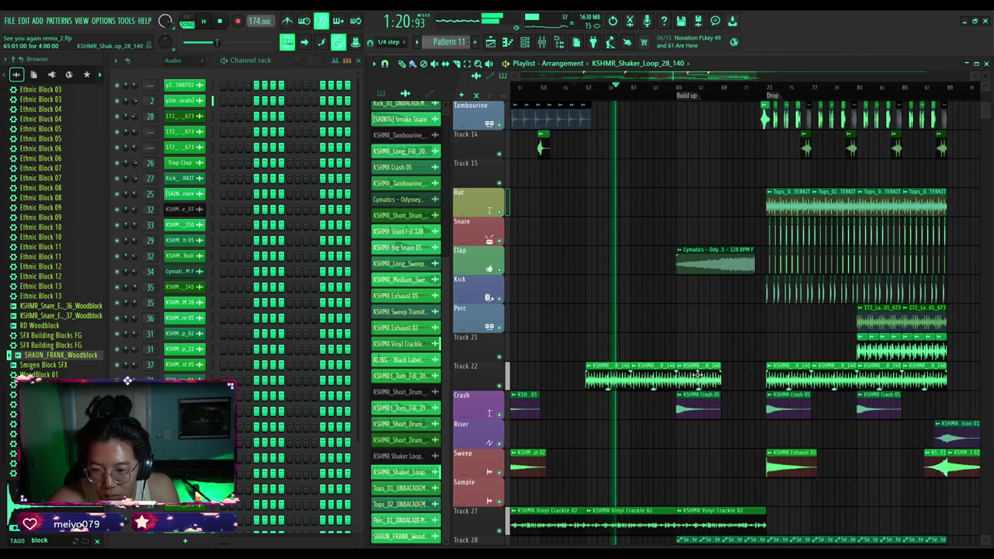
pyautogui.scroll(2, 662, 325)
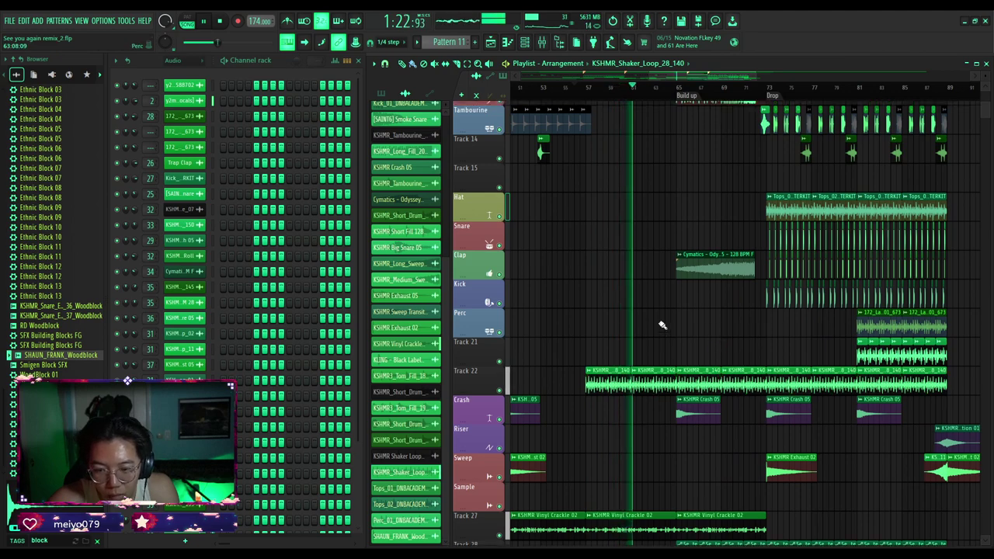
# Raise the channel volume of KSHMR_Shaker_Loop_28_140 to 34%.
pyautogui.doubleClick(645, 462)
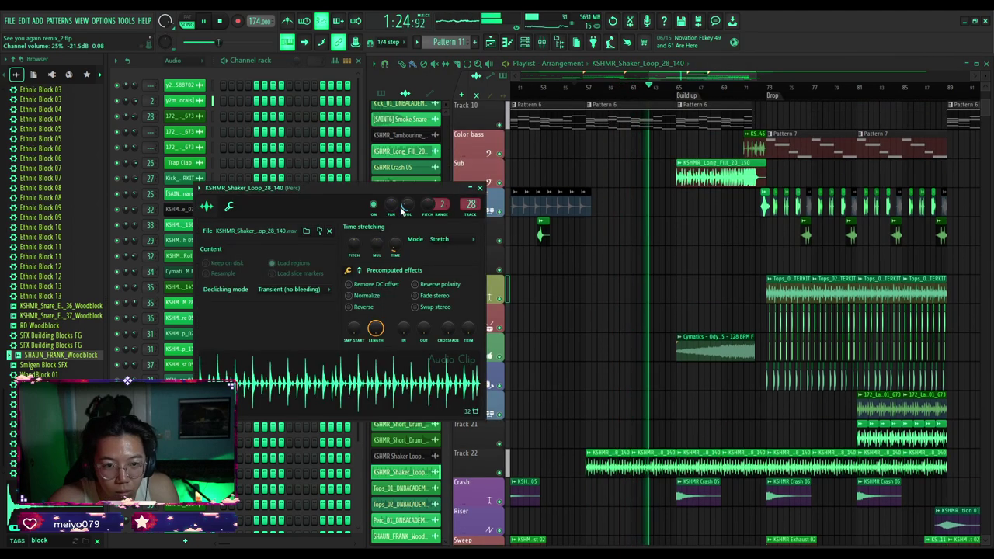
pyautogui.moveTo(408, 204); pyautogui.dragTo(408, 200)
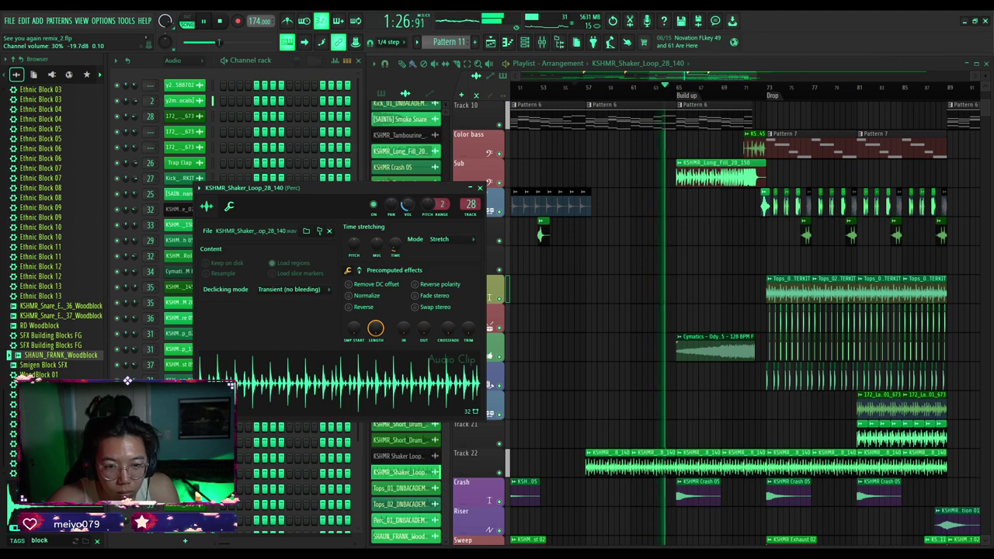
pyautogui.scroll(1, 406, 204)
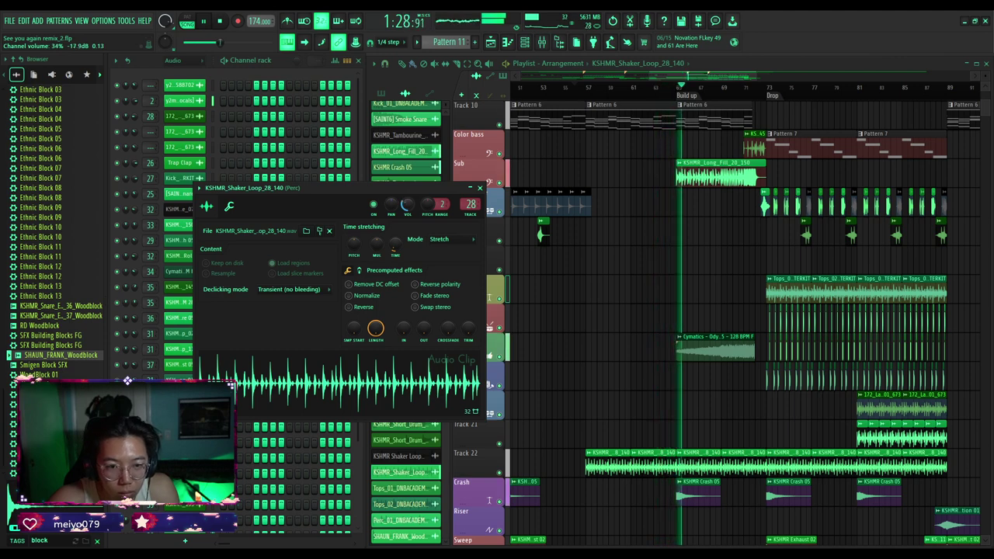
# Raise the channel volume of KSHMR_Shaker_Loop_28_140 to 35% and close its channel settings.
pyautogui.scroll(1, 406, 205)
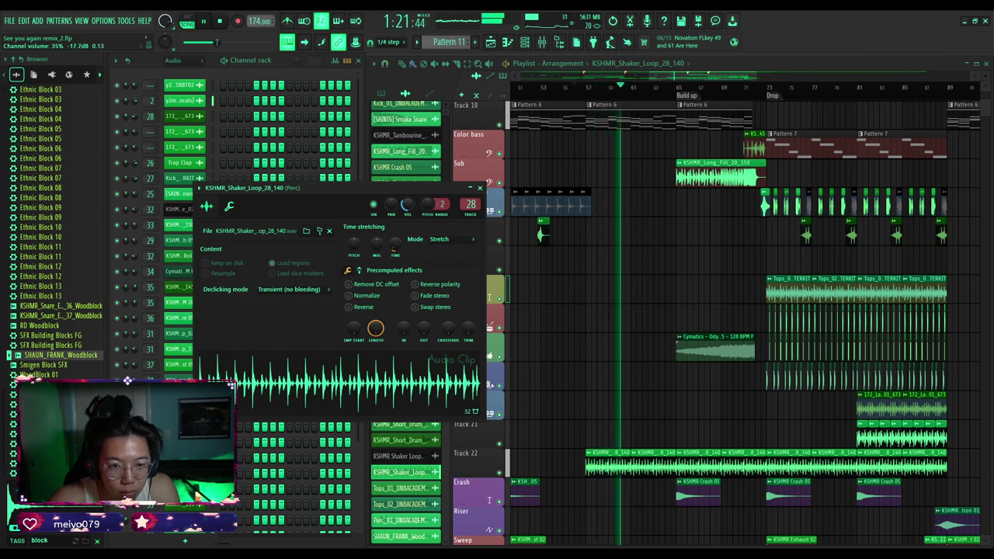
pyautogui.click(480, 188)
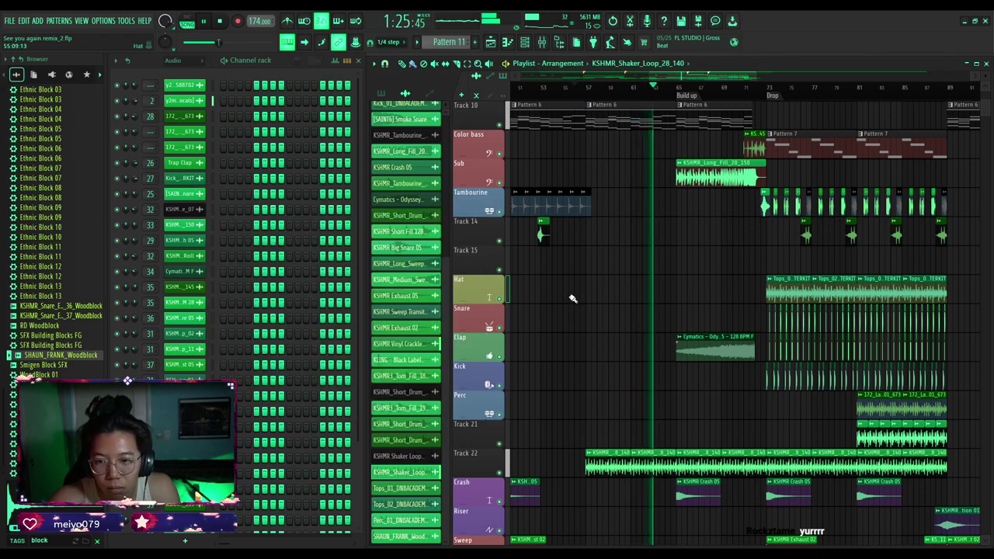
pyautogui.scroll(2, 644, 277)
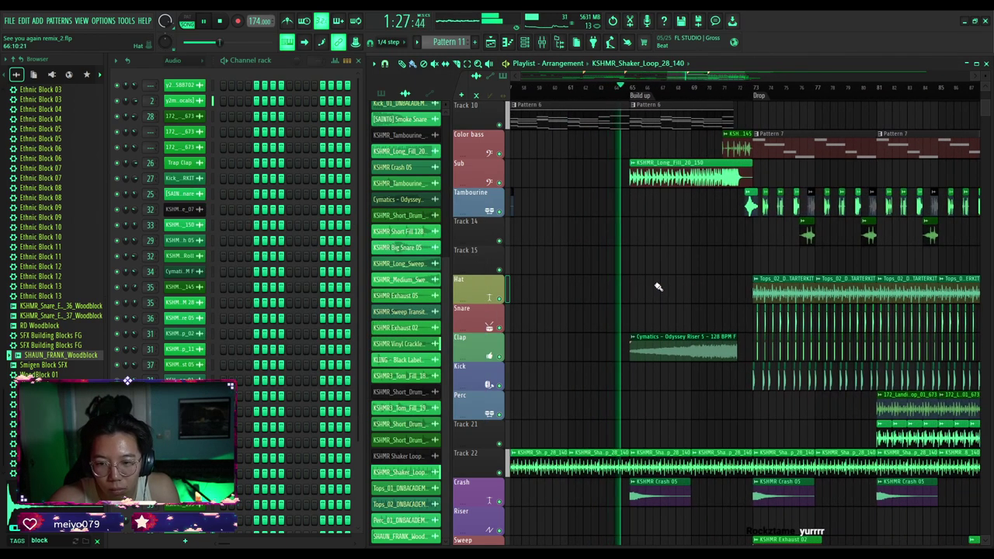
# Mute the Sub and Chords tracks during playback and replay the lead-in to the second drop.
pyautogui.click(501, 183)
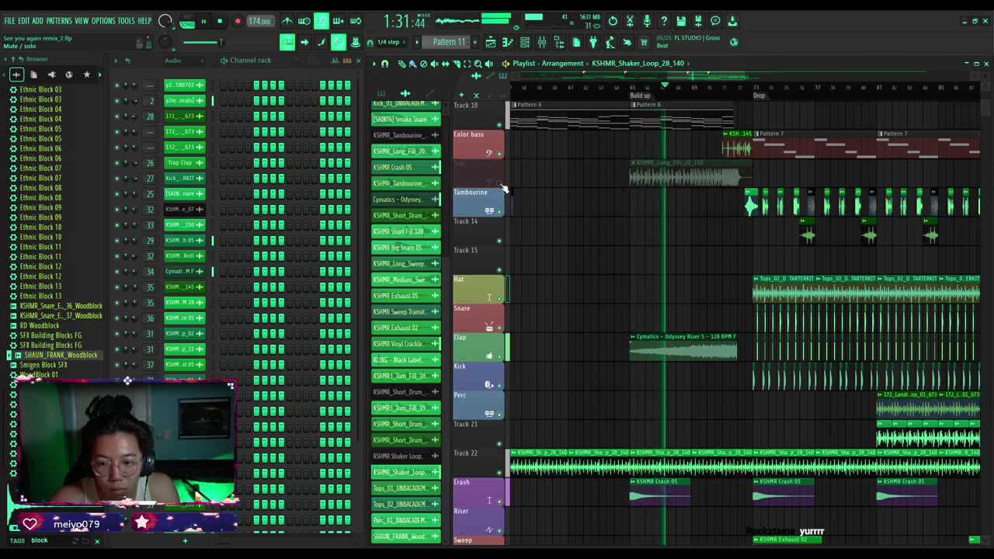
pyautogui.scroll(5, 588, 210)
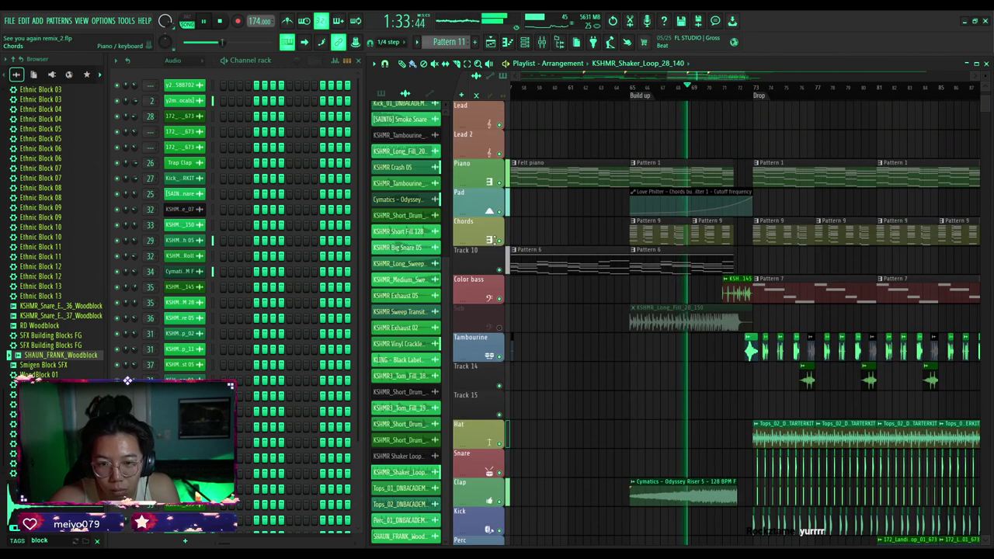
pyautogui.click(500, 240)
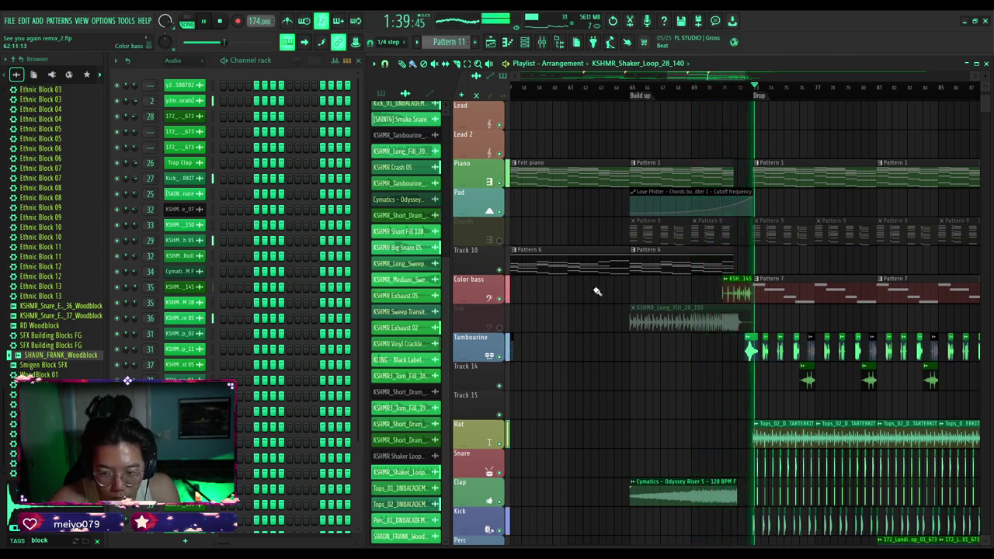
pyautogui.scroll(5, 754, 302)
pyautogui.click(592, 88)
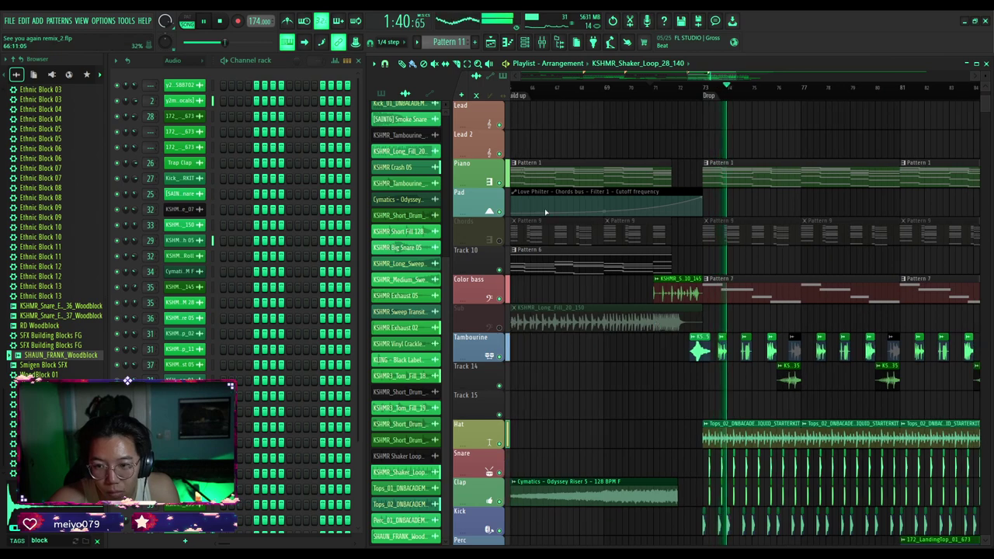
# Examine the second drop's clips across all tracks while it plays through to bar 89.
pyautogui.scroll(-3, 551, 243)
pyautogui.scroll(-3, 645, 303)
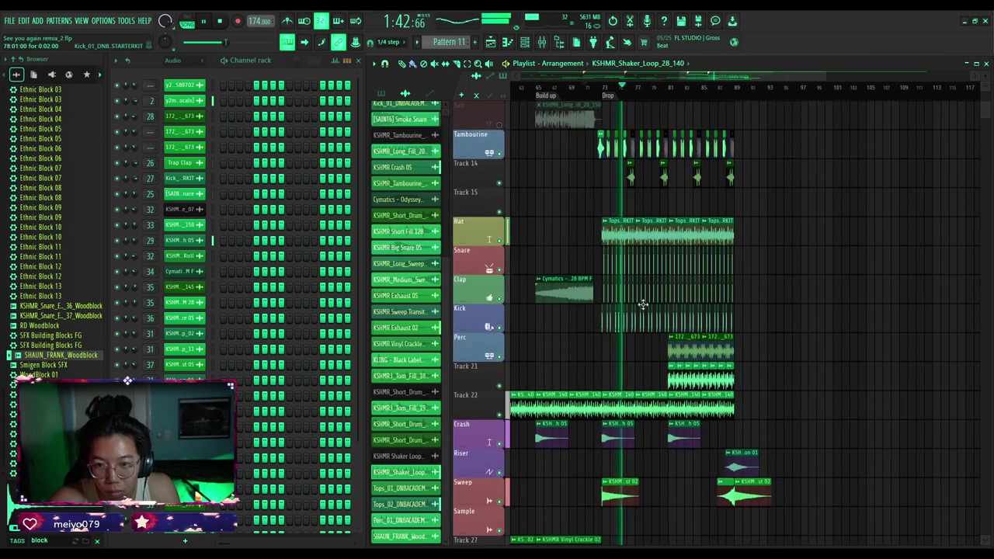
pyautogui.scroll(-4, 650, 304)
pyautogui.scroll(-3, 735, 310)
pyautogui.scroll(2, 765, 313)
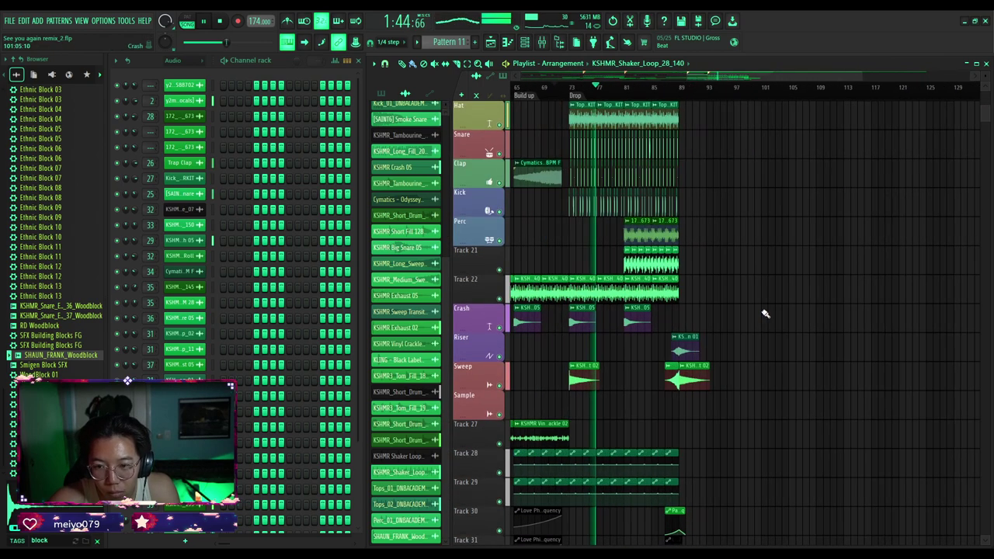
pyautogui.scroll(-3, 624, 298)
pyautogui.scroll(10, 643, 302)
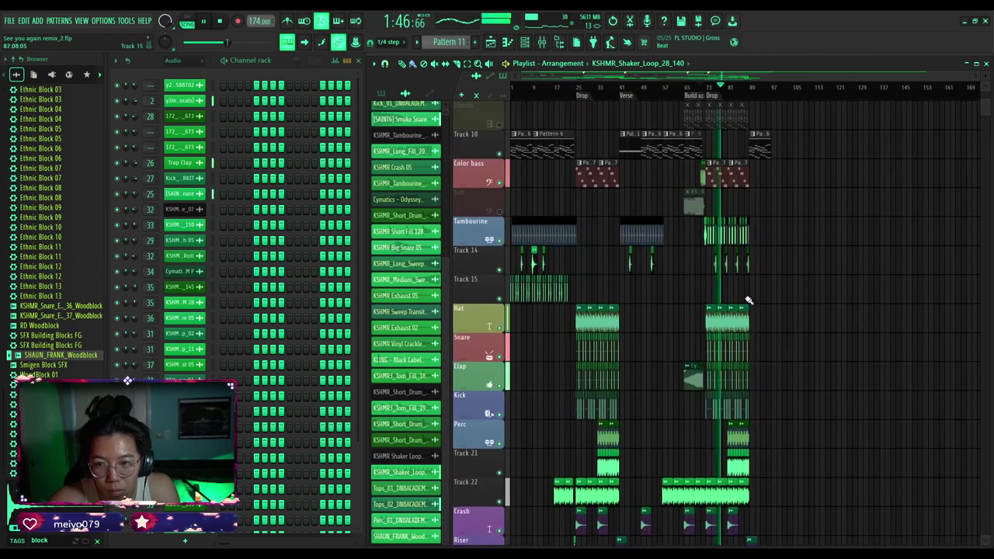
pyautogui.scroll(4, 743, 301)
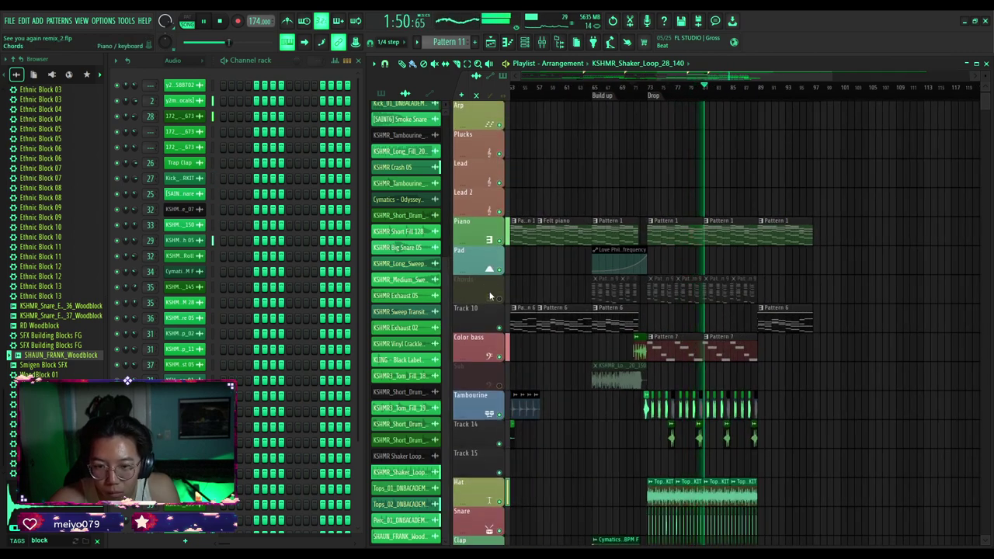
pyautogui.scroll(2, 645, 307)
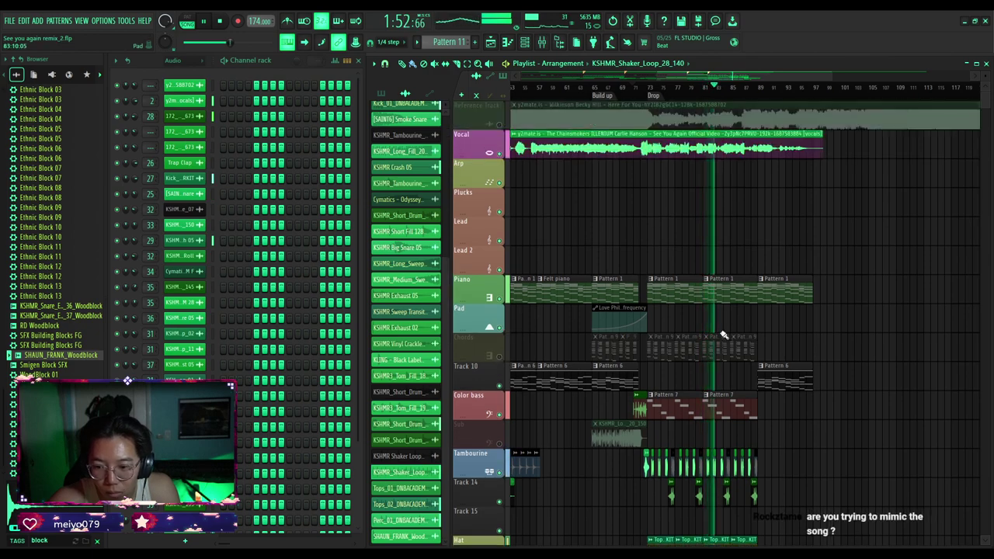
pyautogui.scroll(-3, 722, 336)
pyautogui.scroll(2, 726, 336)
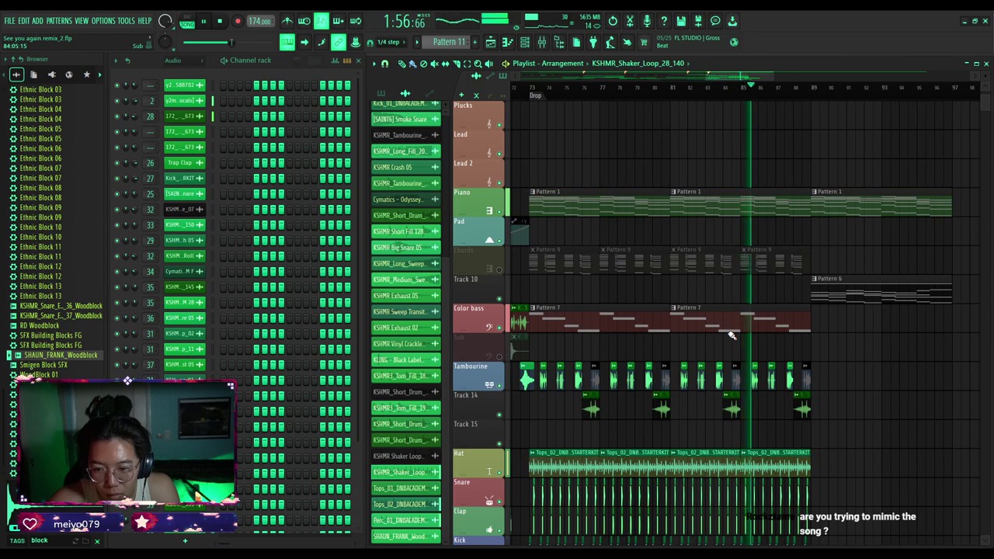
pyautogui.scroll(-3, 731, 335)
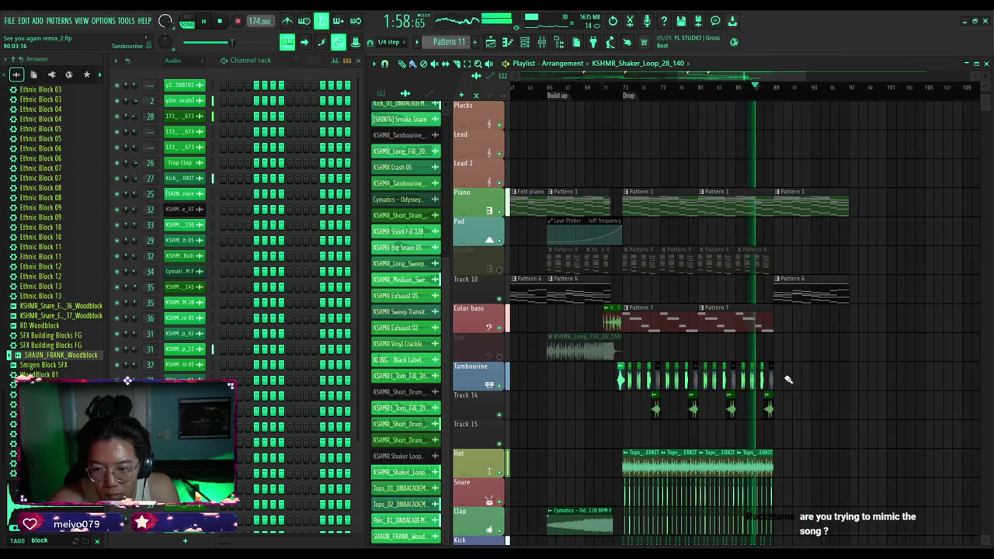
pyautogui.scroll(2, 787, 379)
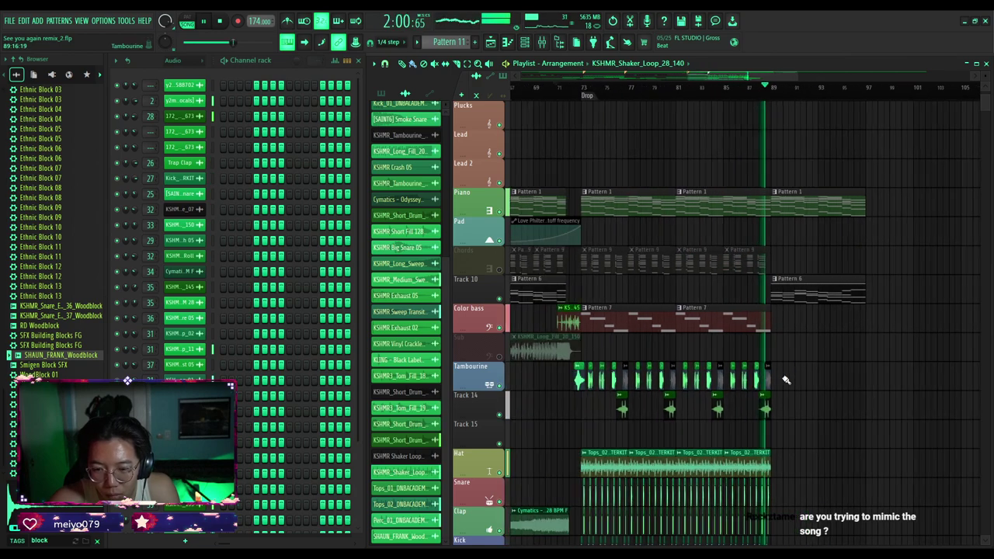
# Move the repeating Tambourine and Track 14 clips of the second drop out to about bar 101, leaving its opening tambourine-track clip in place.
pyautogui.scroll(-1, 785, 379)
pyautogui.moveTo(800, 362); pyautogui.dragTo(938, 410)
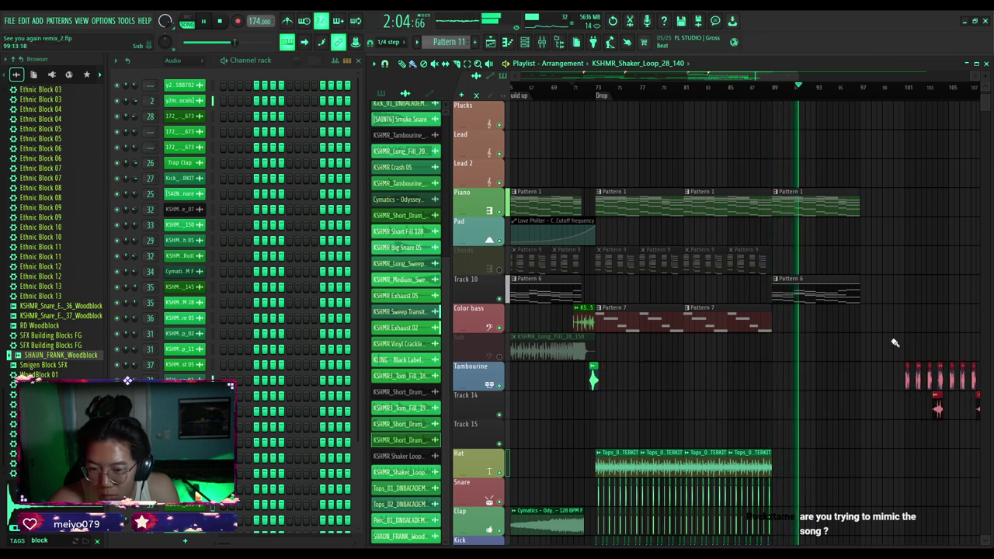
pyautogui.hotkey('ctrl', 'd')
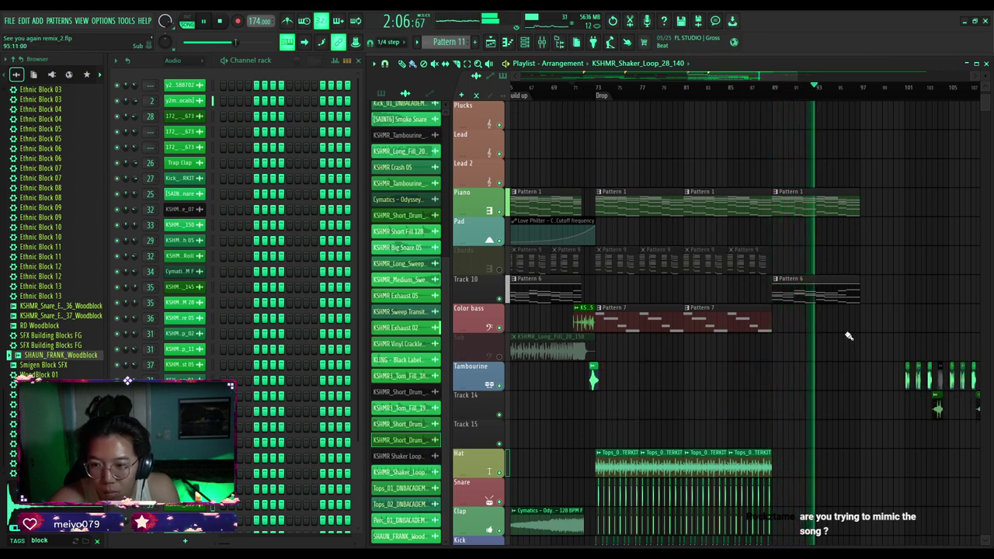
# Solo the Reference Track and sample it from about bar 91 to bar 103.
pyautogui.scroll(-3, 848, 336)
pyautogui.scroll(5, 848, 335)
pyautogui.scroll(-3, 770, 300)
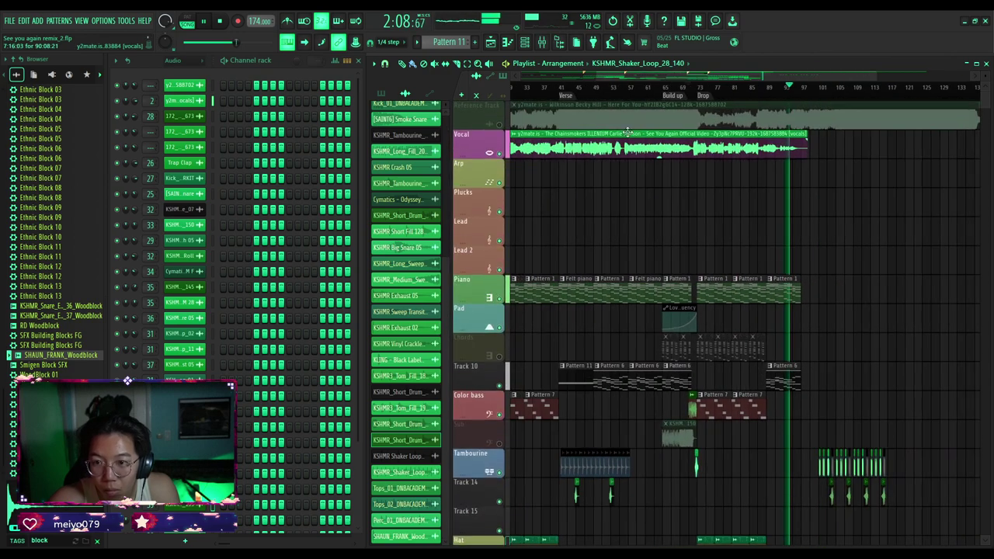
pyautogui.rightClick(499, 125)
pyautogui.rightClick(499, 125)
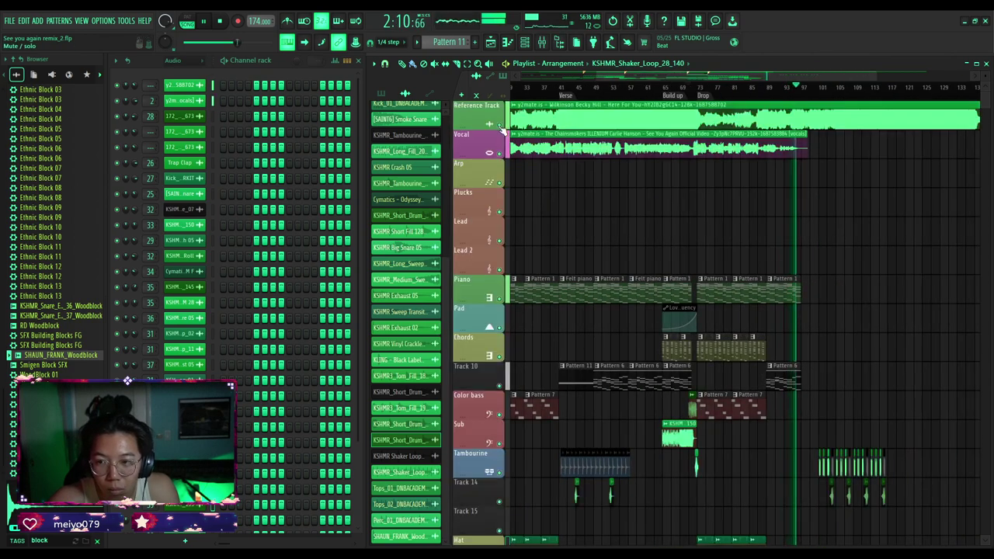
pyautogui.rightClick(501, 126)
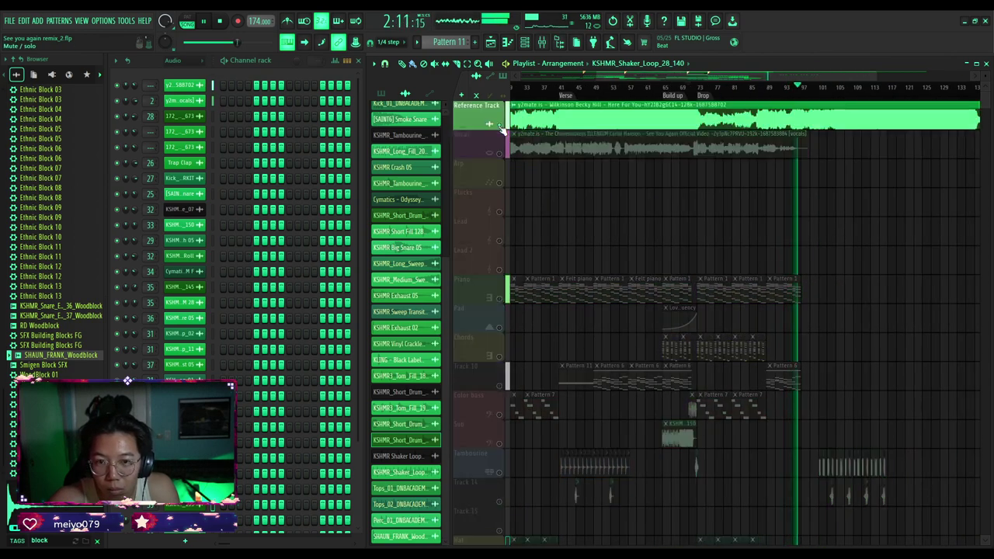
pyautogui.click(785, 88)
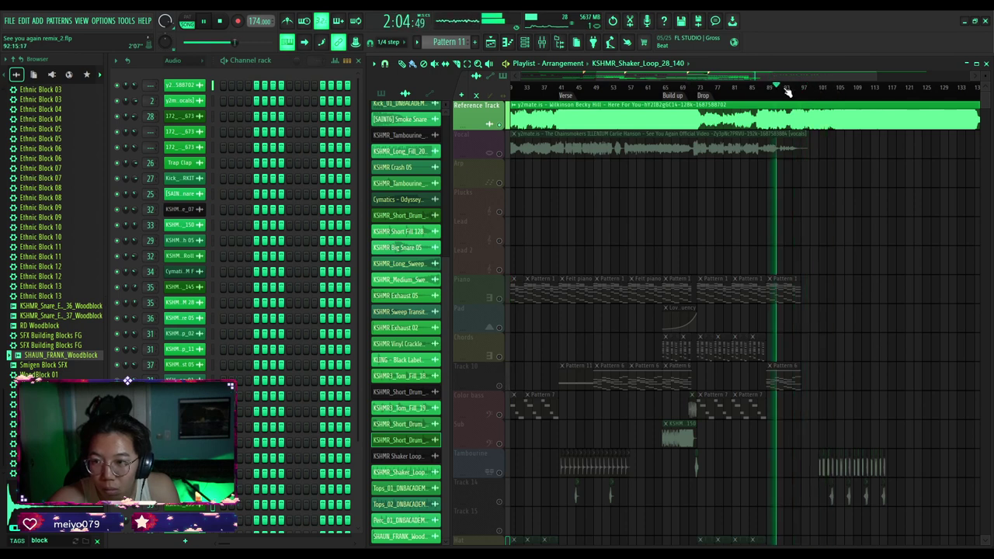
pyautogui.click(788, 88)
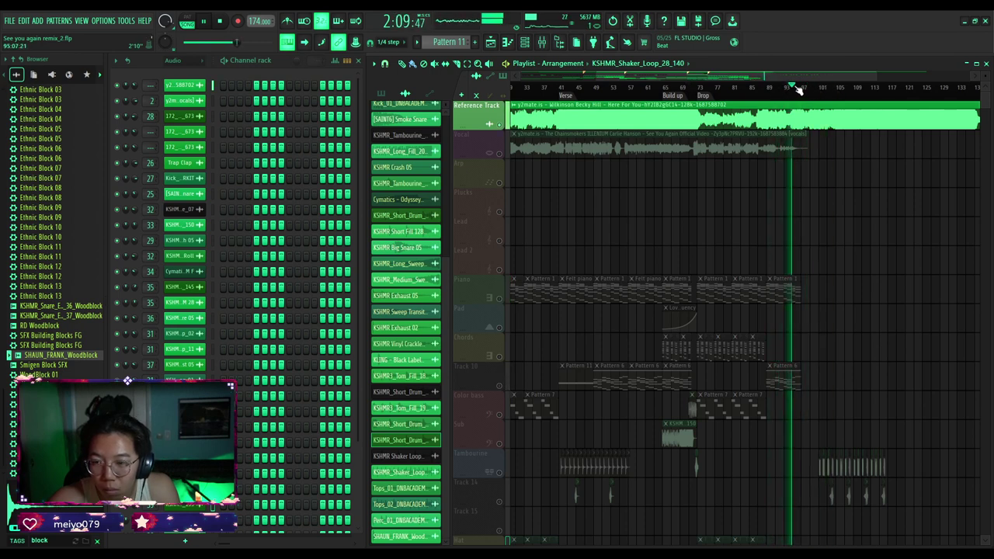
pyautogui.click(812, 90)
pyautogui.click(828, 90)
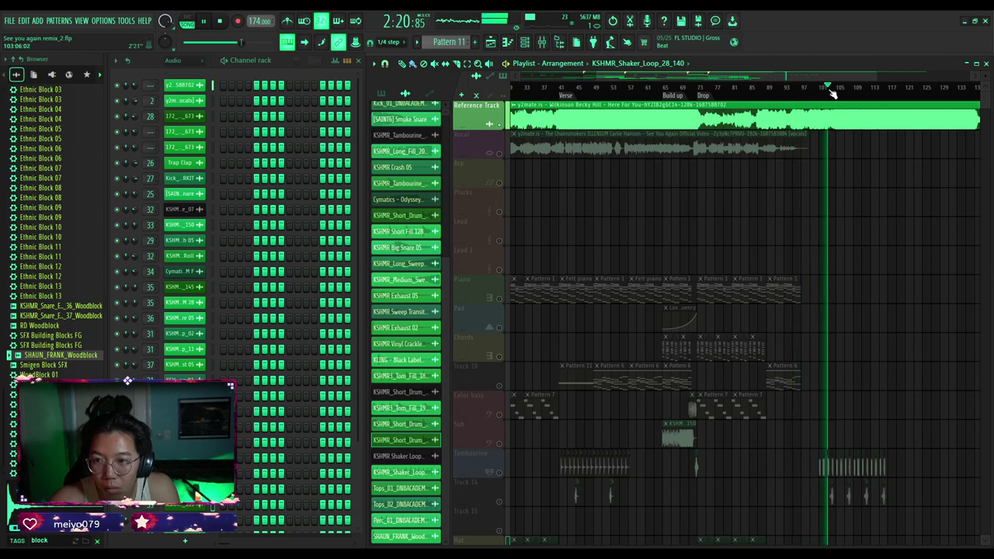
# Skip through the soloed reference between about bars 109 and 137 to study its later sections.
pyautogui.scroll(-2, 834, 92)
pyautogui.scroll(3, 815, 91)
pyautogui.click(796, 88)
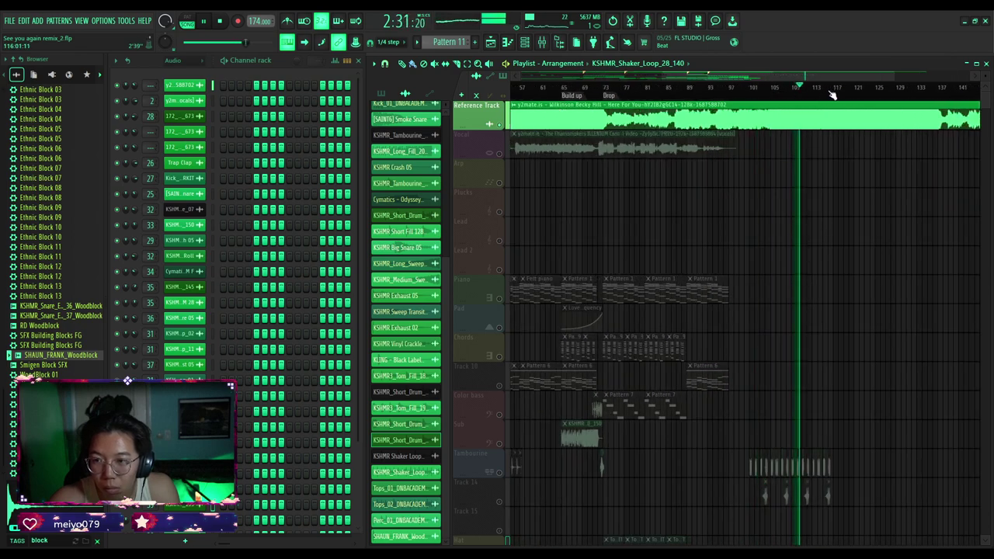
pyautogui.click(823, 90)
pyautogui.click(864, 89)
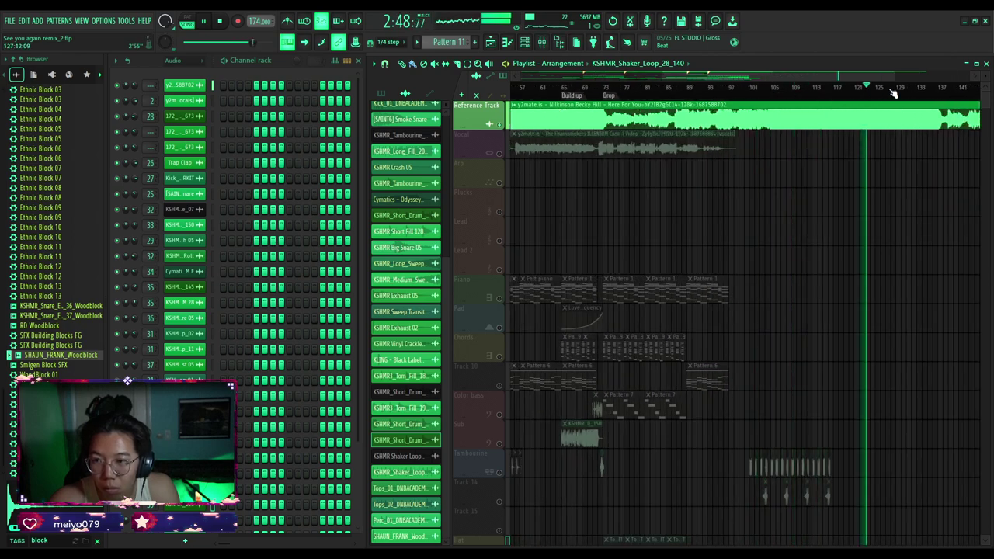
pyautogui.click(891, 88)
pyautogui.click(918, 89)
pyautogui.click(933, 89)
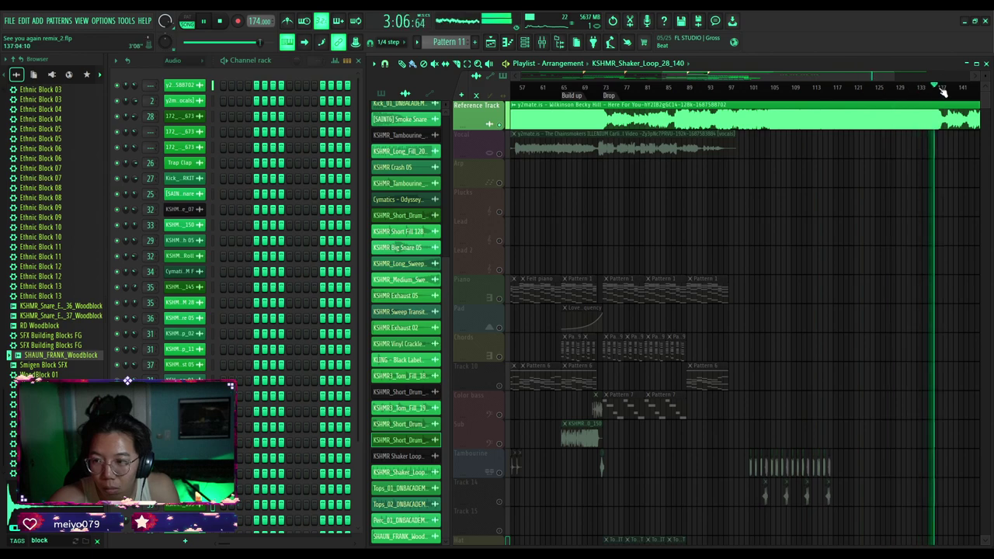
pyautogui.click(943, 89)
# Listen to the reference's ending from about bar 137 to its fade-out after bar 150.
pyautogui.scroll(-3, 929, 101)
pyautogui.scroll(3, 903, 99)
pyautogui.scroll(2, 903, 93)
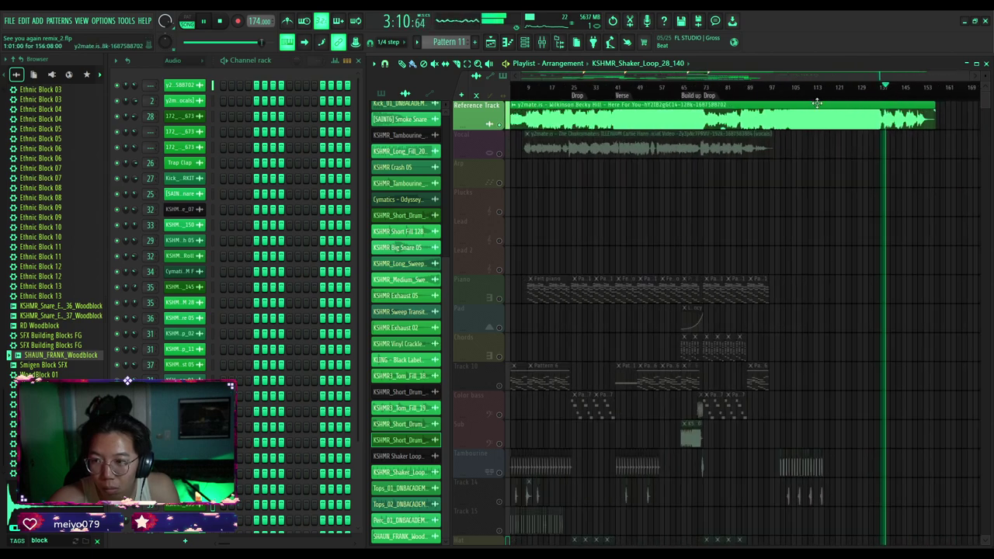
pyautogui.click(882, 87)
pyautogui.click(922, 89)
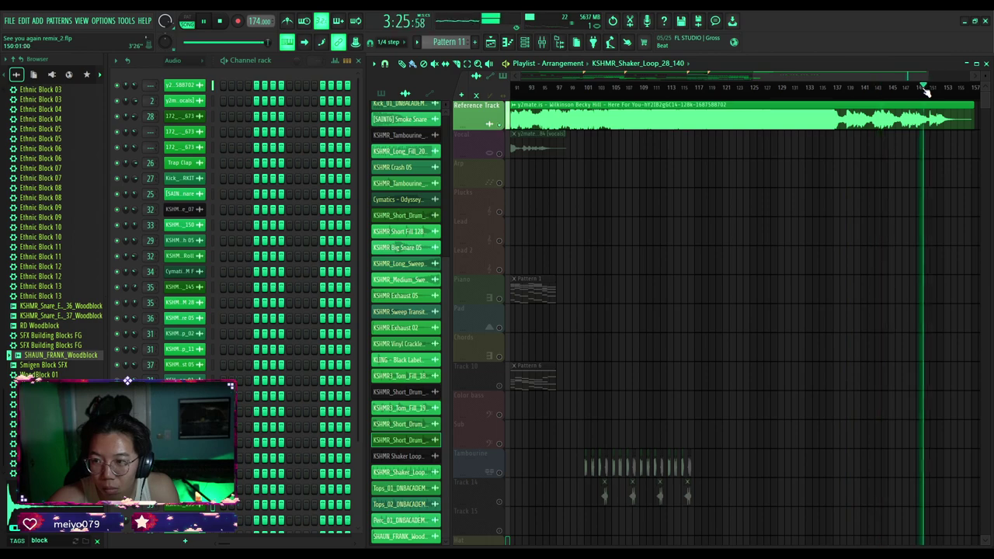
pyautogui.click(935, 89)
pyautogui.scroll(-3, 917, 91)
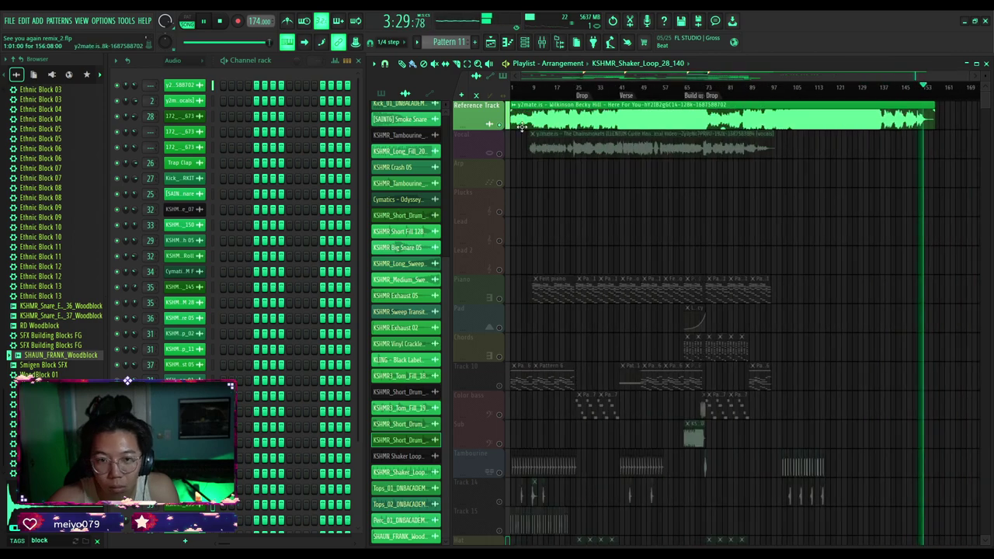
# Restore the remix tracks with the Reference Track muted and play from around bar 90.
pyautogui.rightClick(499, 124)
pyautogui.click(499, 124)
pyautogui.click(755, 87)
pyautogui.scroll(4, 763, 209)
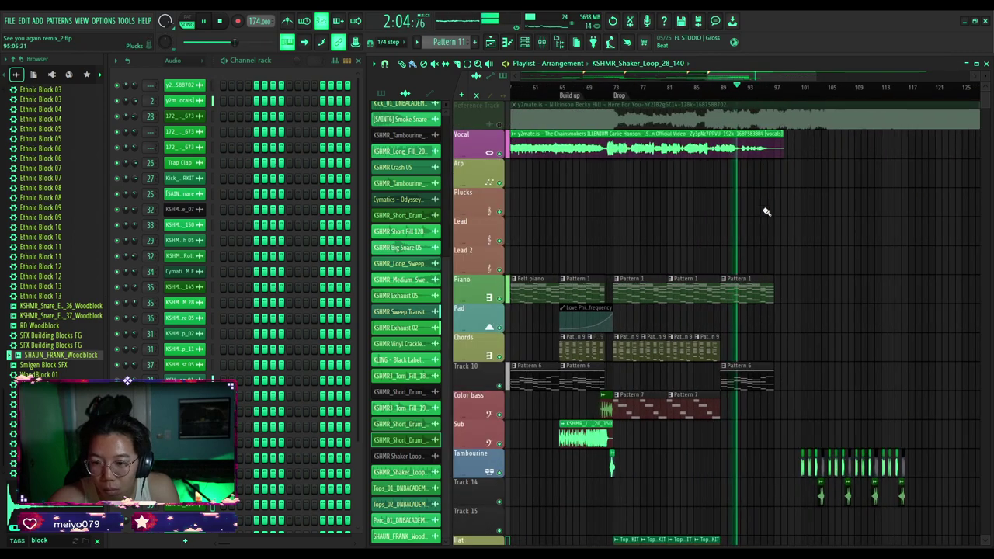
# Delete the Pattern 6 clip at bar 89 on Track 10 and replay the transition from about bar 87.
pyautogui.rightClick(707, 383)
pyautogui.press('space')
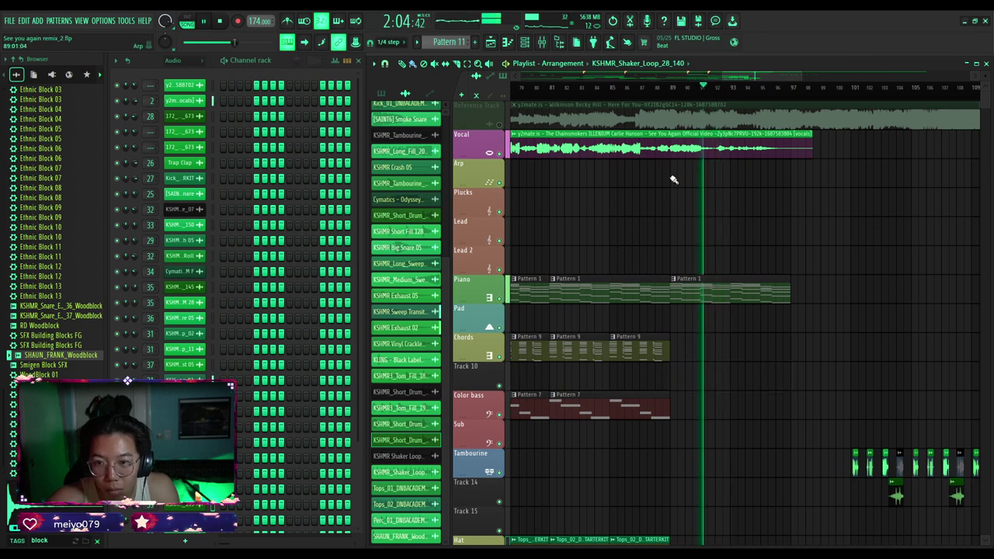
pyautogui.click(649, 87)
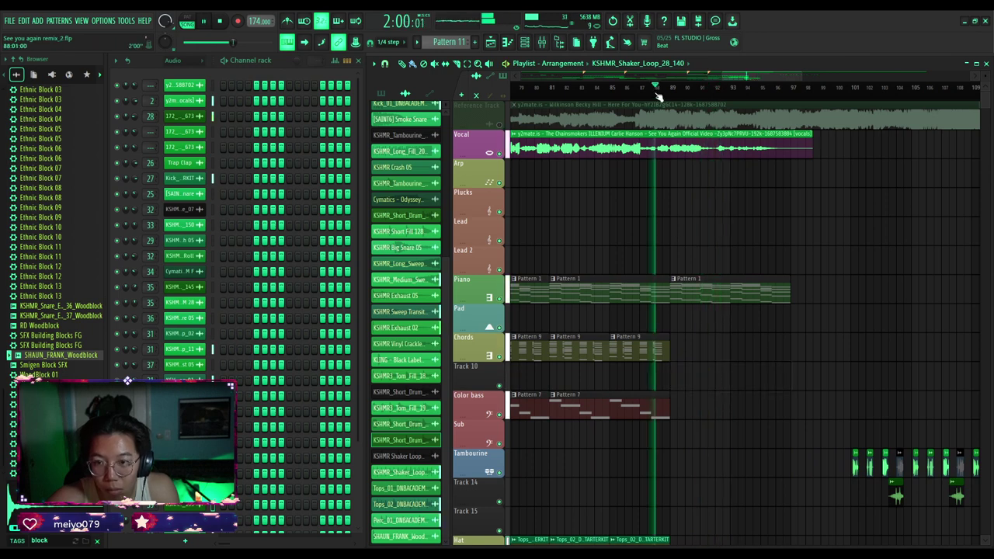
# Place a Pattern 6 clip back on Track 10 at bar 89, right after the second drop.
pyautogui.click(674, 385)
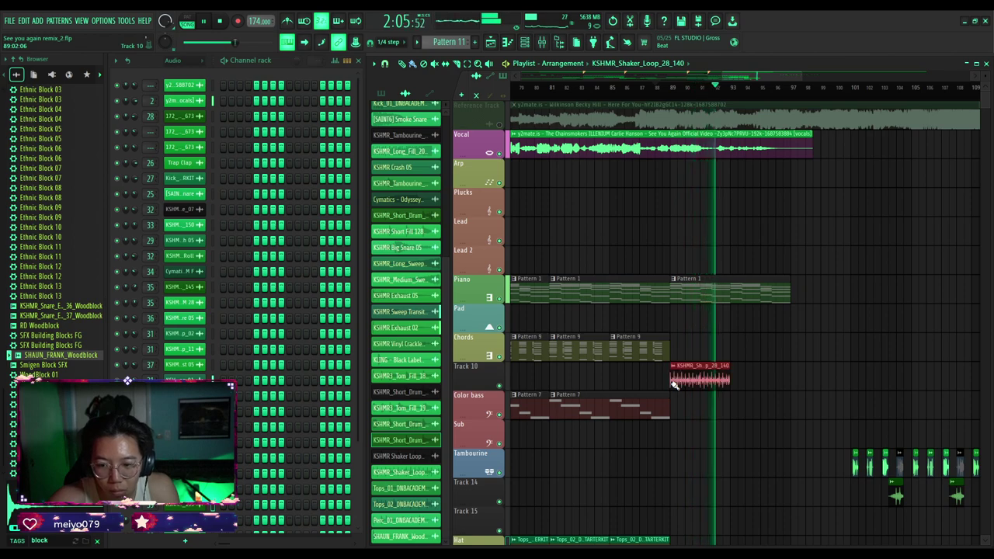
pyautogui.rightClick(676, 386)
pyautogui.scroll(-4, 694, 384)
pyautogui.click(602, 377)
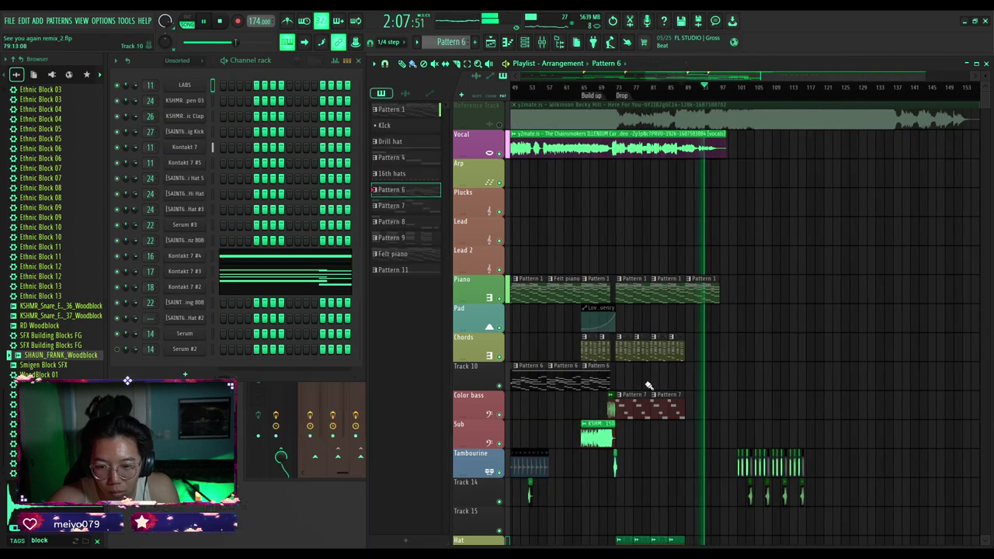
pyautogui.scroll(4, 647, 384)
pyautogui.click(624, 383)
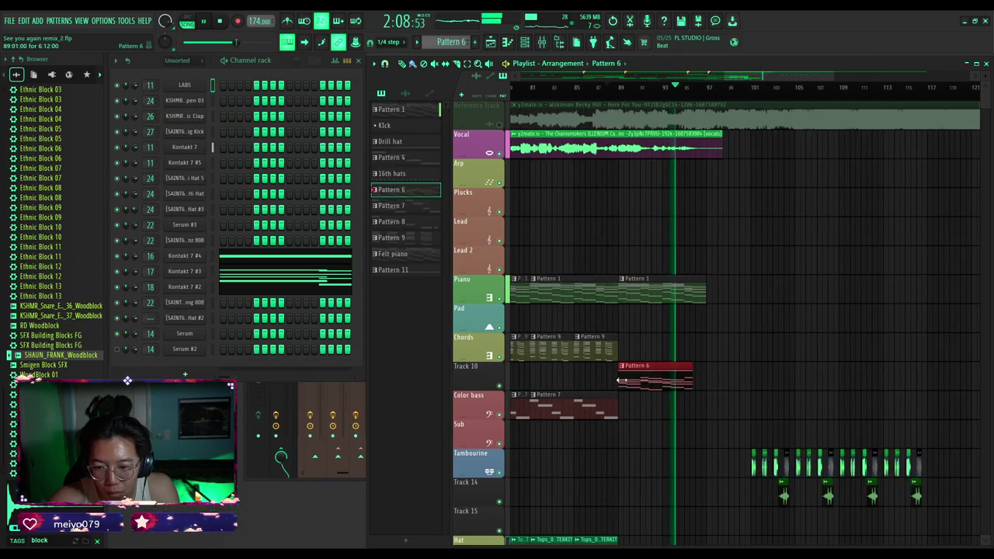
# Replace the shortened Pattern 6 clip on Track 10 with a full eight-bar one at bar 89 and replay from there.
pyautogui.rightClick(662, 384)
pyautogui.scroll(-4, 651, 384)
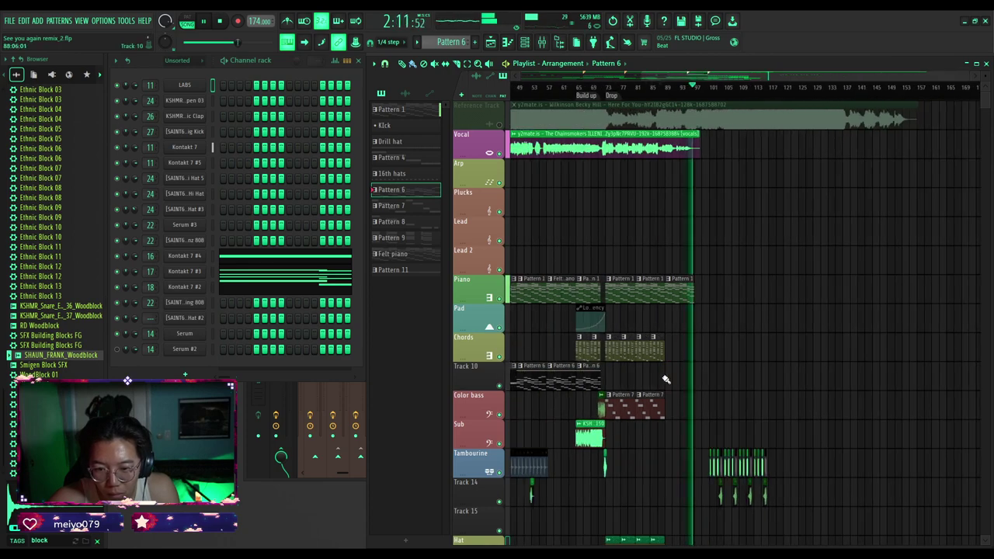
pyautogui.moveTo(673, 375); pyautogui.dragTo(678, 375)
pyautogui.scroll(4, 677, 375)
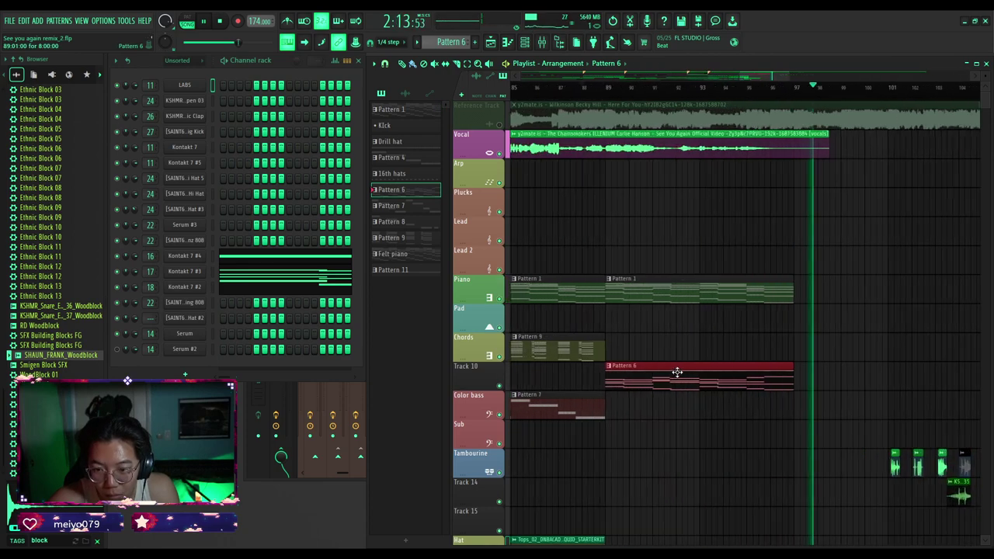
pyautogui.press('space')
pyautogui.press('space')
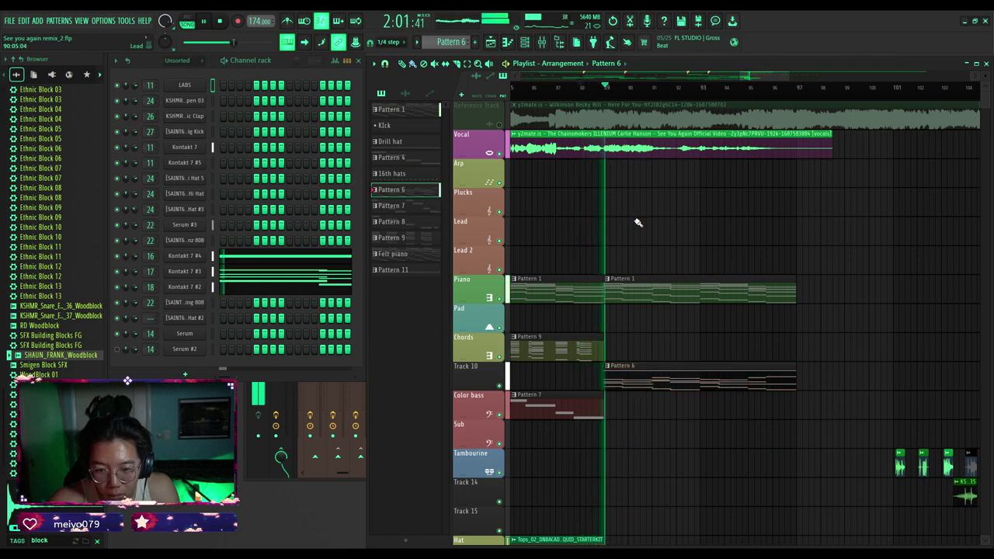
# Listen to the outro after bar 89 and review the tracks and mixer levels across the whole arrangement.
pyautogui.scroll(-4, 715, 363)
pyautogui.scroll(-4, 648, 408)
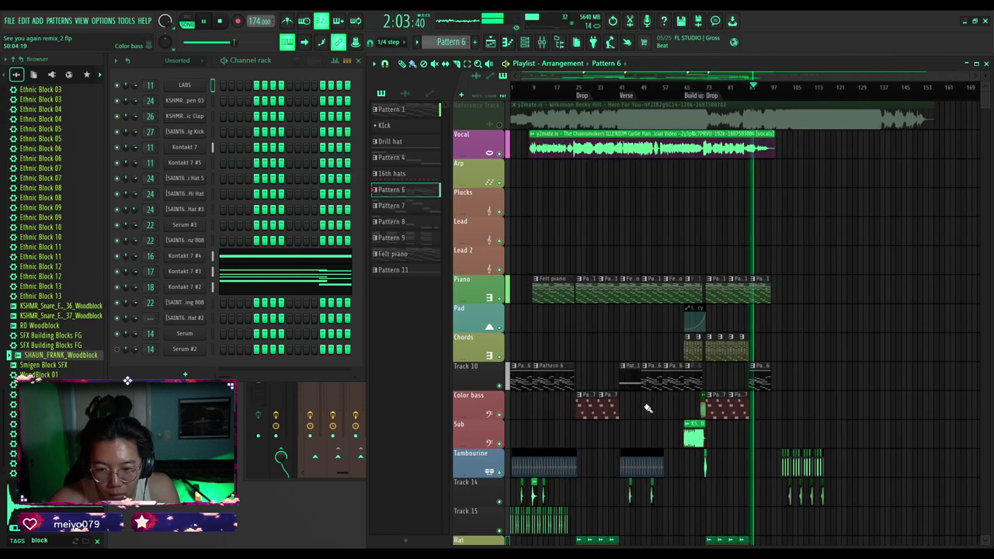
pyautogui.scroll(-4, 698, 407)
pyautogui.scroll(5, 738, 406)
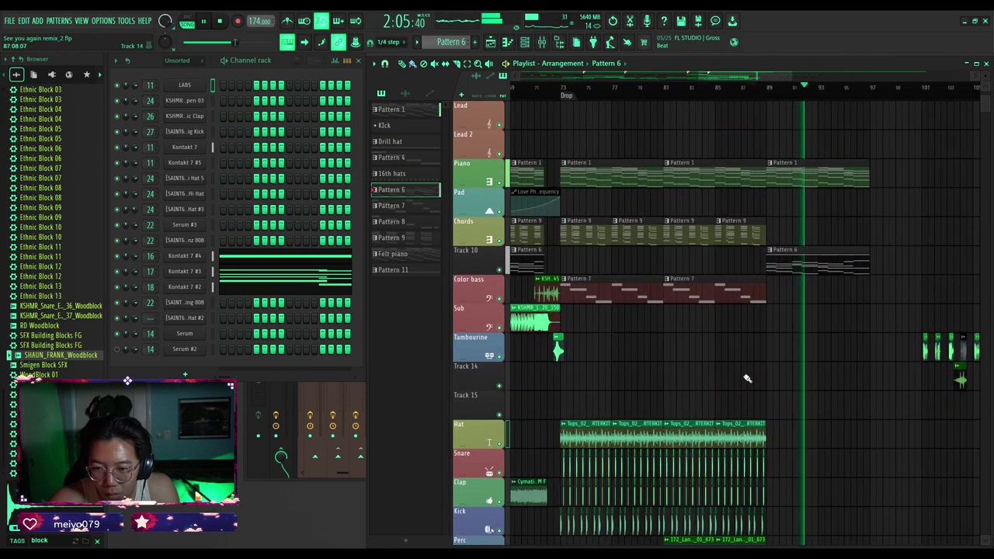
pyautogui.scroll(-2, 722, 385)
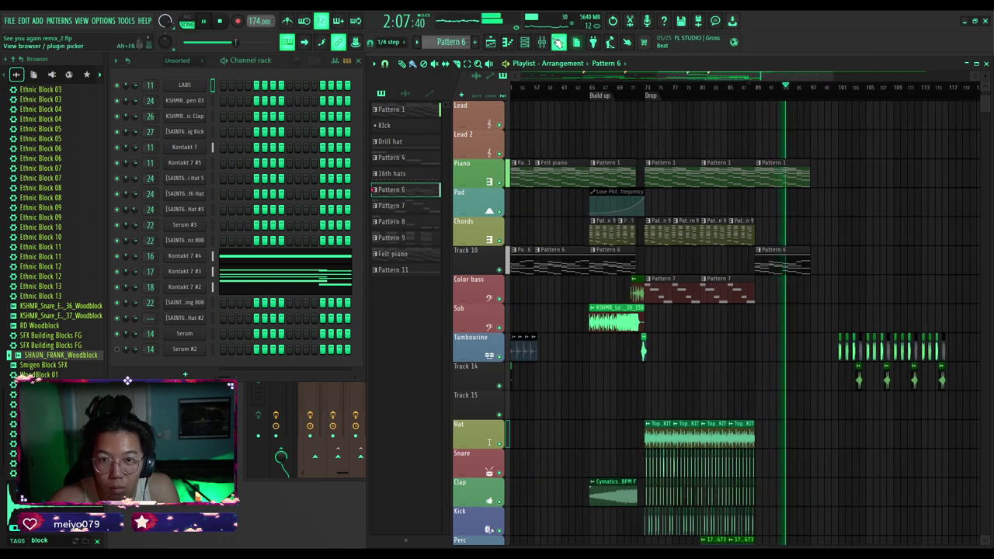
pyautogui.click(547, 41)
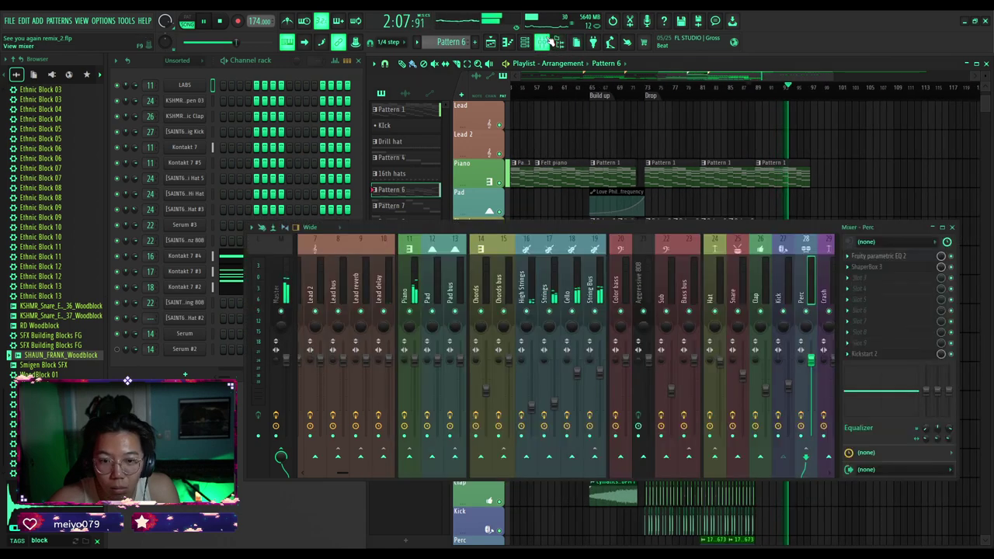
pyautogui.click(579, 130)
pyautogui.scroll(-3, 613, 136)
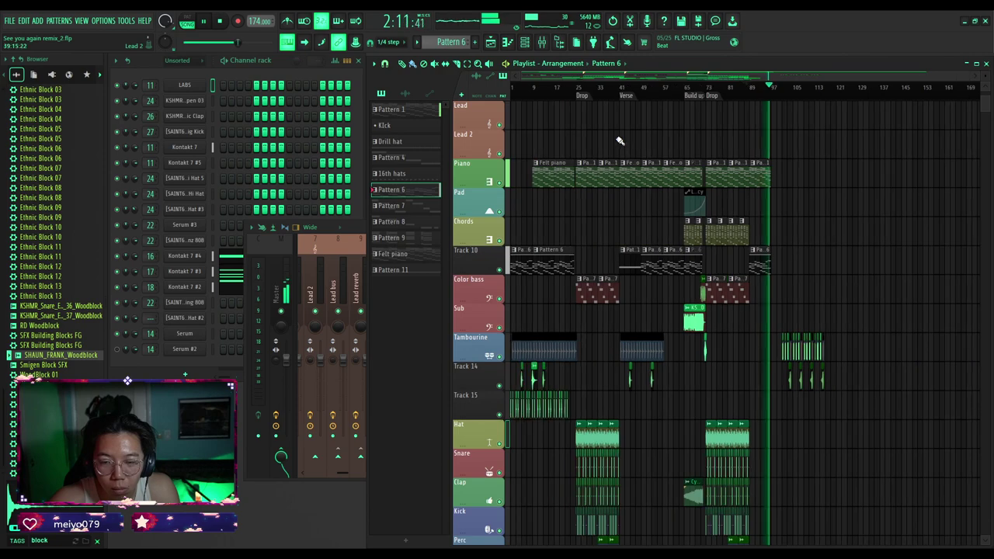
# Play the remix from bar 1 and listen through the intro past the vocal and Felt piano entry.
pyautogui.click(511, 93)
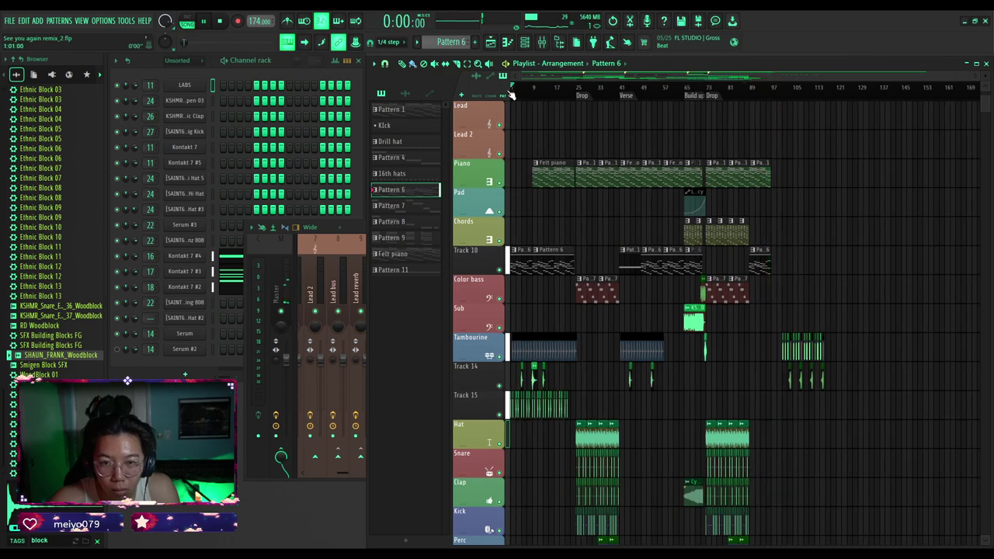
pyautogui.scroll(5, 516, 219)
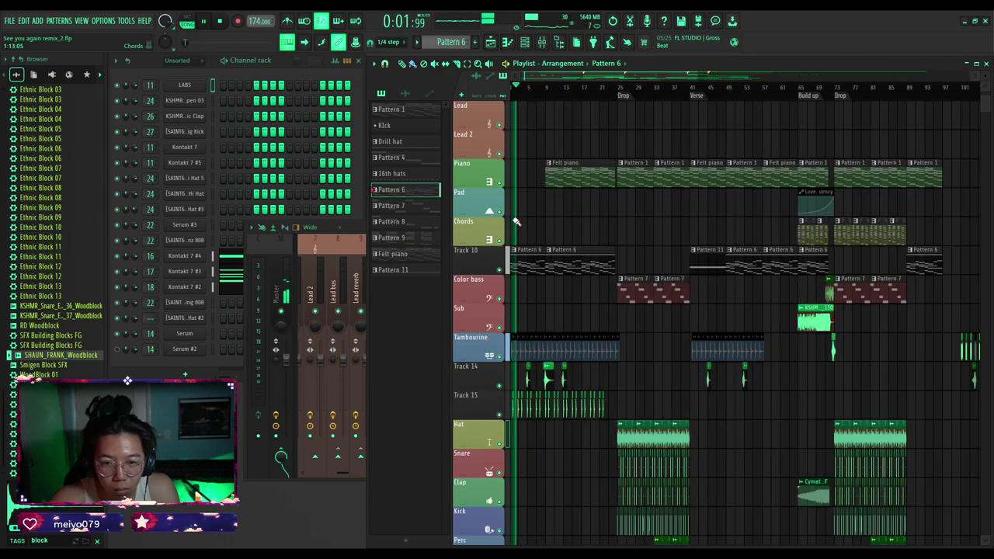
pyautogui.scroll(4, 523, 204)
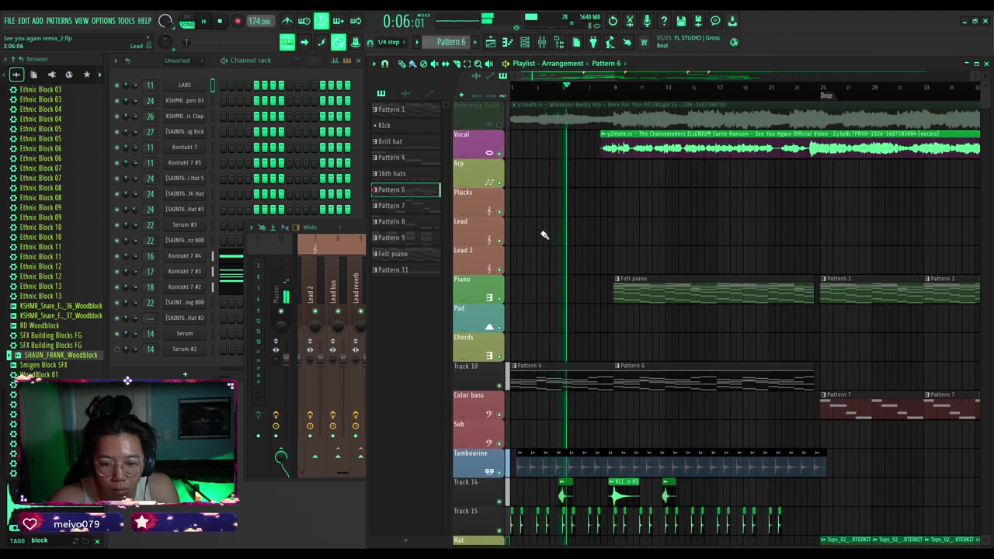
pyautogui.scroll(-2, 575, 239)
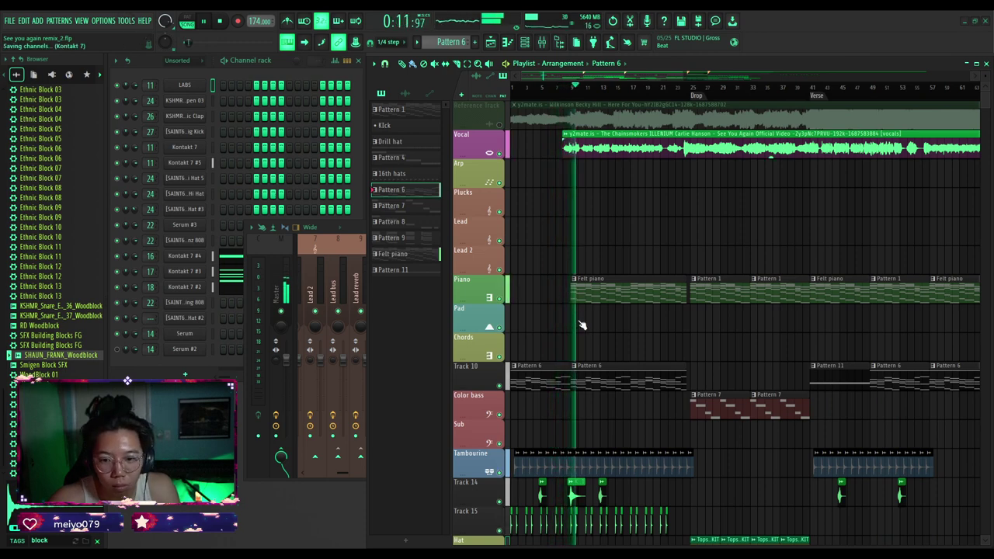
pyautogui.scroll(2, 570, 244)
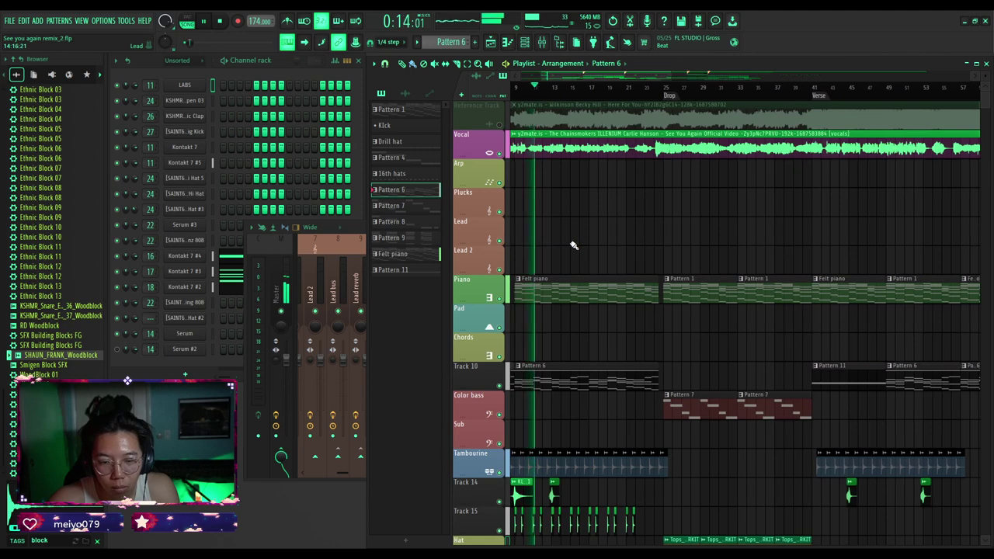
pyautogui.scroll(-2, 581, 246)
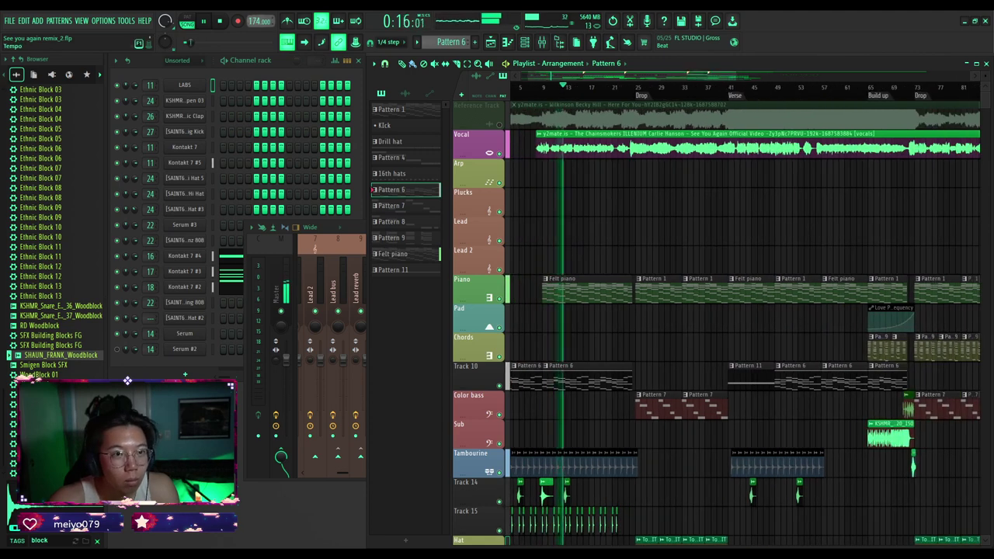
# Try slower tempos of 160 and 170 BPM on the intro and first drop, then restore 174 BPM.
pyautogui.moveTo(255, 21); pyautogui.dragTo(254, 35)
pyautogui.scroll(-11, 259, 21)
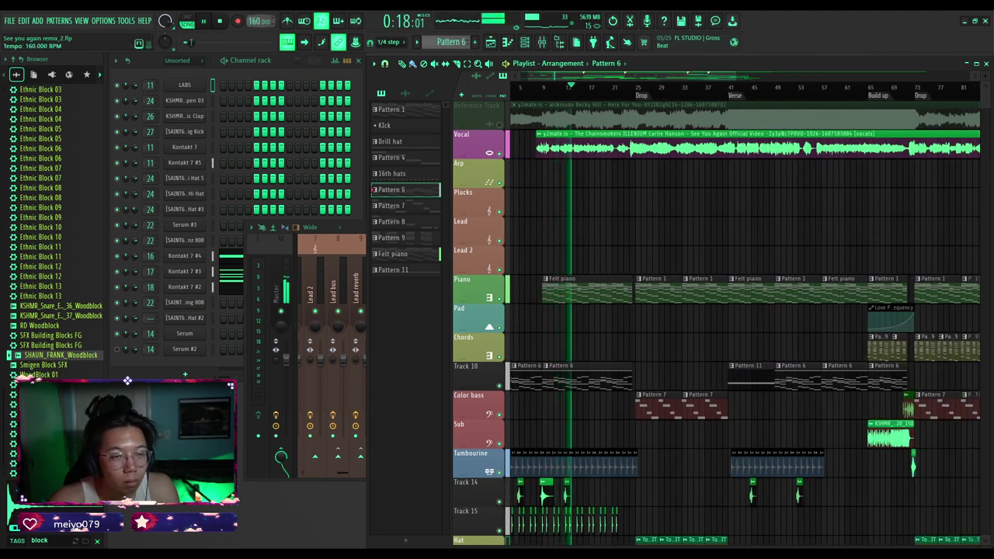
pyautogui.scroll(10, 256, 21)
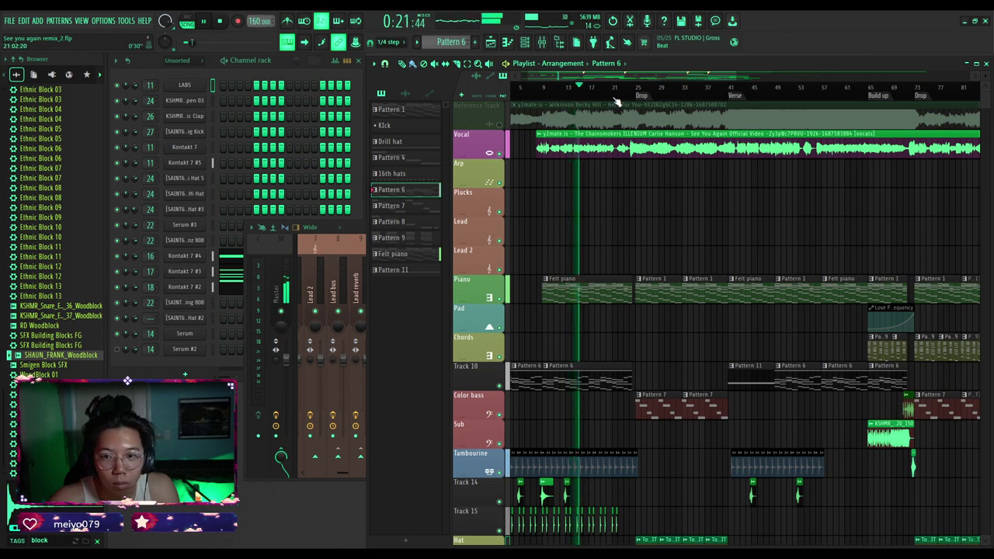
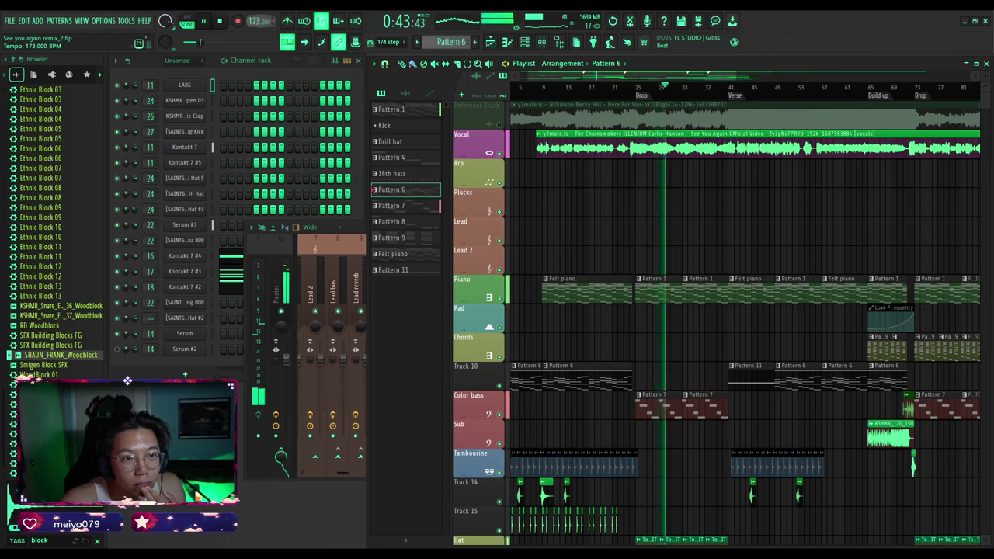
pyautogui.moveTo(254, 23); pyautogui.dragTo(254, 20)
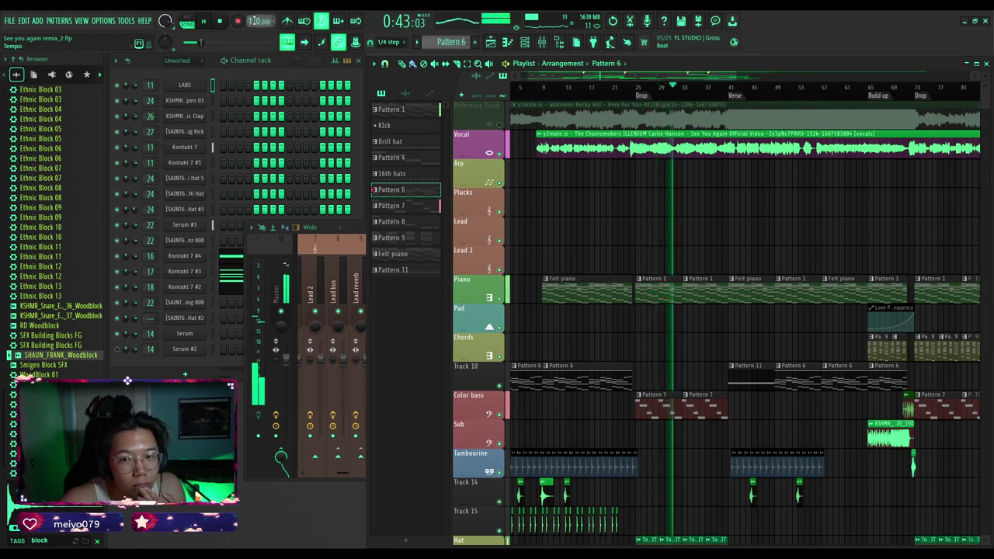
pyautogui.scroll(3, 658, 237)
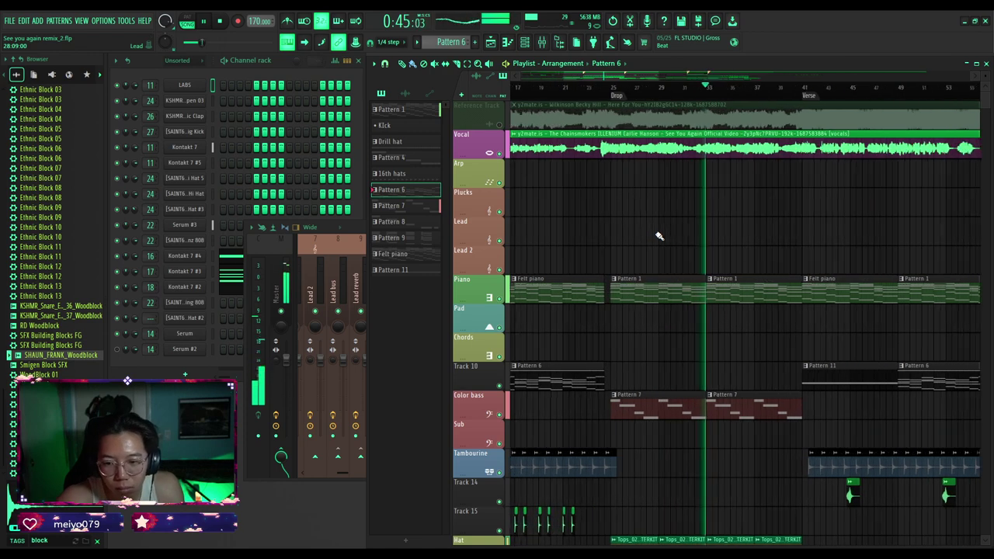
pyautogui.click(611, 94)
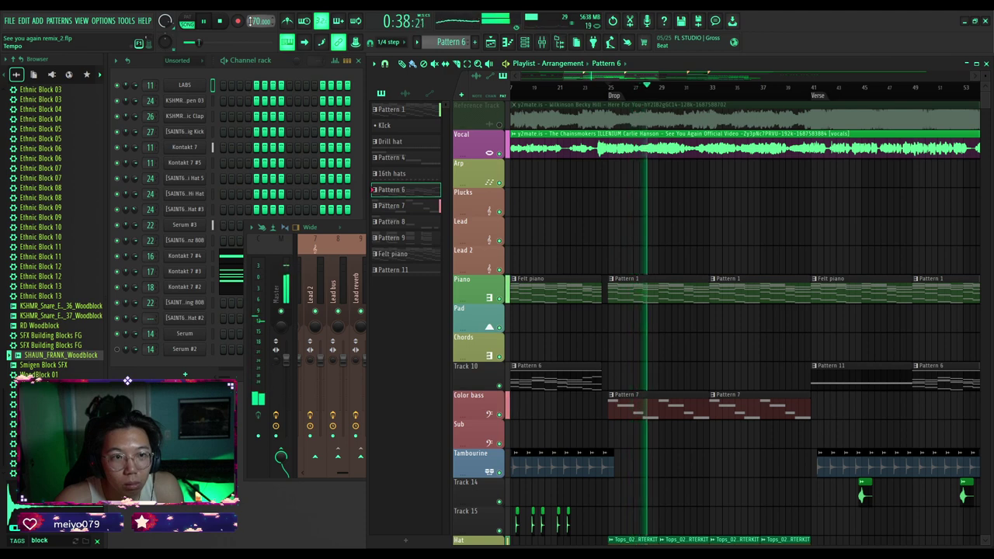
pyautogui.moveTo(250, 21); pyautogui.dragTo(250, 15)
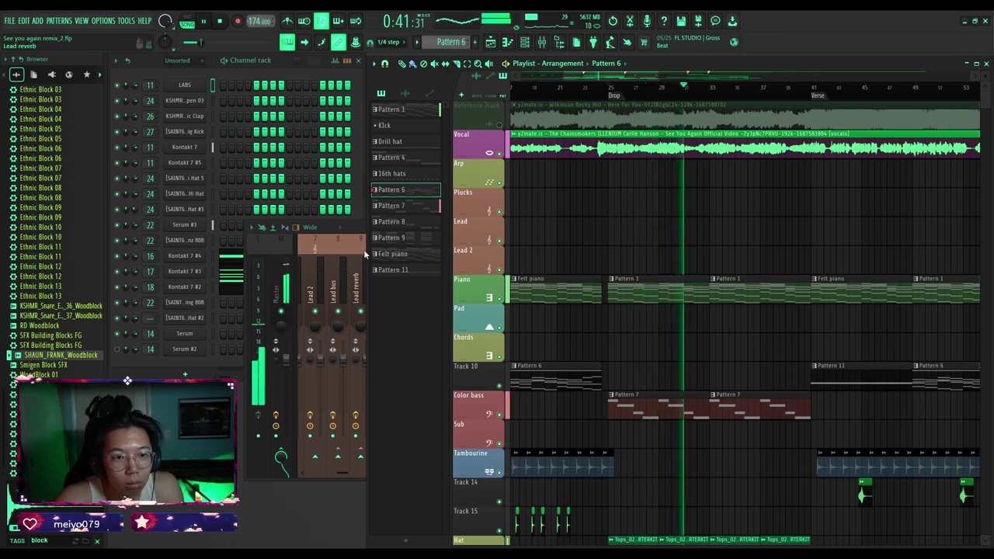
# With the drum mixer tracks soloed in the first drop, rebalance Snare to about -7.1 dB and Clap to about -11.3 dB.
pyautogui.press('F9')
pyautogui.scroll(-3, 487, 291)
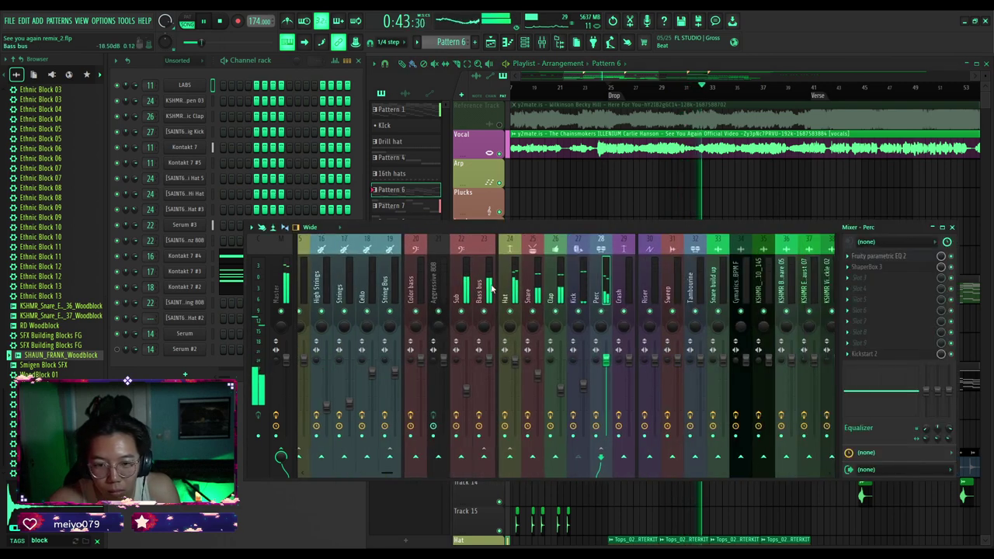
pyautogui.click(513, 295)
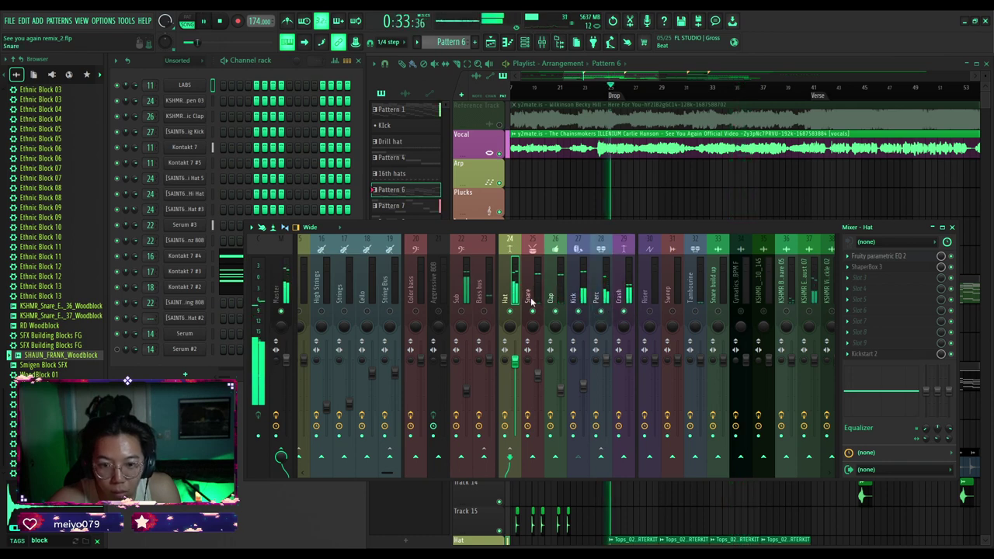
pyautogui.moveTo(538, 376); pyautogui.dragTo(537, 435)
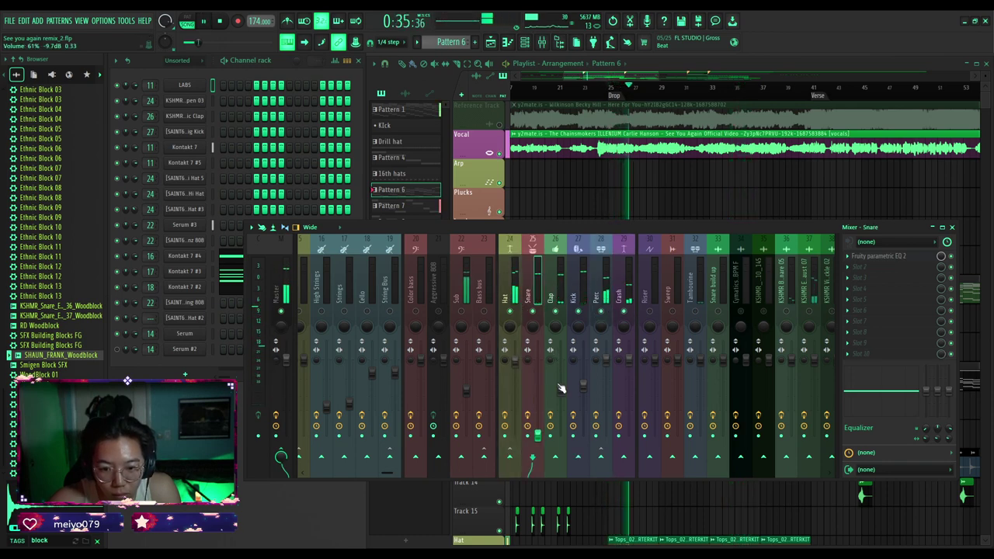
pyautogui.moveTo(560, 388); pyautogui.dragTo(560, 434)
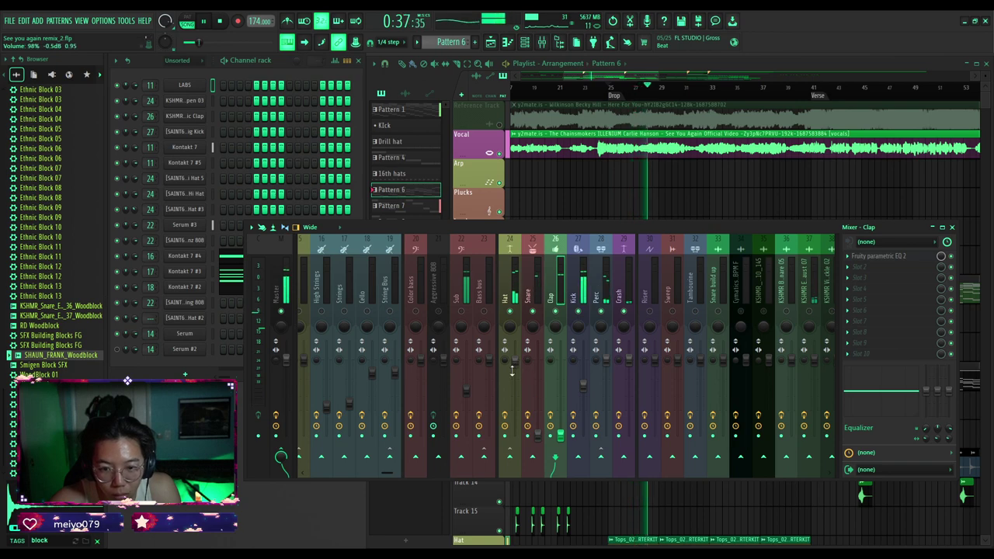
pyautogui.moveTo(538, 436); pyautogui.dragTo(538, 427)
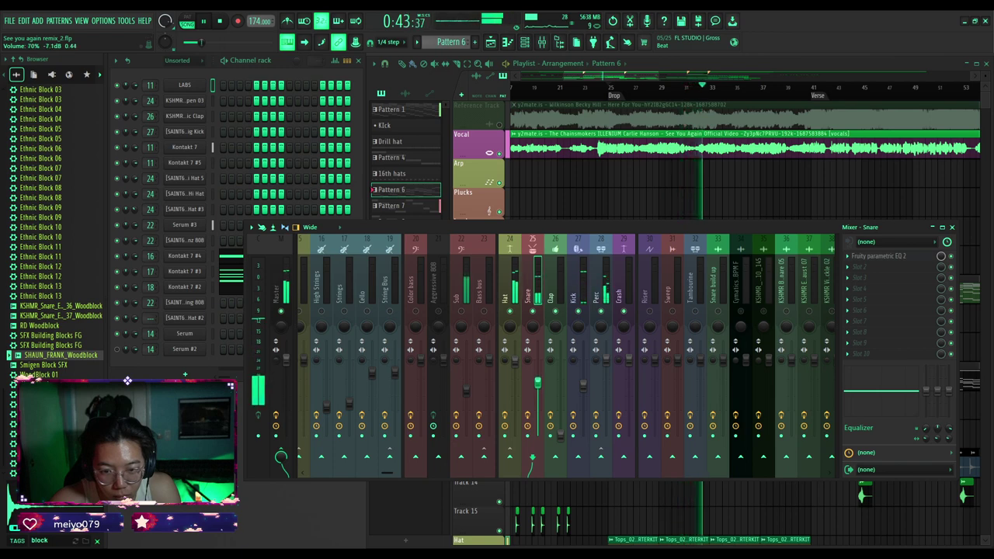
pyautogui.moveTo(556, 436); pyautogui.dragTo(560, 426)
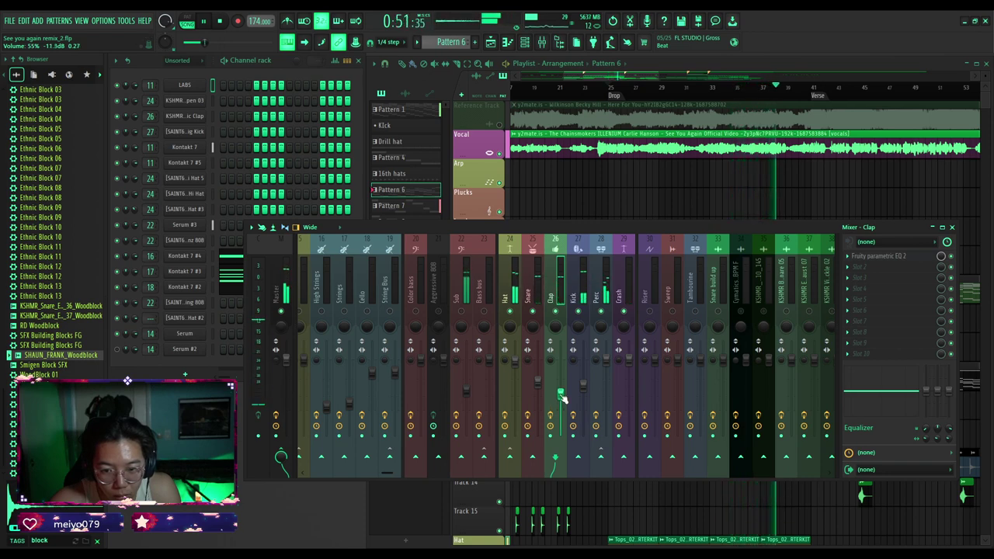
# Bring back all mixer tracks and replay the first drop to check the drum balance in the full mix.
pyautogui.click(585, 195)
pyautogui.click(359, 227)
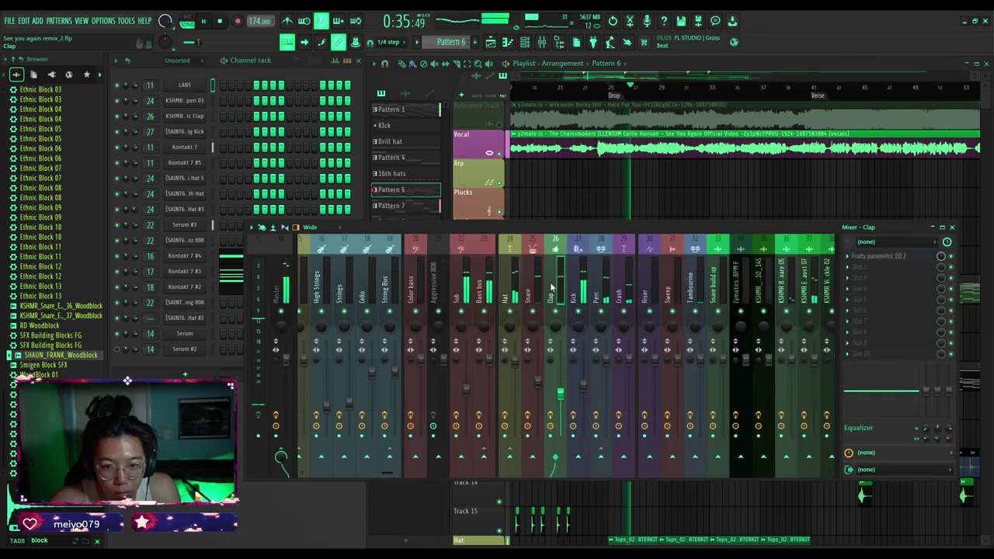
pyautogui.click(506, 288)
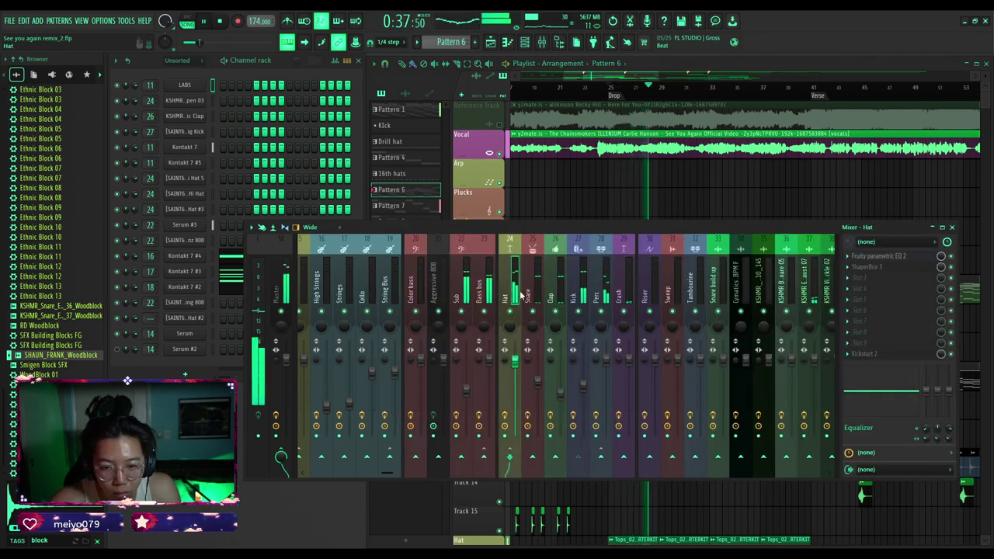
pyautogui.click(598, 187)
# Examine the drum clips of the first drop and select the kick sample at bar 25 on the Kick track.
pyautogui.scroll(-6, 610, 384)
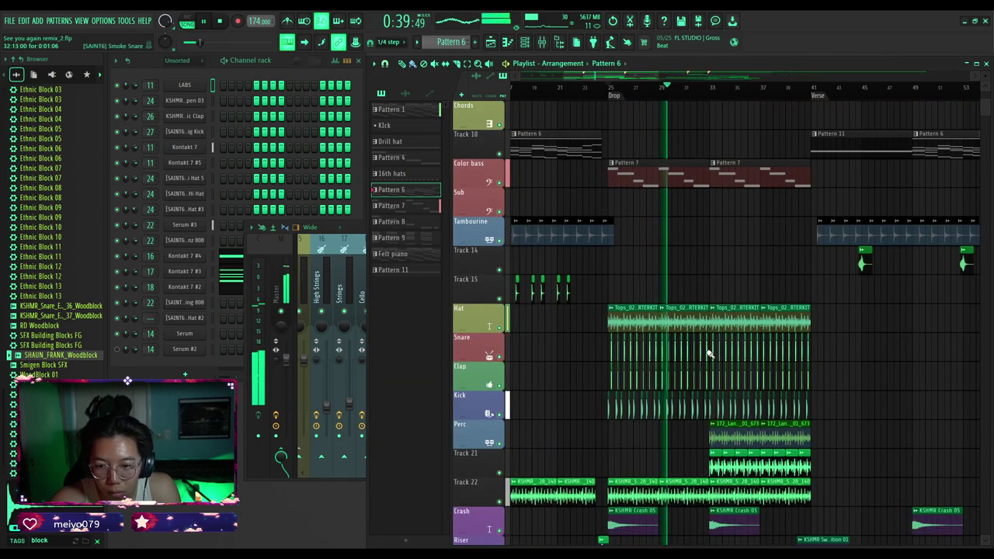
pyautogui.scroll(-4, 705, 362)
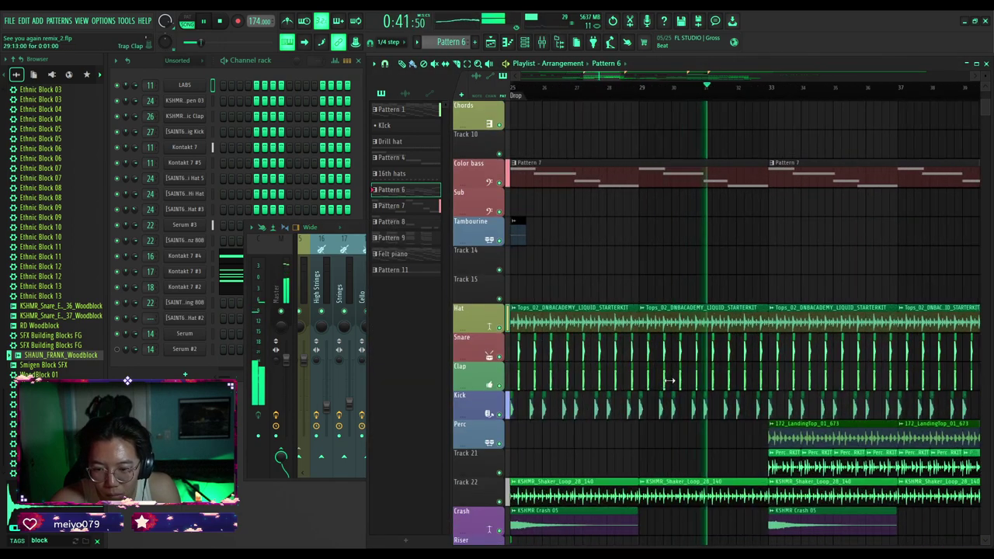
pyautogui.scroll(4, 606, 408)
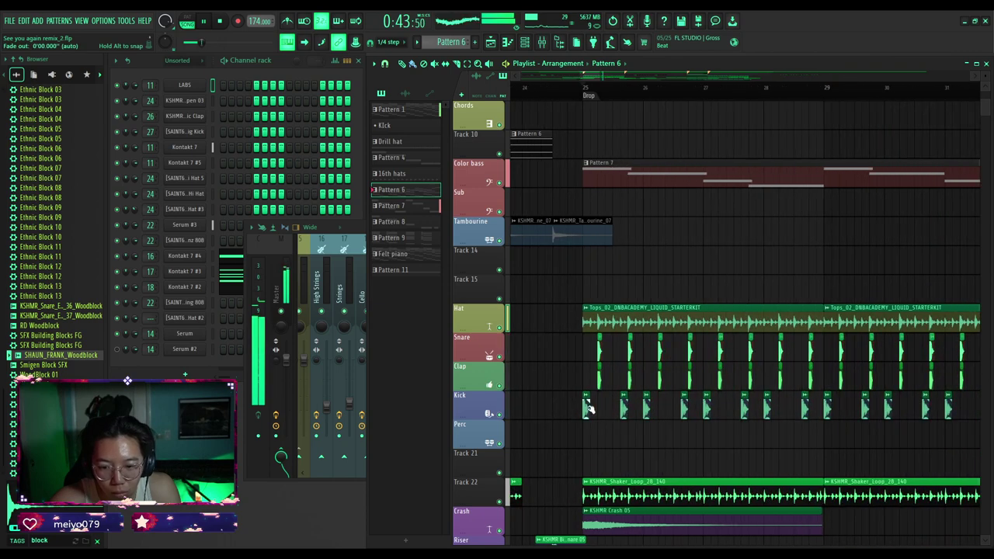
pyautogui.click(585, 409)
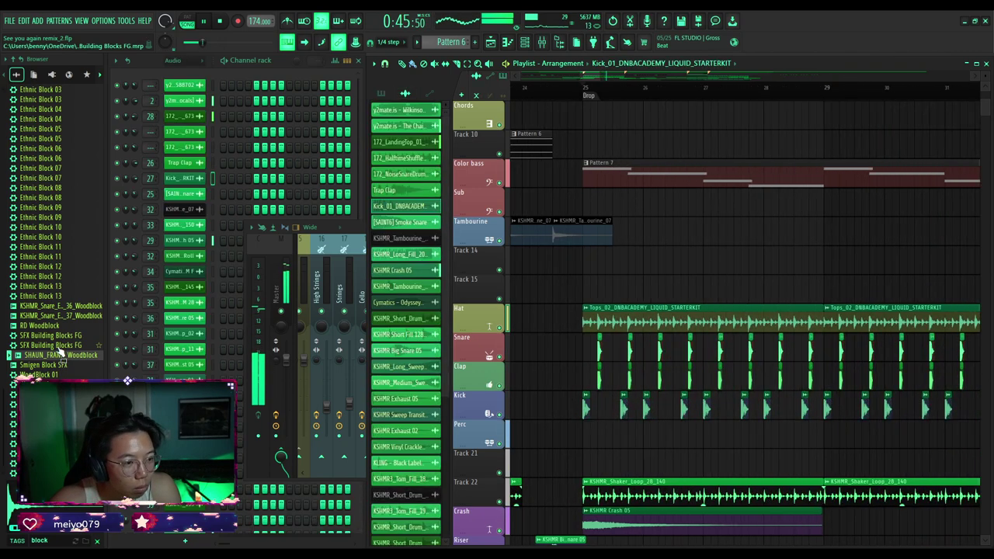
# Clear the "block" search so the browser lists the sample pack folders again.
pyautogui.scroll(5, 61, 353)
pyautogui.click(97, 542)
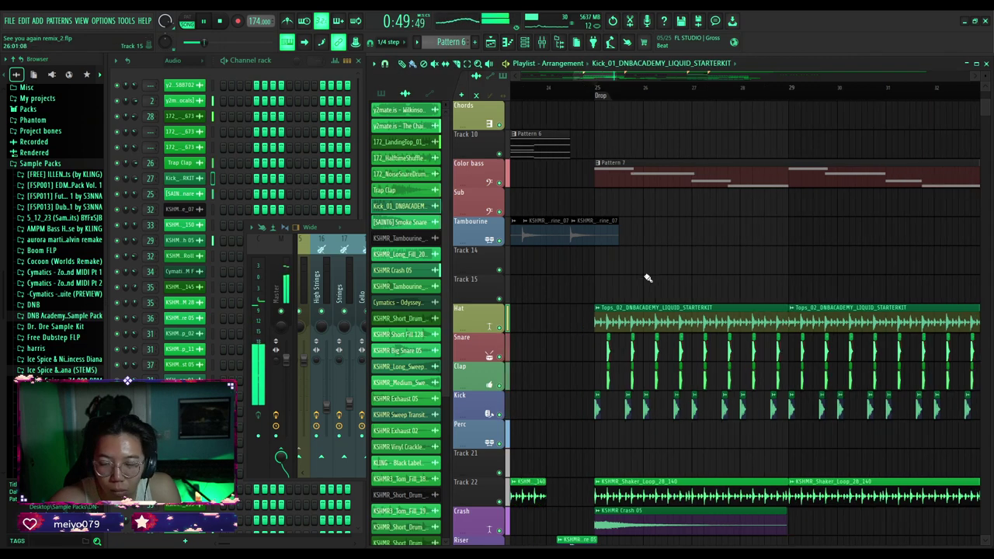
pyautogui.scroll(-8, 728, 337)
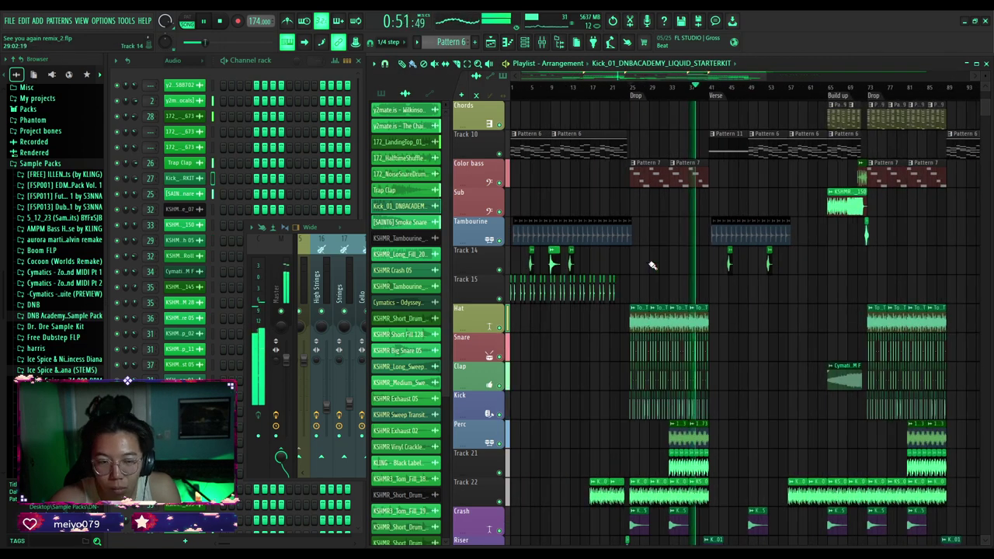
# Lower the Sub mixer track's volume to about -12.7 dB while the first drop plays.
pyautogui.click(355, 229)
pyautogui.click(454, 313)
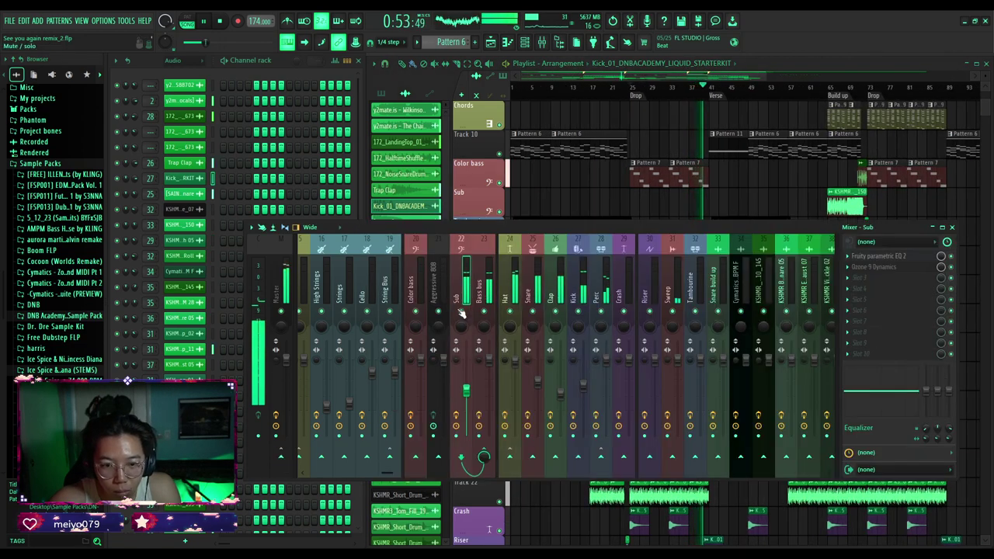
pyautogui.moveTo(466, 387)
pyautogui.mouseDown()
pyautogui.moveTo(469, 429)
pyautogui.moveTo(467, 394)
pyautogui.mouseUp()
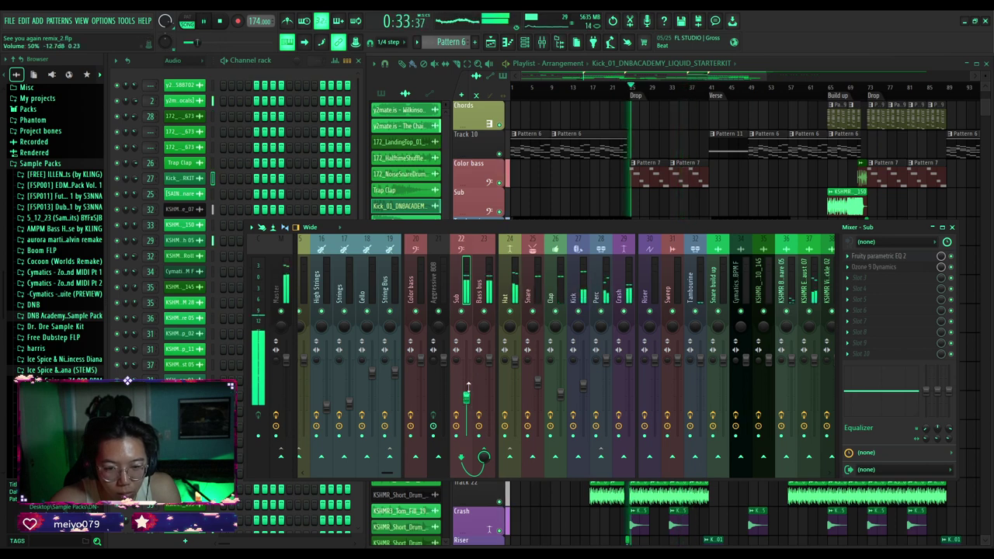
# Examine the other mixer tracks, then the melodic, bass and drum clips around the first drop in the playlist.
pyautogui.hscroll(-6, 469, 310)
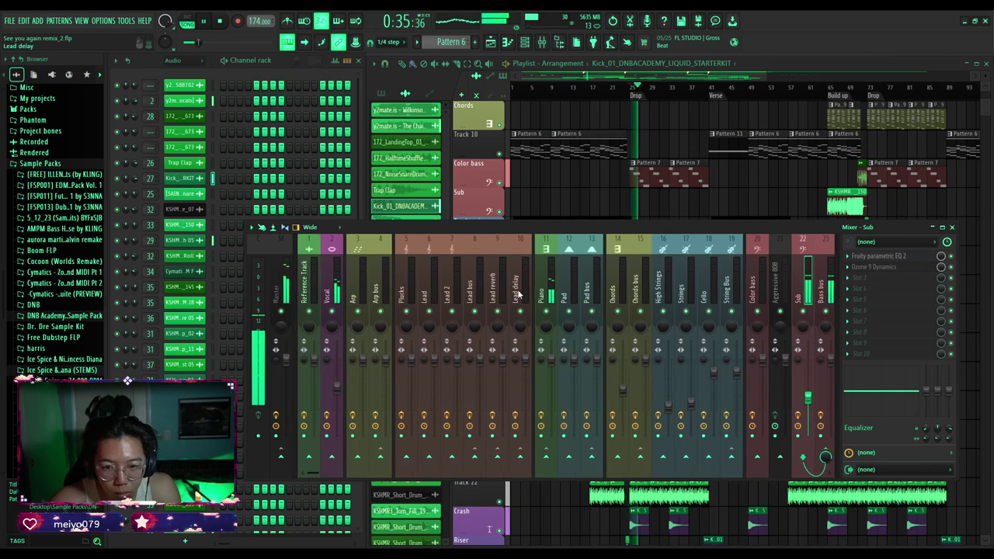
pyautogui.hscroll(3, 519, 293)
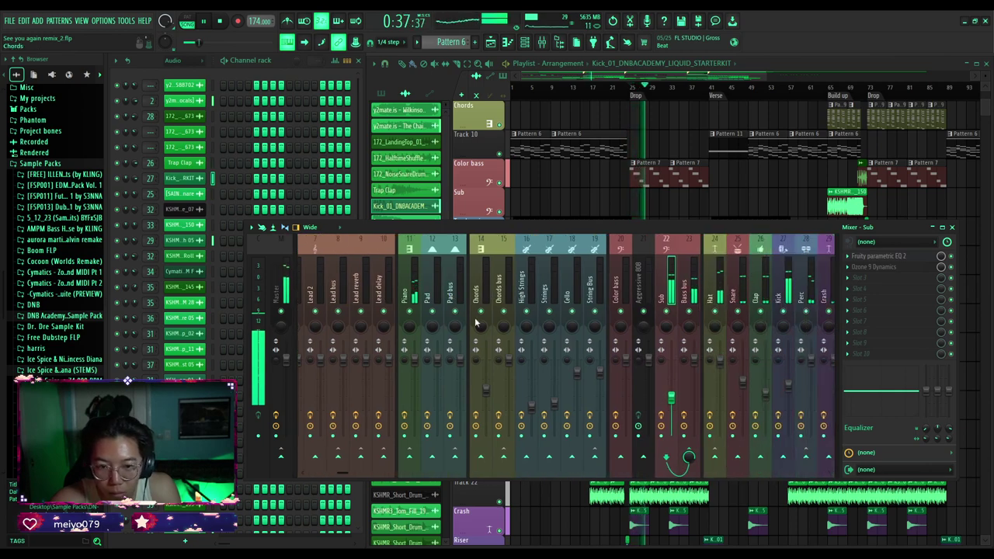
pyautogui.click(624, 205)
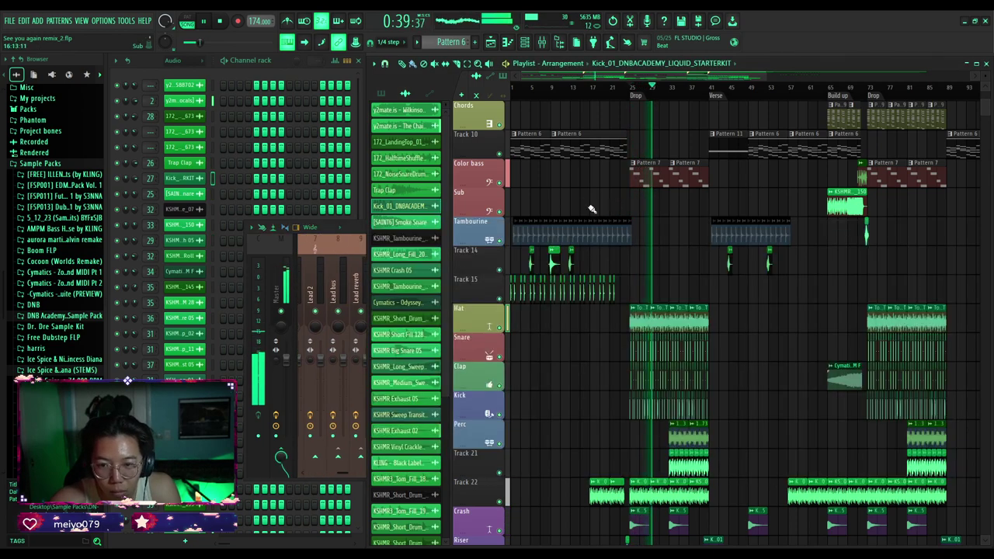
pyautogui.scroll(-1, 632, 207)
pyautogui.scroll(3, 632, 207)
pyautogui.scroll(4, 566, 257)
pyautogui.scroll(3, 575, 317)
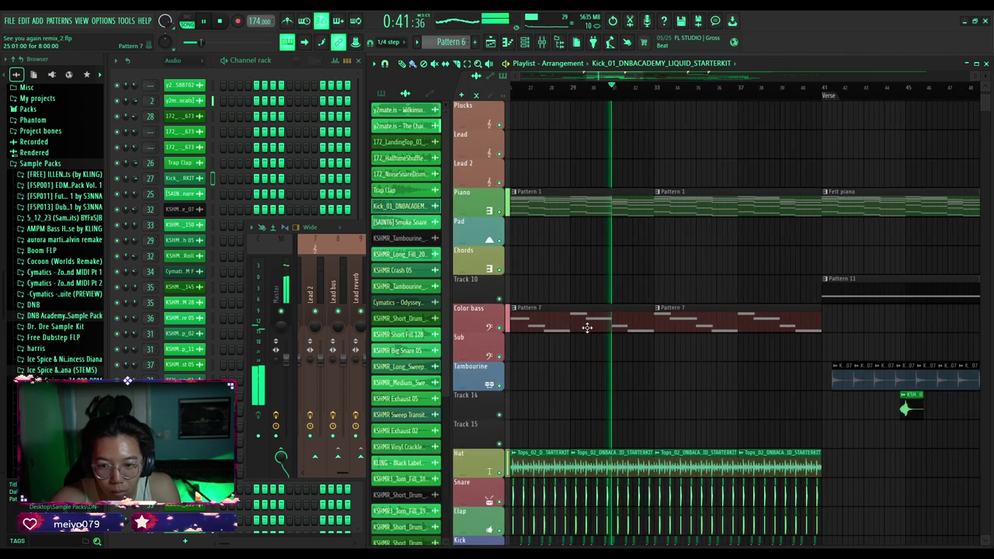
pyautogui.scroll(-6, 592, 329)
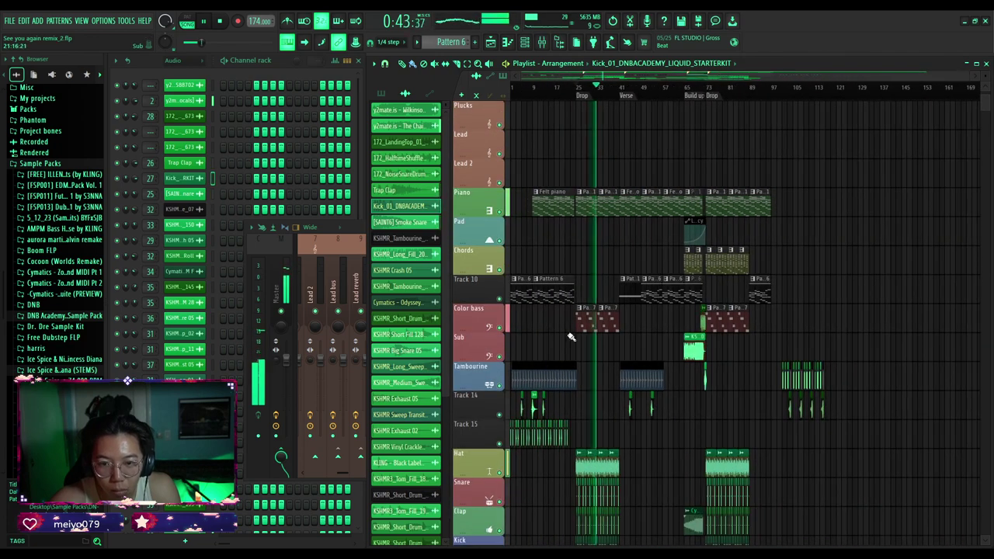
pyautogui.scroll(4, 562, 238)
pyautogui.scroll(-3, 583, 233)
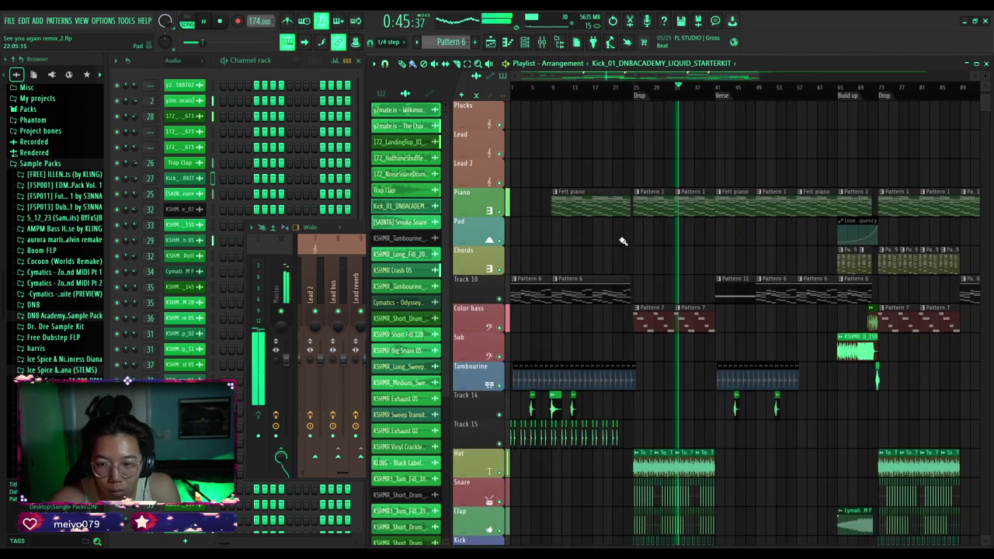
pyautogui.scroll(5, 664, 252)
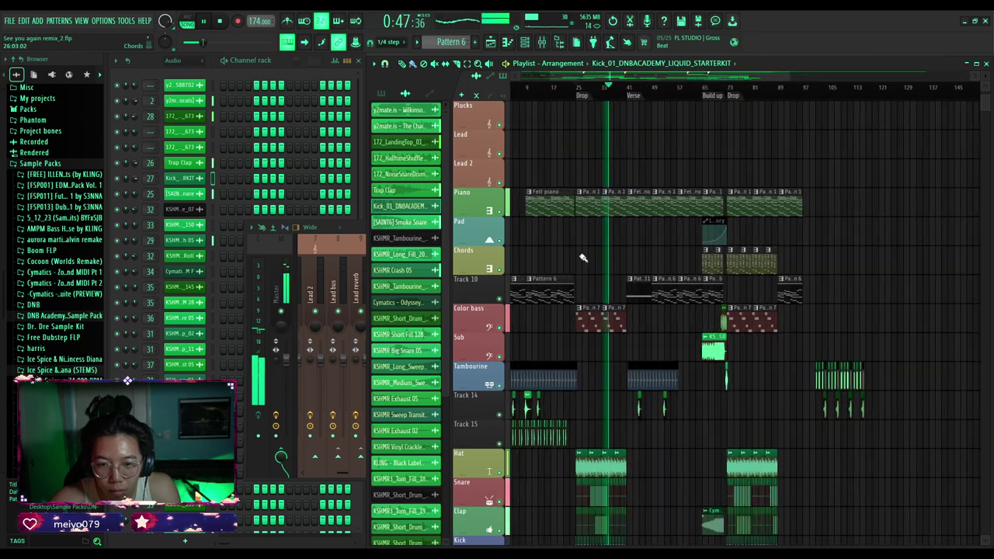
pyautogui.scroll(-3, 611, 259)
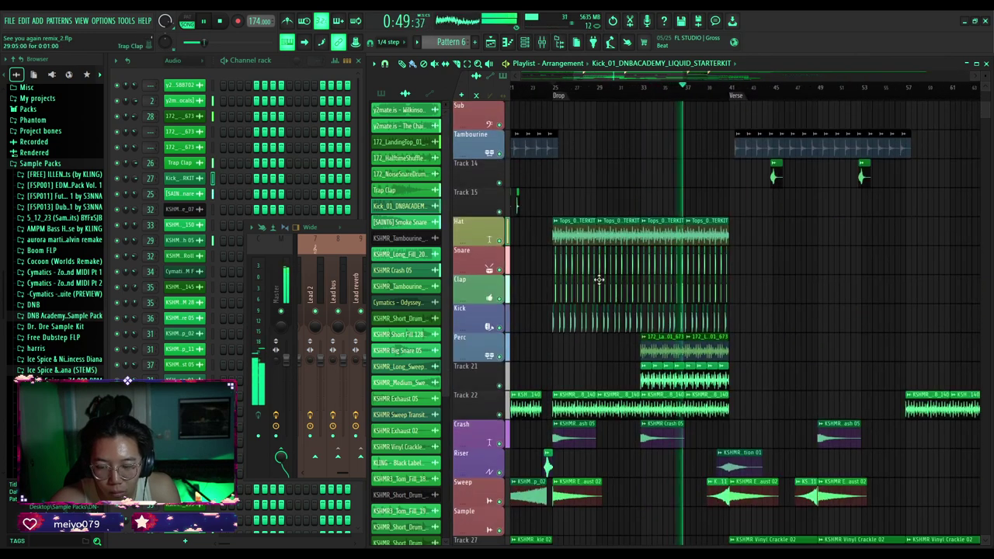
# Delete the two kick hits in bar 32 on the Kick track and replay the first drop from bar 25.
pyautogui.scroll(4, 630, 314)
pyautogui.click(588, 89)
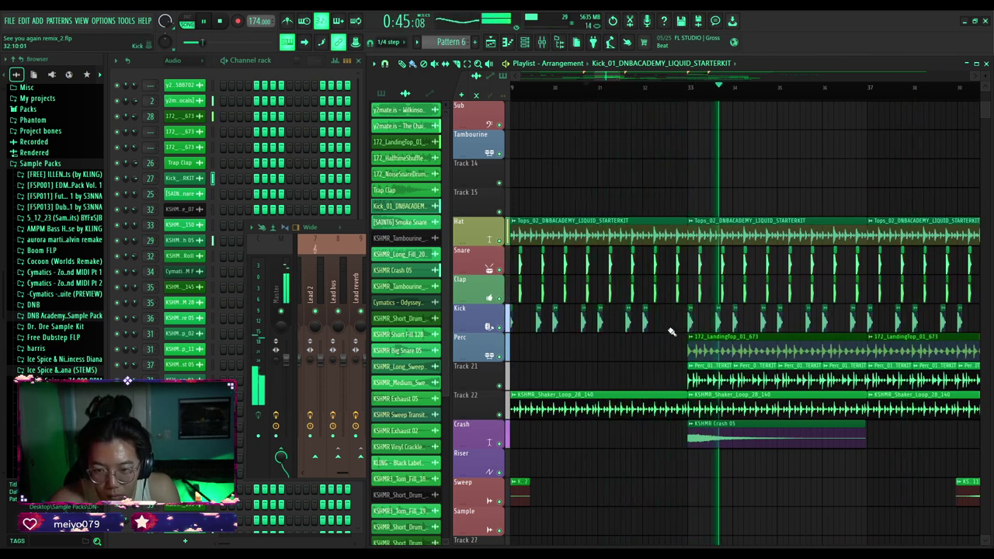
pyautogui.click(590, 88)
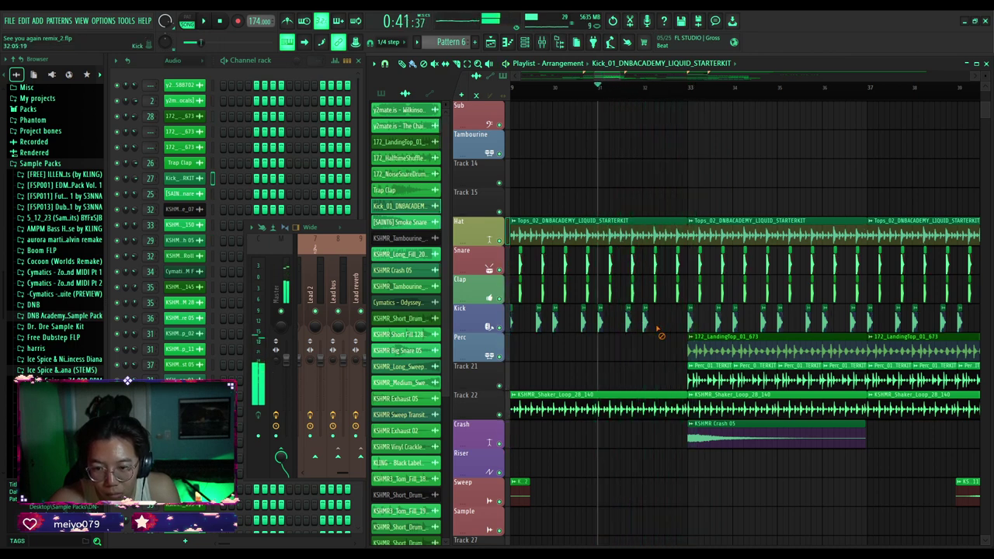
pyautogui.press('space')
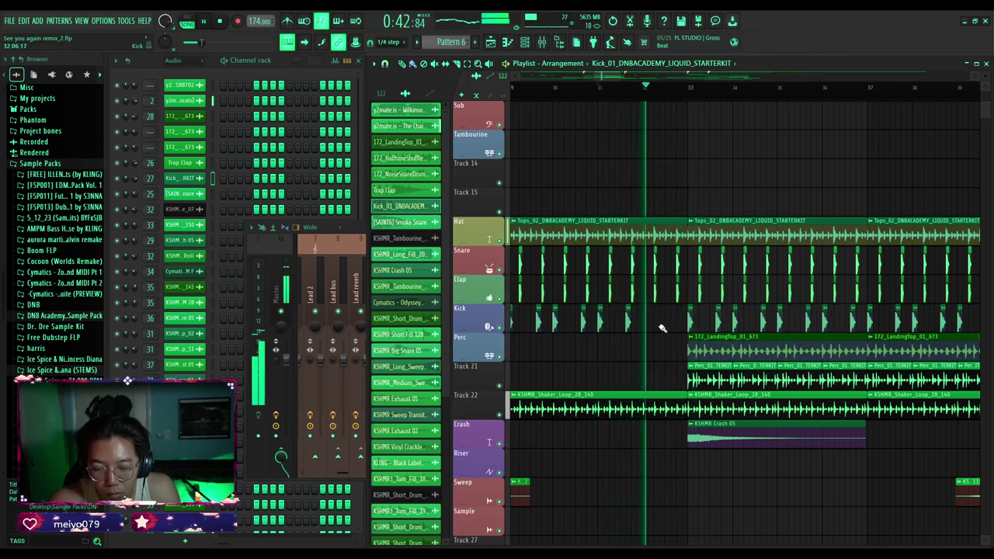
pyautogui.scroll(-3, 661, 327)
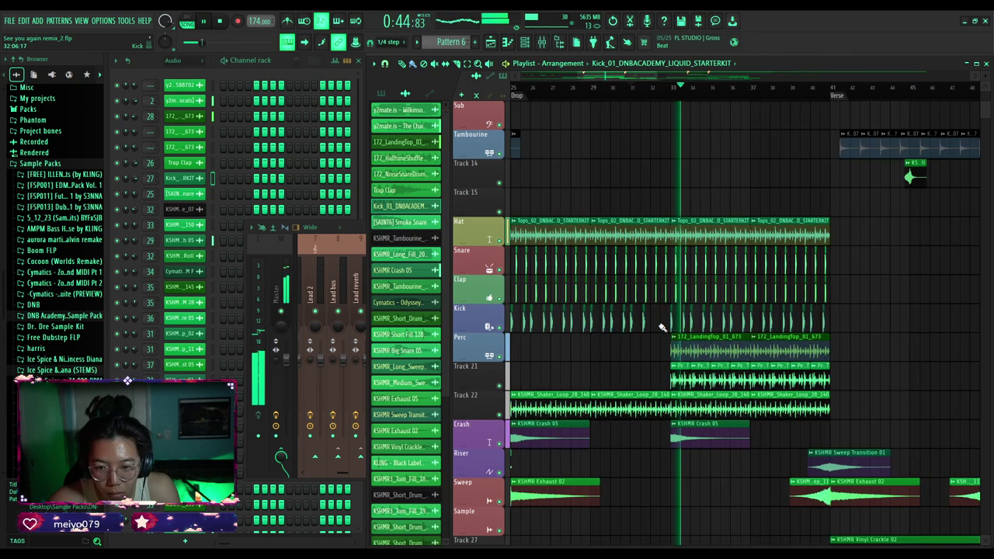
pyautogui.click(563, 90)
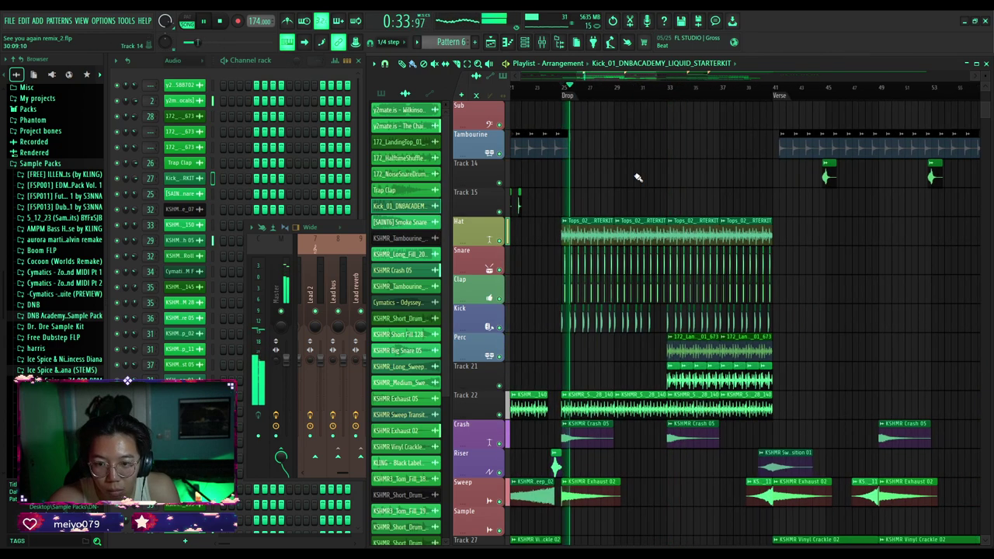
pyautogui.scroll(3, 663, 202)
pyautogui.scroll(5, 660, 208)
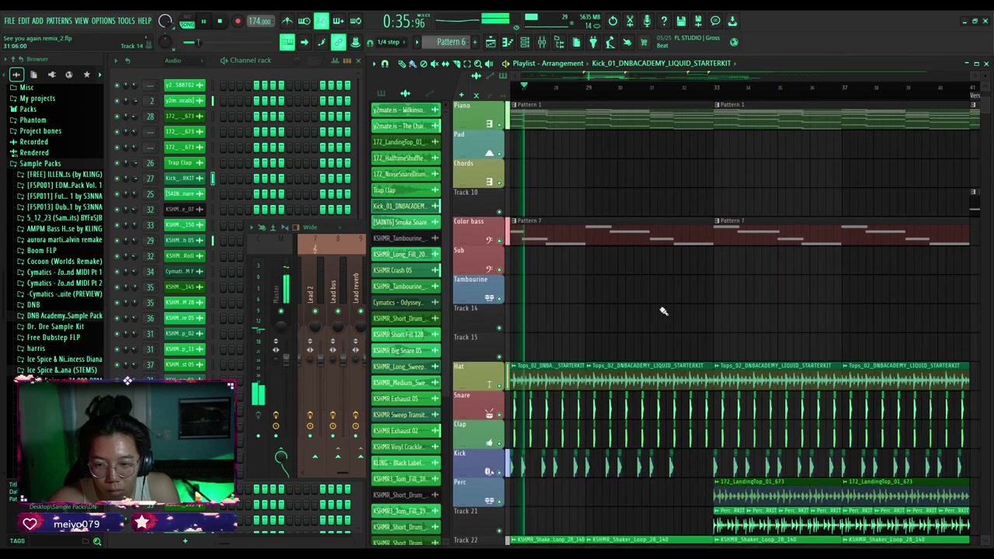
# Solo the Reference Track and listen to several points of its section between bars 41 and 49.
pyautogui.scroll(-3, 613, 190)
pyautogui.scroll(5, 556, 177)
pyautogui.rightClick(499, 125)
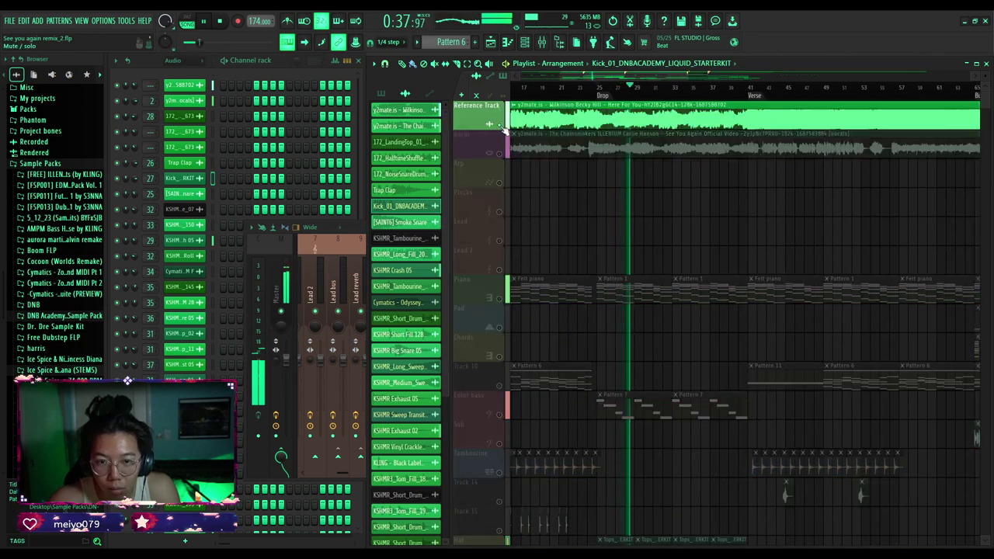
pyautogui.click(750, 89)
pyautogui.scroll(-3, 841, 117)
pyautogui.scroll(3, 839, 117)
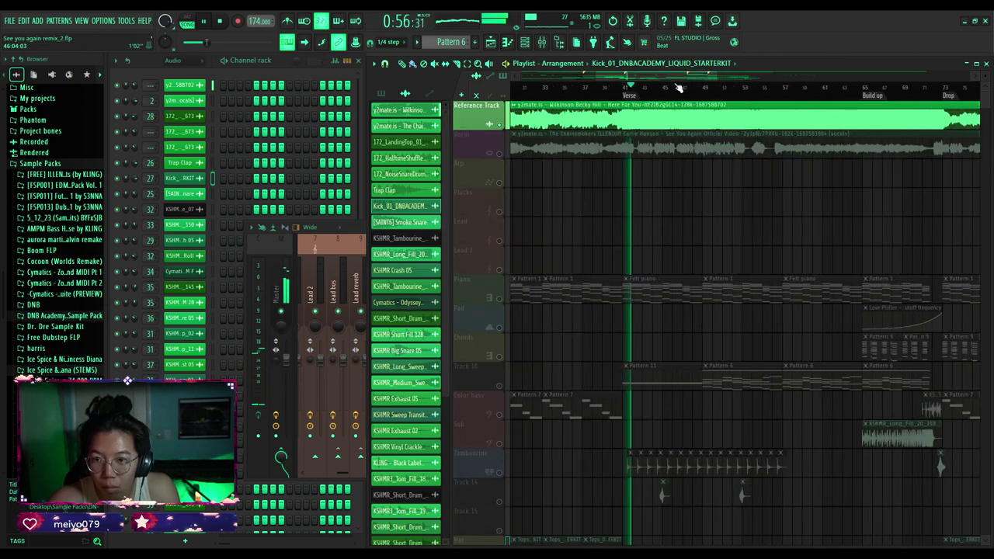
pyautogui.click(671, 88)
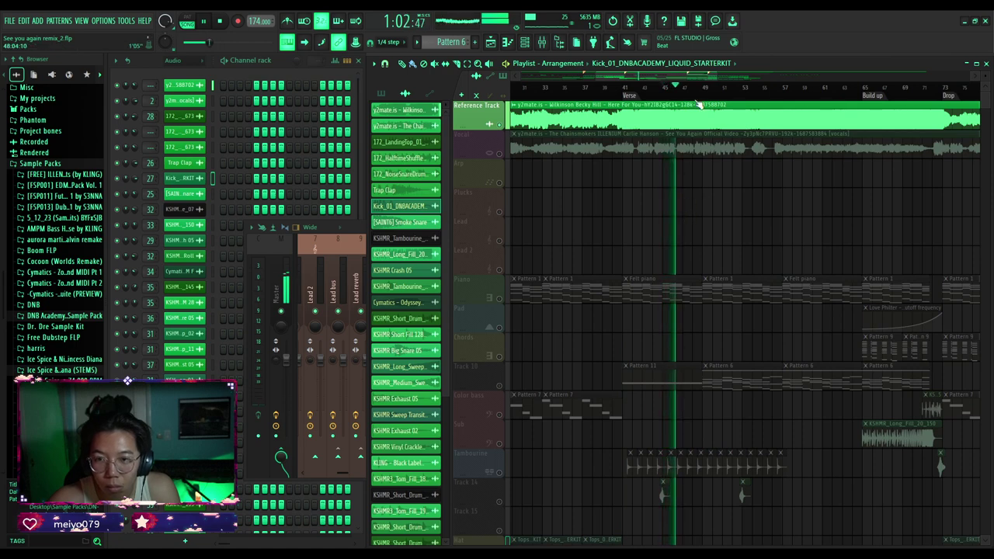
pyautogui.click(705, 89)
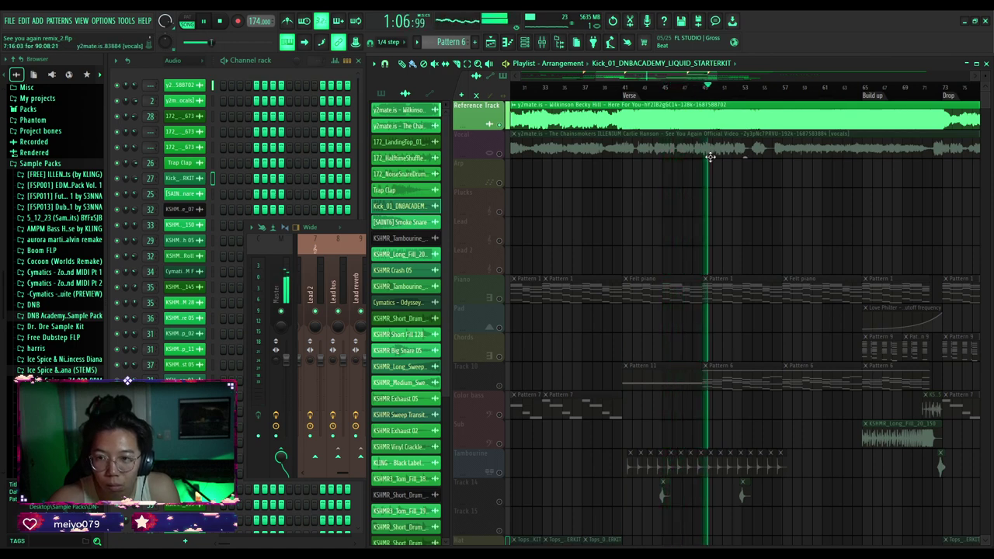
pyautogui.click(694, 87)
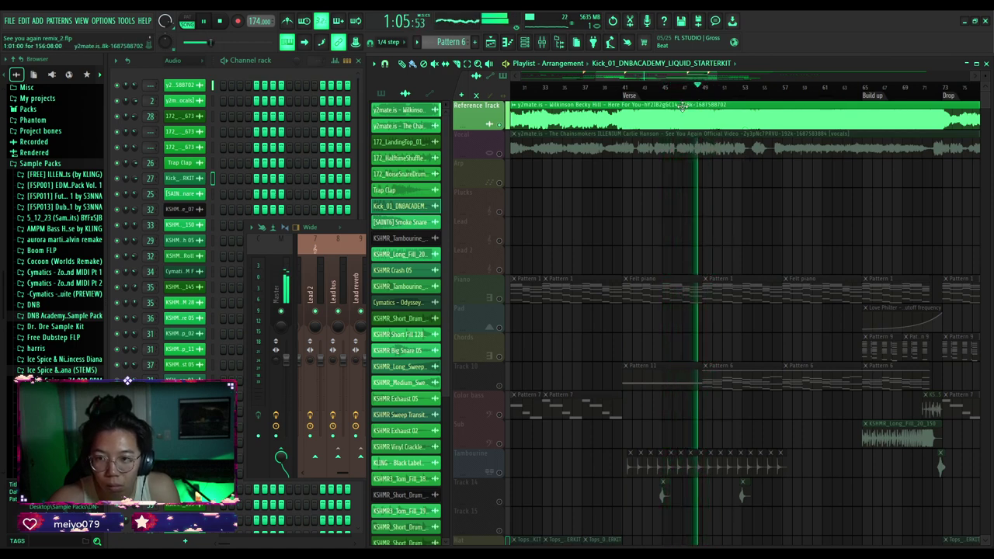
pyautogui.click(652, 87)
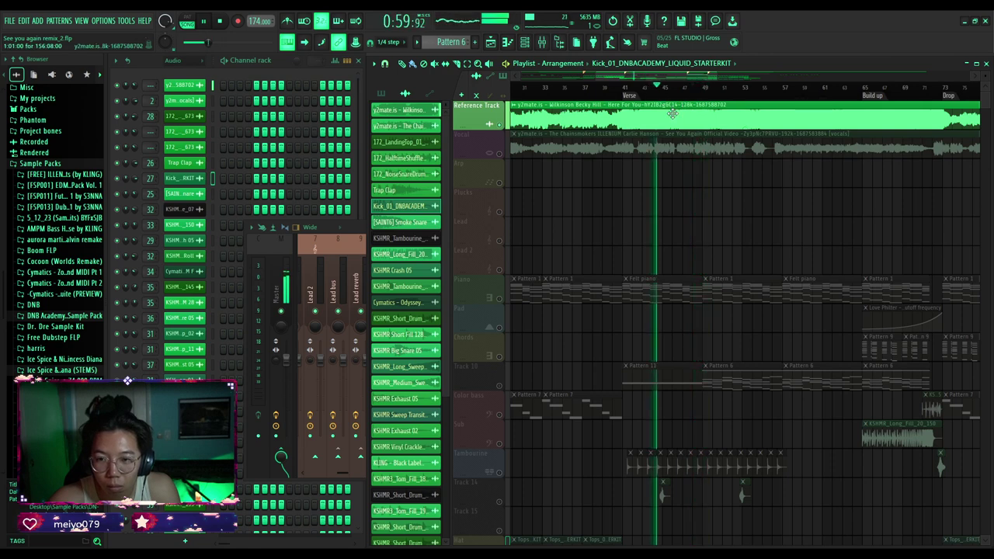
# Bring back all playlist tracks and replay the first drop from bar 25 for comparison with the reference.
pyautogui.scroll(-4, 642, 246)
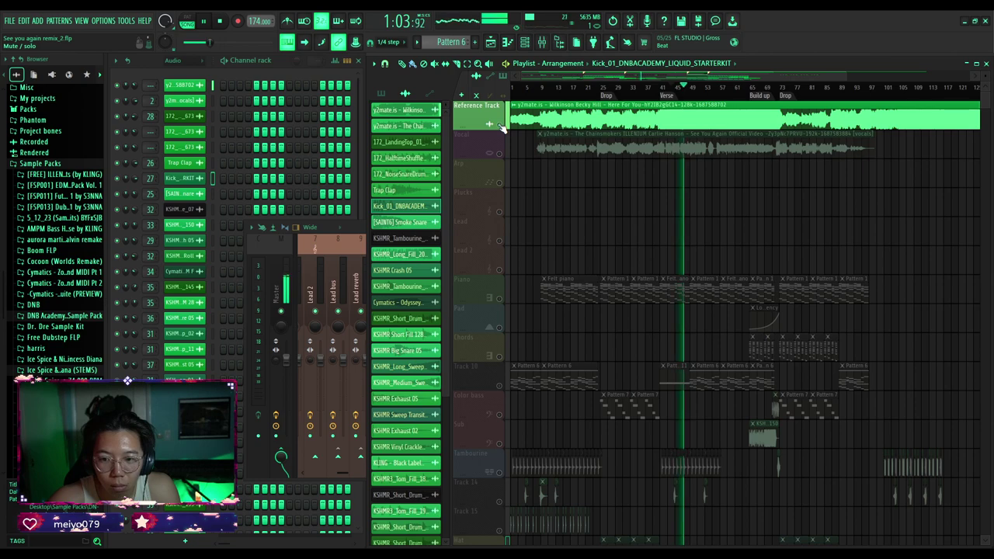
pyautogui.scroll(-5, 536, 179)
pyautogui.scroll(4, 583, 280)
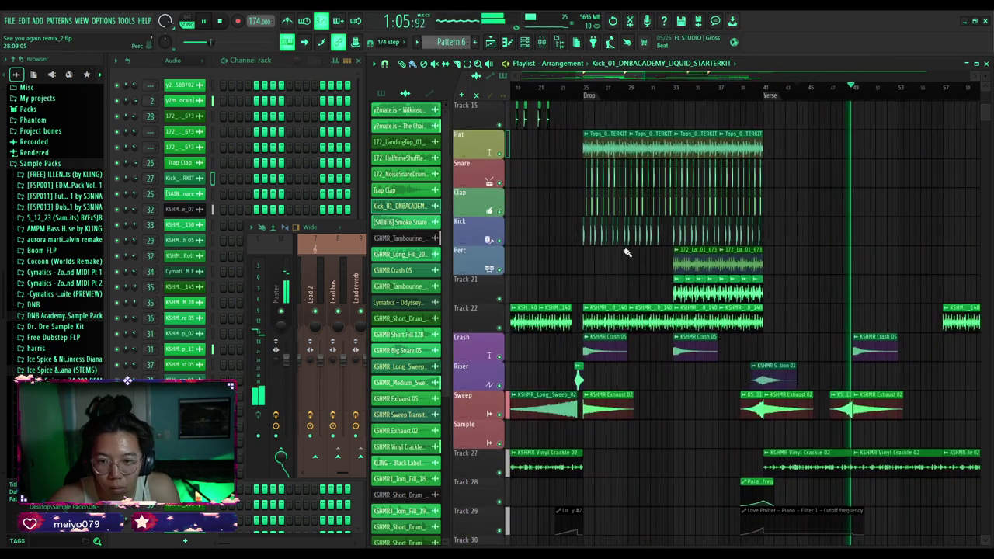
pyautogui.scroll(2, 627, 252)
pyautogui.click(558, 87)
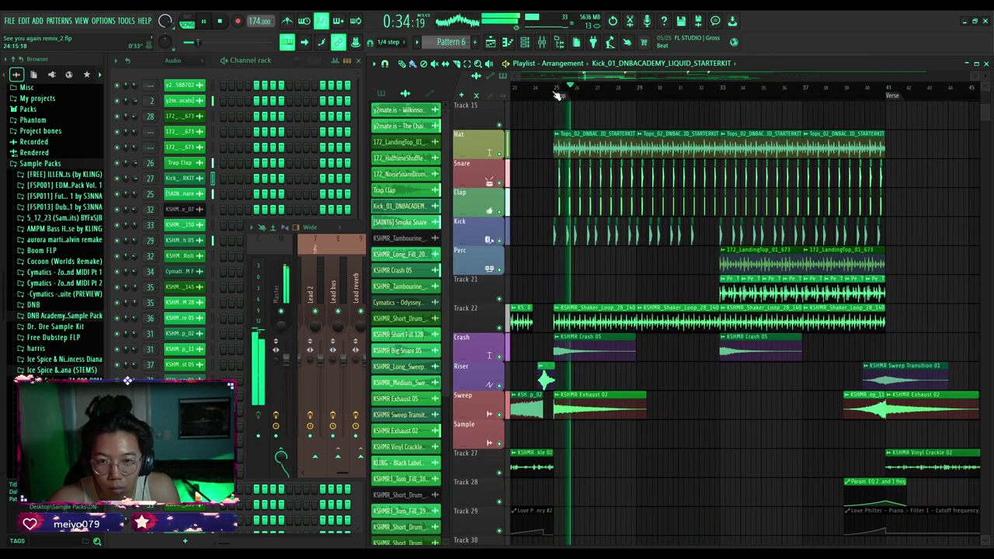
pyautogui.click(556, 87)
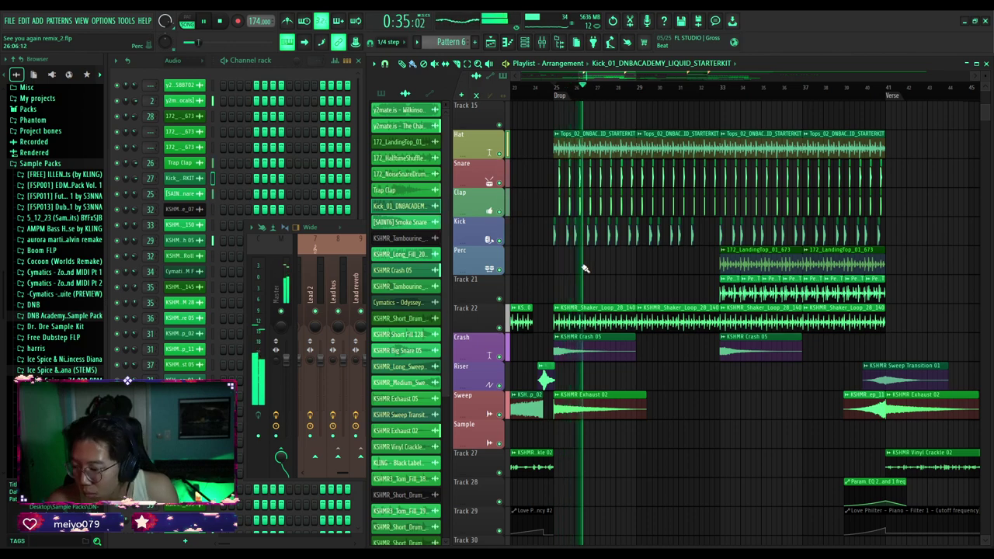
# Restore the two kick hits in bar 32 on the Kick track, at the bar's start and in its second half.
pyautogui.scroll(-1, 586, 269)
pyautogui.scroll(2, 652, 241)
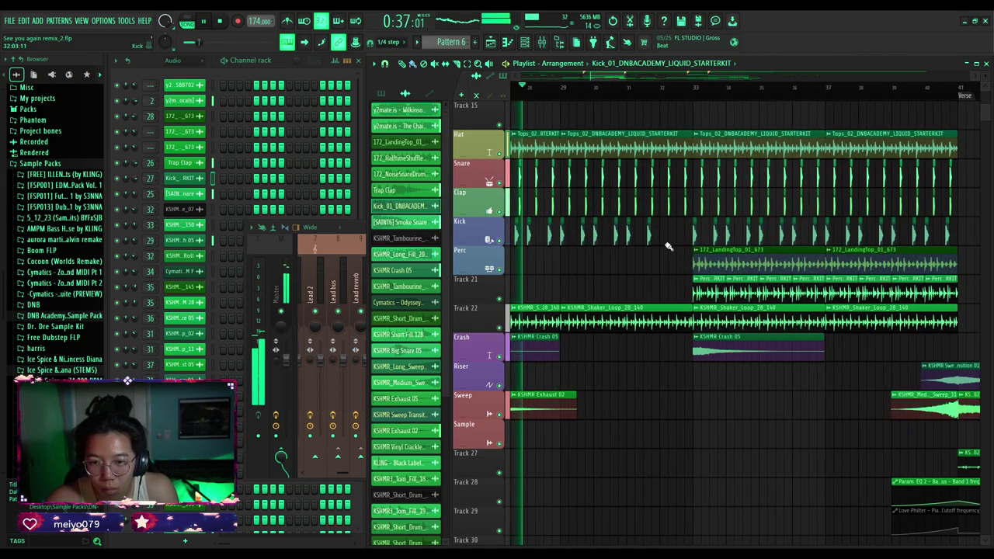
pyautogui.scroll(2, 651, 236)
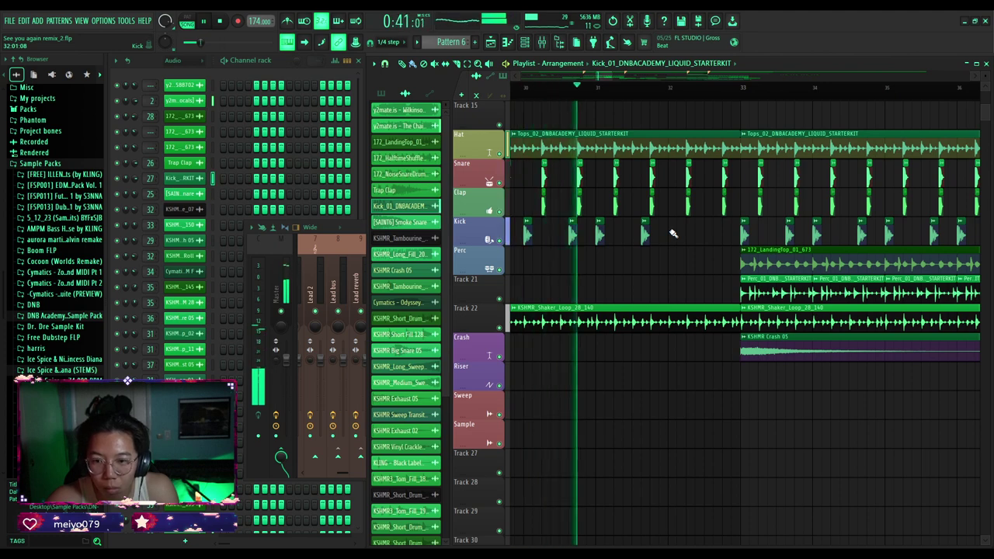
pyautogui.click(672, 232)
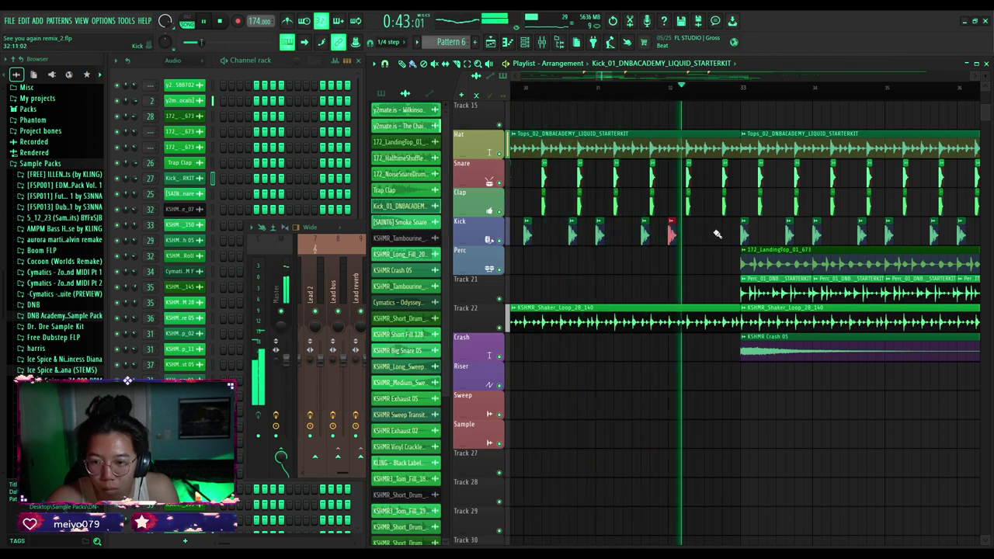
pyautogui.click(716, 232)
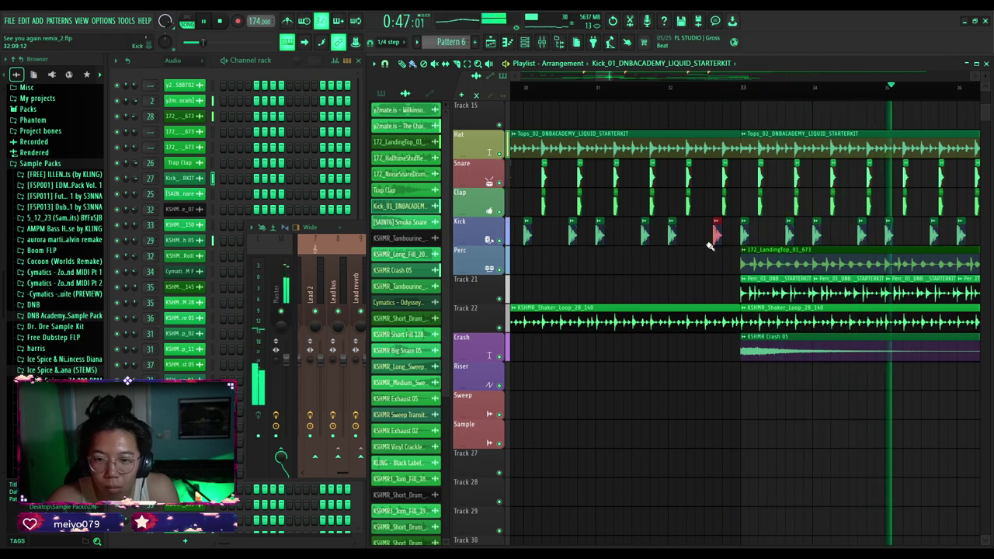
# Review the rest of the first drop and examine the transition clips leading into the verse at bar 41.
pyautogui.keyDown('ctrl'); pyautogui.scroll(-2, 696, 253); pyautogui.keyUp('ctrl')
pyautogui.keyDown('ctrl'); pyautogui.scroll(2, 696, 253); pyautogui.keyUp('ctrl')
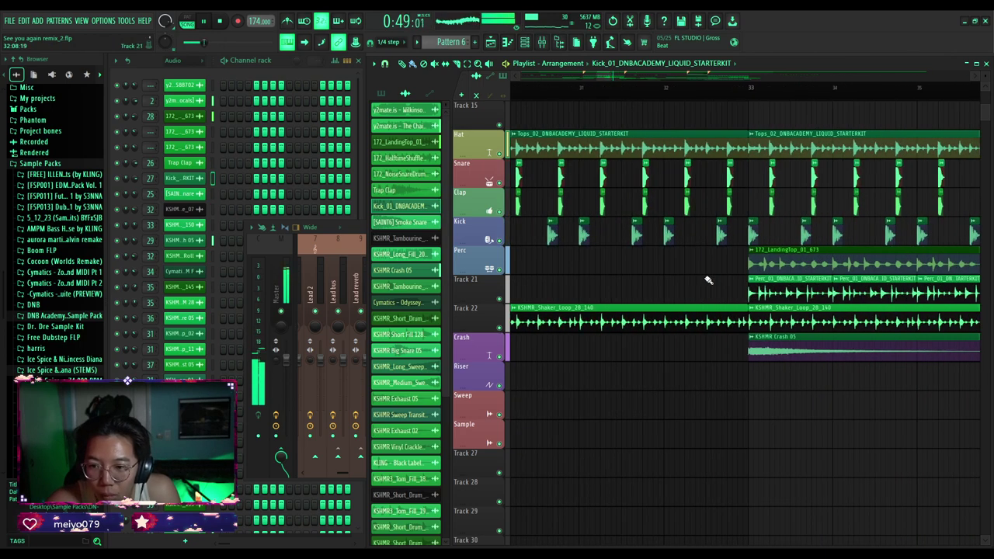
pyautogui.keyDown('ctrl'); pyautogui.scroll(-1, 708, 280); pyautogui.keyUp('ctrl')
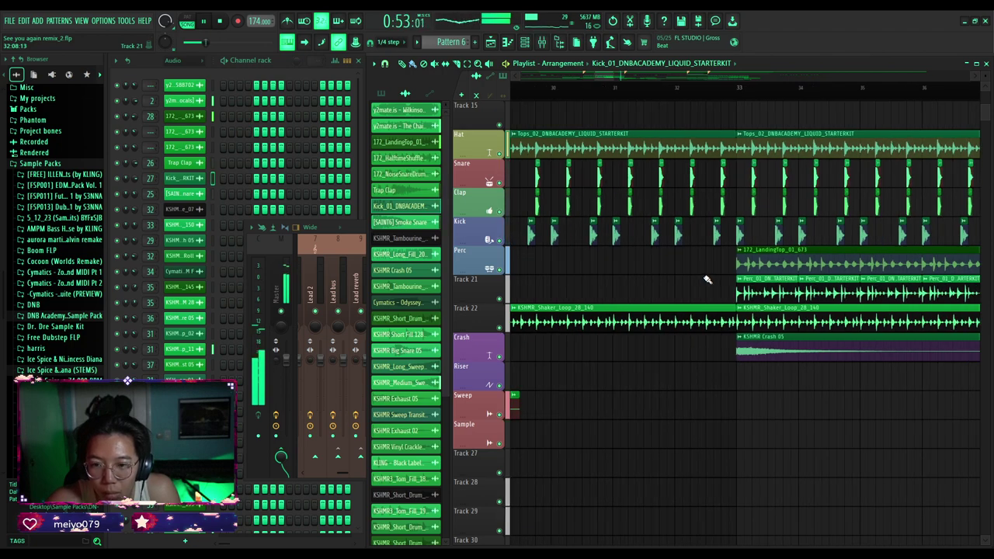
pyautogui.keyDown('ctrl'); pyautogui.scroll(-3, 746, 268); pyautogui.keyUp('ctrl')
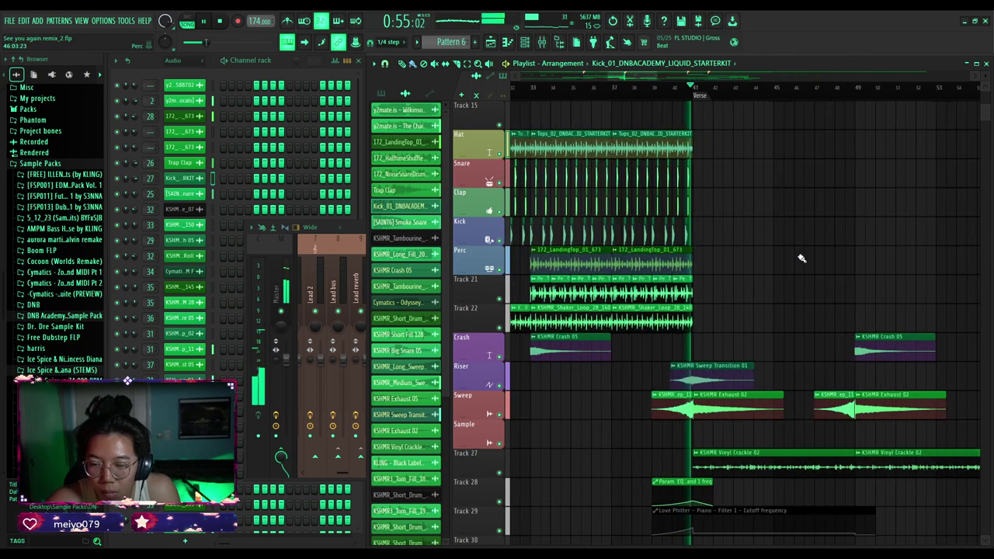
pyautogui.scroll(3, 745, 256)
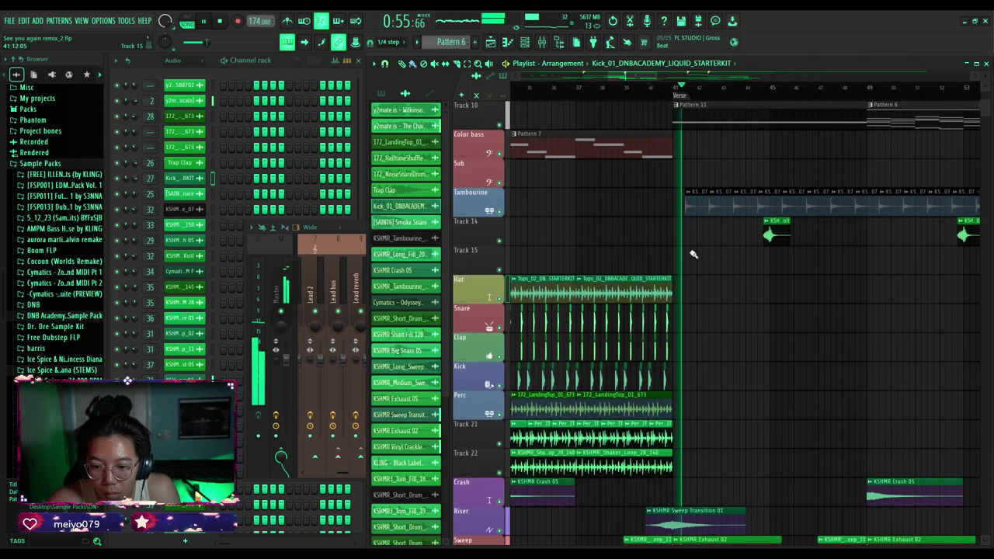
pyautogui.scroll(-5, 690, 254)
pyautogui.keyDown('ctrl'); pyautogui.scroll(5, 688, 257); pyautogui.keyUp('ctrl')
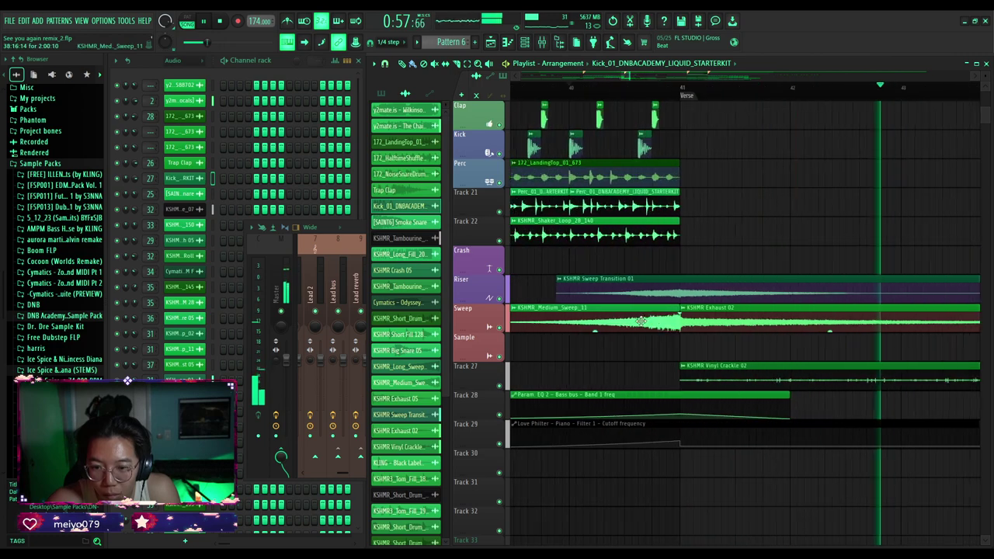
# Review the transitions around bars 41 and 49, delete the KSHMR Exhaust 02 clip at bar 49 and replay that transition.
pyautogui.keyDown('ctrl'); pyautogui.scroll(3, 675, 331); pyautogui.keyUp('ctrl')
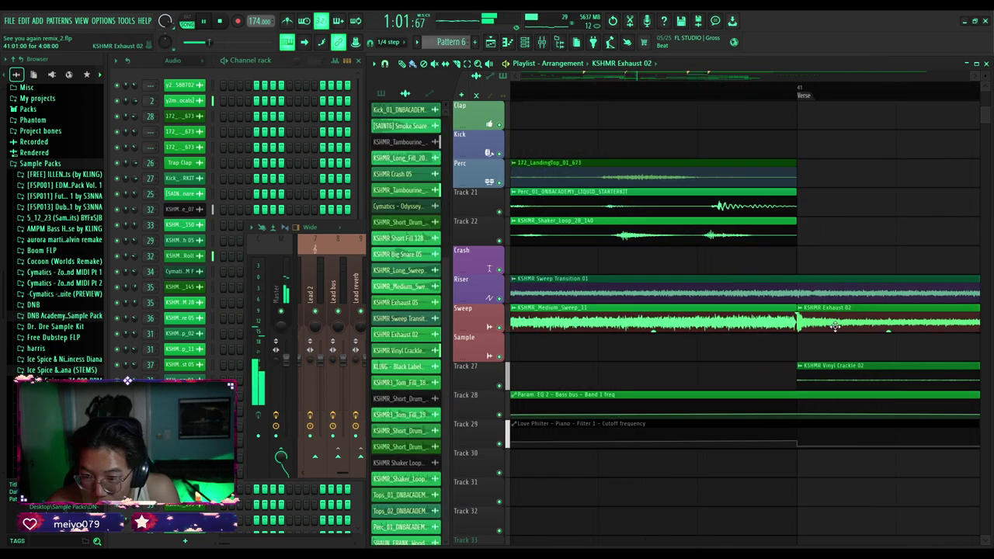
pyautogui.keyDown('ctrl'); pyautogui.scroll(-8, 676, 340); pyautogui.keyUp('ctrl')
pyautogui.keyDown('ctrl'); pyautogui.scroll(-3, 668, 344); pyautogui.keyUp('ctrl')
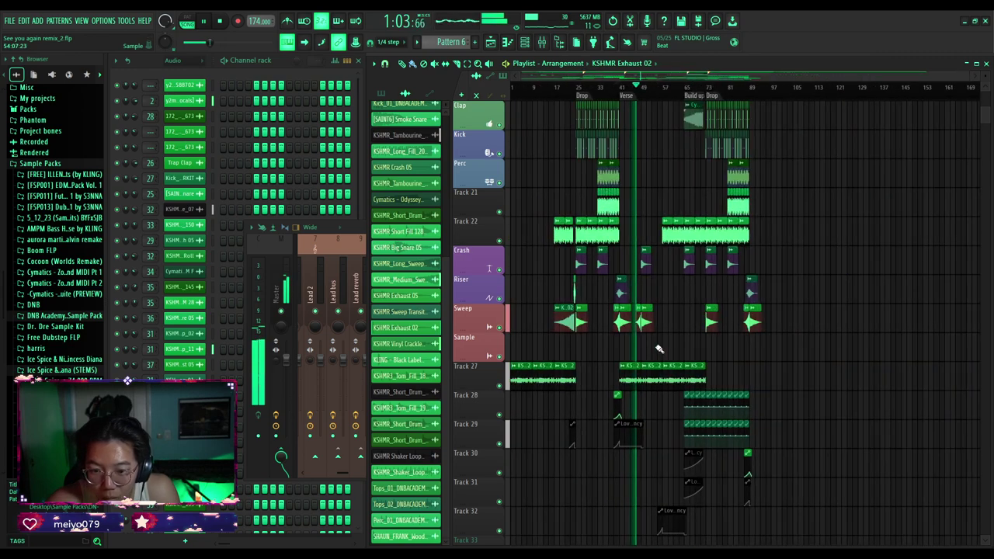
pyautogui.keyDown('ctrl'); pyautogui.scroll(3, 598, 347); pyautogui.keyUp('ctrl')
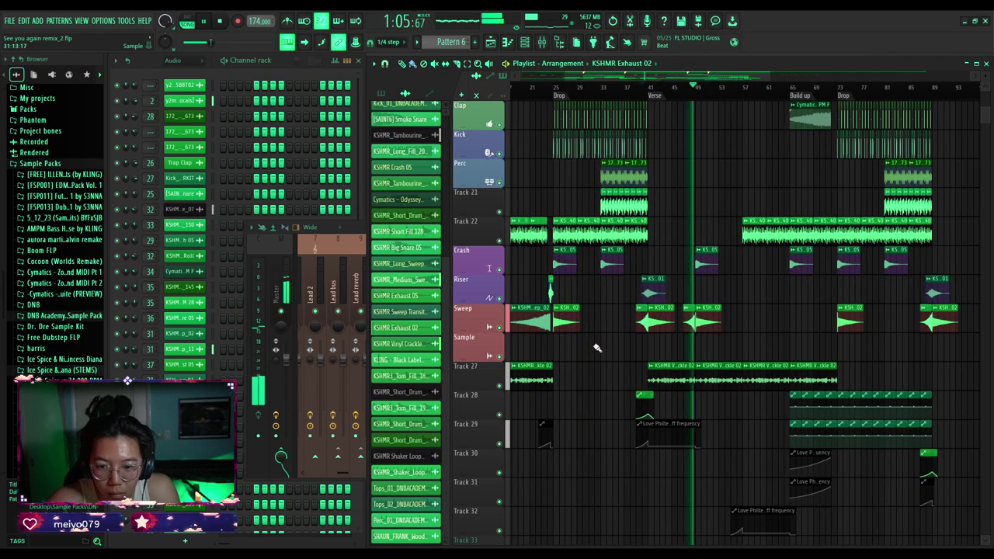
pyautogui.scroll(3, 668, 342)
pyautogui.keyDown('ctrl'); pyautogui.scroll(4, 681, 251); pyautogui.keyUp('ctrl')
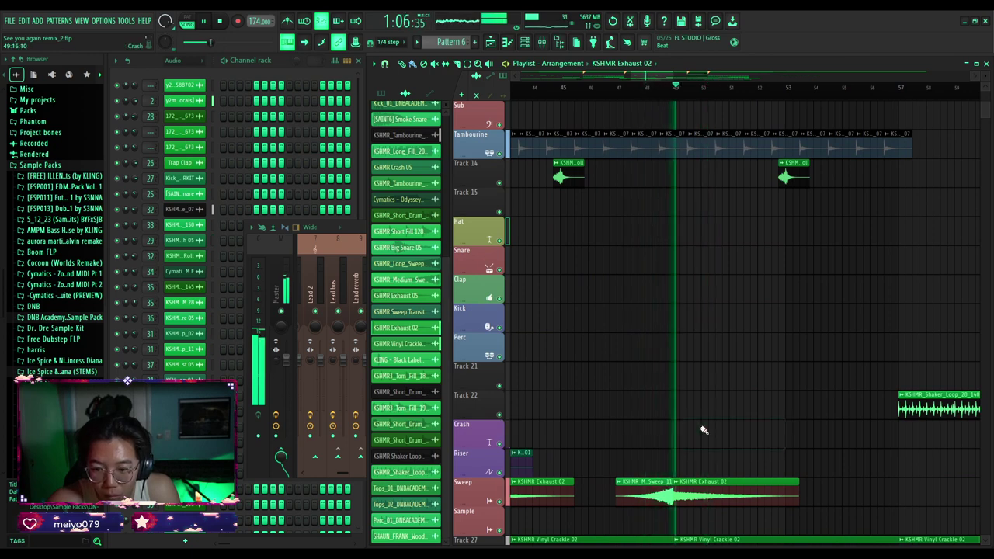
pyautogui.press('space')
pyautogui.scroll(-3, 677, 428)
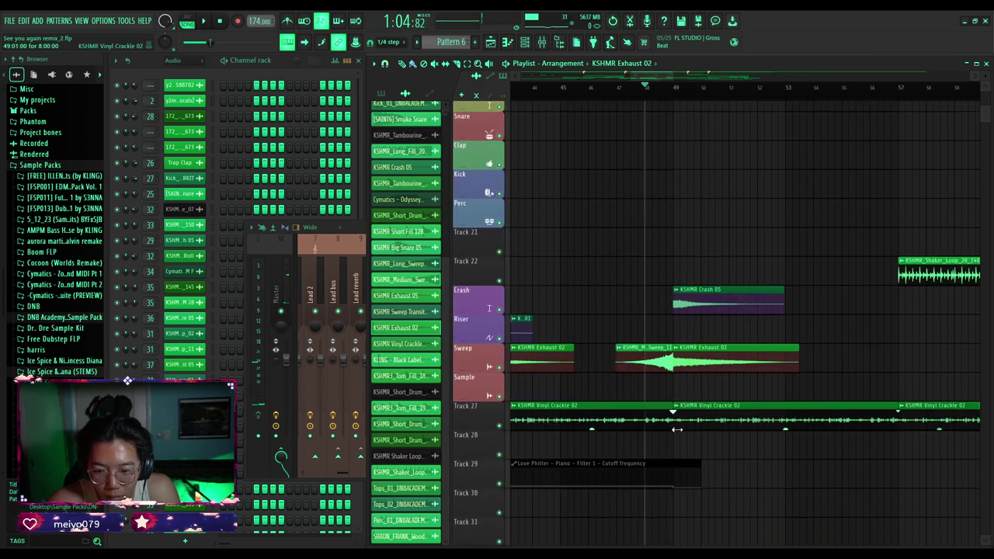
pyautogui.rightClick(698, 346)
pyautogui.press('space')
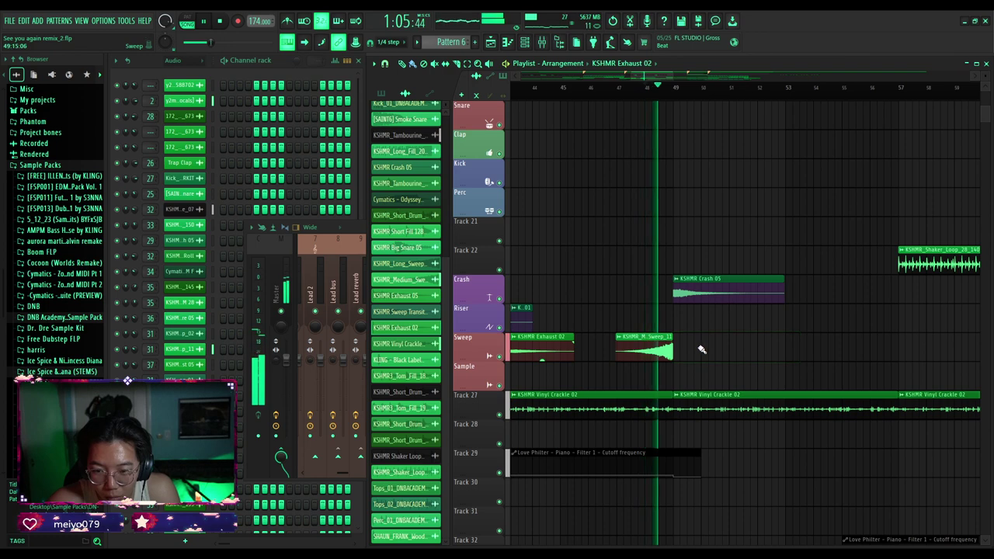
pyautogui.press('space')
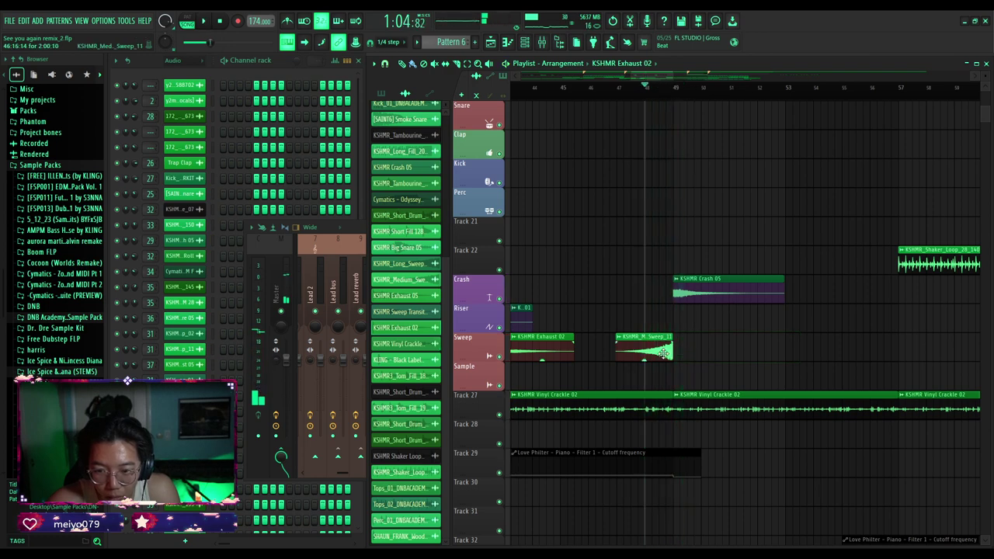
# Check the channel settings of the KSHMR_Medium_Sweep_11 clip leading into bar 49.
pyautogui.click(677, 352)
pyautogui.doubleClick(648, 351)
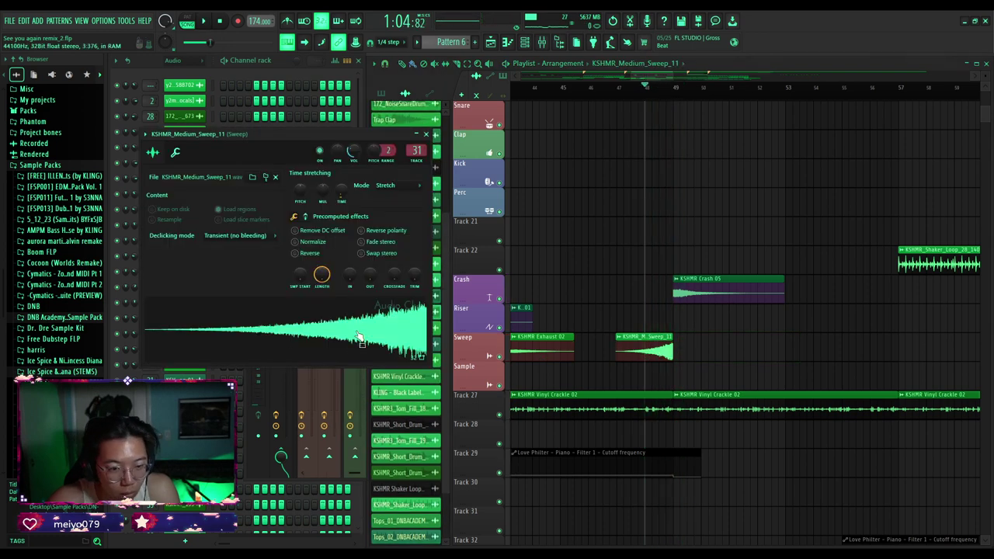
pyautogui.click(425, 137)
# Browse the DNB Academy sample pack's bass, drum and musical folders for a transition sound and audition its riser sample.
pyautogui.click(81, 317)
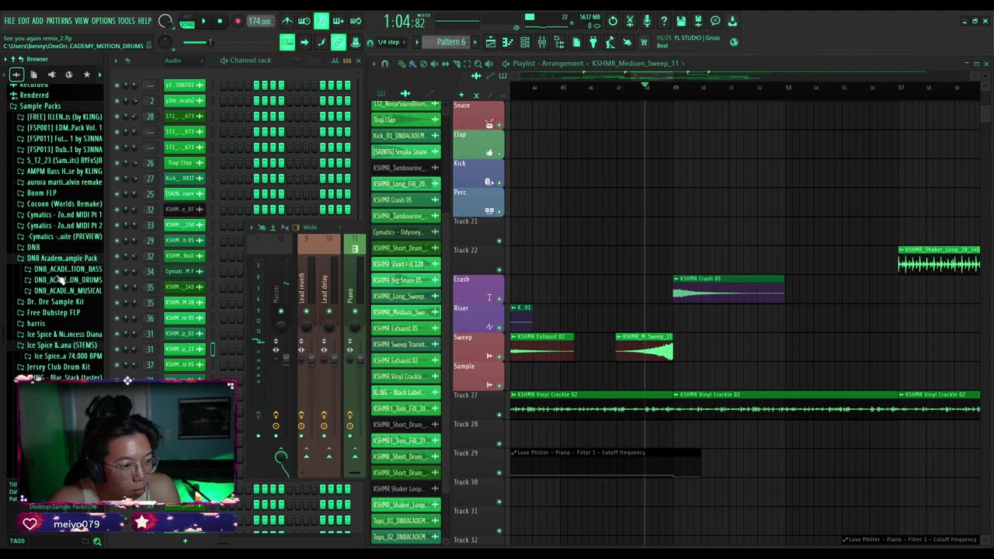
pyautogui.click(57, 281)
pyautogui.click(64, 277)
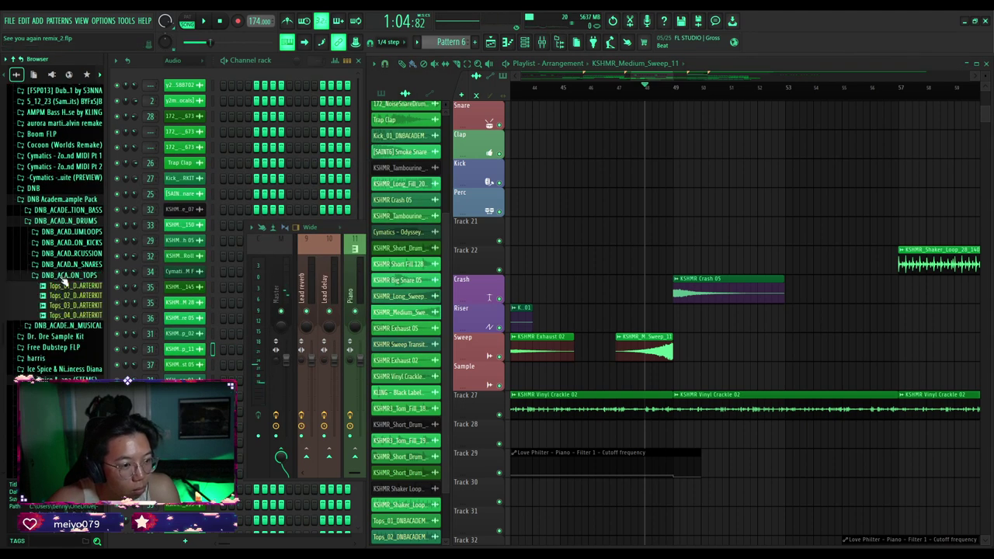
pyautogui.click(69, 275)
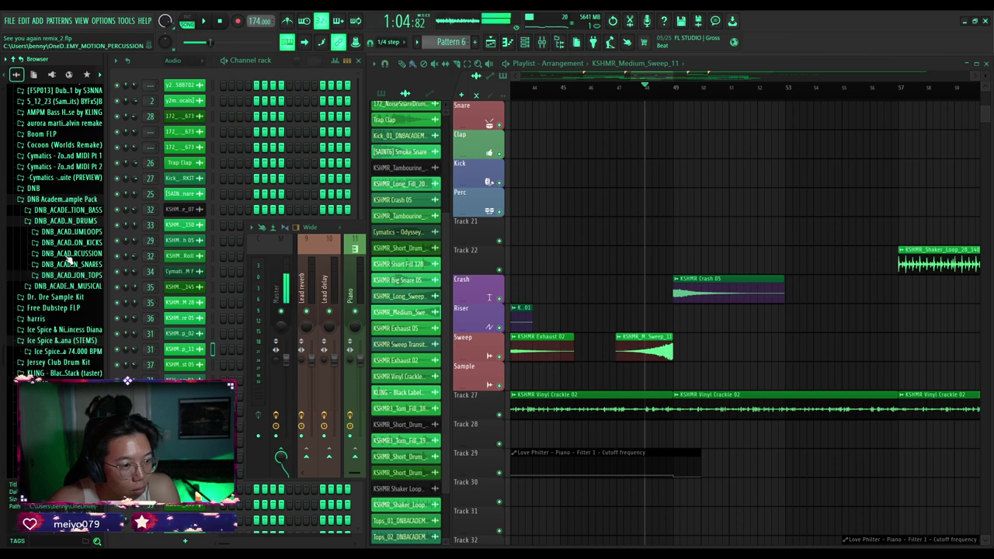
pyautogui.click(66, 233)
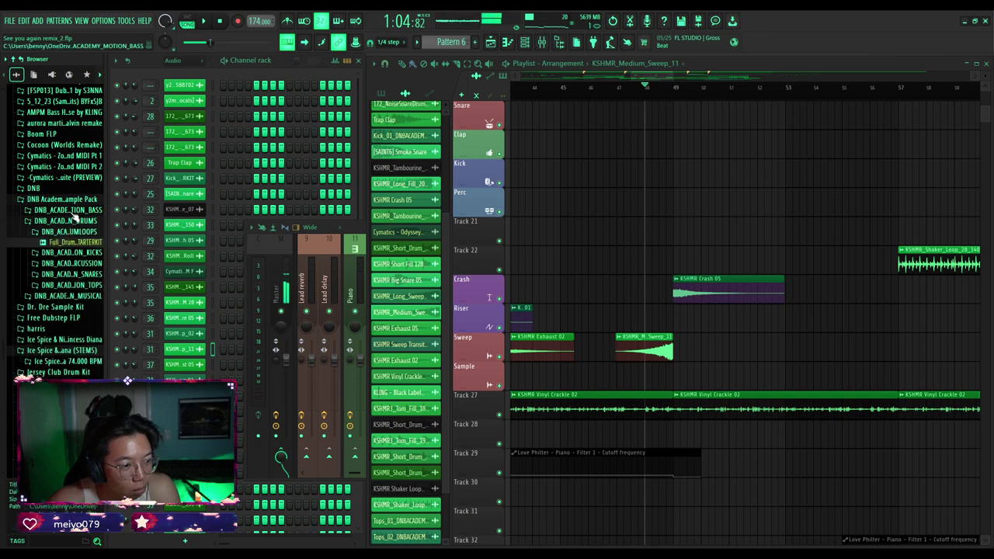
pyautogui.click(73, 212)
pyautogui.click(74, 212)
pyautogui.click(81, 232)
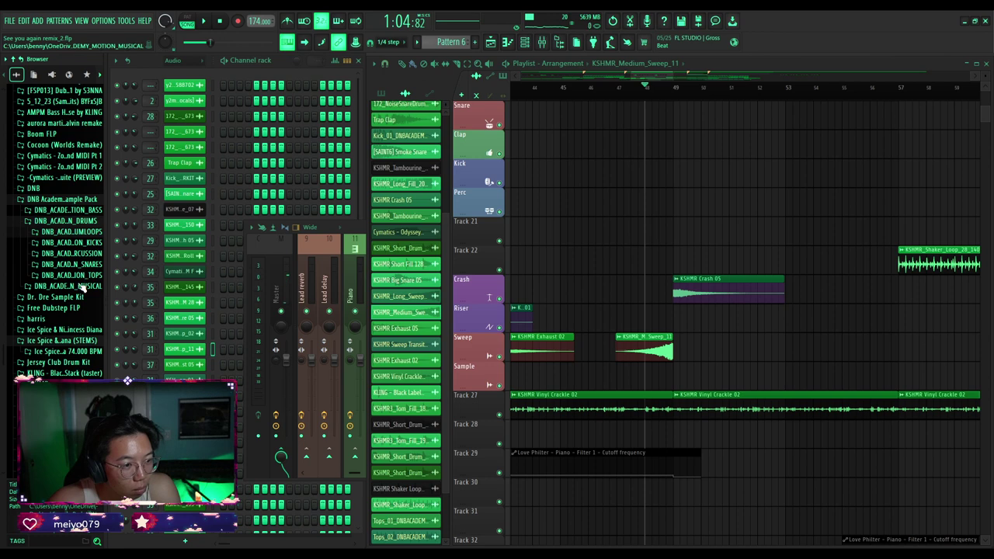
pyautogui.click(82, 287)
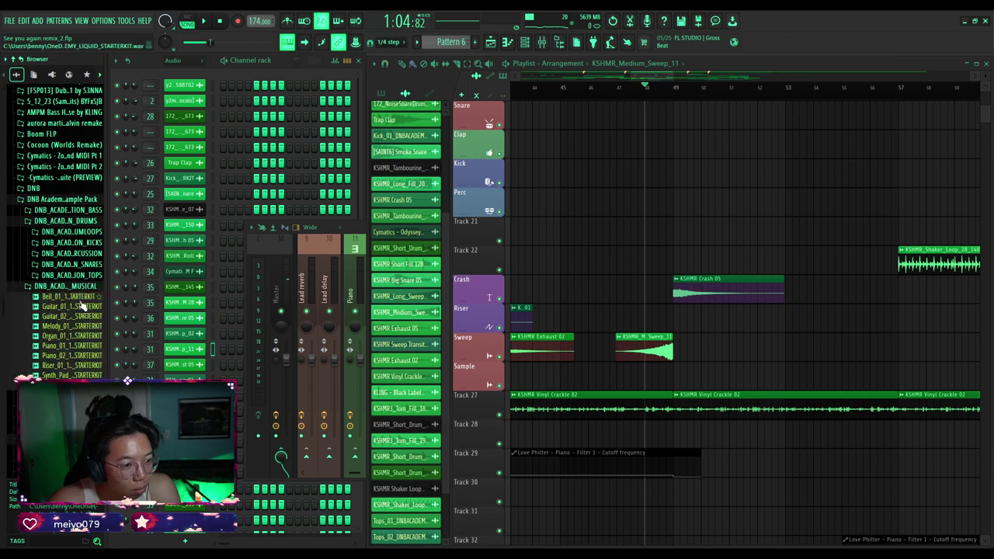
pyautogui.click(63, 367)
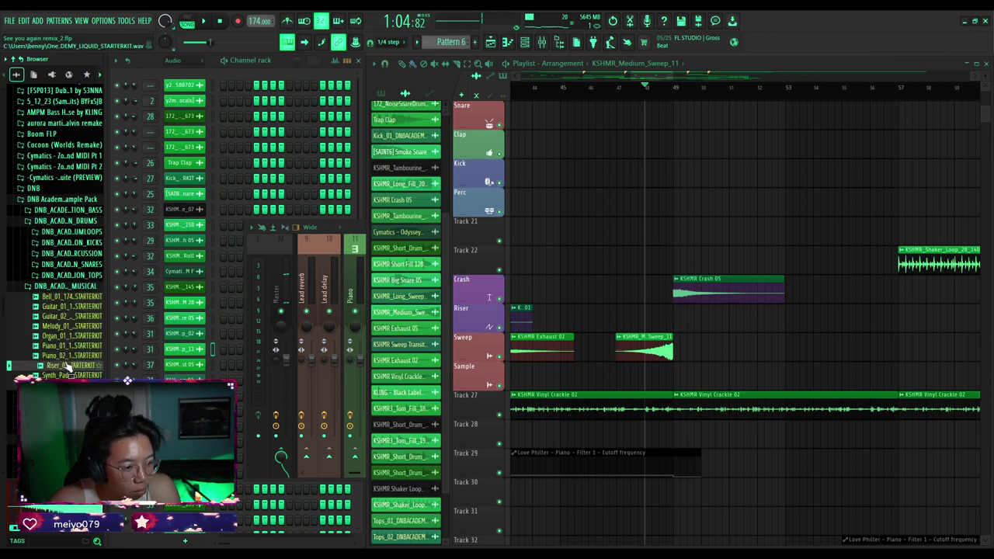
pyautogui.click(65, 286)
pyautogui.scroll(4, 55, 291)
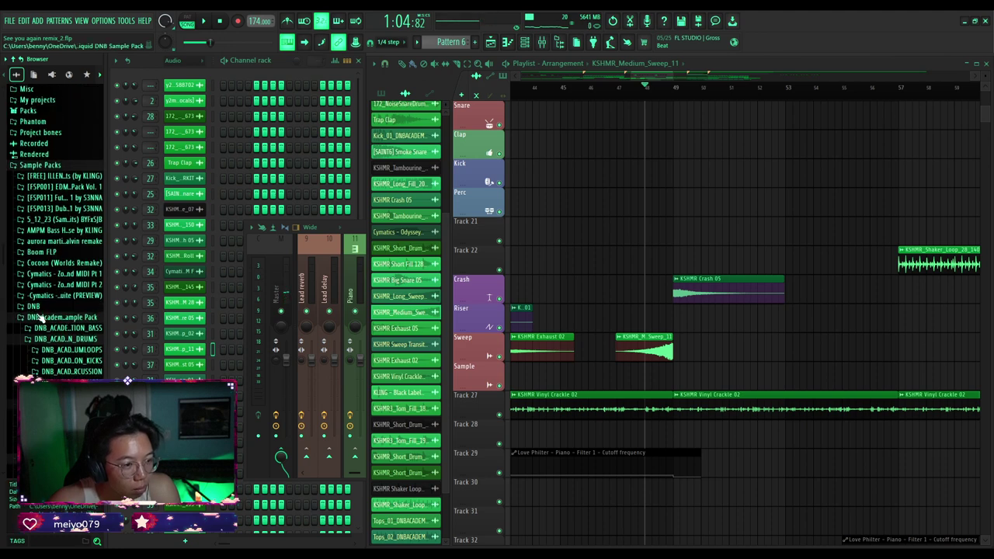
pyautogui.click(41, 318)
# Find the Sweep Ups folder within the FX Elements of the KSHMR Volume 2 sample pack.
pyautogui.scroll(-4, 47, 319)
pyautogui.click(53, 308)
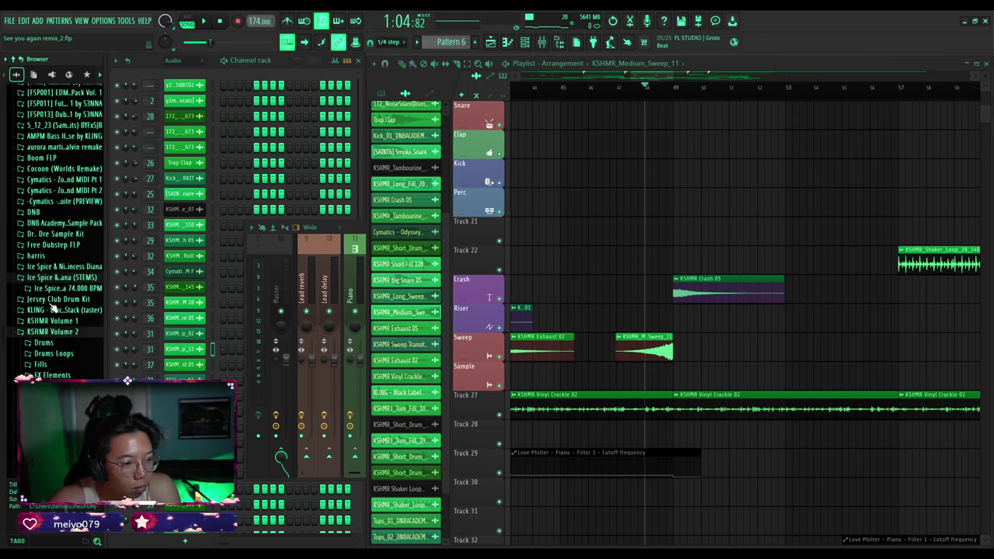
pyautogui.scroll(-3, 49, 280)
pyautogui.click(51, 257)
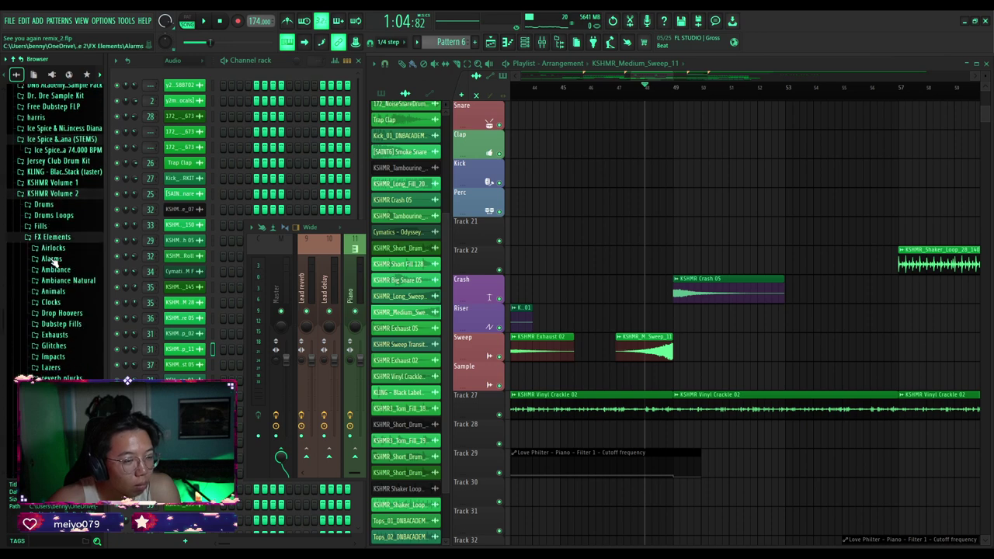
pyautogui.scroll(-4, 70, 326)
pyautogui.click(58, 312)
pyautogui.scroll(-2, 67, 311)
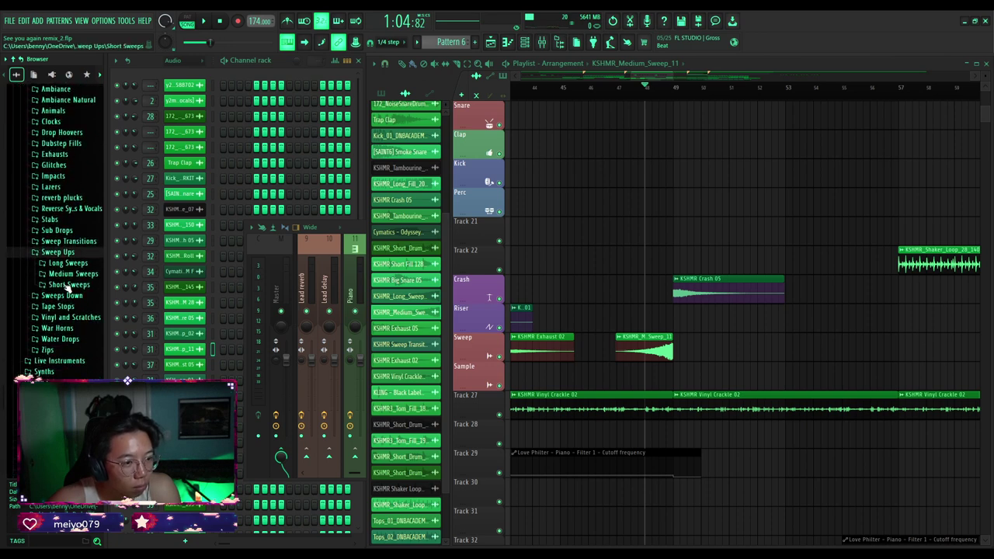
# Audition samples in the Short Sweeps folder, including 02 and 08, and replay the transition into bar 49.
pyautogui.click(67, 284)
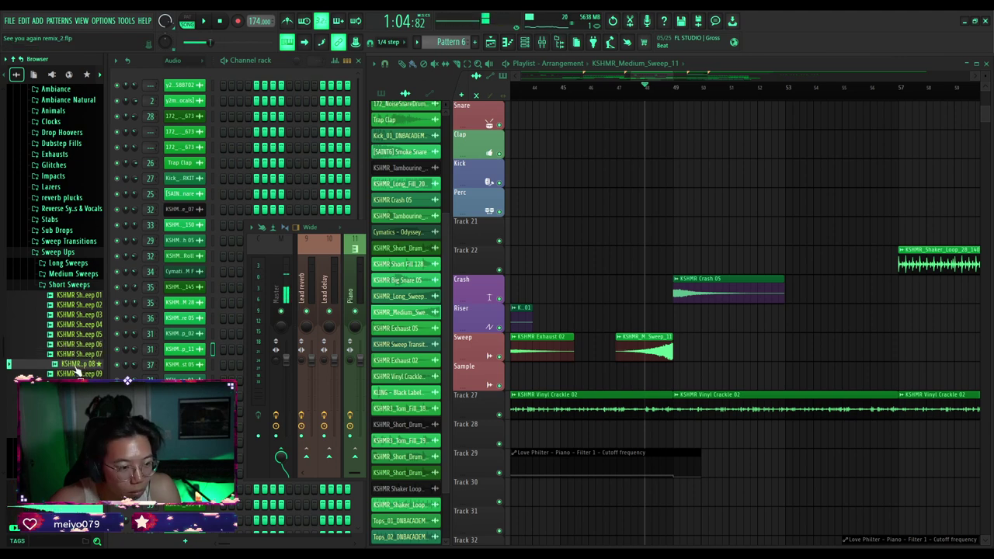
pyautogui.press('space')
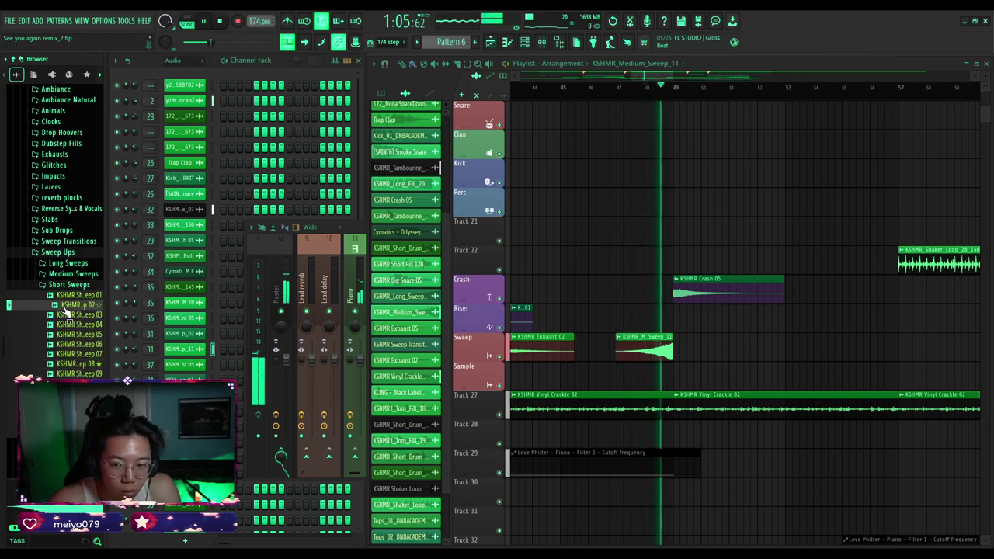
pyautogui.press('space')
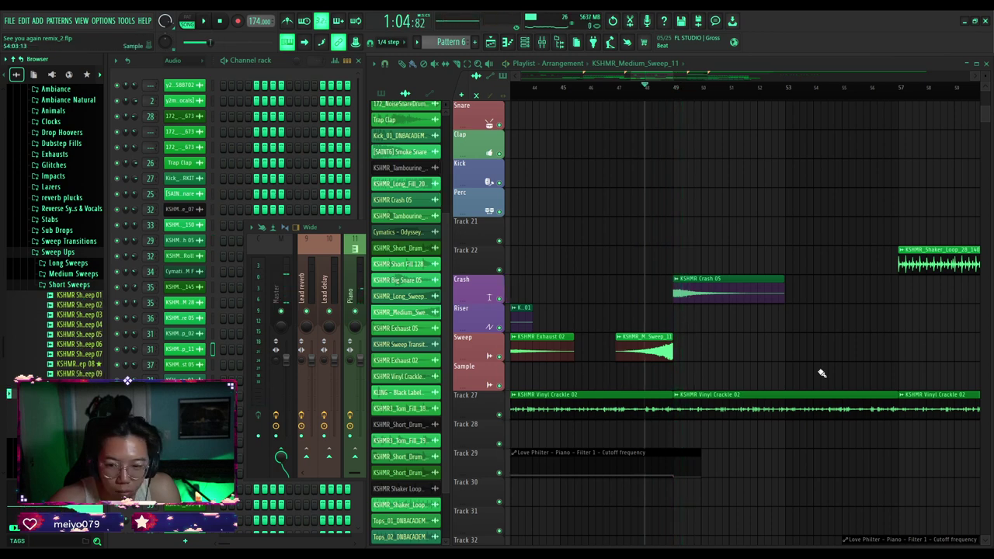
pyautogui.press('space')
pyautogui.press('space')
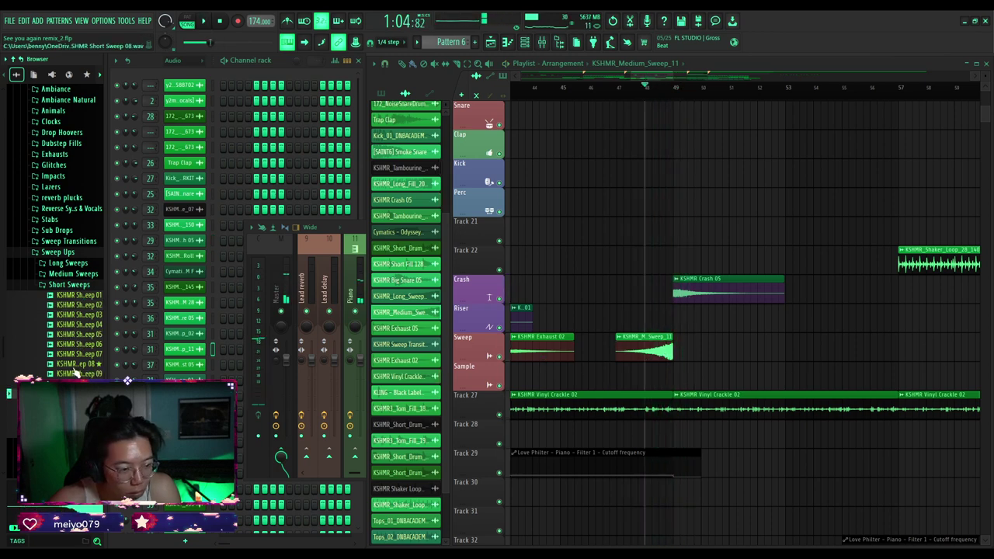
# Add KSHMR Short Sweep 08 to the Riser track and align its end with the start of bar 49.
pyautogui.moveTo(76, 373); pyautogui.dragTo(660, 320)
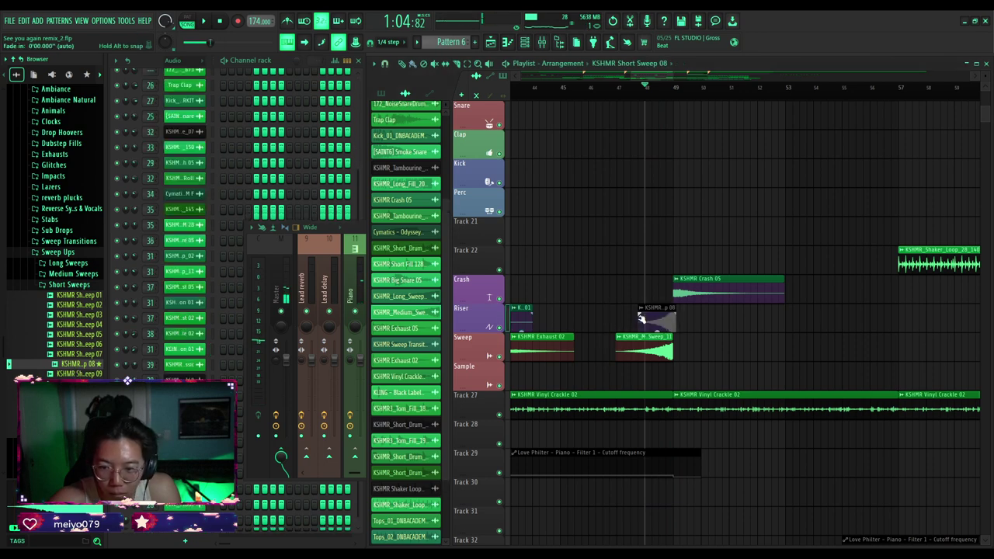
pyautogui.scroll(5, 664, 321)
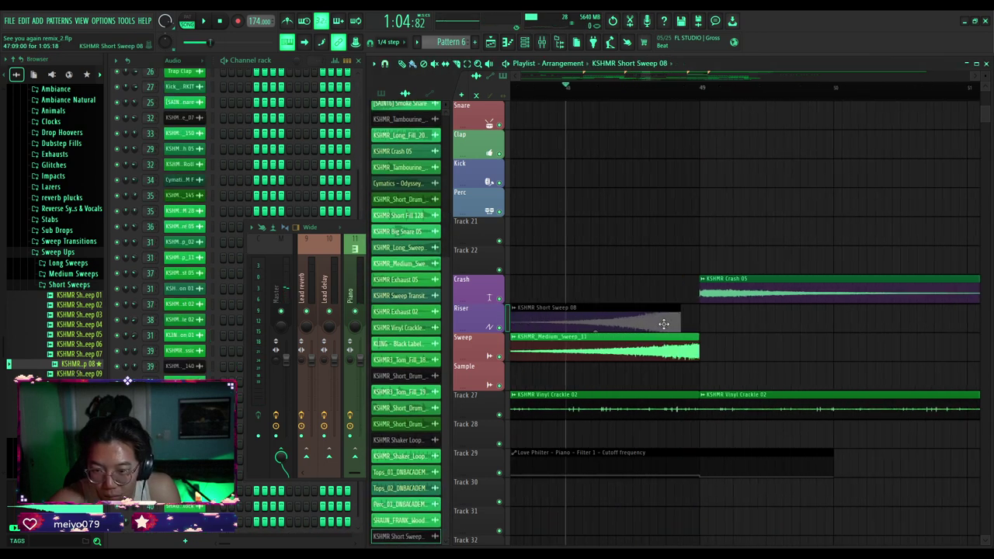
pyautogui.scroll(4, 680, 324)
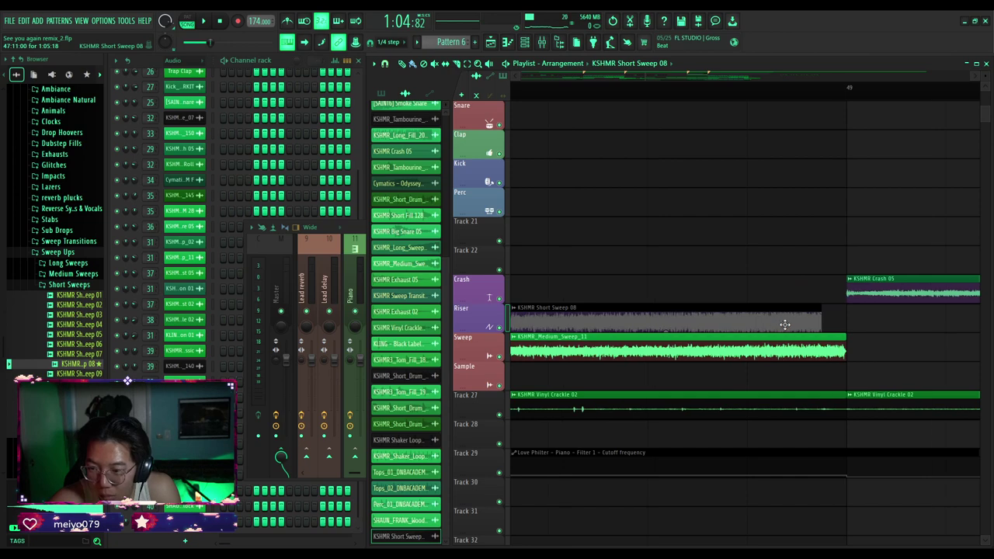
pyautogui.scroll(-8, 811, 324)
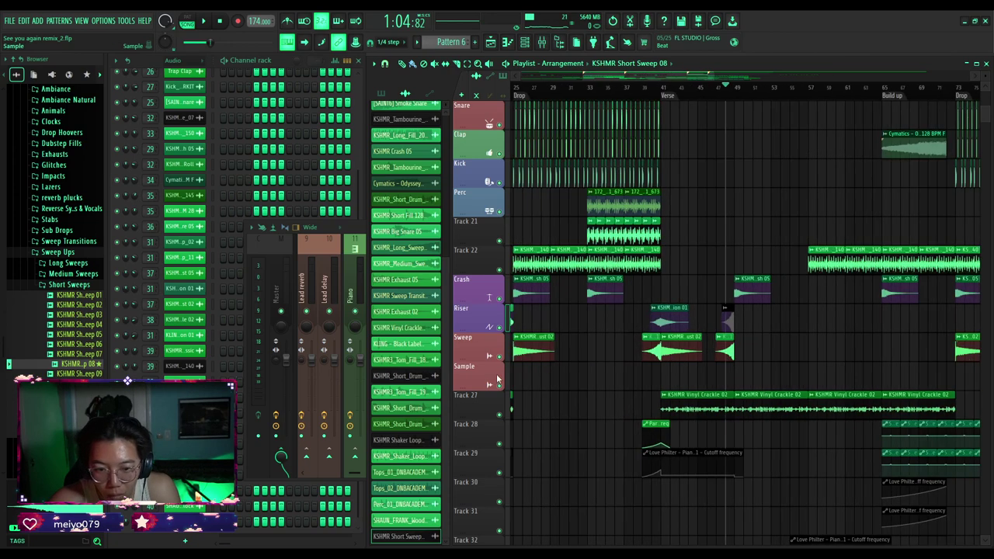
pyautogui.scroll(6, 730, 348)
# Inspect KSHMR_Medium_Sweep_11's channel settings again and look over the tracks playing around bar 49.
pyautogui.doubleClick(719, 350)
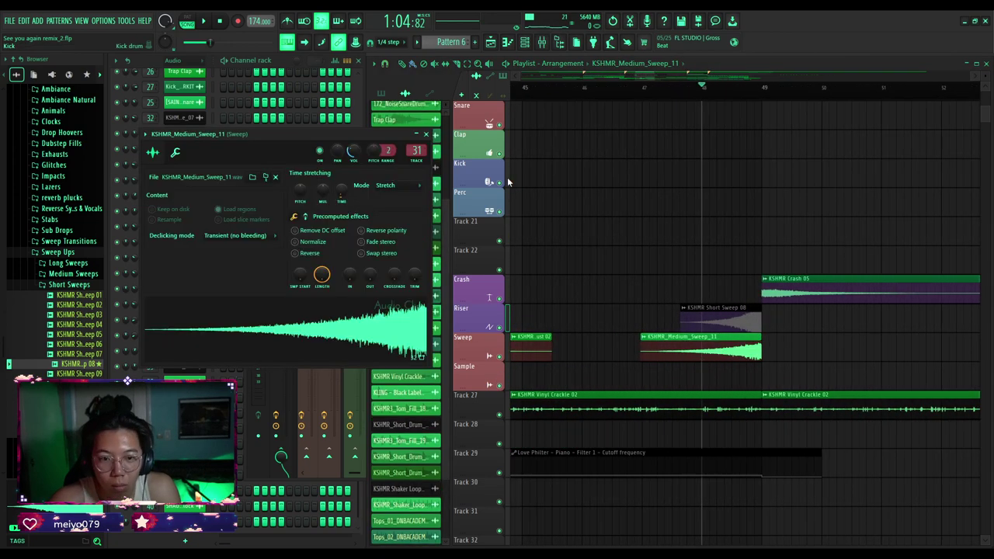
pyautogui.click(426, 133)
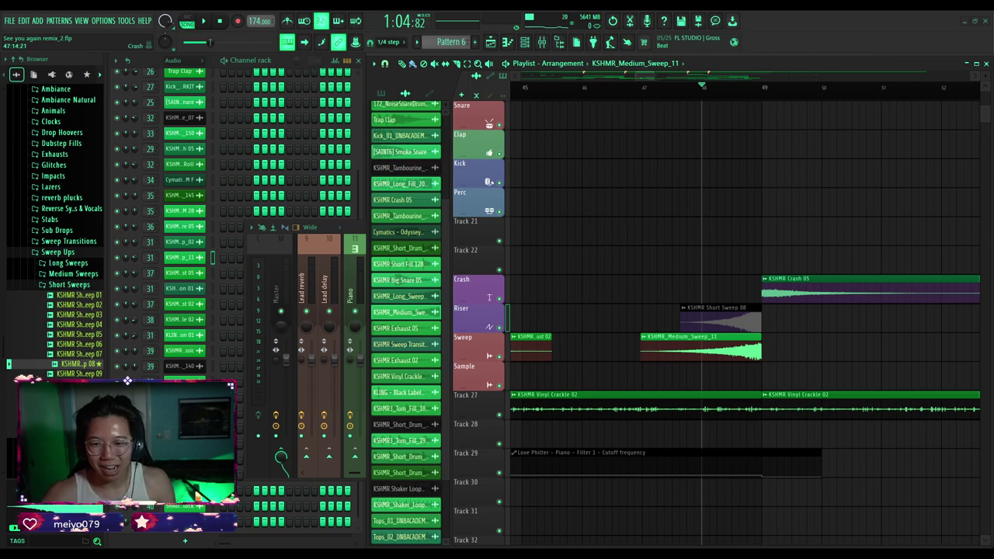
pyautogui.scroll(6, 490, 297)
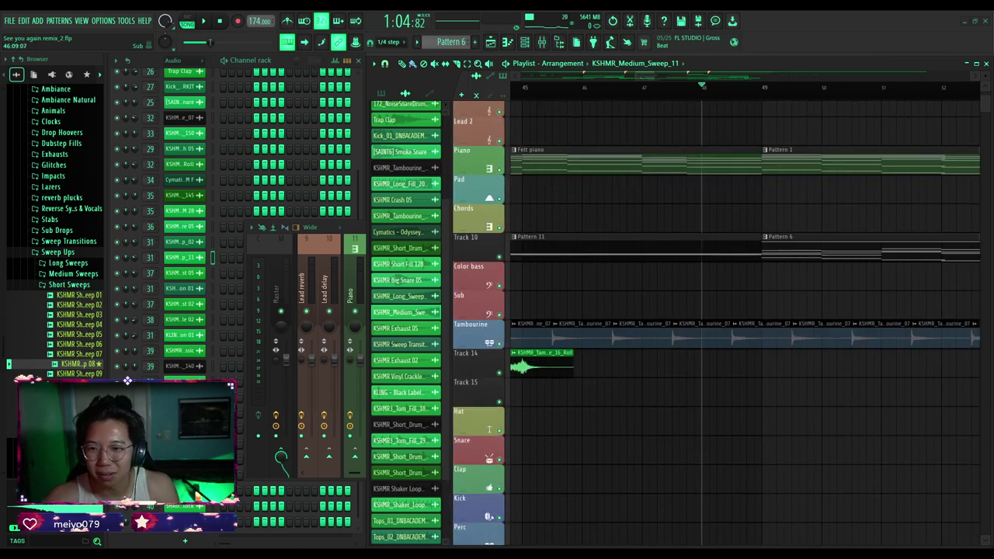
pyautogui.scroll(-8, 489, 268)
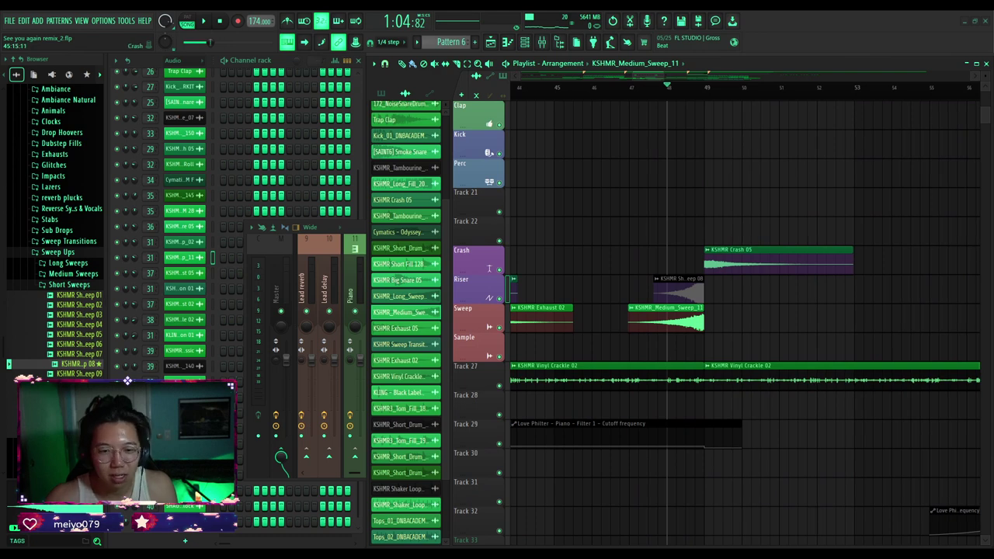
# Mute the Sweep track and set KSHMR Short Sweep 08's channel volume to 19% while playing the transition into bar 49.
pyautogui.click(499, 327)
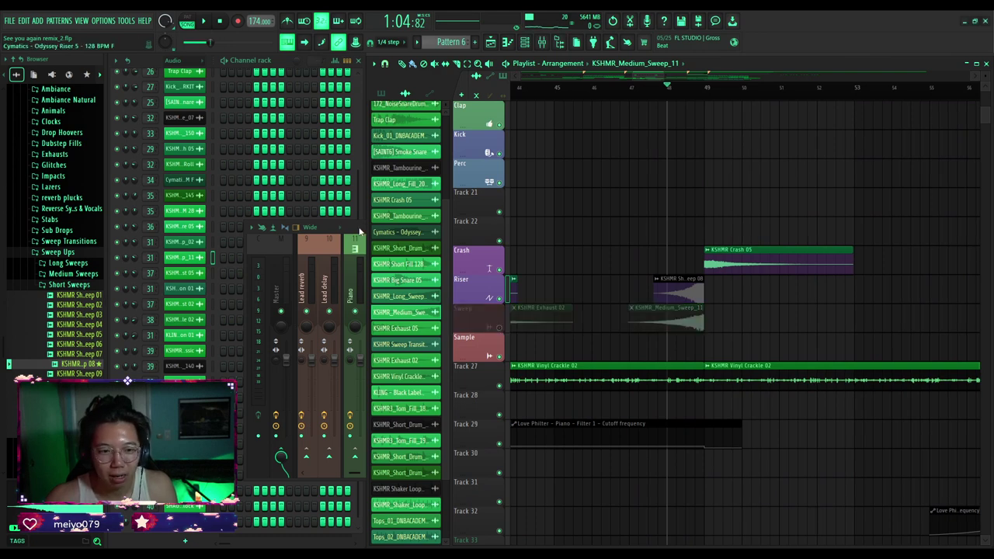
pyautogui.press('F9')
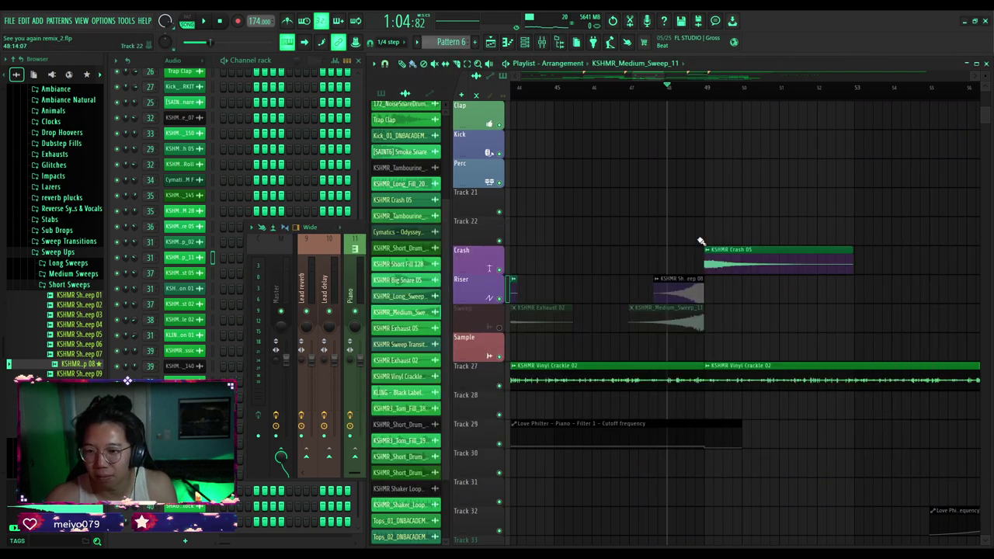
pyautogui.doubleClick(668, 291)
pyautogui.press('space')
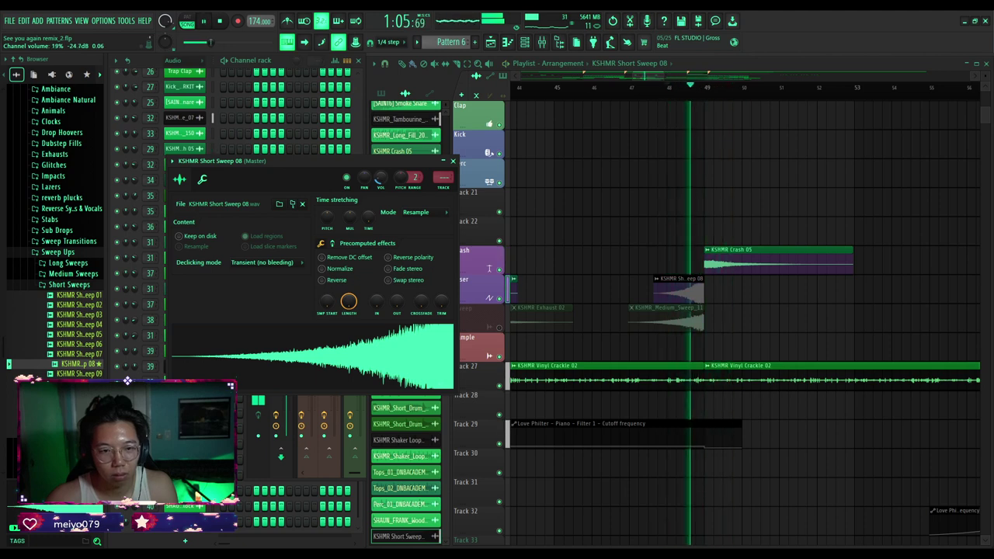
pyautogui.press('space')
# Unmute the Sweep track and mute the Riser track to hear the medium sweep without the short one.
pyautogui.click(499, 327)
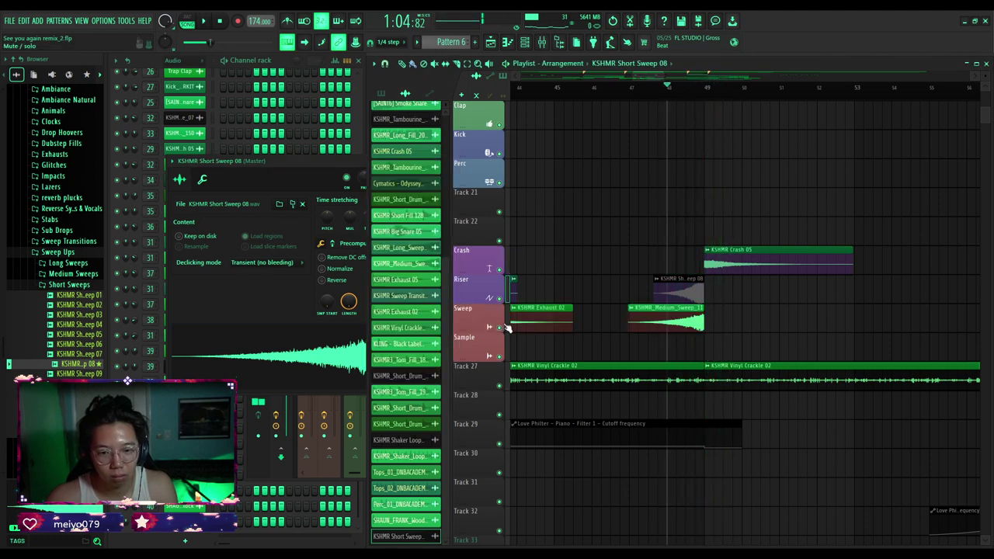
pyautogui.press('space')
pyautogui.click(500, 298)
pyautogui.press('space')
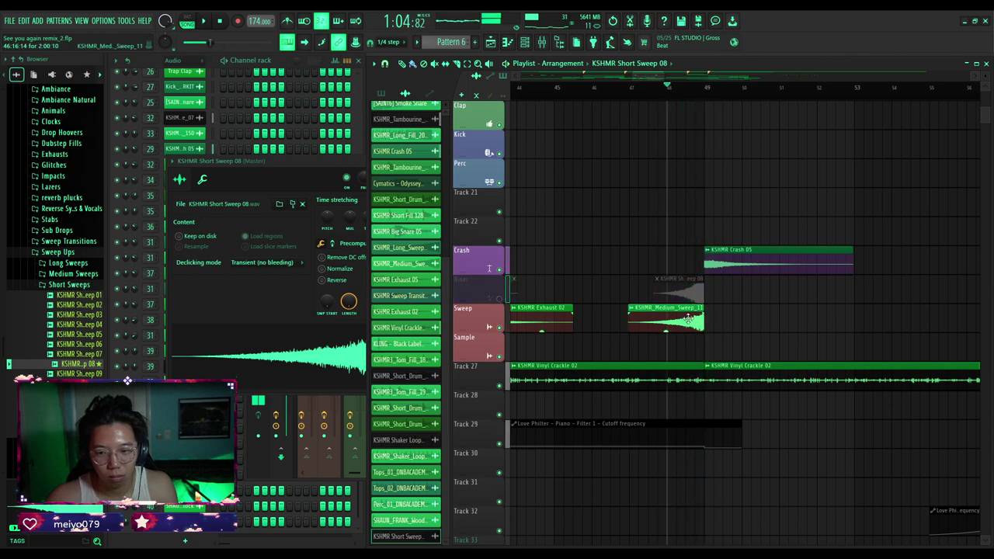
# Play the medium sweep into bar 49 with its channel settings open and examine where it meets the crash.
pyautogui.doubleClick(689, 318)
pyautogui.press('space')
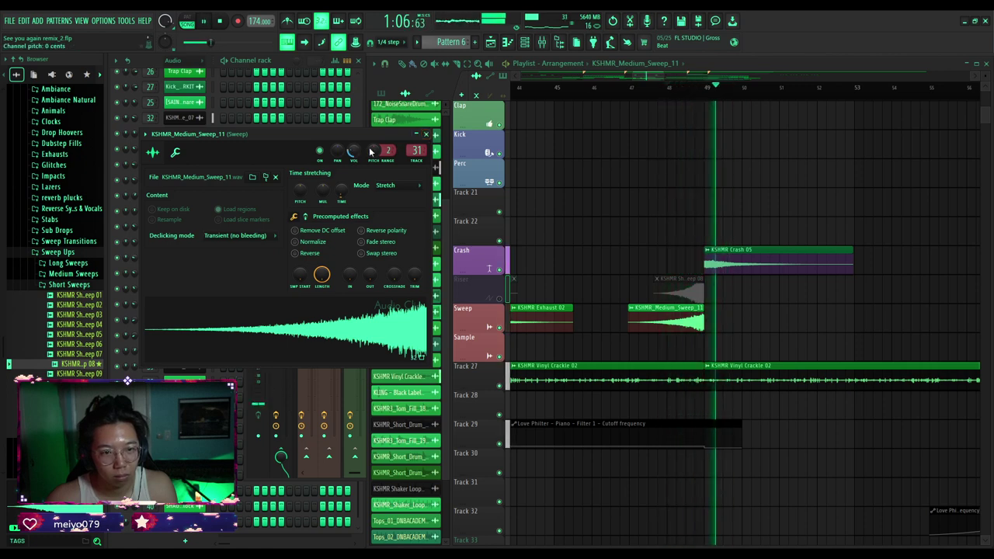
pyautogui.click(426, 134)
pyautogui.scroll(3, 709, 309)
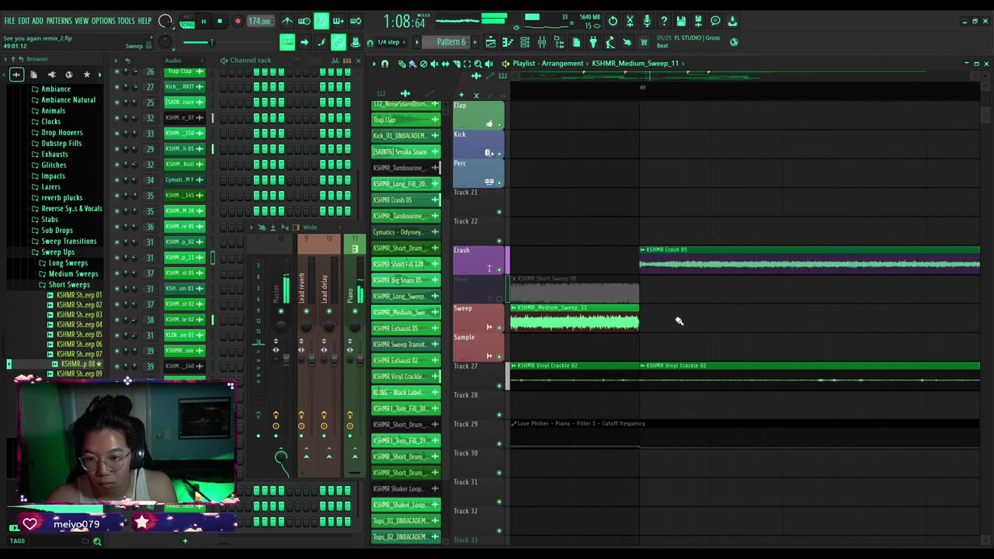
pyautogui.scroll(-7, 639, 256)
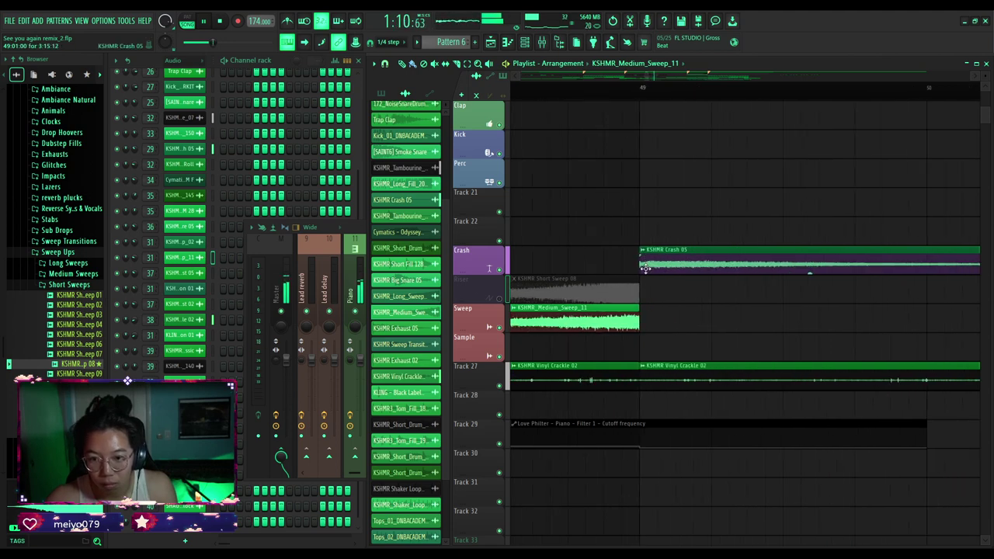
# Remove the KSHMR Short Sweep 08 clip before bar 49 on the Riser track and collapse the Short Sweeps folder.
pyautogui.click(500, 299)
pyautogui.press('space')
pyautogui.press('space')
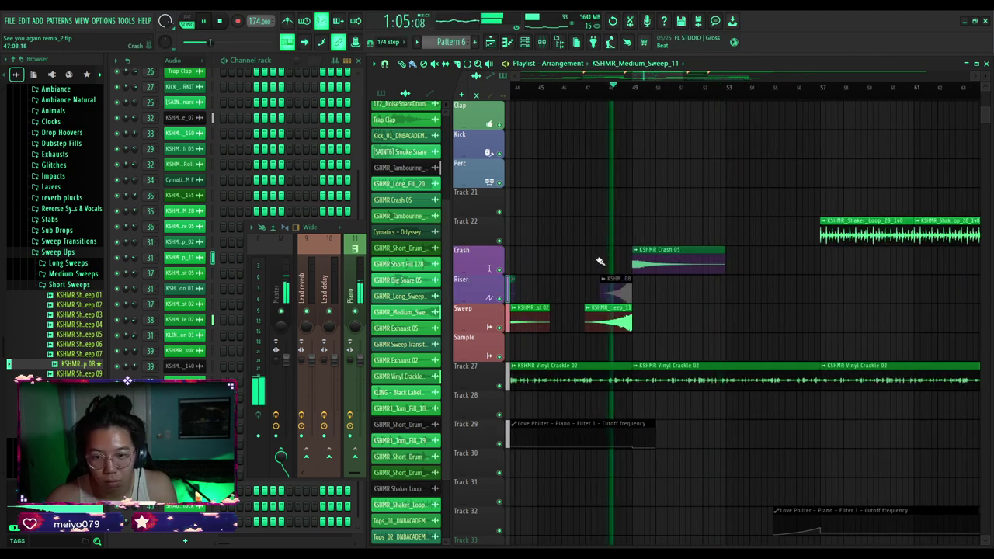
pyautogui.rightClick(624, 292)
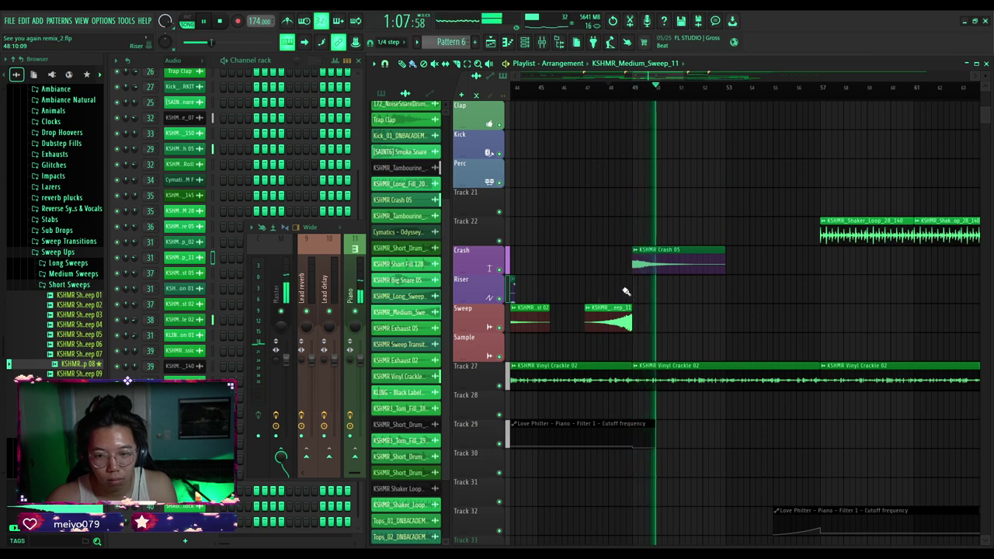
pyautogui.scroll(-3, 626, 292)
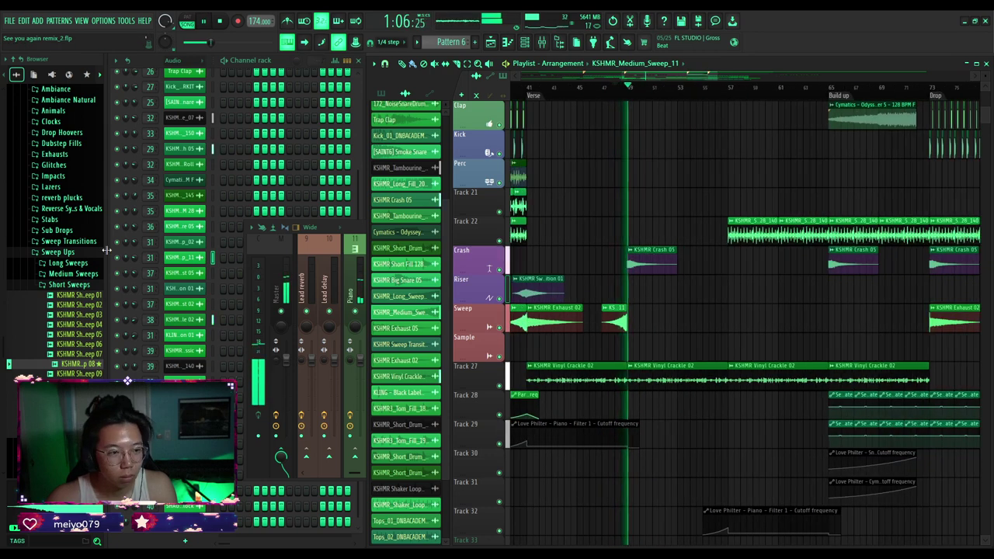
pyautogui.click(69, 285)
pyautogui.press('space')
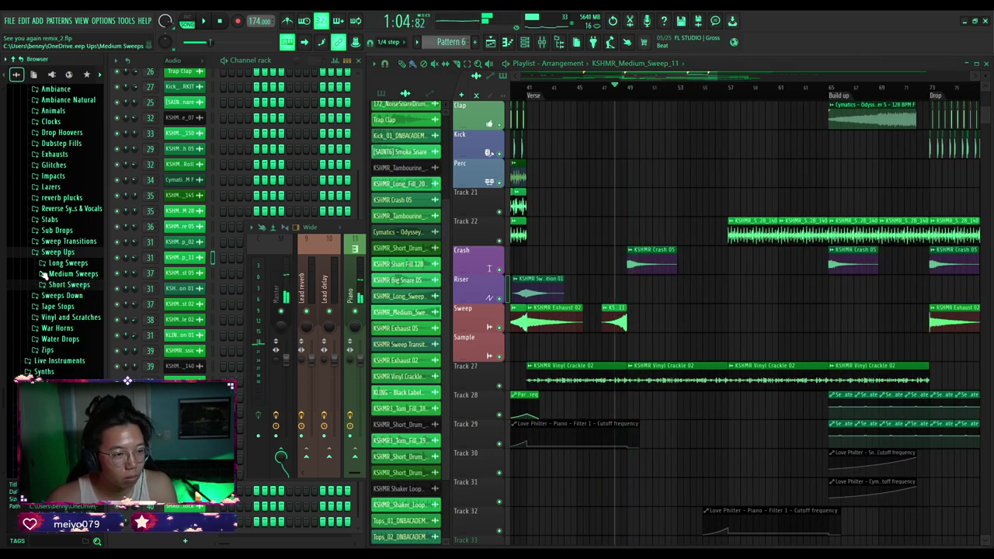
# Isolate the Crash and Sweep tracks and audition the transition into bar 49.
pyautogui.scroll(3, 644, 271)
pyautogui.keyDown('ctrl'); pyautogui.click(500, 269); pyautogui.keyUp('ctrl')
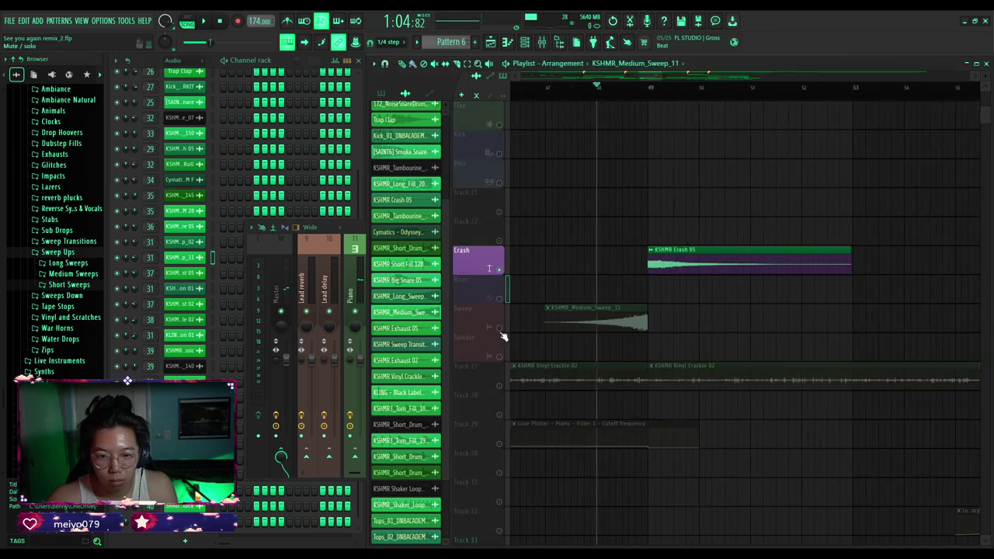
pyautogui.click(499, 327)
pyautogui.press('space')
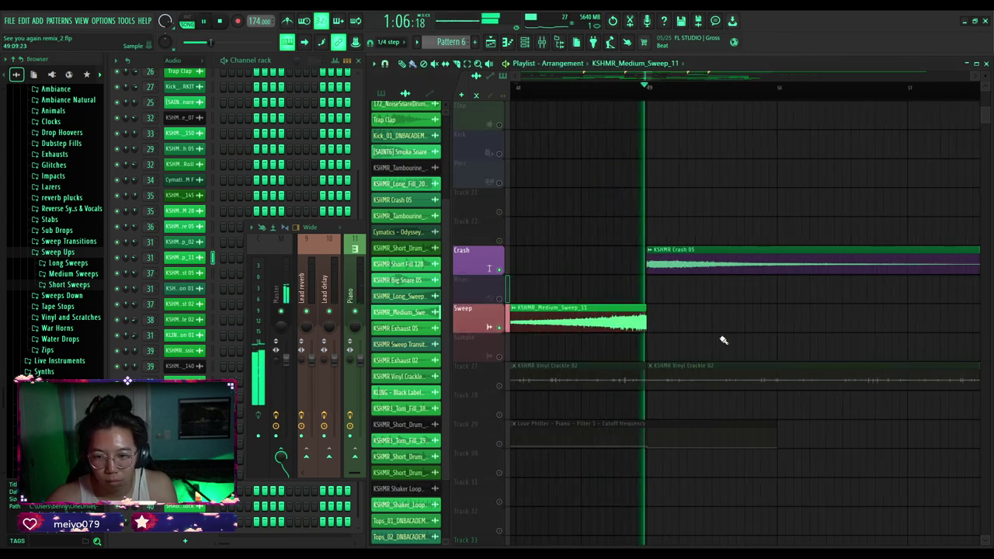
pyautogui.press('space')
pyautogui.scroll(-3, 680, 323)
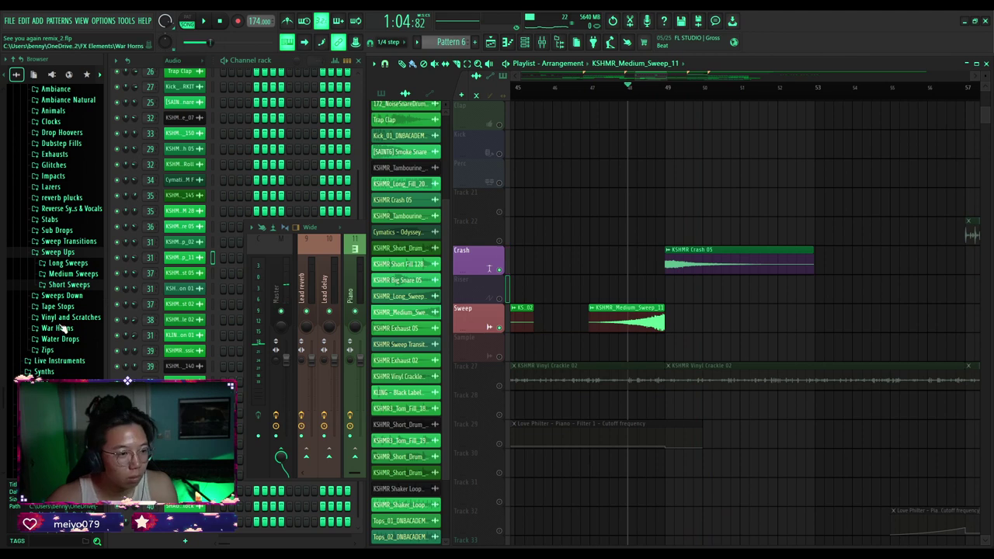
# Place KSHMR Sweep Down 11 from the Sweeps Down folder on the Riser track at bar 49 and unmute that track.
pyautogui.click(58, 252)
pyautogui.click(65, 263)
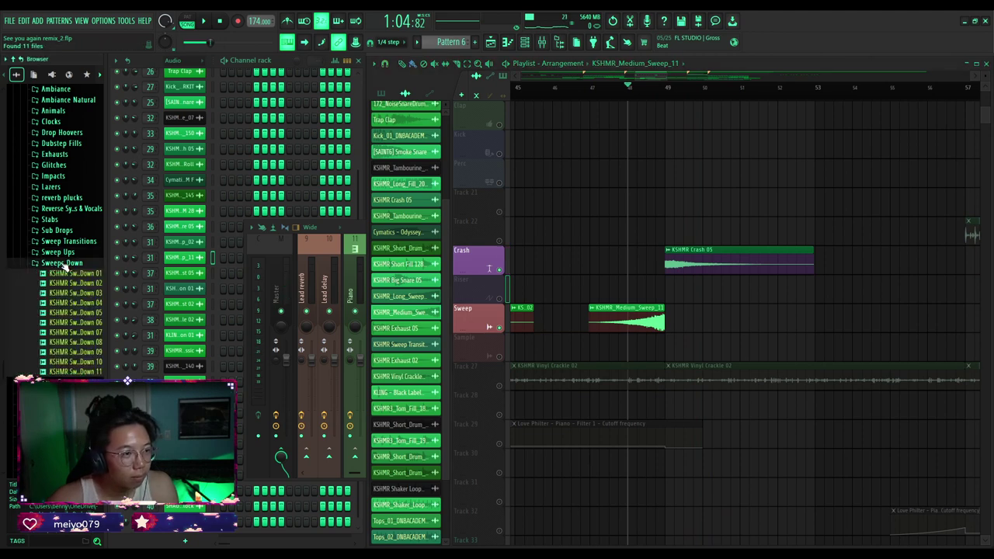
pyautogui.scroll(-2, 70, 280)
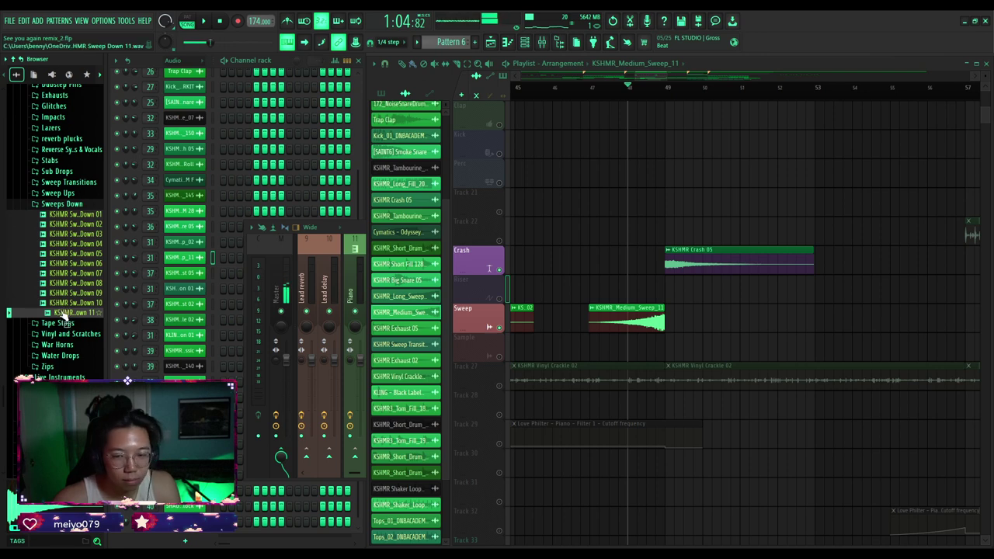
pyautogui.moveTo(66, 318); pyautogui.dragTo(688, 291)
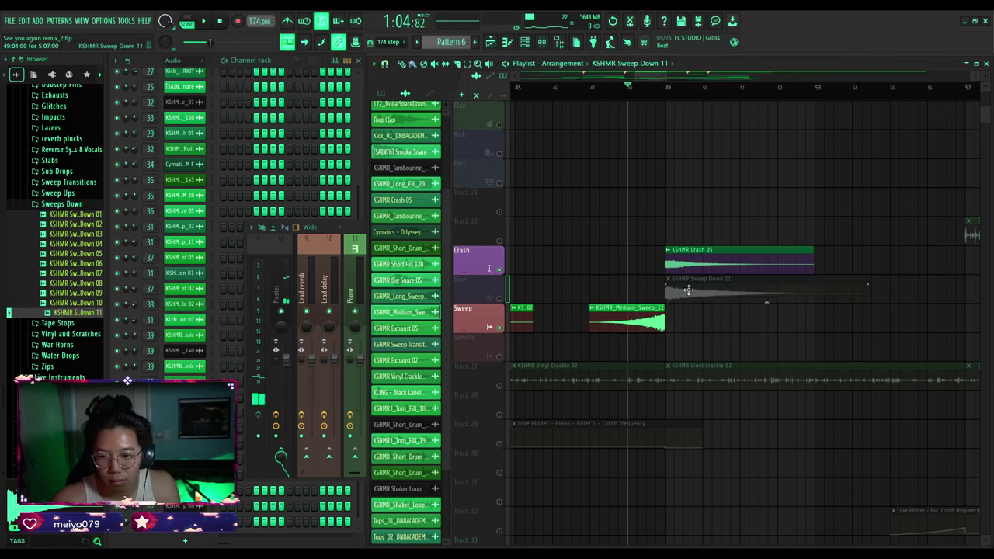
pyautogui.click(498, 299)
# Route KSHMR Sweep Down 11 to mixer track 29 and set its channel volume to 32%.
pyautogui.doubleClick(710, 295)
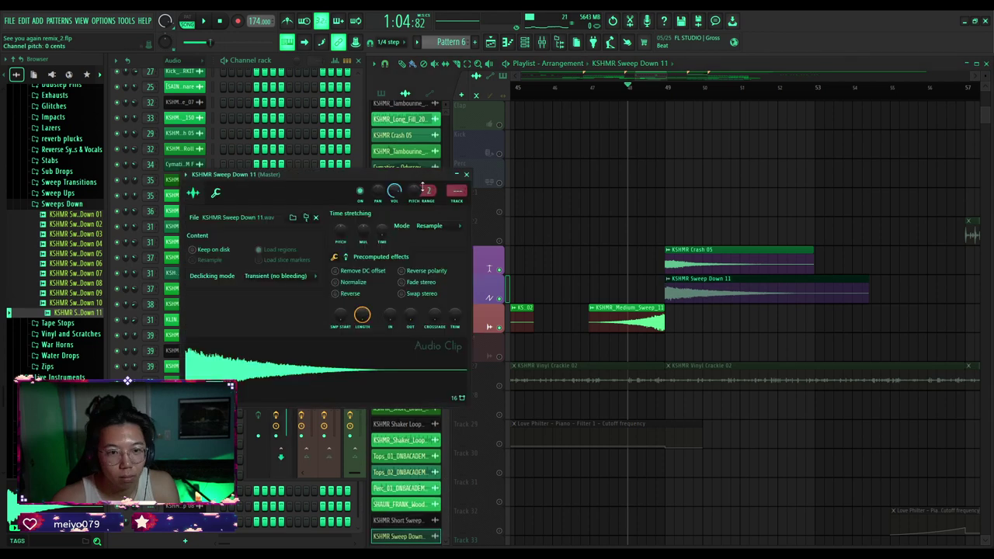
pyautogui.doubleClick(754, 260)
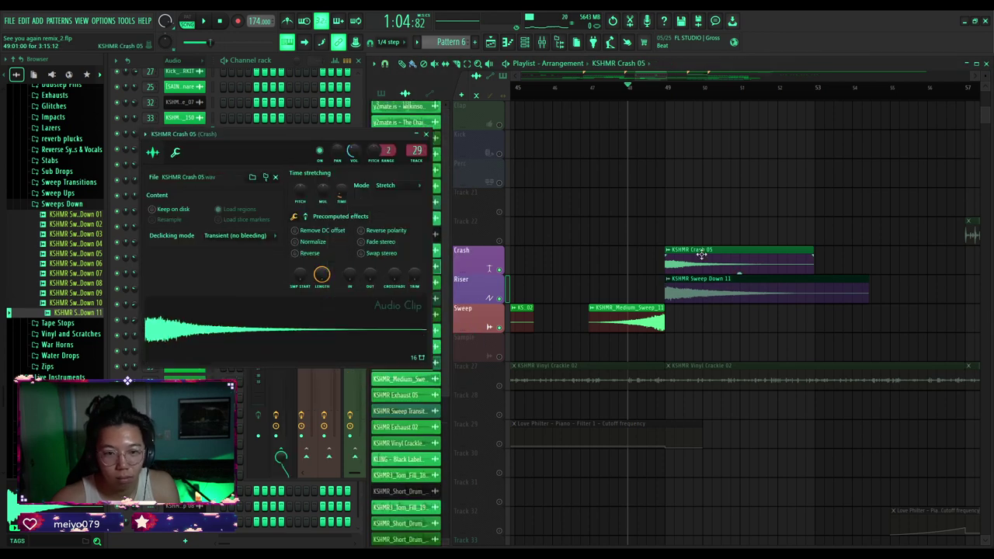
pyautogui.click(426, 134)
pyautogui.doubleClick(732, 293)
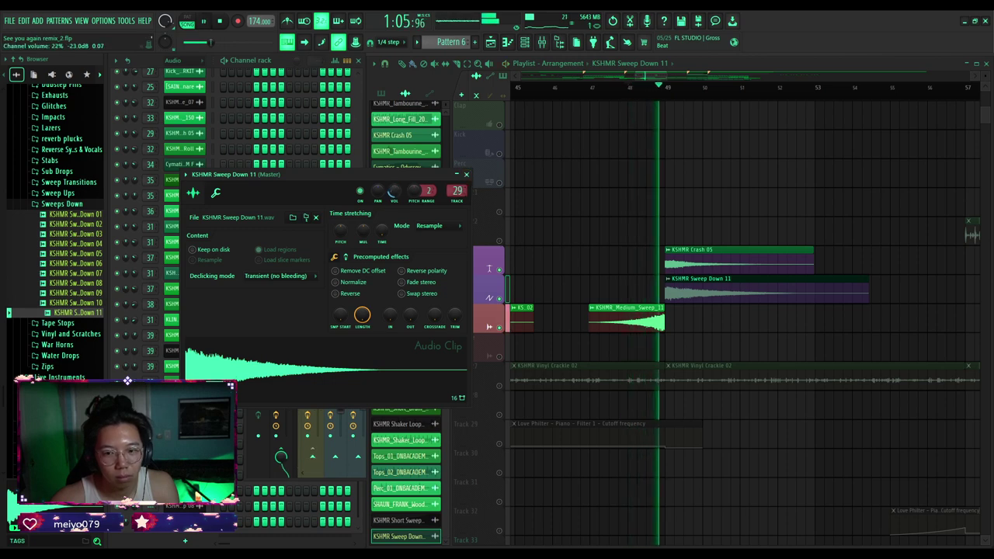
pyautogui.moveTo(395, 192); pyautogui.dragTo(394, 182)
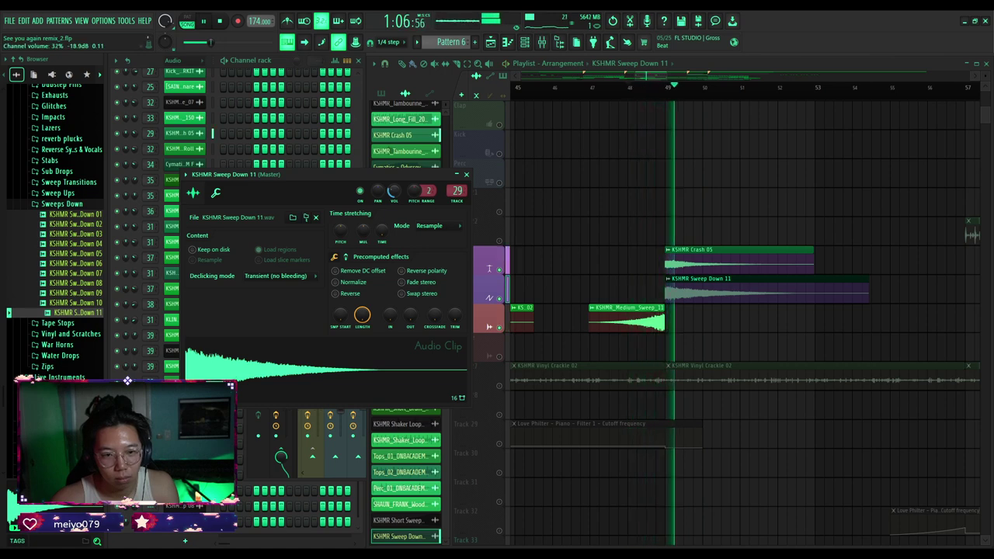
pyautogui.click(467, 174)
# Place KSHMR Short Sweep 08 on the Riser track and align its end with the start of bar 49.
pyautogui.click(401, 521)
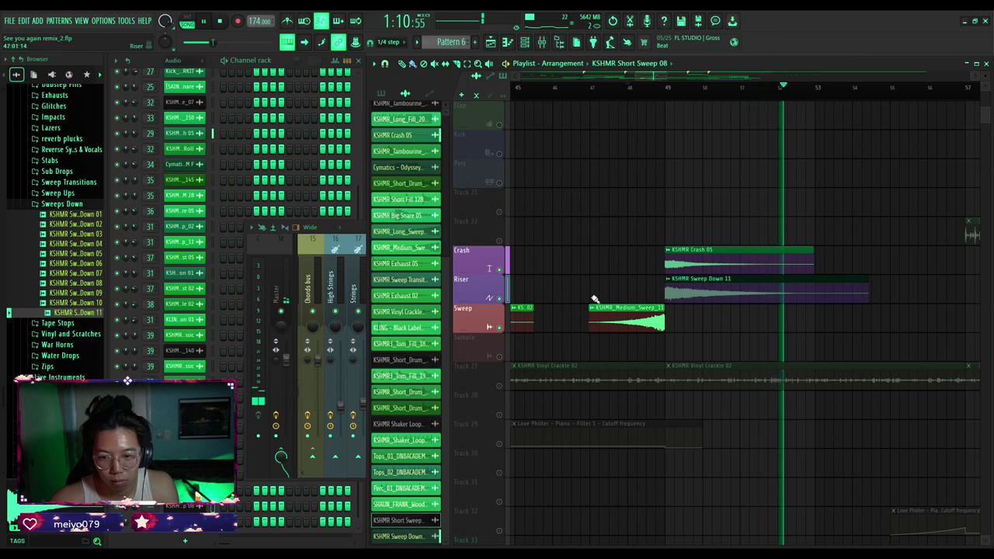
pyautogui.click(599, 295)
pyautogui.keyDown('ctrl'); pyautogui.scroll(5, 625, 291); pyautogui.keyUp('ctrl')
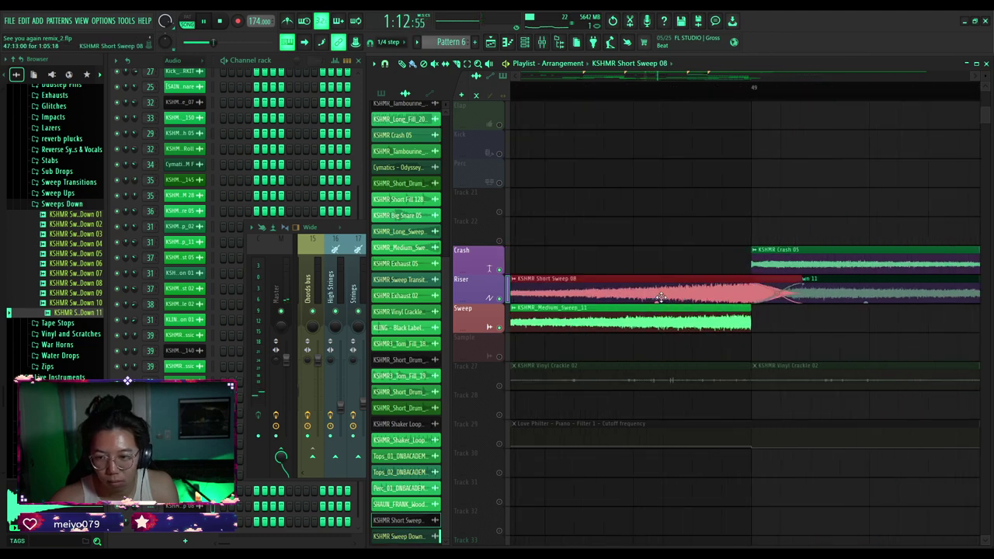
pyautogui.keyDown('shift'); pyautogui.scroll(-2, 850, 295); pyautogui.keyUp('shift')
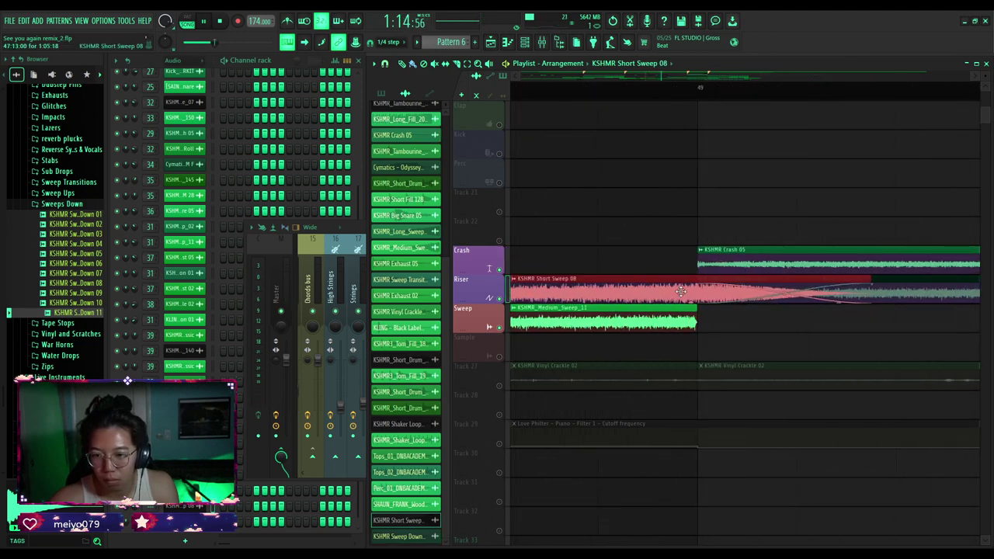
pyautogui.moveTo(681, 292); pyautogui.dragTo(587, 289)
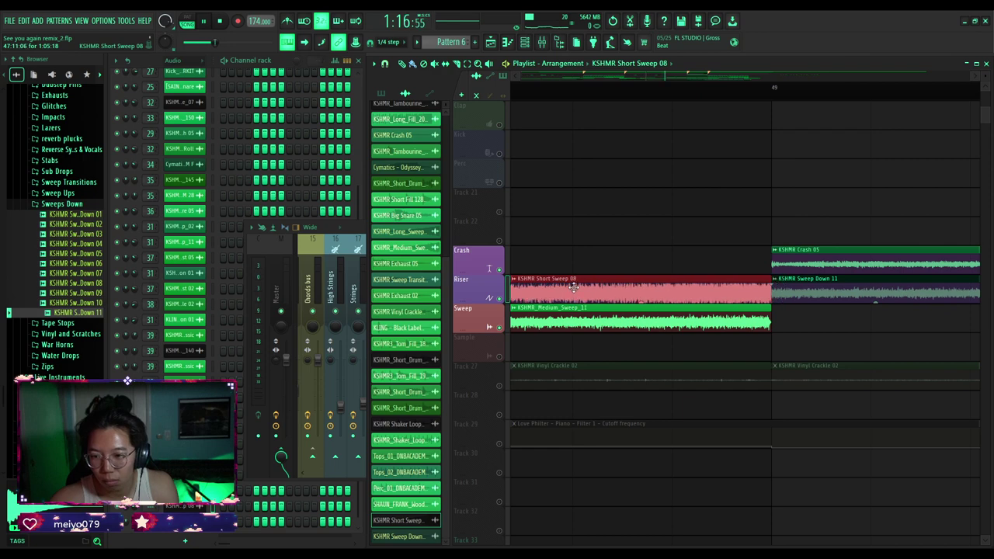
pyautogui.keyDown('ctrl'); pyautogui.scroll(-5, 573, 287); pyautogui.keyUp('ctrl')
# Set the channel volume of KSHMR Short Sweep 08 to 18% while auditioning the transition.
pyautogui.press('space')
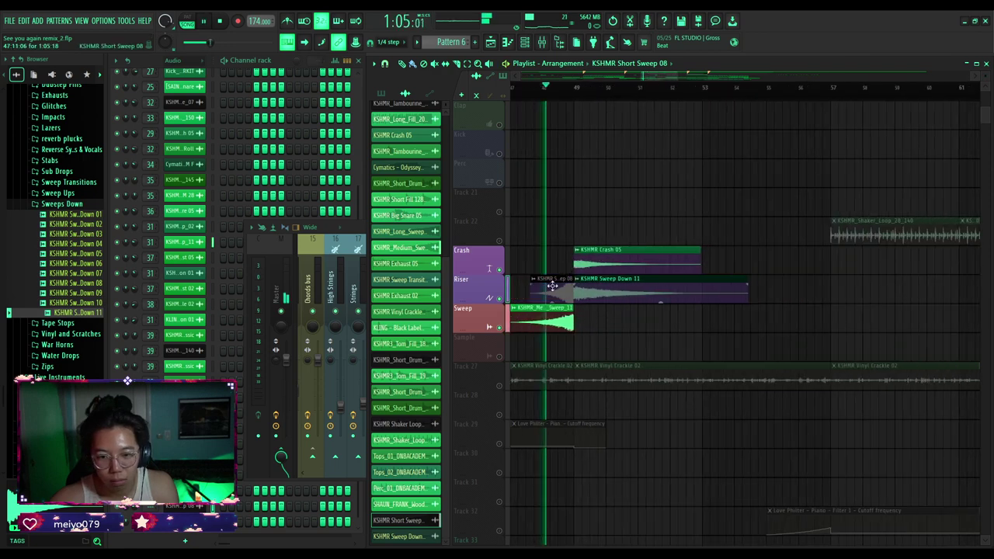
pyautogui.doubleClick(551, 286)
pyautogui.press('space')
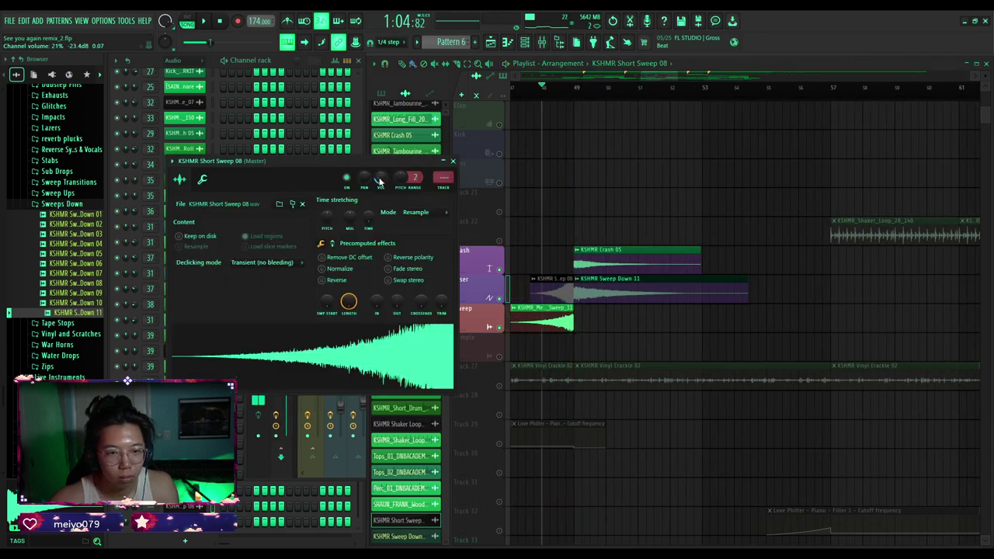
pyautogui.press('space')
pyautogui.scroll(-3, 379, 180)
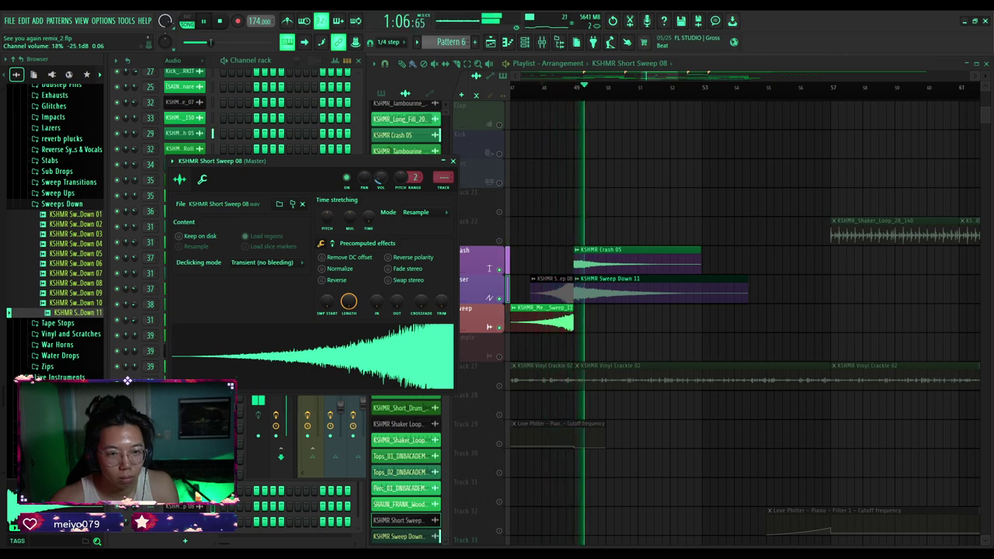
pyautogui.click(452, 161)
# Re-enable all tracks except the reference track and replay the transition around bar 49 in the full mix.
pyautogui.scroll(5, 583, 233)
pyautogui.keyDown('ctrl'); pyautogui.scroll(-4, 577, 221); pyautogui.keyUp('ctrl')
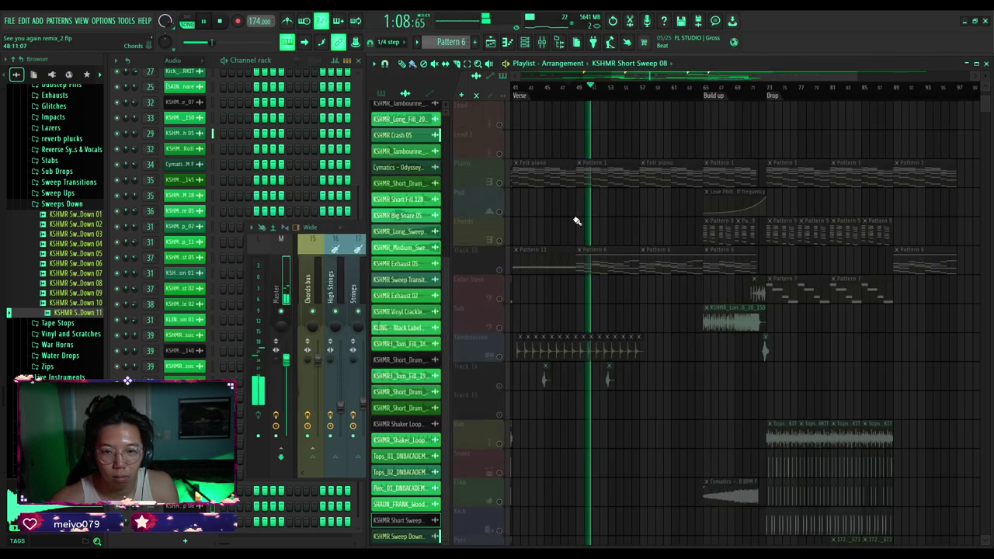
pyautogui.keyDown('ctrl'); pyautogui.scroll(-2, 577, 221); pyautogui.keyUp('ctrl')
pyautogui.scroll(4, 553, 187)
pyautogui.rightClick(500, 125)
pyautogui.rightClick(500, 125)
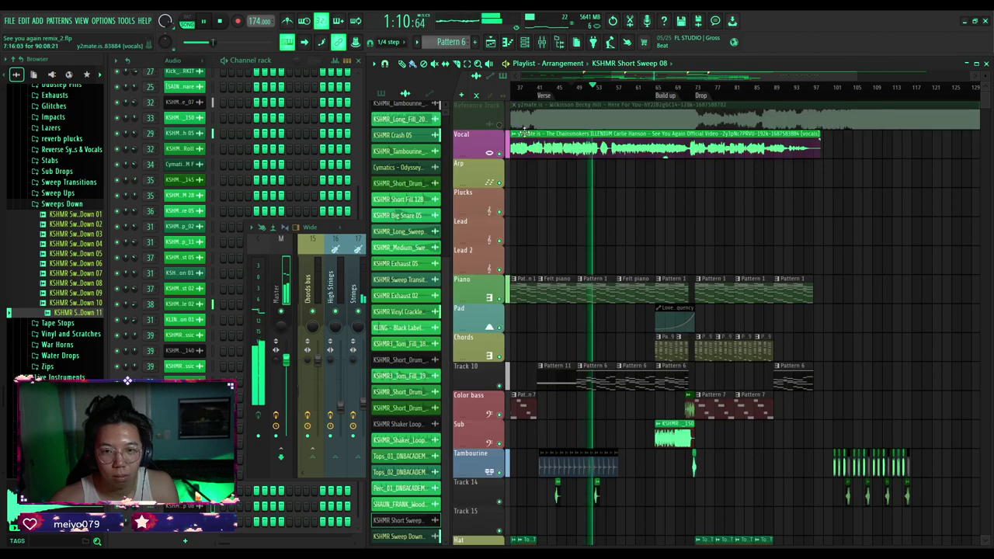
pyautogui.keyDown('ctrl'); pyautogui.scroll(2, 525, 132); pyautogui.keyUp('ctrl')
pyautogui.scroll(-6, 571, 347)
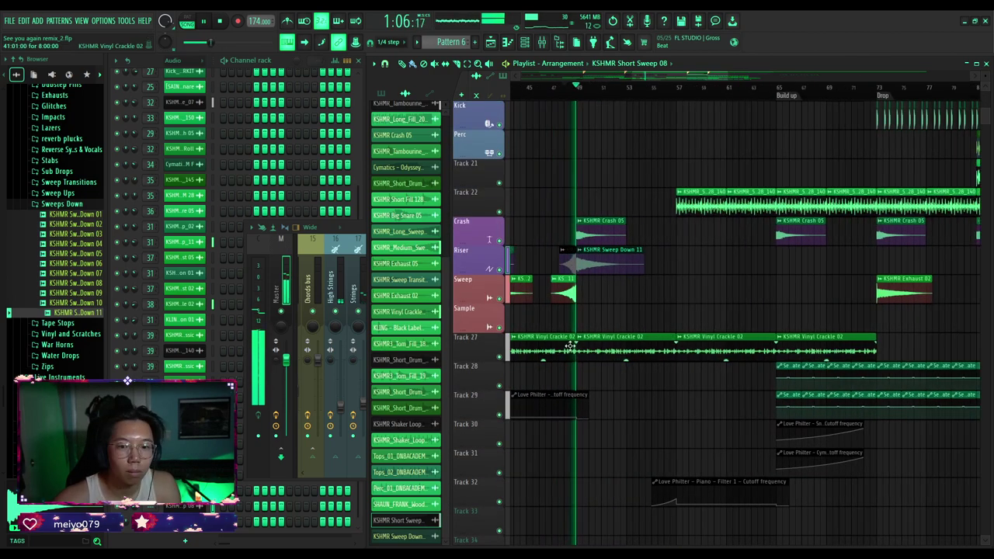
pyautogui.keyDown('ctrl'); pyautogui.scroll(-4, 626, 295); pyautogui.keyUp('ctrl')
pyautogui.keyDown('ctrl'); pyautogui.scroll(3, 626, 178); pyautogui.keyUp('ctrl')
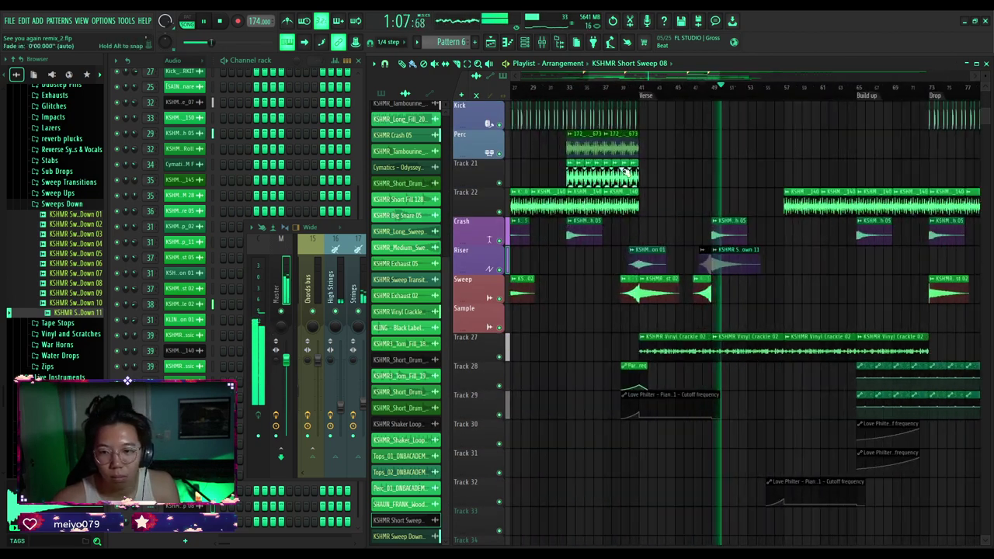
pyautogui.click(708, 98)
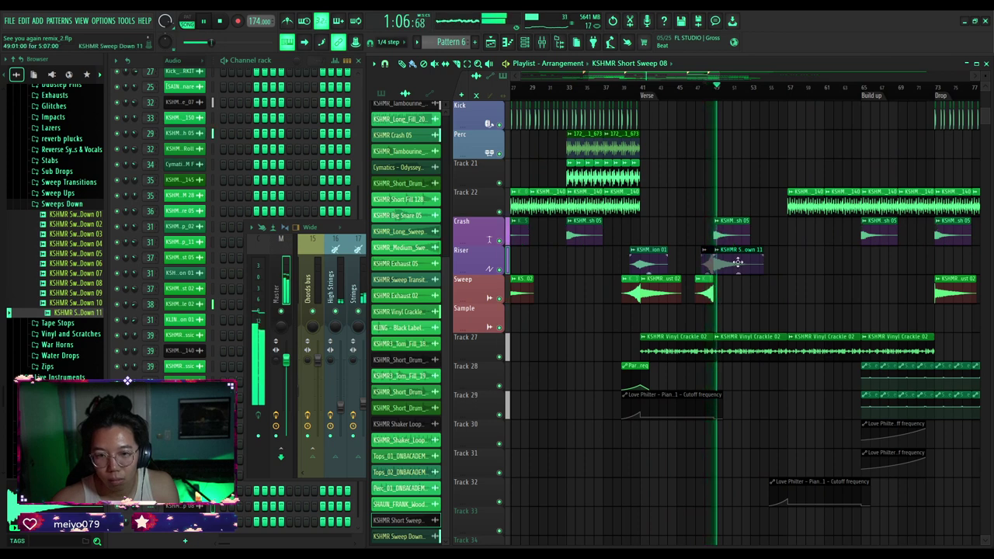
# Set the channel volume of KSHMR Short Sweep 08 to 16% against the full mix.
pyautogui.keyDown('ctrl'); pyautogui.scroll(5, 720, 262); pyautogui.keyUp('ctrl')
pyautogui.doubleClick(664, 260)
pyautogui.press('space')
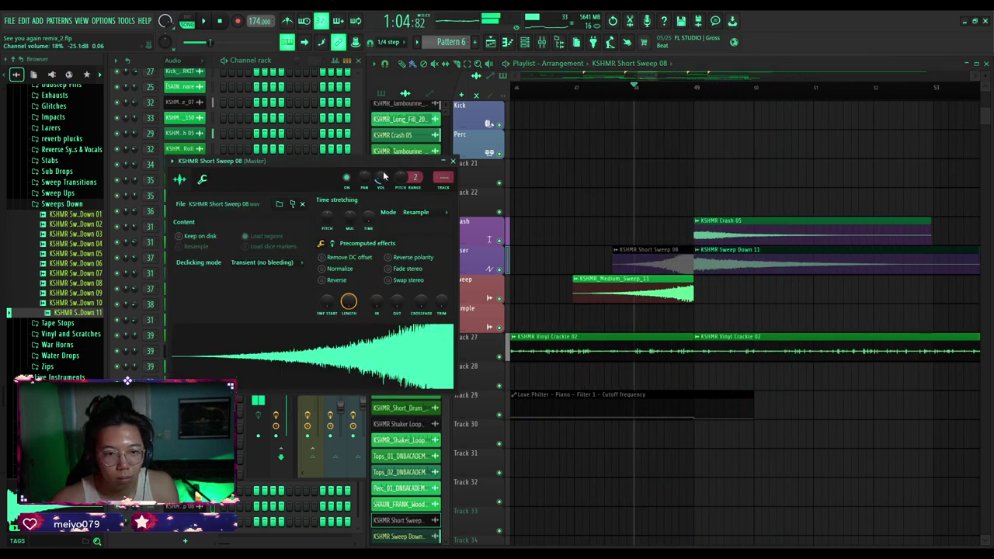
pyautogui.press('space')
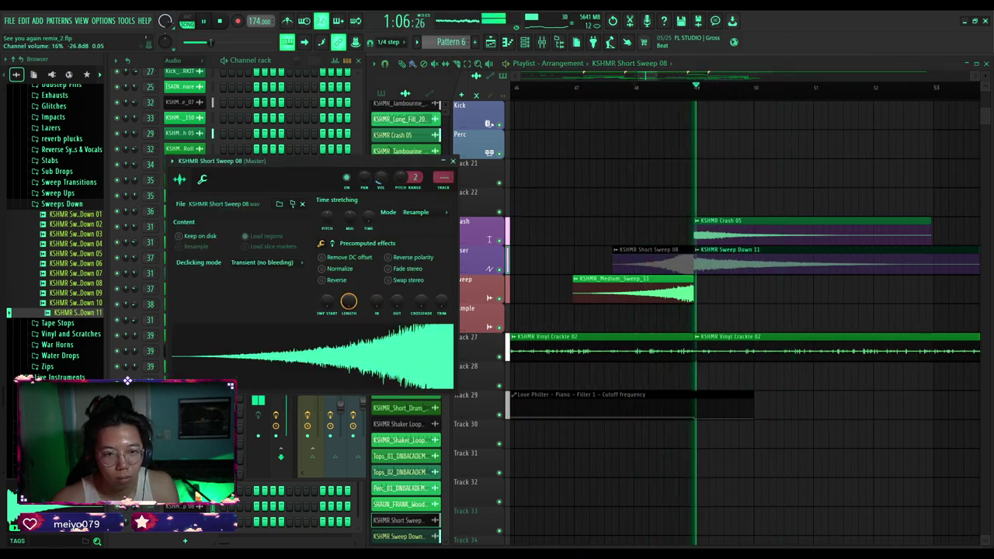
# Set the channel volume of KSHMR_Medium_Sweep_11 to 20%.
pyautogui.doubleClick(640, 290)
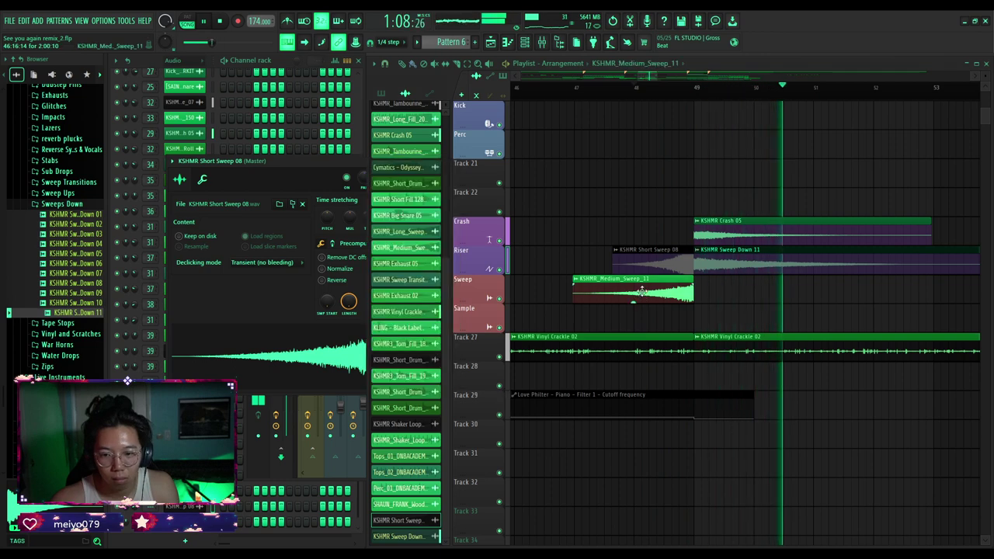
pyautogui.press('space')
pyautogui.press('space')
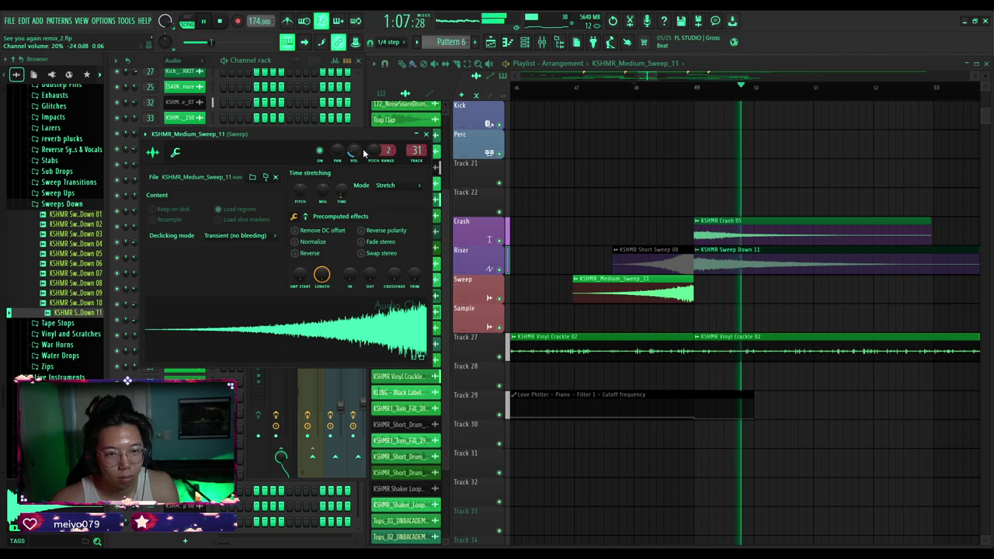
pyautogui.click(426, 134)
# Set the channel volume of KSHMR Sweep Down 11 to 21%.
pyautogui.click(726, 263)
pyautogui.doubleClick(726, 263)
pyautogui.press('space')
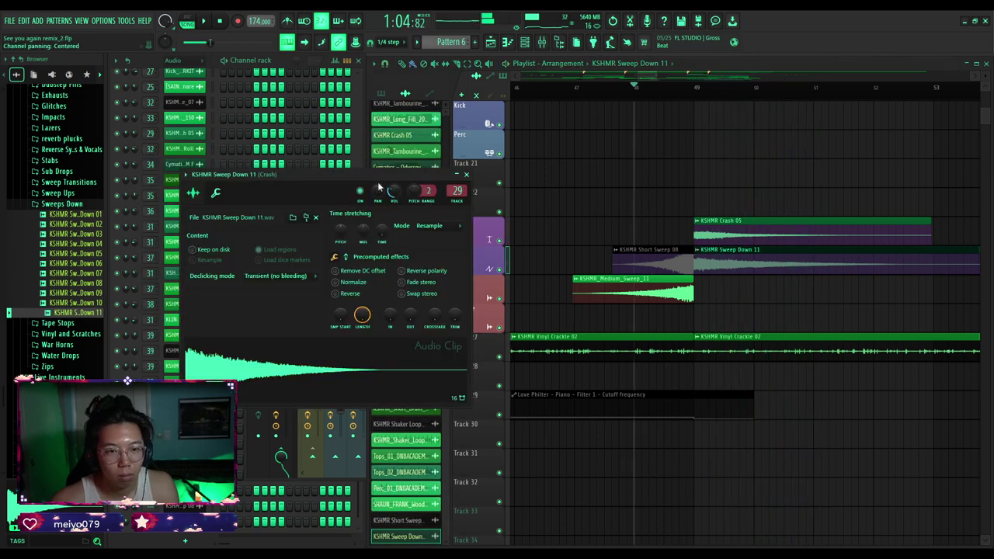
pyautogui.press('space')
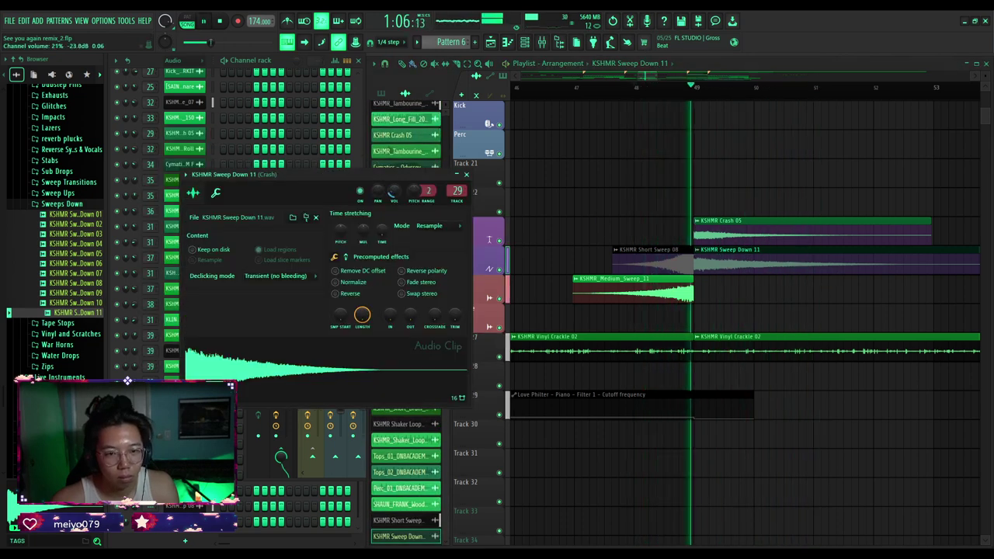
pyautogui.click(466, 174)
# Play the arrangement from the Verse marker at bar 41 to review the transition effects in context.
pyautogui.scroll(-5, 612, 207)
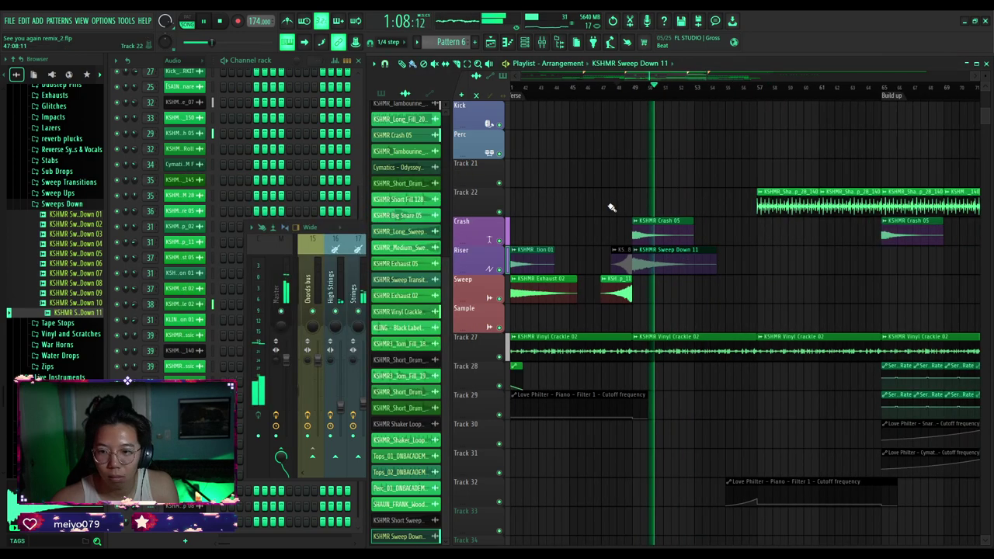
pyautogui.scroll(4, 606, 222)
pyautogui.scroll(-2, 610, 224)
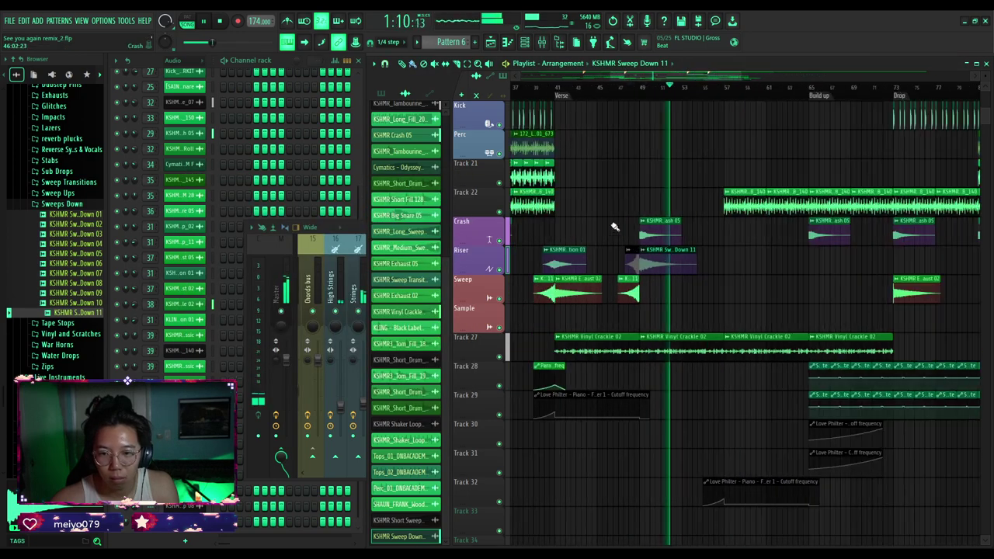
pyautogui.click(556, 91)
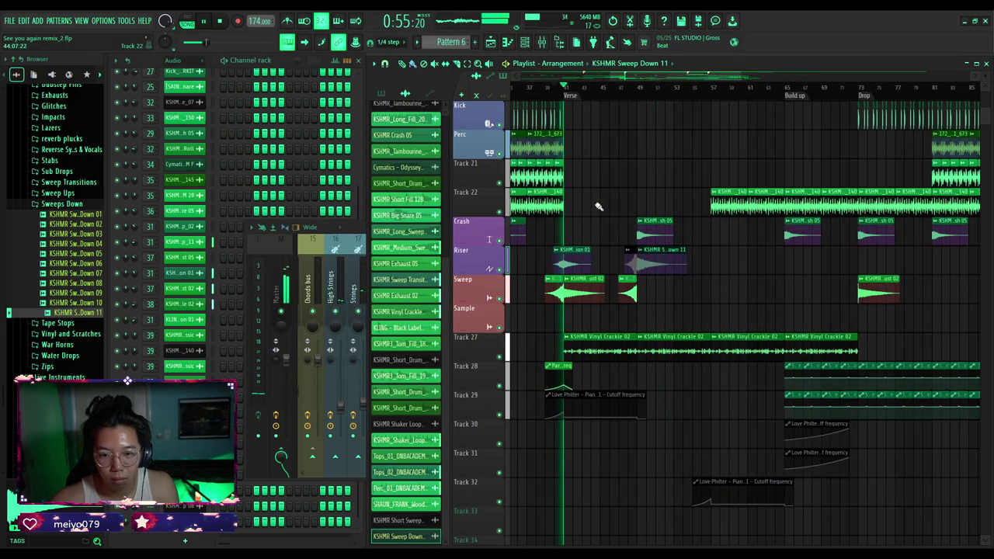
# Replace the Exhaust 02 clip at the Verse marker, bar 41, with KSHMR Sweep Down 11 on the Sweep track.
pyautogui.scroll(5, 598, 206)
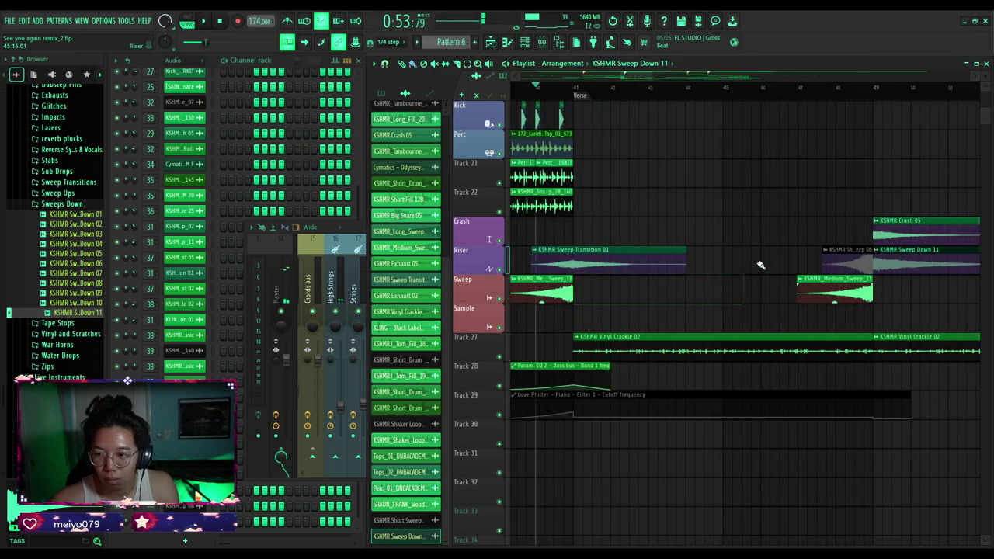
pyautogui.moveTo(901, 273); pyautogui.dragTo(605, 308)
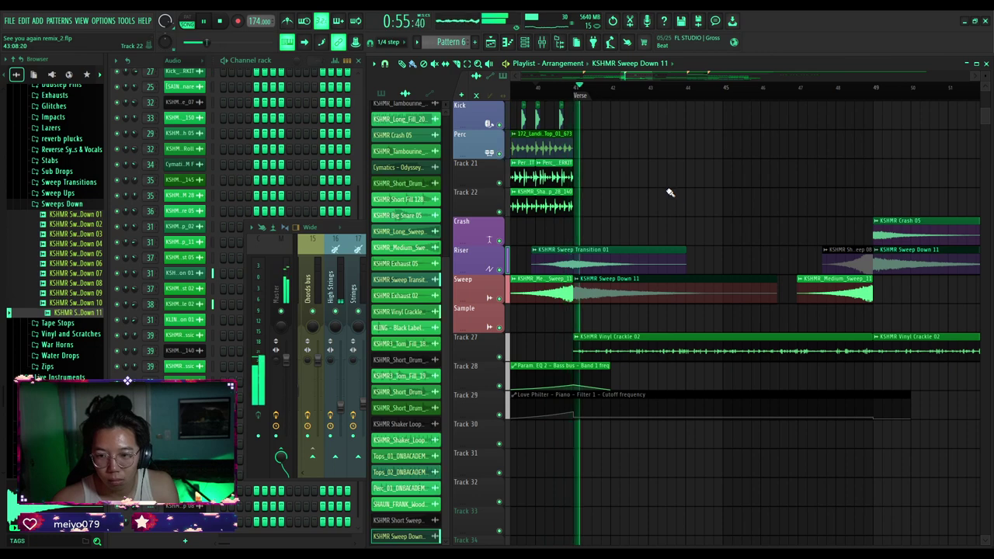
pyautogui.scroll(-5, 665, 195)
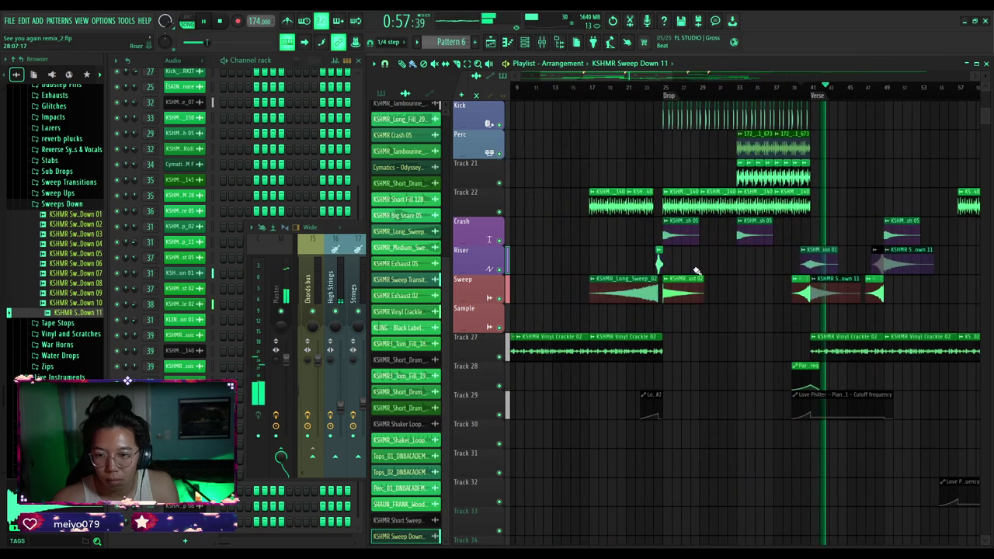
pyautogui.scroll(-4, 854, 283)
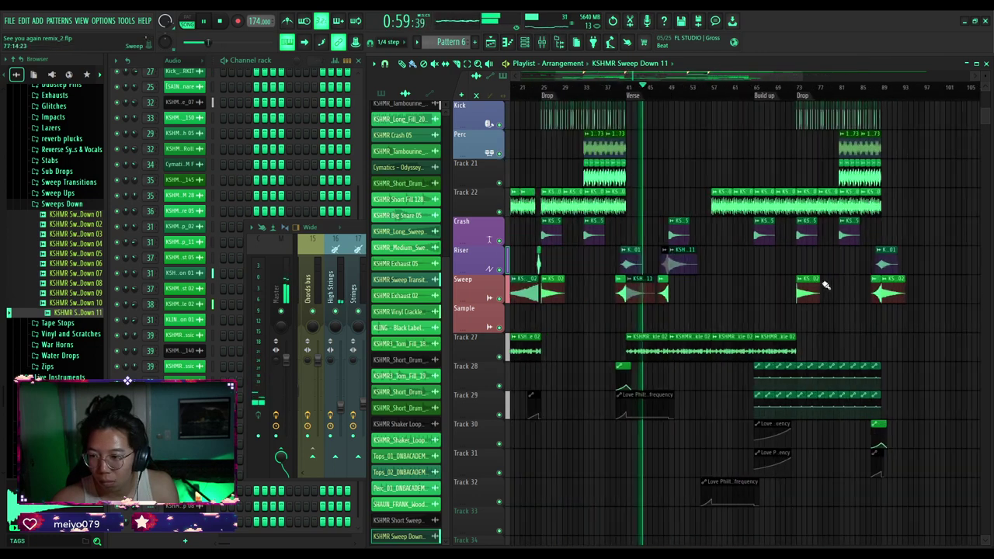
# Delete the effect clip starting at bar 89 on the Sweep track, just after the KSHMR_Medium_Sweep_11 clip.
pyautogui.scroll(5, 825, 285)
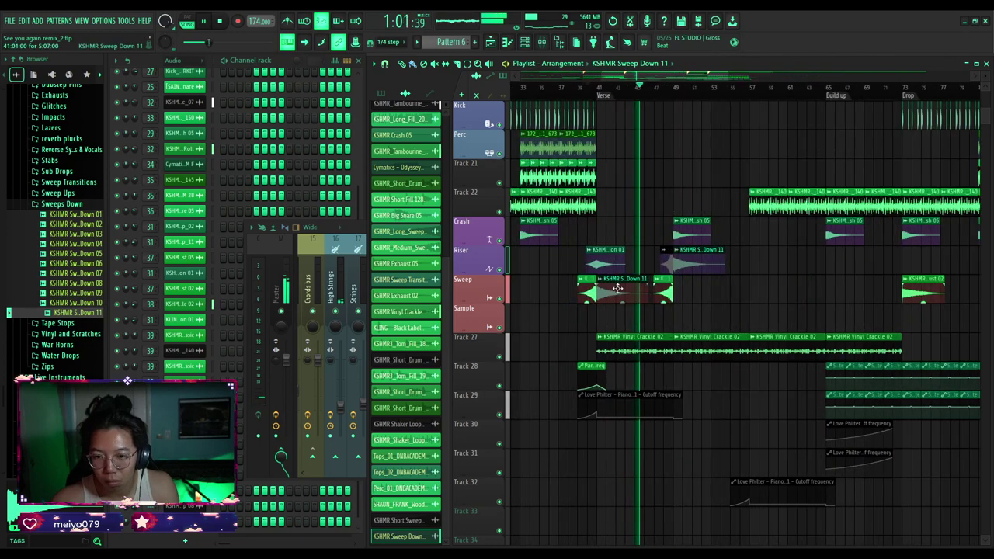
pyautogui.scroll(-5, 622, 289)
pyautogui.scroll(9, 754, 291)
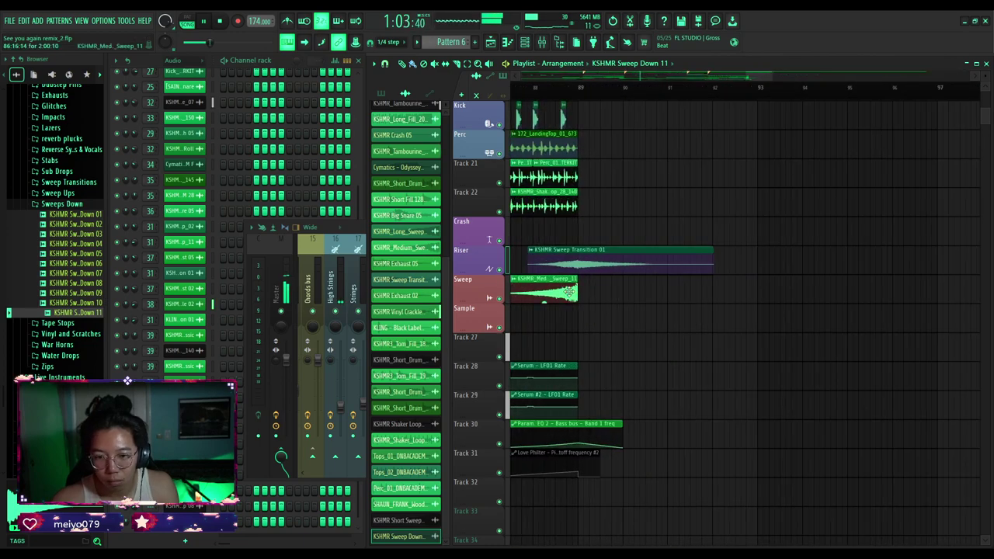
# Replace the Exhaust 02 clip at the first Drop, bar 25, with KSHMR Sweep Down 11 on the Sweep track.
pyautogui.scroll(-6, 606, 292)
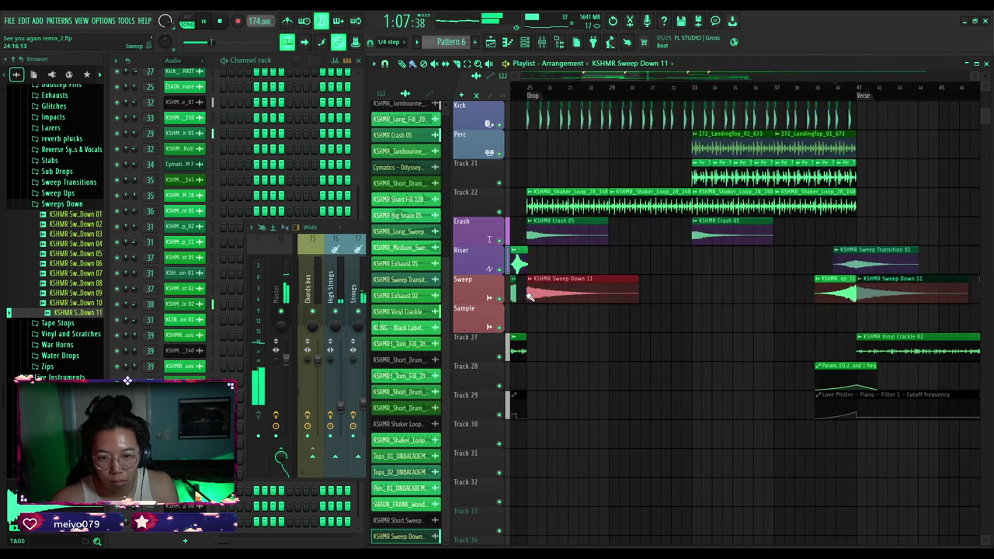
pyautogui.scroll(-5, 621, 357)
pyautogui.scroll(4, 597, 344)
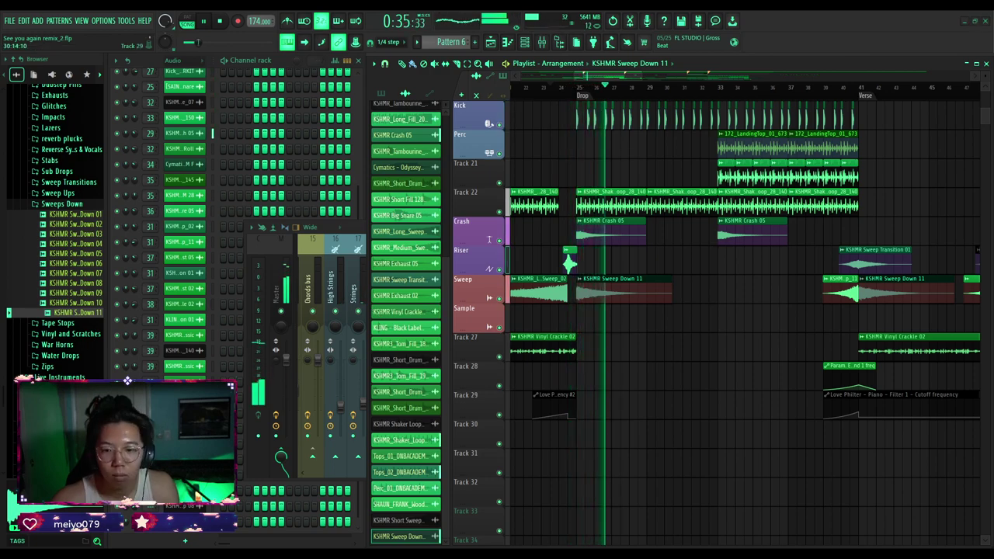
# Play the arrangement from the first Drop at bar 25 and examine the drum, bass and piano tracks up to the Verse.
pyautogui.scroll(4, 644, 376)
pyautogui.scroll(-2, 614, 357)
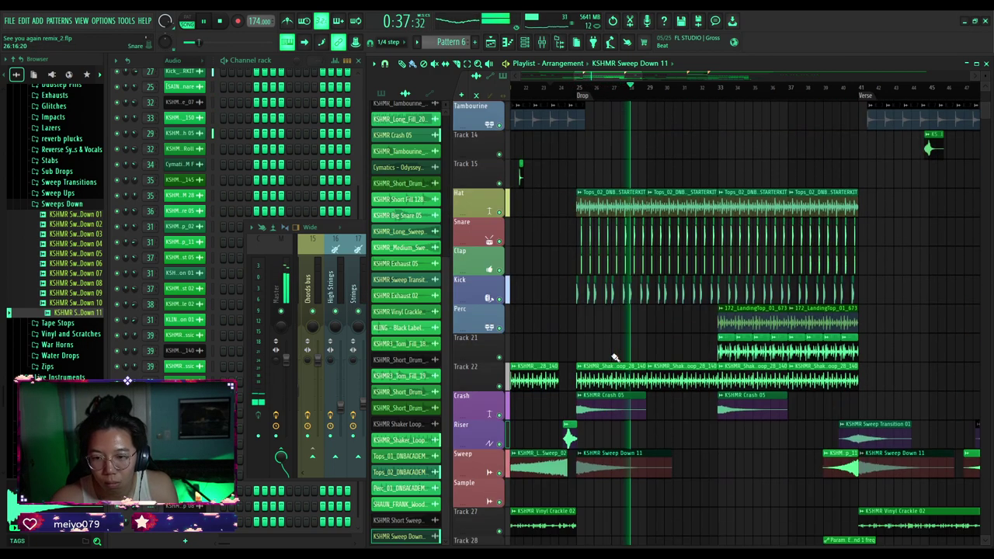
pyautogui.scroll(3, 622, 351)
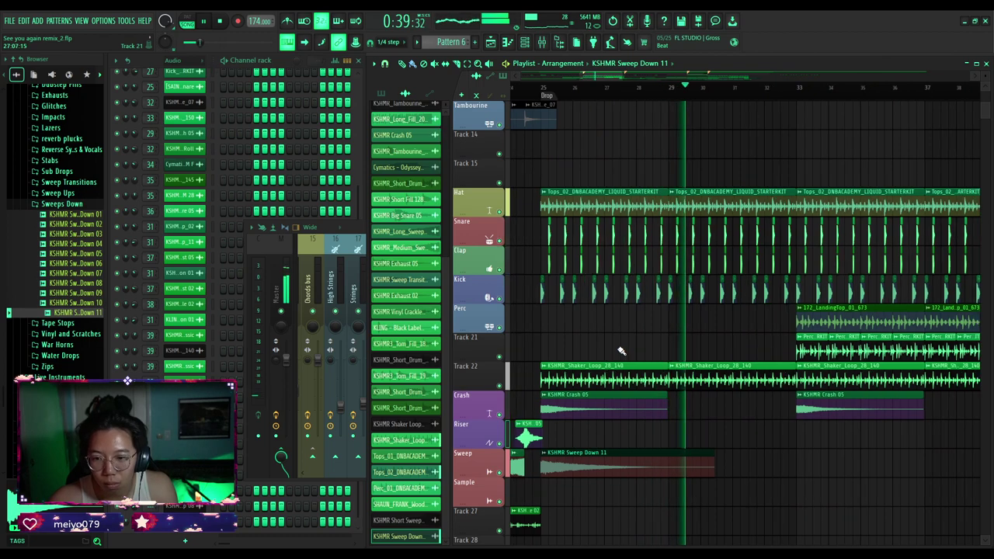
pyautogui.scroll(-4, 622, 348)
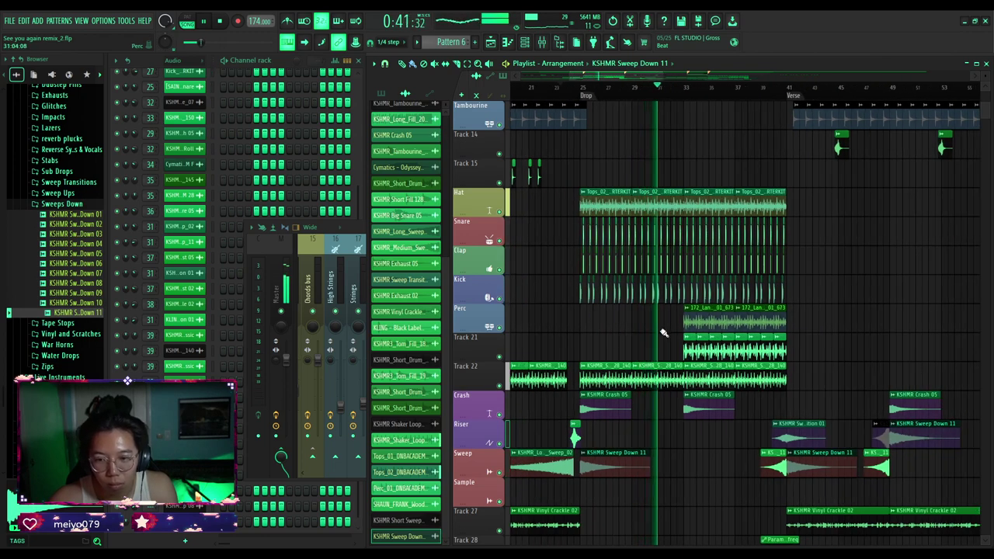
pyautogui.scroll(3, 666, 329)
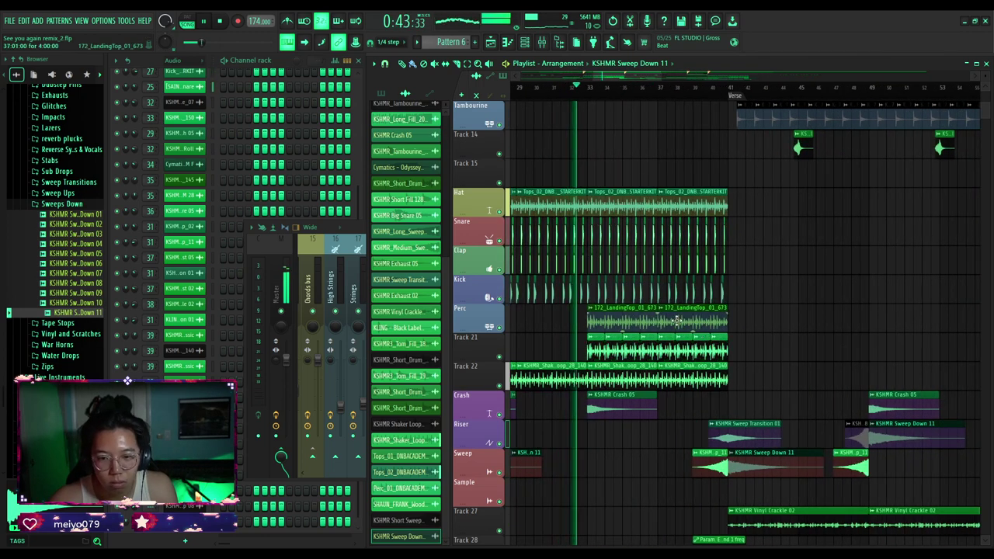
pyautogui.scroll(6, 665, 326)
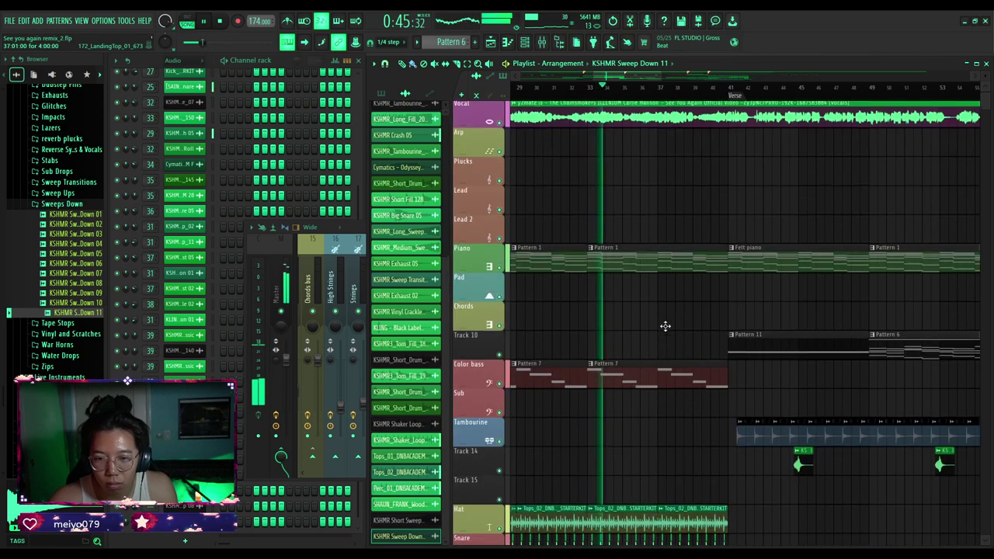
pyautogui.scroll(-5, 666, 327)
pyautogui.scroll(3, 625, 321)
pyautogui.scroll(2, 668, 319)
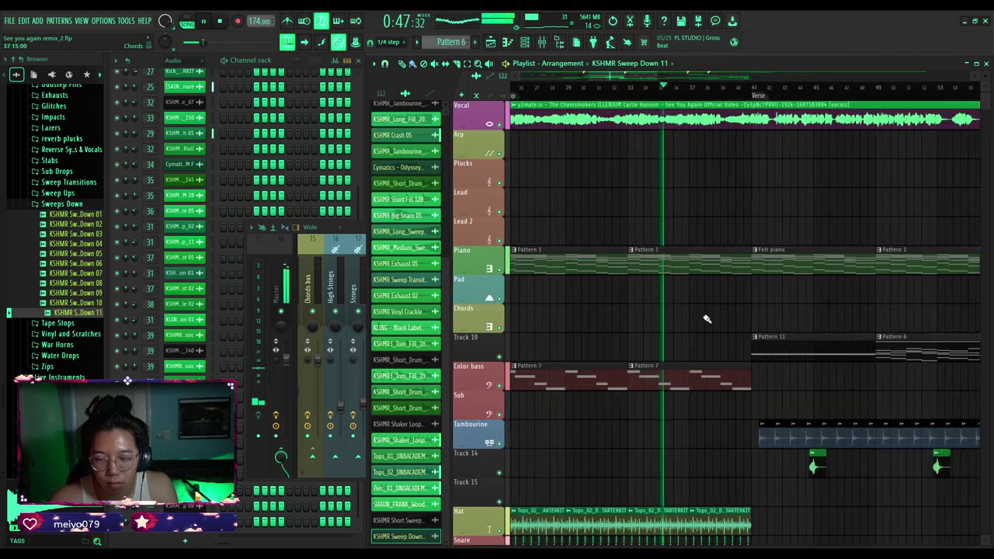
pyautogui.scroll(-2, 704, 318)
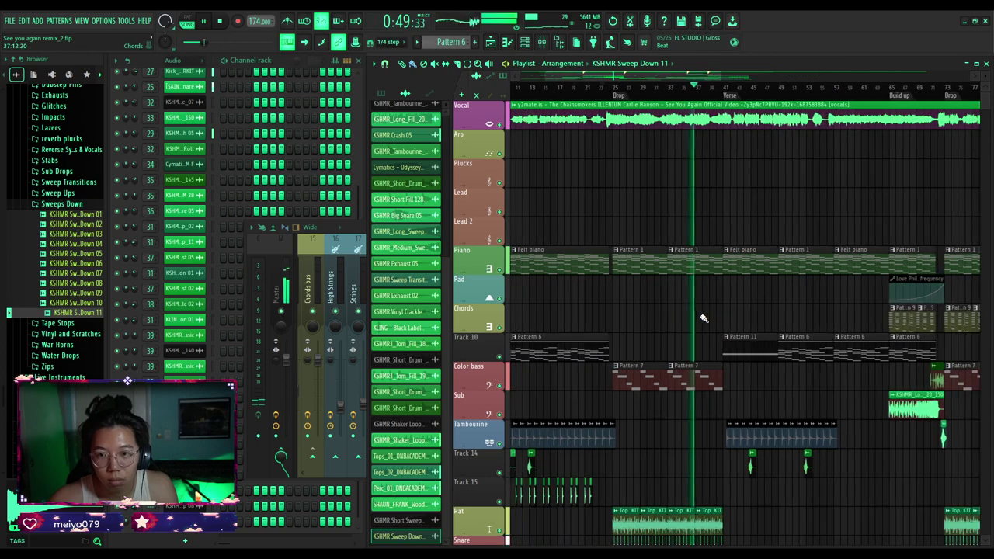
pyautogui.scroll(2, 767, 308)
pyautogui.scroll(-2, 633, 310)
pyautogui.scroll(3, 730, 310)
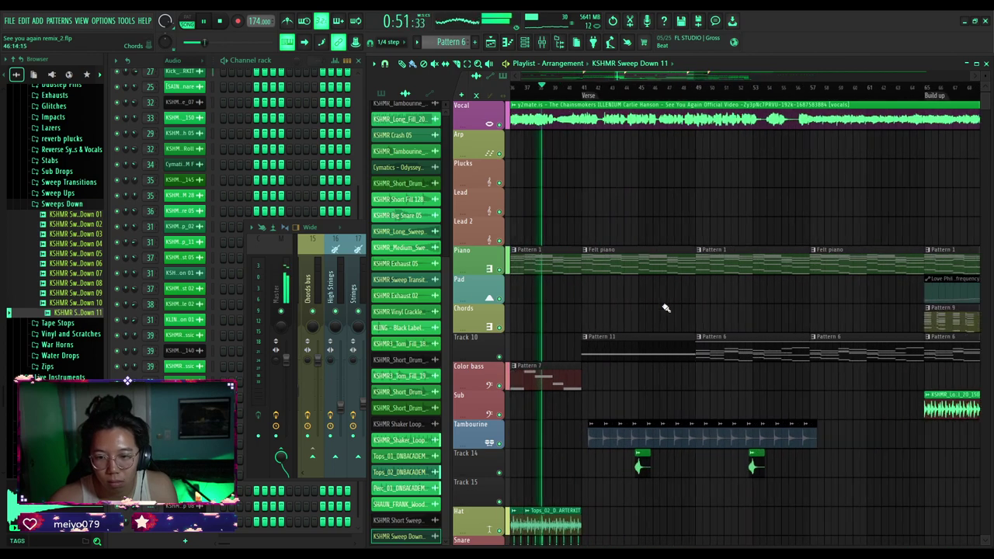
# Save the remix project while playing the Verse with its new sweep transitions.
pyautogui.hotkey('ctrl', 's')
pyautogui.scroll(-1, 613, 302)
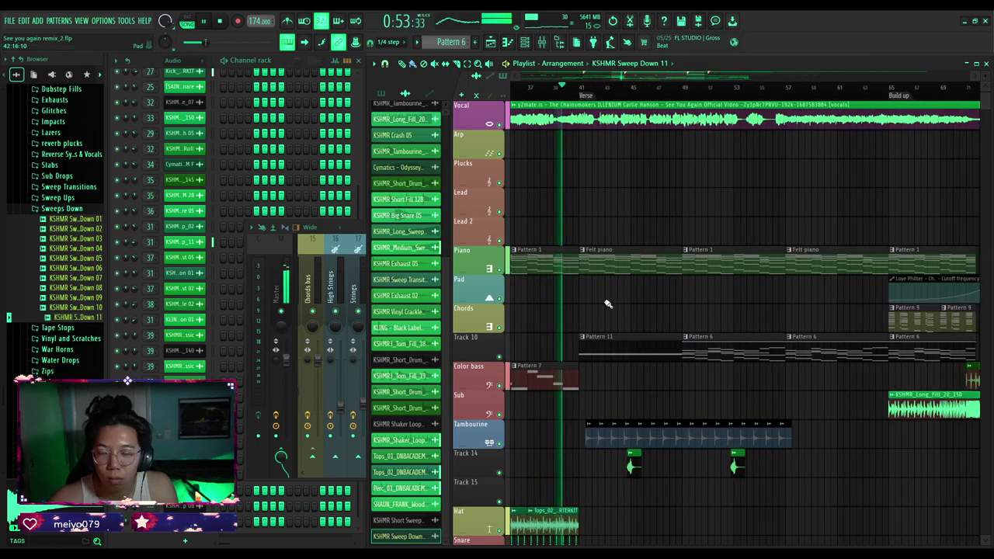
pyautogui.scroll(-3, 610, 303)
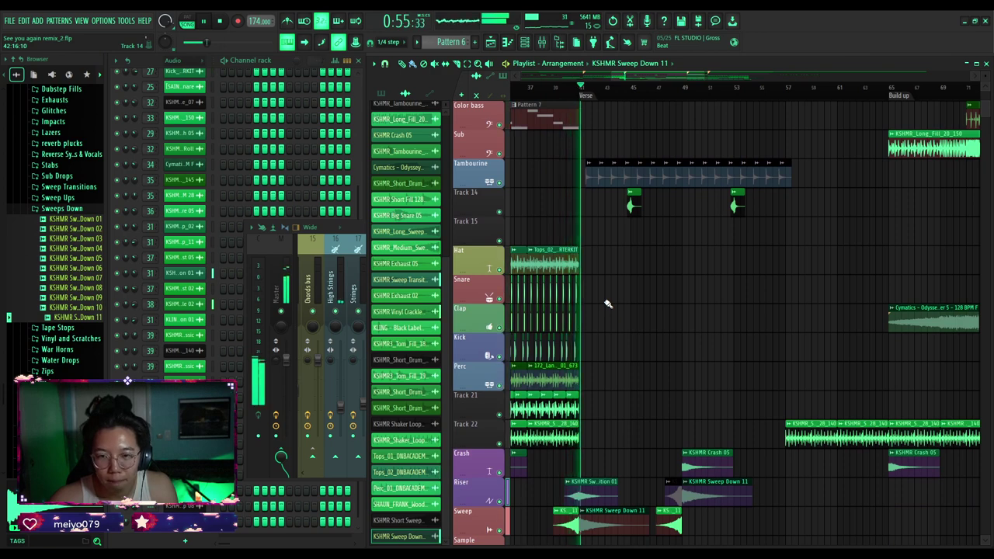
pyautogui.scroll(2, 608, 304)
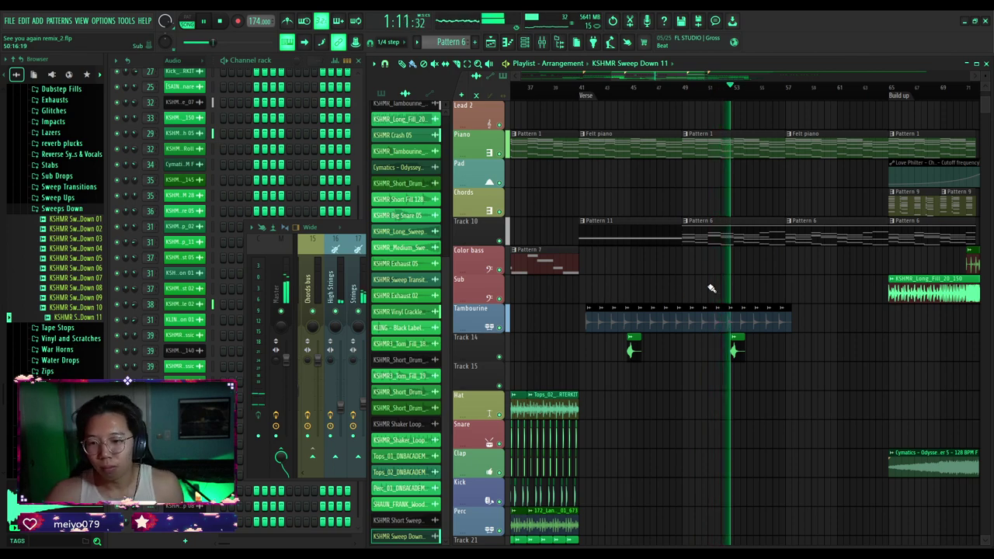
pyautogui.hscroll(5, 711, 288)
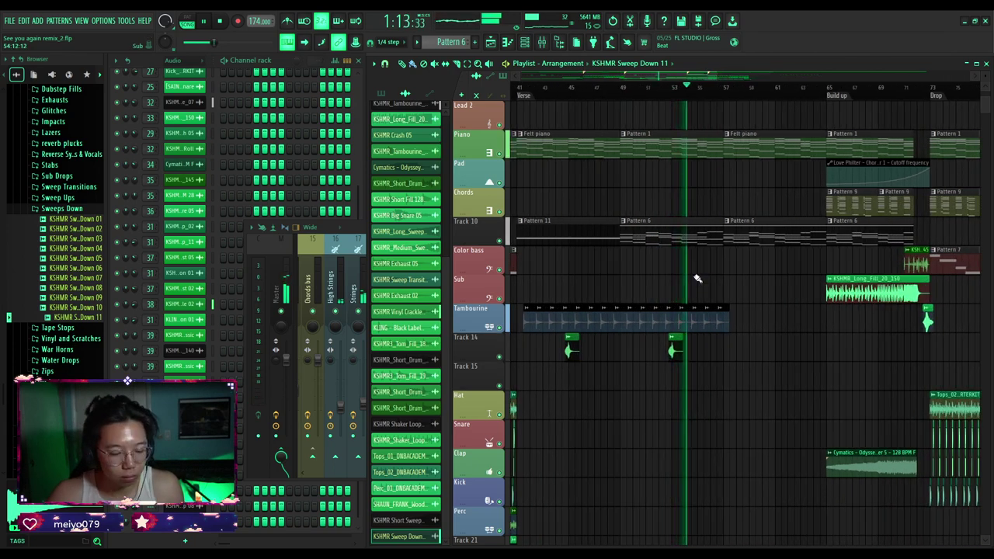
pyautogui.hotkey('ctrl', 's')
# Set the channel volume of KSHMR_Shaker_Loop_28_140 to 34% against the full mix.
pyautogui.hscroll(3, 679, 283)
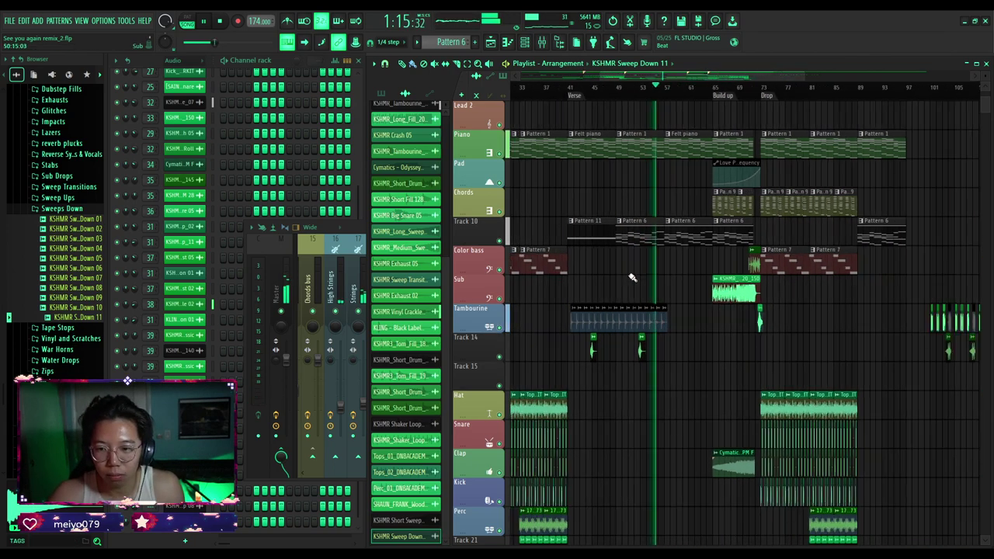
pyautogui.scroll(-5, 664, 285)
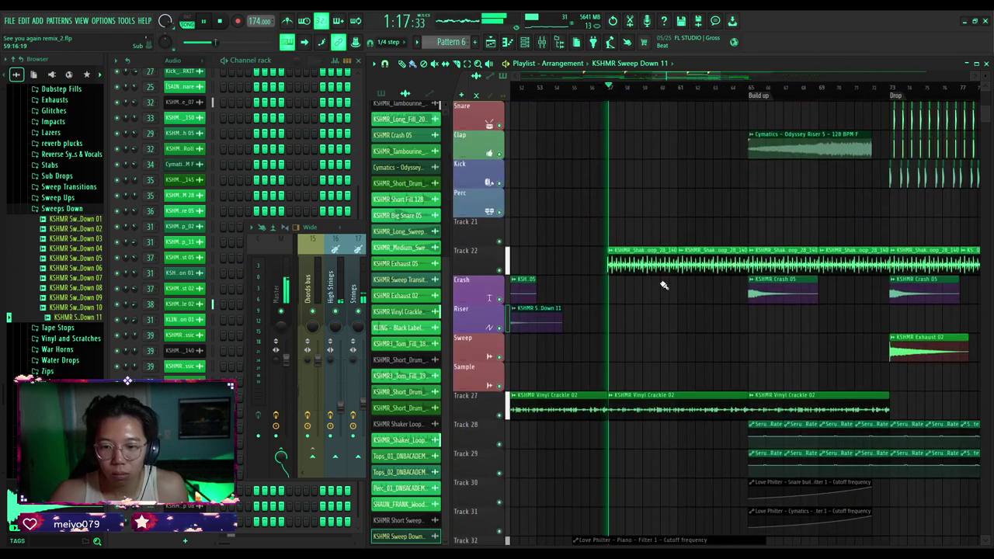
pyautogui.scroll(-5, 662, 286)
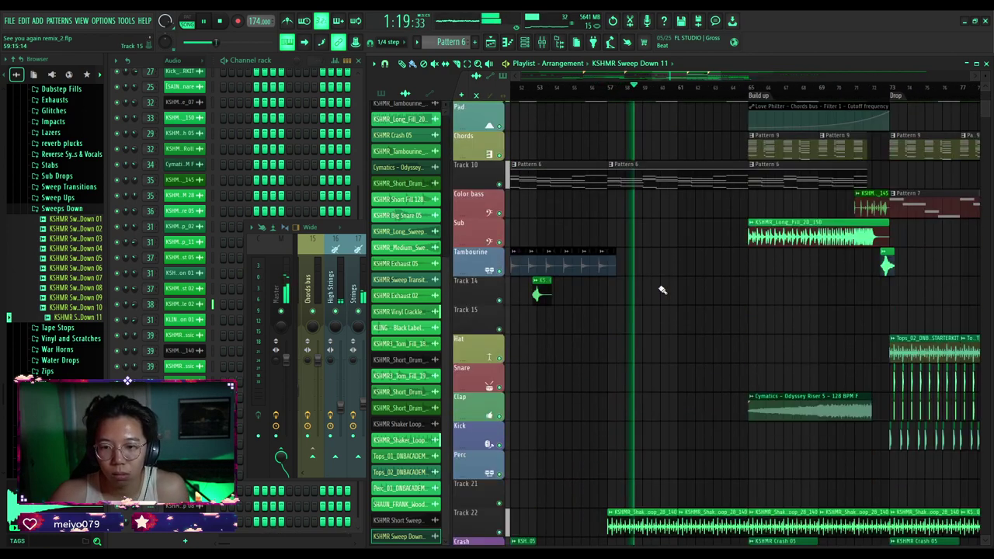
pyautogui.doubleClick(658, 289)
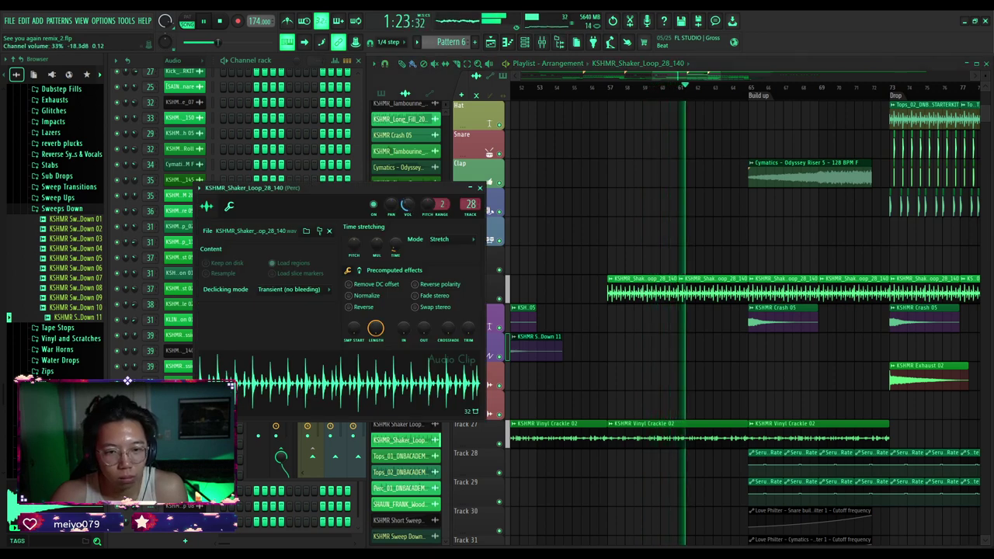
pyautogui.moveTo(407, 205); pyautogui.dragTo(407, 189)
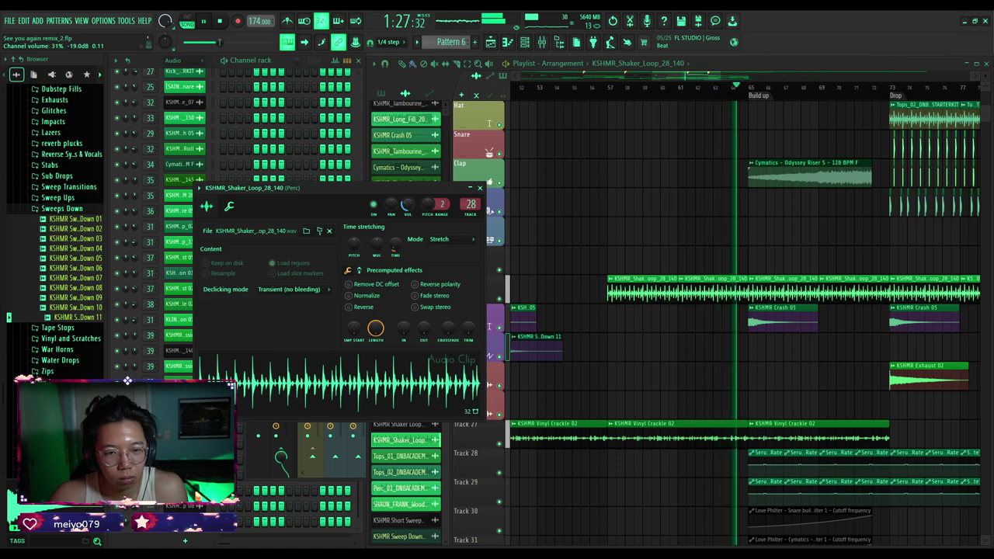
pyautogui.moveTo(407, 205); pyautogui.dragTo(407, 203)
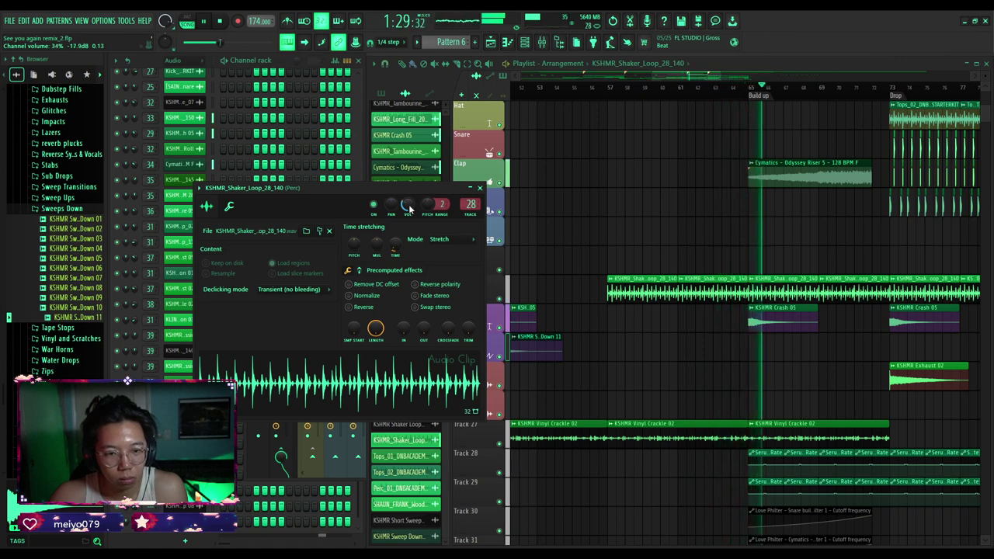
pyautogui.click(479, 189)
# Examine the tracks around the Build up and second Drop, and restart playback from about bar 60.
pyautogui.scroll(5, 721, 228)
pyautogui.press('space')
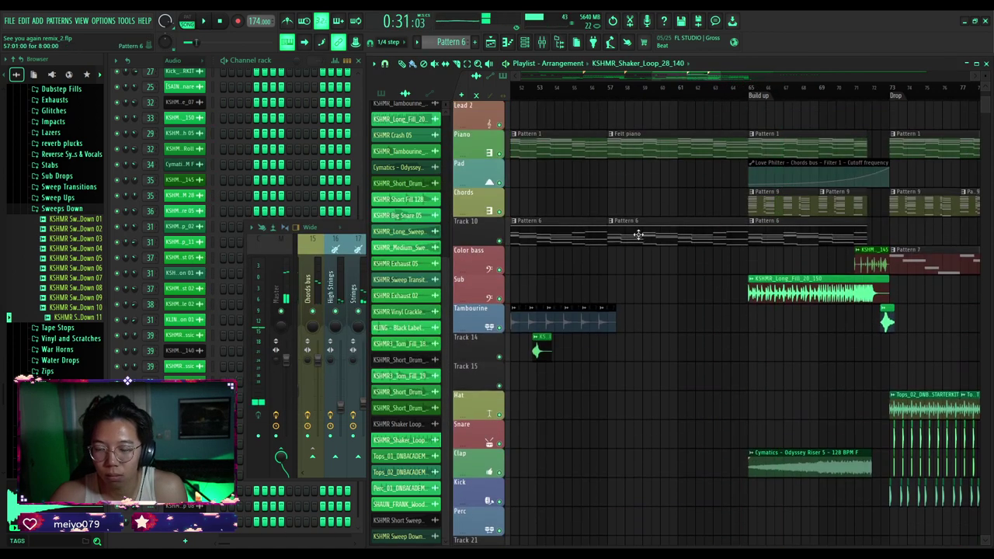
pyautogui.scroll(5, 620, 236)
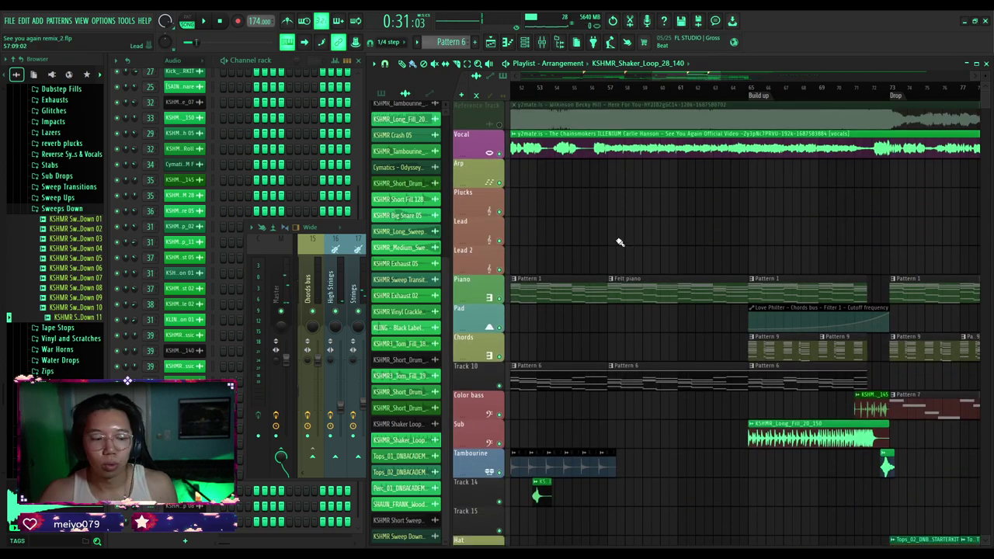
pyautogui.scroll(-4, 619, 241)
pyautogui.scroll(-7, 661, 285)
pyautogui.scroll(3, 666, 280)
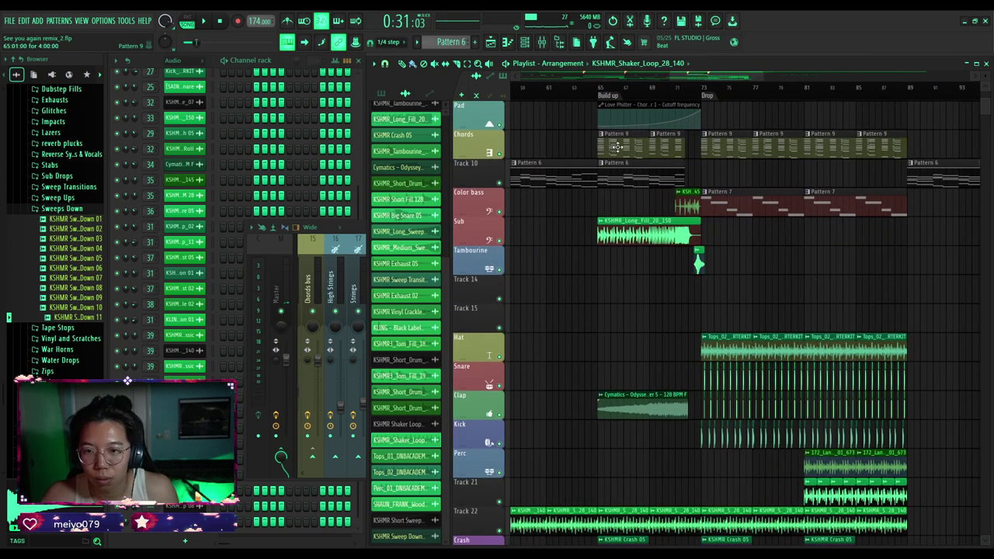
pyautogui.scroll(-2, 619, 156)
pyautogui.scroll(3, 624, 218)
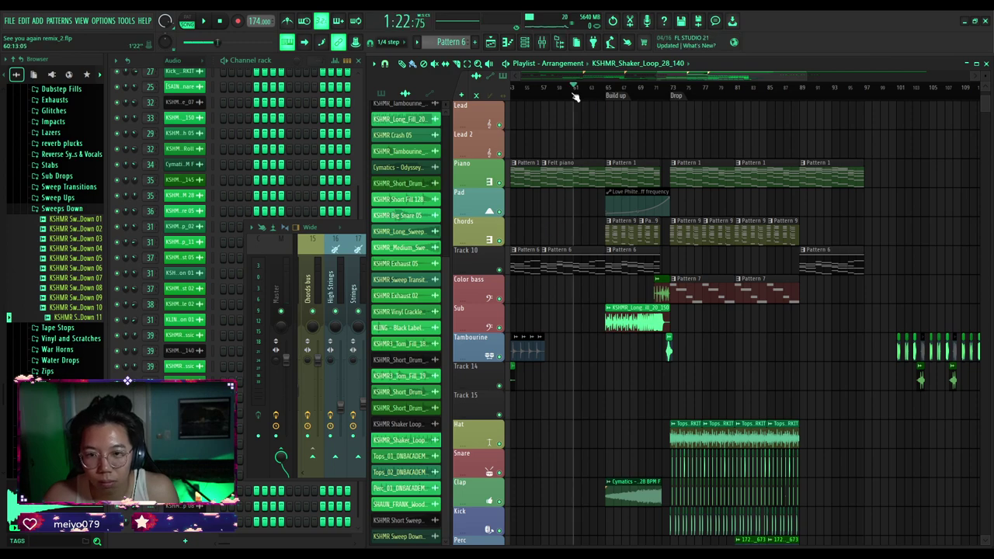
pyautogui.scroll(-4, 574, 95)
pyautogui.scroll(5, 703, 174)
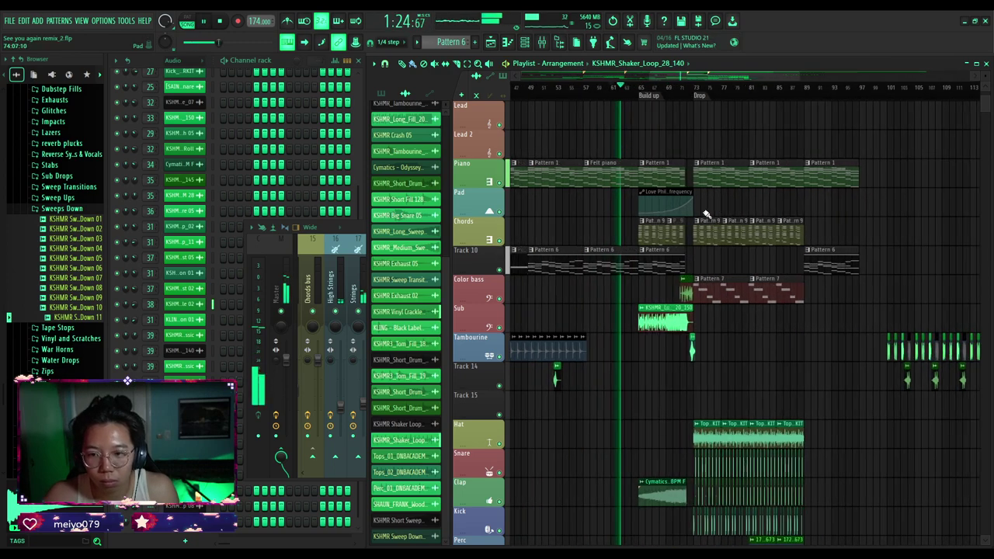
# Delete the Build up's chords filter automation and KSHMR_Long_Fill_20_150, plus the Pattern 9 chord clips in the Build up and second Drop.
pyautogui.rightClick(654, 212)
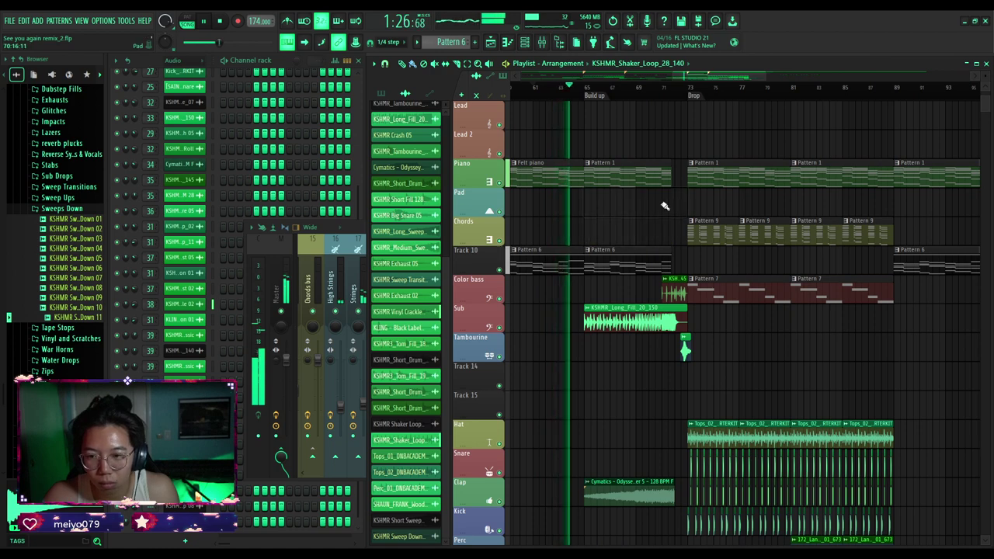
pyautogui.rightClick(703, 234)
pyautogui.scroll(-3, 637, 232)
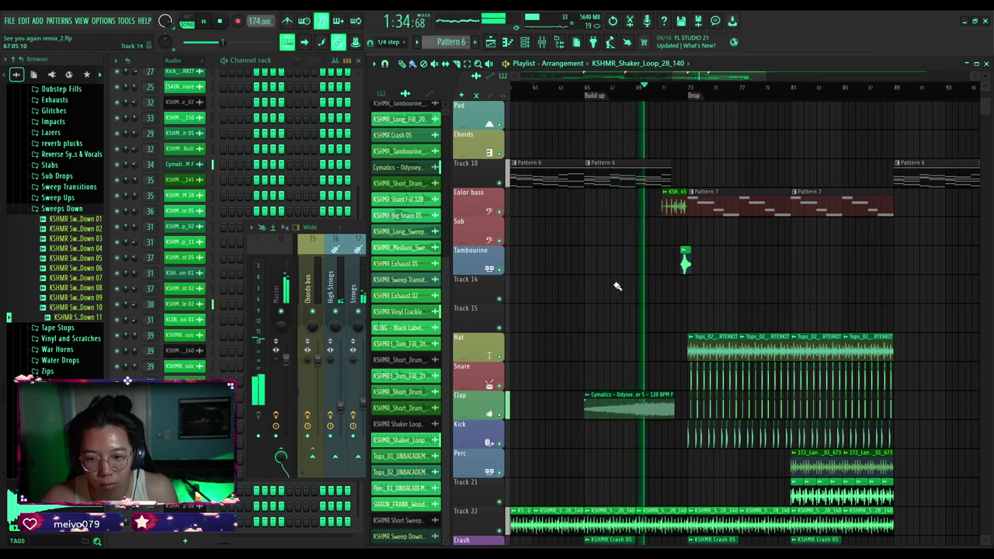
# Play from the Build up into the Drop at bar 73 to review the transition and remaining tracks.
pyautogui.scroll(4, 715, 295)
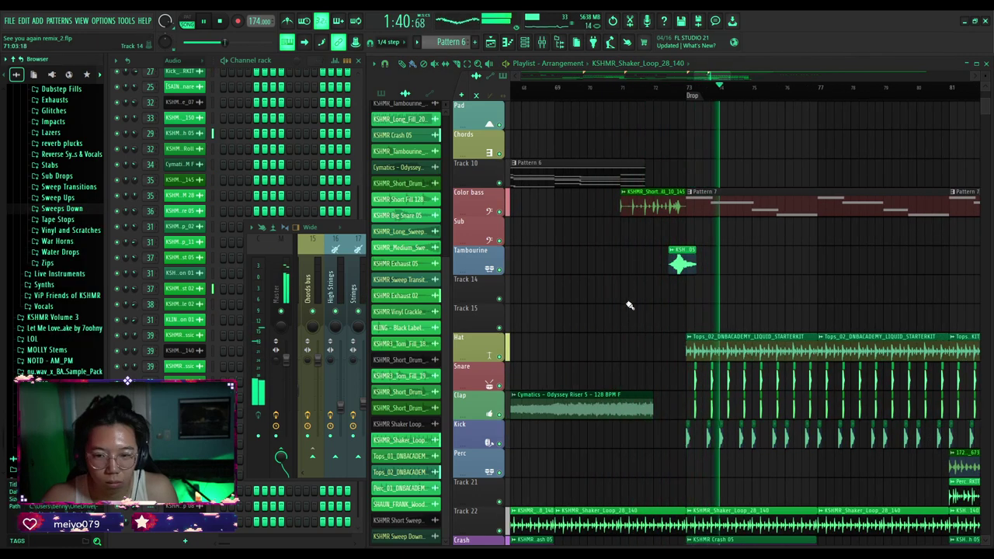
pyautogui.scroll(5, 653, 301)
pyautogui.scroll(1, 660, 303)
pyautogui.scroll(-6, 645, 308)
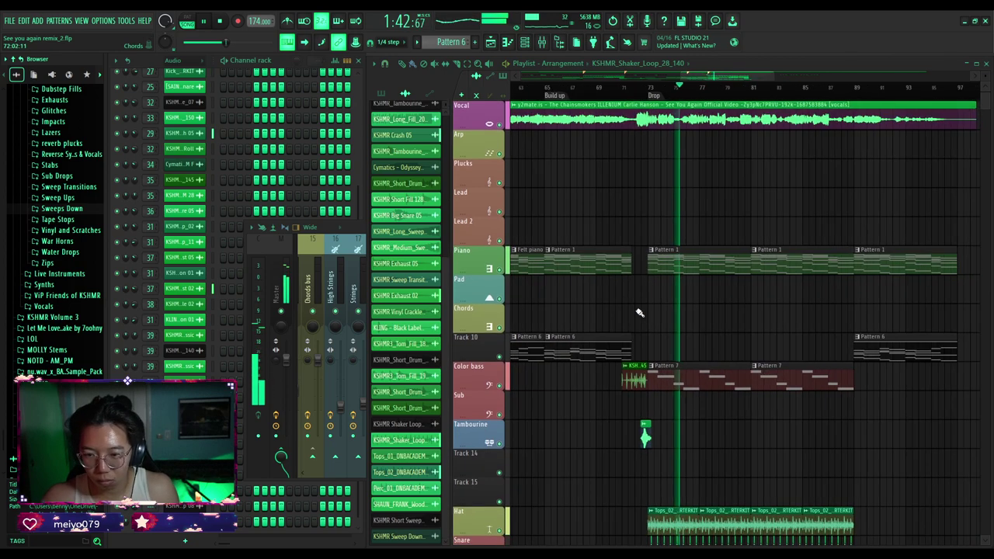
# Examine the drum, effect and automation tracks around the Build up and second Drop against the full arrangement.
pyautogui.scroll(-6, 651, 309)
pyautogui.scroll(-4, 653, 305)
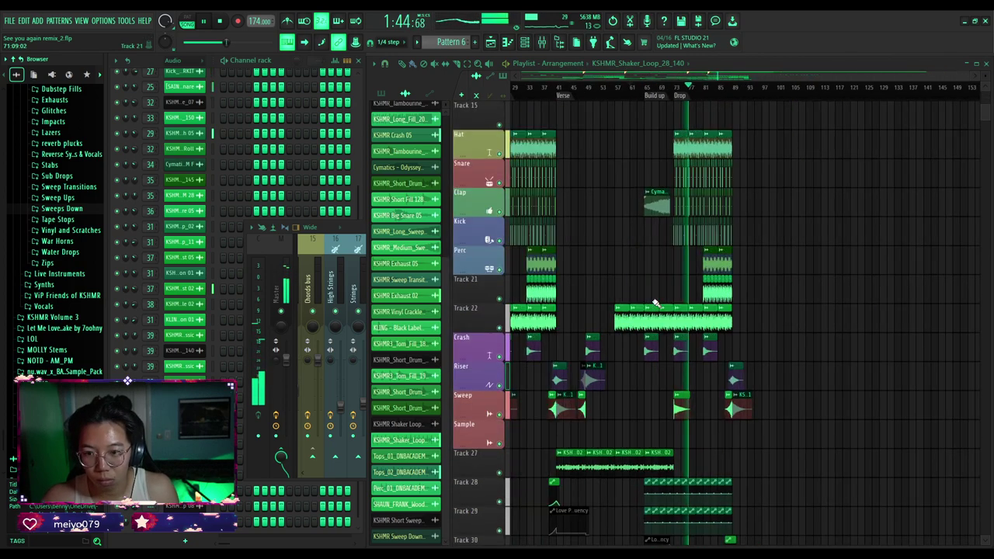
pyautogui.scroll(6, 710, 291)
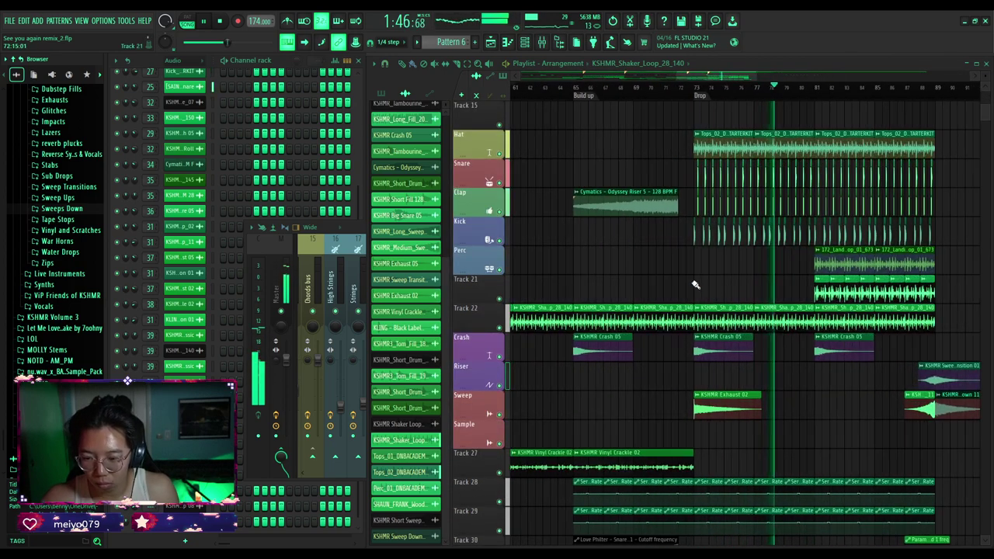
pyautogui.scroll(4, 696, 286)
pyautogui.scroll(3, 695, 285)
pyautogui.scroll(-2, 595, 184)
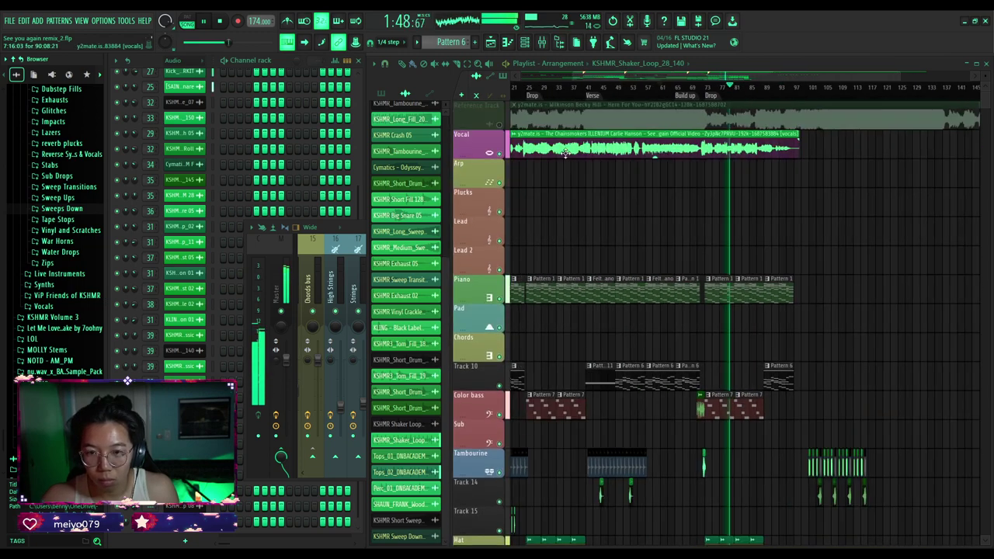
# Play excerpts from the first Drop, the second Drop and the section from bar 89 to compare them, and stop playback.
pyautogui.click(547, 87)
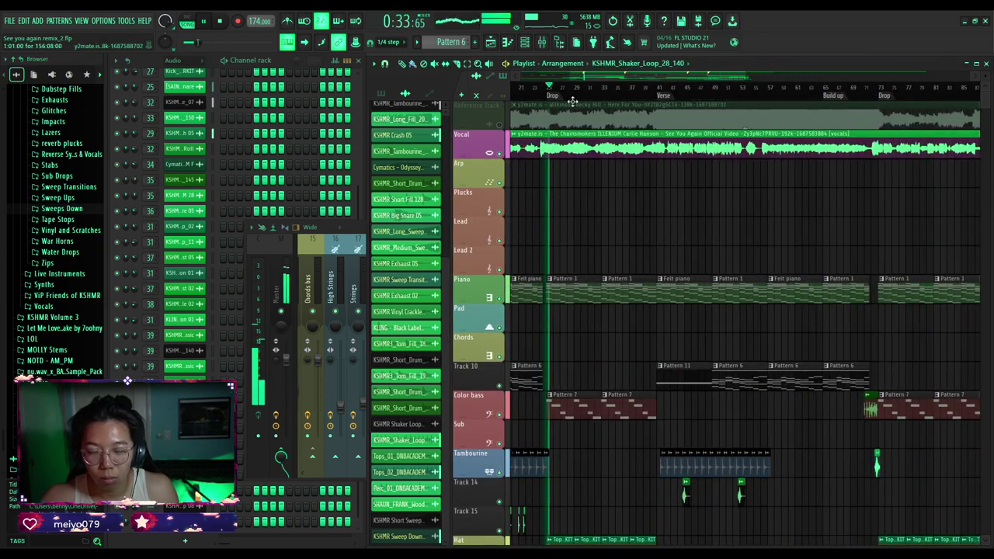
pyautogui.scroll(-3, 544, 168)
pyautogui.scroll(3, 758, 193)
pyautogui.click(623, 91)
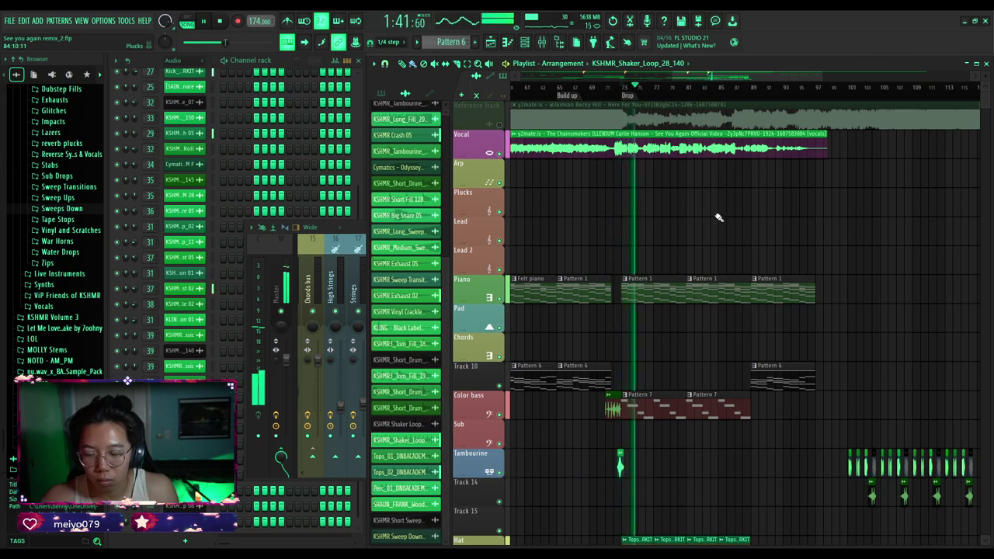
pyautogui.scroll(2, 677, 225)
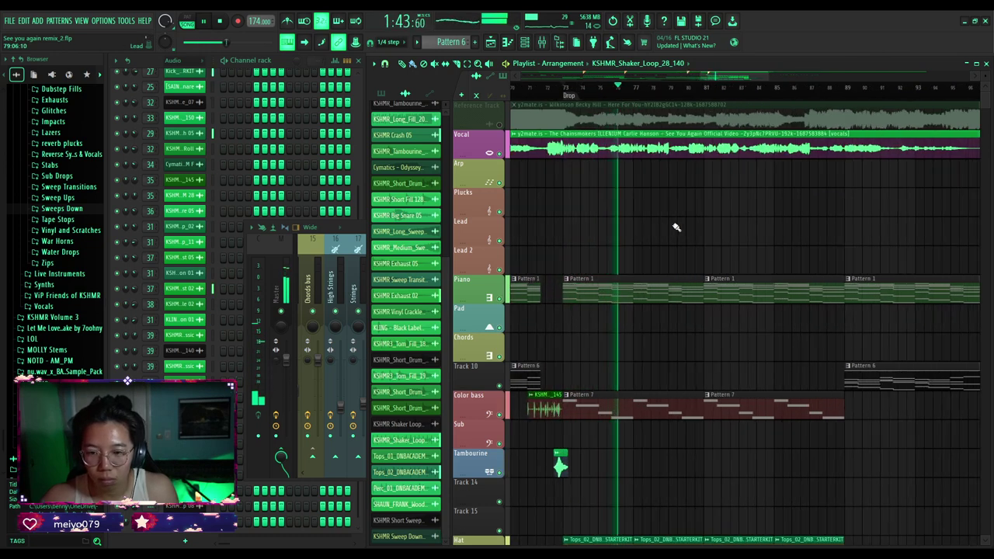
pyautogui.scroll(-4, 676, 226)
pyautogui.scroll(2, 715, 234)
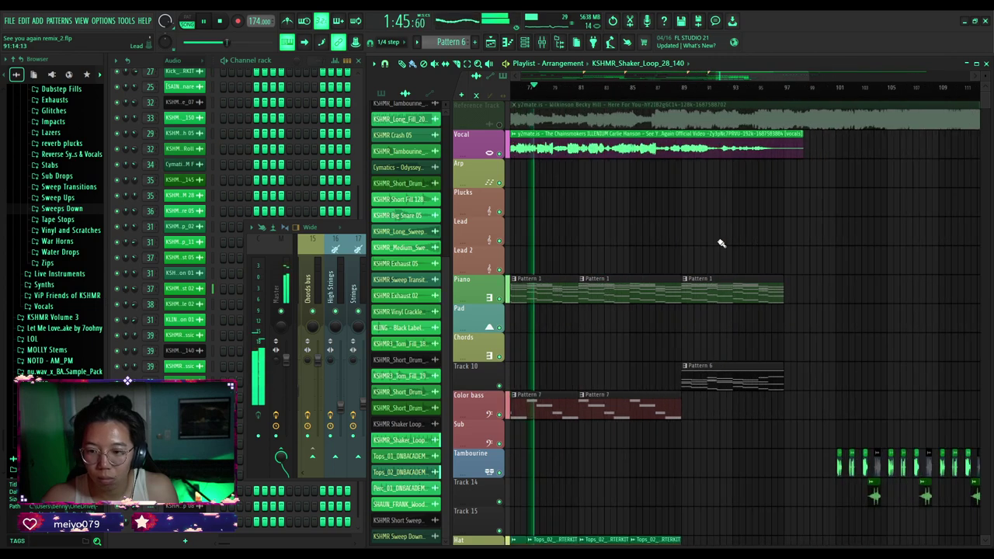
pyautogui.click(684, 90)
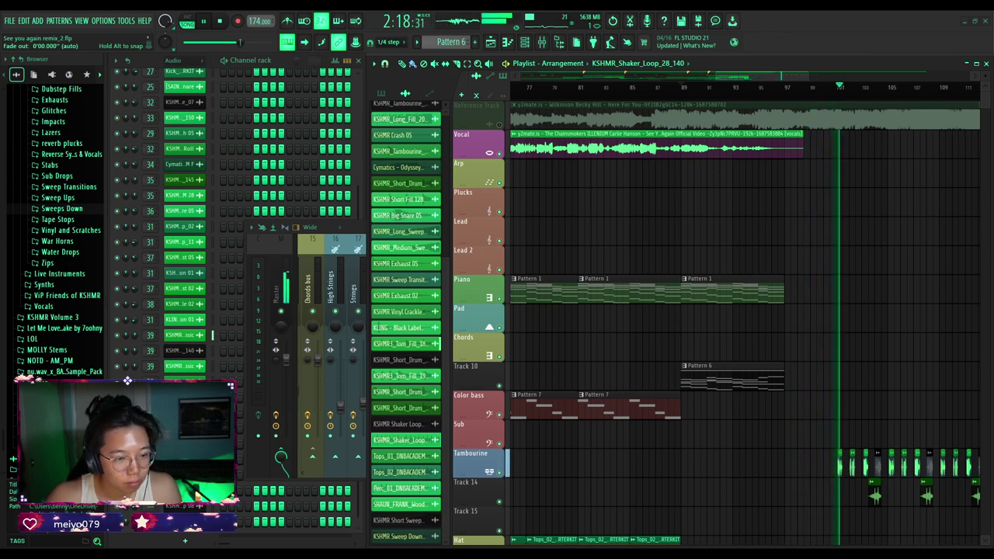
pyautogui.press('space')
# Play the arrangement from the start and examine the intro's melodic, percussion and effect tracks.
pyautogui.scroll(-5, 684, 311)
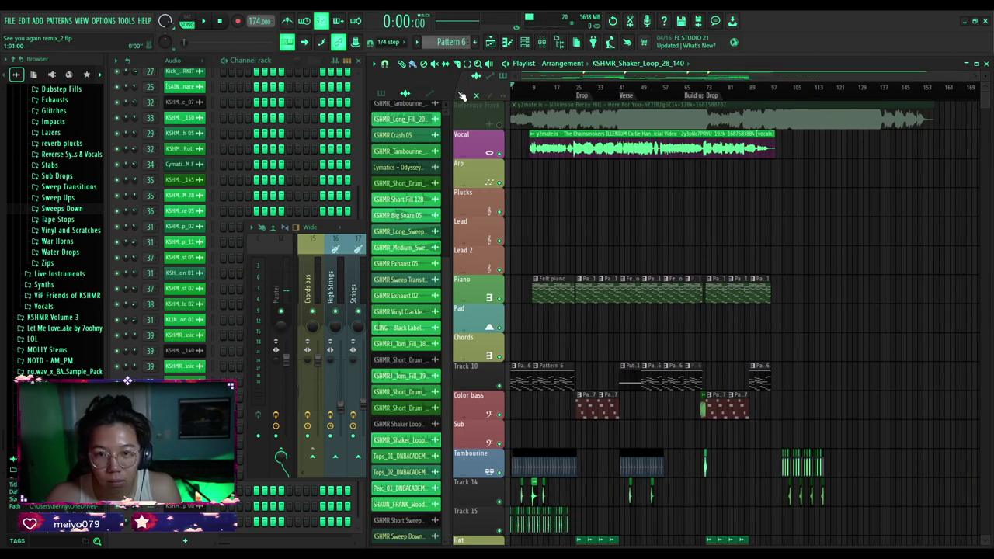
pyautogui.press('space')
pyautogui.scroll(3, 567, 184)
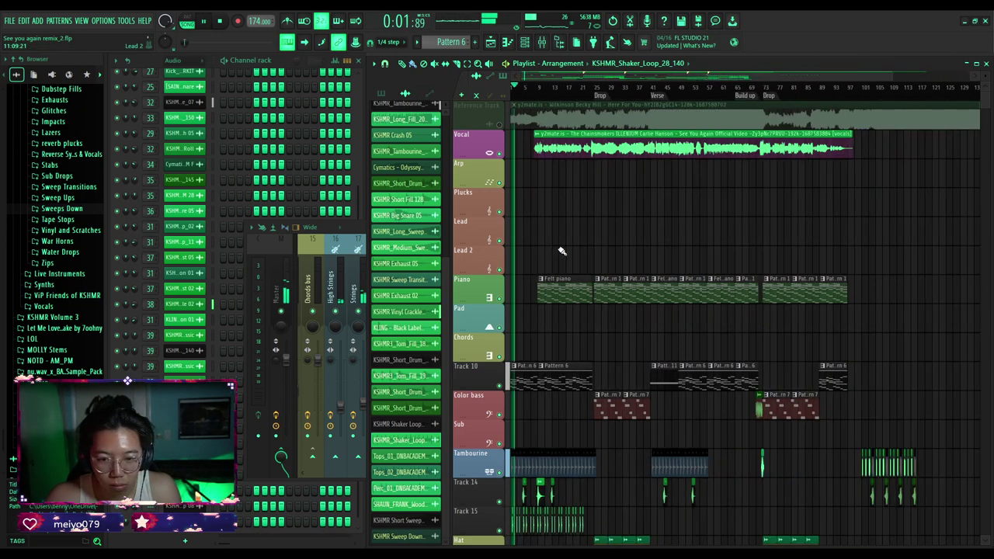
pyautogui.scroll(2, 529, 252)
pyautogui.scroll(-1, 529, 252)
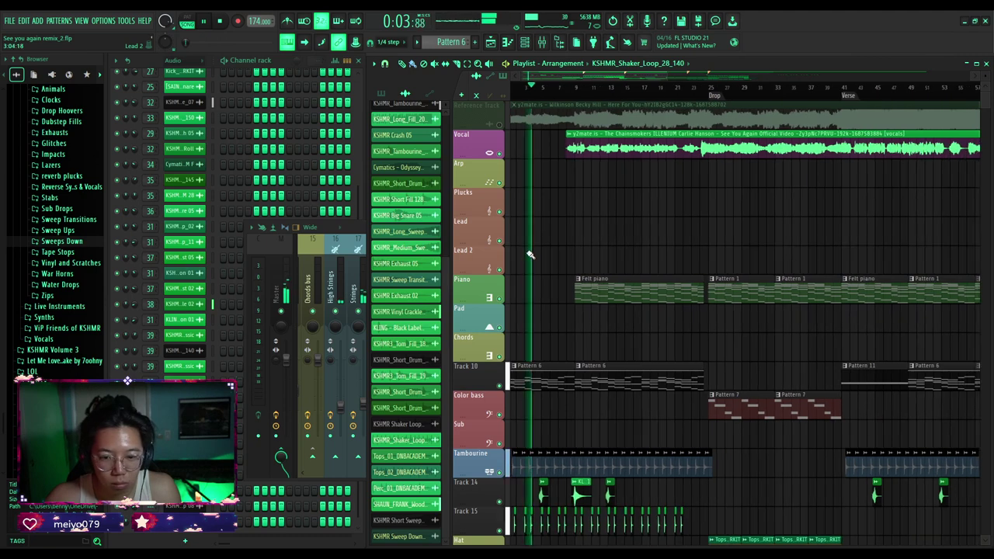
pyautogui.scroll(-6, 539, 266)
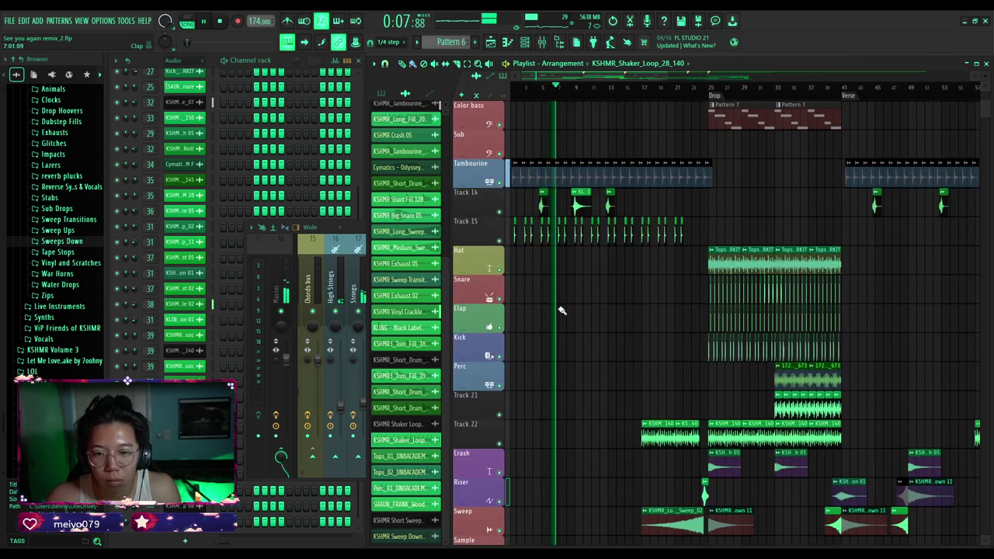
pyautogui.scroll(3, 561, 299)
pyautogui.scroll(3, 569, 285)
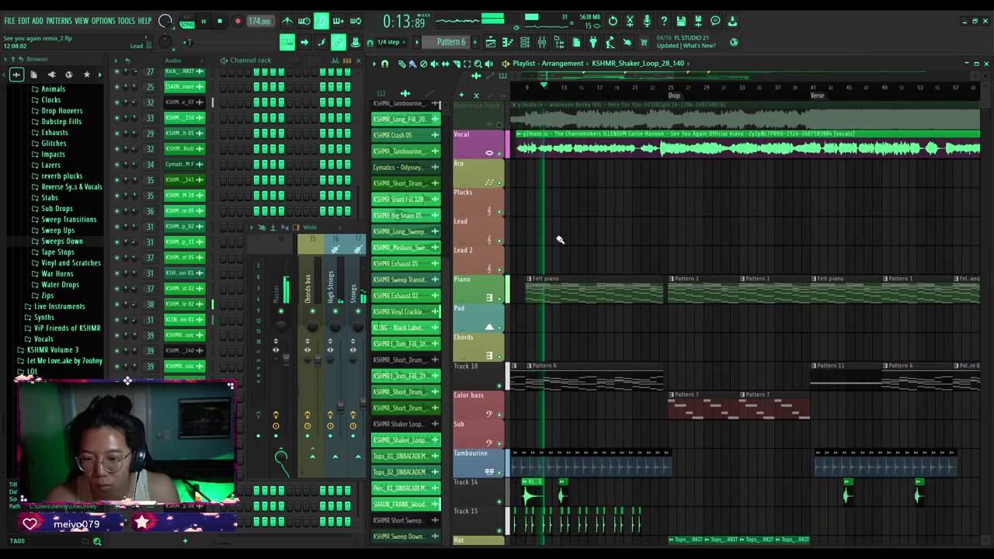
# Compare the intro from about bar 8 with the soloed Reference Track, and return to the full mix.
pyautogui.click(543, 44)
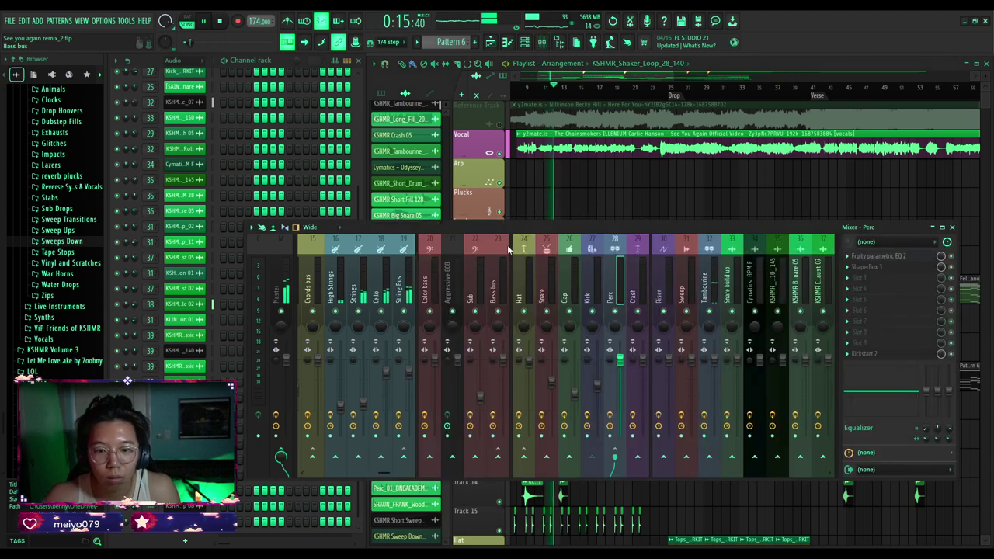
pyautogui.click(406, 284)
pyautogui.scroll(3, 564, 277)
pyautogui.click(518, 111)
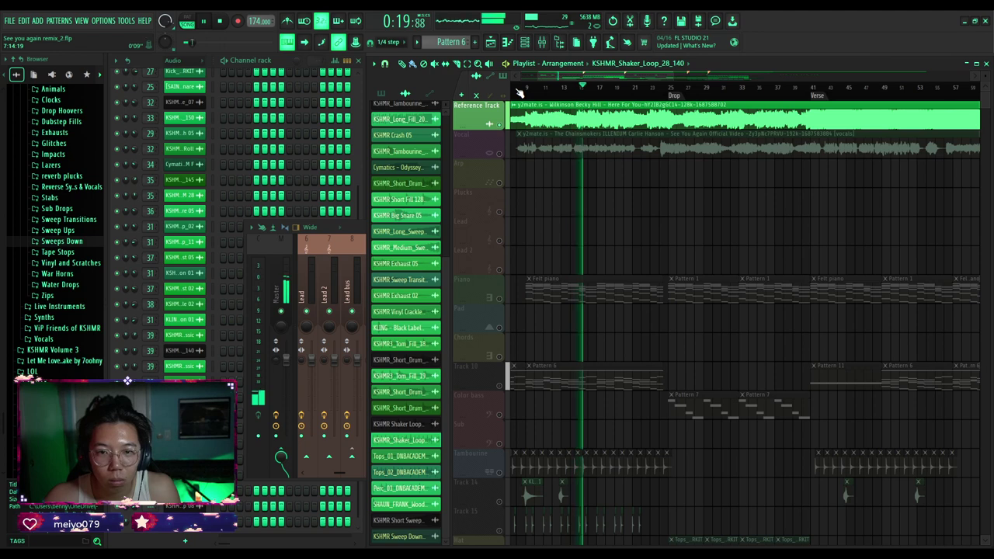
pyautogui.click(519, 93)
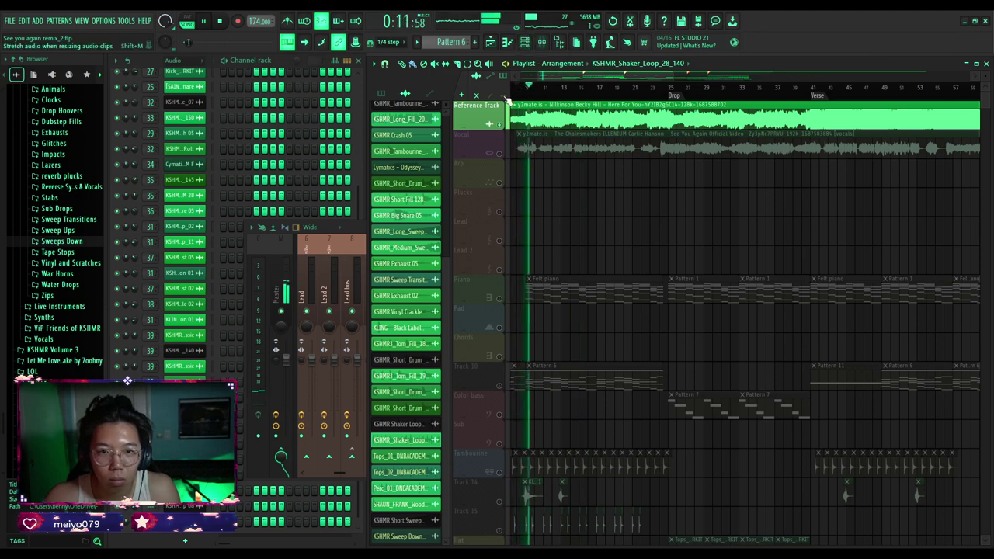
pyautogui.rightClick(500, 125)
pyautogui.rightClick(500, 125)
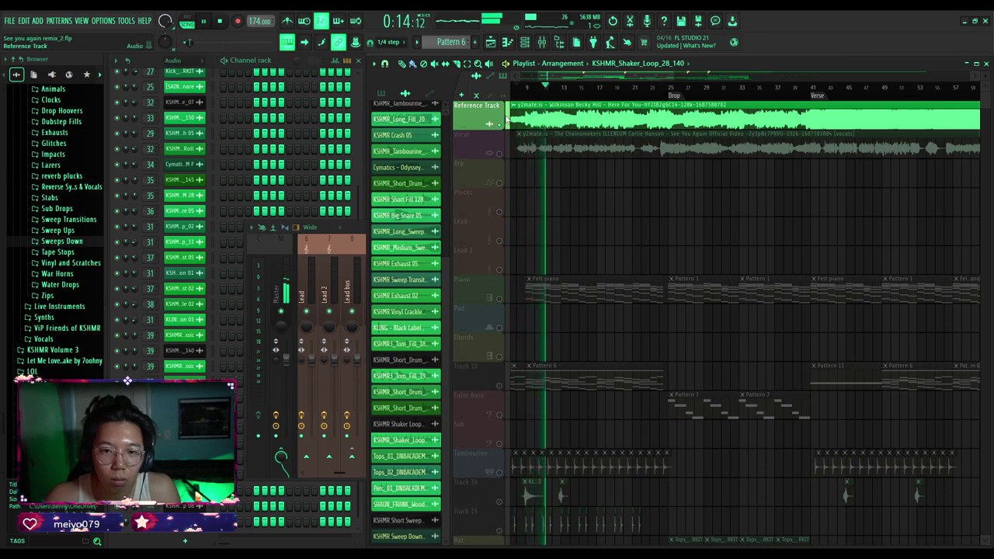
pyautogui.click(520, 90)
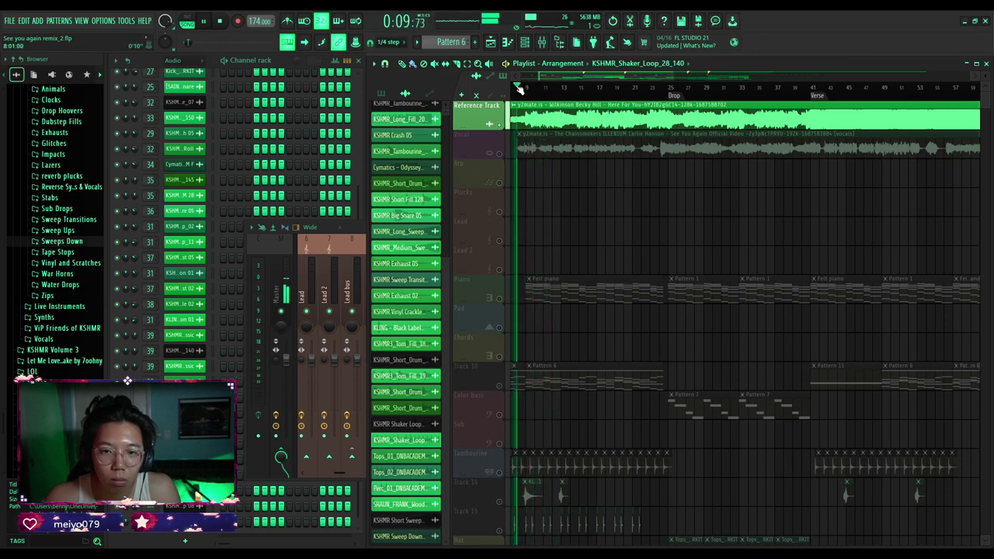
pyautogui.rightClick(503, 124)
pyautogui.click(504, 124)
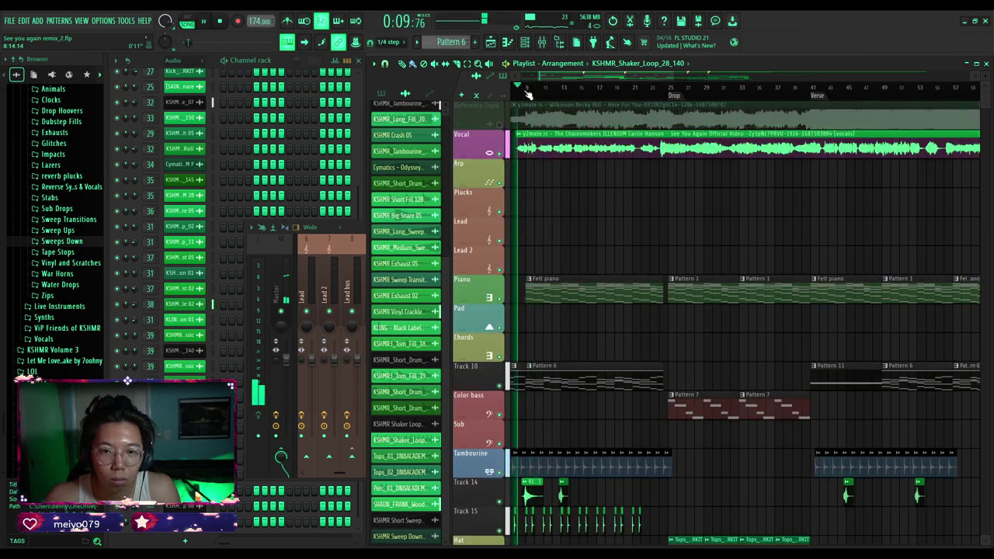
# Lower the String Bus mixer level to about 78% and the SHAUN_FRANK woodblock level to 46%.
pyautogui.click(541, 43)
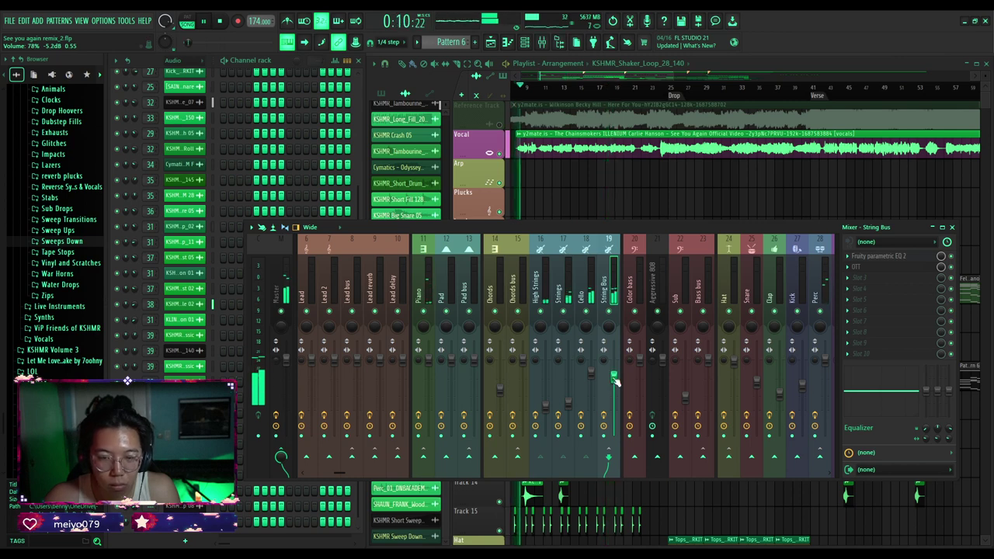
pyautogui.scroll(-7, 564, 308)
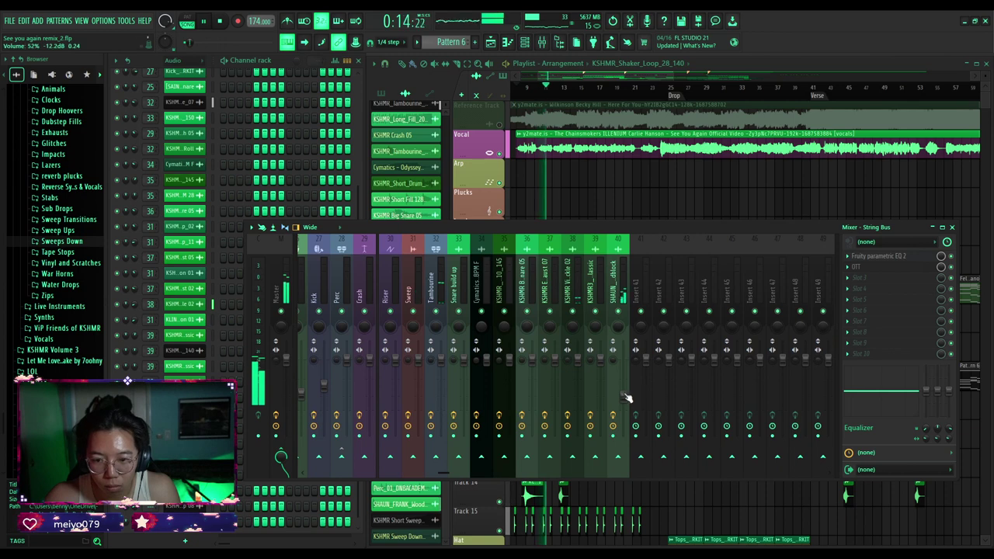
pyautogui.click(618, 458)
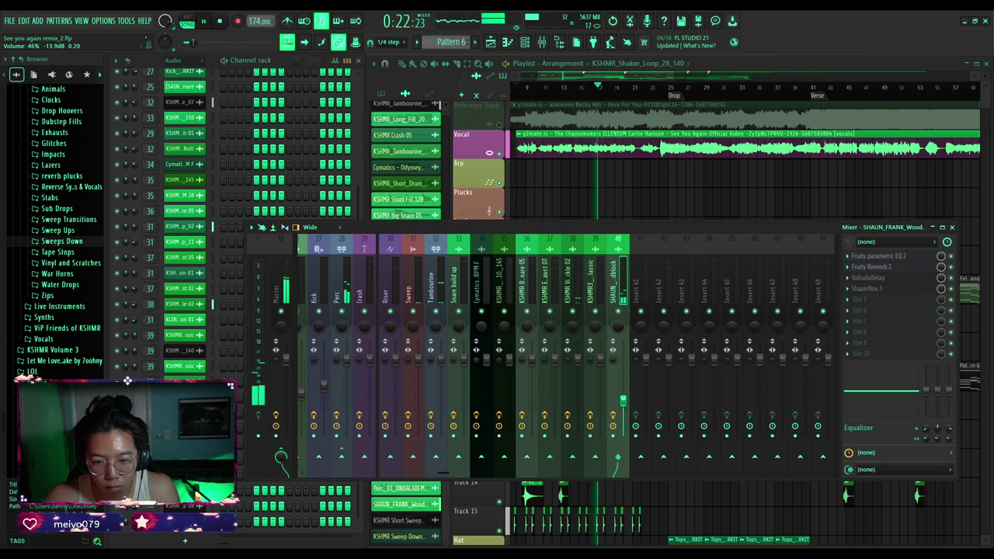
# Replay the intro with the adjusted levels and save the project.
pyautogui.hscroll(-5, 613, 294)
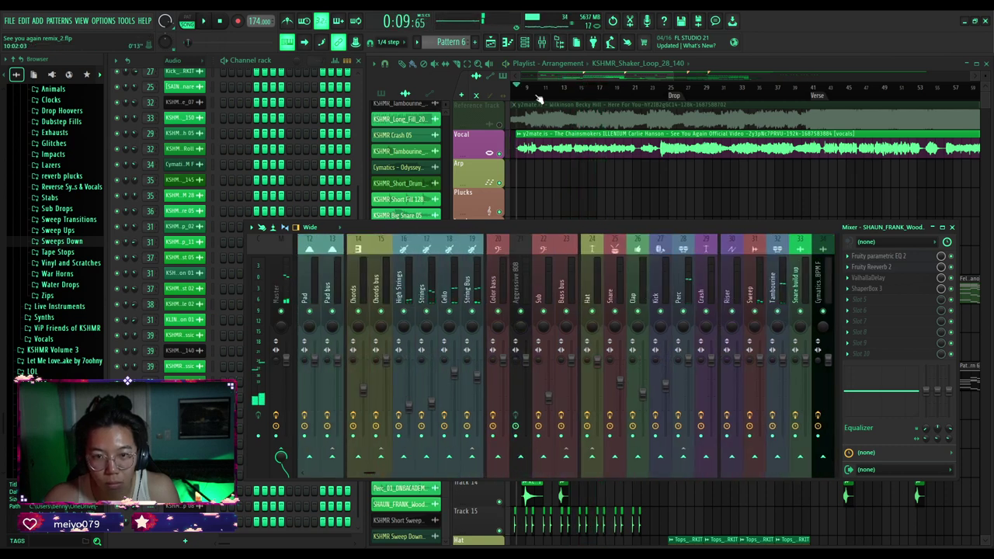
pyautogui.click(538, 98)
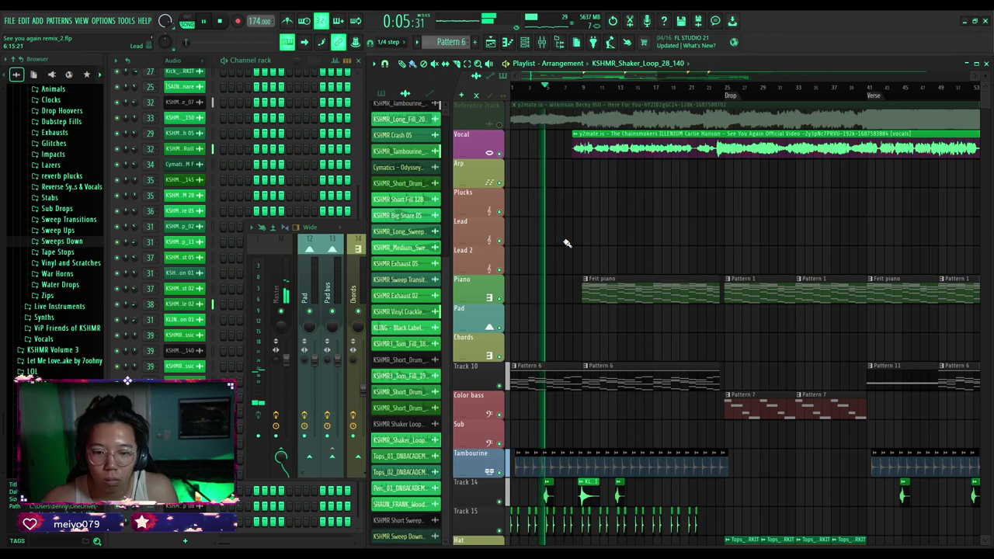
pyautogui.scroll(-5, 593, 251)
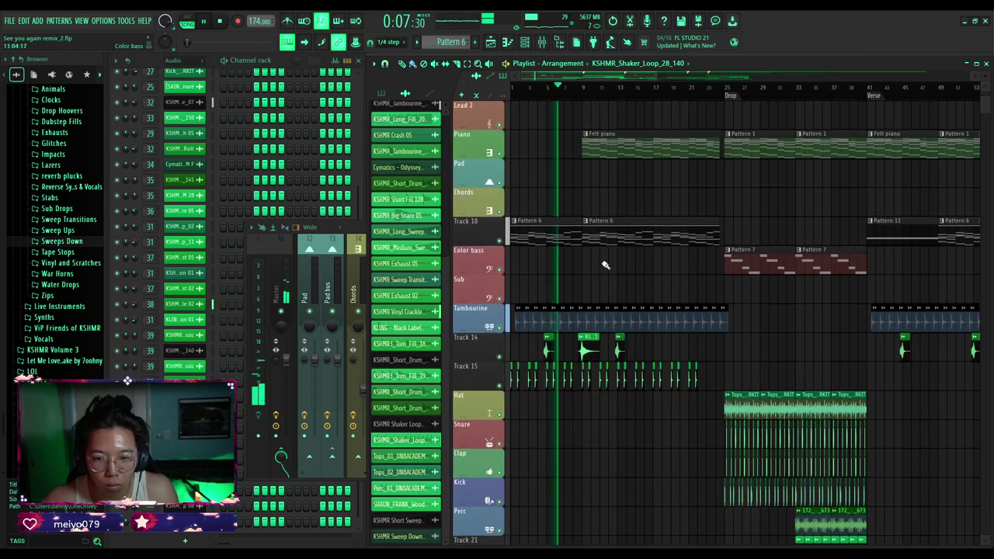
pyautogui.hotkey('ctrl', 's')
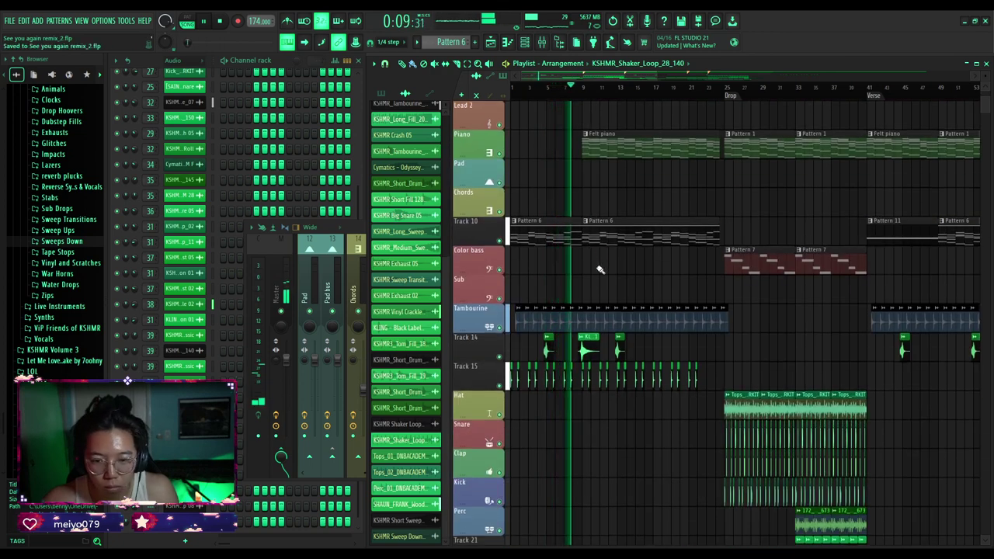
# Add ShaperBox 3 to the Tambourine mixer track with a Width shaper set to 113%.
pyautogui.press('F9')
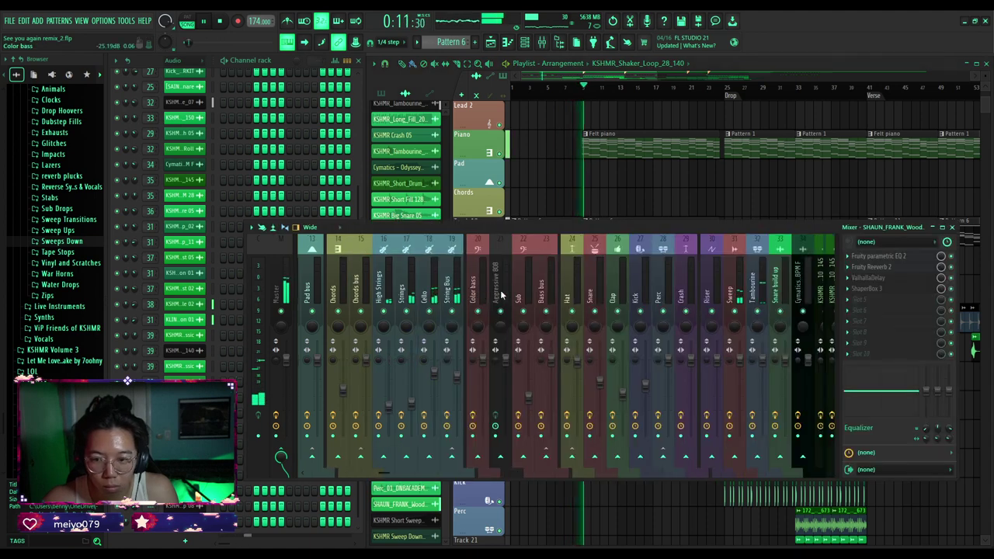
pyautogui.scroll(-6, 500, 295)
pyautogui.click(503, 279)
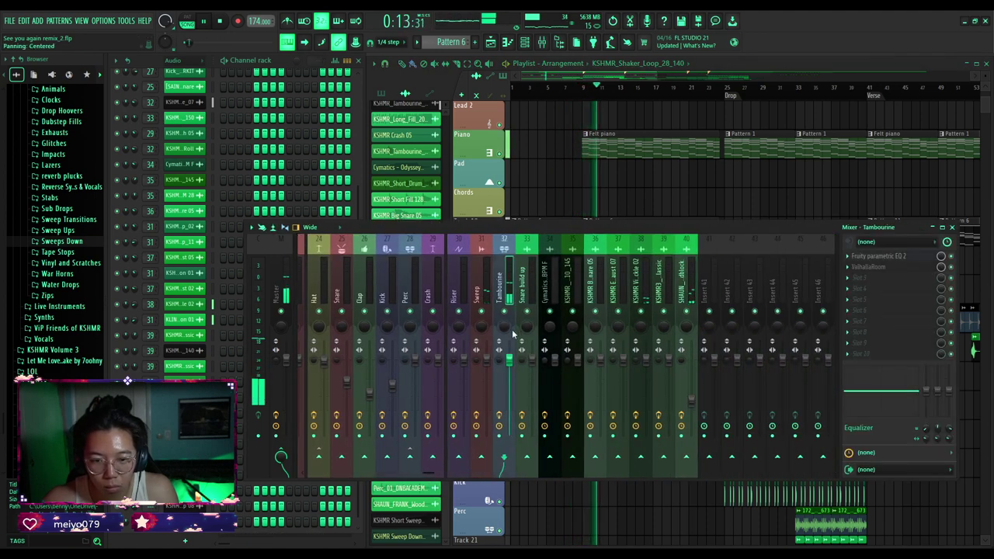
pyautogui.scroll(-1, 637, 185)
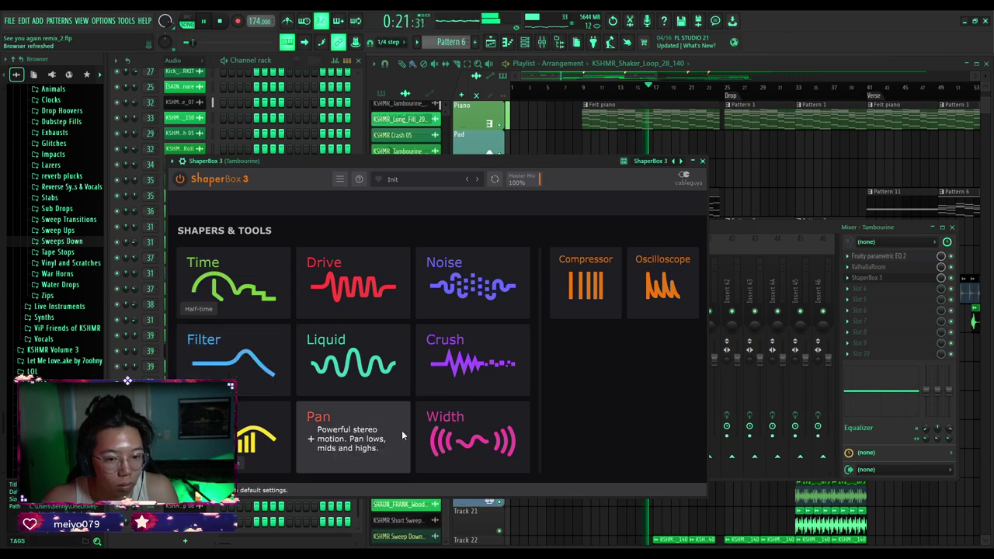
pyautogui.click(466, 423)
pyautogui.moveTo(199, 361)
pyautogui.mouseDown()
pyautogui.moveTo(196, 288)
pyautogui.moveTo(196, 352)
pyautogui.mouseUp()
# Solo the Tambourine playlist track from the start of the song and set its ShaperBox width to 106%.
pyautogui.click(514, 86)
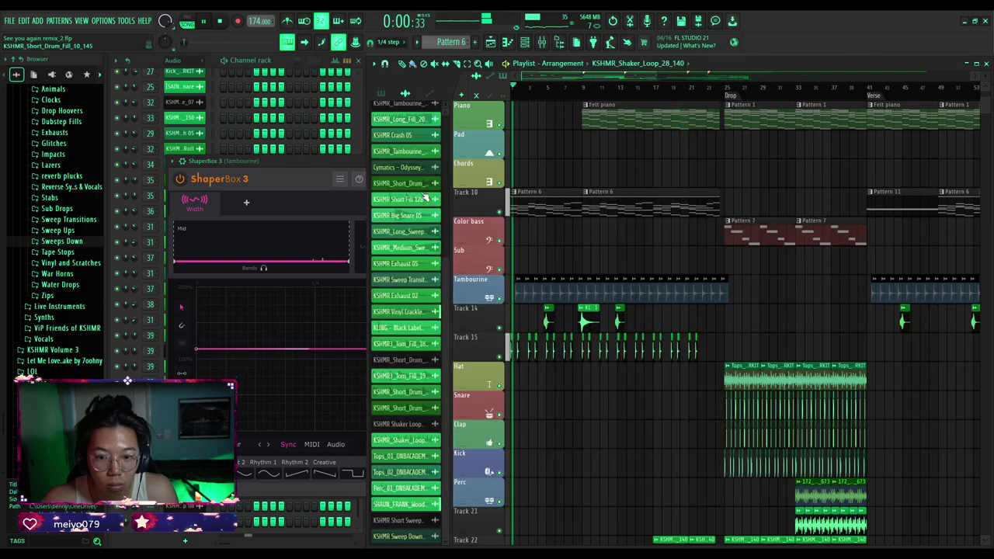
pyautogui.rightClick(499, 299)
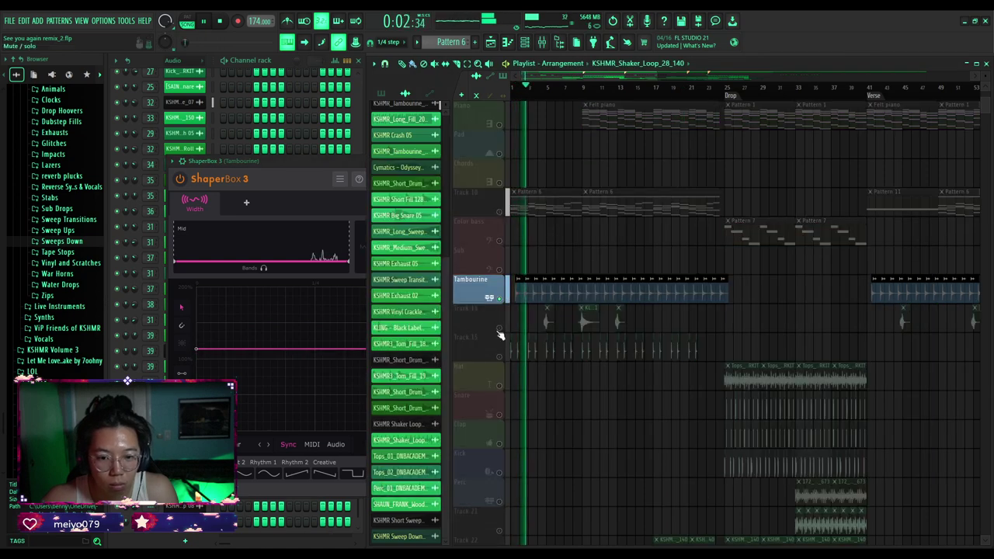
pyautogui.click(317, 165)
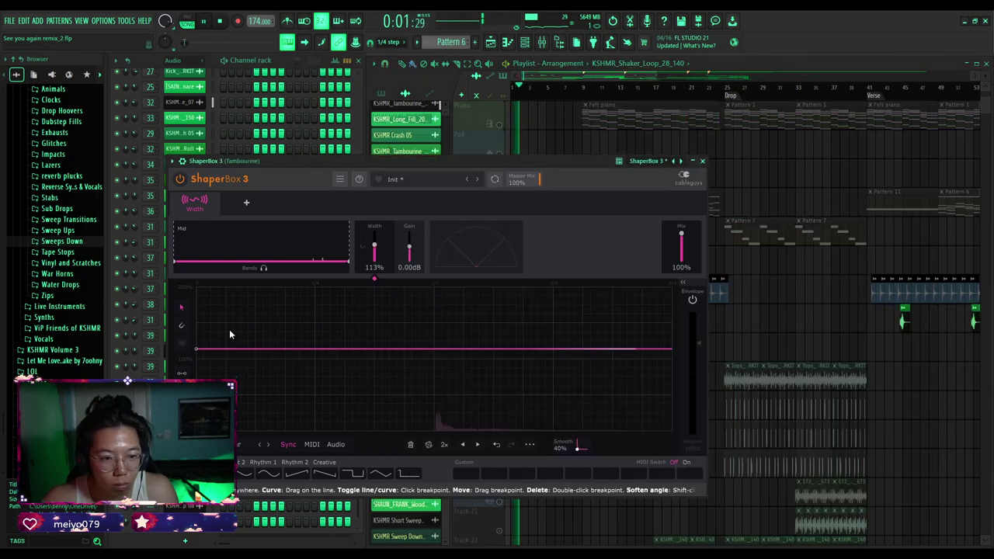
pyautogui.moveTo(196, 349)
pyautogui.mouseDown()
pyautogui.moveTo(195, 287)
pyautogui.moveTo(195, 354)
pyautogui.mouseUp()
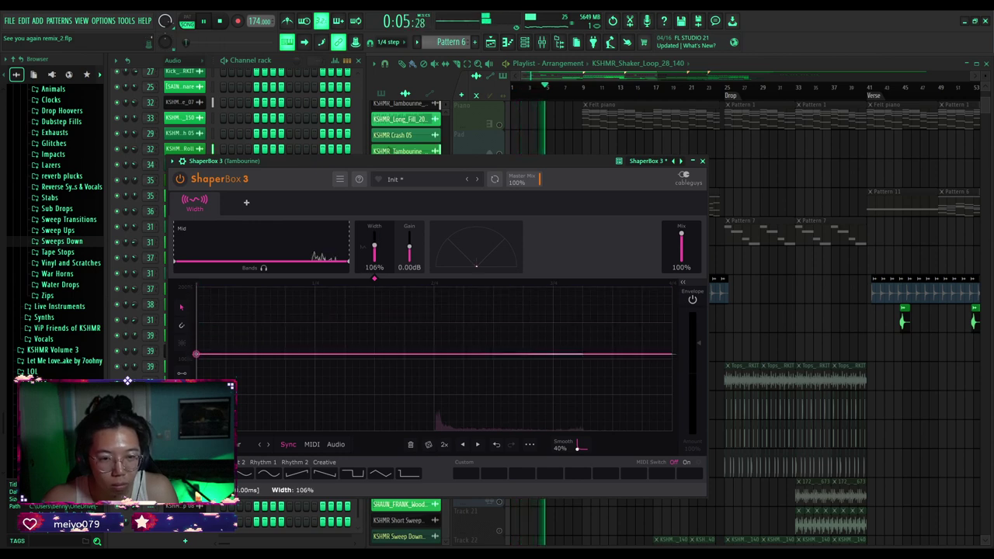
# Replace the Tambourine's Width shaper with Pan, raise the pan line to about 48L and set the Haas mix to 100%.
pyautogui.click(194, 204)
pyautogui.click(327, 431)
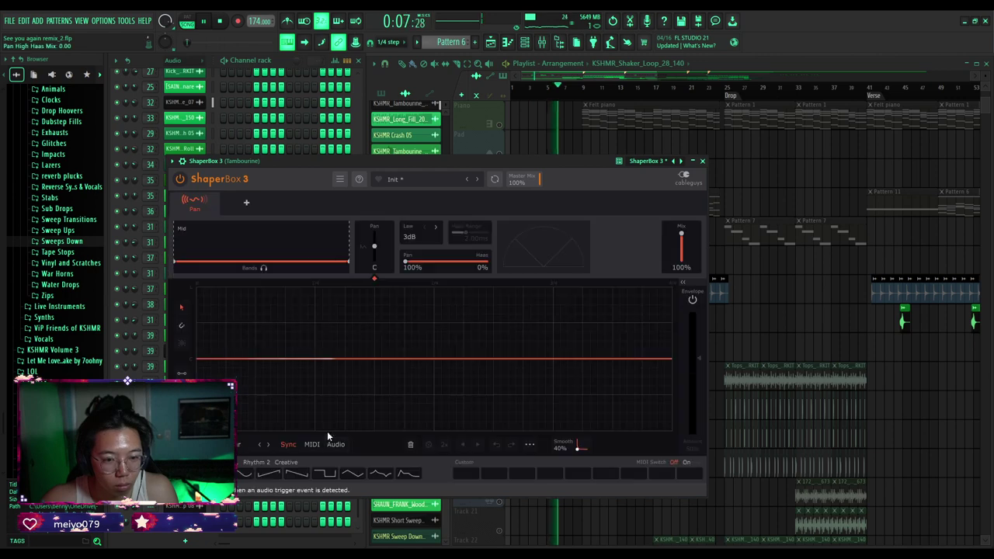
pyautogui.moveTo(196, 358); pyautogui.dragTo(195, 323)
pyautogui.moveTo(405, 262); pyautogui.dragTo(486, 262)
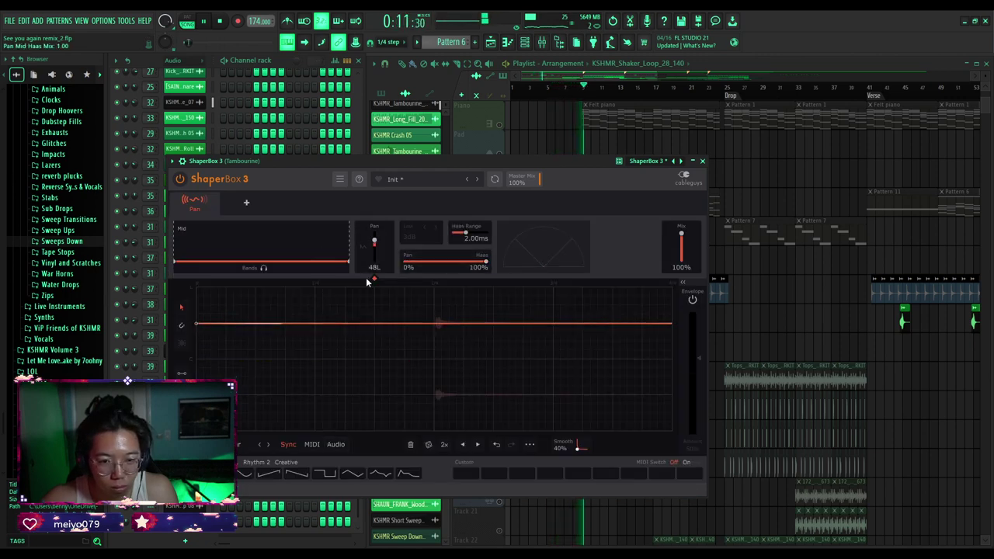
# Try the Tambourine's pan at 61L with the Haas mix at 90%, and reset both controls.
pyautogui.moveTo(199, 325); pyautogui.dragTo(196, 313)
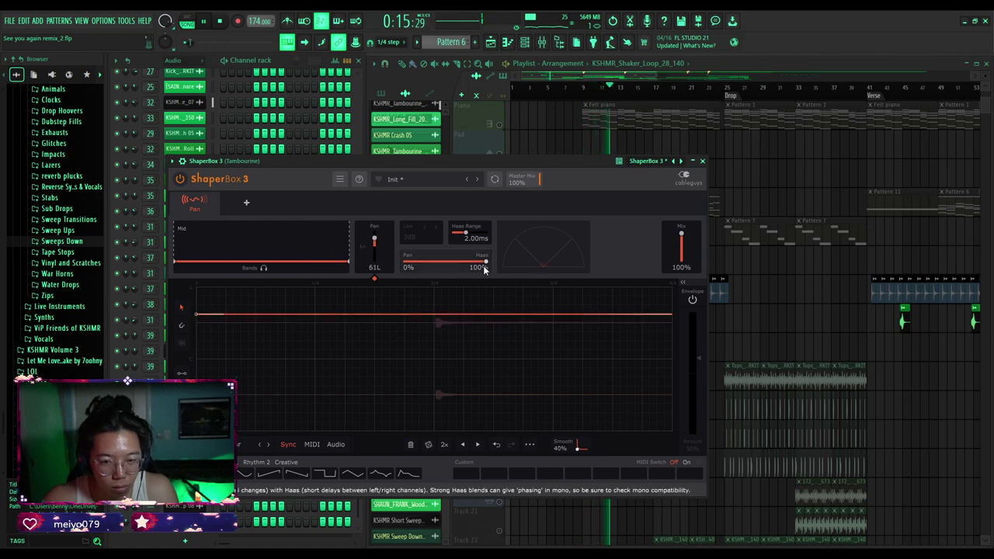
pyautogui.moveTo(486, 262); pyautogui.dragTo(480, 262)
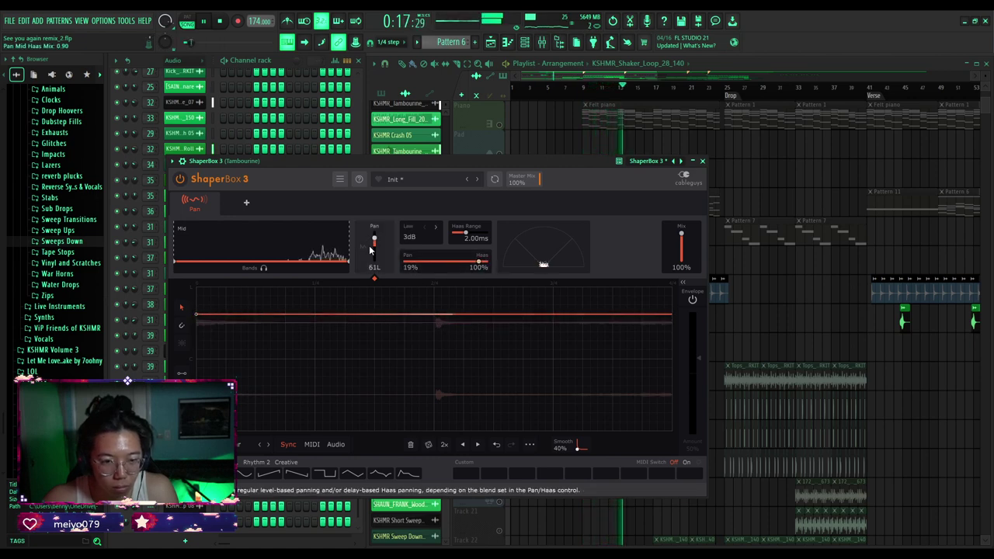
pyautogui.doubleClick(374, 240)
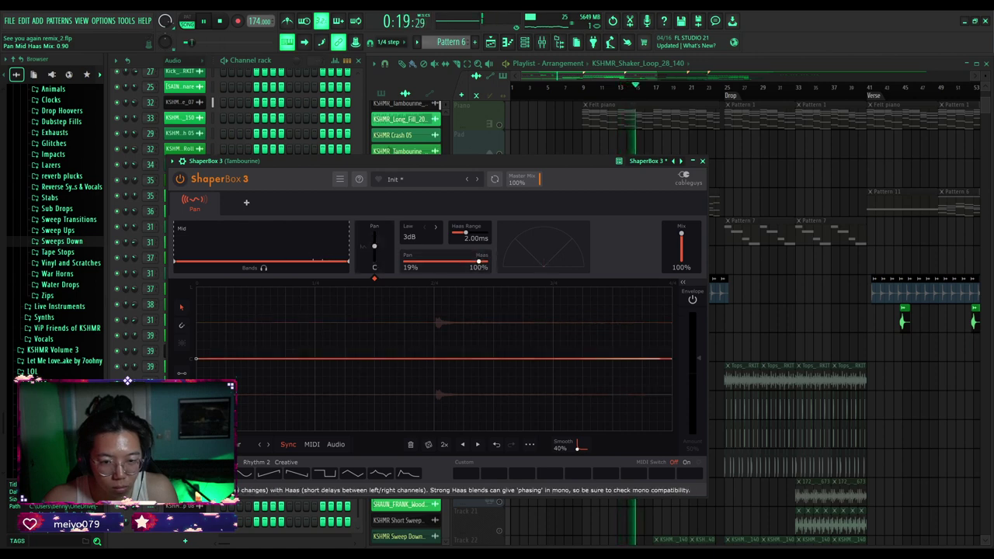
pyautogui.doubleClick(477, 267)
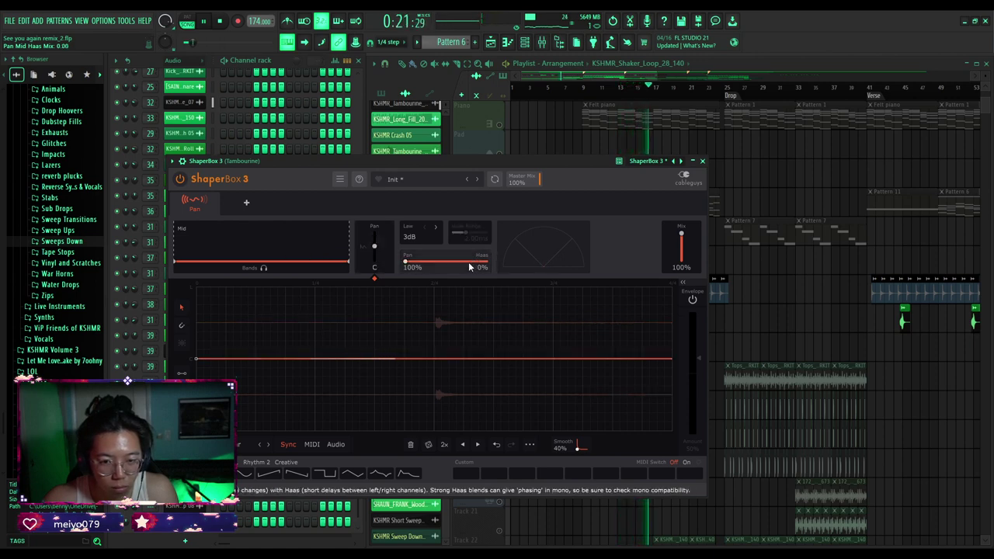
# Set the Tambourine's Haas mix to 100% and its pan line to about 30L, and restart playback from the song's beginning.
pyautogui.moveTo(413, 264); pyautogui.dragTo(486, 265)
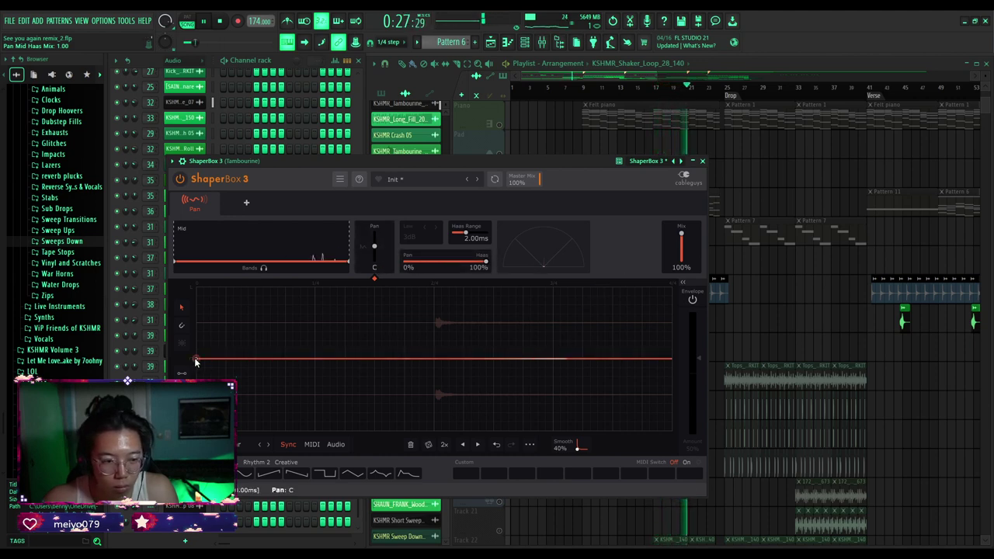
pyautogui.moveTo(196, 359); pyautogui.dragTo(196, 337)
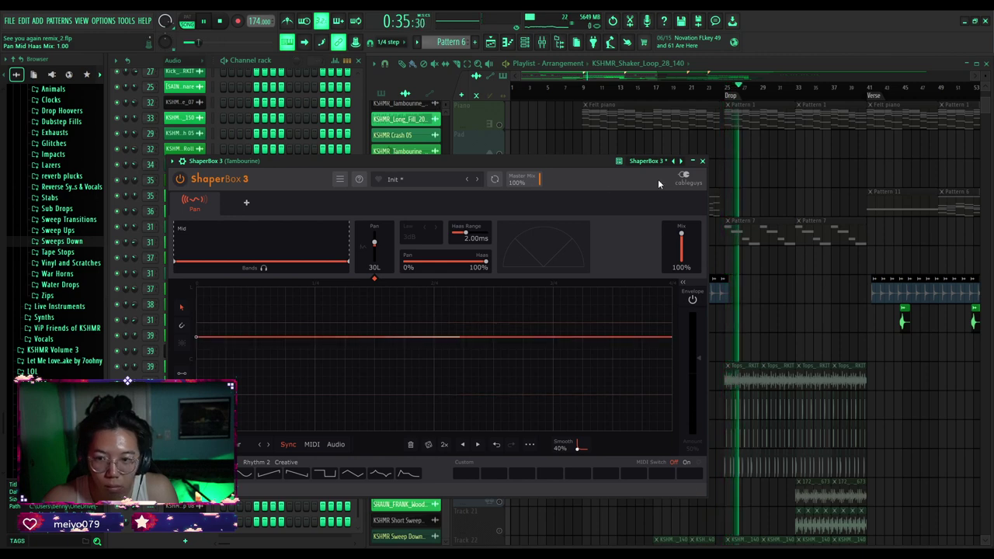
pyautogui.click(703, 160)
pyautogui.moveTo(530, 88); pyautogui.dragTo(466, 93)
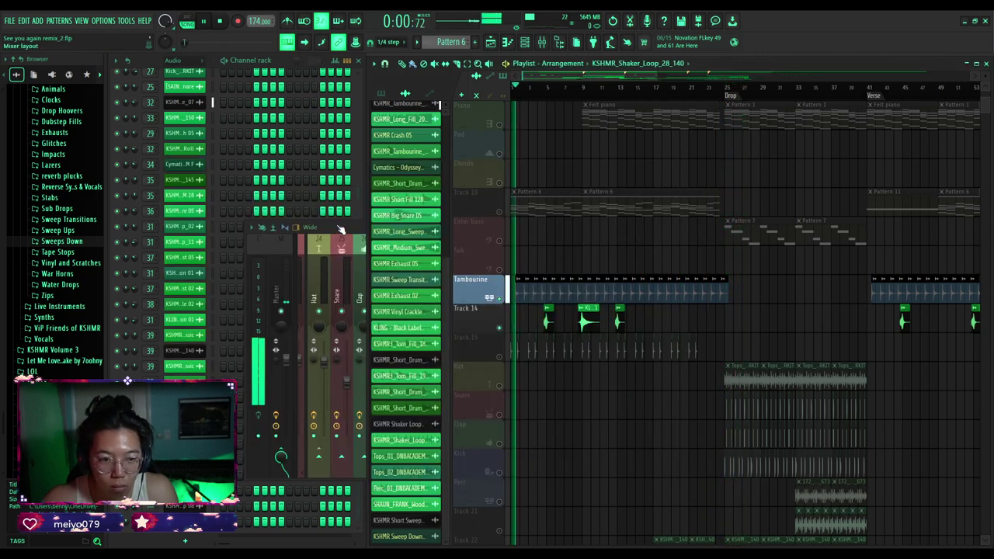
# Reopen ShaperBox 3 on the Tambourine mixer track and fine-tune its Haas mix to 89%.
pyautogui.click(356, 231)
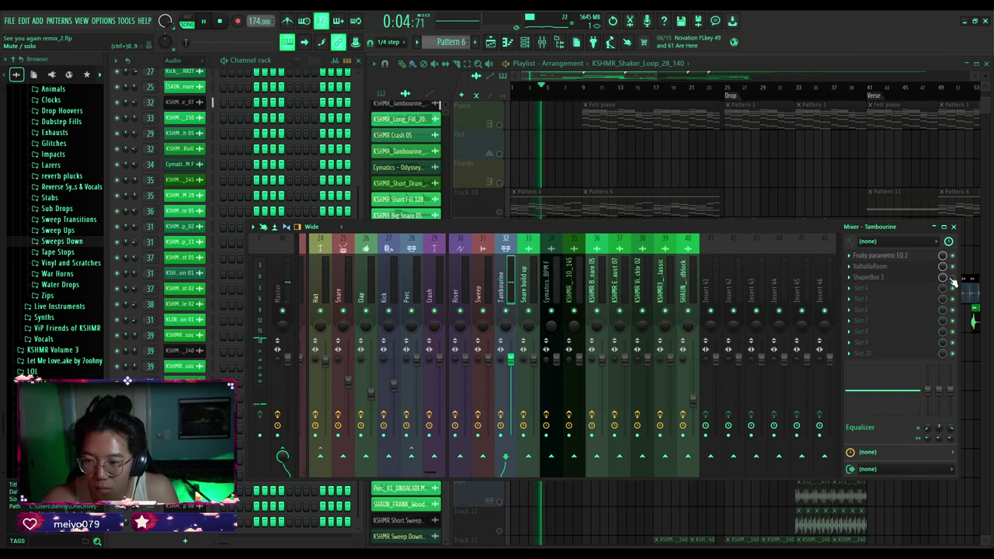
pyautogui.click(889, 277)
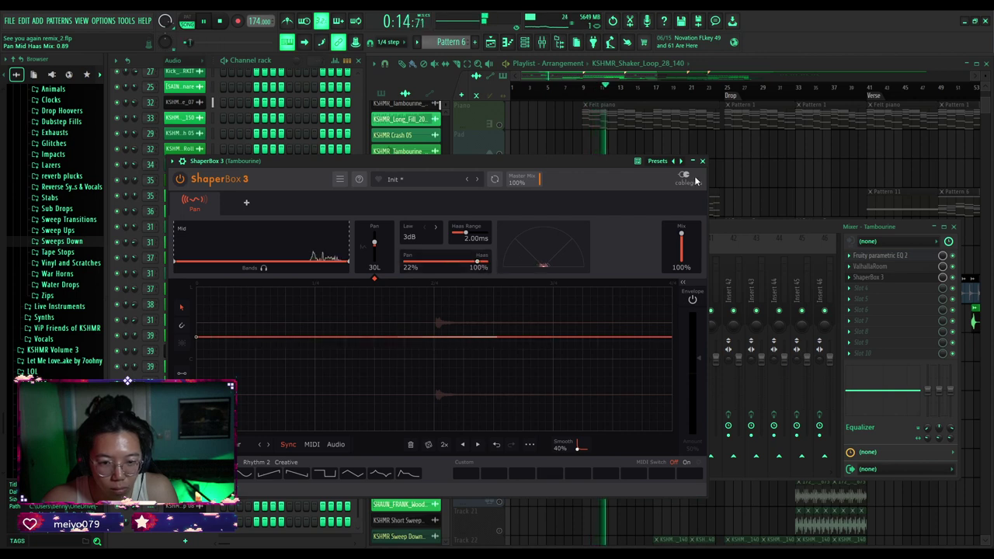
pyautogui.click(702, 162)
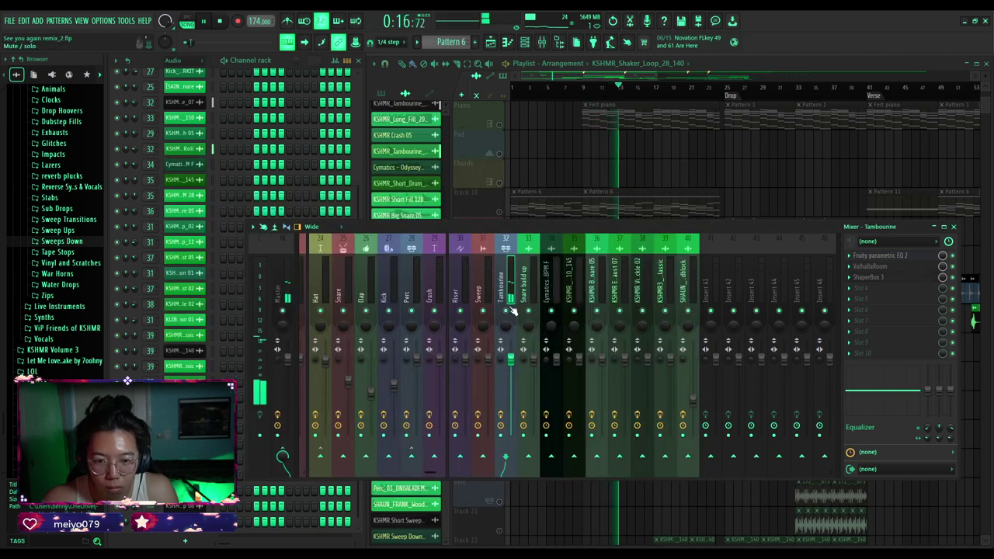
pyautogui.click(550, 186)
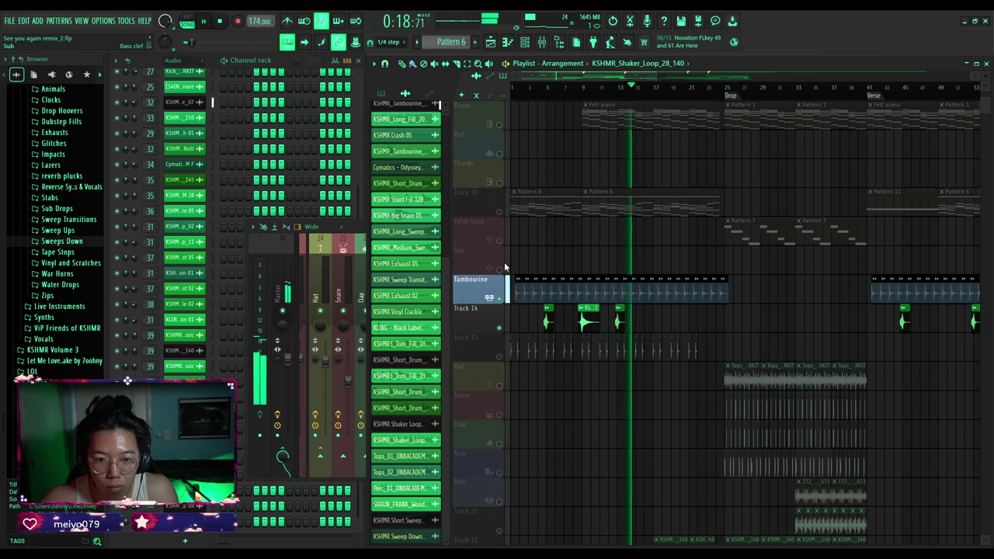
# Unsolo the Tambourine so all playlist tracks except the reference play, and restart the song from the beginning.
pyautogui.scroll(5, 503, 163)
pyautogui.rightClick(499, 125)
pyautogui.click(499, 124)
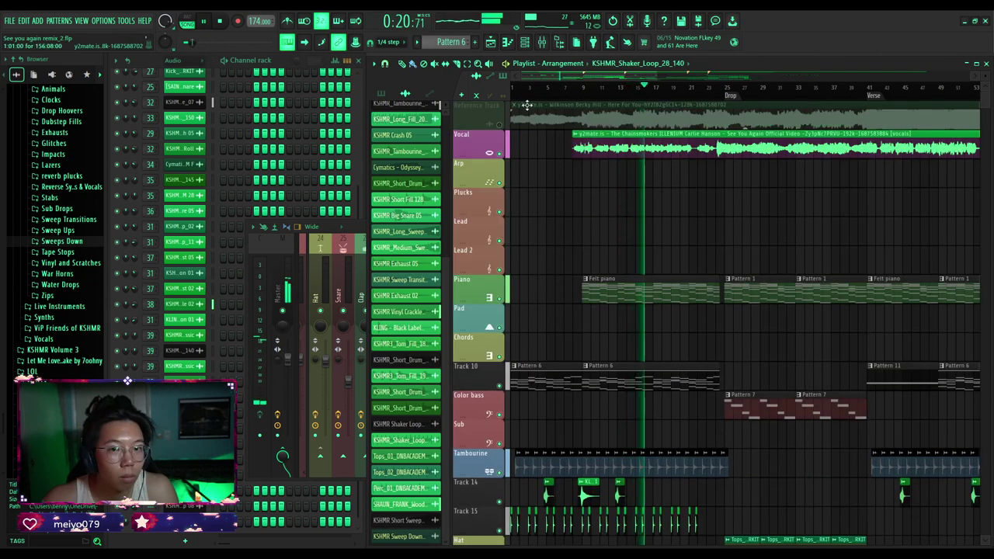
pyautogui.click(512, 87)
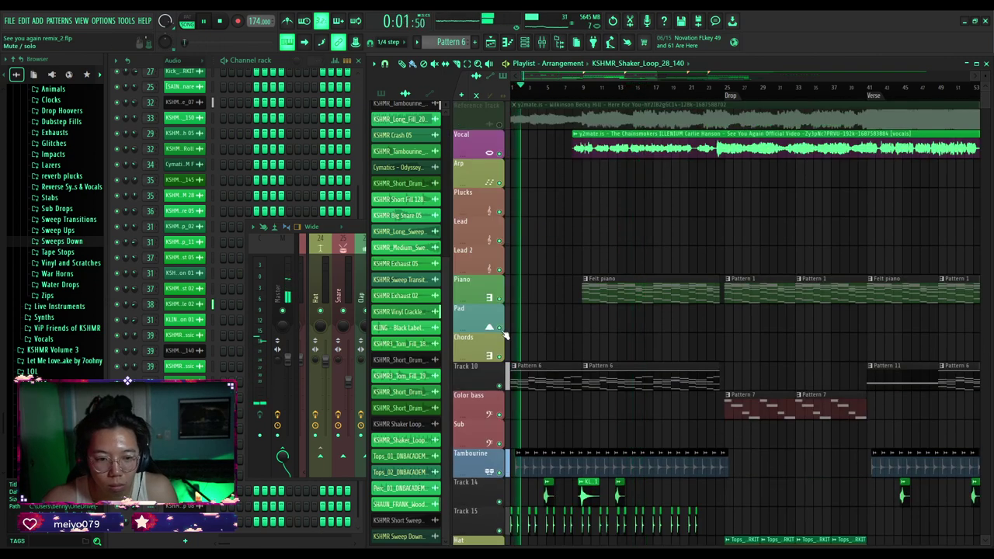
# Set the Tambourine's ValhallaRoom reverb mix to 20.7%.
pyautogui.press('F9')
pyautogui.click(874, 266)
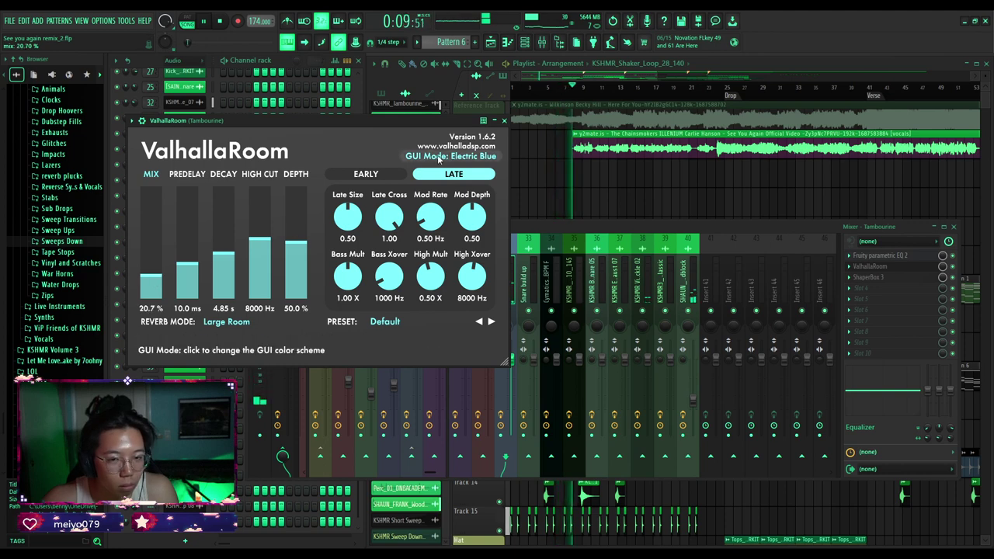
pyautogui.click(504, 121)
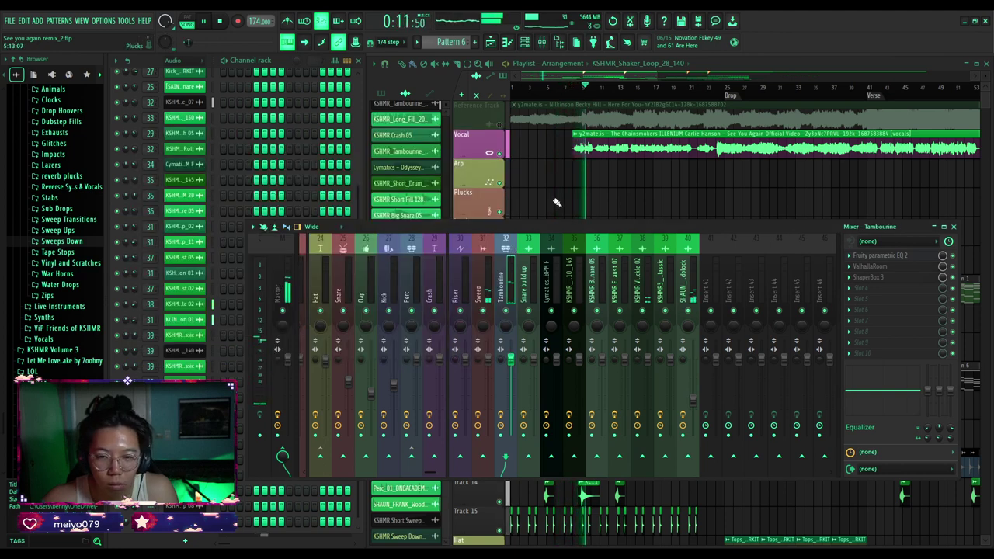
pyautogui.press('F9')
# Check the piano, chords and strings tracks in the mixer while the intro plays.
pyautogui.click(360, 231)
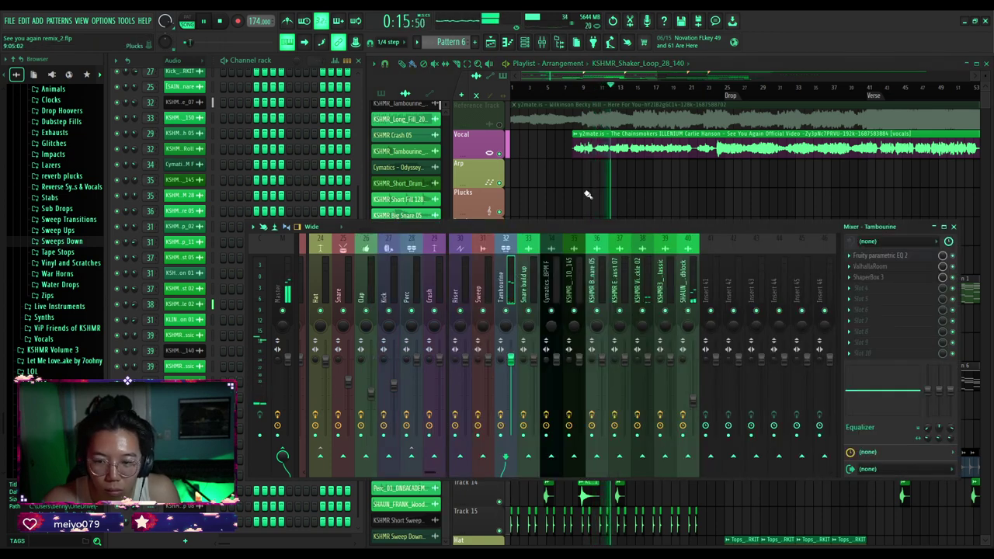
pyautogui.hscroll(-3, 528, 264)
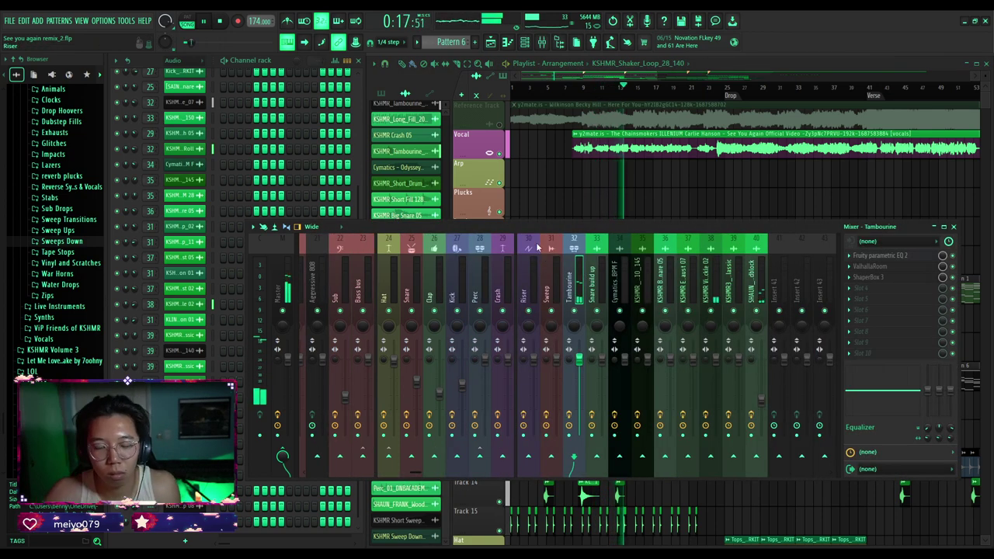
pyautogui.hscroll(-6, 548, 274)
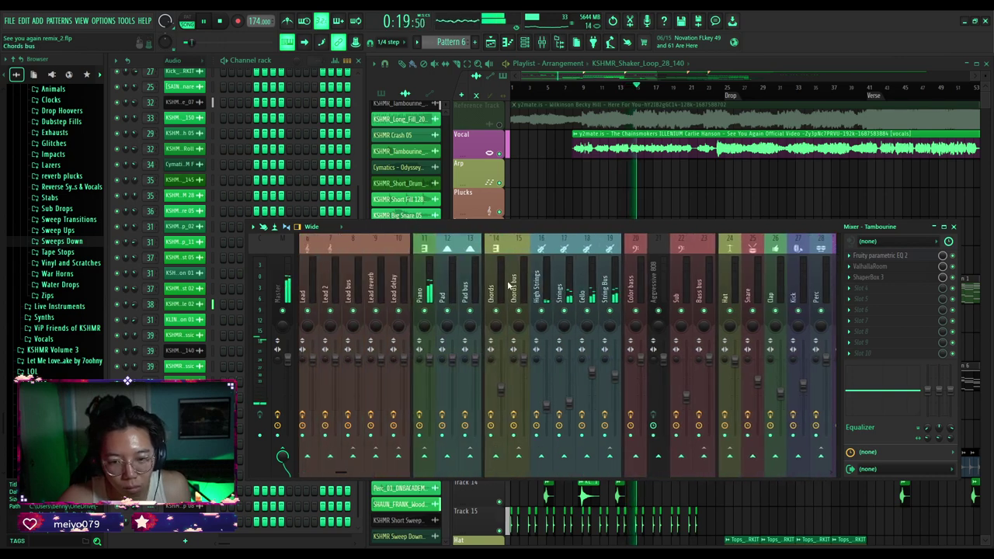
pyautogui.click(558, 189)
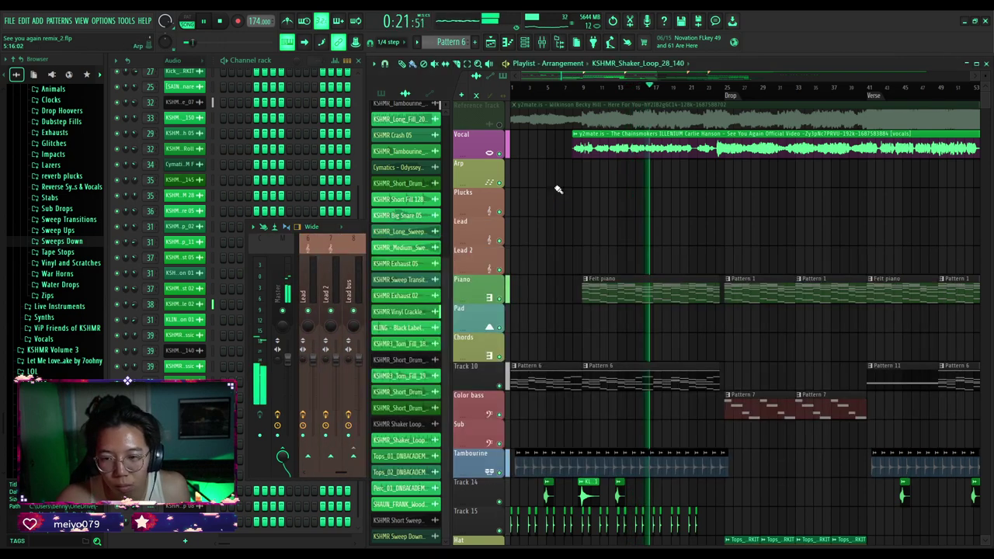
# Follow playback from the intro into the first drop and review the arrangement of its clips.
pyautogui.scroll(-4, 553, 242)
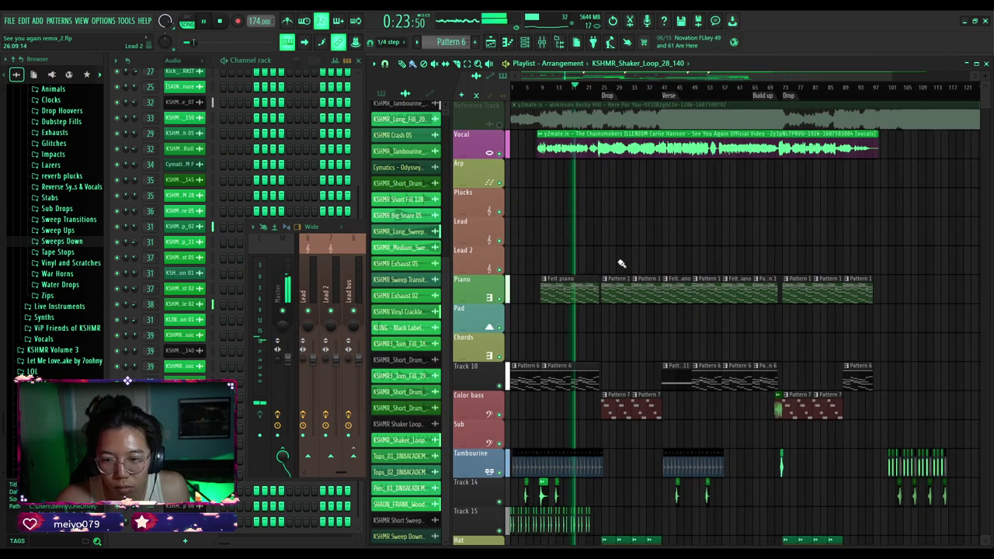
pyautogui.scroll(3, 621, 261)
pyautogui.scroll(-3, 591, 249)
pyautogui.scroll(4, 597, 241)
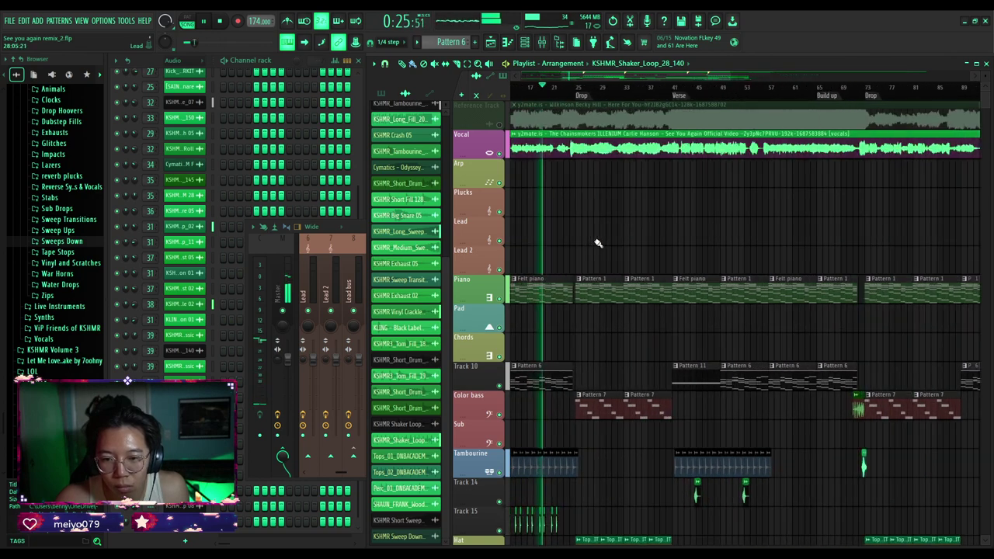
pyautogui.scroll(-2, 597, 242)
pyautogui.scroll(-1, 598, 243)
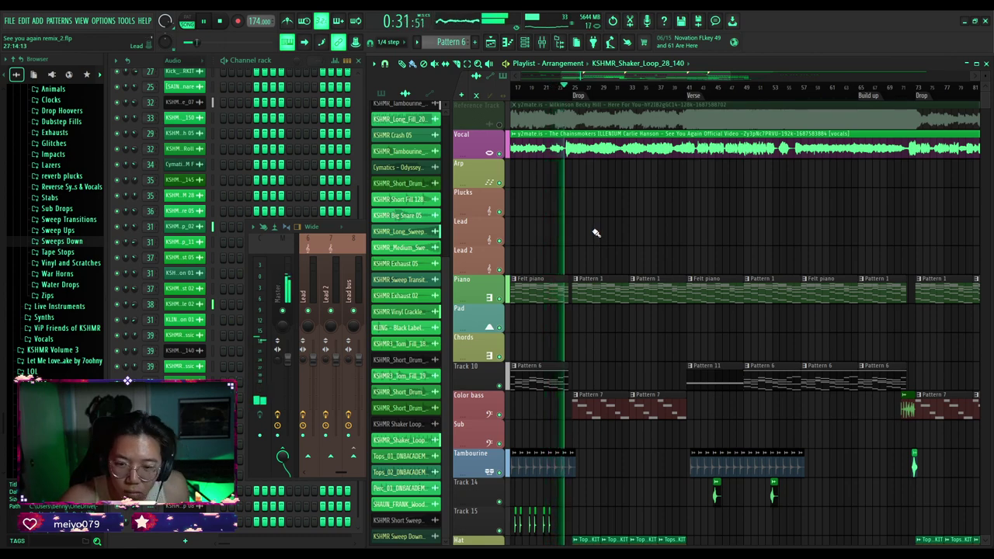
pyautogui.scroll(-4, 587, 243)
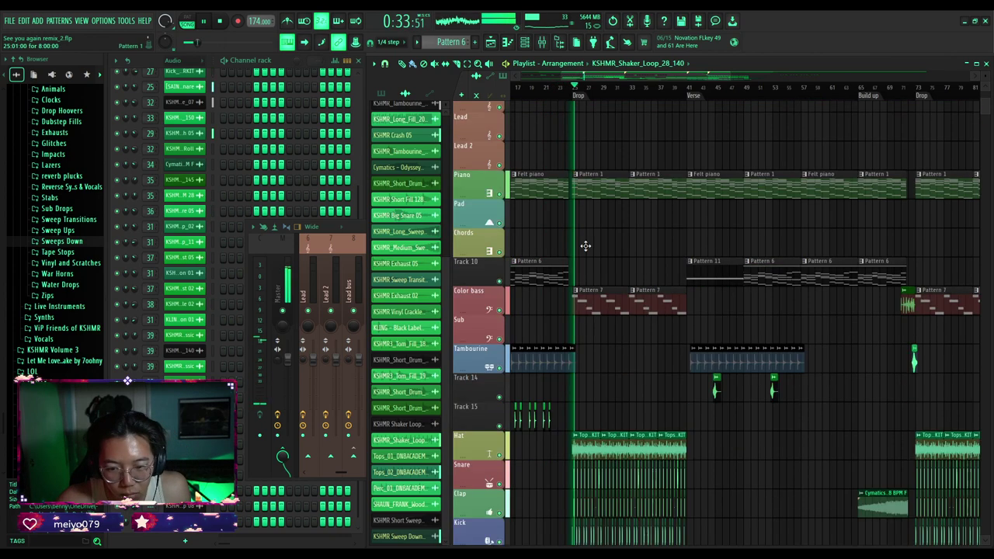
pyautogui.scroll(5, 549, 257)
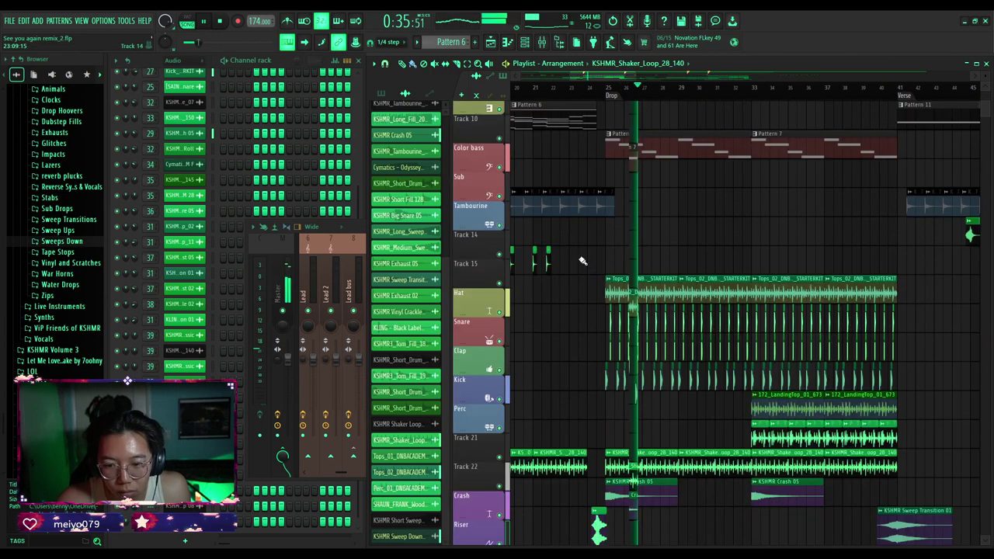
pyautogui.scroll(-3, 559, 272)
pyautogui.scroll(2, 575, 262)
# Replay the transition into the first drop from about bar 22 and examine the clips around it.
pyautogui.click(544, 95)
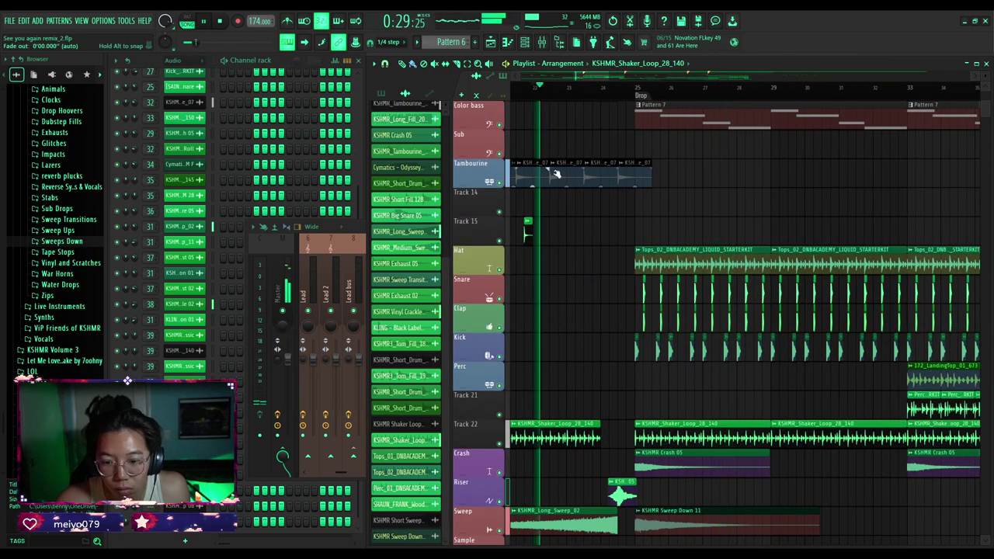
pyautogui.scroll(2, 625, 410)
pyautogui.scroll(2, 626, 410)
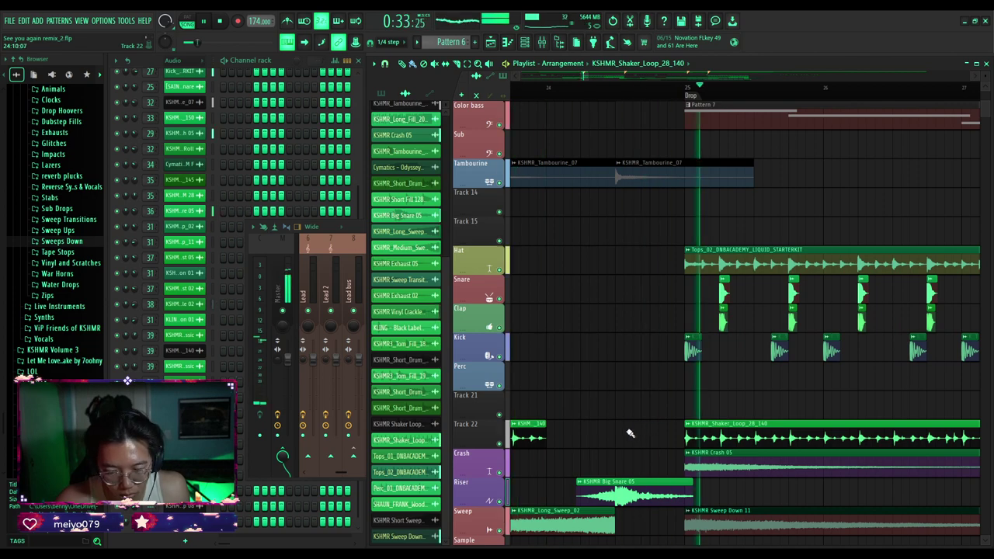
pyautogui.scroll(5, 628, 432)
pyautogui.scroll(-4, 612, 432)
pyautogui.scroll(-8, 611, 425)
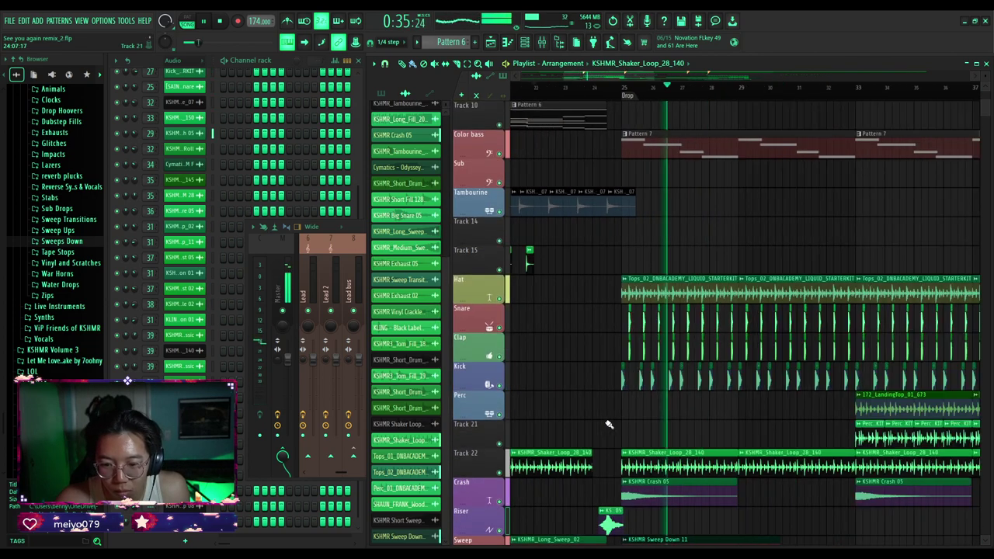
pyautogui.scroll(6, 79, 321)
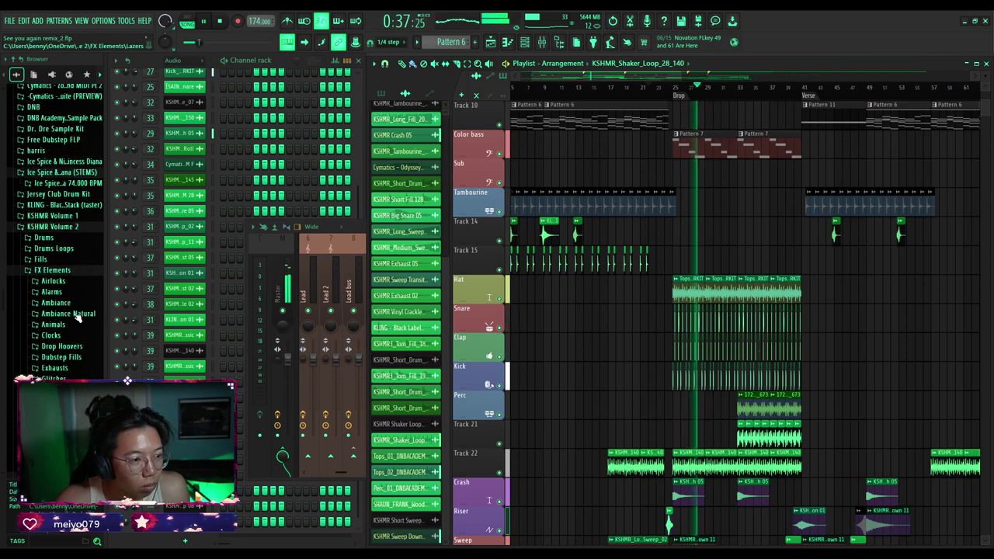
# Collapse the KSHMR Volume 2 folder in the browser and open the Cocoon (Worlds Remake) sample folder.
pyautogui.click(44, 272)
pyautogui.click(76, 229)
pyautogui.scroll(4, 51, 264)
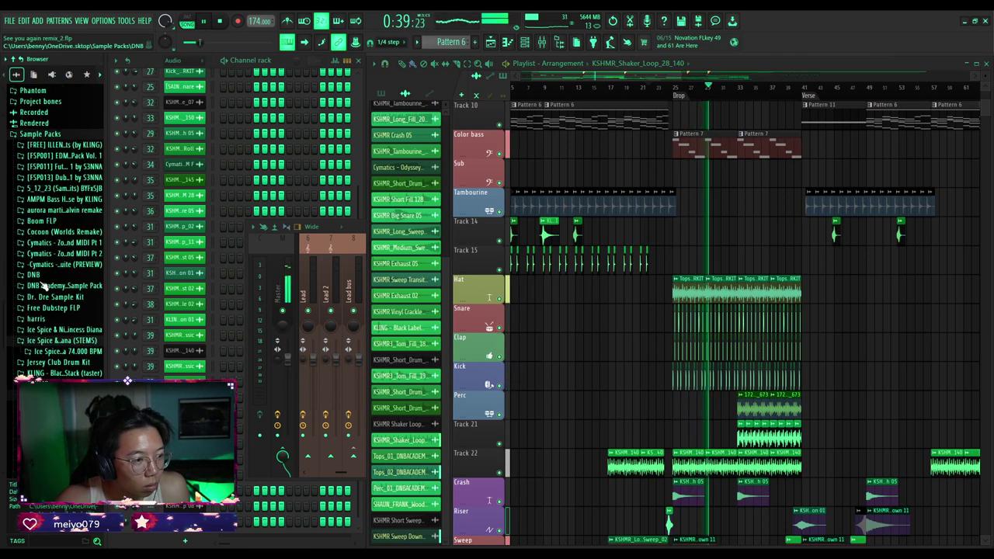
pyautogui.click(50, 231)
pyautogui.scroll(-2, 55, 250)
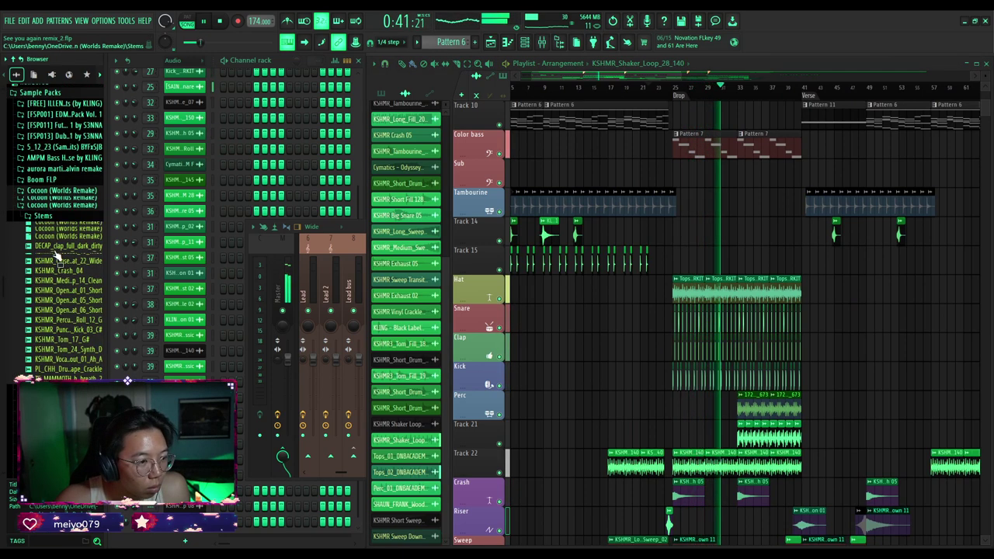
# Stop playback and audition the closed hat, kick, vocal and breath samples in the Cocoon (Worlds Remake) folder.
pyautogui.press('space')
pyautogui.click(56, 233)
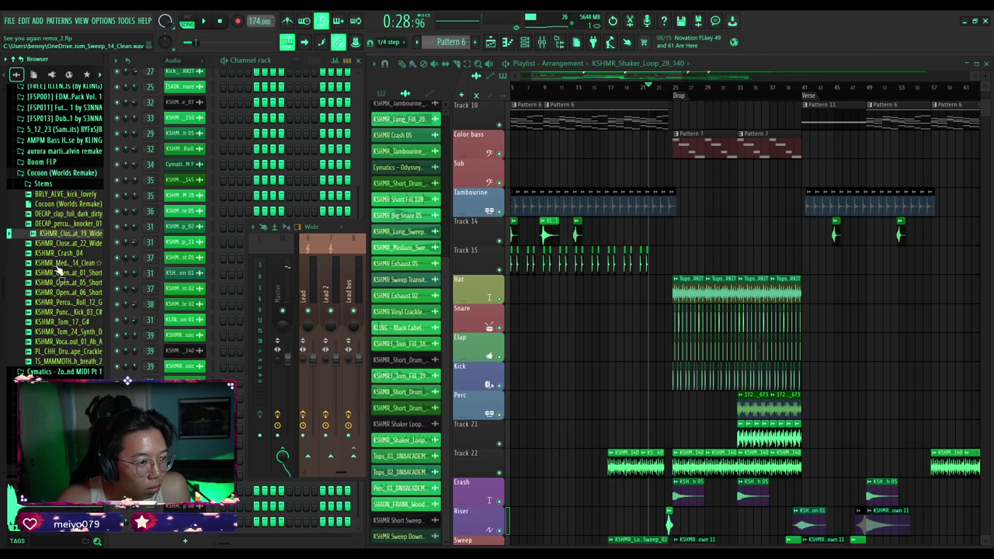
pyautogui.click(59, 312)
pyautogui.click(59, 342)
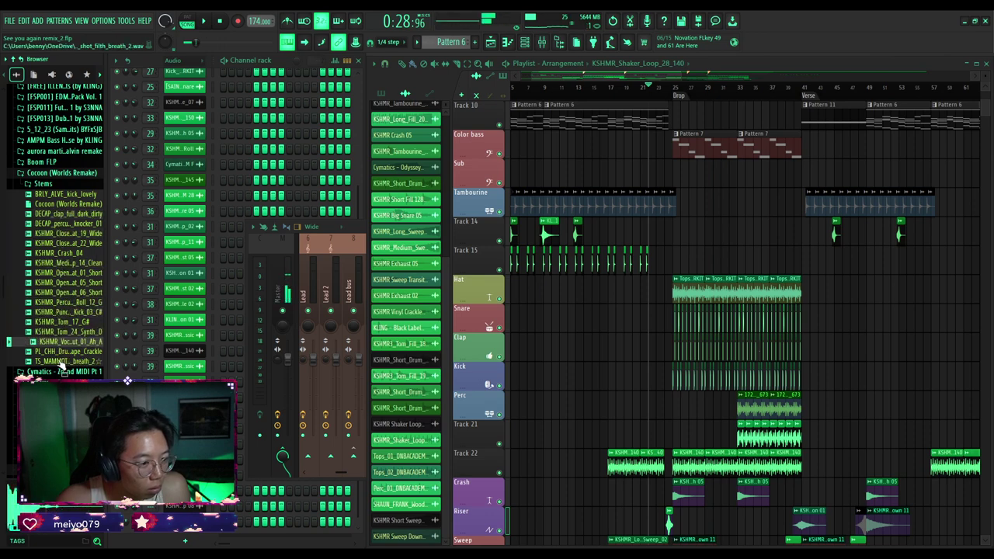
pyautogui.click(58, 361)
pyautogui.click(56, 254)
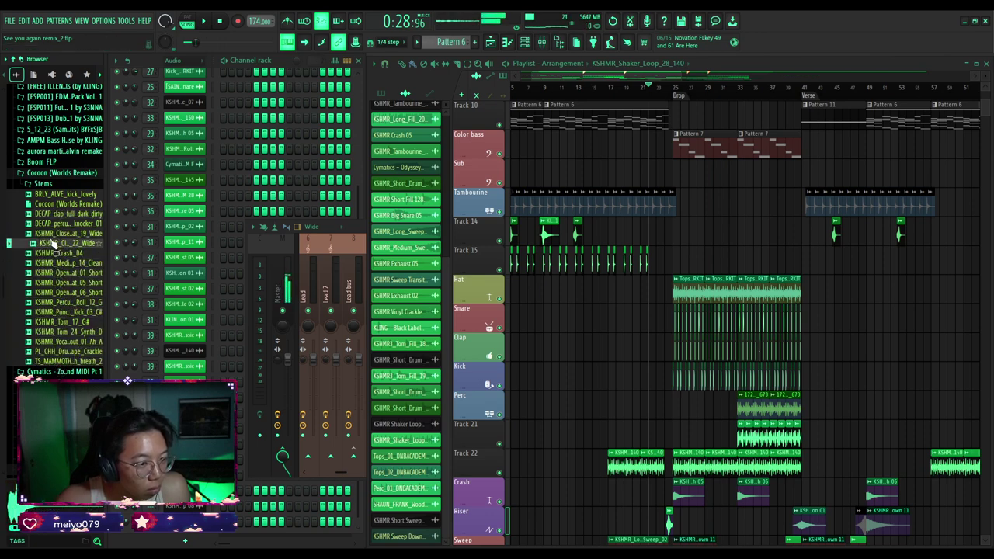
# Close the Cocoon (Worlds Remake) folder and look through the list of sample packs.
pyautogui.click(40, 184)
pyautogui.click(47, 187)
pyautogui.click(58, 176)
pyautogui.scroll(3, 54, 183)
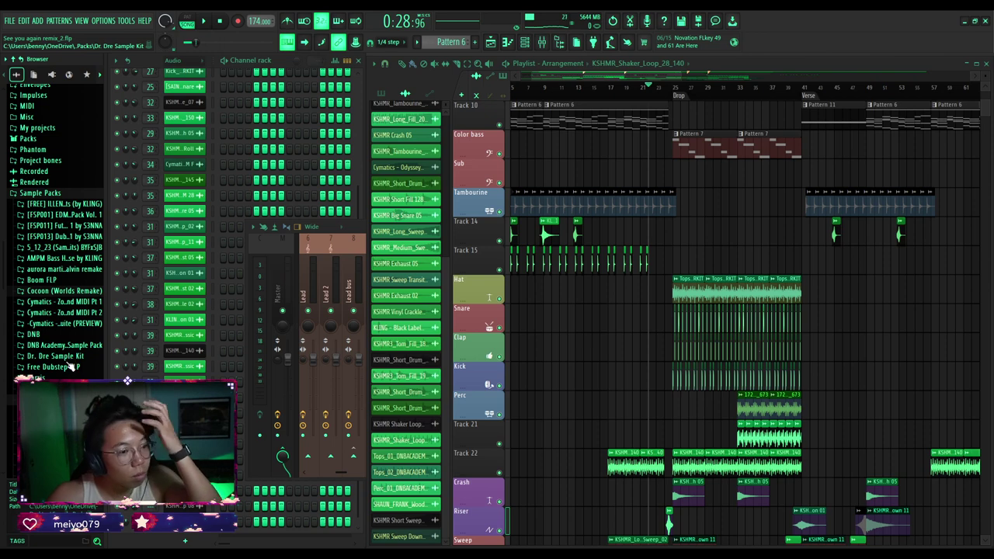
pyautogui.scroll(-2, 72, 361)
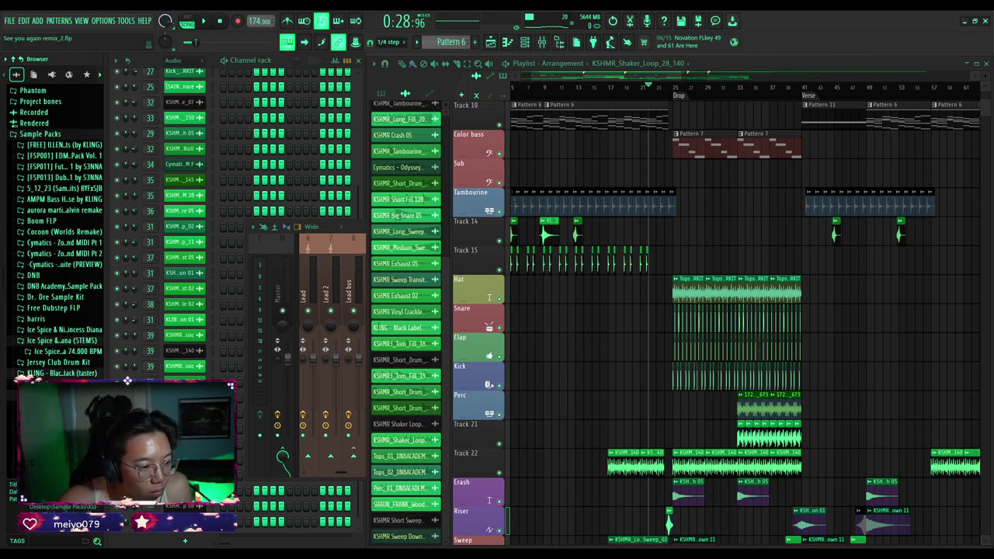
# Expand the KLING (taster) sample pack, look through its subfolders and open its FX (taster) folder.
pyautogui.click(70, 384)
pyautogui.scroll(-1, 70, 383)
pyautogui.click(71, 329)
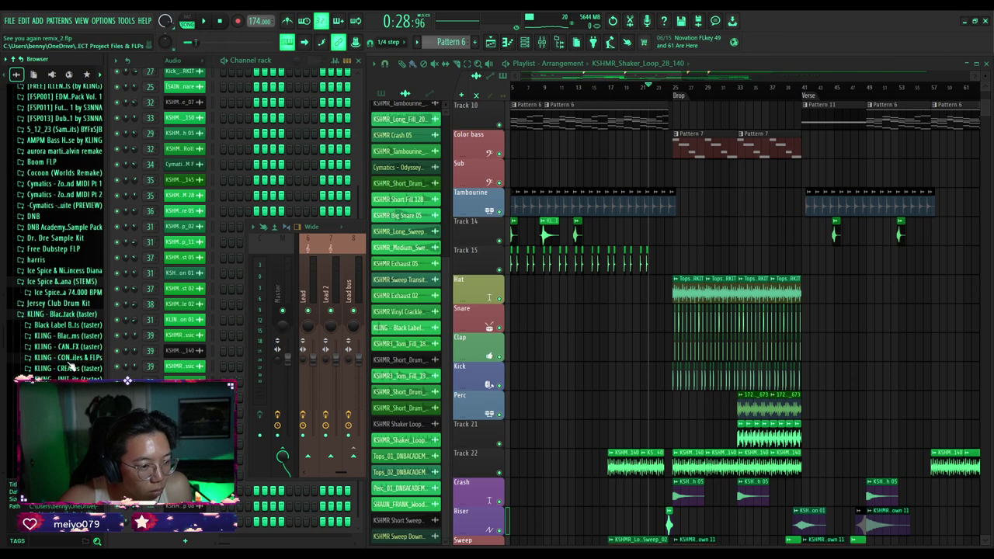
pyautogui.click(68, 360)
pyautogui.scroll(-1, 69, 365)
pyautogui.click(81, 306)
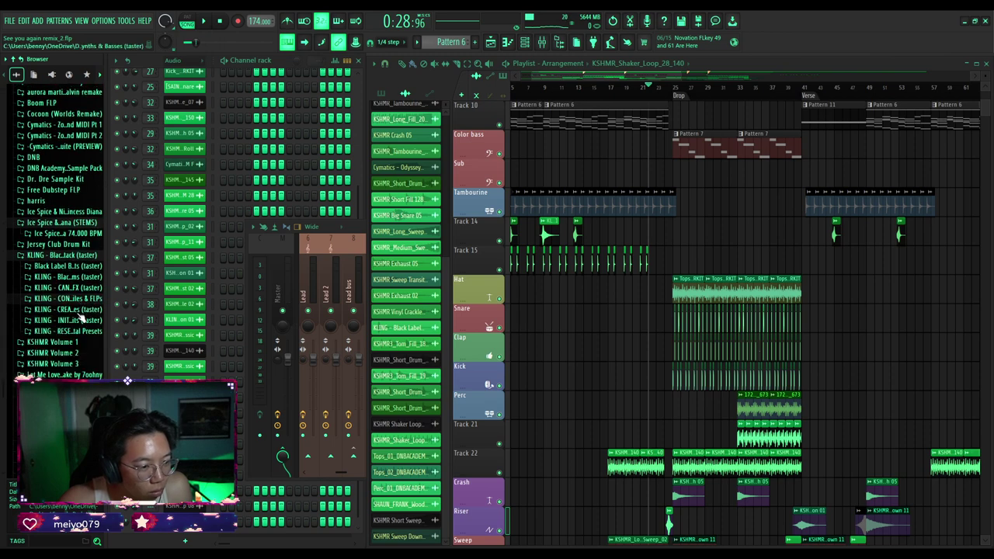
pyautogui.click(72, 288)
# Audition the KLING FX samples, including the chimes, DJ spin, downlifter, impacts, reverse and Black Label High Impact 01.
pyautogui.click(71, 298)
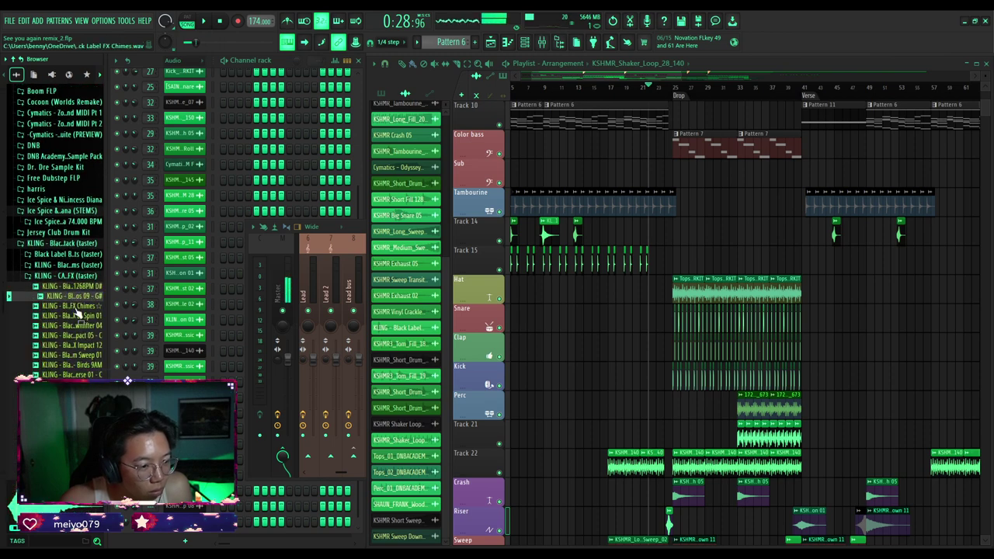
pyautogui.click(78, 306)
pyautogui.click(78, 316)
pyautogui.click(77, 326)
pyautogui.click(78, 334)
pyautogui.click(78, 344)
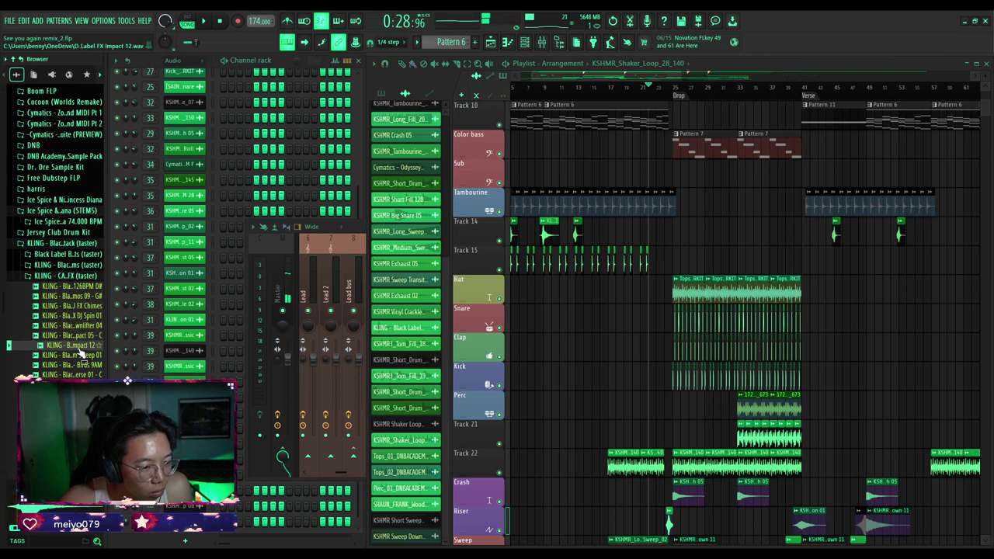
pyautogui.click(76, 358)
pyautogui.scroll(-2, 78, 361)
pyautogui.click(71, 308)
pyautogui.click(70, 318)
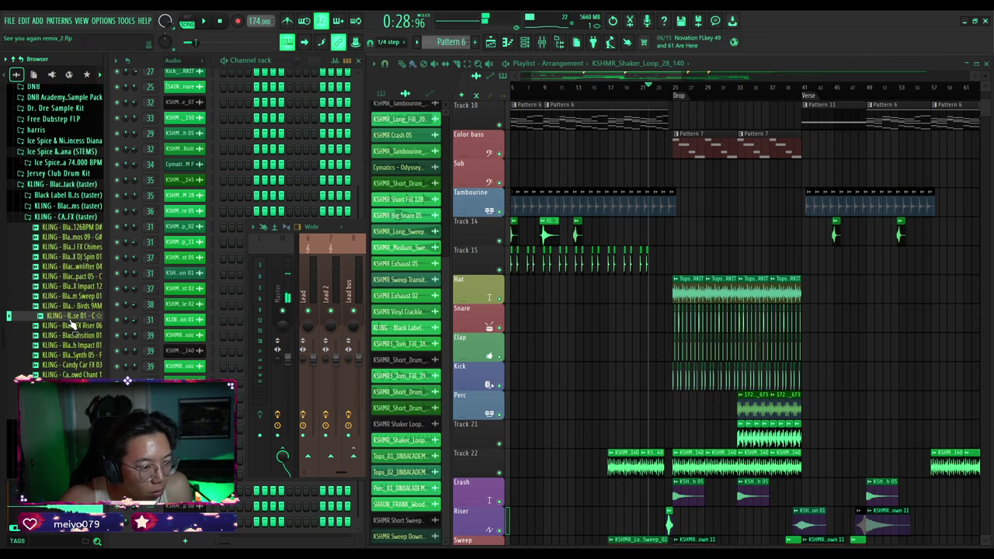
pyautogui.click(71, 344)
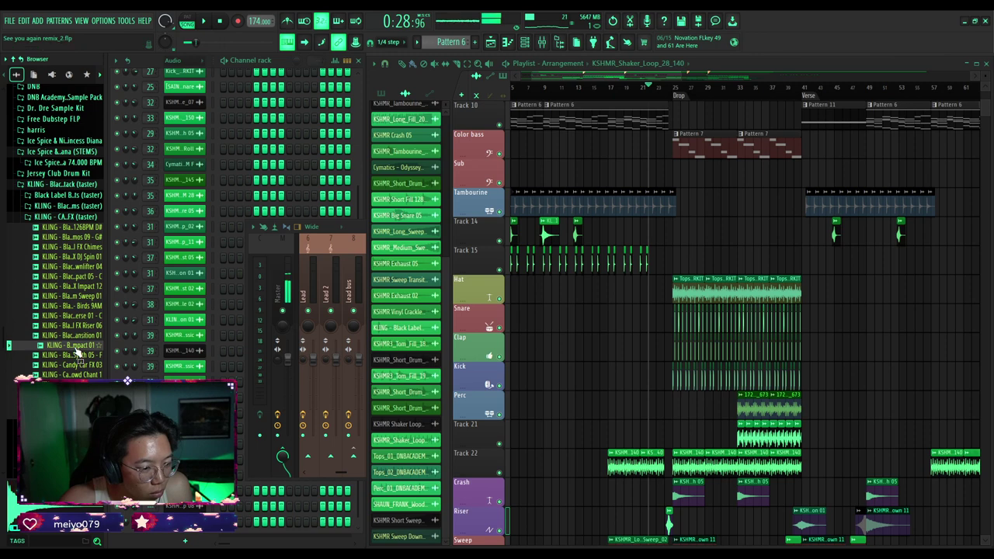
# Add the KLING Black Label High Impact 01 sample to the playlist and place it at bar 9 on the Sweep track.
pyautogui.moveTo(541, 444); pyautogui.dragTo(609, 421)
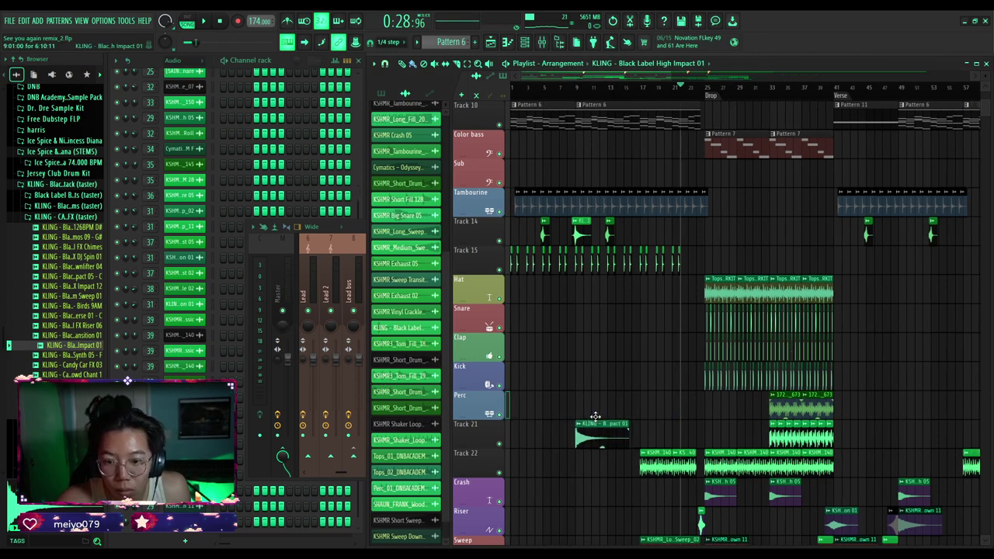
pyautogui.scroll(-4, 580, 400)
pyautogui.moveTo(605, 233); pyautogui.dragTo(611, 349)
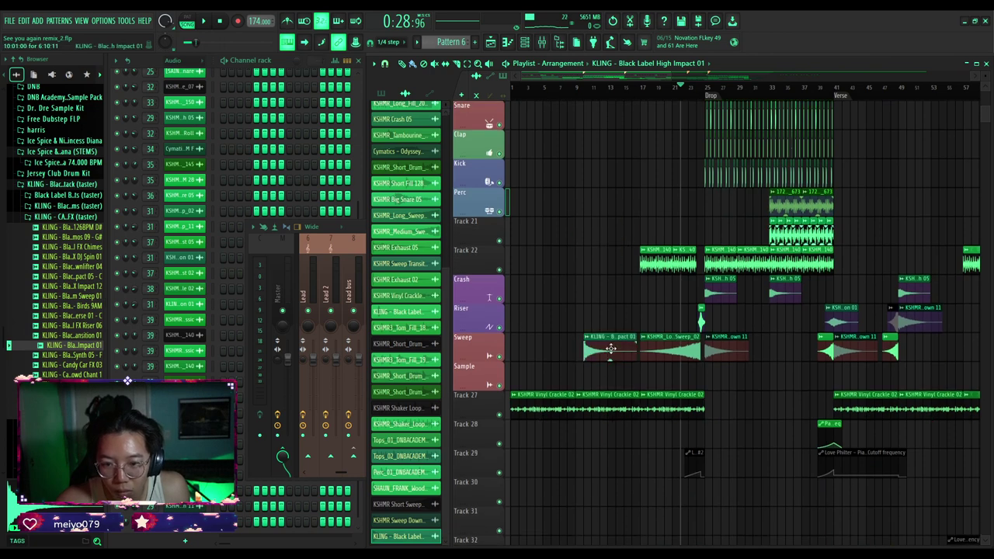
# Lower the pitch of the High Impact 01 clip and change its time-stretching mode to Stretch, checking it from bar 8.
pyautogui.scroll(5, 596, 353)
pyautogui.doubleClick(603, 351)
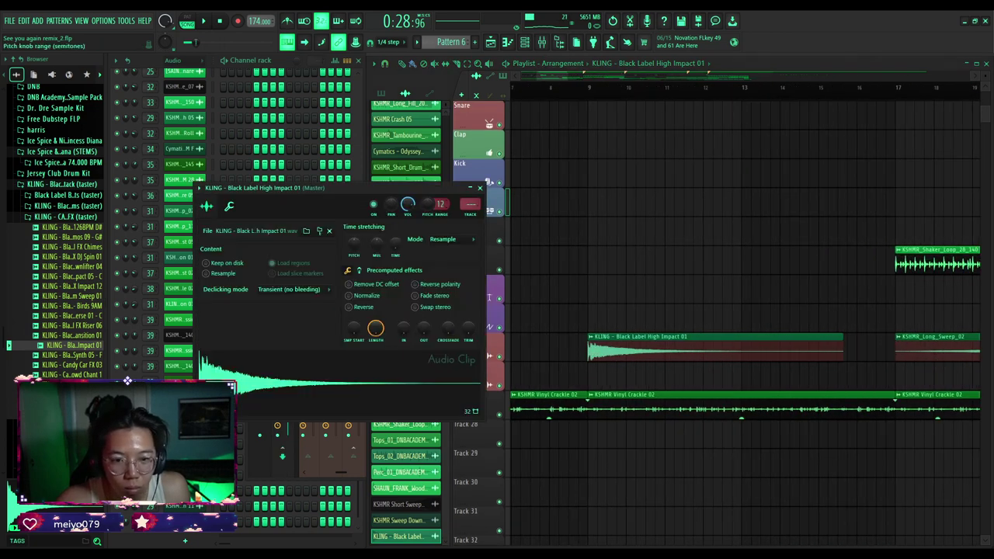
pyautogui.moveTo(426, 204); pyautogui.dragTo(426, 249)
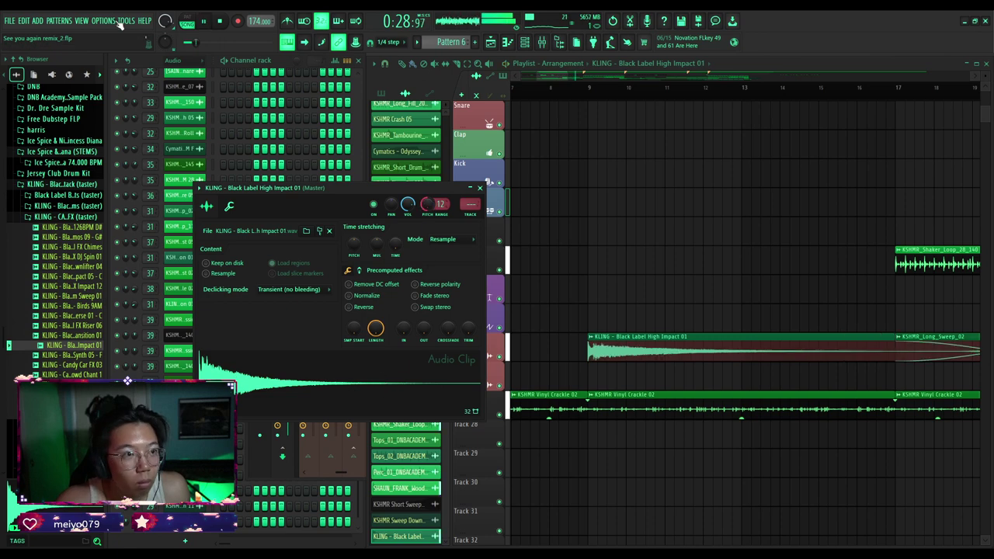
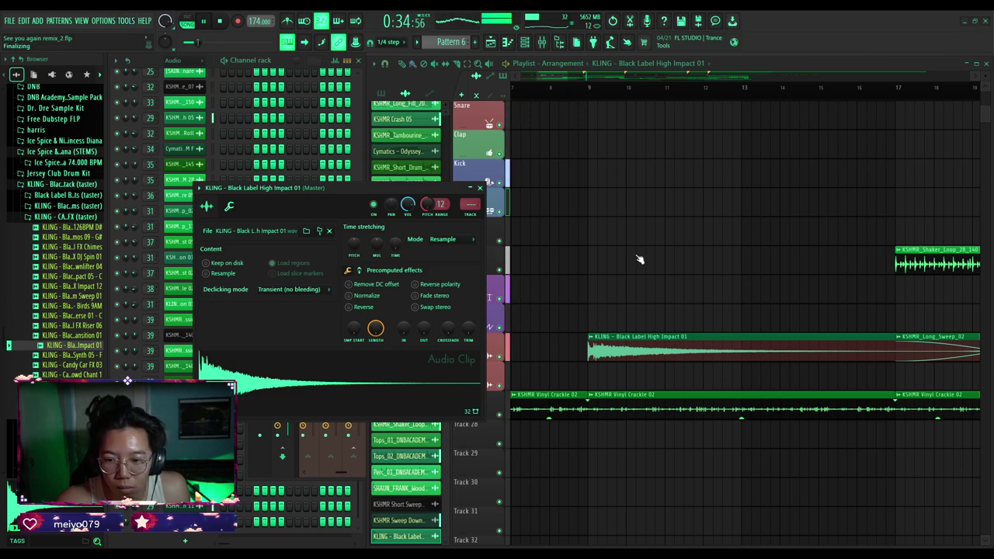
pyautogui.hotkey('ctrl', 'z')
pyautogui.click(551, 88)
pyautogui.press('space')
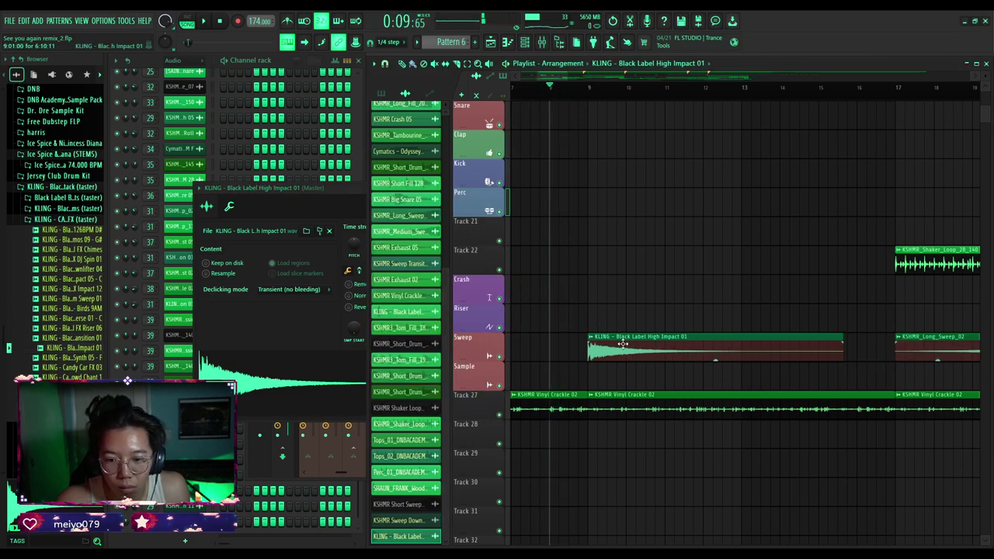
pyautogui.click(556, 40)
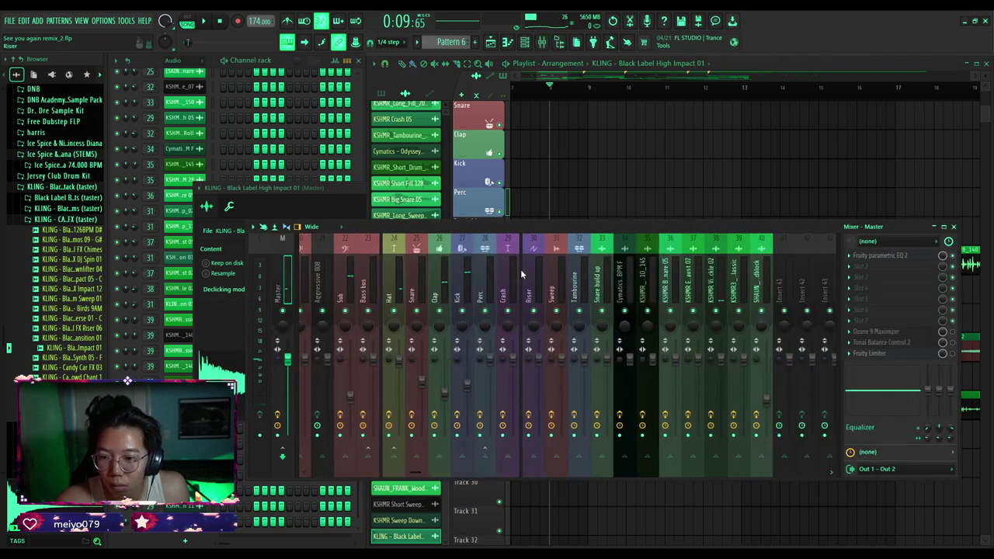
pyautogui.click(600, 170)
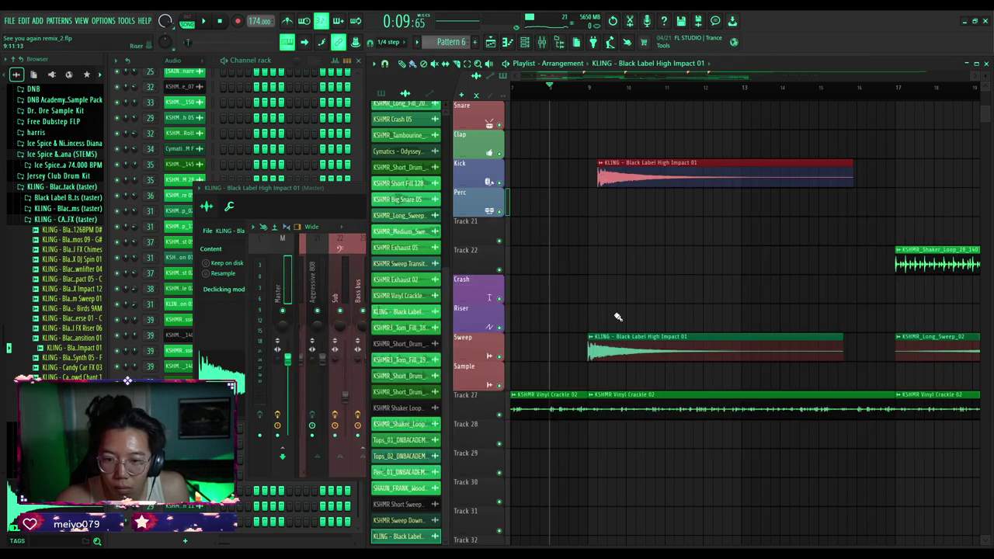
pyautogui.rightClick(623, 173)
# Route the High Impact 01 clip to mixer track 41 and high-pass it at 256 Hz with Fruity Parametric EQ 2.
pyautogui.doubleClick(600, 344)
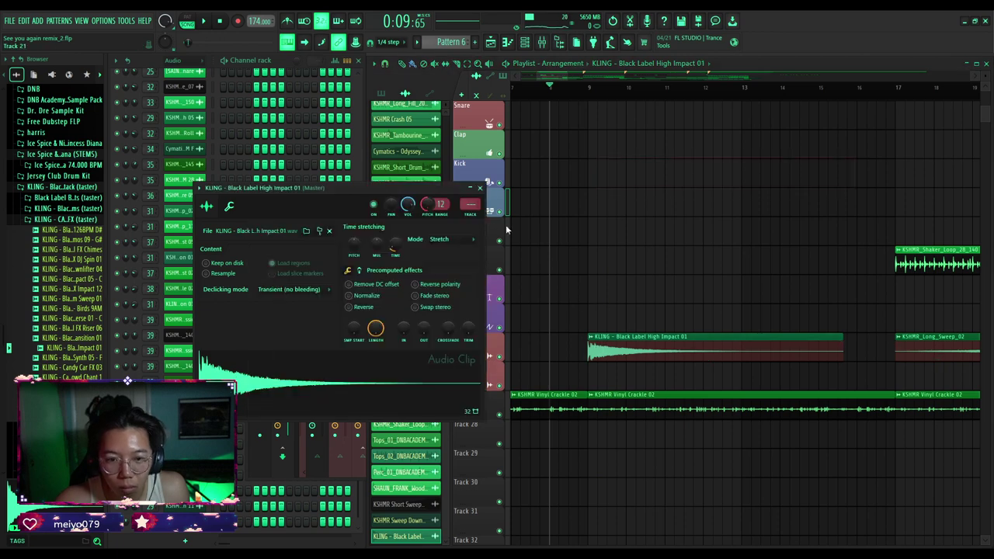
pyautogui.click(470, 216)
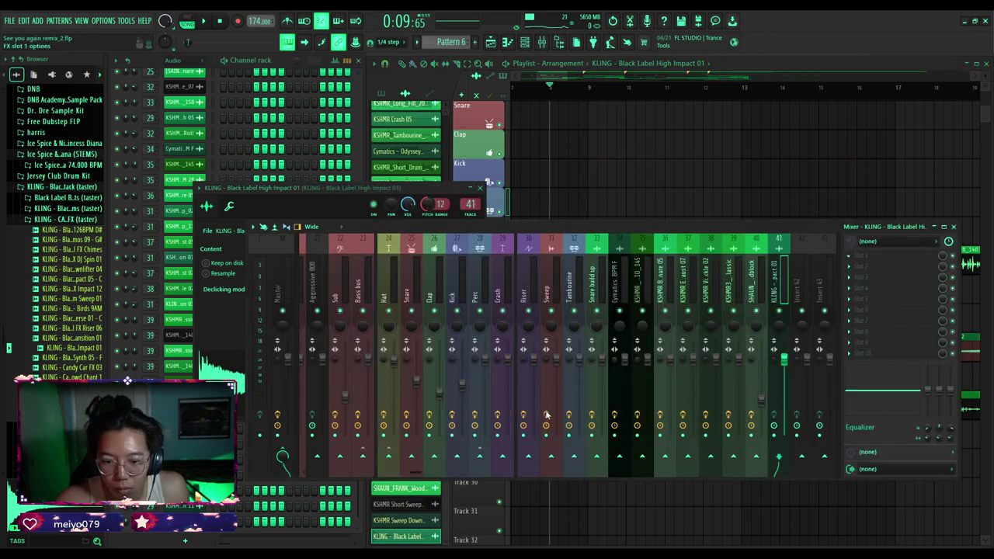
pyautogui.moveTo(458, 172); pyautogui.dragTo(458, 195)
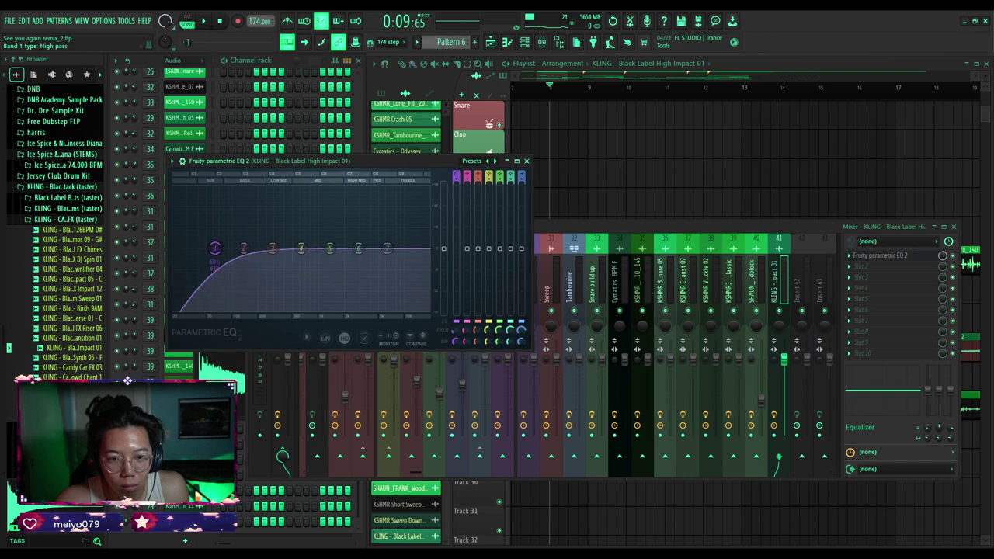
pyautogui.moveTo(223, 247); pyautogui.dragTo(268, 249)
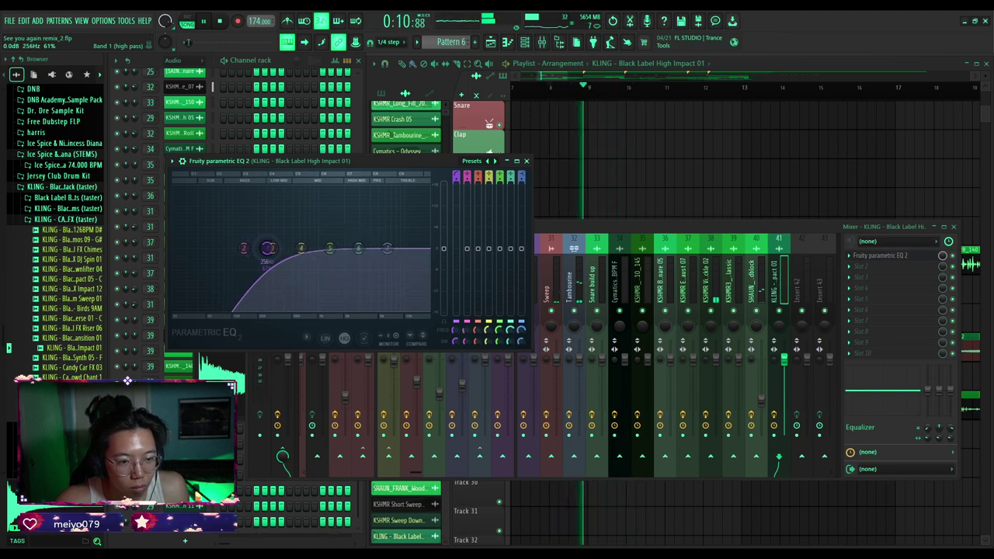
pyautogui.click(527, 161)
pyautogui.rightClick(590, 167)
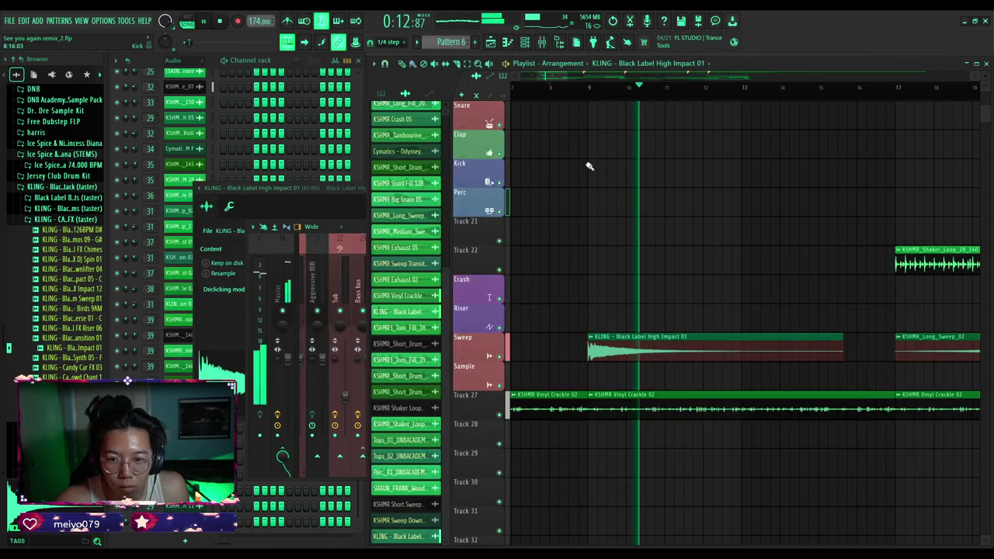
# Lower the High Impact 01 clip's channel volume to 18% and replay it with the intro percussion from bar 8.
pyautogui.doubleClick(603, 345)
pyautogui.moveTo(408, 203); pyautogui.dragTo(408, 257)
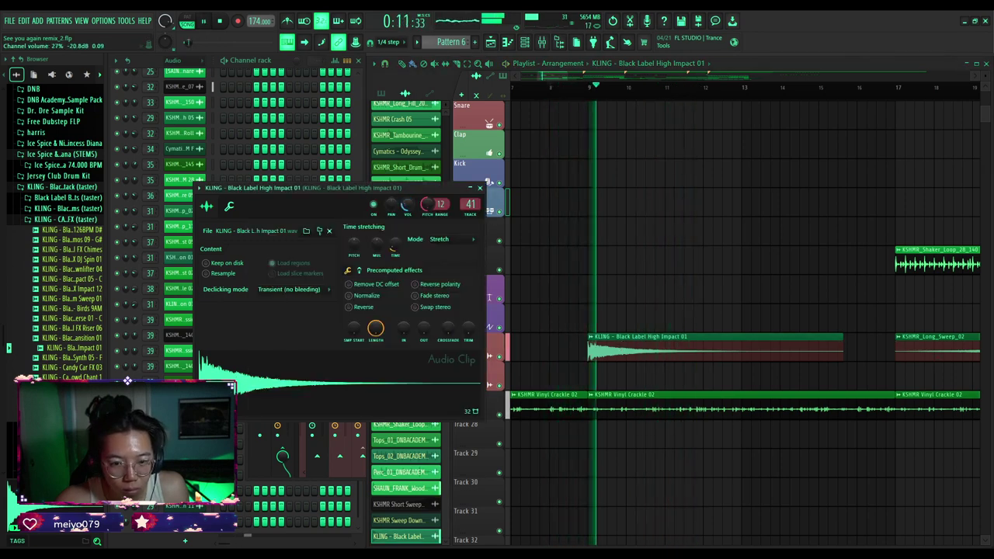
pyautogui.moveTo(407, 204); pyautogui.dragTo(407, 219)
pyautogui.press('space')
pyautogui.press('space')
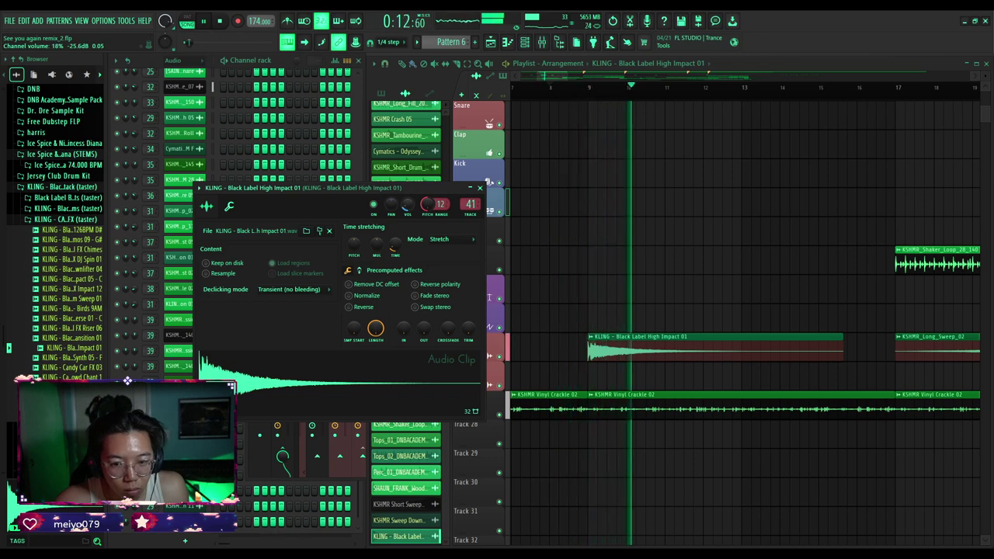
pyautogui.click(481, 188)
pyautogui.scroll(3, 562, 225)
pyautogui.press('space')
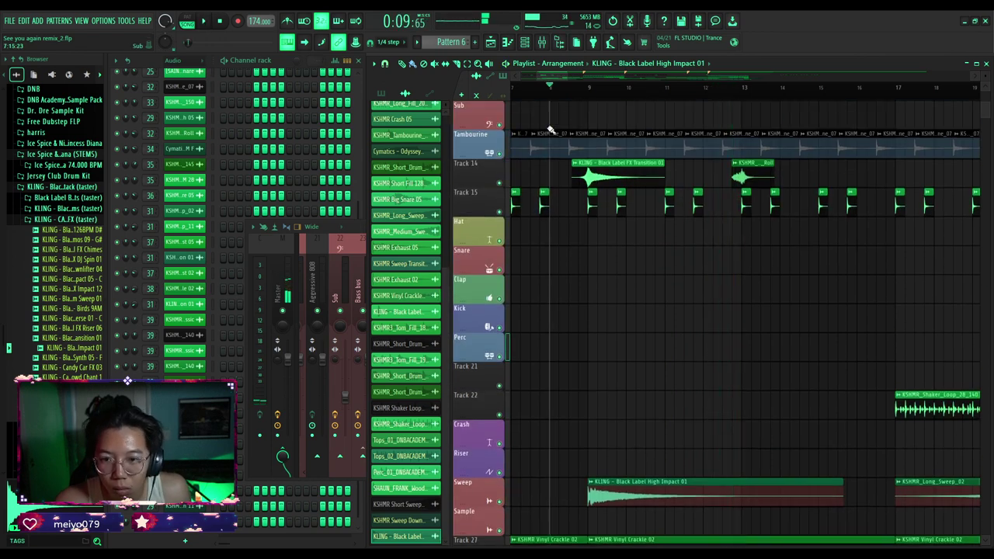
pyautogui.press('space')
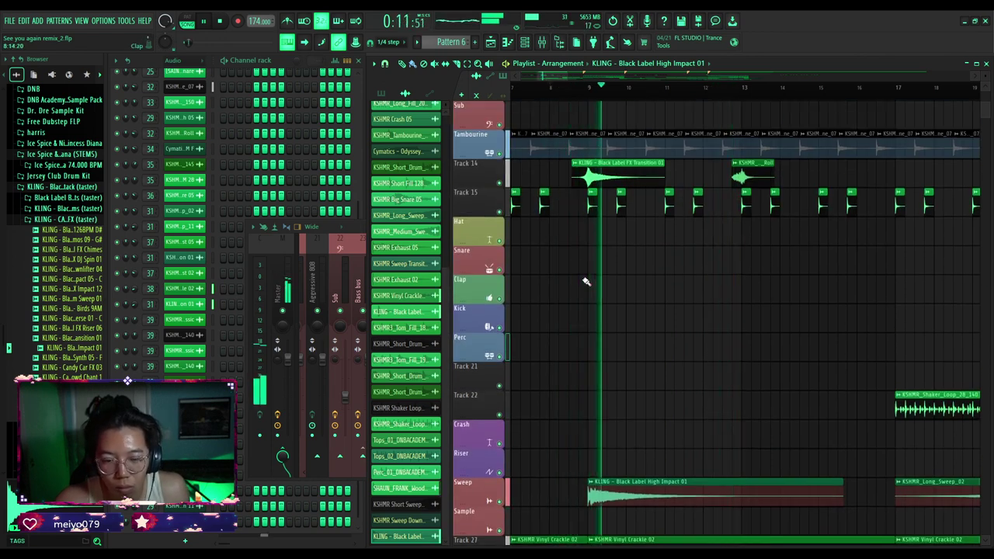
# Set the High Impact 01 clip's channel volume to 21% and check it in playback from bar 8.
pyautogui.scroll(-5, 586, 281)
pyautogui.doubleClick(602, 350)
pyautogui.moveTo(408, 205); pyautogui.dragTo(407, 215)
pyautogui.press('space')
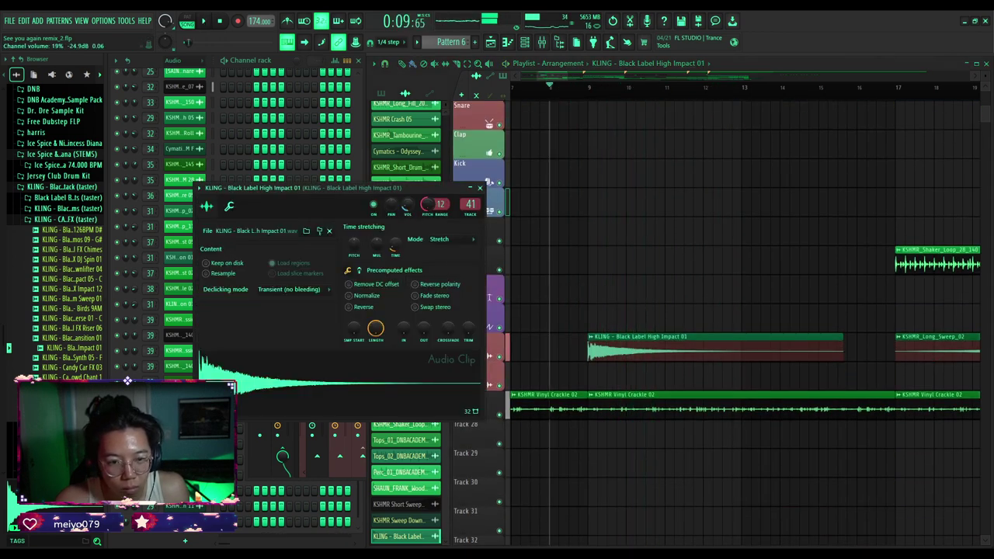
pyautogui.press('space')
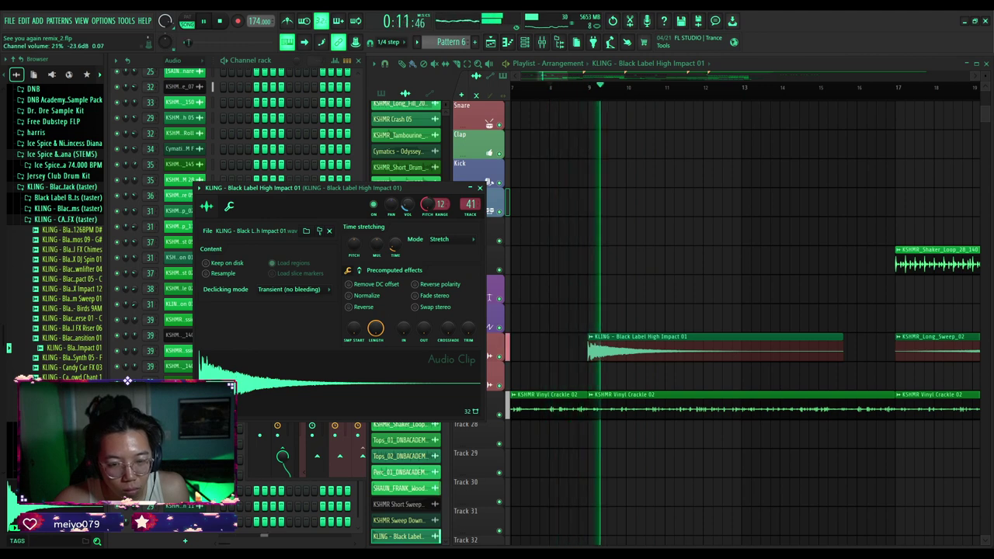
pyautogui.click(481, 189)
# Replay the intro from around bar 9 to check the impact in the wider arrangement.
pyautogui.scroll(-8, 581, 239)
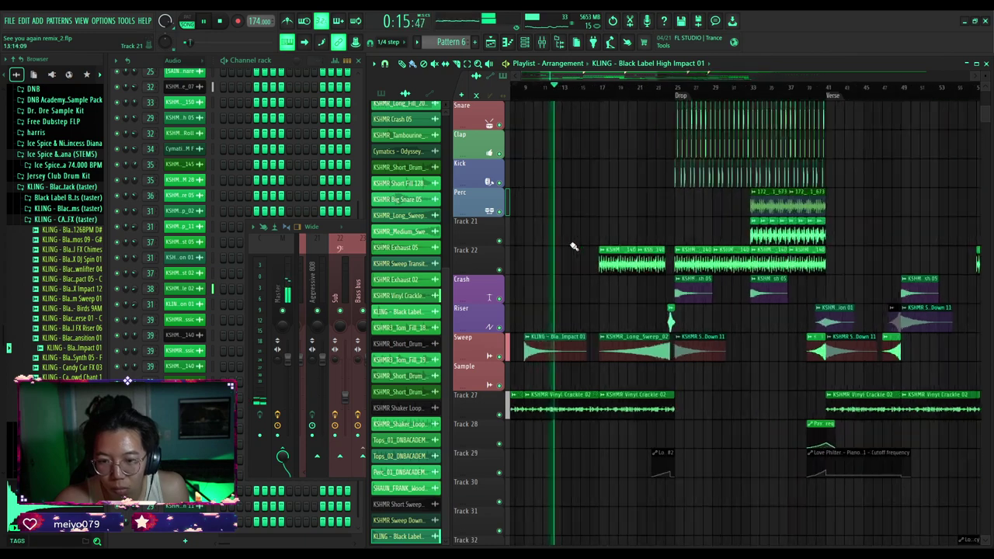
pyautogui.click(520, 94)
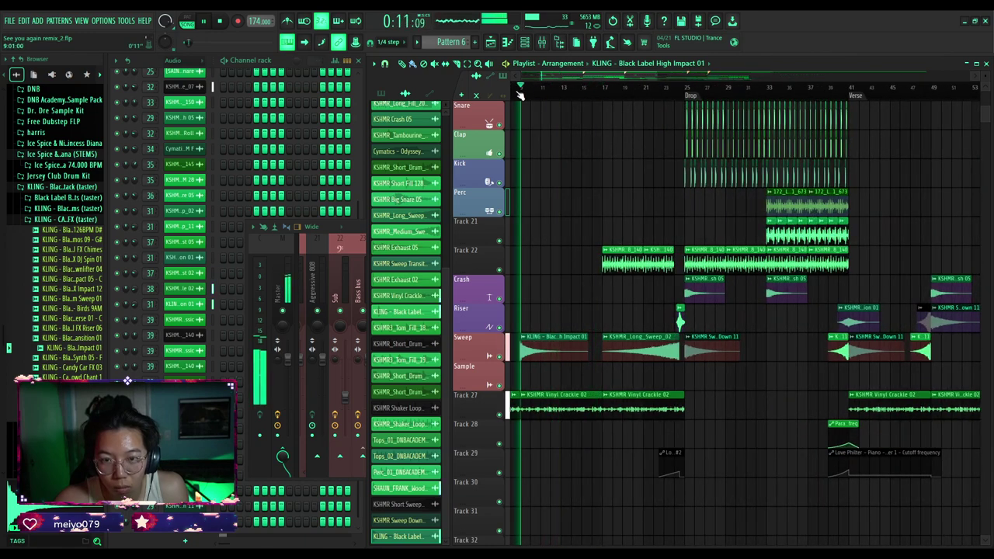
pyautogui.press('space')
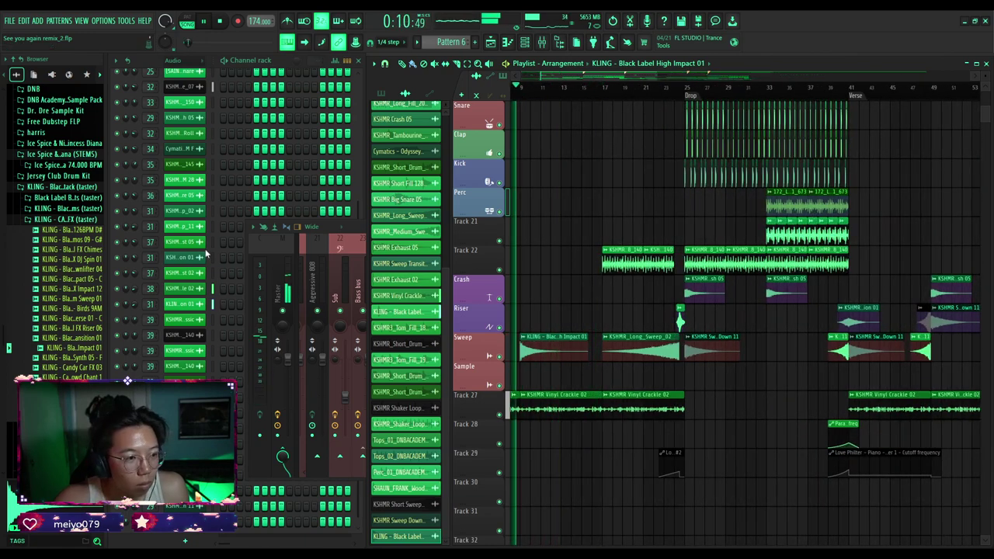
# Collapse the KLING FX folder and search the browser for "impact".
pyautogui.click(76, 221)
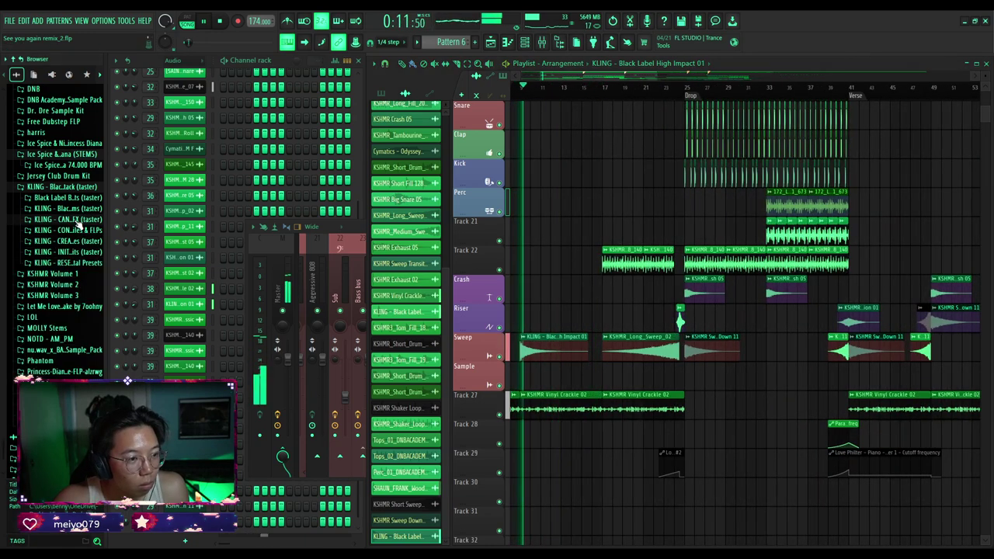
pyautogui.click(44, 539)
pyautogui.write('impact')
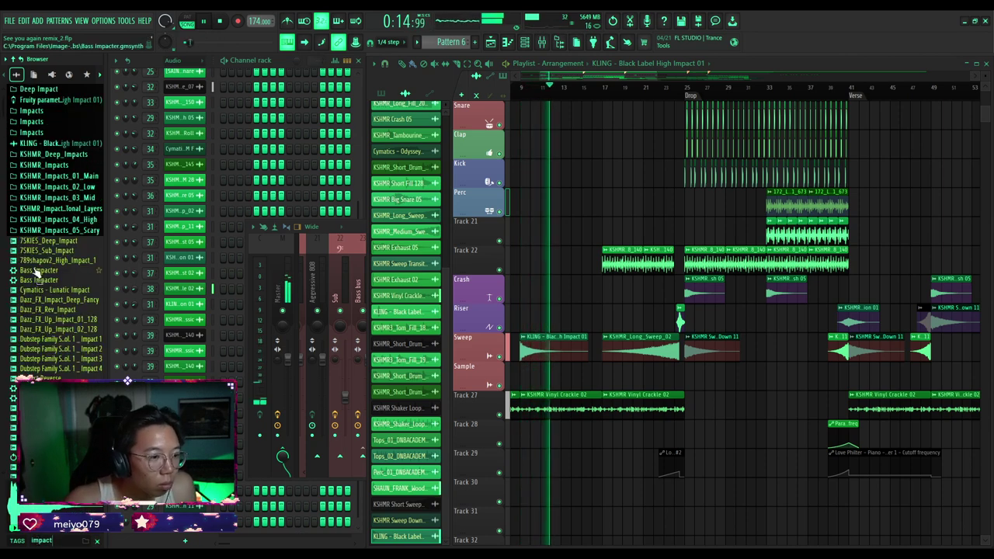
# Stop playback and audition the impact samples from Cymatics, Dazz and 7SKIES, including Lunatic Impact, Sub Impact and Deep Impact.
pyautogui.click(46, 290)
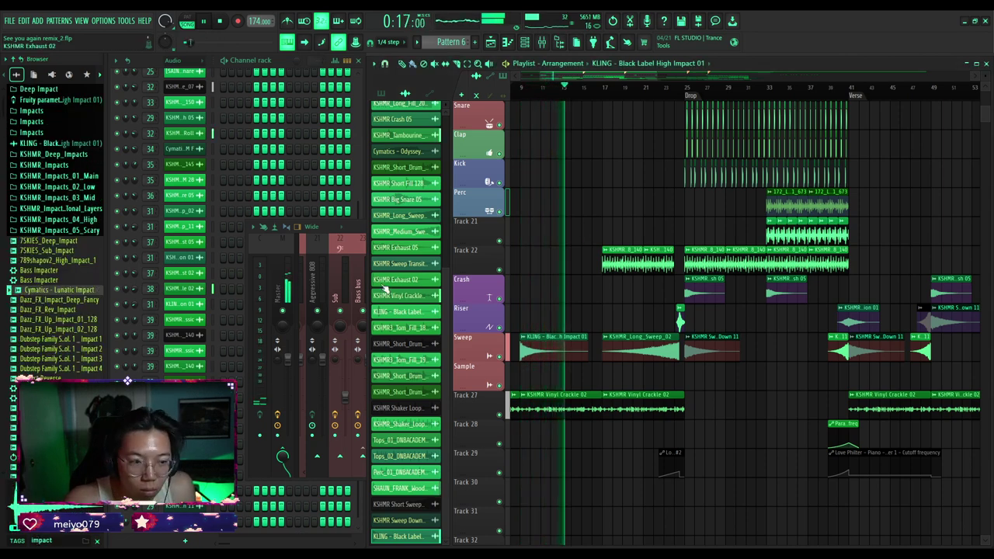
pyautogui.press('space')
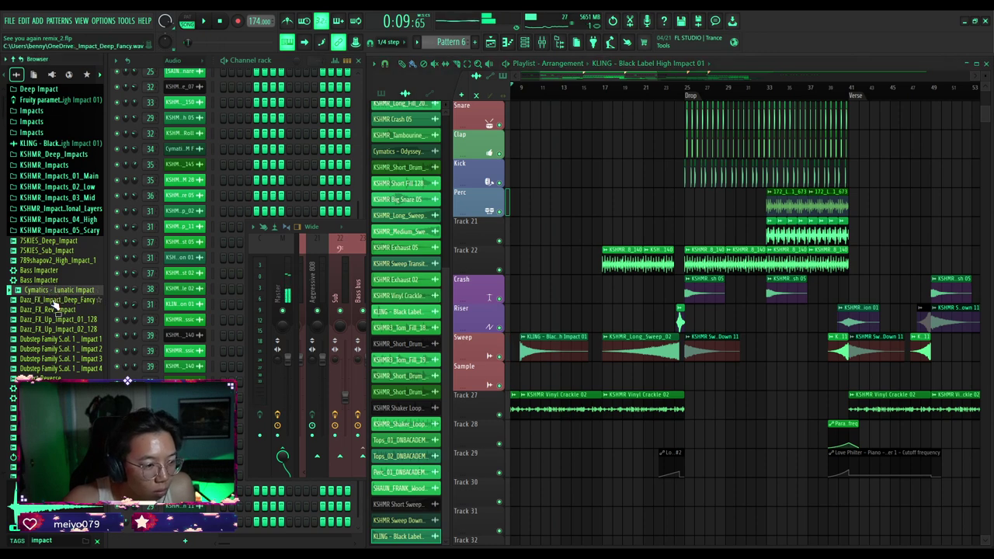
pyautogui.click(49, 301)
pyautogui.click(48, 330)
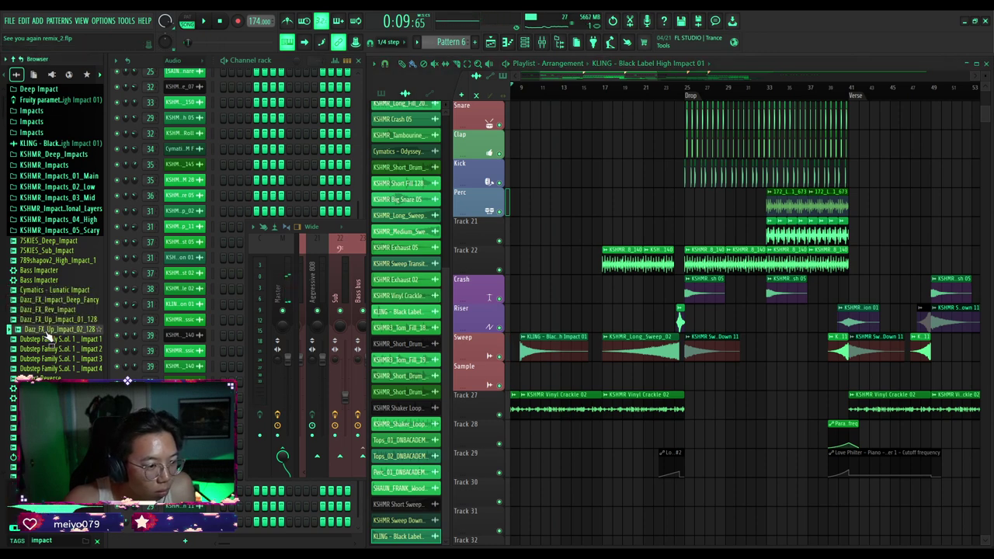
pyautogui.click(45, 251)
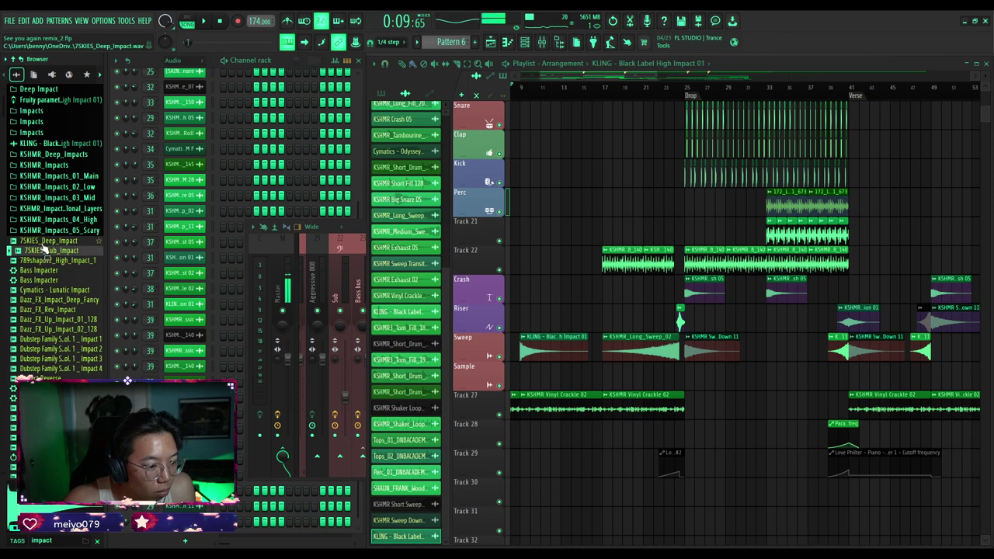
pyautogui.click(44, 242)
pyautogui.click(38, 281)
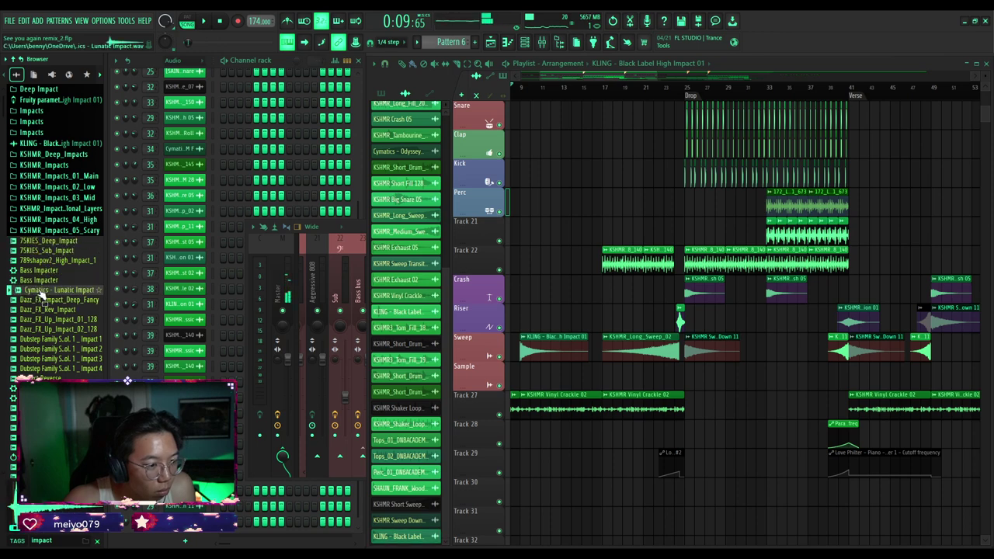
# Place the Cymatics Lunatic Impact sample on the Riser track around bar 9 and shift it earlier so its hit meets the bar line.
pyautogui.moveTo(527, 326); pyautogui.dragTo(534, 319)
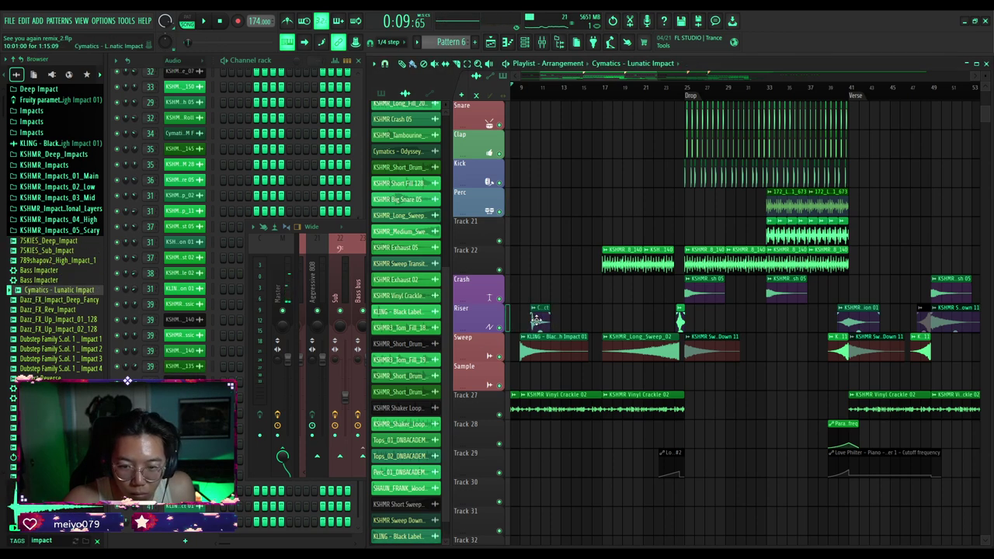
pyautogui.scroll(5, 518, 319)
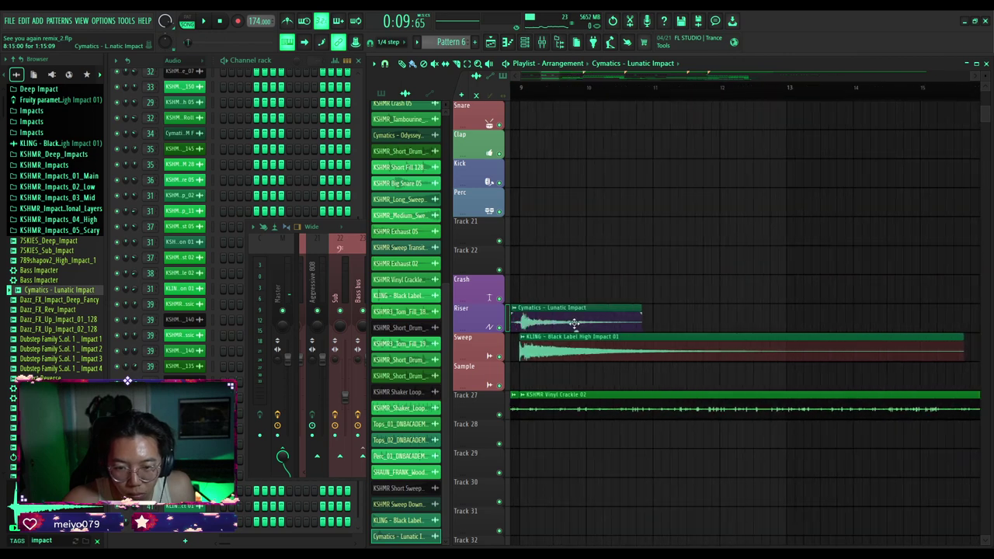
pyautogui.scroll(-4, 577, 315)
pyautogui.scroll(6, 533, 337)
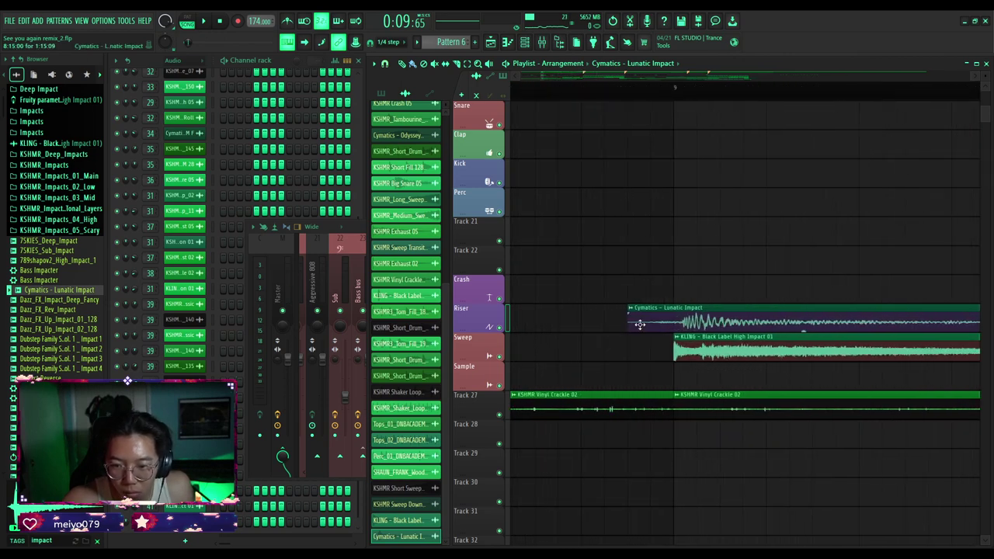
pyautogui.scroll(3, 695, 320)
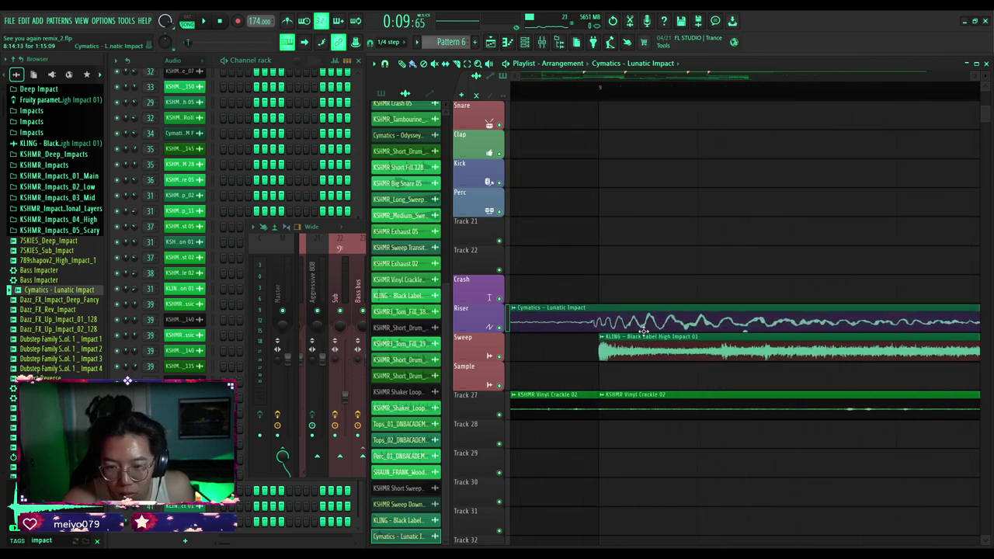
pyautogui.moveTo(615, 334); pyautogui.dragTo(593, 332)
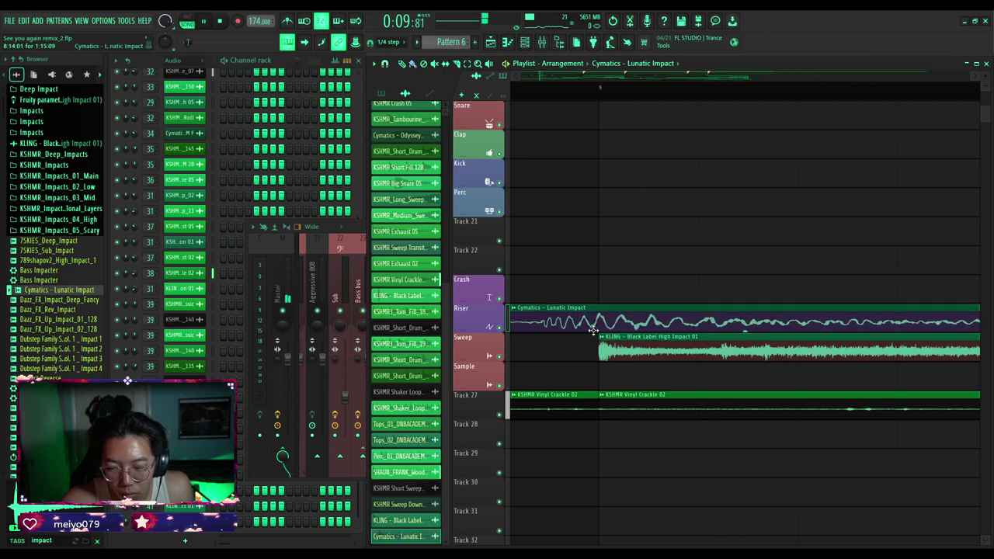
pyautogui.scroll(-6, 593, 331)
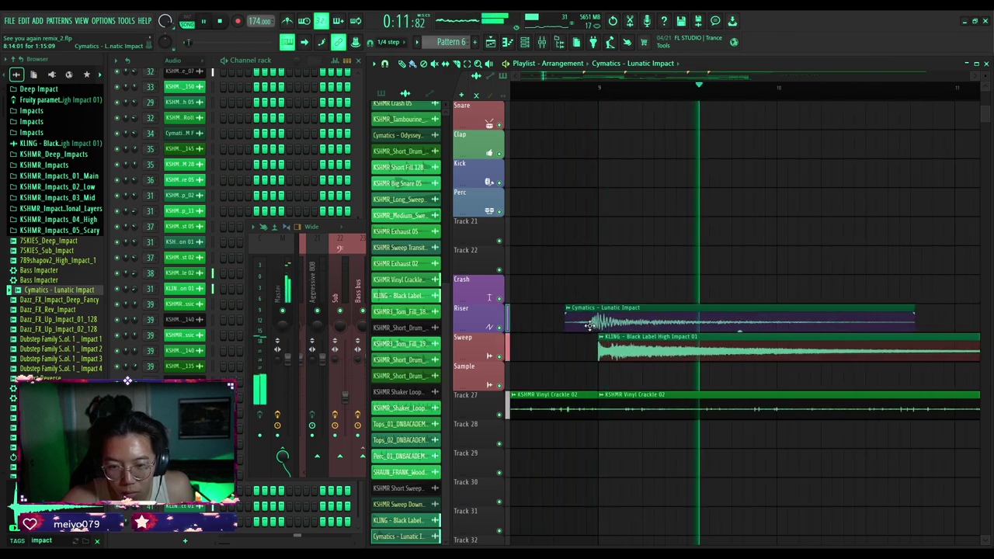
# Route Lunatic Impact to mixer track 42 and add Fruity Parametric EQ 2 with band 1 as a high pass at about 115 Hz.
pyautogui.press('space')
pyautogui.doubleClick(588, 325)
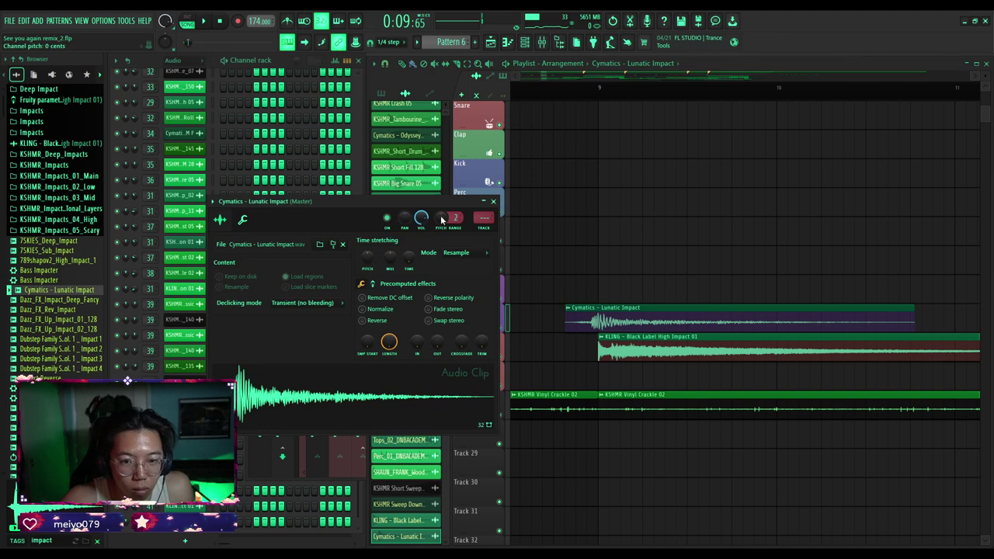
pyautogui.click(485, 228)
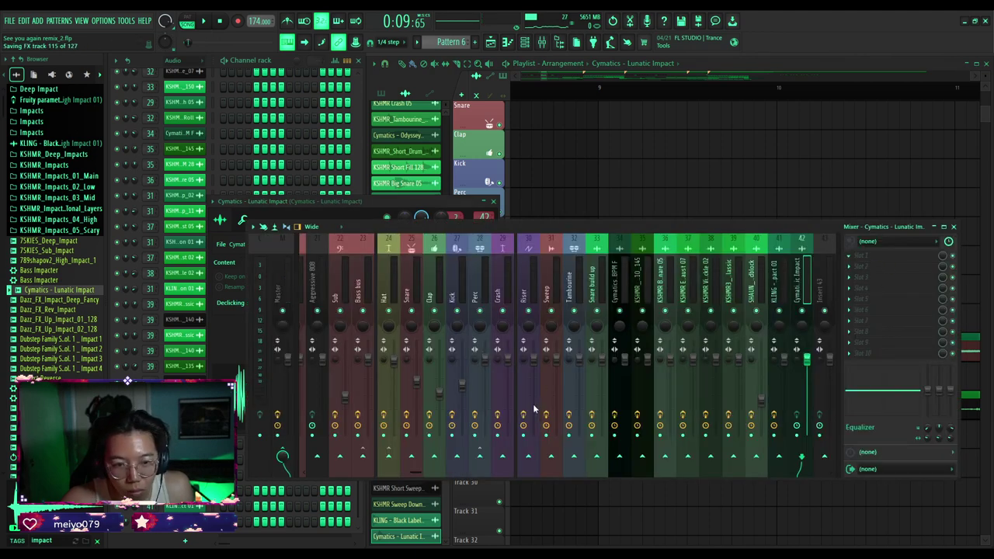
pyautogui.moveTo(483, 204); pyautogui.dragTo(483, 225)
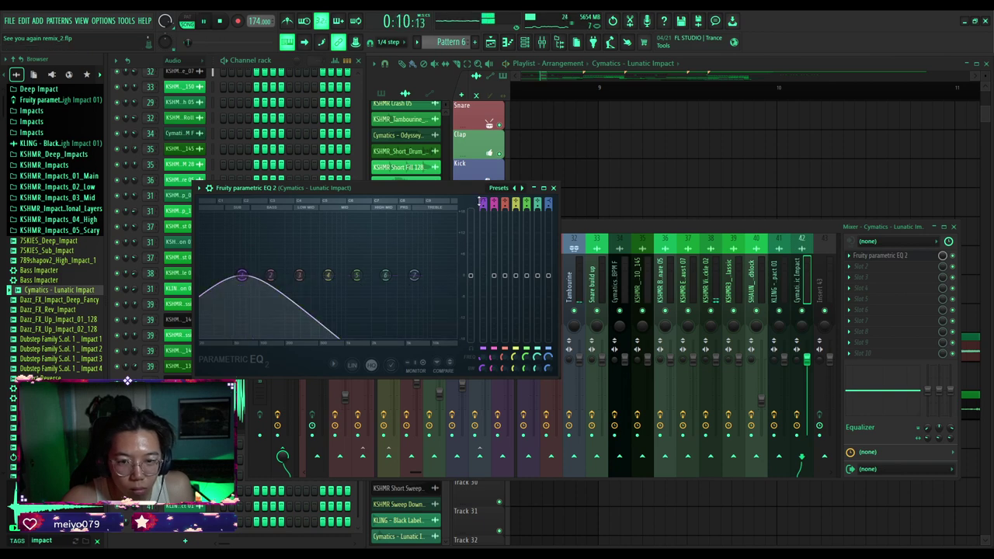
pyautogui.scroll(-2, 241, 276)
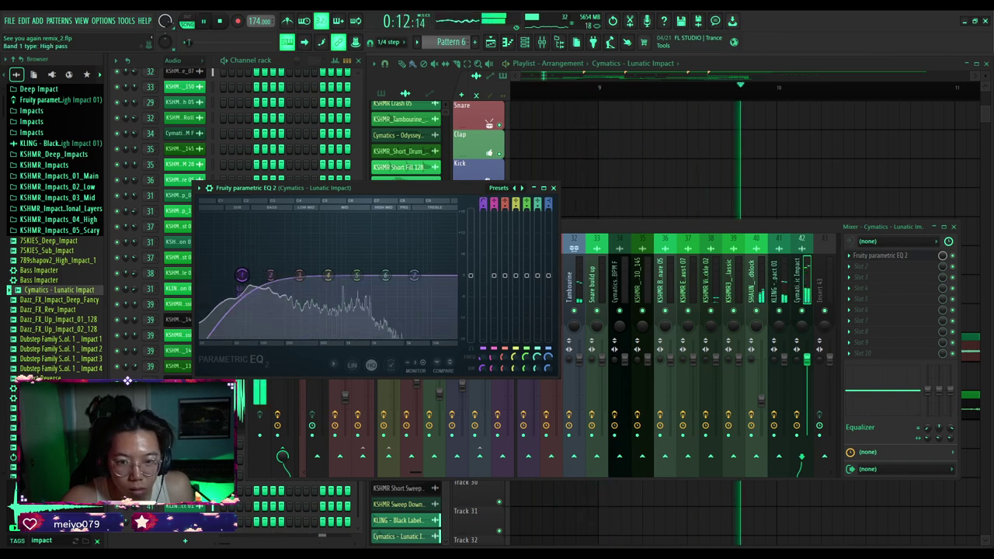
pyautogui.moveTo(242, 275); pyautogui.dragTo(266, 276)
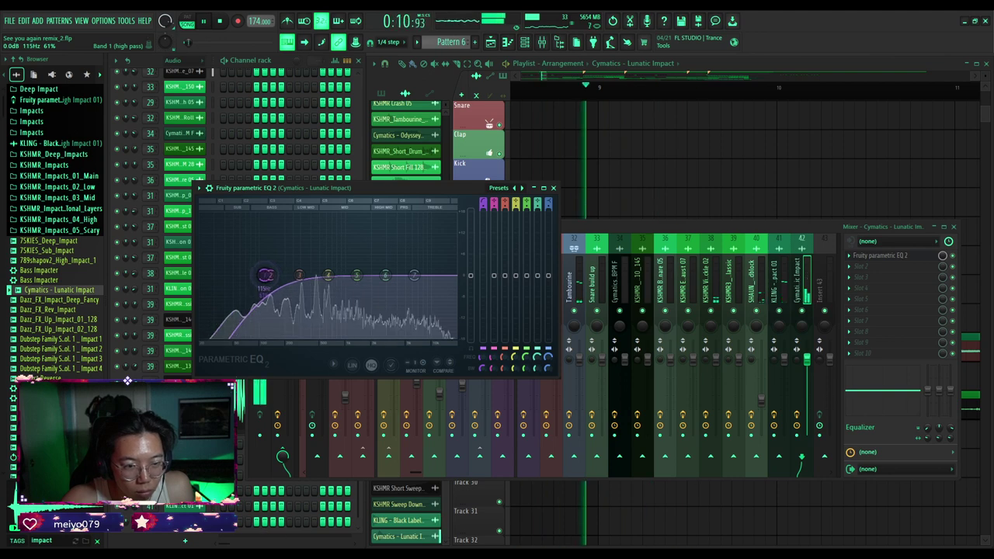
pyautogui.click(553, 188)
pyautogui.doubleClick(619, 318)
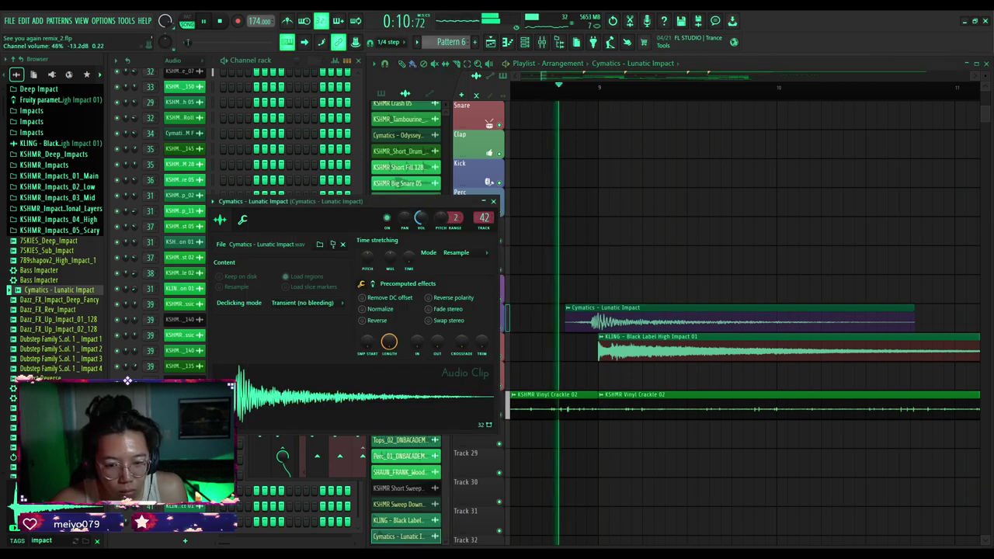
pyautogui.press('space')
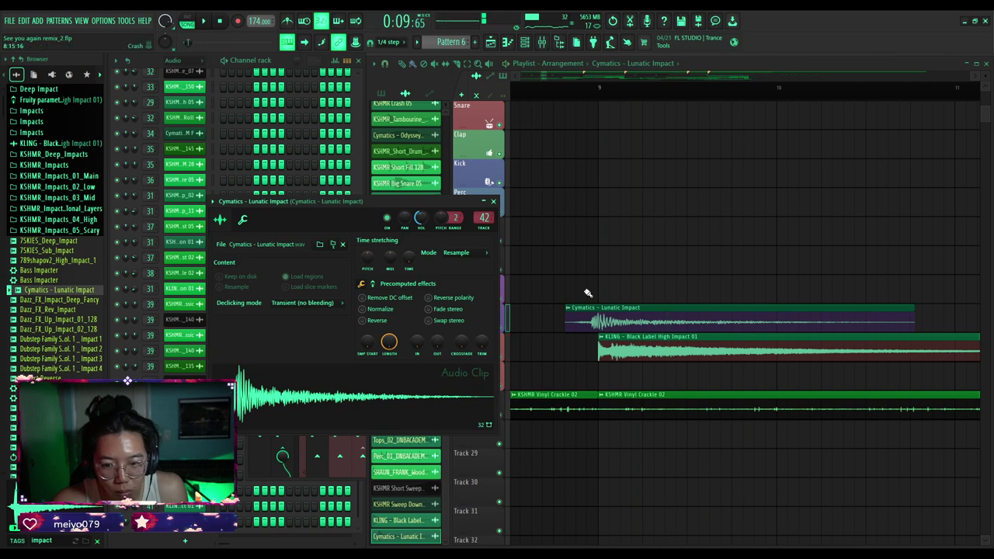
pyautogui.scroll(6, 600, 324)
pyautogui.click(645, 322)
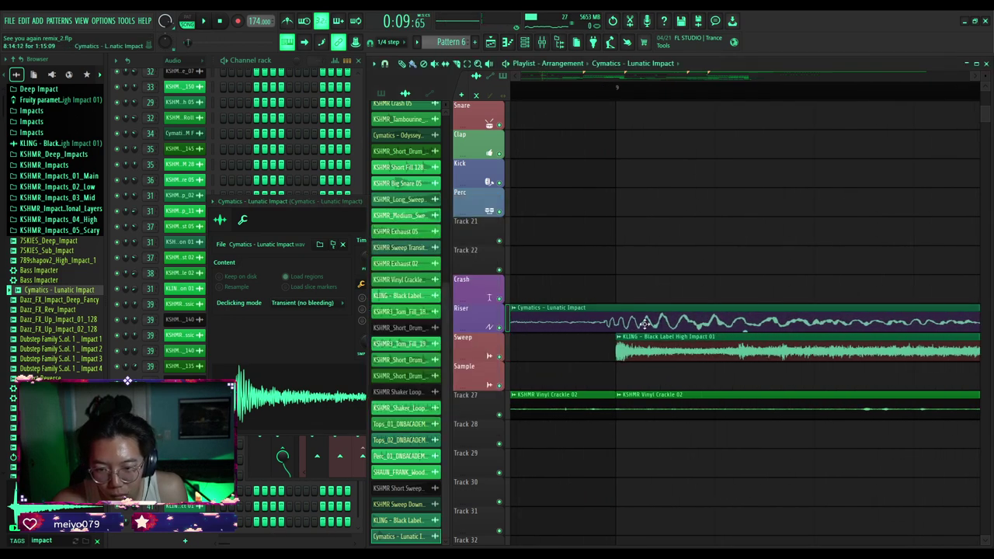
pyautogui.scroll(-6, 648, 320)
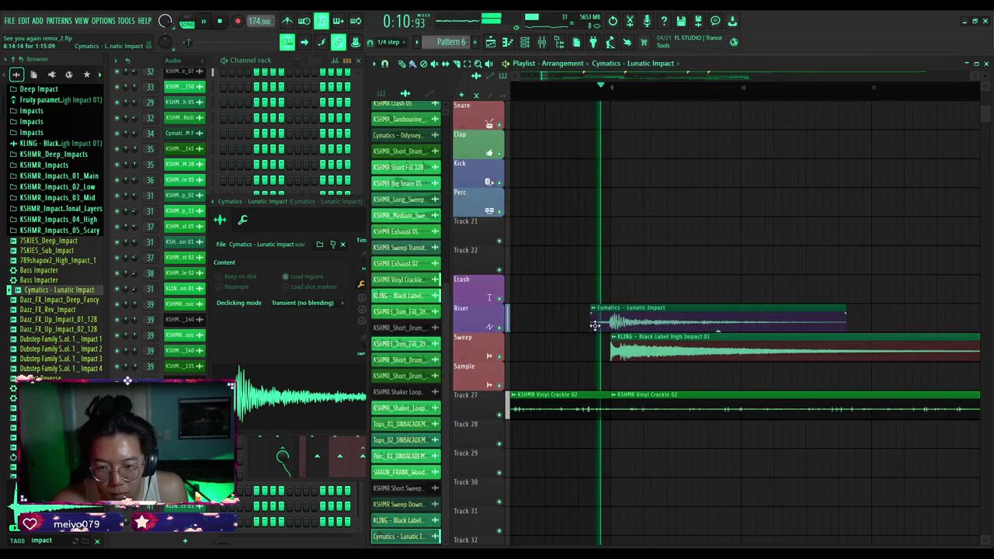
pyautogui.click(297, 204)
pyautogui.press('space')
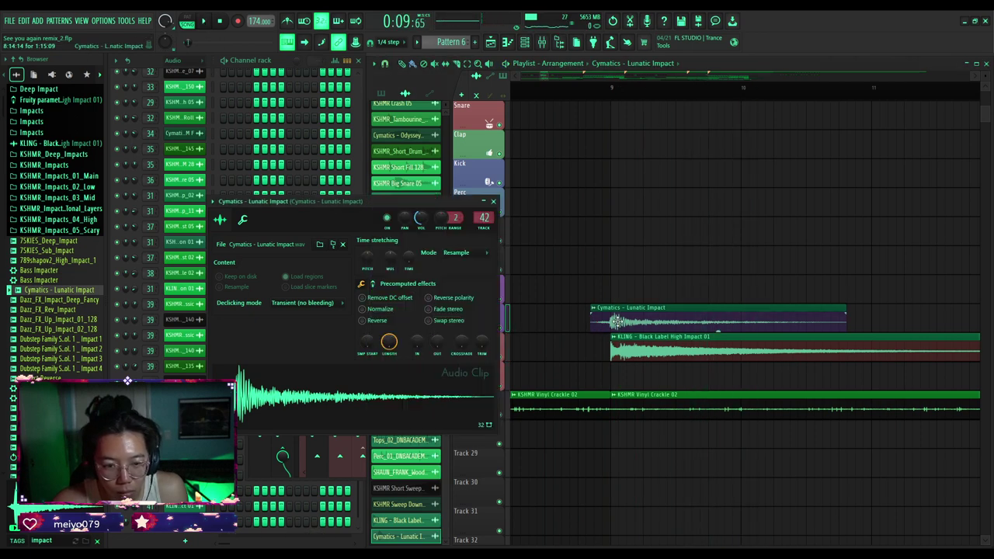
pyautogui.click(494, 202)
pyautogui.doubleClick(613, 322)
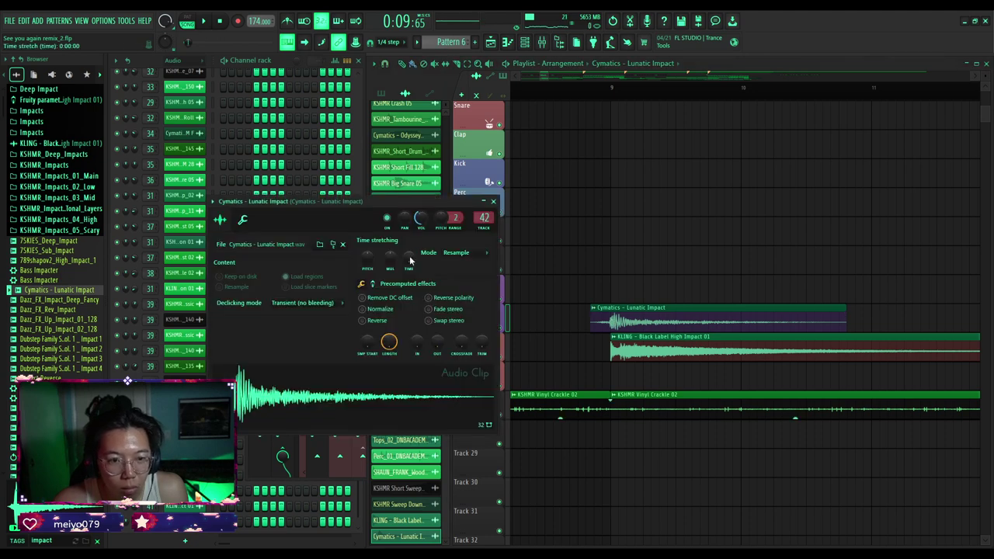
pyautogui.press('space')
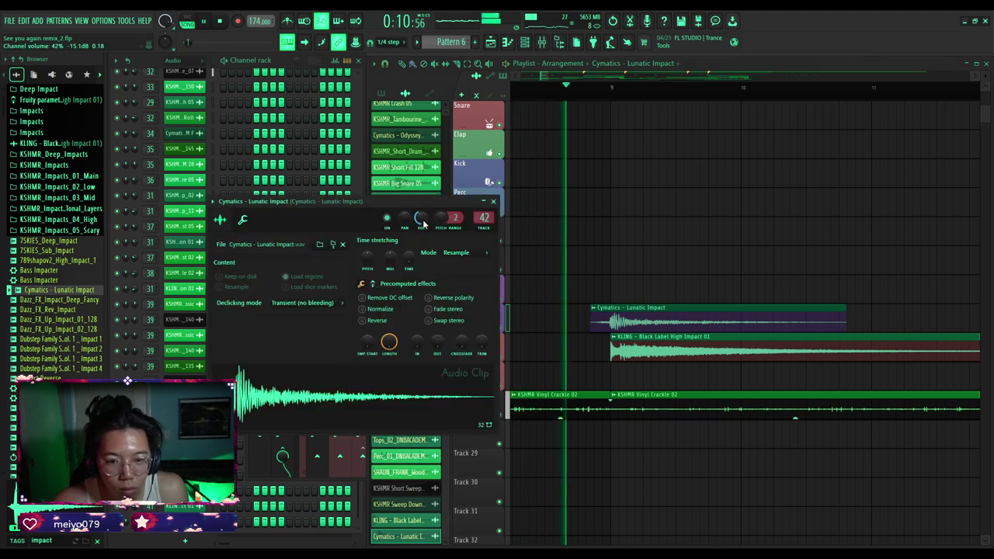
pyautogui.moveTo(423, 223); pyautogui.dragTo(423, 217)
pyautogui.press('space')
pyautogui.press('space')
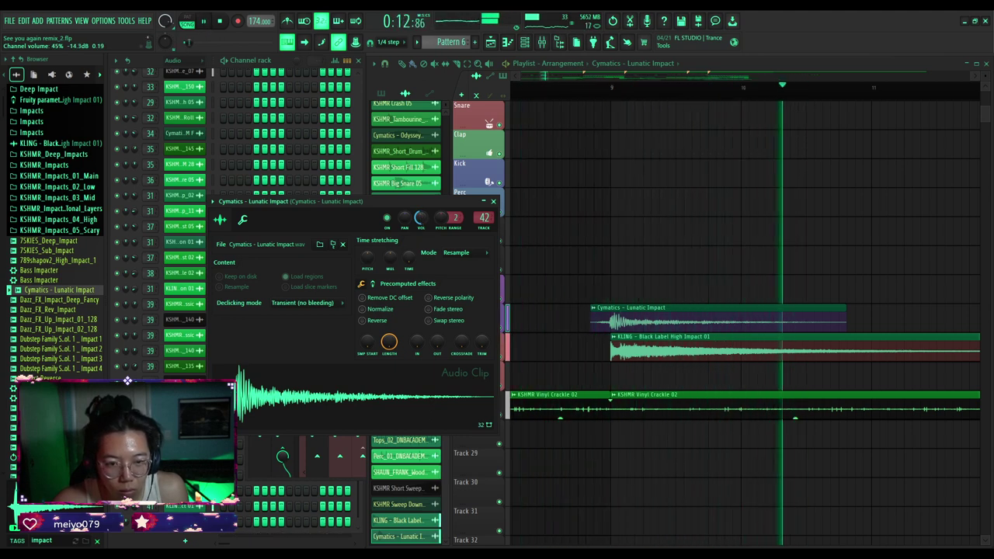
pyautogui.click(492, 201)
# Play the intro from bar 7 to check both impacts against the rest of the arrangement.
pyautogui.scroll(-5, 602, 122)
pyautogui.click(558, 95)
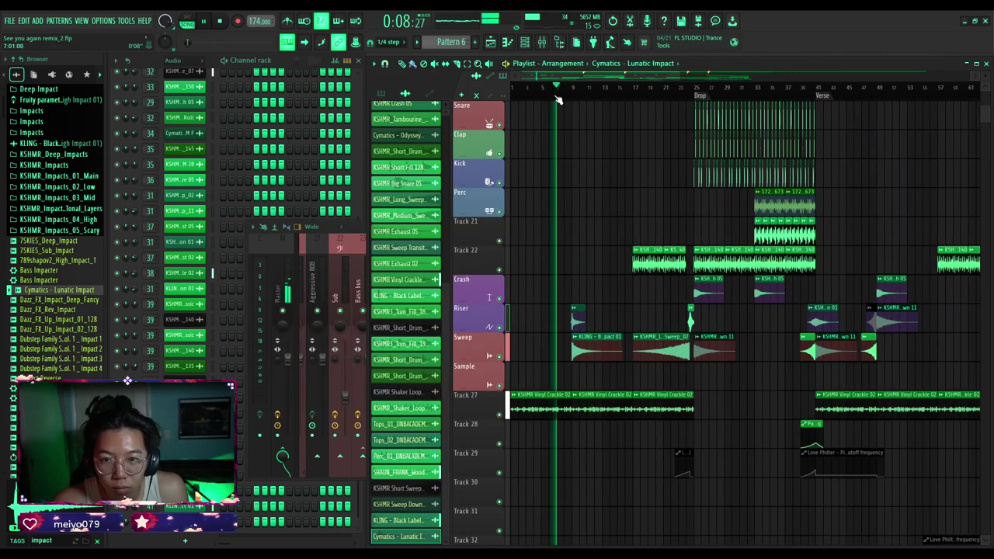
pyautogui.scroll(4, 568, 225)
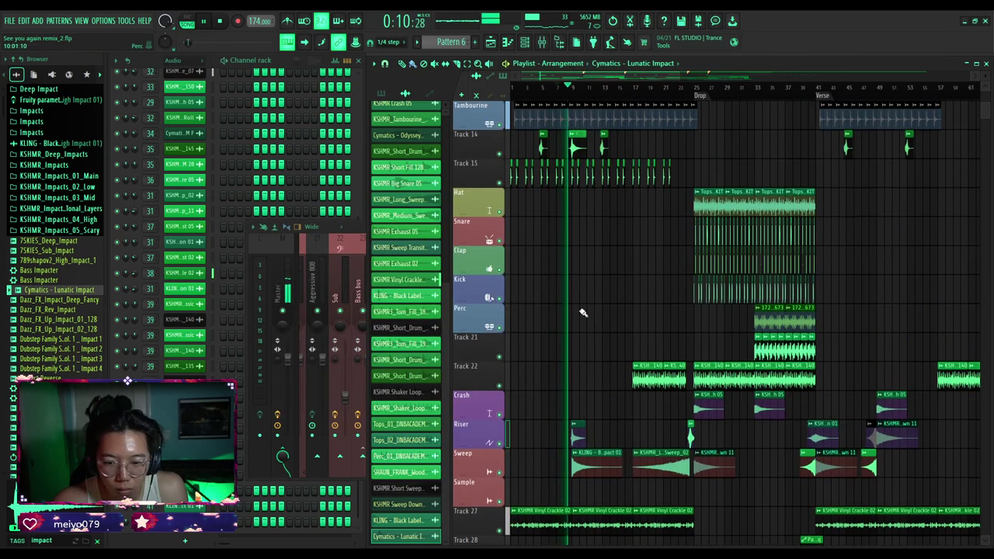
pyautogui.scroll(3, 582, 313)
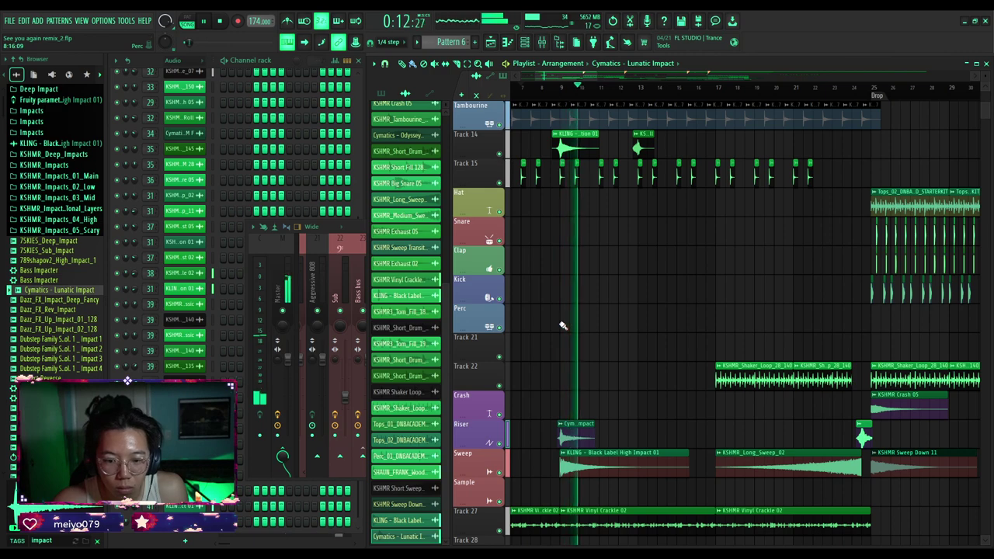
pyautogui.scroll(-6, 562, 325)
pyautogui.scroll(6, 560, 310)
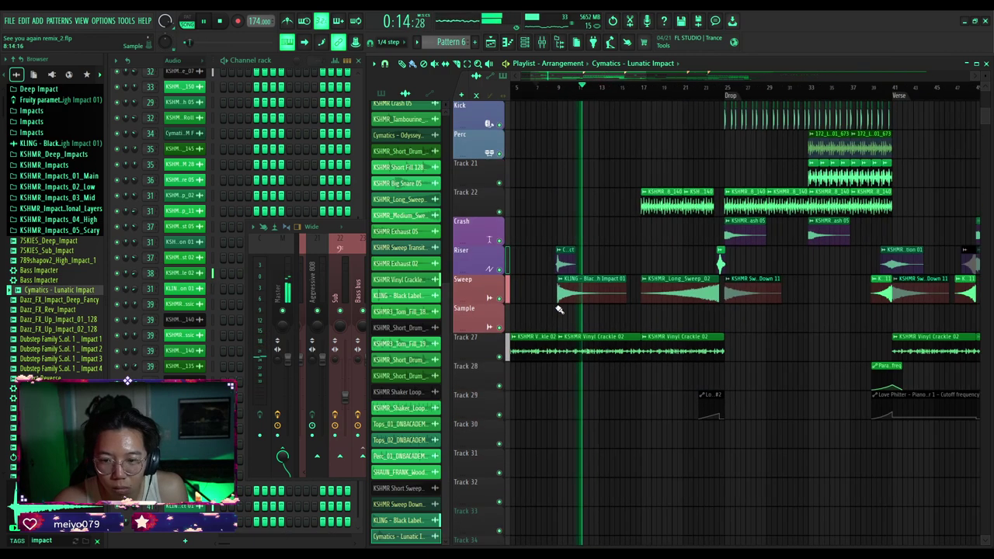
# Set the KLING Black Label High Impact 01 clip's channel volume to 18% while replaying from just before bar 9.
pyautogui.doubleClick(577, 287)
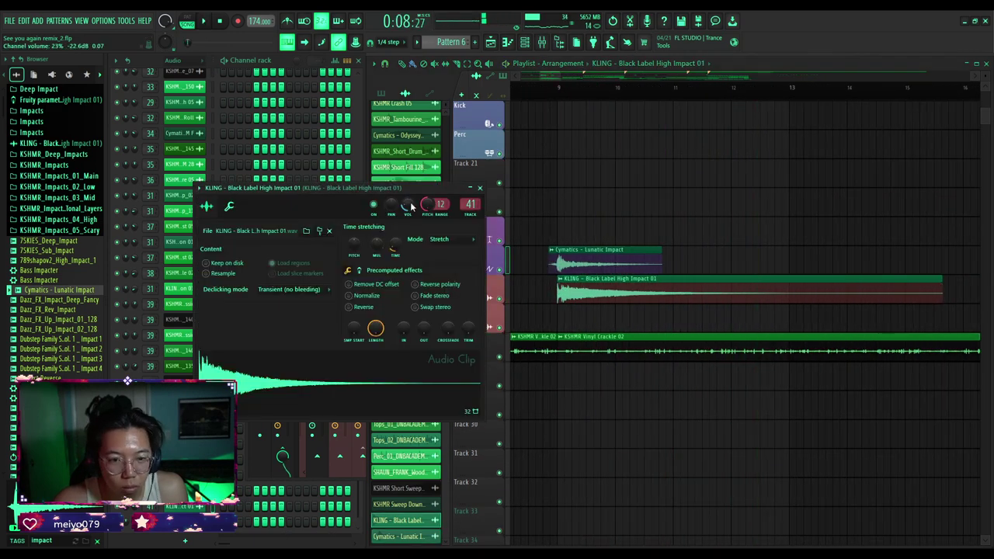
pyautogui.click(543, 89)
pyautogui.click(350, 194)
pyautogui.press('space')
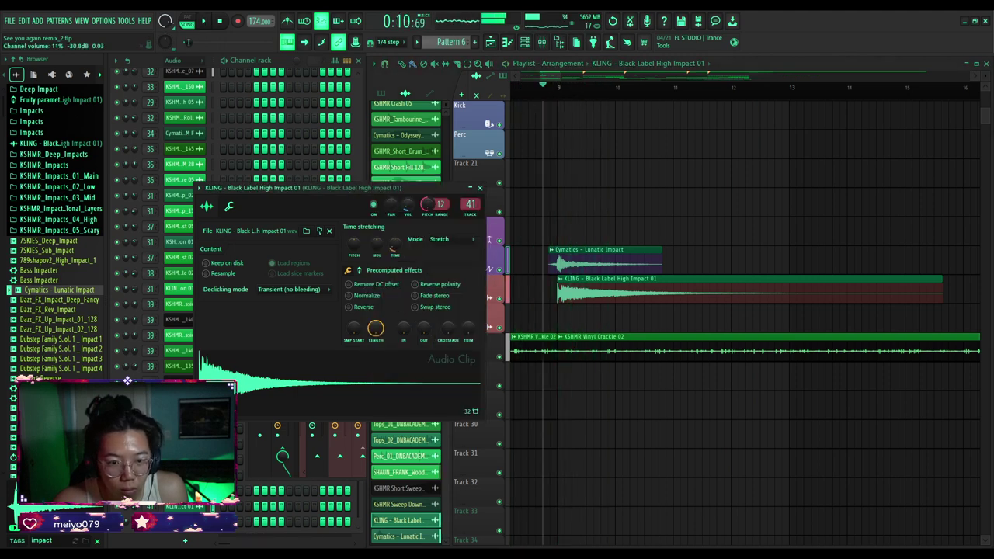
pyautogui.press('space')
pyautogui.moveTo(407, 204); pyautogui.dragTo(407, 197)
pyautogui.press('space')
pyautogui.press('space')
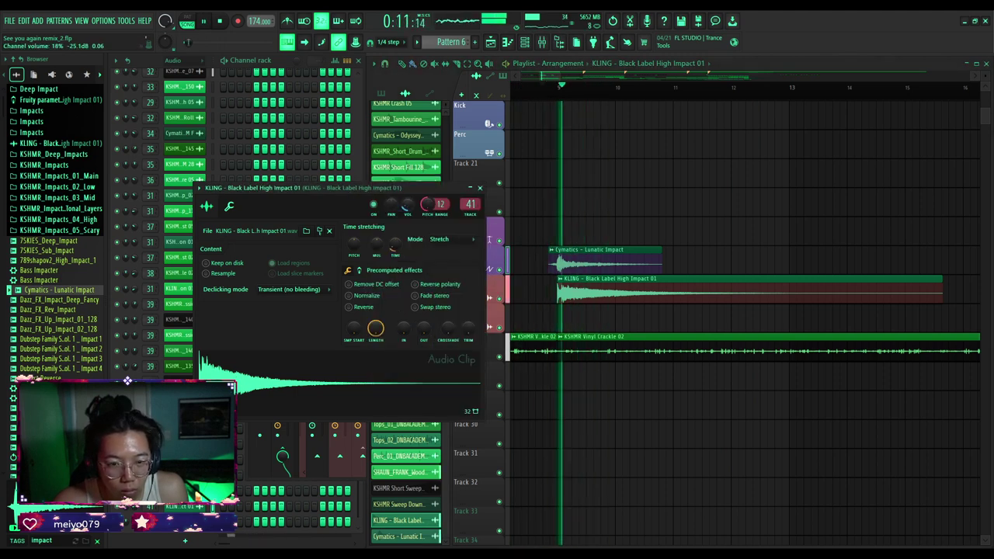
pyautogui.click(480, 188)
# Copy the Lunatic Impact and High Impact 01 clips together to the verse start at bar 41 and play the transition.
pyautogui.scroll(-2, 595, 219)
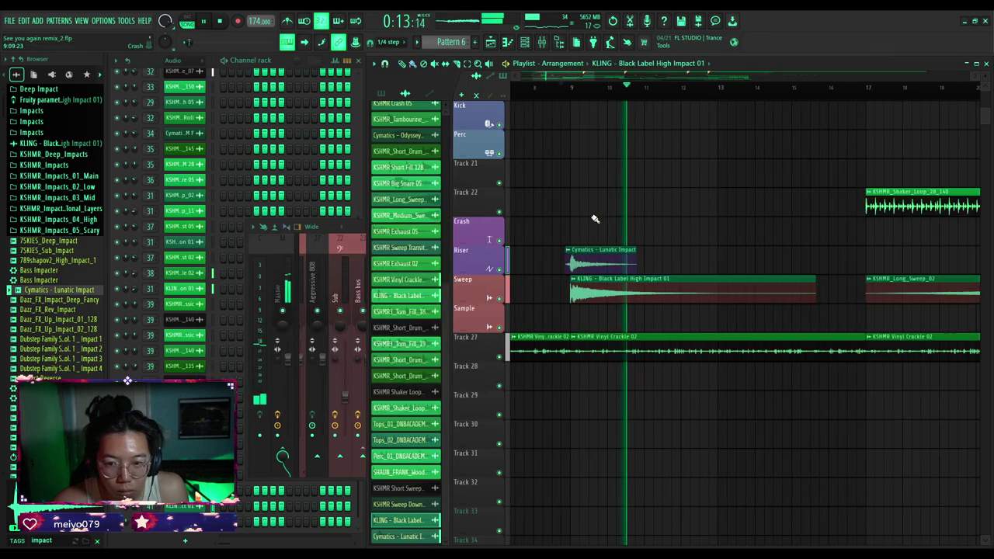
pyautogui.scroll(-3, 591, 225)
pyautogui.scroll(-3, 590, 233)
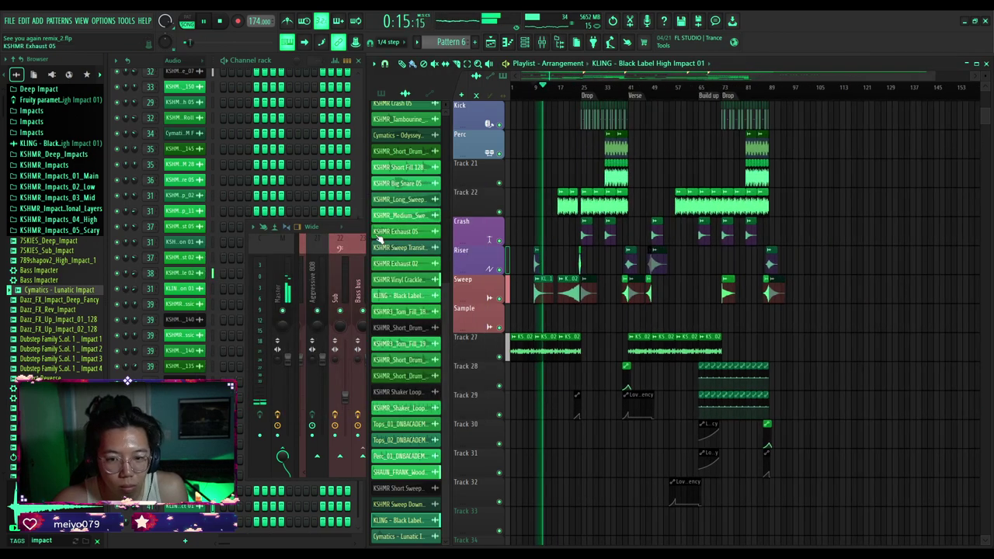
pyautogui.scroll(4, 573, 250)
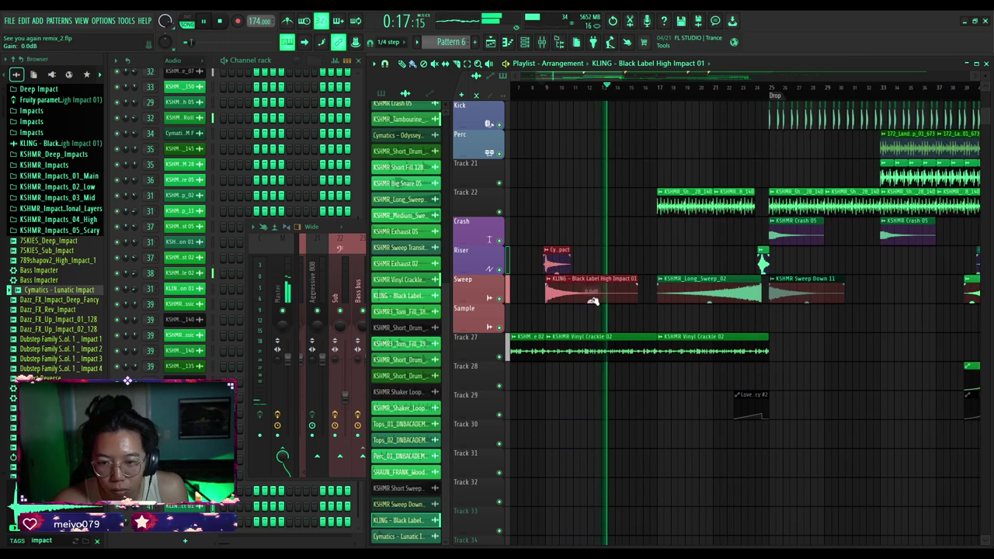
pyautogui.scroll(-2, 573, 292)
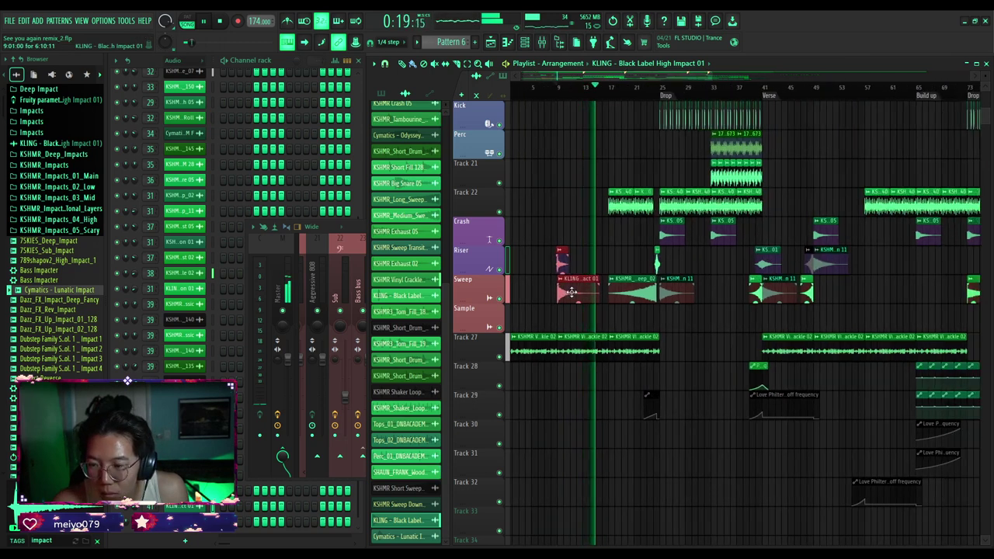
pyautogui.moveTo(639, 293); pyautogui.dragTo(778, 207)
pyautogui.click(775, 90)
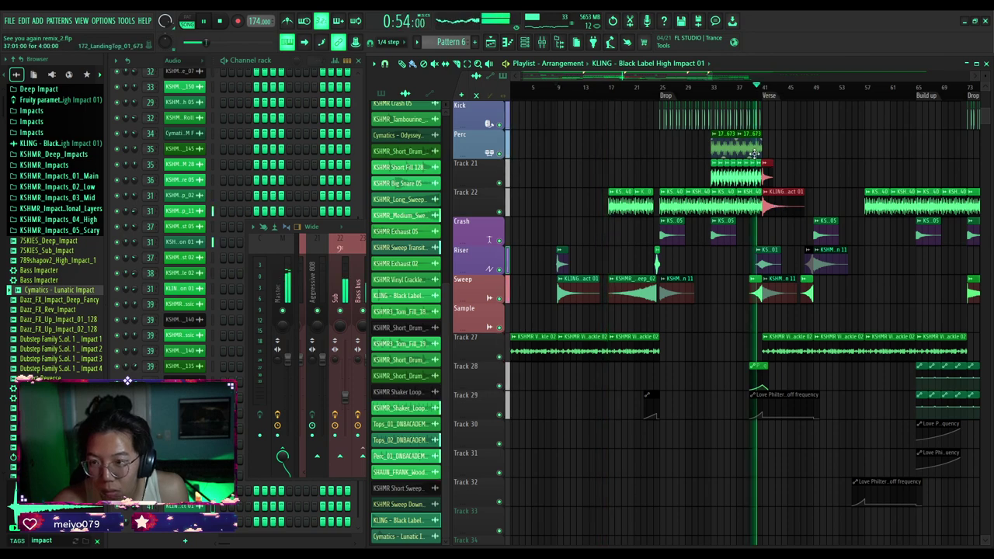
# Move the copied impacts onto the Sample track and Track 27, shifting the existing clips from Track 27 onward down one track.
pyautogui.scroll(4, 726, 203)
pyautogui.moveTo(726, 203)
pyautogui.mouseDown()
pyautogui.moveTo(734, 276)
pyautogui.moveTo(748, 217)
pyautogui.moveTo(738, 210)
pyautogui.mouseUp()
pyautogui.scroll(-4, 721, 233)
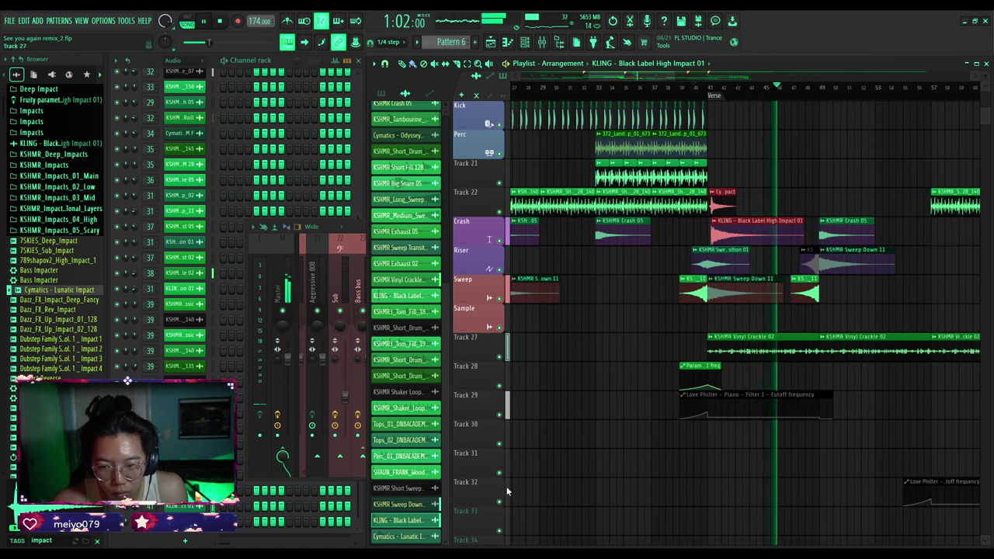
pyautogui.moveTo(728, 205); pyautogui.dragTo(729, 329)
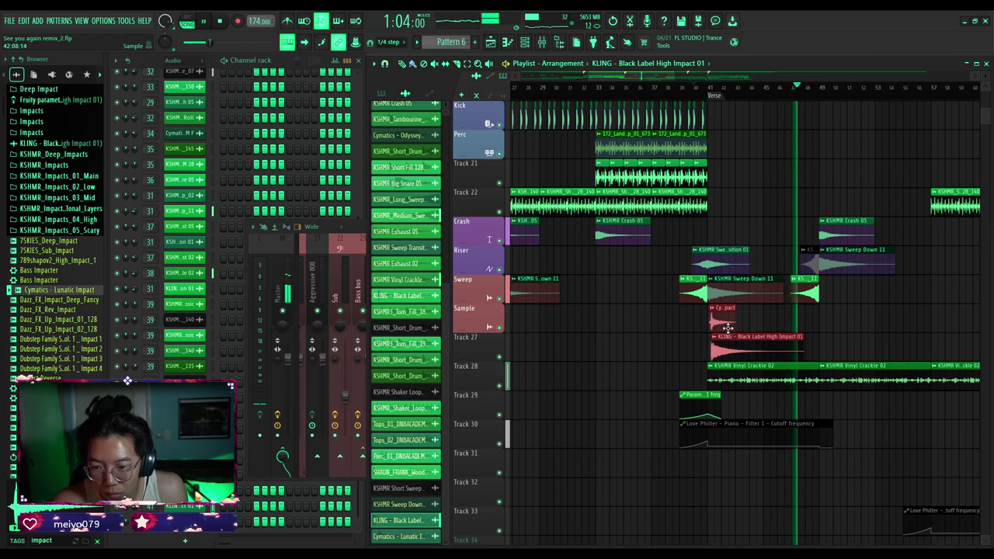
# Align the copied impacts with the verse start at bar 41, deselect them and replay from just before the marker.
pyautogui.scroll(5, 726, 328)
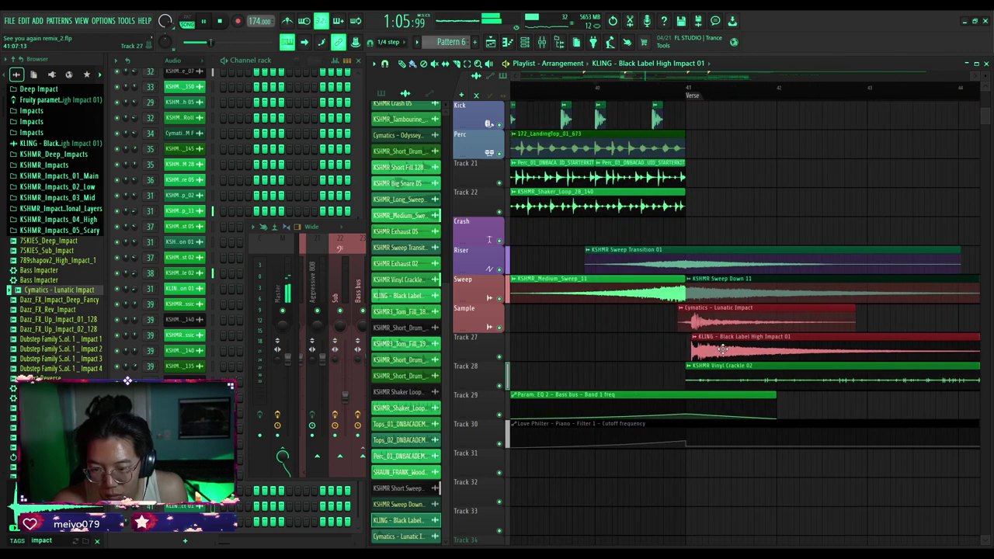
pyautogui.click(667, 92)
pyautogui.hotkey('ctrl', 'd')
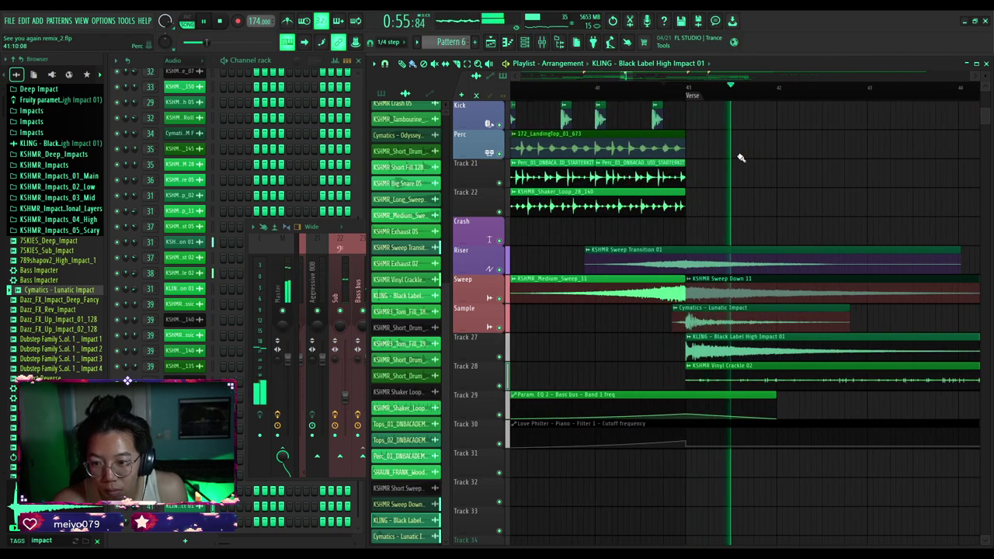
# Replay the transition into the verse from just before bar 41 and review the tracks across the verse and build-up.
pyautogui.scroll(-5, 740, 157)
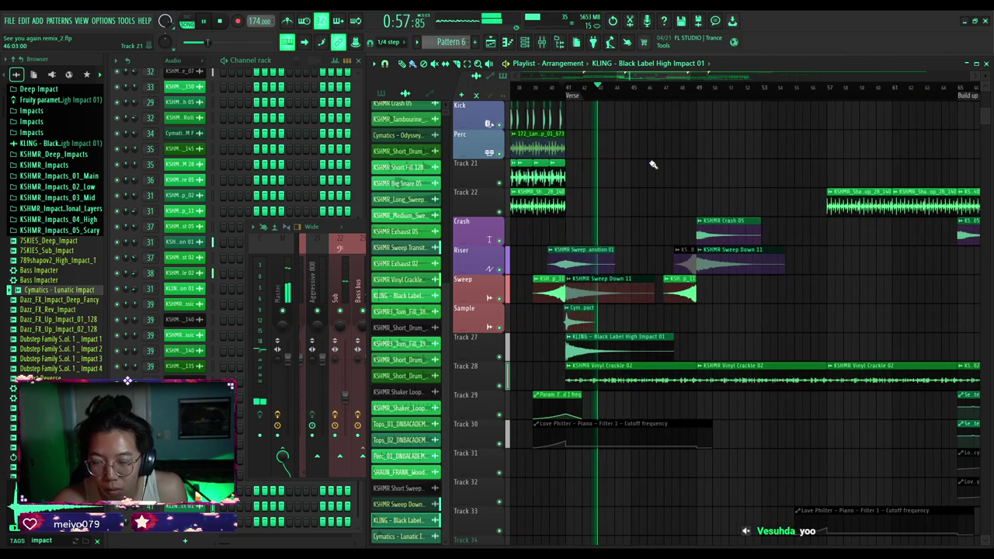
pyautogui.click(525, 93)
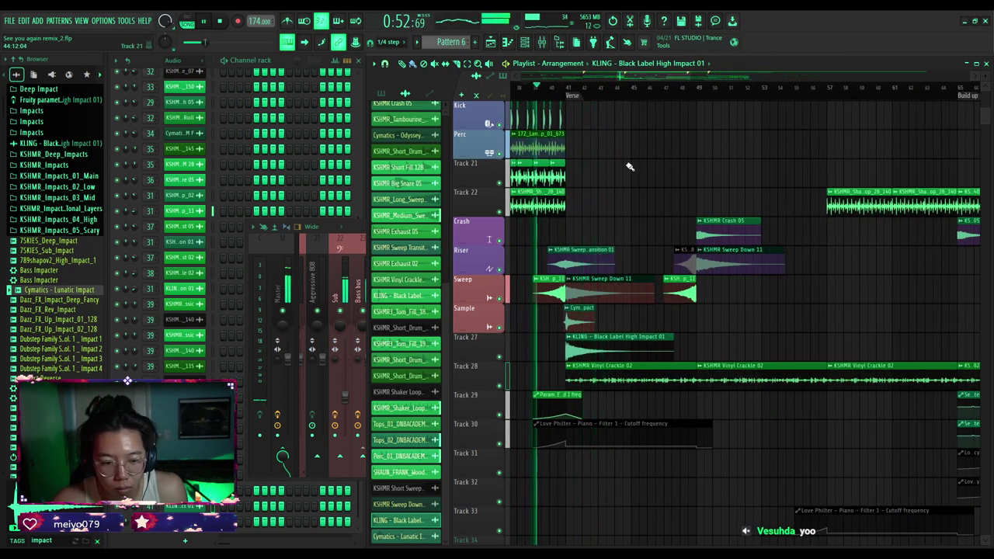
pyautogui.press('space')
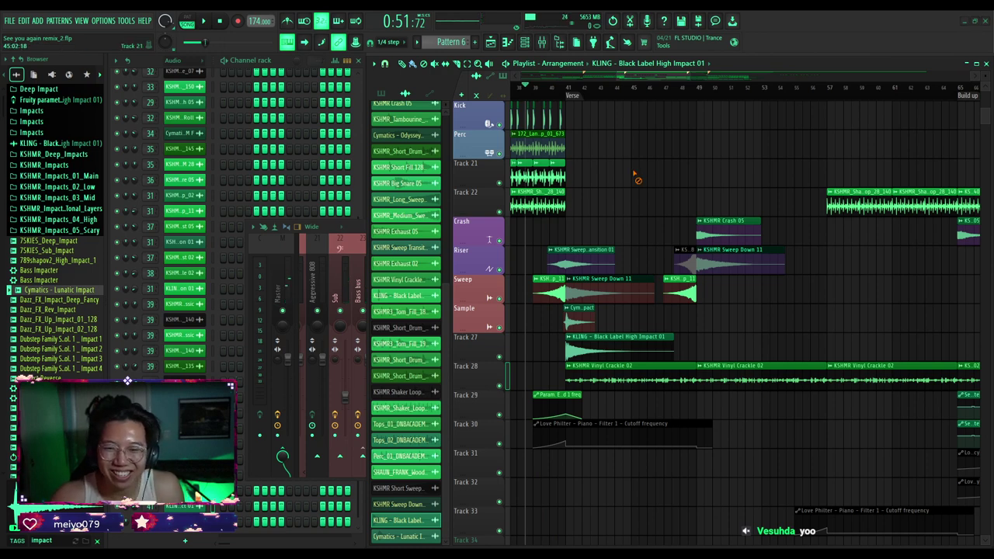
pyautogui.press('space')
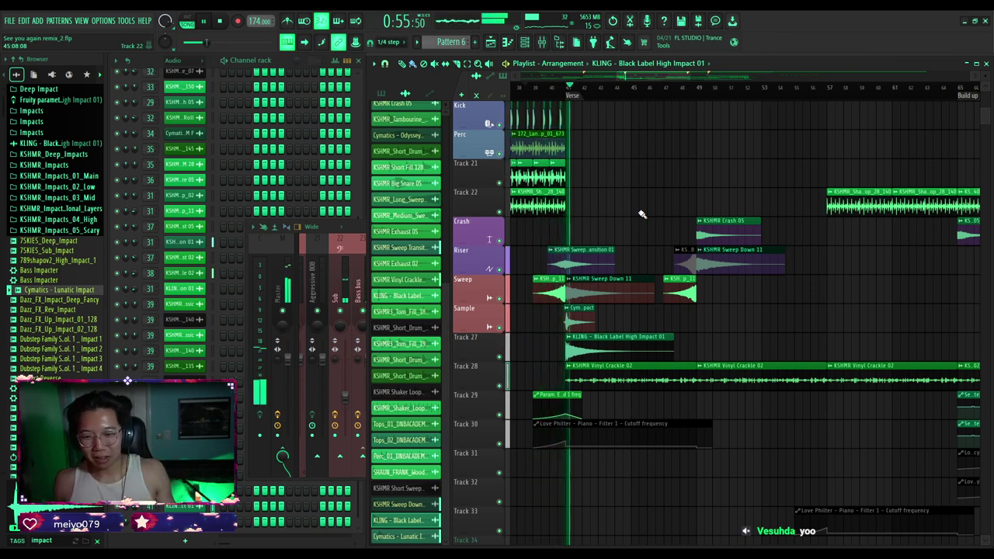
pyautogui.scroll(5, 641, 213)
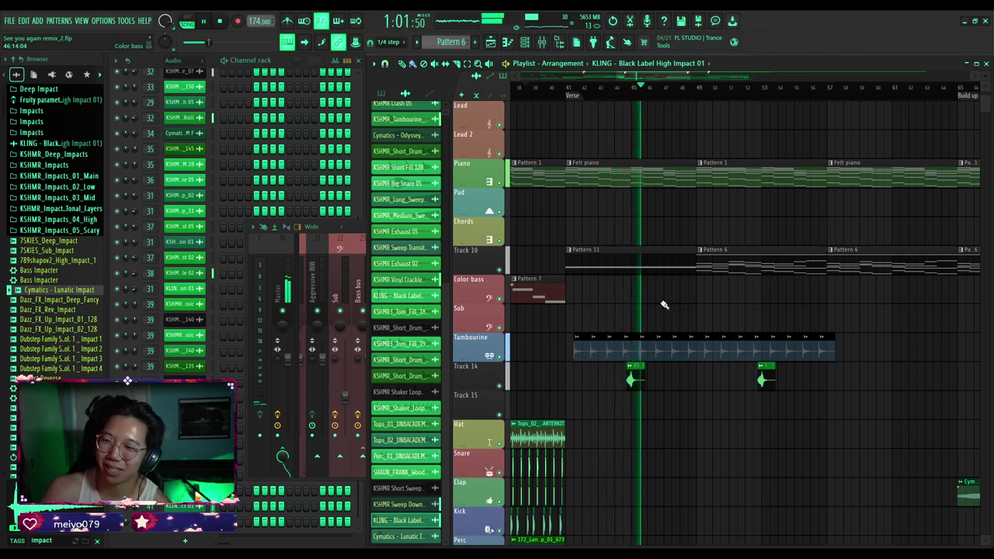
pyautogui.scroll(-3, 667, 299)
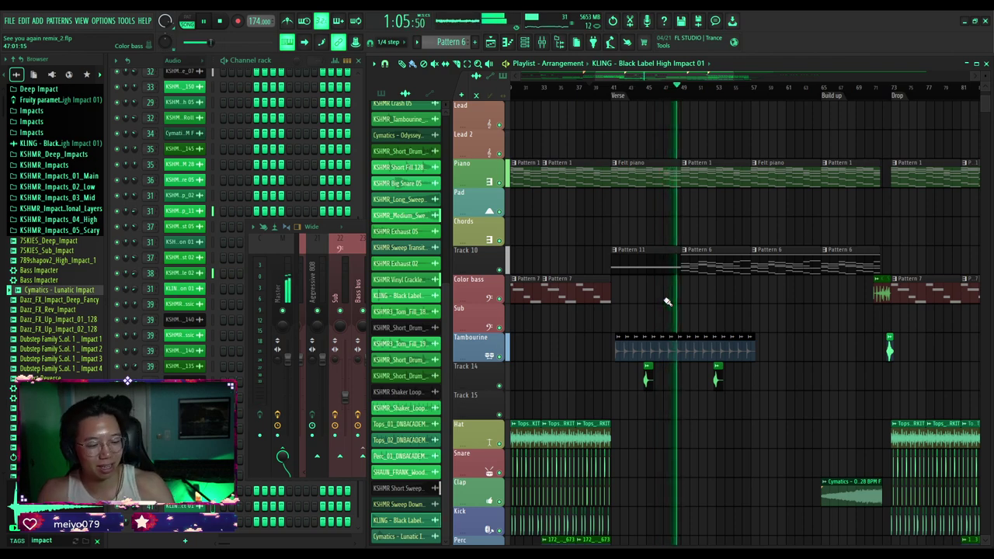
pyautogui.scroll(-5, 687, 322)
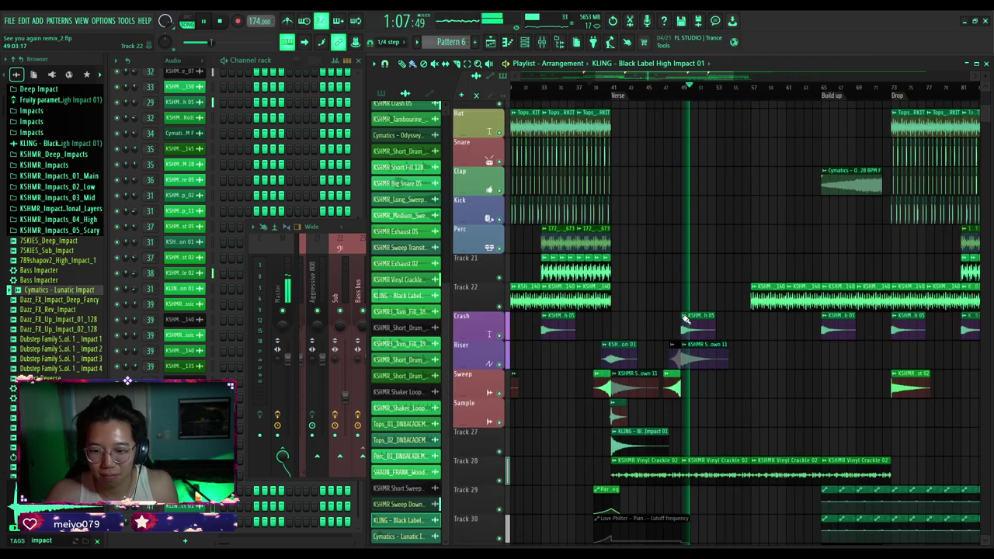
pyautogui.scroll(3, 656, 319)
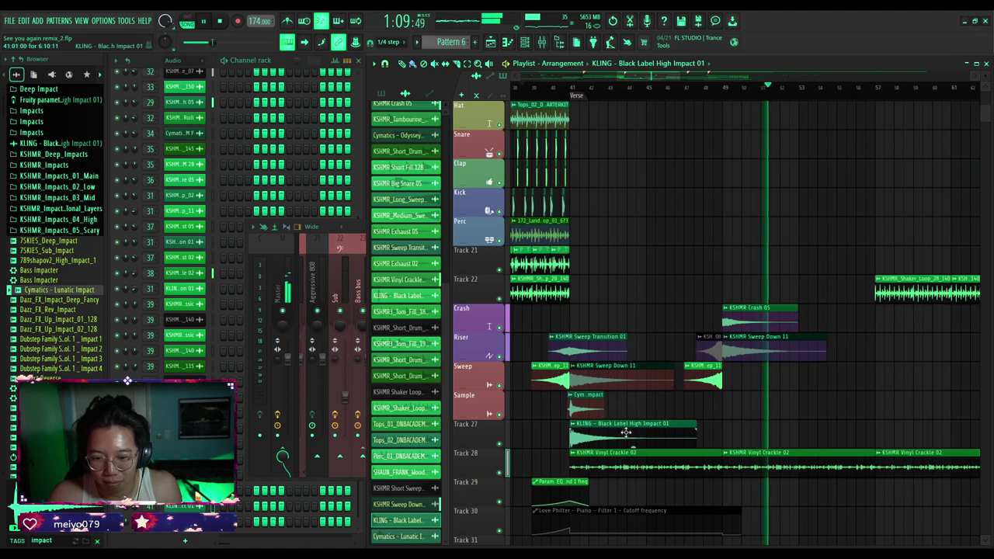
# Move the Lunatic Impact and High Impact 01 clips together from bar 41 to bar 49, deselect them and play from just before bar 49.
pyautogui.click(552, 89)
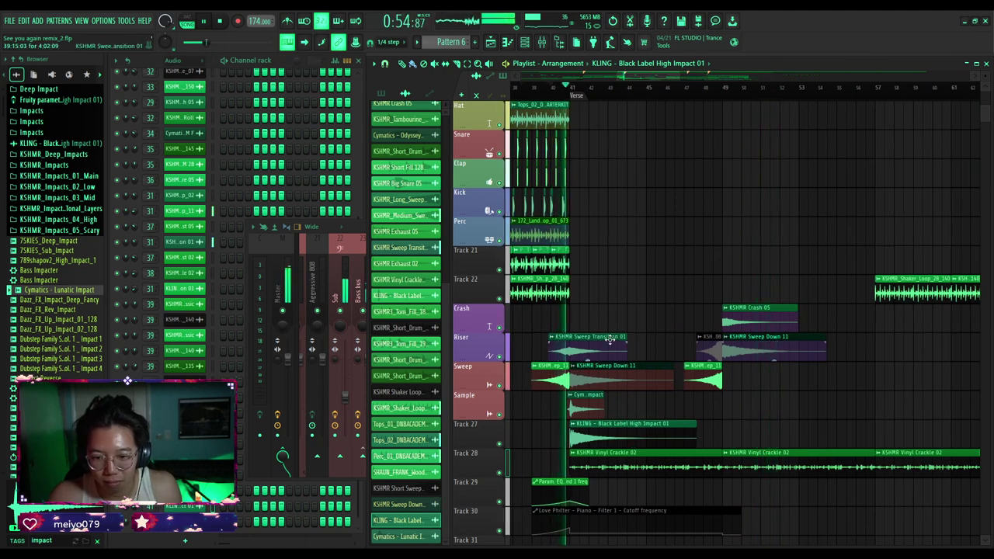
pyautogui.moveTo(573, 393)
pyautogui.mouseDown()
pyautogui.moveTo(597, 441)
pyautogui.moveTo(645, 474)
pyautogui.moveTo(572, 420)
pyautogui.moveTo(752, 423)
pyautogui.mouseUp()
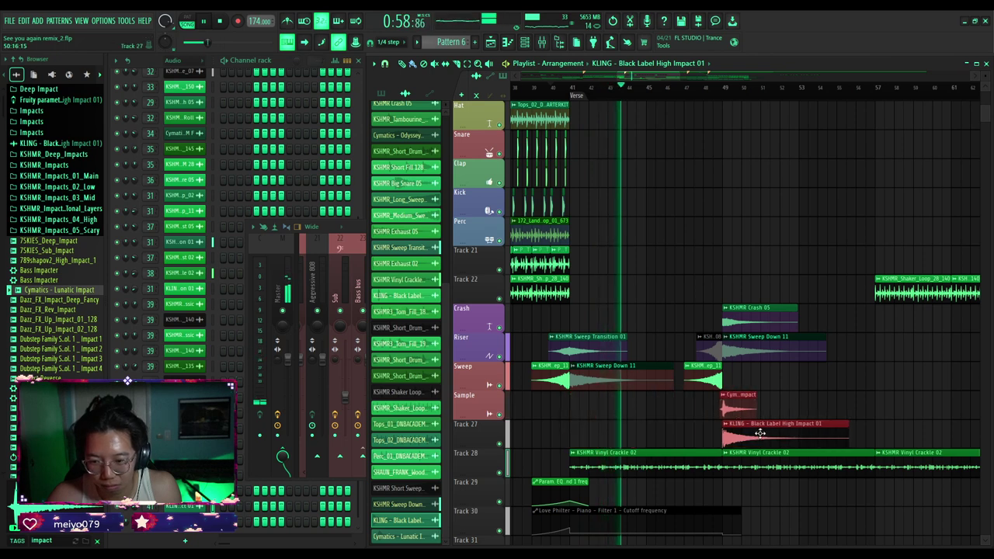
pyautogui.click(704, 88)
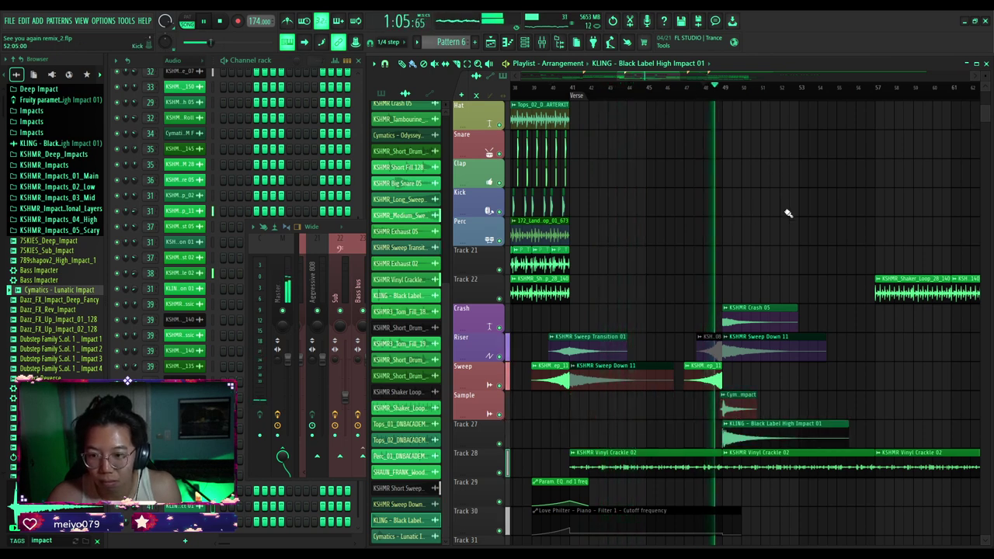
# Try lowering the Lunatic Impact channel's pitch by 1200 cents with a pitch range of 12.
pyautogui.scroll(6, 659, 261)
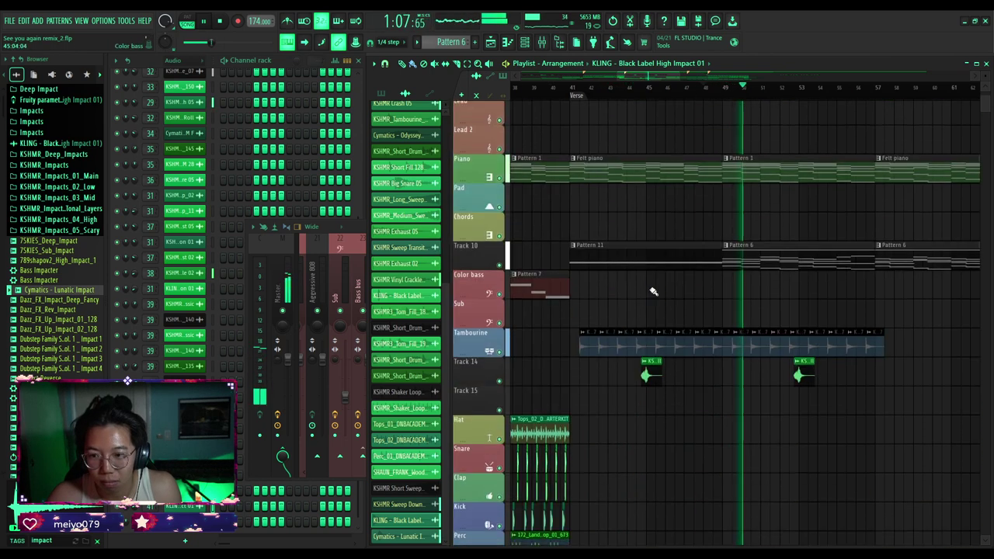
pyautogui.keyDown('ctrl'); pyautogui.scroll(-3, 652, 427); pyautogui.keyUp('ctrl')
pyautogui.scroll(-7, 657, 384)
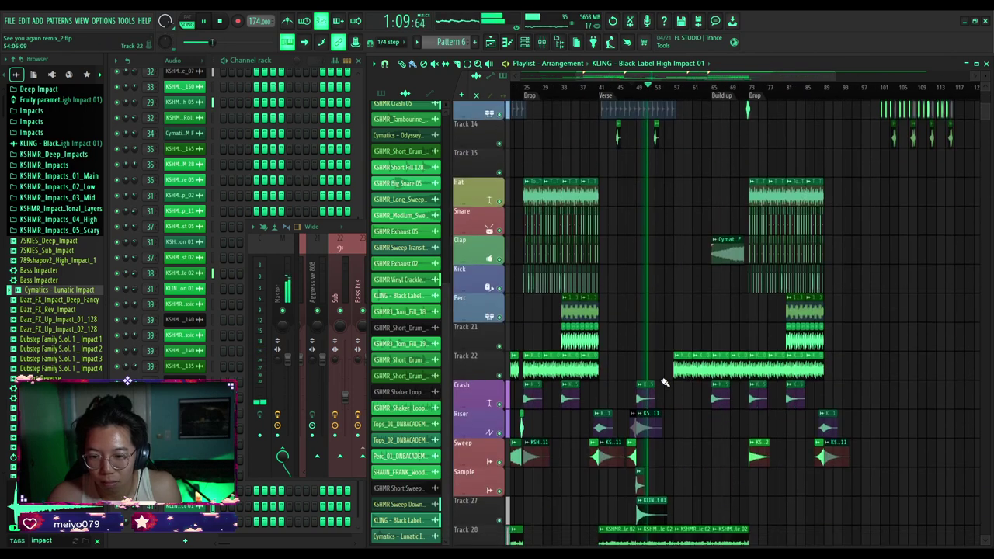
pyautogui.keyDown('ctrl'); pyautogui.scroll(3, 633, 354); pyautogui.keyUp('ctrl')
pyautogui.doubleClick(558, 347)
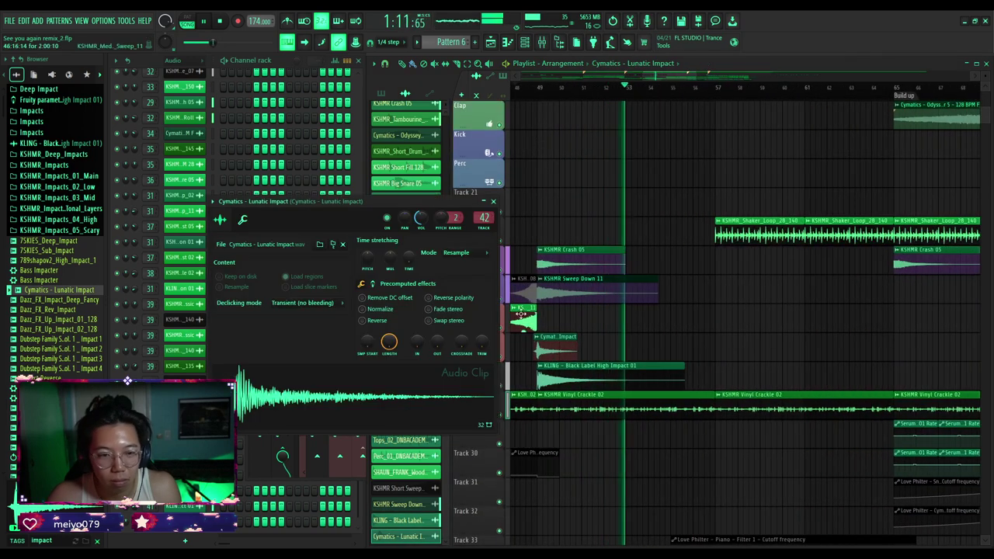
pyautogui.moveTo(454, 218); pyautogui.dragTo(454, 186)
pyautogui.scroll(-3, 454, 218)
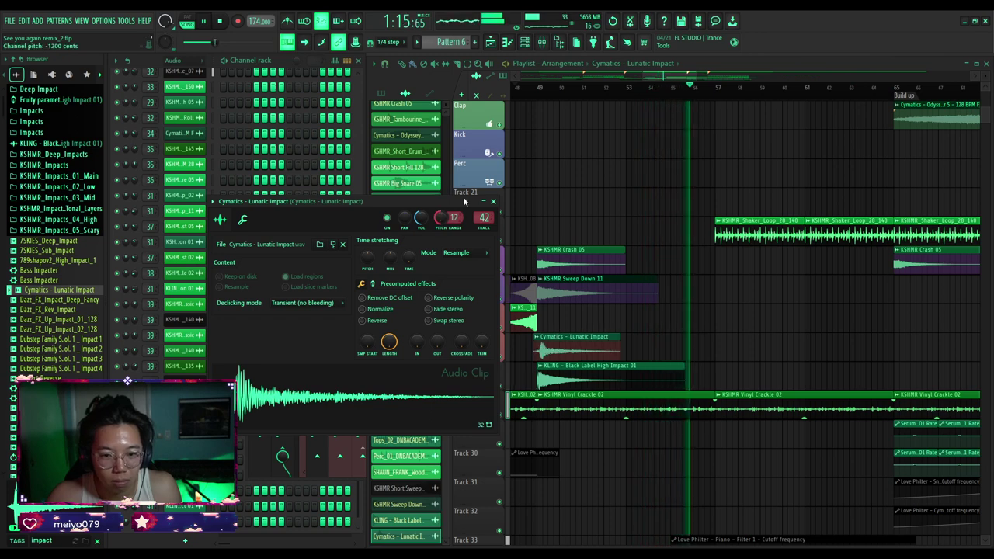
pyautogui.click(495, 202)
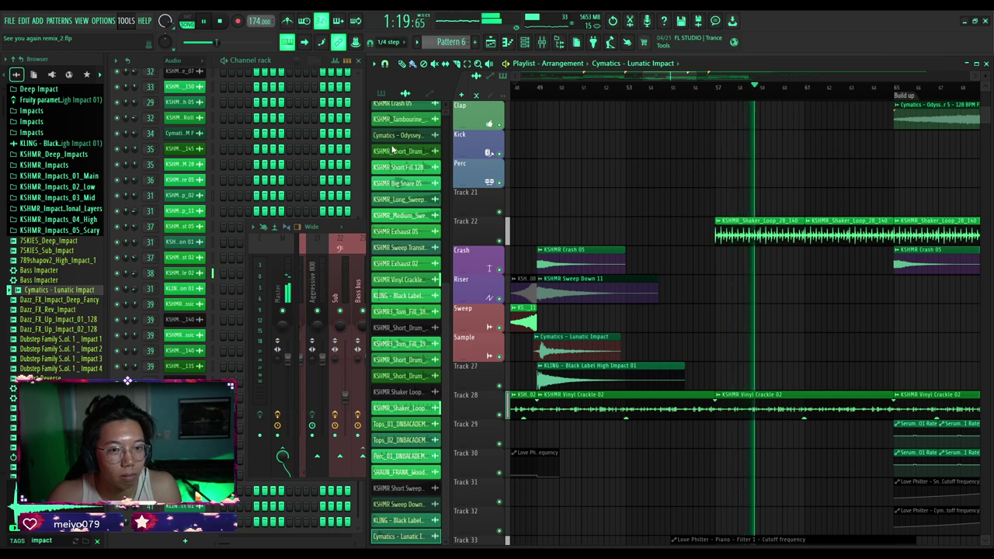
# Set the Lunatic Impact channel to Stretch mode with a pitch range of 7, lower its pitch and replay from just before bar 49.
pyautogui.click(515, 88)
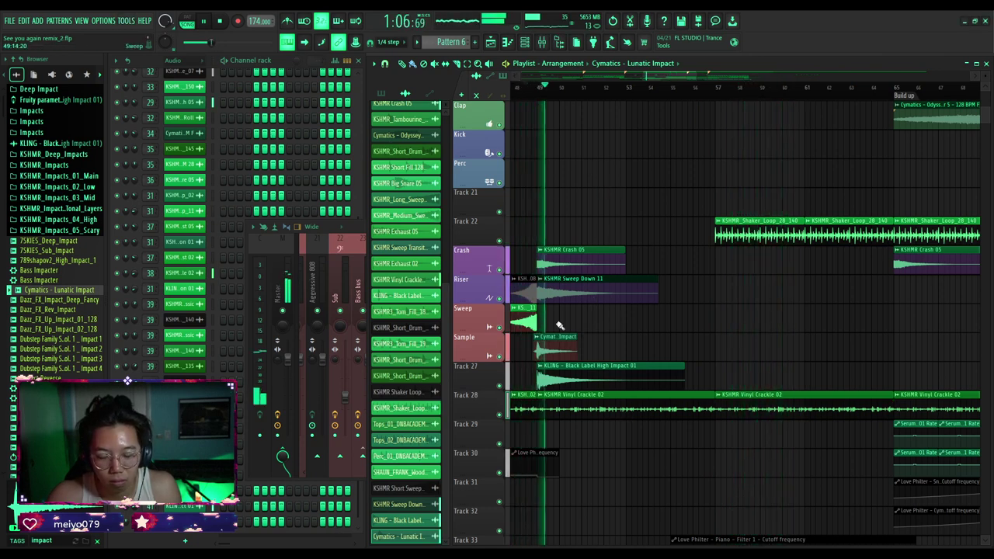
pyautogui.press('space')
pyautogui.doubleClick(553, 354)
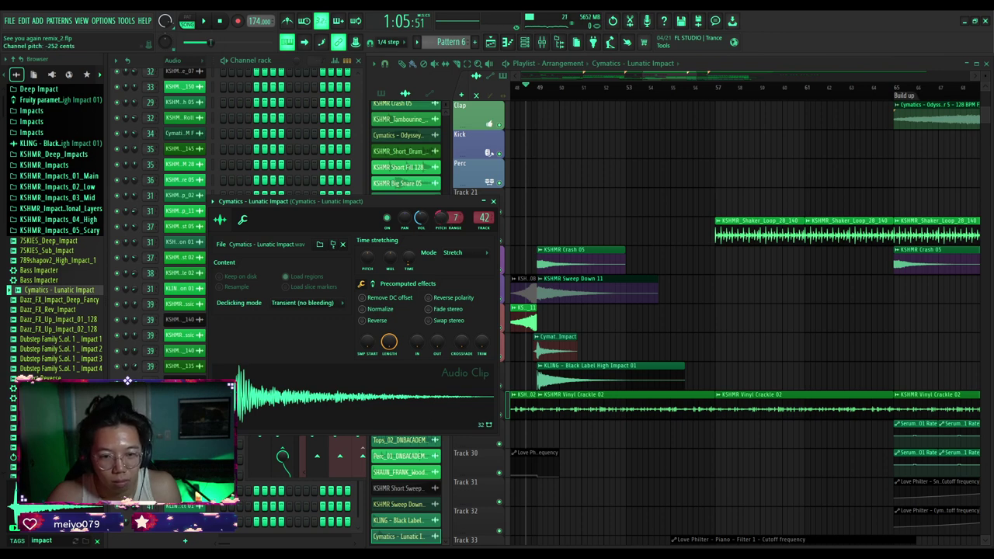
pyautogui.click(493, 201)
pyautogui.press('space')
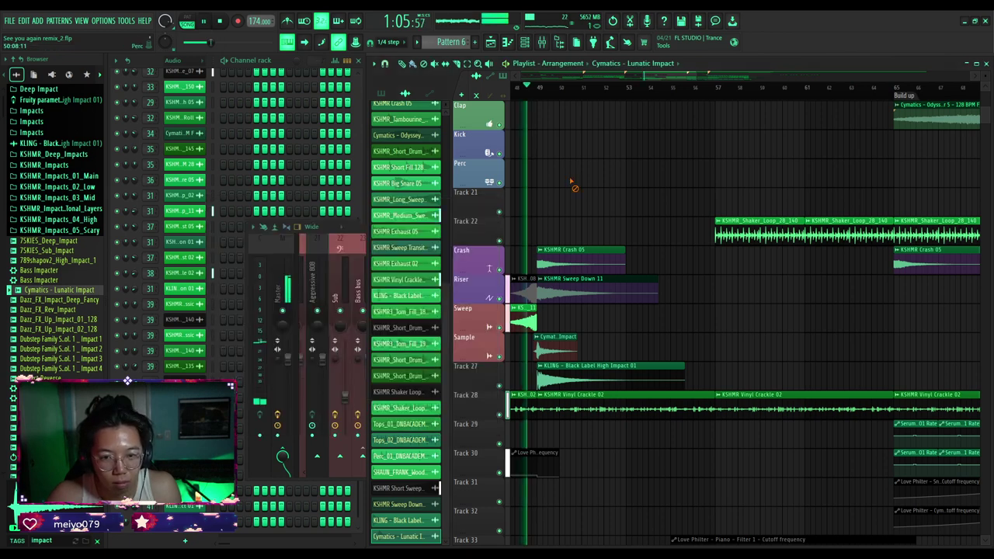
pyautogui.doubleClick(556, 341)
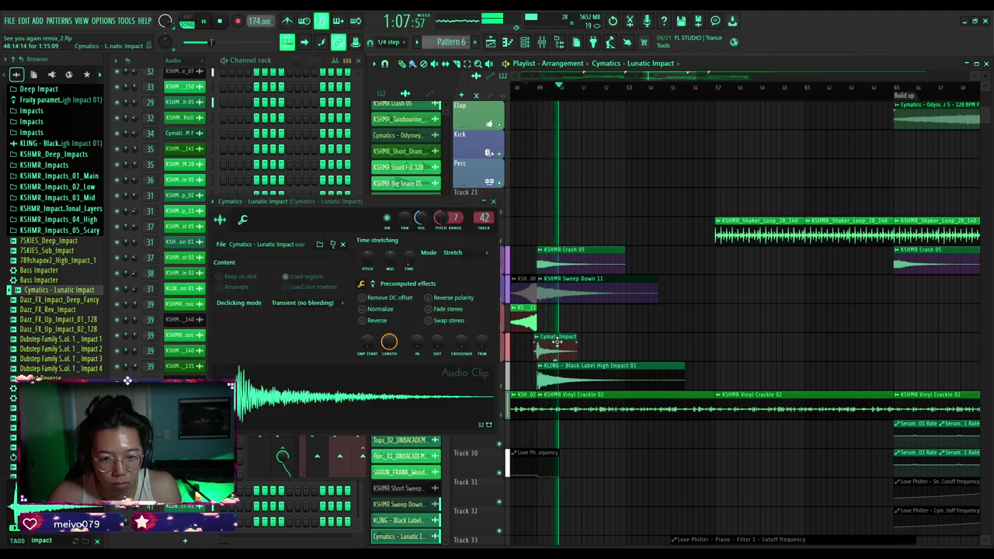
pyautogui.click(494, 201)
pyautogui.press('space')
pyautogui.press('space')
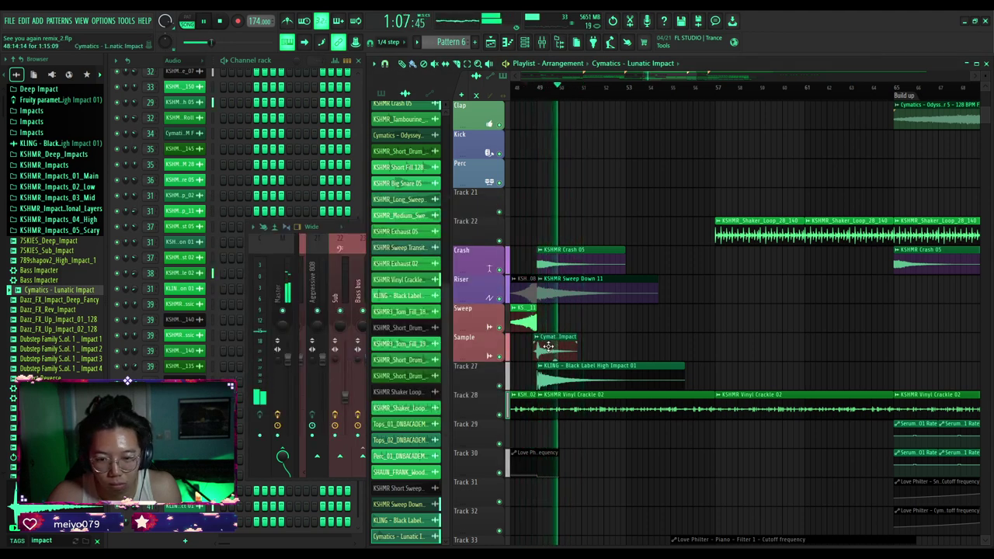
# Move both impact clips to bar 57 where the shaker loop starts, deselect them and play from just before that bar.
pyautogui.moveTo(552, 344); pyautogui.dragTo(747, 370)
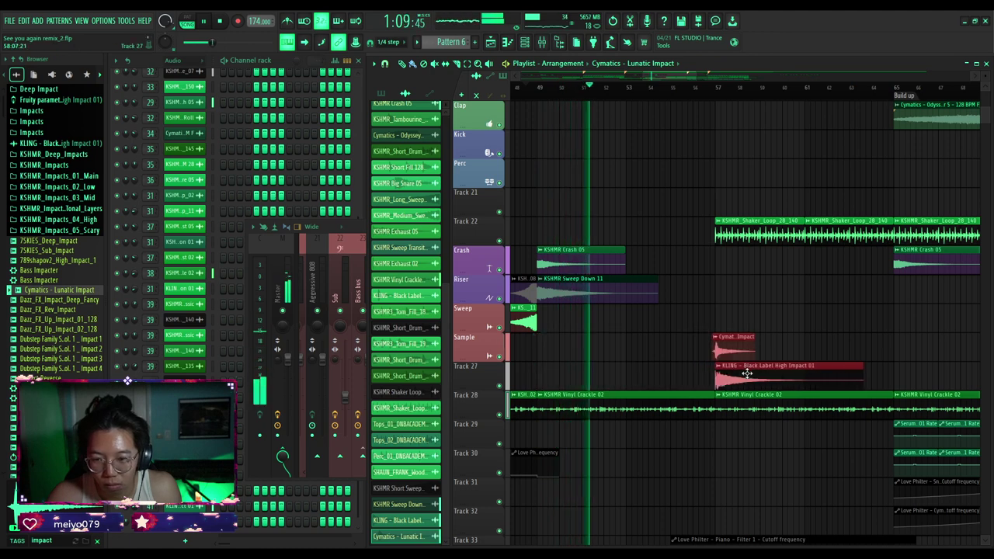
pyautogui.hotkey('ctrl', 'd')
pyautogui.click(704, 88)
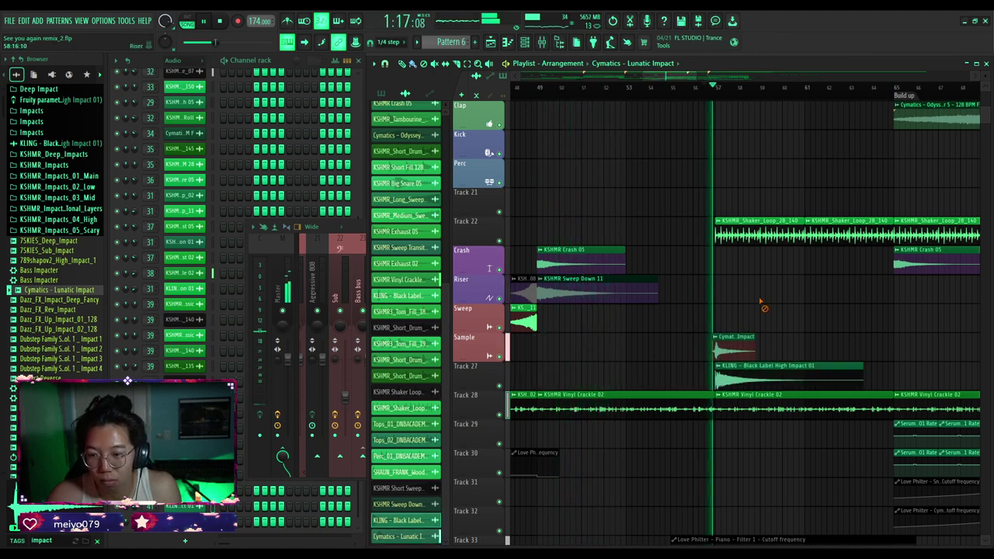
# Set the High Impact 01 channel to Stretch mode with a pitch range of 24 and replay the transition at bar 57.
pyautogui.keyDown('ctrl'); pyautogui.scroll(2, 760, 334); pyautogui.keyUp('ctrl')
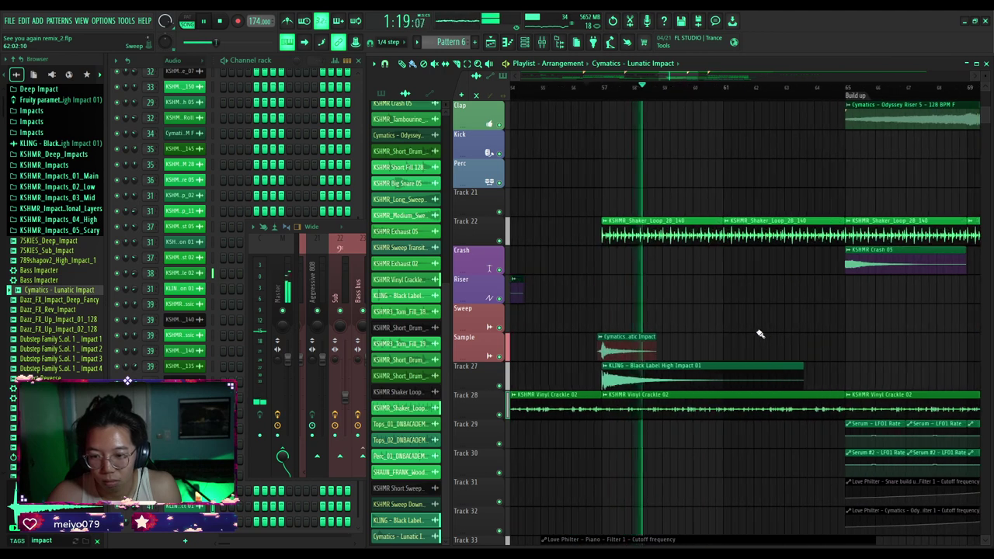
pyautogui.doubleClick(702, 373)
pyautogui.press('space')
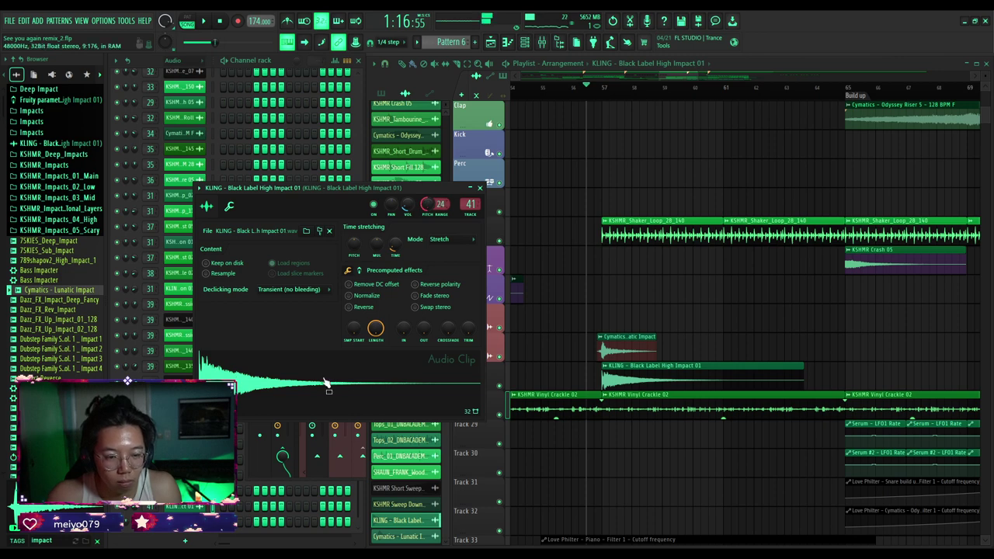
pyautogui.click(479, 187)
pyautogui.press('space')
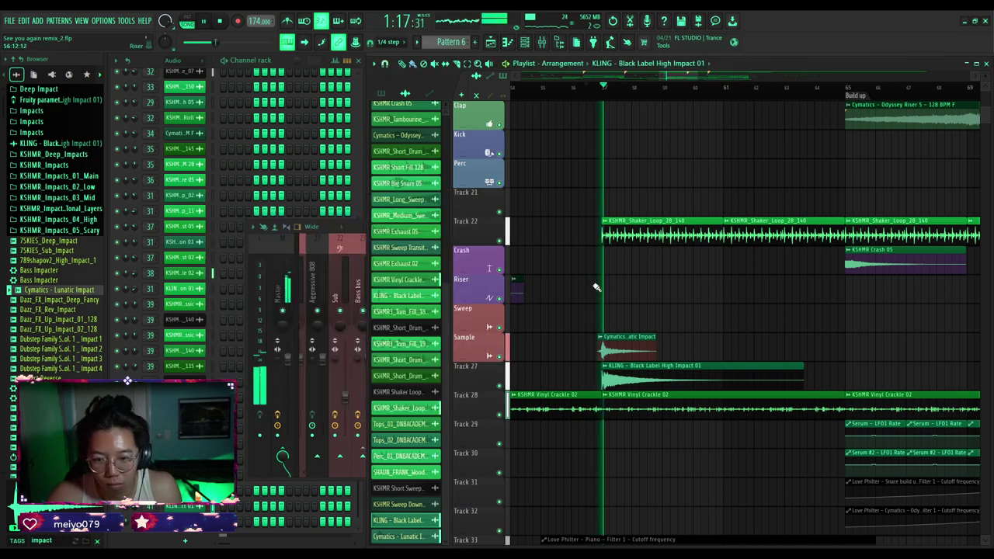
# Review the verse, build-up and drop tracks around the moved impacts while replaying from just before the verse start at bar 41.
pyautogui.scroll(-7, 602, 283)
pyautogui.scroll(4, 655, 311)
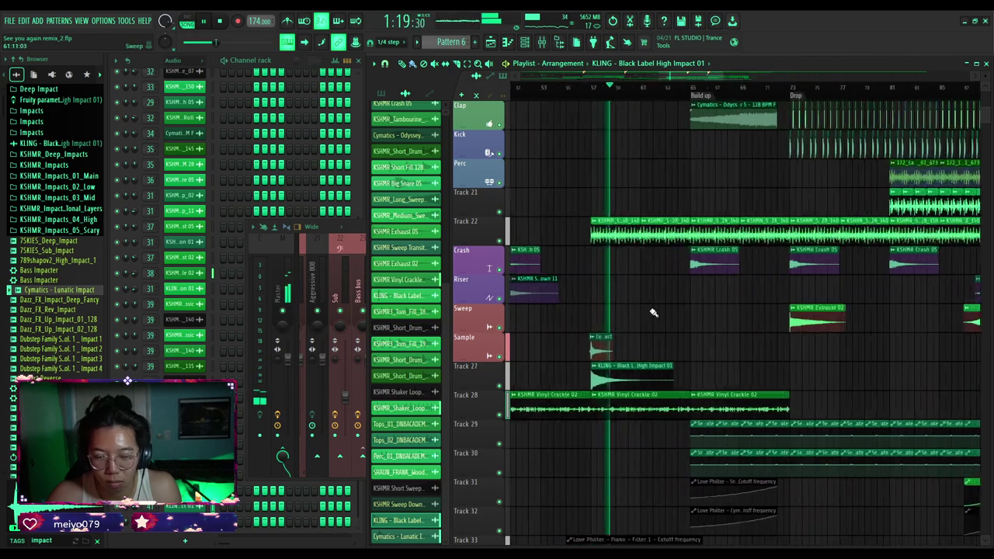
pyautogui.scroll(-1, 652, 312)
pyautogui.scroll(1, 621, 303)
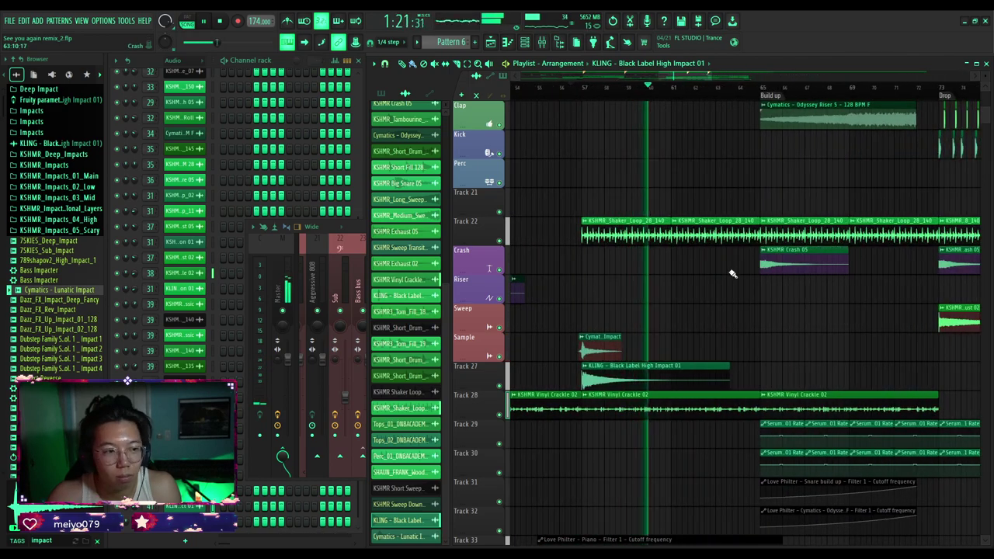
pyautogui.scroll(-4, 730, 273)
pyautogui.scroll(3, 676, 217)
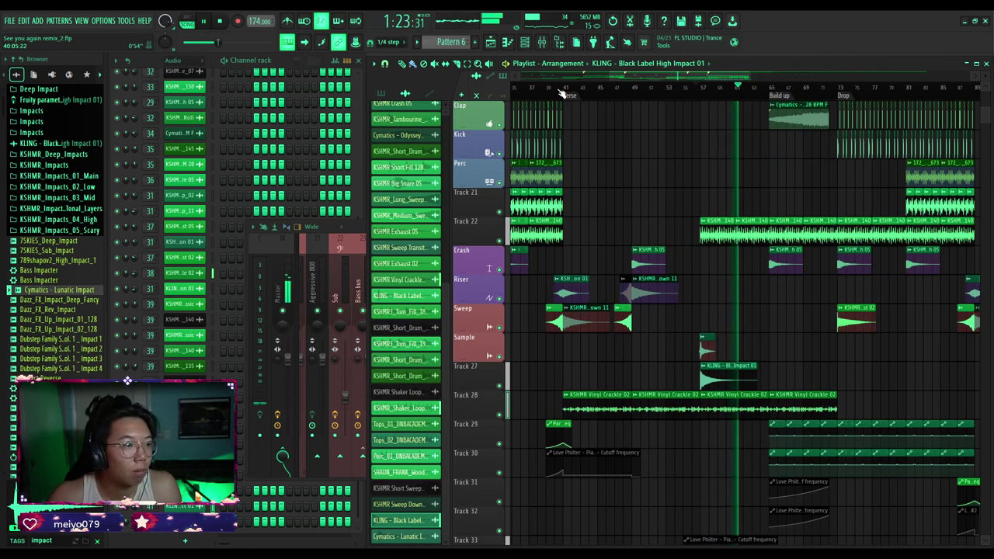
pyautogui.click(559, 88)
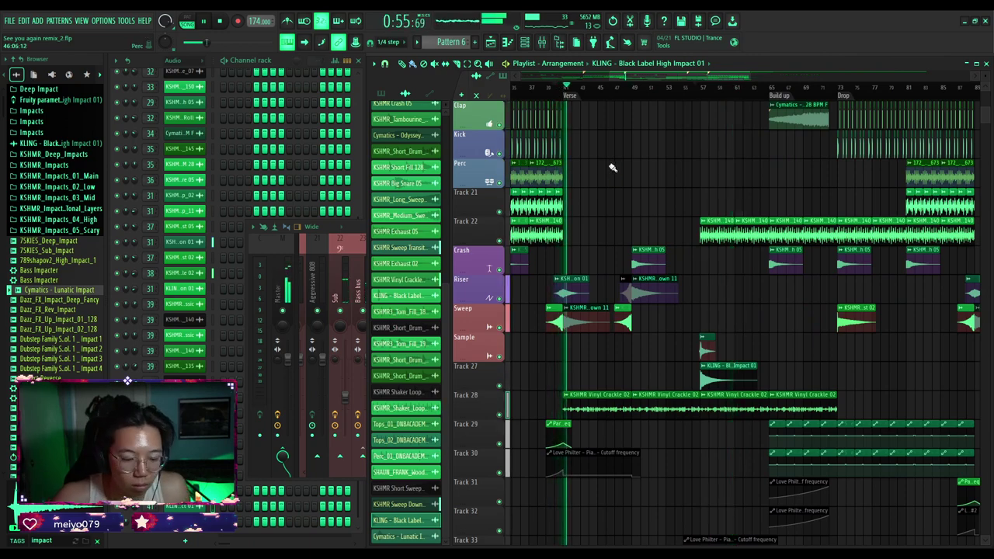
pyautogui.scroll(2, 588, 215)
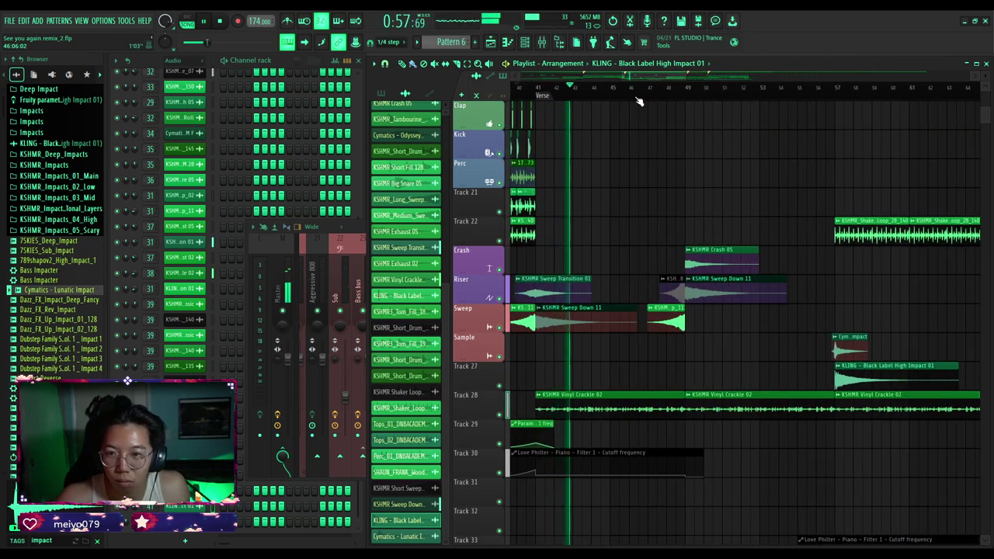
pyautogui.scroll(6, 635, 171)
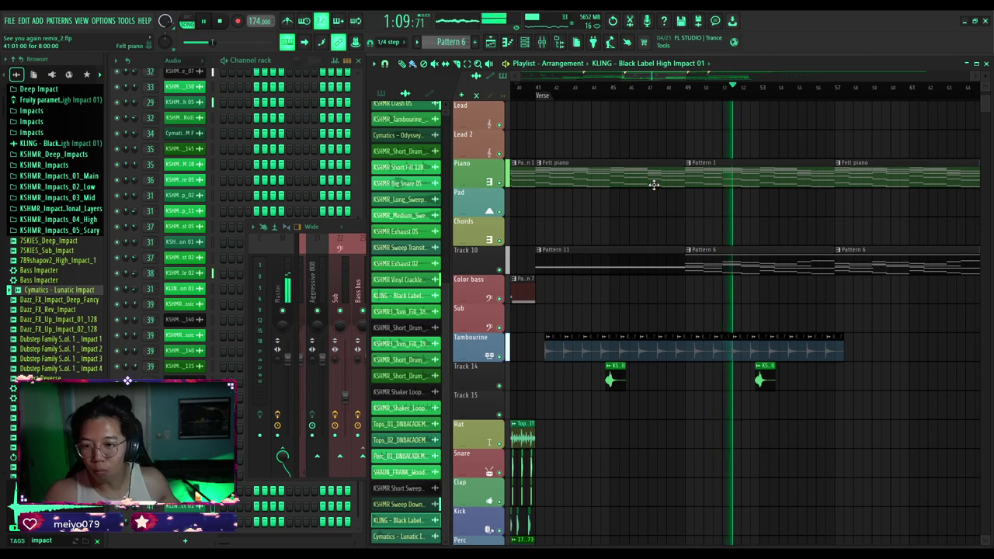
pyautogui.scroll(-3, 732, 310)
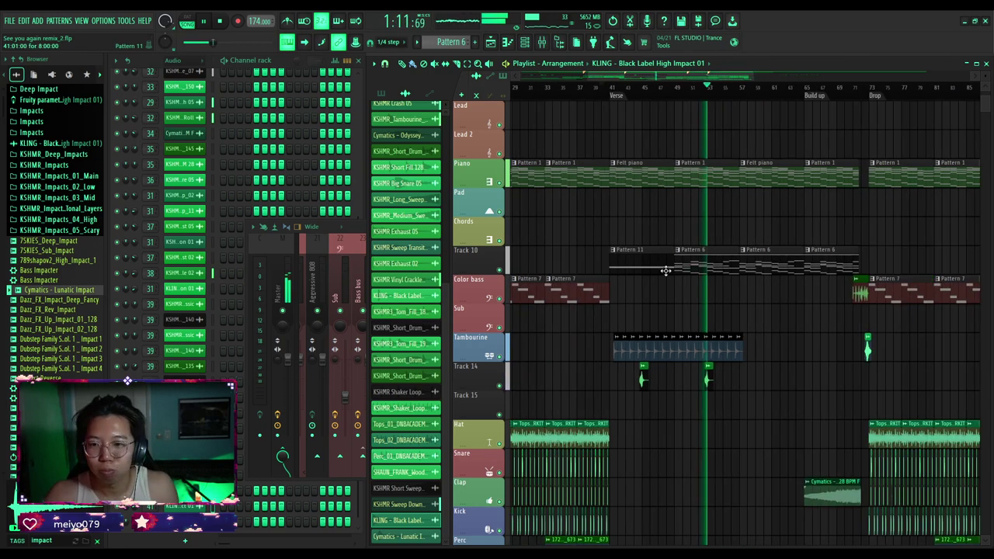
pyautogui.scroll(2, 752, 320)
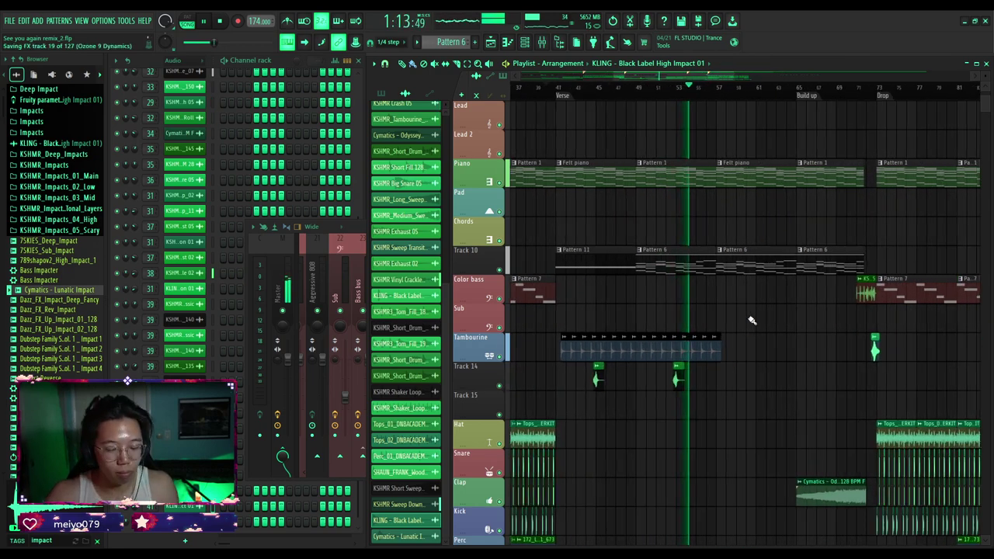
pyautogui.scroll(-6, 751, 320)
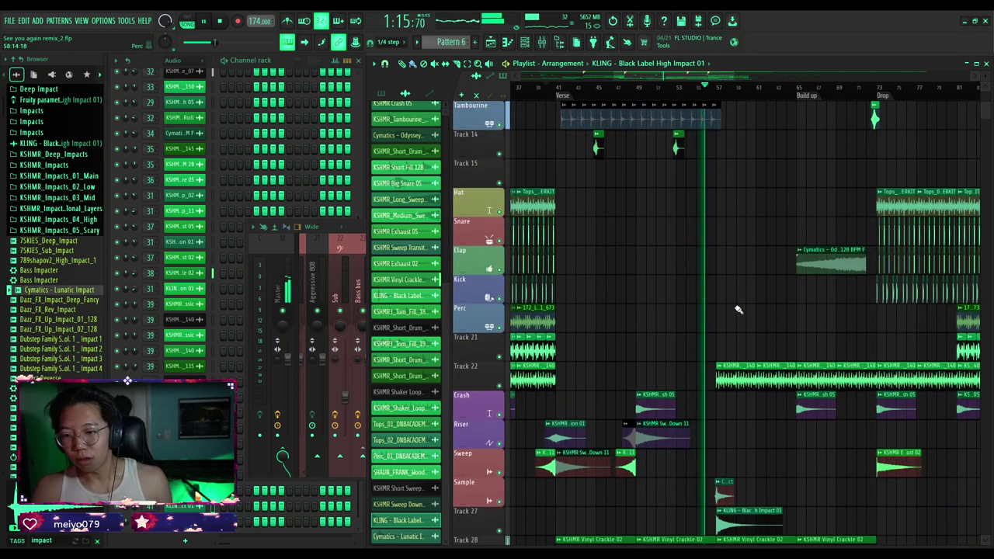
# Review the drum, effects and melodic tracks from the verse to the second drop during playback, and save the project.
pyautogui.scroll(3, 739, 310)
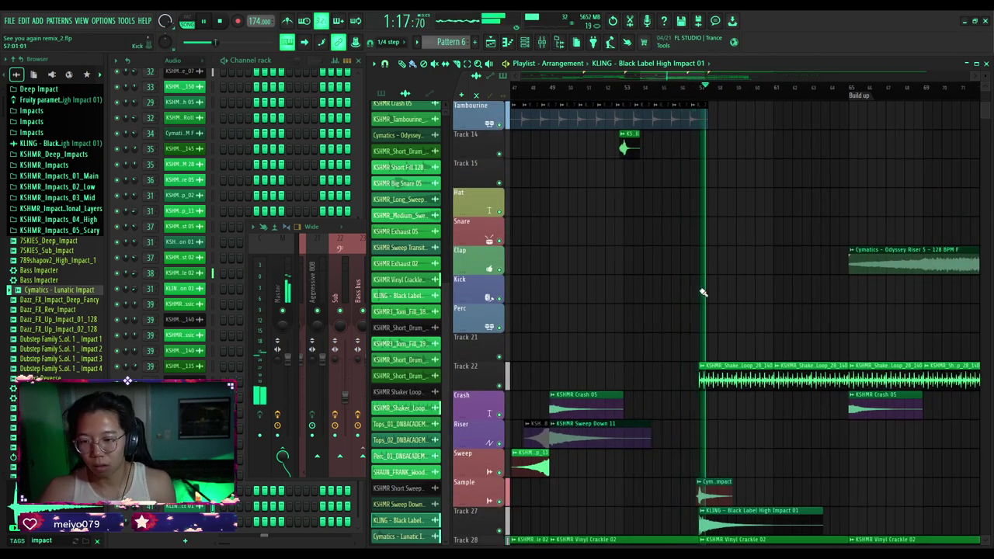
pyautogui.scroll(-5, 667, 295)
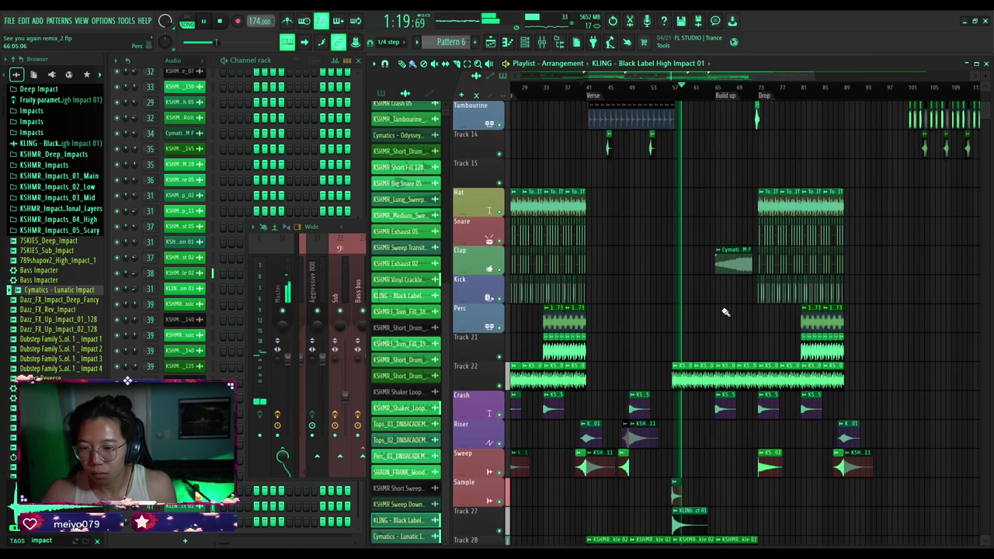
pyautogui.scroll(5, 757, 329)
pyautogui.scroll(8, 726, 334)
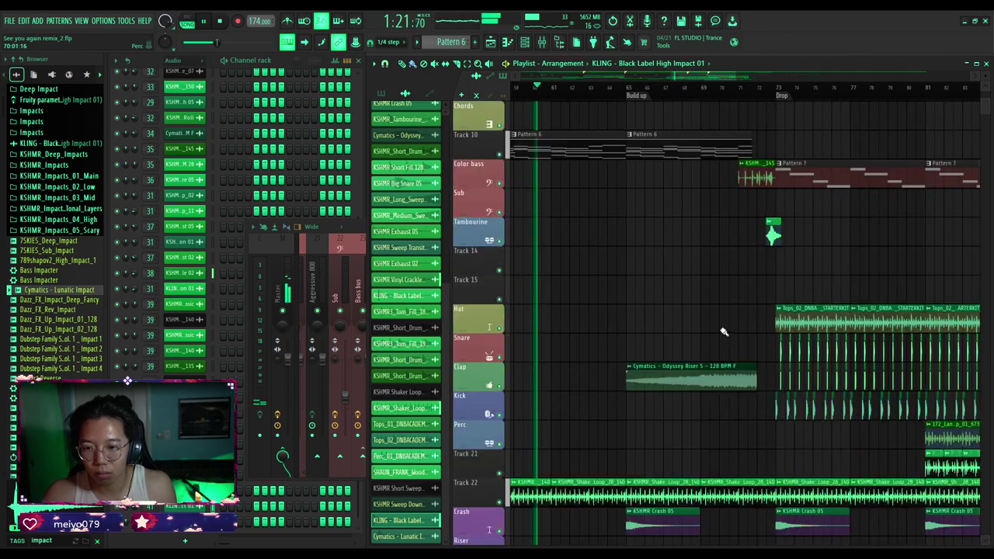
pyautogui.scroll(-3, 712, 334)
pyautogui.scroll(-3, 713, 338)
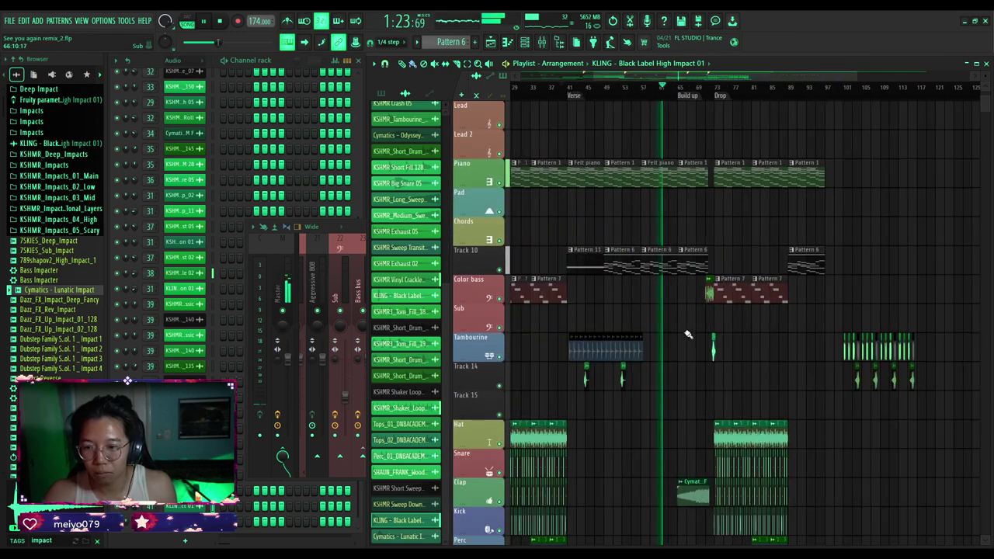
pyautogui.hotkey('ctrl', 's')
# Copy the riser, Sweep Down 11 and medium sweep clips around bar 49 to the build-up start at bar 65, and deselect the copies.
pyautogui.scroll(3, 699, 349)
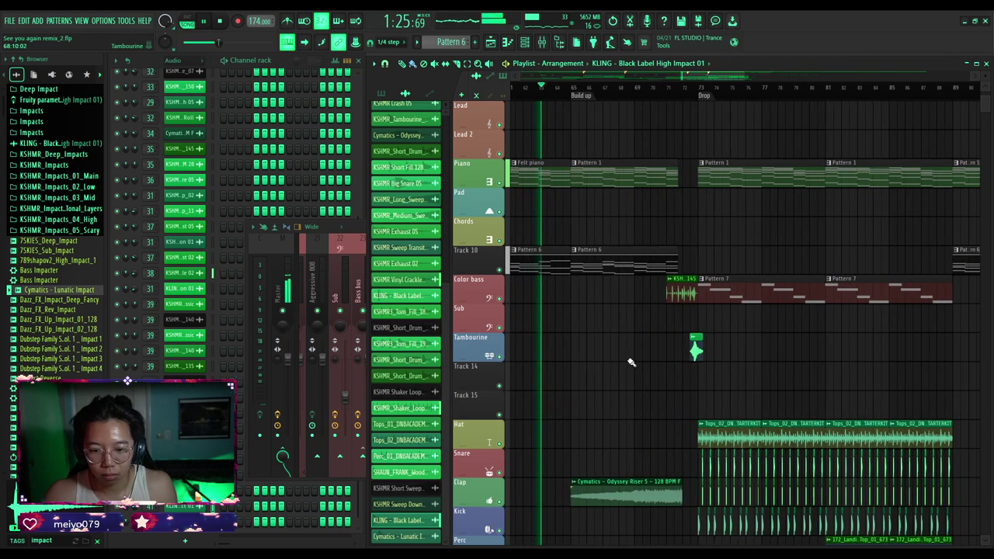
pyautogui.scroll(-3, 630, 365)
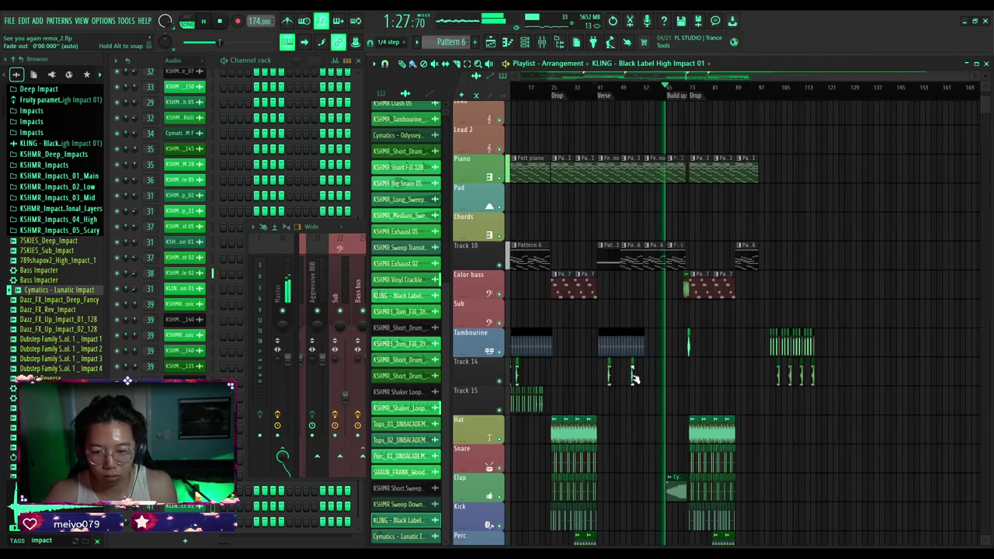
pyautogui.scroll(-3, 630, 377)
pyautogui.scroll(3, 640, 386)
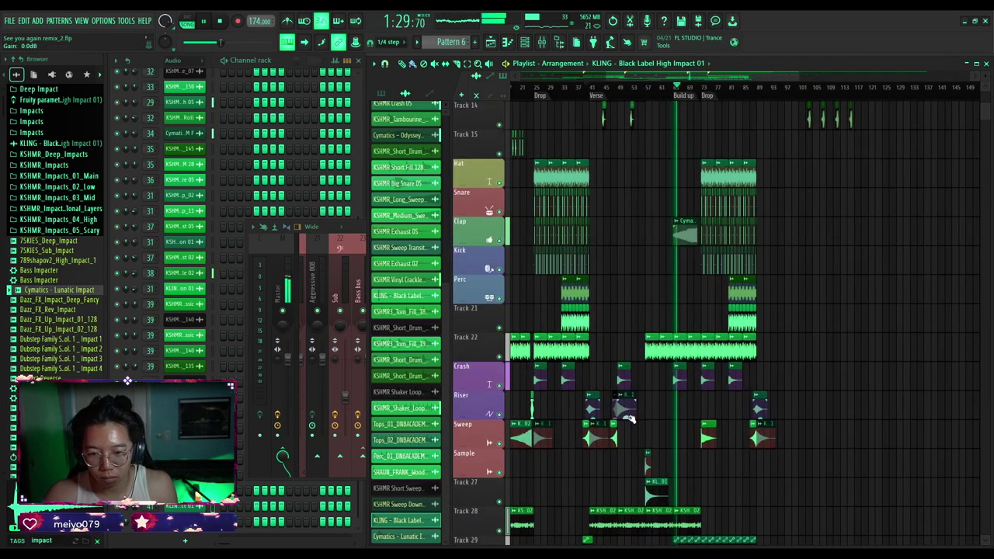
pyautogui.scroll(3, 594, 431)
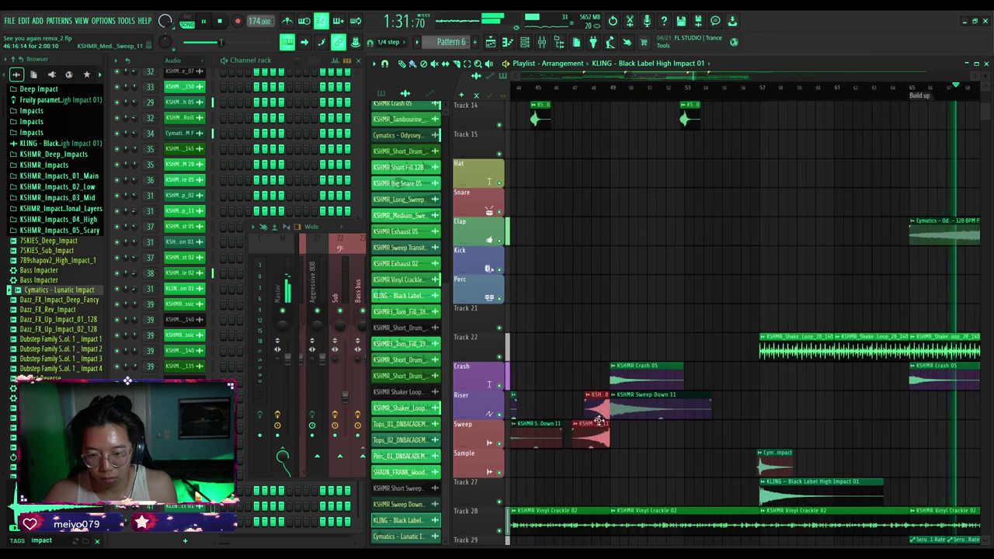
pyautogui.moveTo(589, 371)
pyautogui.mouseDown()
pyautogui.moveTo(651, 448)
pyautogui.moveTo(589, 372)
pyautogui.mouseUp()
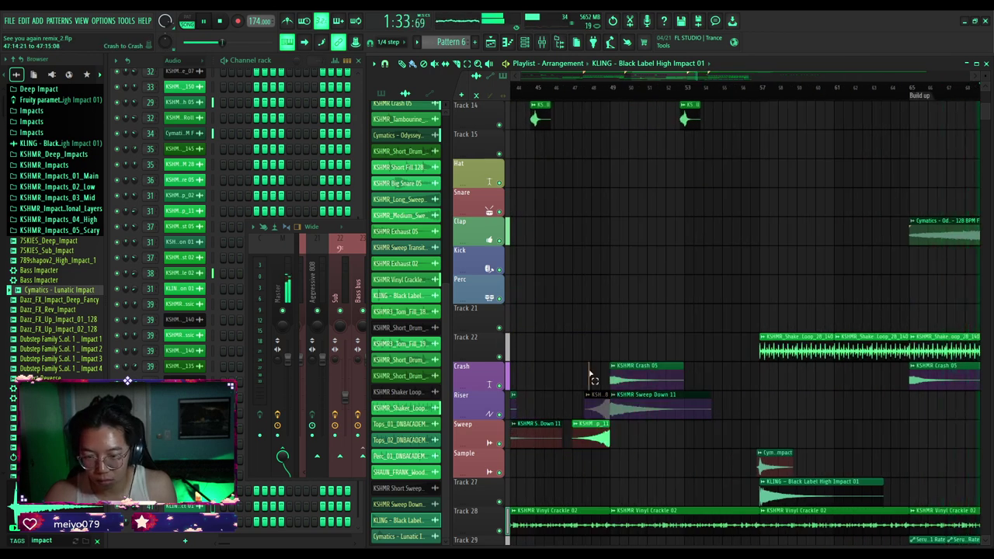
pyautogui.moveTo(851, 421); pyautogui.dragTo(942, 429)
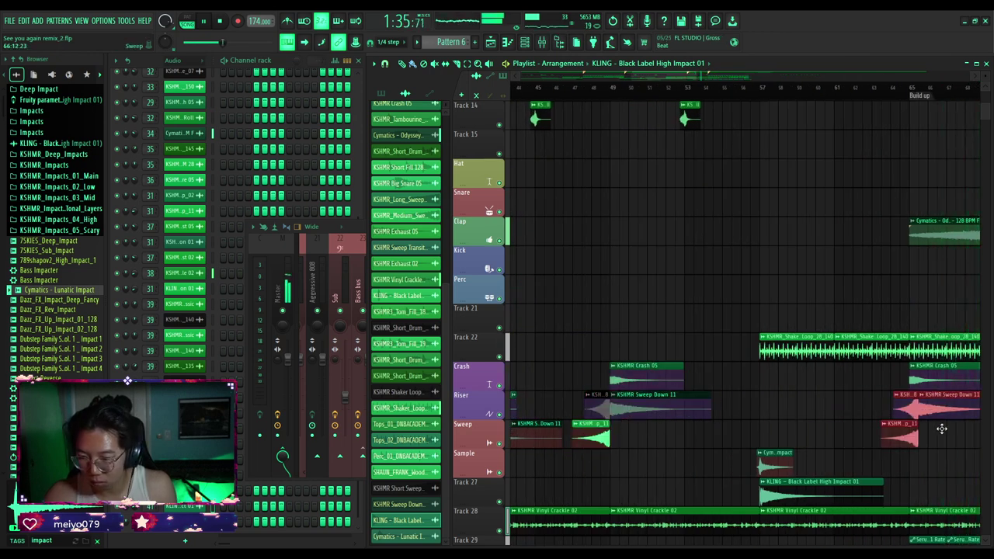
pyautogui.scroll(-4, 837, 428)
pyautogui.scroll(3, 920, 423)
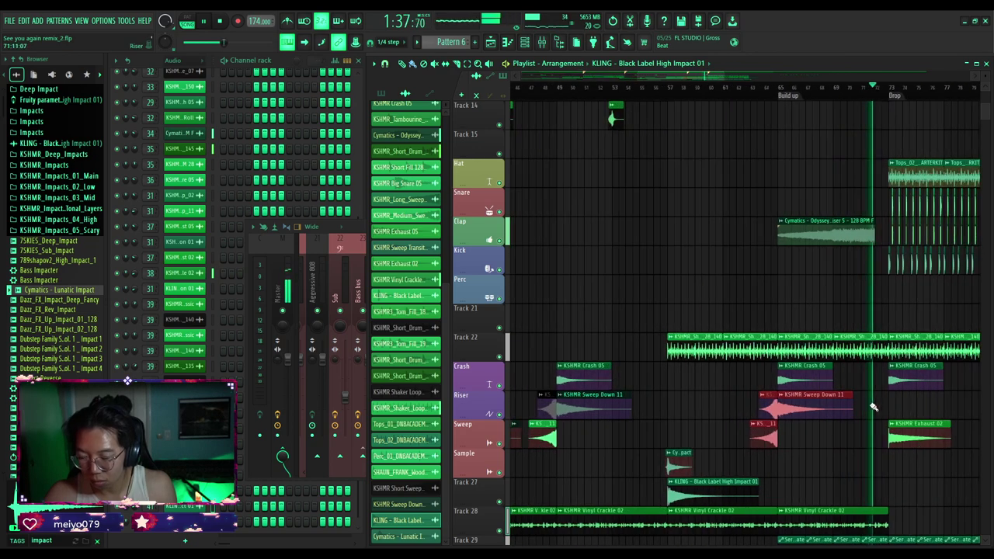
pyautogui.keyDown('ctrl'); pyautogui.click(873, 406); pyautogui.keyUp('ctrl')
# Replay from just before the build-up at bar 65 and examine the sweep, automation and melodic tracks up to the drop.
pyautogui.scroll(-2, 862, 405)
pyautogui.scroll(3, 845, 405)
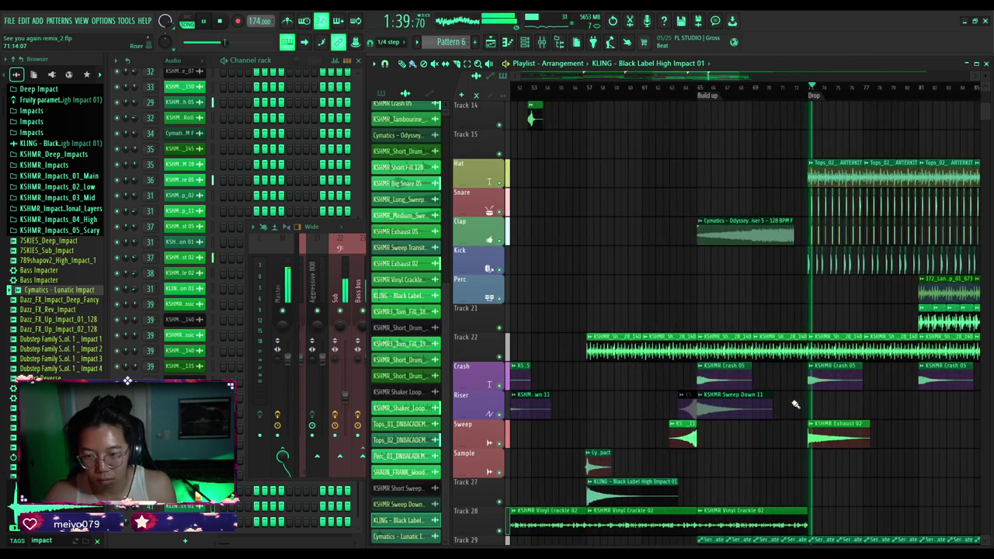
pyautogui.click(685, 96)
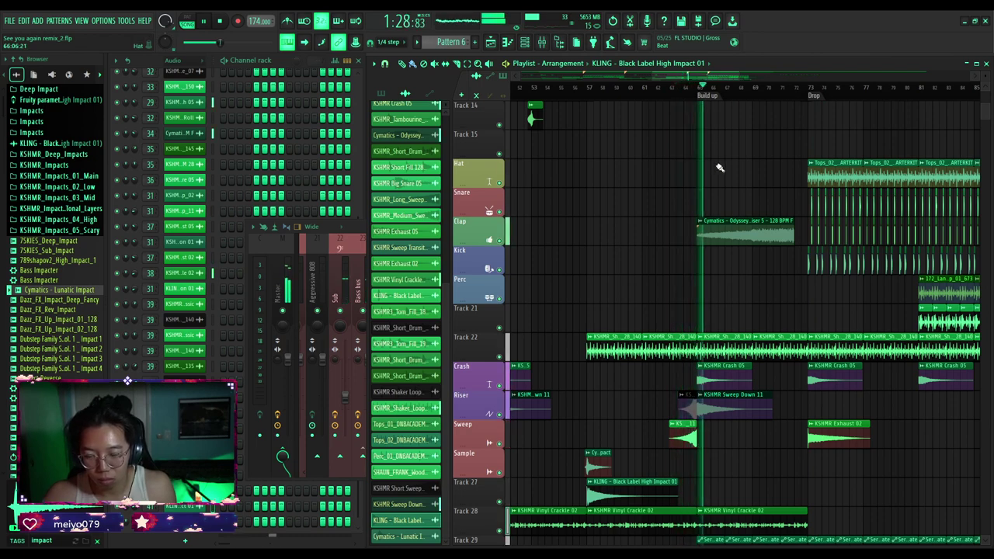
pyautogui.scroll(2, 721, 178)
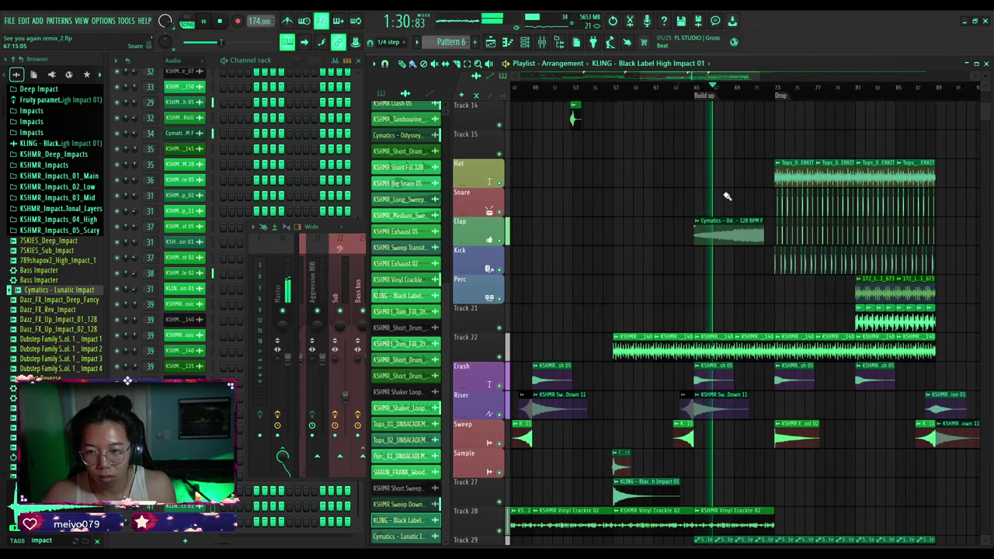
pyautogui.scroll(-5, 723, 192)
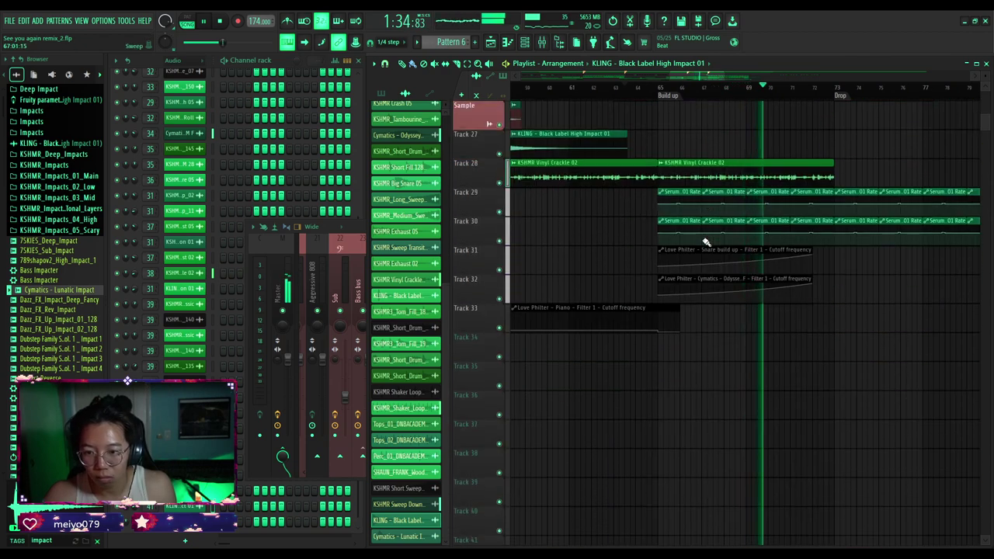
pyautogui.scroll(10, 706, 243)
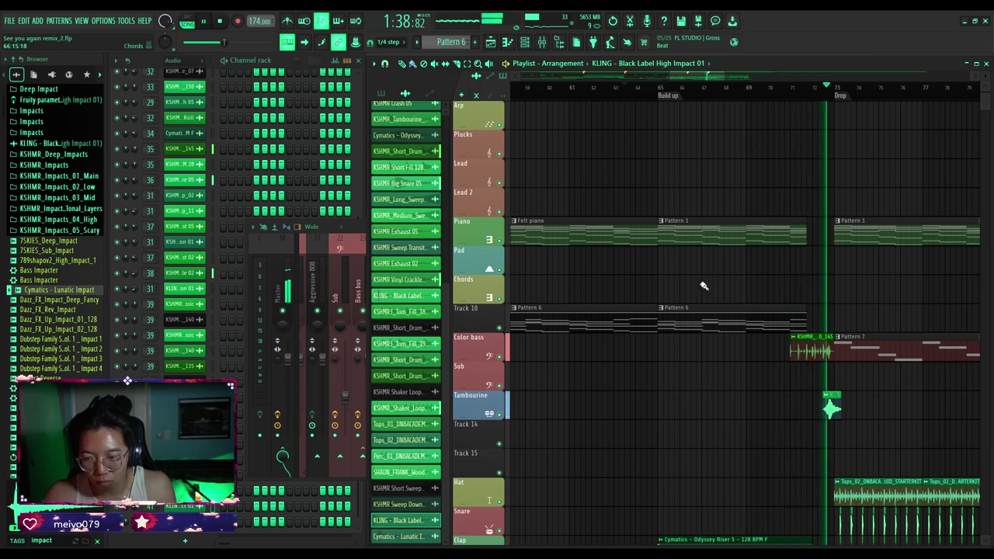
# Examine the bass, drum and percussion tracks of the second drop from bar 73 during playback.
pyautogui.scroll(-4, 648, 295)
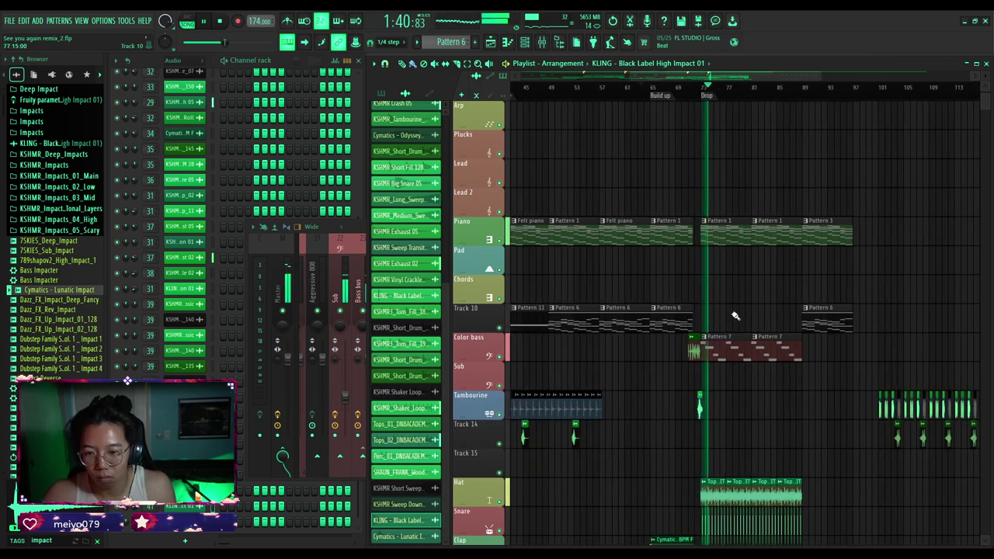
pyautogui.scroll(3, 733, 314)
pyautogui.scroll(-1, 704, 306)
pyautogui.scroll(-7, 715, 303)
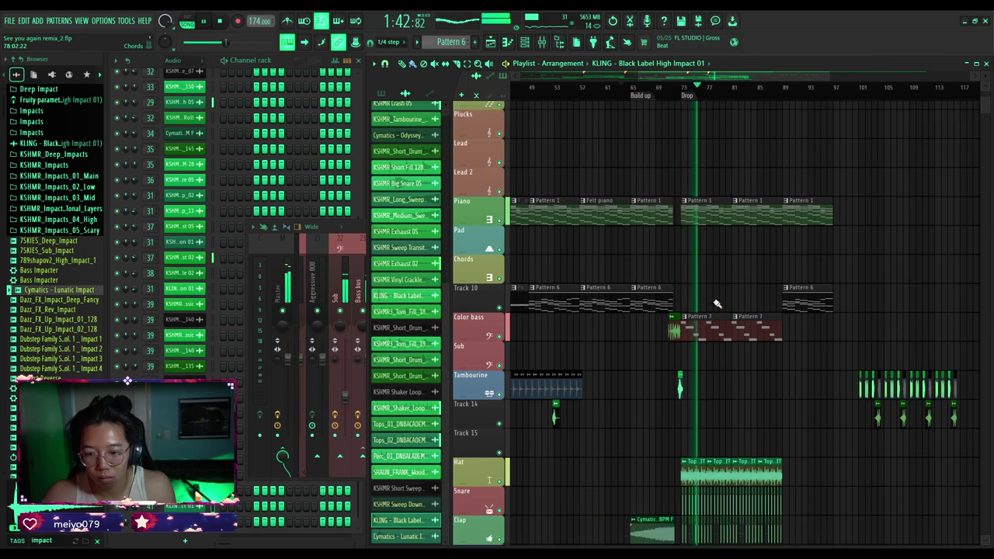
pyautogui.scroll(4, 726, 276)
pyautogui.scroll(2, 701, 268)
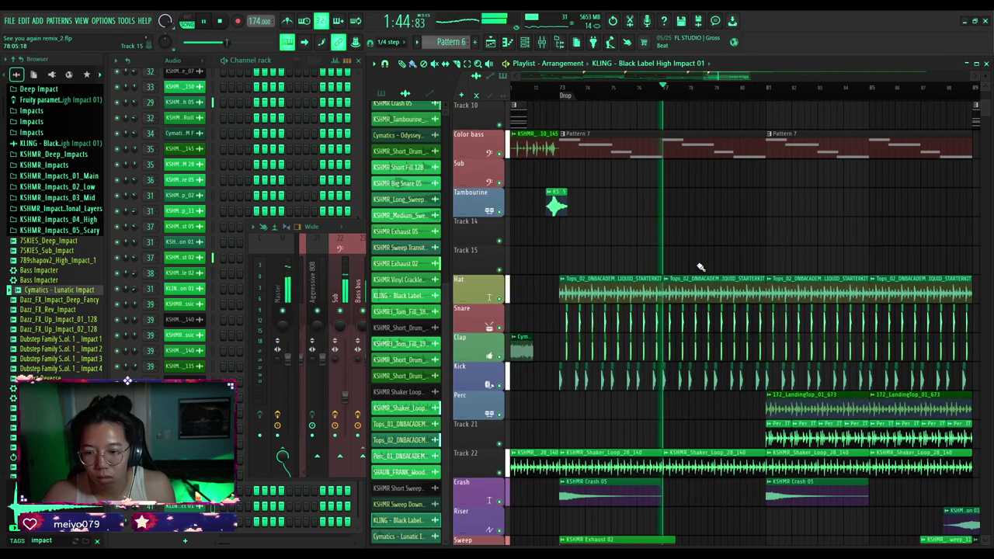
pyautogui.scroll(-4, 684, 262)
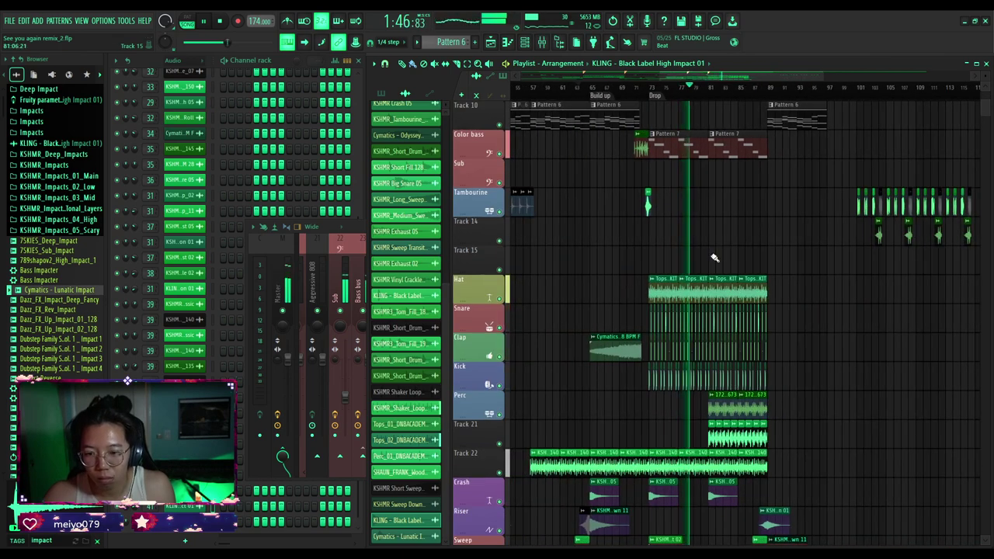
pyautogui.scroll(3, 719, 250)
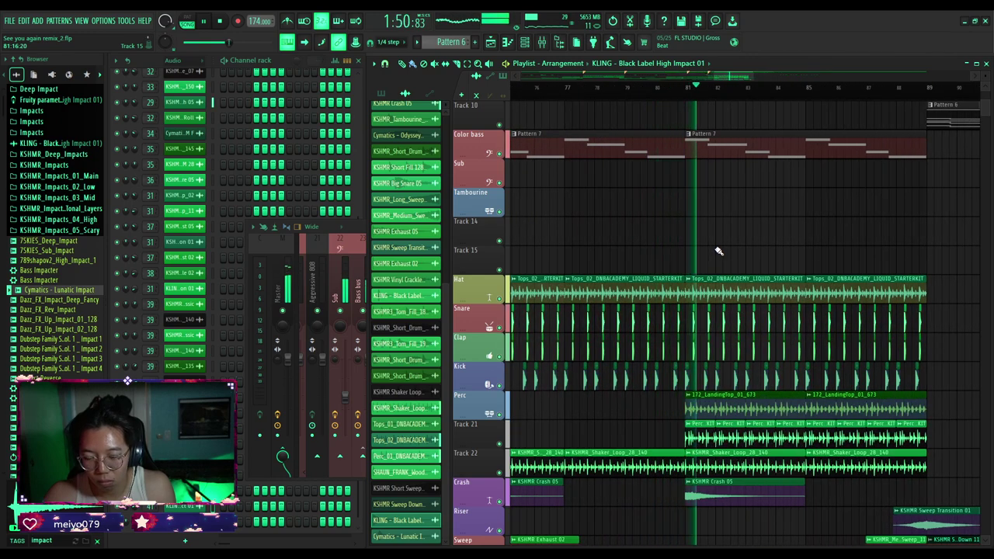
pyautogui.scroll(-4, 720, 251)
pyautogui.scroll(4, 716, 253)
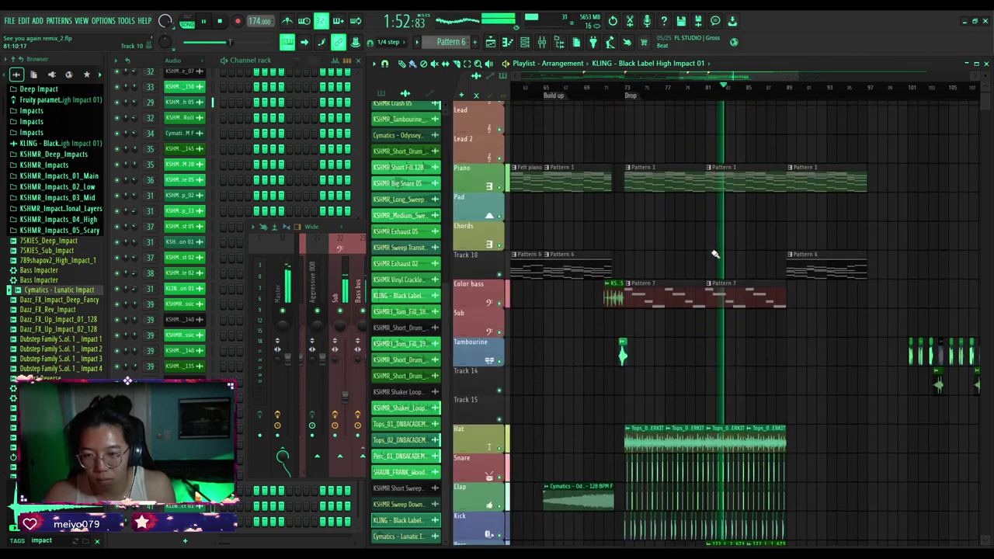
# Examine the vocal, piano and Track 10 clips from the second drop to the end of the vocal during playback.
pyautogui.scroll(4, 715, 255)
pyautogui.hscroll(5, 688, 249)
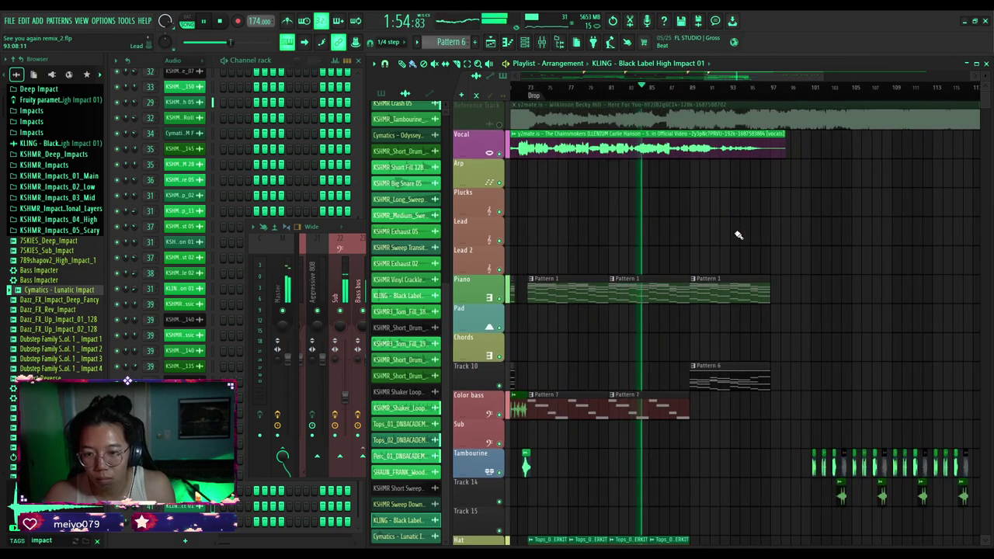
pyautogui.scroll(-4, 738, 235)
pyautogui.scroll(2, 737, 236)
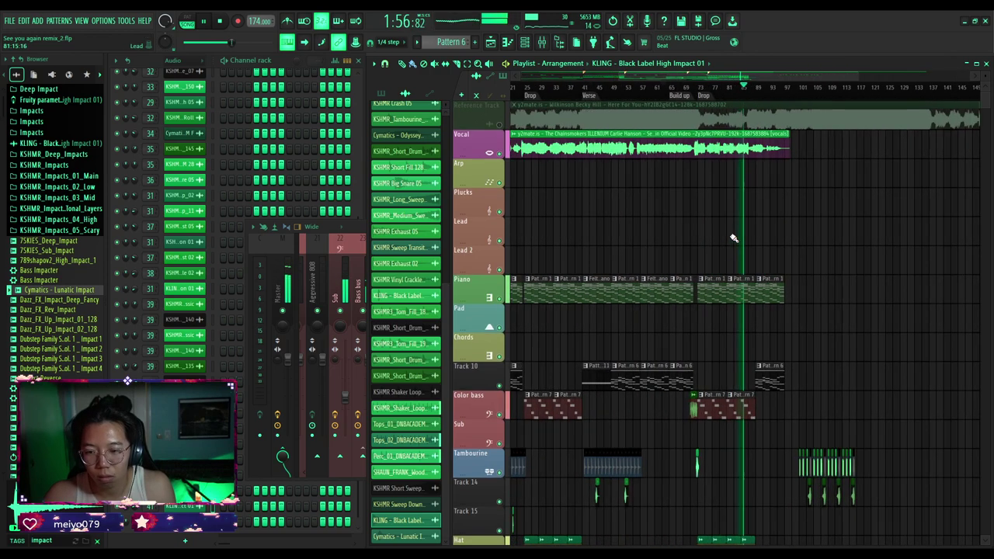
pyautogui.scroll(3, 734, 238)
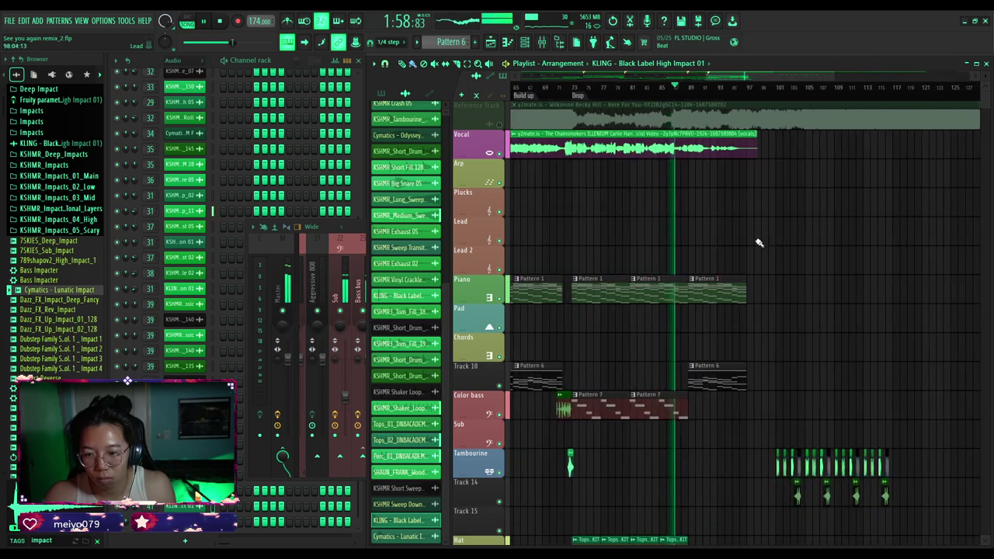
pyautogui.scroll(-2, 697, 238)
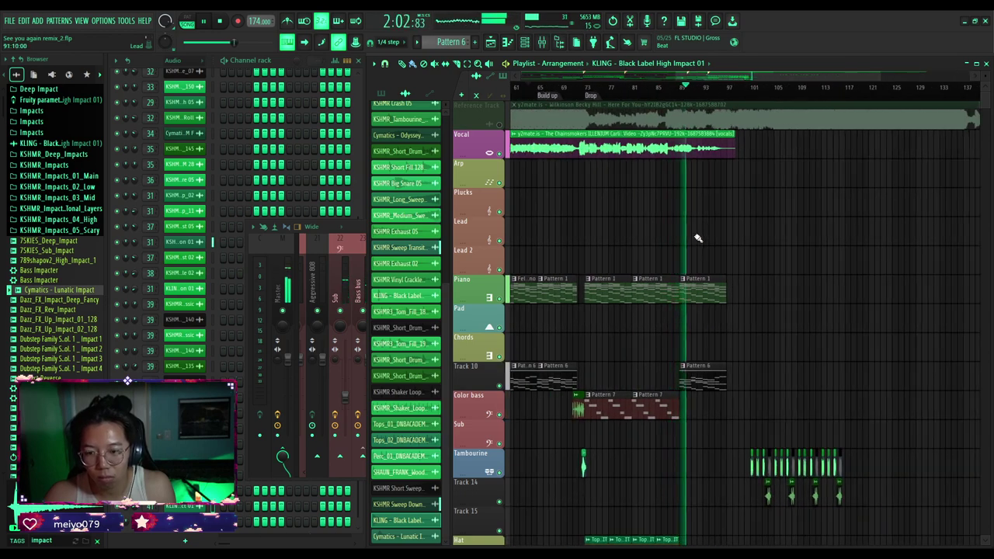
pyautogui.scroll(-2, 703, 243)
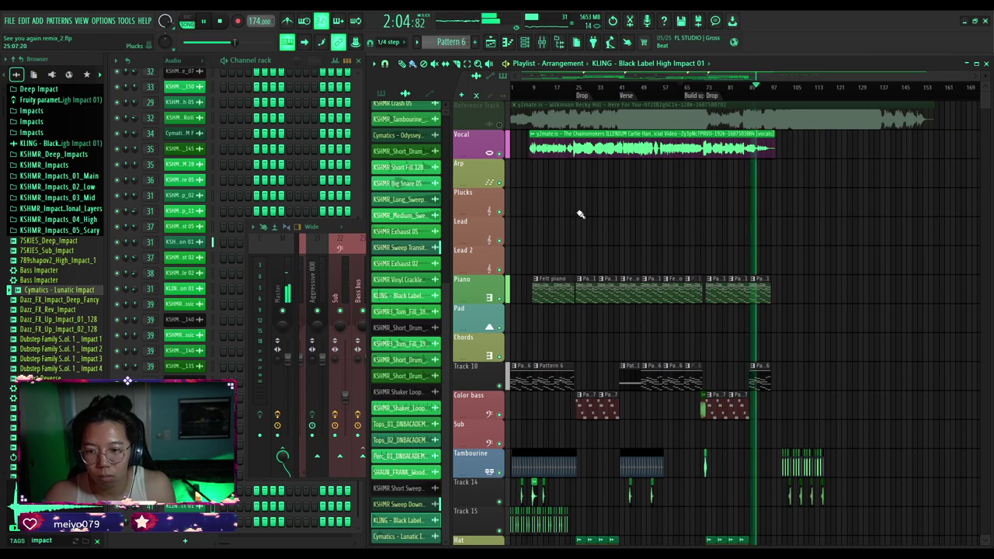
# Play the first drop from bar 25, compare its arrangement with the second drop, and stop playback.
pyautogui.scroll(4, 584, 219)
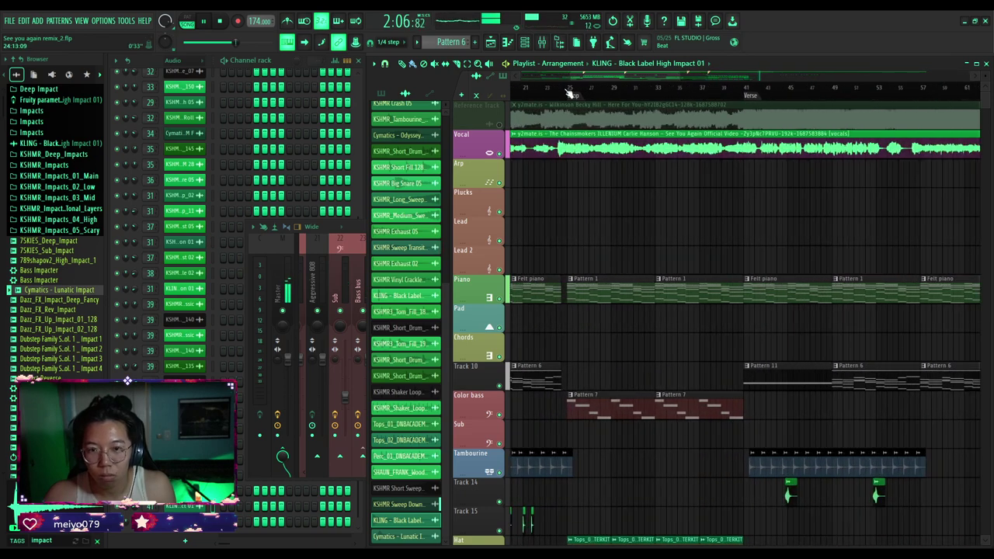
pyautogui.click(570, 92)
pyautogui.scroll(-2, 583, 244)
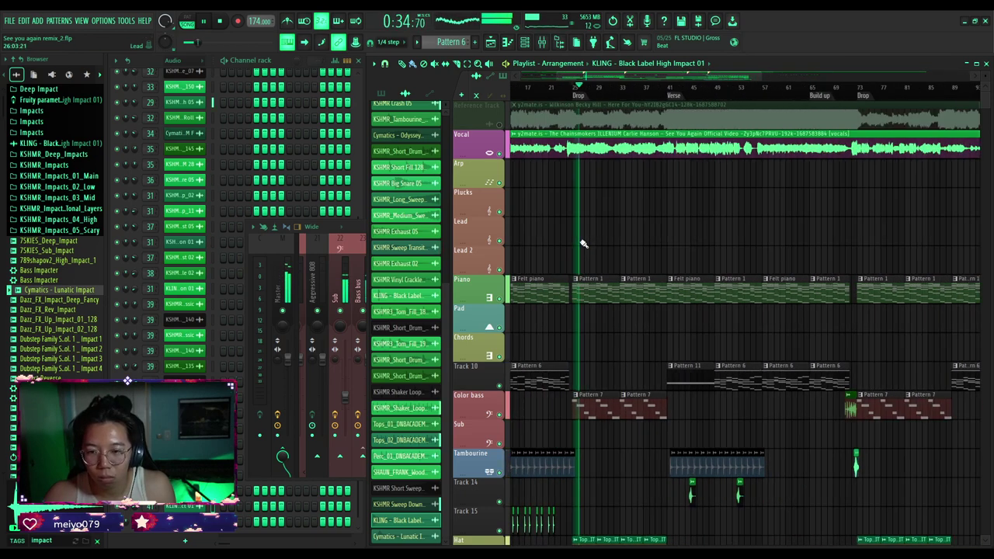
pyautogui.scroll(2, 617, 242)
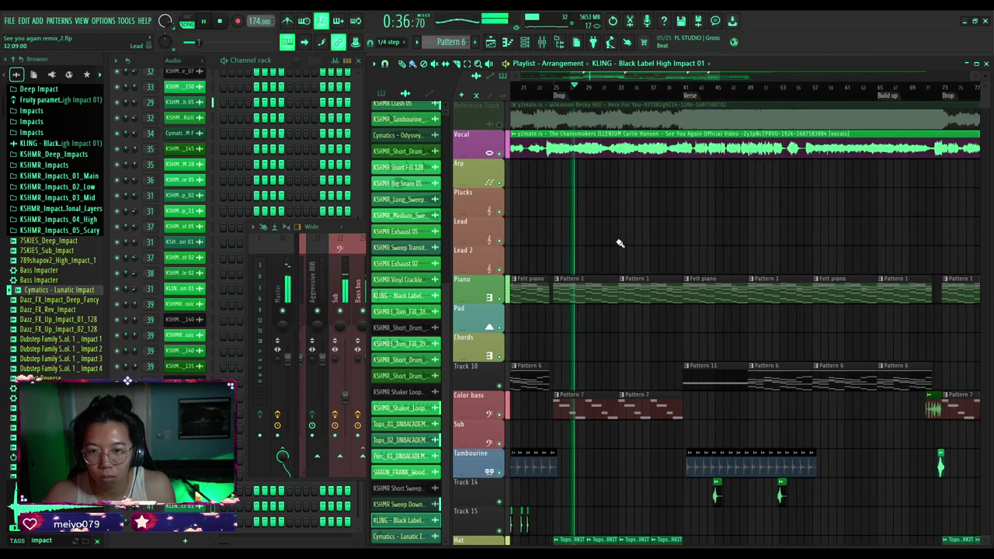
pyautogui.scroll(-3, 583, 233)
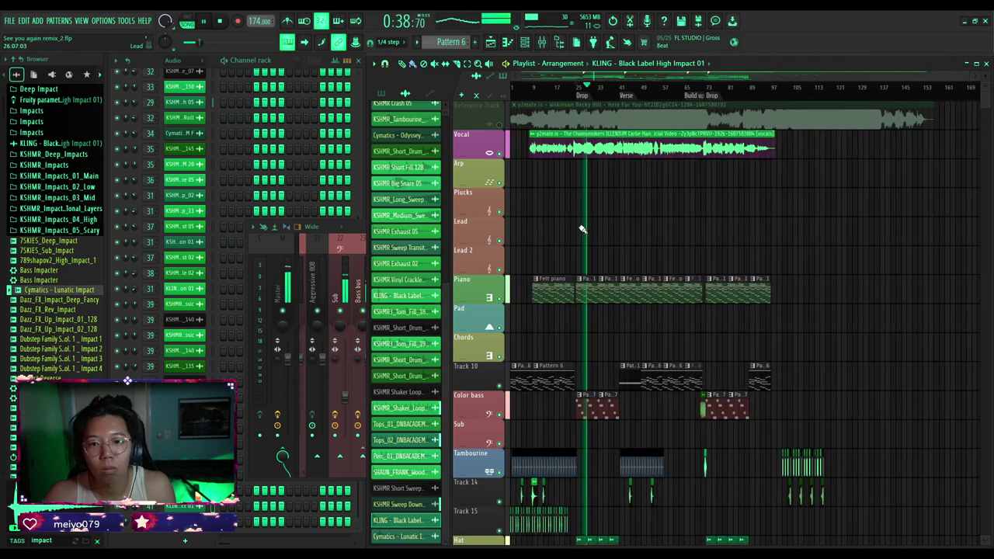
pyautogui.scroll(3, 543, 224)
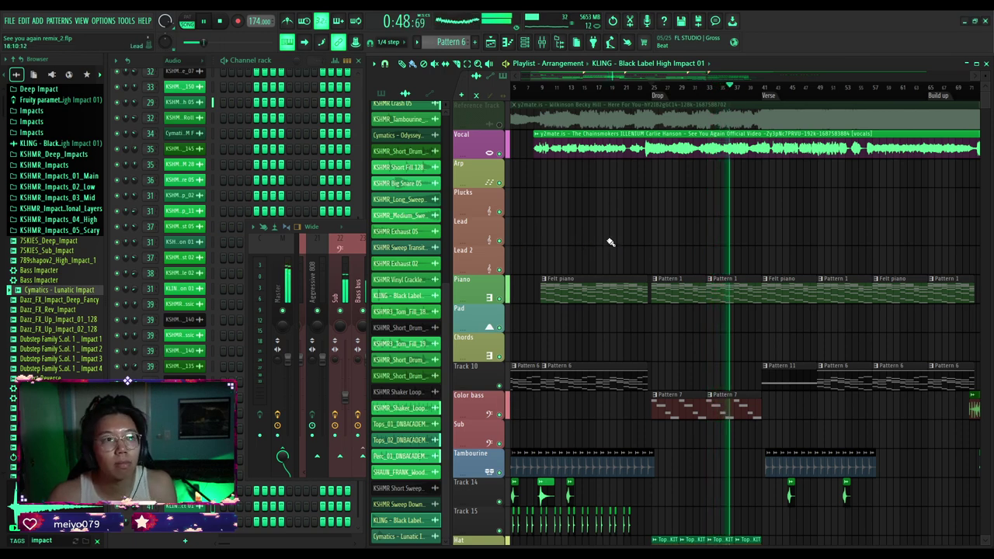
pyautogui.press('space')
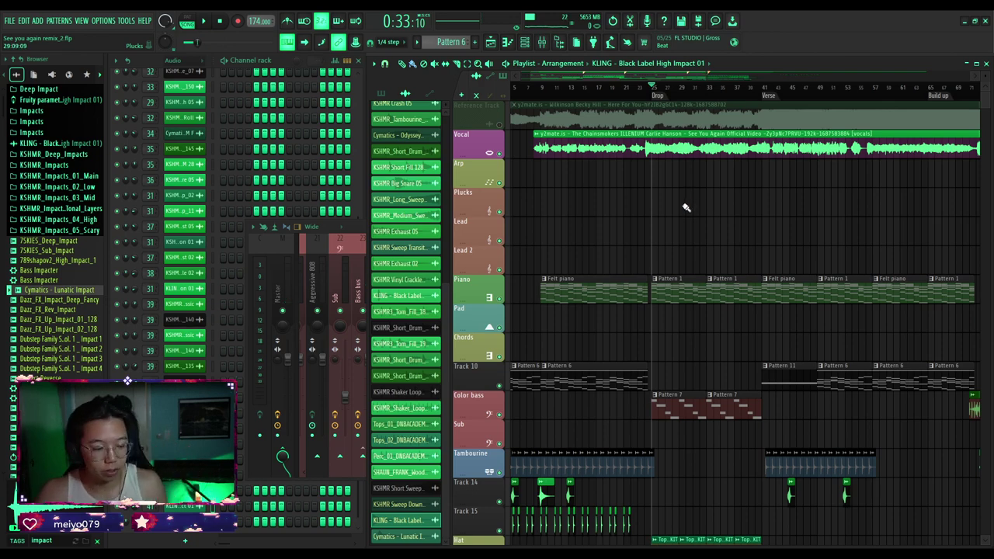
# Place the playhead at the second drop at bar 73 and pick the vocal clip on the Vocal track.
pyautogui.scroll(-3, 684, 205)
pyautogui.scroll(4, 901, 185)
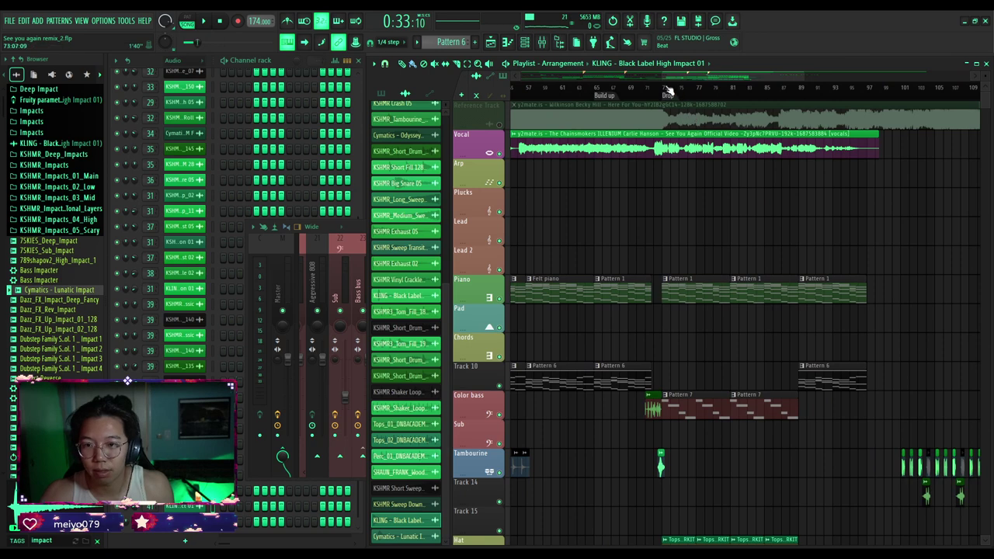
pyautogui.click(667, 89)
pyautogui.click(704, 136)
pyautogui.scroll(3, 700, 200)
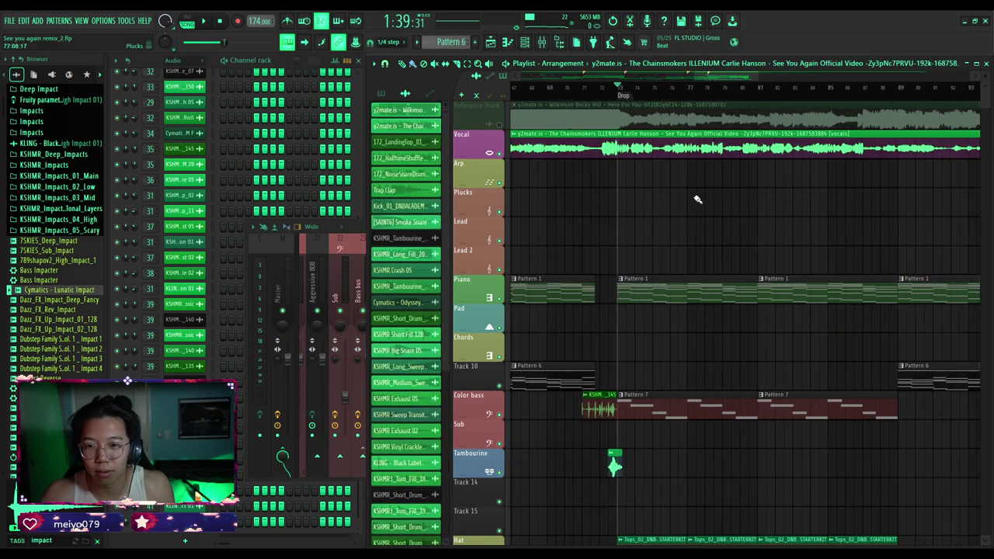
# Solo the Vocal track and play the second drop from bar 73.
pyautogui.rightClick(500, 154)
pyautogui.press('space')
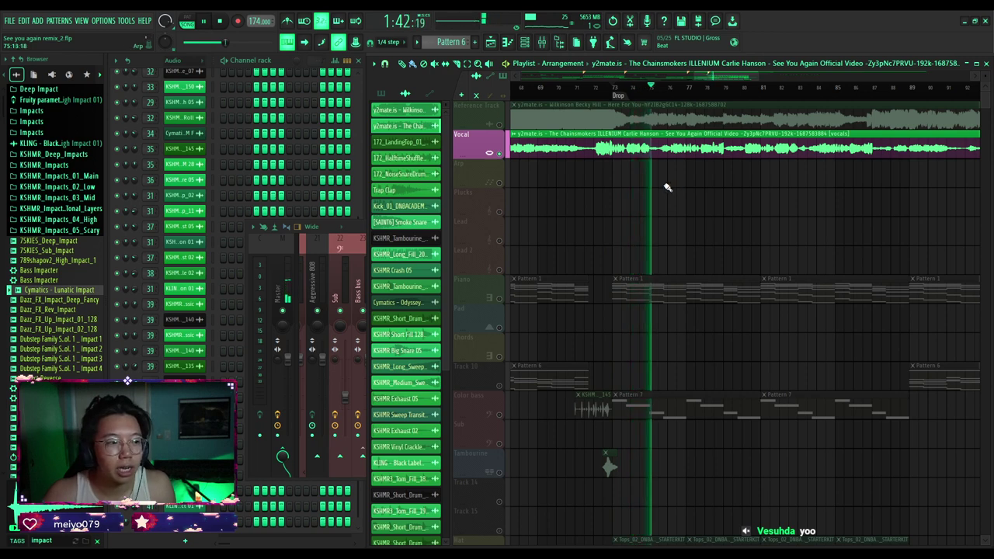
pyautogui.press('space')
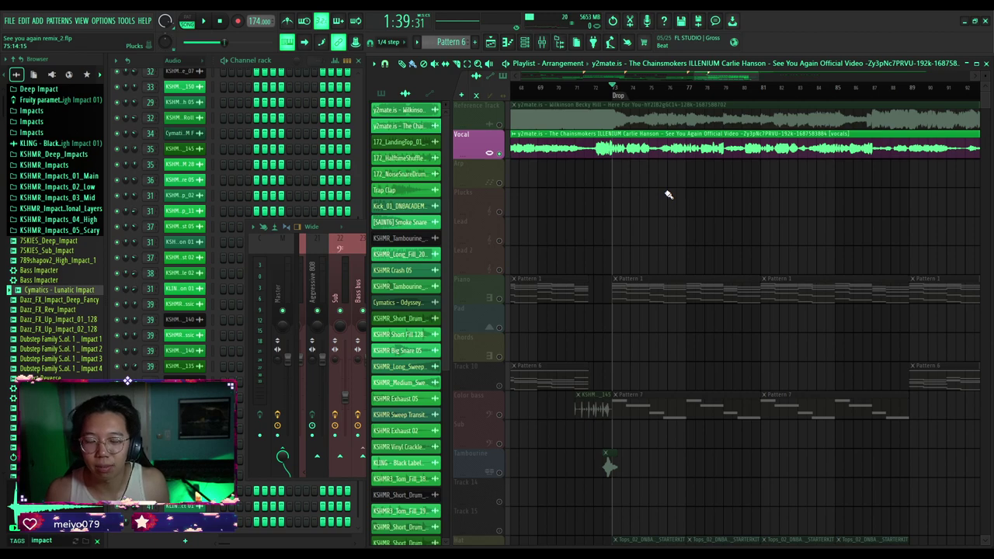
pyautogui.press('space')
pyautogui.scroll(-2, 660, 202)
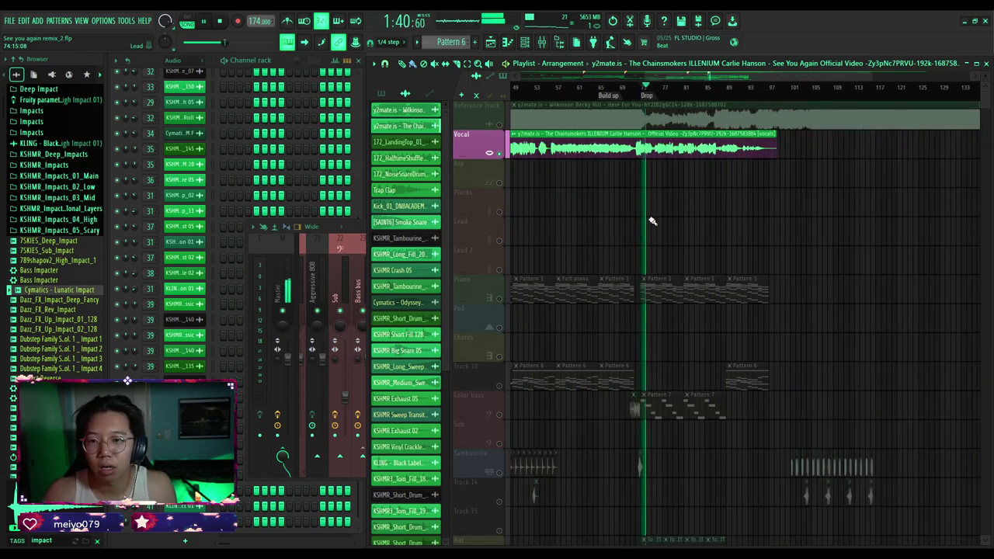
# Play the soloed vocal from bar 24, just before the first drop, and stop playback.
pyautogui.scroll(-2, 719, 205)
pyautogui.scroll(3, 559, 195)
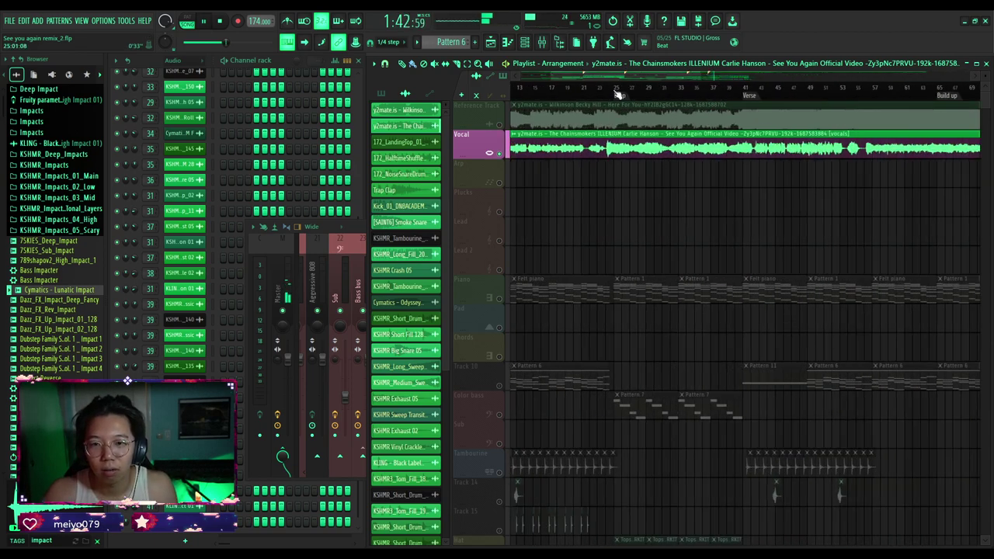
pyautogui.click(617, 93)
pyautogui.scroll(3, 609, 93)
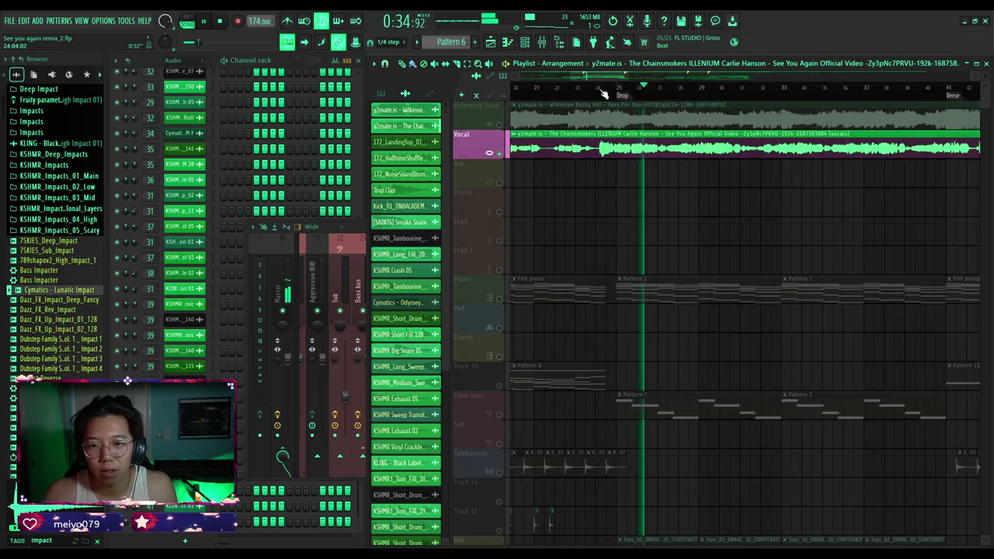
pyautogui.click(604, 93)
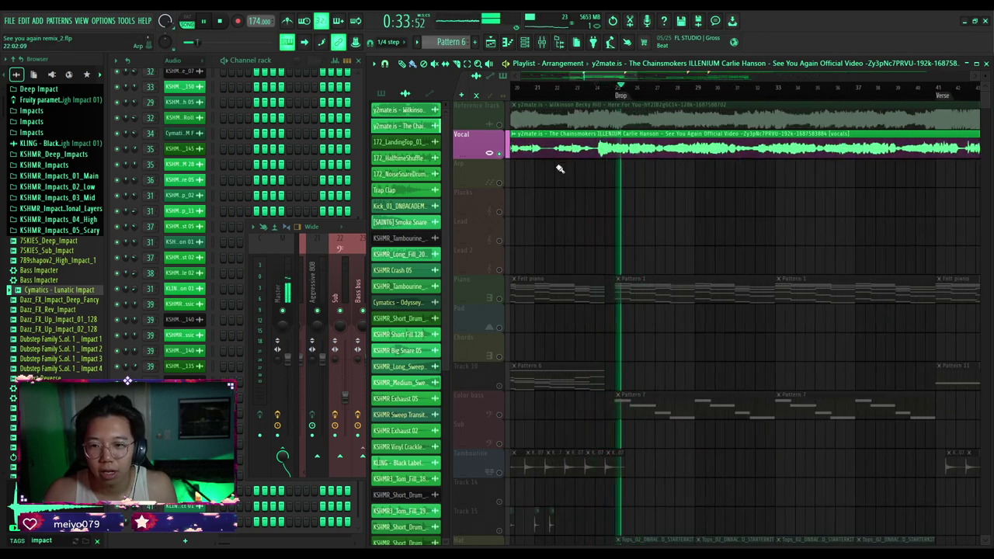
pyautogui.scroll(-3, 567, 169)
pyautogui.press('space')
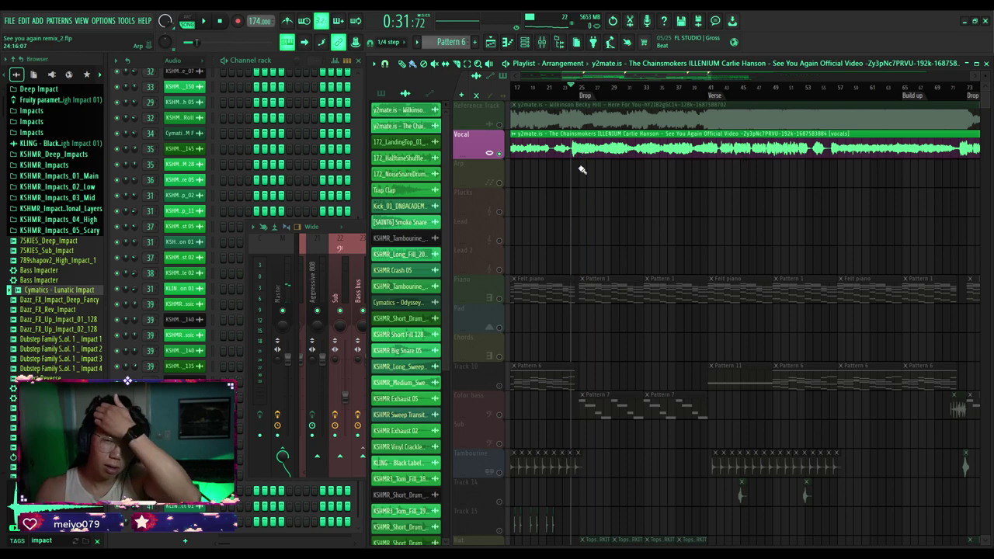
# End the vocal solo, mute the Reference Track, and play the full first drop from bar 24.
pyautogui.rightClick(501, 125)
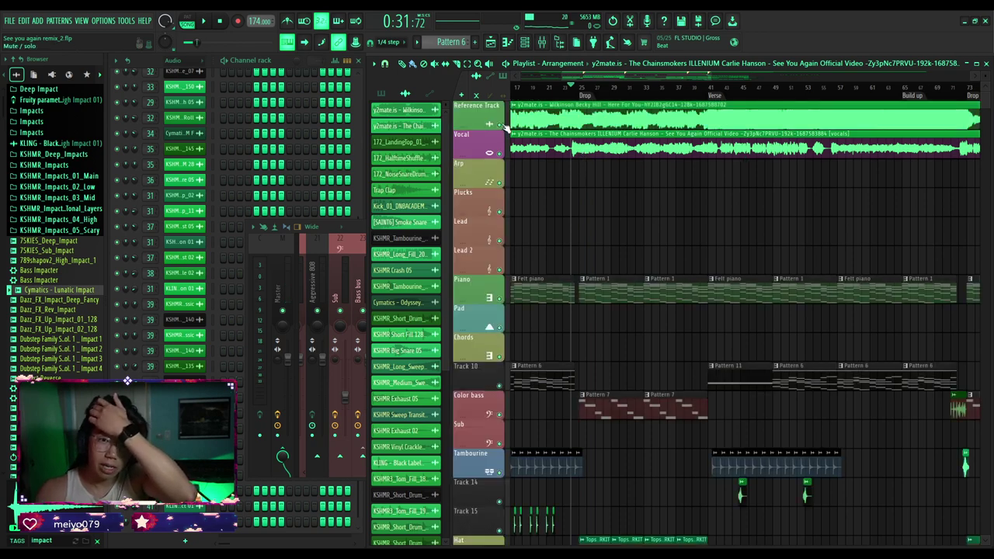
pyautogui.click(502, 125)
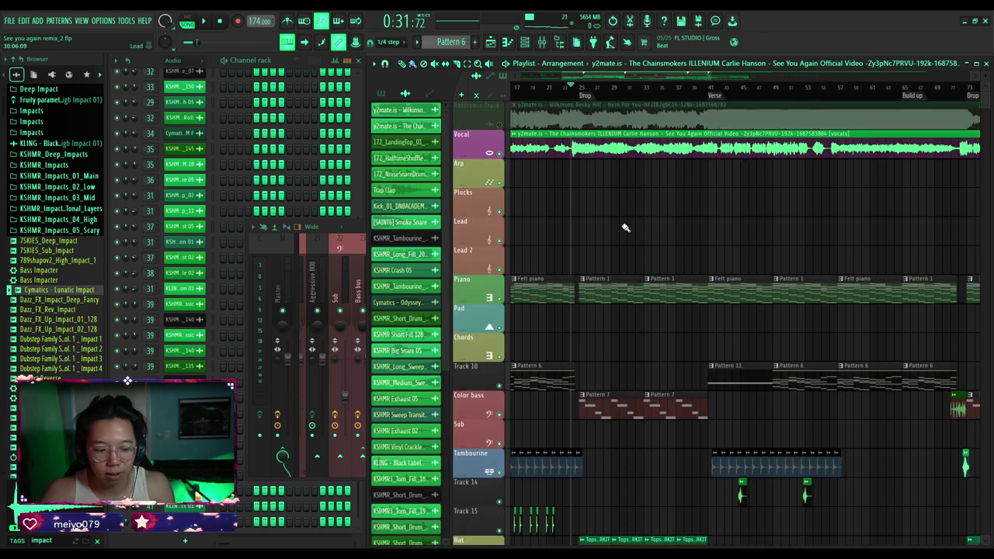
pyautogui.scroll(2, 627, 228)
pyautogui.press('space')
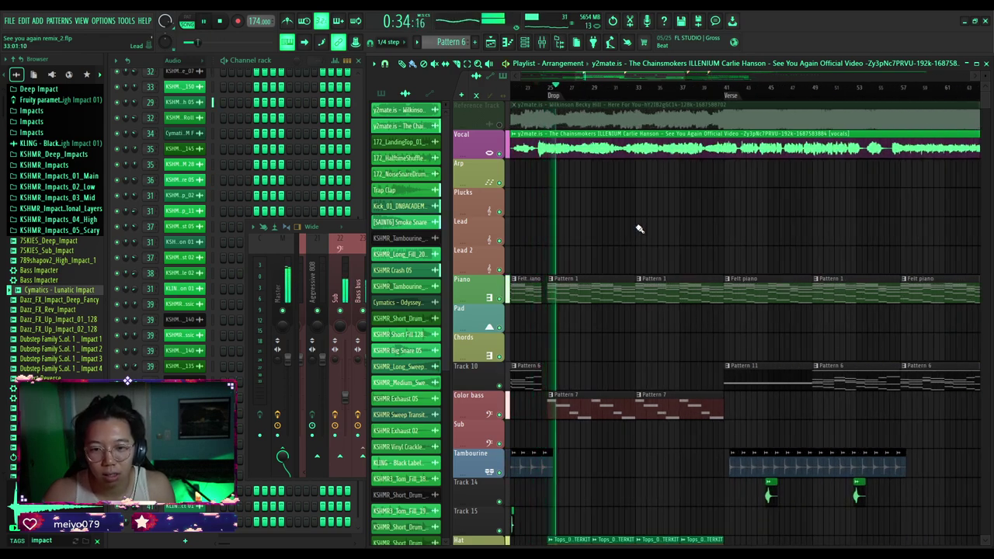
pyautogui.scroll(-2, 639, 229)
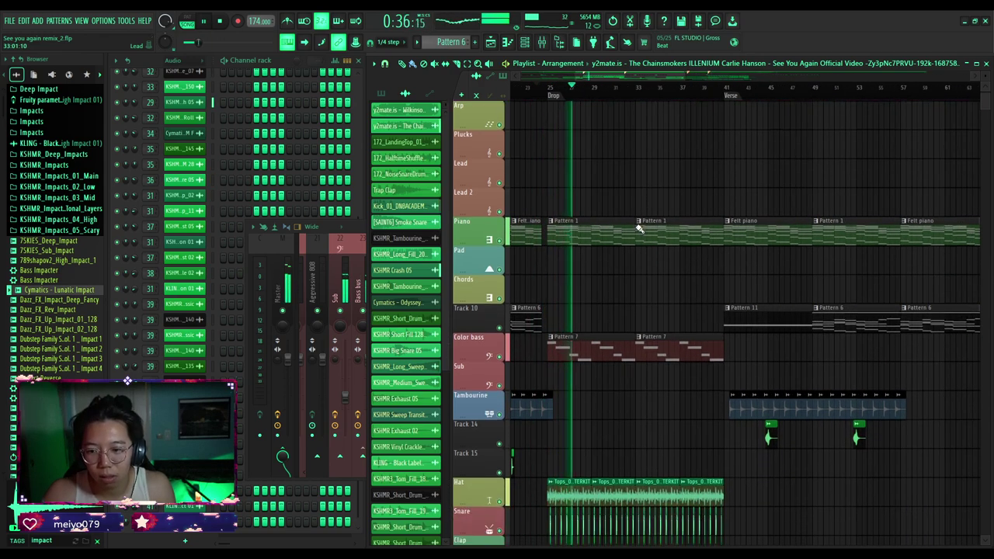
pyautogui.scroll(2, 638, 228)
pyautogui.scroll(-2, 639, 229)
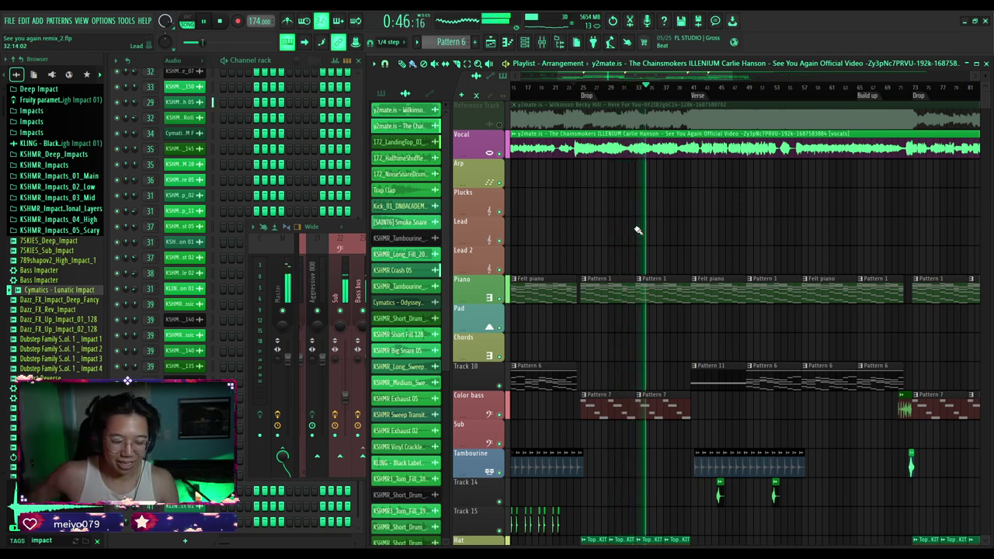
pyautogui.press('space')
# Place the playhead at the verse at bar 41 and play its opening bars, then stop playback.
pyautogui.scroll(4, 636, 233)
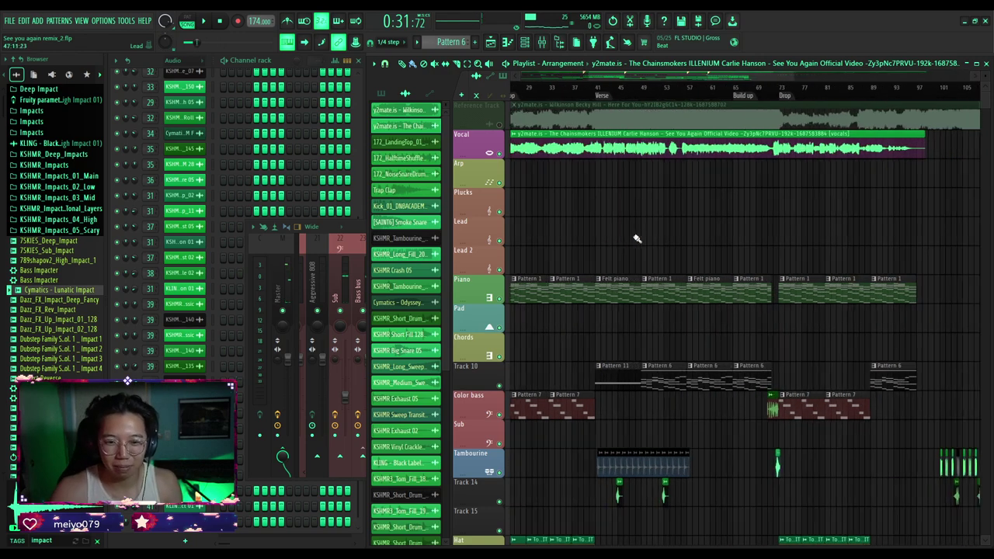
pyautogui.scroll(-6, 598, 241)
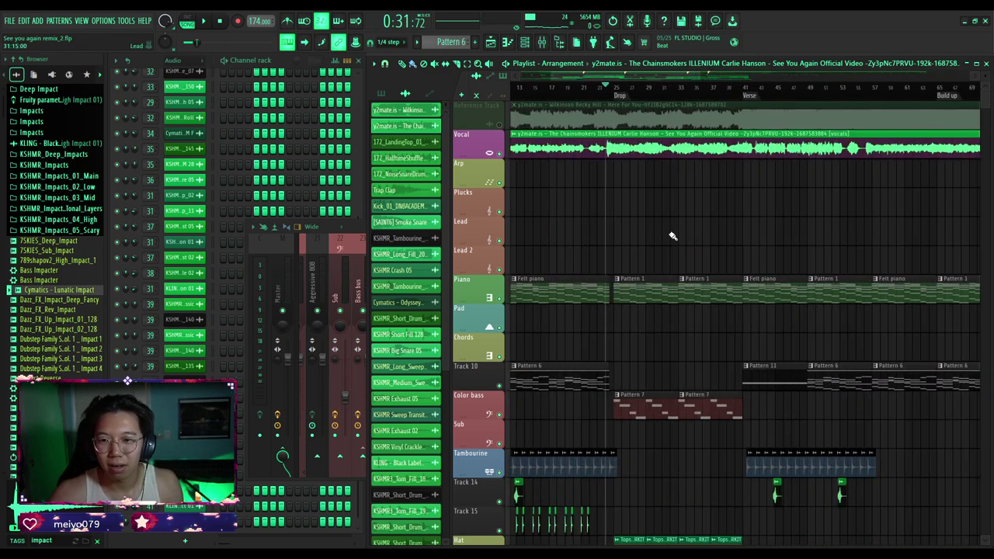
pyautogui.scroll(3, 671, 205)
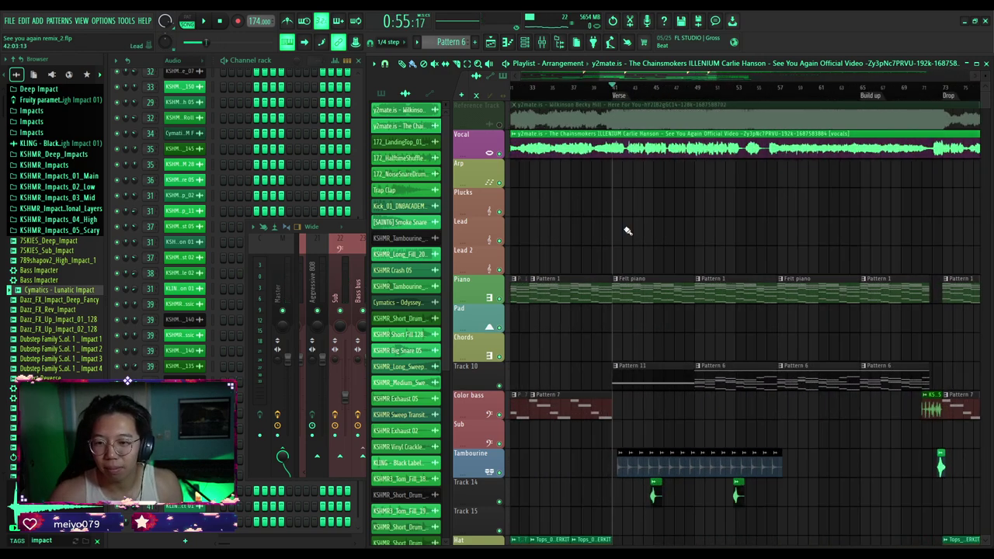
pyautogui.scroll(-1, 613, 272)
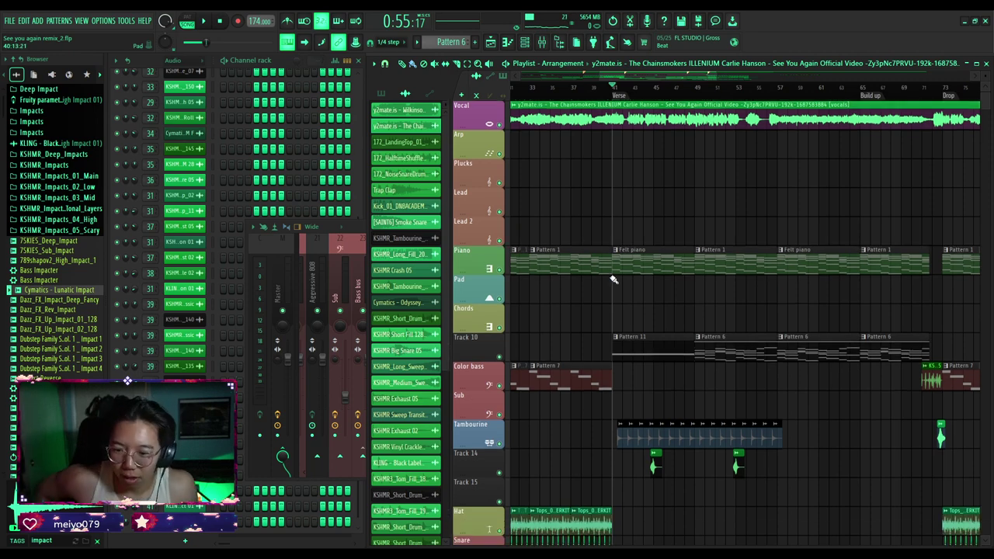
pyautogui.press('space')
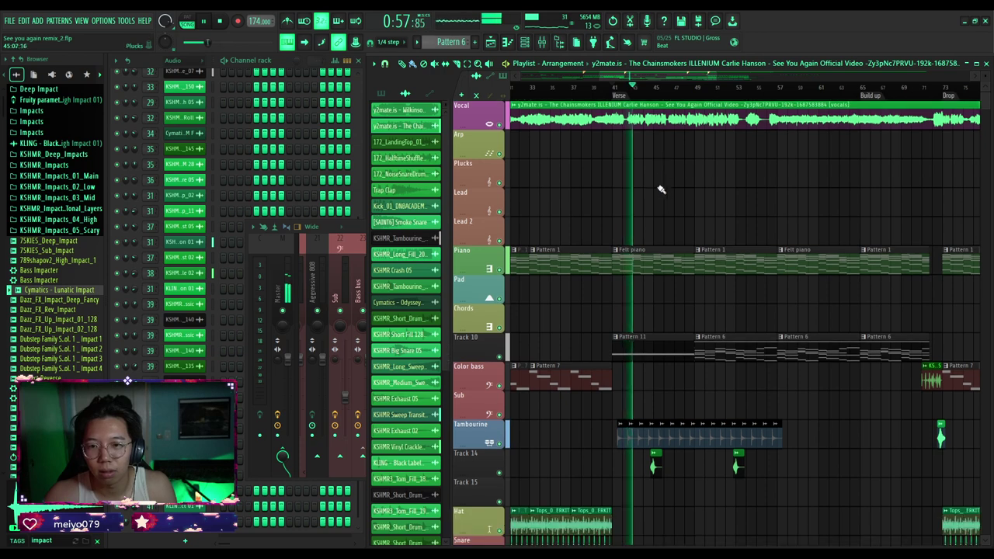
pyautogui.scroll(-3, 627, 216)
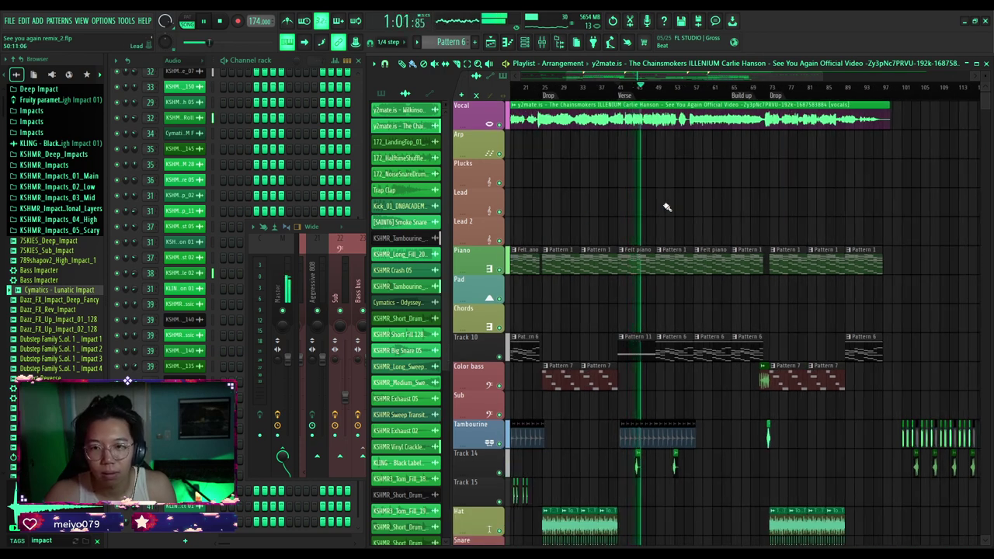
pyautogui.press('space')
# Select the first eight bars of the verse on the timeline, from bar 41 to bar 49.
pyautogui.scroll(3, 661, 211)
pyautogui.scroll(1, 606, 202)
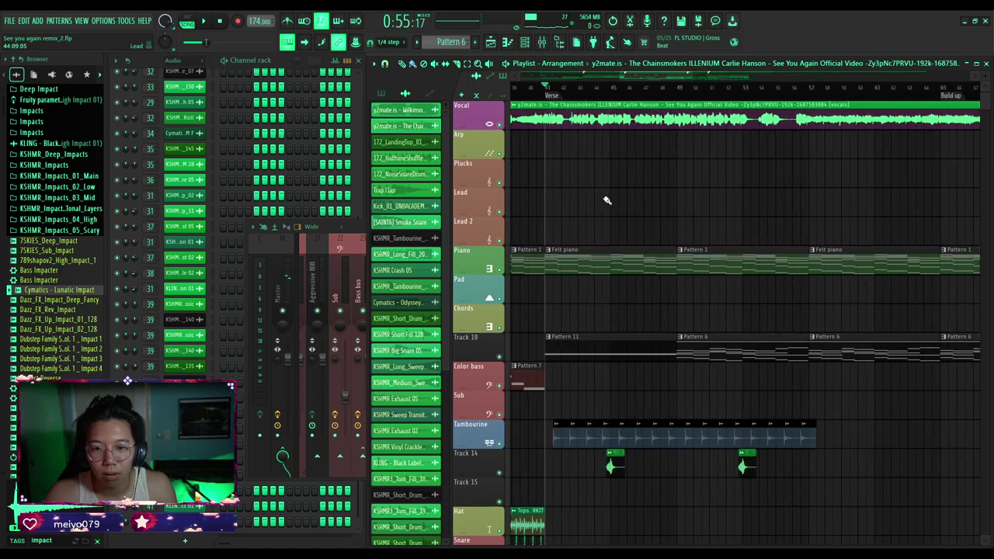
pyautogui.moveTo(548, 90); pyautogui.dragTo(678, 89)
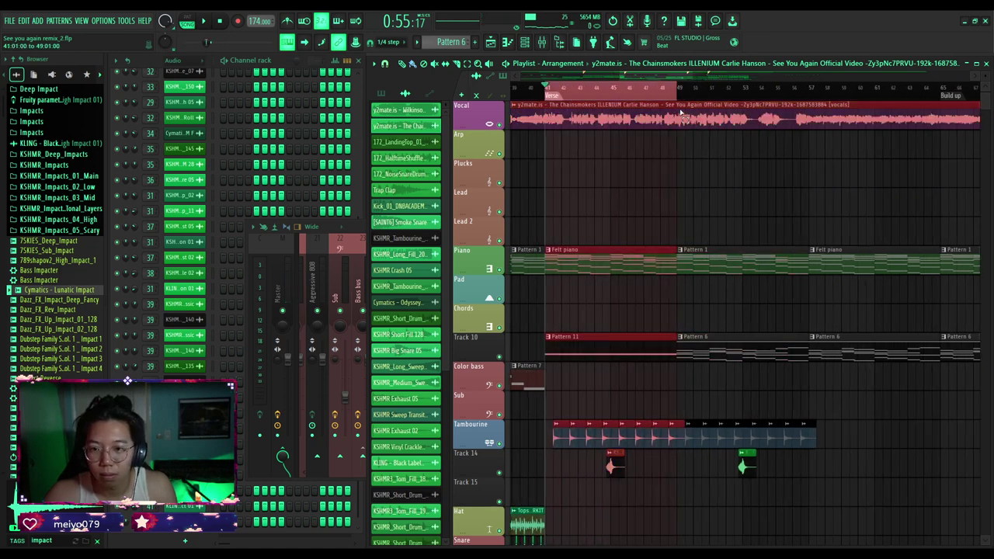
# Show the unsorted channels in the channel rack and add a new Kontakt 7 instrument.
pyautogui.click(173, 63)
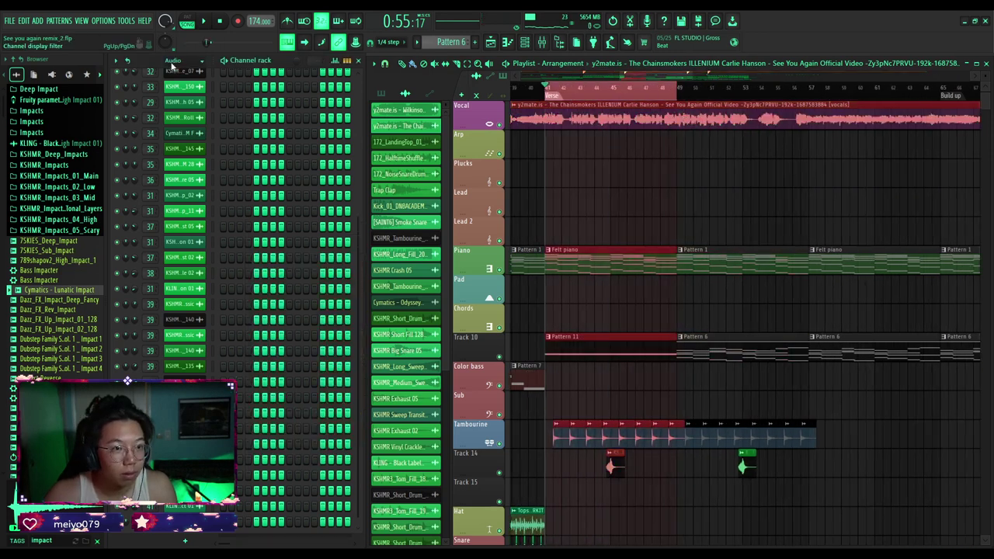
pyautogui.click(190, 111)
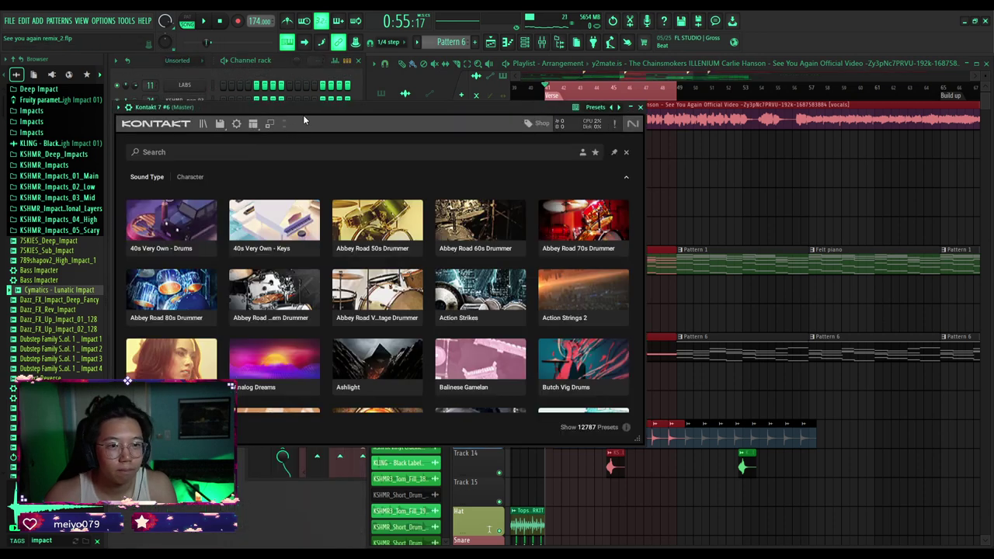
pyautogui.moveTo(303, 113); pyautogui.dragTo(338, 117)
pyautogui.click(659, 158)
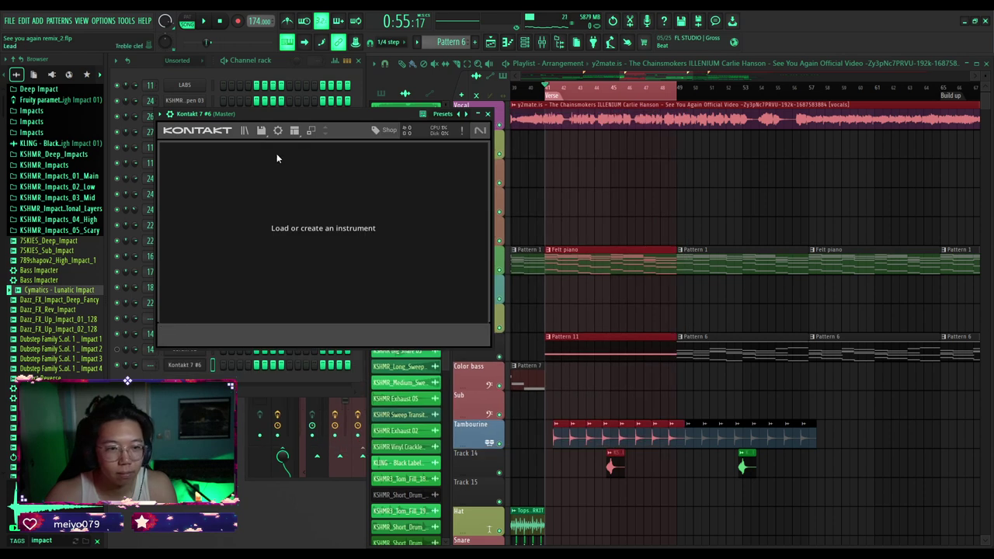
# Search the Kontakt library for "guitar" and open the presets of Session Guitarist - Electric Sunburst Deluxe.
pyautogui.click(244, 130)
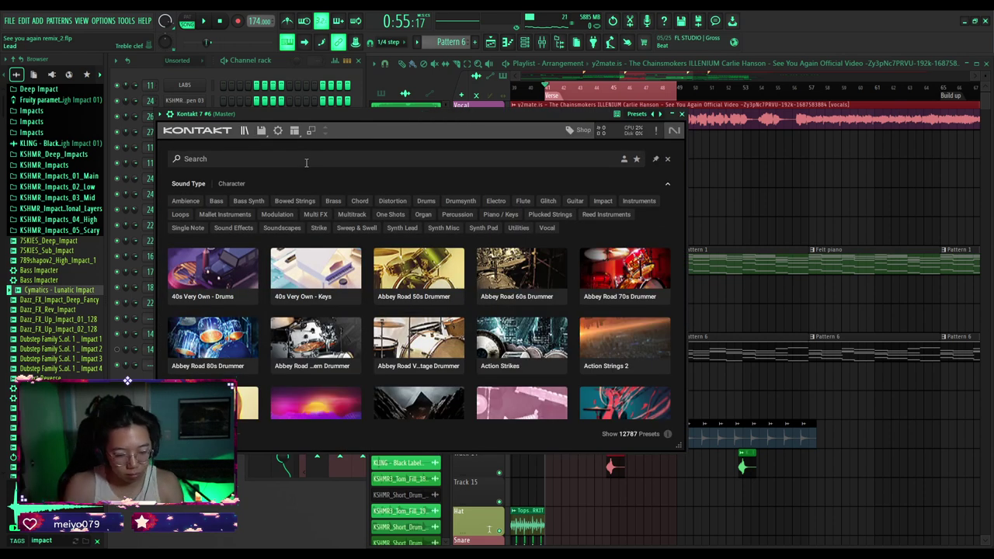
pyautogui.press('BackSpace')
pyautogui.press('BackSpace')
pyautogui.press('BackSpace')
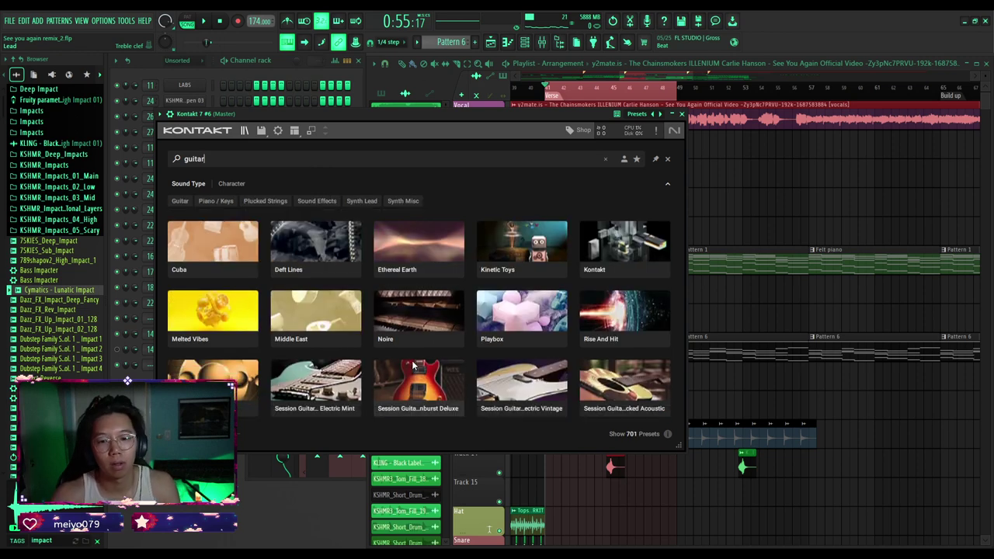
pyautogui.scroll(-3, 401, 340)
pyautogui.scroll(-1, 401, 340)
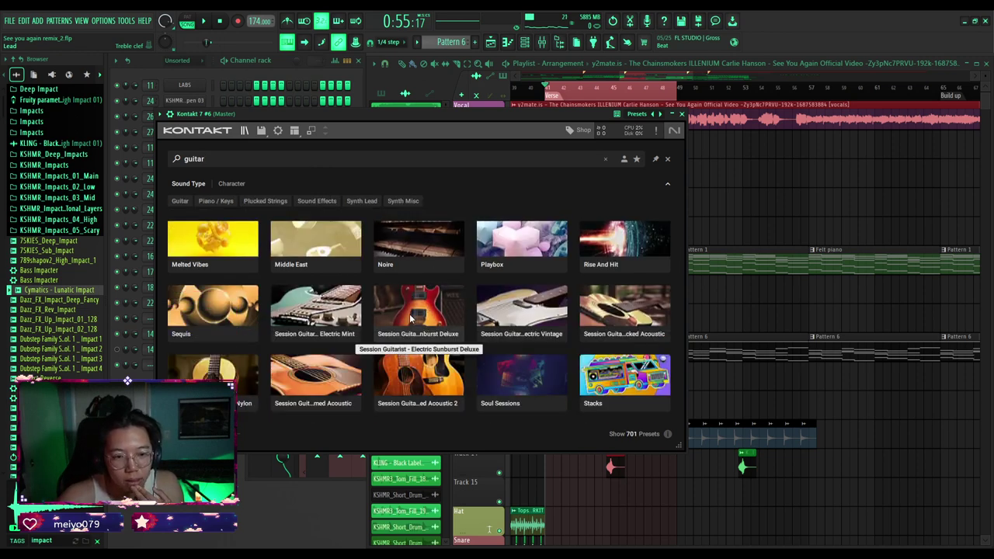
pyautogui.click(411, 314)
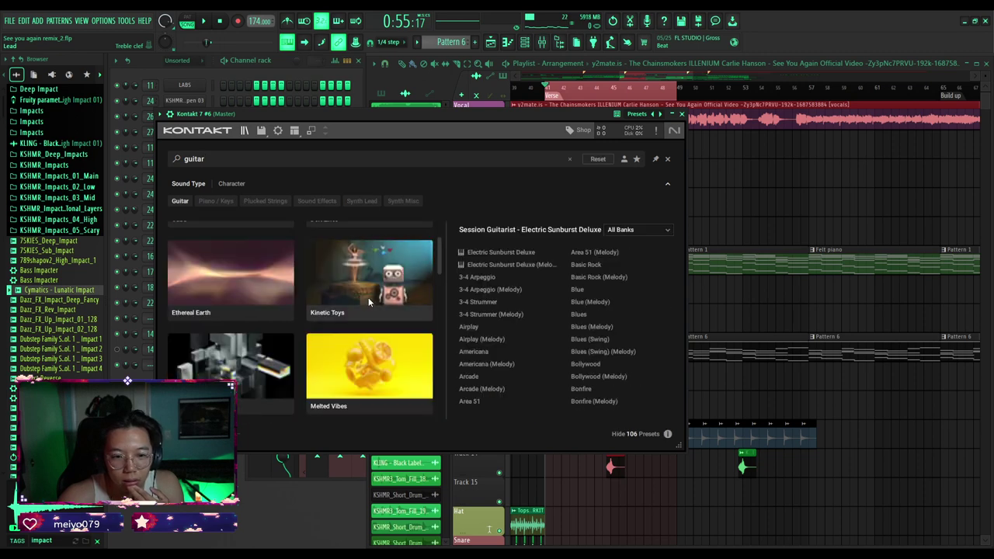
# Open the Soul Sessions library and preview its guitar presets from Just Like Sweets to Vintage Emotions.
pyautogui.scroll(-10, 368, 300)
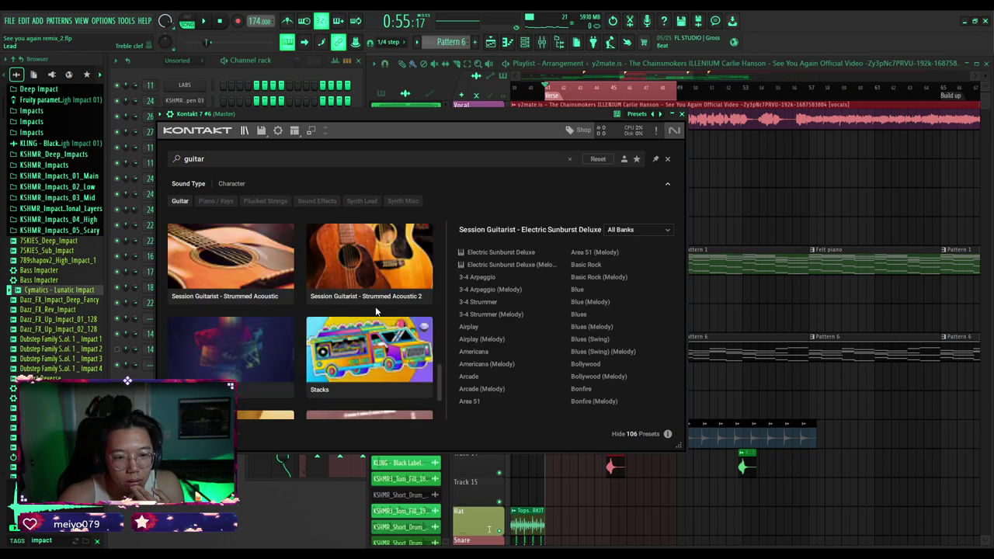
pyautogui.scroll(-3, 367, 312)
pyautogui.scroll(3, 217, 350)
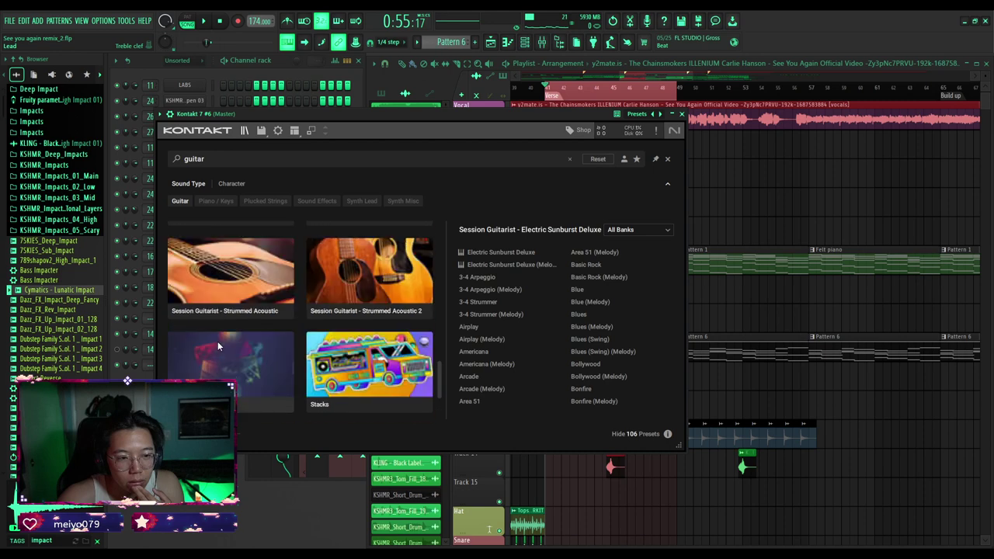
pyautogui.click(219, 347)
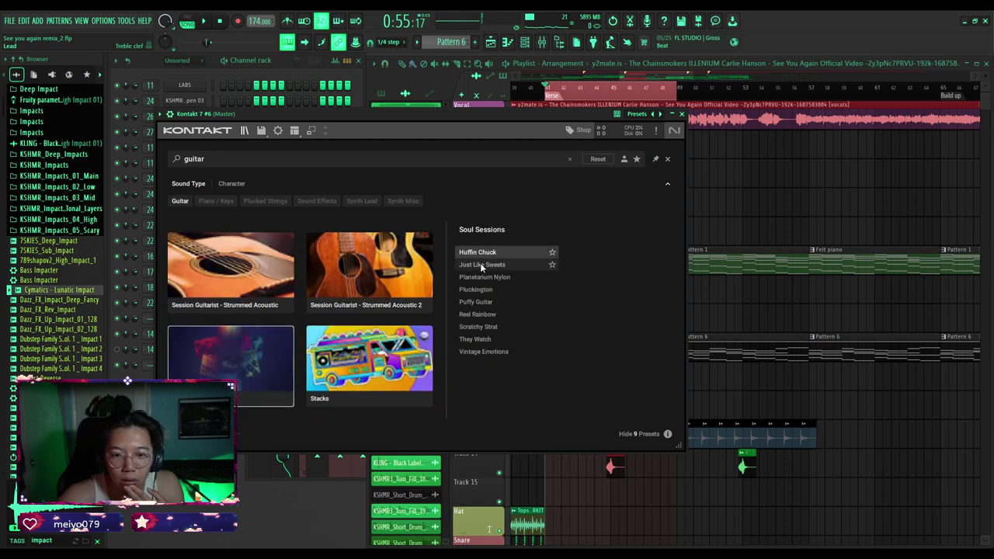
pyautogui.click(482, 265)
pyautogui.click(478, 277)
pyautogui.click(477, 290)
pyautogui.click(479, 302)
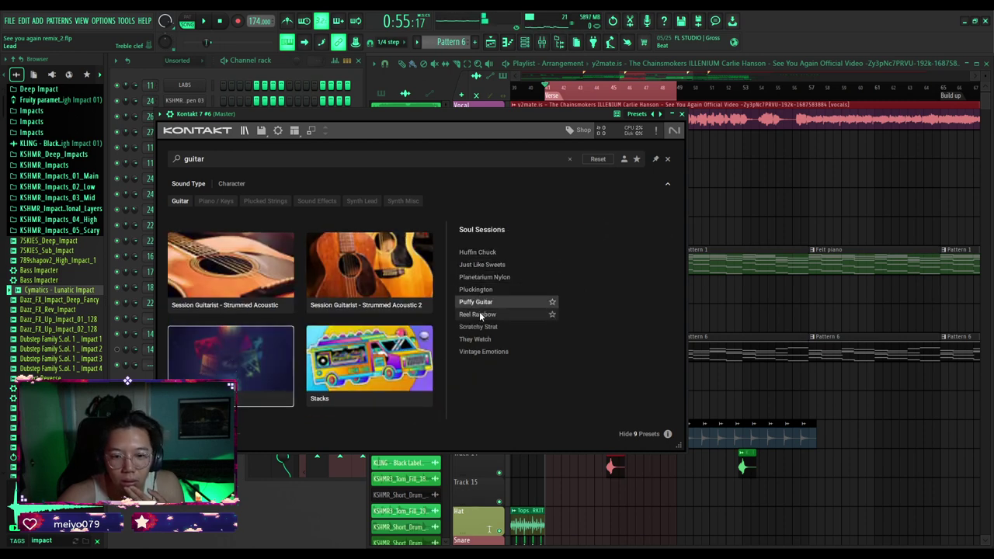
pyautogui.click(480, 314)
pyautogui.click(478, 327)
pyautogui.click(476, 338)
pyautogui.click(482, 351)
# Return to Session Guitarist - Electric Sunburst Deluxe, preview its two main instruments, and load Electric Sunburst Deluxe.
pyautogui.scroll(2, 331, 336)
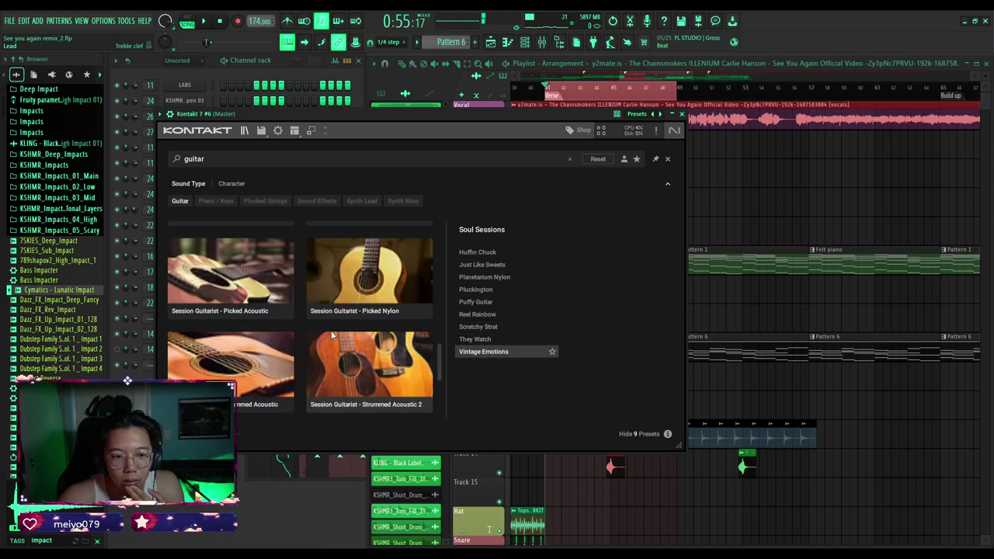
pyautogui.scroll(2, 331, 335)
pyautogui.click(279, 310)
pyautogui.click(489, 253)
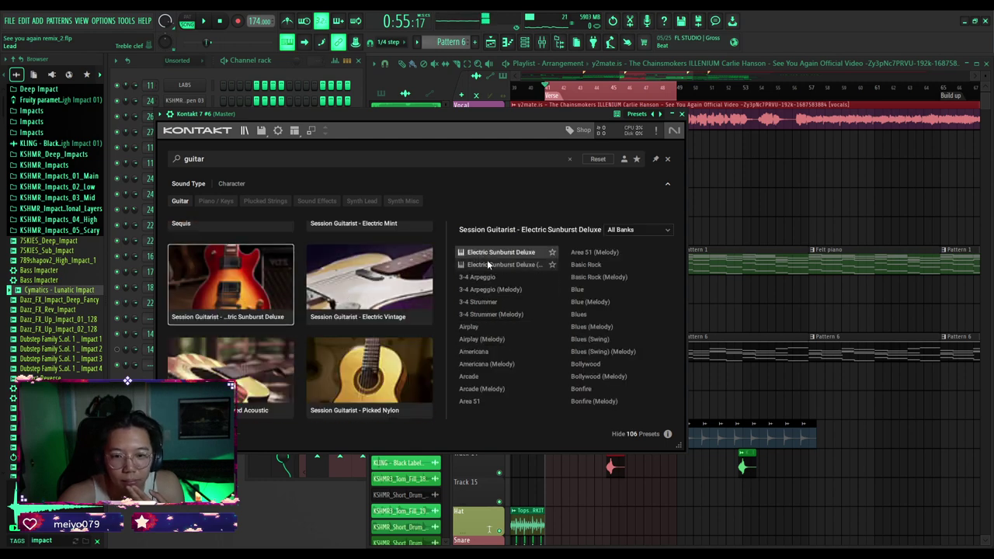
pyautogui.click(493, 266)
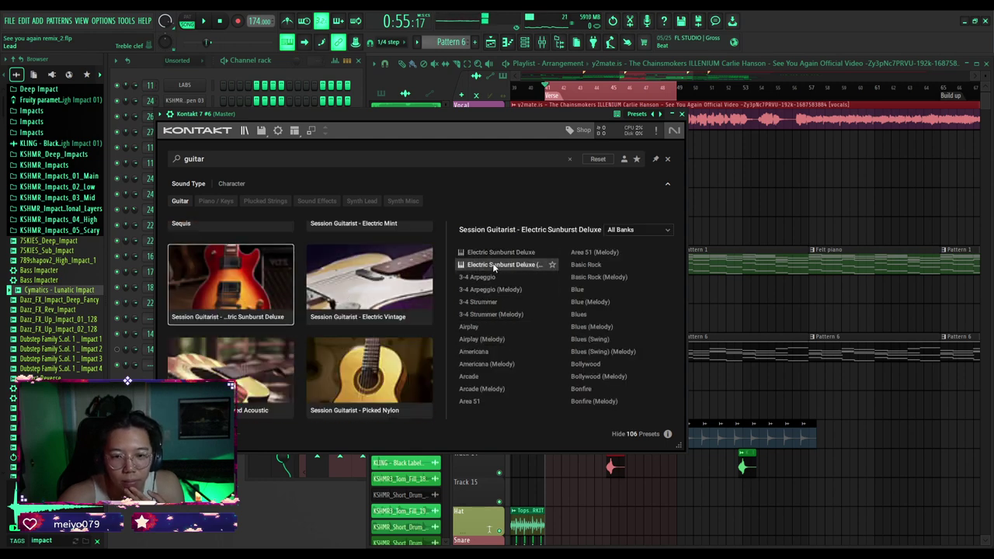
pyautogui.click(493, 253)
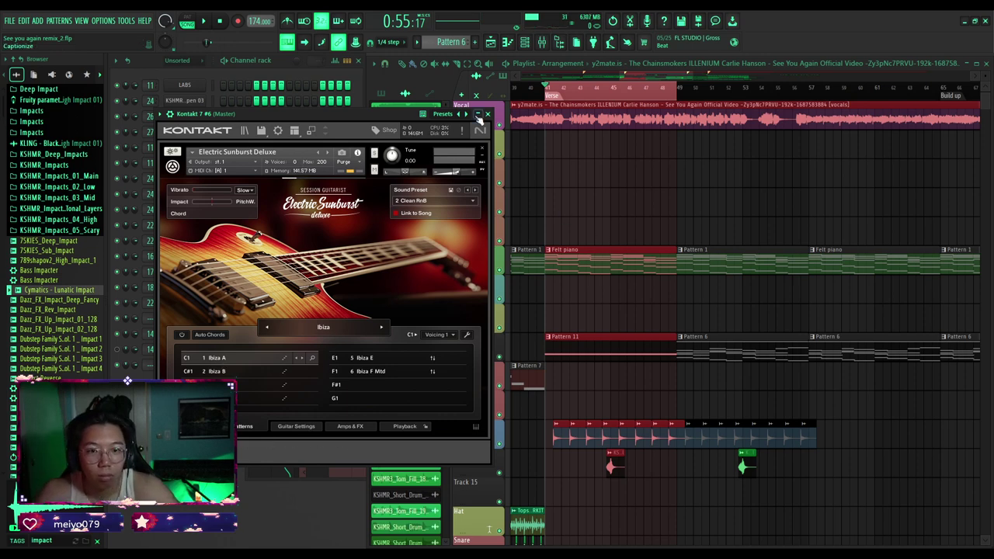
# Create a new pattern and audition a piano key of the new Kontakt 7 guitar channel in its piano roll.
pyautogui.moveTo(379, 113); pyautogui.dragTo(707, 124)
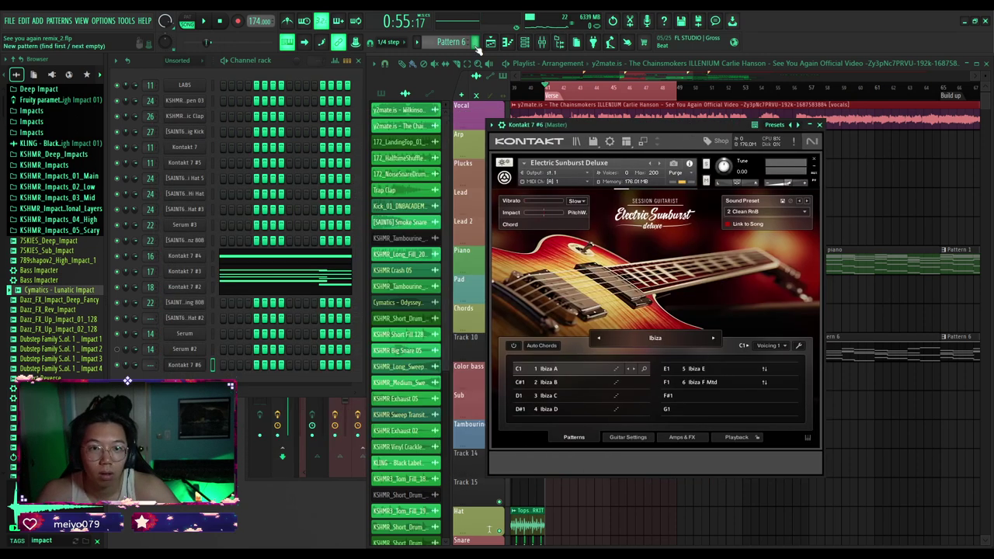
pyautogui.click(476, 45)
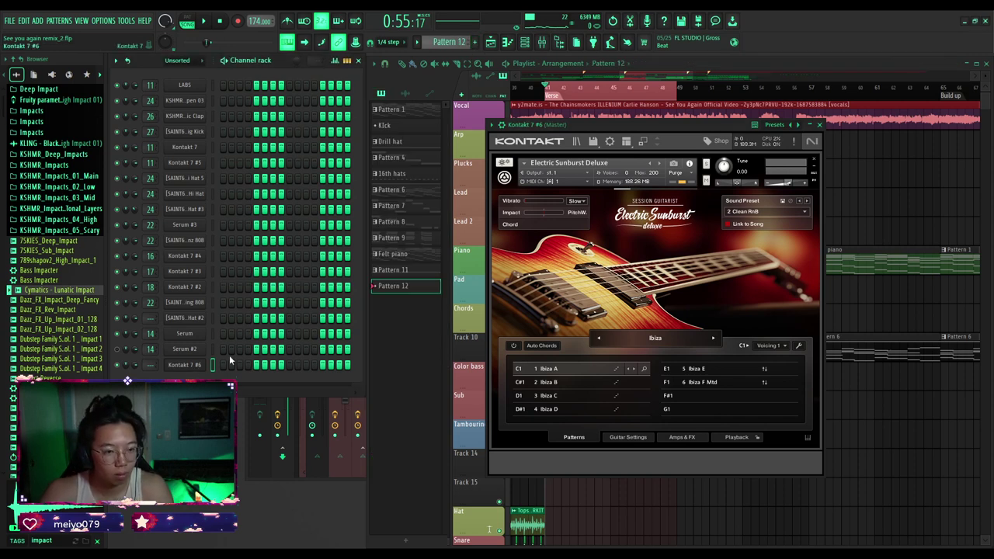
pyautogui.press('F7')
pyautogui.click(180, 241)
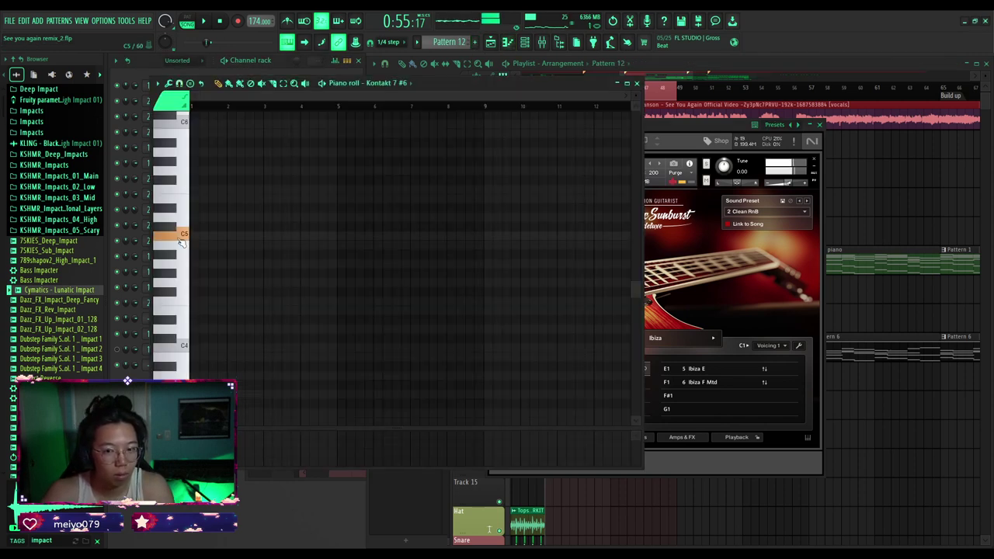
pyautogui.click(863, 195)
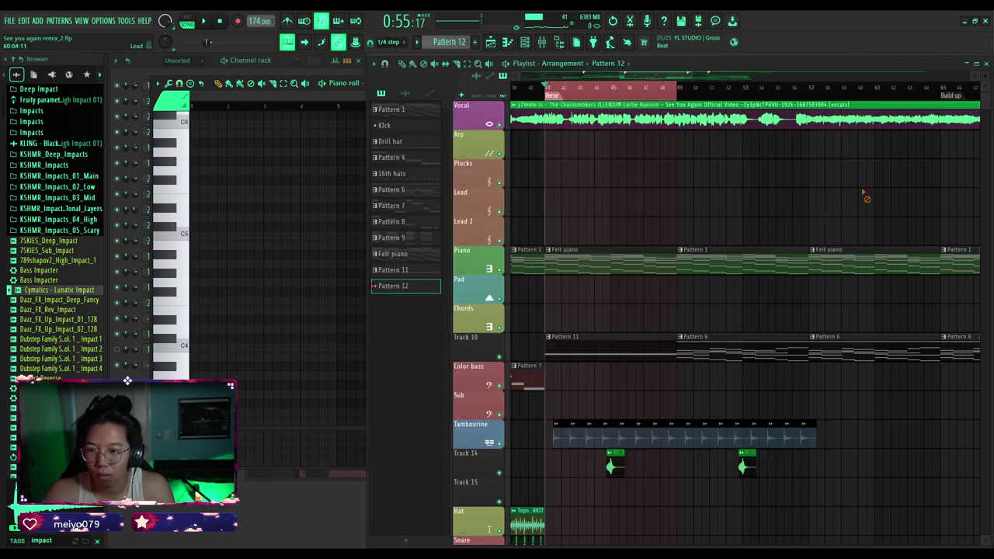
pyautogui.doubleClick(713, 352)
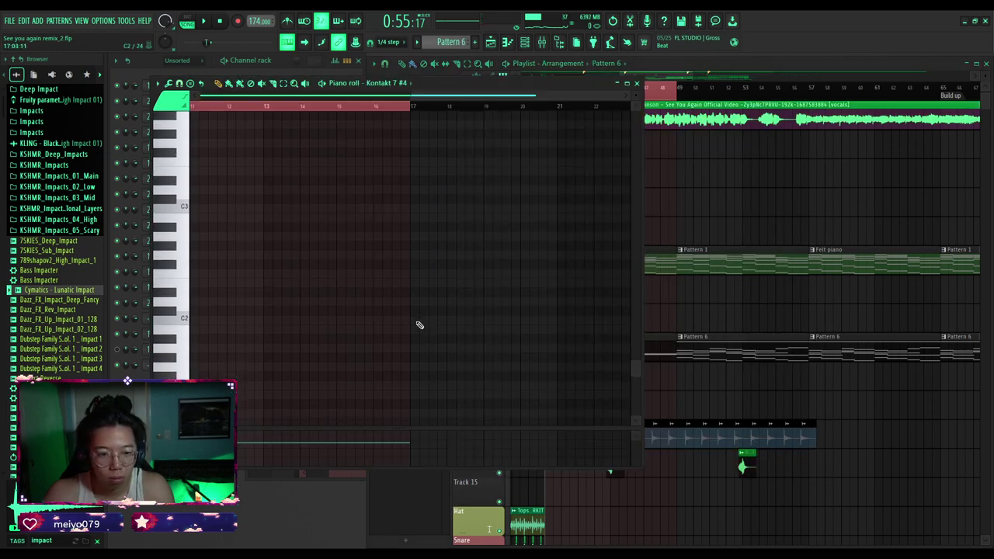
pyautogui.scroll(1, 431, 305)
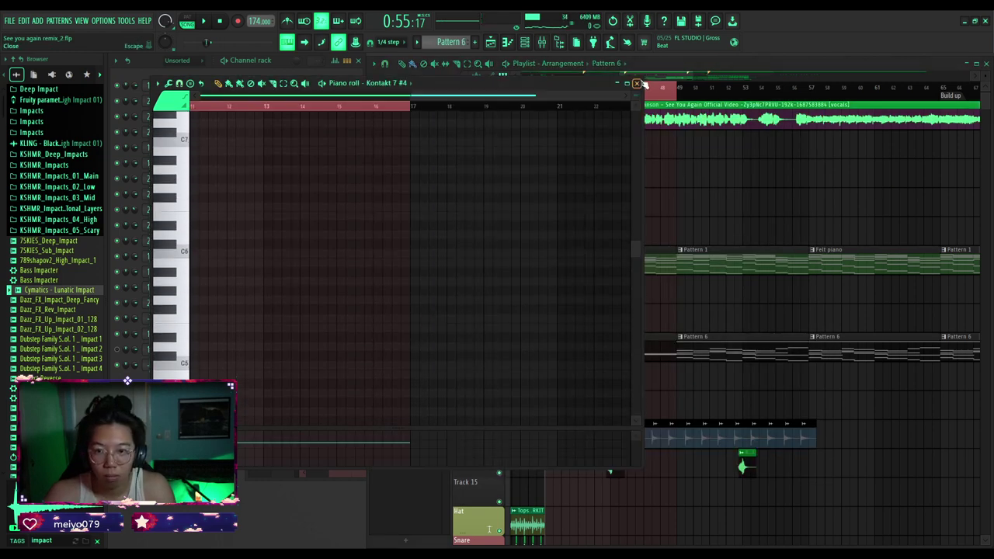
pyautogui.click(637, 84)
# Open the Felt piano pattern's notes and copy the lower-octave melody line from bars 1 to 8.
pyautogui.doubleClick(701, 273)
pyautogui.scroll(-3, 205, 317)
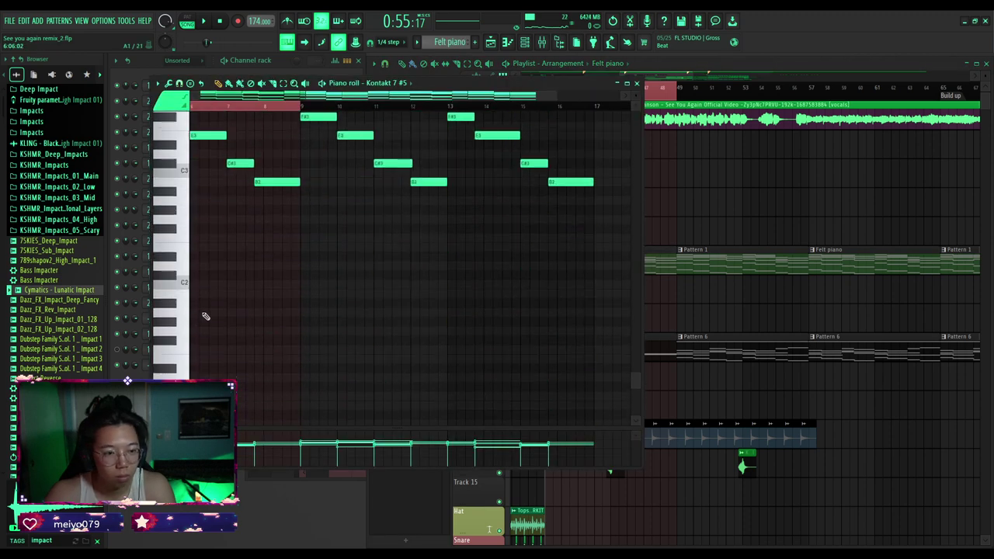
pyautogui.scroll(4, 206, 316)
pyautogui.moveTo(316, 350); pyautogui.dragTo(101, 261)
pyautogui.moveTo(93, 259); pyautogui.dragTo(95, 260)
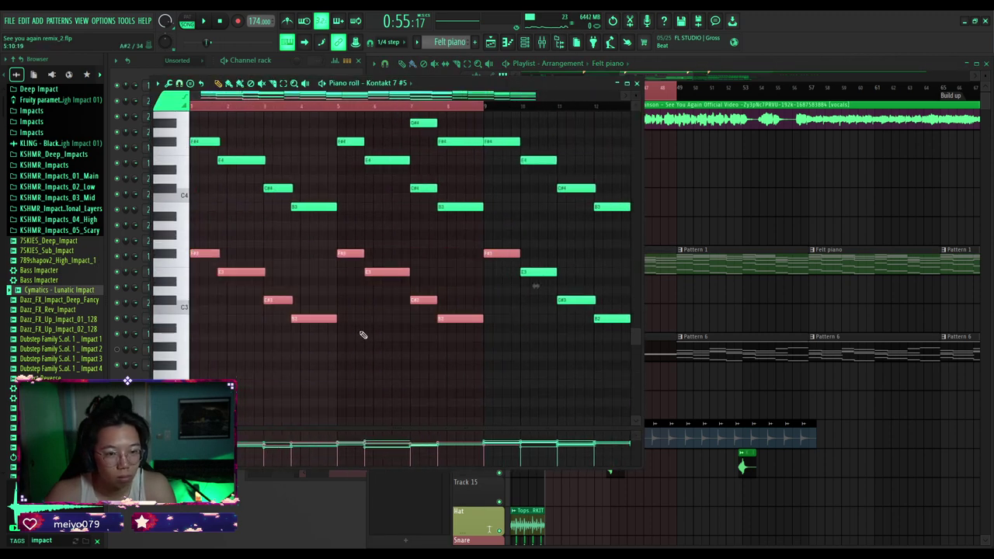
pyautogui.moveTo(481, 344); pyautogui.dragTo(175, 253)
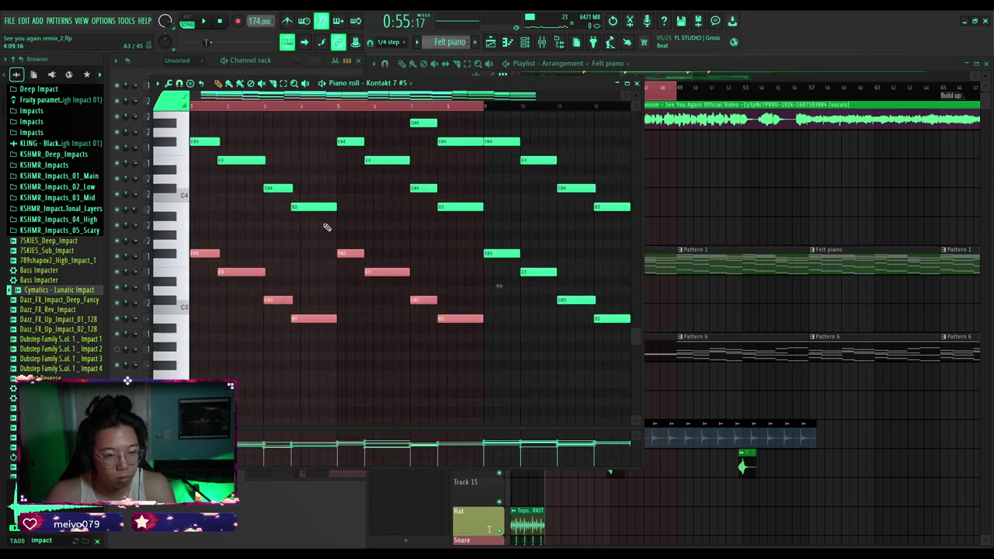
# Create Pattern 12 and paste the copied melody notes into the piano roll of Kontakt 7 #6.
pyautogui.click(637, 83)
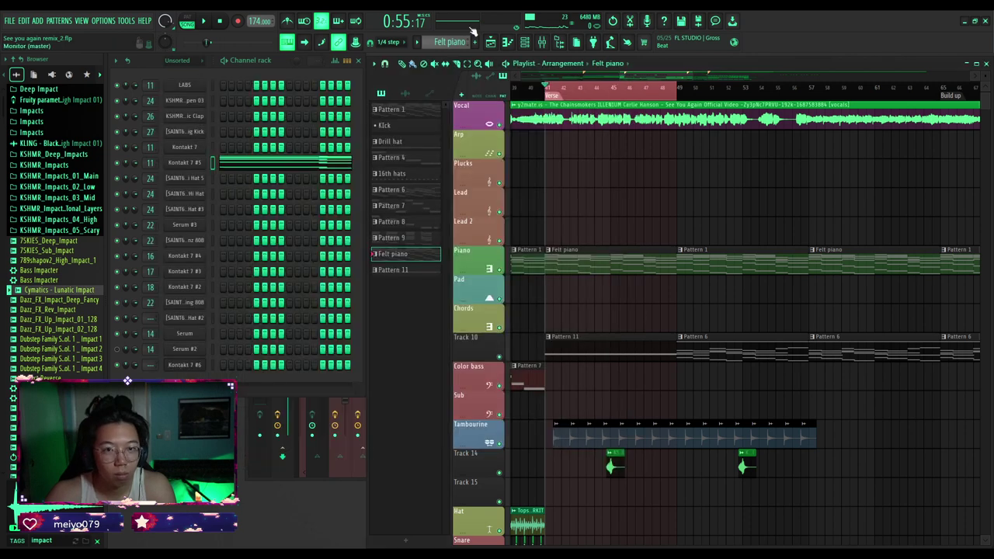
pyautogui.click(474, 43)
pyautogui.click(210, 363)
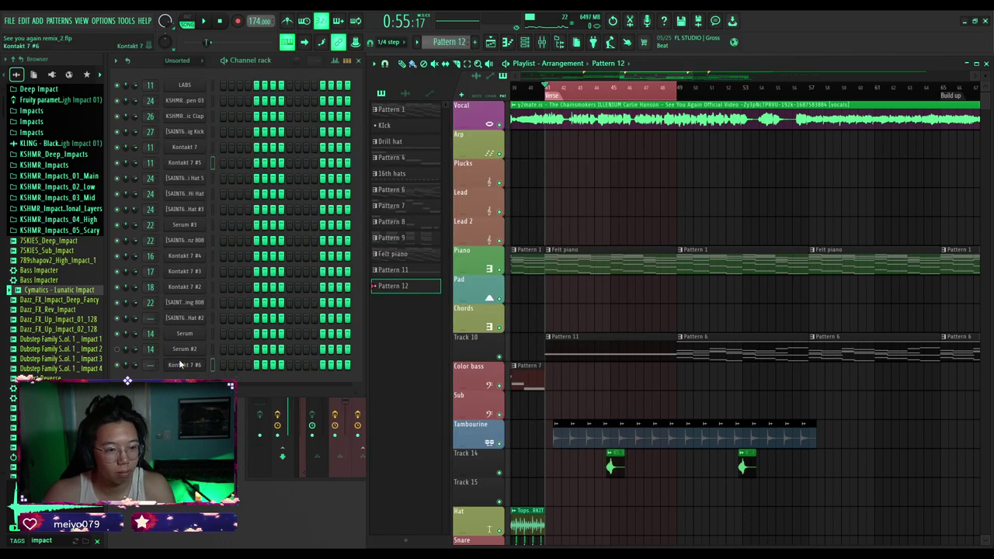
pyautogui.press('F7')
pyautogui.hotkey('ctrl', 'v')
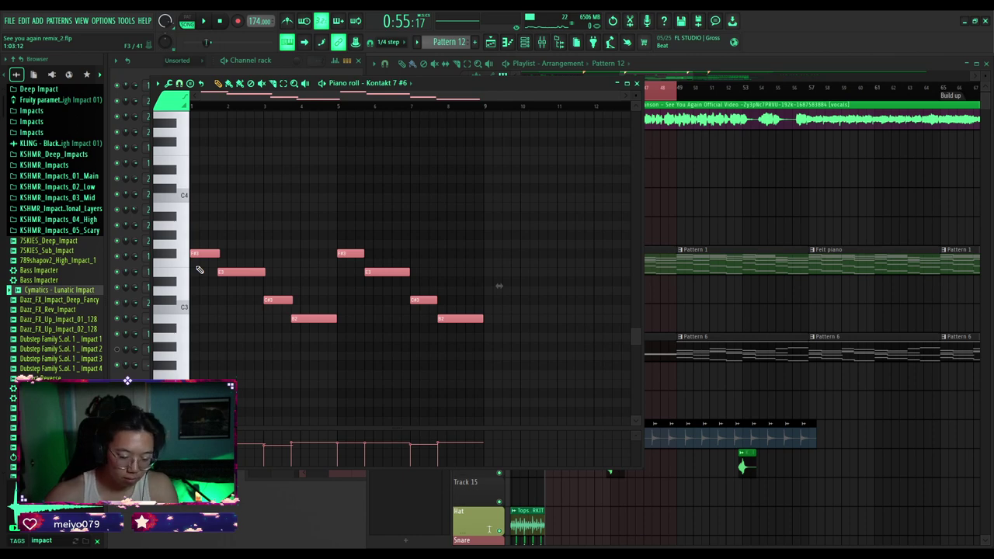
# Transpose the pasted guitar notes up two octaves and play them back in pattern mode.
pyautogui.hotkey('ctrl', 'Up')
pyautogui.hotkey('ctrl', 'Up')
pyautogui.press('space')
pyautogui.scroll(3, 200, 241)
pyautogui.scroll(2, 199, 241)
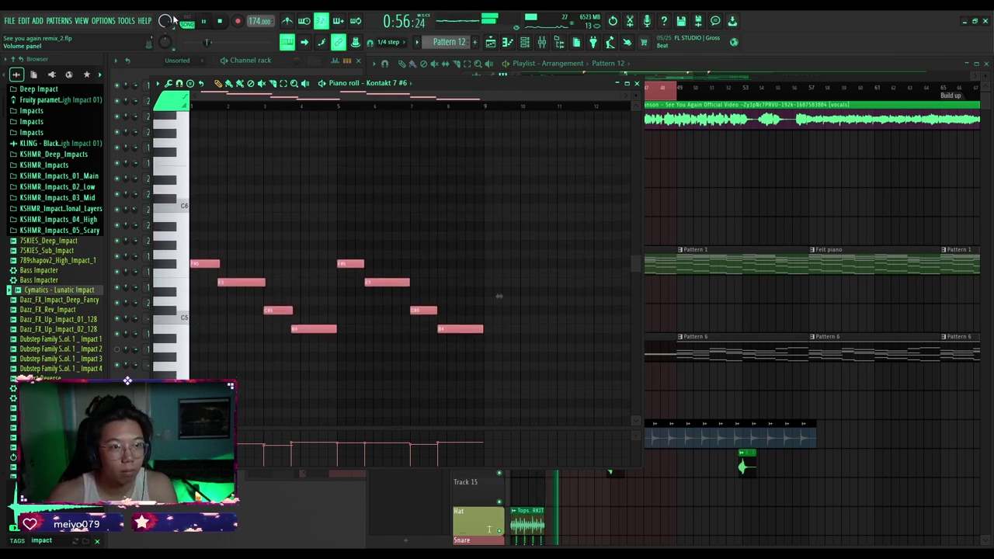
pyautogui.click(186, 21)
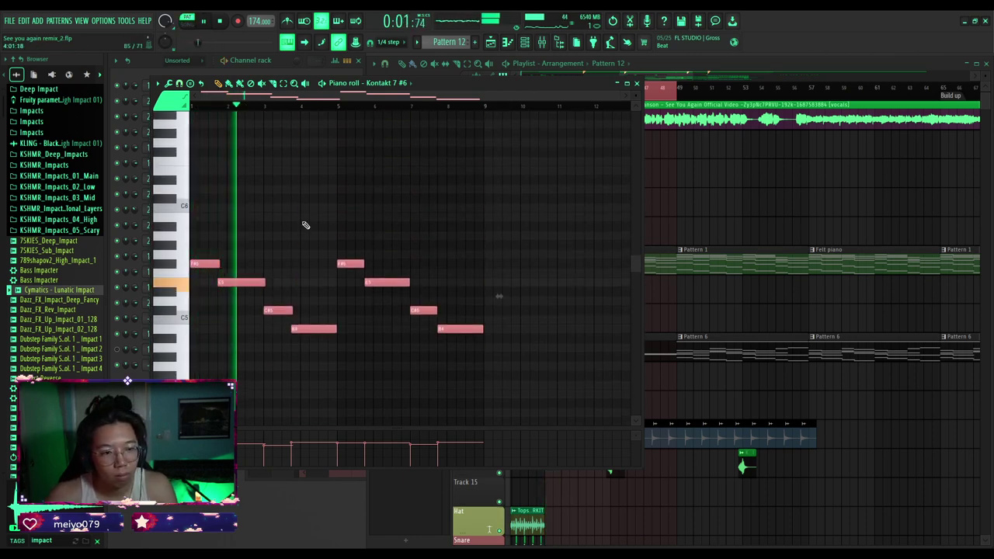
pyautogui.press('F6')
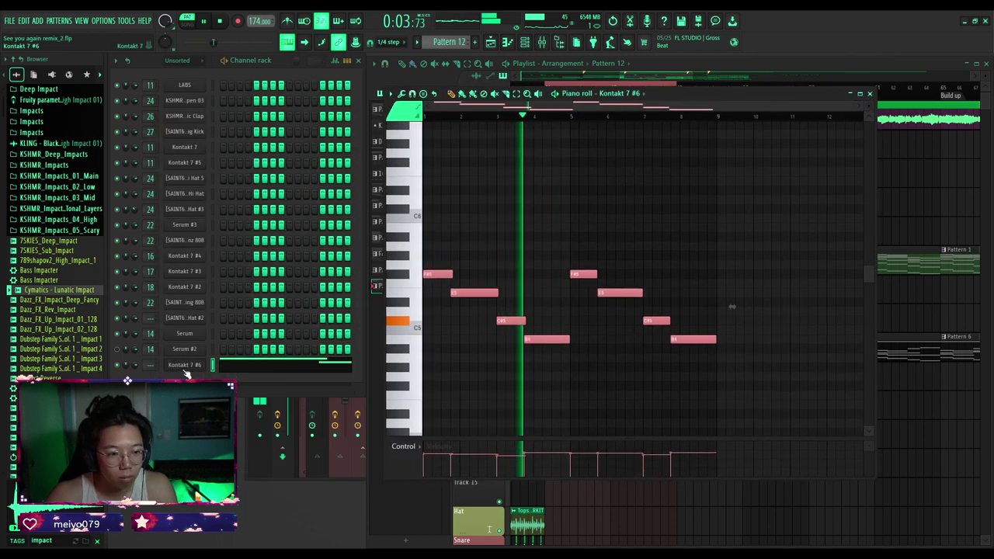
pyautogui.press('space')
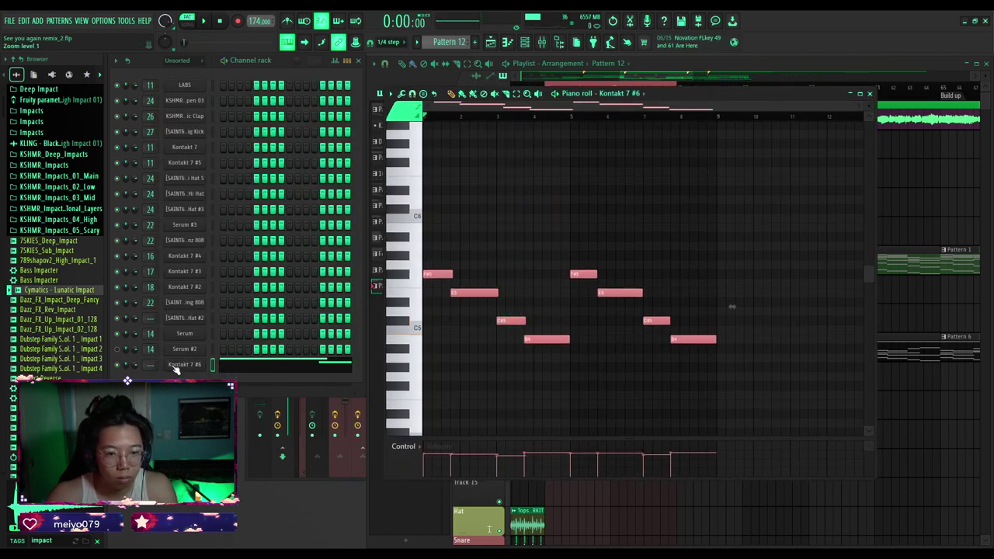
# Open the Electric Sunburst Deluxe song browser, filter it to 4/4 songs, and choose Prime Time.
pyautogui.click(194, 365)
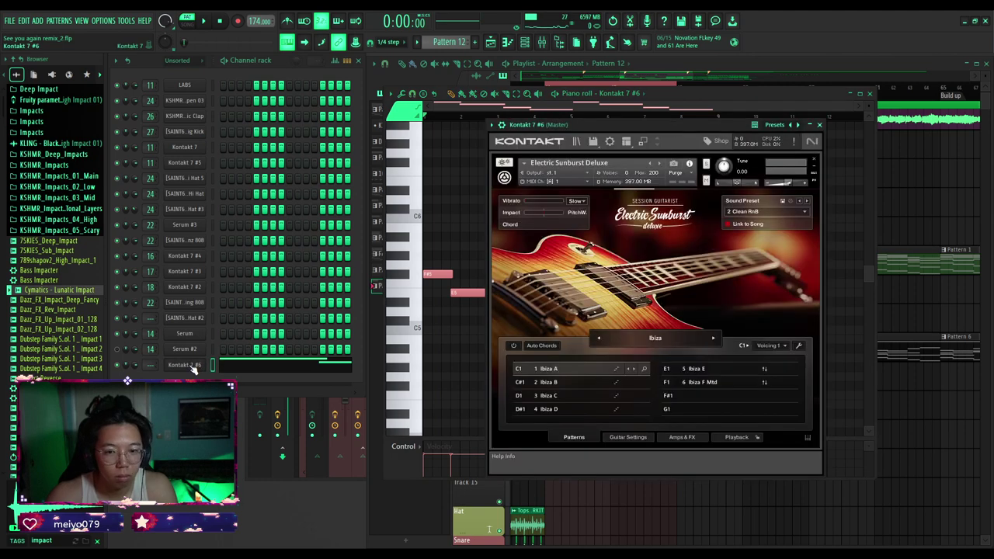
pyautogui.click(651, 340)
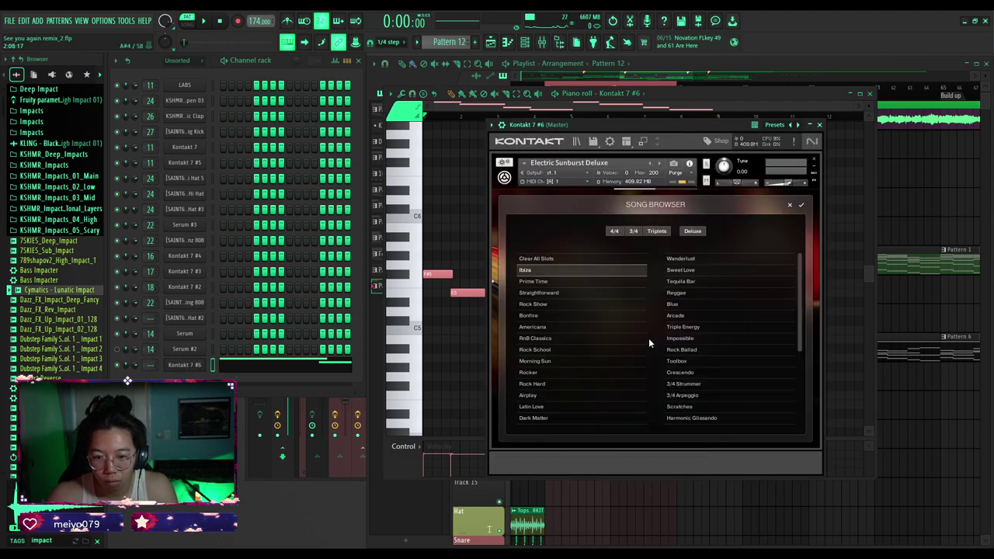
pyautogui.click(563, 280)
pyautogui.click(531, 293)
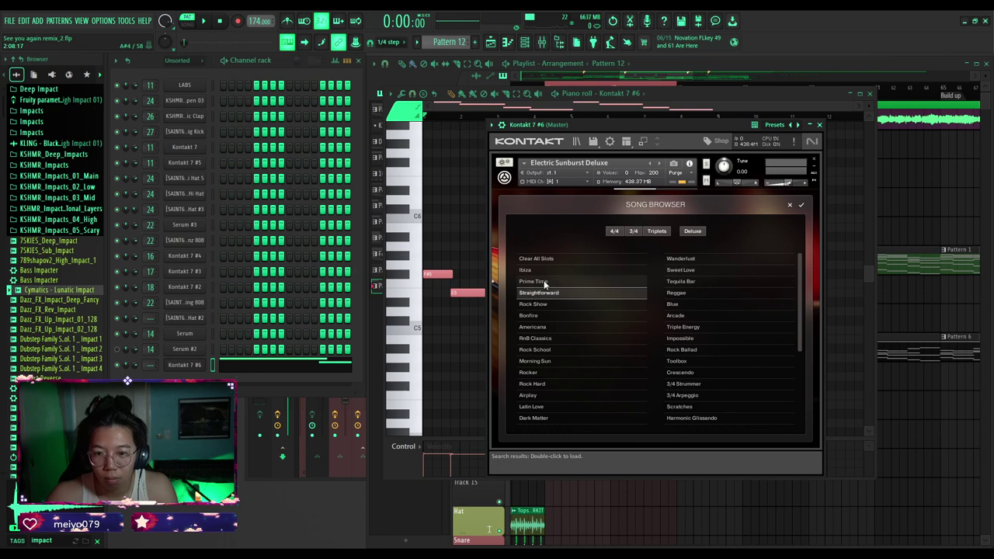
pyautogui.click(614, 231)
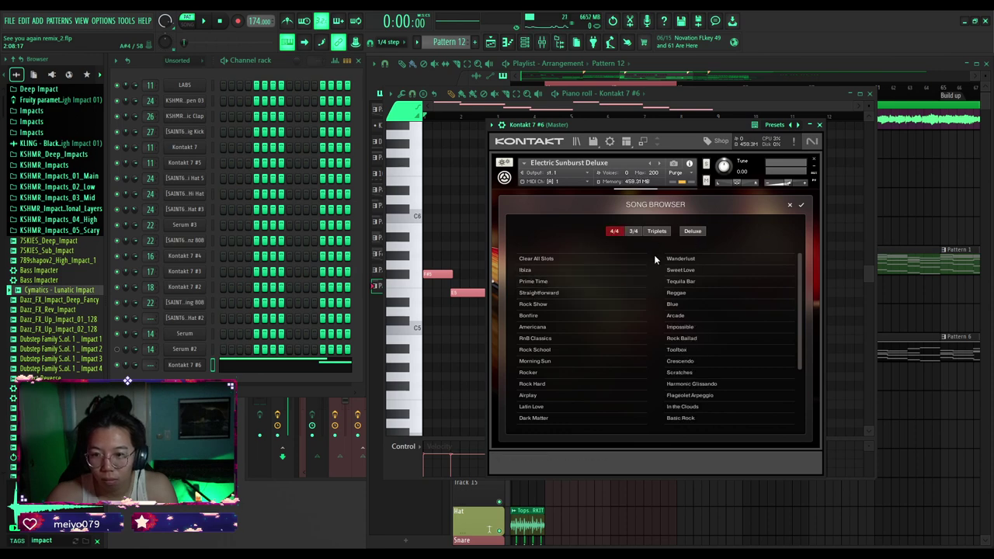
pyautogui.click(544, 272)
pyautogui.doubleClick(543, 281)
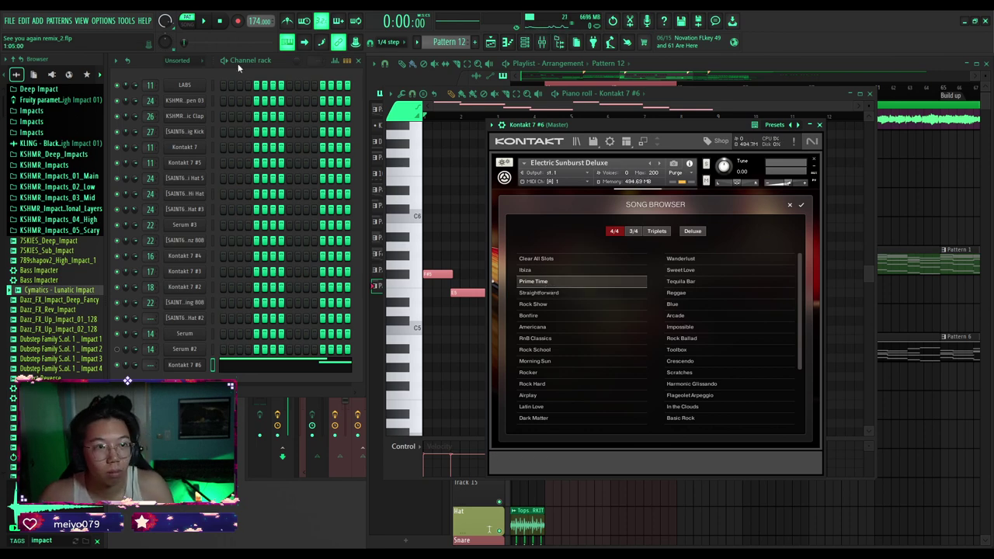
# Play the pattern while trying the Straightforward and Rock Show songs on the guitar.
pyautogui.press('space')
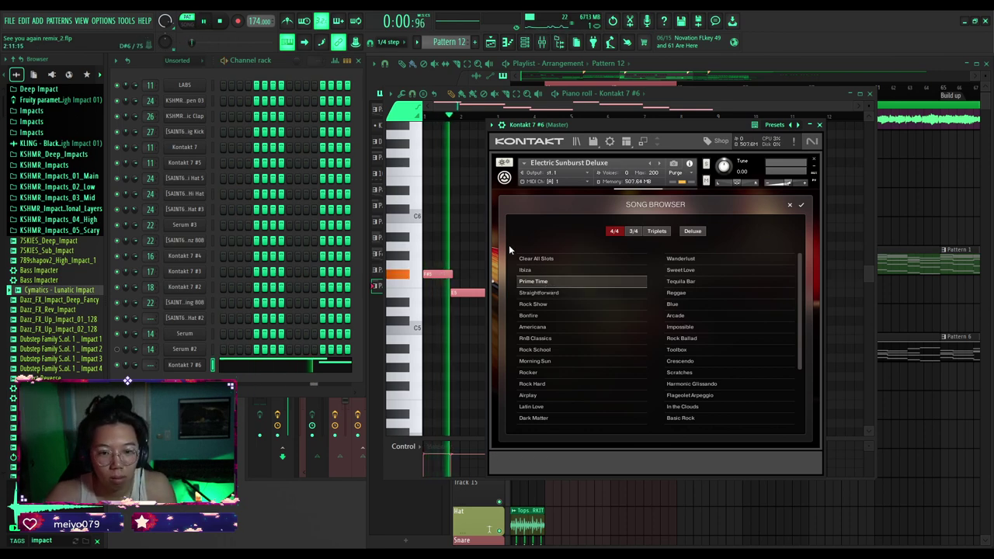
pyautogui.doubleClick(544, 293)
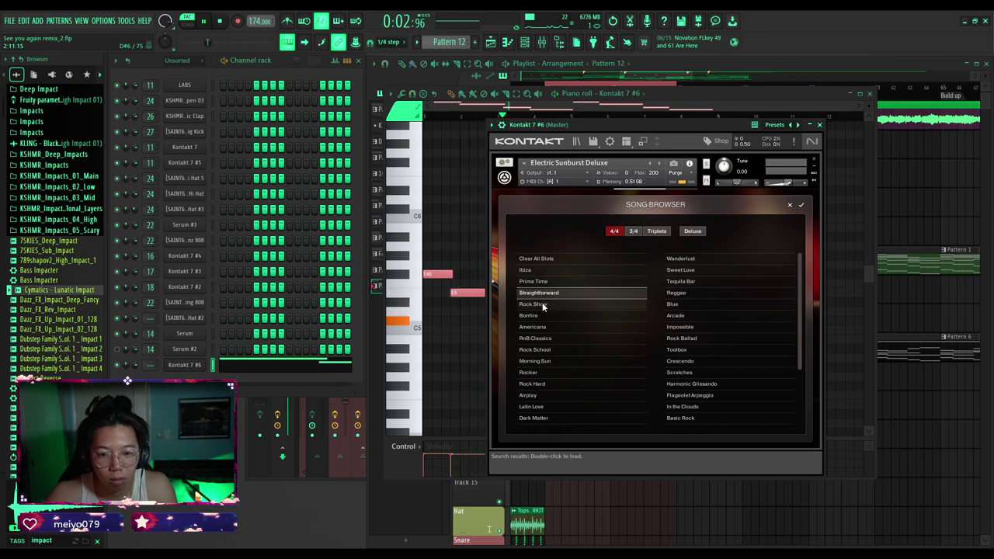
pyautogui.doubleClick(543, 303)
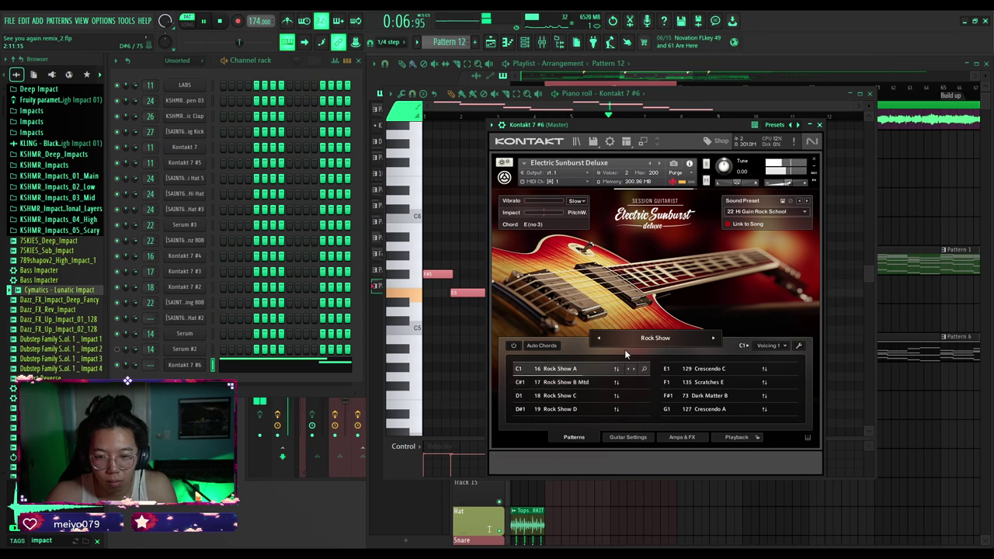
# Load the In the Clouds song from the song browser and stop the playback after listening.
pyautogui.click(653, 336)
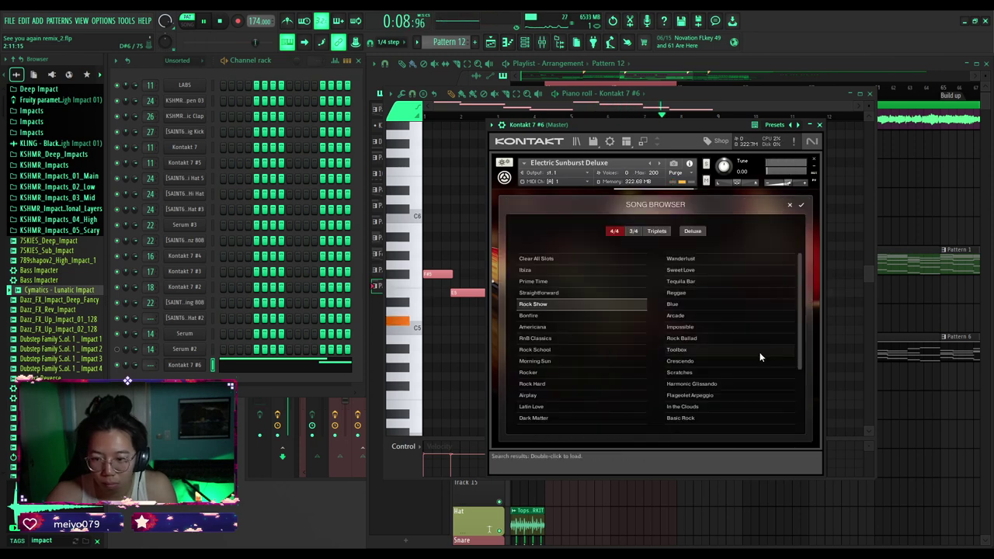
pyautogui.moveTo(797, 317); pyautogui.dragTo(795, 393)
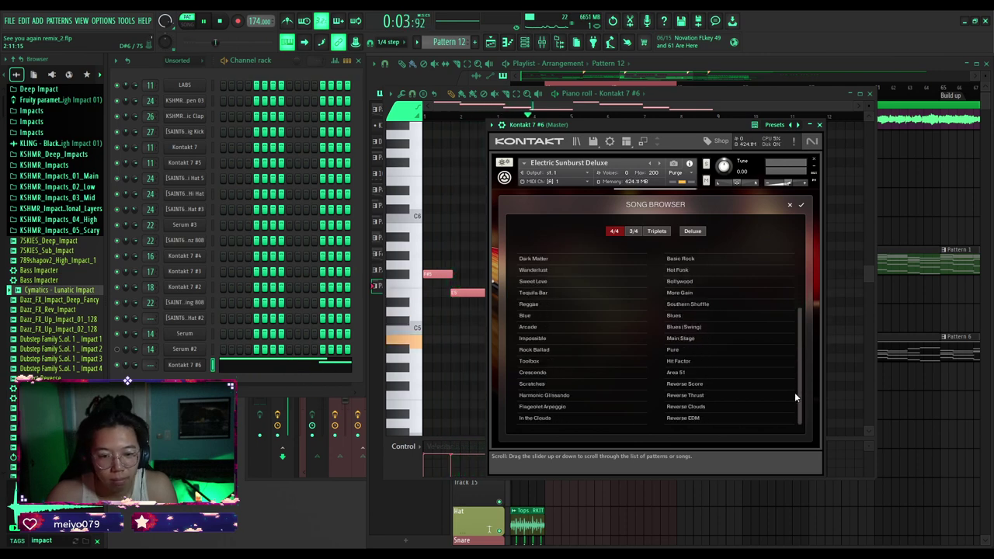
pyautogui.click(583, 419)
pyautogui.doubleClick(582, 418)
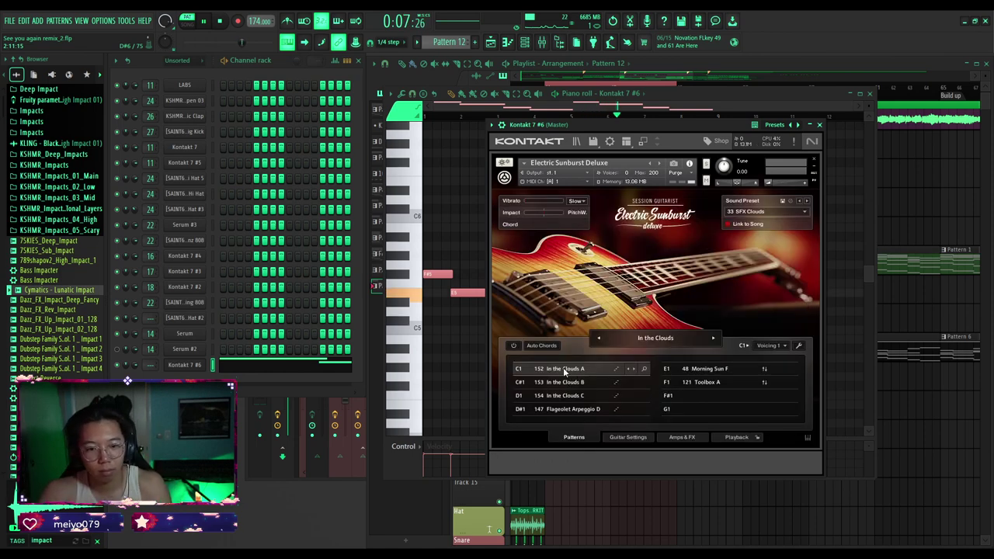
pyautogui.click(208, 22)
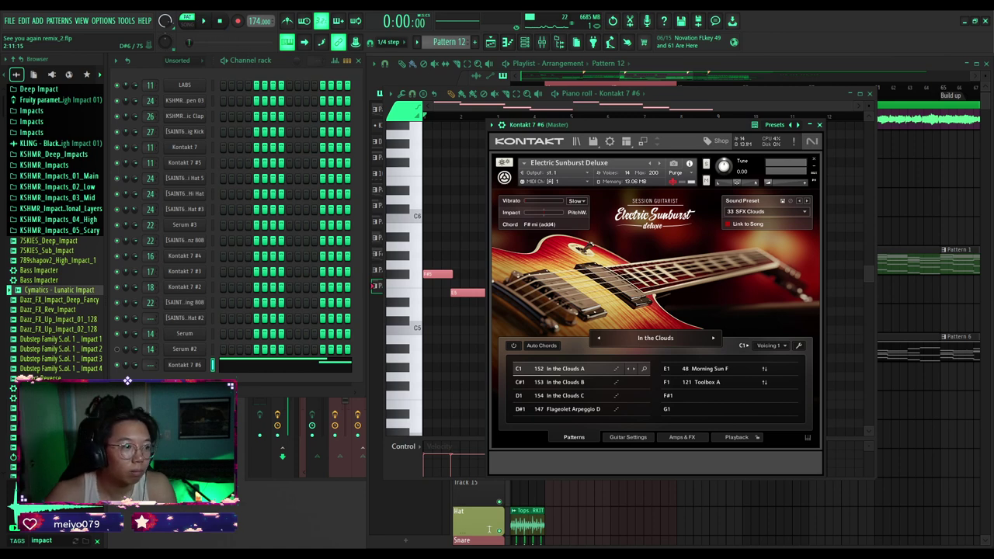
# Deselect the guitar notes and replay Pattern 12 to listen to the In the Clouds sound.
pyautogui.press('space')
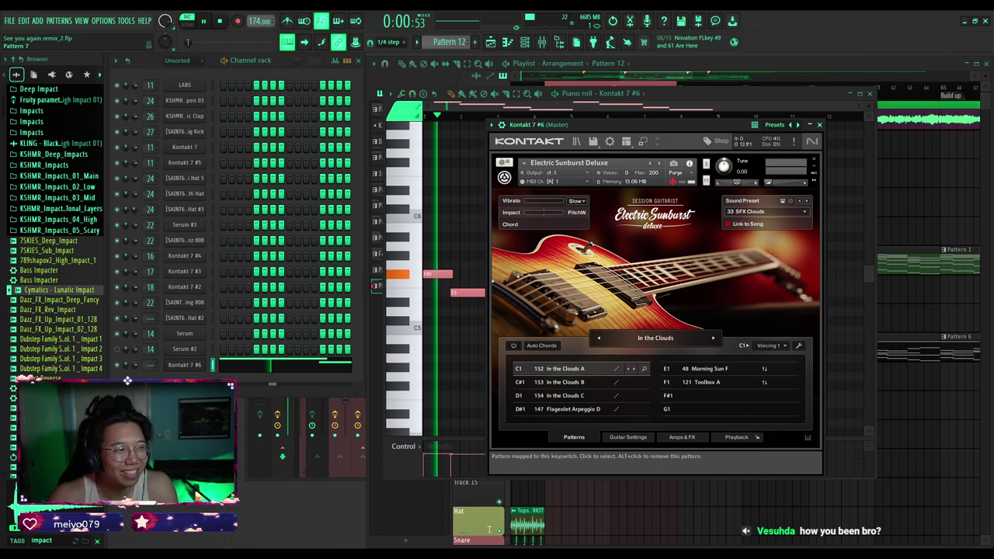
pyautogui.press('space')
pyautogui.click(445, 208)
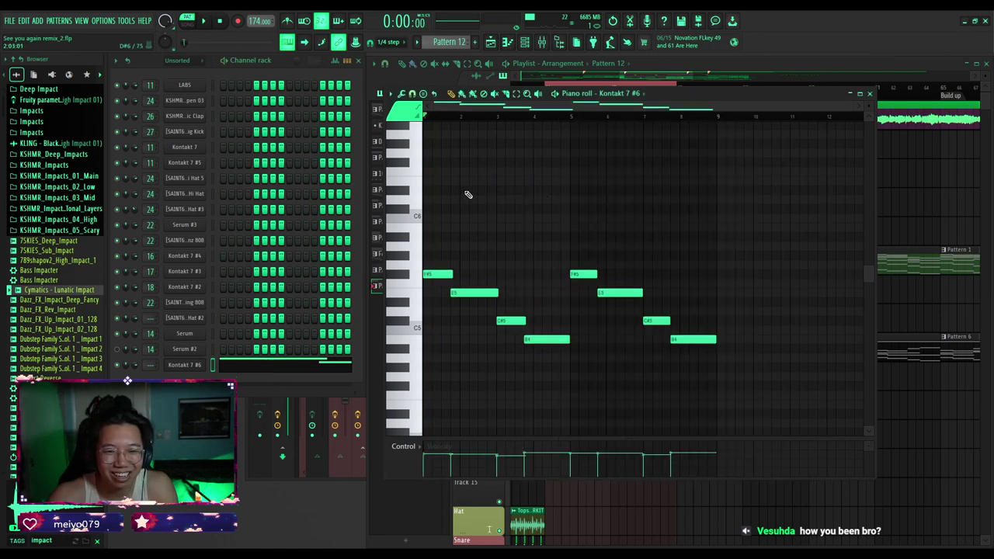
pyautogui.press('space')
pyautogui.press('space')
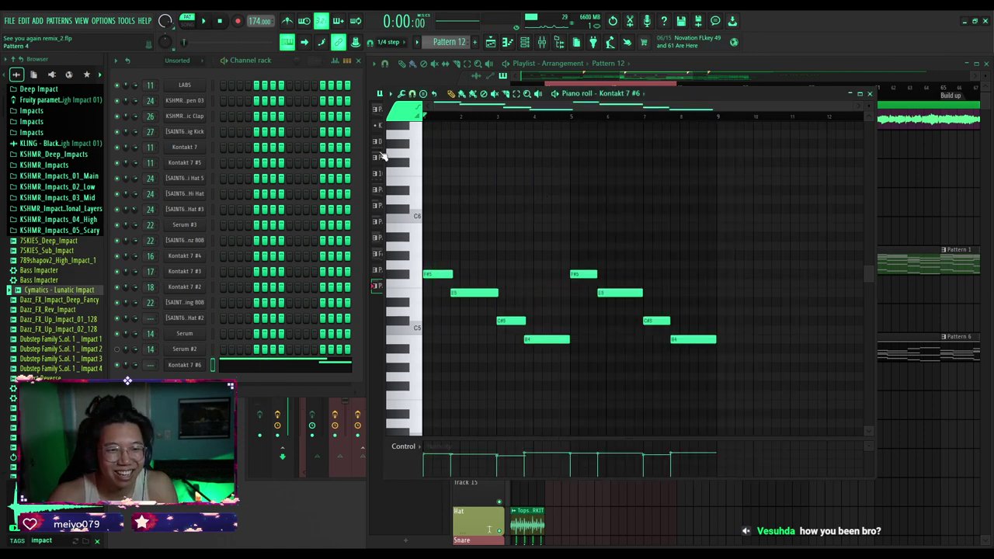
pyautogui.click(185, 365)
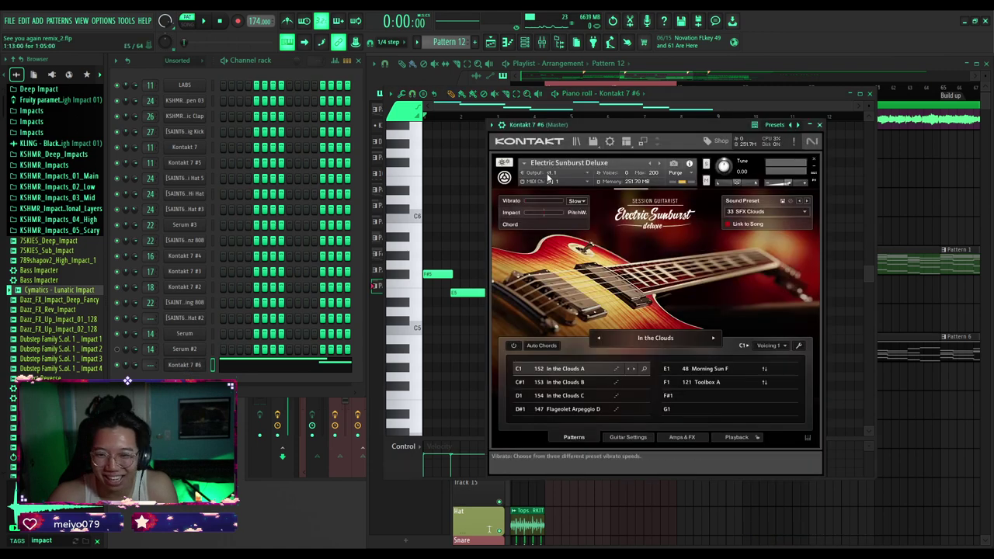
pyautogui.click(205, 22)
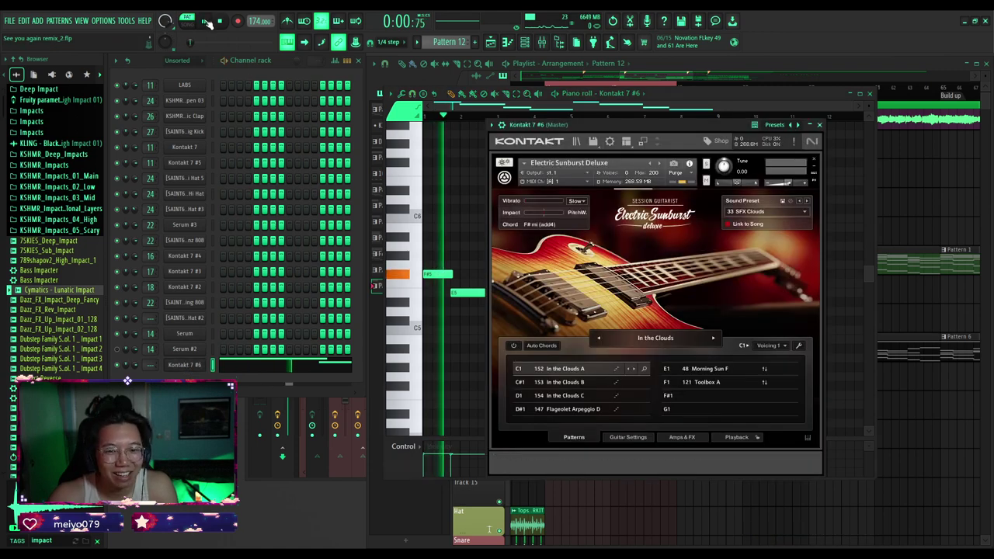
# Audition the In the Clouds B pattern, switch the Electric Sunburst Deluxe guitar to In the Clouds C, and play Pattern 12.
pyautogui.click(220, 21)
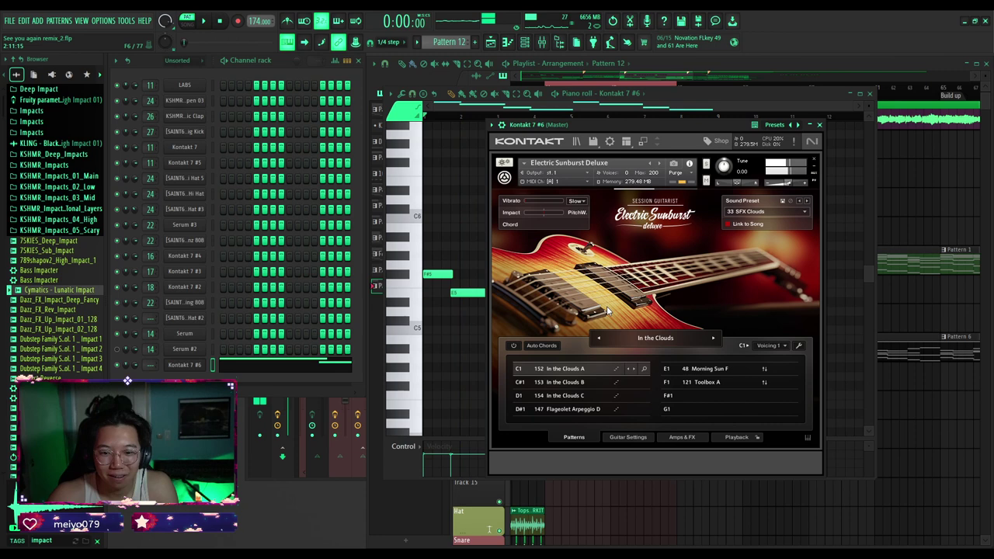
pyautogui.click(572, 384)
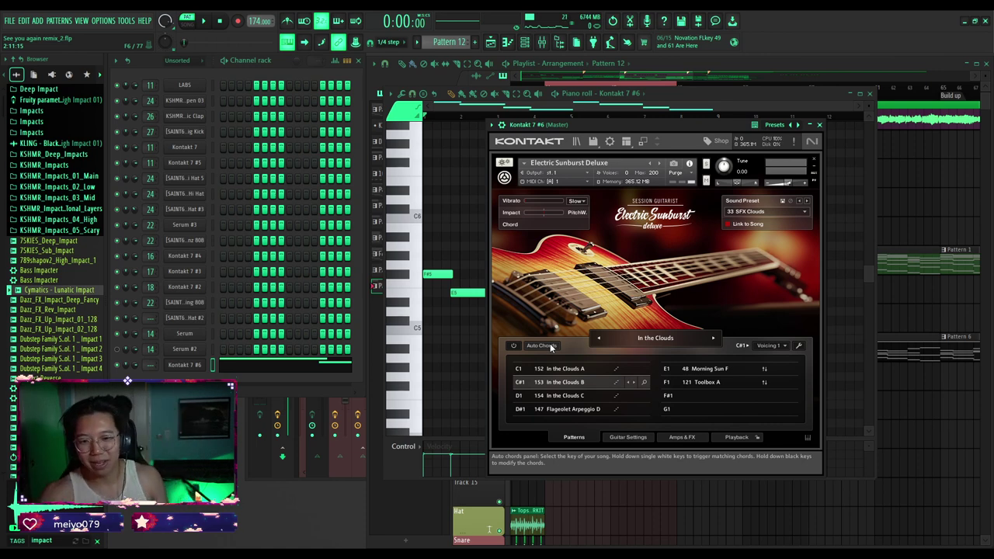
pyautogui.click(565, 396)
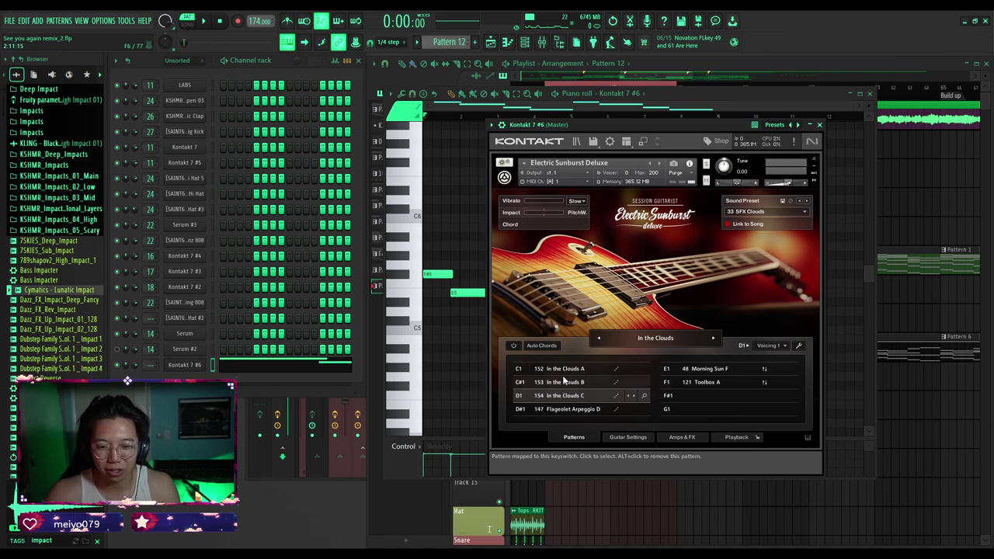
pyautogui.click(204, 21)
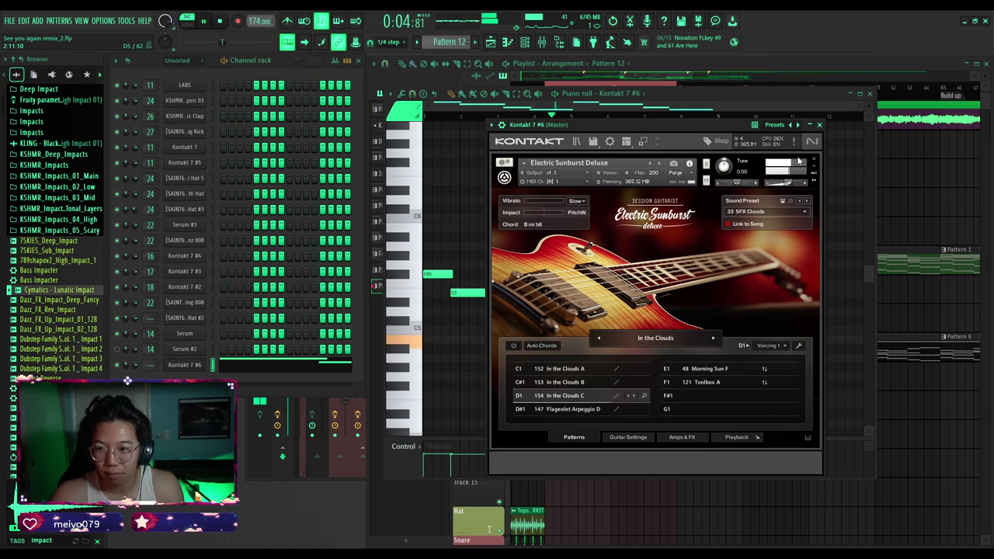
# Place Pattern 12 on the Lead 2 track at the start of the verse, bar 41, and play it with the arrangement.
pyautogui.click(869, 94)
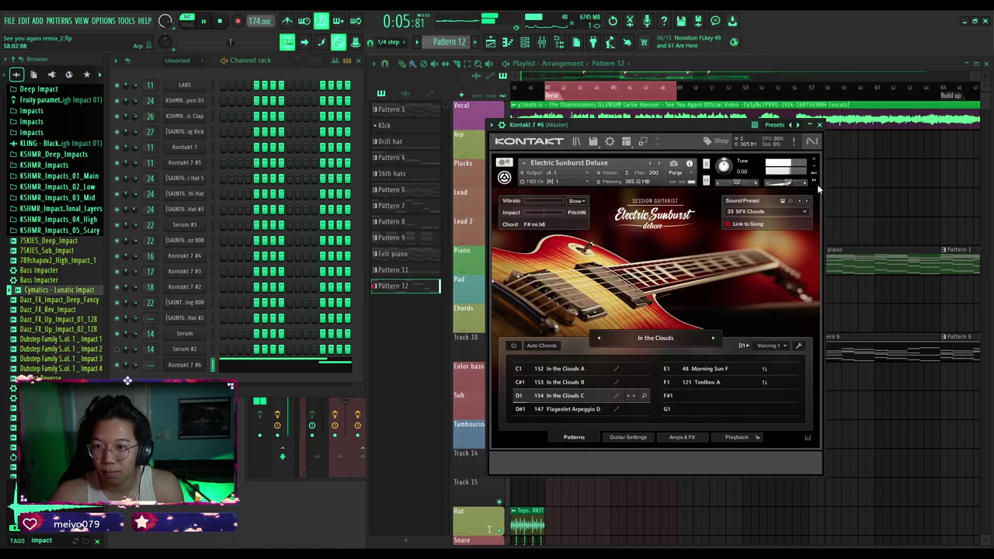
pyautogui.click(819, 125)
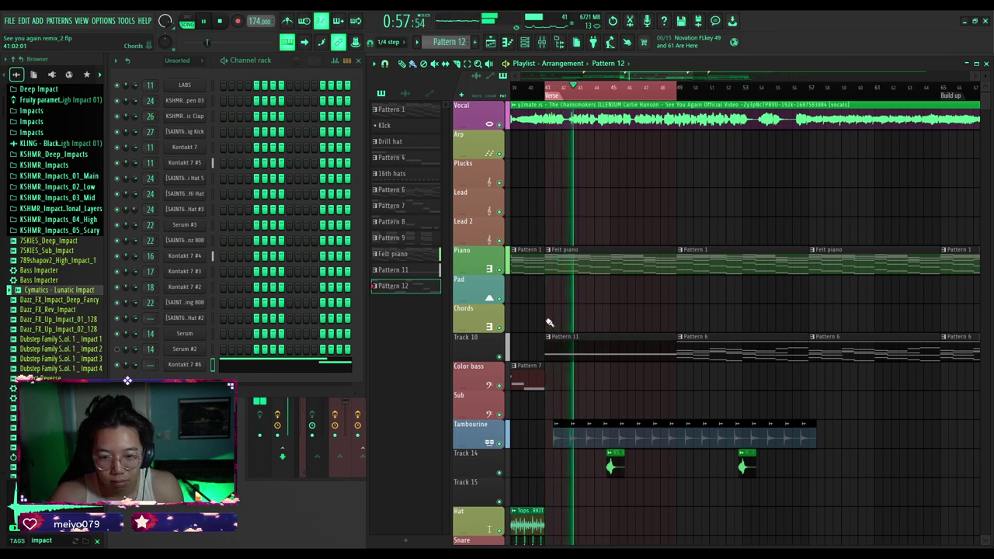
pyautogui.click(552, 233)
pyautogui.press('space')
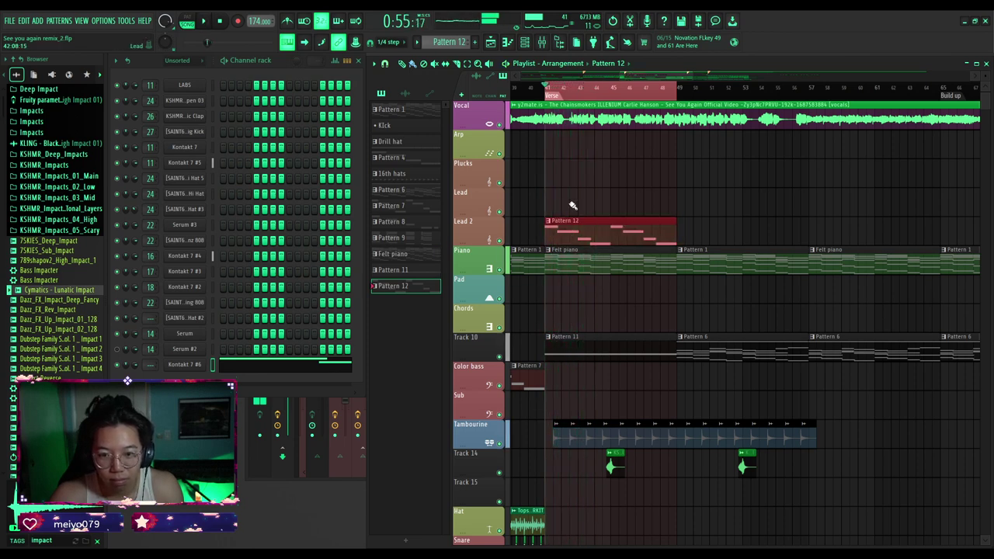
pyautogui.press('space')
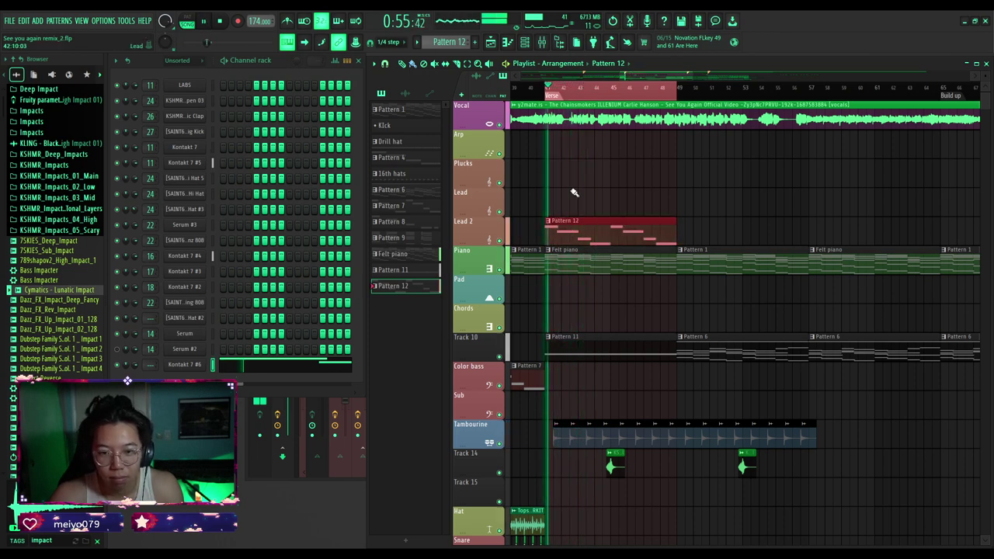
pyautogui.press('space')
# Load the Electric Sunburst Deluxe (Melody) instrument from the Kontakt library into the Kontakt 7 #6 channel.
pyautogui.click(196, 365)
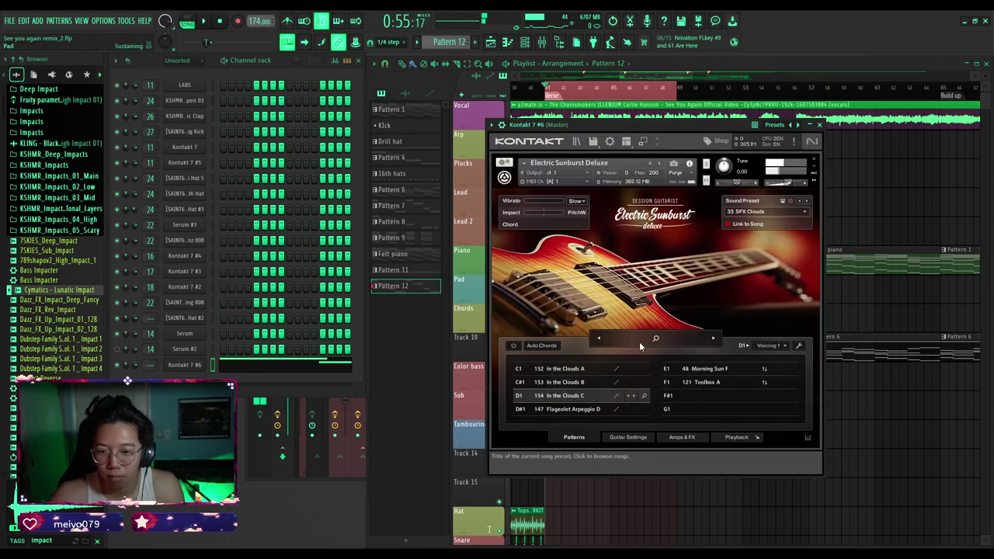
pyautogui.click(820, 125)
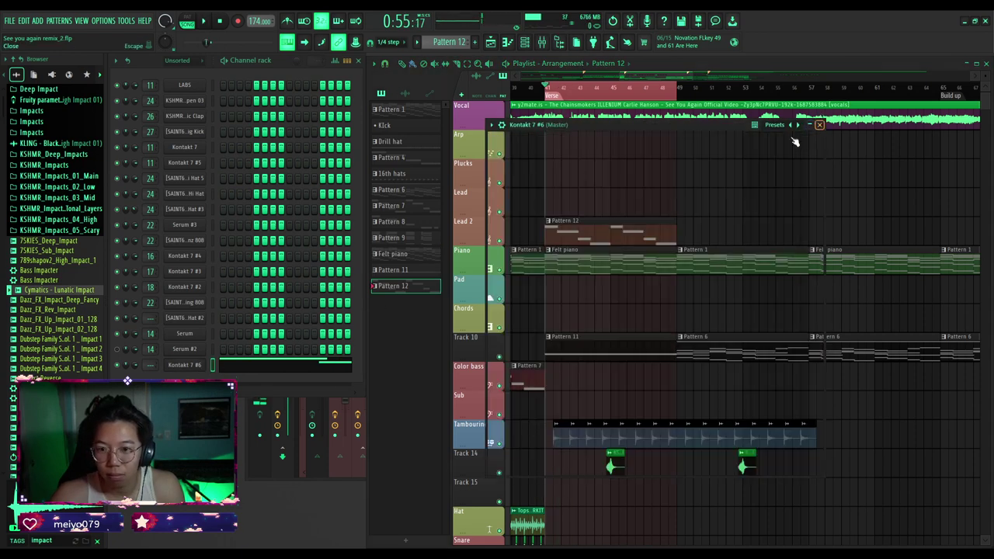
pyautogui.click(185, 367)
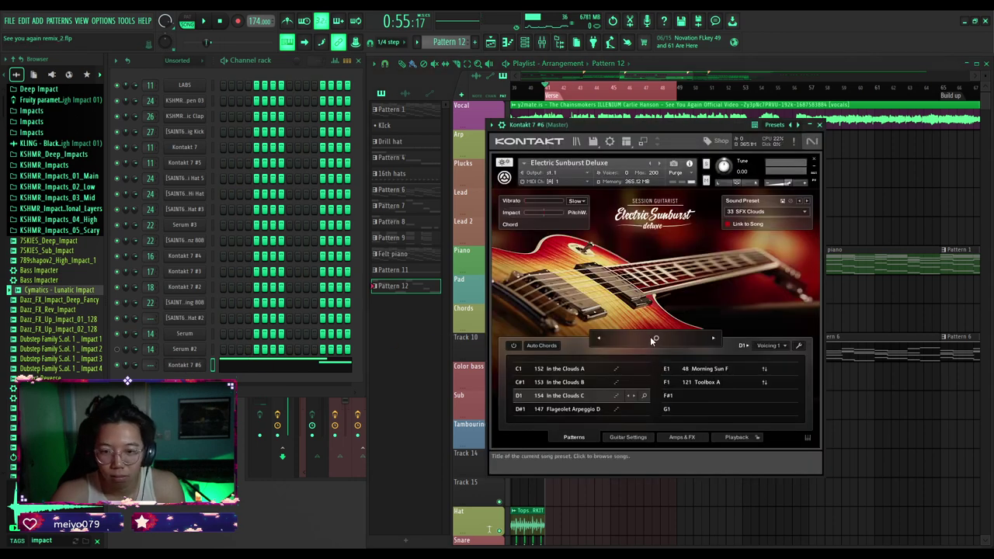
pyautogui.click(575, 142)
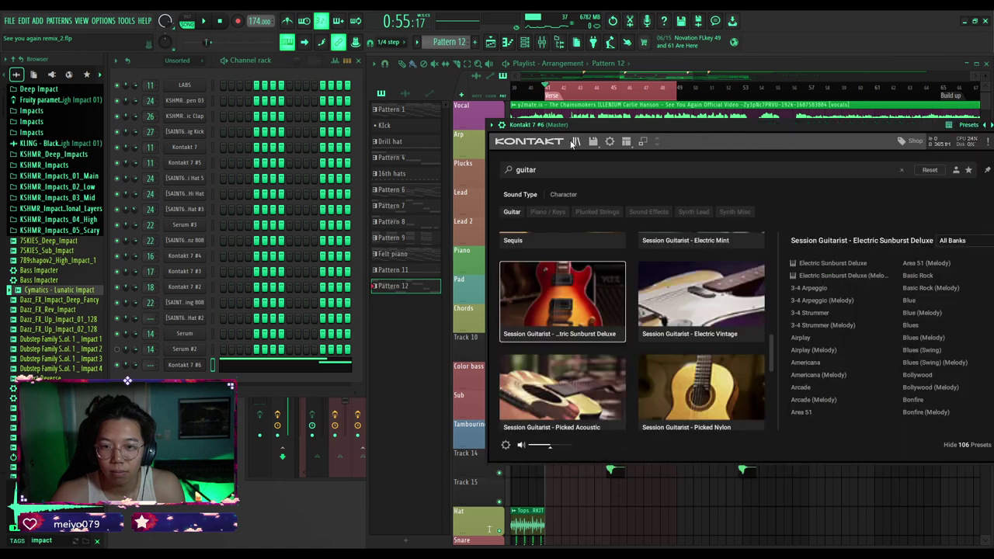
pyautogui.click(815, 277)
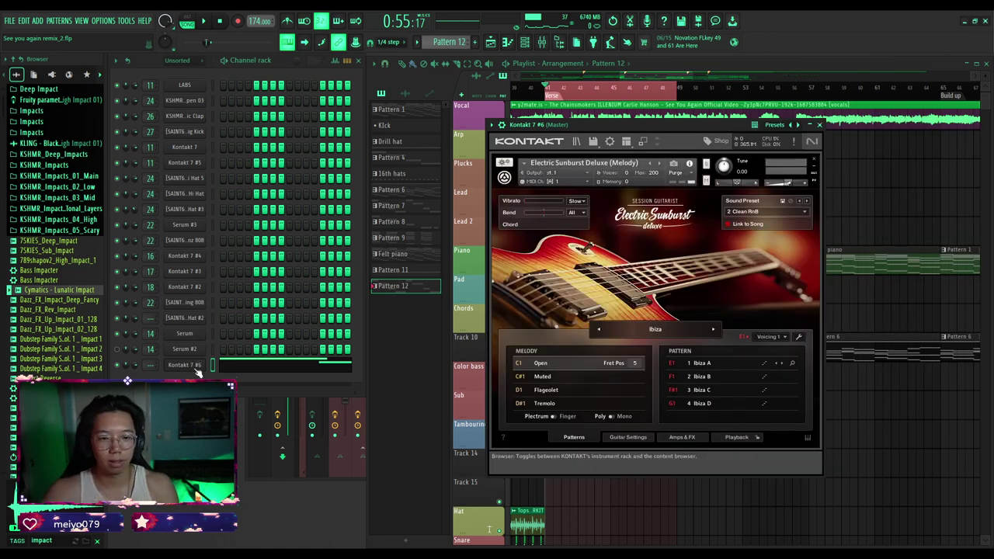
# In the Kontakt 7 #6 piano roll, shorten the opening F#5 note to two steps, add F#6 right after it, and audition the pattern.
pyautogui.click(246, 362)
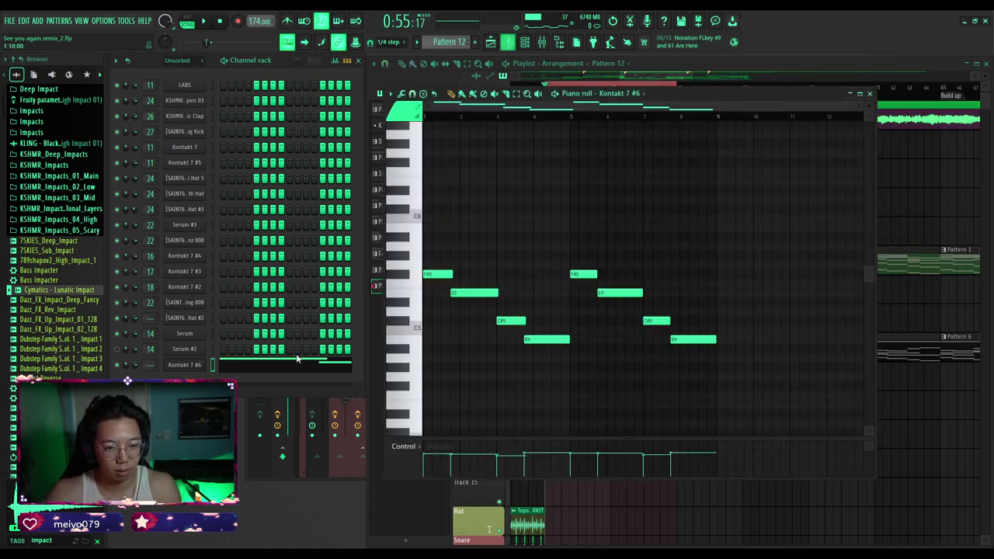
pyautogui.scroll(3, 435, 303)
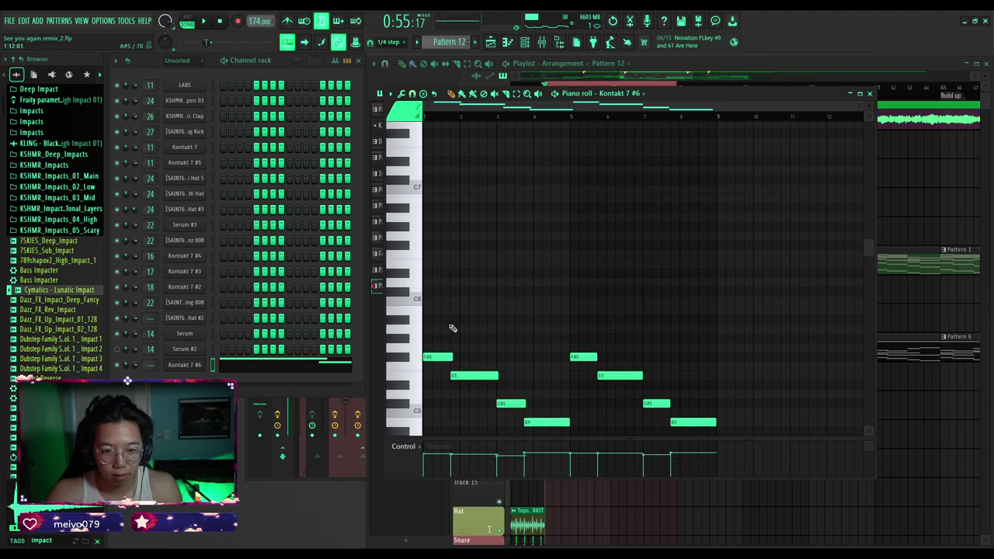
pyautogui.scroll(4, 426, 295)
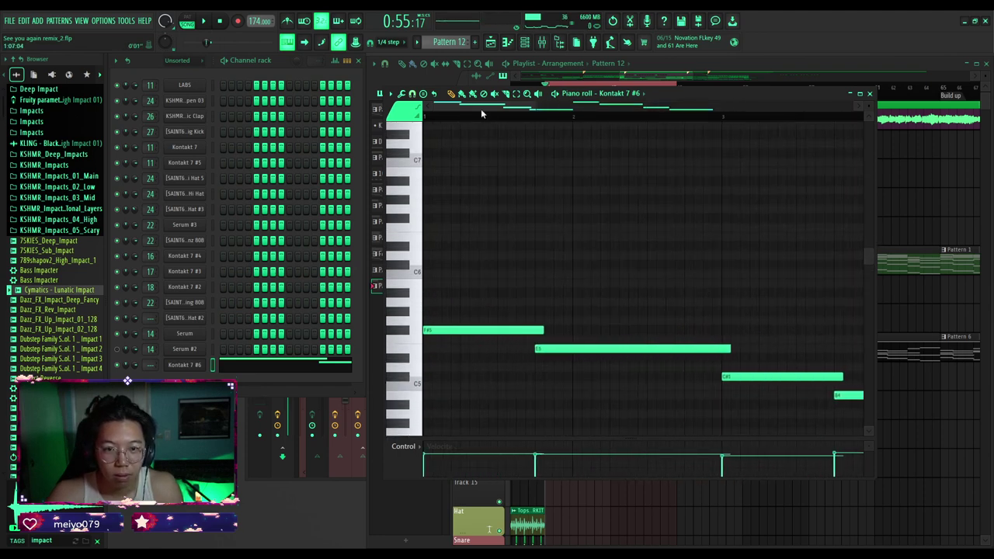
pyautogui.press('space')
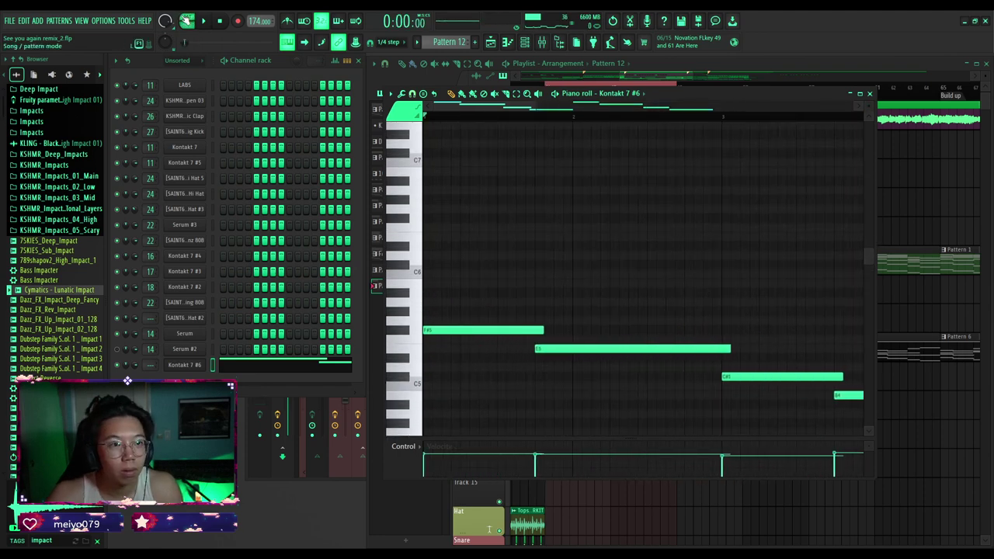
pyautogui.moveTo(543, 332); pyautogui.dragTo(450, 335)
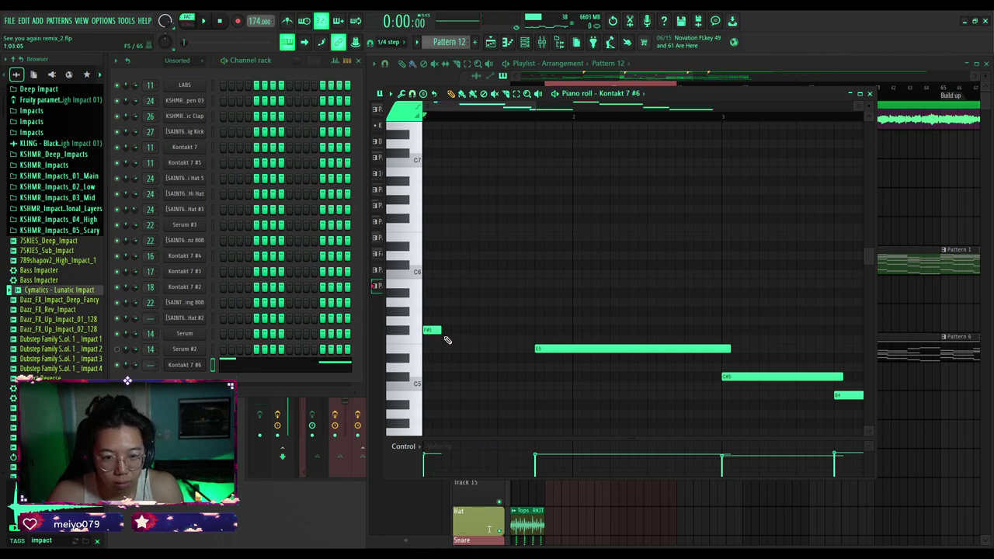
pyautogui.click(449, 220)
pyautogui.press('space')
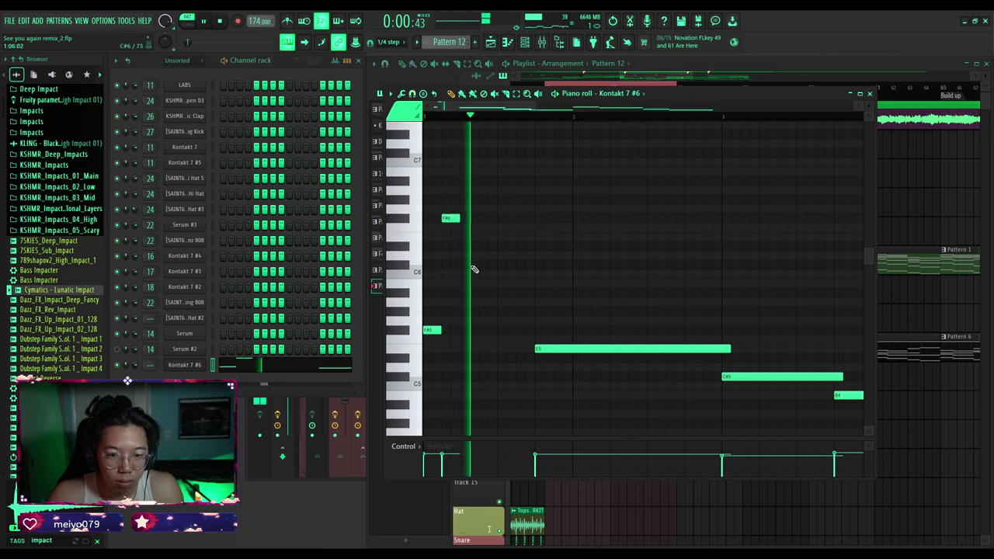
pyautogui.press('space')
# Lengthen the F#6 note to four steps and add a two-step F#5 and a four-step F#6 before the E5 note.
pyautogui.moveTo(459, 219); pyautogui.dragTo(482, 220)
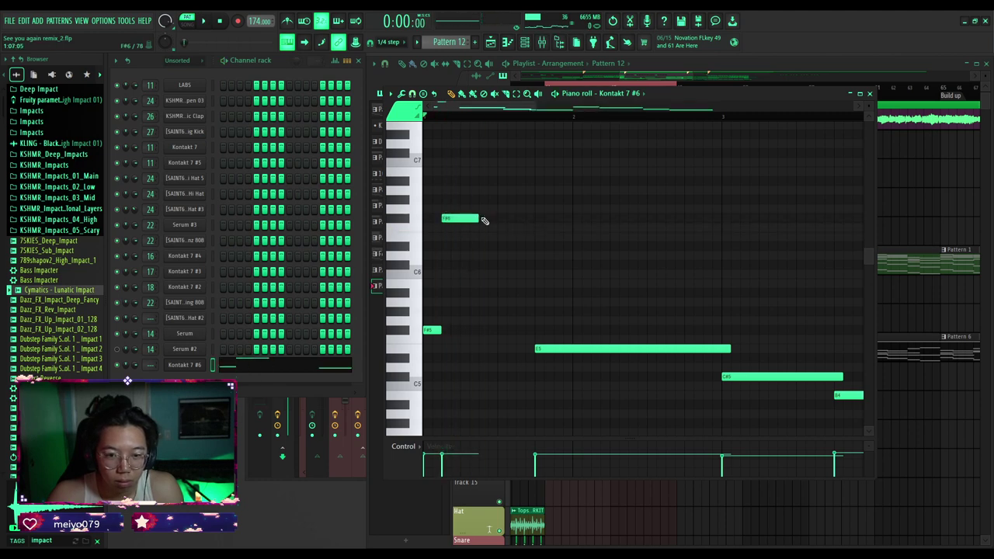
pyautogui.click(487, 330)
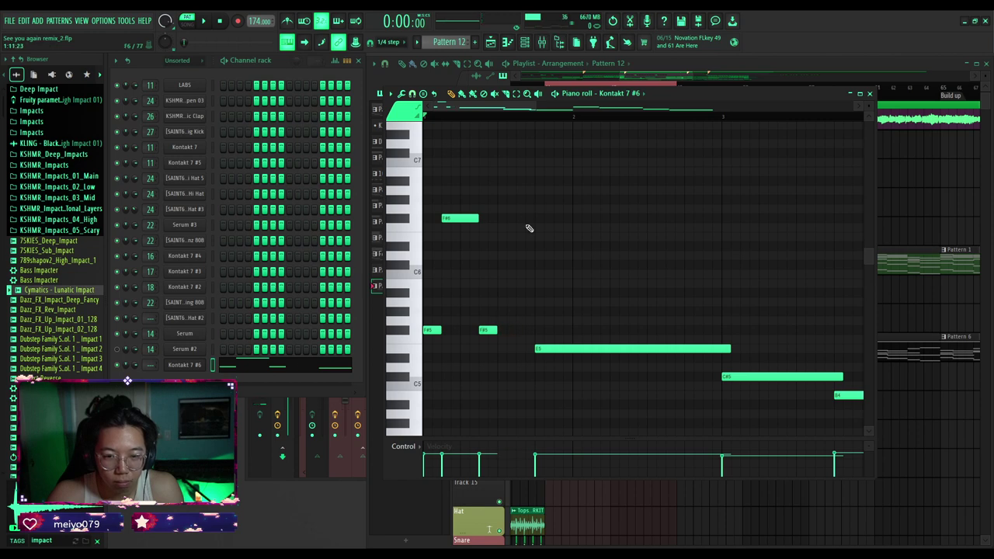
pyautogui.click(502, 220)
pyautogui.moveTo(514, 219); pyautogui.dragTo(535, 219)
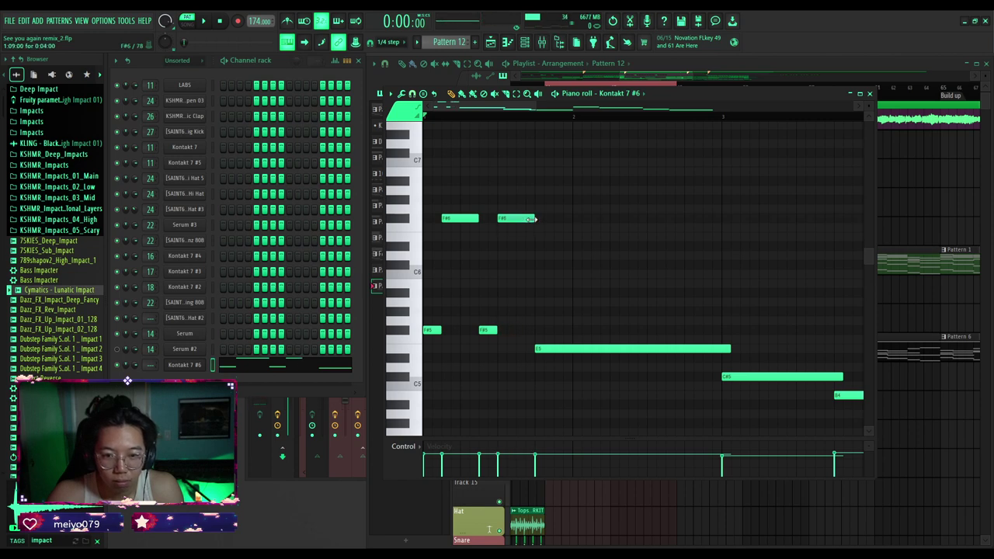
pyautogui.press('space')
pyautogui.press('space')
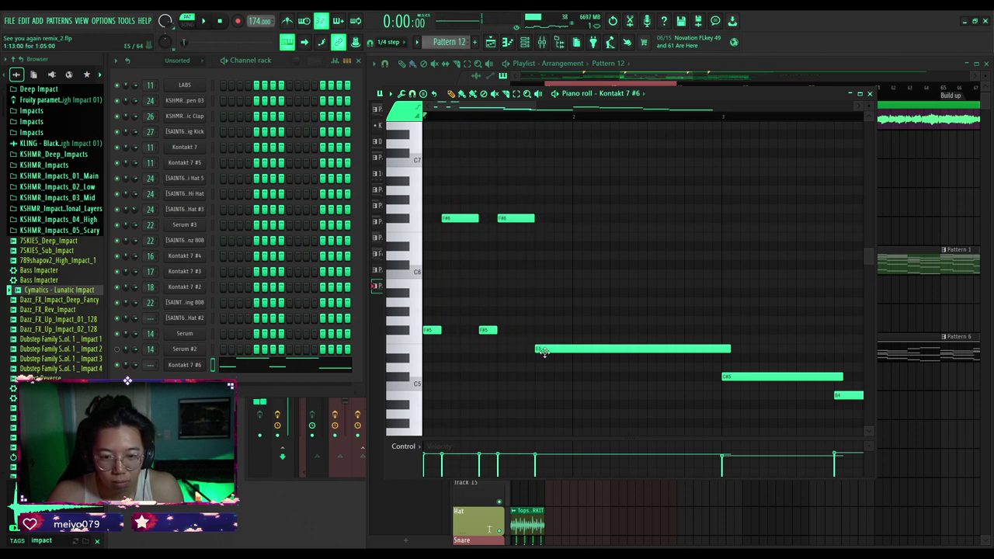
# Shorten the first E5 note to four steps and add a four-step E6 note at the start of bar 2.
pyautogui.scroll(-1, 541, 344)
pyautogui.scroll(-2, 543, 340)
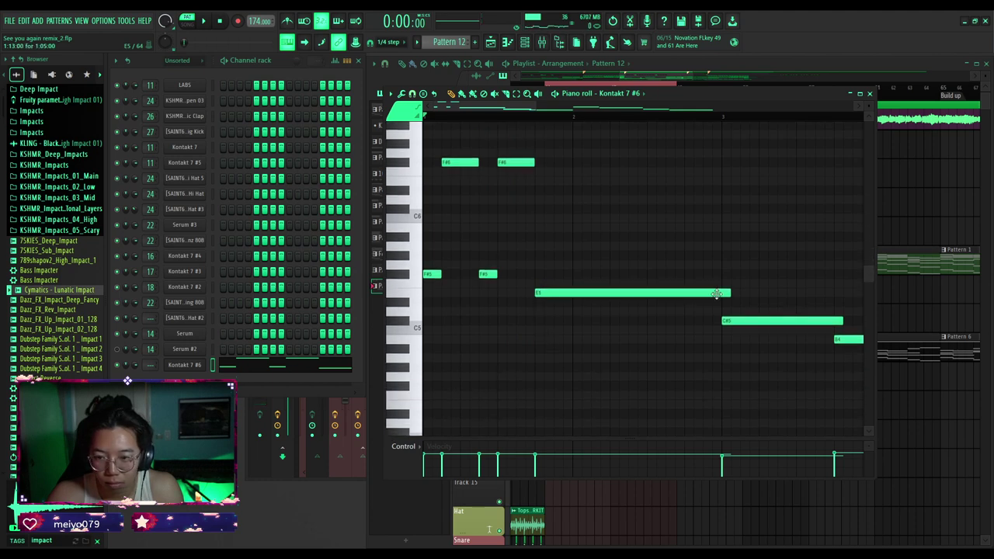
pyautogui.moveTo(728, 294); pyautogui.dragTo(554, 292)
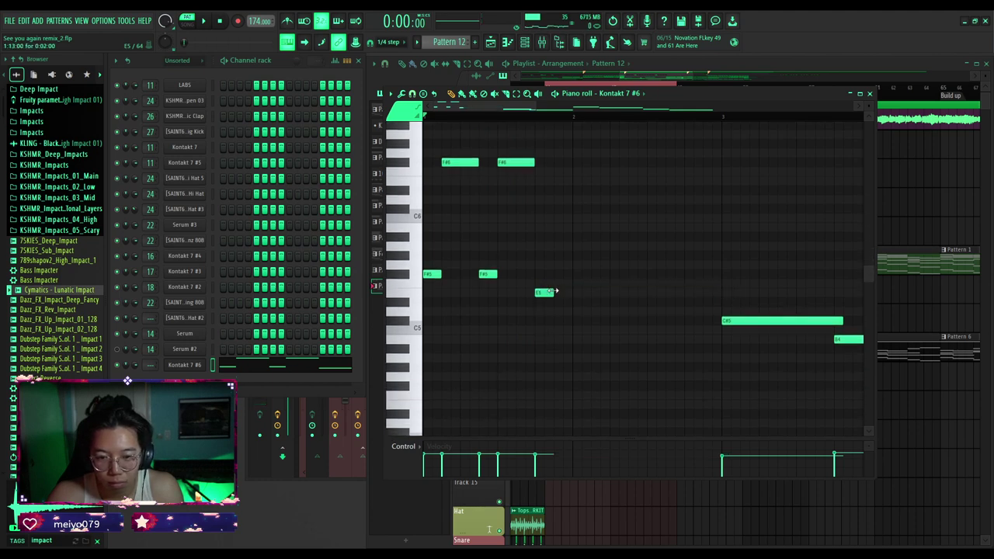
pyautogui.press('space')
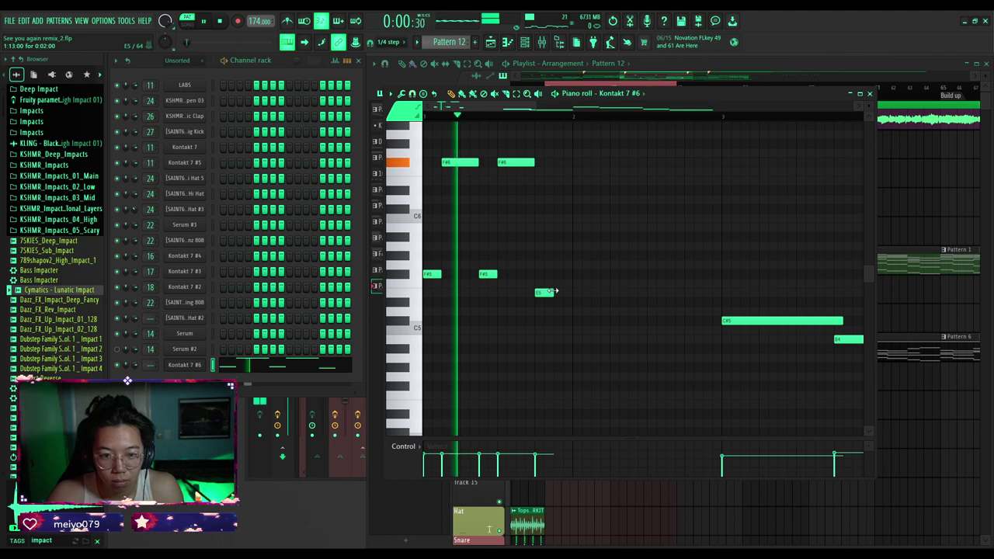
pyautogui.press('space')
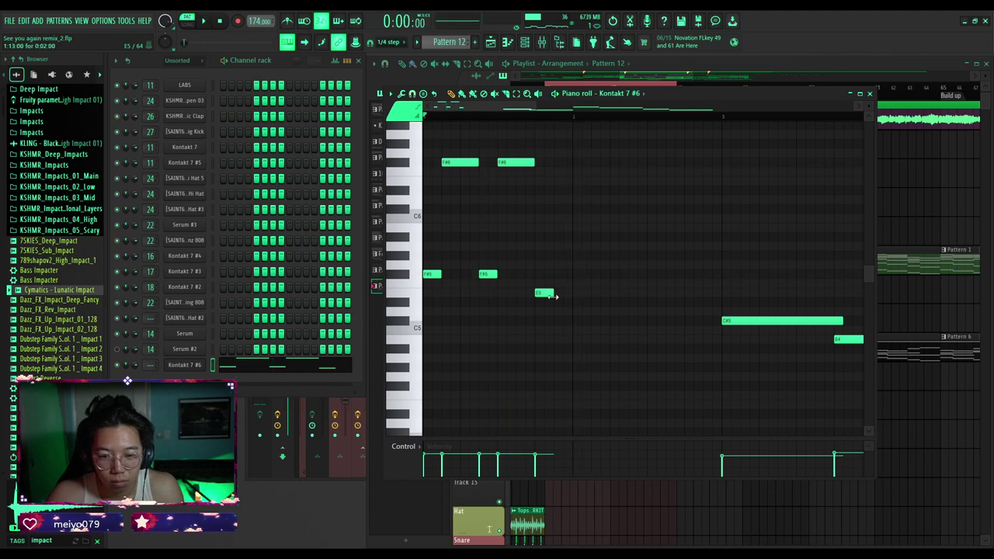
pyautogui.moveTo(552, 294); pyautogui.dragTo(569, 293)
pyautogui.scroll(-2, 569, 294)
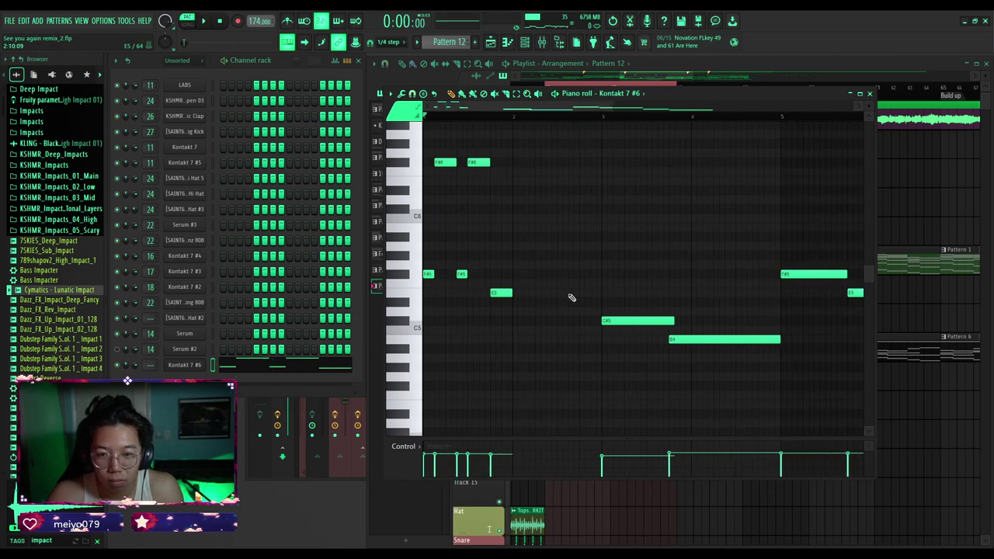
pyautogui.scroll(3, 511, 216)
pyautogui.moveTo(514, 192); pyautogui.dragTo(514, 183)
# Return to the playlist and play the arrangement from the Verse marker to hear the edited Pattern 12 in context.
pyautogui.click(870, 95)
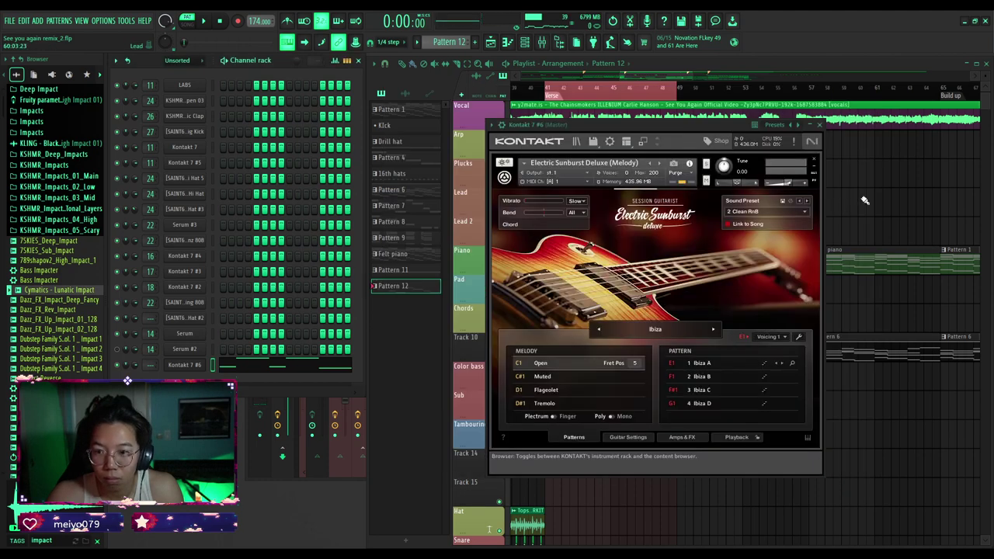
pyautogui.press('Escape')
pyautogui.click(547, 89)
pyautogui.press('space')
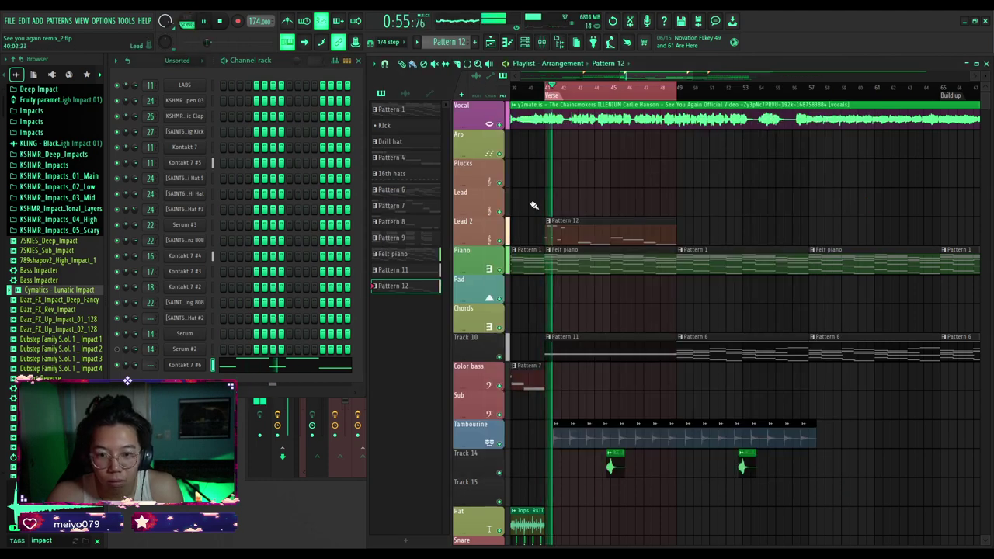
pyautogui.press('space')
# Reopen Pattern 12 in the piano roll, delete all its Kontakt 7 #6 notes, and play the verse.
pyautogui.doubleClick(550, 226)
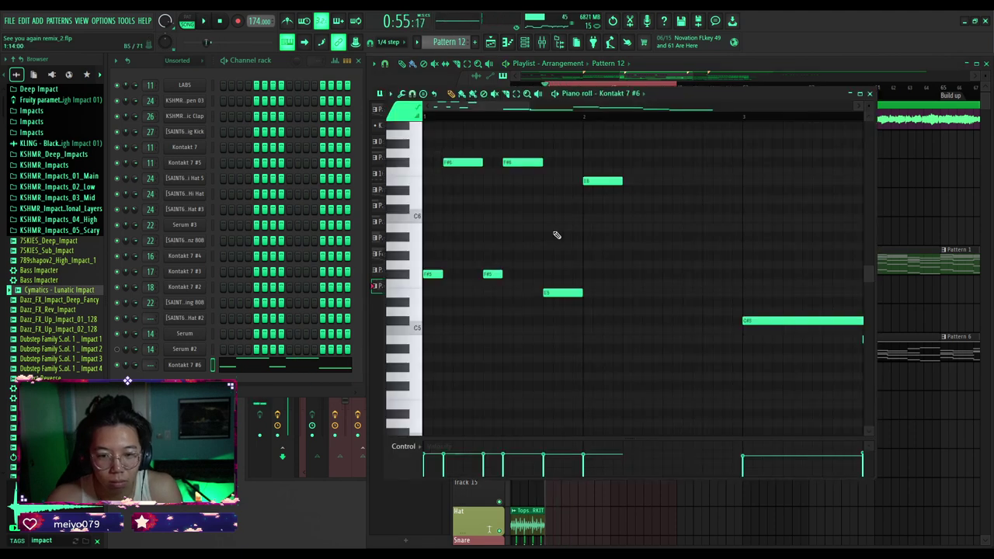
pyautogui.scroll(-3, 557, 235)
pyautogui.scroll(3, 381, 240)
pyautogui.scroll(3, 487, 197)
pyautogui.moveTo(514, 106); pyautogui.dragTo(482, 106)
pyautogui.scroll(2, 457, 224)
pyautogui.scroll(-2, 452, 233)
pyautogui.moveTo(435, 204); pyautogui.dragTo(732, 421)
pyautogui.press('Delete')
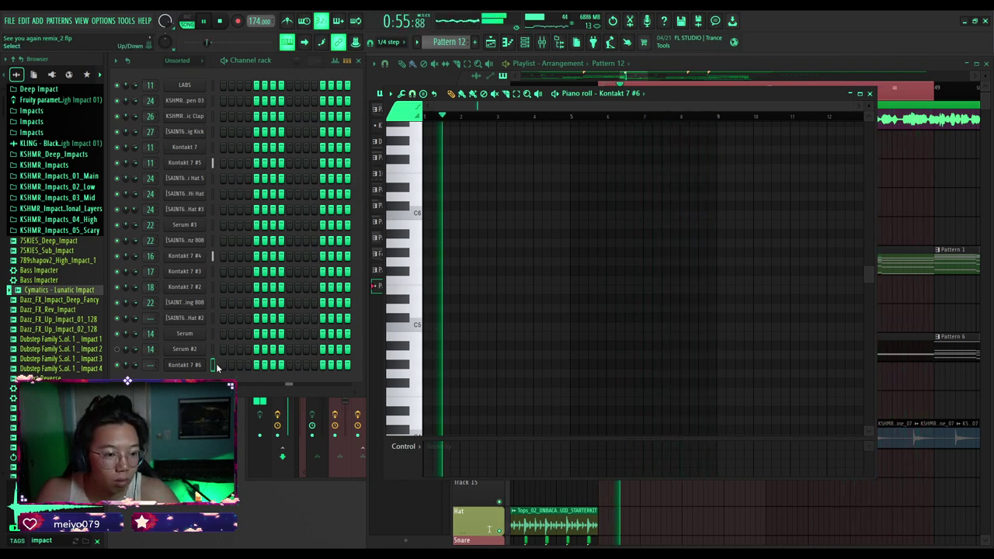
pyautogui.press('space')
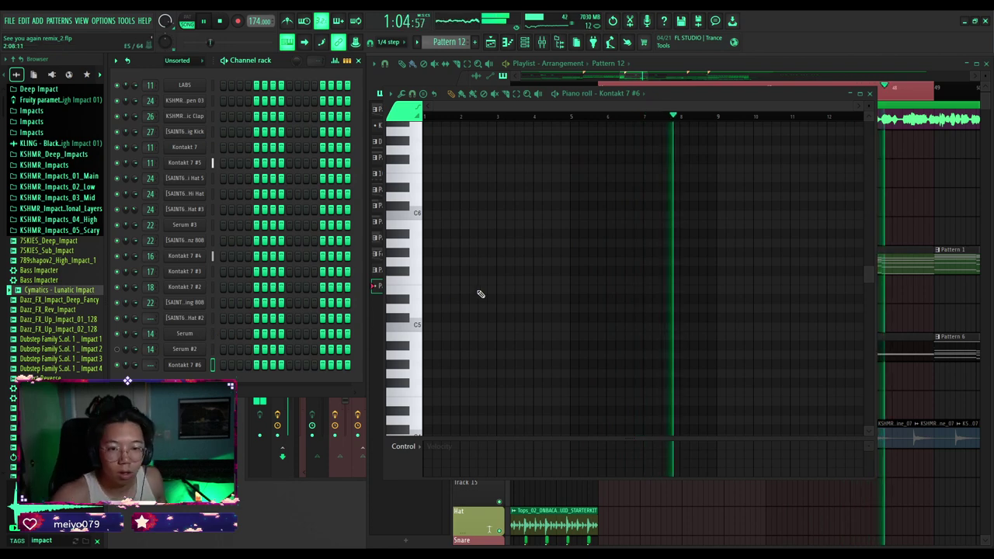
pyautogui.press('space')
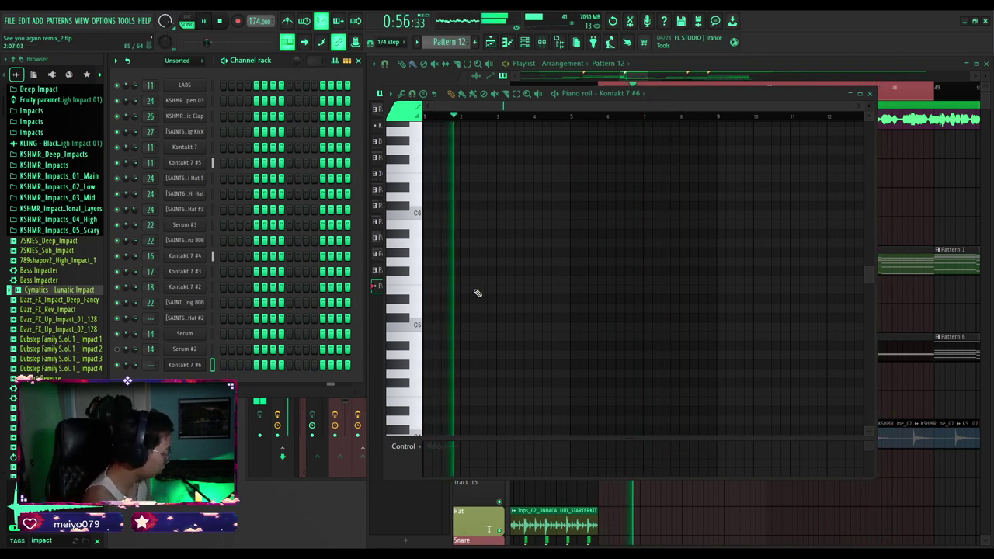
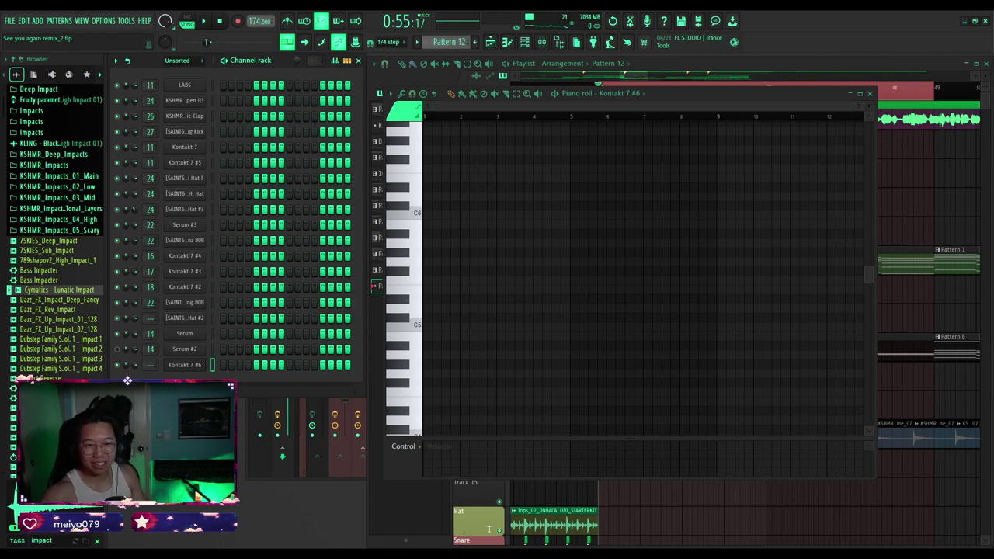
# Arm recording with the metronome on and record a Kontakt 7 #6 guitar take into Pattern 12, starting playback at bar 38.
pyautogui.moveTo(694, 91); pyautogui.dragTo(665, 198)
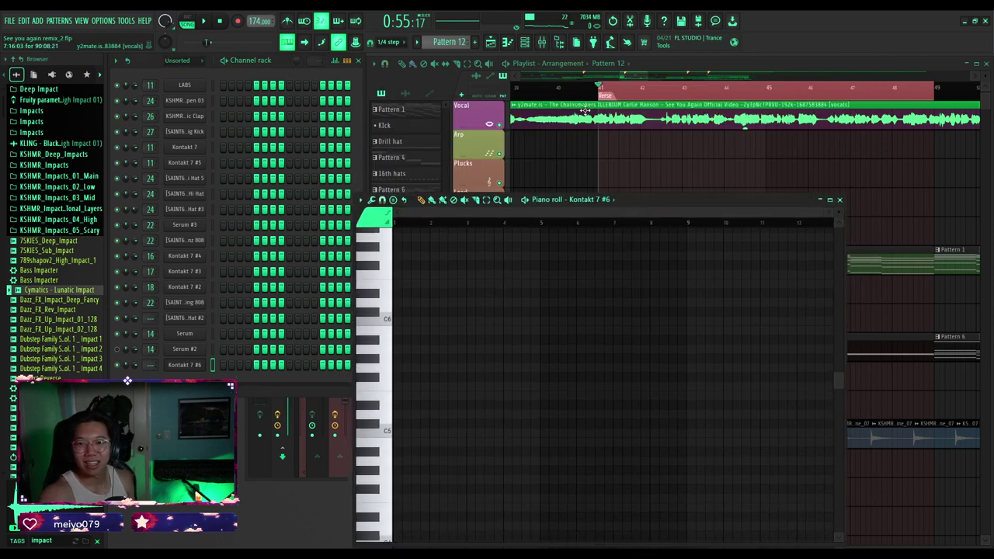
pyautogui.click(582, 87)
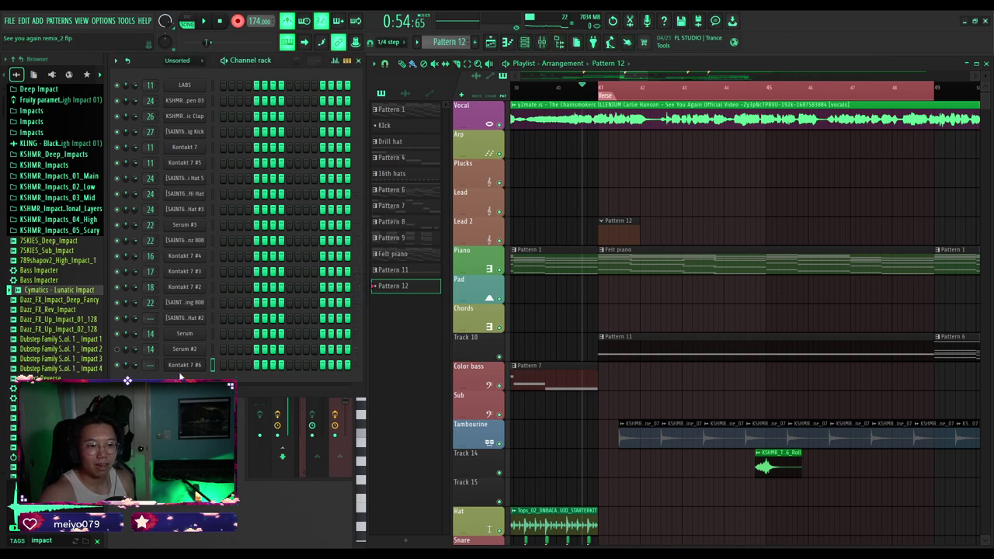
pyautogui.click(215, 366)
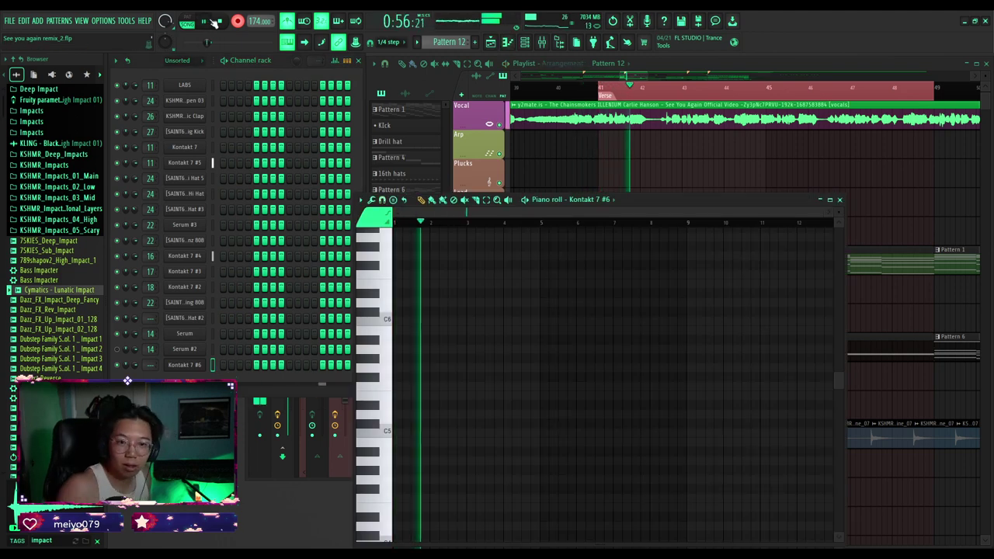
pyautogui.click(514, 92)
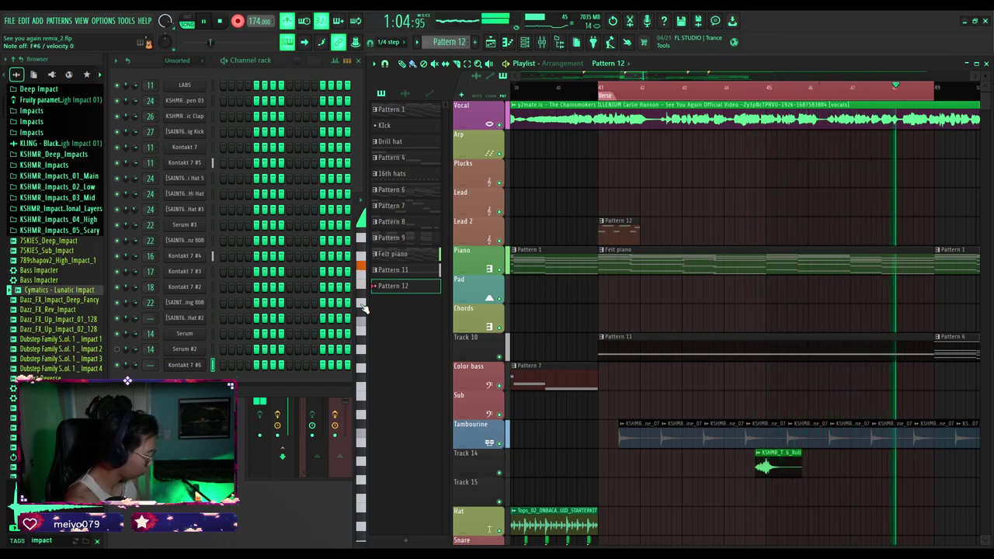
pyautogui.press('space')
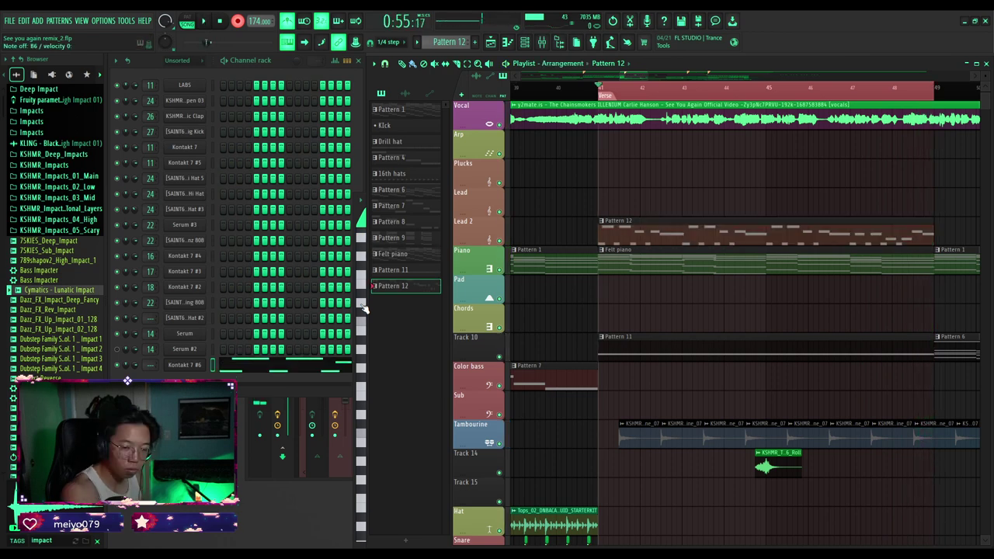
# Play back the recorded guitar take over the verse and delete all its notes from Pattern 12.
pyautogui.press('space')
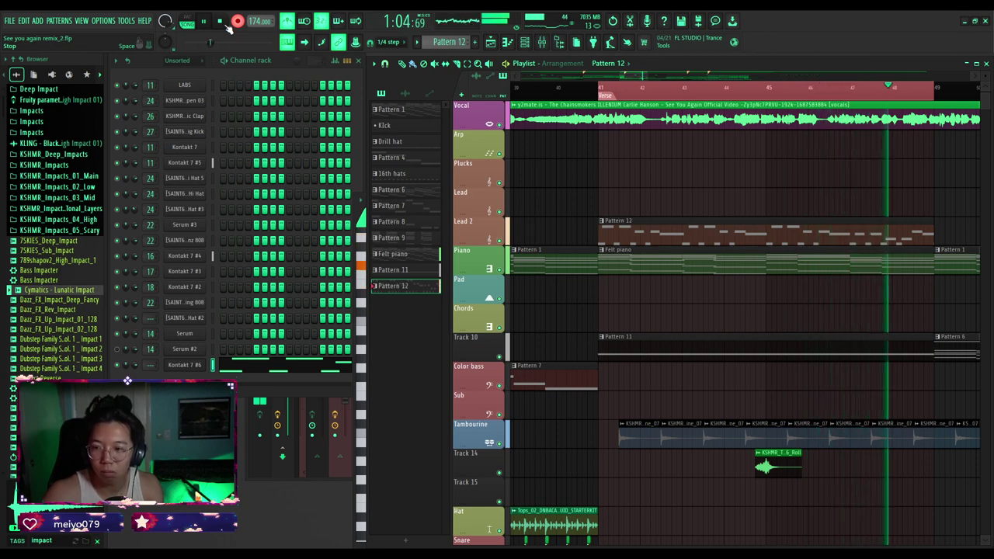
pyautogui.click(223, 22)
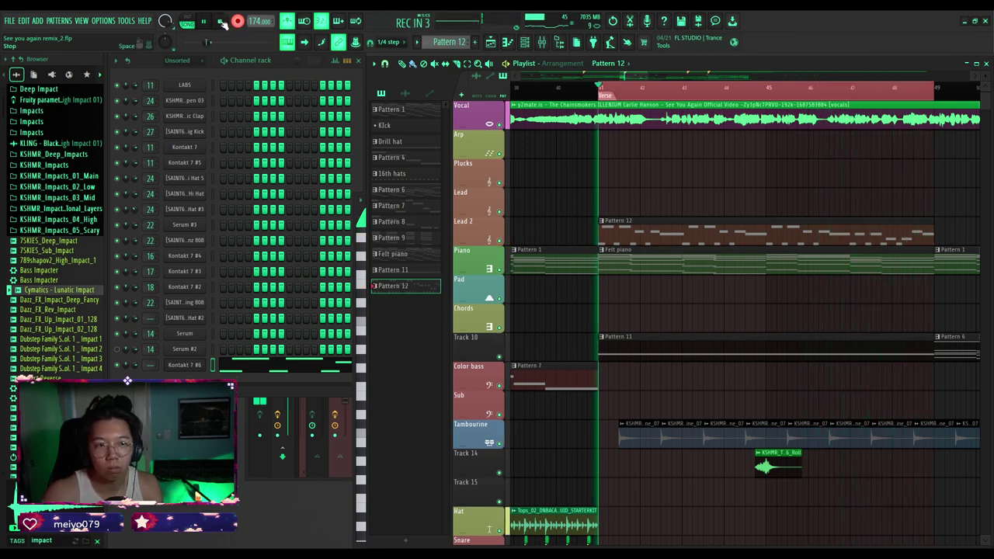
pyautogui.doubleClick(656, 232)
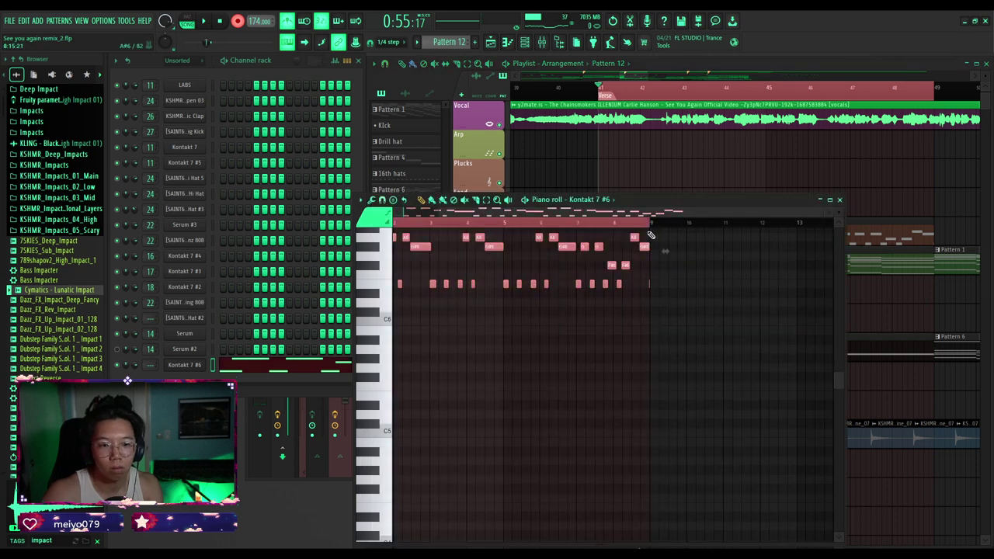
pyautogui.hotkey('ctrl', 'a')
pyautogui.press('Delete')
# Move the piano roll off the playlist and record a second Kontakt 7 #6 guitar take into Pattern 12 from bar 38.
pyautogui.moveTo(675, 194); pyautogui.dragTo(590, 154)
pyautogui.click(516, 89)
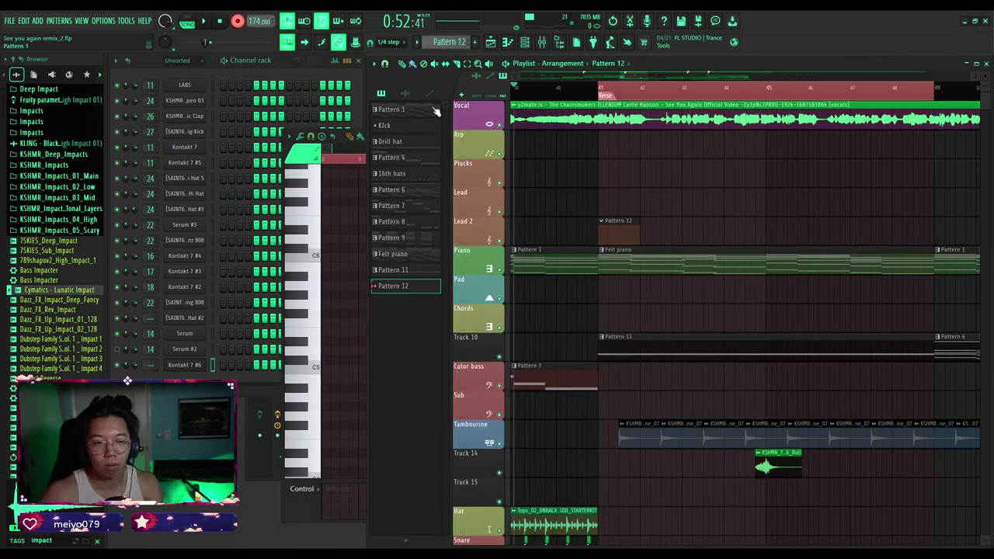
pyautogui.click(207, 22)
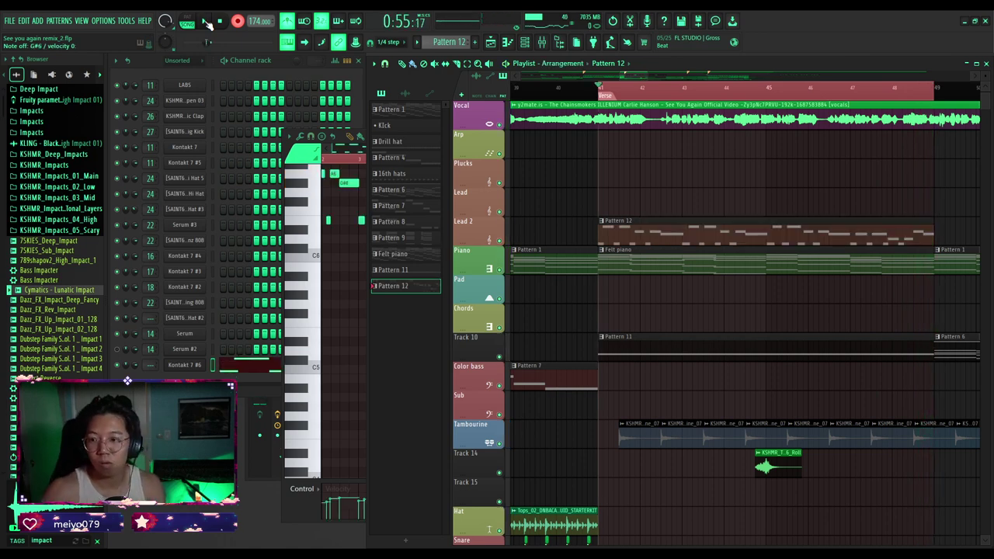
# Clear the playlist's time selection and turn off recording and the metronome.
pyautogui.moveTo(598, 91); pyautogui.dragTo(575, 94)
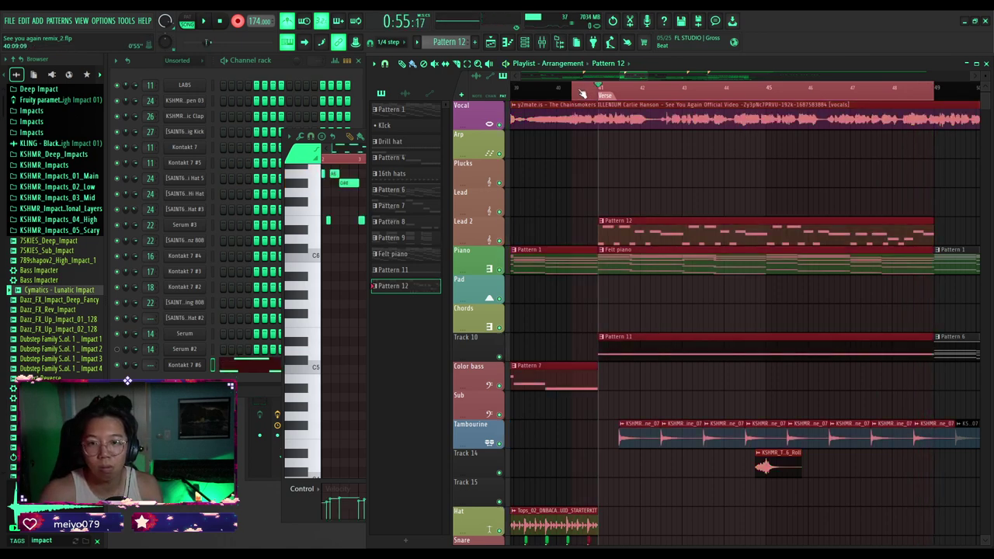
pyautogui.click(583, 93)
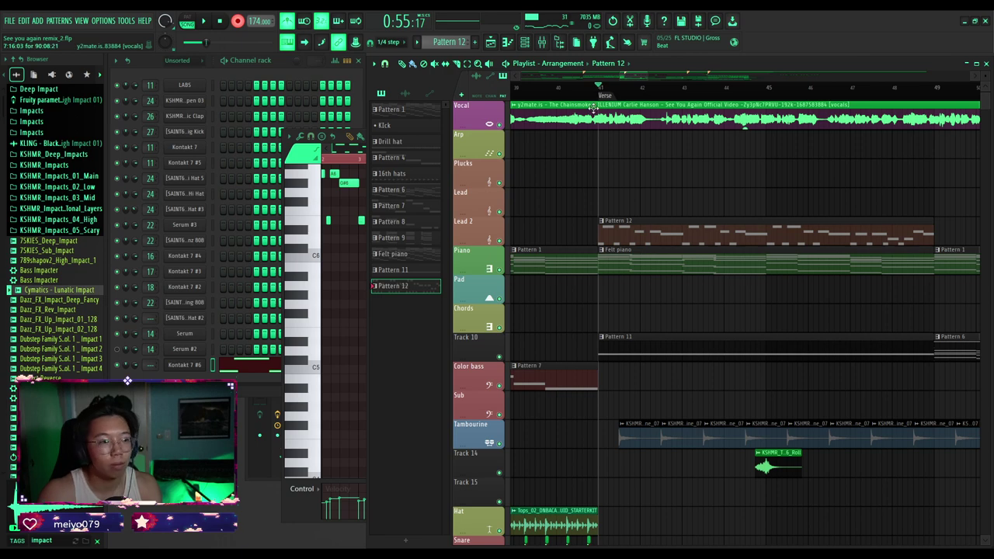
pyautogui.press('space')
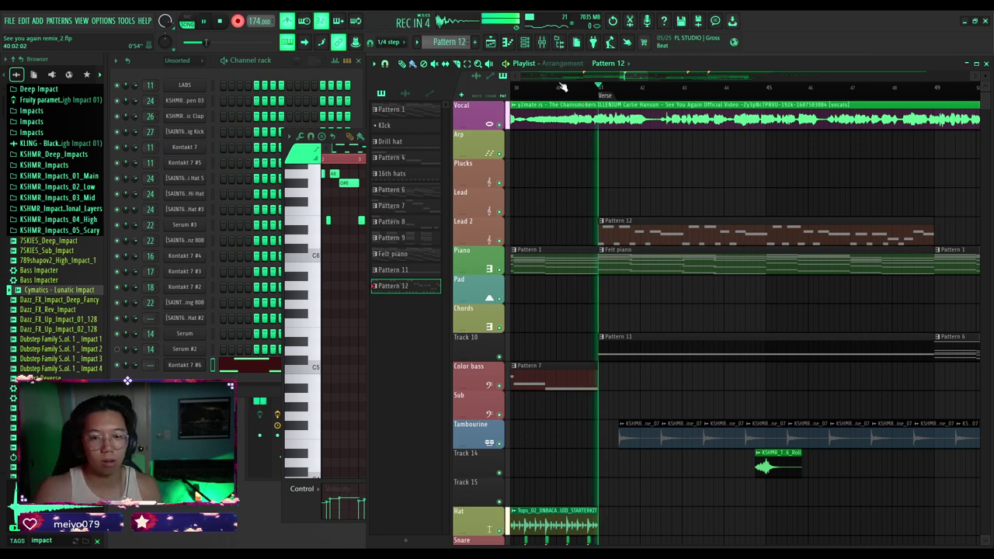
pyautogui.click(228, 22)
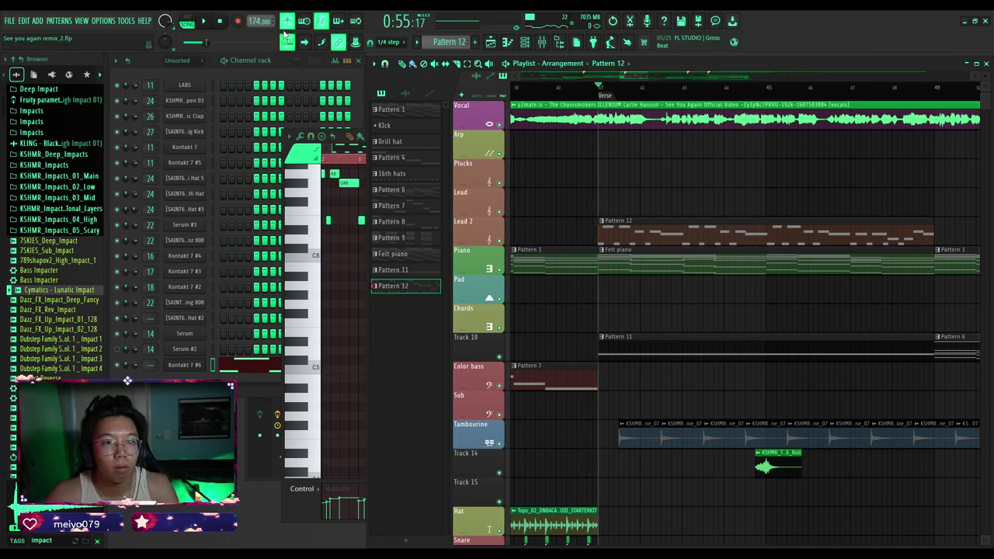
# Open the Kontakt 7 #6 notes in the piano roll and play the new take from the Verse marker.
pyautogui.click(351, 368)
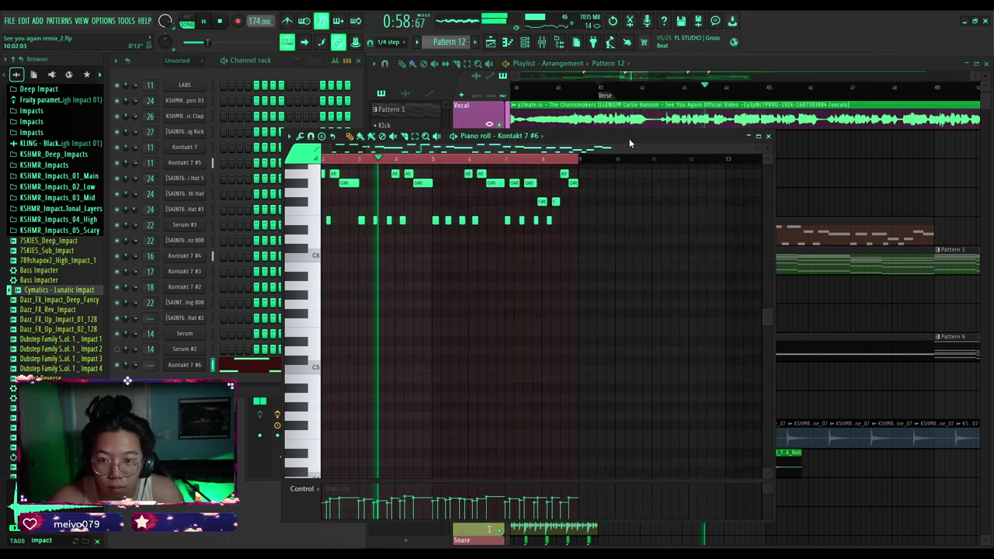
pyautogui.moveTo(628, 140); pyautogui.dragTo(678, 143)
pyautogui.hscroll(-1, 433, 370)
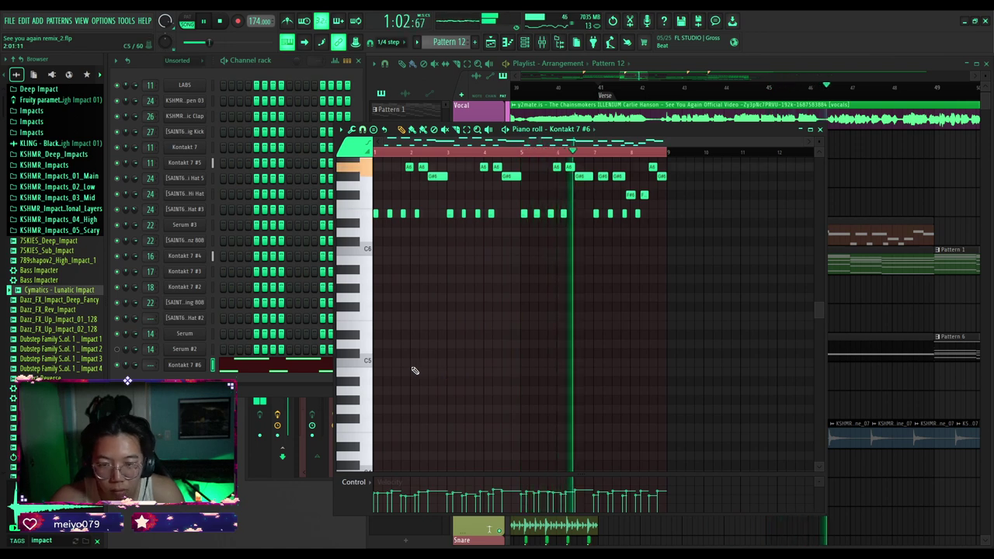
pyautogui.scroll(4, 415, 371)
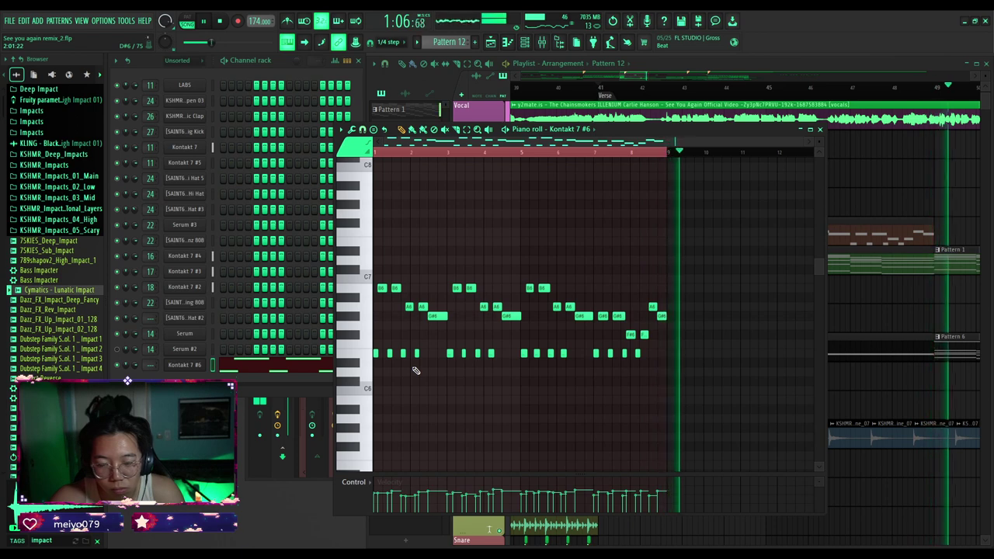
pyautogui.press('space')
# Audition the opening of the recorded take and quantize all the Kontakt 7 #6 notes.
pyautogui.moveTo(723, 378); pyautogui.dragTo(310, 282)
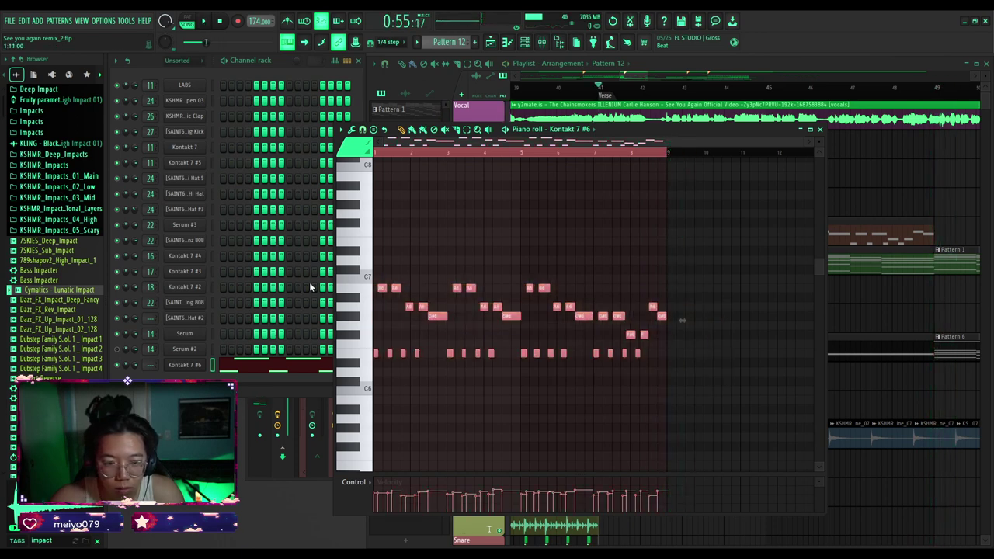
pyautogui.keyDown('ctrl'); pyautogui.click(393, 266); pyautogui.keyUp('ctrl')
pyautogui.press('space')
pyautogui.scroll(2, 366, 292)
pyautogui.scroll(5, 366, 292)
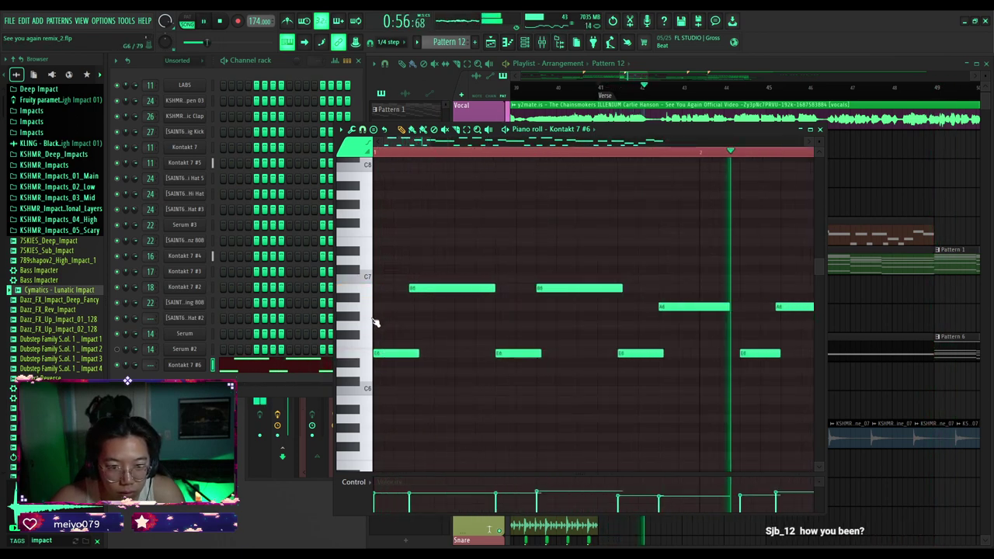
pyautogui.scroll(-3, 377, 322)
pyautogui.press('space')
pyautogui.hotkey('alt', 'q')
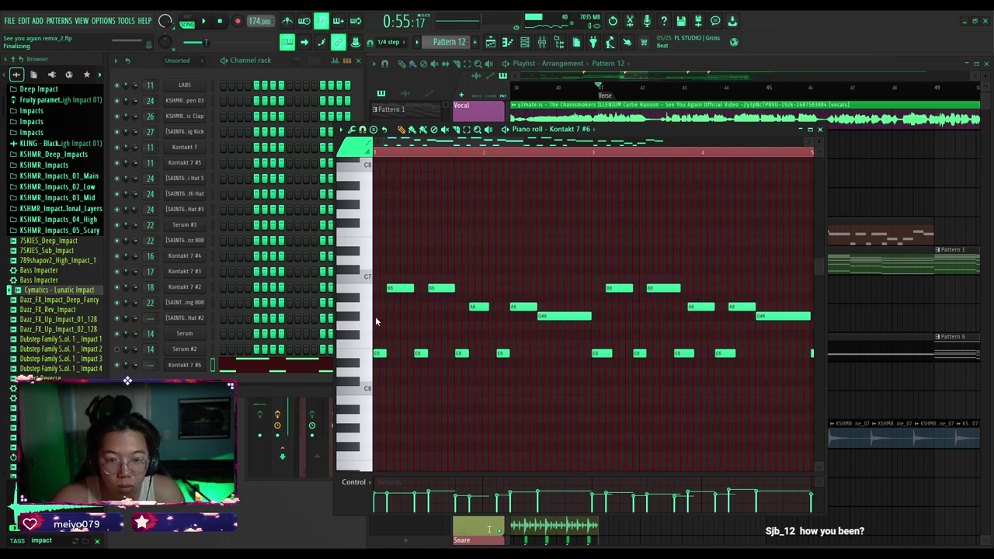
# Play the quantized part in the song and lengthen the second A6 note to five steps.
pyautogui.press('space')
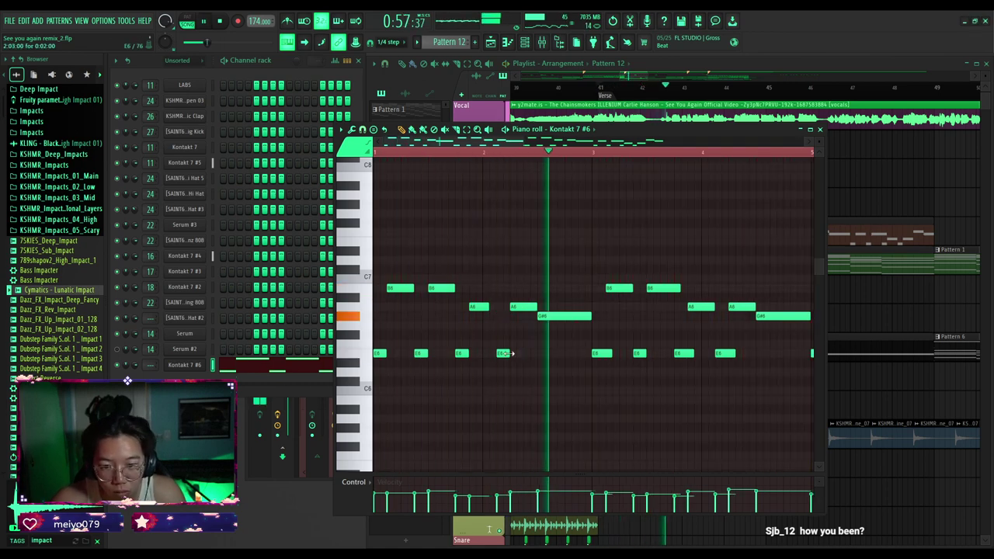
pyautogui.scroll(3, 541, 309)
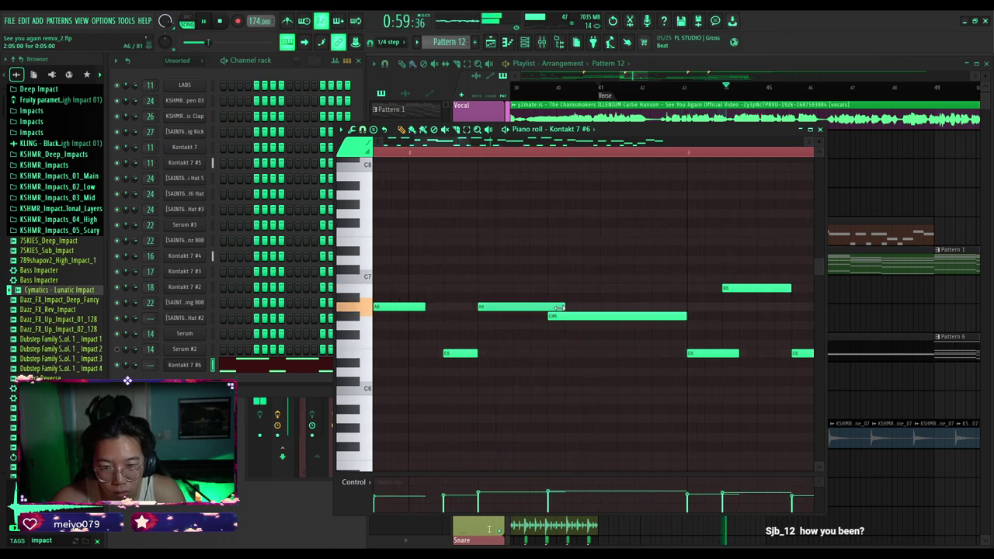
pyautogui.scroll(-3, 555, 313)
pyautogui.press('space')
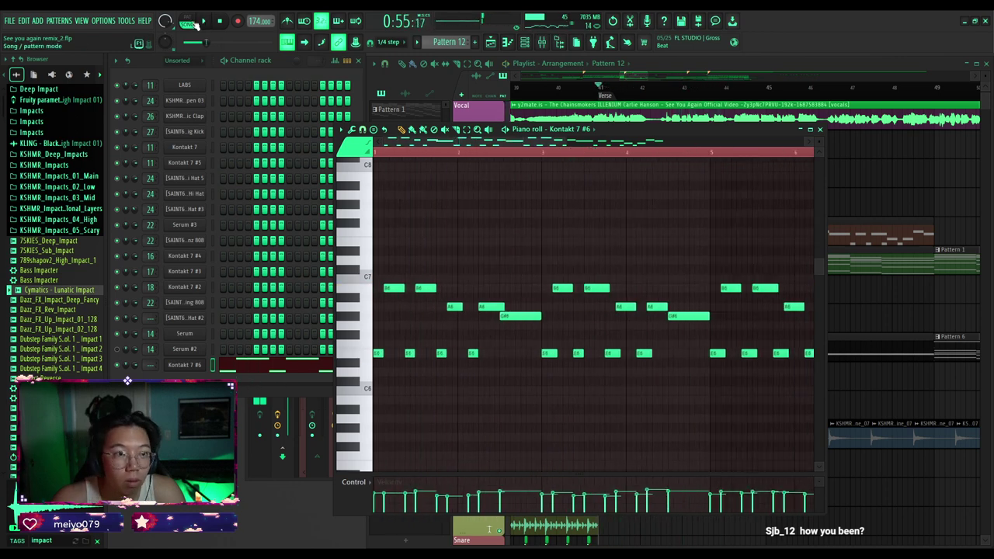
# Switch playback to pattern mode and lengthen the first A6 note to four steps while auditioning Pattern 12's opening.
pyautogui.click(189, 21)
pyautogui.press('space')
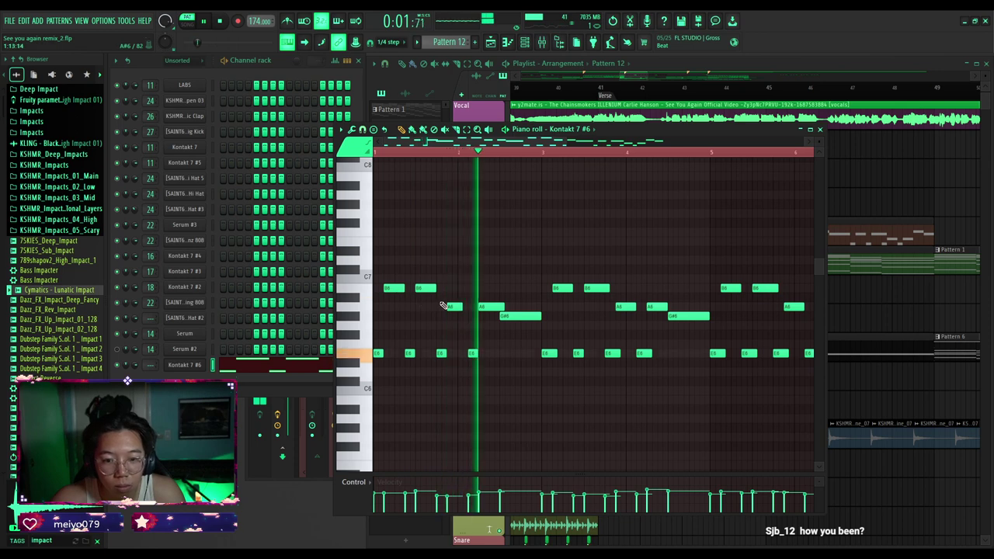
pyautogui.scroll(3, 453, 375)
pyautogui.press('space')
pyautogui.press('space')
pyautogui.scroll(3, 406, 352)
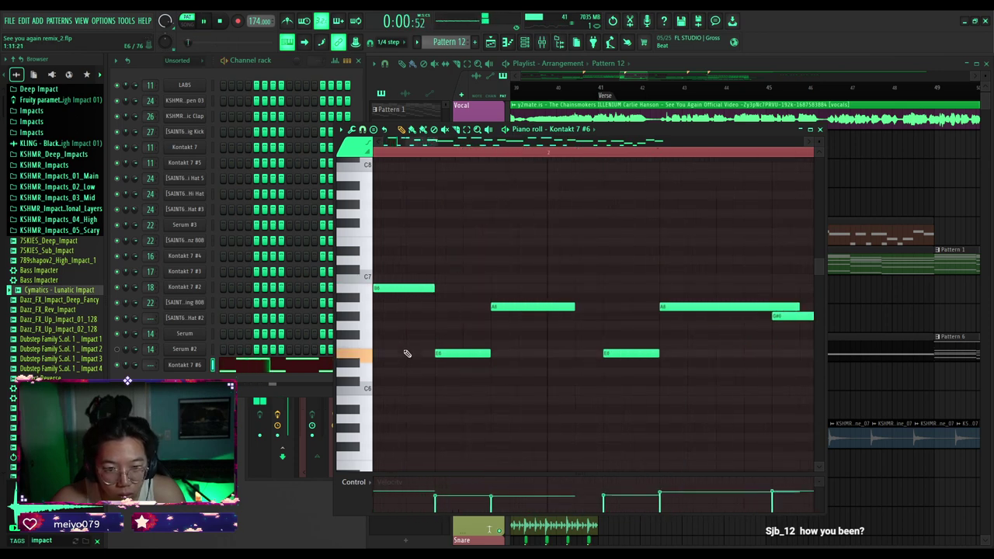
pyautogui.scroll(-4, 406, 353)
pyautogui.scroll(3, 513, 302)
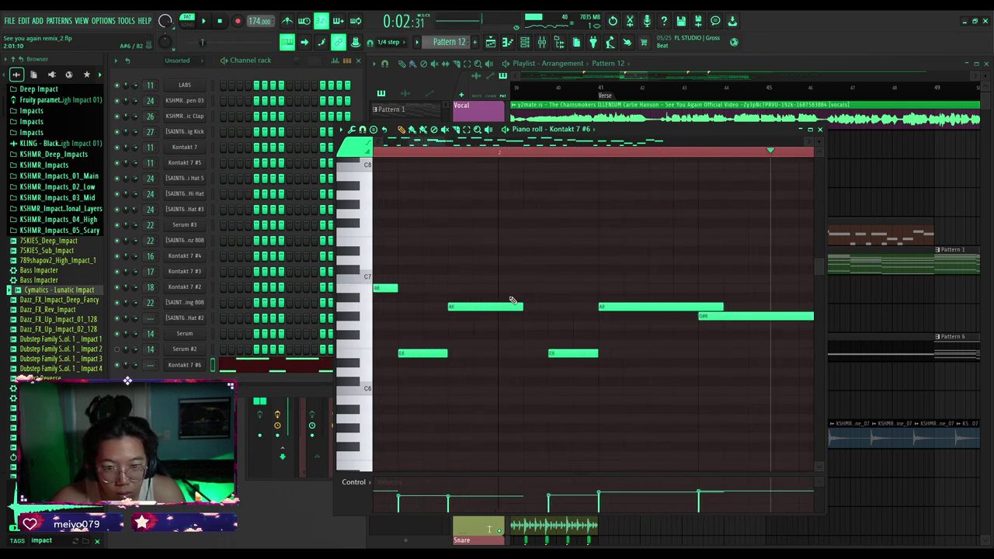
pyautogui.scroll(-4, 541, 307)
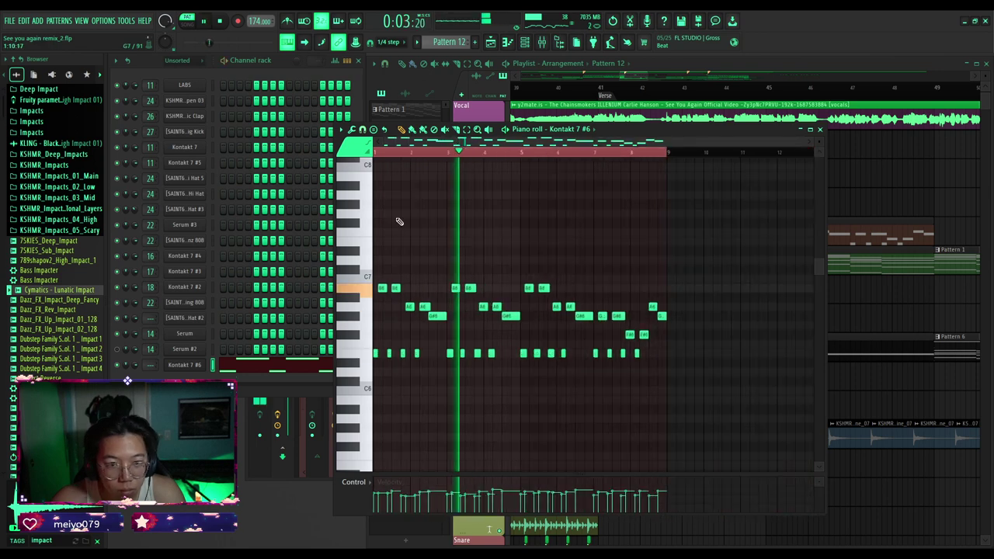
# Lengthen both B6 notes in bar 1 to five steps, replaying the pattern to check them.
pyautogui.press('space')
pyautogui.press('space')
pyautogui.scroll(3, 449, 299)
pyautogui.press('space')
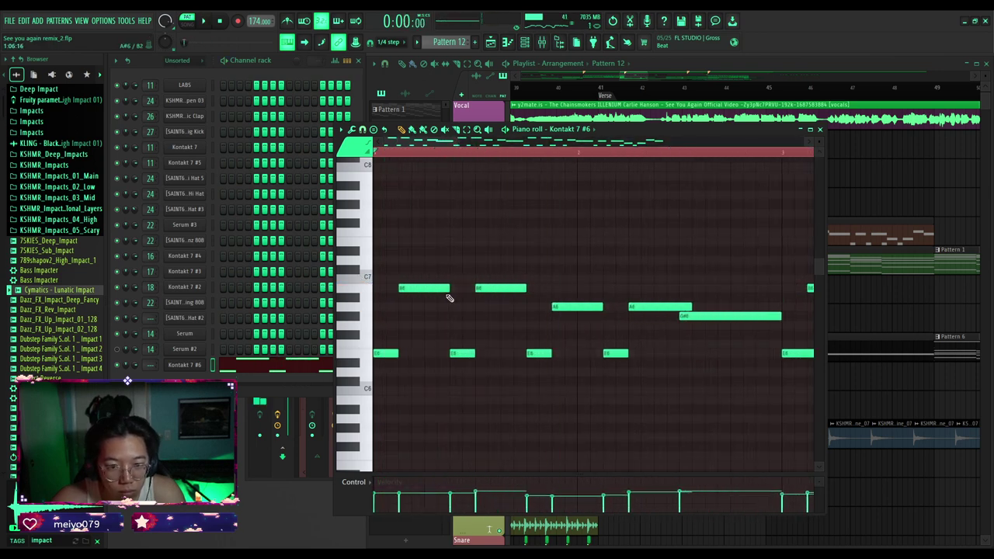
pyautogui.press('space')
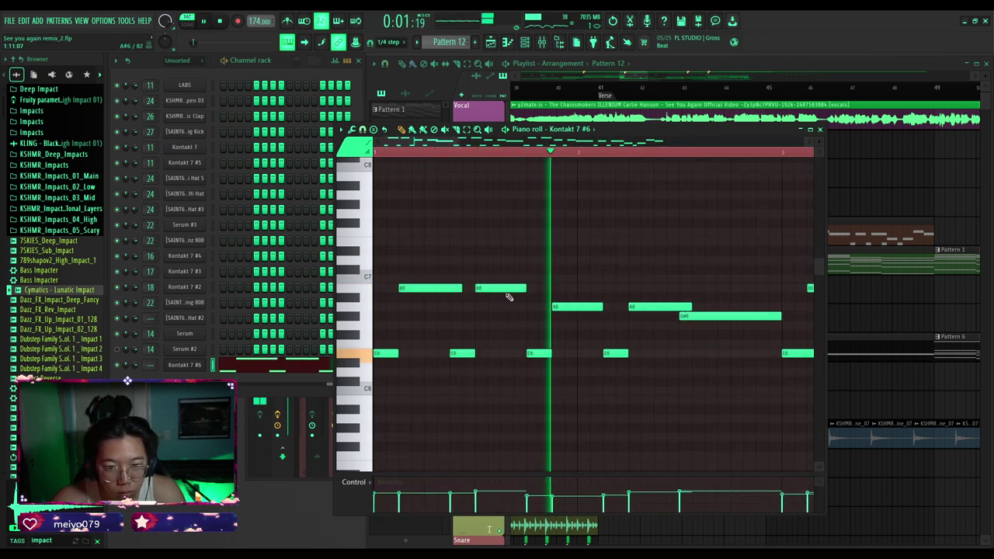
pyautogui.press('space')
pyautogui.moveTo(524, 288); pyautogui.dragTo(538, 288)
pyautogui.press('space')
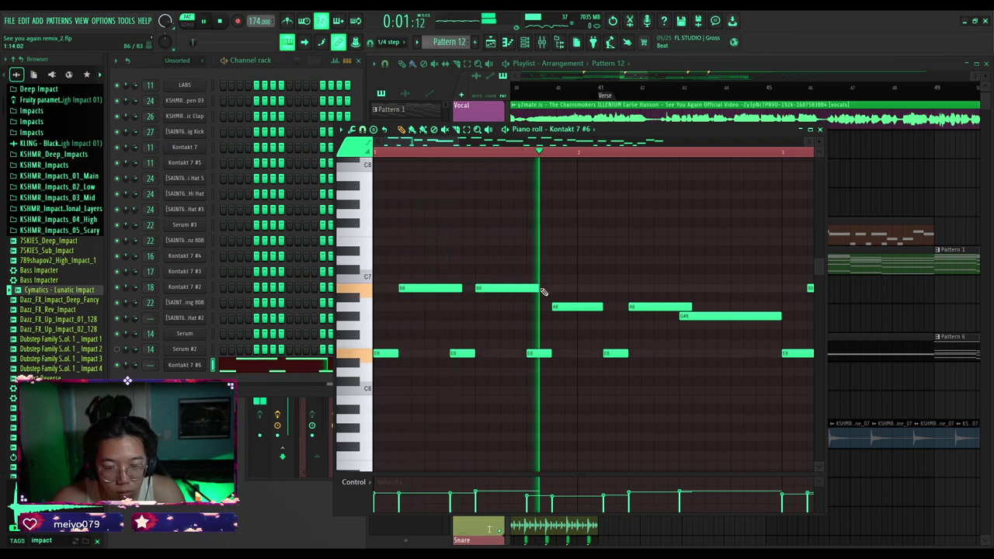
pyautogui.press('space')
# Lengthen the first four E6 notes to three steps each and the first A6 note to five steps.
pyautogui.moveTo(401, 354); pyautogui.dragTo(411, 355)
pyautogui.press('space')
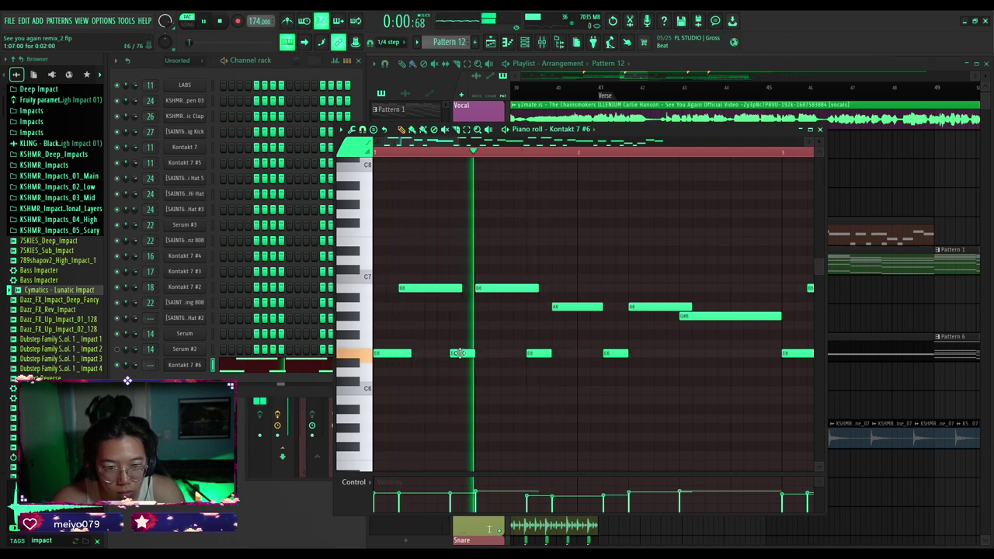
pyautogui.moveTo(475, 354); pyautogui.dragTo(488, 354)
pyautogui.moveTo(551, 354); pyautogui.dragTo(564, 354)
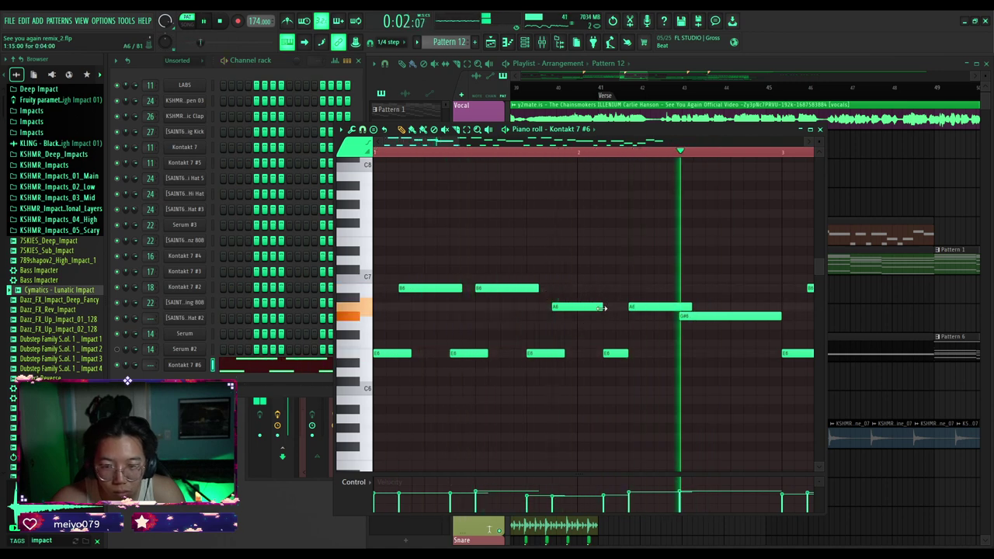
pyautogui.press('space')
pyautogui.moveTo(603, 307); pyautogui.dragTo(615, 308)
pyautogui.moveTo(636, 354); pyautogui.dragTo(642, 353)
# Play Pattern 12 to check the lengthened notes in its opening phrase.
pyautogui.press('space')
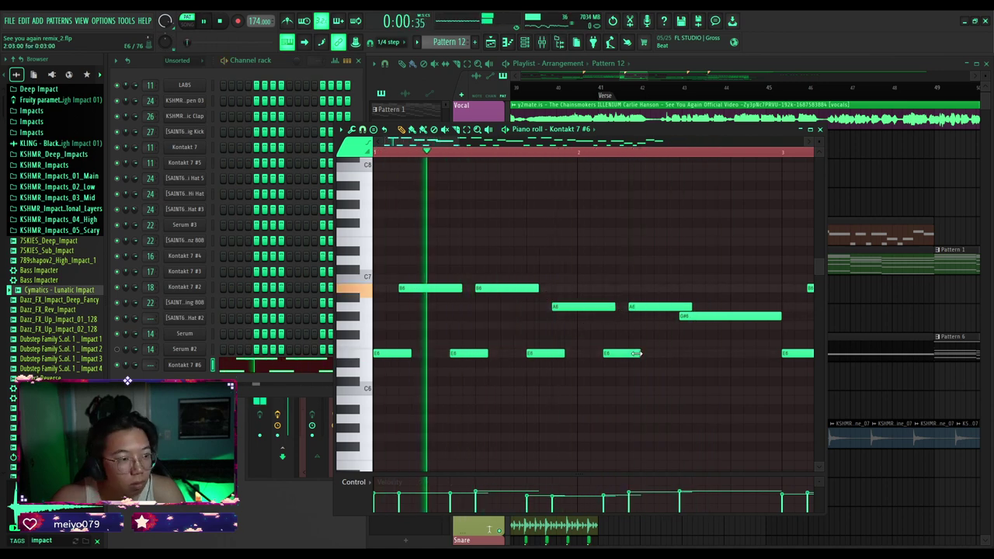
pyautogui.scroll(-2, 557, 349)
pyautogui.press('space')
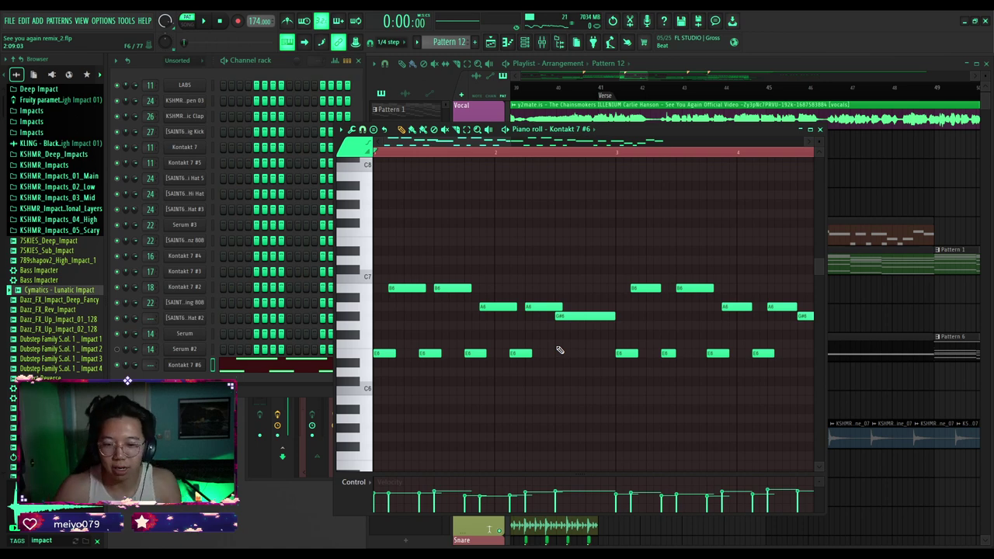
pyautogui.scroll(-2, 568, 339)
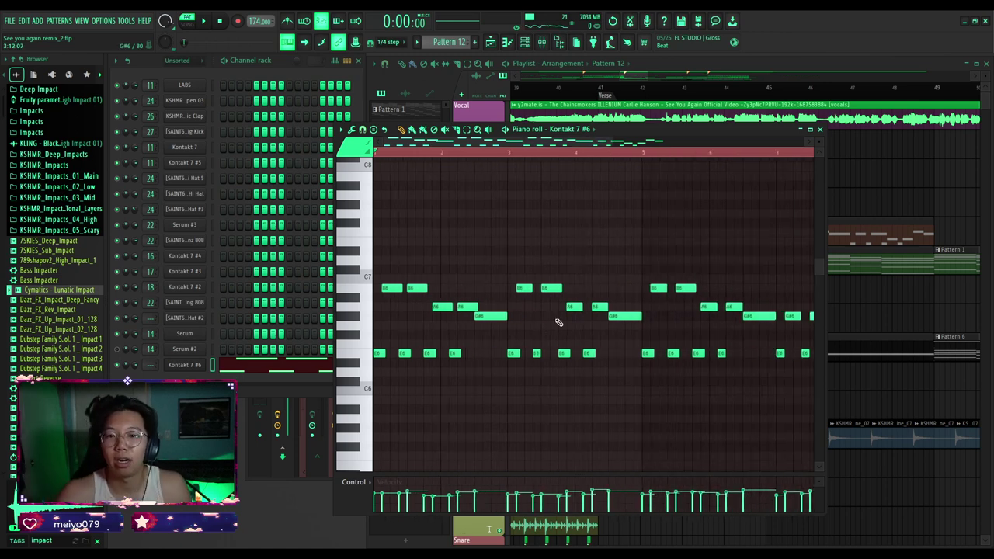
# Play Pattern 12 from the start to compare the note lengths in its repeated two-bar phrases.
pyautogui.scroll(2, 375, 152)
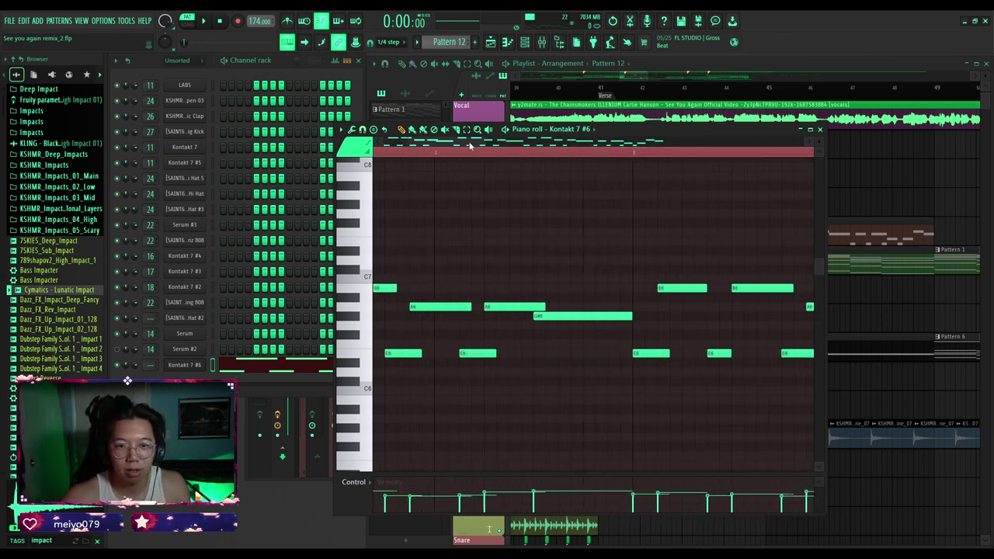
pyautogui.scroll(-2, 514, 263)
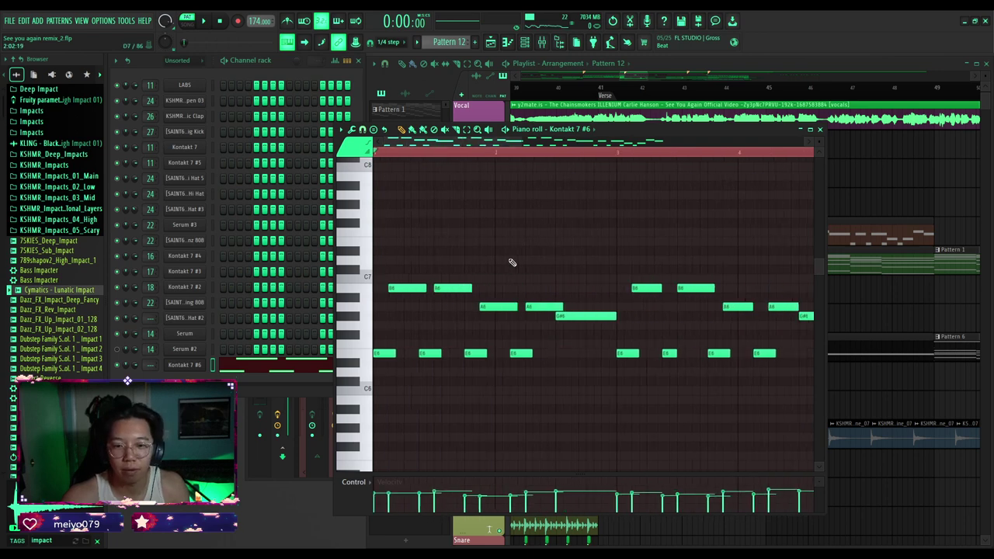
pyautogui.scroll(2, 463, 267)
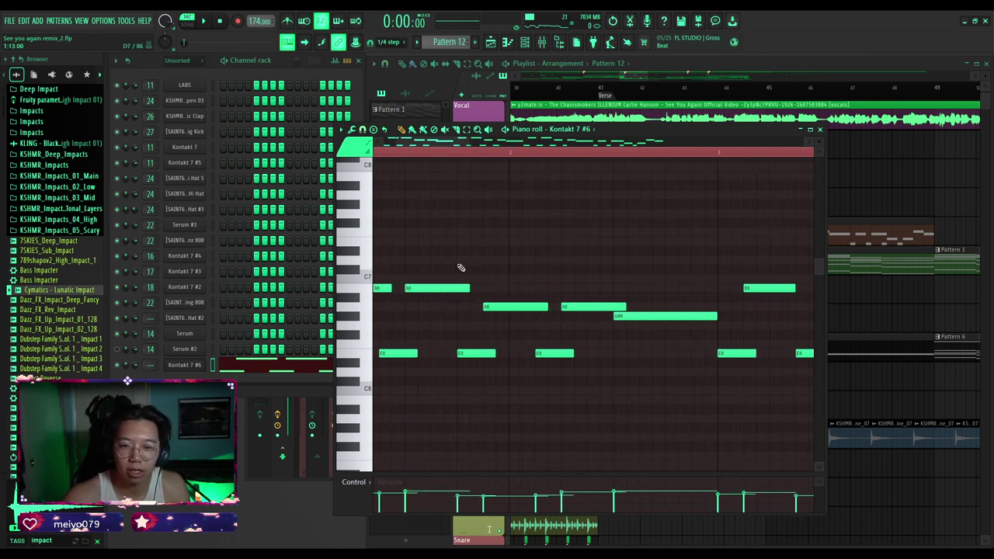
pyautogui.moveTo(438, 144); pyautogui.dragTo(394, 144)
pyautogui.scroll(-4, 417, 229)
pyautogui.press('space')
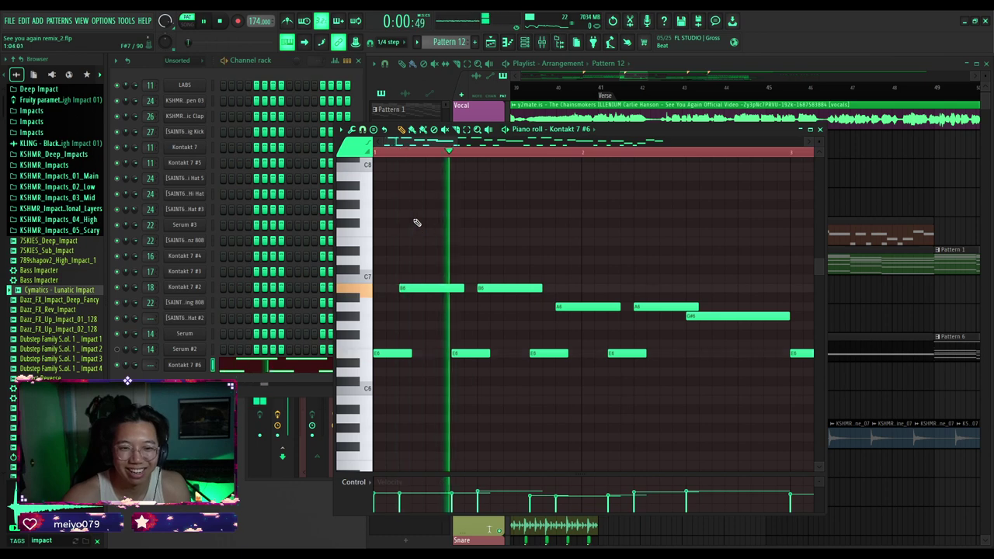
pyautogui.scroll(3, 515, 301)
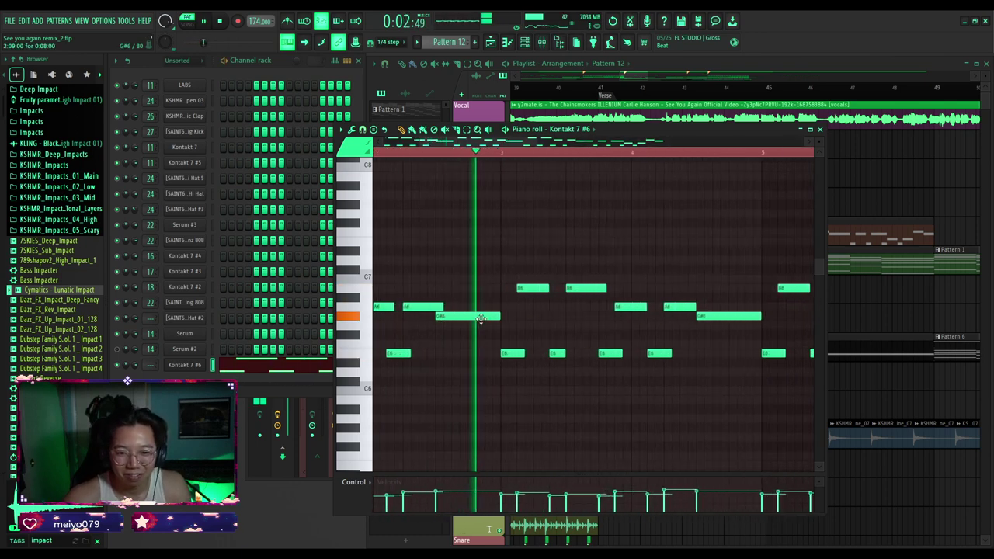
pyautogui.scroll(-4, 541, 354)
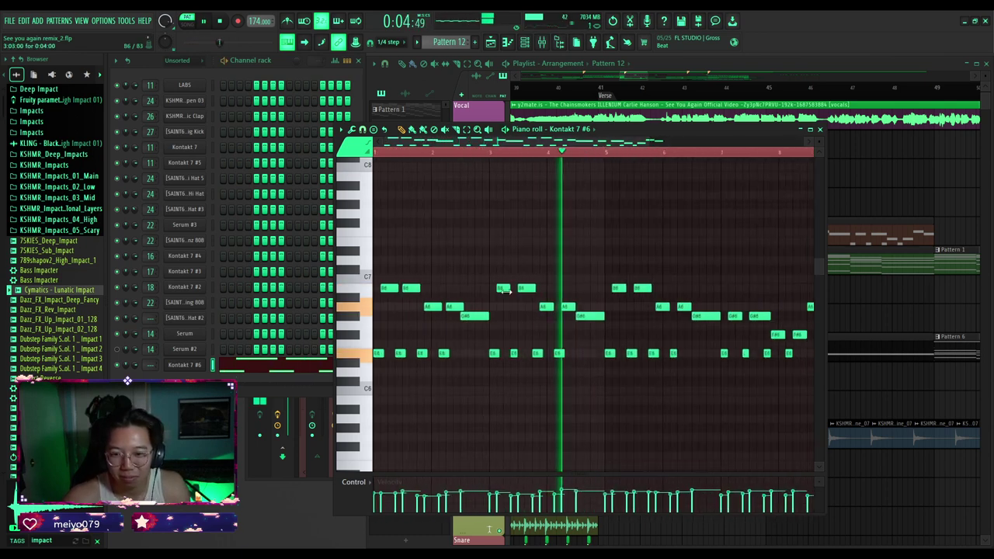
# Replace the notes in bars 3 to 6 with two copies of the bars 1–2 phrase and replay the pattern.
pyautogui.moveTo(451, 267); pyautogui.dragTo(578, 402)
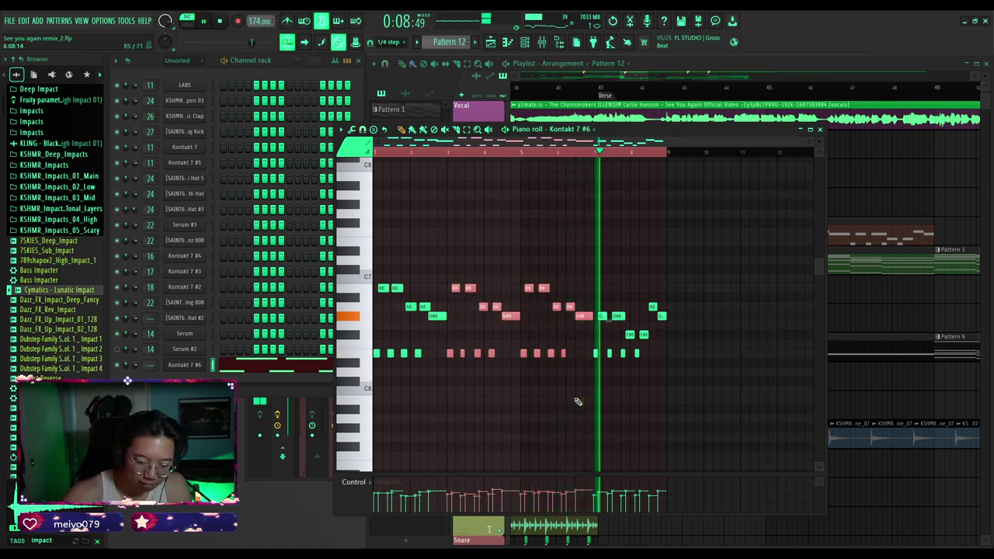
pyautogui.press('Delete')
pyautogui.press('space')
pyautogui.moveTo(463, 378); pyautogui.dragTo(374, 275)
pyautogui.moveTo(374, 355); pyautogui.dragTo(523, 353)
pyautogui.hotkey('ctrl', 'd')
pyautogui.press('space')
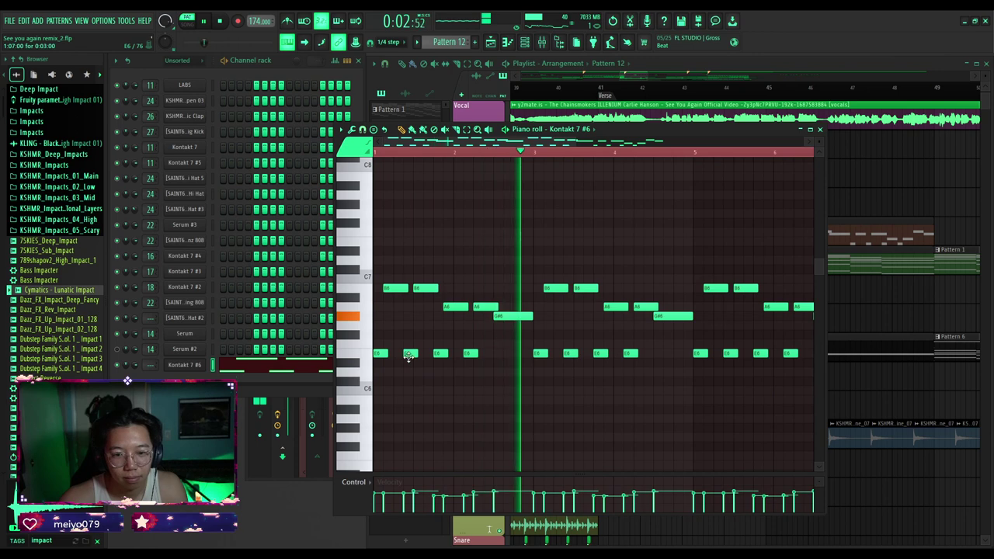
# Lengthen the first two E6 notes in bar 7 to three steps each.
pyautogui.scroll(-3, 557, 359)
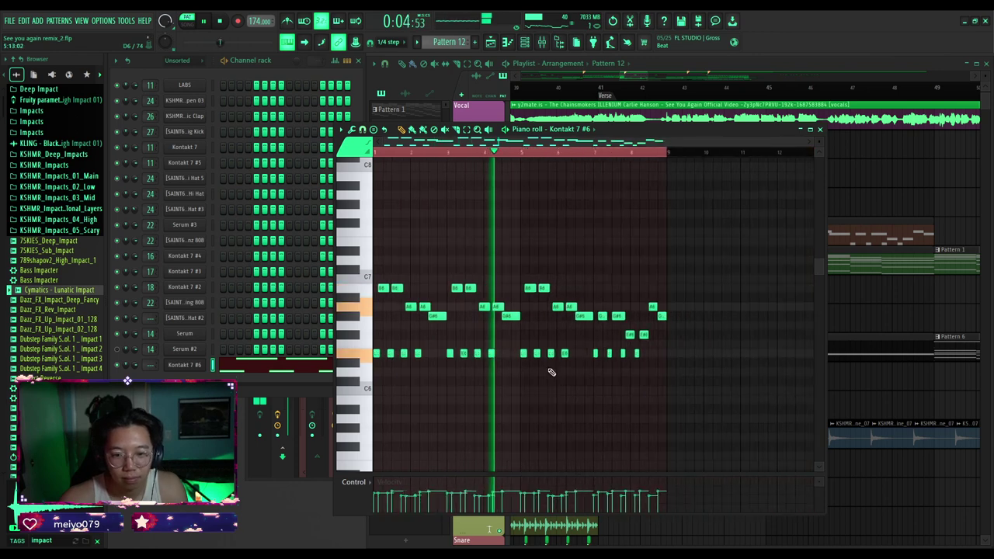
pyautogui.scroll(2, 674, 405)
pyautogui.scroll(3, 588, 397)
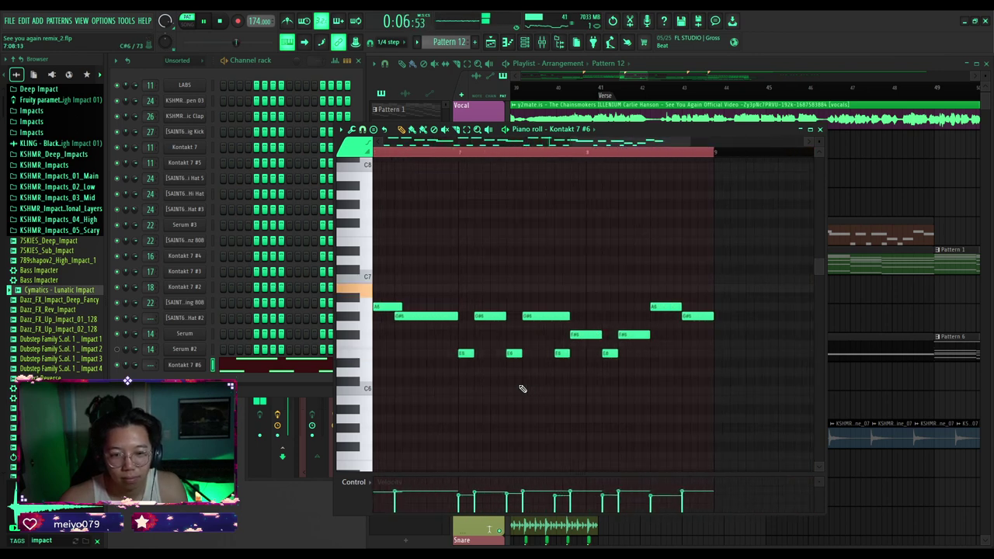
pyautogui.scroll(1, 453, 364)
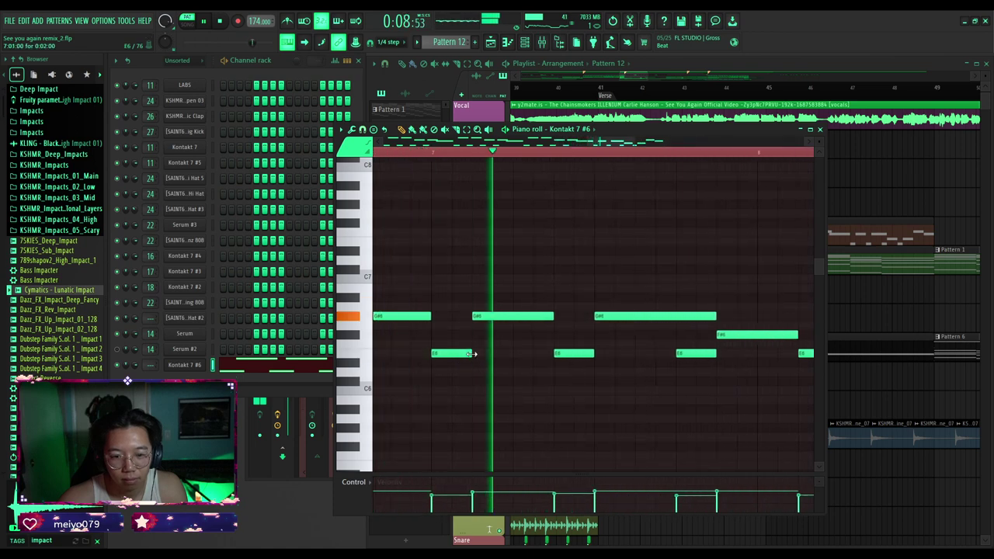
pyautogui.moveTo(471, 353); pyautogui.dragTo(491, 353)
pyautogui.moveTo(593, 353); pyautogui.dragTo(619, 353)
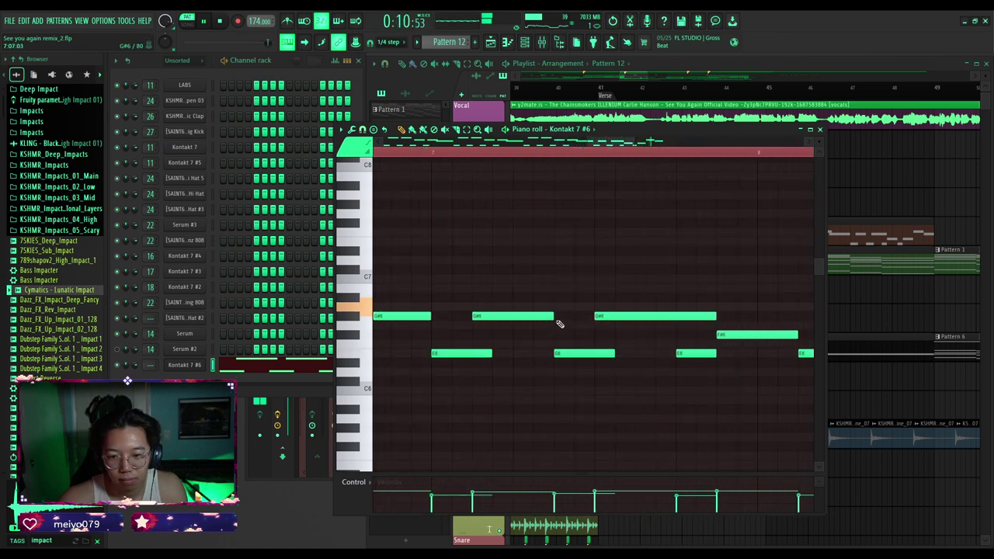
# Lengthen bar 7's first G#6 note to five steps and its third E6 to three steps, auditioning from bar 7.
pyautogui.scroll(-2, 621, 361)
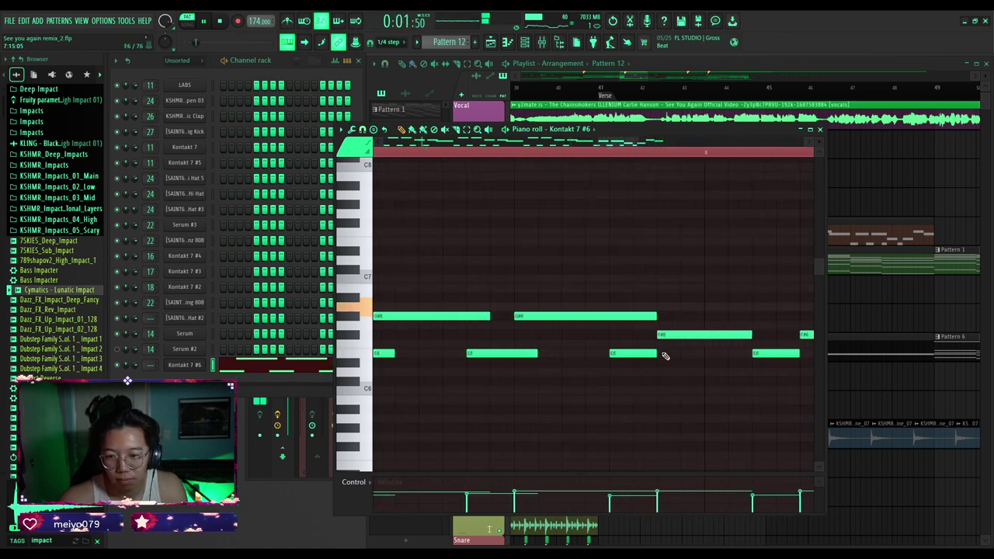
pyautogui.scroll(-1, 546, 198)
pyautogui.click(496, 152)
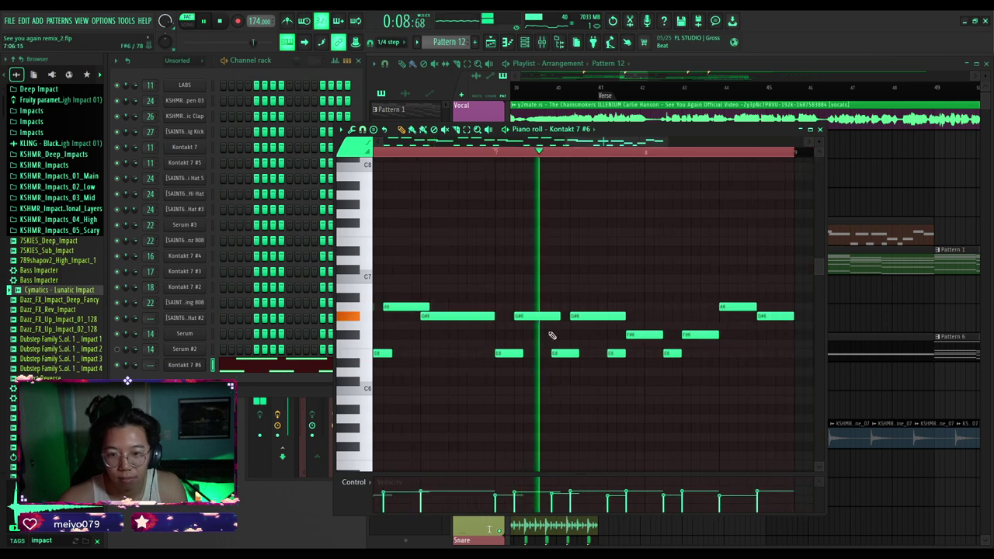
pyautogui.scroll(-2, 518, 335)
pyautogui.scroll(3, 564, 357)
pyautogui.press('space')
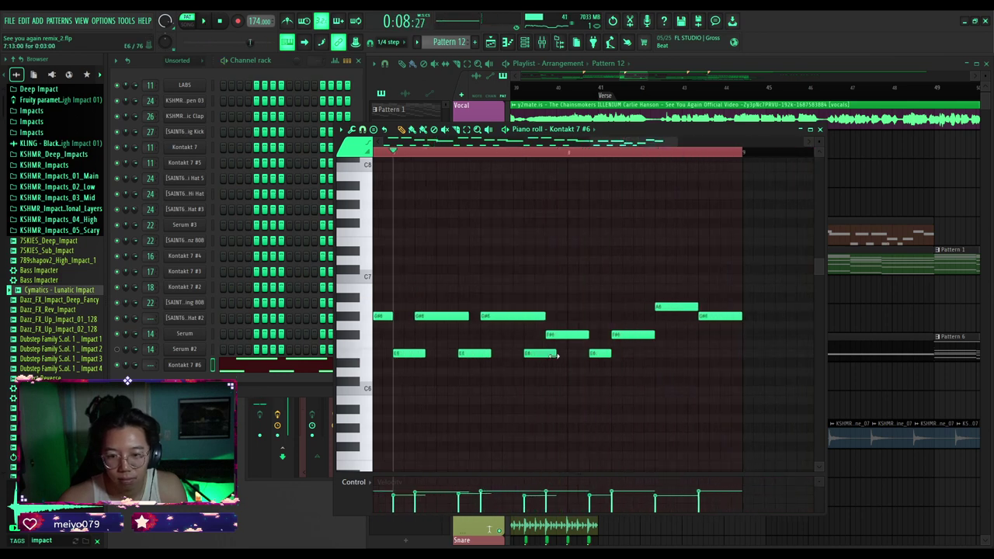
# Lengthen the last E6 note to three steps and the F#6 at the end of bar 7 to five steps.
pyautogui.scroll(-2, 566, 395)
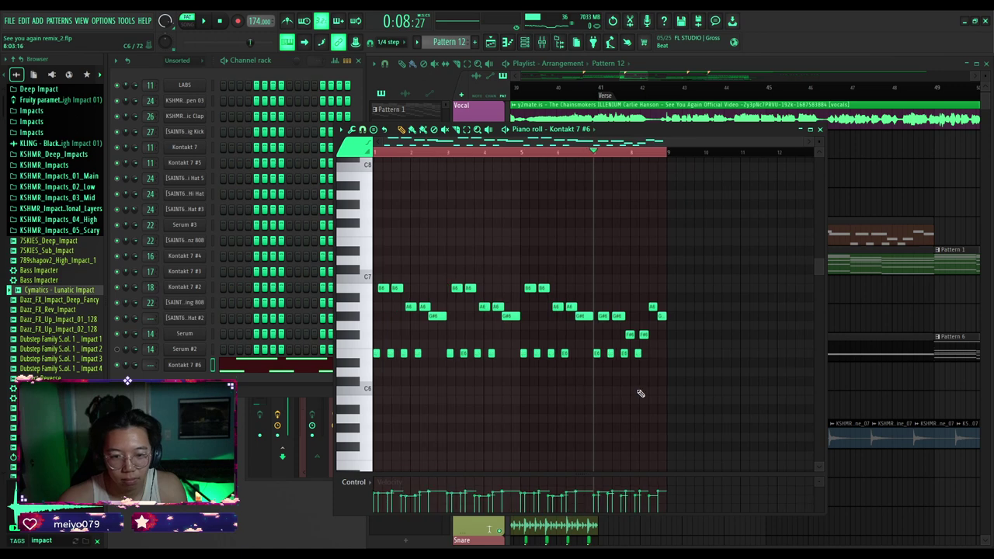
pyautogui.scroll(2, 497, 382)
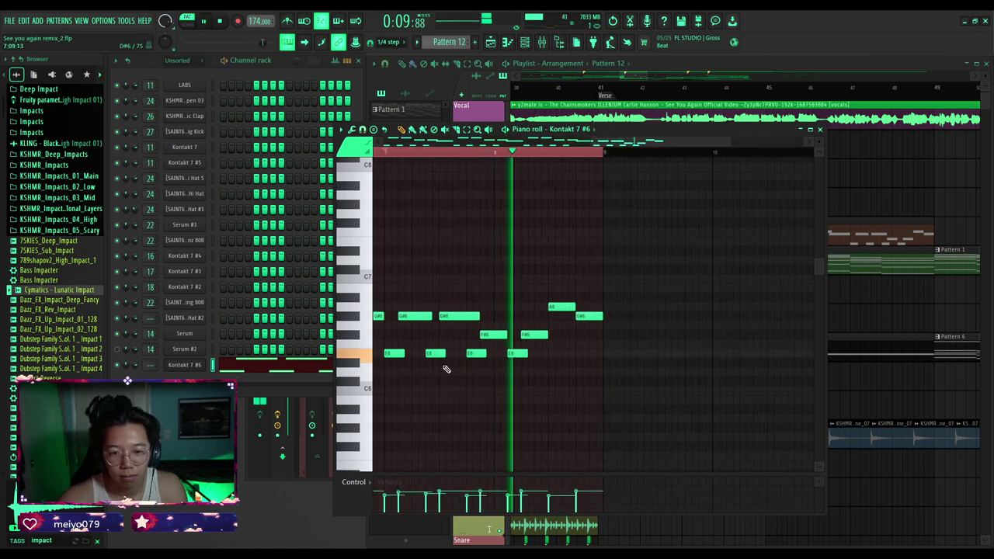
pyautogui.press('space')
pyautogui.scroll(2, 511, 336)
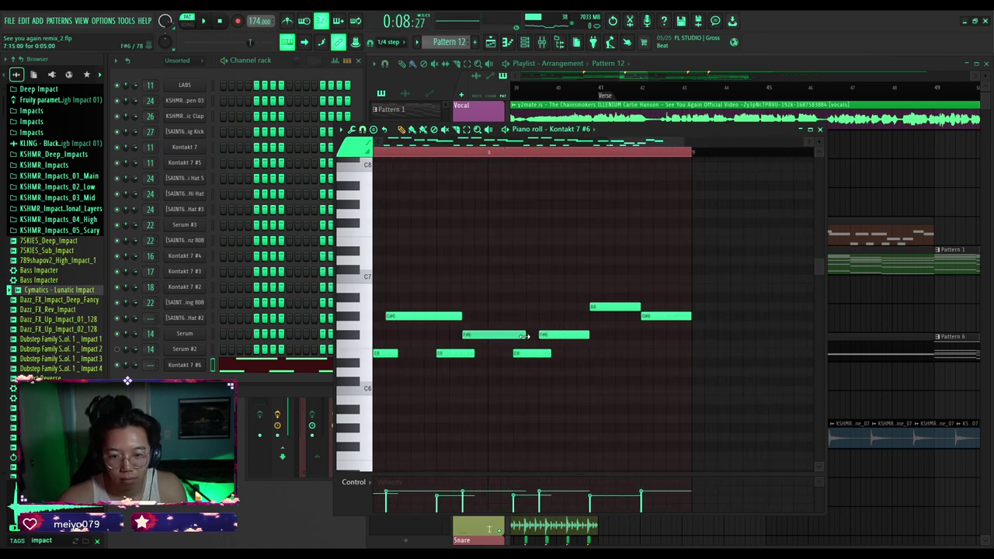
# Lengthen the F#6 and A6 notes in bar 8 to five steps each, auditioning the ending.
pyautogui.press('space')
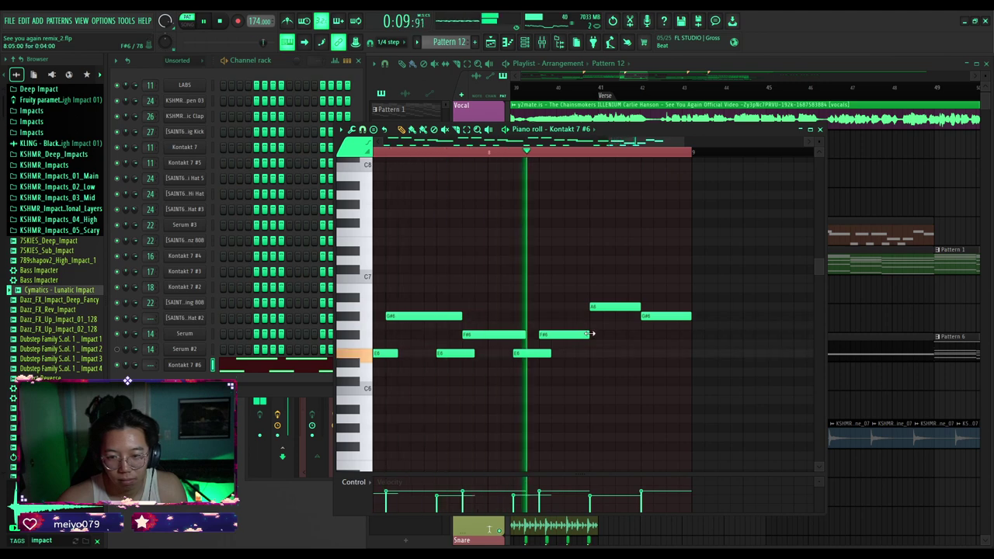
pyautogui.moveTo(590, 335); pyautogui.dragTo(605, 334)
pyautogui.press('space')
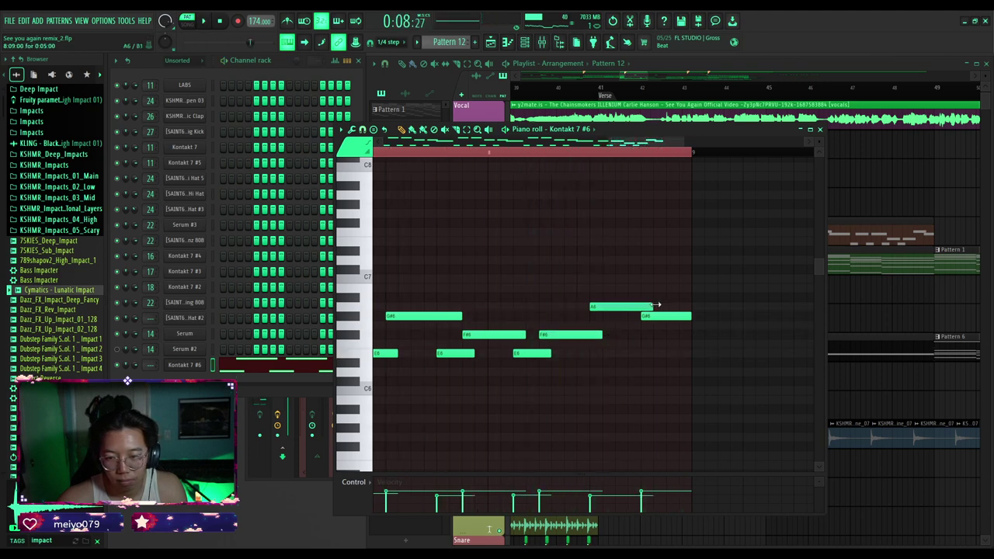
# Raise the velocity of bar 8's A6 note and replay Pattern 12 to check the ending.
pyautogui.scroll(-2, 644, 373)
pyautogui.press('space')
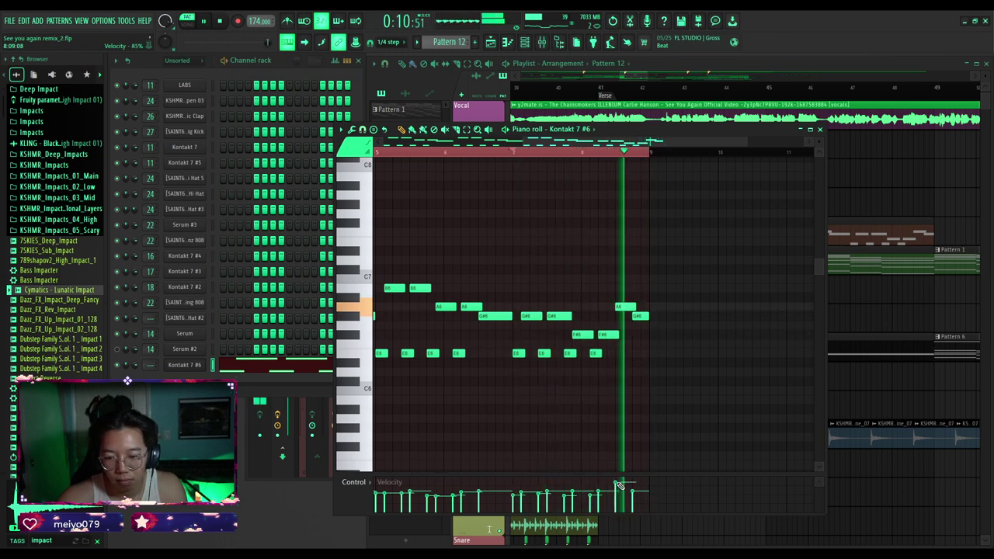
pyautogui.press('space')
pyautogui.press('space')
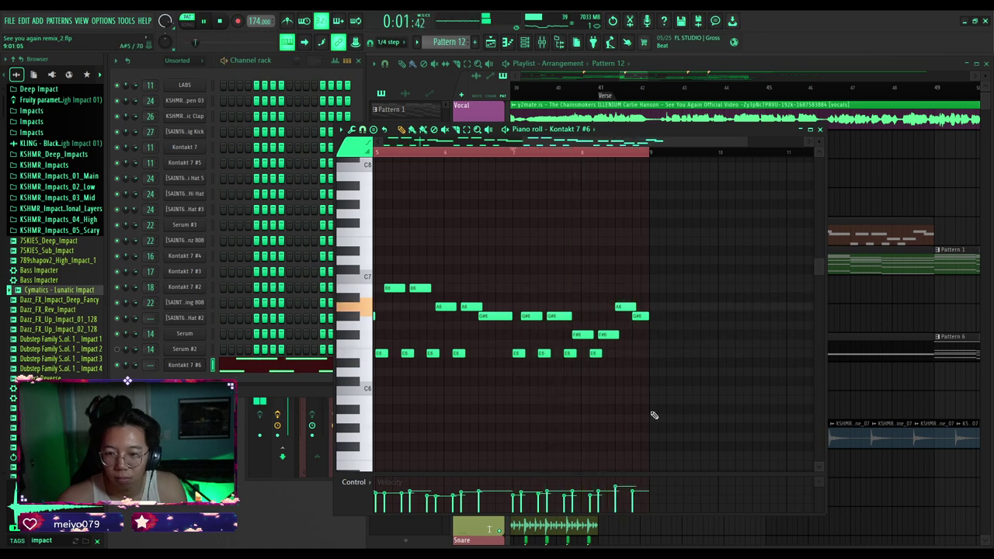
pyautogui.scroll(-2, 645, 370)
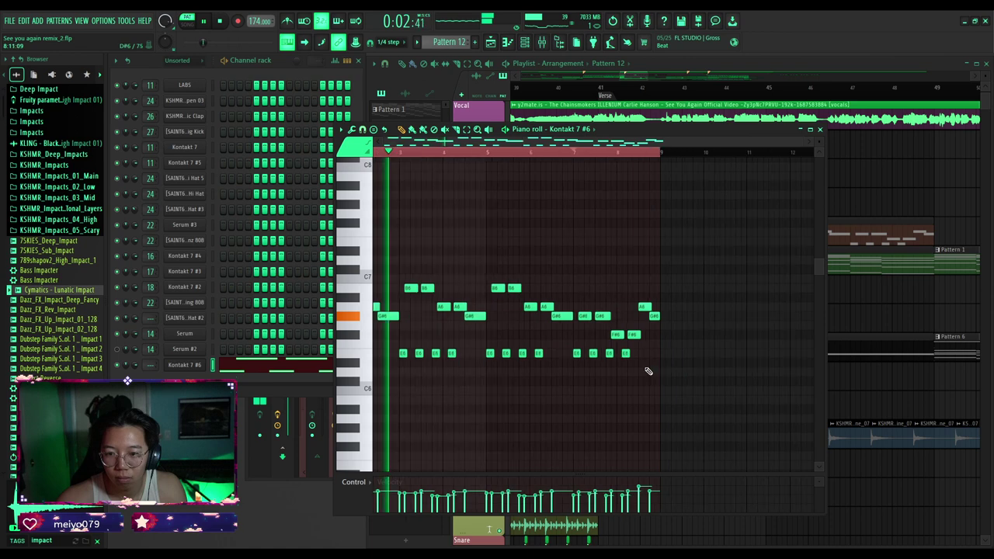
# Close the piano roll, show the mixer and route the Kontakt 7 #6 channel to mixer track 43.
pyautogui.click(819, 129)
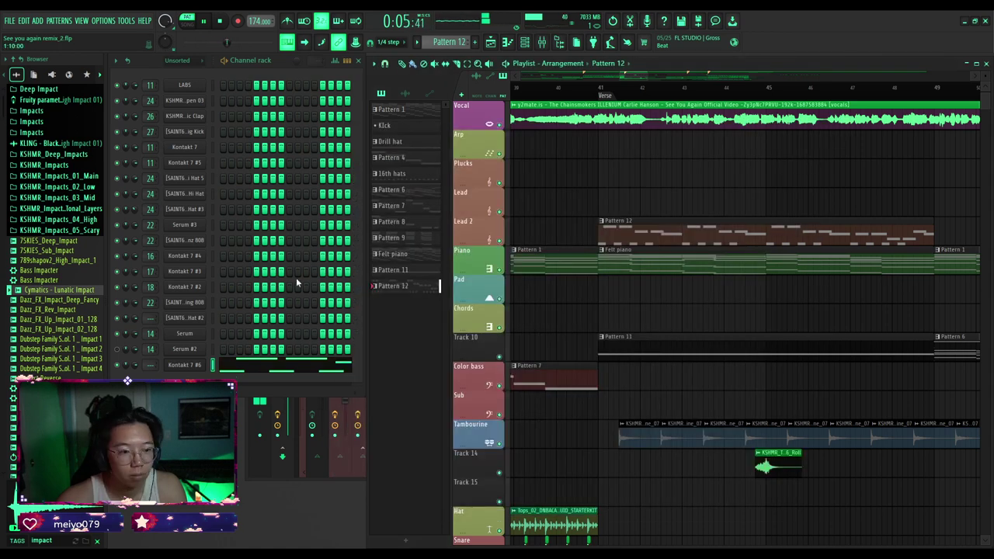
pyautogui.press('F9')
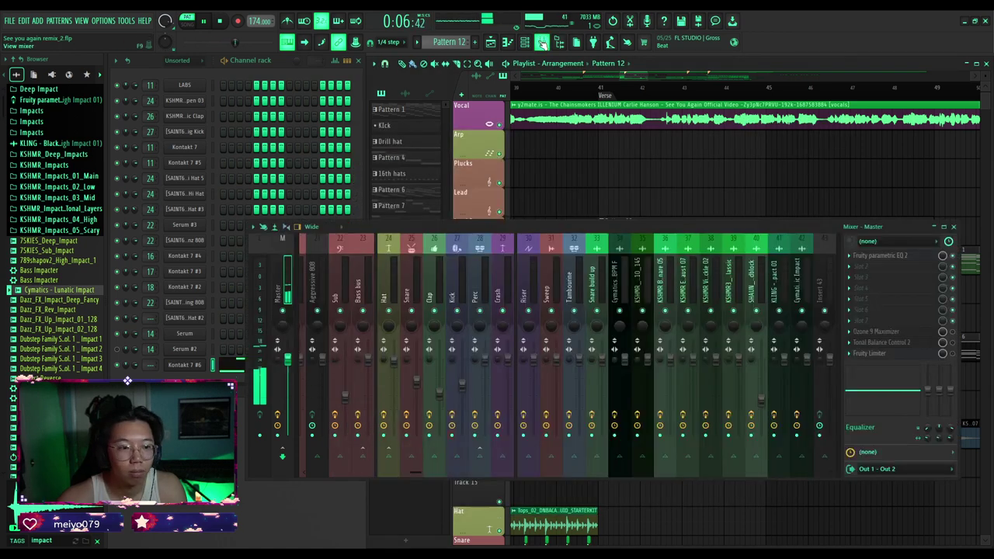
pyautogui.click(122, 351)
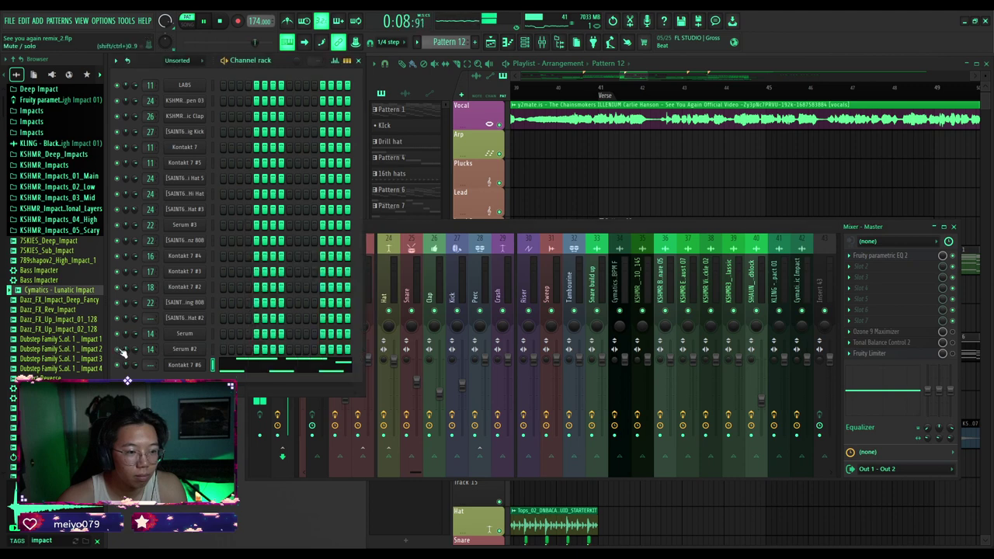
pyautogui.click(484, 227)
pyautogui.scroll(-3, 476, 303)
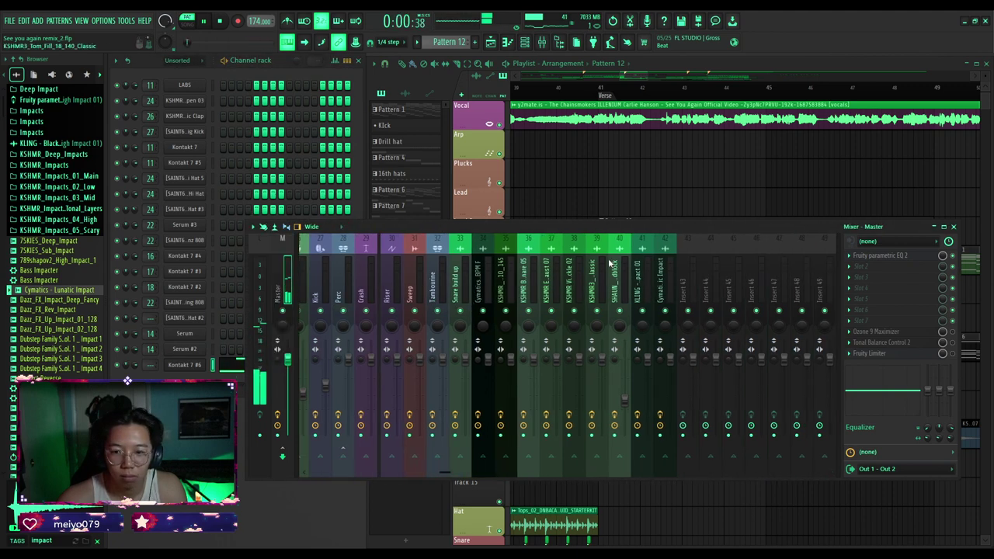
pyautogui.moveTo(148, 368); pyautogui.dragTo(148, 250)
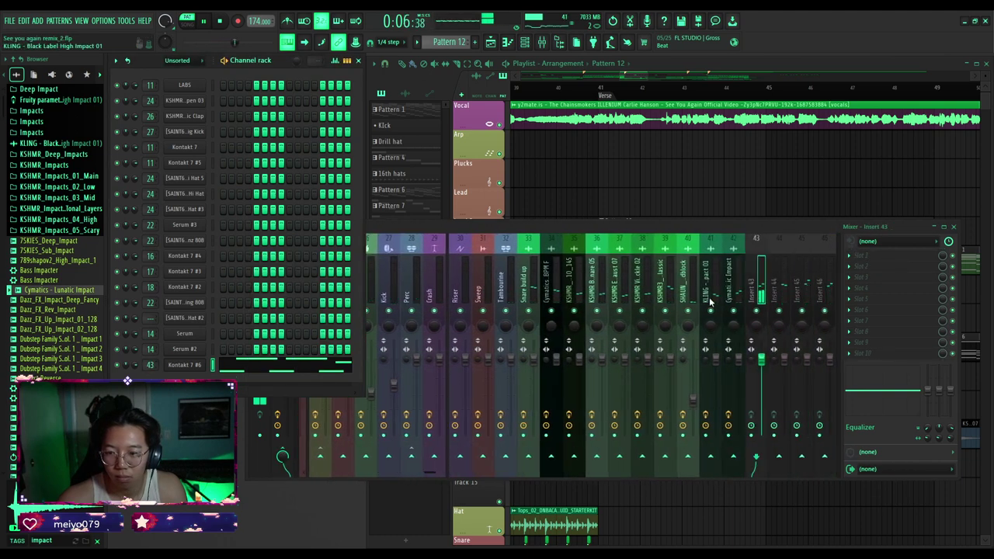
# Move the guitar's mixer track from position 43 to position 12, directly after the Piano track.
pyautogui.click(753, 283)
pyautogui.hotkey('alt', 'Left')
pyautogui.hotkey('alt', 'Left')
pyautogui.hotkey('alt', 'Left')
pyautogui.hotkey('alt', 'Left')
pyautogui.hotkey('alt', 'Left')
pyautogui.hotkey('alt', 'Left')
pyautogui.hotkey('alt', 'Left')
pyautogui.hotkey('alt', 'Left')
pyautogui.hotkey('alt', 'Left')
pyautogui.hotkey('alt', 'Left')
pyautogui.hotkey('alt', 'Left')
pyautogui.hotkey('alt', 'Left')
pyautogui.hotkey('alt', 'Left')
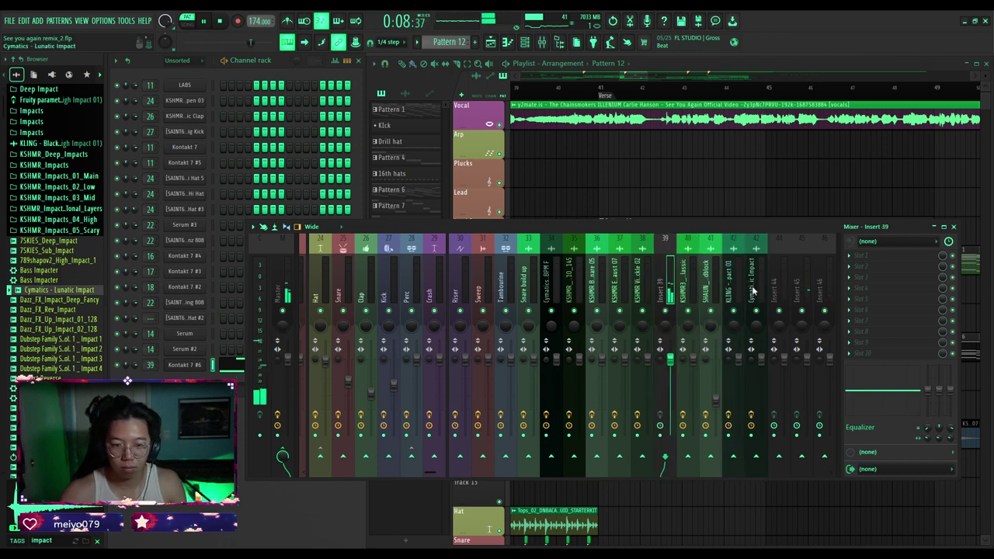
pyautogui.hotkey('alt', 'Left')
pyautogui.hotkey('alt', 'Left')
pyautogui.hotkey('alt', 'Left')
pyautogui.hotkey('alt', 'Left')
pyautogui.hotkey('alt', 'Left')
pyautogui.hotkey('alt', 'Left')
pyautogui.hotkey('alt', 'Left')
pyautogui.hotkey('alt', 'Left')
pyautogui.hotkey('alt', 'Left')
pyautogui.hotkey('alt', 'Left')
pyautogui.hotkey('alt', 'Left')
pyautogui.hotkey('alt', 'Left')
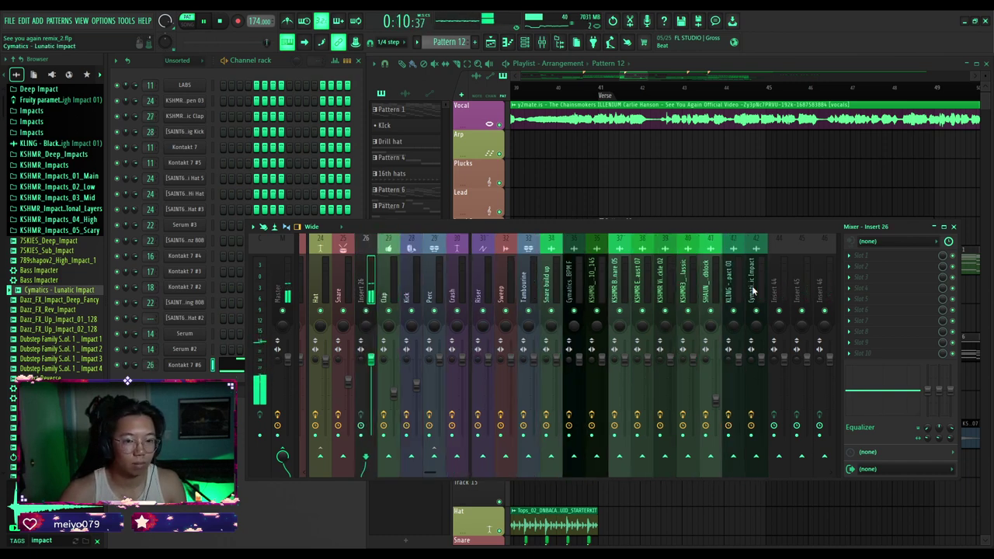
pyautogui.hotkey('alt', 'Left')
pyautogui.hotkey('alt', 'Left')
pyautogui.hotkey('alt', 'Left')
pyautogui.hotkey('alt', 'Left')
pyautogui.hotkey('alt', 'Left')
pyautogui.hotkey('alt', 'Left')
pyautogui.hotkey('alt', 'Left')
pyautogui.hotkey('alt', 'Left')
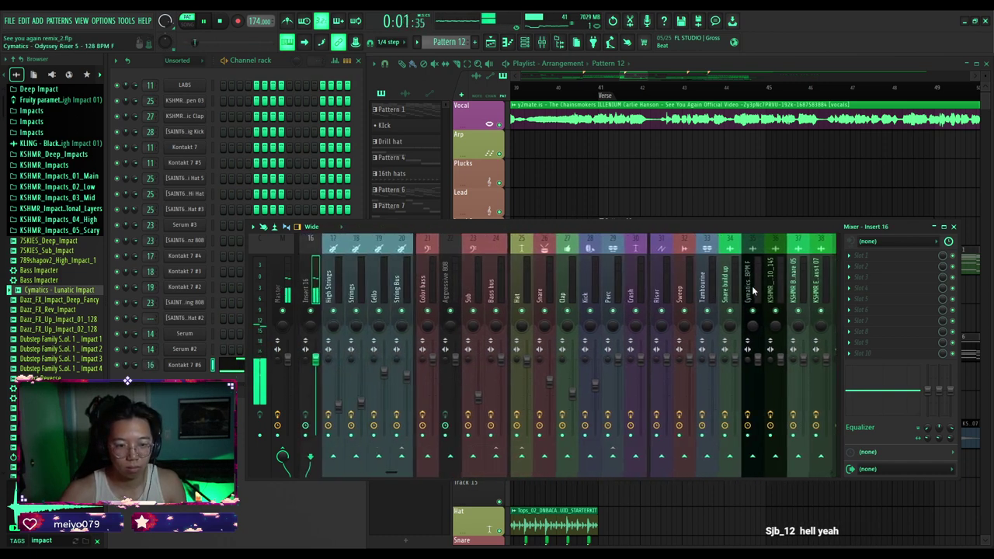
pyautogui.hotkey('alt', 'Right')
pyautogui.hotkey('alt', 'Right')
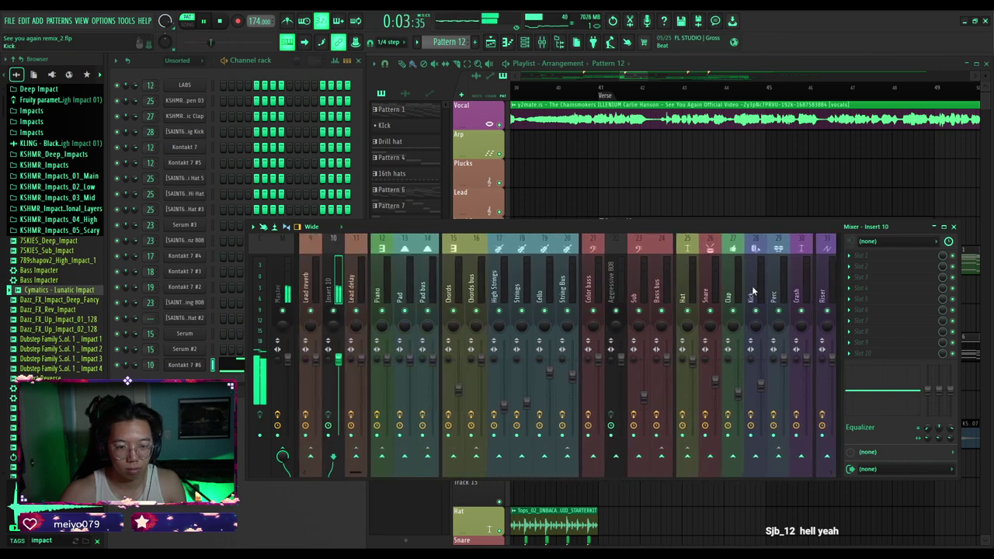
pyautogui.click(353, 287)
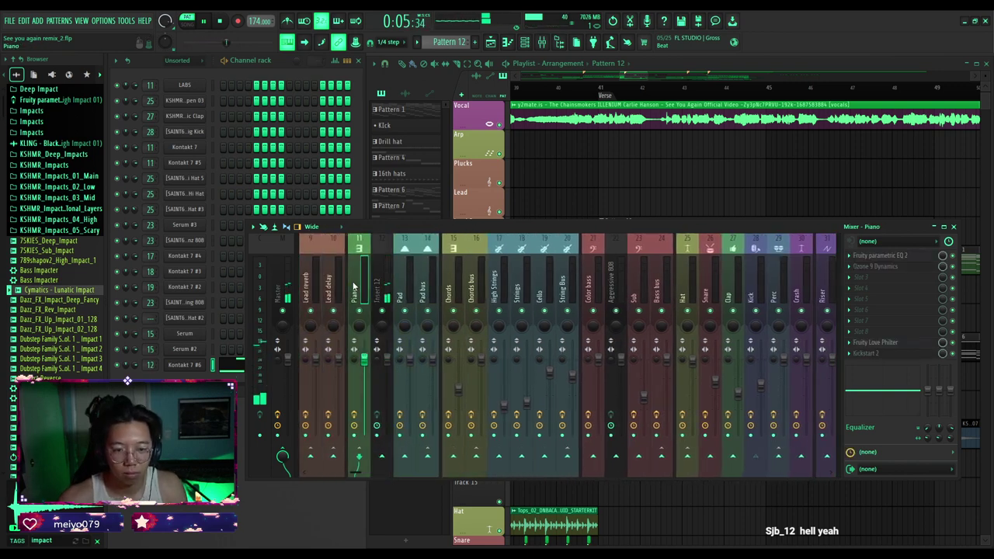
# Switch playback to song mode and play the arrangement from the Verse marker.
pyautogui.scroll(-3, 648, 168)
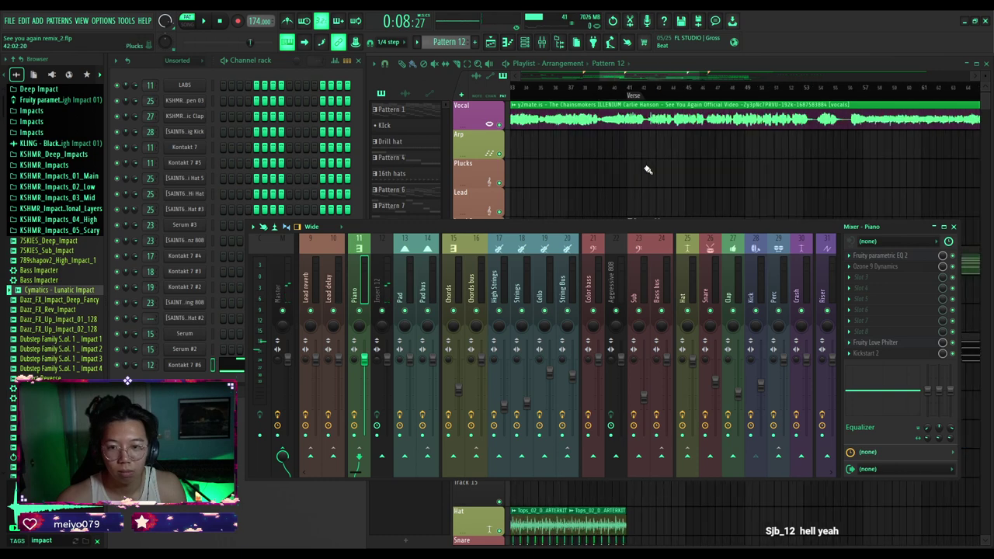
pyautogui.click(632, 88)
pyautogui.press('space')
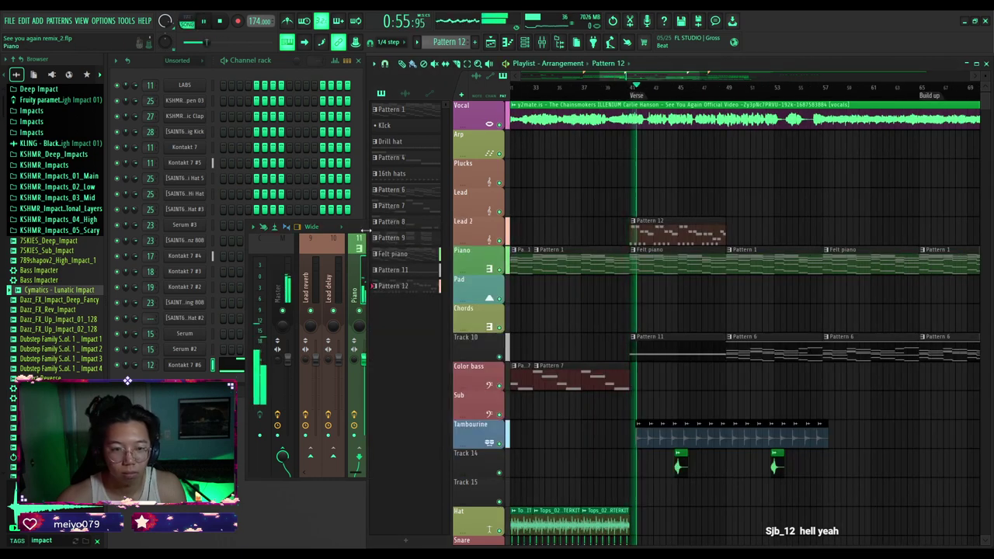
# Name mixer track 12 Guitar with the matching icon and colour, and stop playback.
pyautogui.press('F9')
pyautogui.click(381, 293)
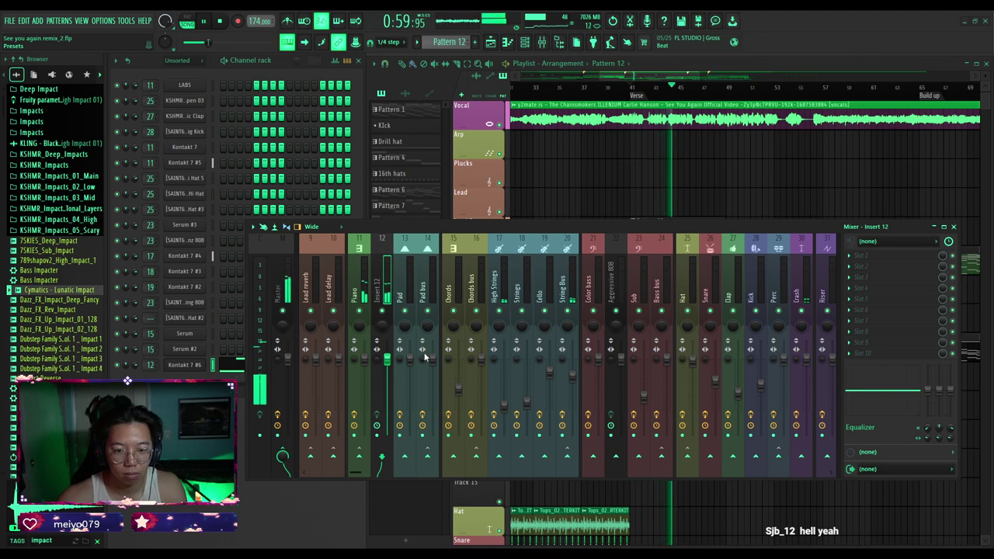
pyautogui.click(448, 390)
pyautogui.press('space')
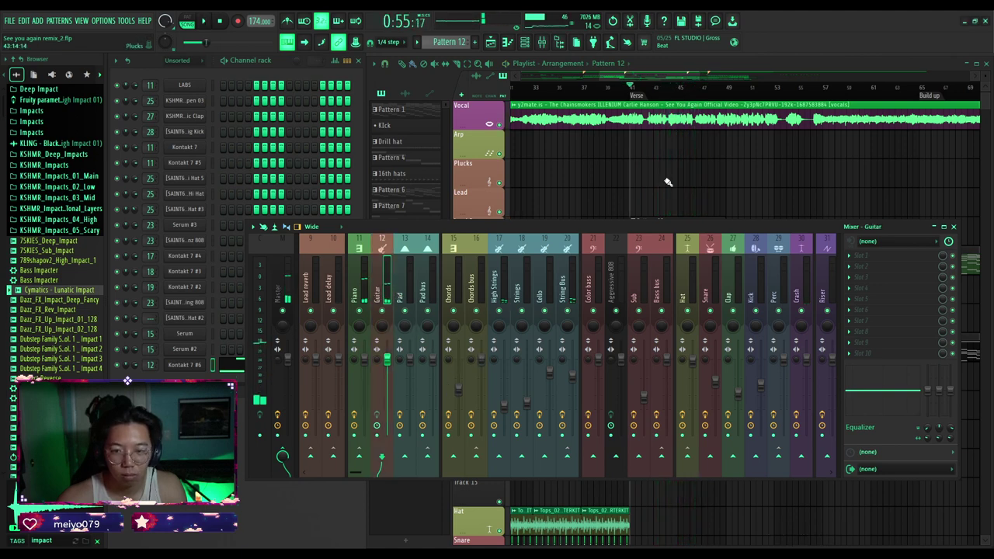
# Open Pattern 12's guitar notes from the playlist clip and briefly play the start of the verse.
pyautogui.click(665, 179)
pyautogui.scroll(2, 637, 237)
pyautogui.doubleClick(640, 240)
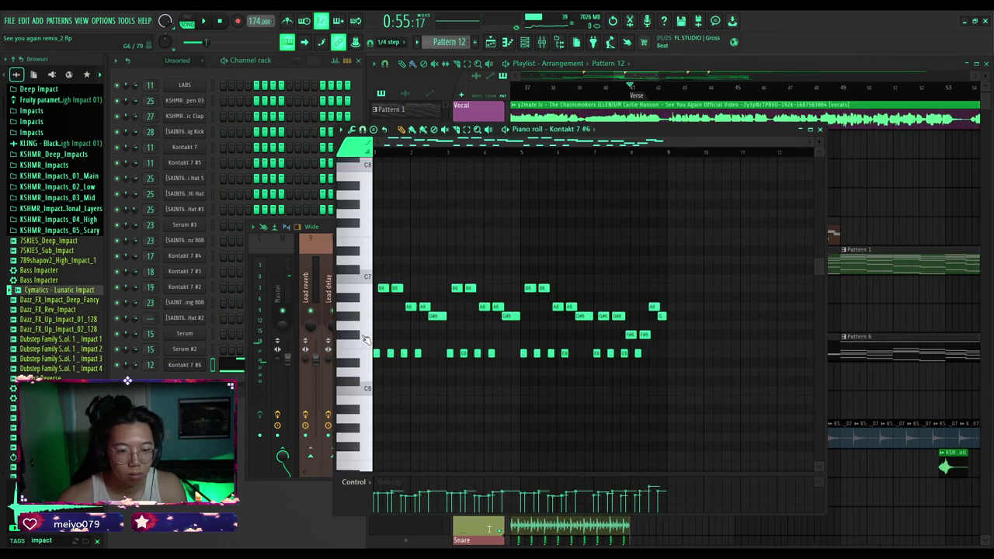
pyautogui.scroll(5, 365, 339)
pyautogui.press('space')
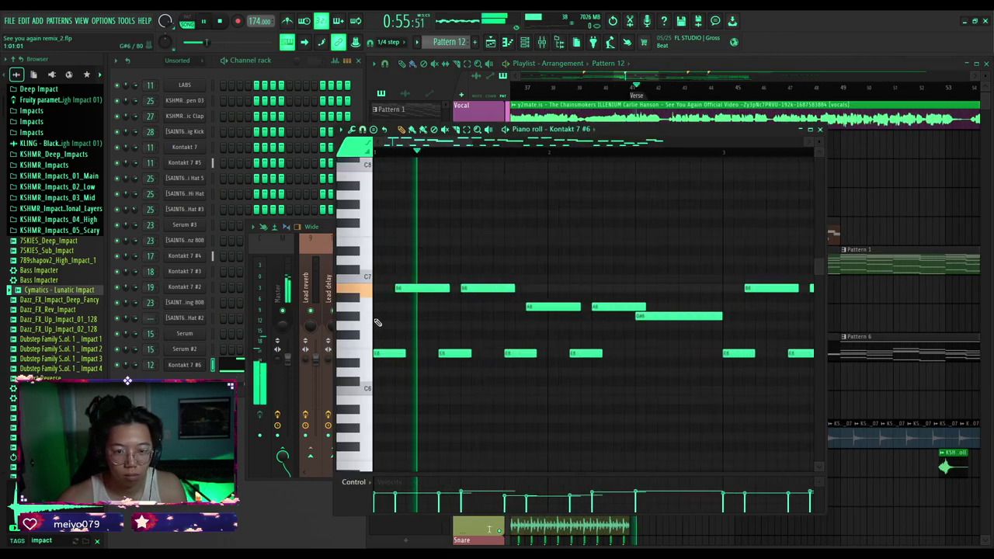
pyautogui.scroll(2, 398, 152)
pyautogui.press('space')
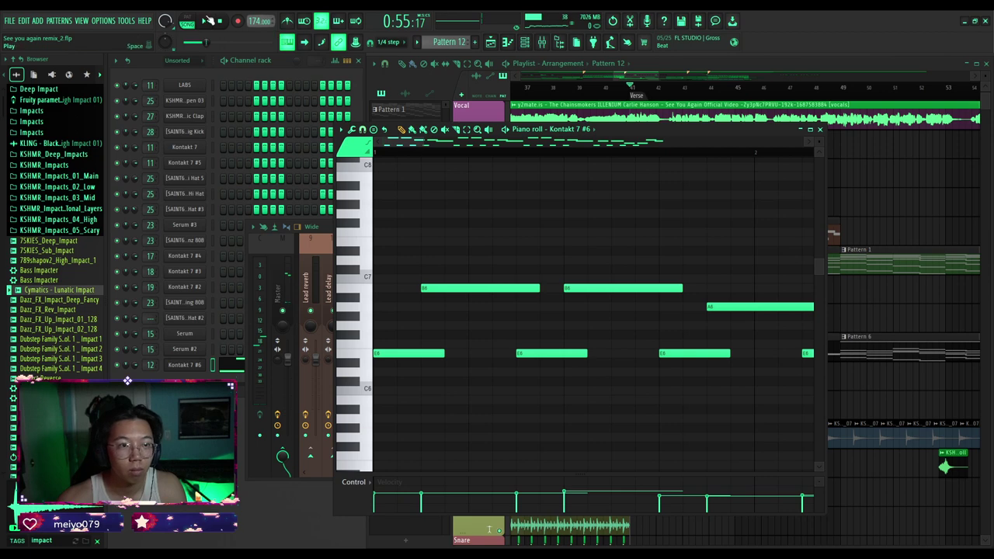
# Loop Pattern 12 in pattern mode and raise the Vibrato of the Kontakt 7 #6 guitar to about a third.
pyautogui.click(191, 22)
pyautogui.press('space')
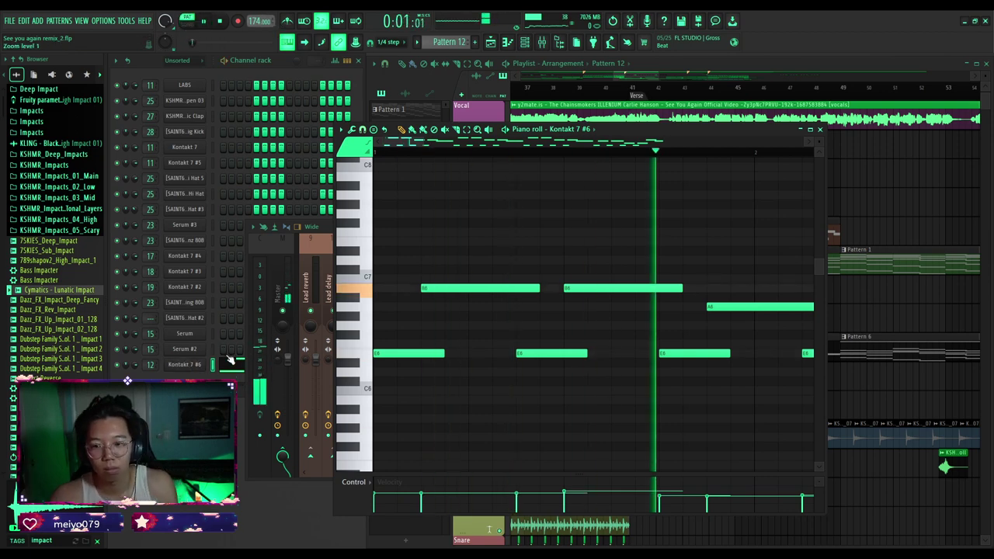
pyautogui.click(184, 364)
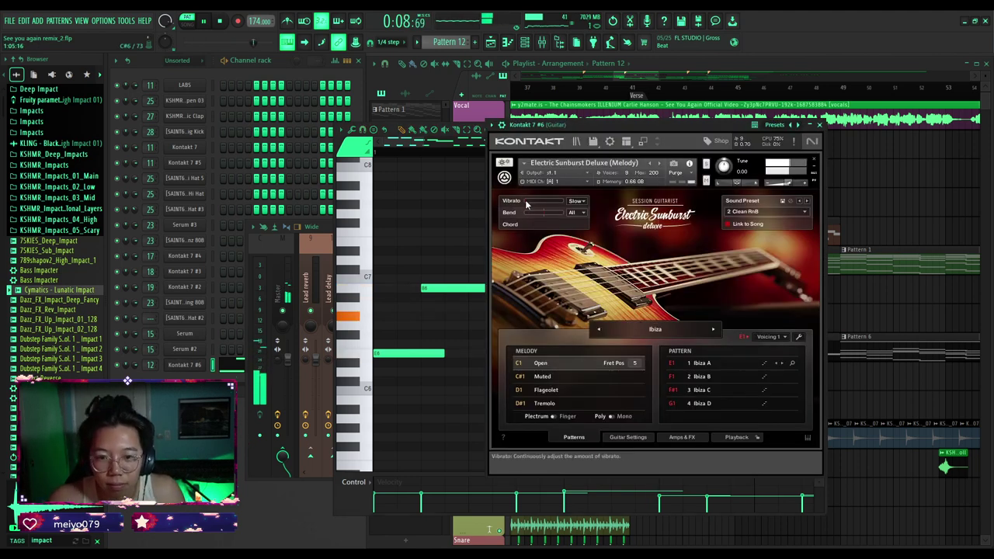
pyautogui.moveTo(536, 201)
pyautogui.mouseDown()
pyautogui.moveTo(557, 204)
pyautogui.moveTo(543, 202)
pyautogui.mouseUp()
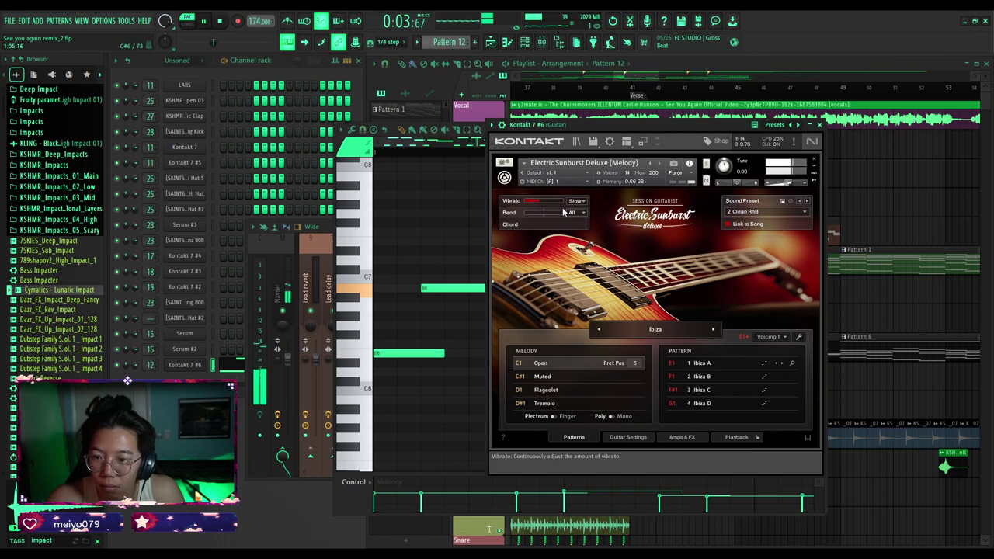
# Try the velocity reduction and muted-note decay controls in the guitar settings, and set Detune to 20 %.
pyautogui.click(626, 437)
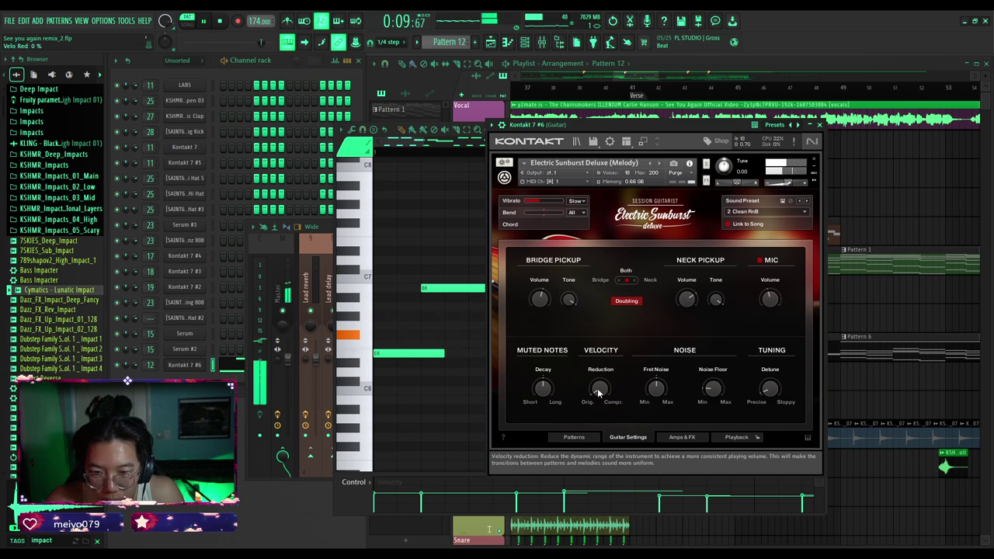
pyautogui.moveTo(598, 392); pyautogui.dragTo(586, 415)
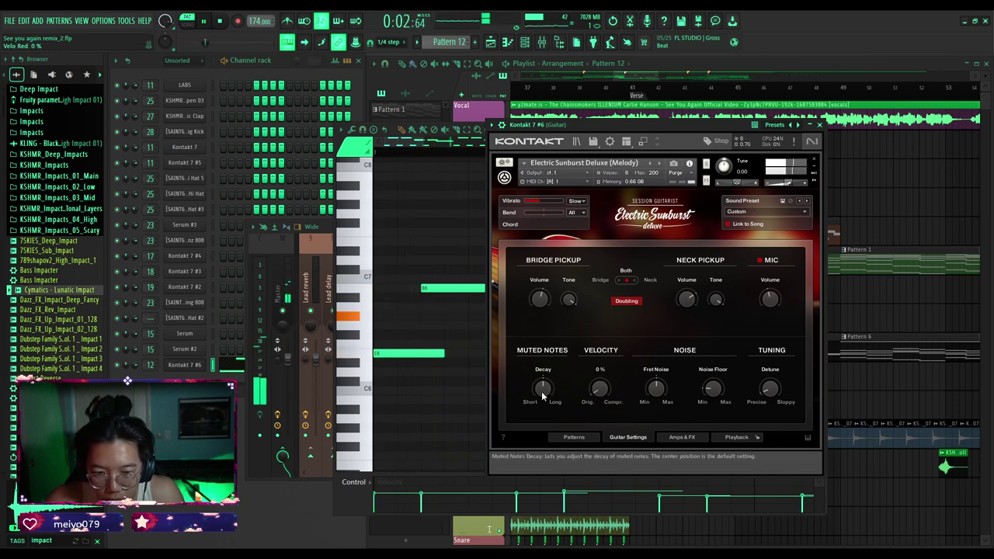
pyautogui.moveTo(542, 387)
pyautogui.mouseDown()
pyautogui.moveTo(541, 365)
pyautogui.moveTo(536, 392)
pyautogui.mouseUp()
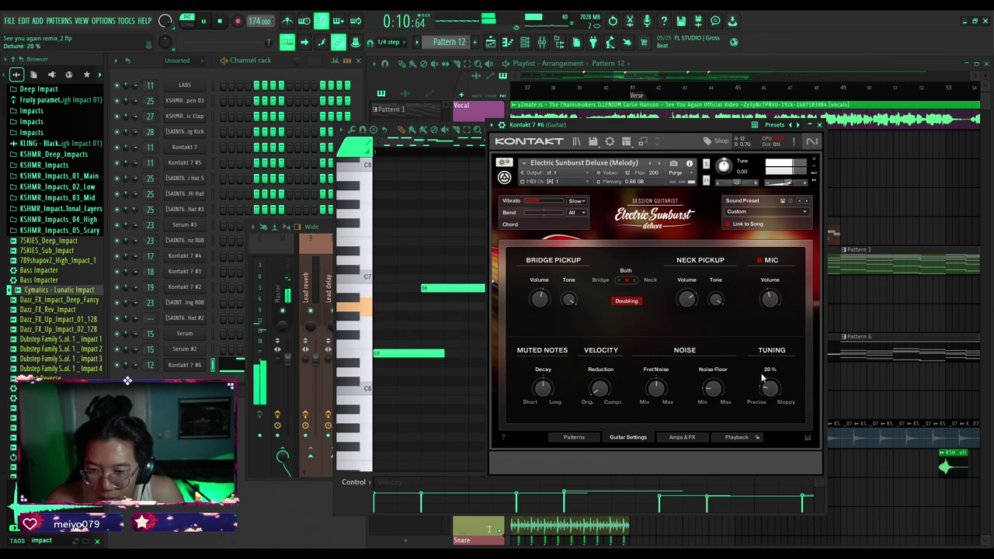
pyautogui.moveTo(758, 377); pyautogui.dragTo(778, 271)
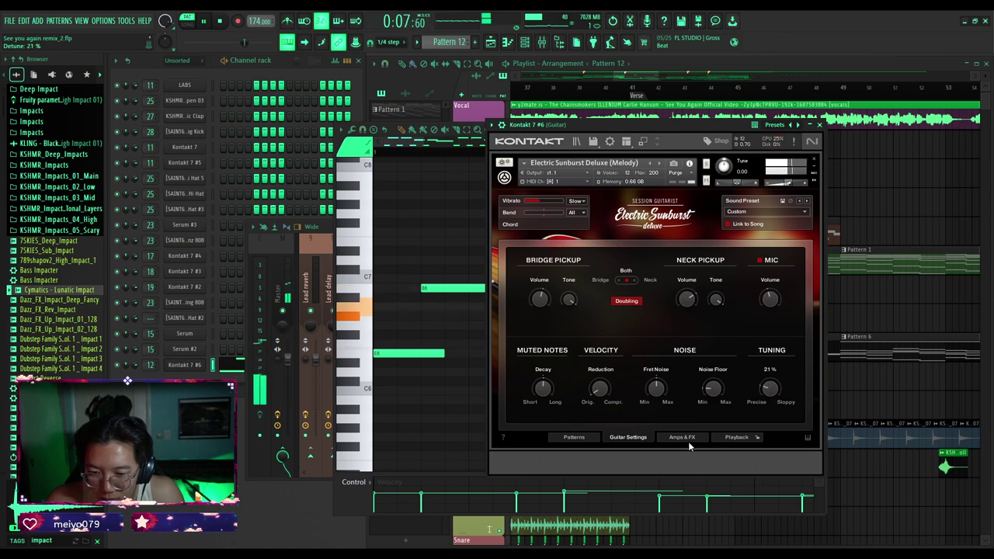
pyautogui.scroll(-1, 776, 389)
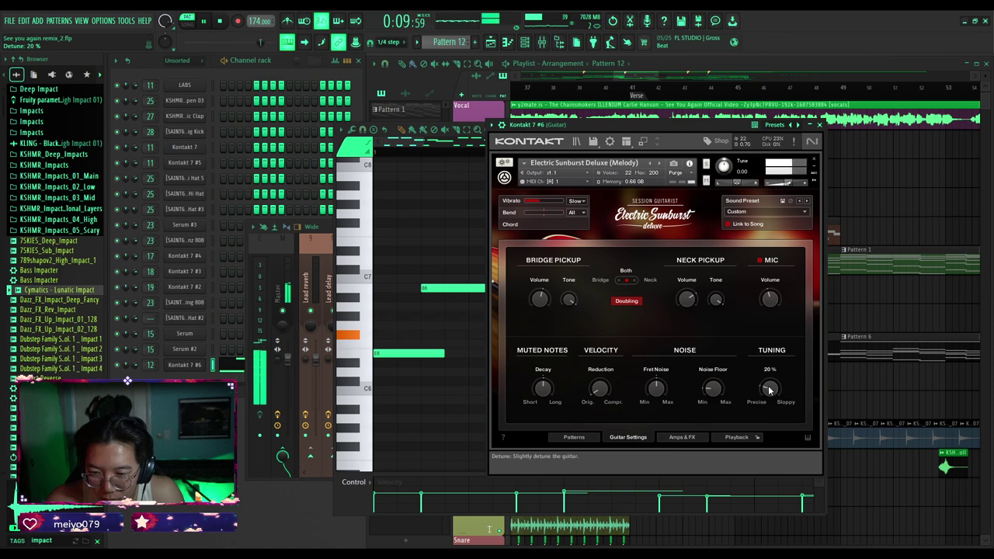
# Look over the amp effects and playback pages, and set the Fast Comp release to 151.6 ms.
pyautogui.click(684, 437)
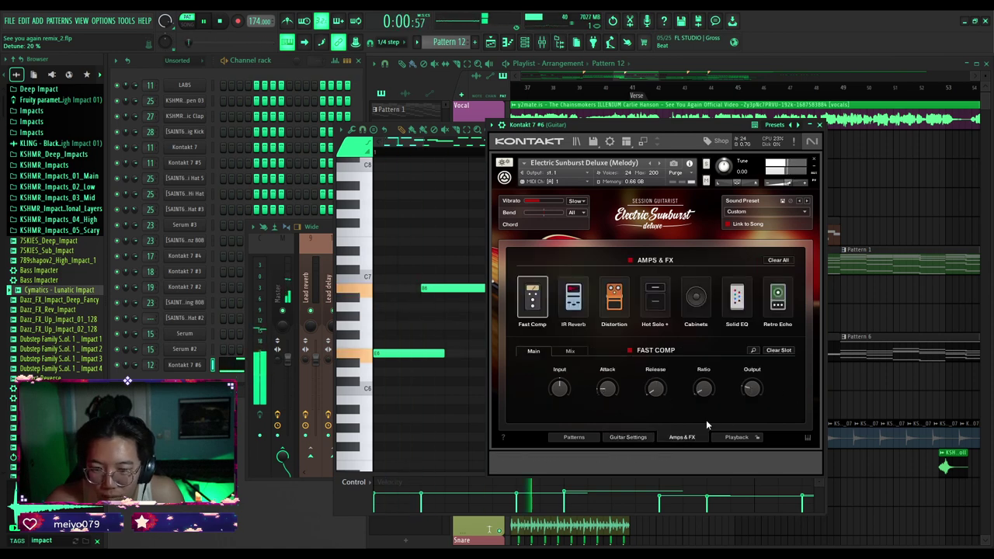
pyautogui.click(730, 436)
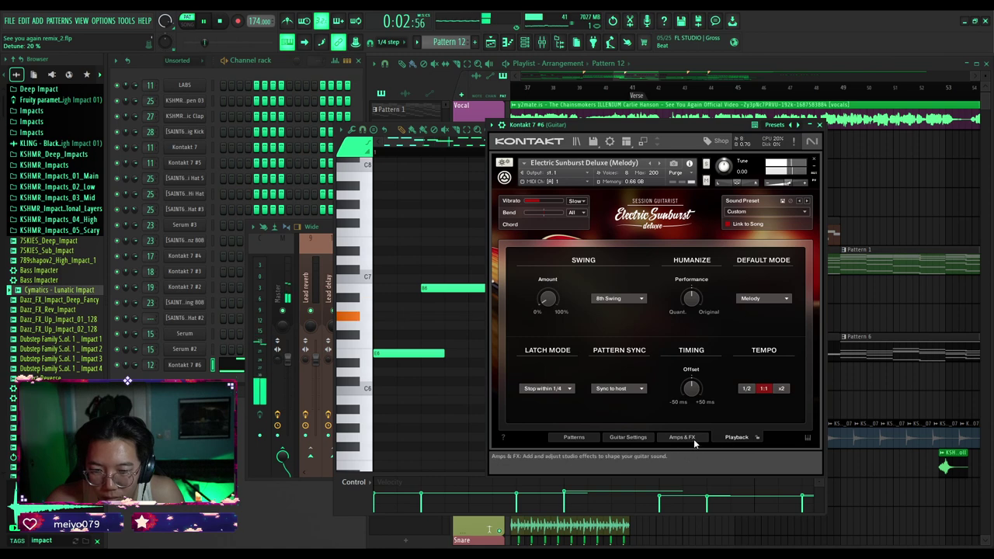
pyautogui.click(730, 437)
pyautogui.moveTo(655, 378); pyautogui.dragTo(652, 355)
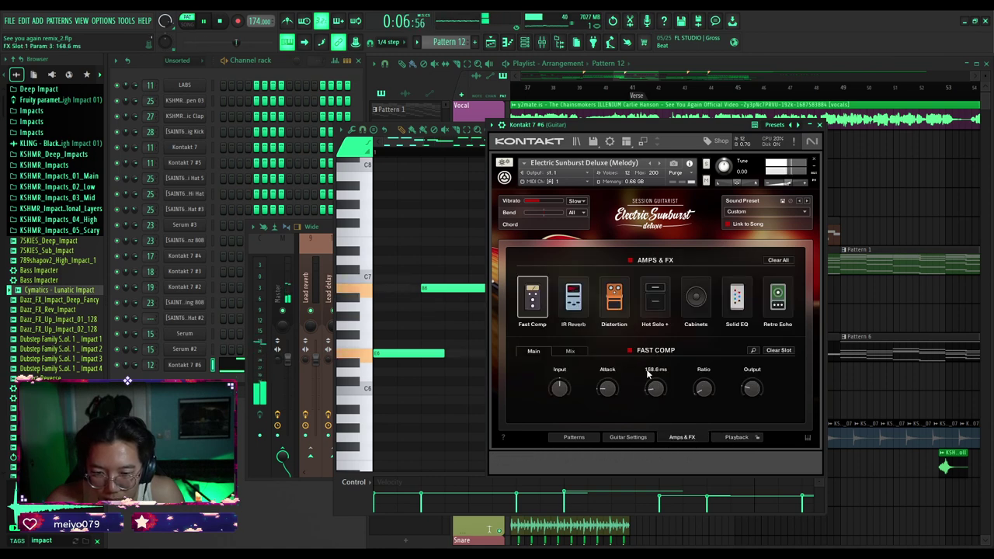
pyautogui.moveTo(648, 374); pyautogui.dragTo(645, 375)
# Set the guitar's playback swing amount to 24 % and its Humanize performance to 80 %.
pyautogui.click(733, 437)
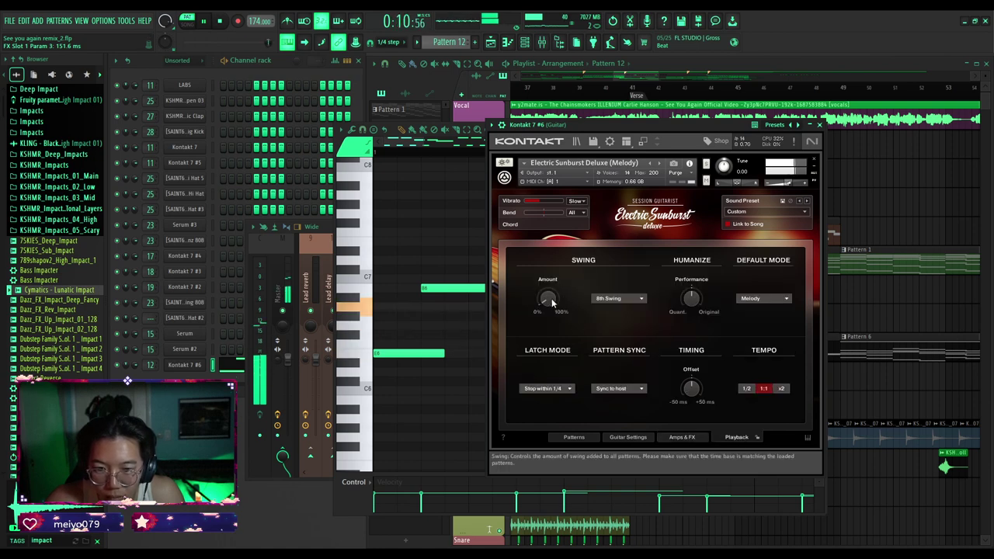
pyautogui.moveTo(548, 299); pyautogui.dragTo(515, 479)
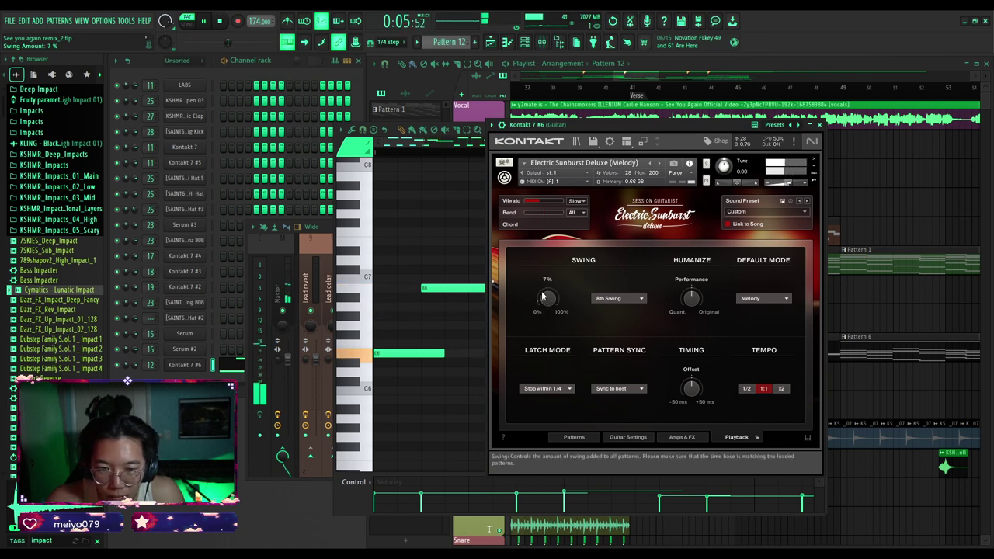
pyautogui.moveTo(544, 297); pyautogui.dragTo(532, 279)
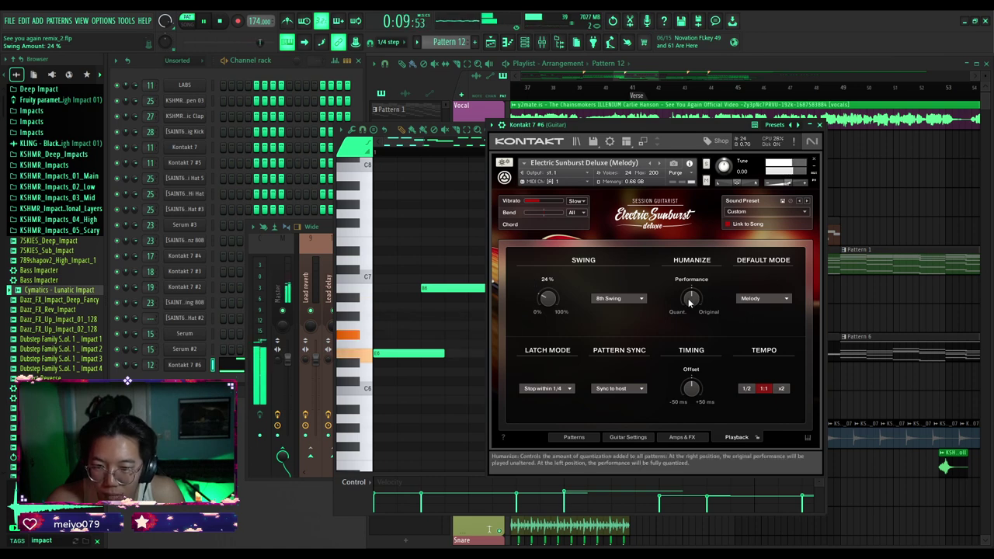
pyautogui.moveTo(689, 303); pyautogui.dragTo(680, 267)
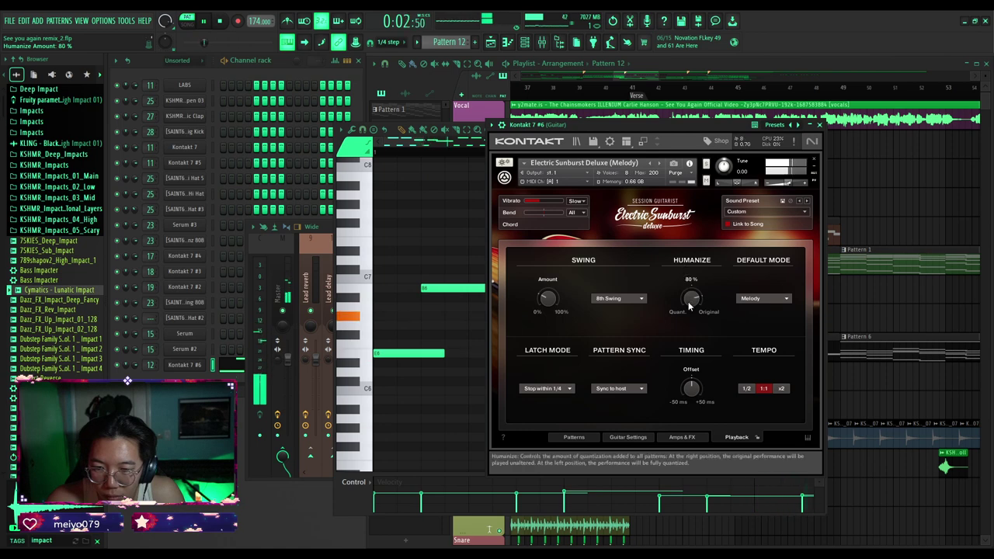
# Review the guitar's effects, settings and patterns pages, stop playback, and close the plugin and the piano roll.
pyautogui.click(682, 438)
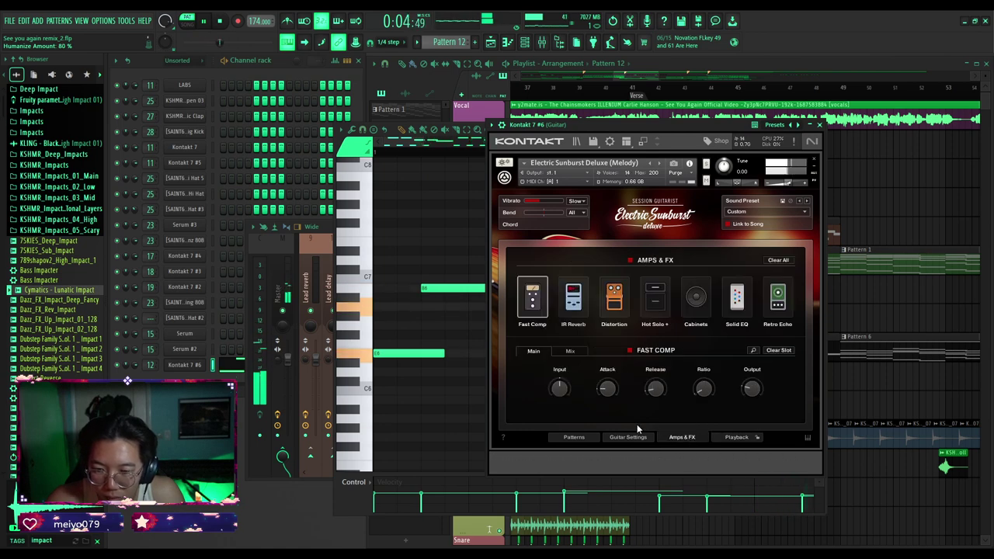
pyautogui.click(635, 436)
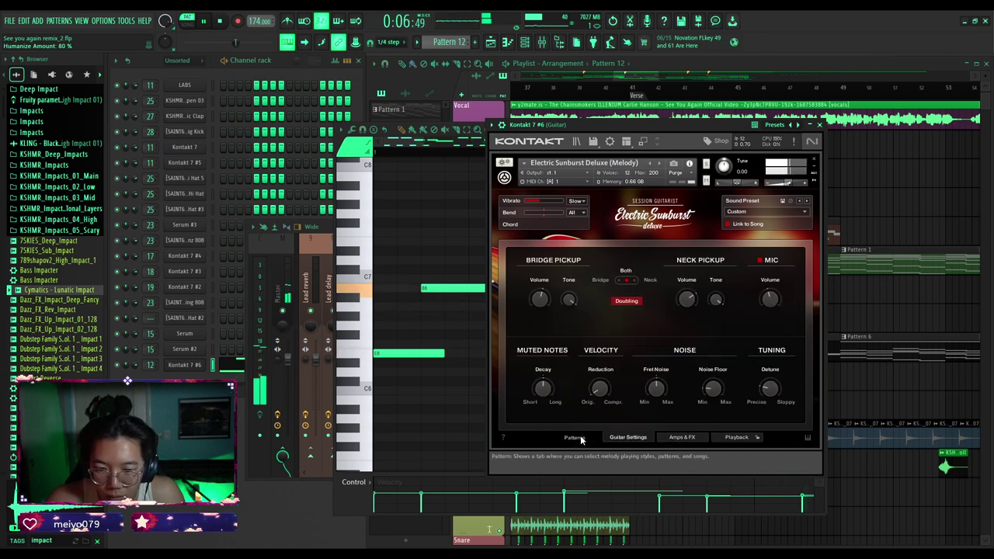
pyautogui.click(574, 438)
pyautogui.click(626, 440)
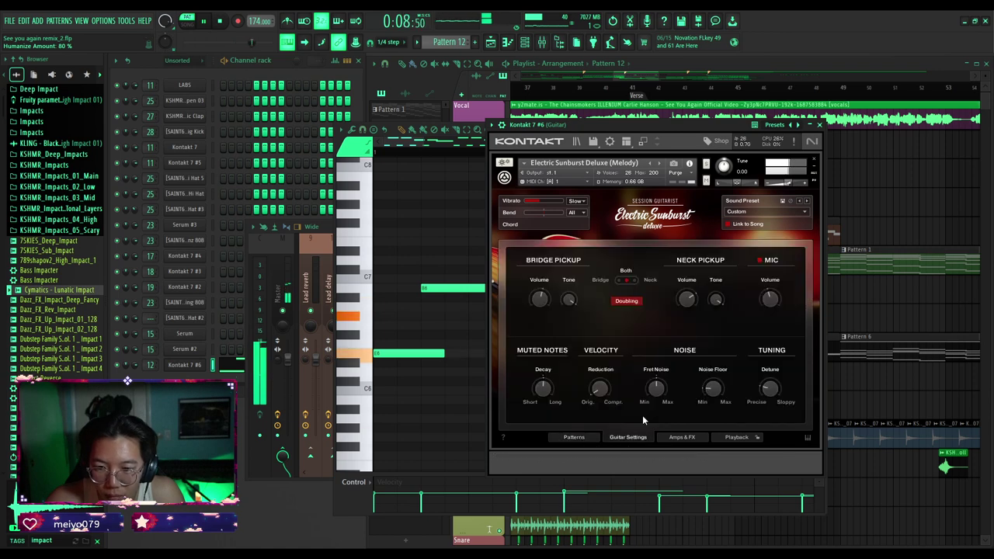
pyautogui.click(819, 125)
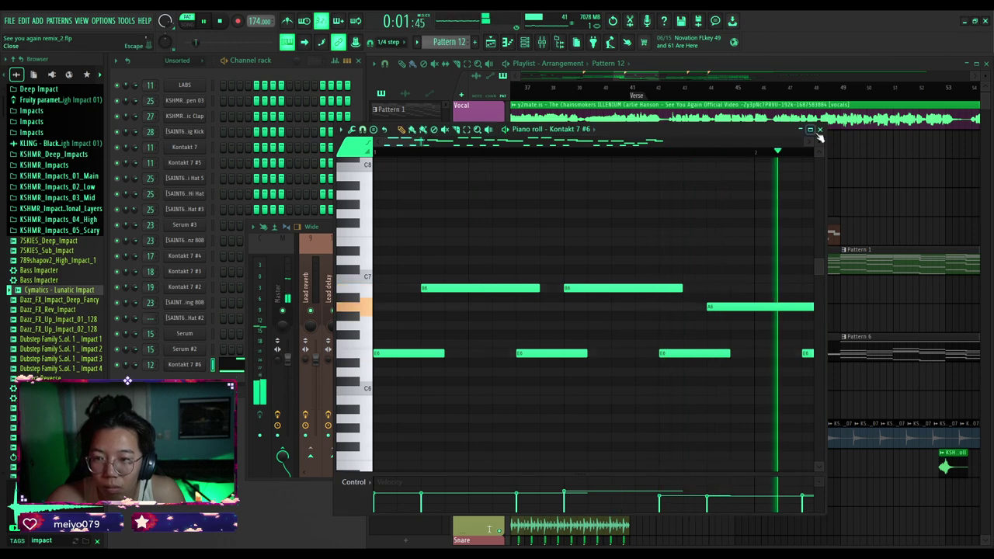
pyautogui.press('space')
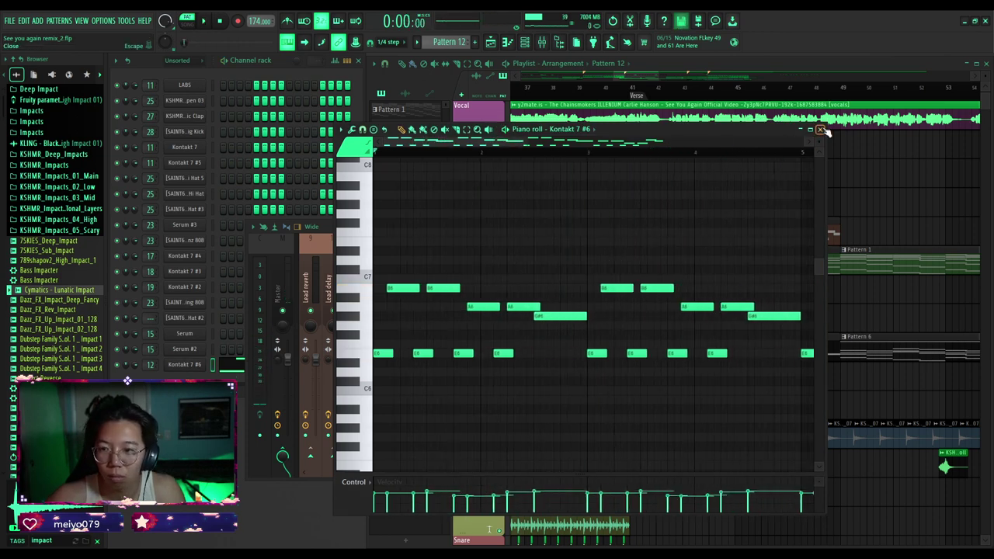
pyautogui.click(821, 130)
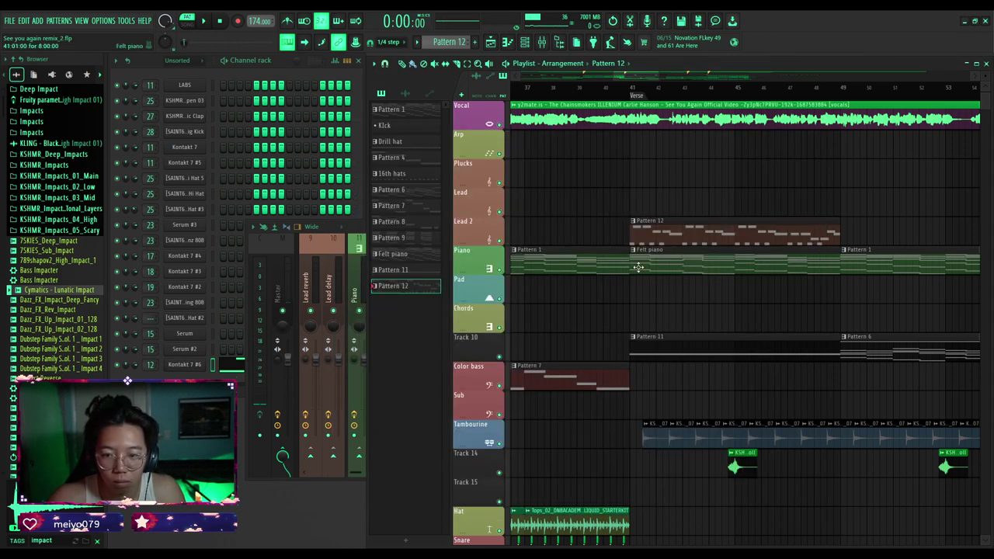
# Reopen Pattern 12's notes and the Kontakt 7 #6 guitar, and play the arrangement from the Verse marker.
pyautogui.click(631, 87)
pyautogui.doubleClick(639, 227)
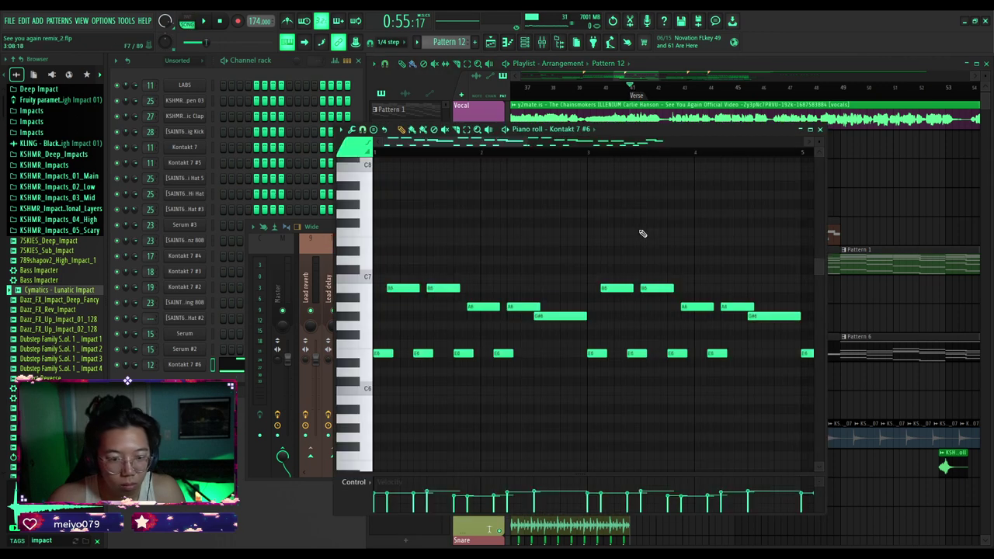
pyautogui.click(186, 366)
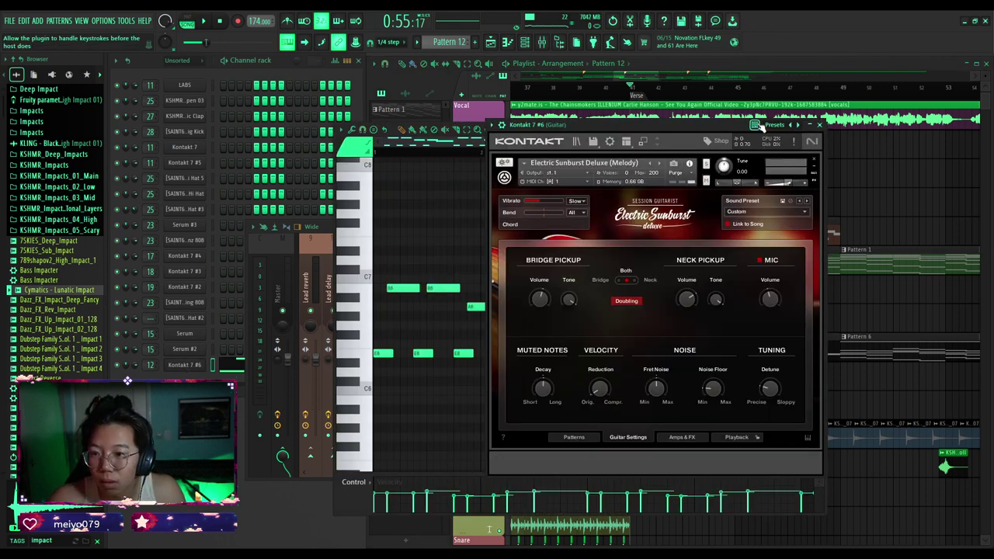
pyautogui.press('space')
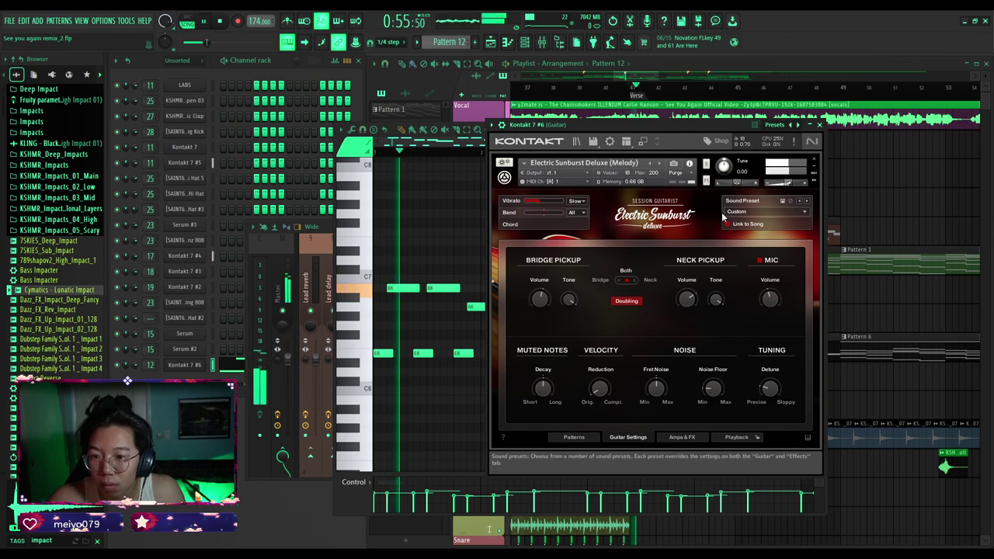
pyautogui.press('space')
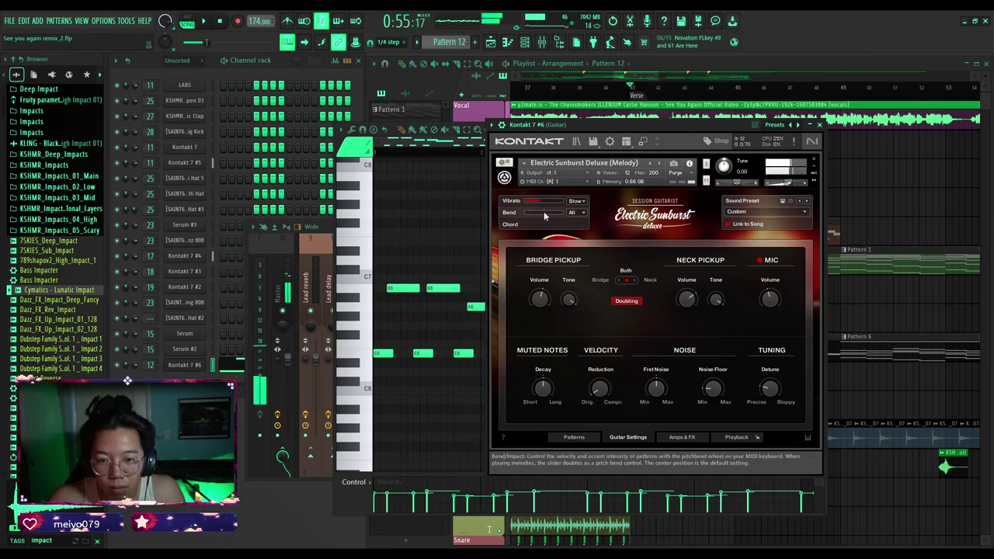
pyautogui.press('space')
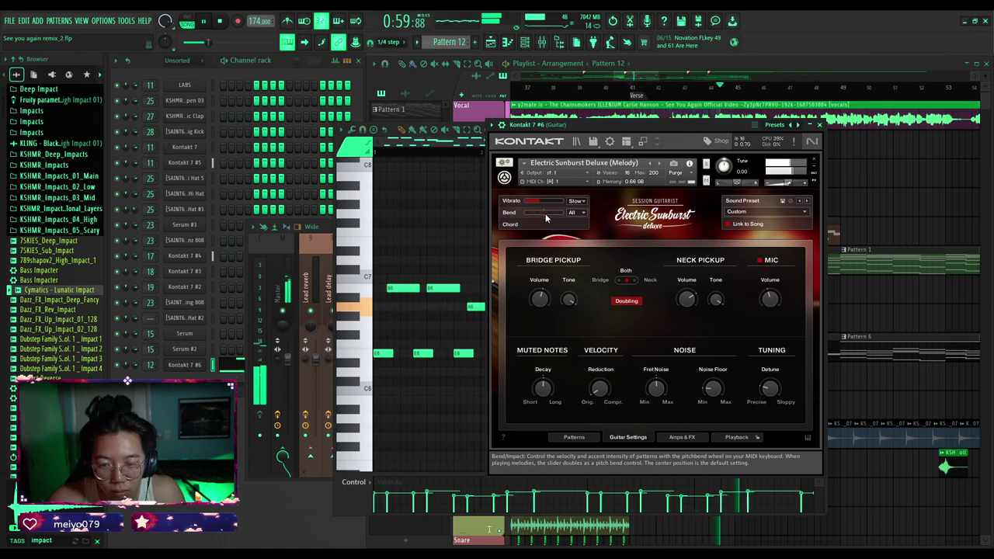
# Try bending only the loudest note on the guitar with Pattern 12 looping, and restore the bend mode to All.
pyautogui.click(584, 214)
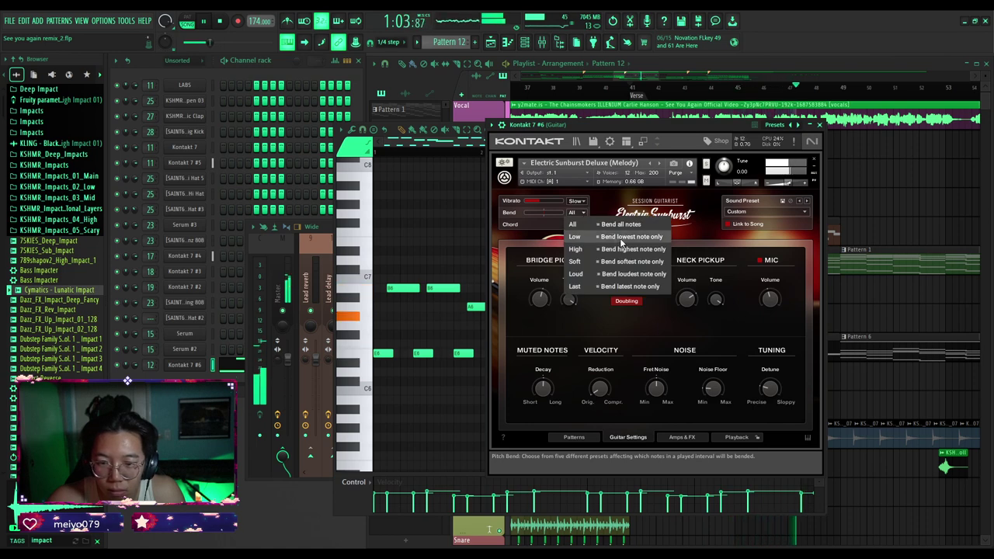
pyautogui.click(604, 275)
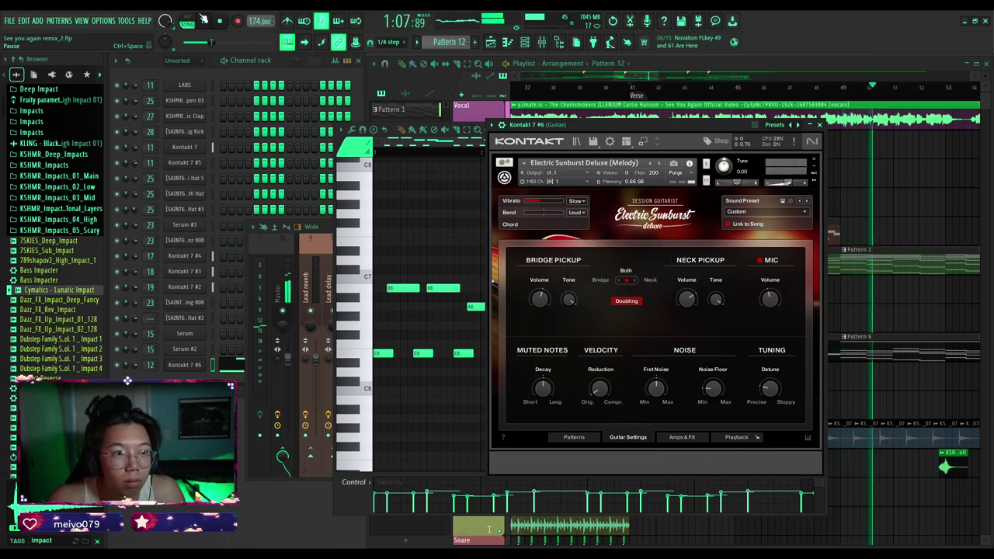
pyautogui.press('l')
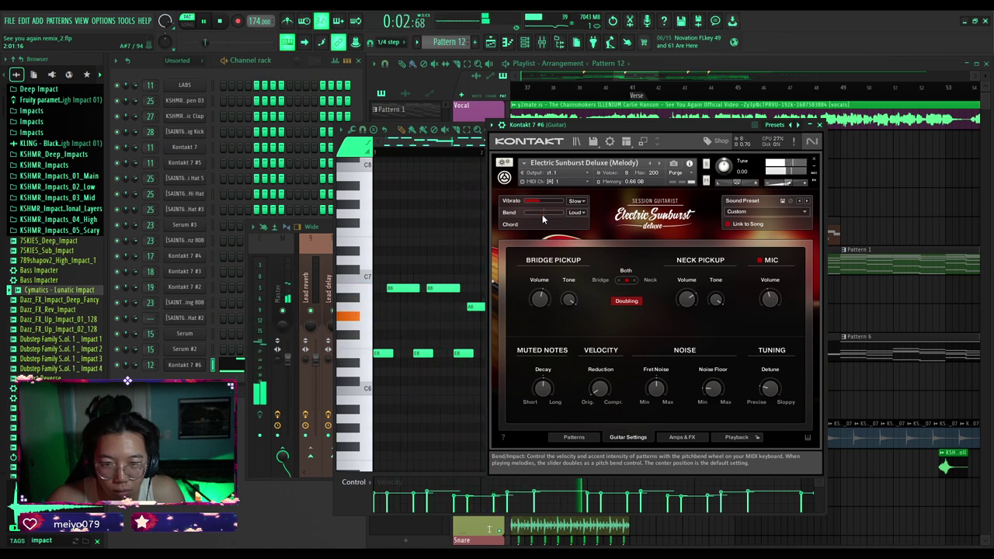
pyautogui.click(577, 212)
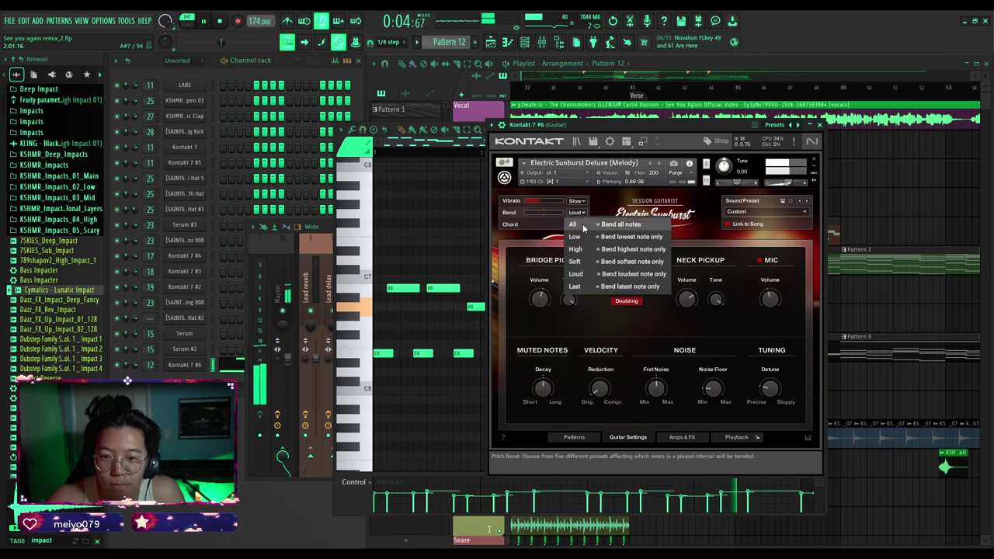
pyautogui.click(585, 226)
# Set the guitar's muted notes decay to 100 % and return to its patterns page.
pyautogui.click(575, 214)
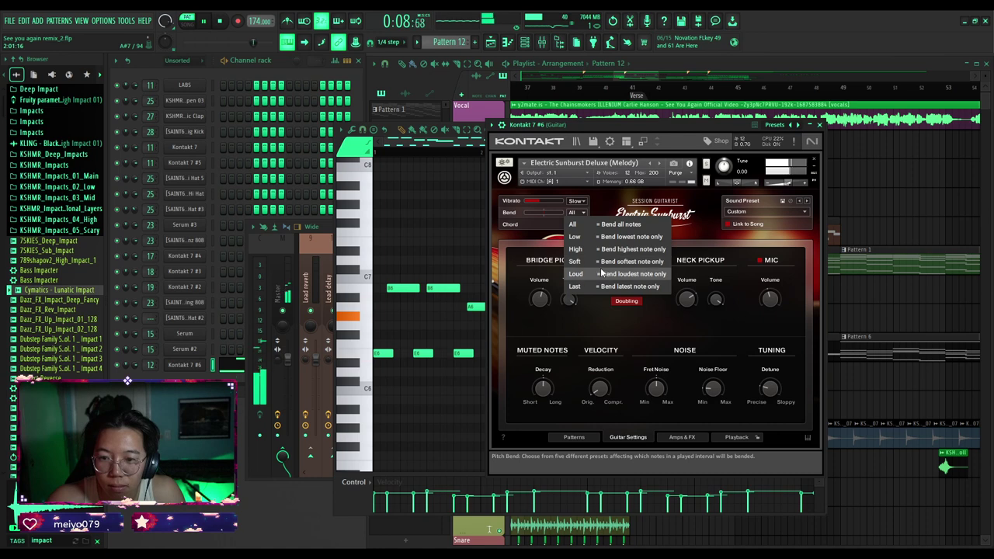
pyautogui.click(580, 330)
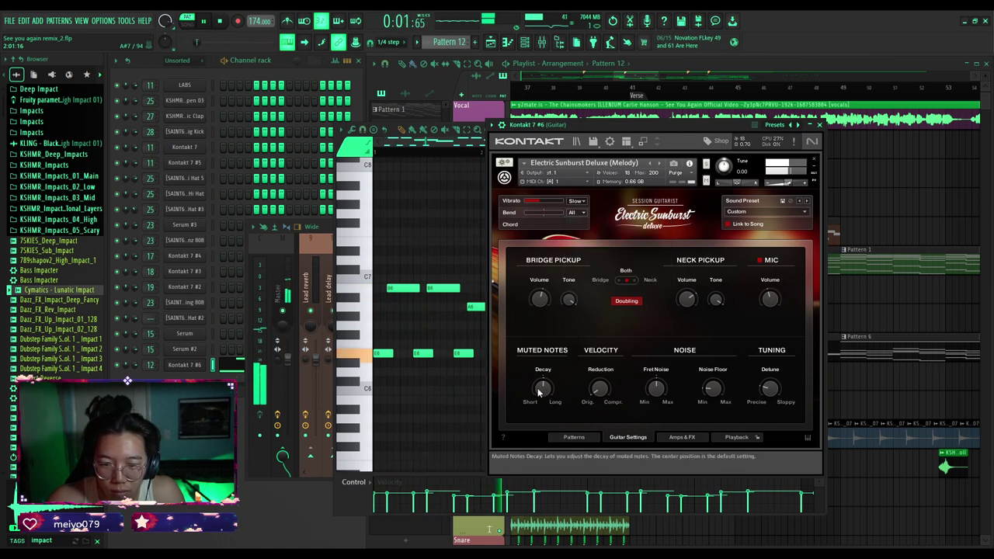
pyautogui.moveTo(539, 392); pyautogui.dragTo(535, 374)
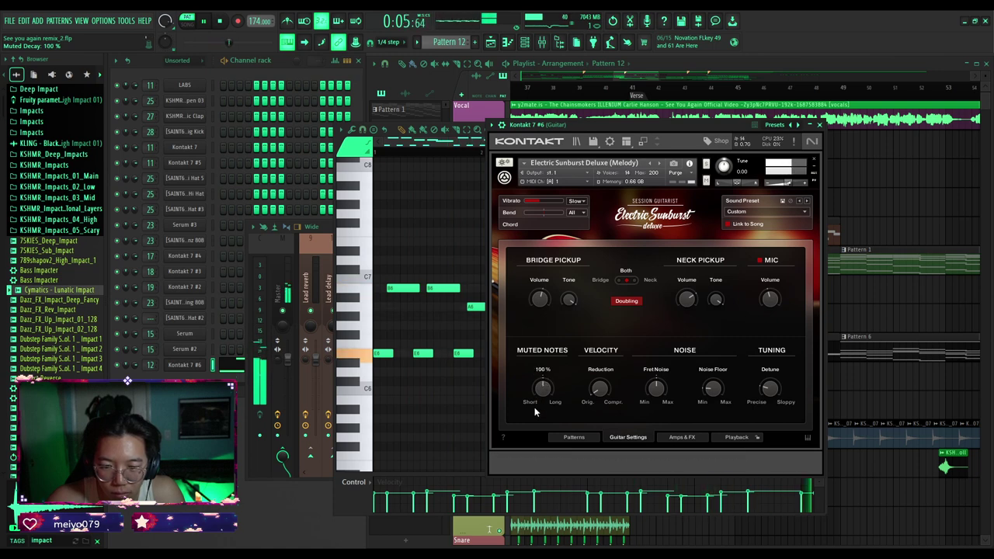
pyautogui.click(575, 438)
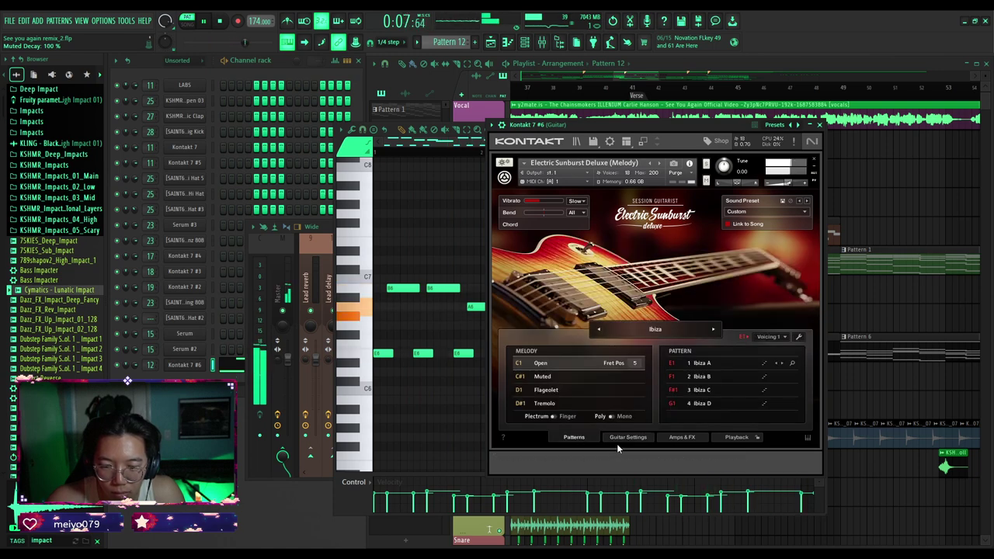
# Lengthen the first three low E6 notes to six steps each and the fourth to 14 steps, reaching bar 3.
pyautogui.click(455, 386)
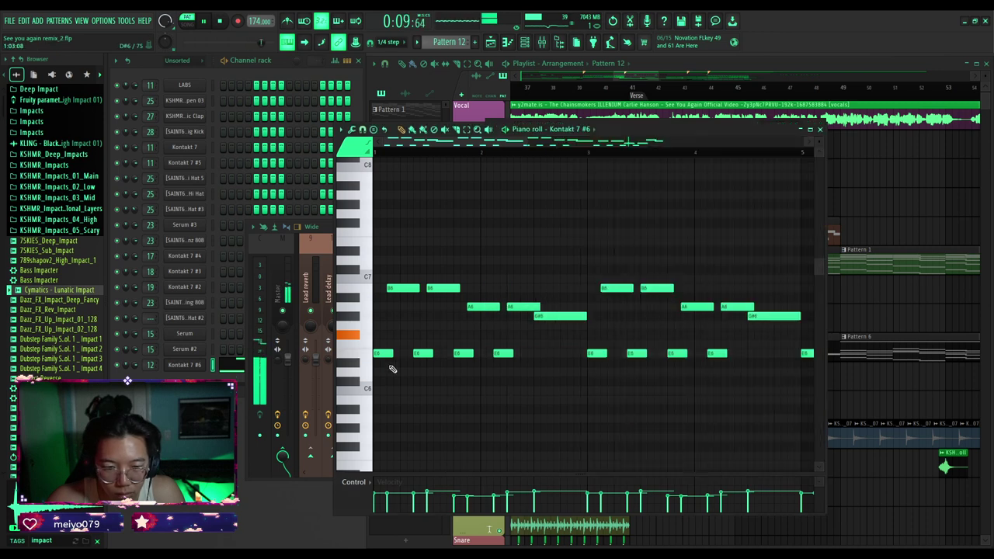
pyautogui.scroll(3, 392, 353)
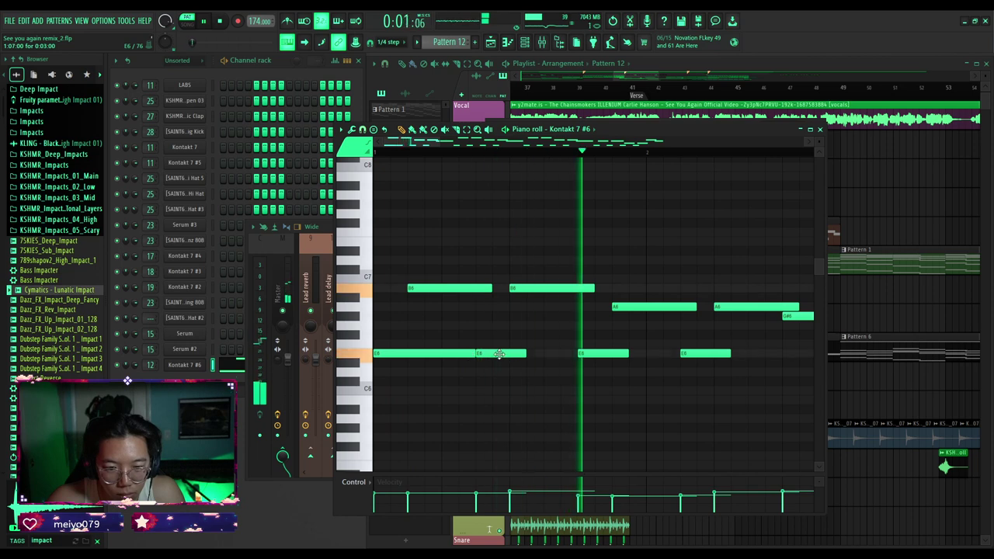
pyautogui.press('space')
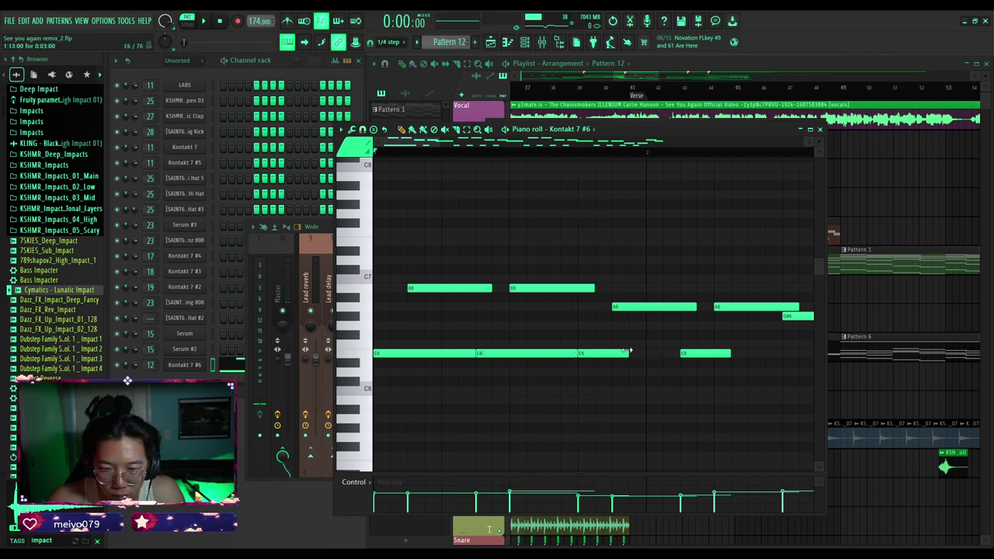
pyautogui.press('space')
pyautogui.scroll(-3, 674, 353)
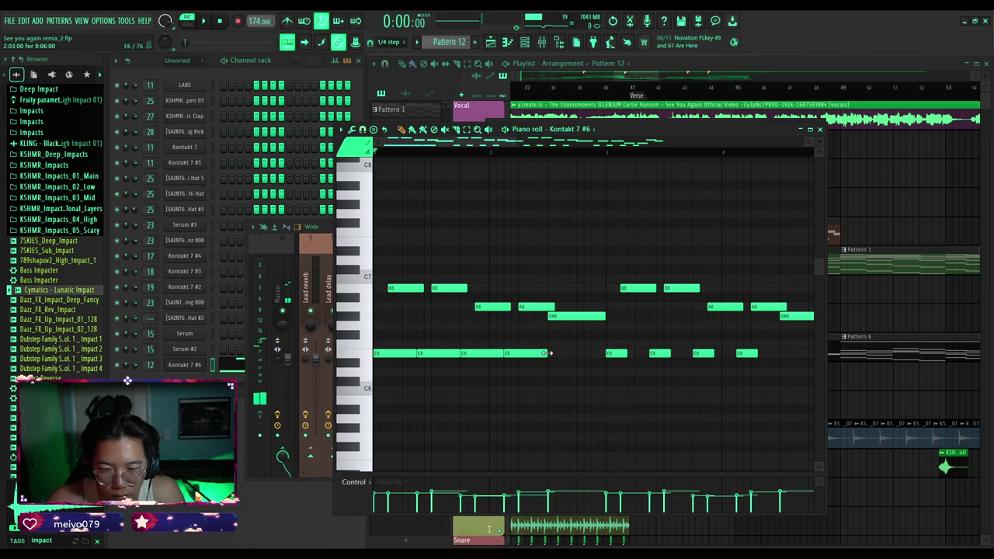
pyautogui.moveTo(549, 353); pyautogui.dragTo(604, 354)
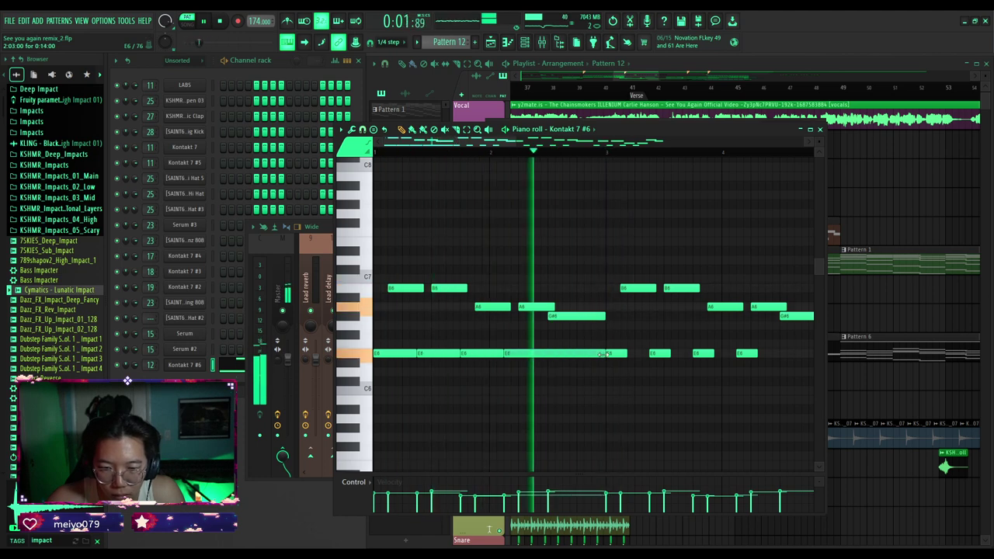
# Delete all the short E6 notes from bar 3 onward.
pyautogui.scroll(-4, 581, 351)
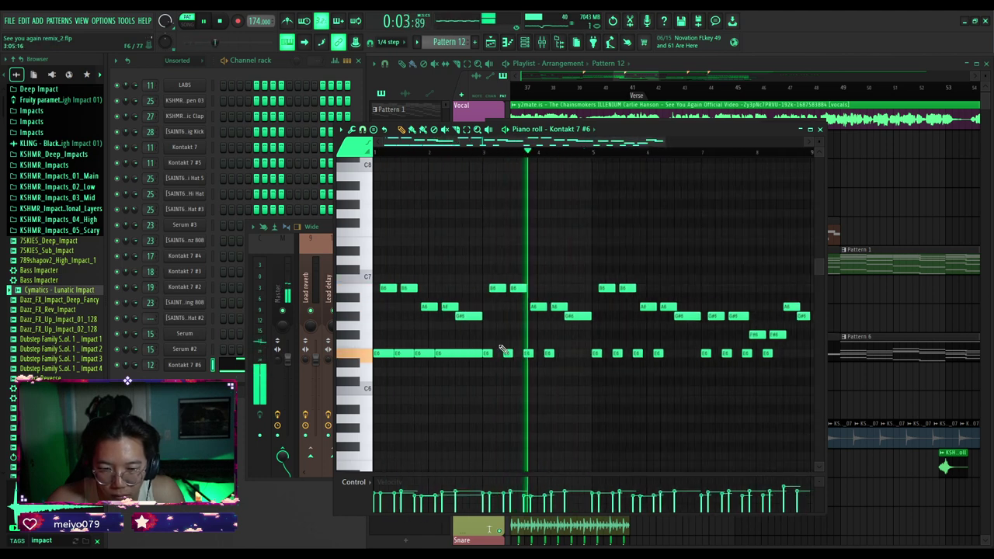
pyautogui.moveTo(461, 349); pyautogui.dragTo(635, 365)
pyautogui.press('Delete')
# Duplicate the four lengthened E6 notes three times so they fill the pattern through bar 8.
pyautogui.moveTo(427, 388); pyautogui.dragTo(359, 351)
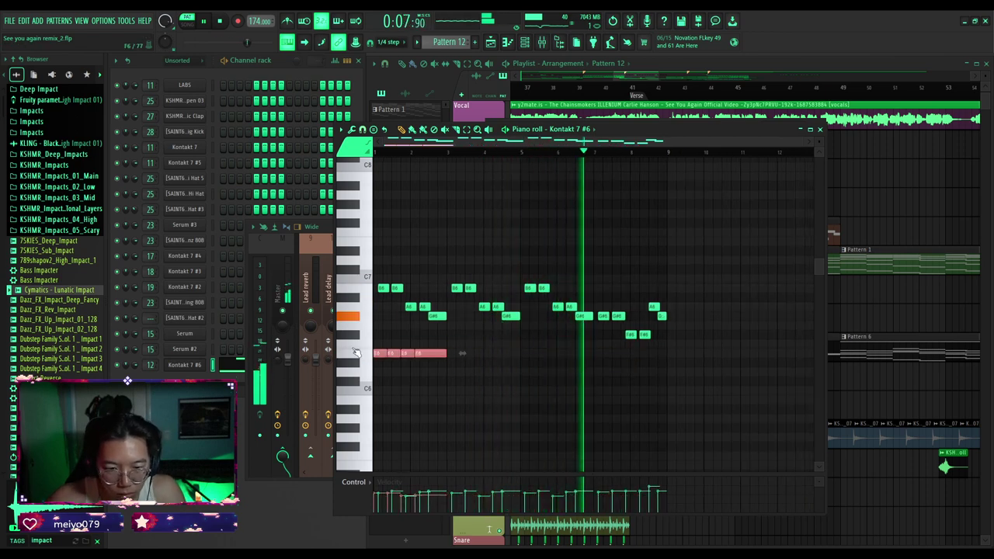
pyautogui.hotkey('ctrl', 'b')
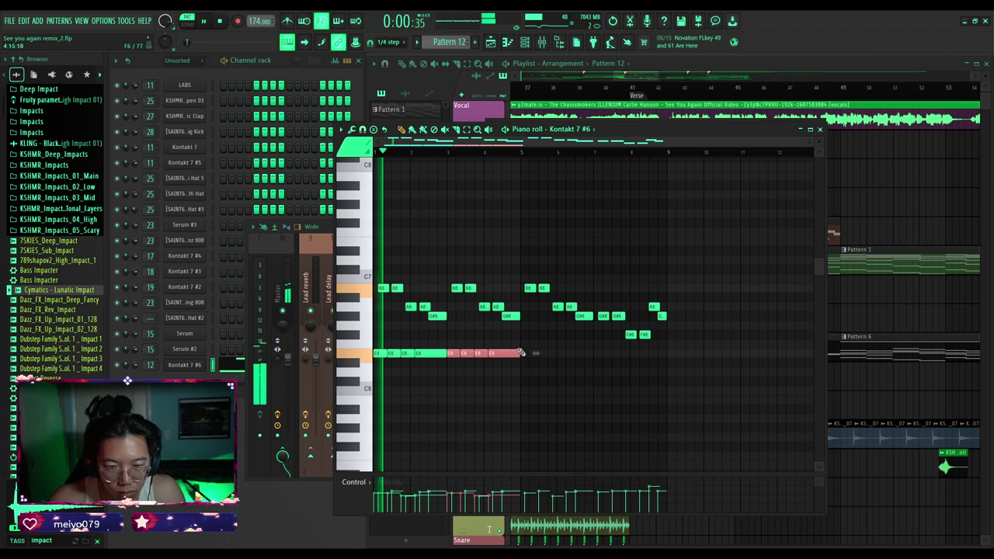
pyautogui.hotkey('ctrl', 'b')
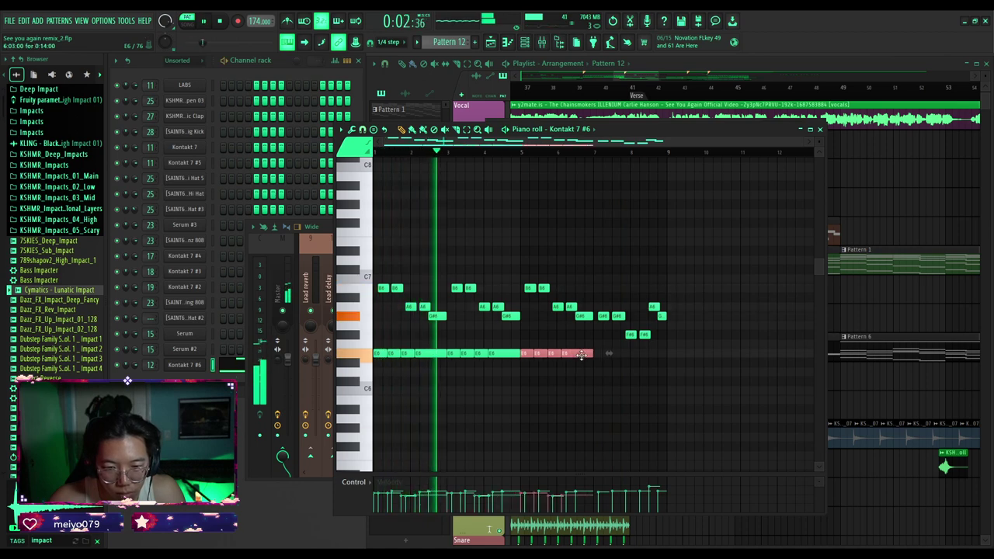
pyautogui.hotkey('ctrl', 'd')
pyautogui.moveTo(594, 360); pyautogui.dragTo(522, 342)
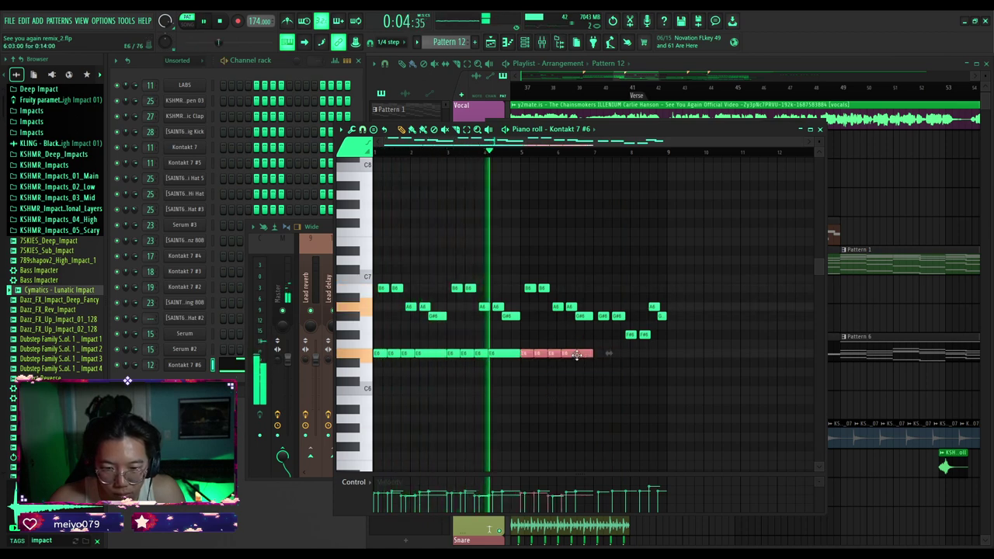
pyautogui.hotkey('ctrl', 'b')
pyautogui.hotkey('ctrl', 'd')
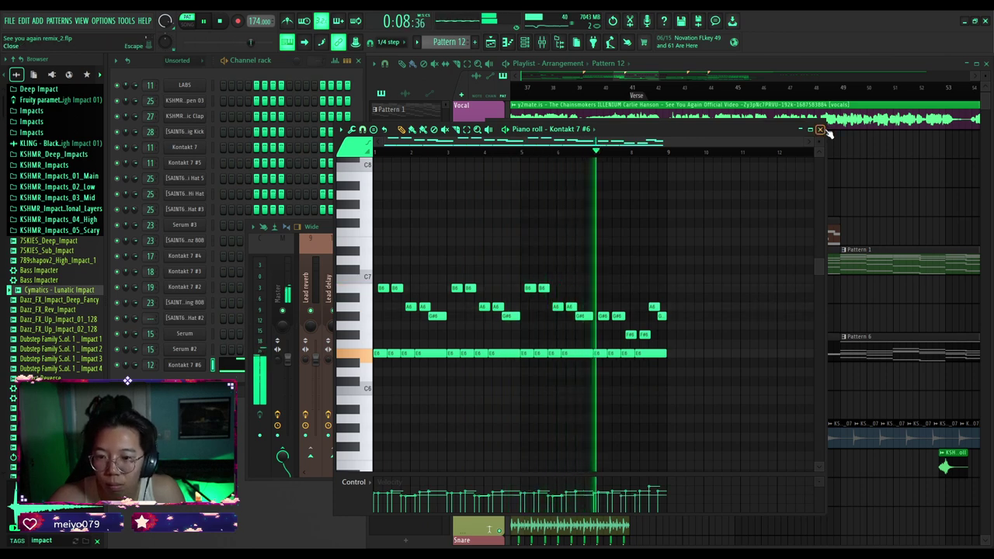
# Lengthen the first two B6 notes to six steps each so that each reaches the next melody note.
pyautogui.scroll(5, 389, 150)
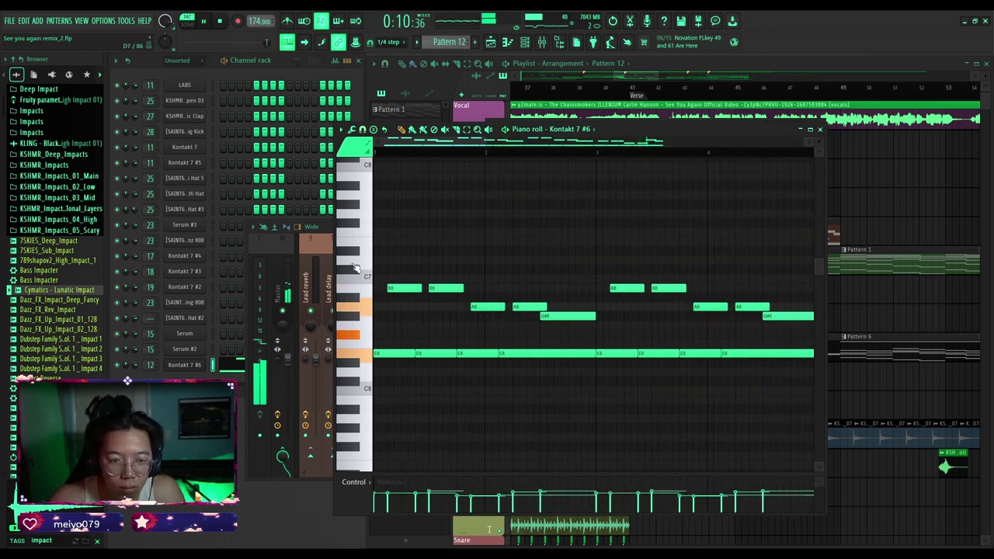
pyautogui.moveTo(458, 288); pyautogui.dragTo(470, 290)
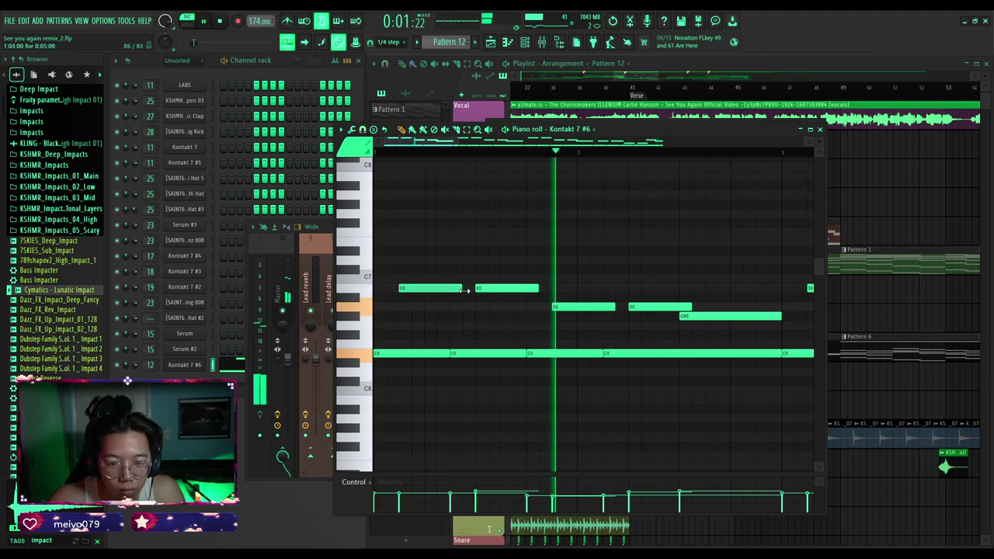
pyautogui.press('space')
pyautogui.press('space')
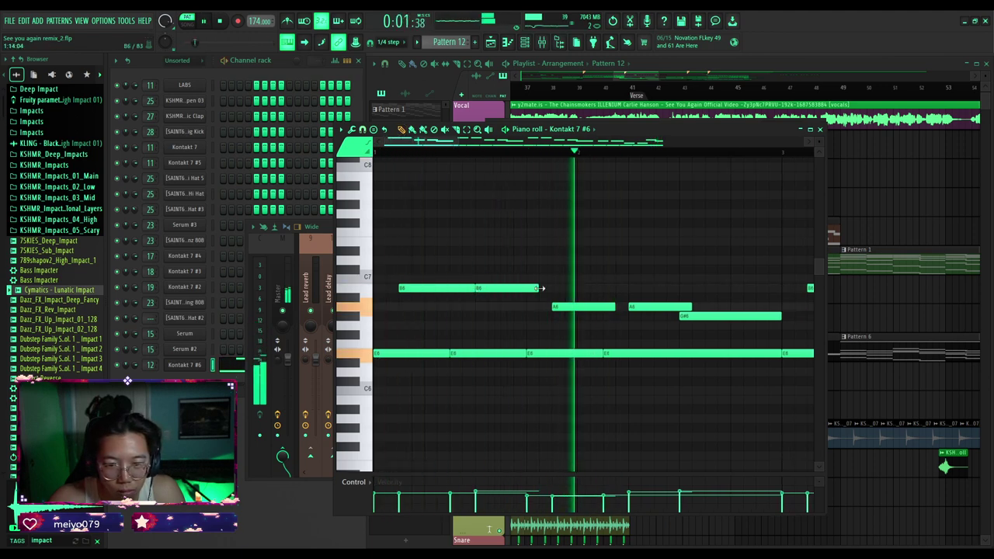
pyautogui.press('space')
pyautogui.press('space')
pyautogui.scroll(-2, 528, 299)
pyautogui.scroll(2, 512, 309)
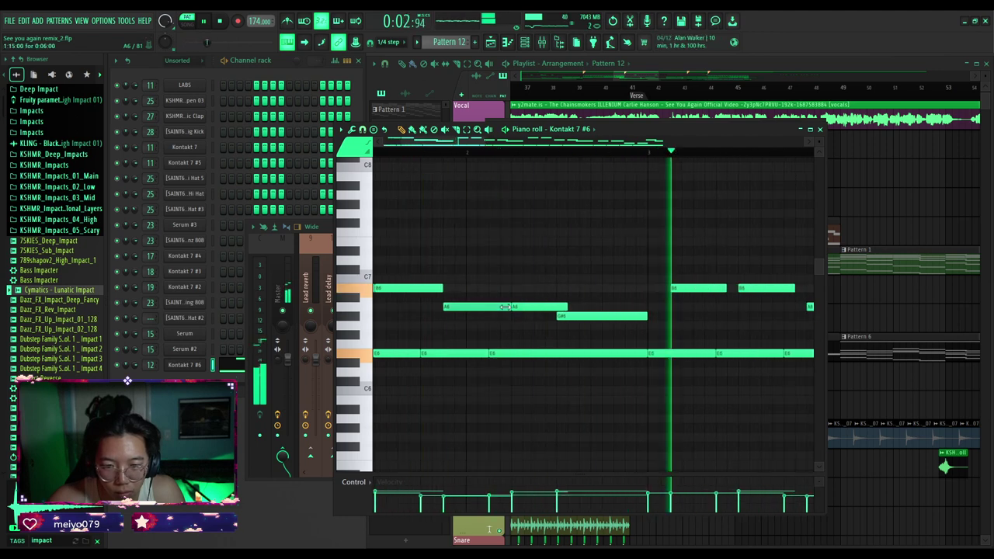
# Lengthen the two B6 notes in bar 3 to six steps each and restart playback.
pyautogui.scroll(-4, 551, 290)
pyautogui.scroll(1, 536, 284)
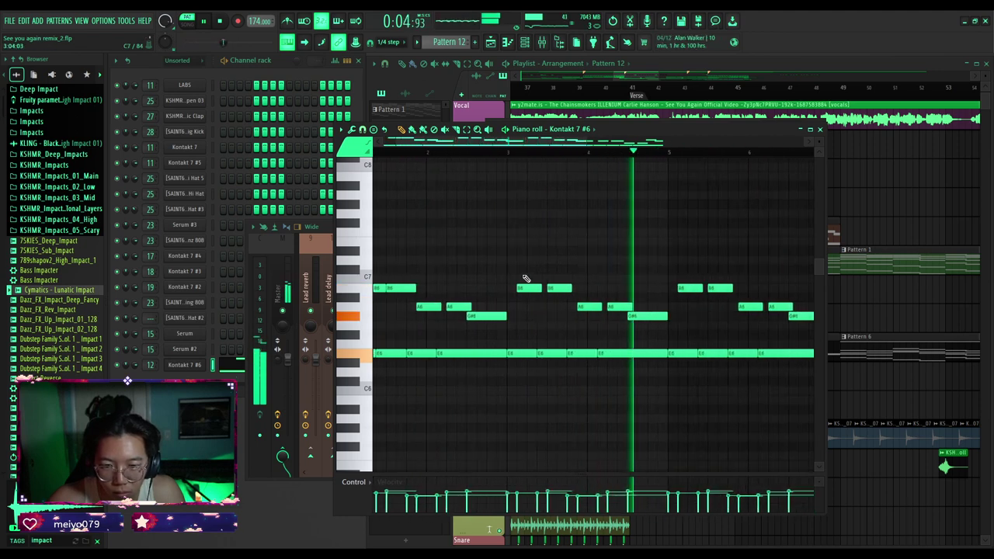
pyautogui.moveTo(525, 277); pyautogui.dragTo(582, 286)
pyautogui.scroll(3, 569, 287)
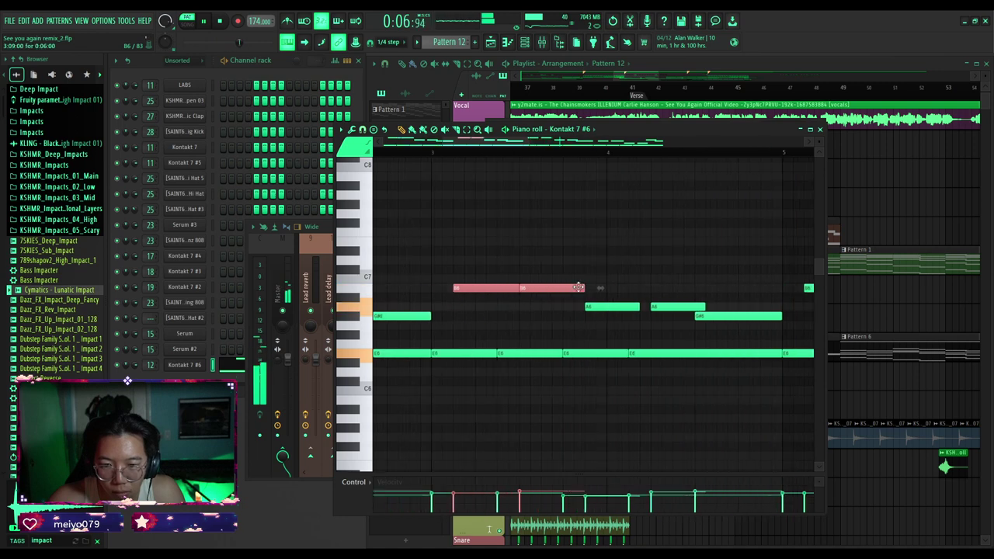
pyautogui.press('space')
pyautogui.press('space')
# Lengthen the B6 pair in bar 5 and the G#6 pair in bar 7 by one step each.
pyautogui.scroll(-4, 575, 285)
pyautogui.scroll(-2, 626, 311)
pyautogui.scroll(4, 626, 311)
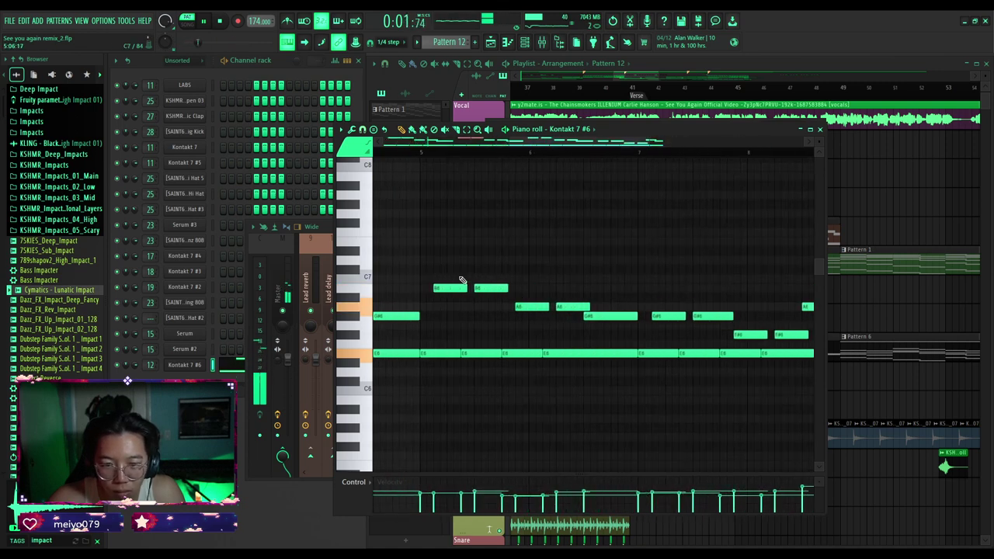
pyautogui.moveTo(458, 266); pyautogui.dragTo(508, 292)
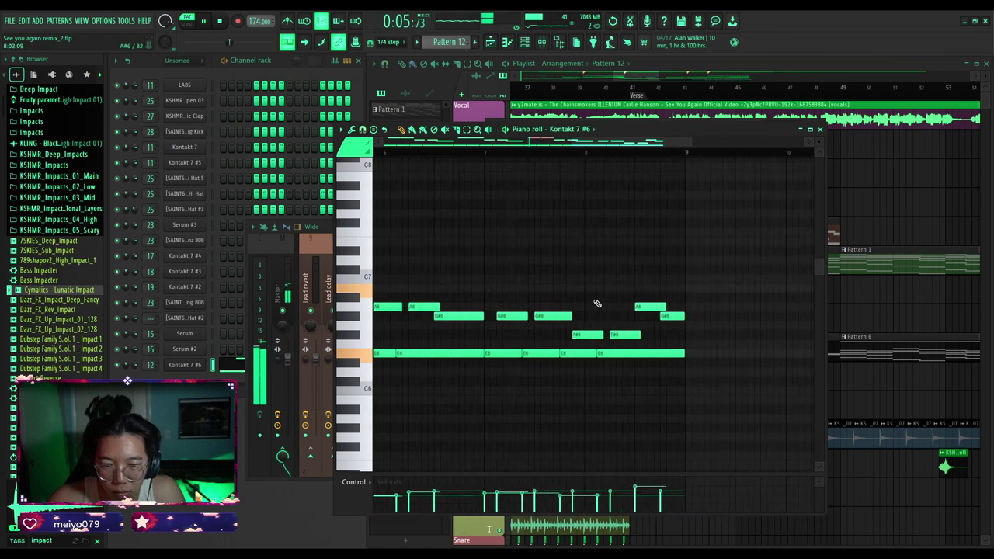
pyautogui.scroll(1, 598, 303)
pyautogui.moveTo(494, 293); pyautogui.dragTo(573, 315)
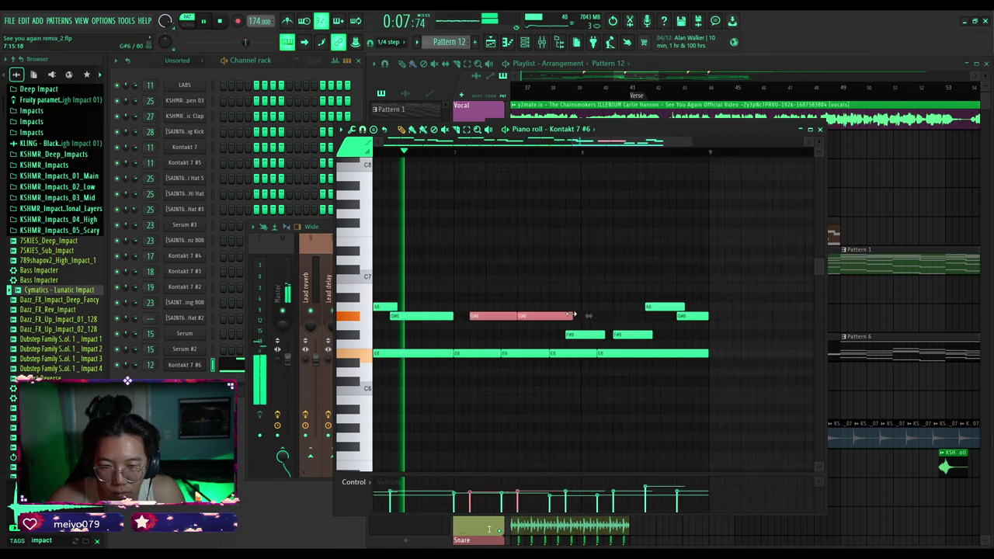
pyautogui.keyDown('ctrl'); pyautogui.click(559, 293); pyautogui.keyUp('ctrl')
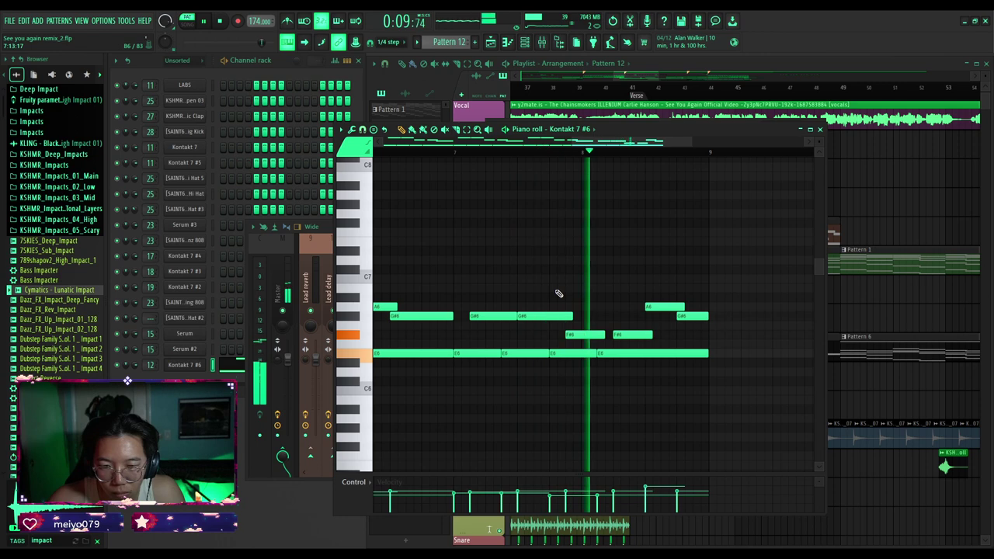
# Close the piano roll and the guitar plugin, and play the arrangement from the Verse marker.
pyautogui.click(819, 129)
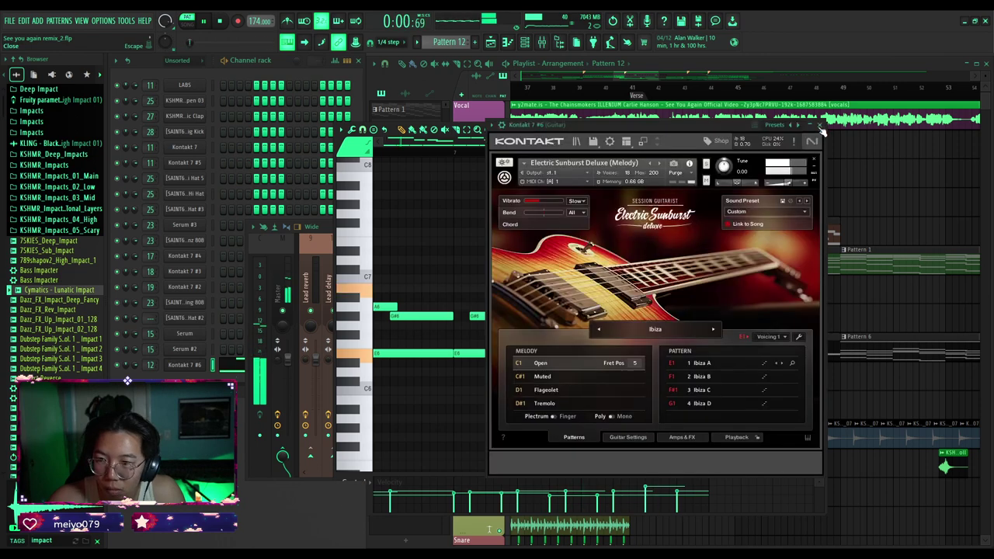
pyautogui.click(634, 89)
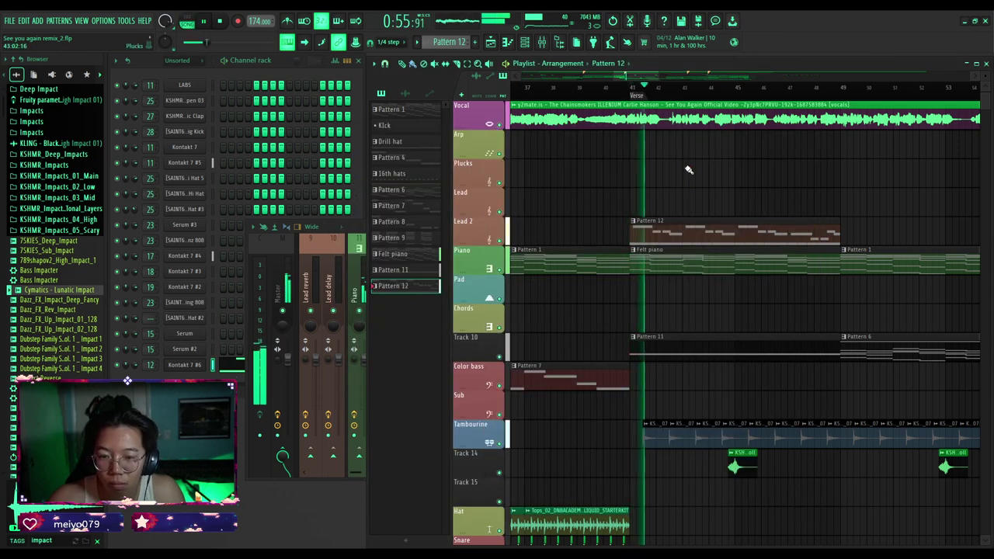
pyautogui.scroll(-3, 630, 179)
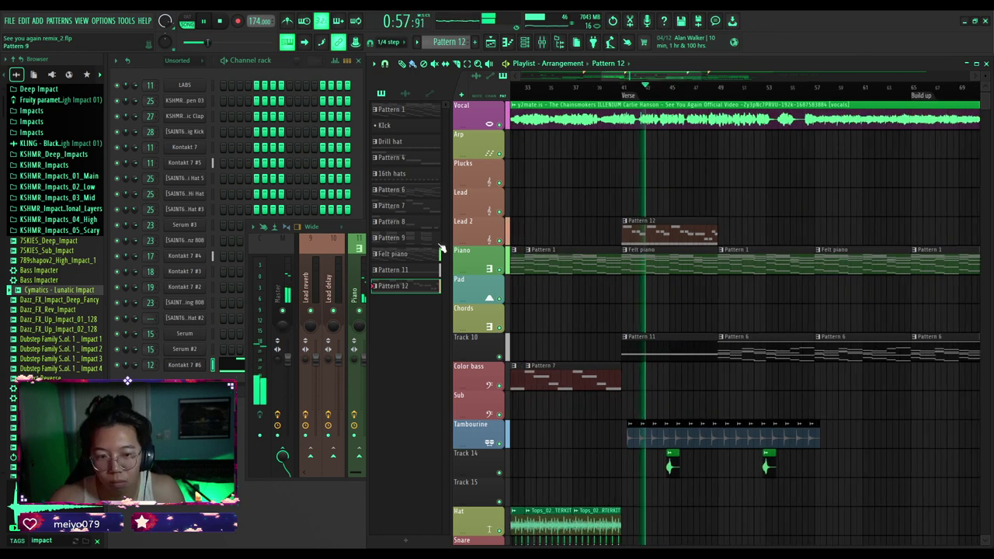
# Load Fruity parametric EQ 2 on the Guitar mixer track and turn its first band into a high-pass filter.
pyautogui.click(360, 228)
pyautogui.scroll(-1, 455, 271)
pyautogui.scroll(3, 428, 285)
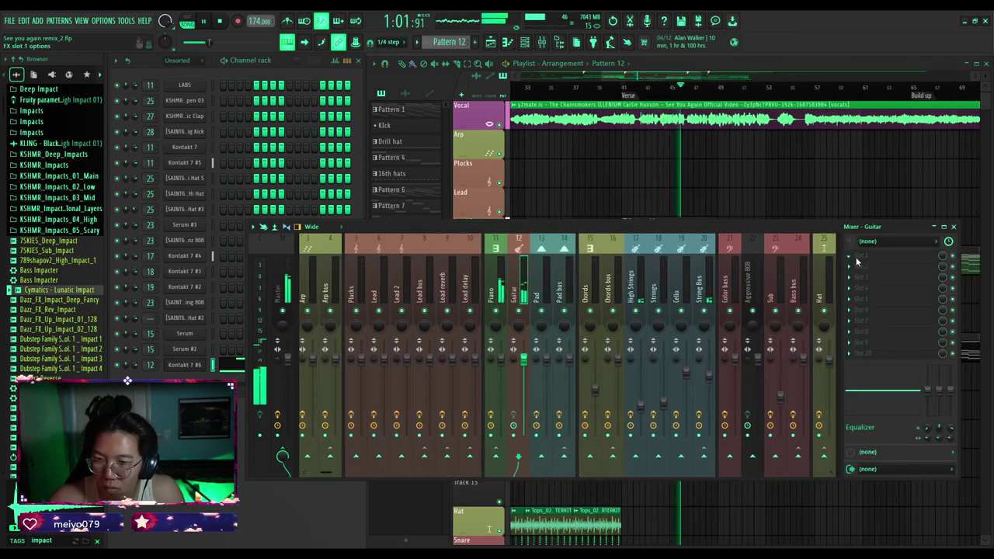
pyautogui.click(548, 423)
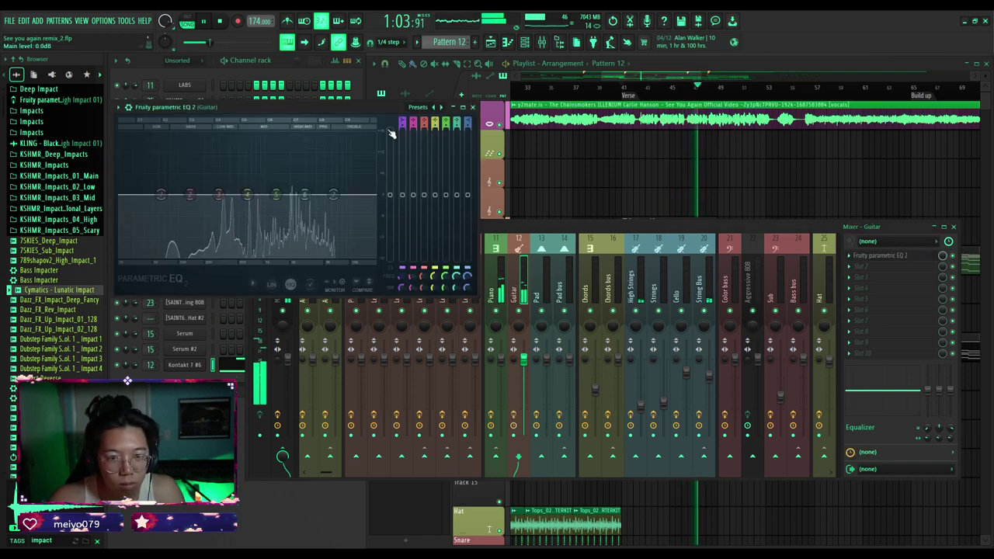
pyautogui.moveTo(401, 120); pyautogui.dragTo(402, 132)
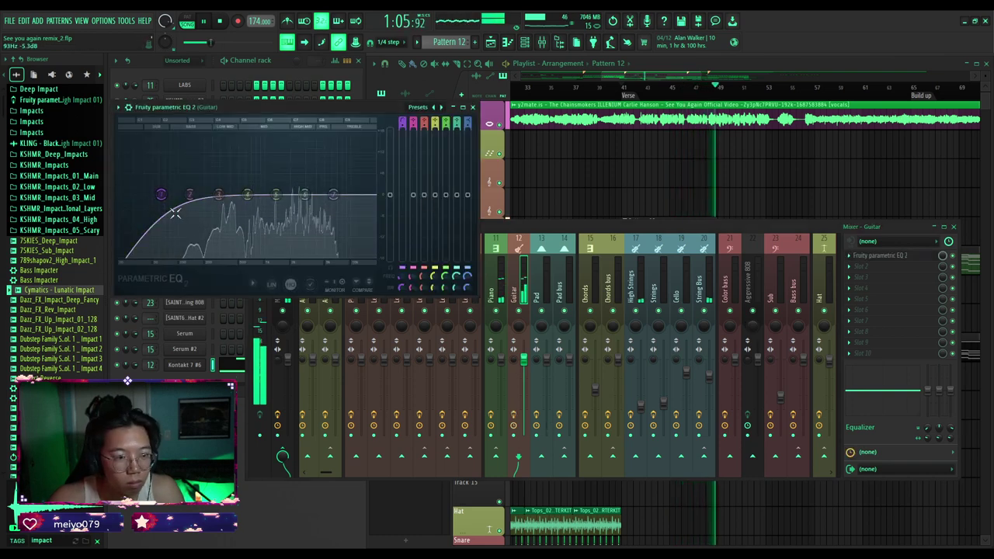
# Shift the Guitar EQ's high-pass band to a higher frequency, close the EQ and return to the playlist.
pyautogui.moveTo(162, 196); pyautogui.dragTo(212, 195)
pyautogui.click(473, 107)
pyautogui.rightClick(605, 182)
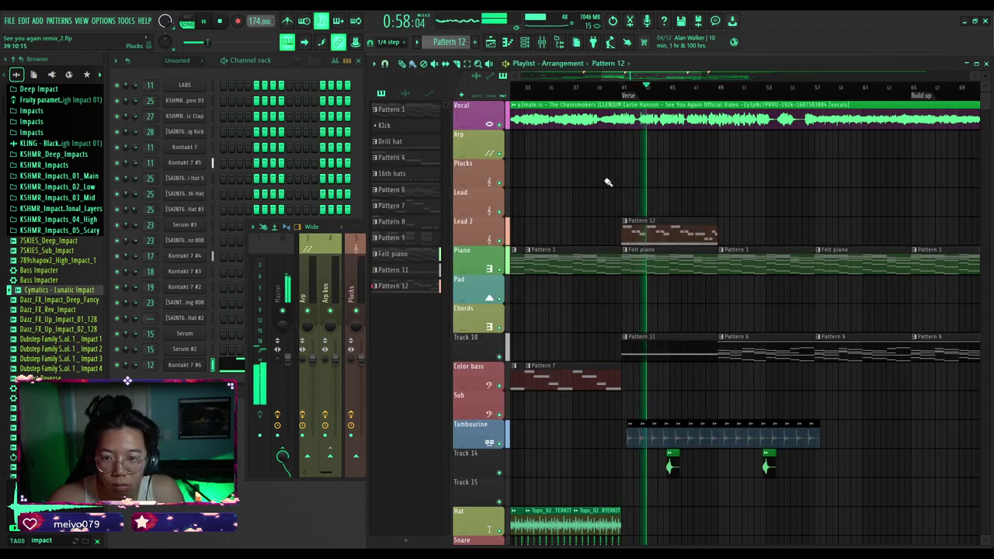
# Repeat the Pattern 12 clip on the Lead 2 track at bar 49 and delete the extra copy after it.
pyautogui.moveTo(679, 238); pyautogui.dragTo(859, 230)
pyautogui.scroll(-2, 704, 204)
pyautogui.scroll(1, 761, 225)
pyautogui.rightClick(765, 228)
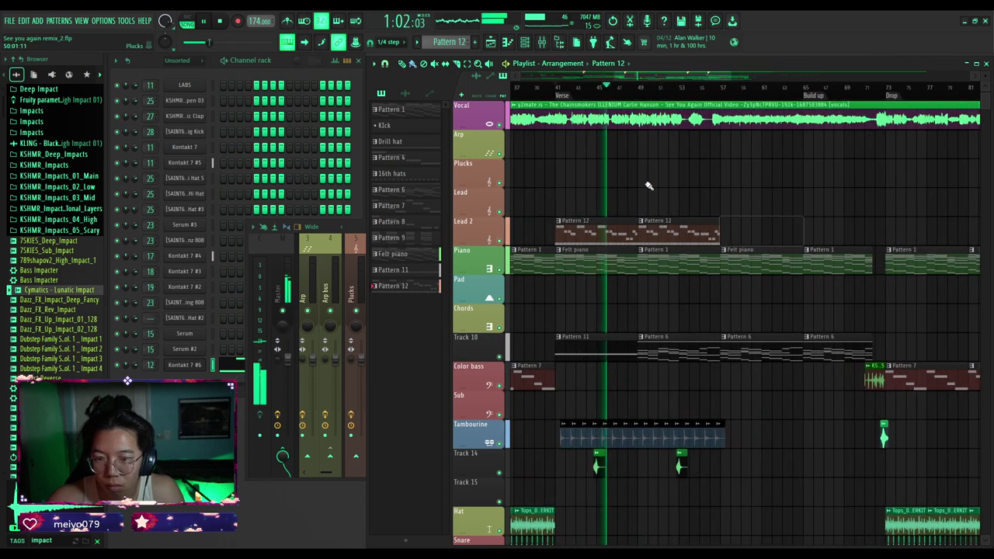
# Load ValhallaRoom on the Guitar mixer track, lower its mix to about 28.6% during pattern playback, and close it.
pyautogui.click(357, 222)
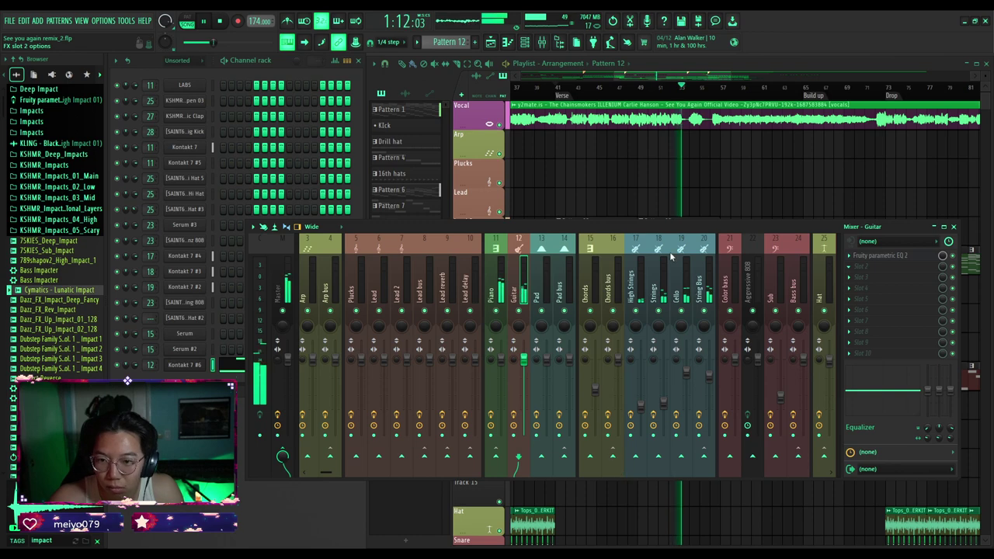
pyautogui.click(720, 144)
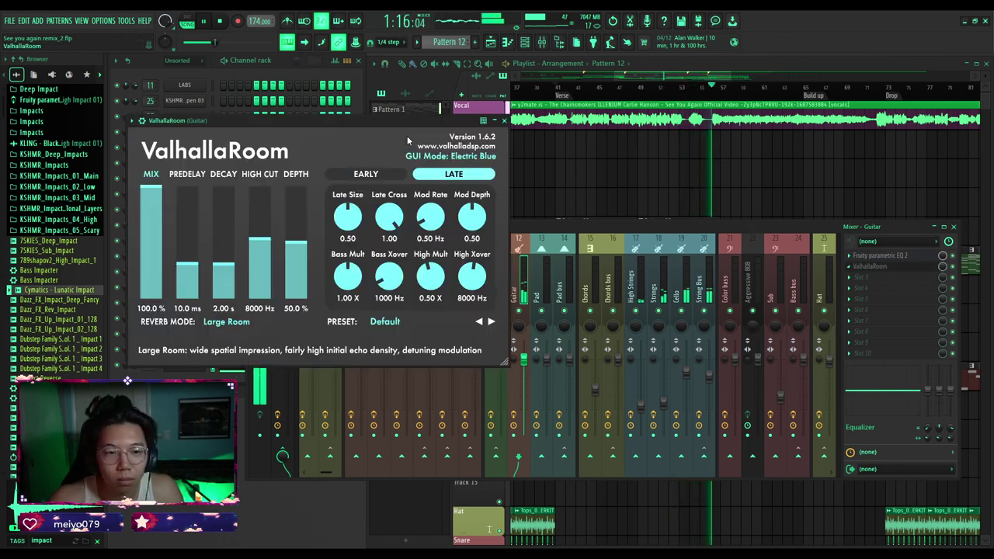
pyautogui.click(193, 20)
pyautogui.moveTo(151, 194); pyautogui.dragTo(150, 341)
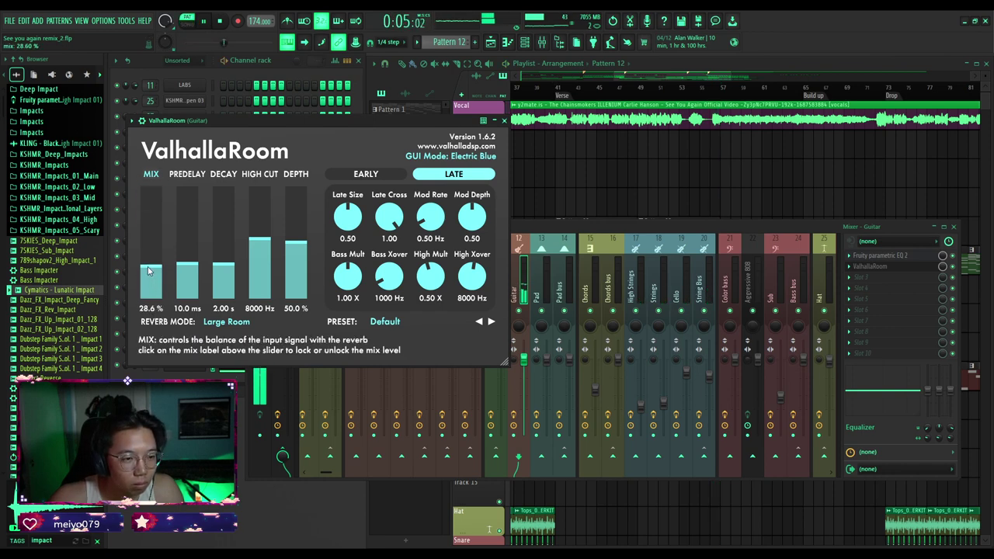
pyautogui.click(503, 122)
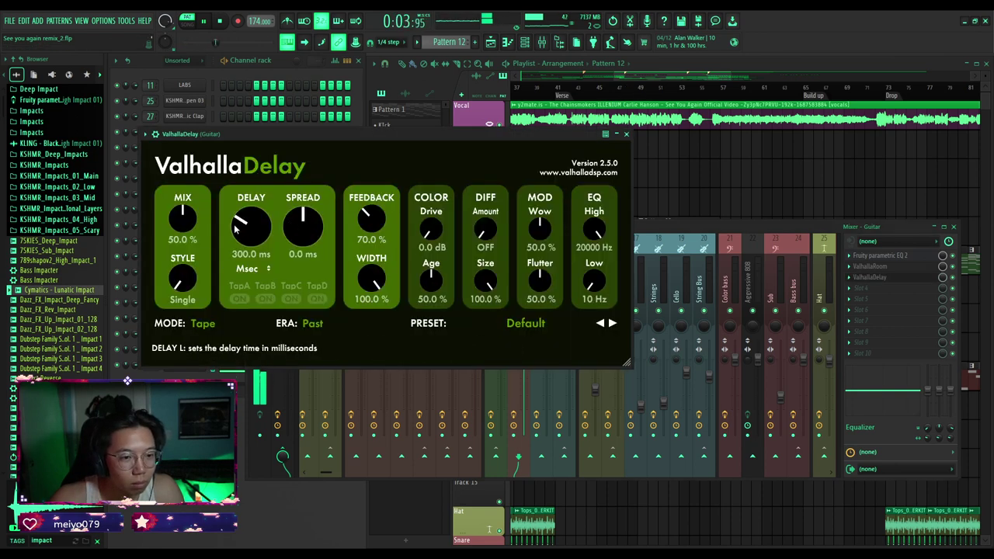
# Set ValhallaDelay on the Guitar track to a 1/4 note delay, 8.0 ms spread and 25.2% mix, then close it.
pyautogui.click(247, 268)
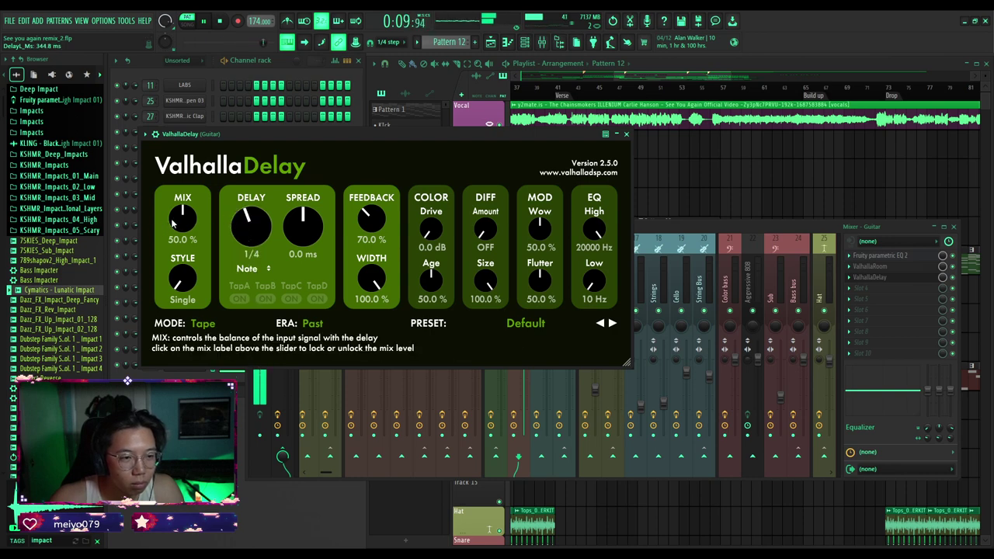
pyautogui.moveTo(302, 221); pyautogui.dragTo(300, 203)
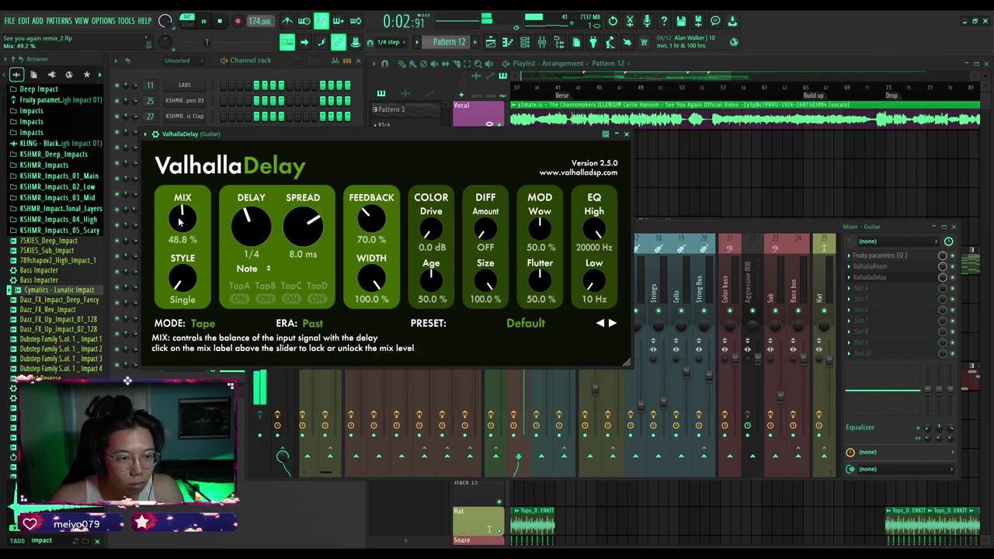
pyautogui.moveTo(180, 221); pyautogui.dragTo(180, 277)
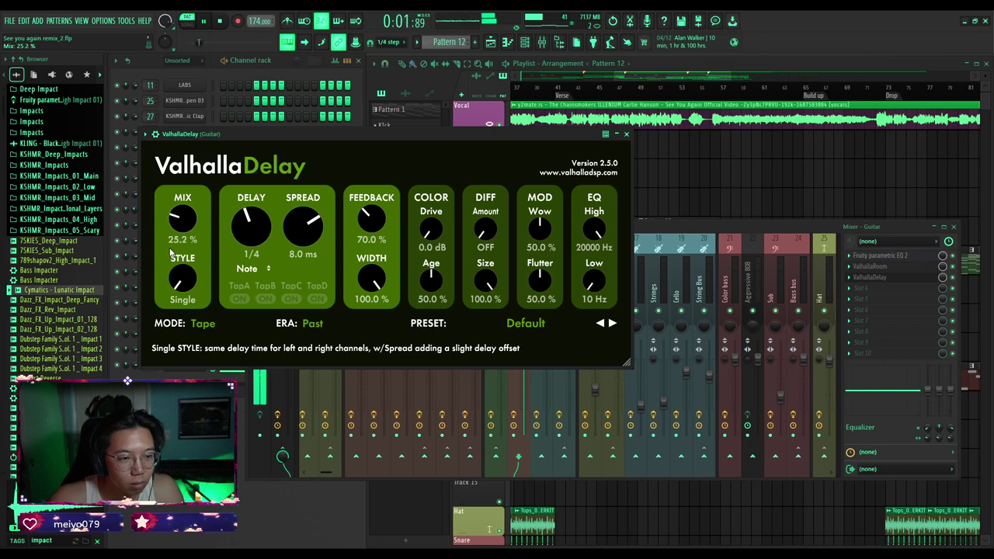
pyautogui.click(626, 133)
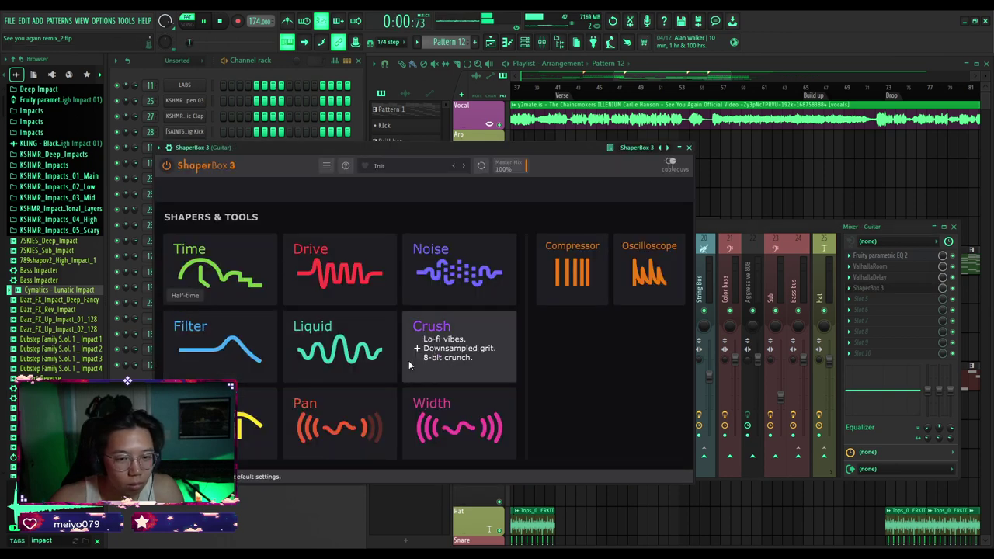
# Audition the Vintage presets in ShaperBox 3 on the Guitar track and choose Motion Drive.
pyautogui.click(416, 168)
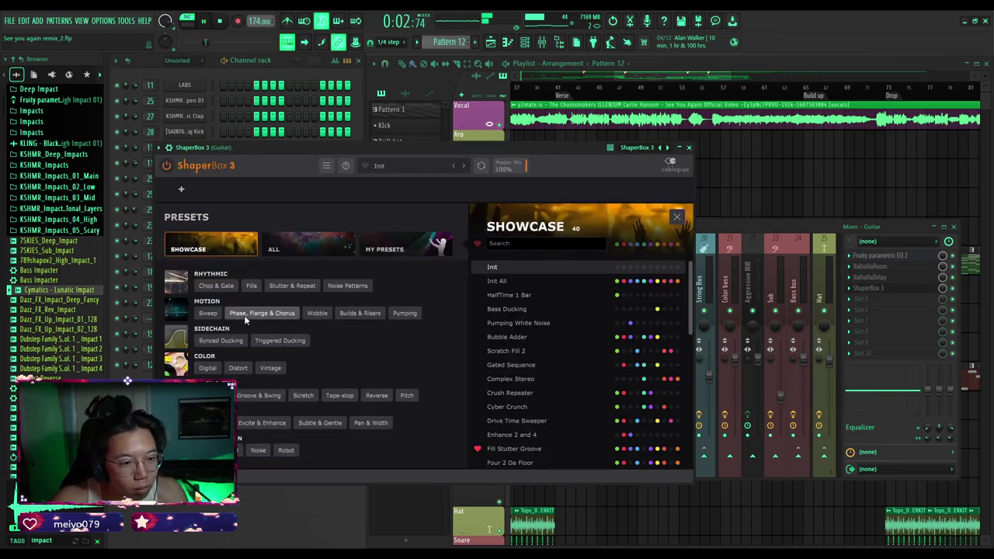
pyautogui.click(268, 369)
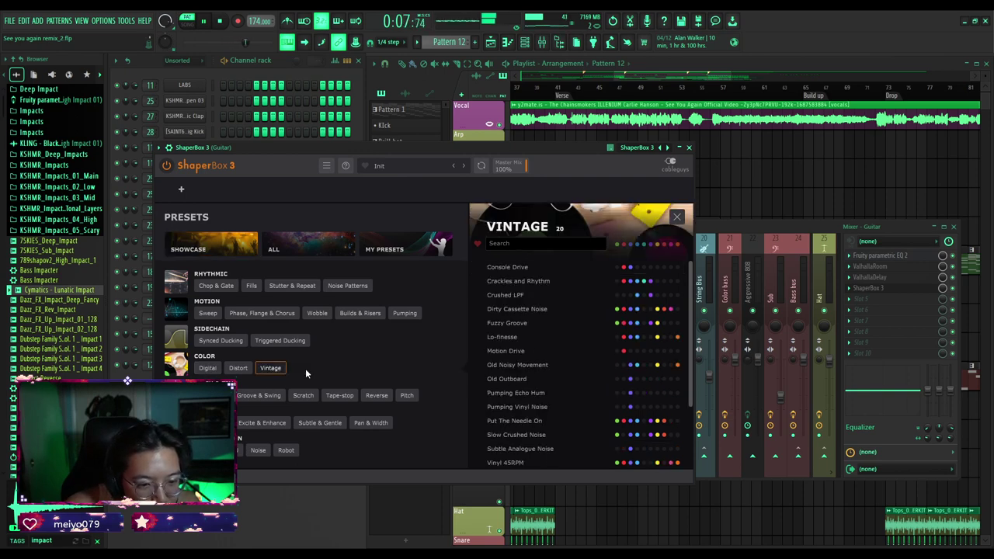
pyautogui.click(506, 267)
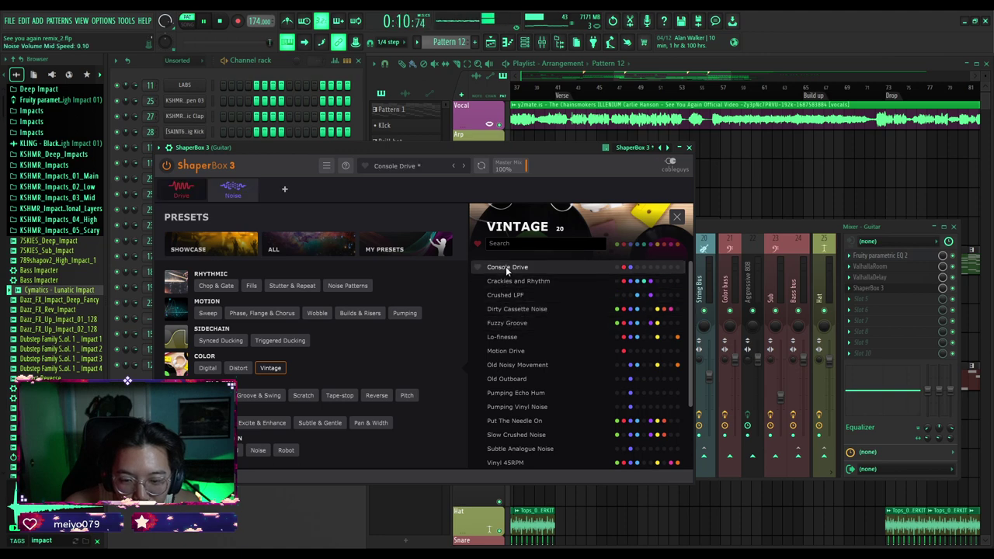
pyautogui.click(525, 308)
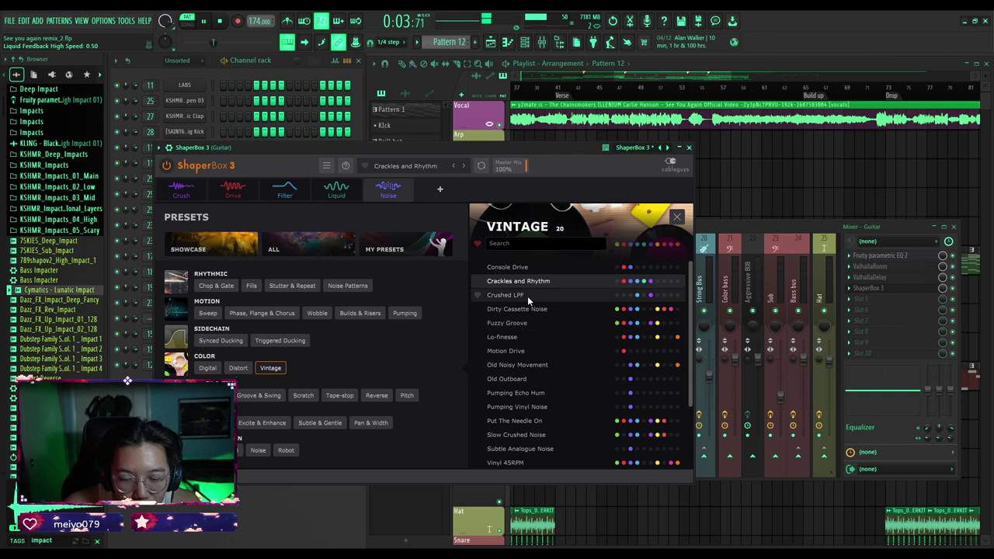
pyautogui.click(524, 295)
pyautogui.scroll(-1, 526, 321)
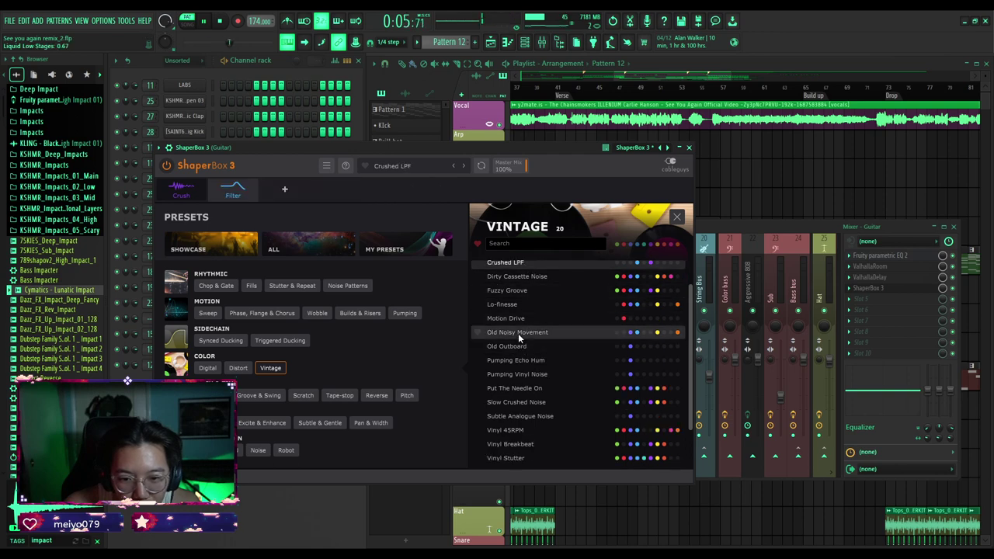
pyautogui.click(518, 333)
pyautogui.click(506, 319)
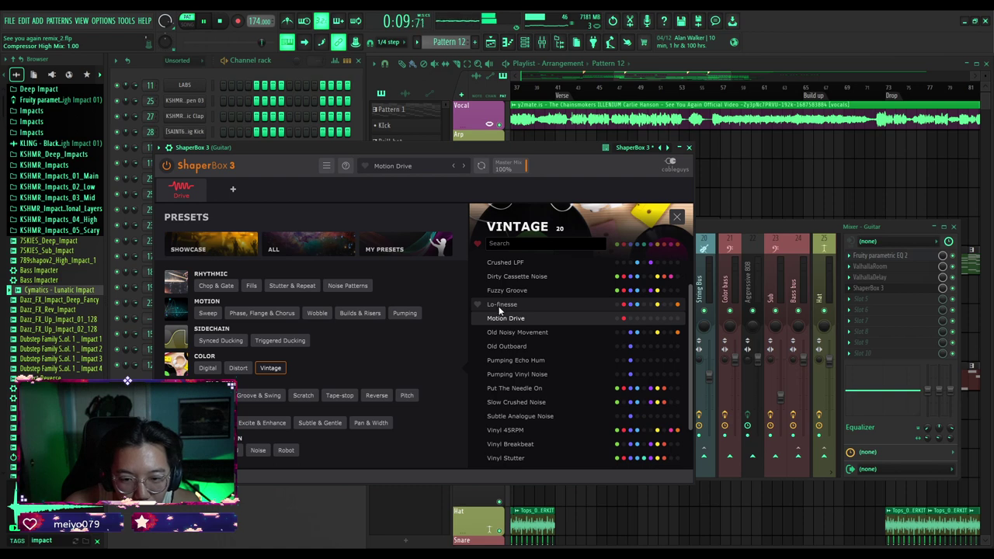
# Change the Drive curve's length to 4 bars and lower its drive to 18% while playing the arrangement from the Verse marker.
pyautogui.click(188, 195)
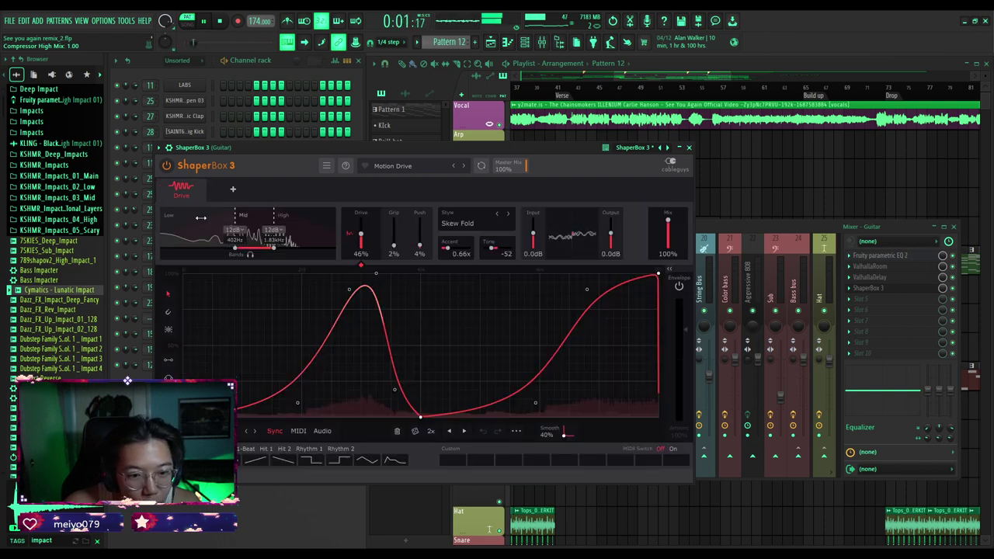
pyautogui.click(251, 432)
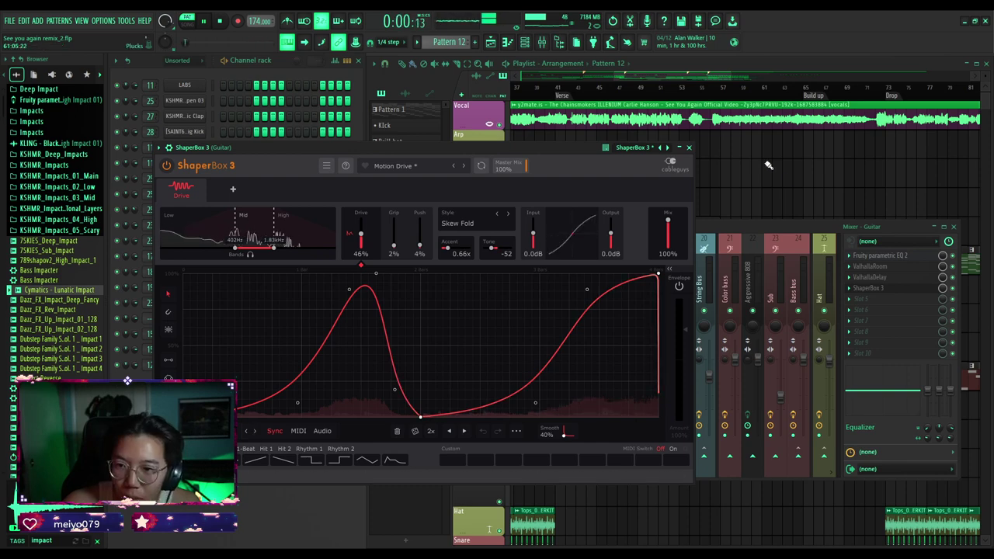
pyautogui.click(578, 106)
pyautogui.click(561, 91)
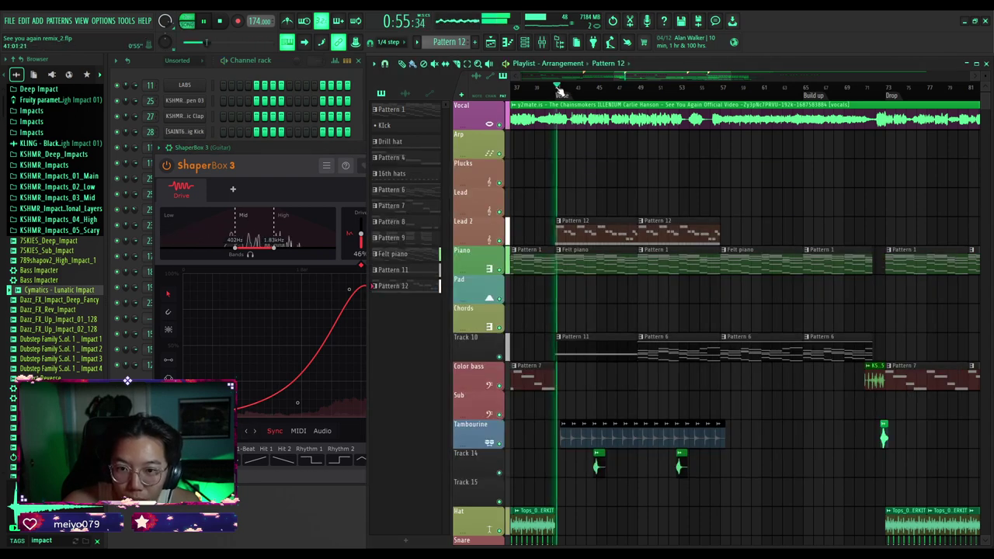
pyautogui.click(321, 149)
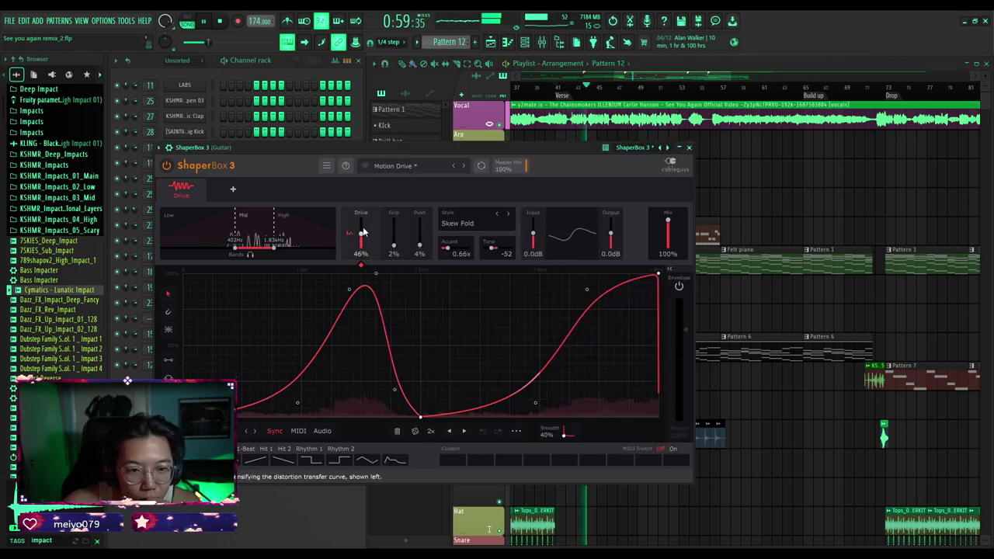
pyautogui.moveTo(360, 236); pyautogui.dragTo(360, 244)
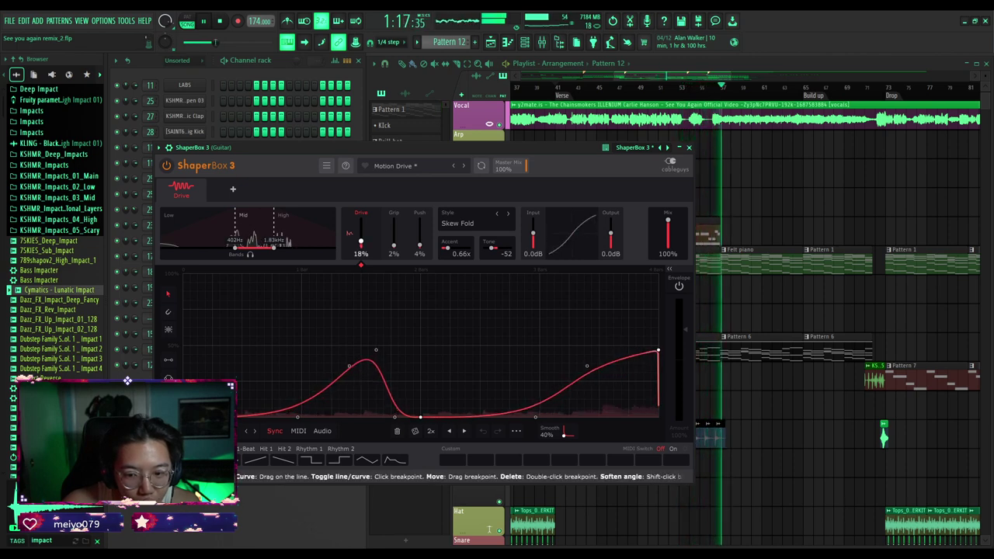
# Restart playback and set the Drive shaper's drive to 24% and its mix to 45%.
pyautogui.rightClick(752, 191)
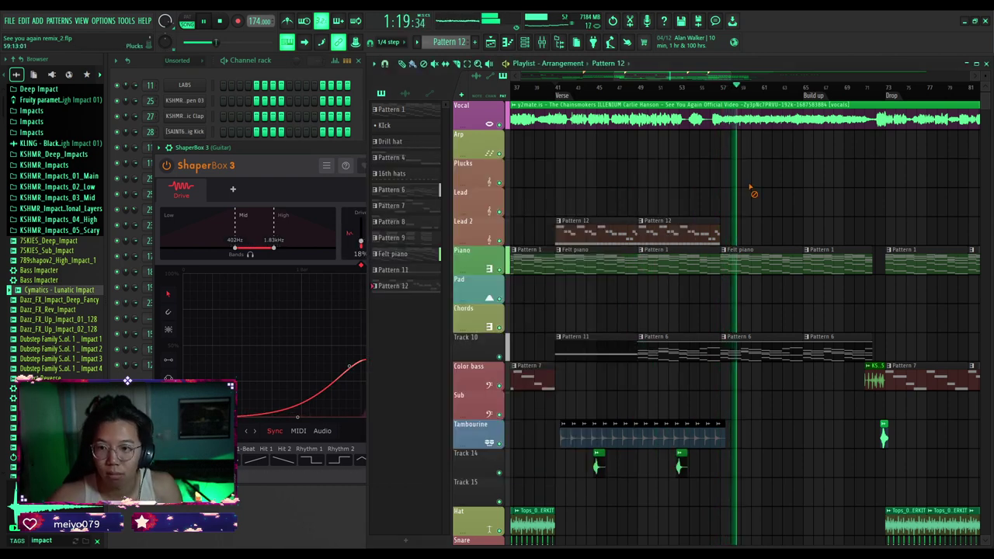
pyautogui.press('space')
pyautogui.press('space')
pyautogui.click(306, 148)
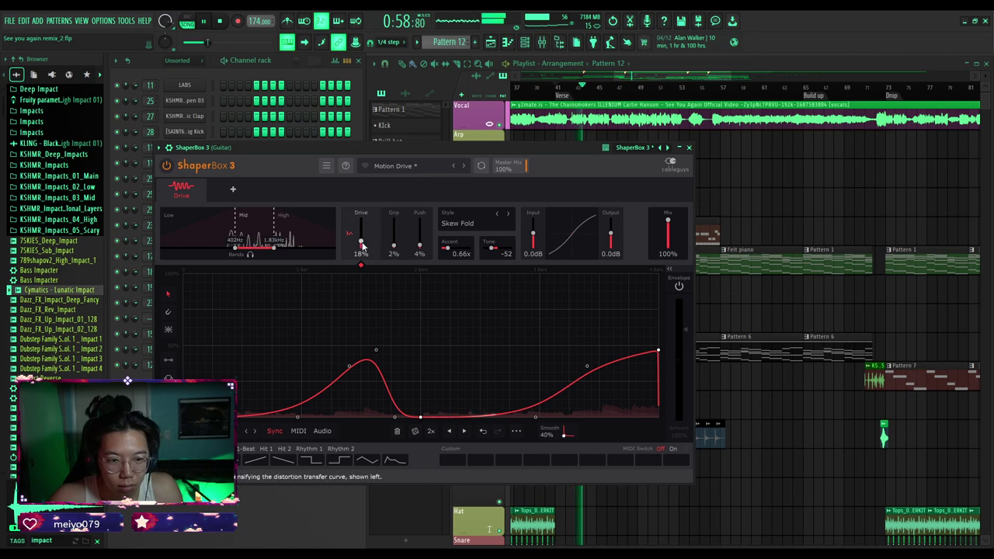
pyautogui.moveTo(362, 242); pyautogui.dragTo(361, 240)
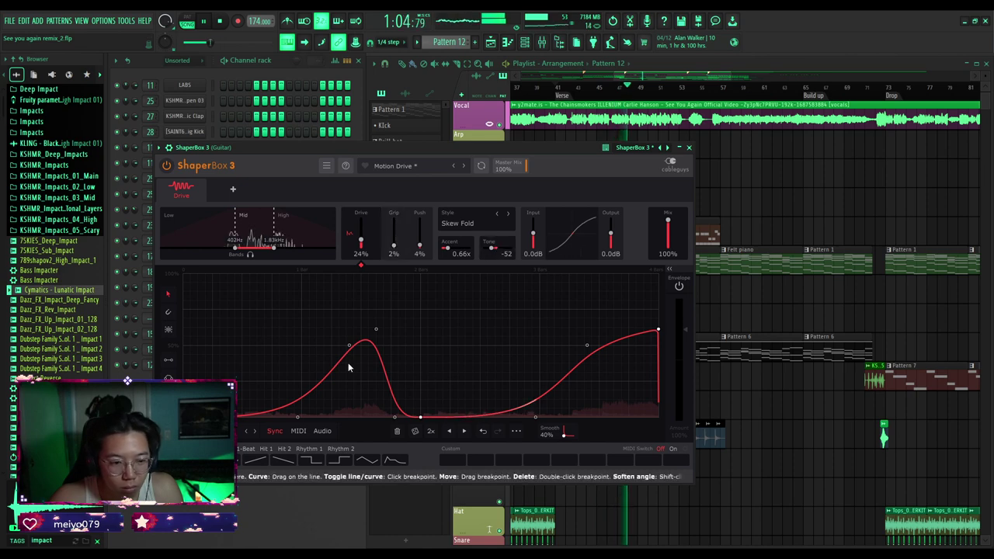
pyautogui.moveTo(671, 235); pyautogui.dragTo(669, 249)
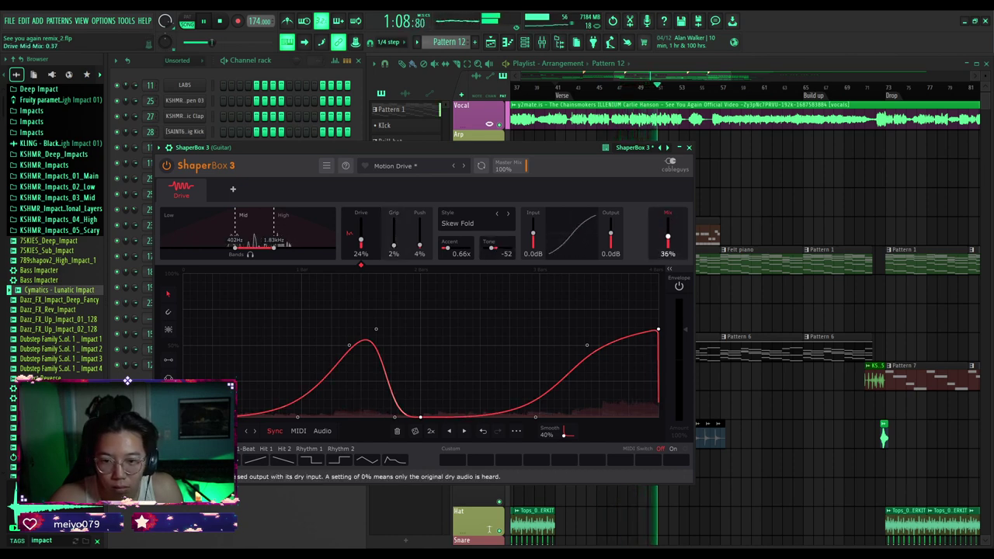
pyautogui.click(670, 227)
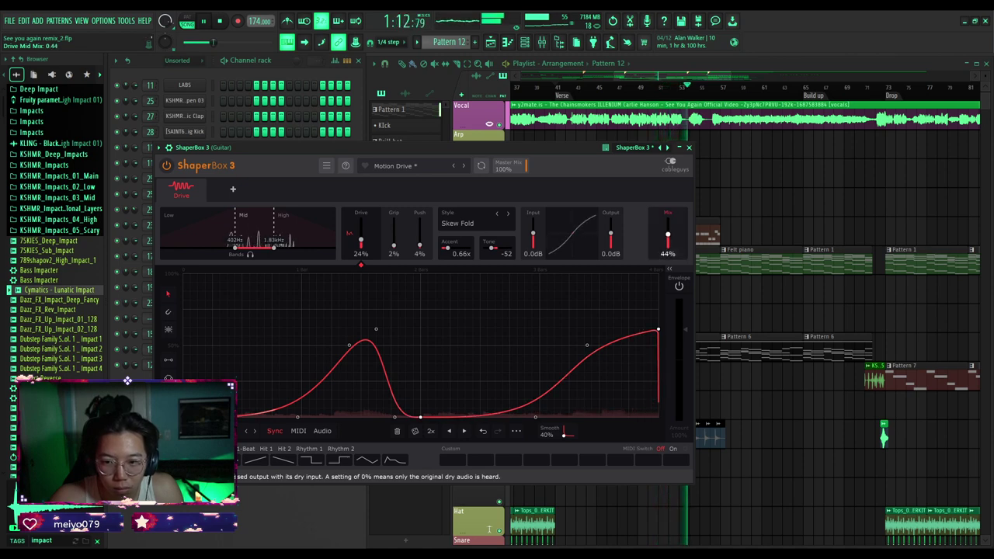
# Add a Width shaper in ShaperBox 3 and raise its width to about 135%, replaying the verse.
pyautogui.click(232, 189)
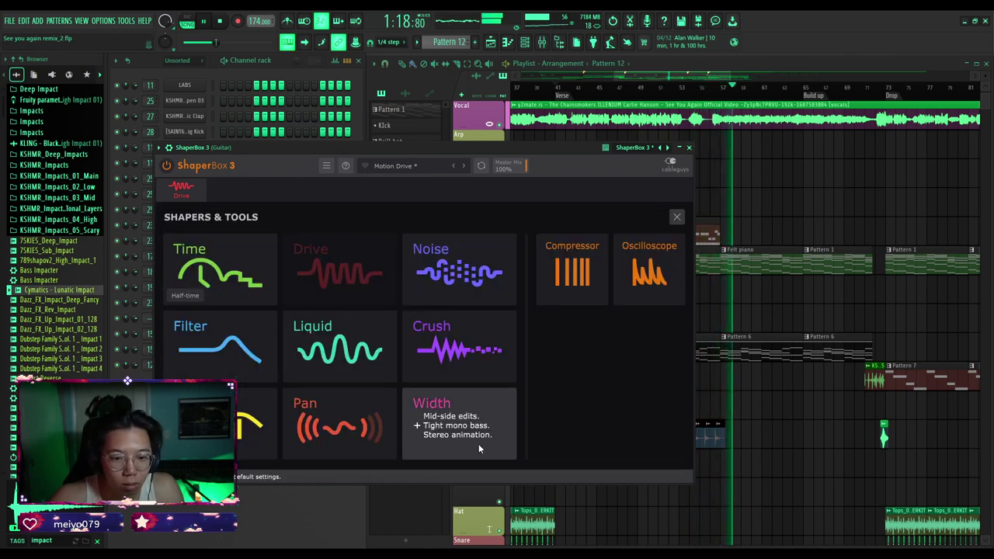
pyautogui.click(458, 435)
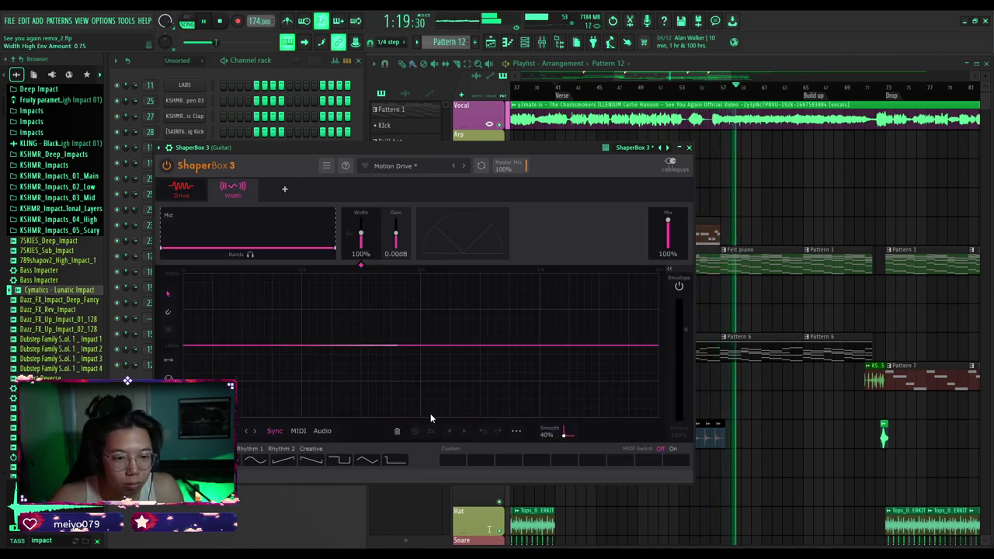
pyautogui.click(220, 21)
pyautogui.moveTo(183, 345); pyautogui.dragTo(183, 318)
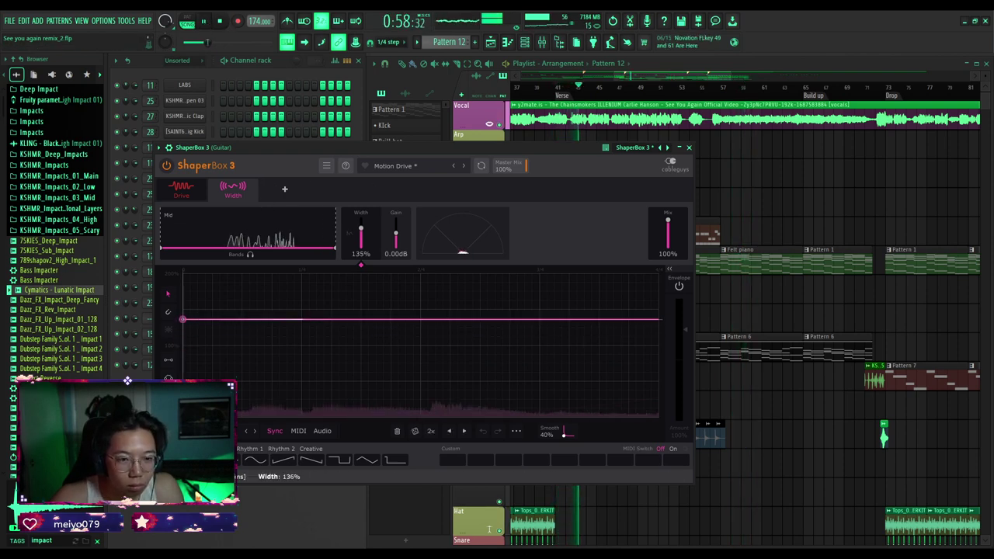
# Retune the Drive shaper to 69% drive and 24% mix while replaying the guitar part.
pyautogui.click(181, 189)
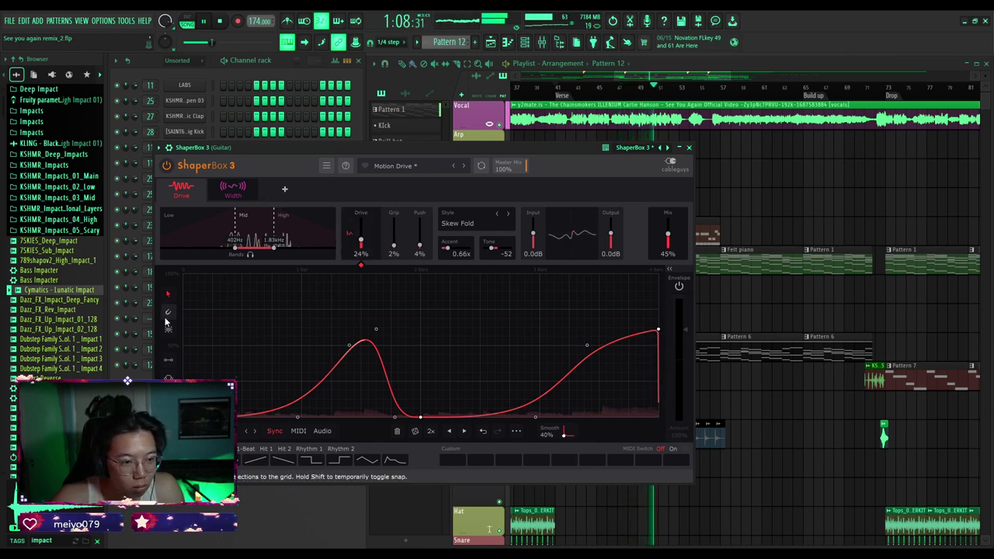
pyautogui.moveTo(183, 417)
pyautogui.mouseDown()
pyautogui.moveTo(183, 392)
pyautogui.moveTo(183, 417)
pyautogui.mouseUp()
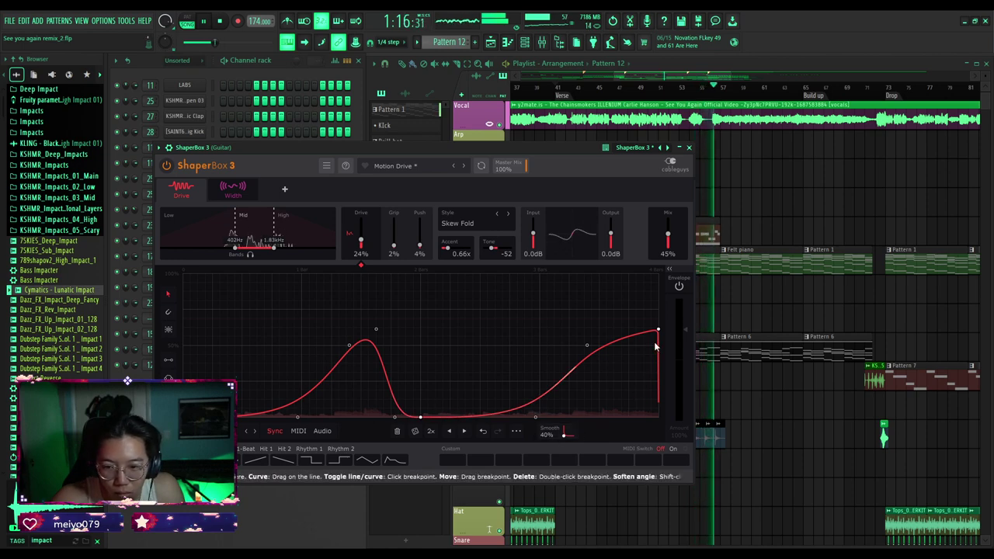
pyautogui.moveTo(361, 243); pyautogui.dragTo(361, 248)
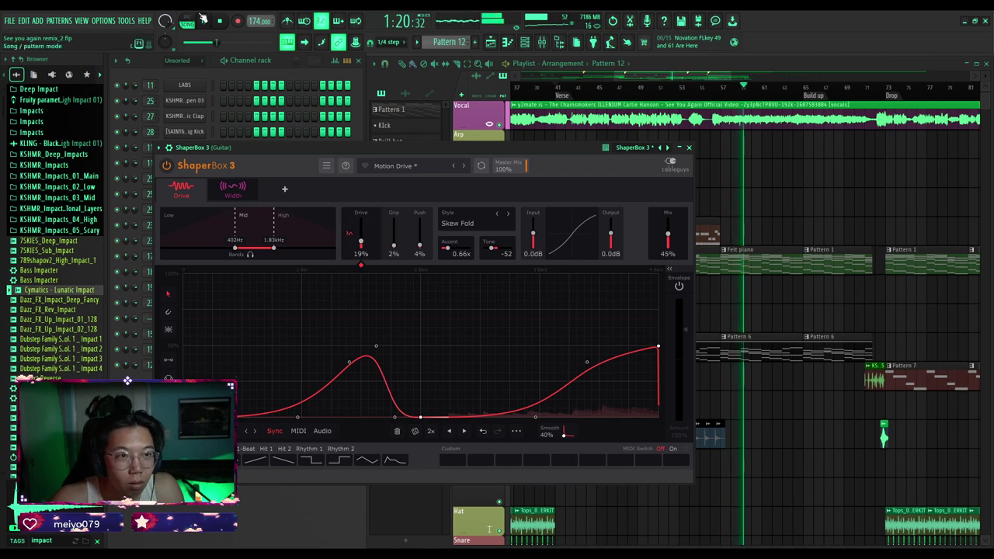
pyautogui.click(206, 22)
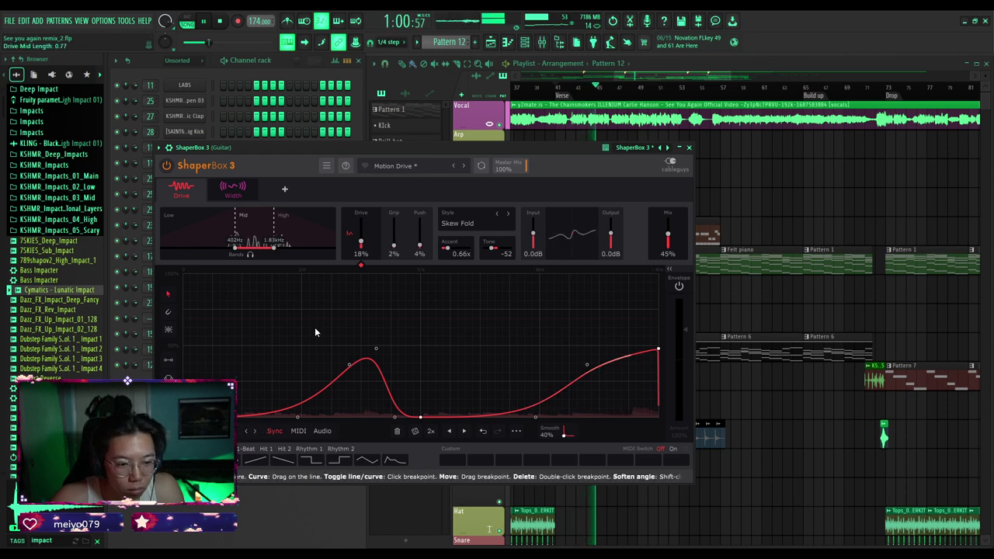
pyautogui.moveTo(361, 240); pyautogui.dragTo(362, 238)
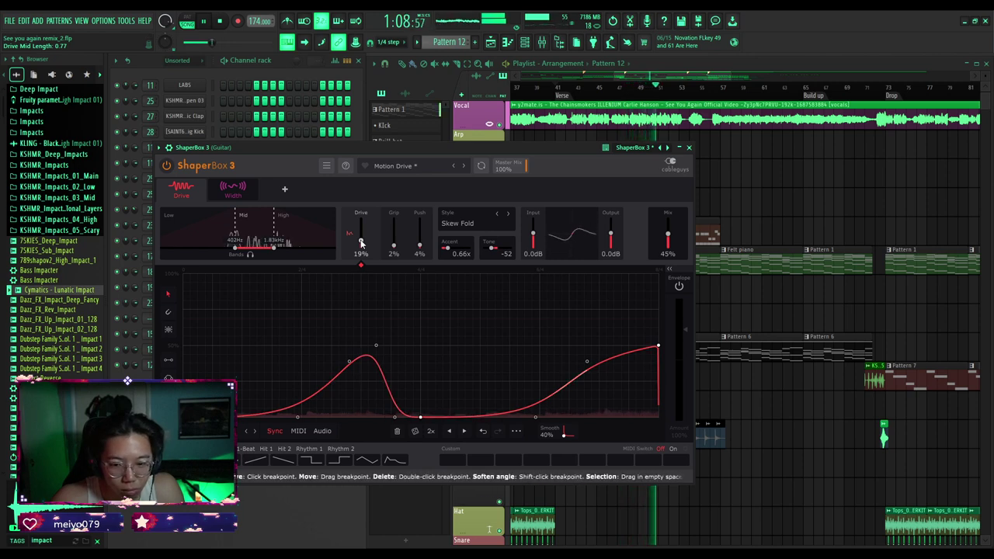
pyautogui.moveTo(361, 243); pyautogui.dragTo(361, 230)
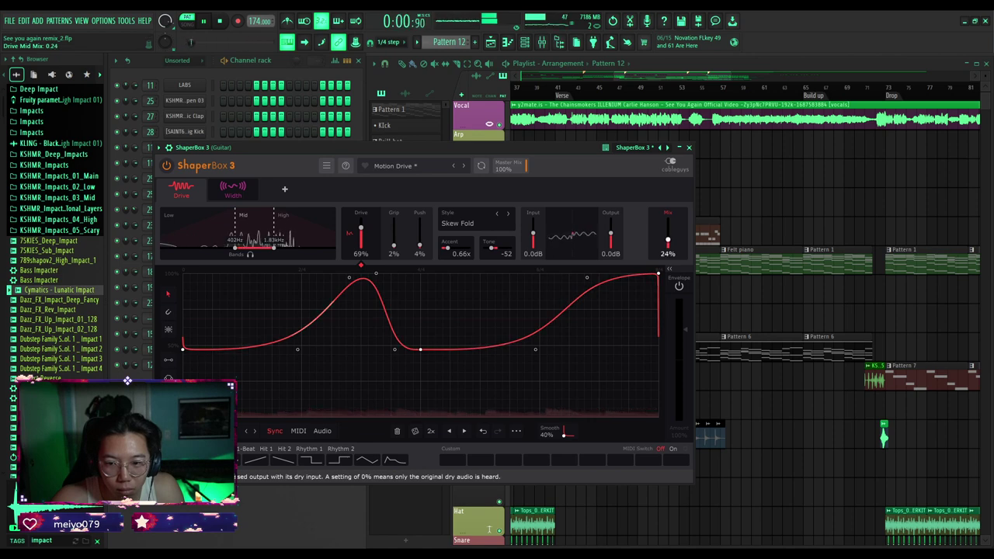
# Set the Drive shaper's mix to 25% and grip to 12%, close ShaperBox, and replay the verse from bar 41.
pyautogui.moveTo(668, 240); pyautogui.dragTo(668, 237)
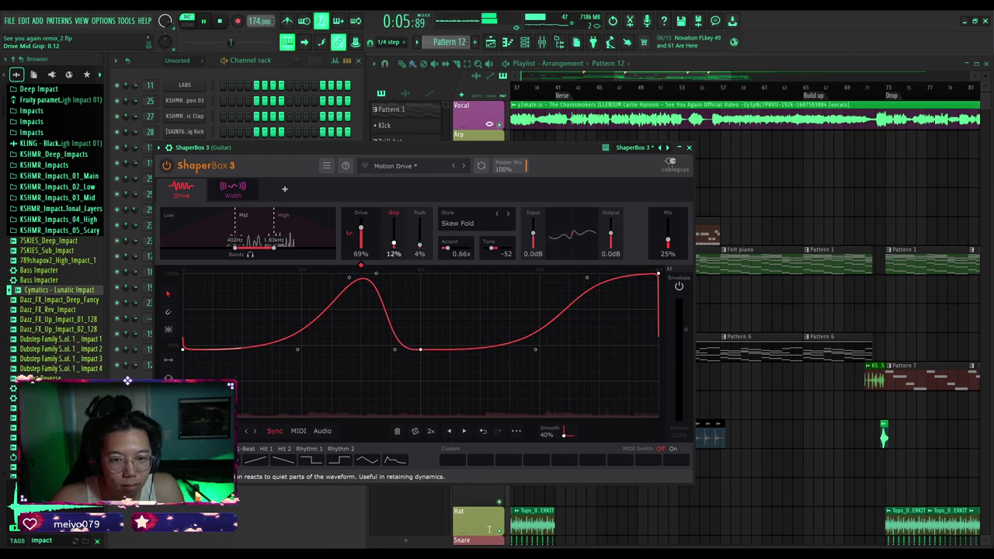
pyautogui.click(689, 147)
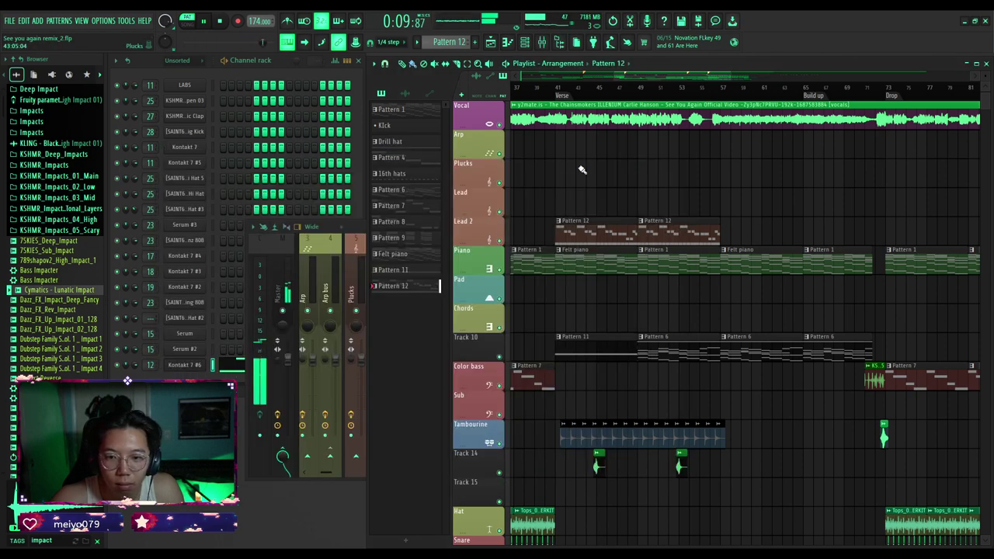
pyautogui.click(557, 87)
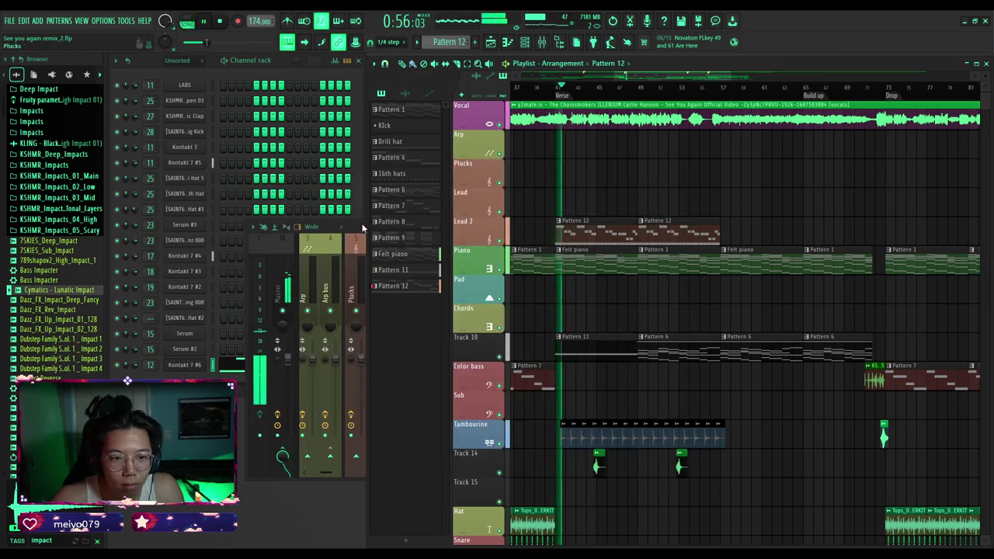
# Lower the Guitar mixer track's volume to 87% (-3.0 dB) while the verse plays.
pyautogui.click(362, 228)
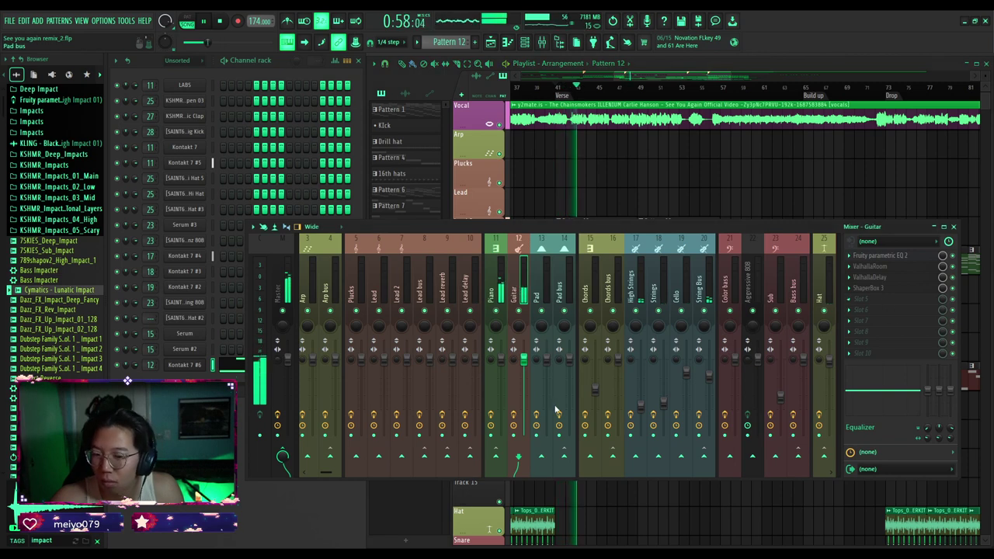
pyautogui.moveTo(525, 359); pyautogui.dragTo(525, 435)
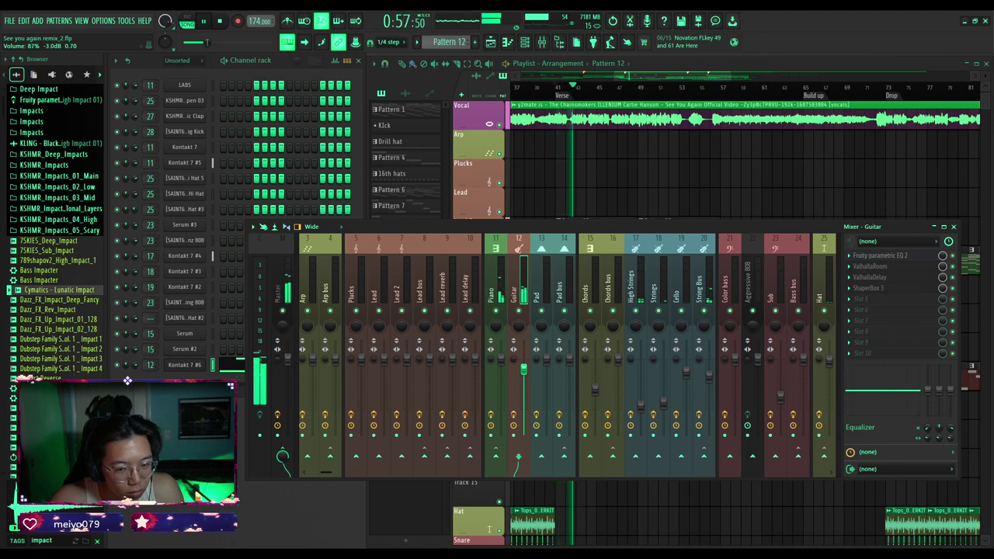
pyautogui.click(579, 191)
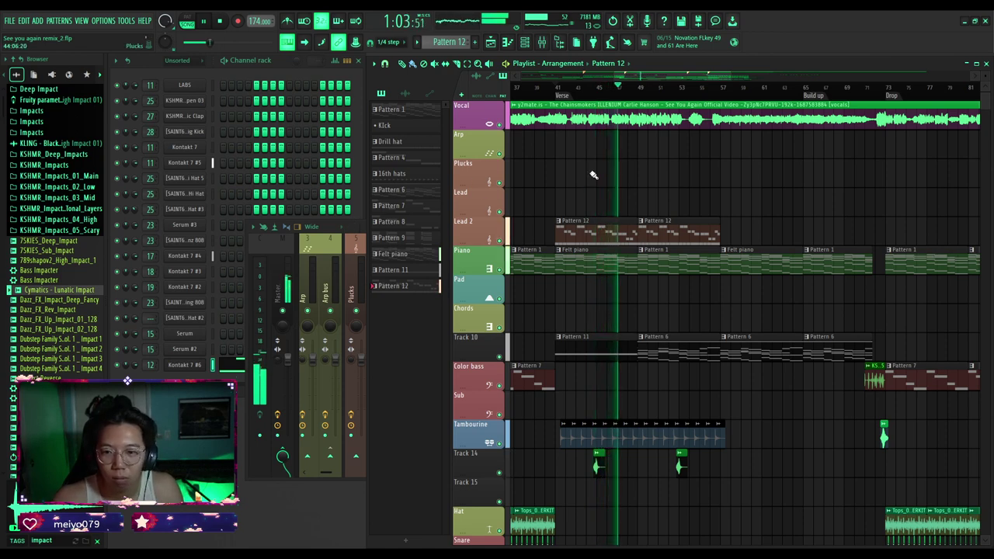
# Remove and replace the Pattern 12 clip at bar 41 on Lead 2, and add another Pattern 12 clip at bar 57.
pyautogui.rightClick(608, 225)
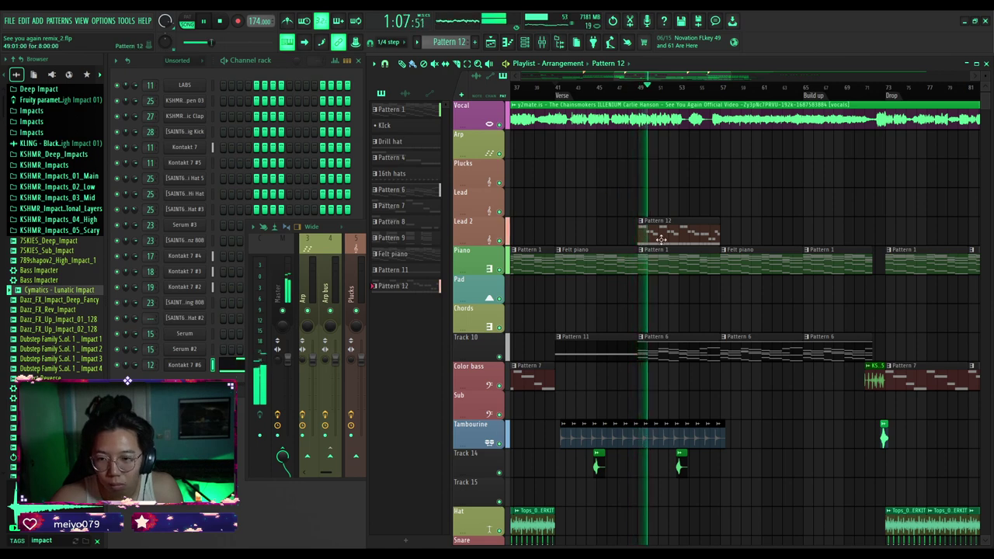
pyautogui.click(587, 233)
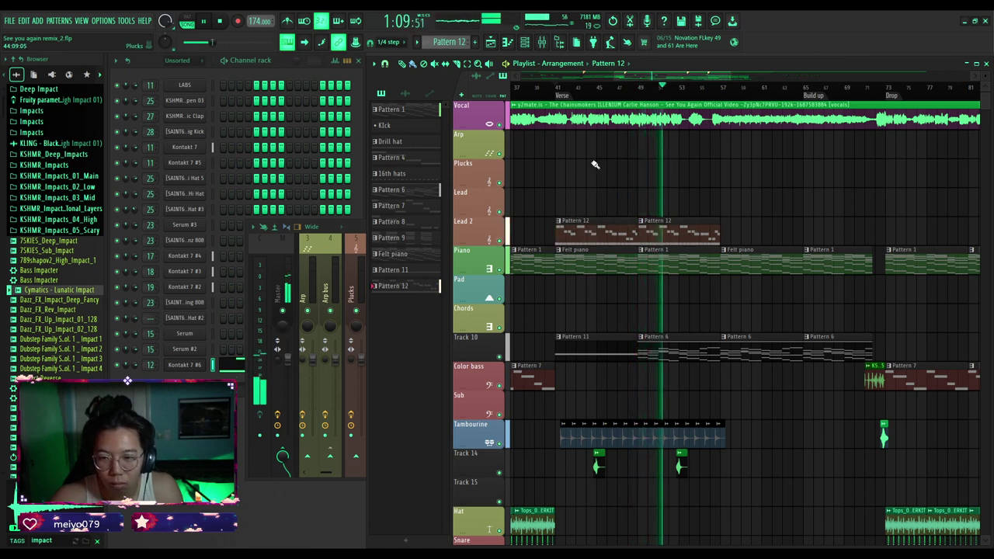
pyautogui.hscroll(3, 621, 178)
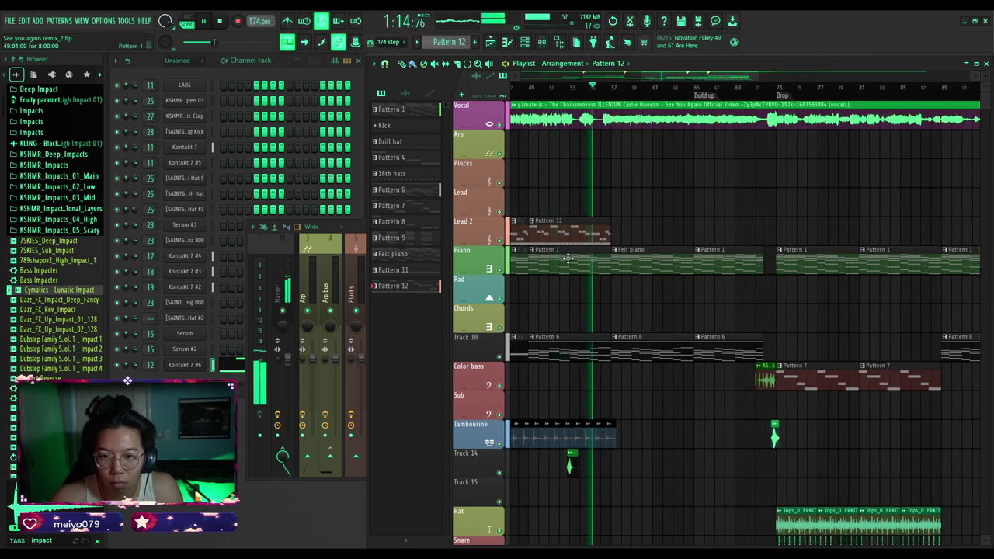
pyautogui.click(633, 232)
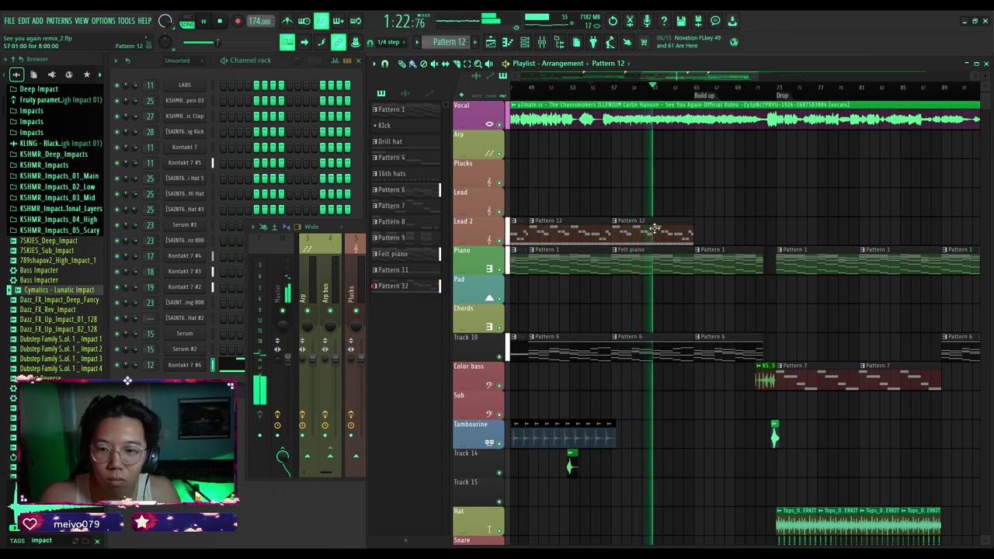
# Raise the Guitar mixer track's volume to 92% (-1.9 dB) during playback.
pyautogui.press('F9')
pyautogui.press('F9')
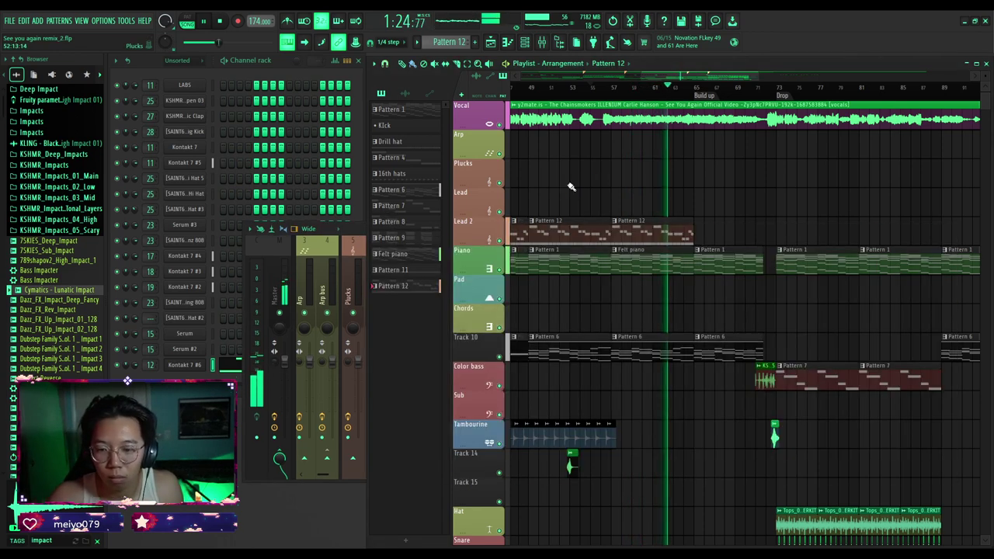
pyautogui.press('F9')
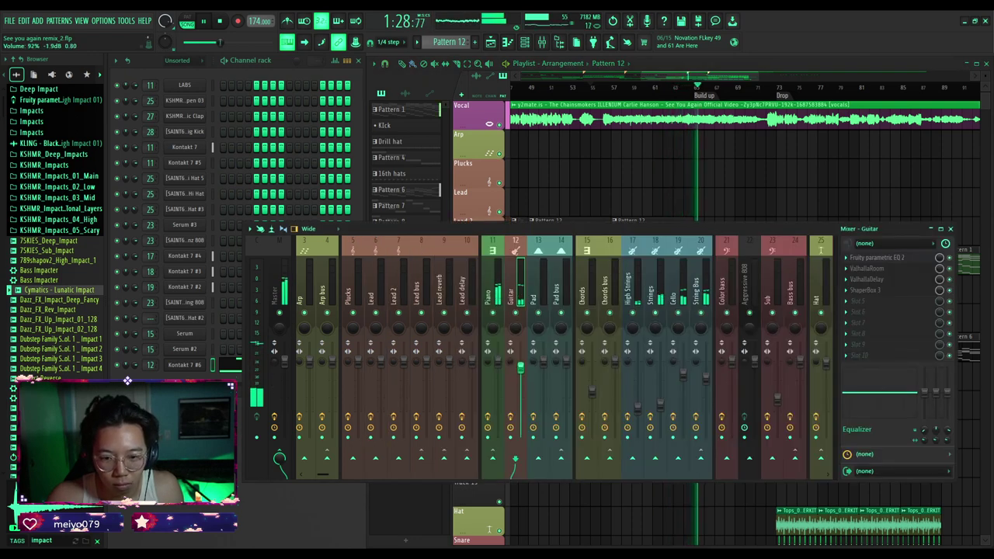
pyautogui.press('F5')
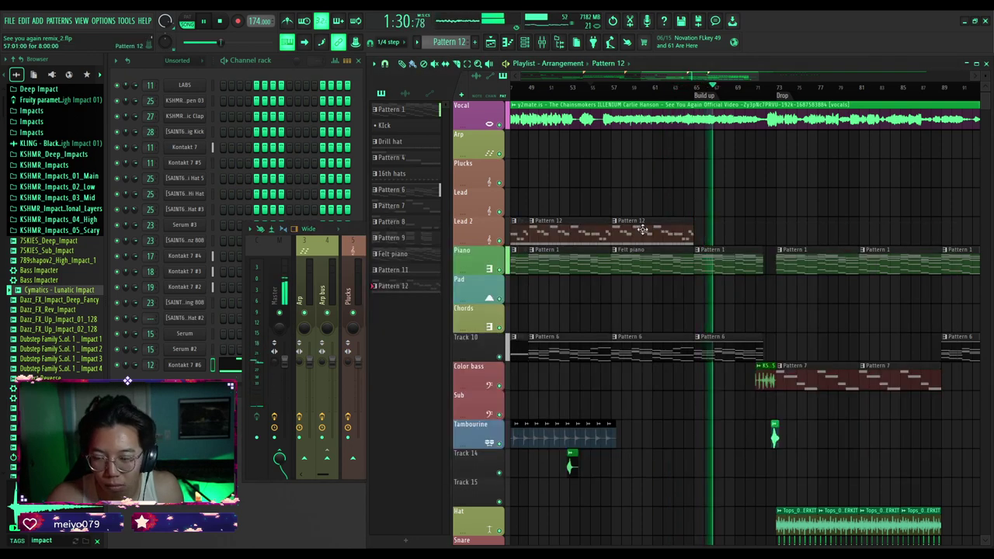
# Try a copy of the Pattern 12 clip at bar 65 on the Lead 2 track and delete it again.
pyautogui.keyDown('shift'); pyautogui.moveTo(642, 228); pyautogui.dragTo(723, 228); pyautogui.keyUp('shift')
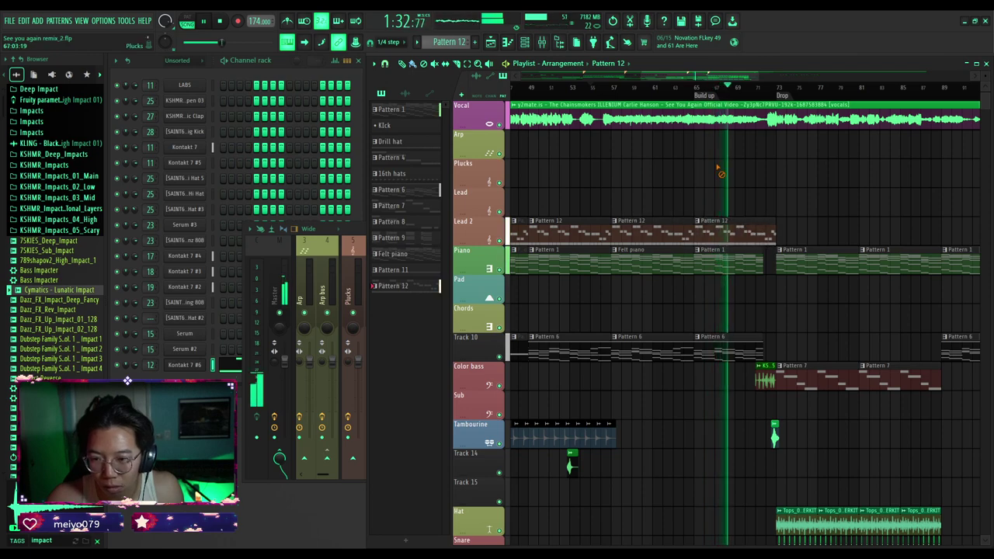
pyautogui.rightClick(714, 222)
# Replay the arrangement from the Verse marker and load Fruity Love Philter in slot 5 of the Guitar mixer track.
pyautogui.scroll(-3, 723, 225)
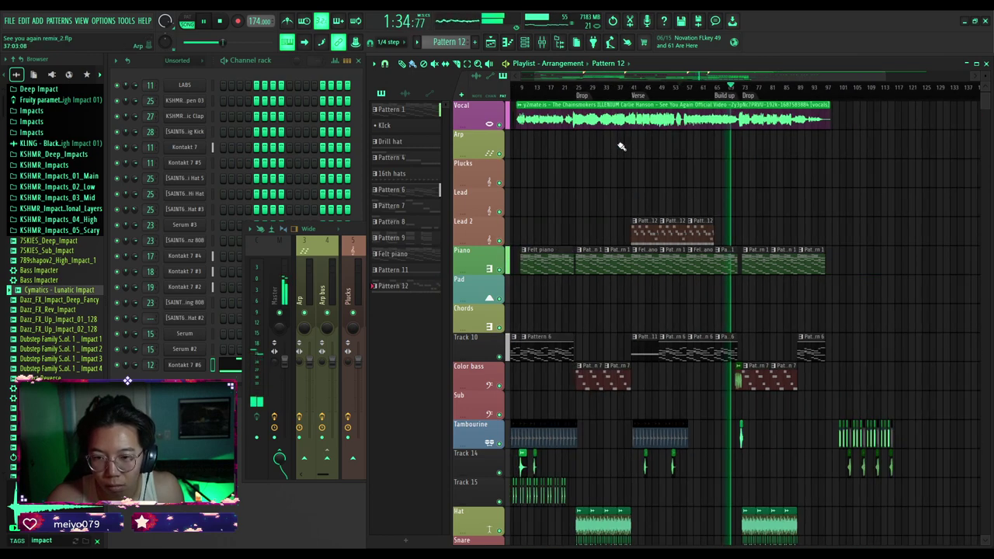
pyautogui.click(633, 87)
pyautogui.scroll(4, 646, 201)
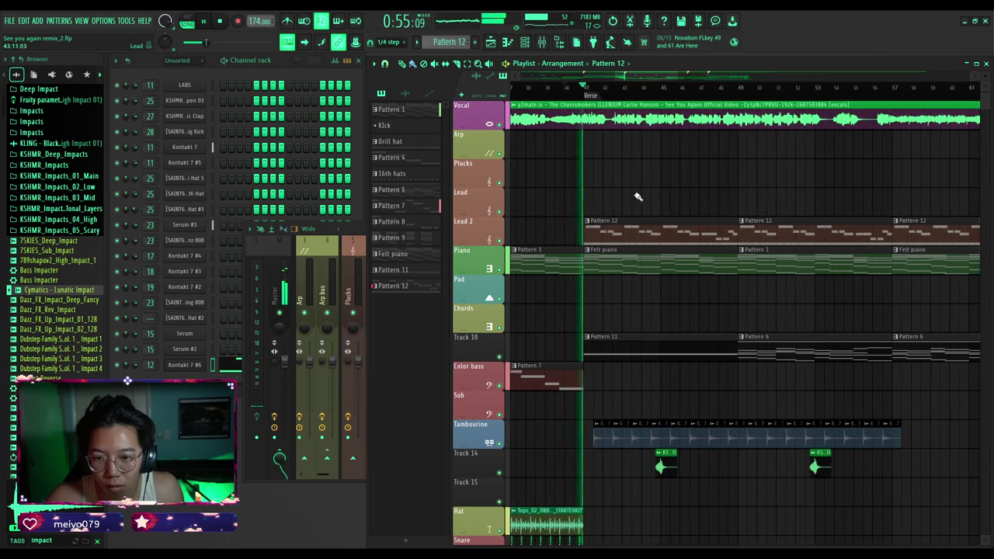
pyautogui.scroll(2, 591, 198)
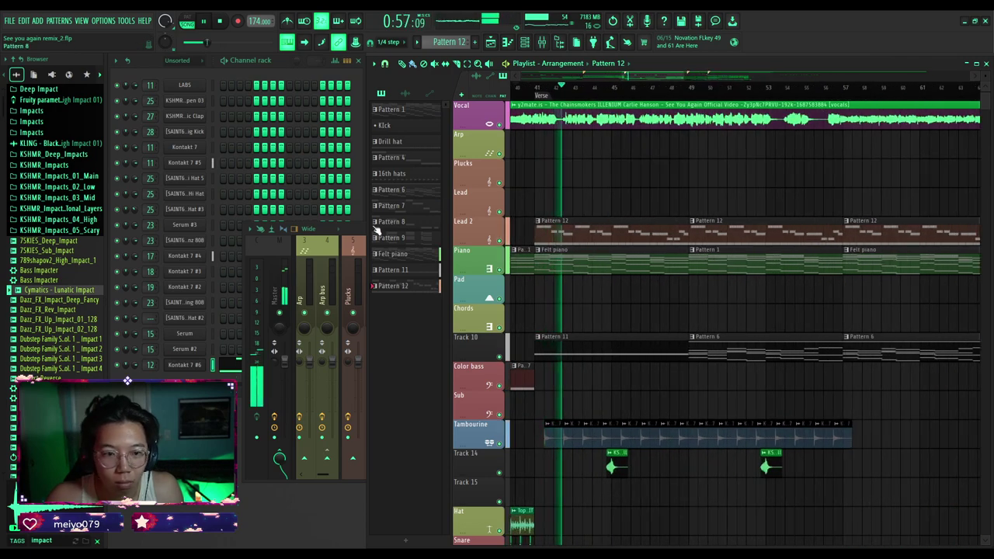
pyautogui.click(363, 230)
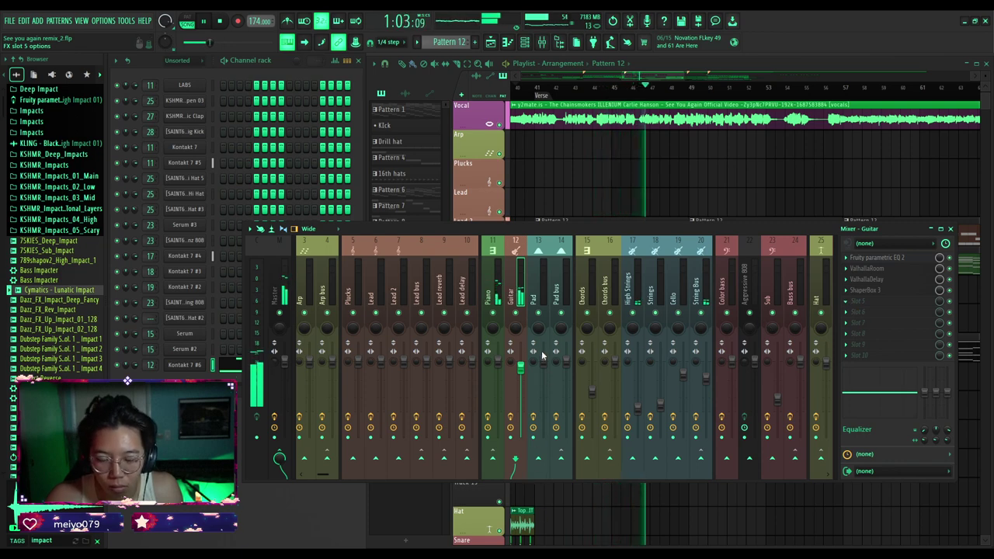
pyautogui.click(544, 399)
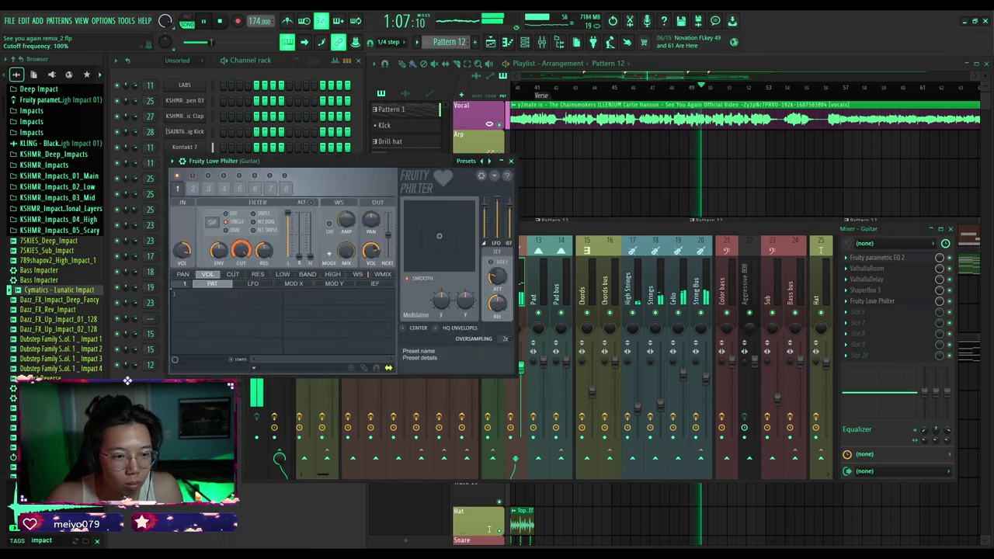
# Automate the guitar Love Philter's Filter 1 cutoff frequency with a curved rise over bars 41 to 49, replaying the verse.
pyautogui.scroll(-1, 621, 169)
pyautogui.rightClick(619, 166)
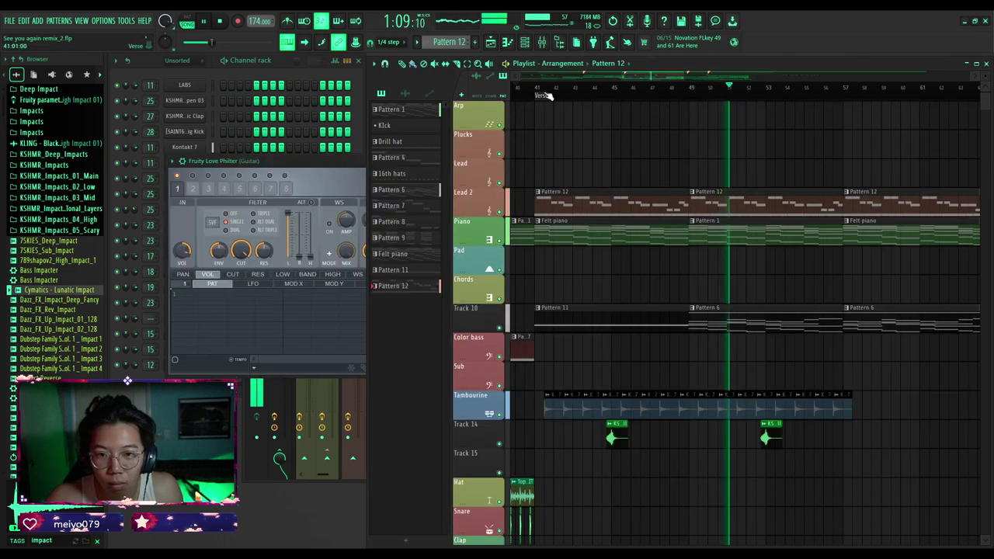
pyautogui.click(537, 87)
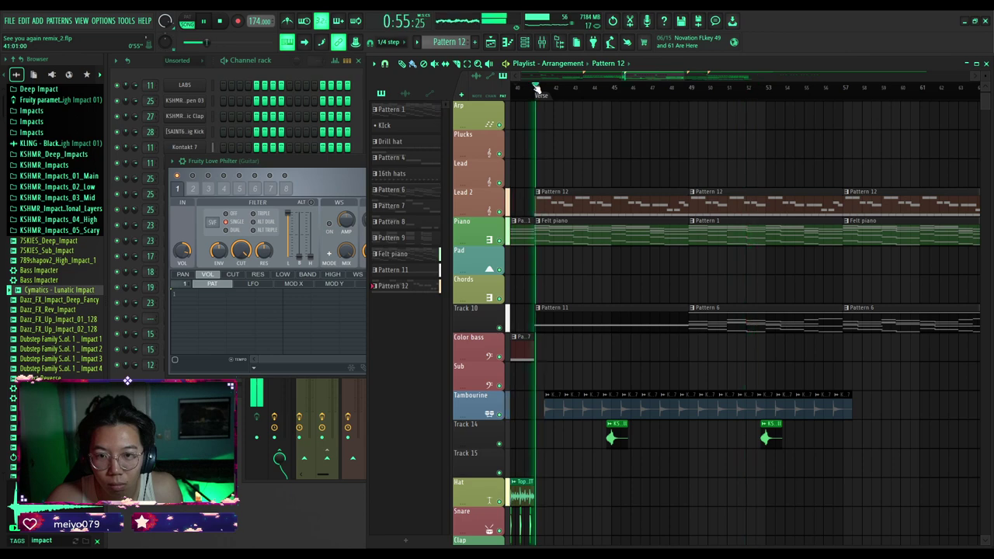
pyautogui.moveTo(538, 87); pyautogui.dragTo(683, 97)
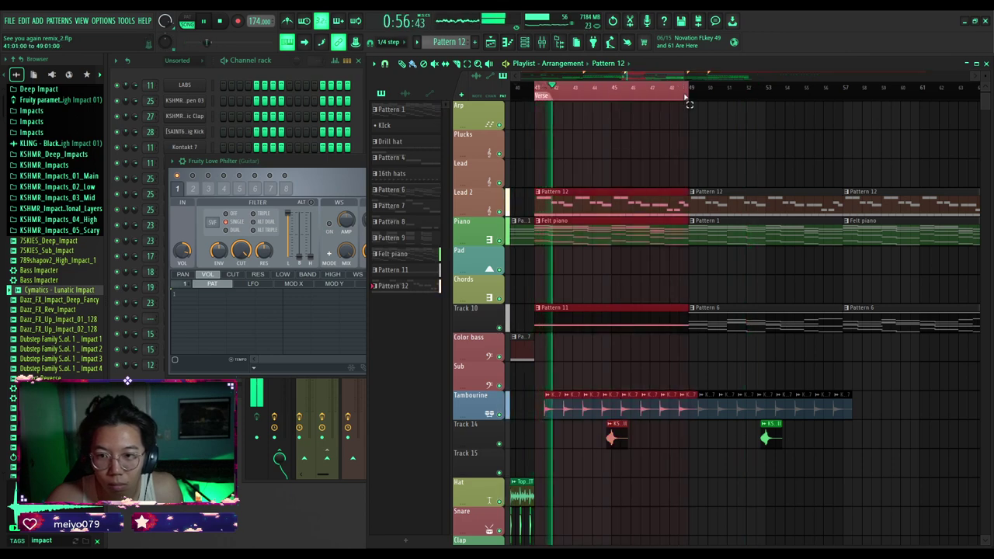
pyautogui.moveTo(241, 250); pyautogui.dragTo(241, 307)
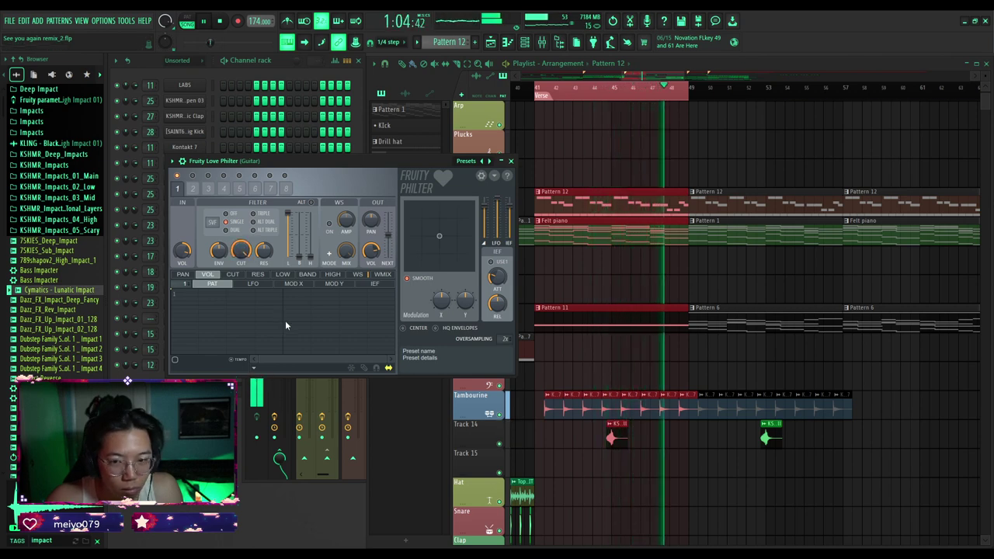
pyautogui.click(538, 118)
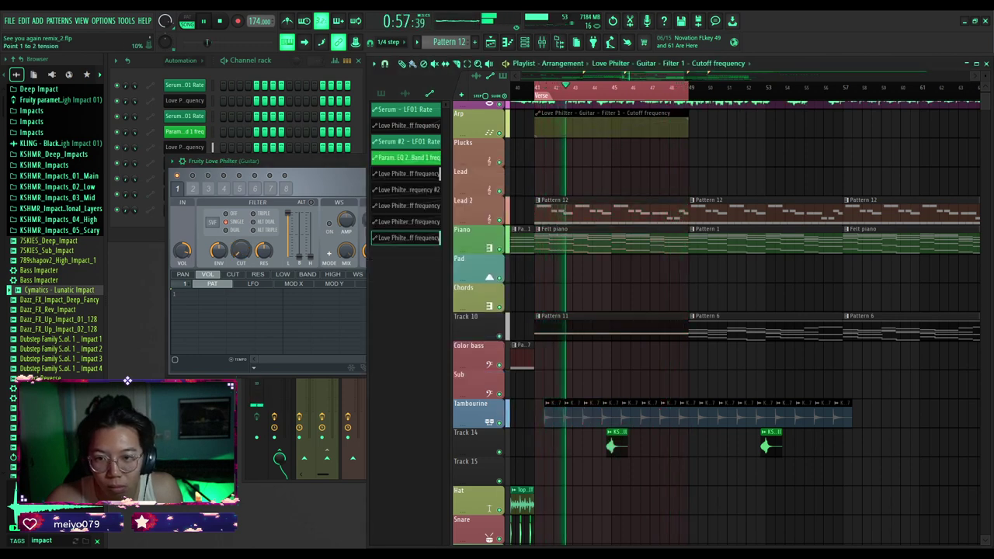
pyautogui.click(538, 88)
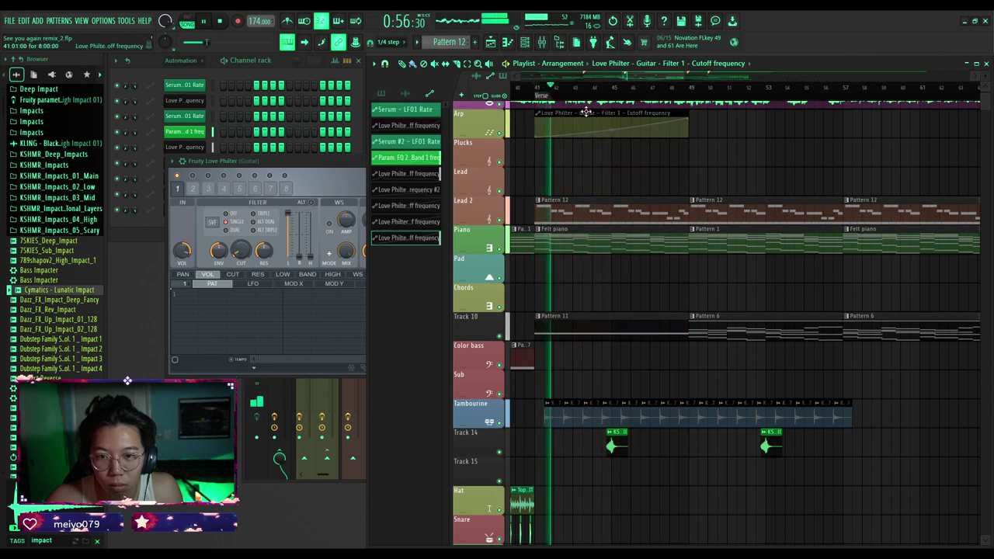
# Move the guitar cutoff automation clip to Track 31 at bar 41, below the piano cutoff automation, and close Fruity Love Philter.
pyautogui.scroll(-1, 544, 117)
pyautogui.scroll(-10, 715, 323)
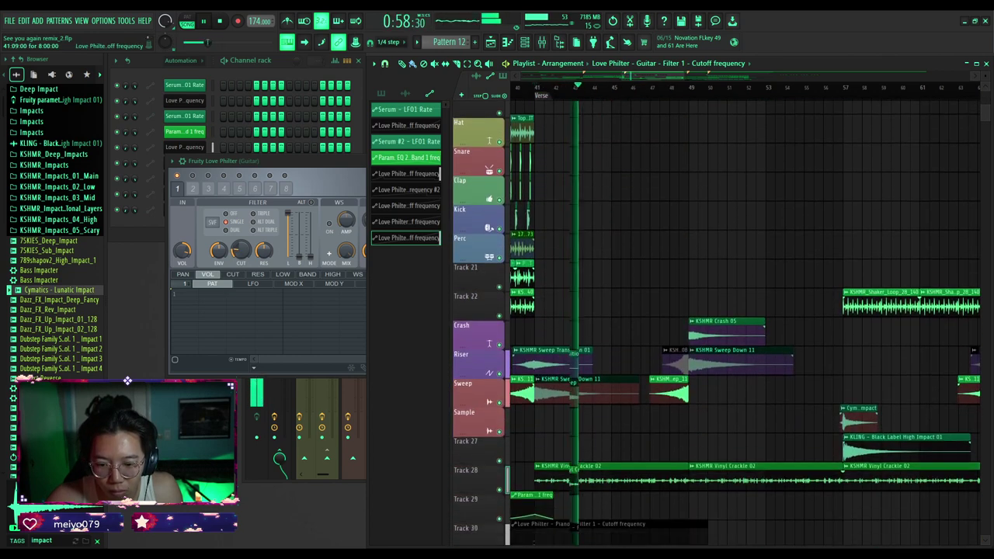
pyautogui.scroll(-3, 611, 359)
pyautogui.moveTo(590, 359)
pyautogui.mouseDown()
pyautogui.moveTo(610, 360)
pyautogui.moveTo(582, 370)
pyautogui.mouseUp()
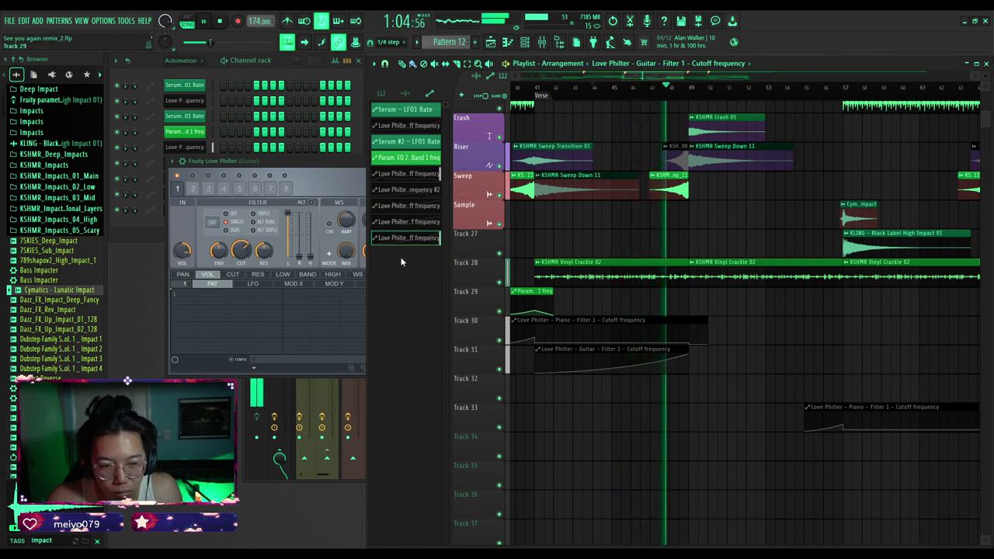
pyautogui.click(326, 162)
pyautogui.click(510, 161)
# Fine-tune the Guitar mixer track's volume to -1.8 dB while listening through the rest of the verse.
pyautogui.scroll(-1, 632, 142)
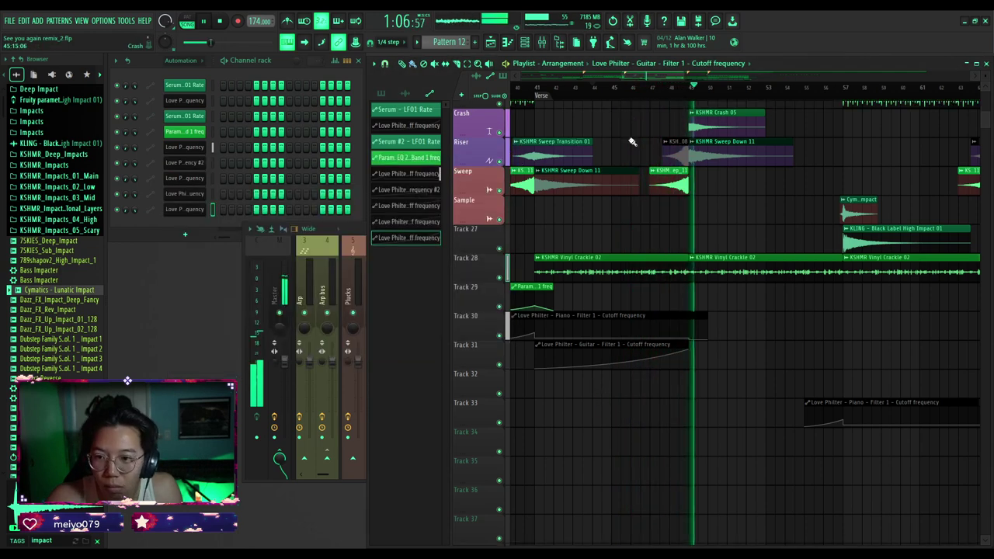
pyautogui.scroll(10, 625, 155)
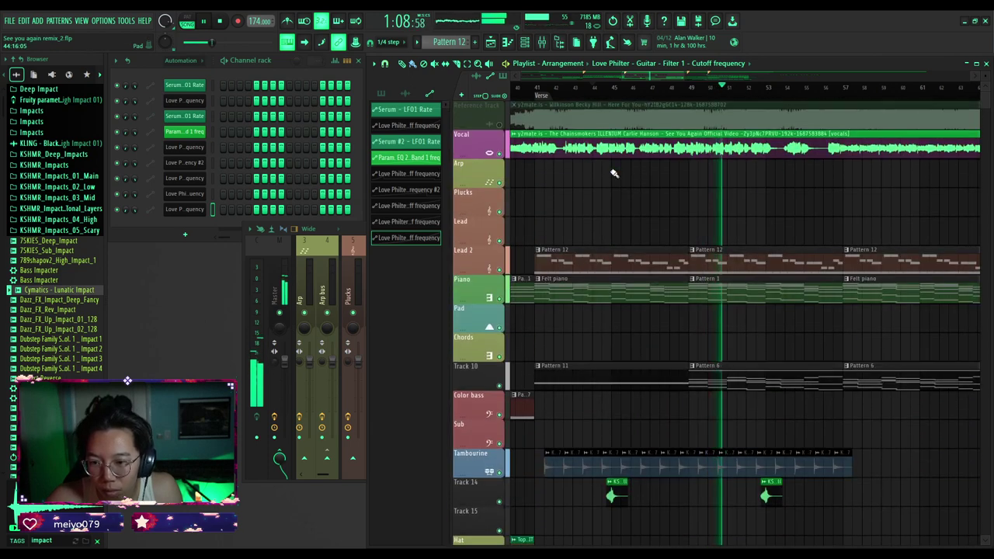
pyautogui.keyDown('ctrl'); pyautogui.scroll(-2, 617, 180); pyautogui.keyUp('ctrl')
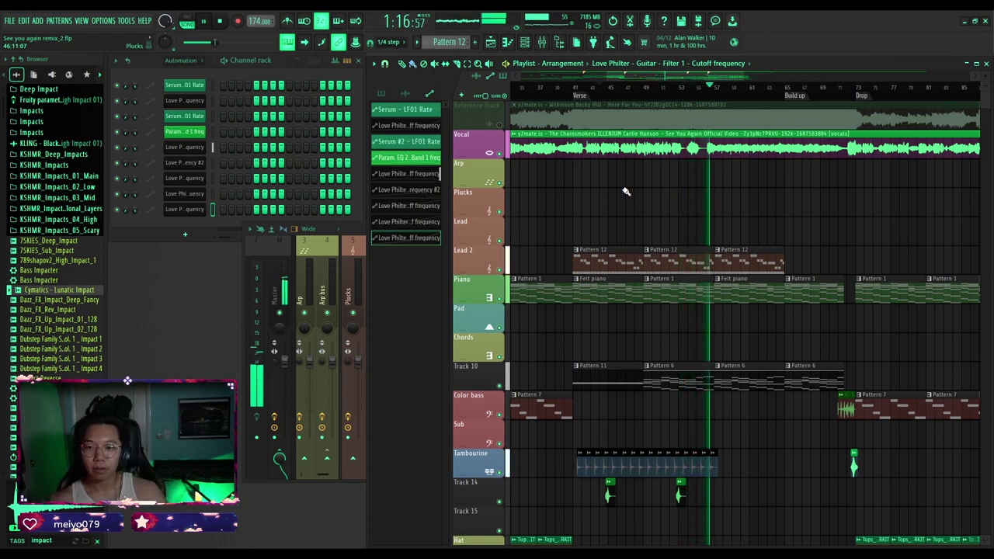
pyautogui.scroll(-2, 640, 282)
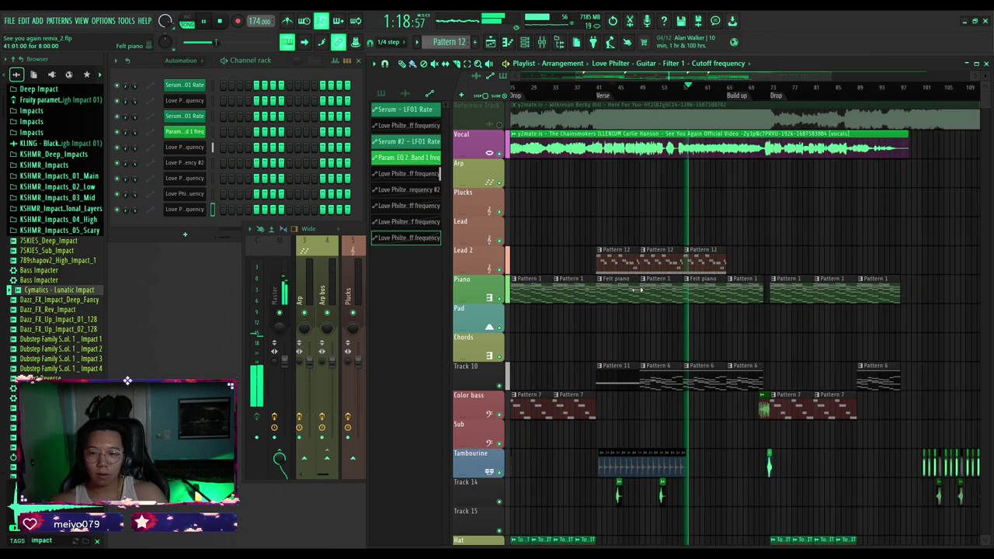
pyautogui.scroll(3, 712, 339)
pyautogui.scroll(-4, 681, 326)
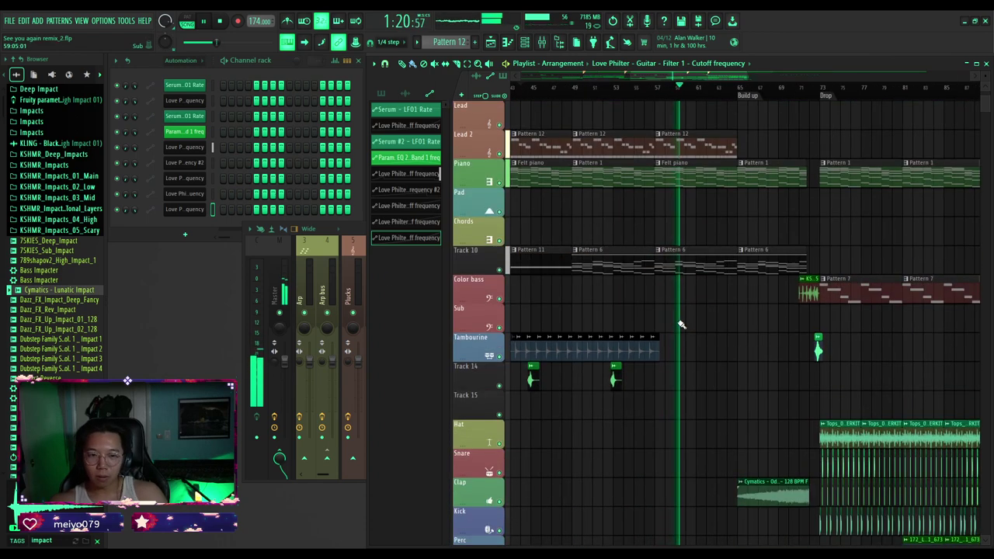
pyautogui.click(363, 235)
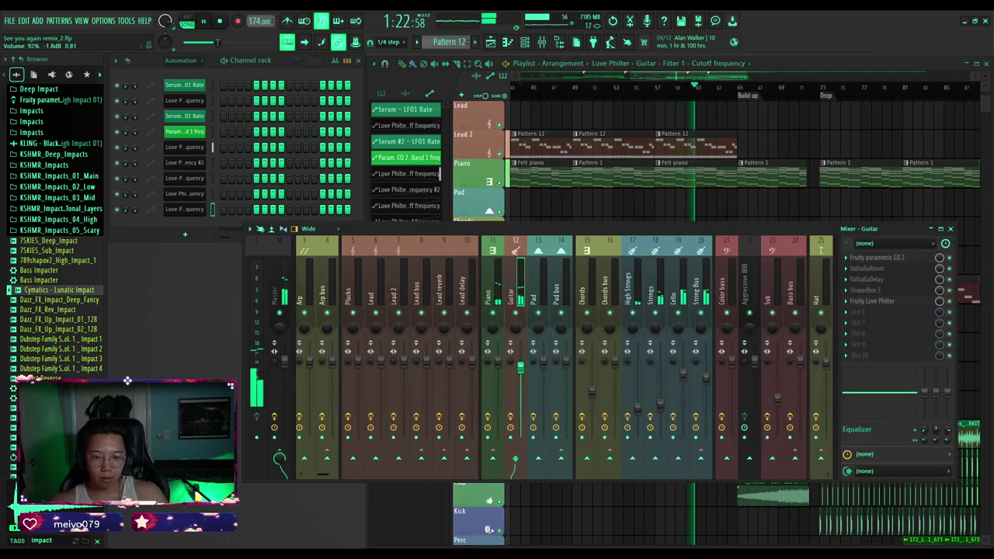
pyautogui.click(633, 208)
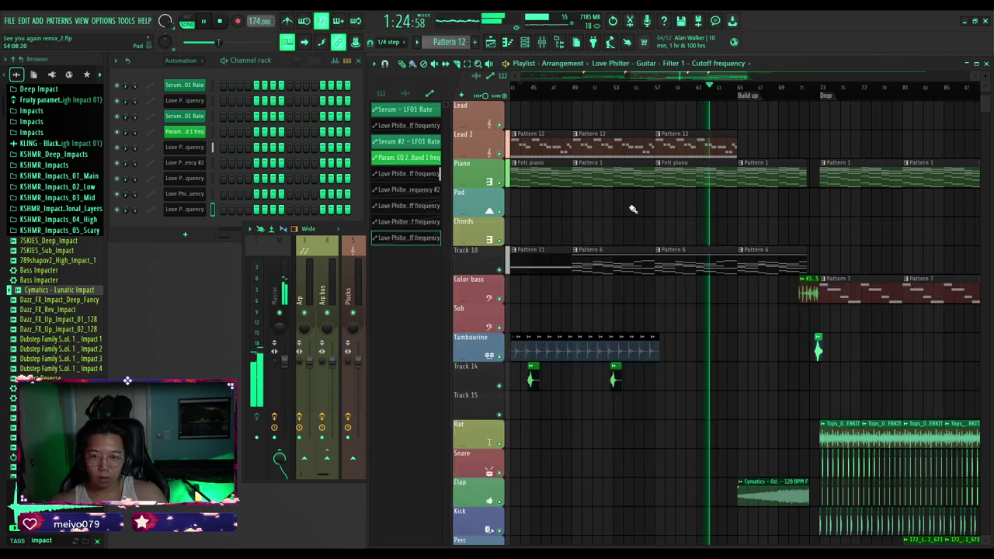
# Restart playback from the Verse marker to listen to the filtered guitar in the arrangement.
pyautogui.scroll(-3, 633, 201)
pyautogui.scroll(2, 553, 178)
pyautogui.press('space')
pyautogui.click(621, 96)
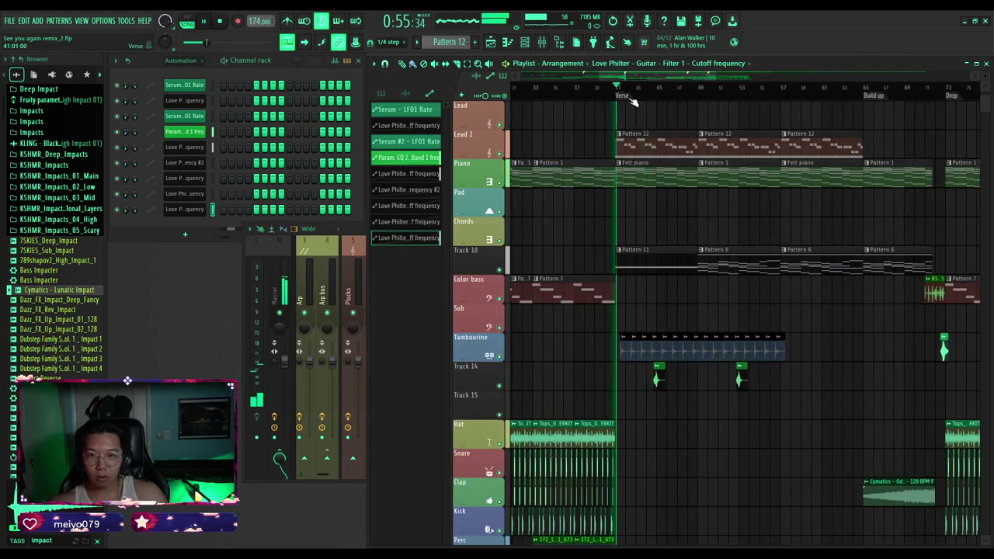
# Play the verse from bar 49 and examine the Pattern 12 guitar notes in the piano roll.
pyautogui.scroll(3, 674, 133)
pyautogui.click(631, 89)
pyautogui.scroll(-2, 606, 158)
pyautogui.scroll(3, 657, 146)
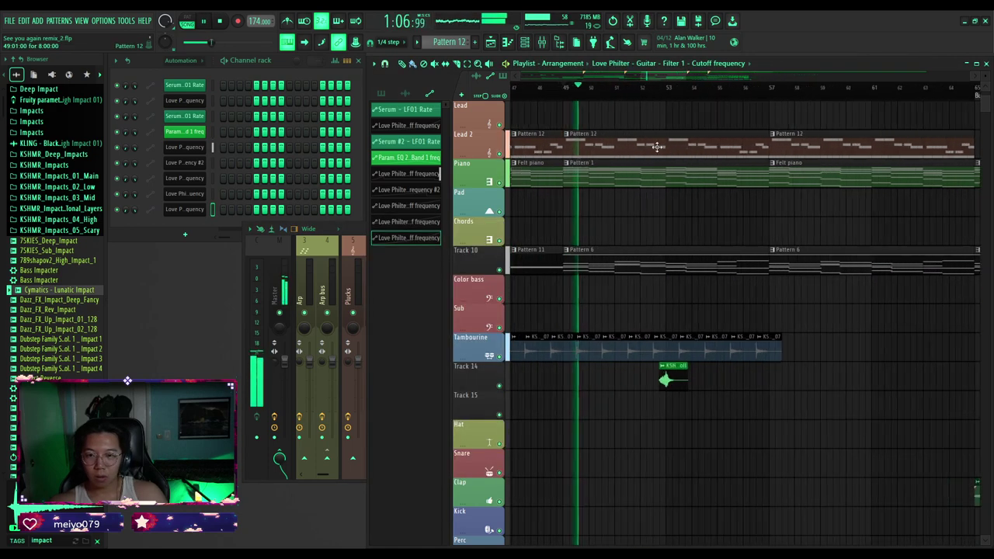
pyautogui.doubleClick(651, 146)
pyautogui.scroll(-3, 537, 276)
pyautogui.scroll(-1, 490, 271)
pyautogui.scroll(3, 479, 273)
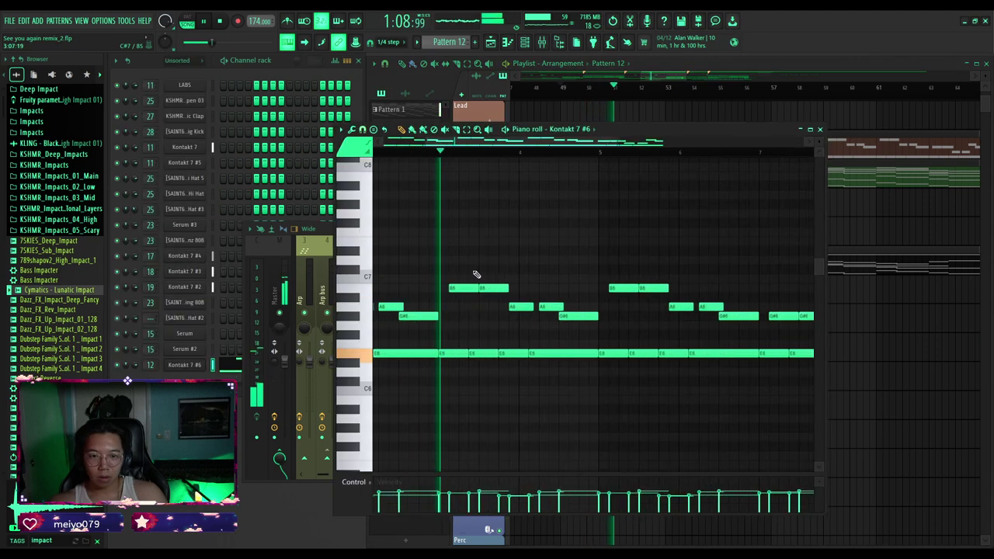
pyautogui.scroll(2, 548, 281)
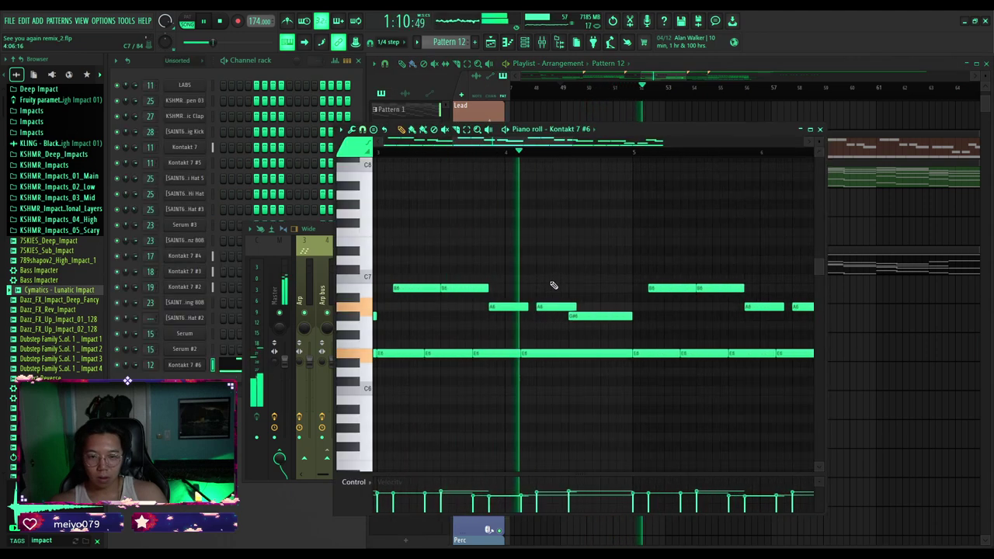
pyautogui.press('space')
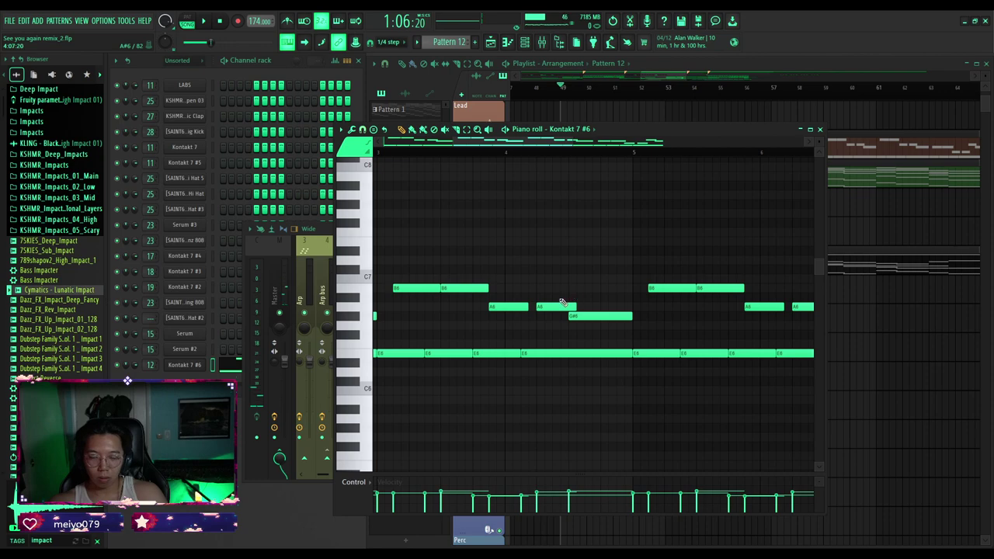
pyautogui.press('space')
pyautogui.scroll(-2, 563, 301)
pyautogui.click(819, 129)
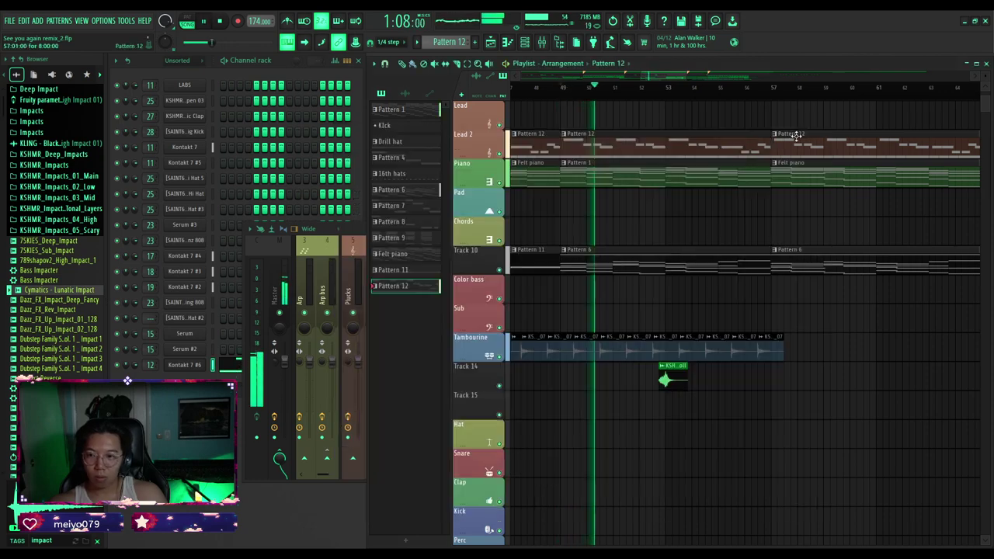
# Play from bar 57 and reopen Pattern 12's guitar notes to follow the melody around bar 4.
pyautogui.scroll(-3, 776, 128)
pyautogui.click(745, 89)
pyautogui.scroll(3, 785, 169)
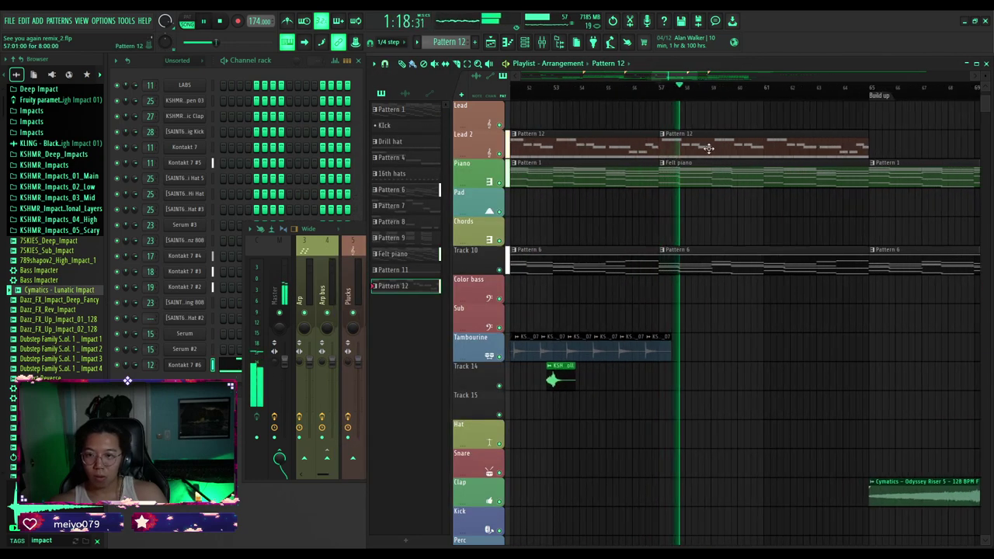
pyautogui.doubleClick(709, 148)
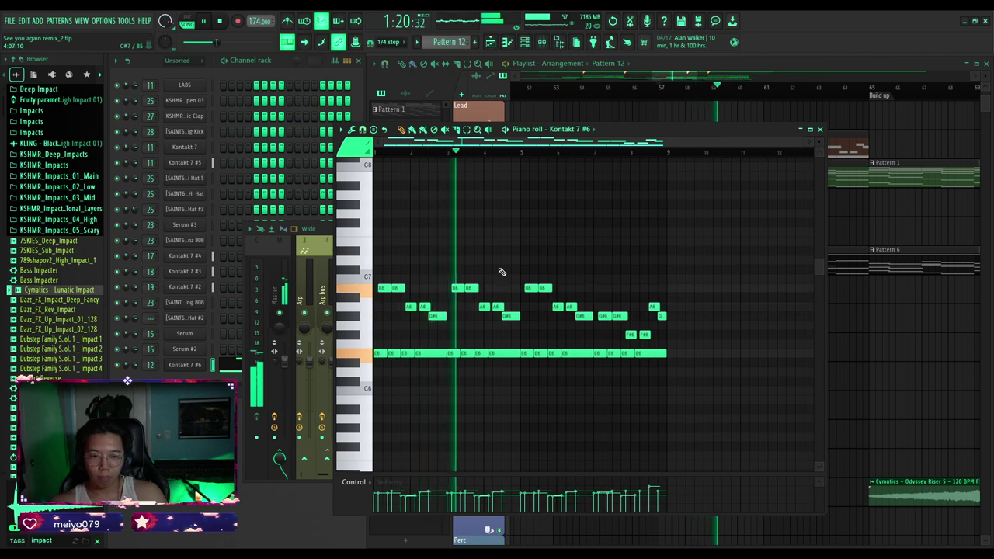
pyautogui.scroll(2, 497, 281)
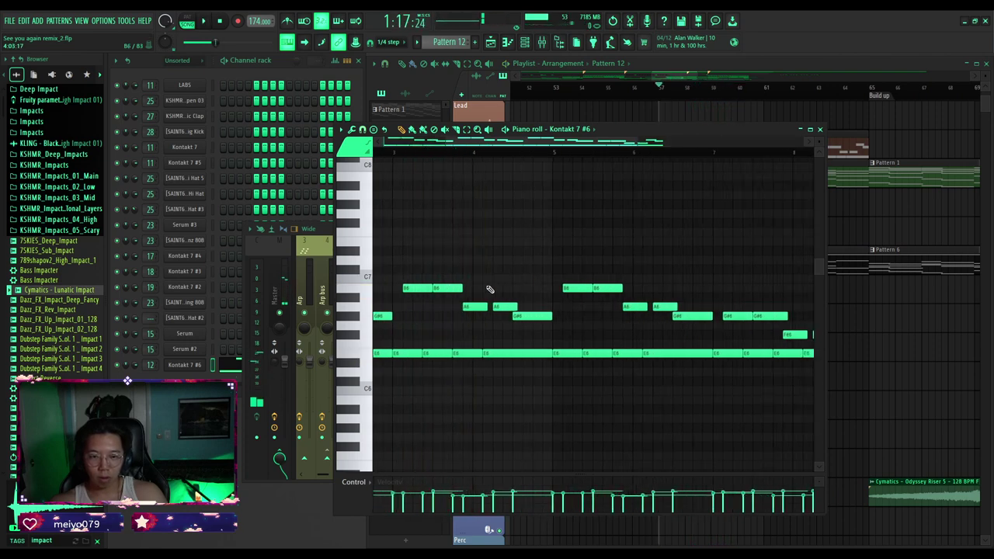
pyautogui.scroll(-2, 489, 289)
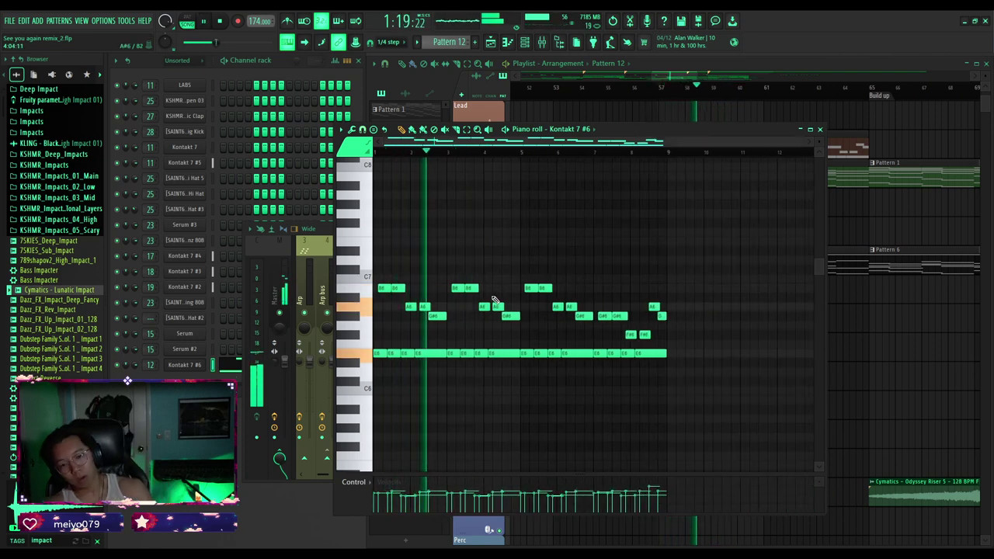
# Raise the two A6 guitar notes around bar 4 to C#7 and E7, then listen to the phrase.
pyautogui.scroll(2, 494, 299)
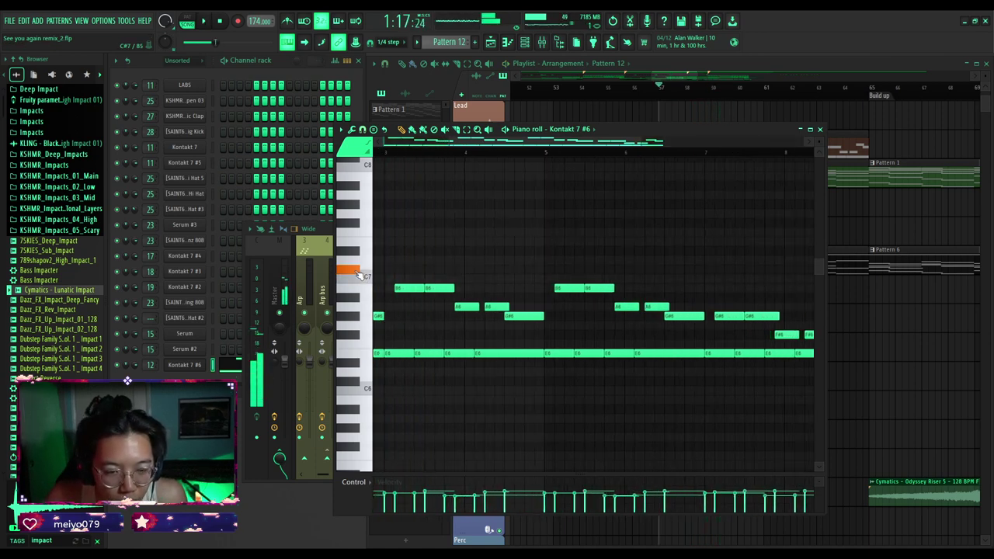
pyautogui.scroll(2, 478, 321)
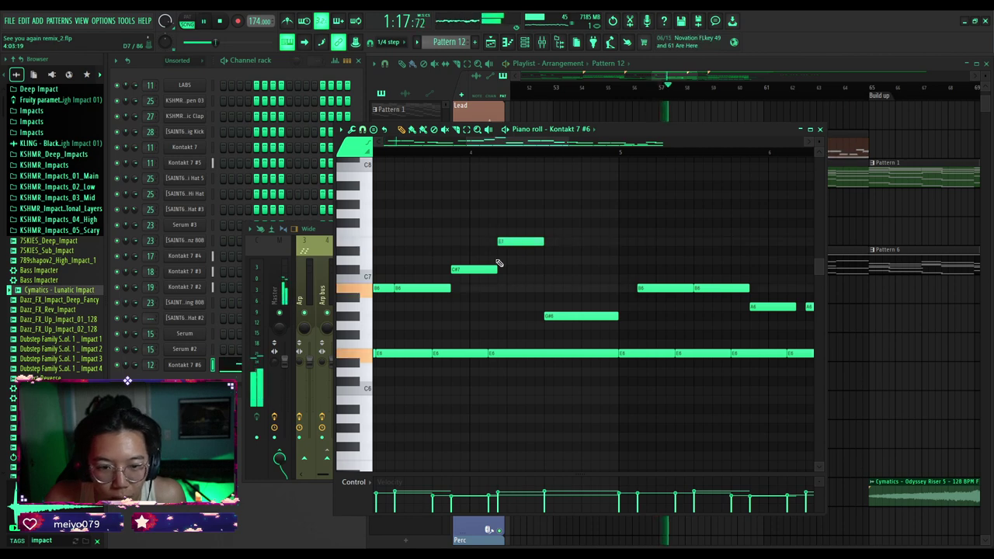
pyautogui.scroll(-3, 497, 262)
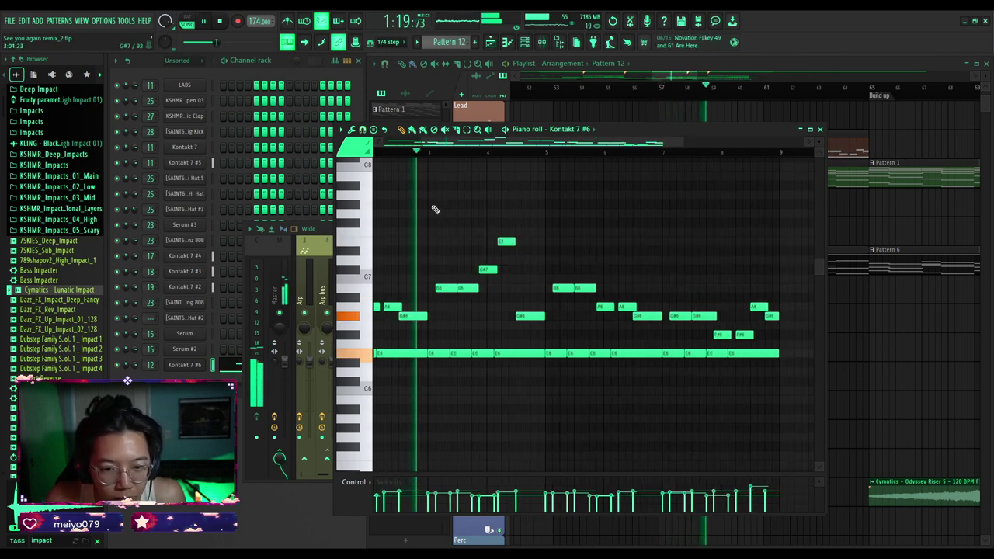
pyautogui.scroll(3, 513, 242)
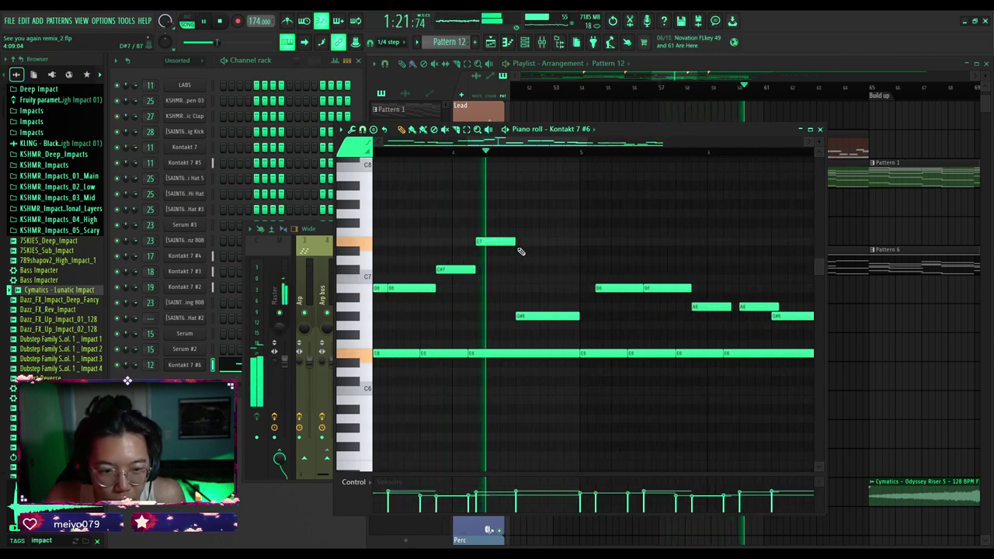
# Lower the E7 note in bar 4 to C#7 and raise the following G#6 note to E7.
pyautogui.press('space')
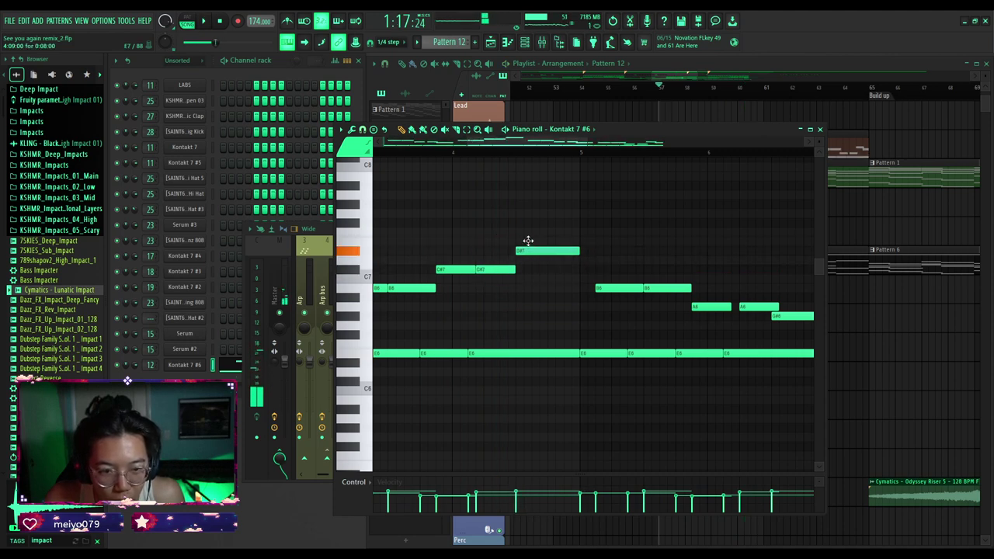
pyautogui.scroll(-3, 410, 152)
pyautogui.press('space')
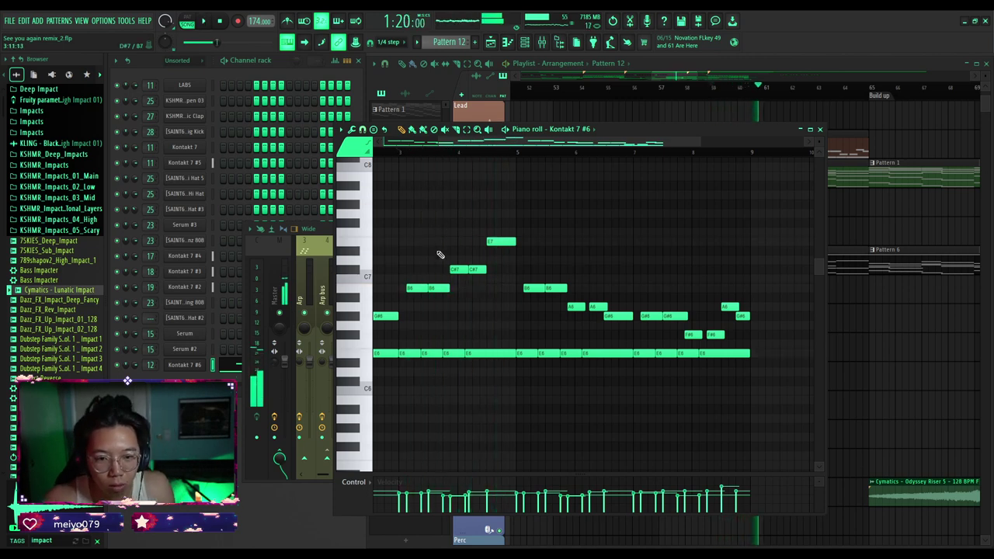
# Shift the second C#7 note in bar 4 slightly later and replay the phrase.
pyautogui.scroll(3, 458, 260)
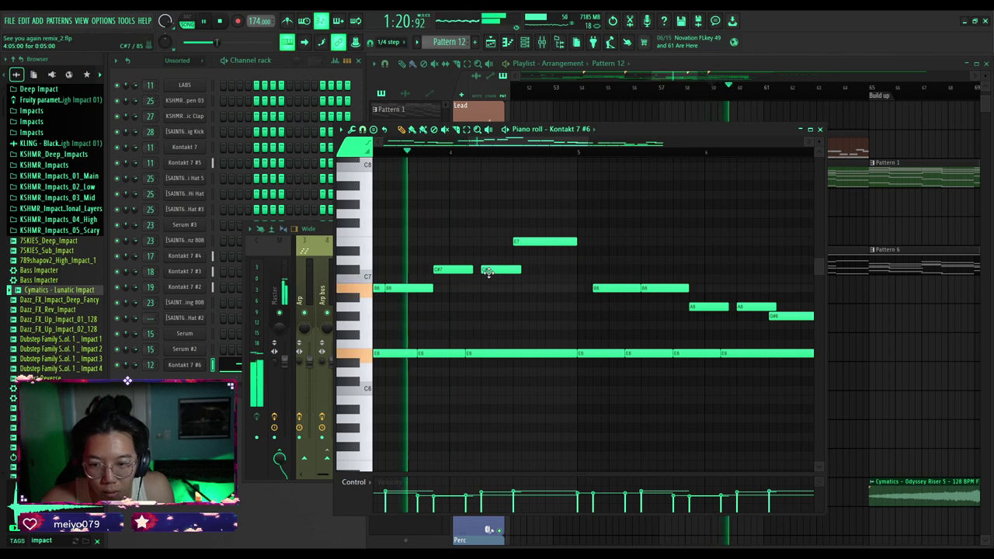
pyautogui.scroll(-3, 488, 270)
pyautogui.press('space')
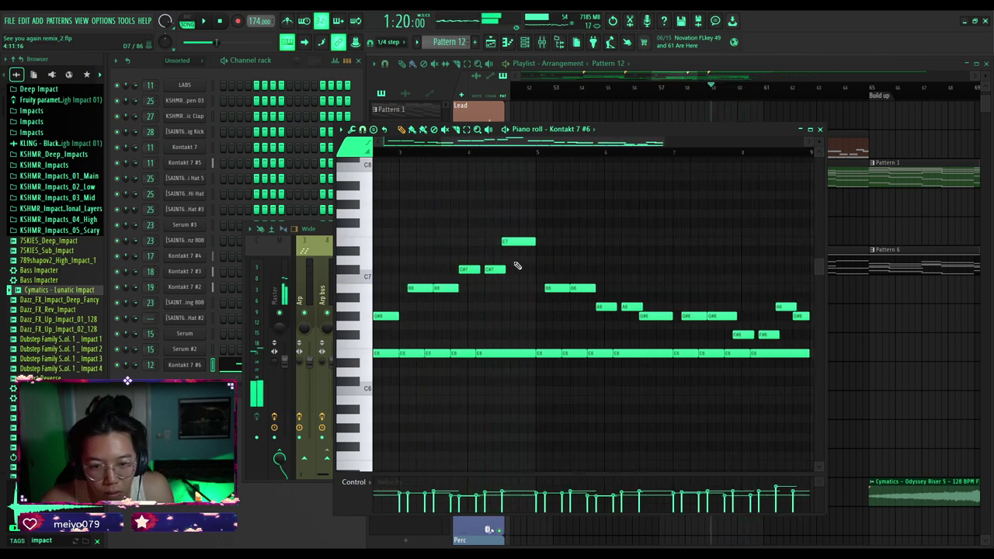
# Lower the long E7 note at the end of bar 4 to B6.
pyautogui.scroll(3, 502, 244)
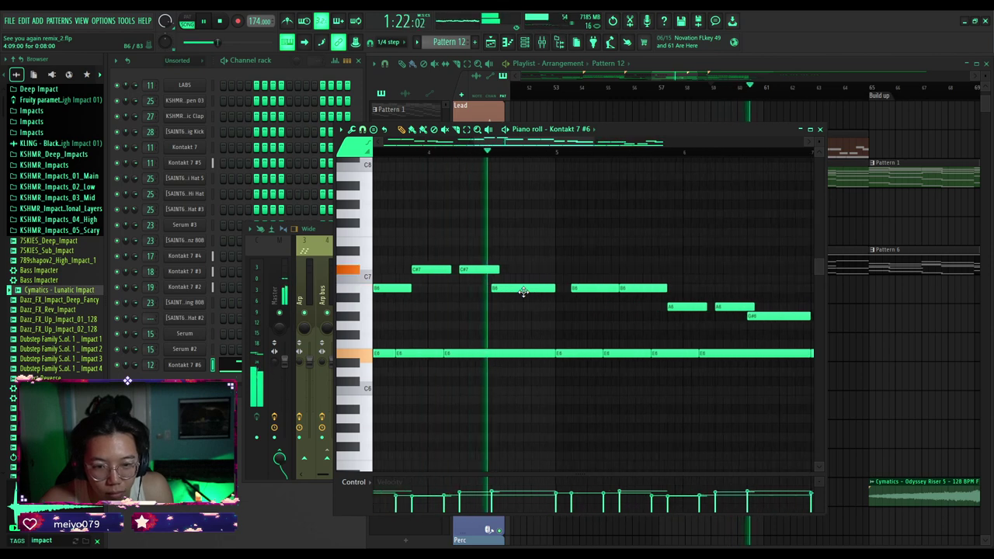
pyautogui.scroll(-3, 524, 292)
pyautogui.press('space')
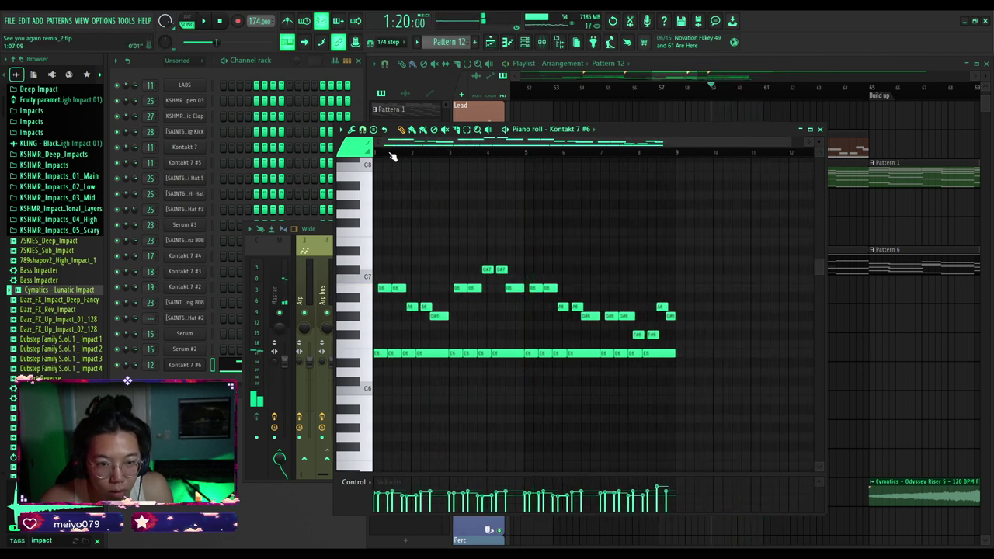
# Listen to the revised guitar melody through the end of Pattern 12 and close the piano roll.
pyautogui.press('space')
pyautogui.scroll(3, 409, 224)
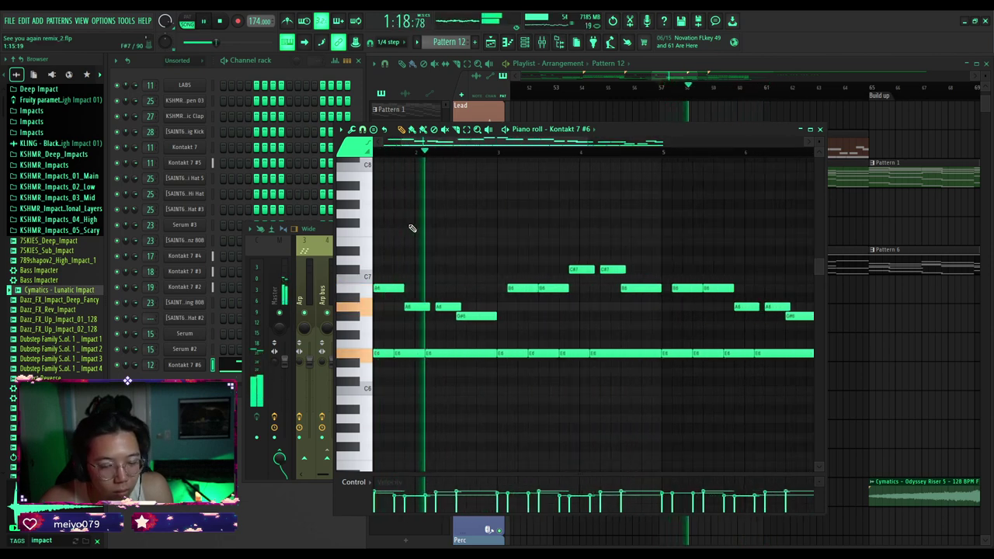
pyautogui.scroll(-2, 413, 228)
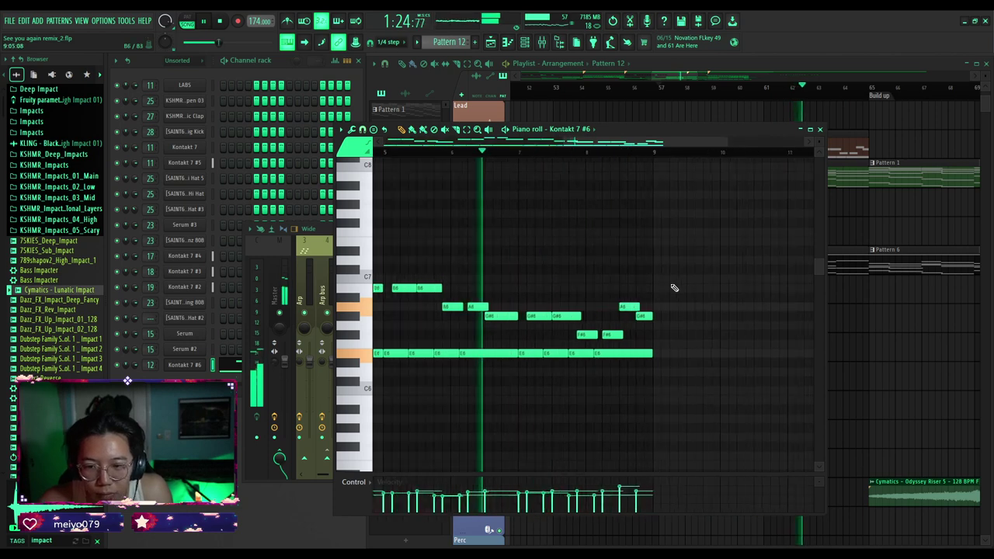
pyautogui.scroll(-3, 592, 301)
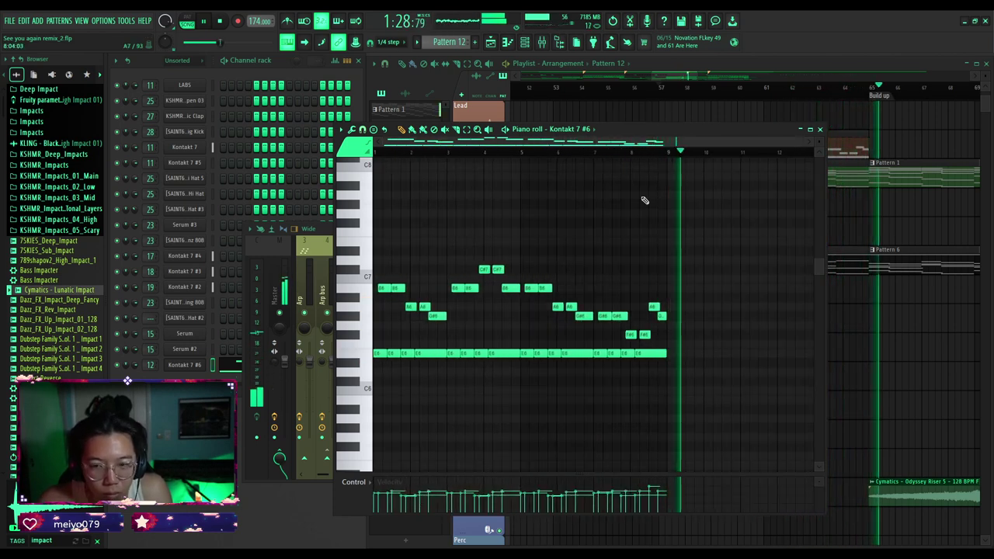
pyautogui.press('space')
pyautogui.click(820, 130)
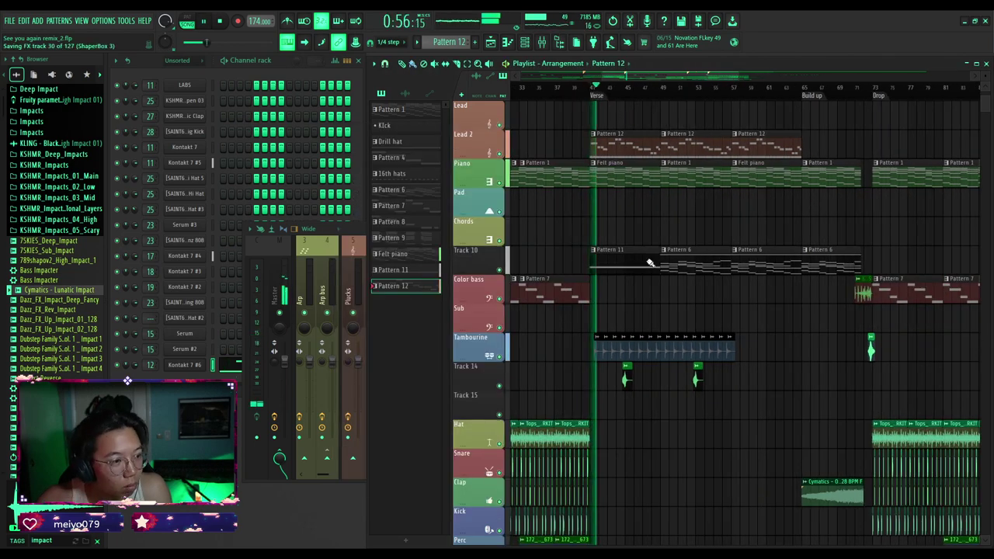
# Replay from the Verse marker and set the Guitar mixer track's volume to -1.3 dB.
pyautogui.scroll(3, 650, 262)
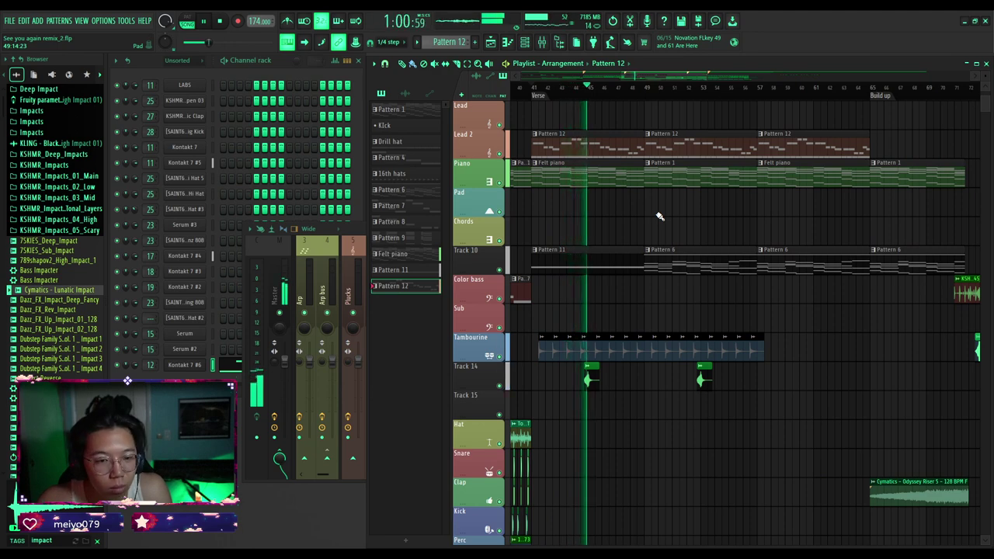
pyautogui.scroll(2, 658, 218)
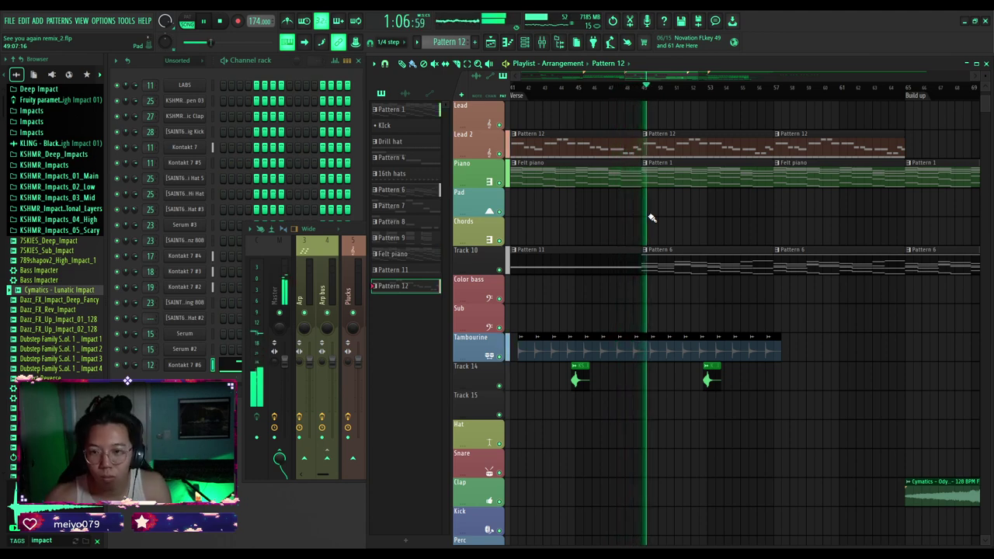
pyautogui.click(363, 230)
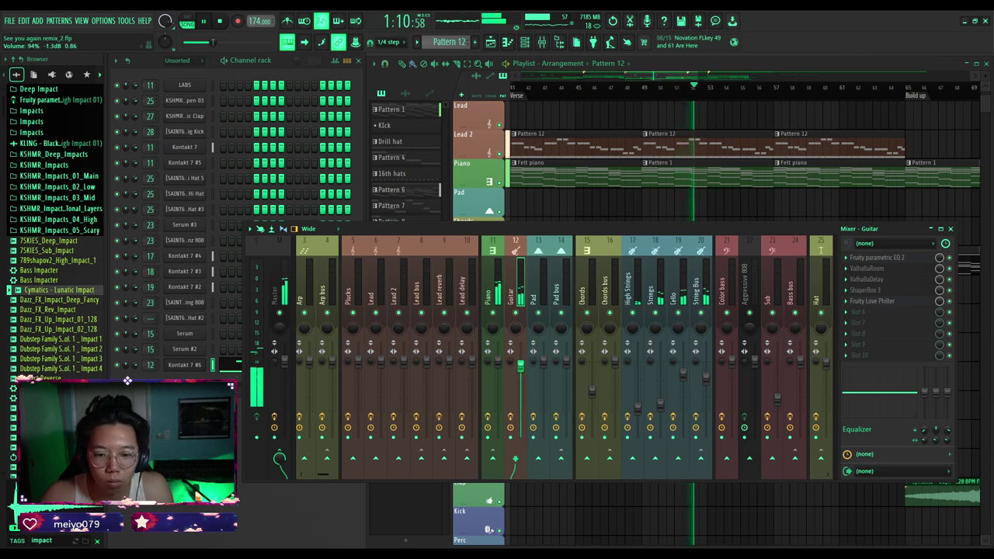
# Reopen Pattern 12's guitar notes and lower both C#7 notes around bar 4 to A6.
pyautogui.doubleClick(680, 142)
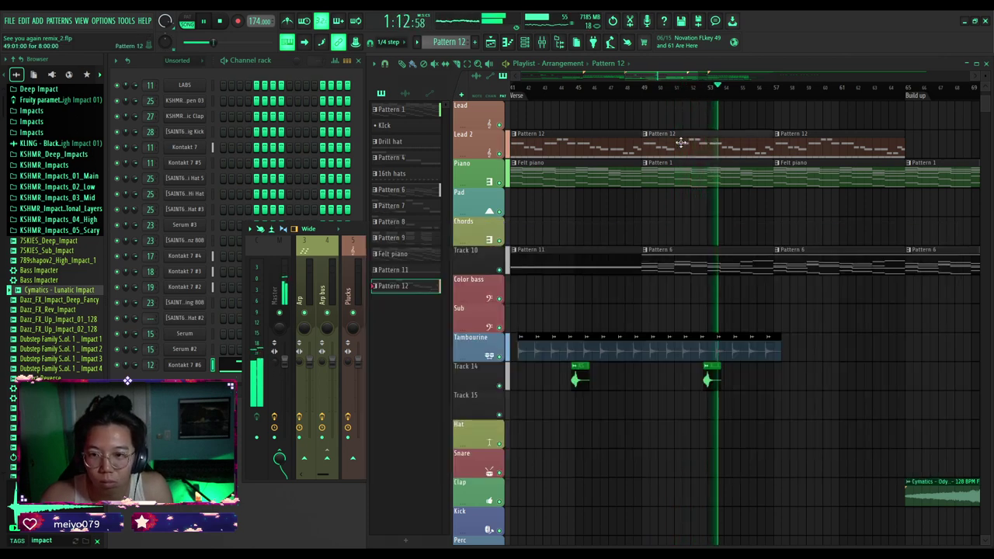
pyautogui.hscroll(-2, 546, 258)
pyautogui.press('space')
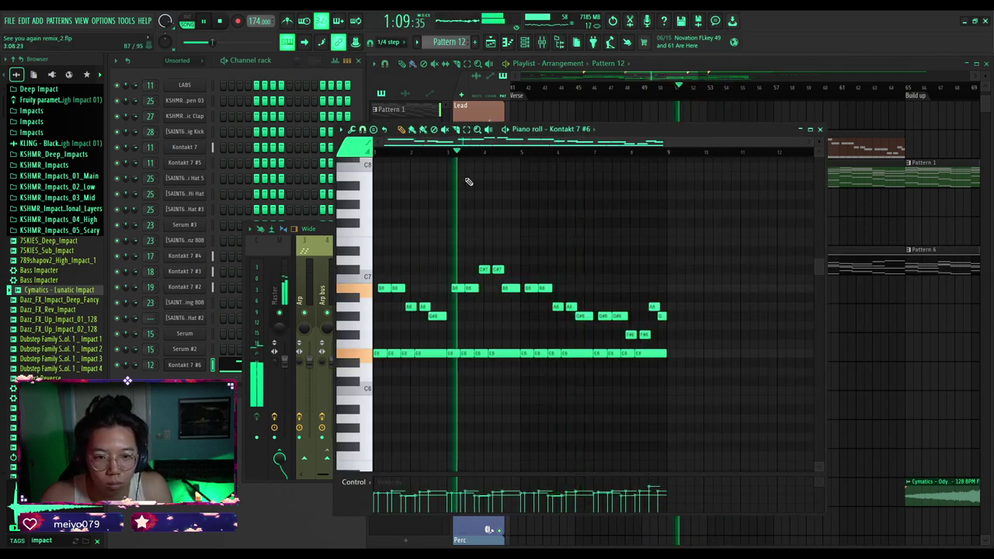
pyautogui.scroll(4, 466, 181)
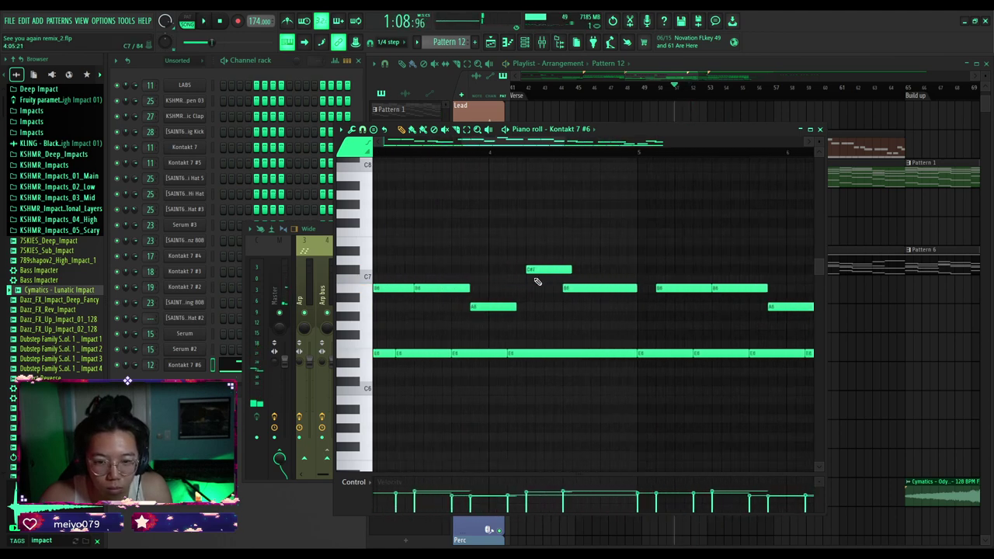
pyautogui.press('space')
pyautogui.scroll(-4, 536, 286)
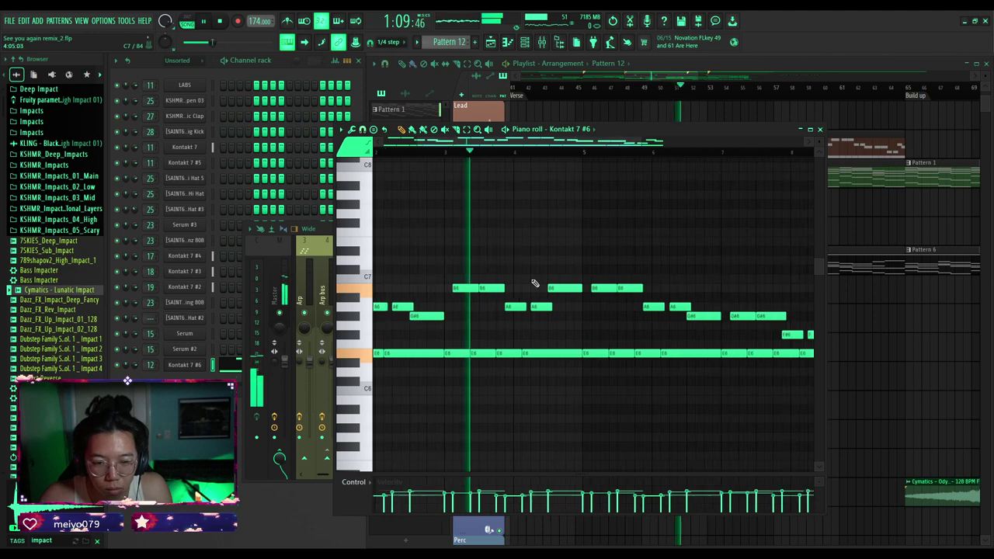
# Shorten the B6 note at the end of bar 4, add a C#7 note directly before it, and replay the phrase.
pyautogui.press('space')
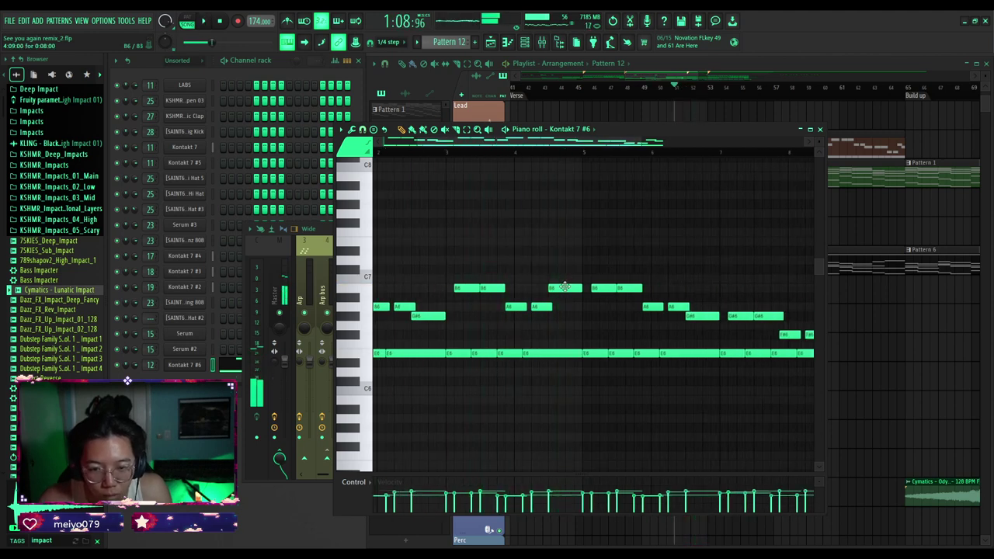
pyautogui.scroll(3, 565, 287)
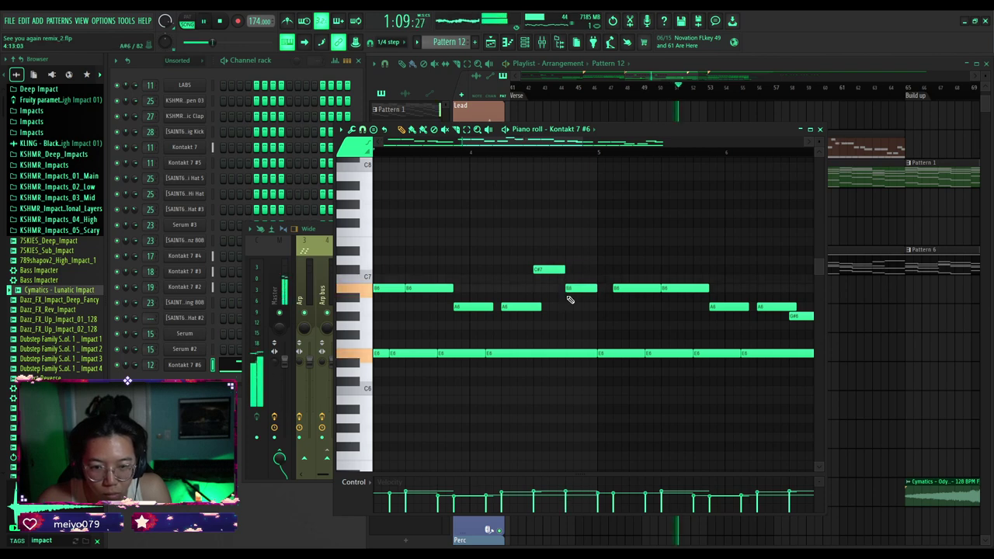
pyautogui.press('space')
pyautogui.scroll(2, 568, 299)
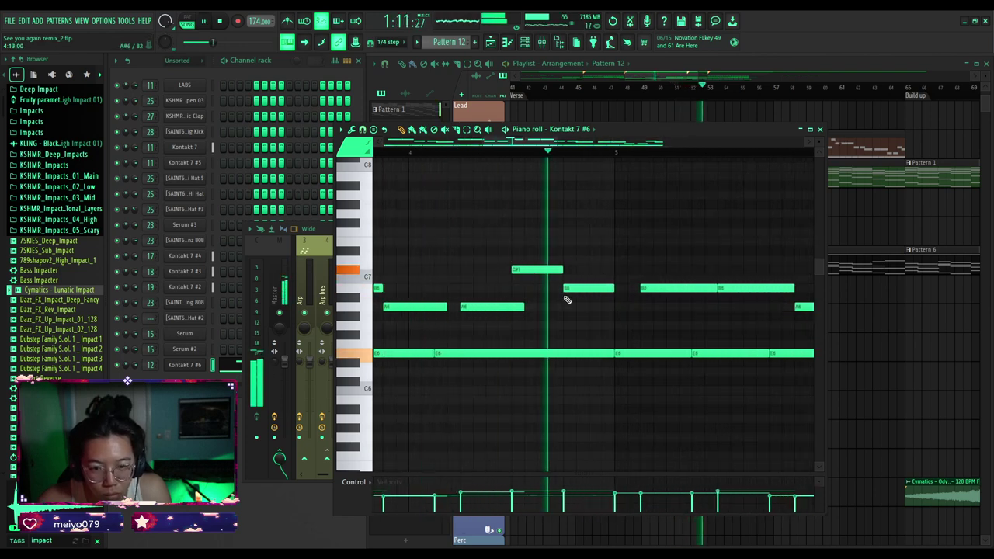
pyautogui.press('space')
pyautogui.scroll(-5, 528, 279)
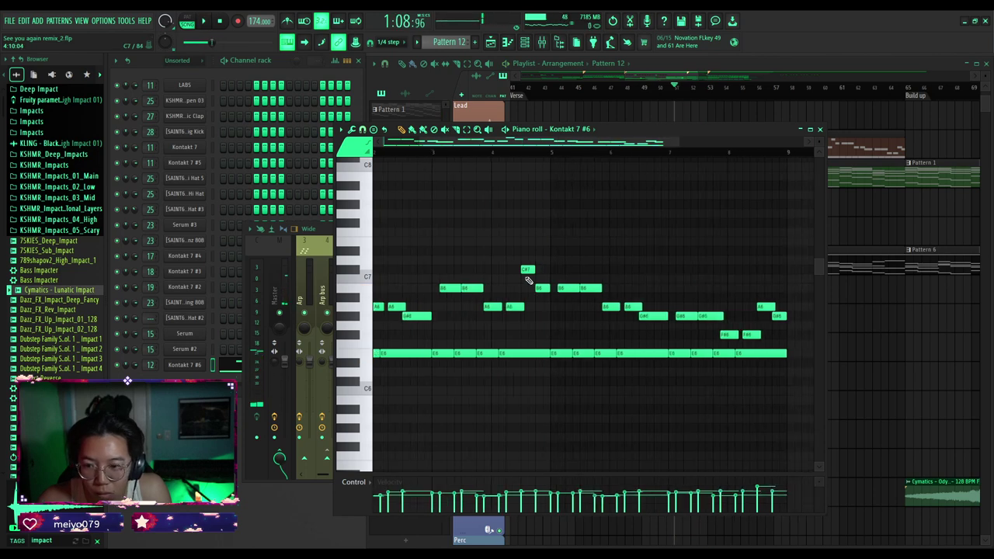
pyautogui.scroll(4, 528, 280)
pyautogui.press('space')
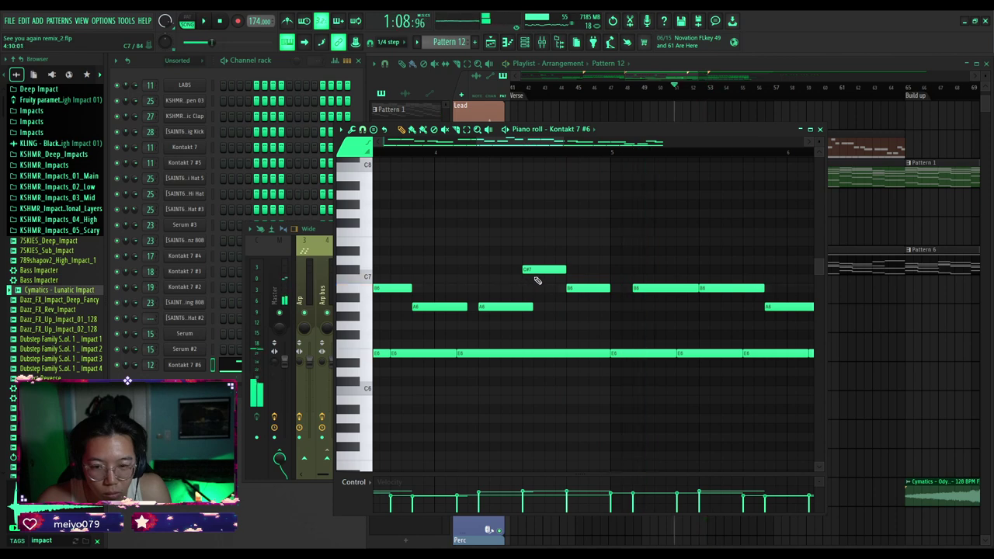
# Raise the two A6 notes around bar 4 of the guitar melody to B6, replay from the pattern's start and save the project.
pyautogui.scroll(-2, 536, 280)
pyautogui.scroll(-2, 377, 151)
pyautogui.press('space')
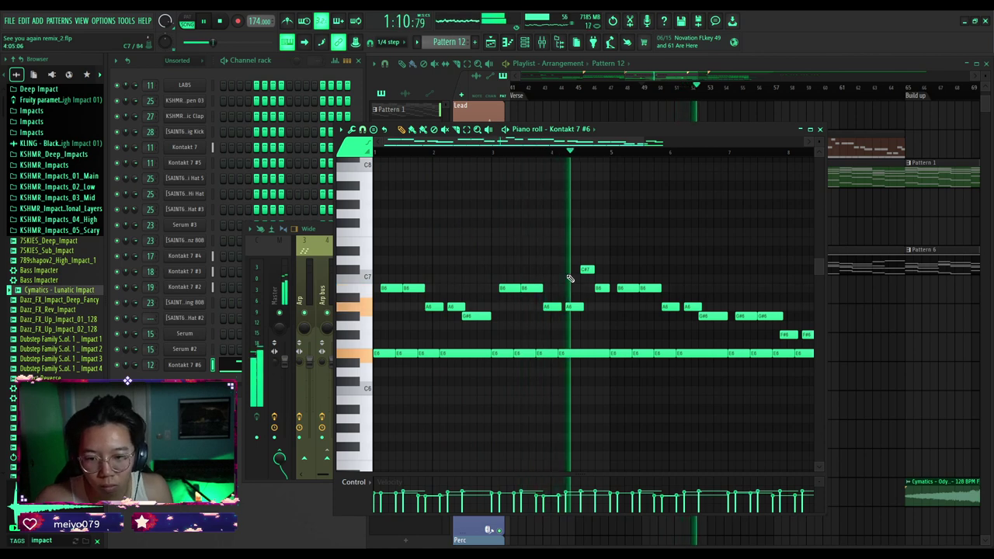
pyautogui.scroll(3, 552, 294)
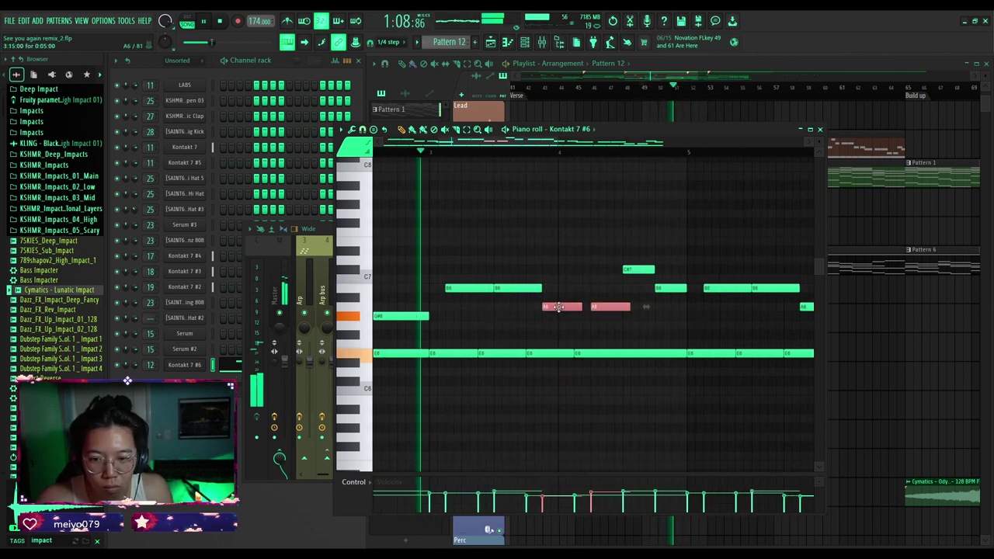
pyautogui.moveTo(558, 307); pyautogui.dragTo(558, 287)
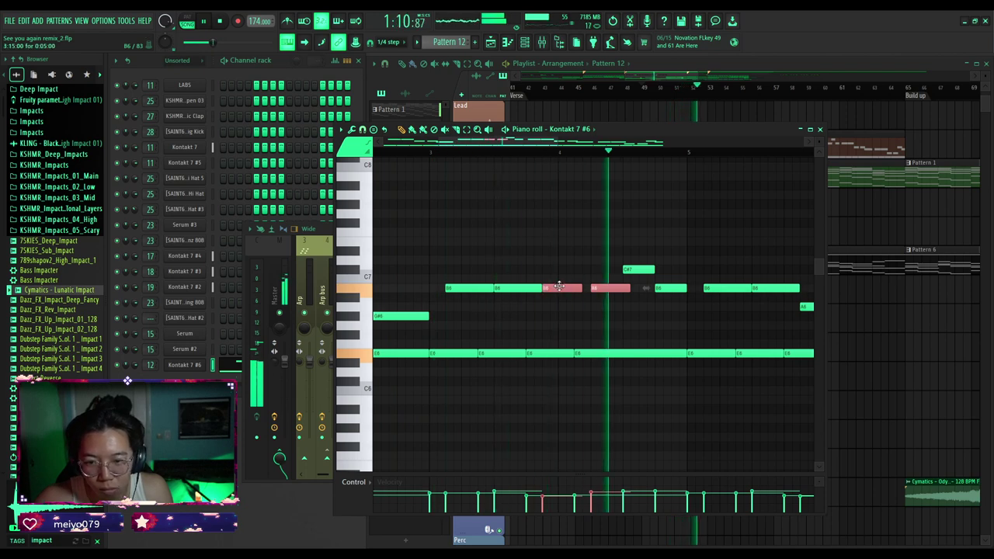
pyautogui.scroll(-3, 501, 256)
pyautogui.click(374, 152)
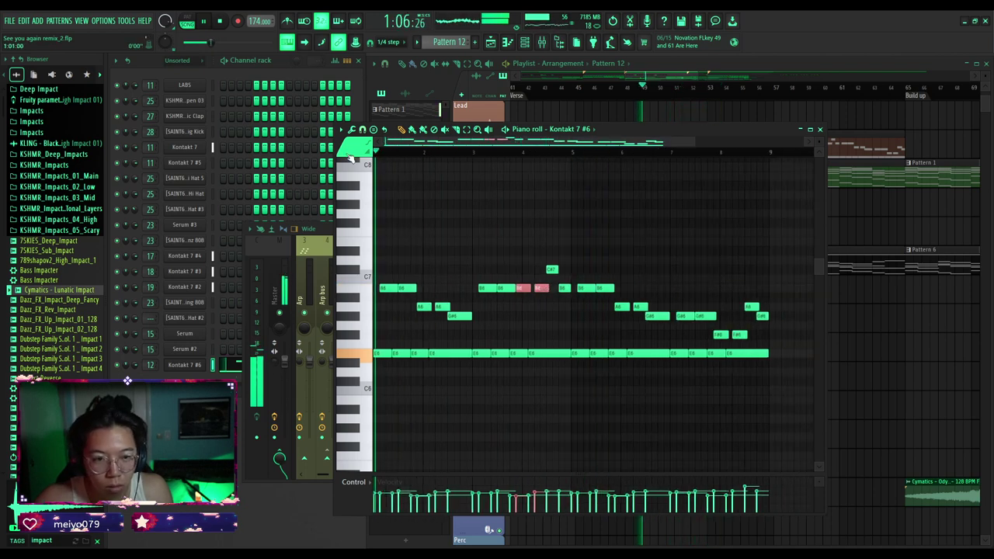
pyautogui.hotkey('ctrl', 'd')
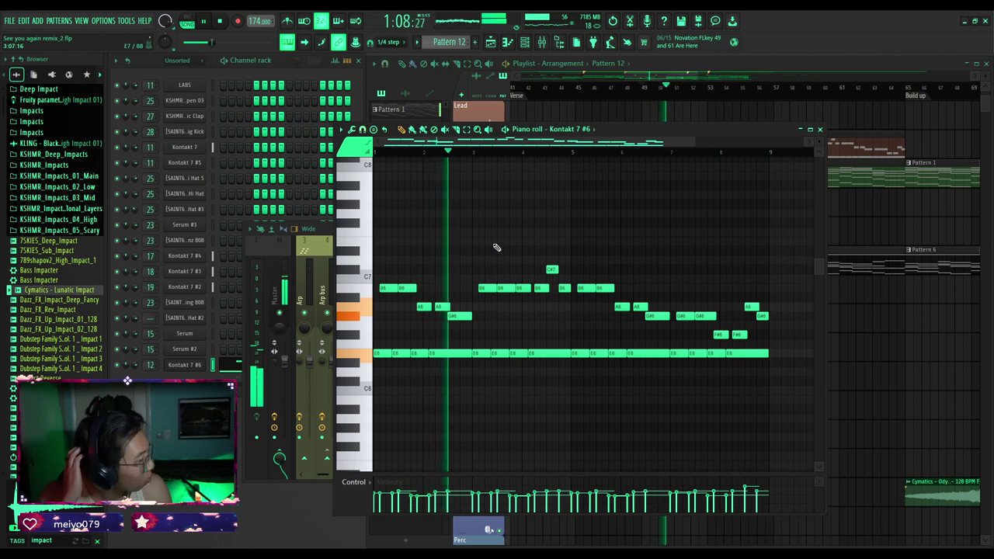
pyautogui.hotkey('ctrl', 's')
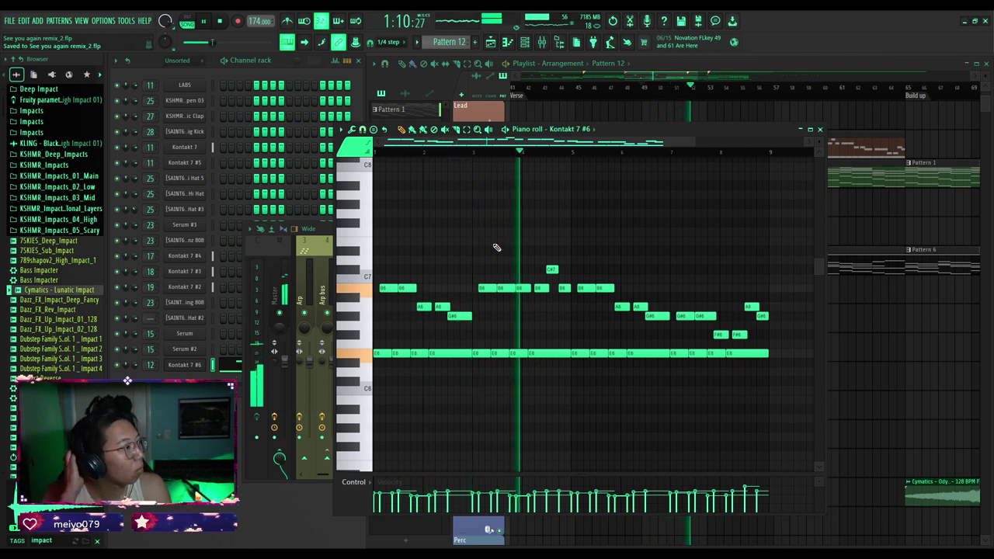
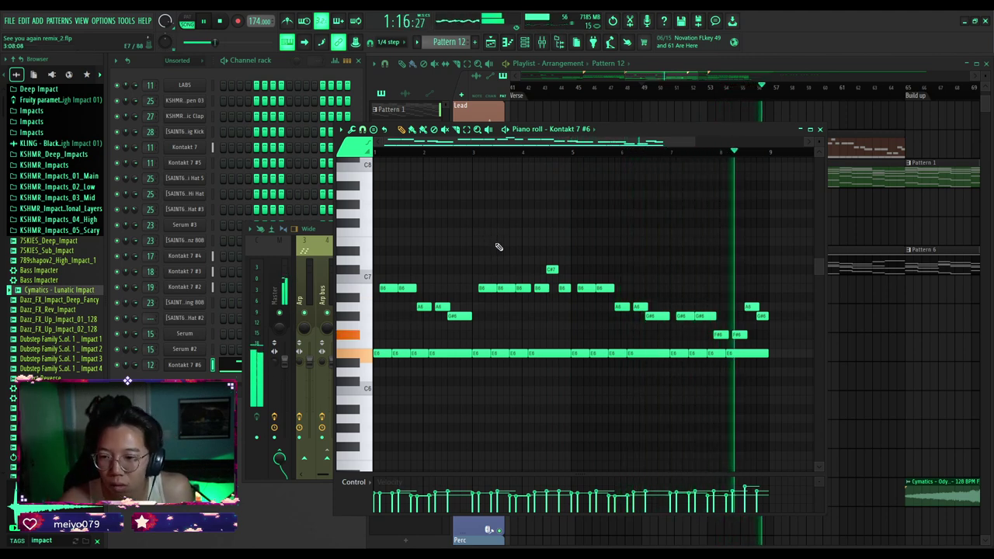
# Reopen the last Pattern 12 clip's guitar notes, replay from the C#7 note before bar 5 and close the piano roll.
pyautogui.click(820, 130)
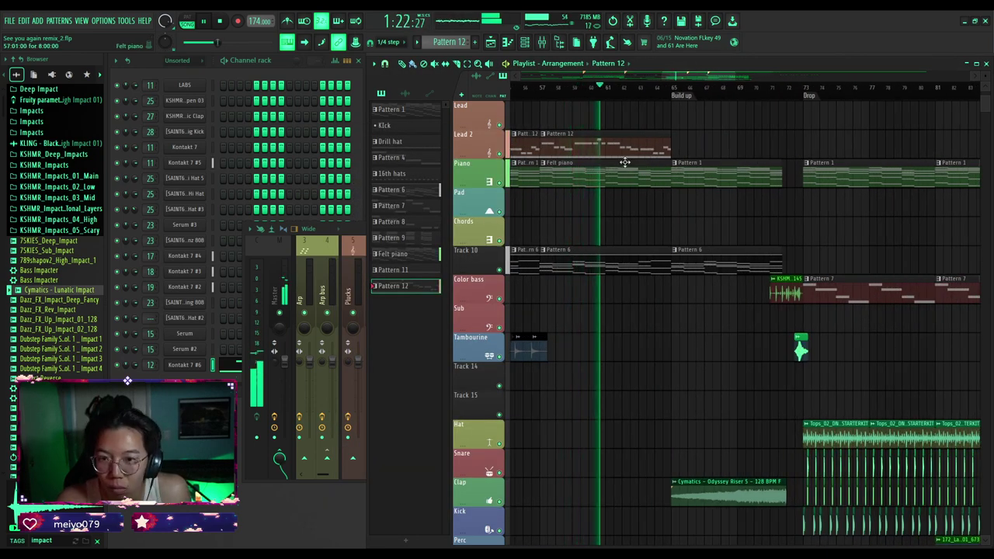
pyautogui.scroll(3, 603, 159)
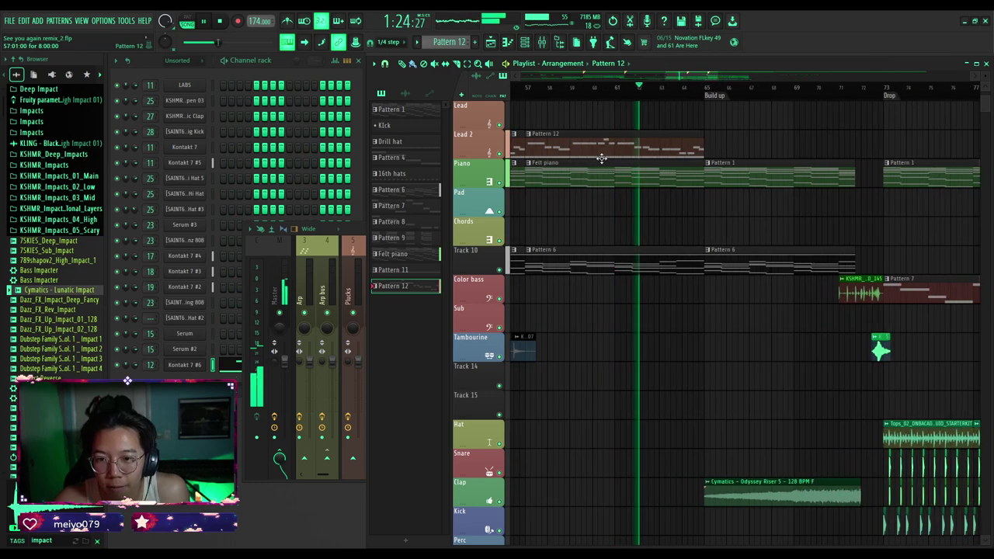
pyautogui.doubleClick(593, 150)
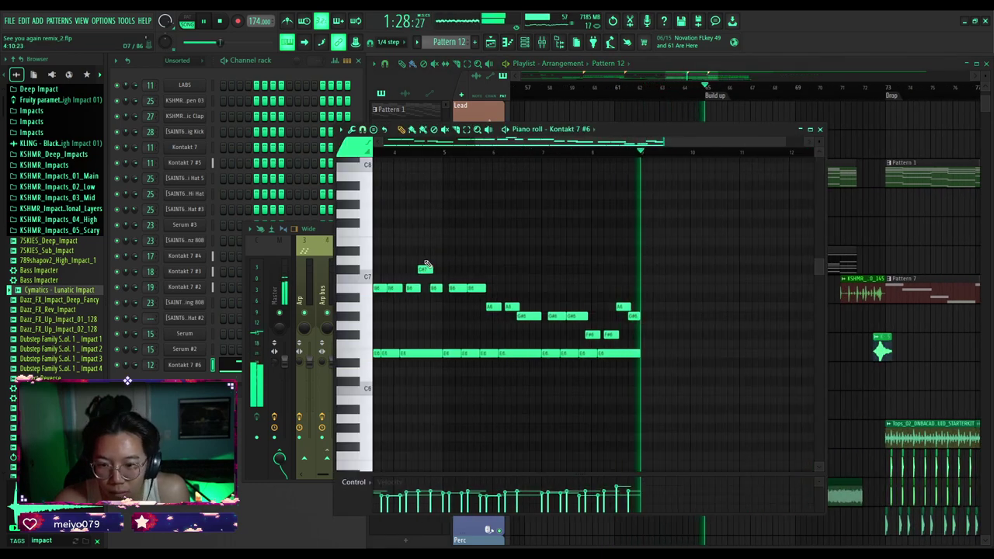
pyautogui.keyDown('ctrl'); pyautogui.scroll(2, 427, 265); pyautogui.keyUp('ctrl')
pyautogui.click(416, 154)
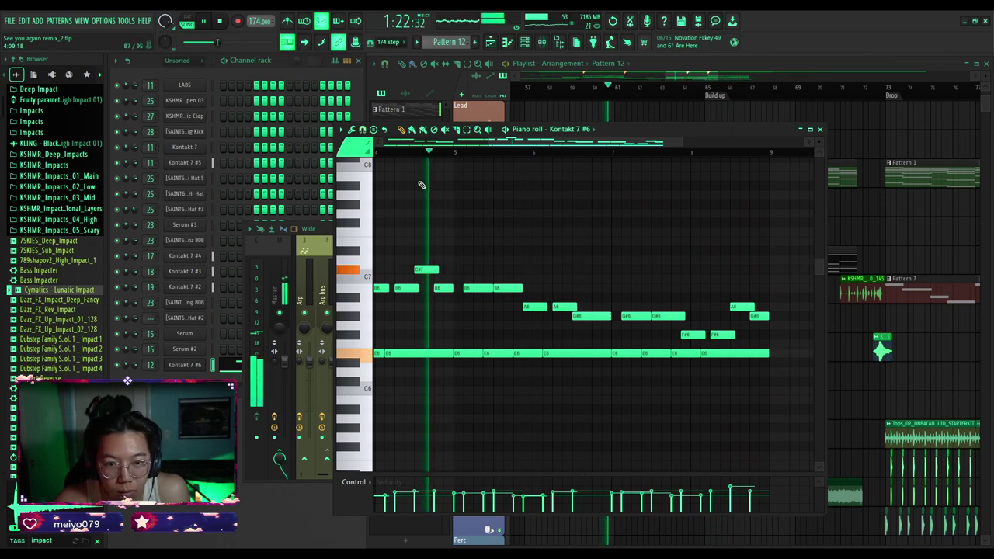
pyautogui.click(820, 129)
# Copy the Guitar Filter 1 cutoff automation clip to bar 57 on Track 31 and make the copy unique.
pyautogui.keyDown('ctrl'); pyautogui.scroll(-2, 798, 135); pyautogui.keyUp('ctrl')
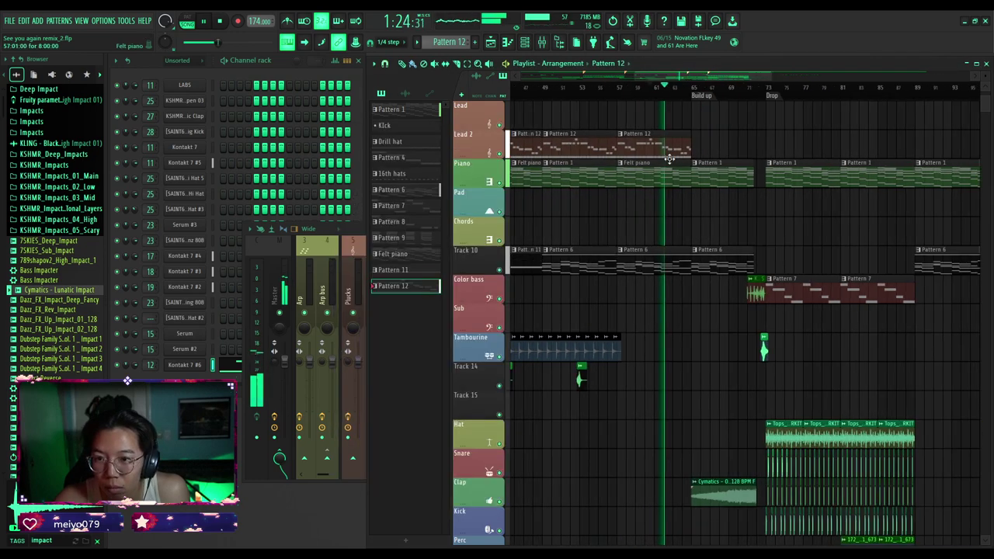
pyautogui.scroll(-8, 681, 157)
pyautogui.scroll(-1, 652, 224)
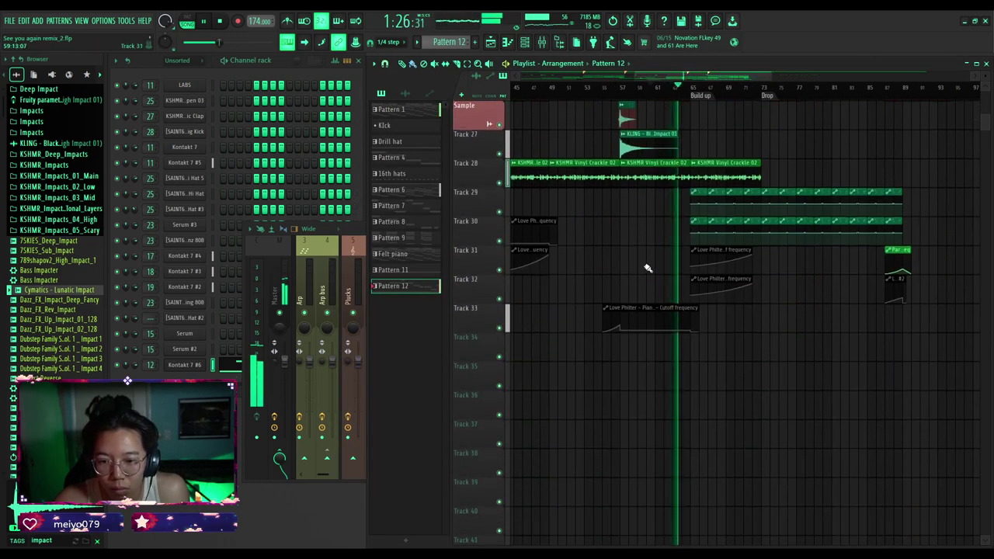
pyautogui.keyDown('ctrl'); pyautogui.scroll(-1, 606, 260); pyautogui.keyUp('ctrl')
pyautogui.keyDown('ctrl'); pyautogui.scroll(2, 565, 253); pyautogui.keyUp('ctrl')
pyautogui.keyDown('shift'); pyautogui.moveTo(550, 250); pyautogui.dragTo(730, 248); pyautogui.keyUp('shift')
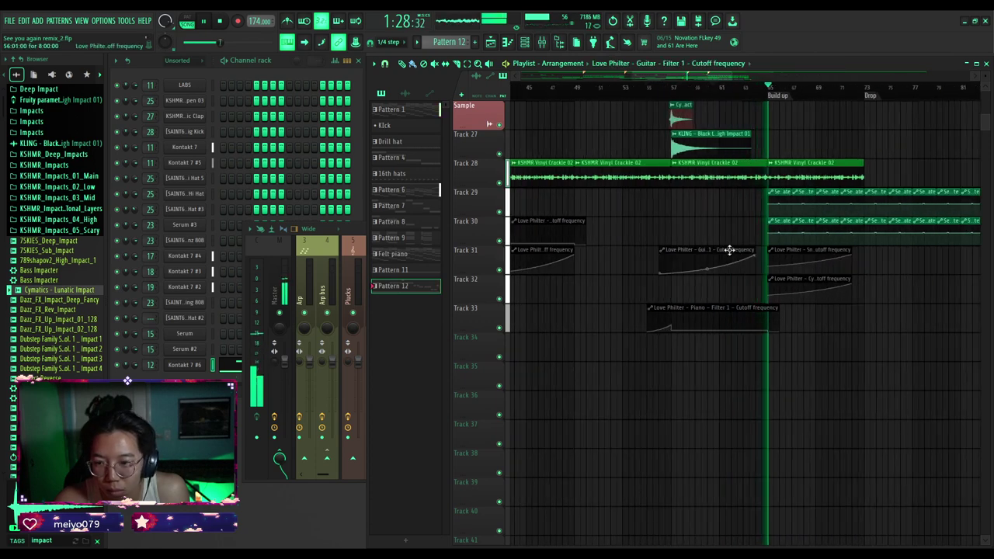
pyautogui.click(676, 250)
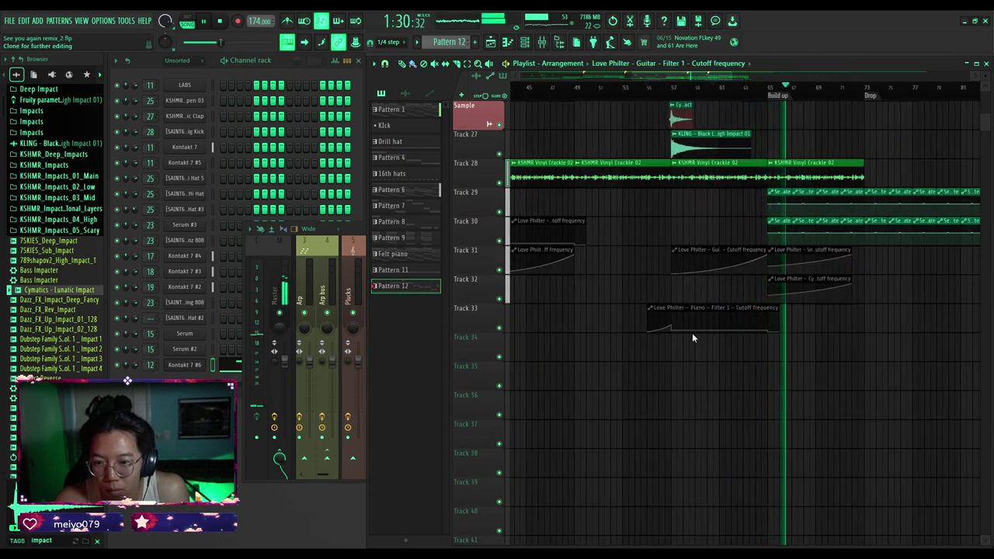
pyautogui.click(692, 334)
# Reshape the copied guitar cutoff automation into a fall from bar 57 to bar 65 and replay from around bar 62.
pyautogui.moveTo(673, 273); pyautogui.dragTo(672, 227)
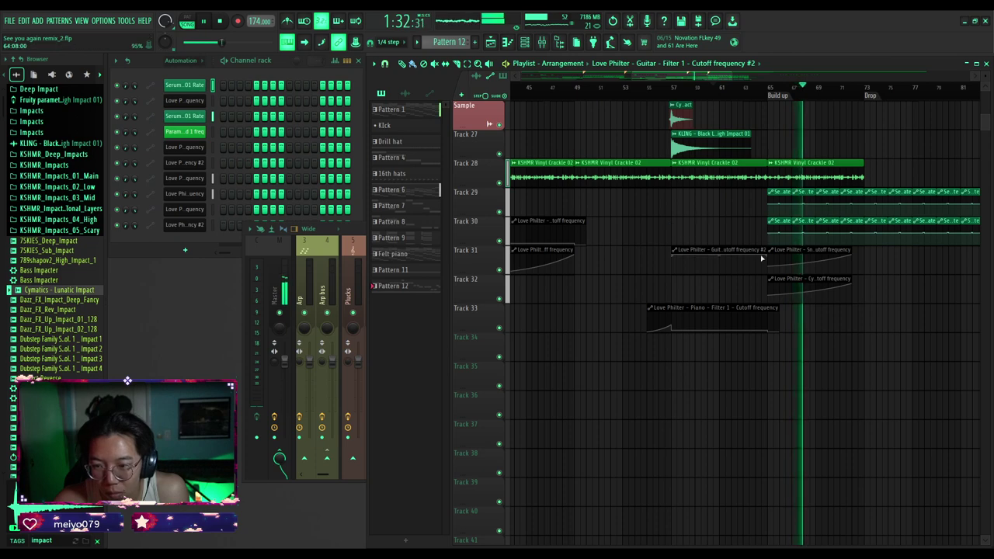
pyautogui.moveTo(764, 257)
pyautogui.mouseDown()
pyautogui.moveTo(766, 278)
pyautogui.moveTo(769, 262)
pyautogui.mouseUp()
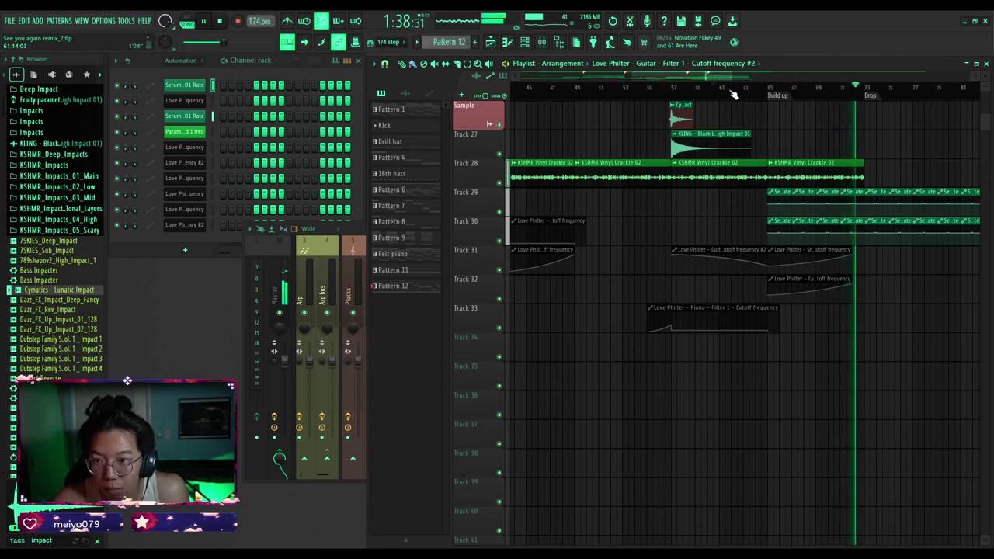
pyautogui.click(731, 90)
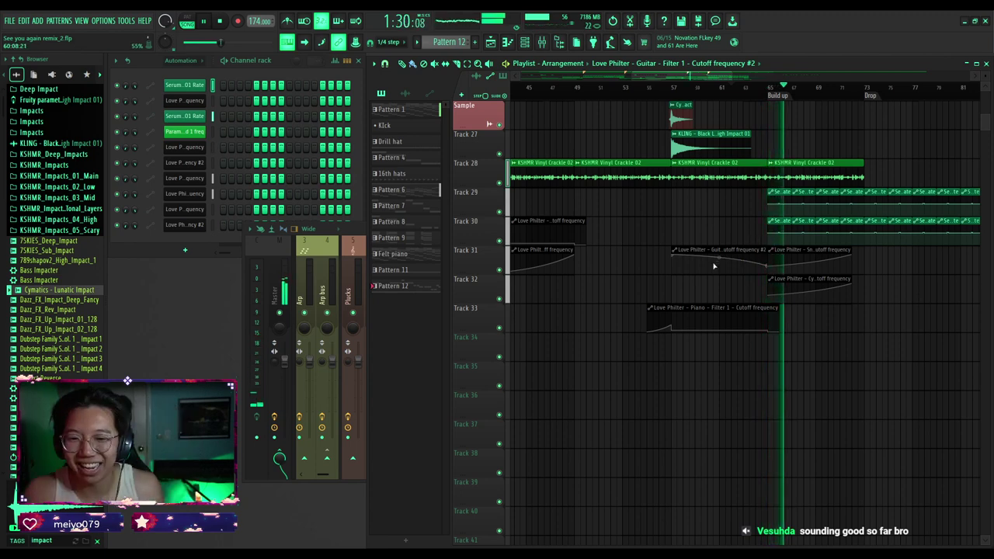
pyautogui.press('space')
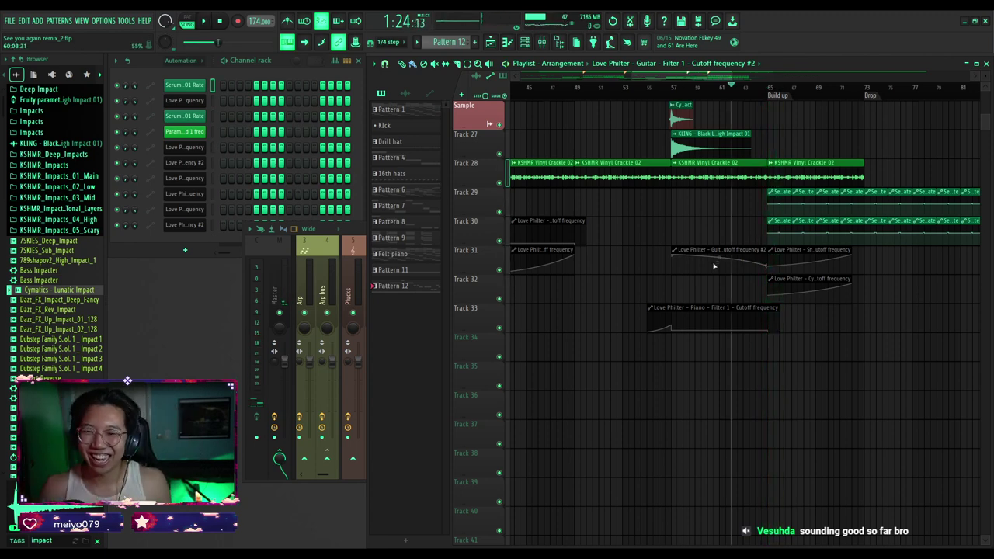
# Replay the guitar's filter fall into the Build up and inspect the automation's end point at bar 65.
pyautogui.scroll(5, 669, 227)
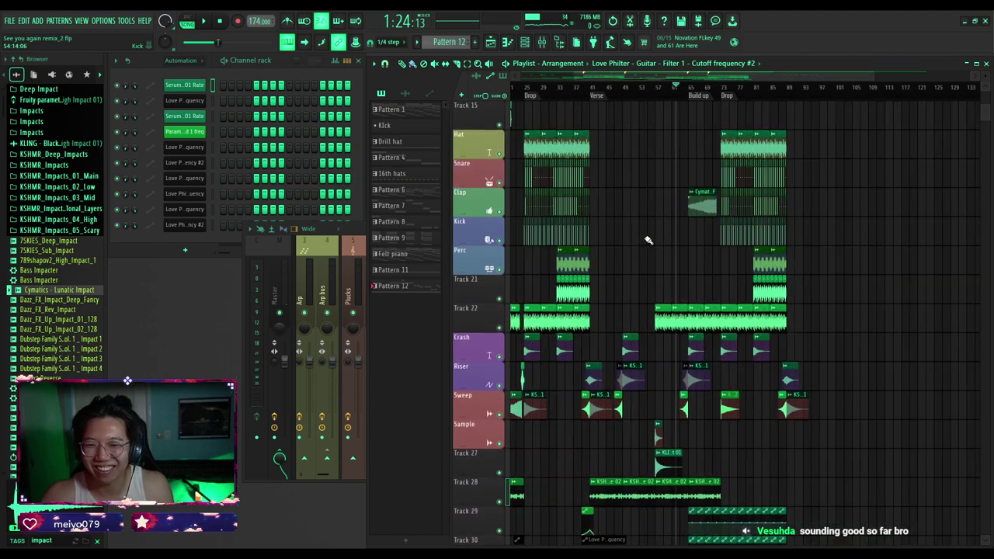
pyautogui.scroll(-5, 546, 212)
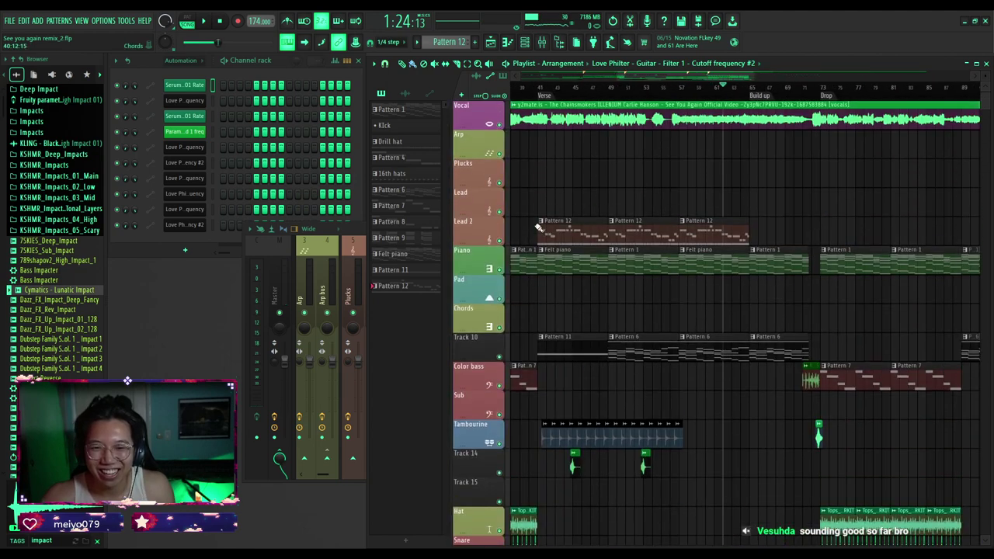
pyautogui.keyDown('ctrl'); pyautogui.scroll(2, 693, 261); pyautogui.keyUp('ctrl')
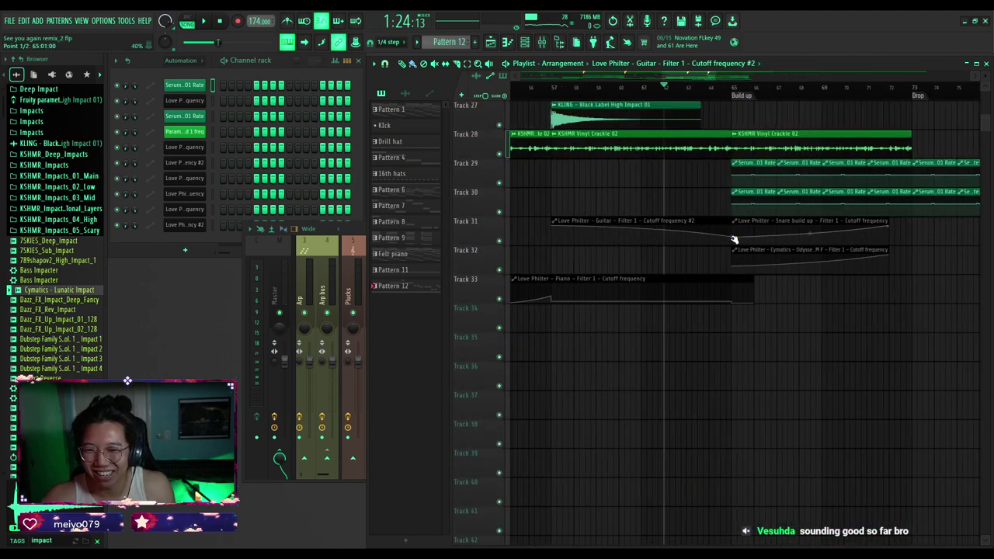
pyautogui.press('space')
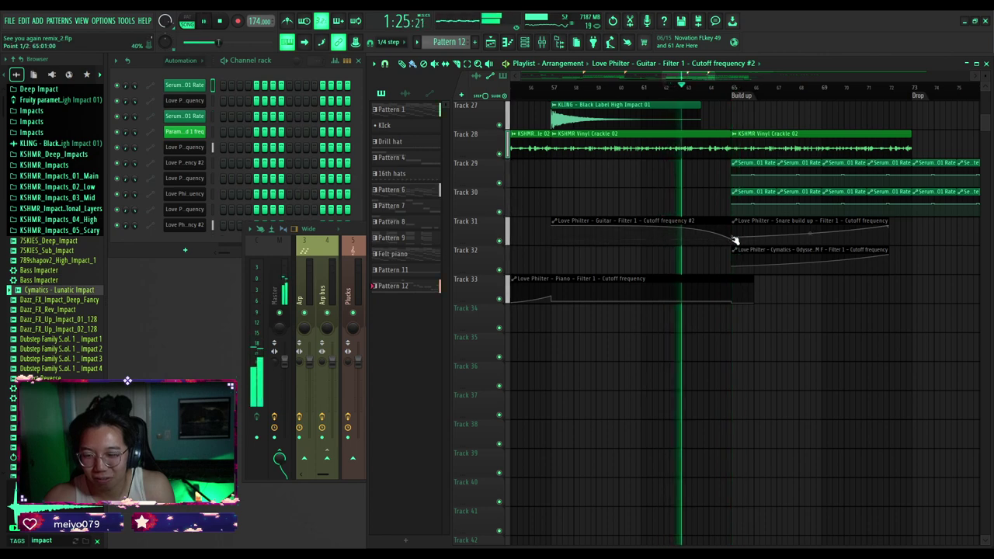
pyautogui.scroll(3, 735, 240)
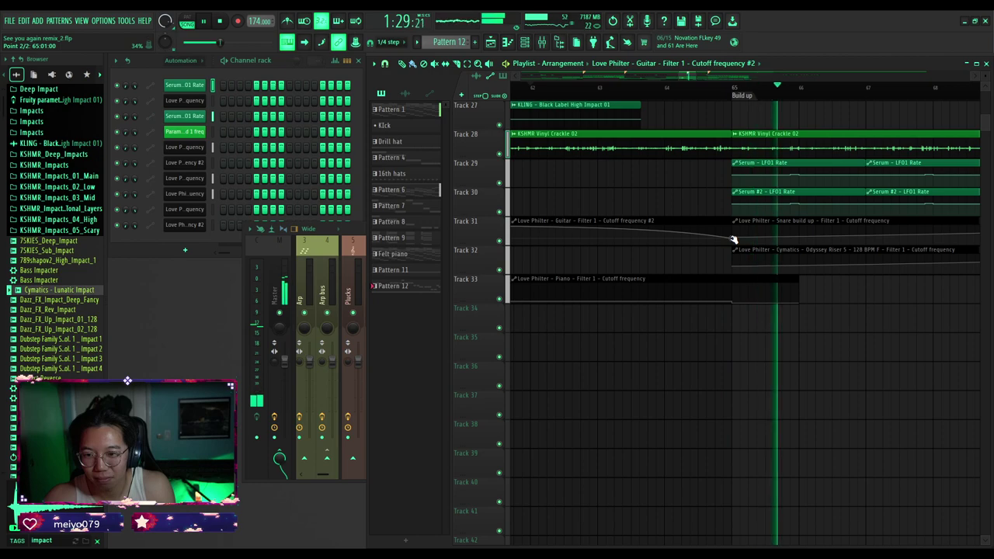
pyautogui.scroll(-3, 694, 368)
# Listen through the Build up into the Drop while reviewing the arrangement's tracks and briefly checking the mixer.
pyautogui.scroll(10, 688, 366)
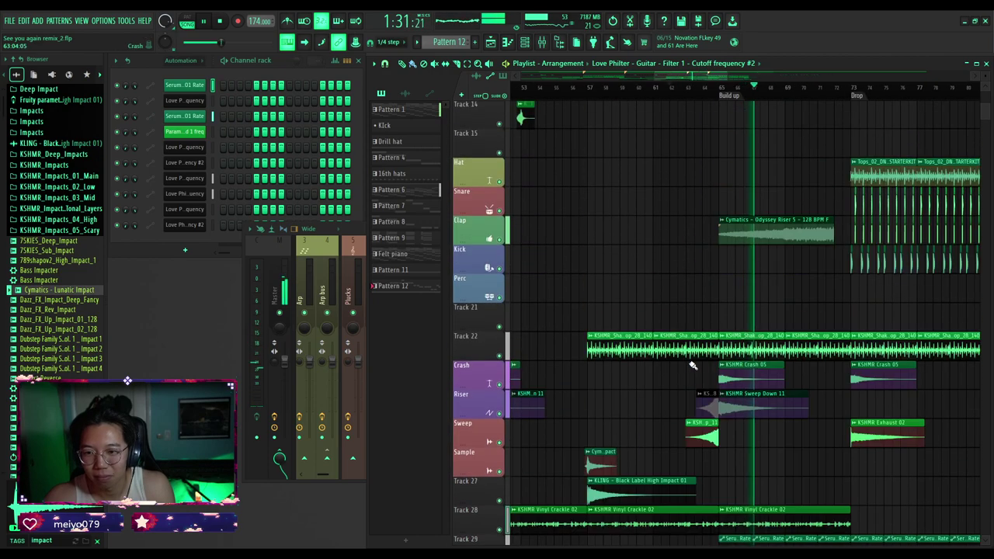
pyautogui.scroll(-3, 655, 288)
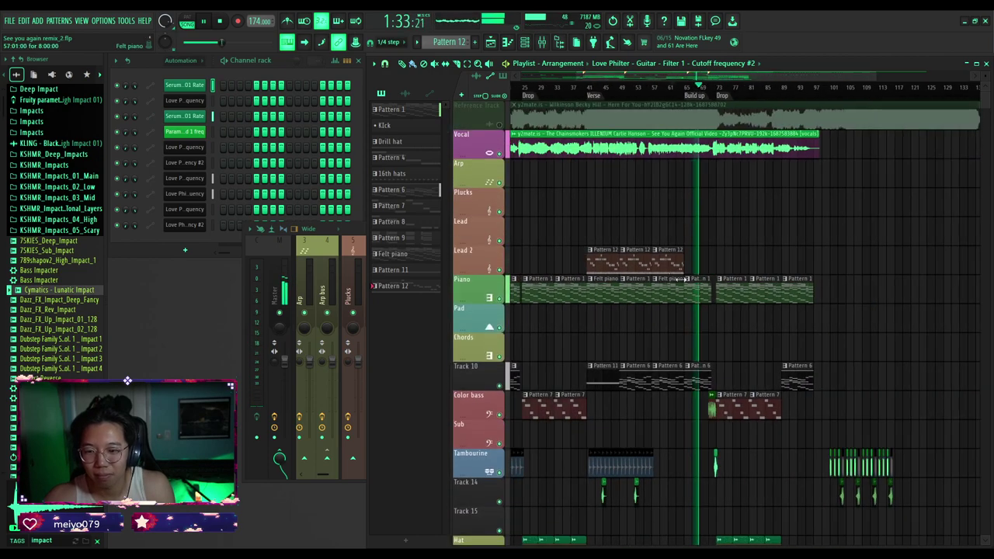
pyautogui.scroll(4, 678, 282)
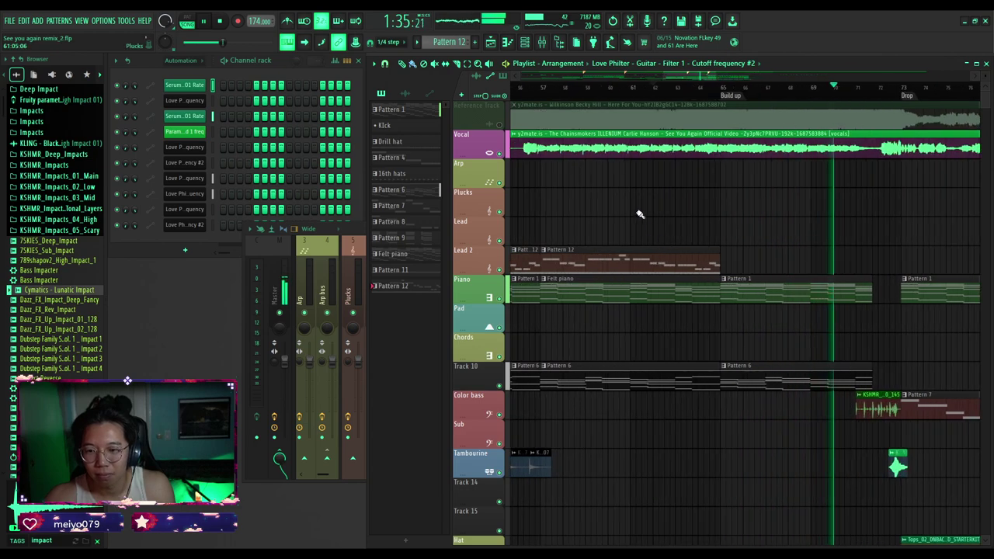
pyautogui.scroll(-3, 637, 214)
pyautogui.scroll(2, 672, 225)
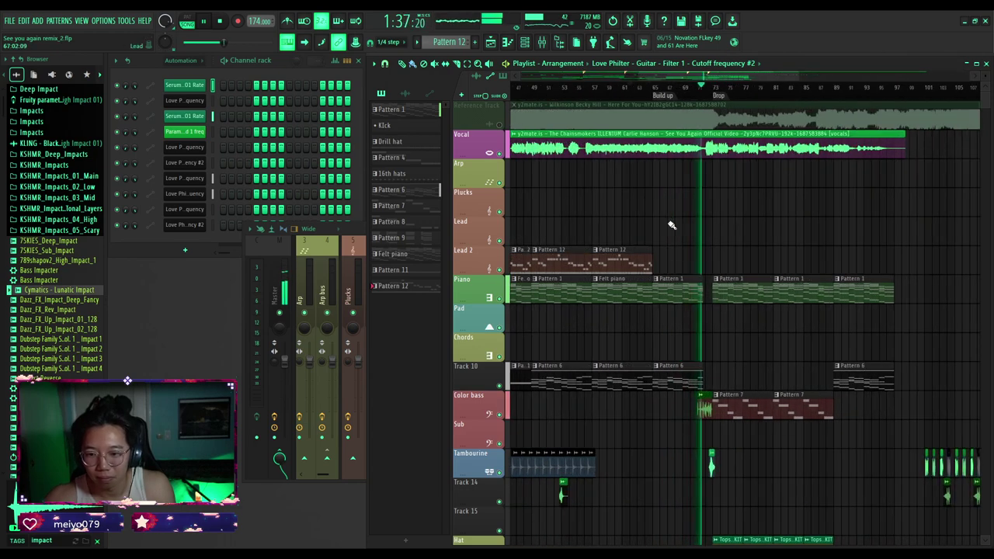
pyautogui.scroll(-6, 672, 225)
pyautogui.click(361, 226)
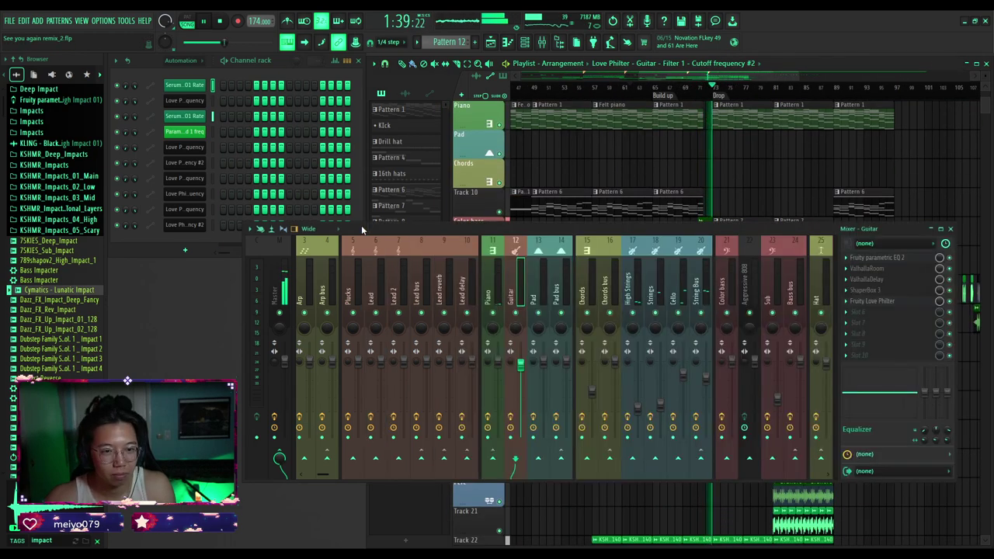
pyautogui.click(950, 230)
pyautogui.scroll(5, 759, 269)
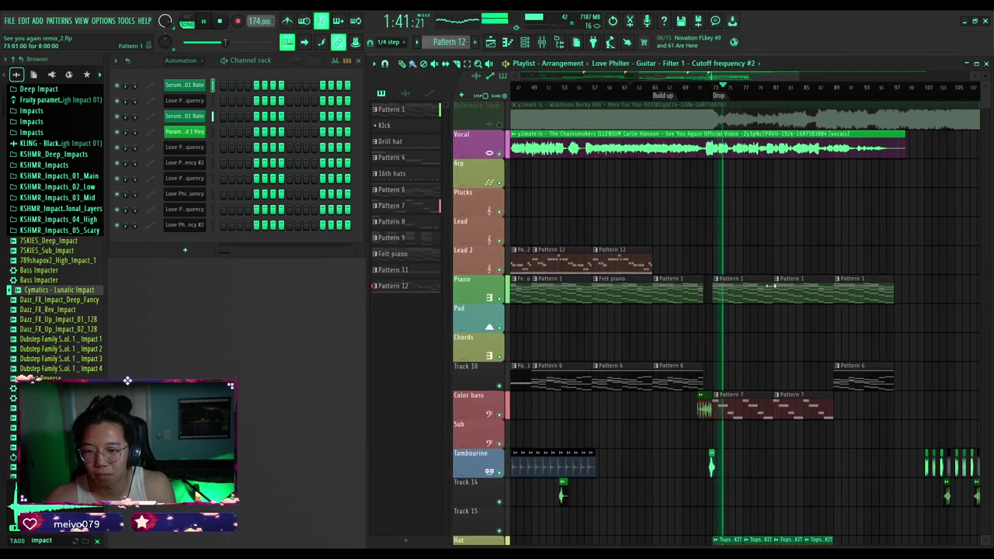
pyautogui.scroll(3, 611, 257)
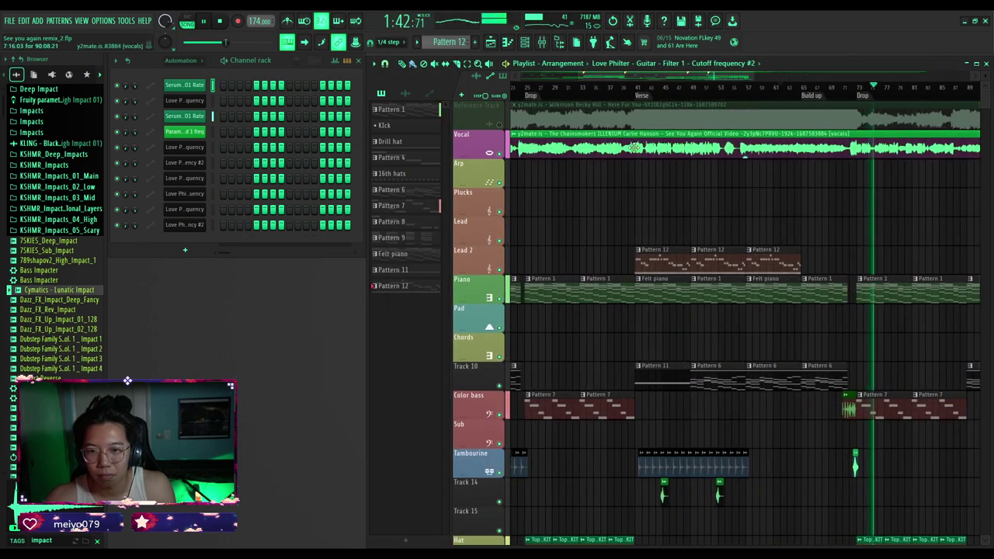
# Replay from the Verse marker and examine the Guitar mixer track's ValhallaRoom reverb settings.
pyautogui.click(639, 92)
pyautogui.hscroll(2, 652, 218)
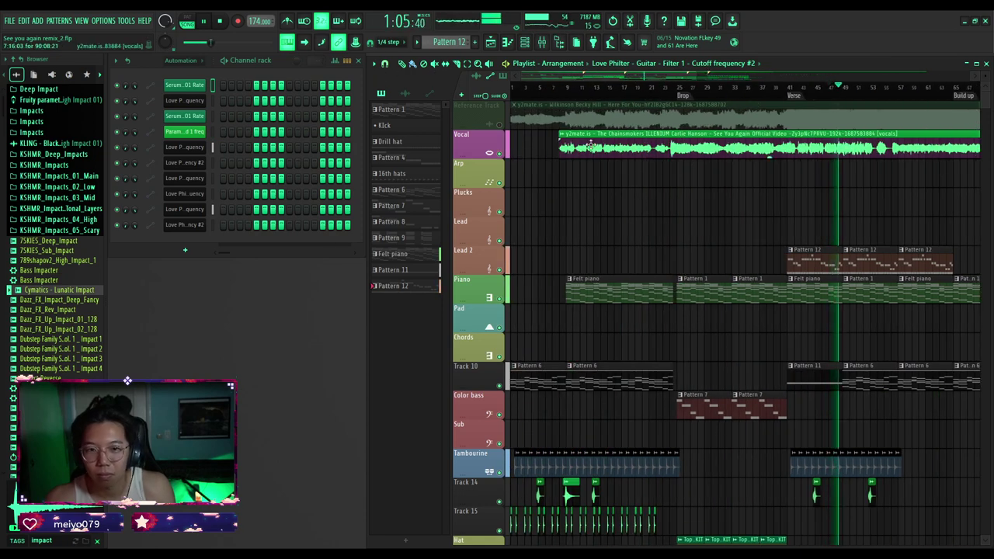
pyautogui.click(542, 43)
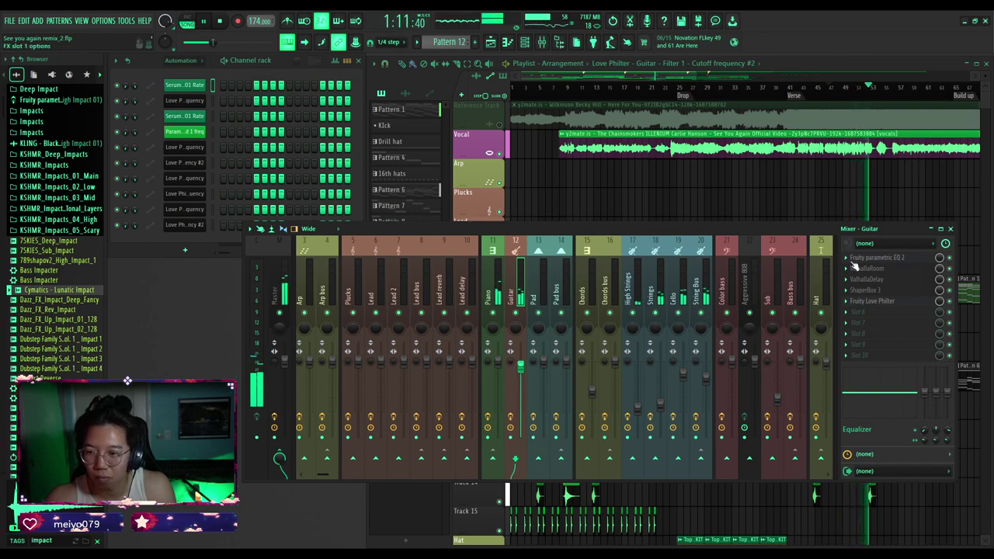
pyautogui.click(870, 269)
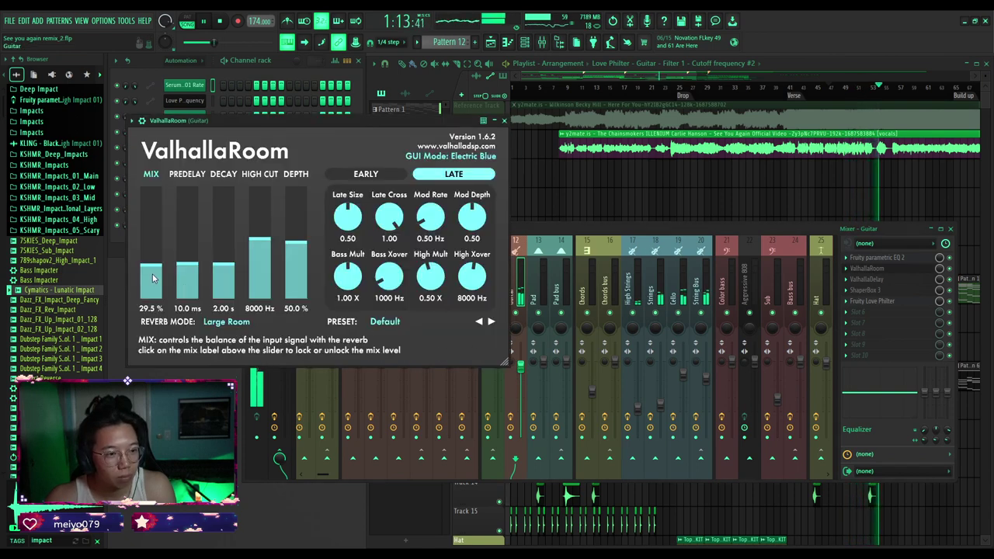
pyautogui.click(505, 122)
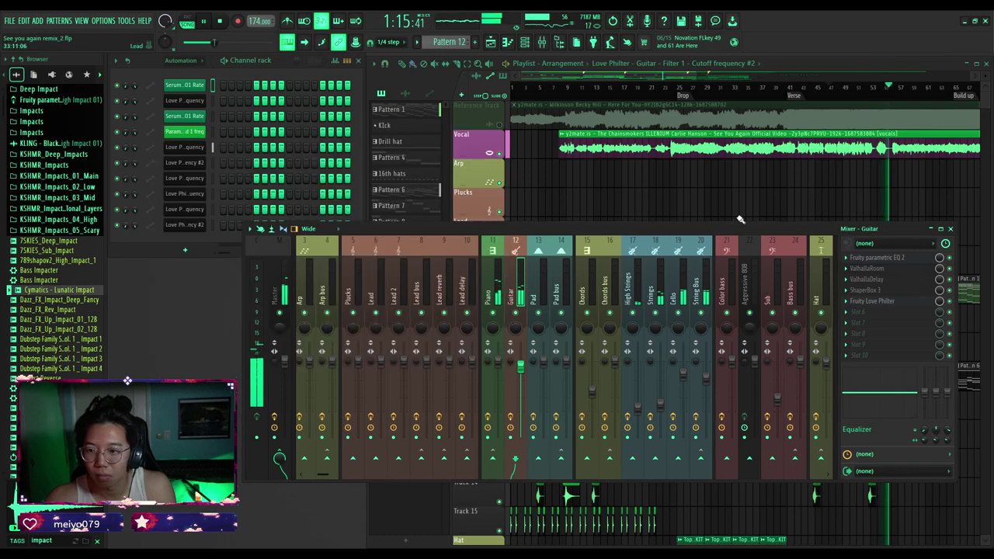
# Copy the last verse Pattern 12 clip on the Lead 2 track to bar 65, at the Build up.
pyautogui.click(717, 209)
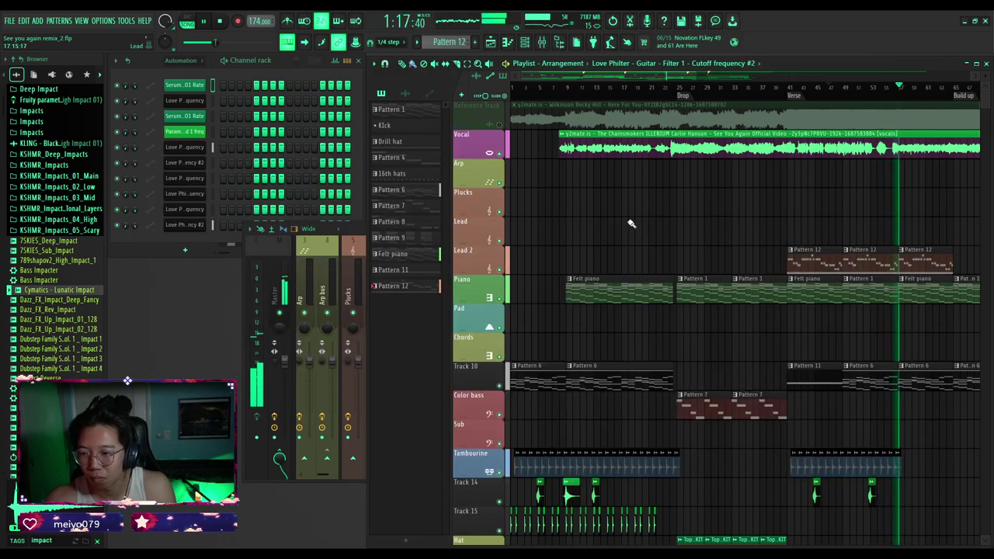
pyautogui.scroll(-3, 666, 222)
pyautogui.scroll(4, 747, 213)
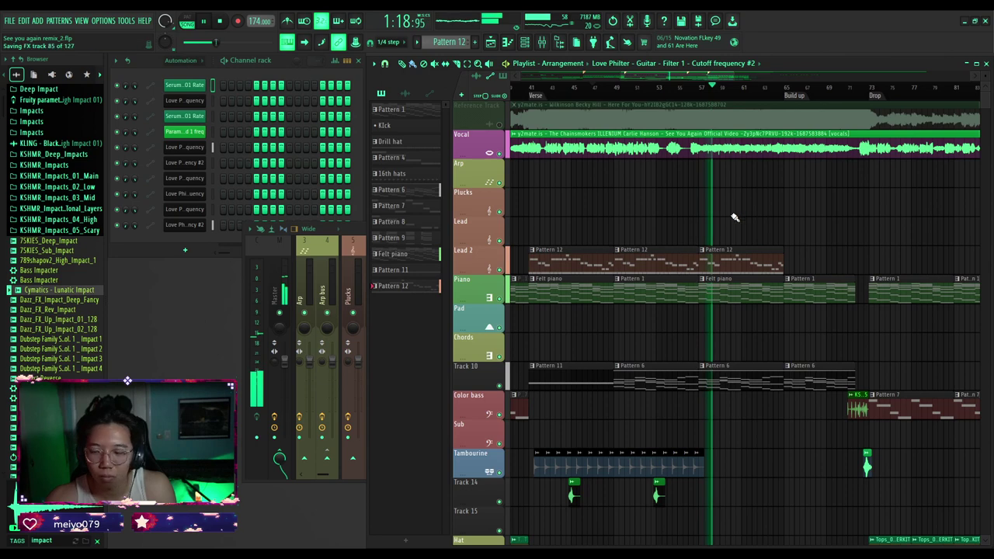
pyautogui.scroll(-2, 734, 217)
pyautogui.scroll(3, 760, 222)
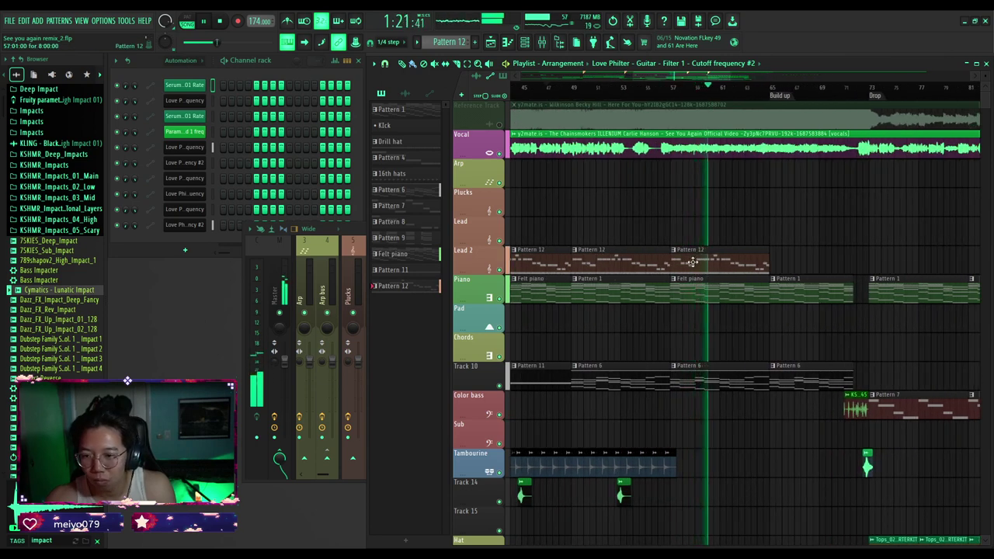
pyautogui.moveTo(693, 262)
pyautogui.keyDown('shift'); pyautogui.mouseDown()
pyautogui.moveTo(803, 266)
pyautogui.moveTo(792, 267)
pyautogui.mouseUp(); pyautogui.keyUp('shift')
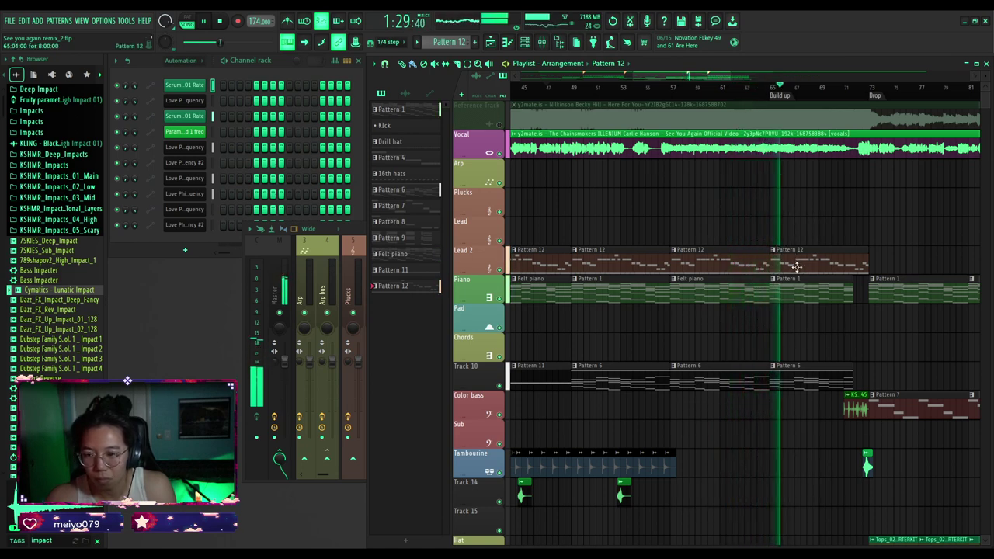
# Trim the copied Pattern 12 clip in the Build up to end level with the Piano clip, shortly before bar 72.
pyautogui.keyDown('ctrl'); pyautogui.scroll(2, 801, 260); pyautogui.keyUp('ctrl')
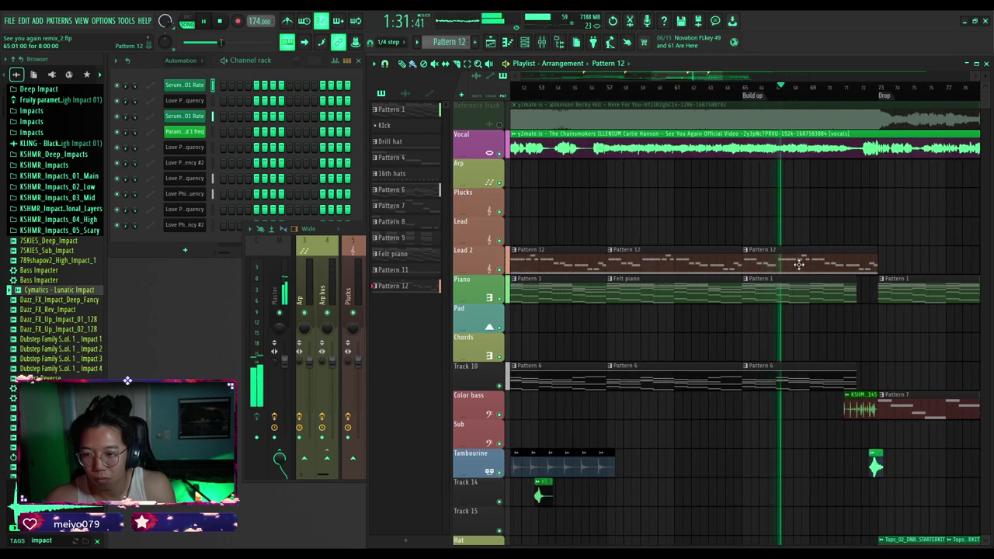
pyautogui.scroll(-5, 797, 273)
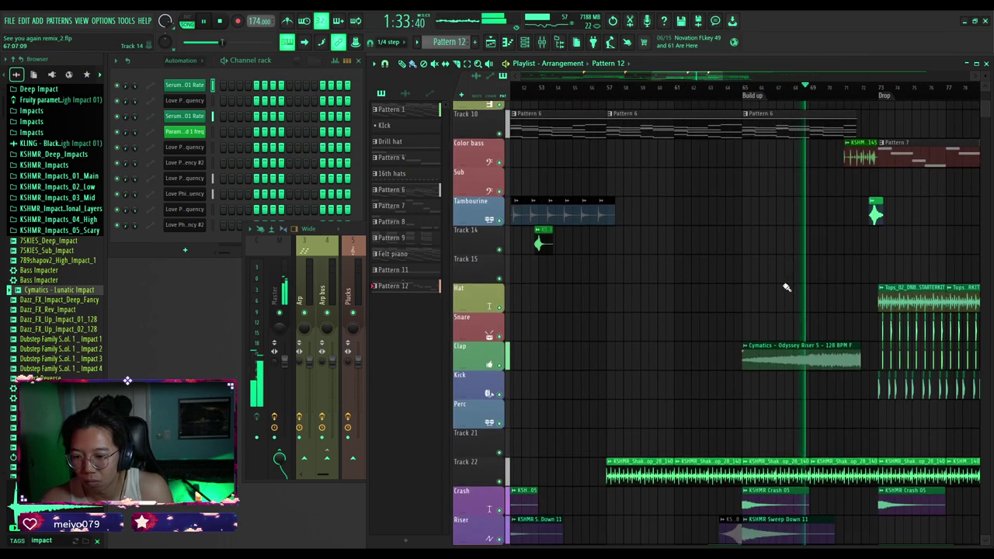
pyautogui.scroll(3, 786, 300)
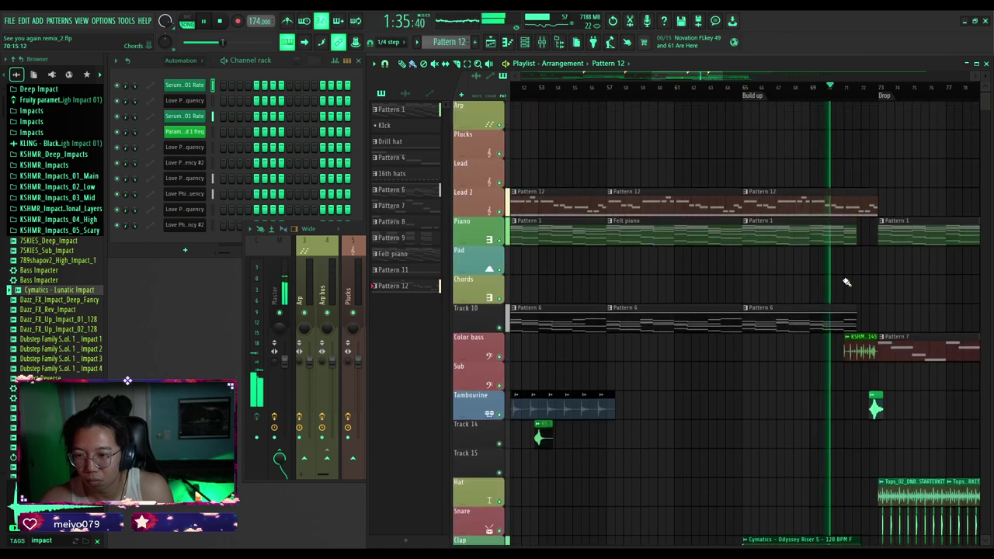
pyautogui.keyDown('ctrl'); pyautogui.scroll(2, 870, 256); pyautogui.keyUp('ctrl')
pyautogui.moveTo(884, 210); pyautogui.dragTo(848, 212)
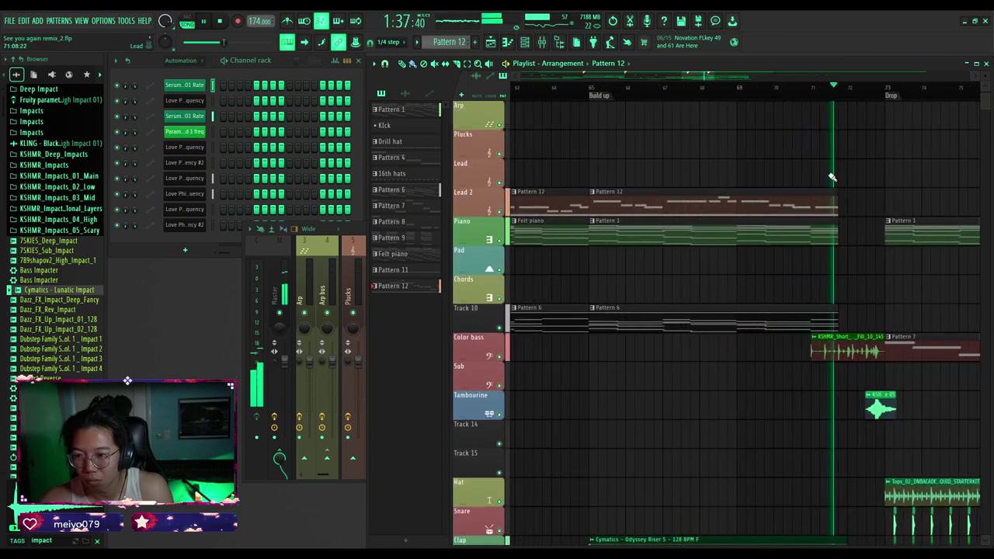
# Listen through the transition into the second Drop and solo the Piano track in the mixer.
pyautogui.keyDown('ctrl'); pyautogui.scroll(3, 747, 179); pyautogui.keyUp('ctrl')
pyautogui.keyDown('ctrl'); pyautogui.scroll(-3, 747, 180); pyautogui.keyUp('ctrl')
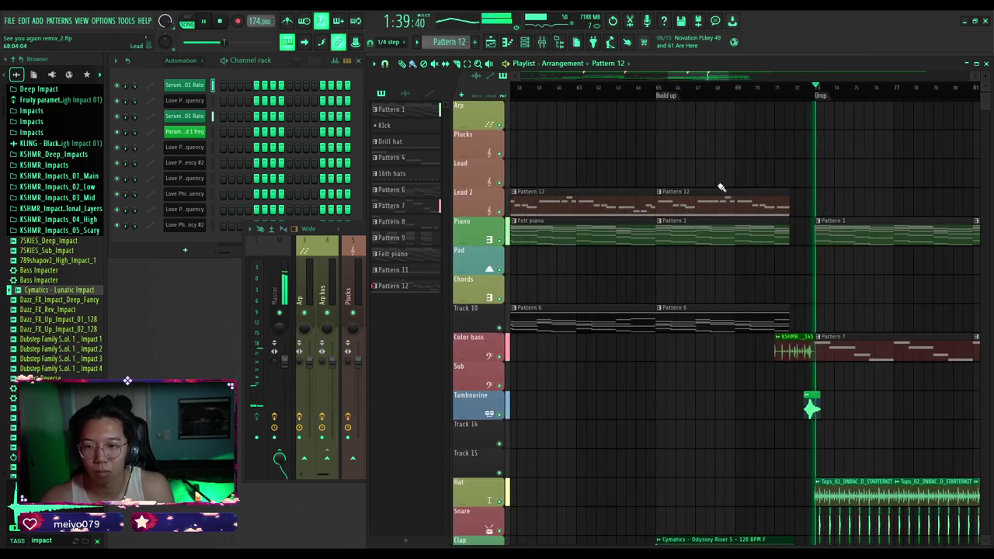
pyautogui.scroll(1, 715, 217)
pyautogui.keyDown('ctrl'); pyautogui.scroll(-3, 702, 216); pyautogui.keyUp('ctrl')
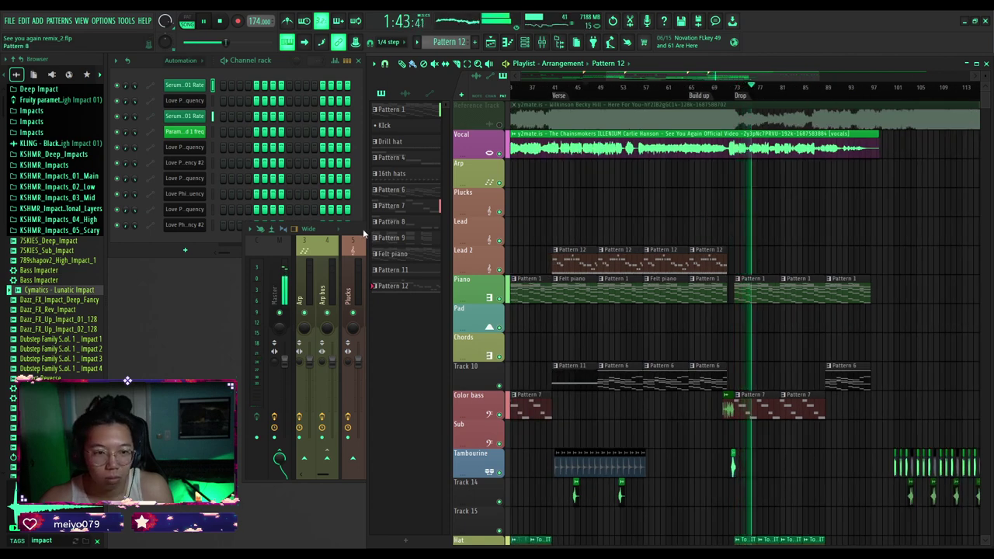
pyautogui.click(363, 233)
pyautogui.rightClick(494, 312)
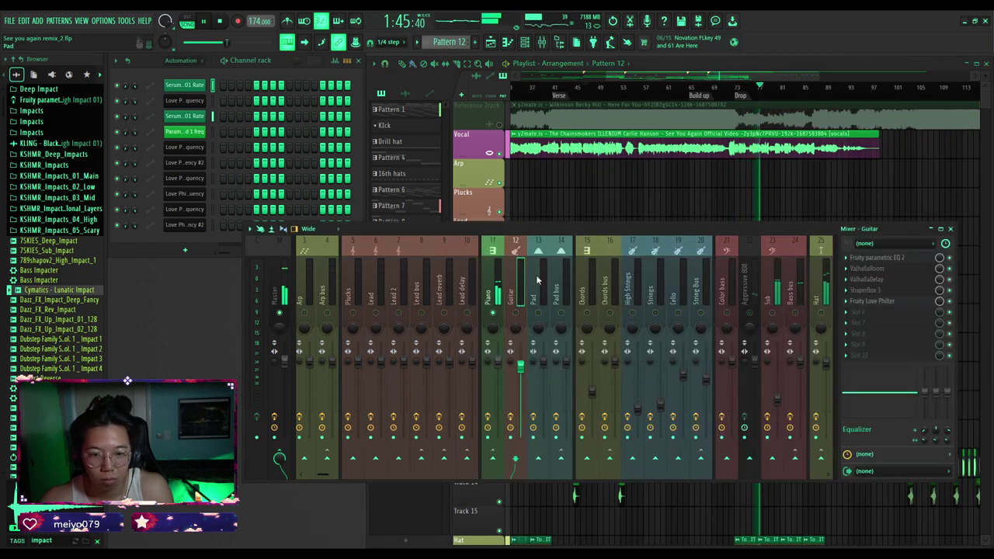
# Replay the soloed piano from bar 49, the first Drop and the Verse at bar 41 to compare its tone.
pyautogui.keyDown('ctrl'); pyautogui.scroll(-2, 666, 174); pyautogui.keyUp('ctrl')
pyautogui.keyDown('ctrl'); pyautogui.scroll(2, 591, 177); pyautogui.keyUp('ctrl')
pyautogui.rightClick(591, 177)
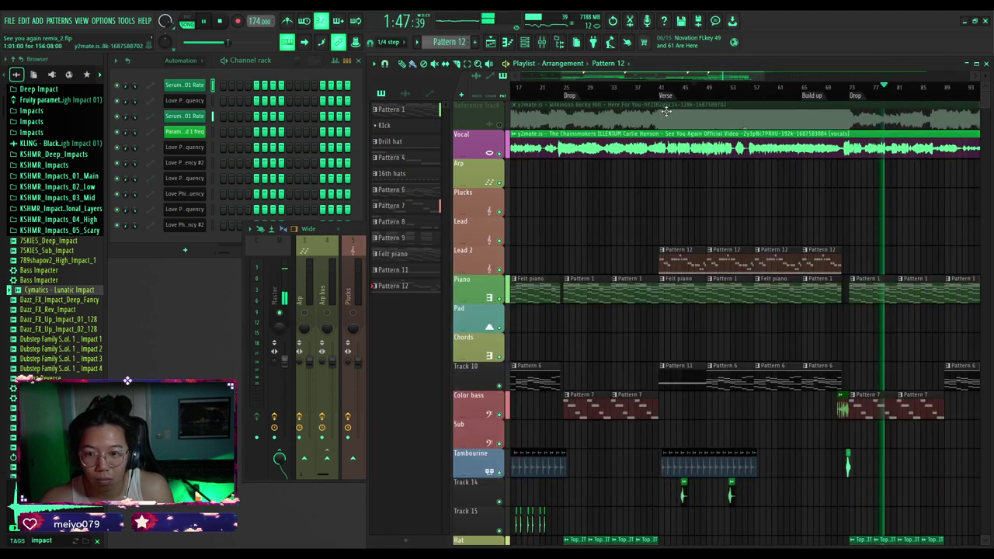
pyautogui.click(708, 87)
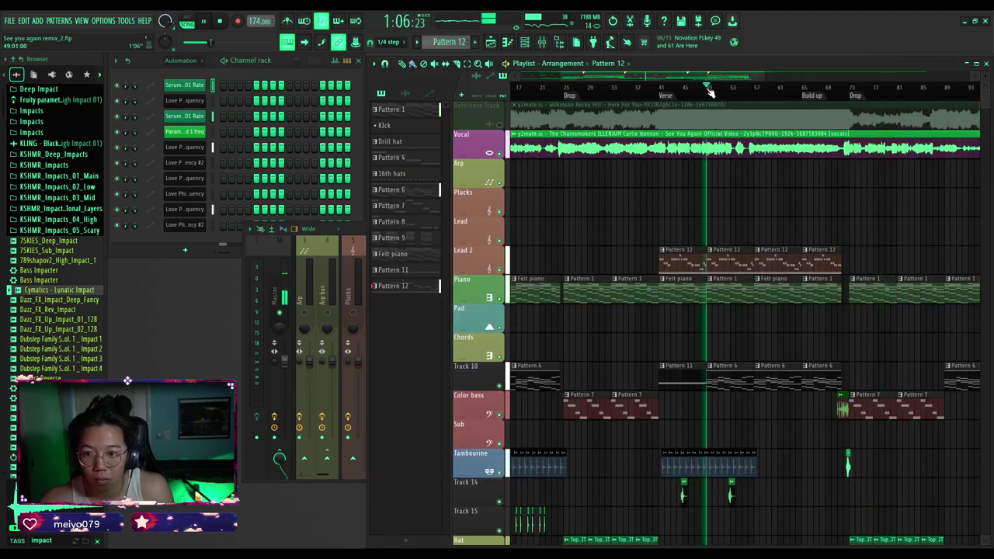
pyautogui.click(565, 89)
pyautogui.click(659, 87)
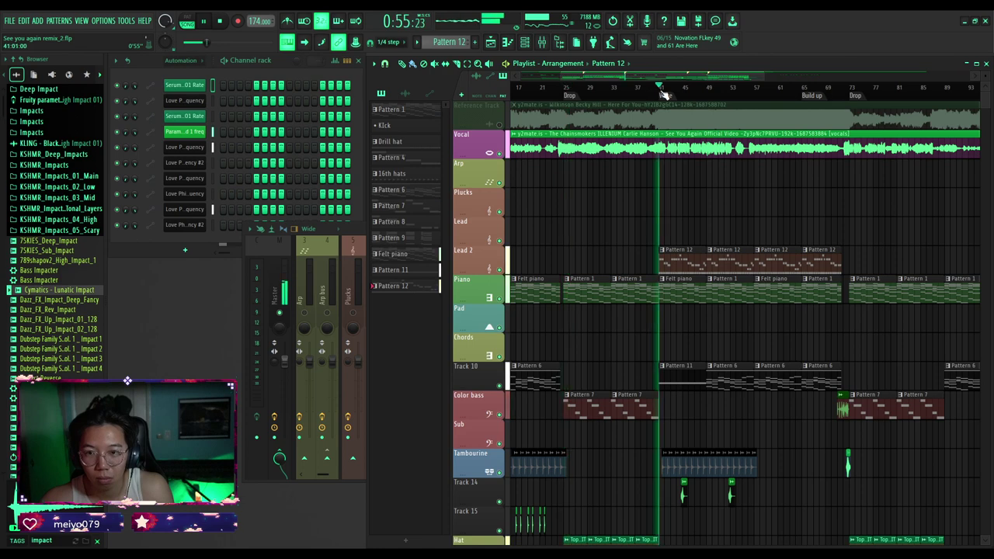
# Briefly audition the Reference Track alone, restore the other playlist tracks and mute the reference again.
pyautogui.scroll(-3, 638, 191)
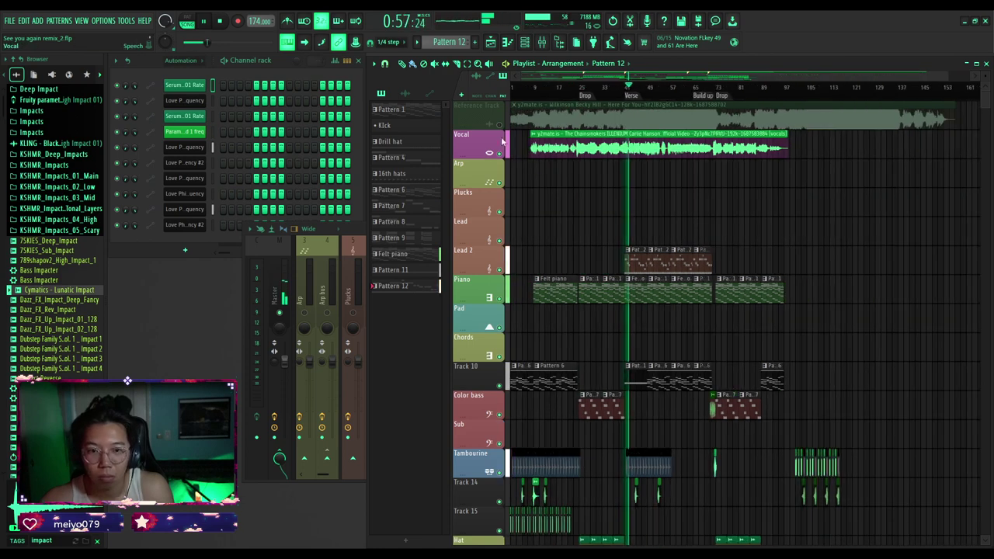
pyautogui.rightClick(500, 126)
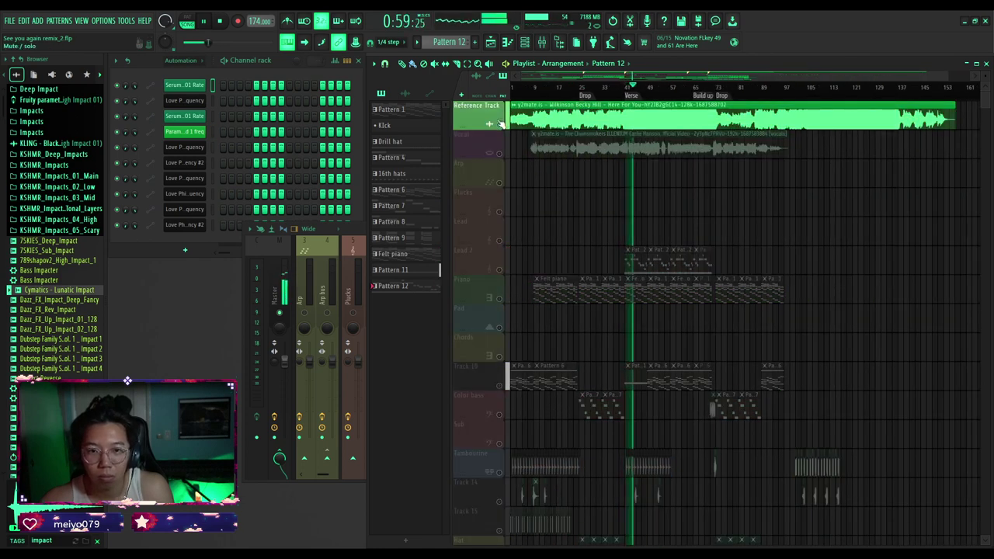
pyautogui.rightClick(500, 126)
pyautogui.click(500, 126)
# Listen to the soloed piano from around bar 15 and again from the first Drop at bar 25.
pyautogui.click(551, 88)
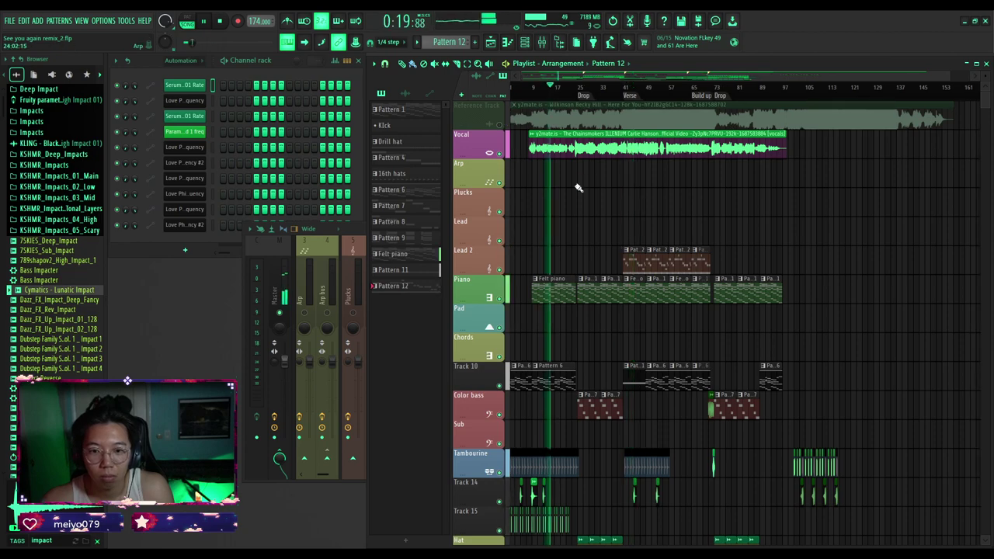
pyautogui.scroll(2, 576, 190)
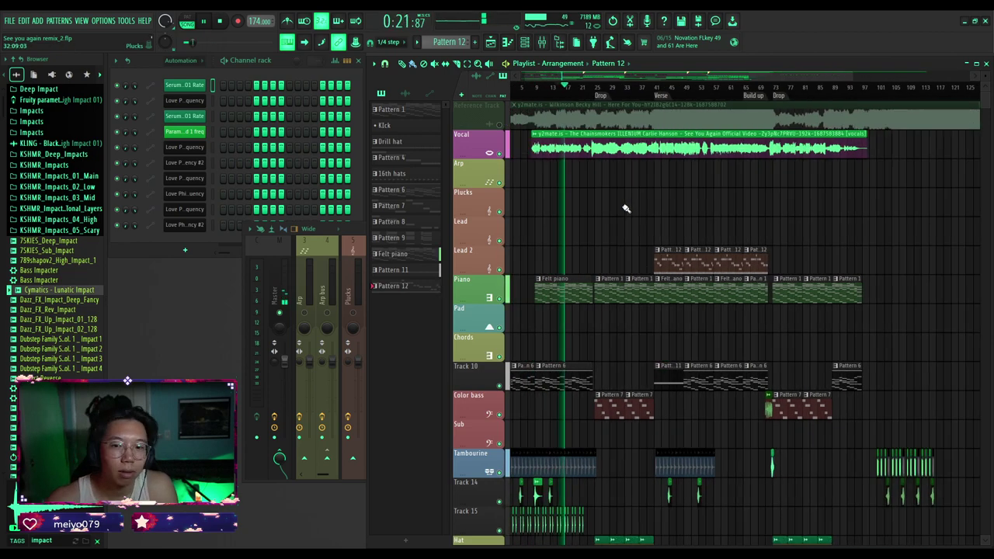
pyautogui.scroll(2, 566, 163)
pyautogui.click(572, 91)
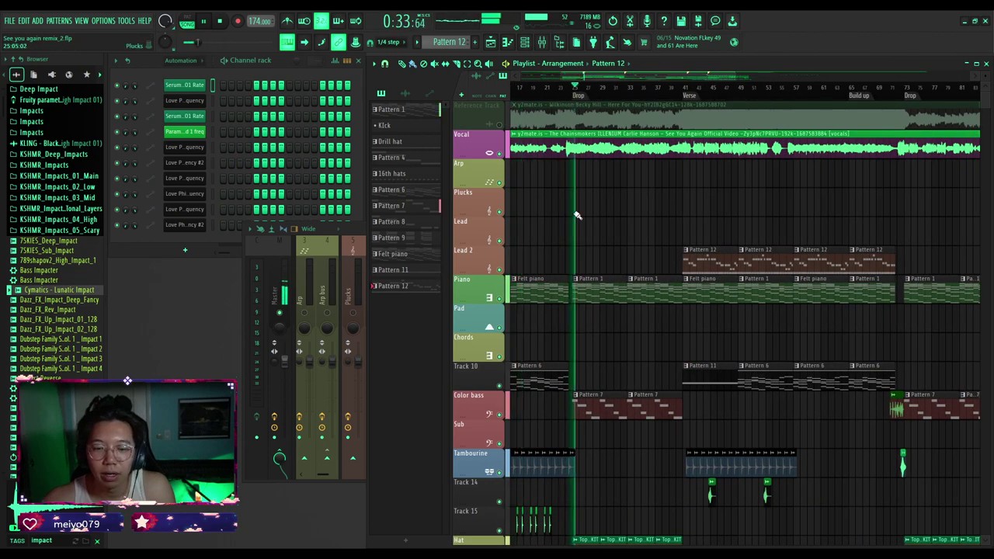
# Set the Color of Pattern 1's NOIRE Pure piano in Kontakt 7 to 42%.
pyautogui.click(611, 295)
pyautogui.click(175, 148)
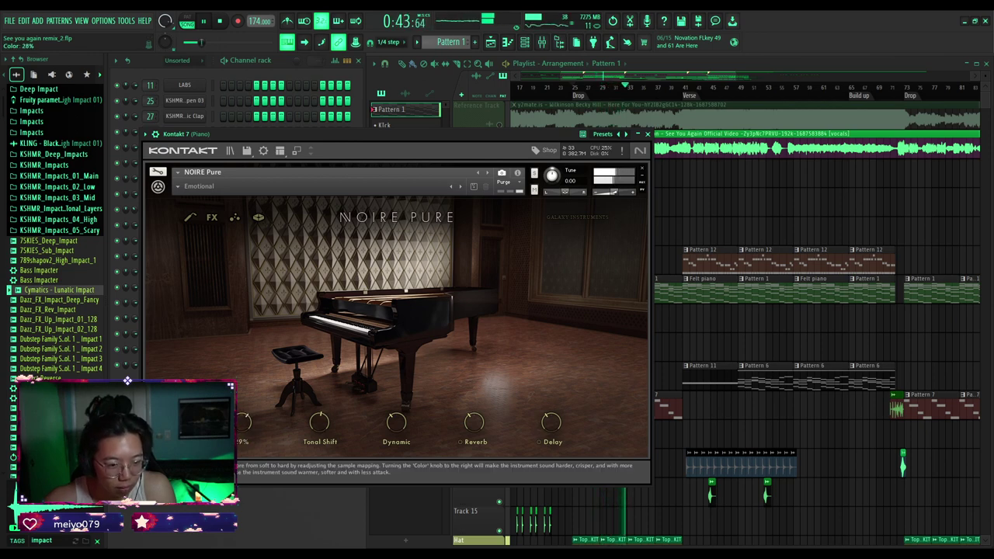
pyautogui.moveTo(211, 342); pyautogui.dragTo(206, 374)
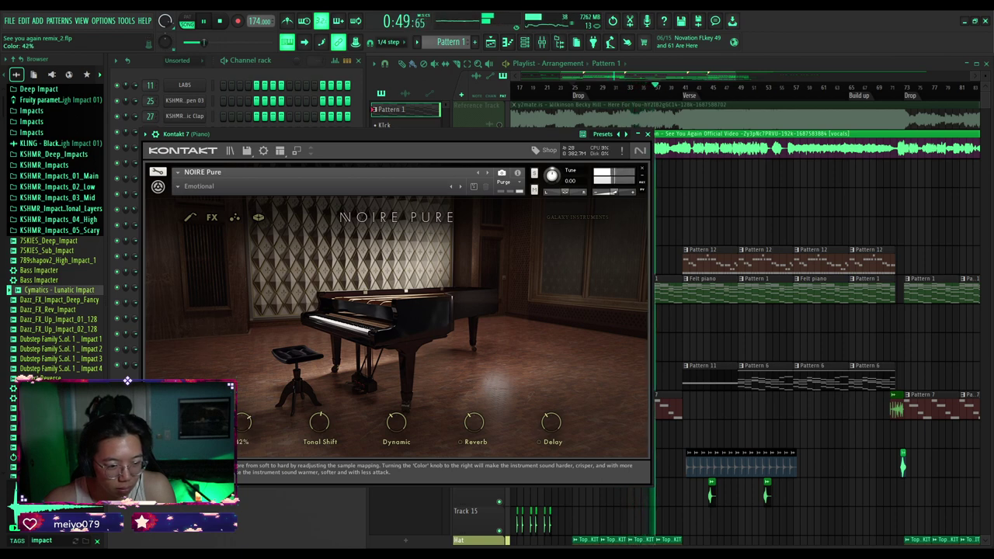
pyautogui.click(647, 134)
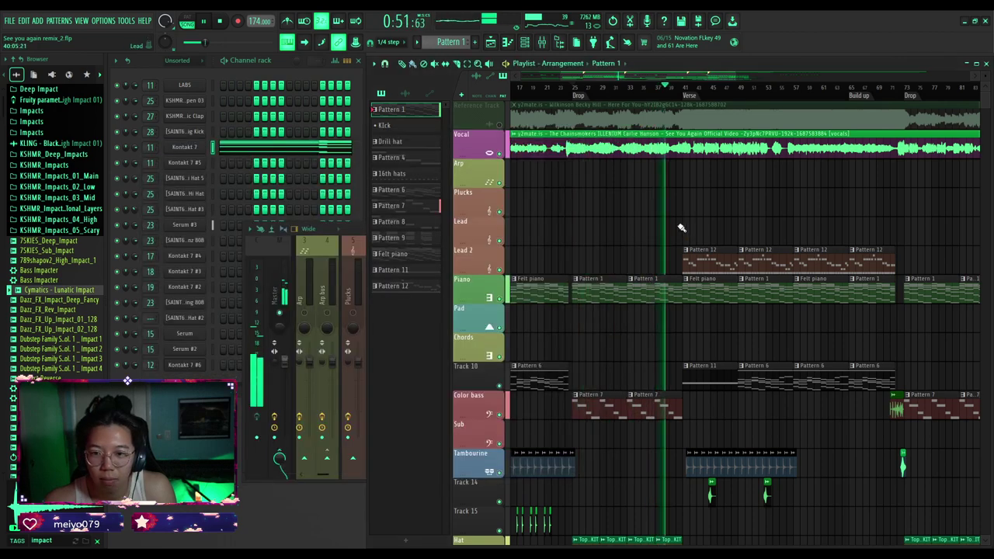
# Set the Color of the Felt piano pattern's NOIRE Felt instrument to 40%.
pyautogui.press('space')
pyautogui.click(533, 282)
pyautogui.click(179, 163)
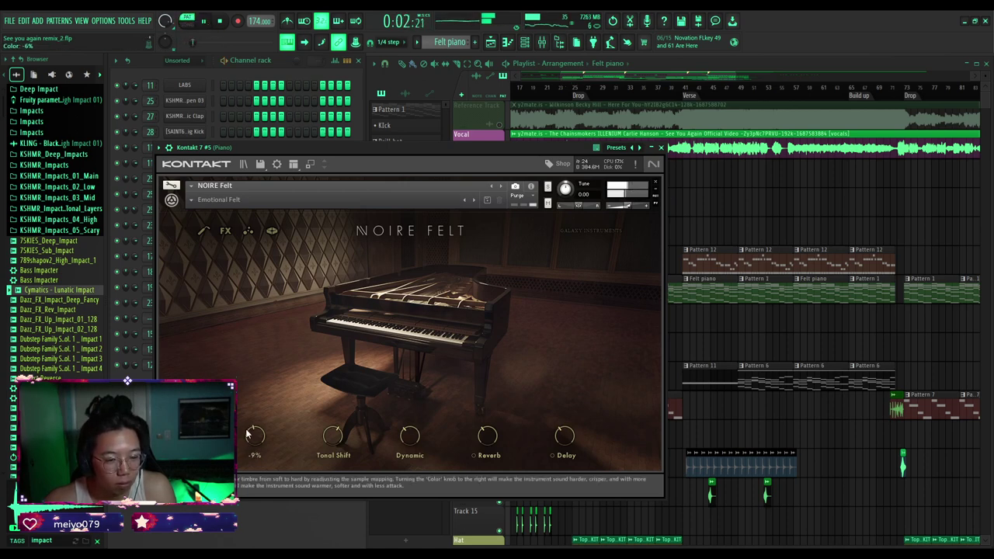
pyautogui.moveTo(243, 407); pyautogui.dragTo(243, 408)
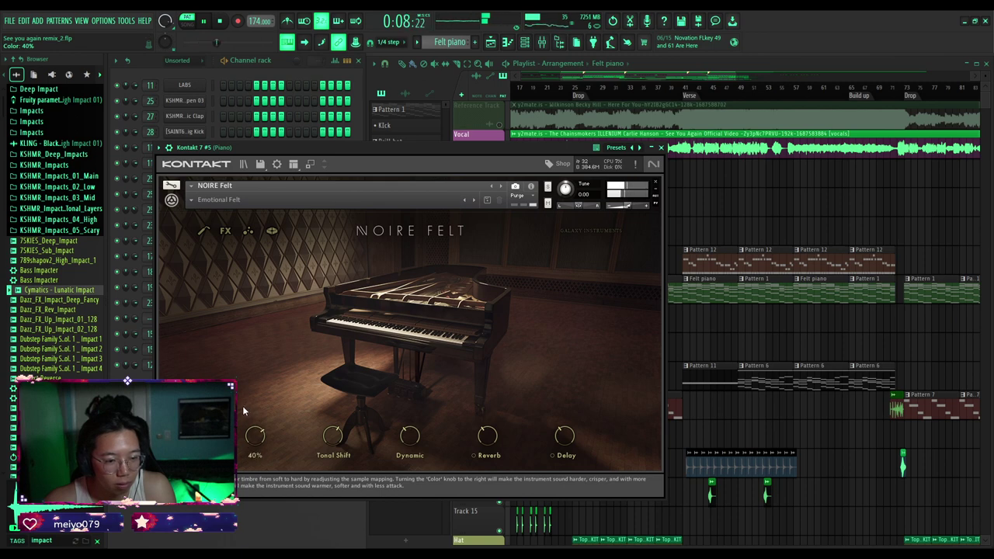
pyautogui.click(660, 147)
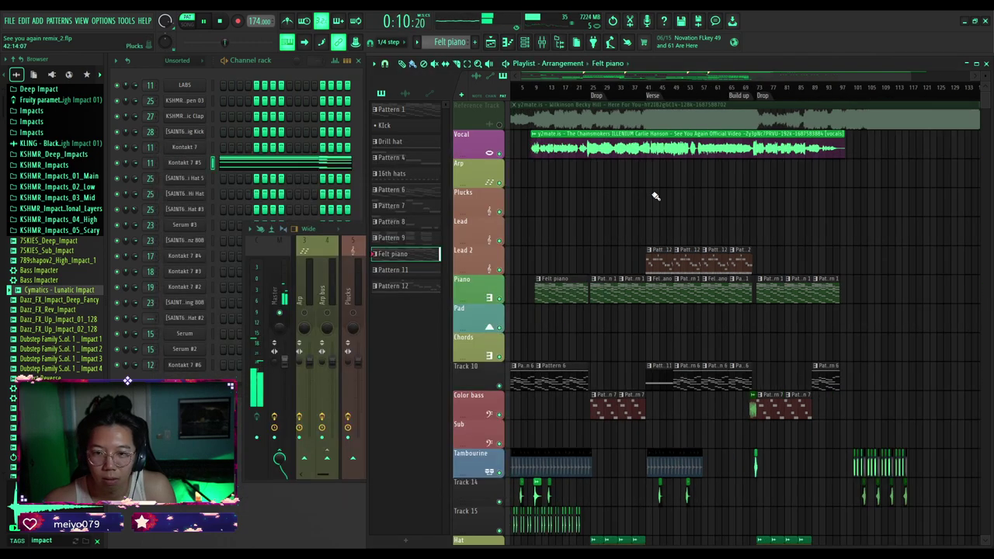
# End the piano solo in the mixer and replay the full arrangement from bar 1 and from around bar 8.
pyautogui.moveTo(573, 76); pyautogui.dragTo(549, 76)
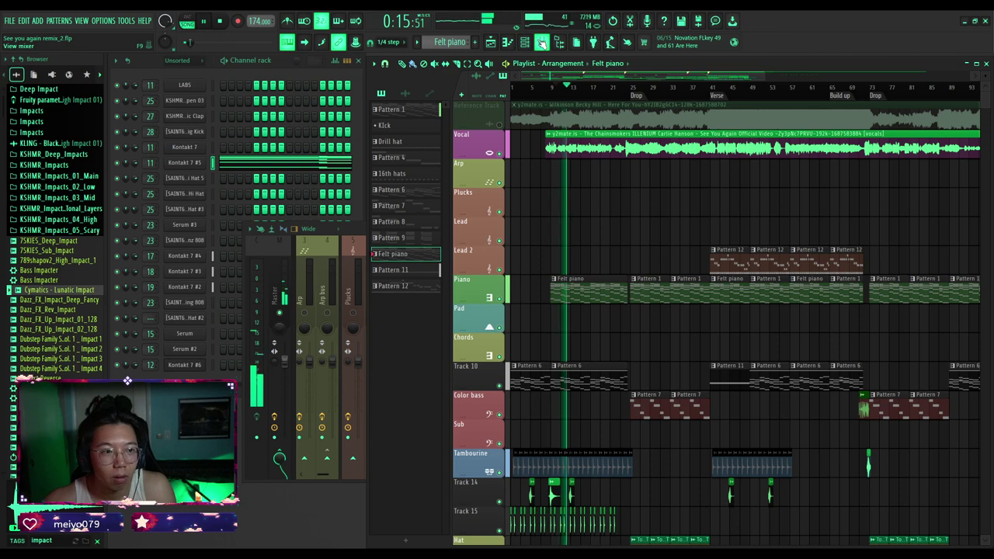
pyautogui.click(541, 42)
pyautogui.click(558, 103)
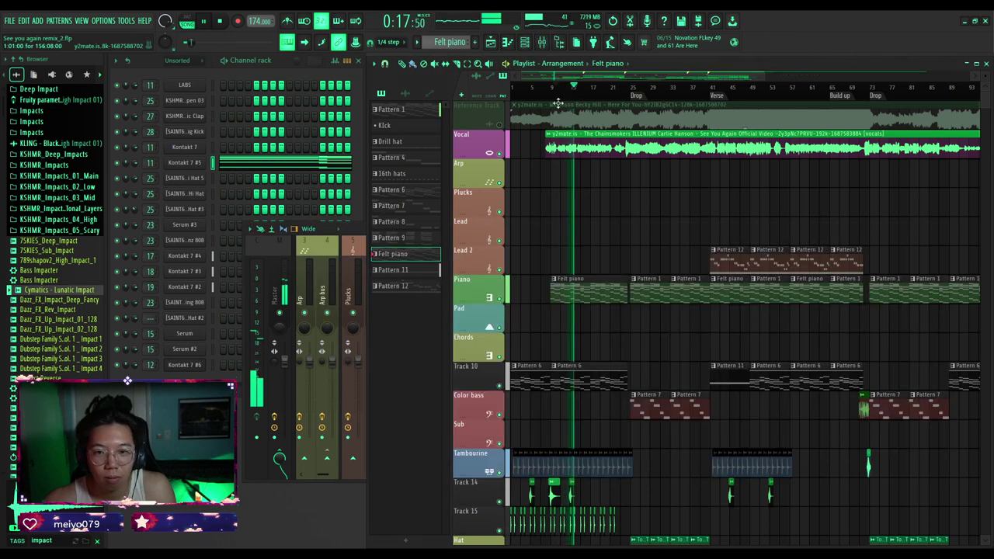
pyautogui.click(546, 88)
pyautogui.click(513, 87)
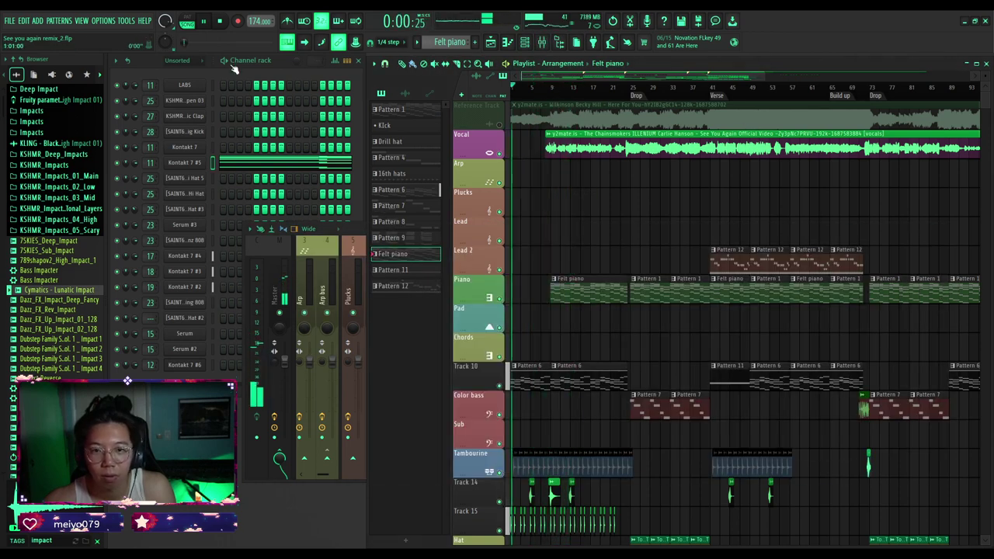
pyautogui.scroll(2, 567, 208)
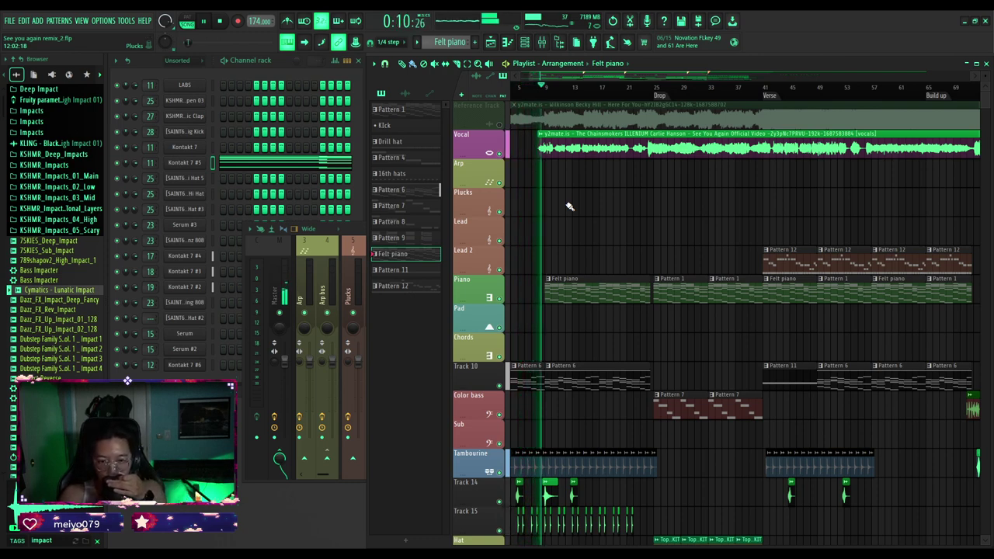
pyautogui.click(541, 93)
# Set the channel volume of the Cymatics - Lunatic Impact clip near bar 9 to 23%, auditioning it in playback.
pyautogui.scroll(-5, 544, 372)
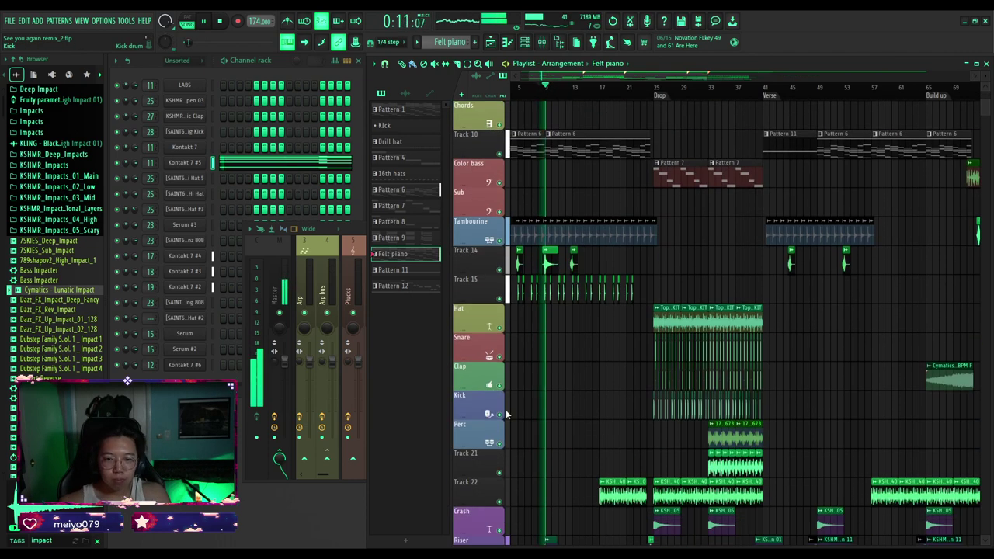
pyautogui.keyDown('ctrl'); pyautogui.scroll(6, 519, 400); pyautogui.keyUp('ctrl')
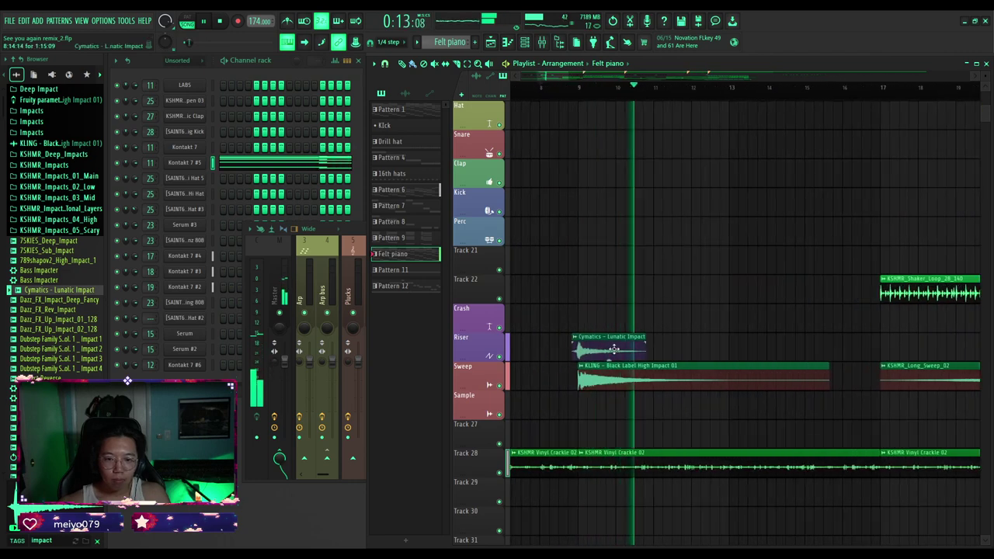
pyautogui.press('space')
pyautogui.doubleClick(582, 346)
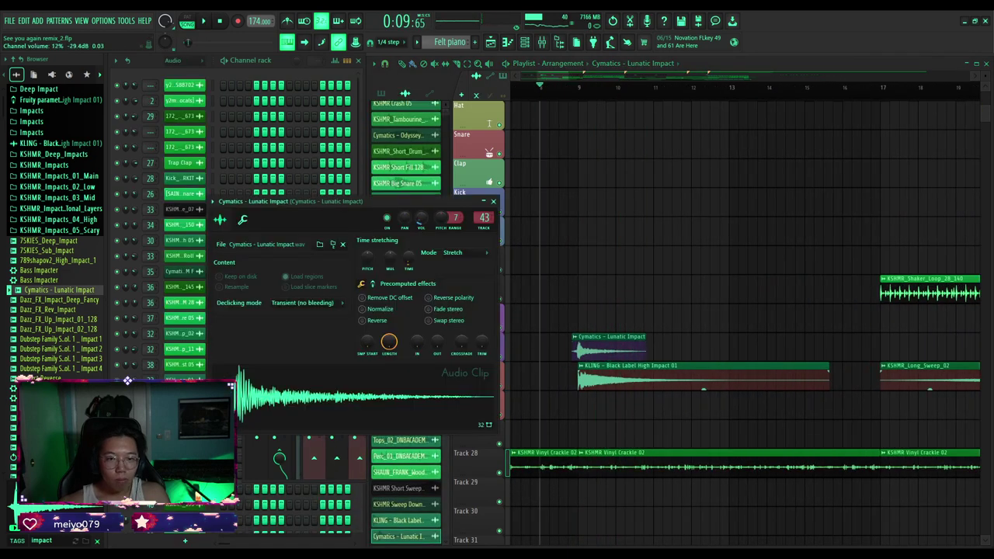
pyautogui.press('space')
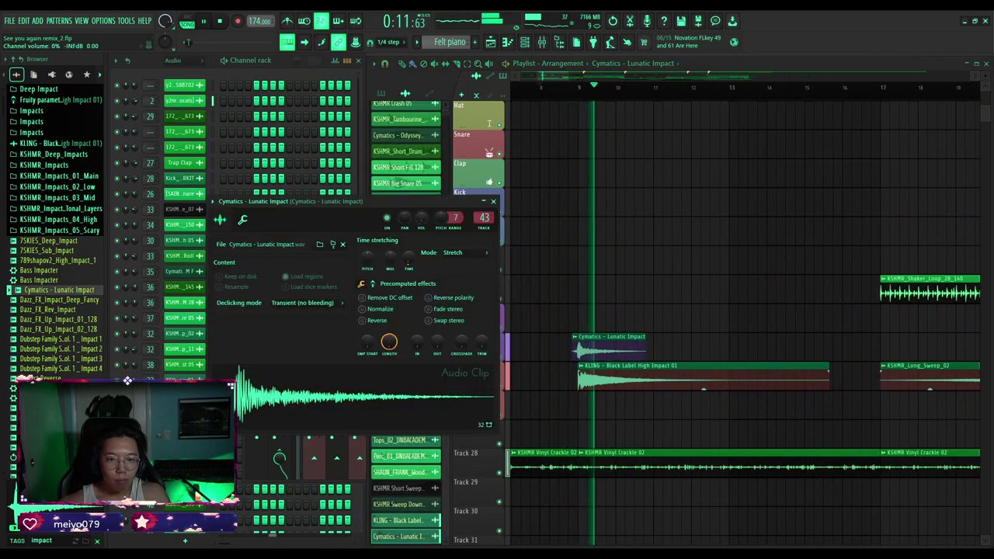
pyautogui.press('space')
pyautogui.press('space')
pyautogui.moveTo(421, 218); pyautogui.dragTo(420, 190)
pyautogui.press('space')
pyautogui.press('space')
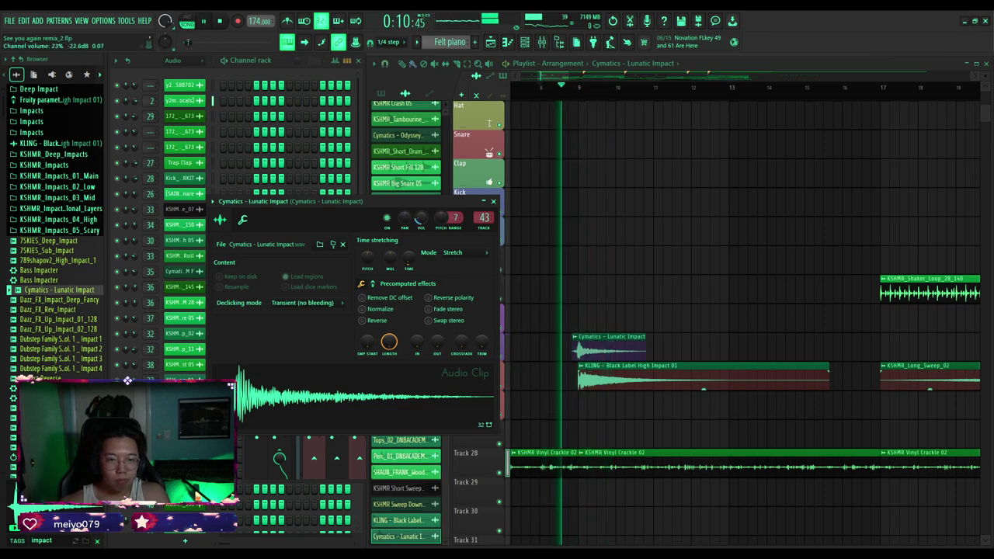
pyautogui.click(493, 202)
# Replay the impact hit at bar 9 and briefly review the Cymatics - Lunatic Impact clip's settings.
pyautogui.click(561, 87)
pyautogui.keyDown('ctrl'); pyautogui.scroll(4, 579, 334); pyautogui.keyUp('ctrl')
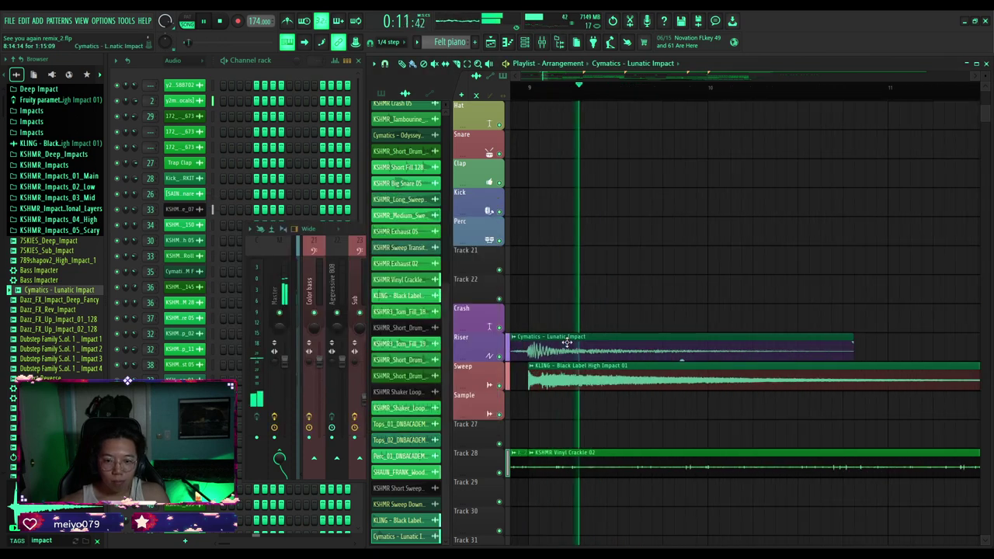
pyautogui.doubleClick(567, 342)
pyautogui.click(497, 208)
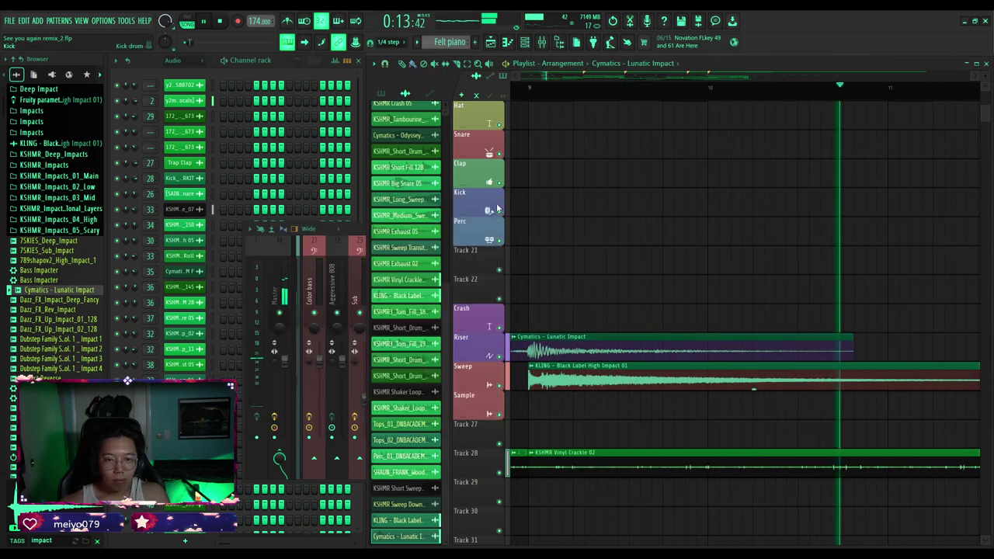
# Rename the Lead 2 playlist track as Guitar and give it a guitar icon.
pyautogui.keyDown('ctrl'); pyautogui.scroll(-6, 622, 240); pyautogui.keyUp('ctrl')
pyautogui.scroll(5, 645, 320)
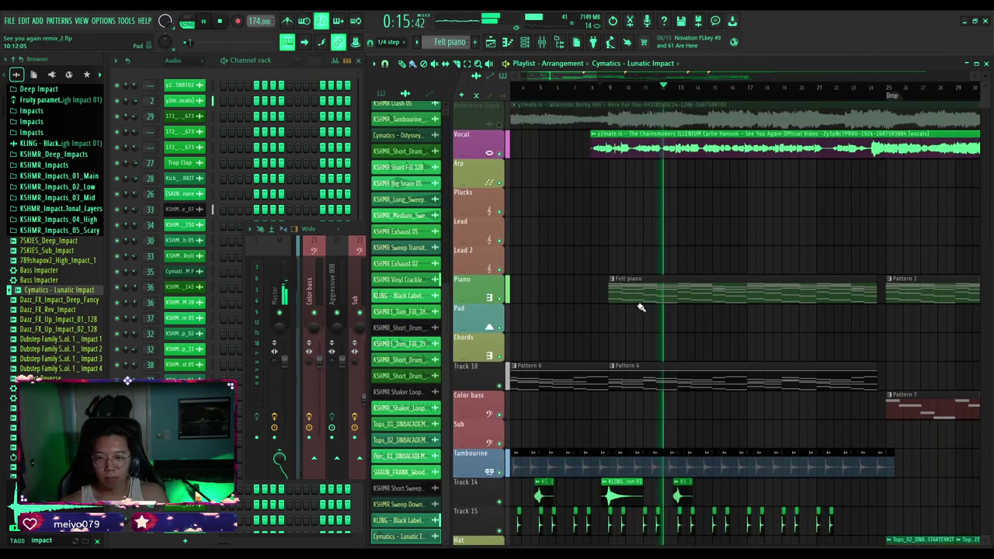
pyautogui.keyDown('ctrl'); pyautogui.scroll(-3, 625, 276); pyautogui.keyUp('ctrl')
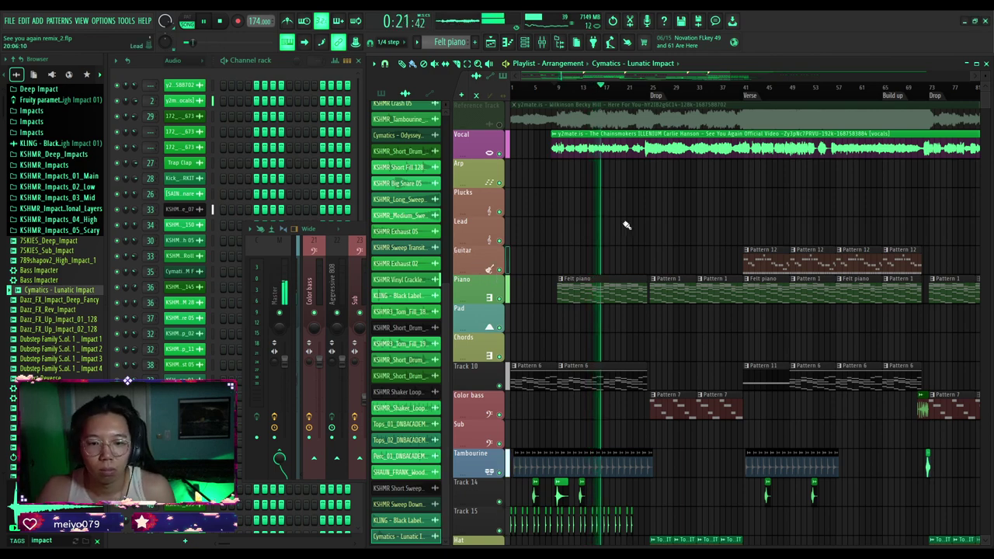
# Examine the playlist tracks from the intro through the first drop while the arrangement plays.
pyautogui.scroll(-4, 621, 225)
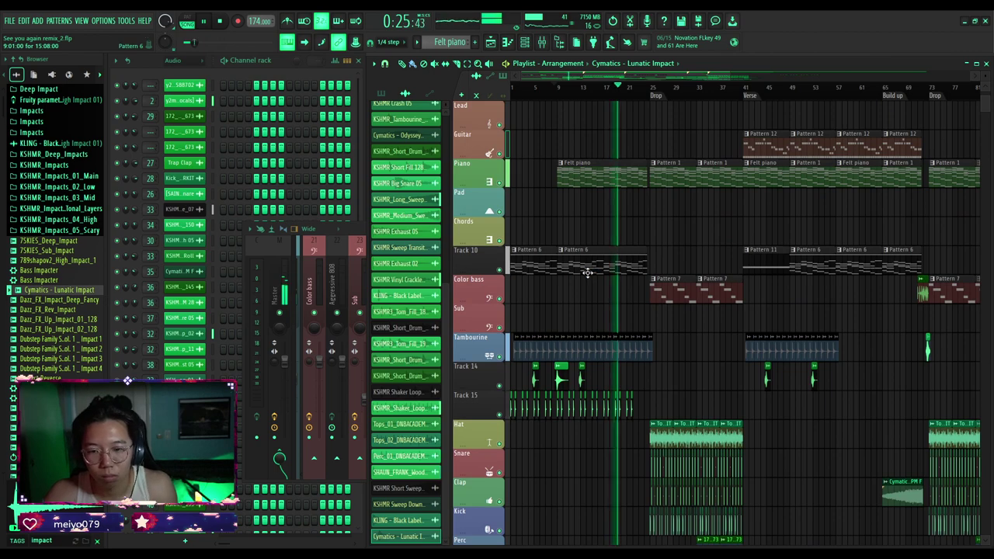
pyautogui.scroll(-9, 588, 272)
pyautogui.scroll(4, 641, 293)
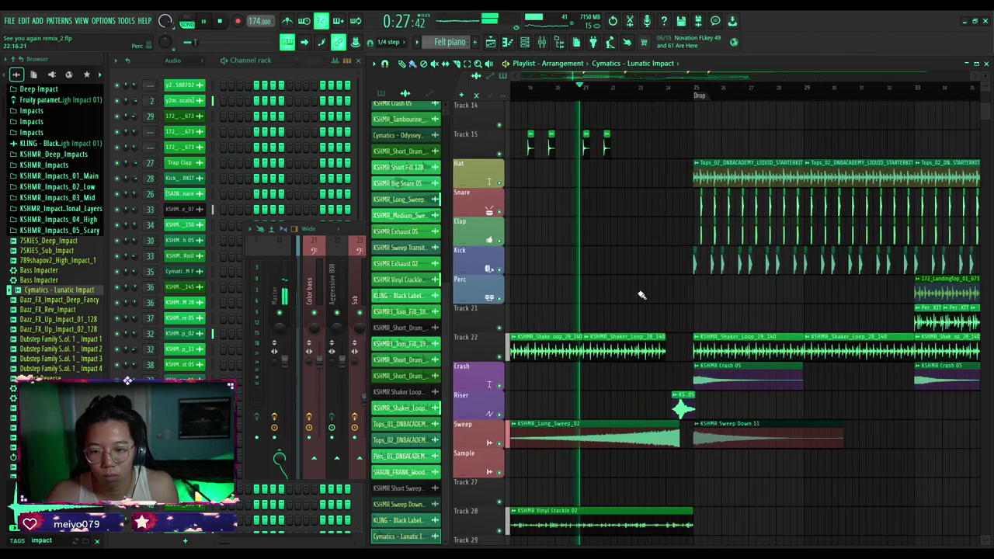
pyautogui.keyDown('ctrl'); pyautogui.scroll(-2, 606, 294); pyautogui.keyUp('ctrl')
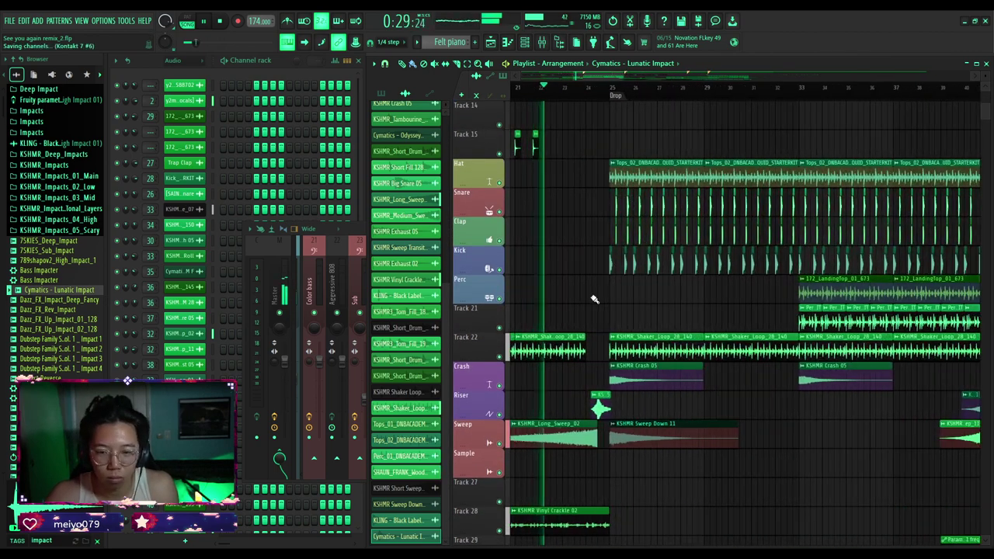
pyautogui.scroll(6, 594, 299)
pyautogui.scroll(6, 593, 299)
pyautogui.scroll(-7, 592, 299)
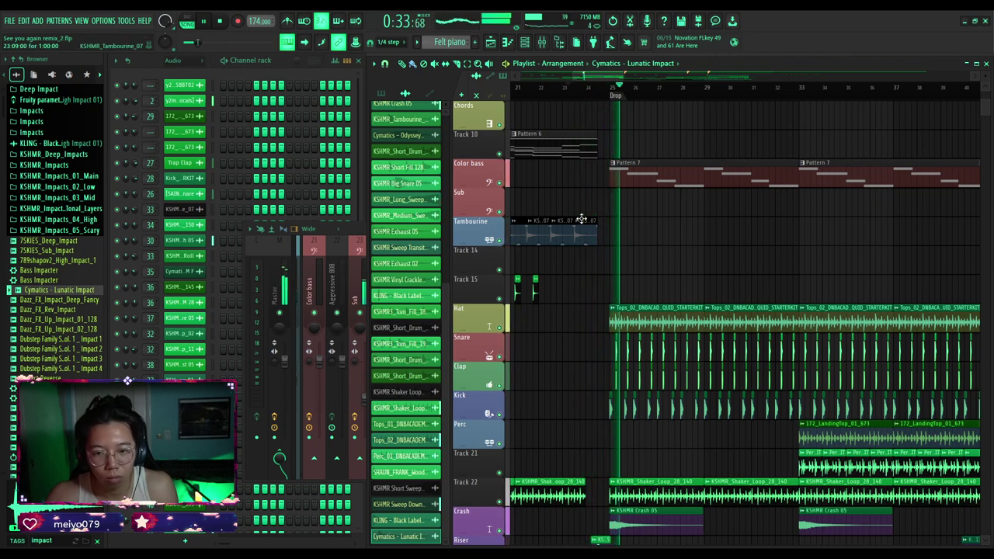
pyautogui.scroll(7, 591, 219)
pyautogui.keyDown('ctrl'); pyautogui.scroll(-3, 578, 216); pyautogui.keyUp('ctrl')
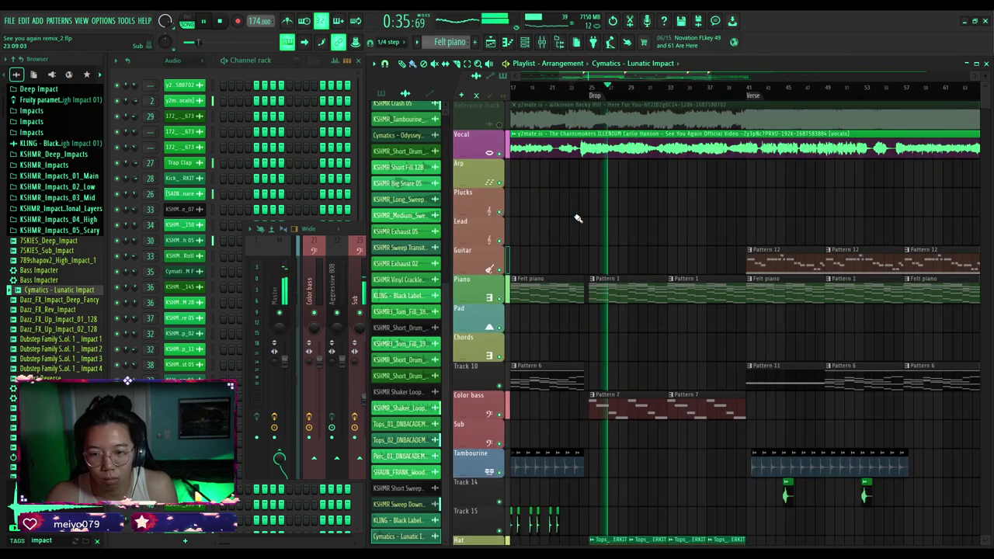
pyautogui.scroll(-6, 616, 225)
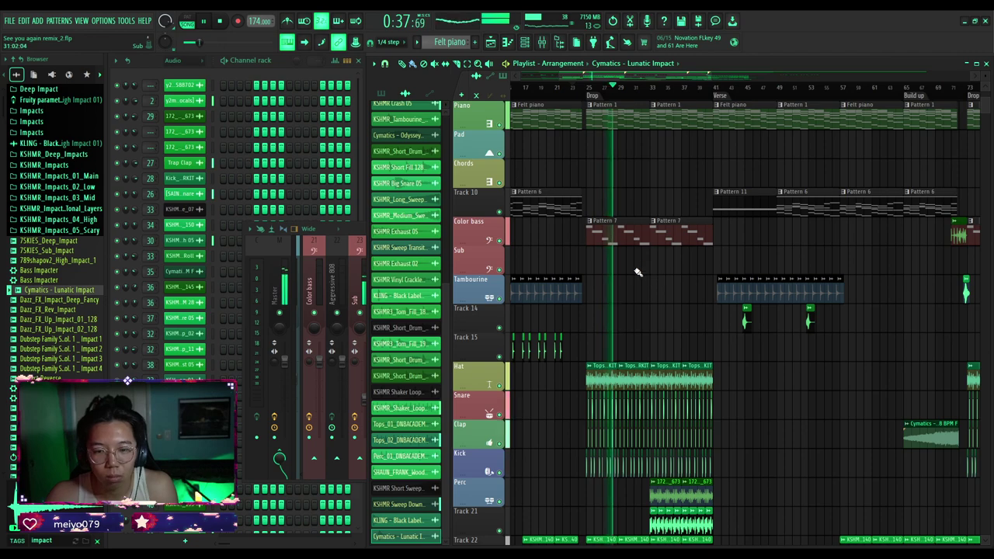
pyautogui.keyDown('ctrl'); pyautogui.scroll(3, 637, 272); pyautogui.keyUp('ctrl')
pyautogui.scroll(5, 635, 270)
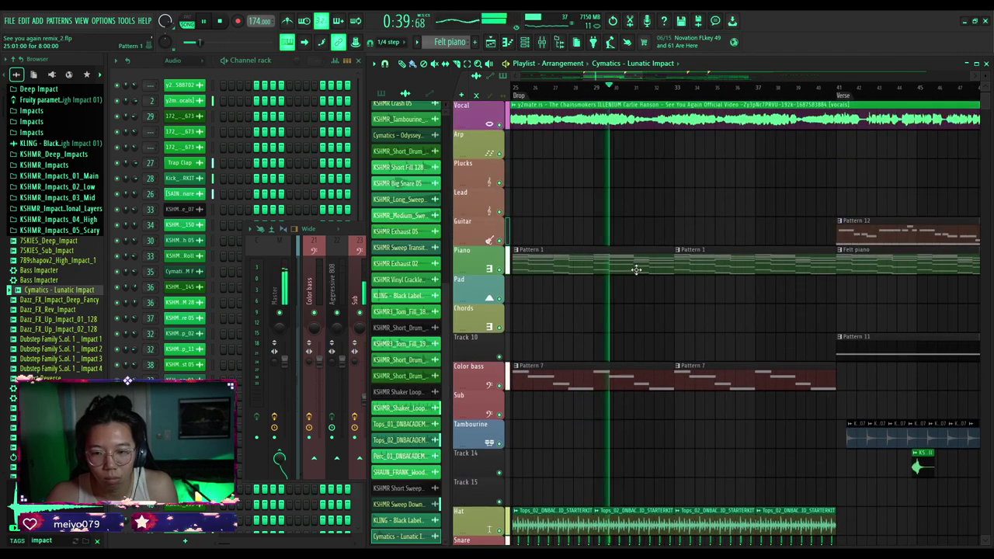
pyautogui.keyDown('ctrl'); pyautogui.scroll(-2, 635, 269); pyautogui.keyUp('ctrl')
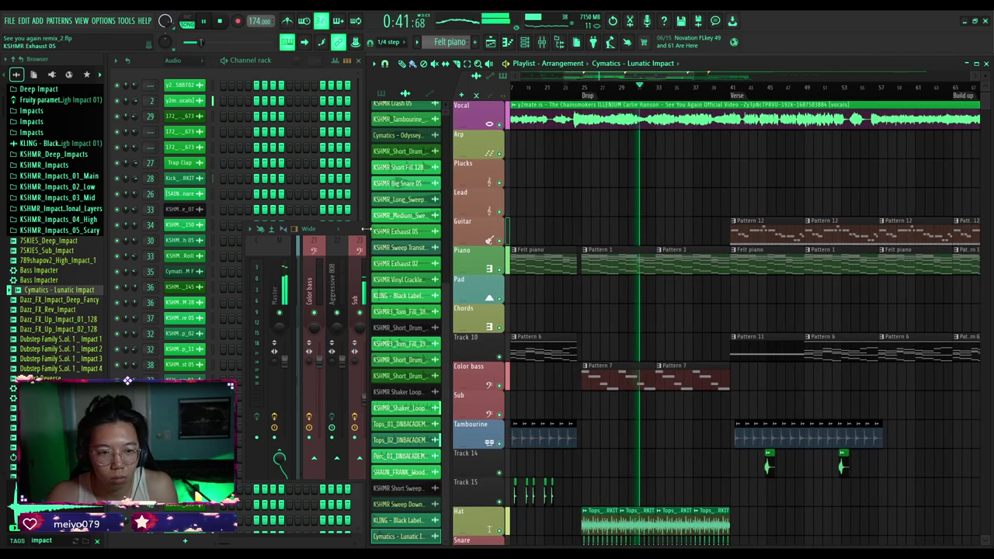
# Inspect the lead channels in the mixer and return to the playlist.
pyautogui.click(365, 229)
pyautogui.scroll(5, 392, 297)
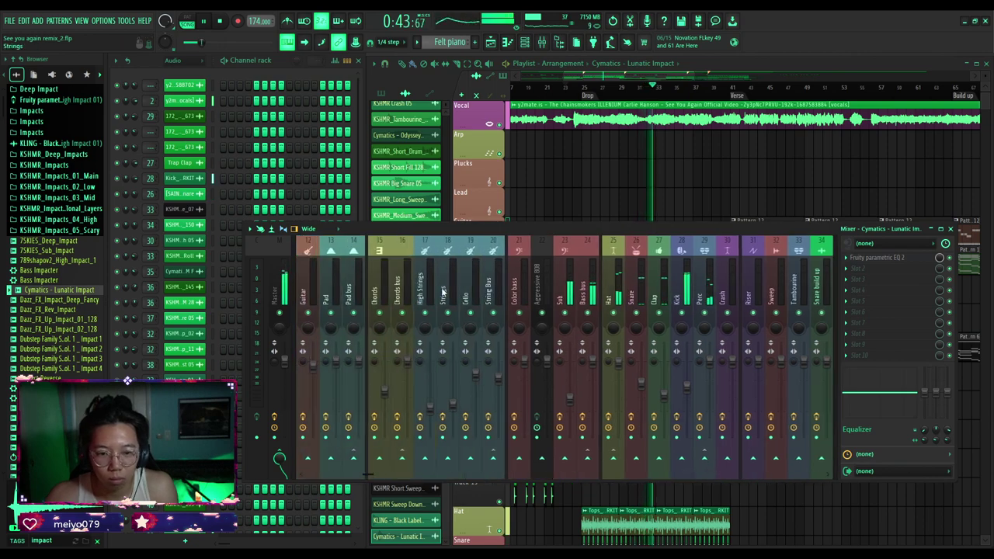
pyautogui.click(546, 190)
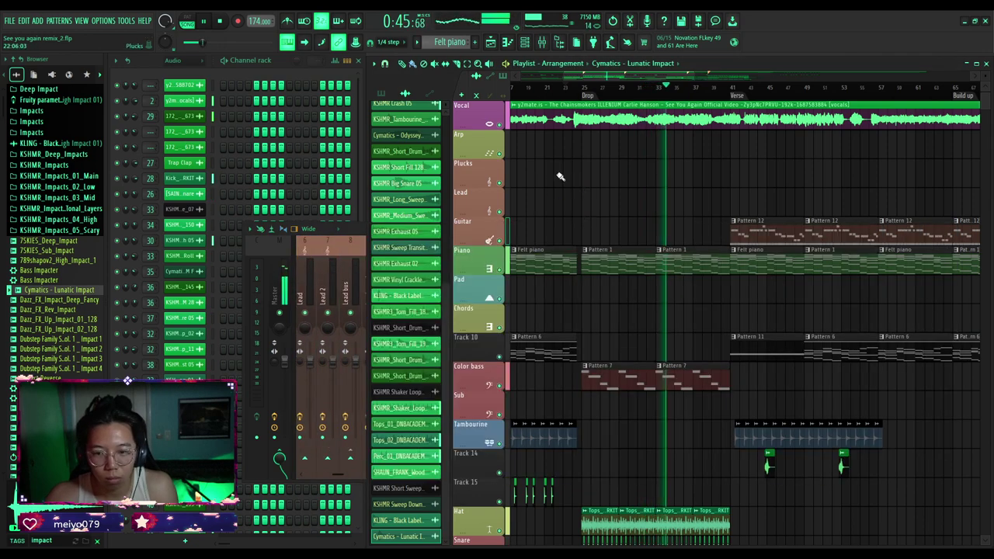
# Examine the arrangement from the first drop into the verse, down to the automation tracks, during playback.
pyautogui.scroll(1, 595, 207)
pyautogui.scroll(-1, 617, 215)
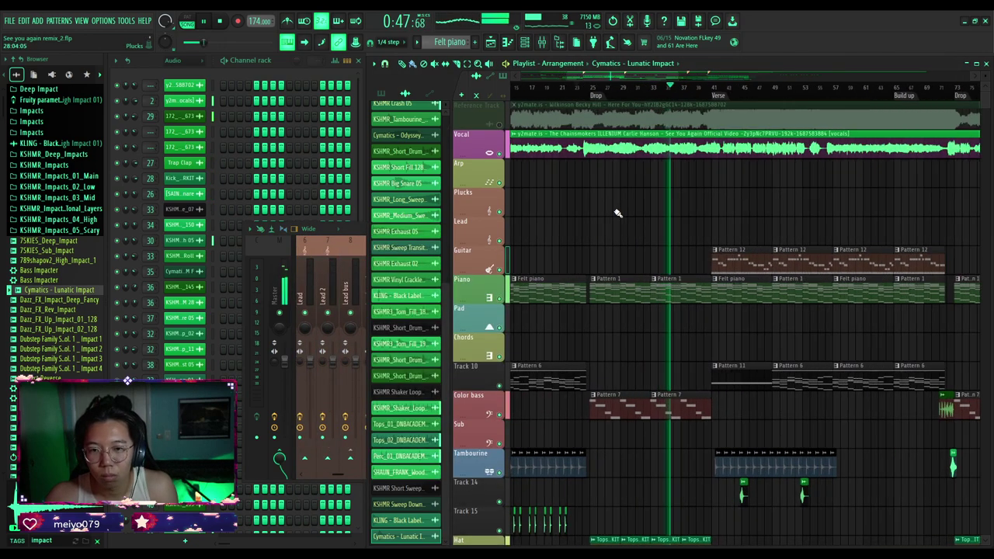
pyautogui.scroll(2, 612, 204)
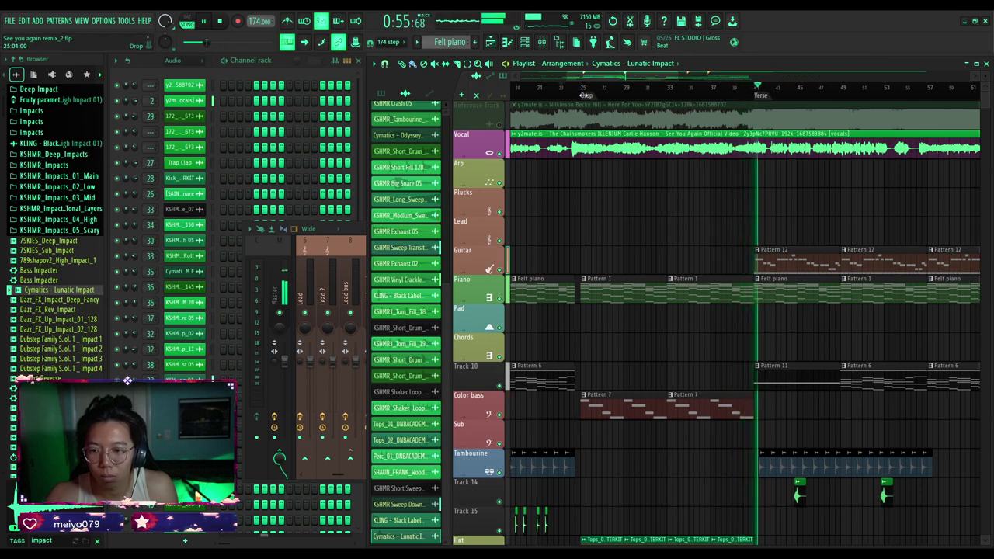
pyautogui.scroll(-5, 722, 194)
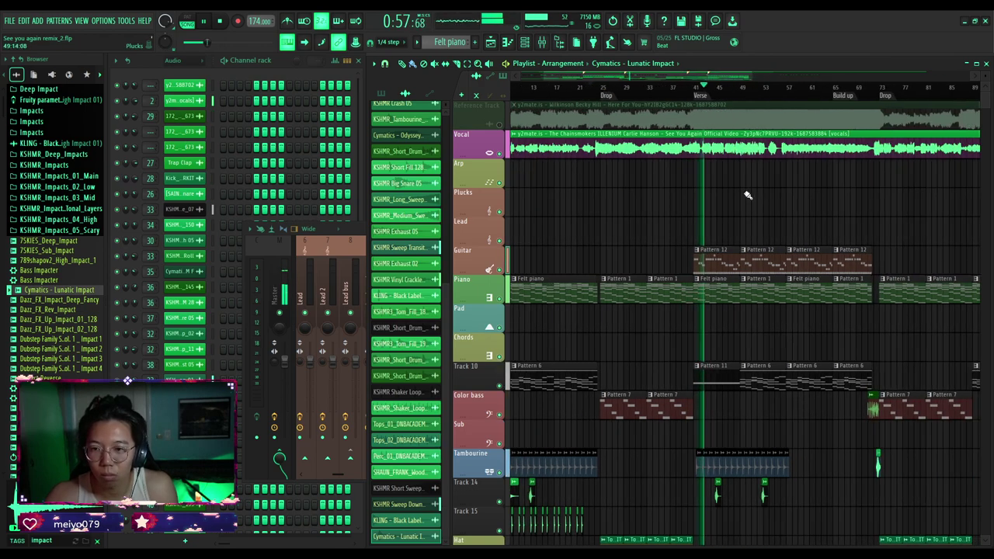
pyautogui.scroll(-3, 729, 197)
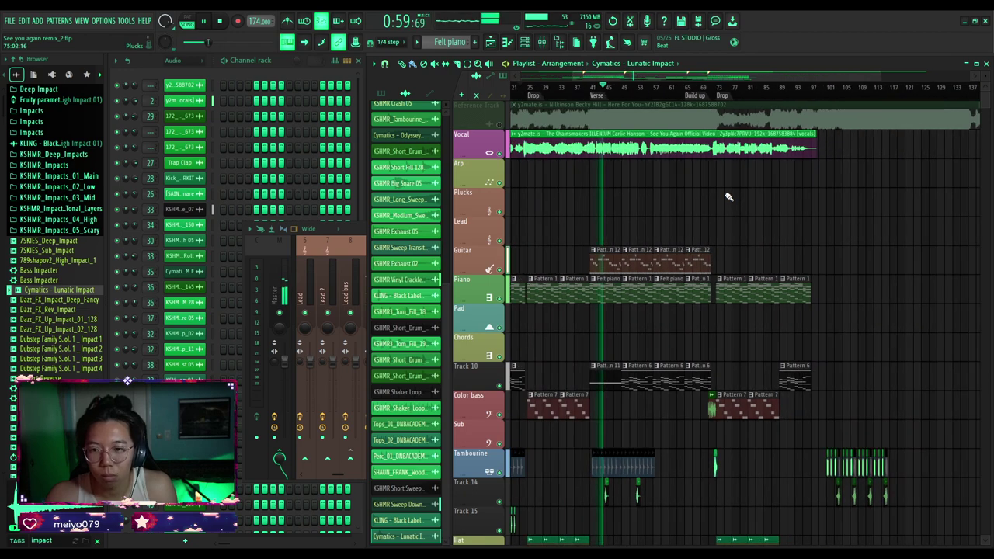
pyautogui.scroll(3, 607, 199)
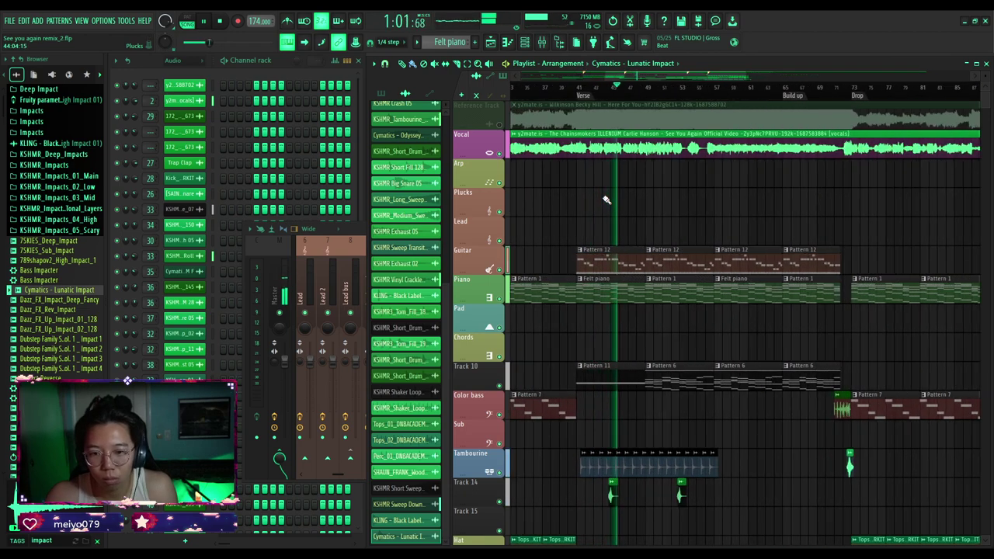
pyautogui.scroll(-5, 607, 200)
pyautogui.scroll(-5, 607, 199)
pyautogui.scroll(-3, 604, 210)
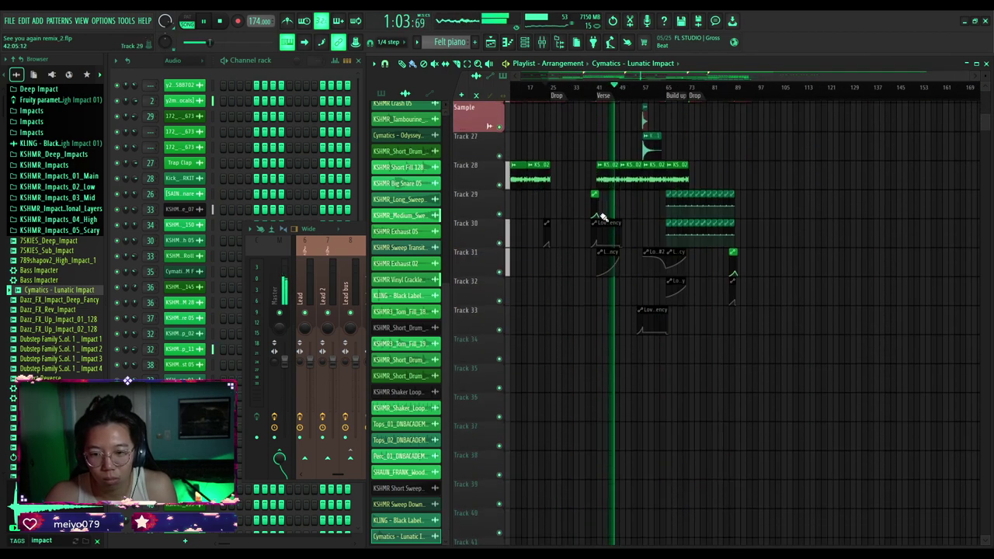
pyautogui.scroll(5, 606, 225)
# Replay the verse from bar 41 and examine its melodic, percussion, sweep and filter automation tracks.
pyautogui.click(577, 89)
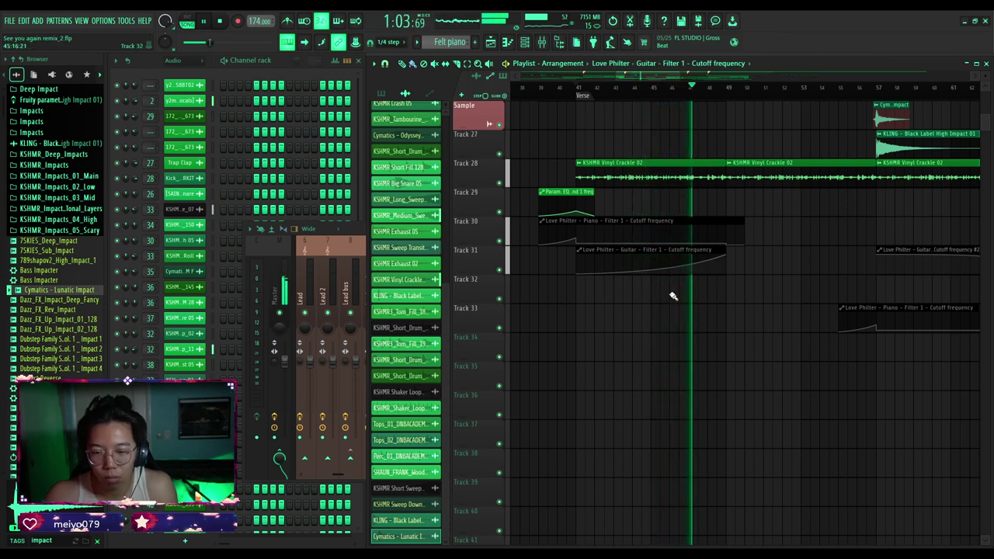
pyautogui.click(578, 88)
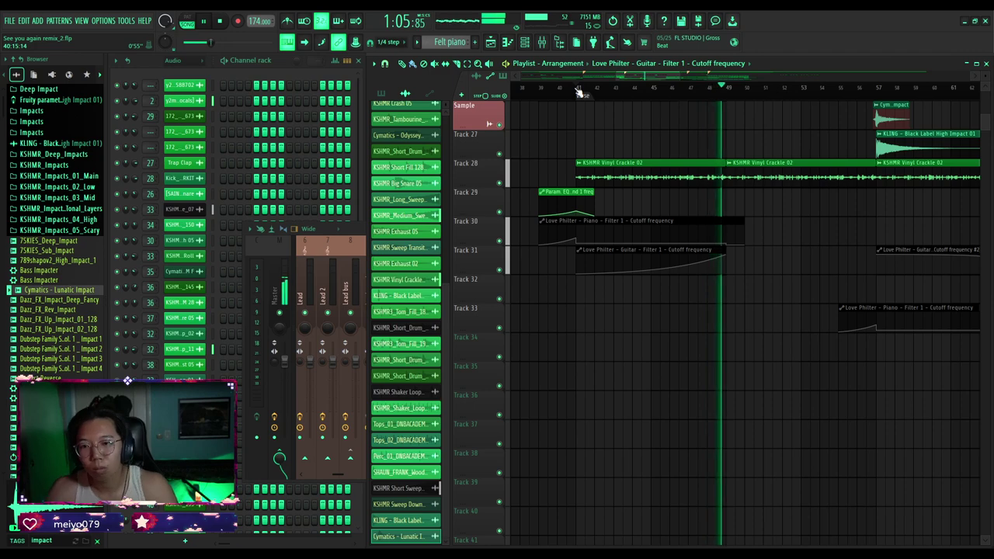
pyautogui.scroll(4, 802, 173)
pyautogui.scroll(8, 802, 174)
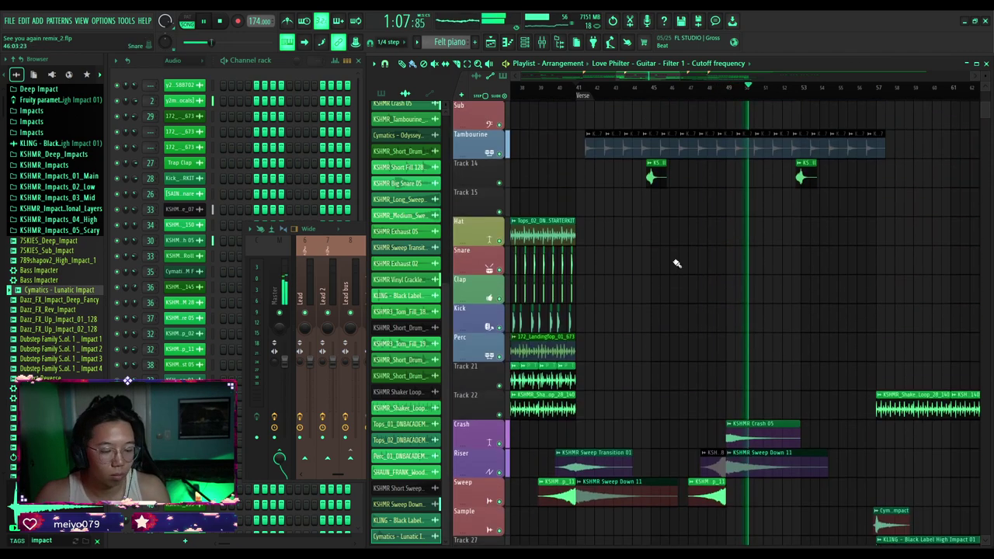
pyautogui.scroll(-5, 642, 271)
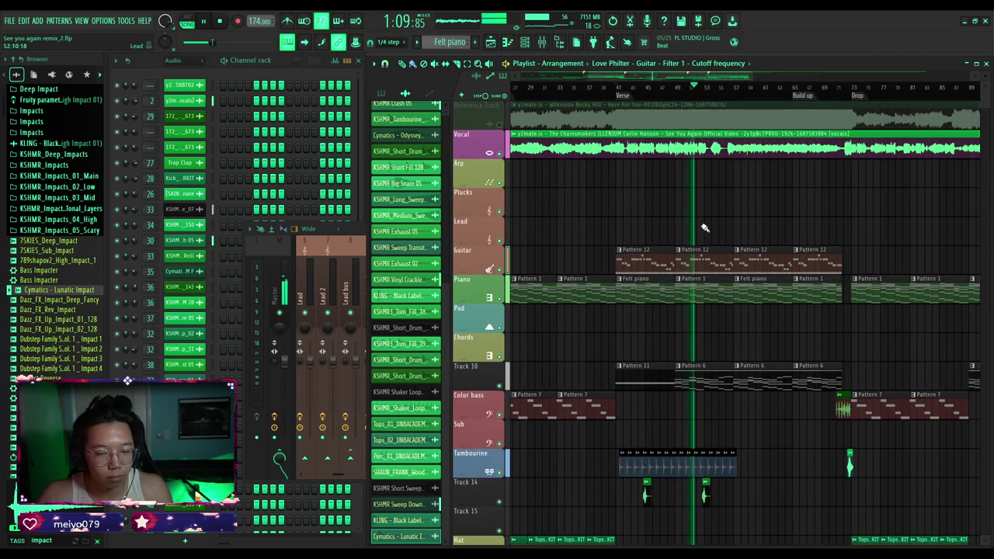
pyautogui.scroll(4, 705, 227)
pyautogui.scroll(-10, 703, 226)
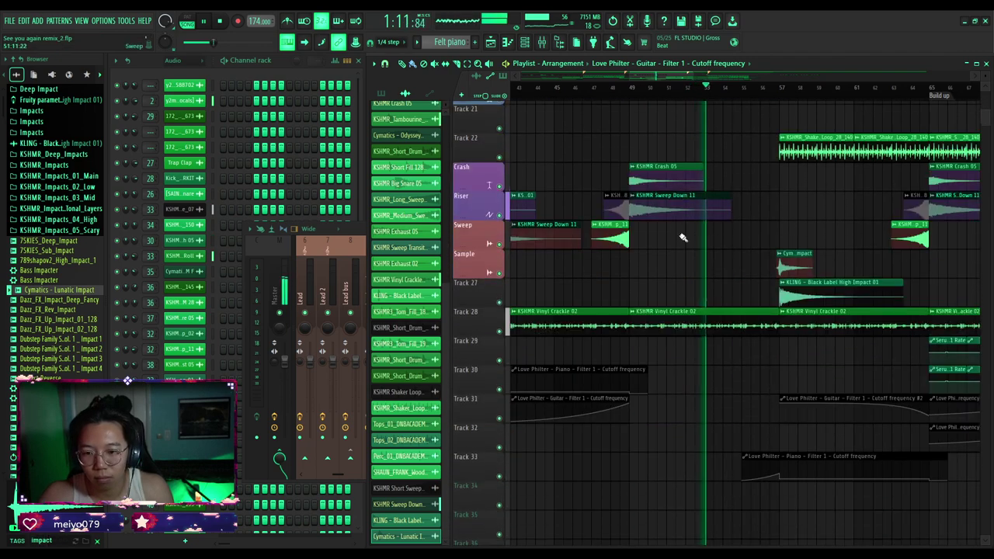
pyautogui.scroll(-3, 682, 237)
pyautogui.scroll(-2, 675, 229)
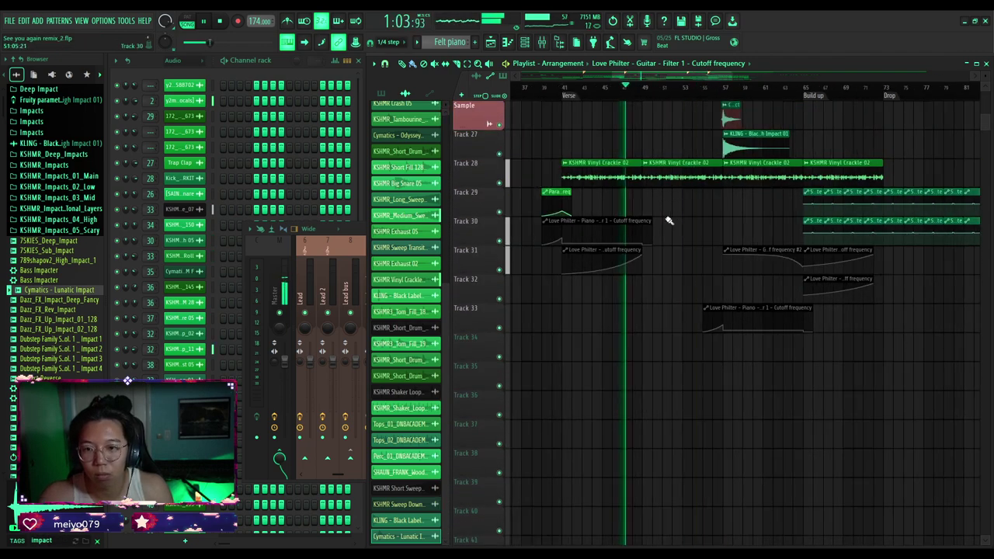
# Review the drum, crash, riser and sweep tracks around bar 49 of the verse during playback, and stop playback.
pyautogui.scroll(2, 669, 222)
pyautogui.scroll(5, 668, 225)
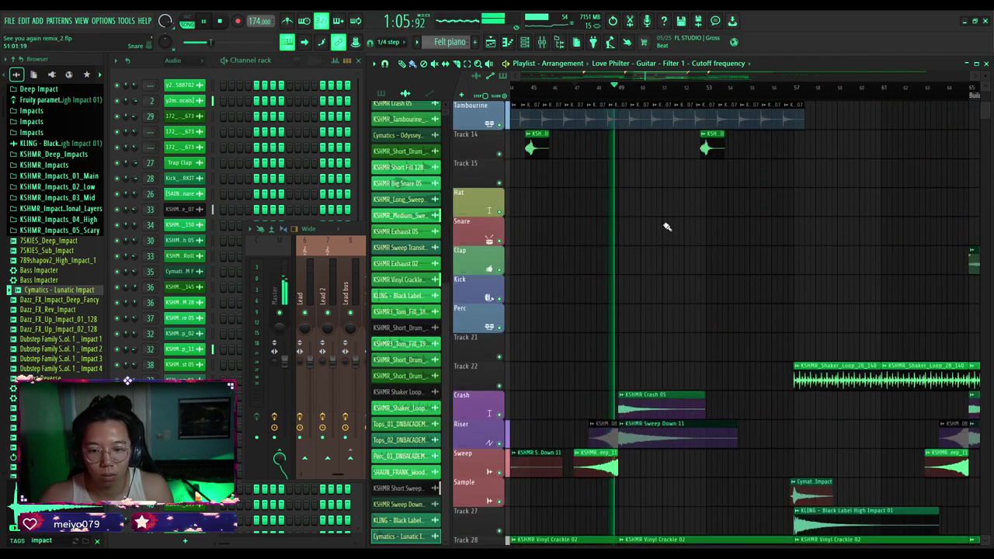
pyautogui.scroll(1, 625, 253)
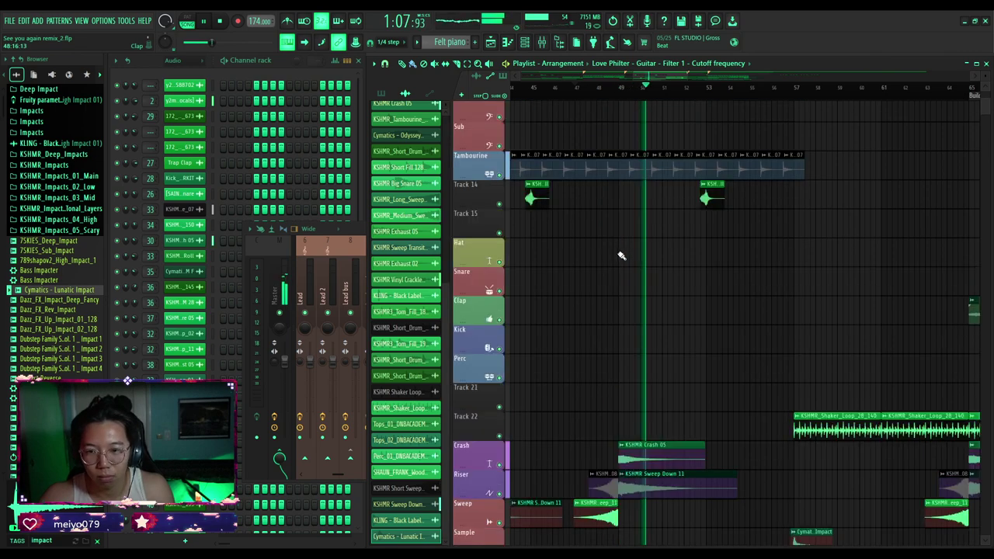
pyautogui.scroll(2, 621, 256)
pyautogui.scroll(-4, 619, 255)
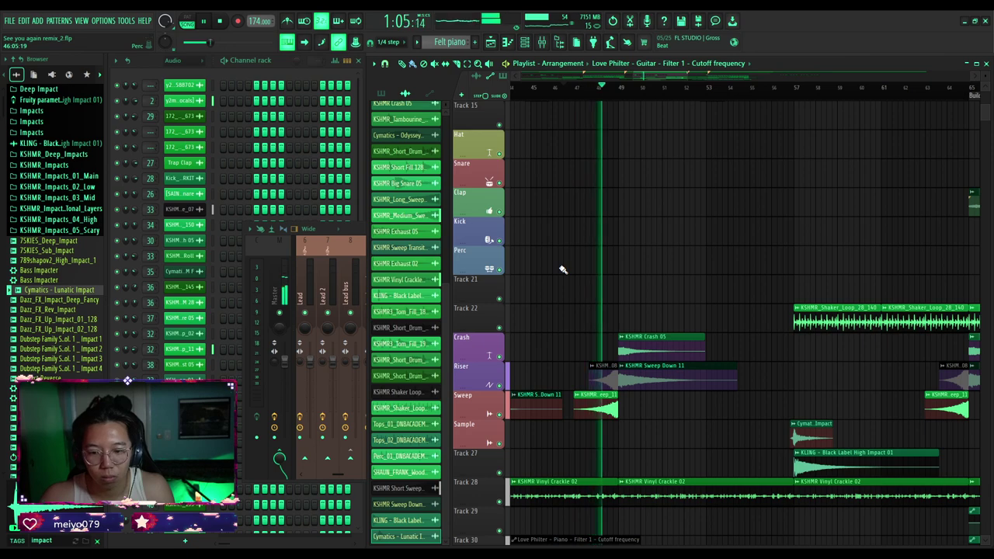
pyautogui.scroll(-3, 559, 268)
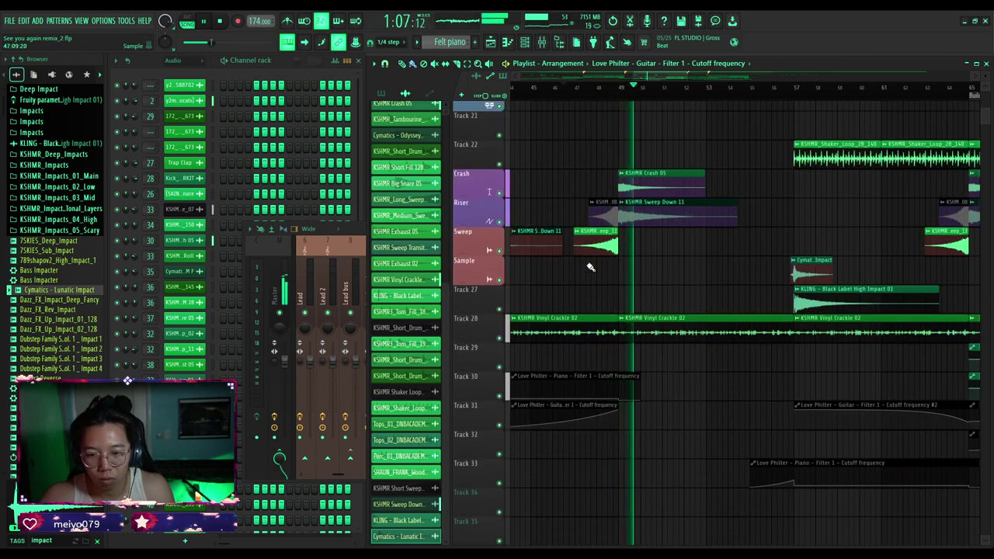
pyautogui.scroll(8, 590, 267)
pyautogui.scroll(-4, 592, 268)
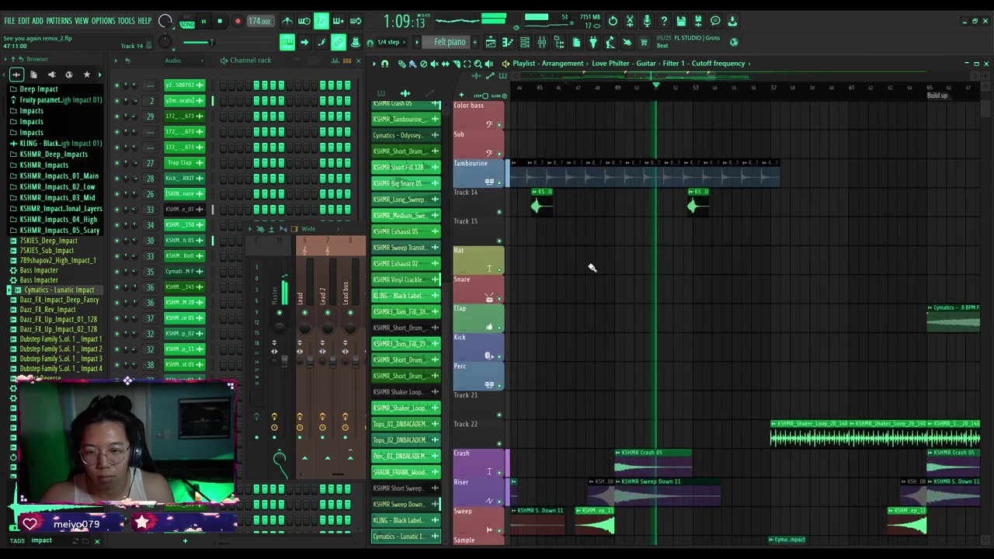
pyautogui.scroll(6, 590, 266)
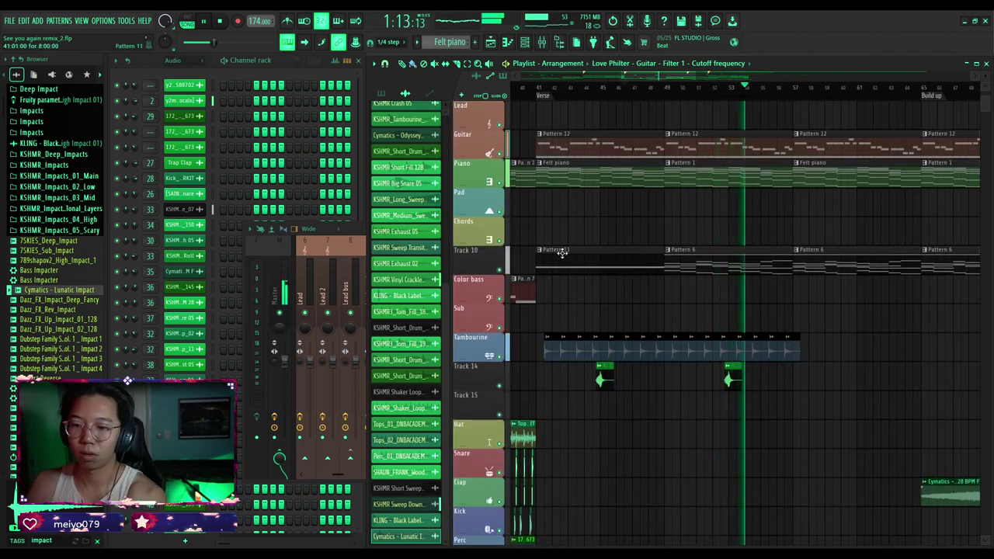
pyautogui.press('space')
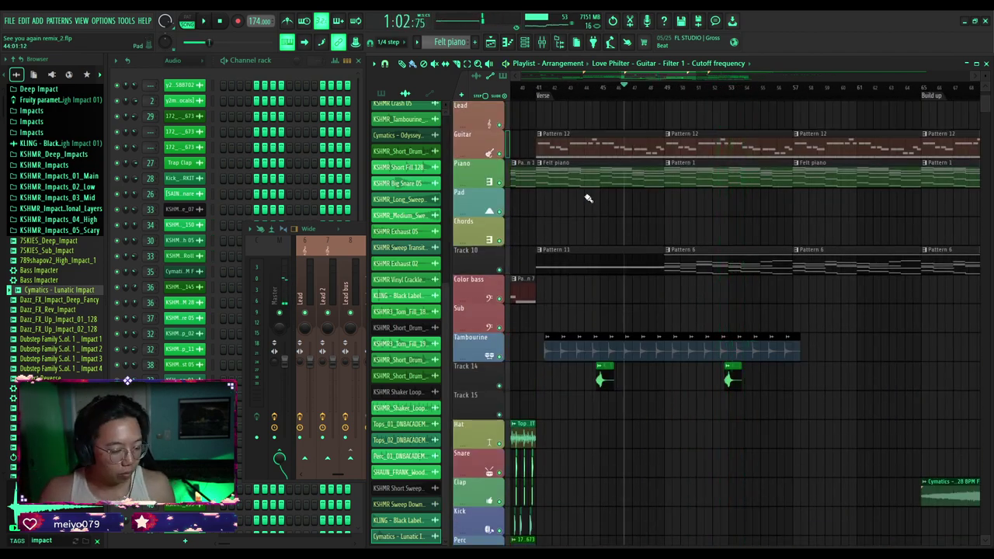
# Add a Kontakt 7 instrument to the project and search its library for "choir".
pyautogui.scroll(-3, 233, 342)
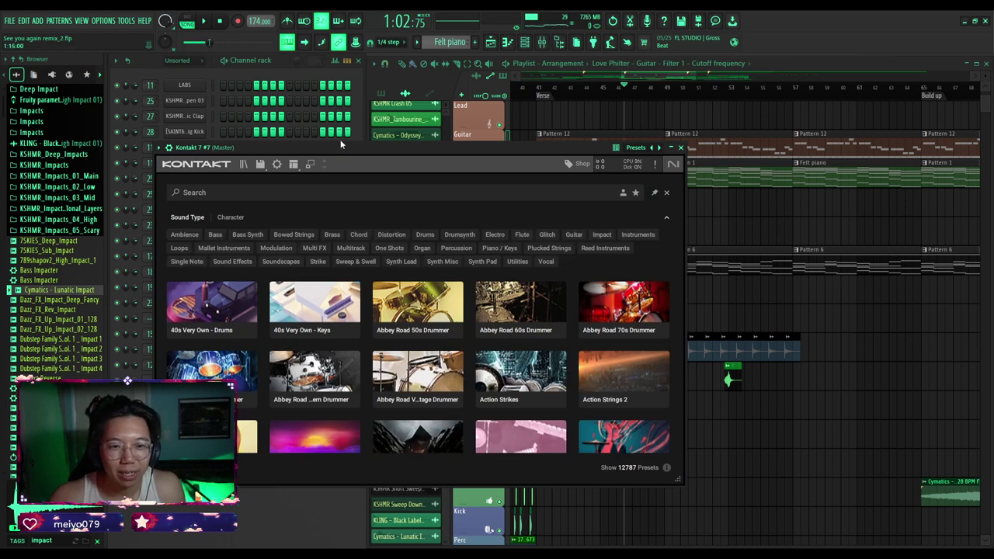
pyautogui.moveTo(341, 150); pyautogui.dragTo(349, 134)
pyautogui.click(676, 177)
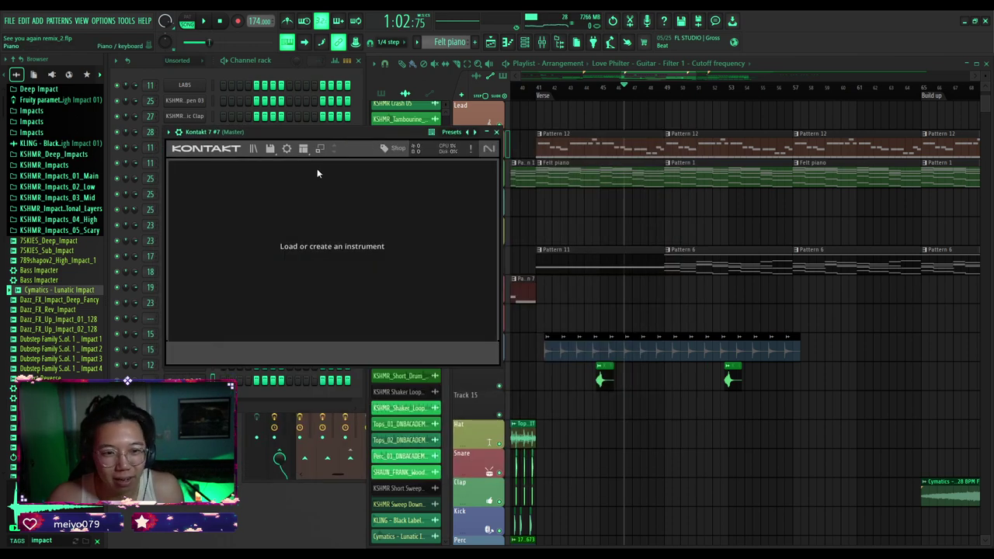
pyautogui.click(254, 149)
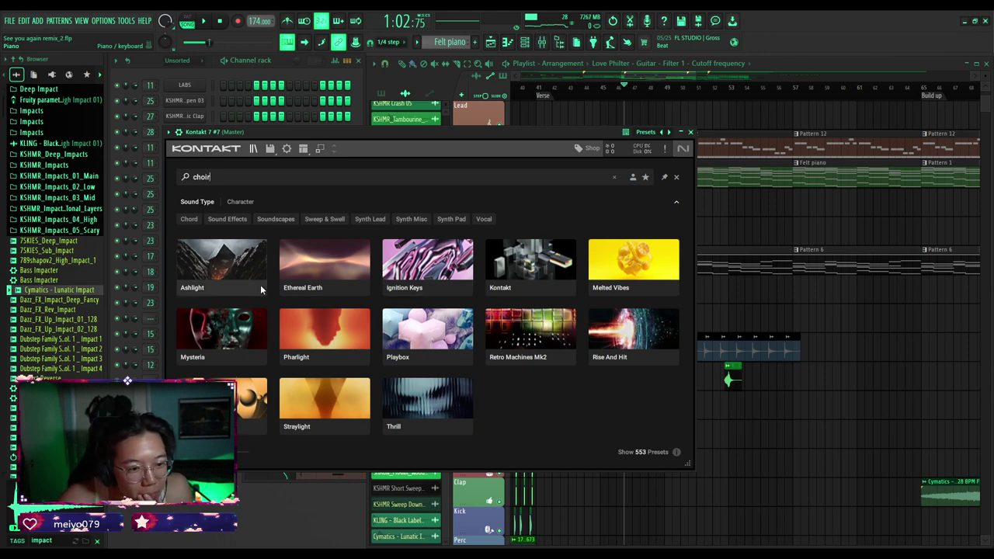
# Audition the choir presets of Ashlight, Ethereal Earth, Ignition Keys and the Kontakt library, including Foggy Choir and Airy Anthem.
pyautogui.click(221, 264)
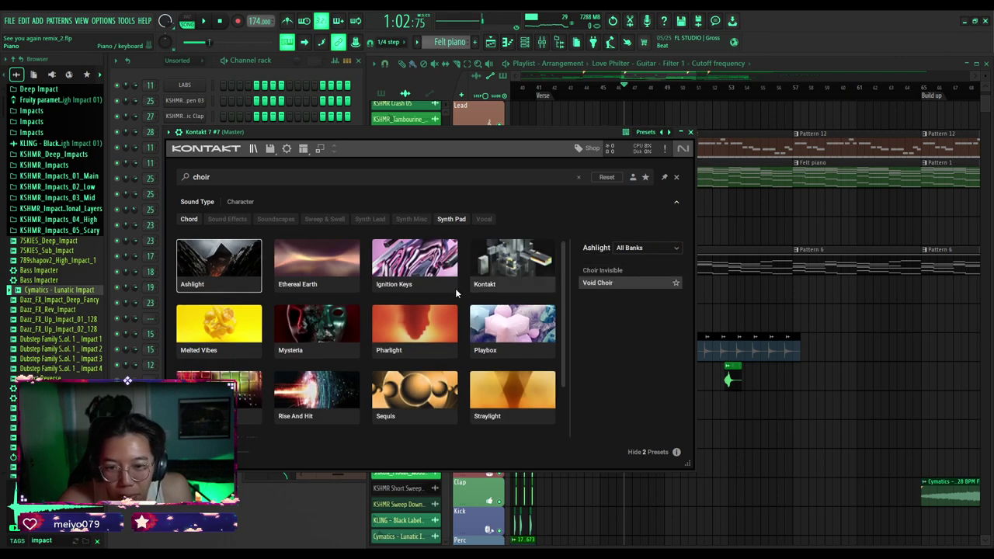
pyautogui.click(298, 264)
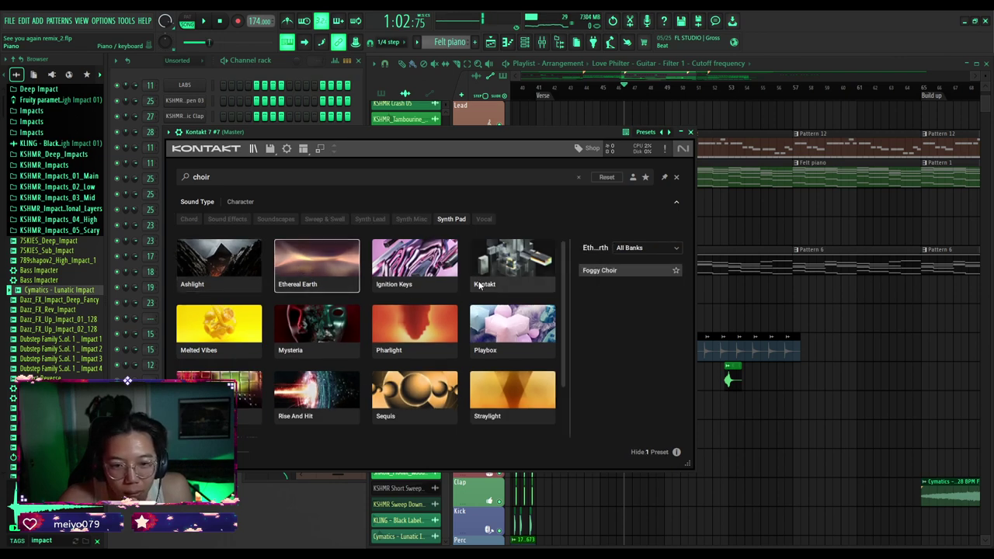
pyautogui.click(425, 272)
pyautogui.click(492, 271)
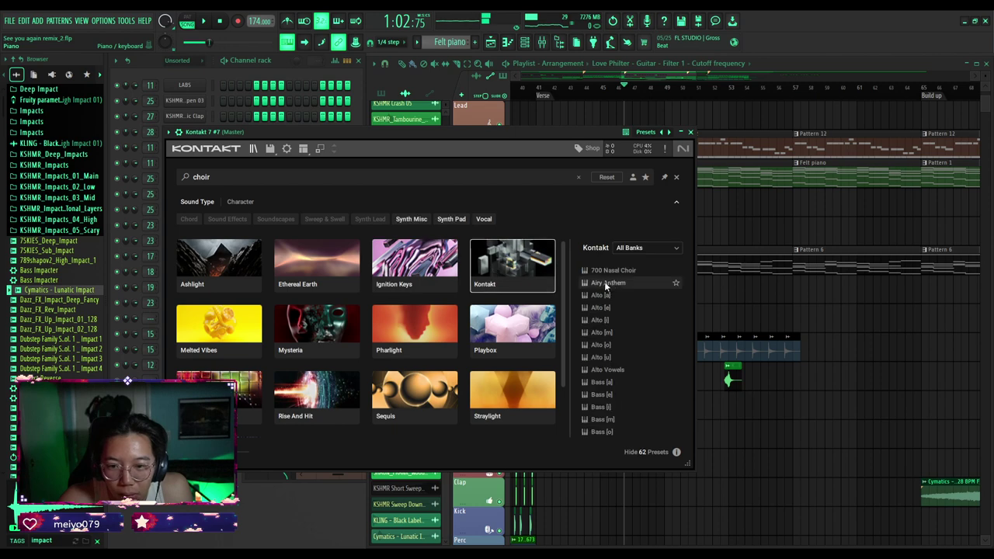
pyautogui.click(605, 273)
pyautogui.click(604, 283)
# Audition Pharlight's choir presets, including Android Choir, Hey Choir, Long Choir Pad, Mood Choir and Pearls of Pressure Choir.
pyautogui.click(533, 329)
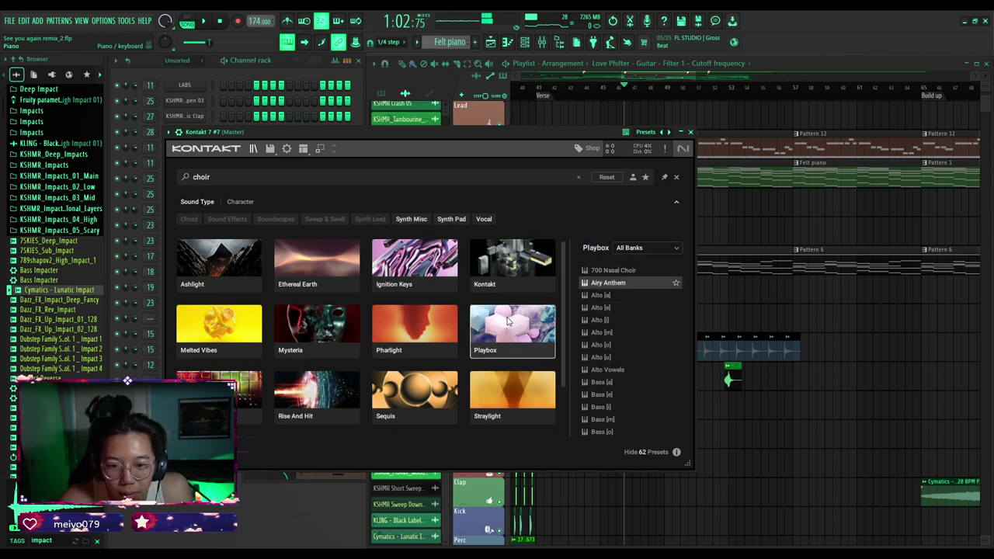
pyautogui.press('Left')
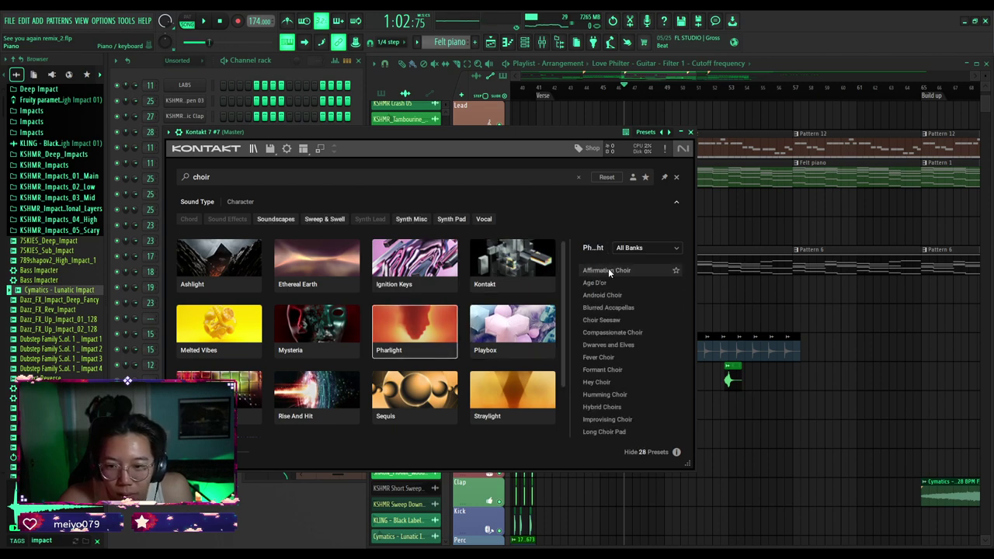
pyautogui.click(605, 294)
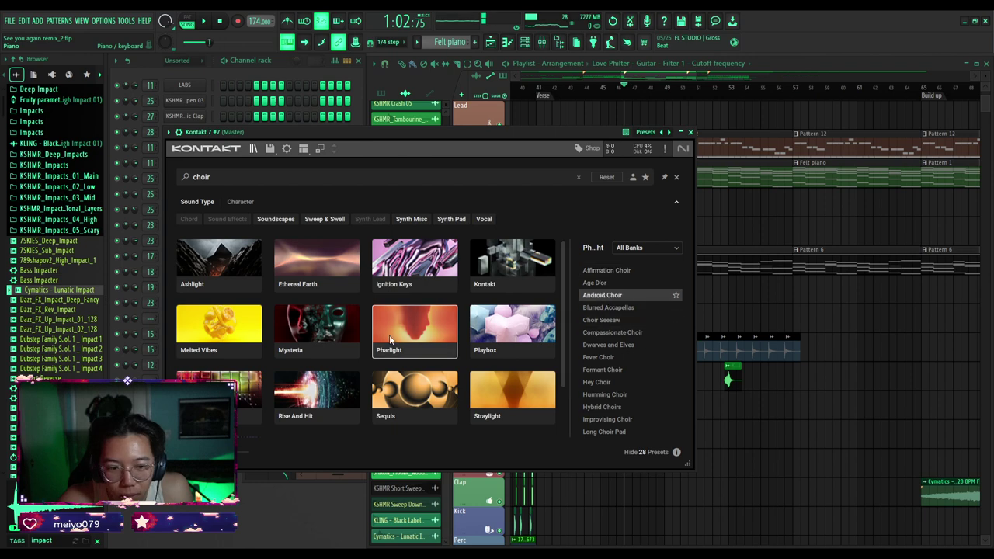
pyautogui.scroll(-1, 615, 335)
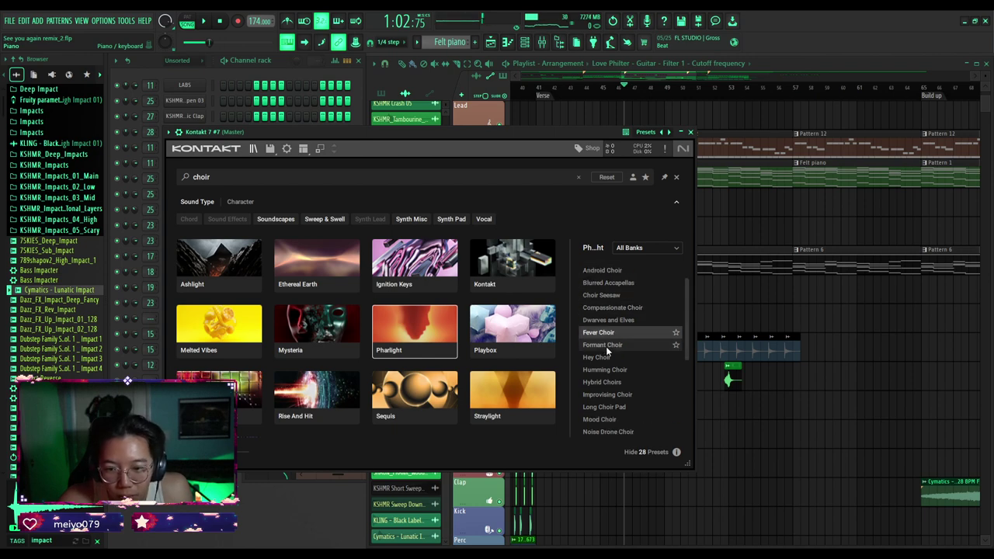
pyautogui.click(605, 347)
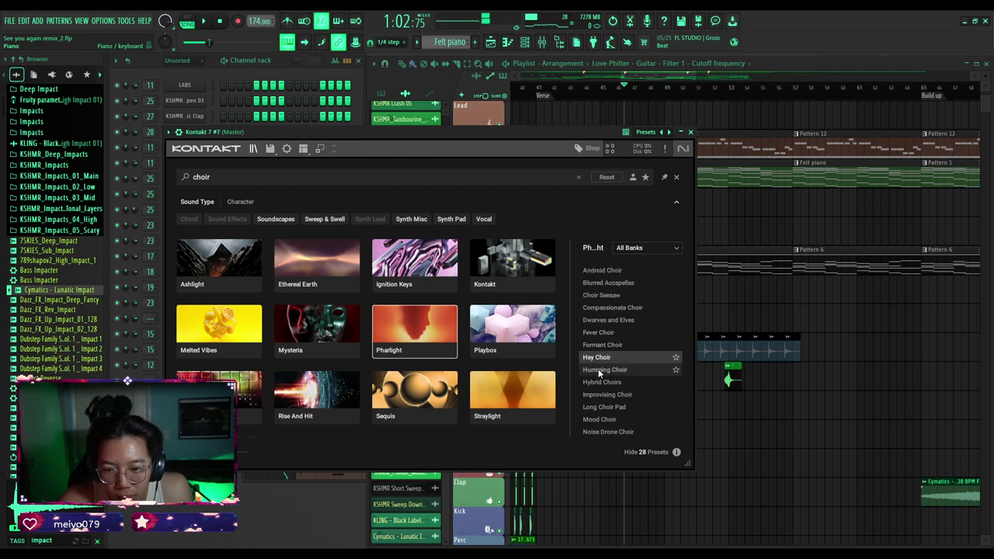
pyautogui.click(601, 382)
pyautogui.scroll(-2, 598, 383)
pyautogui.click(602, 362)
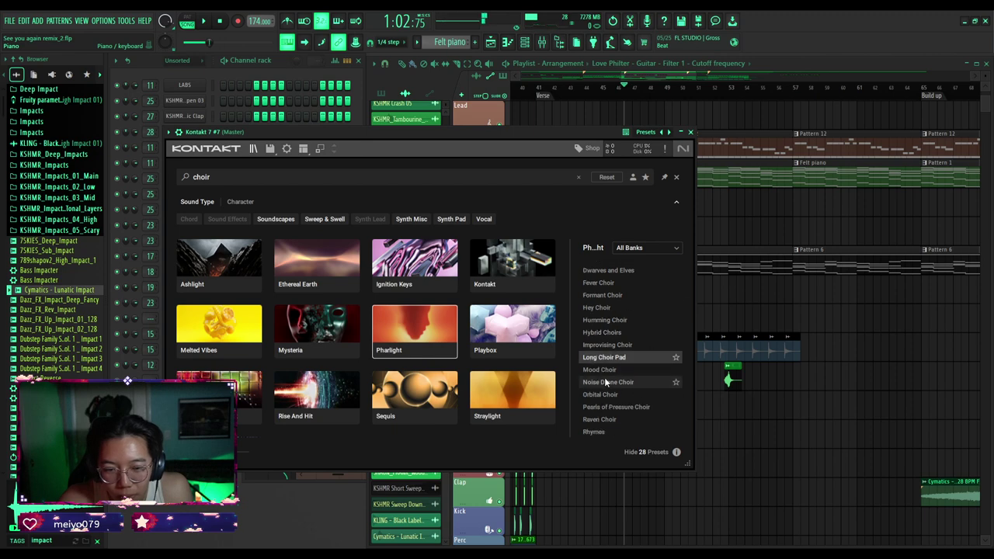
pyautogui.click(603, 371)
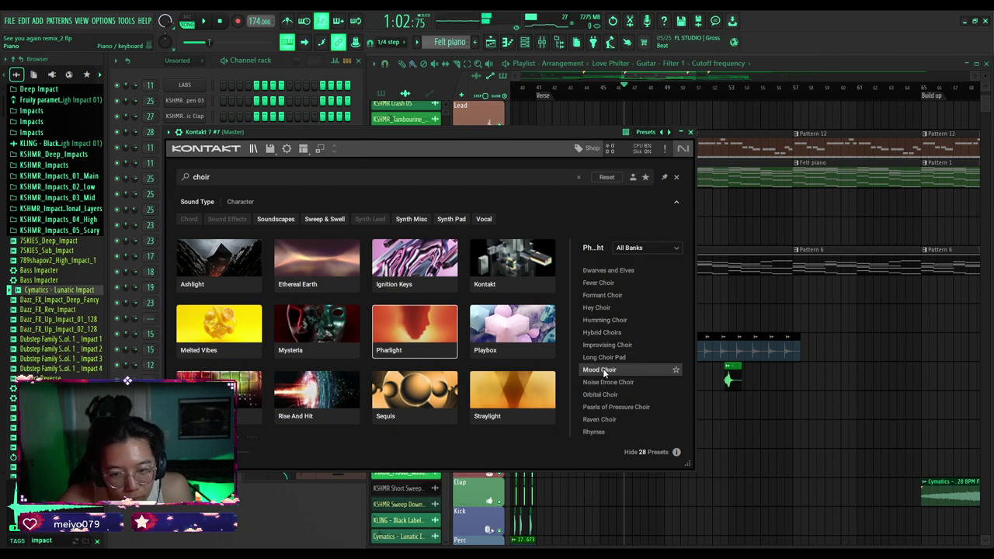
pyautogui.scroll(-1, 601, 398)
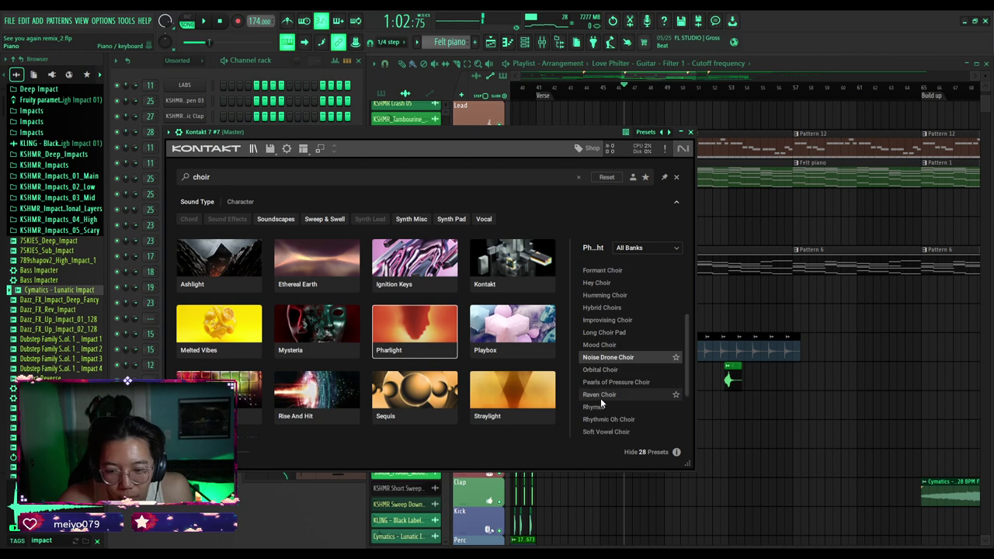
pyautogui.click(599, 384)
pyautogui.scroll(-1, 602, 397)
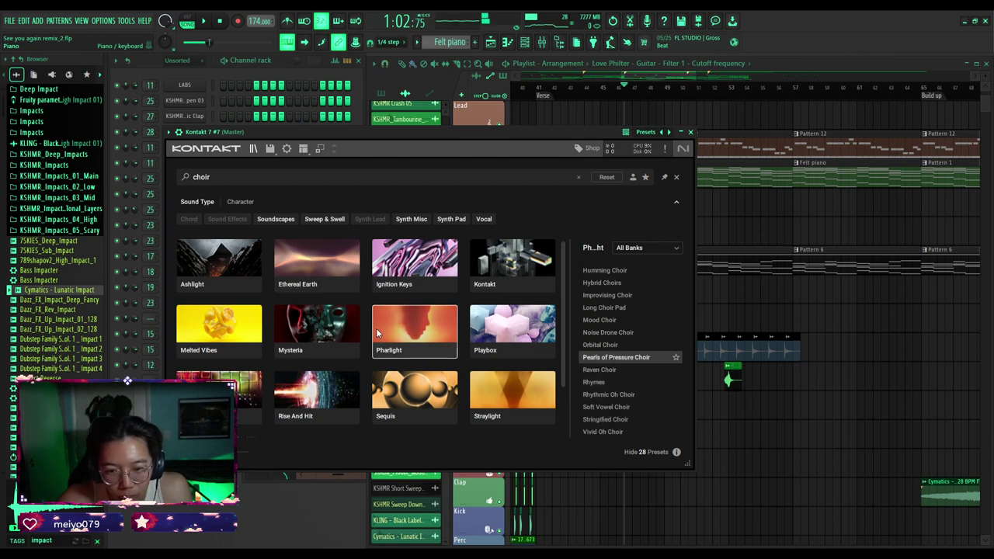
# Audition choir presets from Mysteria, Melted Vibes, Retro Machines Mk2 and Rise And Hit, including Revenge Choir and Tremolo Choir.
pyautogui.click(317, 330)
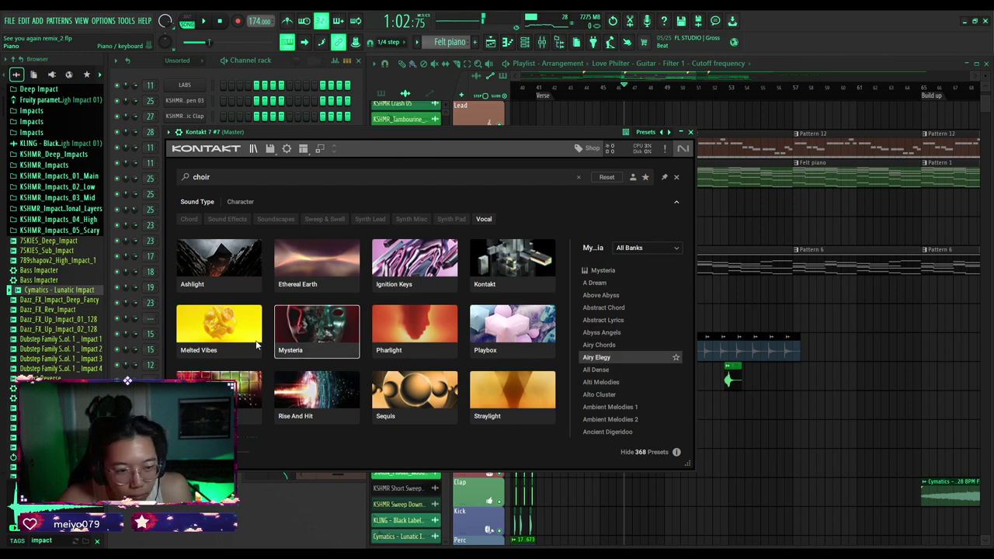
pyautogui.click(219, 327)
pyautogui.click(609, 285)
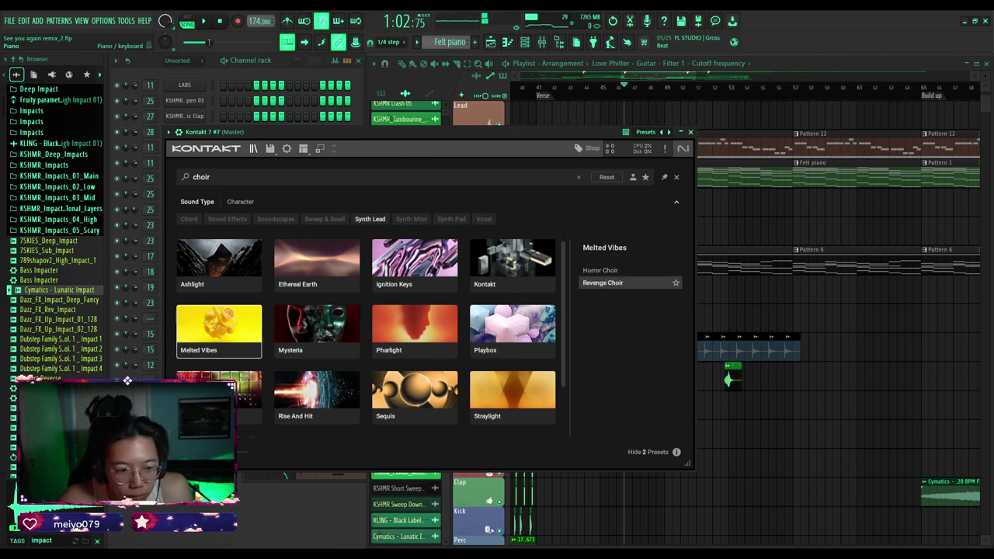
pyautogui.click(242, 391)
pyautogui.scroll(-1, 504, 317)
pyautogui.click(317, 327)
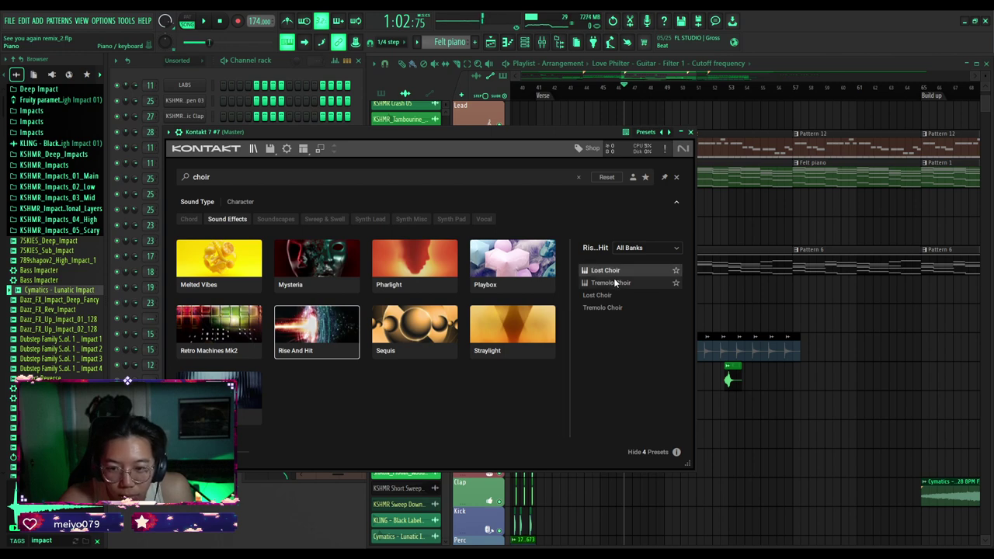
pyautogui.click(614, 293)
pyautogui.click(614, 307)
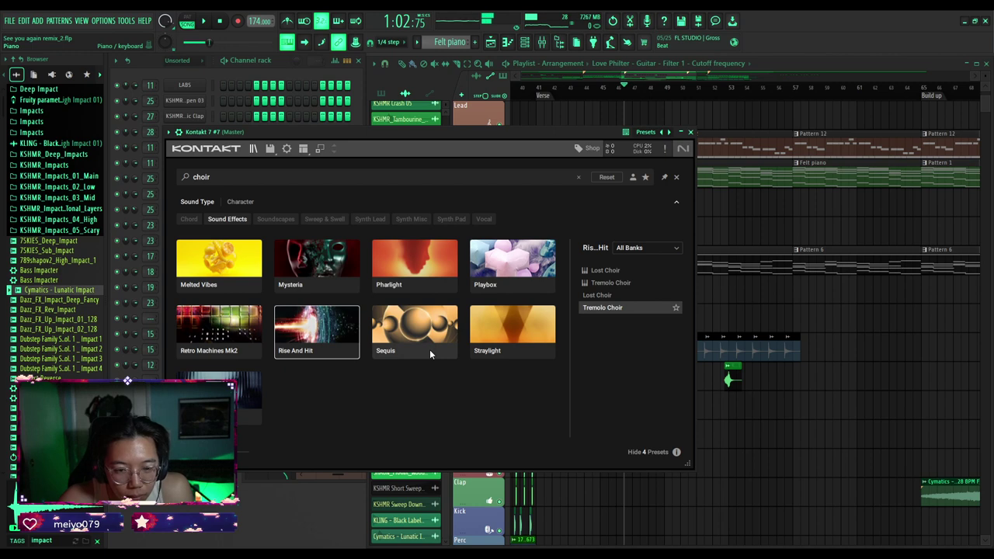
# Audition the Sequis, Straylight and Thrill choir presets, load Straylight's Far Away Choir, and close the instrument window.
pyautogui.click(412, 333)
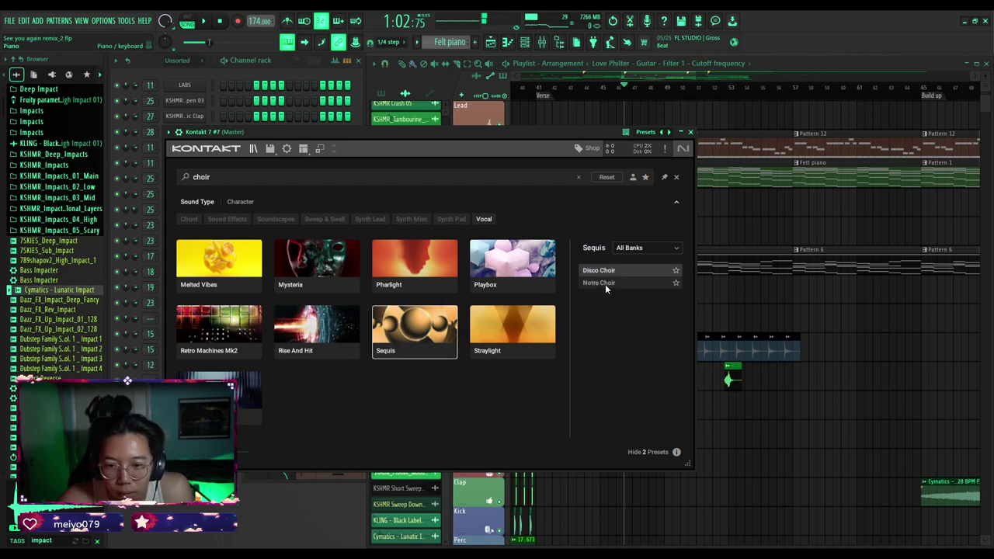
pyautogui.click(521, 322)
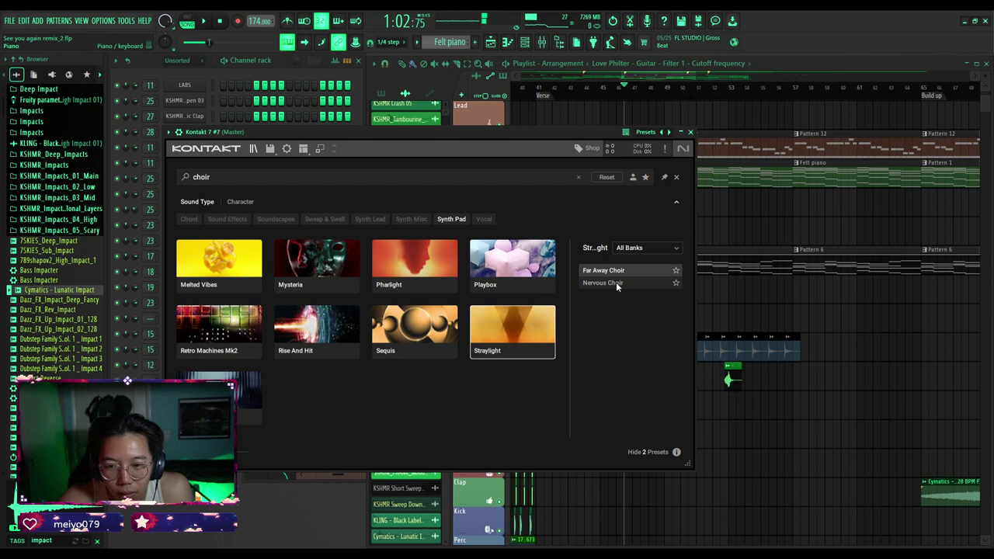
pyautogui.click(616, 282)
pyautogui.click(245, 392)
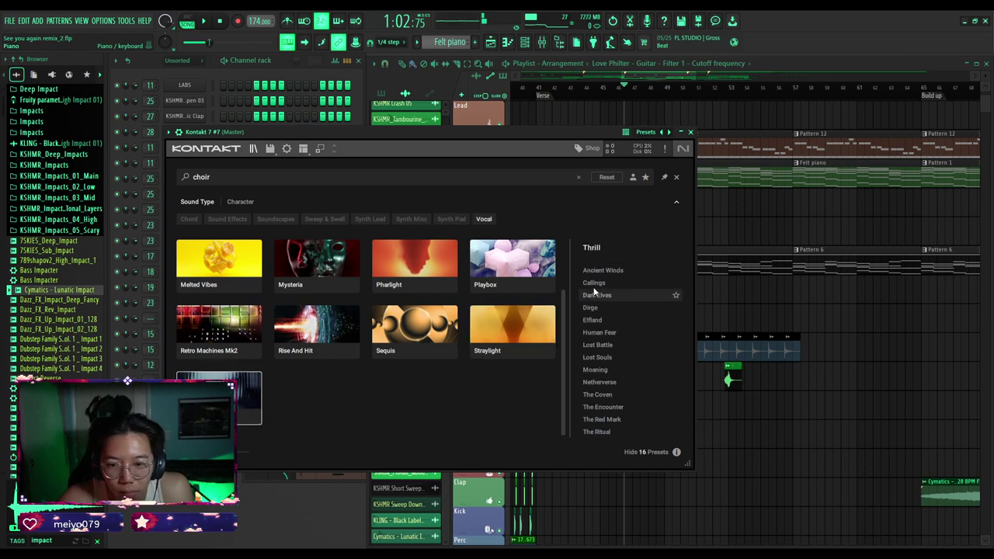
pyautogui.click(596, 344)
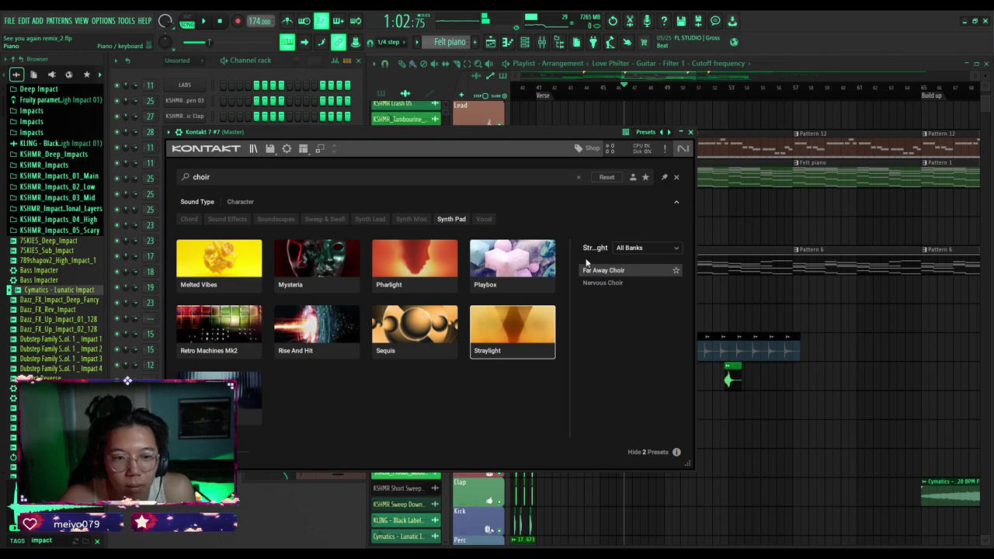
pyautogui.doubleClick(648, 271)
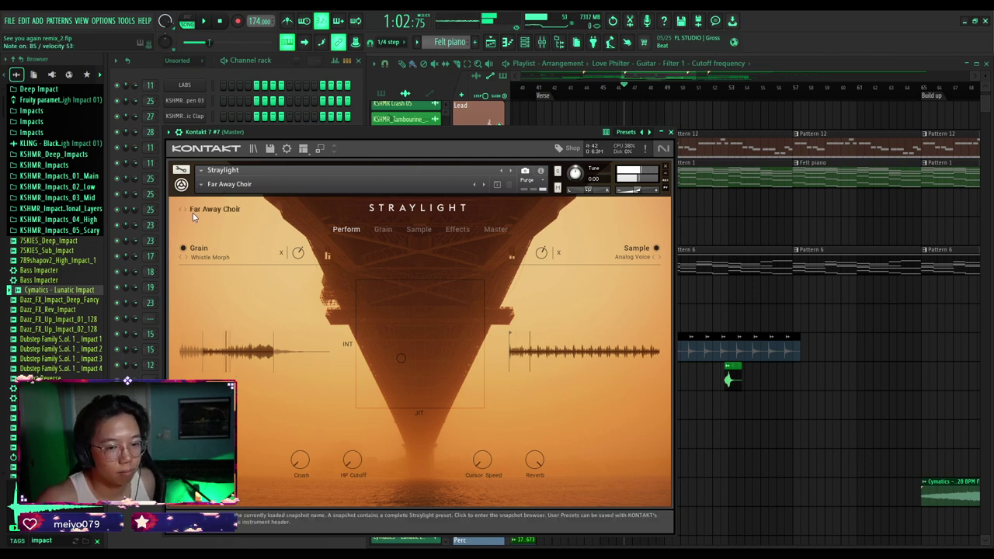
pyautogui.click(671, 132)
# Examine the chord notes of the verse's Felt piano pattern in the piano roll and close it.
pyautogui.doubleClick(576, 183)
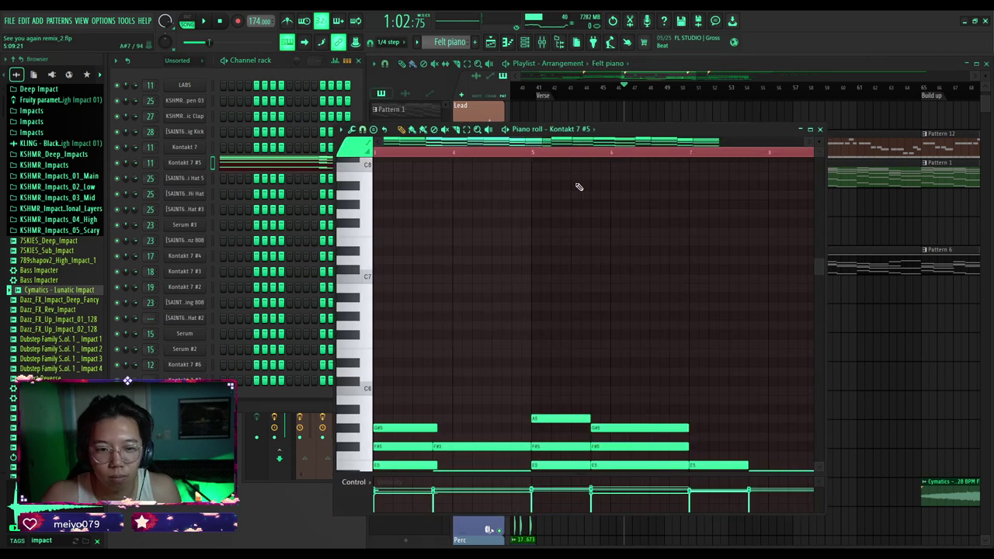
pyautogui.click(820, 131)
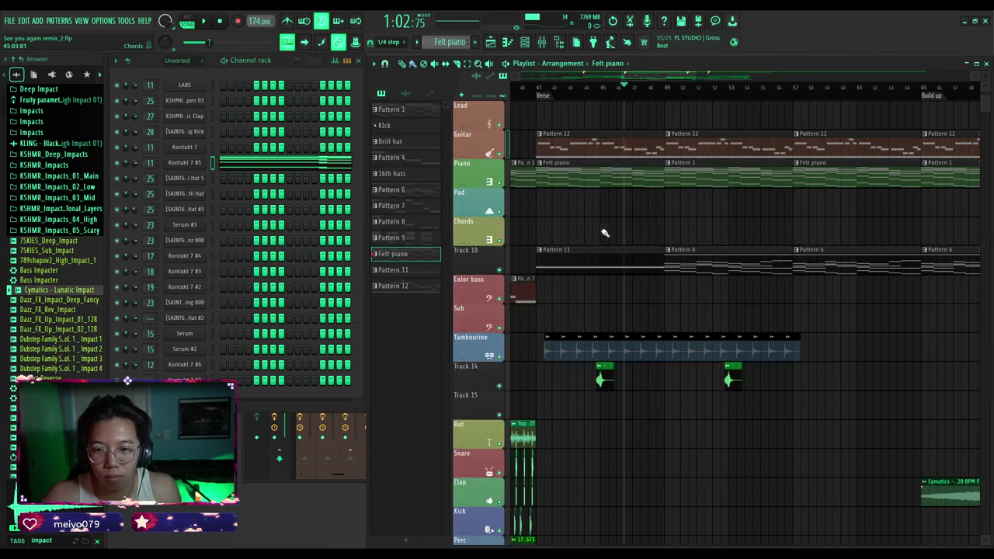
pyautogui.doubleClick(582, 185)
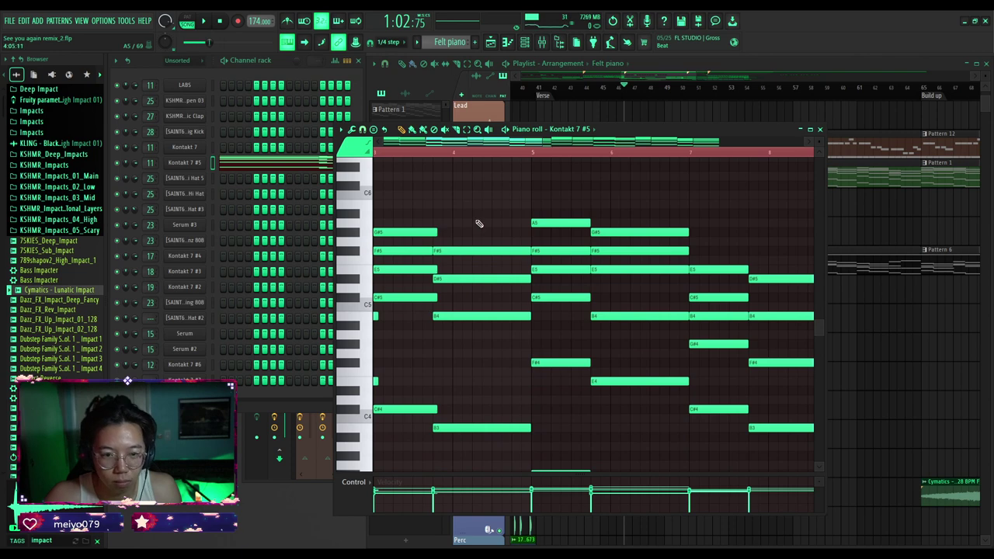
pyautogui.scroll(-3, 479, 223)
pyautogui.click(821, 129)
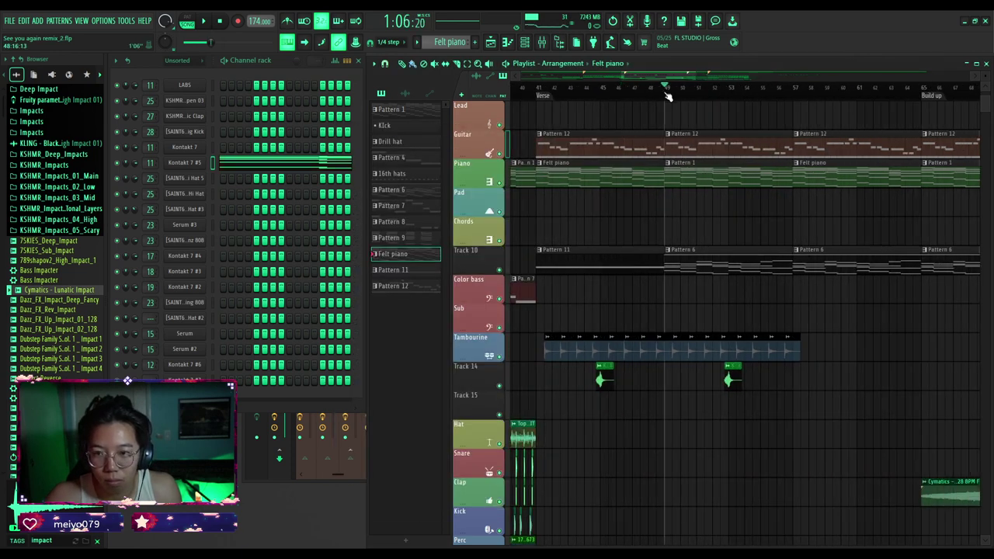
# Play the verse briefly from bar 49 and open the Pattern 1 piano clip in the piano roll.
pyautogui.press('space')
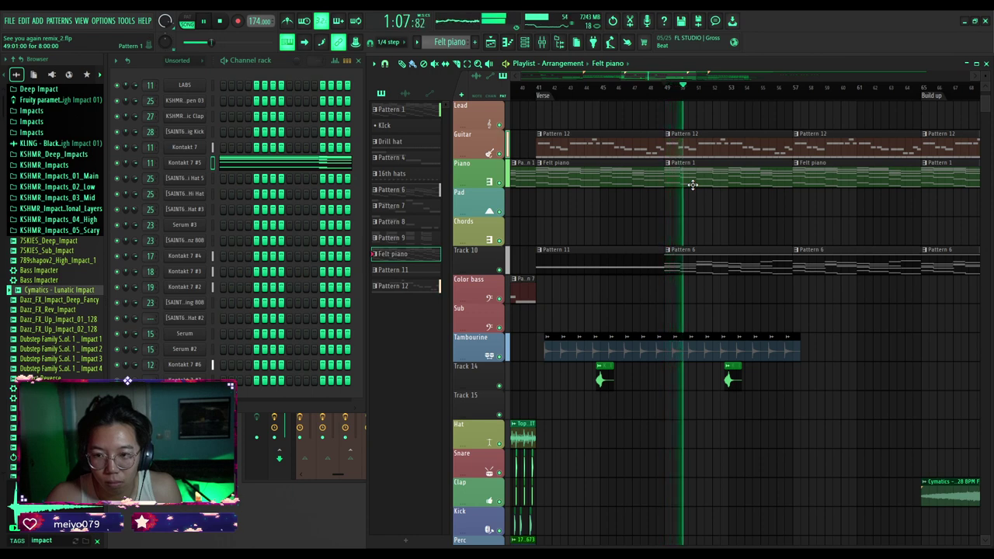
pyautogui.press('space')
pyautogui.click(692, 184)
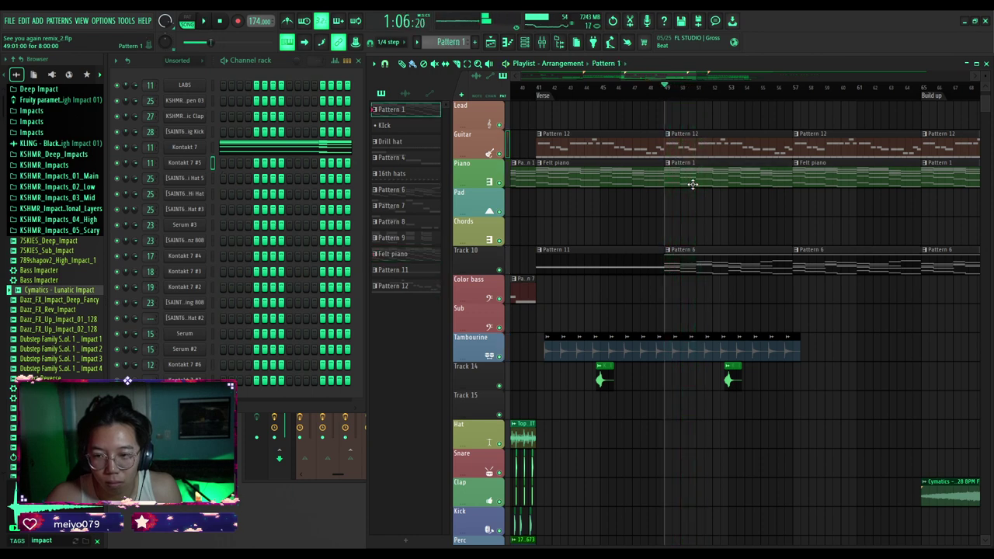
pyautogui.doubleClick(692, 184)
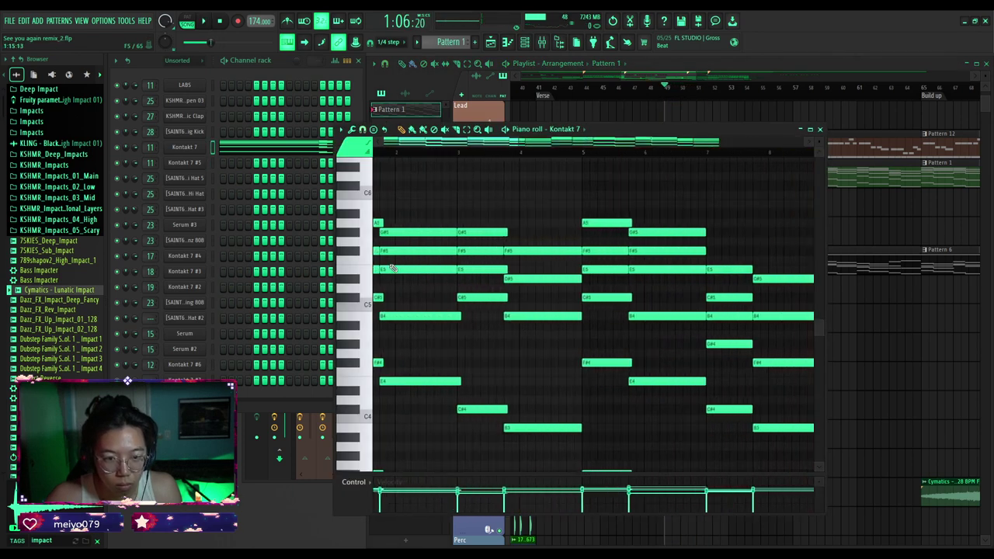
# Play the Pattern 1 piano clip in pattern mode and examine its chord notes across the whole pattern.
pyautogui.scroll(1, 392, 268)
pyautogui.moveTo(435, 144); pyautogui.dragTo(388, 151)
pyautogui.scroll(-3, 388, 151)
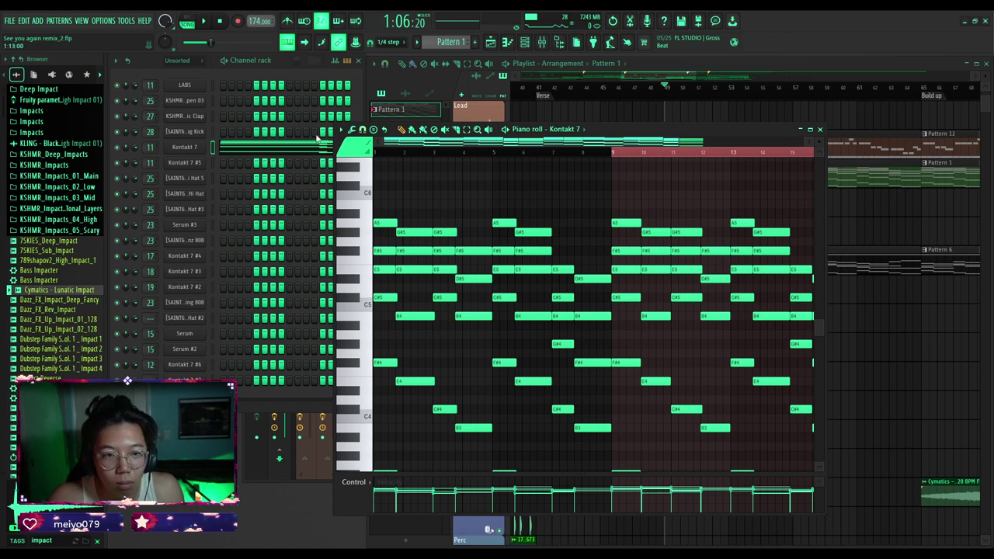
pyautogui.press('l')
pyautogui.press('space')
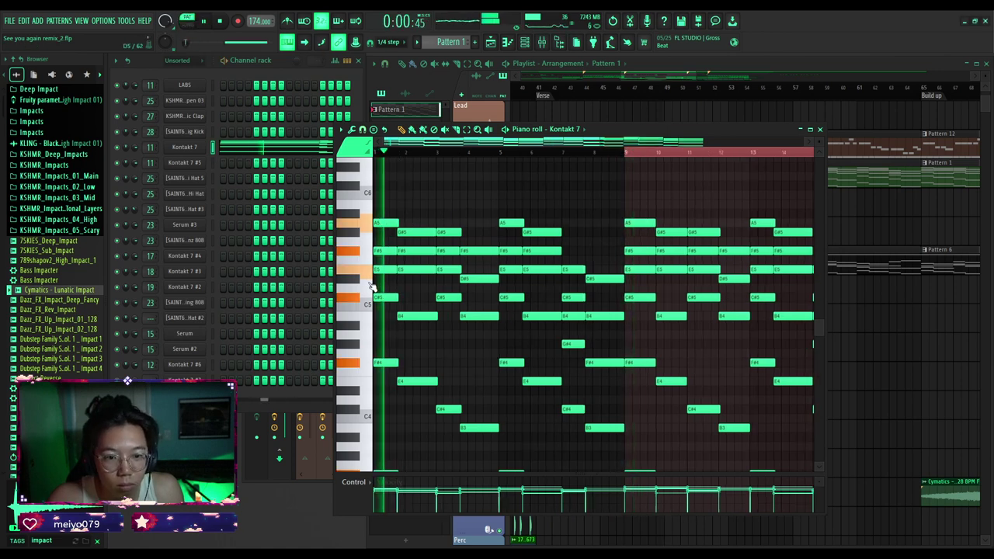
pyautogui.scroll(5, 372, 286)
pyautogui.scroll(-3, 344, 291)
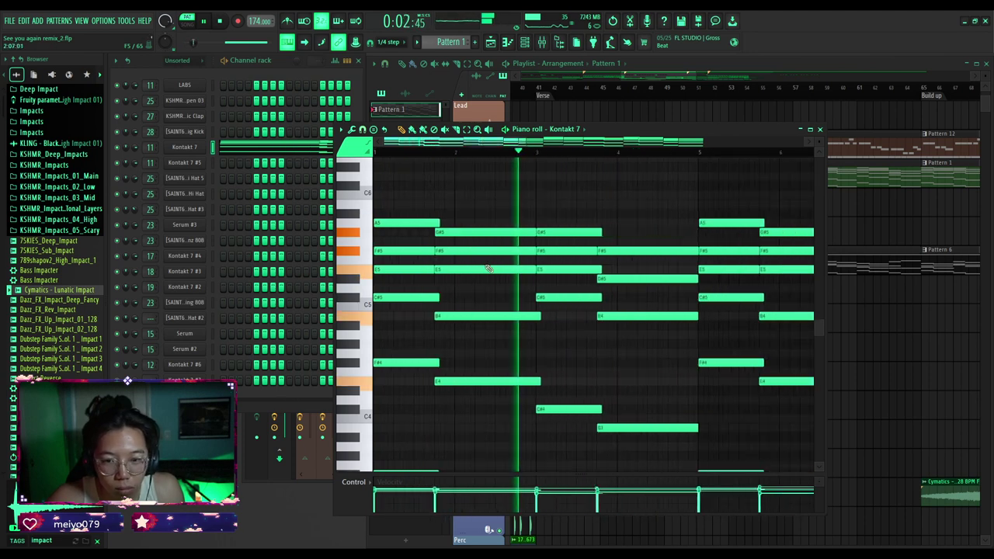
pyautogui.scroll(-3, 513, 271)
pyautogui.scroll(3, 559, 292)
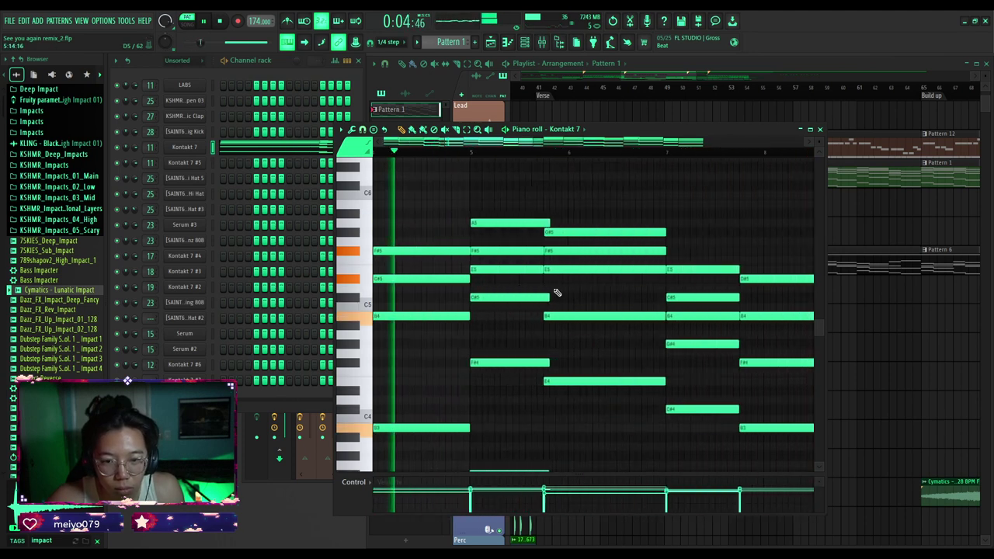
pyautogui.scroll(-4, 556, 292)
pyautogui.scroll(3, 570, 297)
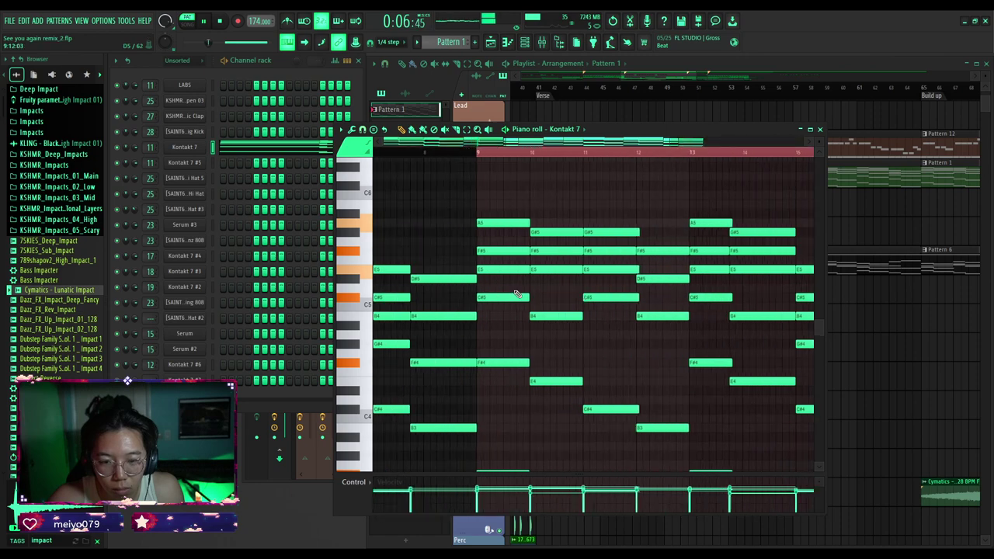
# Trim the overhanging notes of Pattern 1's final chord to end exactly at bar 17 and close the piano roll.
pyautogui.scroll(2, 517, 295)
pyautogui.scroll(-4, 422, 249)
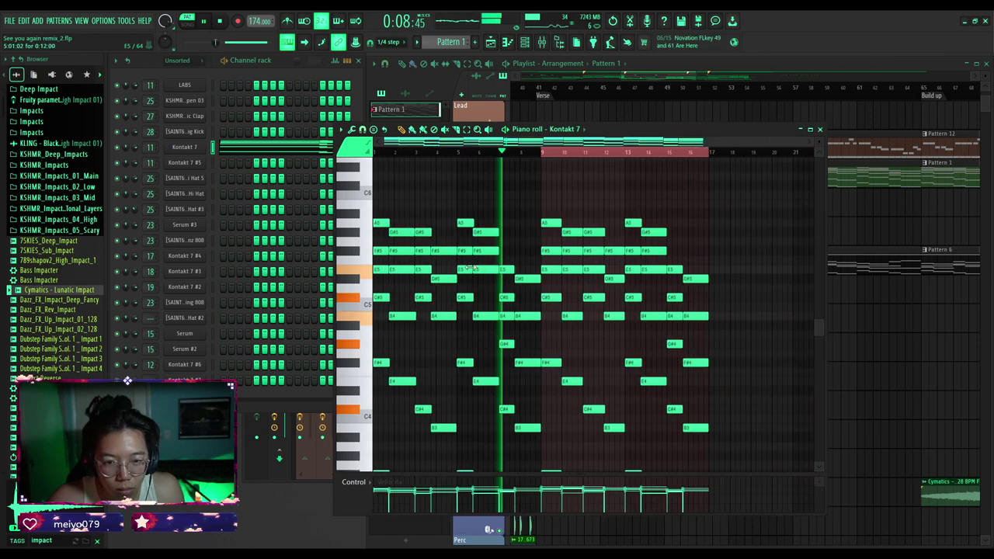
pyautogui.scroll(4, 719, 313)
pyautogui.scroll(6, 657, 298)
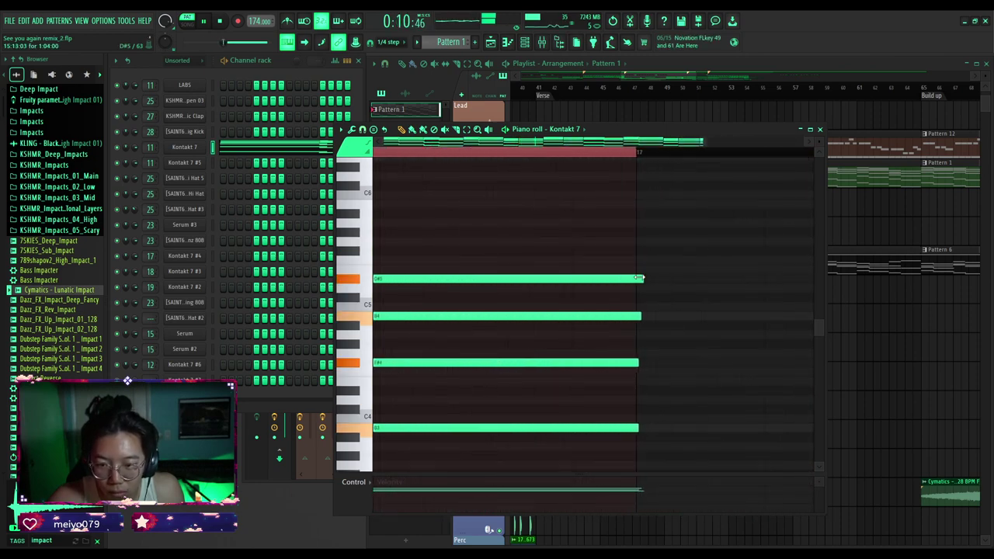
pyautogui.moveTo(650, 279); pyautogui.dragTo(638, 279)
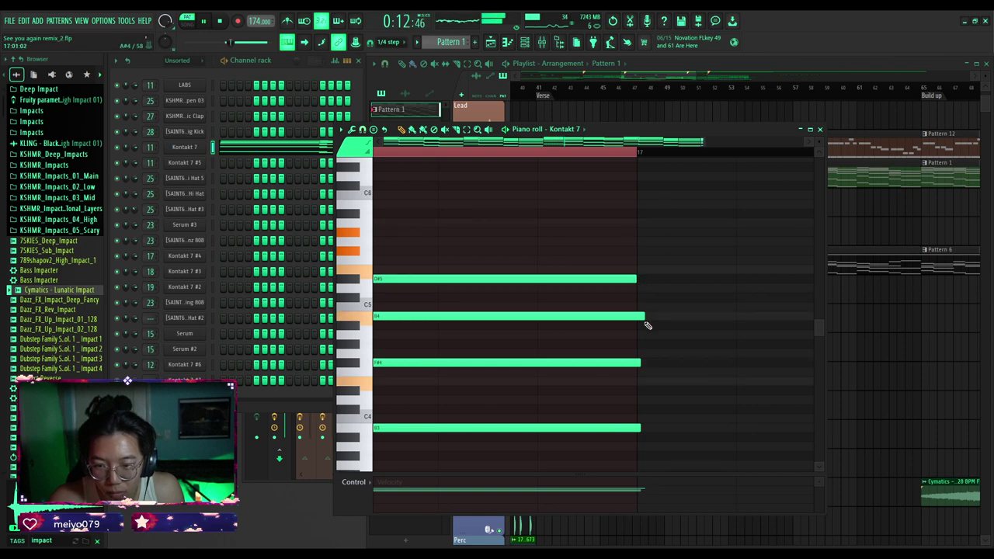
pyautogui.moveTo(645, 317); pyautogui.dragTo(637, 318)
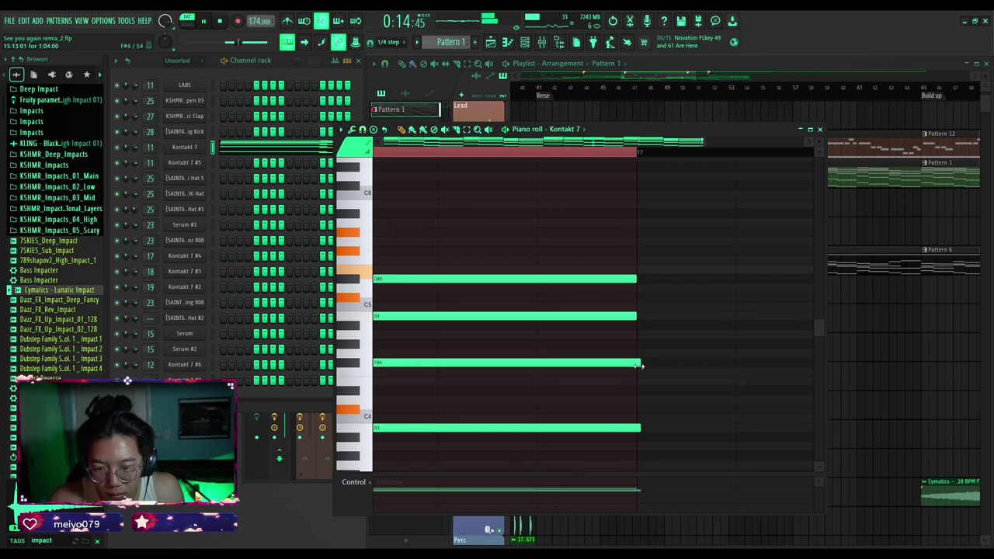
pyautogui.moveTo(638, 365); pyautogui.dragTo(637, 365)
pyautogui.scroll(-3, 645, 280)
pyautogui.moveTo(638, 260); pyautogui.dragTo(637, 260)
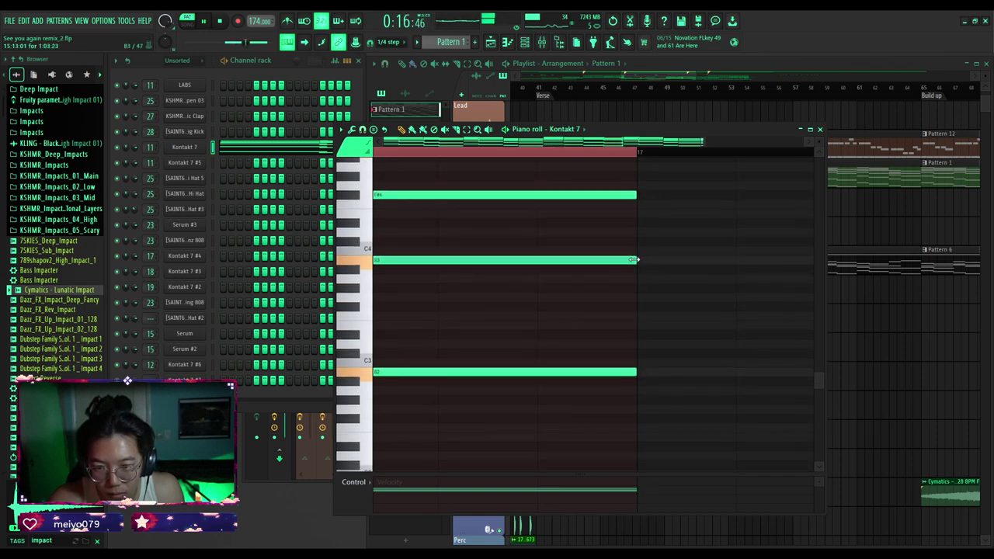
pyautogui.scroll(-4, 617, 295)
pyautogui.click(820, 130)
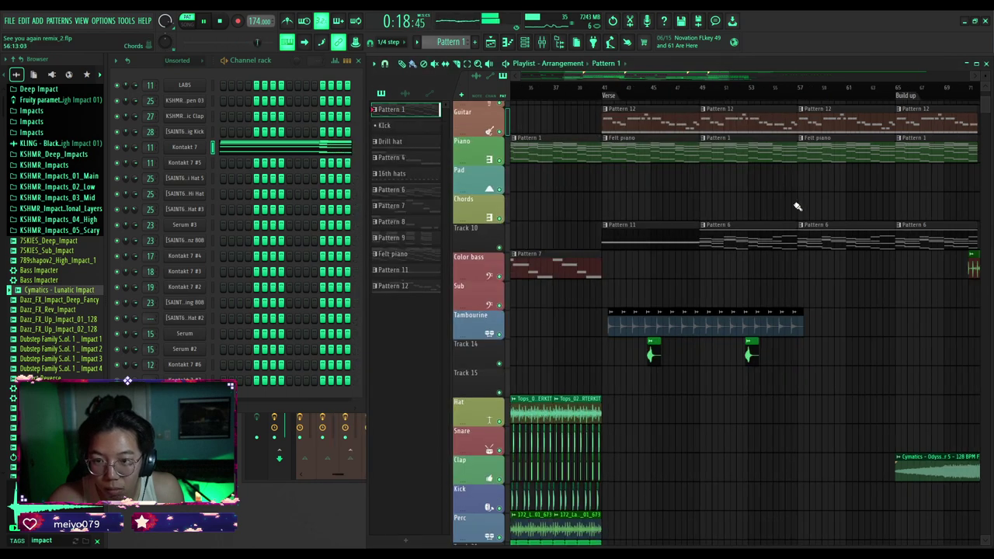
# Open the Felt piano pattern, trim its final chord's overhanging notes to bar 17, and close the piano roll.
pyautogui.doubleClick(699, 144)
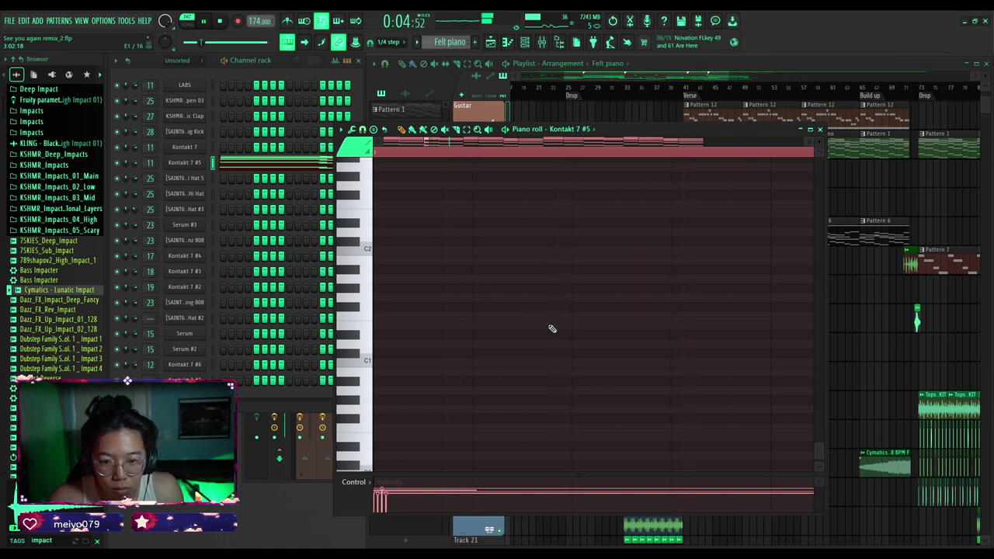
pyautogui.scroll(5, 766, 334)
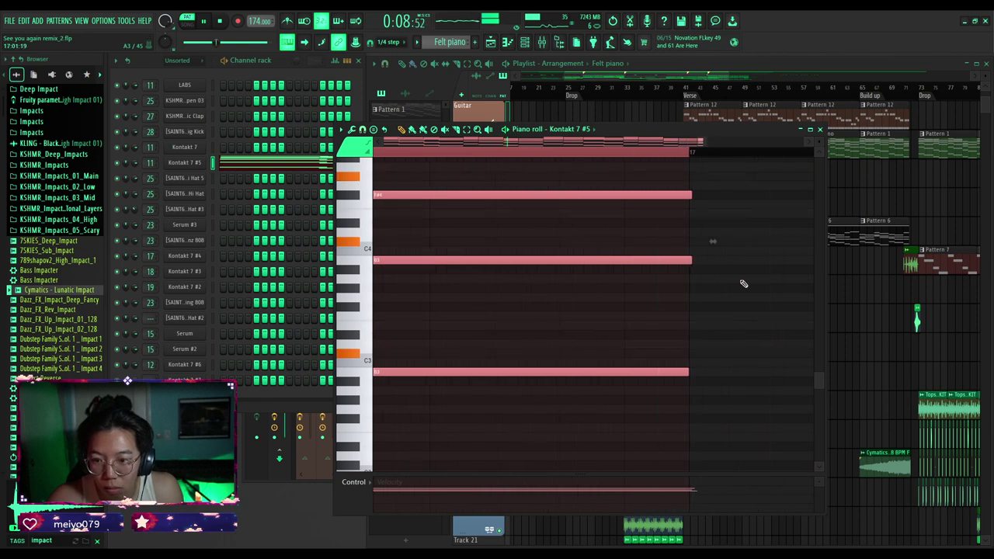
pyautogui.scroll(1, 741, 283)
pyautogui.hotkey('ctrl', 'd')
pyautogui.moveTo(661, 260); pyautogui.dragTo(658, 286)
pyautogui.scroll(4, 664, 269)
pyautogui.moveTo(671, 251); pyautogui.dragTo(658, 250)
pyautogui.click(820, 130)
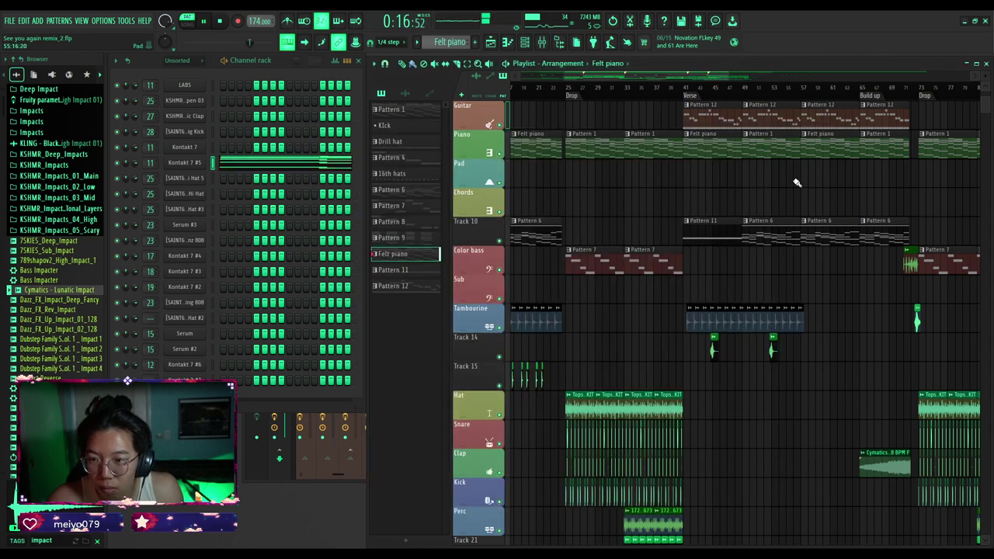
# Create a new pattern and paste the copied piano chords into the choir's Kontakt 7 #7 channel.
pyautogui.scroll(-3, 681, 162)
pyautogui.click(661, 88)
pyautogui.scroll(3, 711, 196)
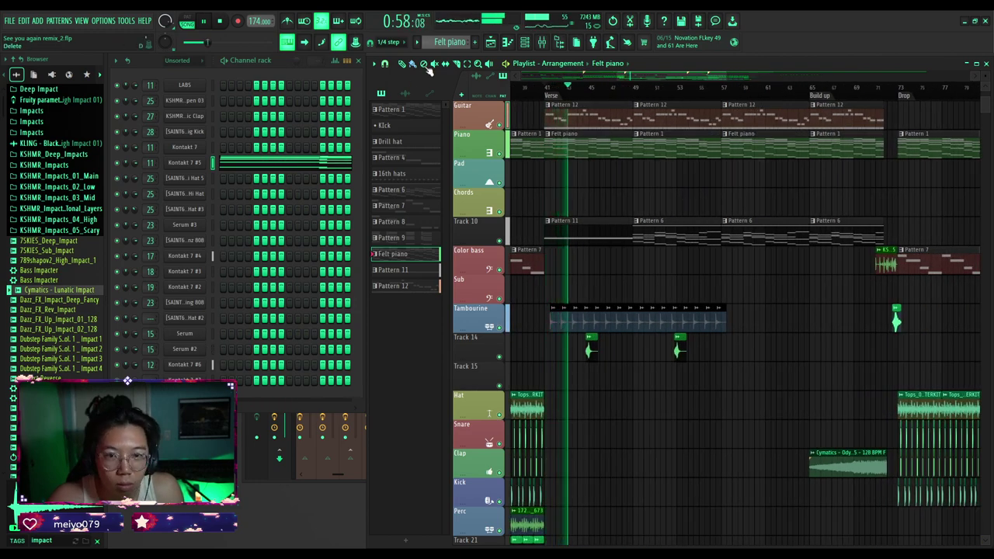
pyautogui.press('F4')
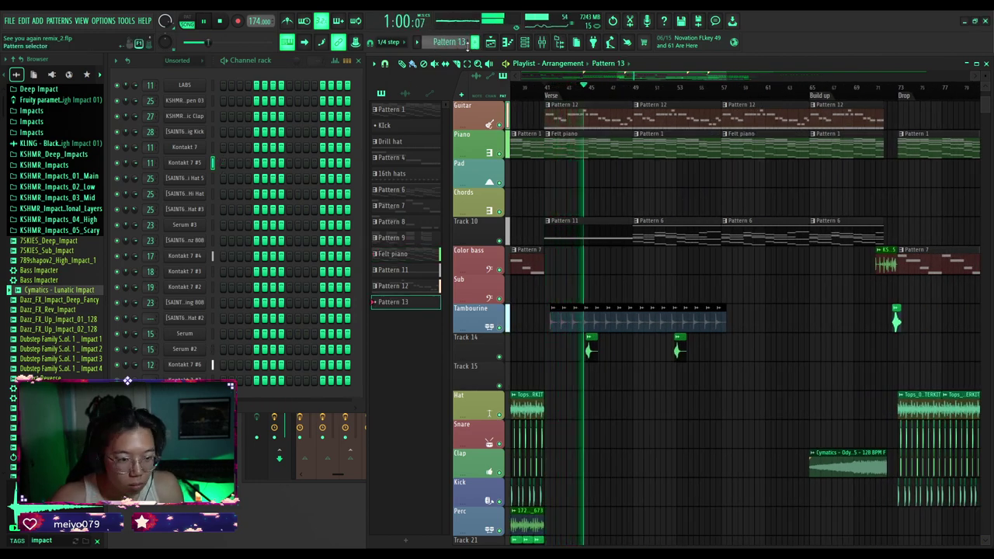
pyautogui.press('space')
pyautogui.click(225, 378)
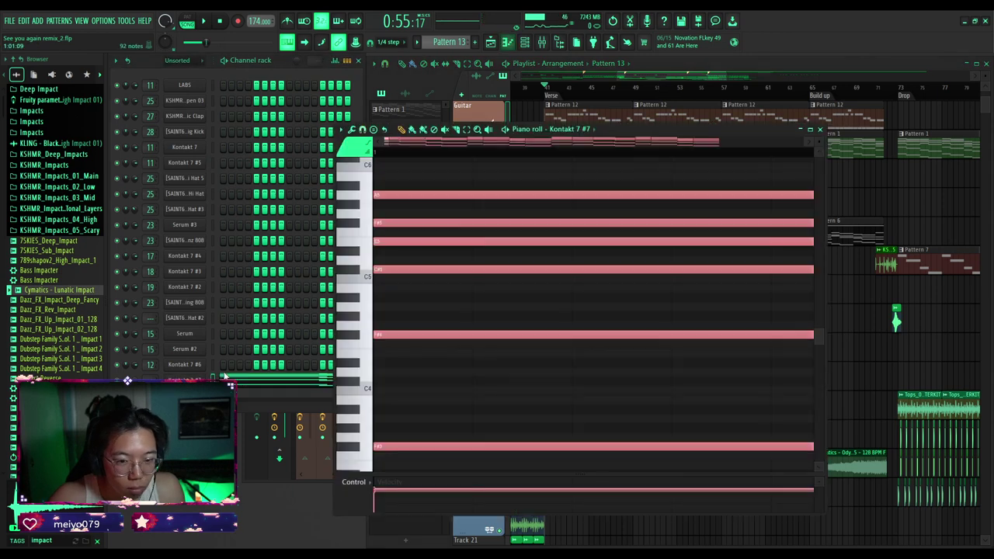
# Play the new pattern in pattern mode and delete the choir's bass notes below B3.
pyautogui.click(186, 21)
pyautogui.press('space')
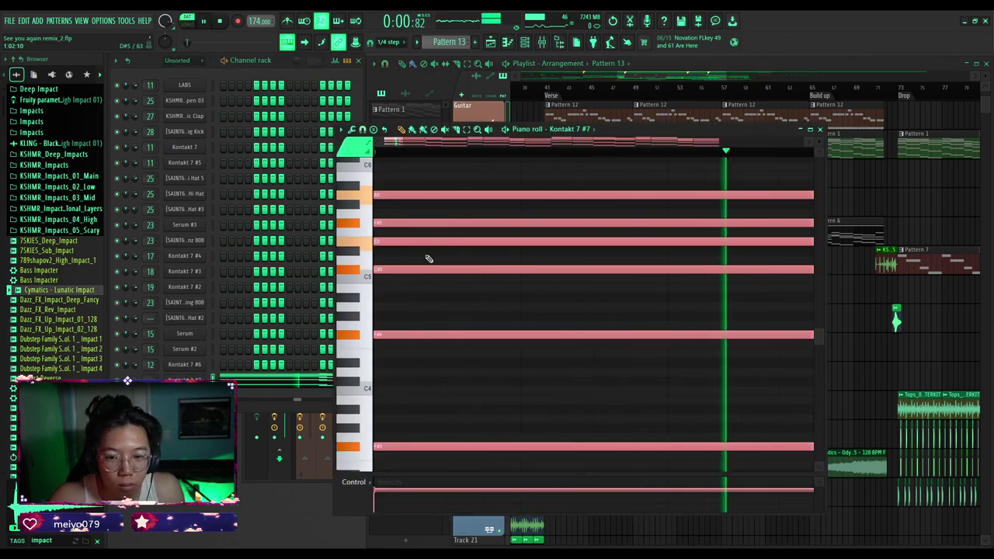
pyautogui.keyDown('ctrl'); pyautogui.scroll(-4, 423, 266); pyautogui.keyUp('ctrl')
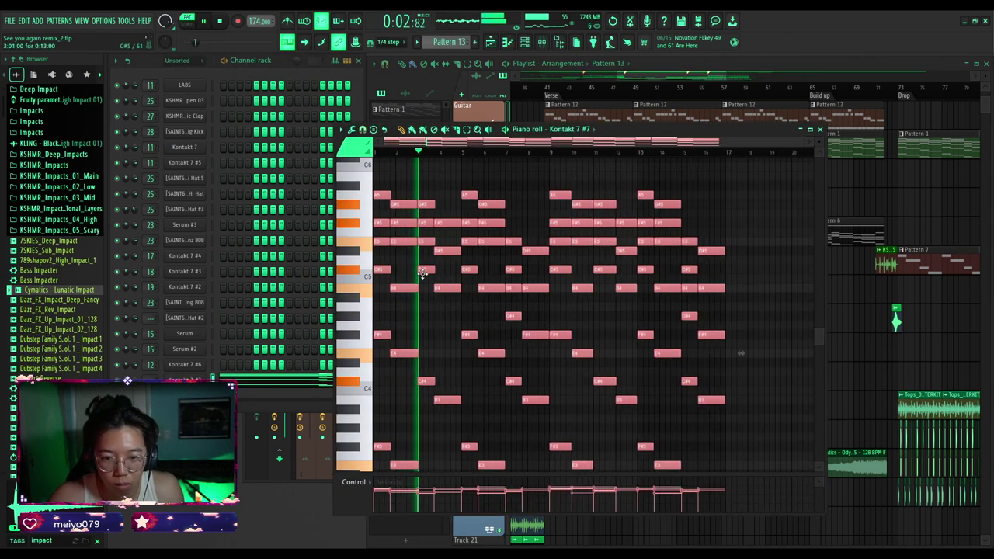
pyautogui.scroll(-4, 648, 376)
pyautogui.moveTo(791, 431); pyautogui.dragTo(326, 324)
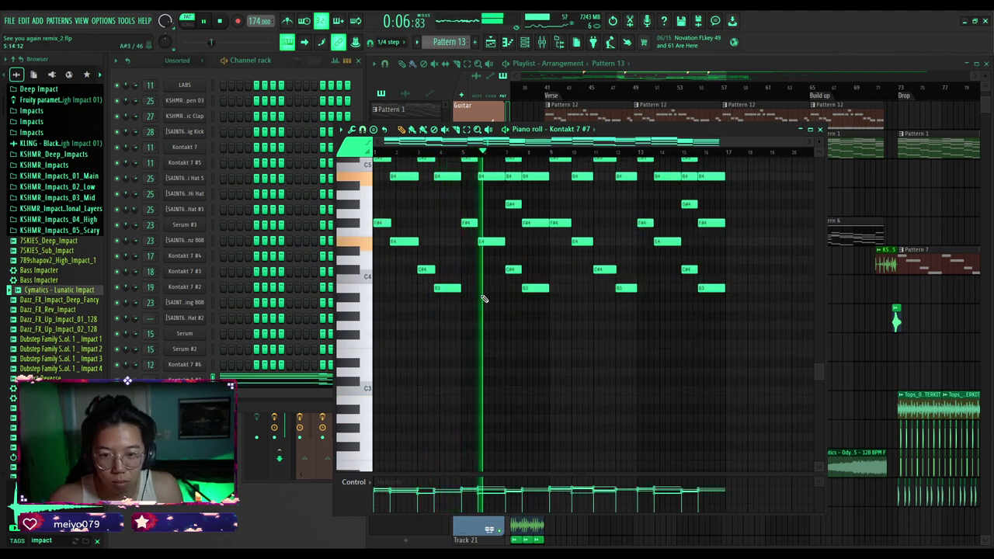
pyautogui.scroll(4, 489, 298)
pyautogui.press('space')
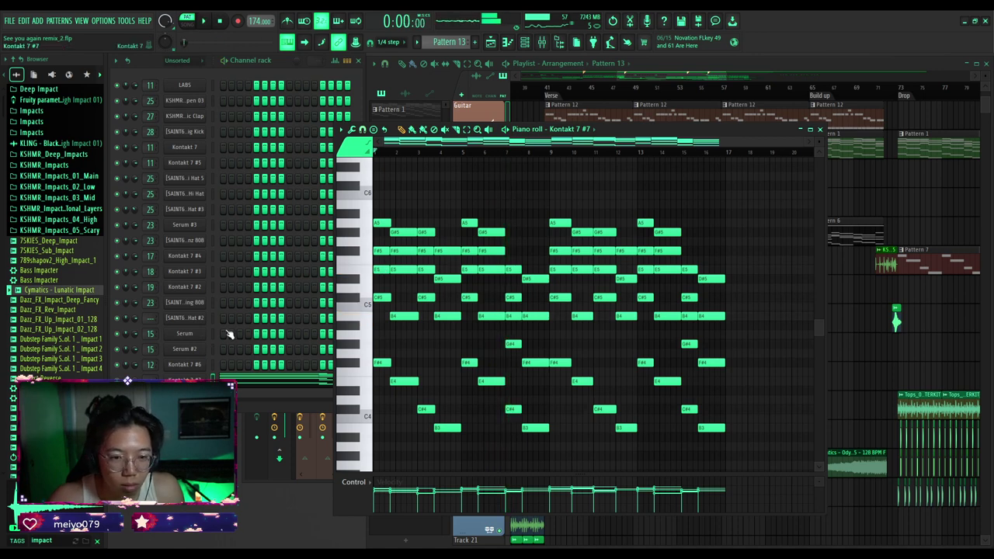
# Browse the Sequis, Ethereal Earth and Ignition Keys choir presets and load Ignition Keys' Seraphim into Kontakt 7 #7.
pyautogui.click(185, 379)
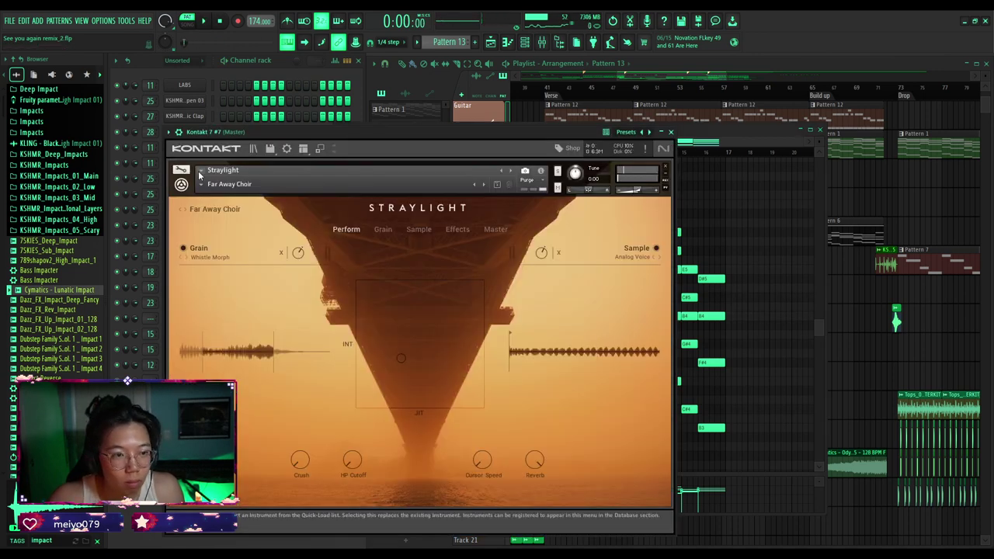
pyautogui.click(253, 149)
pyautogui.click(424, 342)
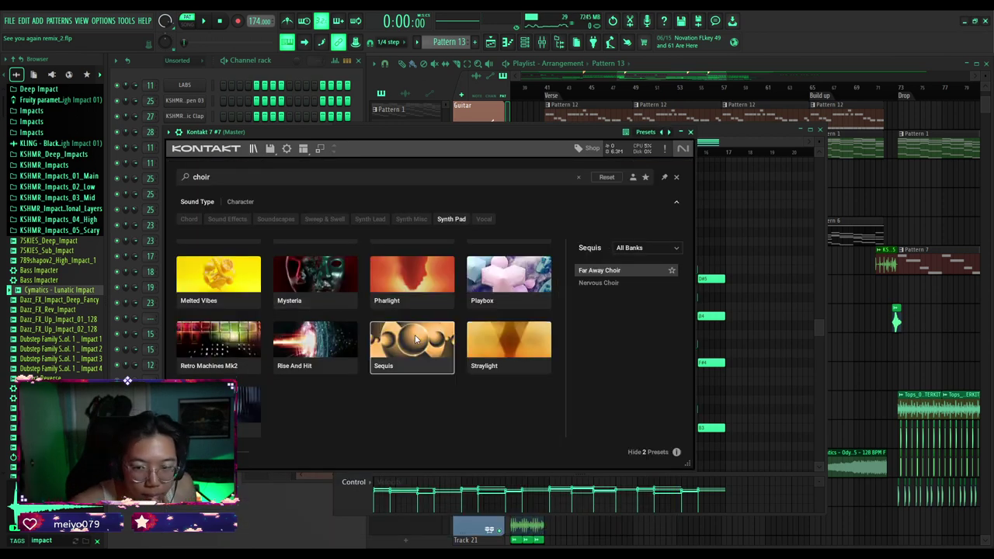
pyautogui.scroll(1, 462, 326)
pyautogui.click(288, 276)
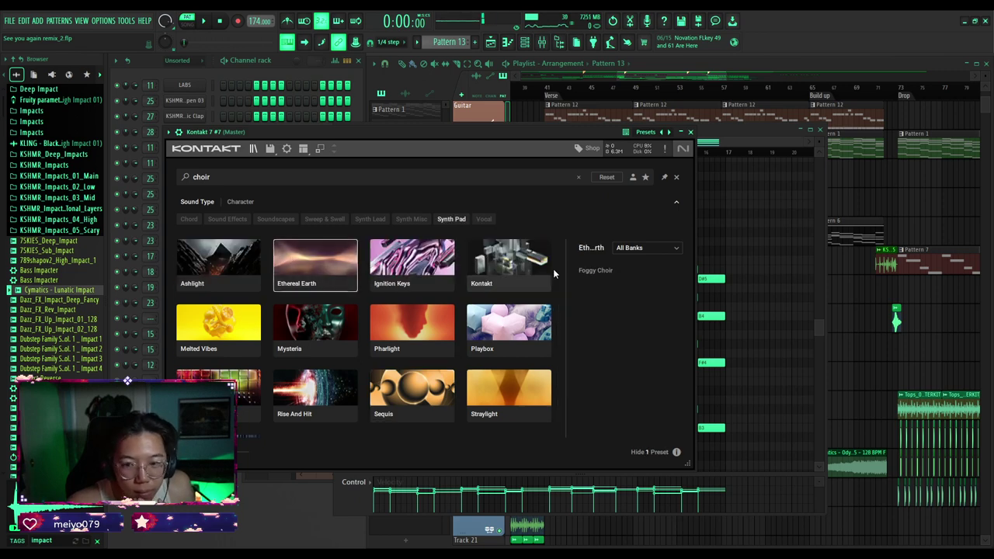
pyautogui.click(420, 276)
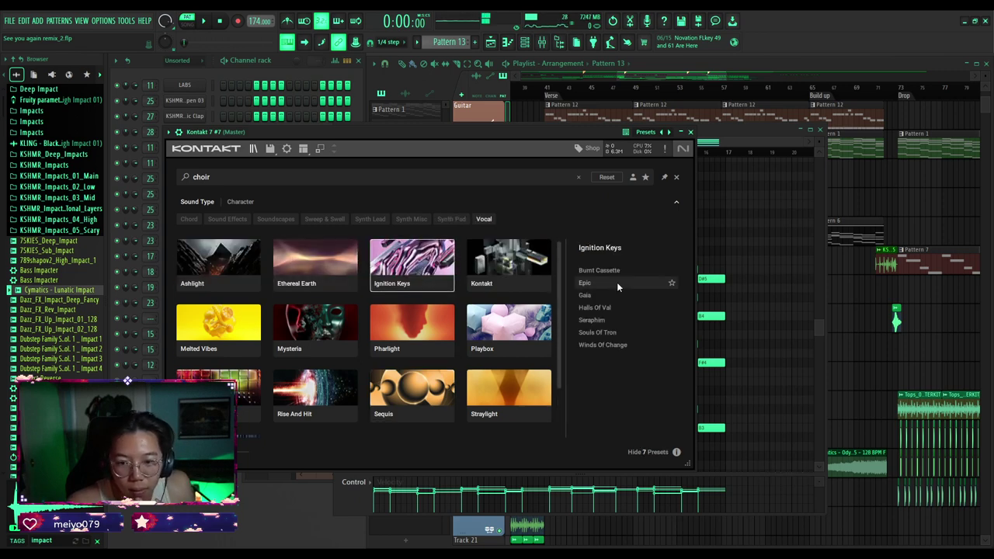
pyautogui.click(601, 343)
pyautogui.click(598, 322)
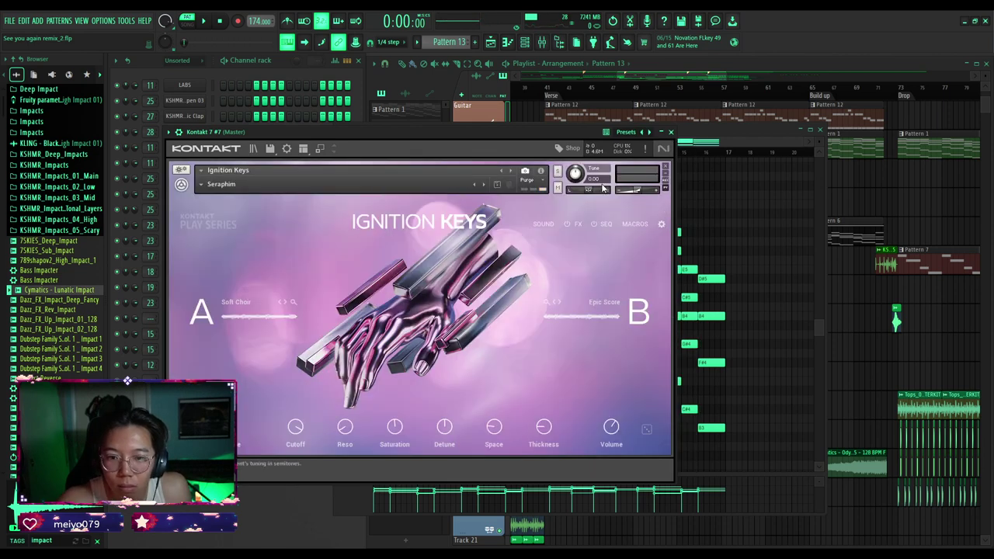
# Play the chords with the Seraphim preset and inspect its sound, sequencer, Cutoff macro and Saturation macro settings.
pyautogui.click(751, 132)
pyautogui.press('space')
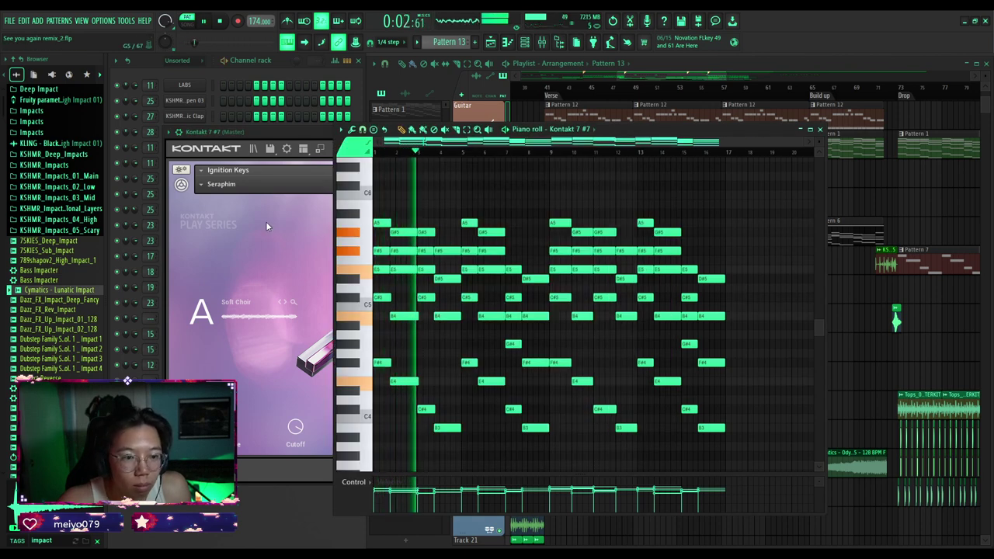
pyautogui.click(322, 207)
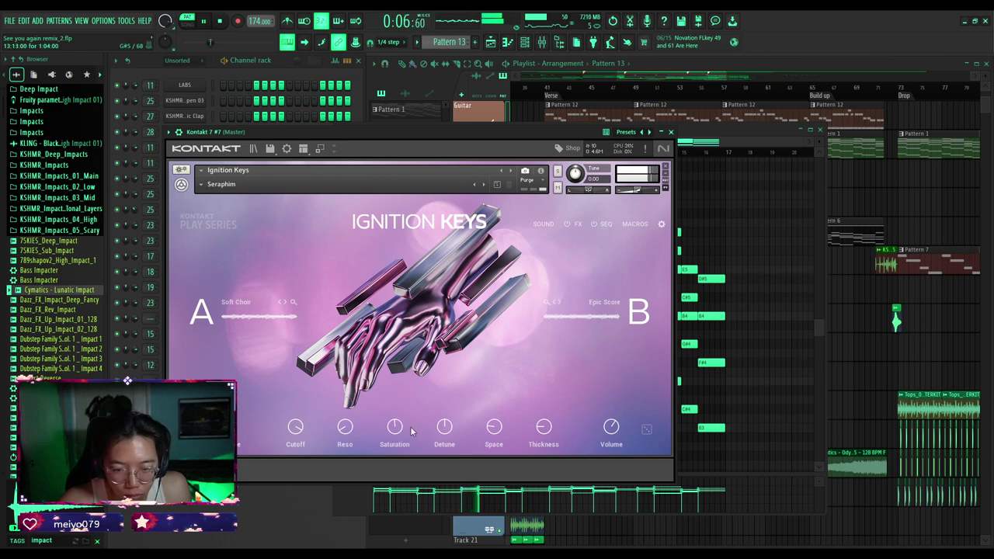
pyautogui.click(542, 223)
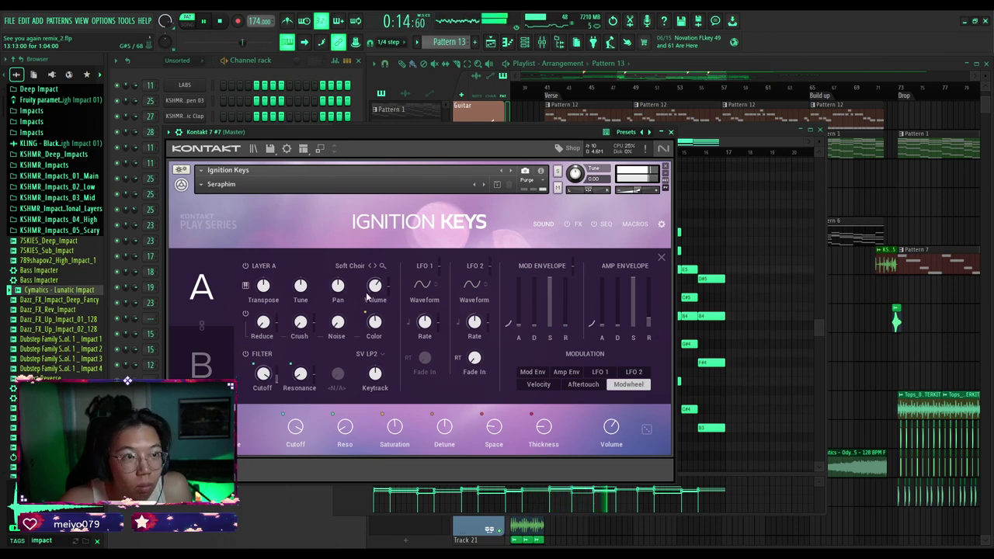
pyautogui.click(607, 224)
pyautogui.click(634, 223)
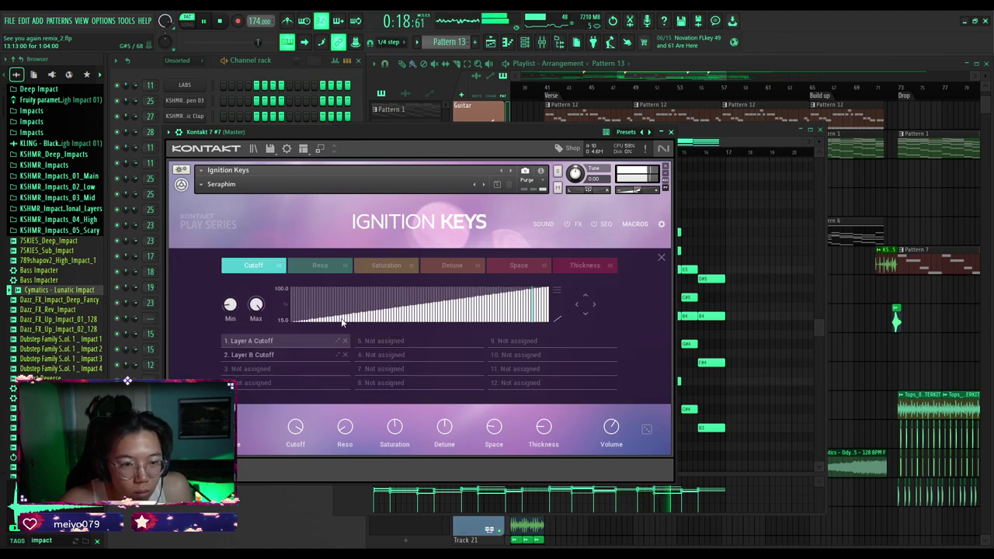
pyautogui.click(371, 265)
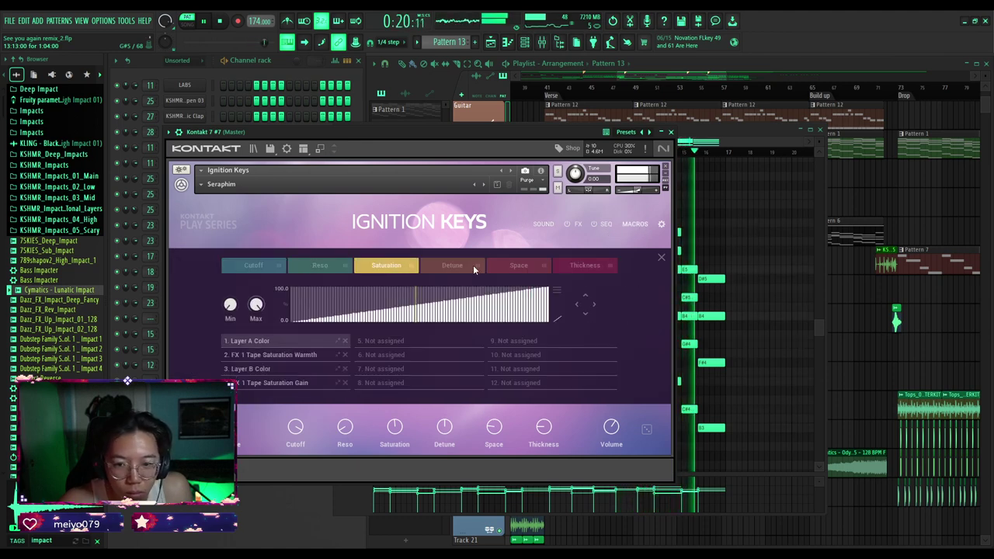
# Redraw Seraphim's Space macro curve for FX 4 Reverb Wet Level at the 100% maximum across its whole range.
pyautogui.click(512, 265)
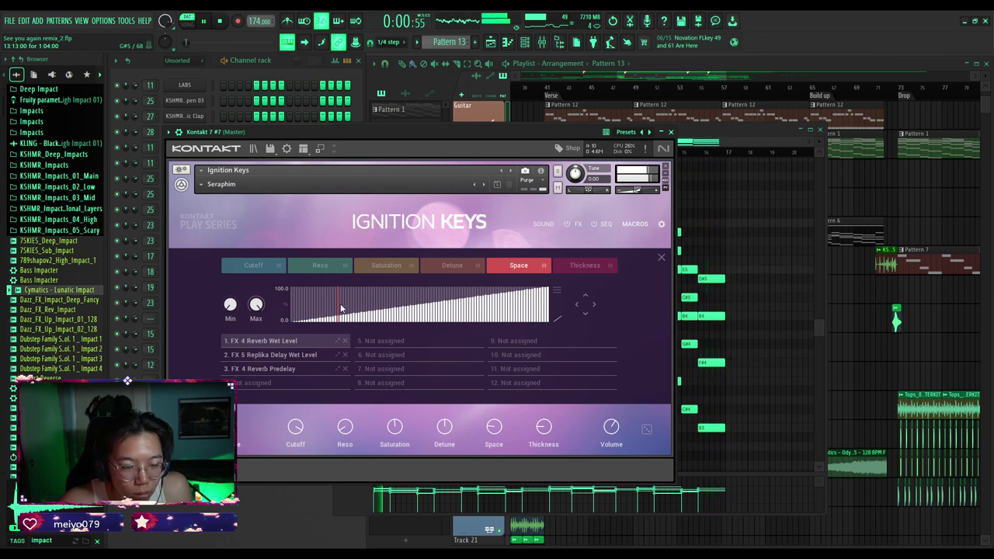
pyautogui.moveTo(341, 308)
pyautogui.mouseDown()
pyautogui.moveTo(378, 310)
pyautogui.moveTo(348, 309)
pyautogui.moveTo(385, 305)
pyautogui.moveTo(346, 319)
pyautogui.mouseUp()
pyautogui.click(377, 308)
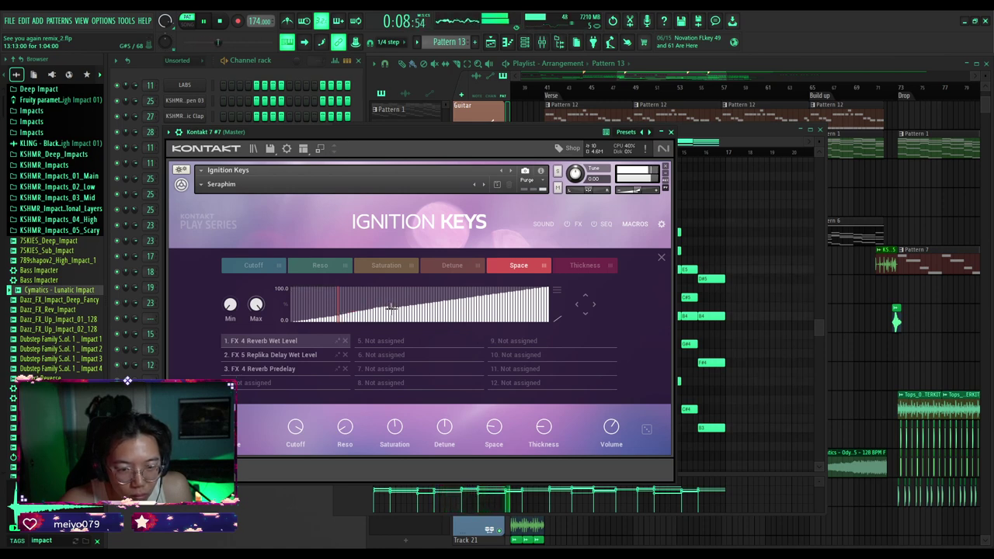
pyautogui.moveTo(388, 311)
pyautogui.mouseDown()
pyautogui.moveTo(339, 315)
pyautogui.moveTo(339, 296)
pyautogui.moveTo(497, 296)
pyautogui.moveTo(528, 284)
pyautogui.moveTo(447, 296)
pyautogui.moveTo(354, 285)
pyautogui.moveTo(280, 296)
pyautogui.moveTo(540, 289)
pyautogui.moveTo(285, 291)
pyautogui.mouseUp()
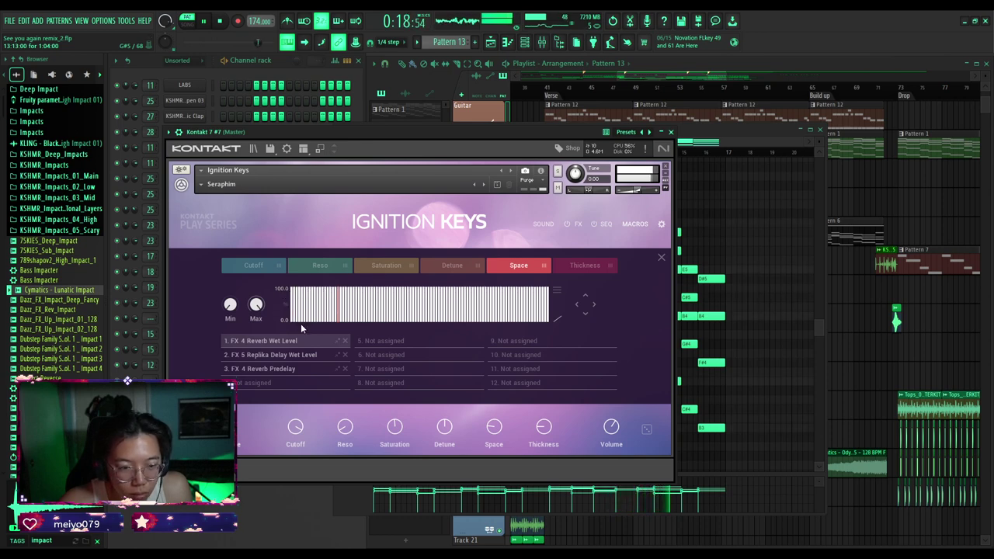
# Compare the Space macro's three assigned curves and redraw the FX 4 Reverb Wet Level curve as a straight rise from 0 to 100%.
pyautogui.click(264, 369)
pyautogui.click(276, 354)
pyautogui.click(275, 342)
pyautogui.click(266, 368)
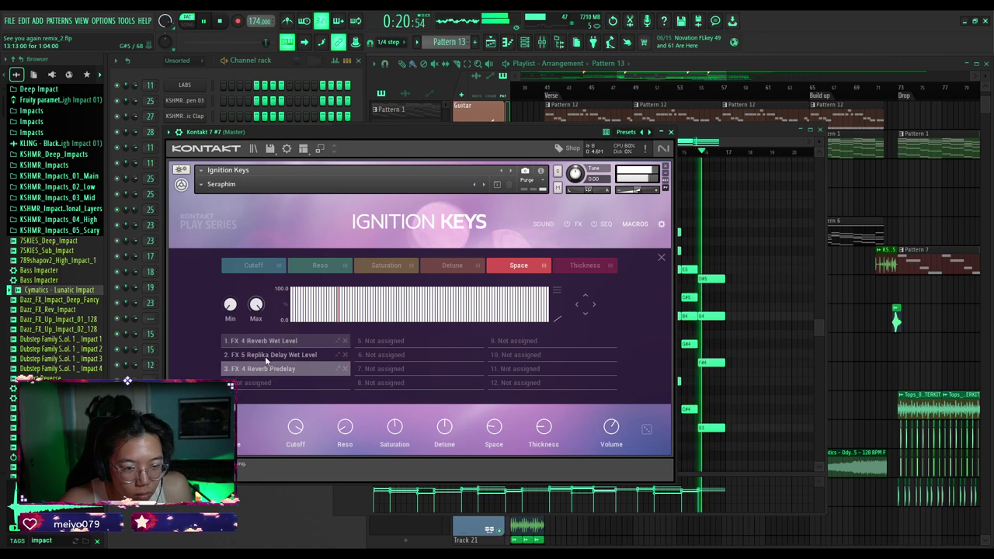
pyautogui.click(265, 356)
pyautogui.click(268, 341)
pyautogui.click(266, 369)
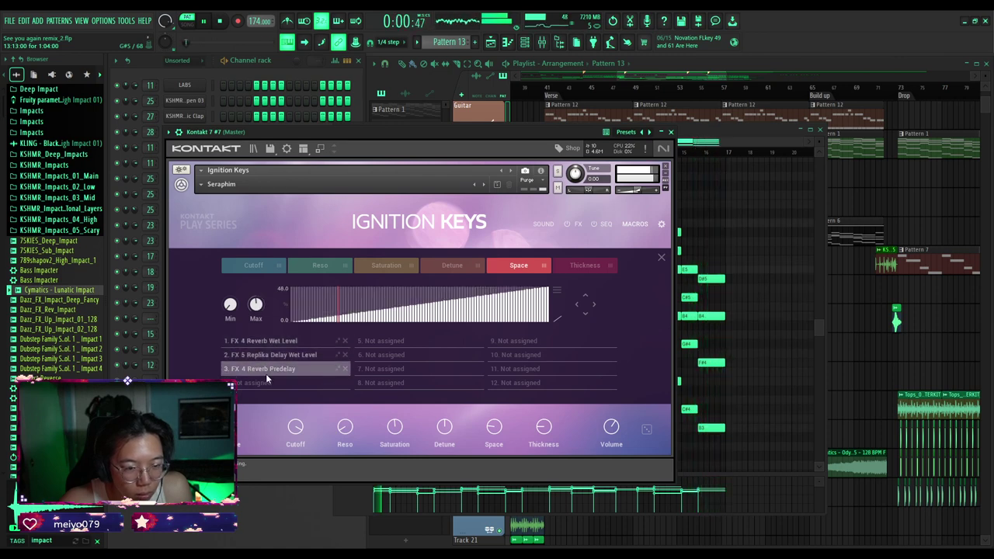
pyautogui.click(274, 354)
pyautogui.click(271, 342)
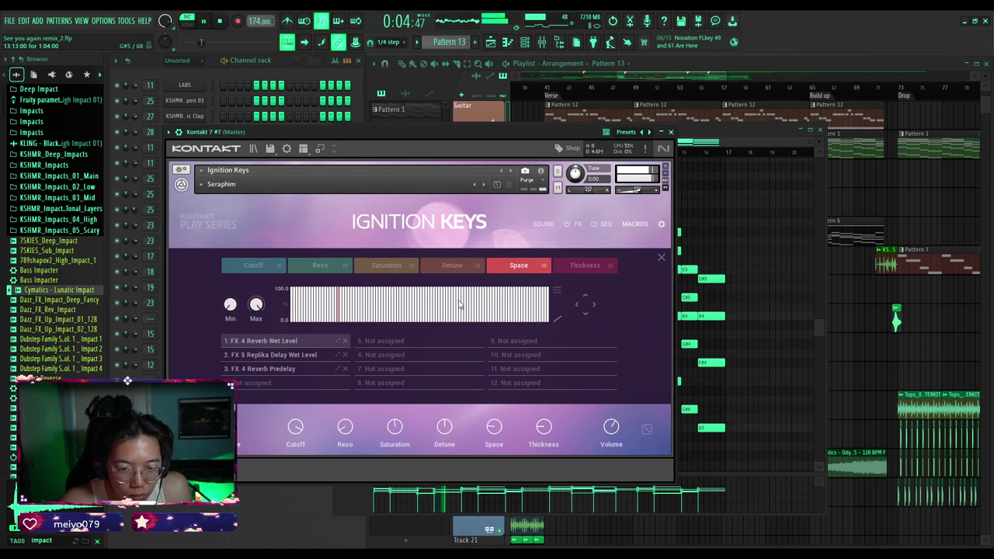
pyautogui.moveTo(548, 292); pyautogui.dragTo(285, 326)
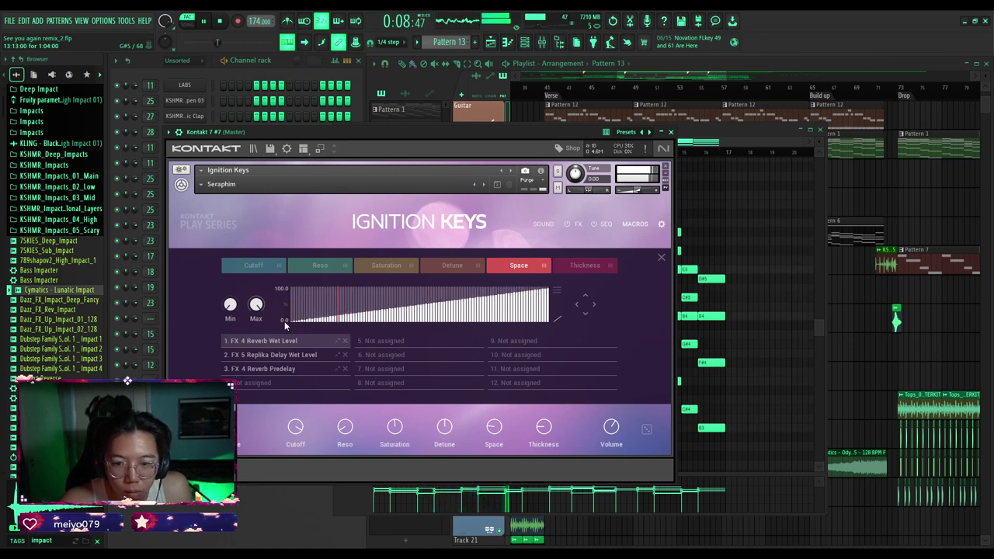
# Examine Seraphim's Detune, Cutoff, Space and Thickness macro settings and the velocity, glide and key range options.
pyautogui.click(453, 265)
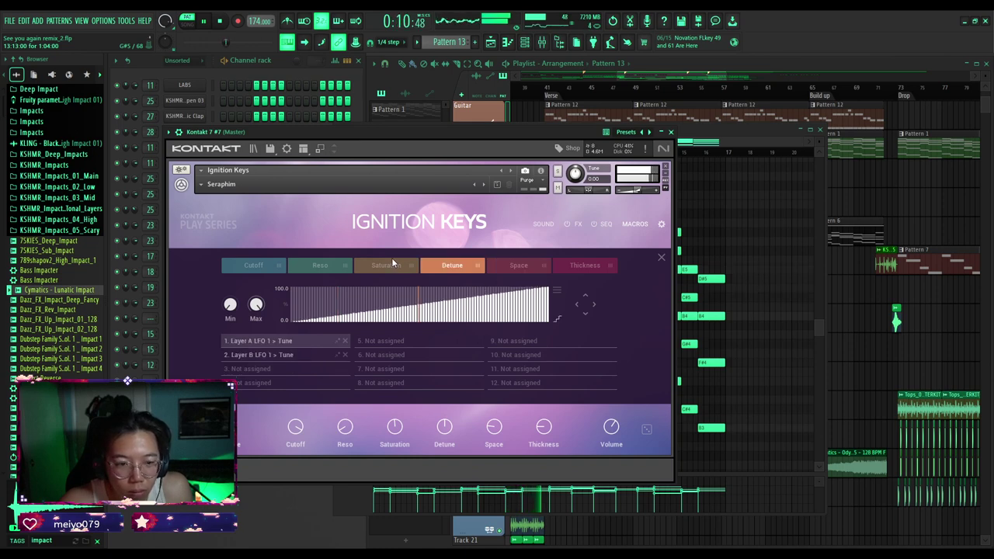
pyautogui.click(264, 266)
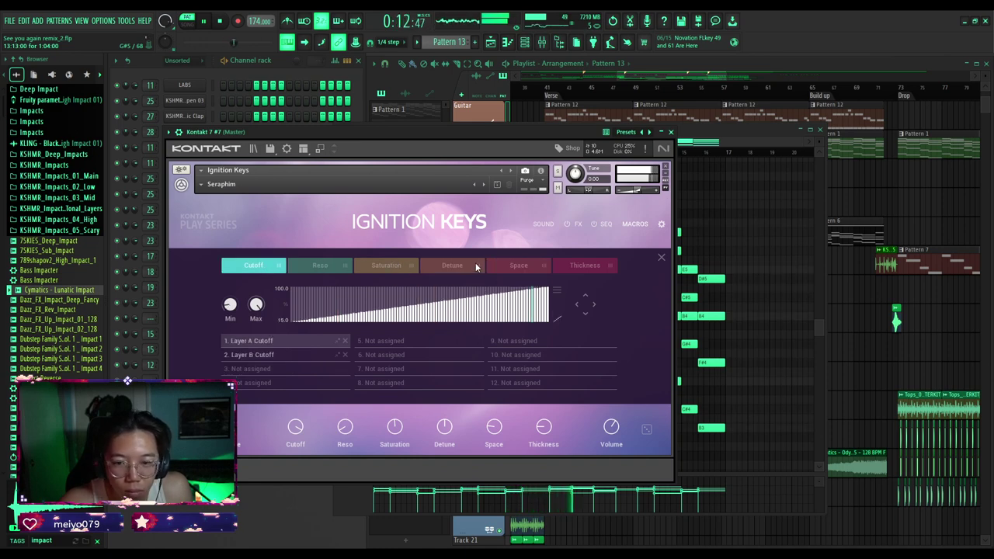
pyautogui.click(516, 266)
pyautogui.click(584, 266)
pyautogui.click(661, 257)
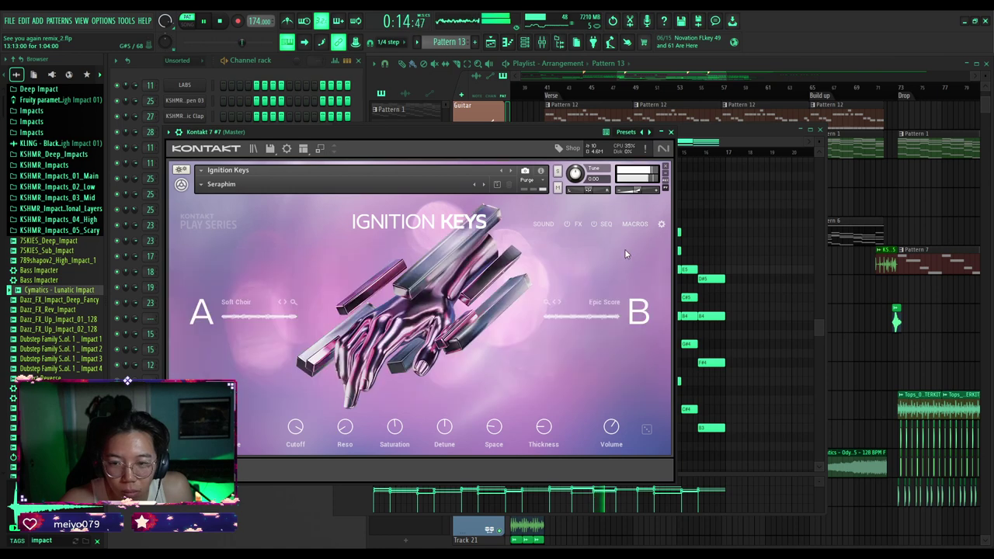
pyautogui.click(662, 225)
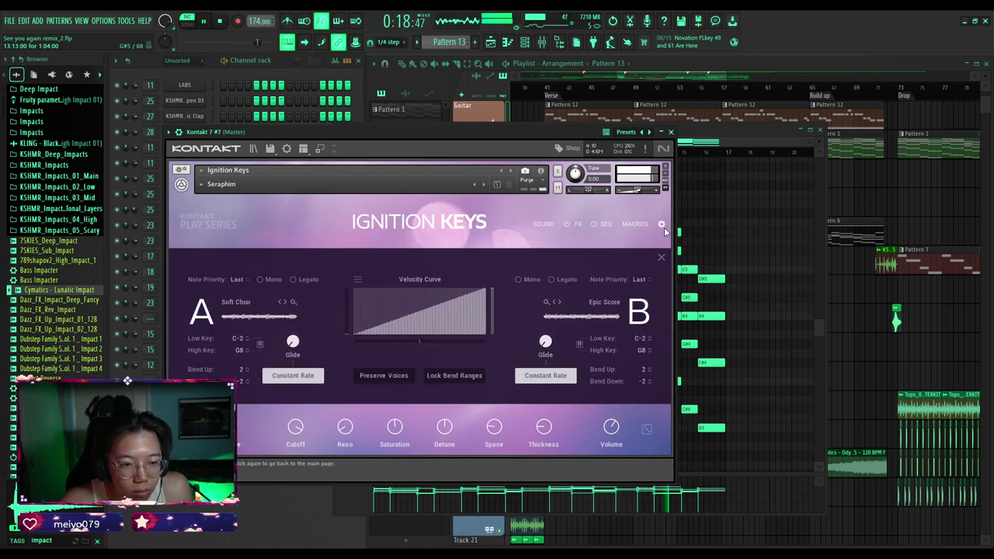
pyautogui.click(662, 226)
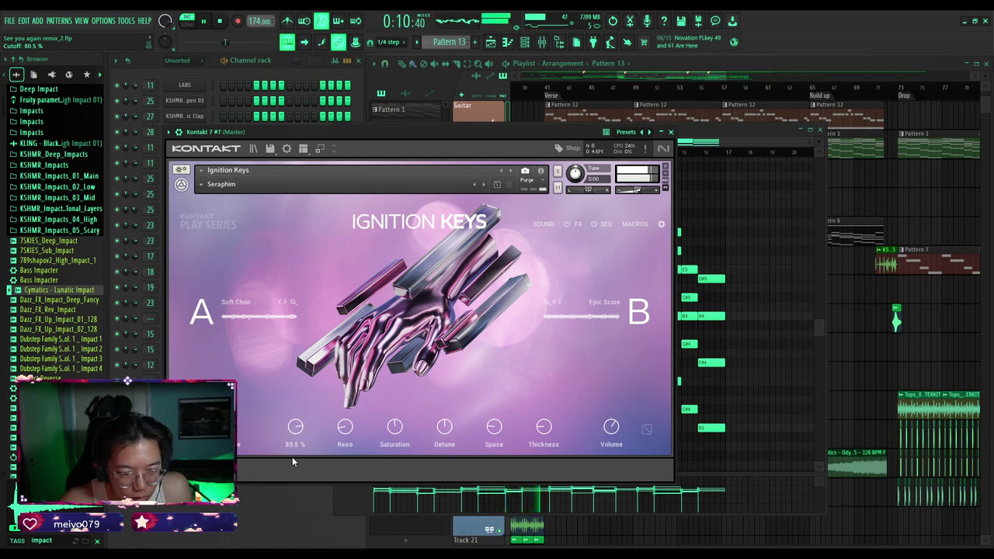
# Set Seraphim's Reso to 24.7%, Saturation to 50.1% and Space to 47.9%, adjust Thickness, and shift the layer balance to A77 | 23B.
pyautogui.moveTo(344, 437); pyautogui.dragTo(351, 392)
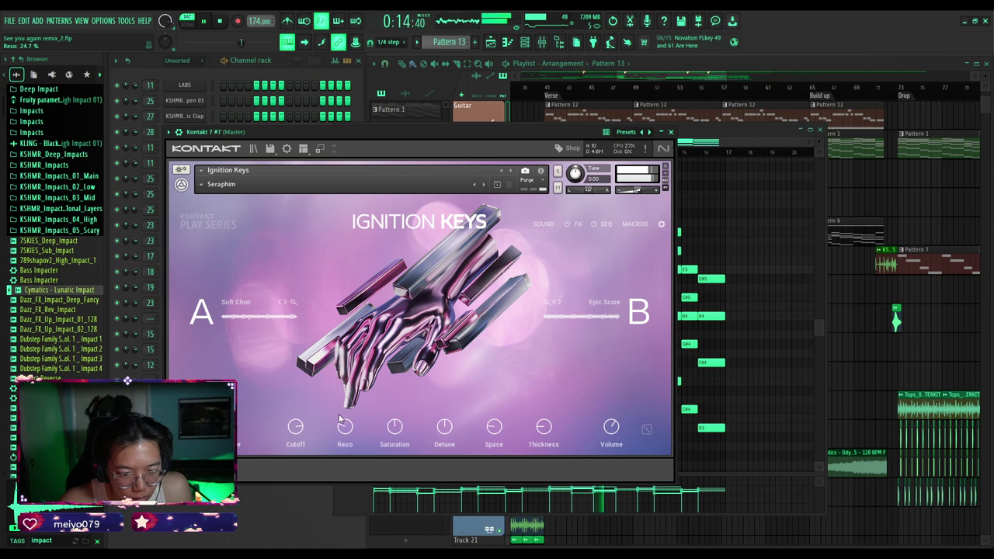
pyautogui.moveTo(393, 427)
pyautogui.mouseDown()
pyautogui.moveTo(397, 380)
pyautogui.moveTo(381, 430)
pyautogui.mouseUp()
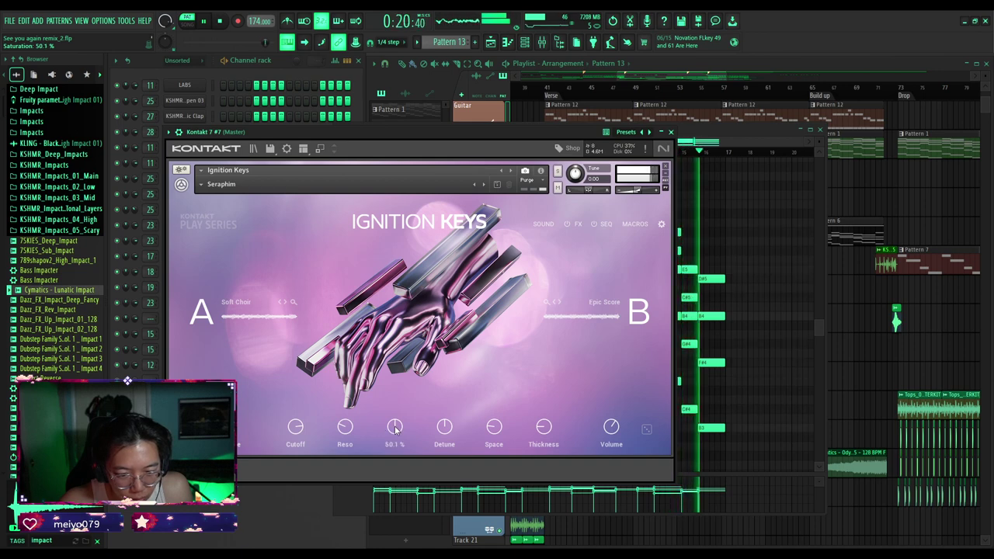
pyautogui.moveTo(493, 427); pyautogui.dragTo(493, 388)
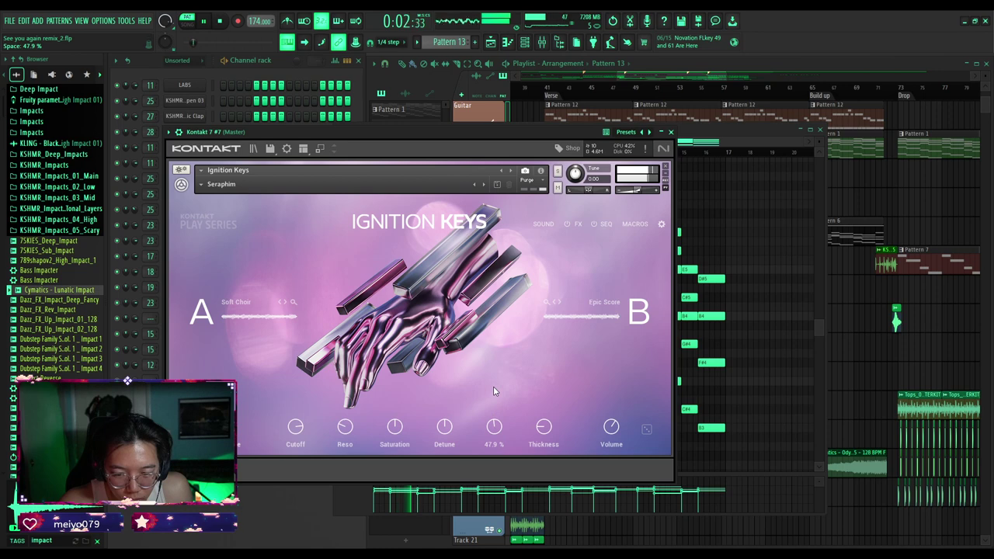
pyautogui.moveTo(490, 432)
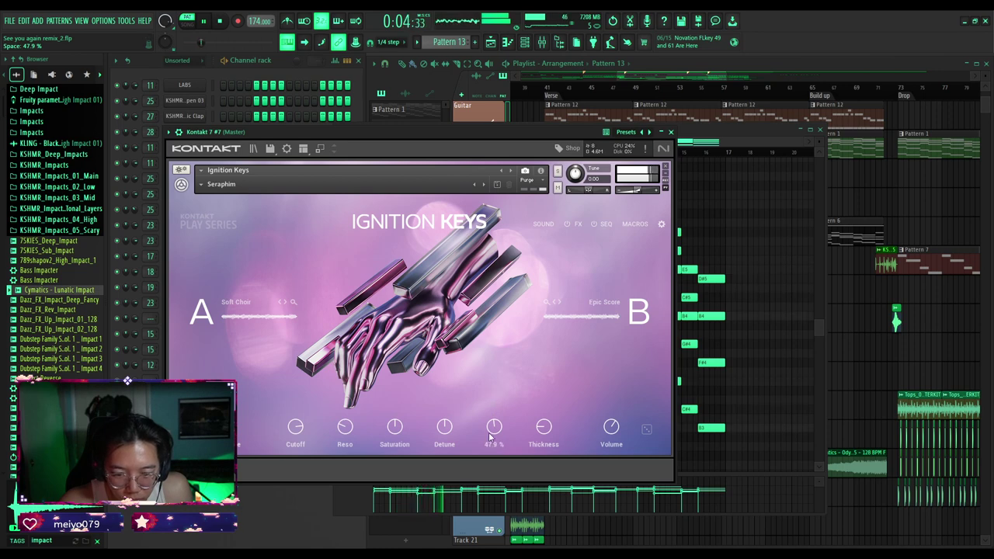
pyautogui.moveTo(544, 430); pyautogui.dragTo(541, 418)
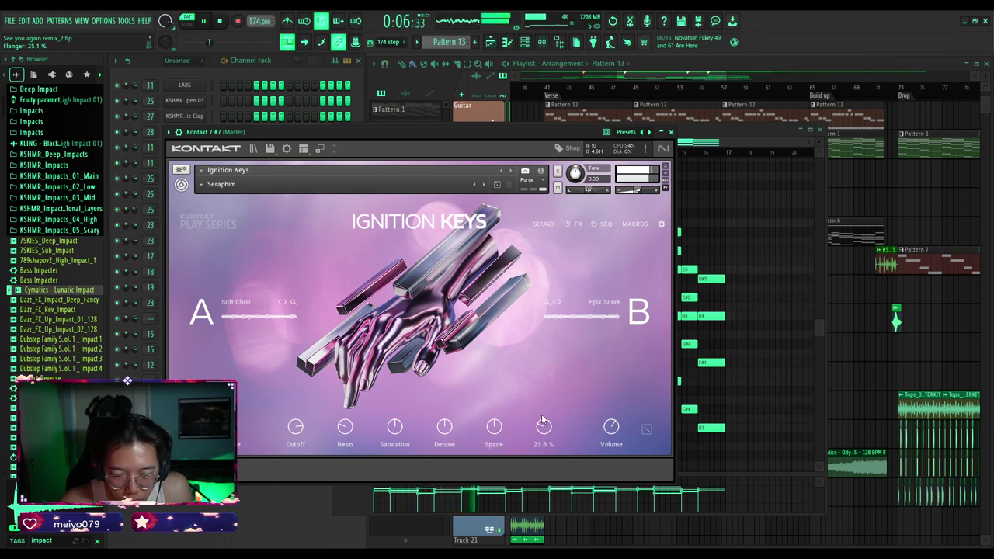
pyautogui.moveTo(537, 379); pyautogui.dragTo(538, 432)
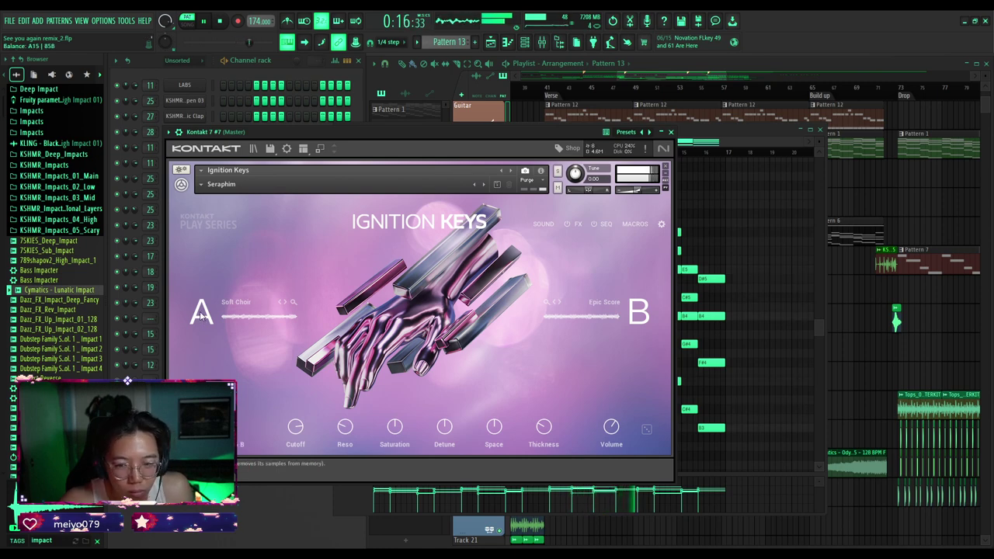
pyautogui.moveTo(215, 367); pyautogui.dragTo(215, 398)
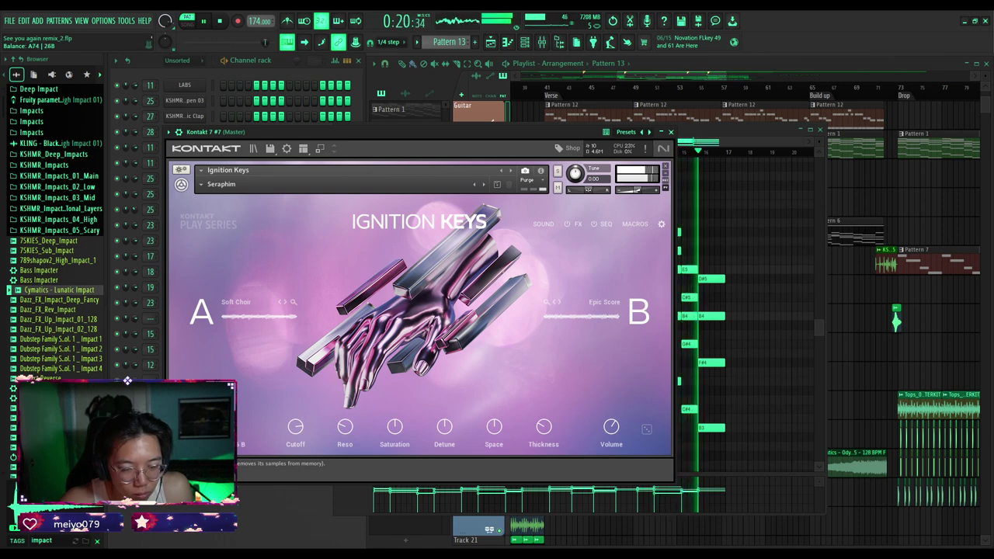
# Examine the Modwheel, Velocity and LFO 1 modulation assignments of layer A's sound settings.
pyautogui.click(543, 225)
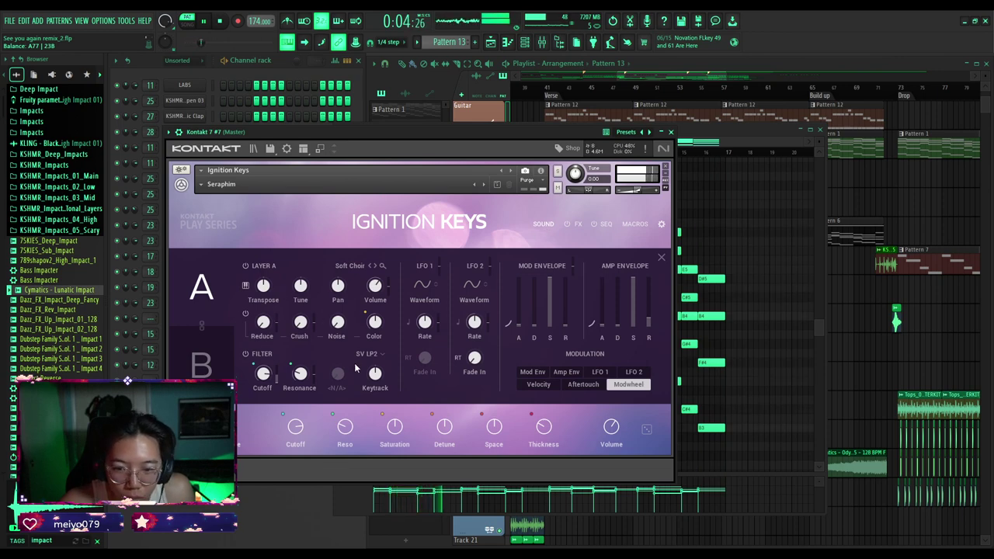
pyautogui.click(550, 383)
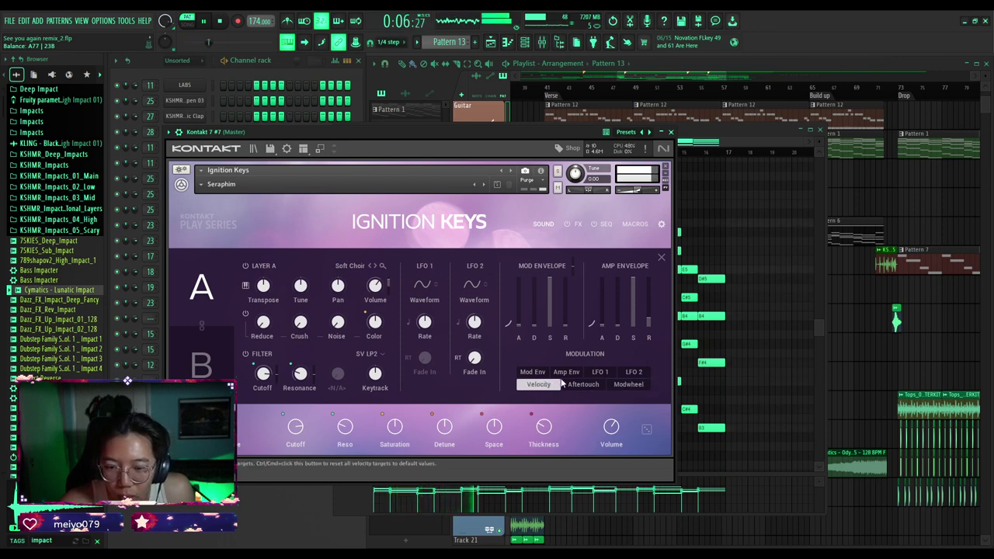
pyautogui.click(599, 373)
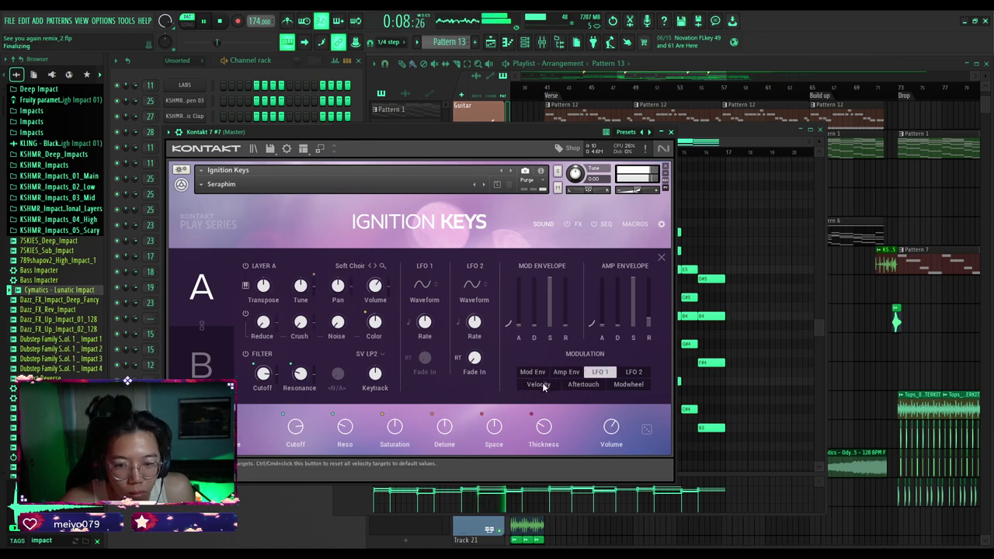
pyautogui.click(540, 385)
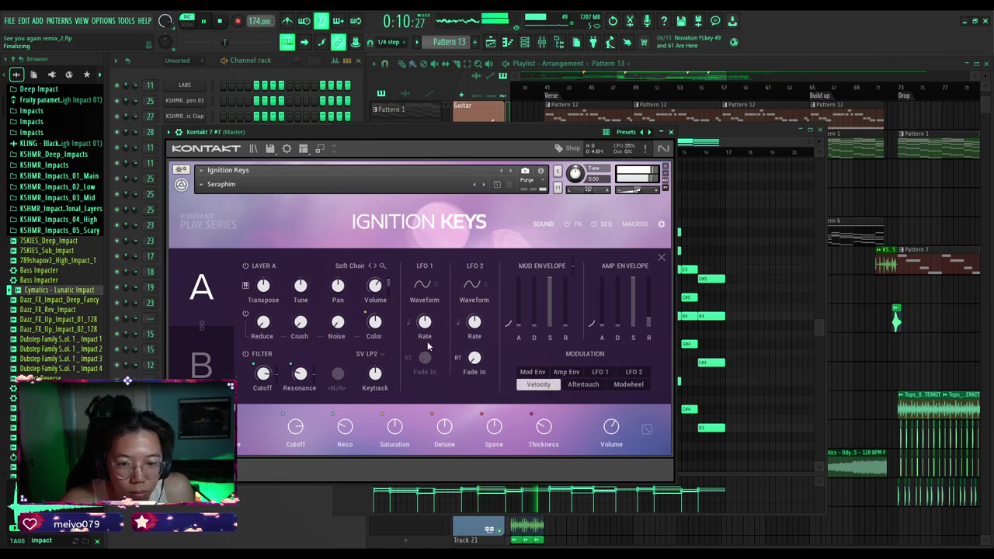
# Review Seraphim's Tape Sat, Chorus, Reverb and Replika effects and fine-tune the reverb's Wet level.
pyautogui.click(577, 225)
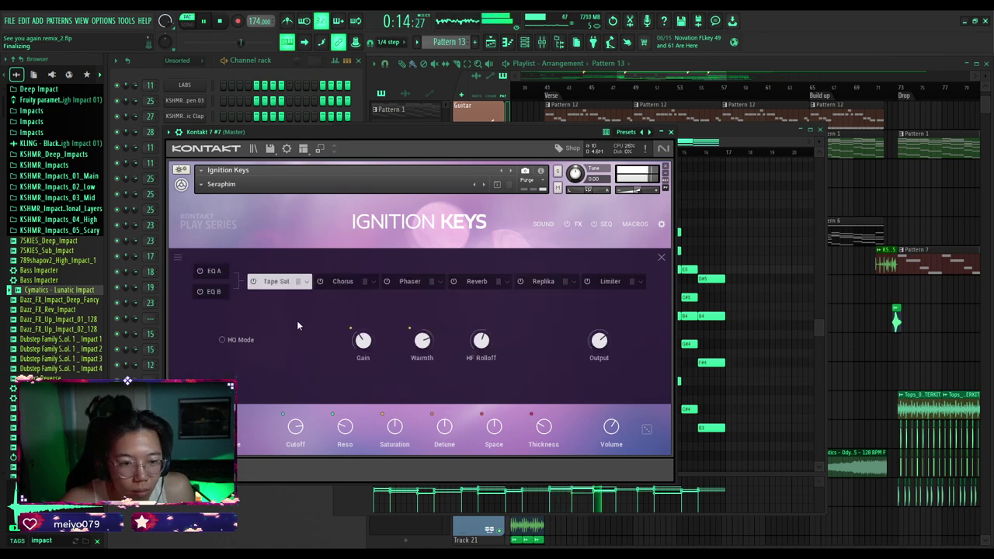
pyautogui.click(340, 281)
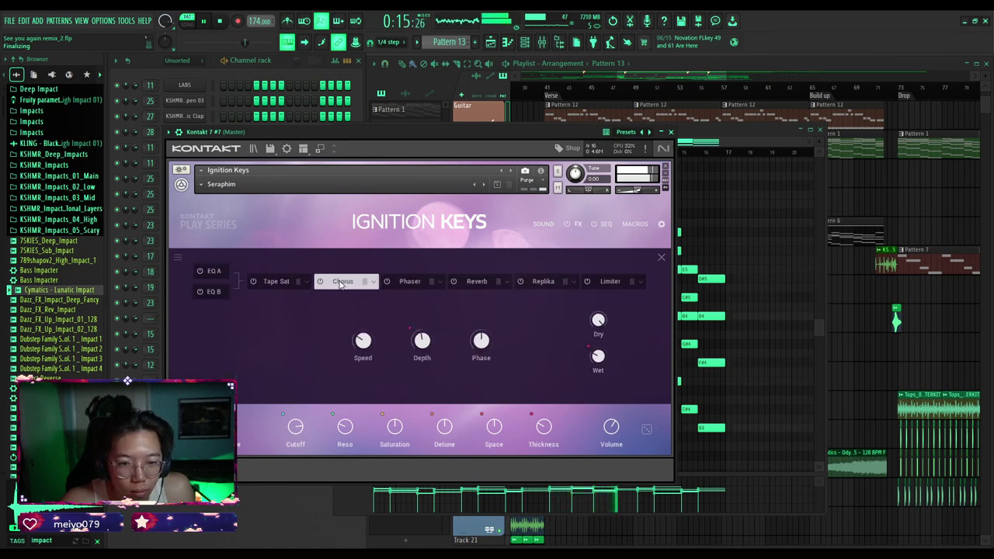
pyautogui.click(478, 282)
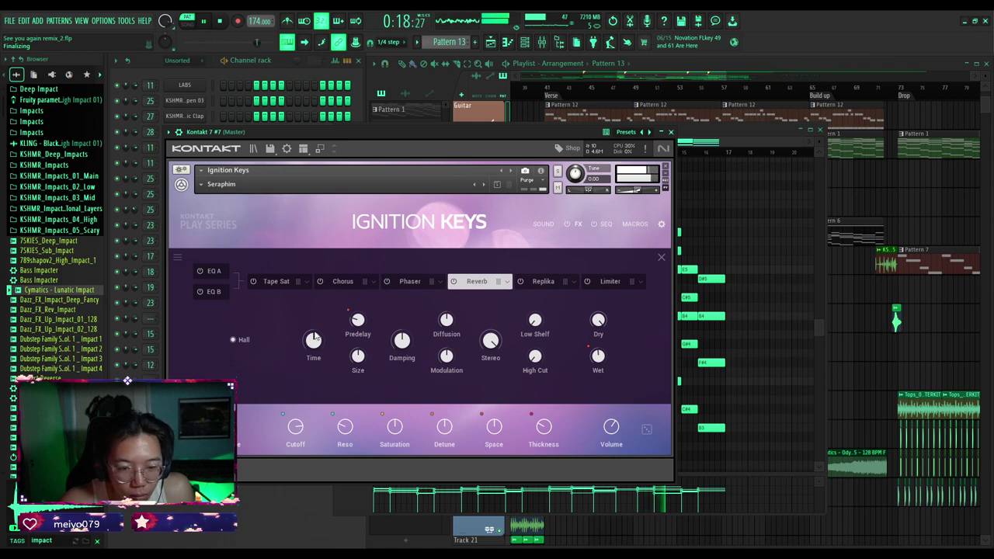
pyautogui.moveTo(597, 359); pyautogui.dragTo(598, 351)
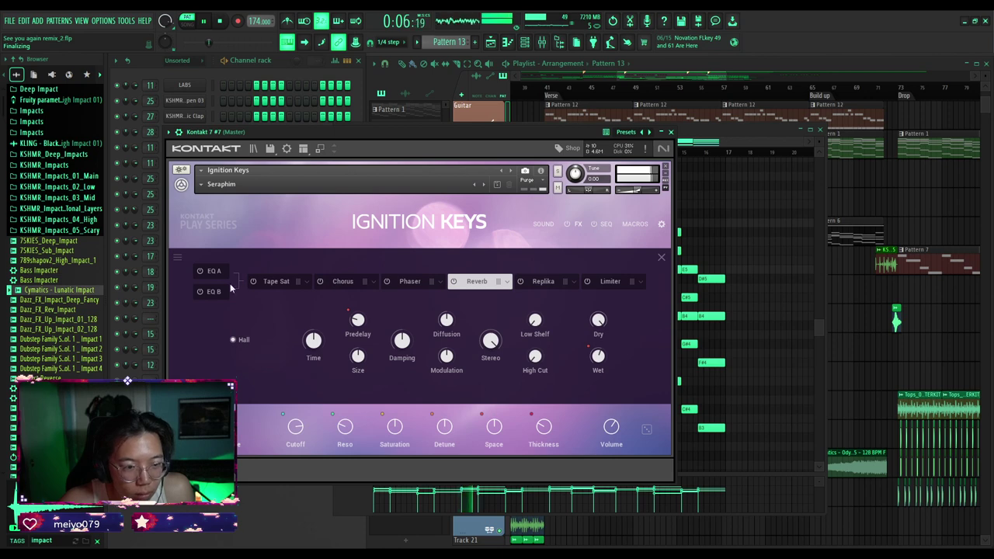
pyautogui.click(547, 286)
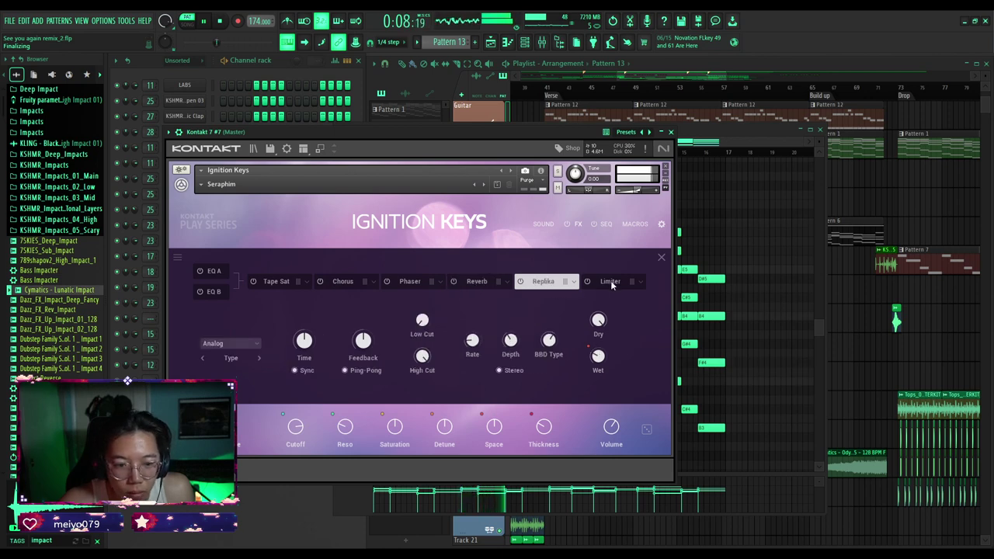
# Fine-tune the Release time of Seraphim's Limiter effect and leave the effects page.
pyautogui.click(612, 284)
pyautogui.click(453, 346)
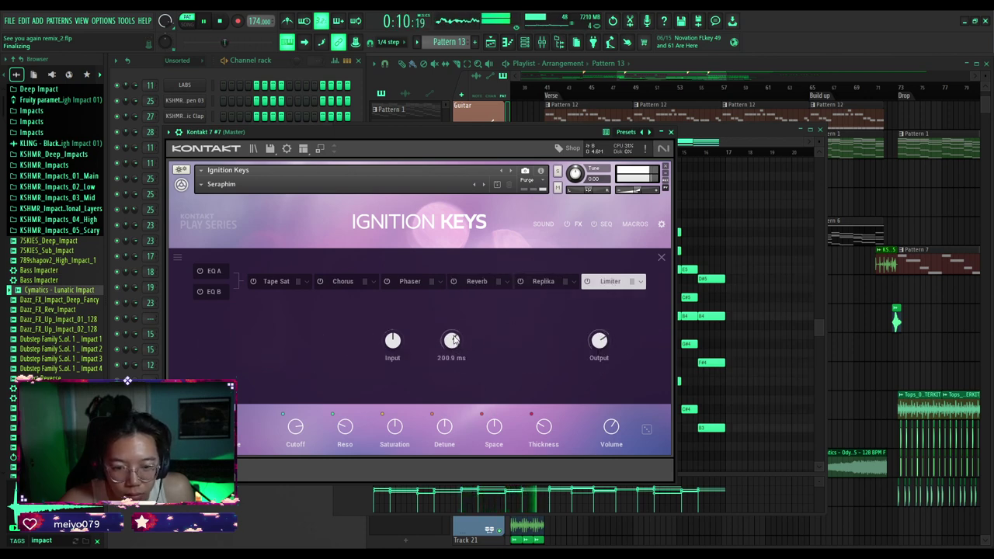
pyautogui.moveTo(454, 339); pyautogui.dragTo(453, 337)
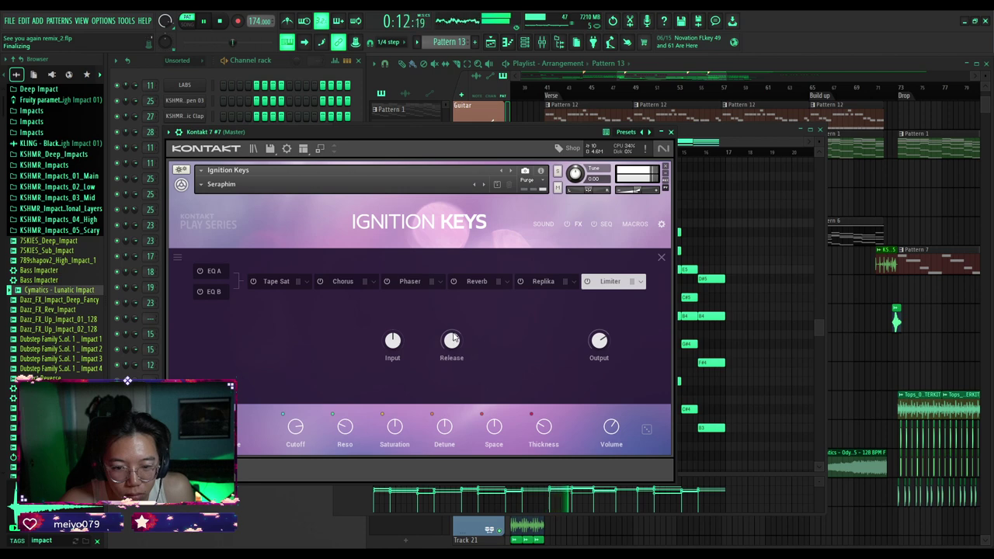
pyautogui.click(451, 337)
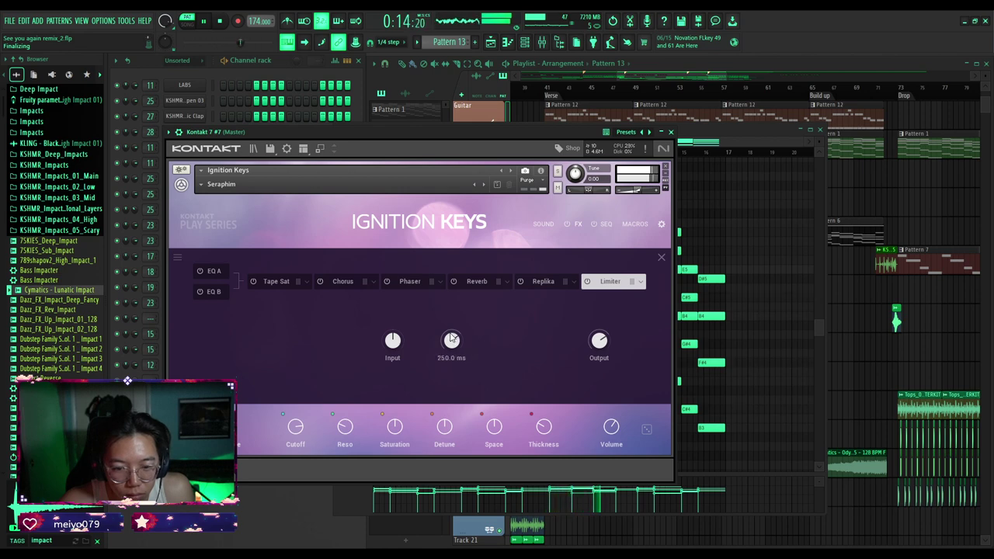
pyautogui.moveTo(451, 337); pyautogui.dragTo(449, 340)
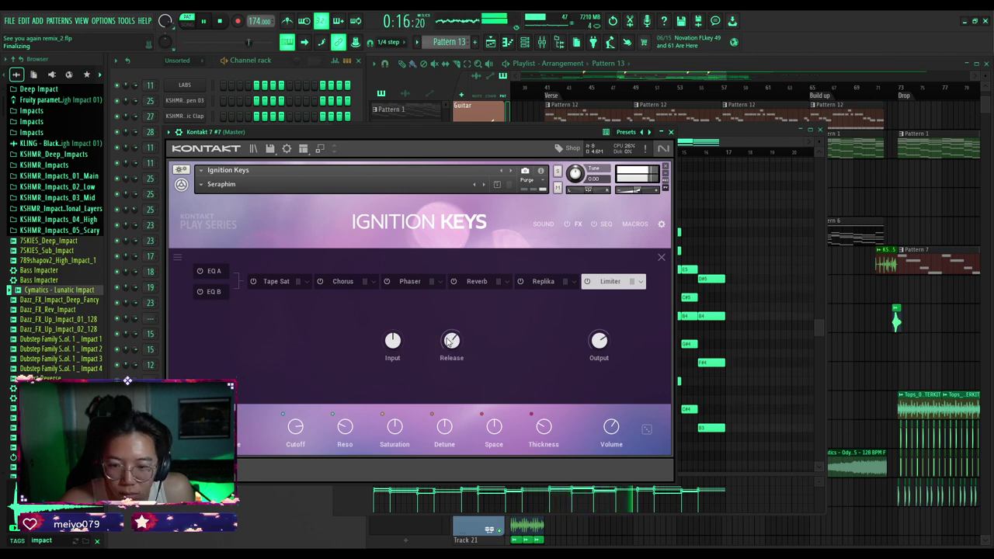
pyautogui.click(661, 257)
# Place Pattern 13 on the Pad track at bar 41, where the Verse starts, and play the arrangement from there.
pyautogui.click(671, 132)
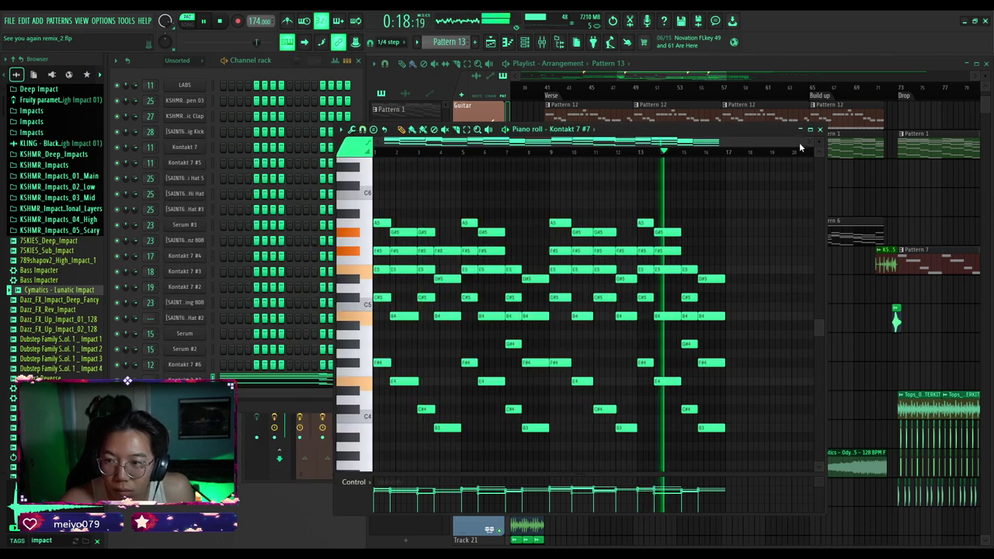
pyautogui.click(819, 130)
pyautogui.scroll(2, 536, 242)
pyautogui.click(553, 238)
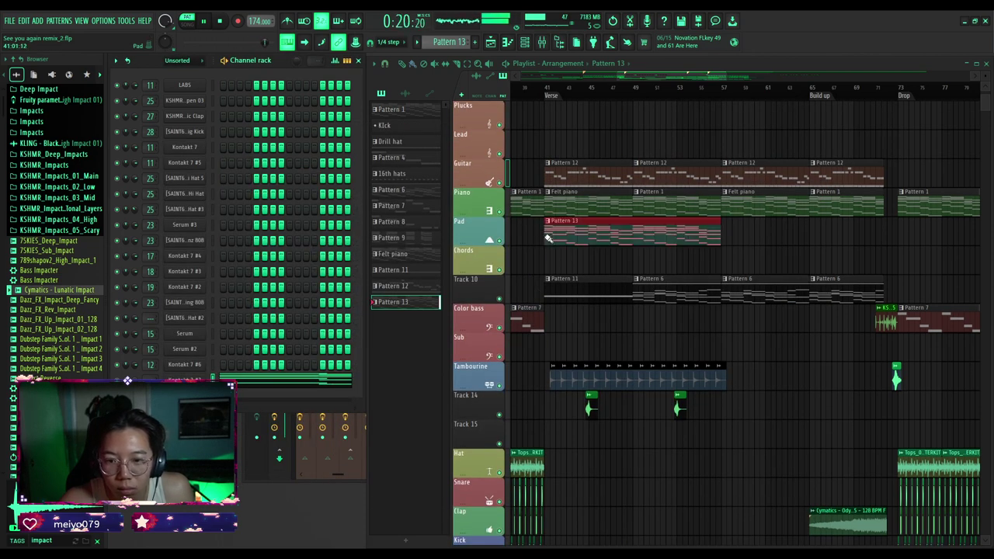
pyautogui.press('space')
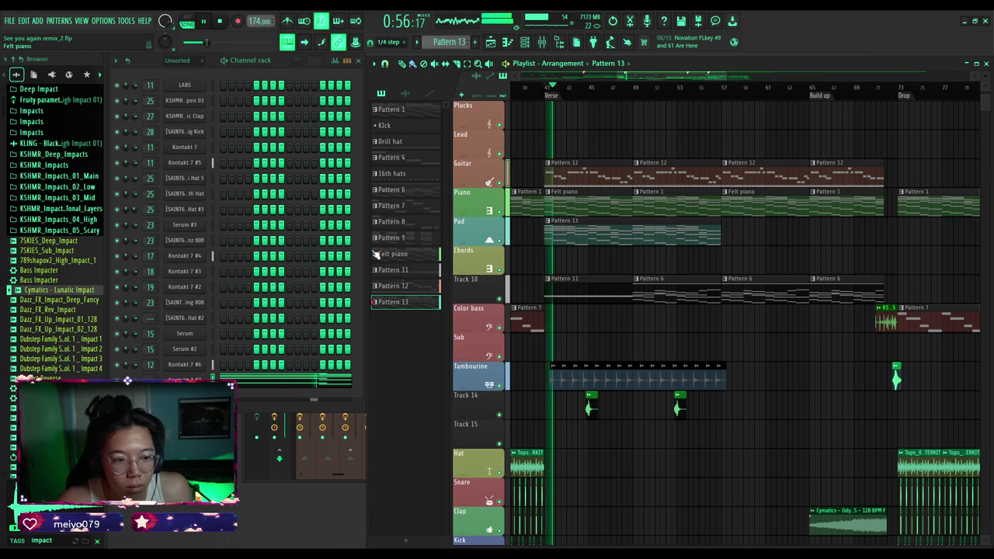
# Route the Kontakt 7 #7 channel to the Pad mixer track and lower that track's volume to about 44% (-14.5 dB).
pyautogui.press('F9')
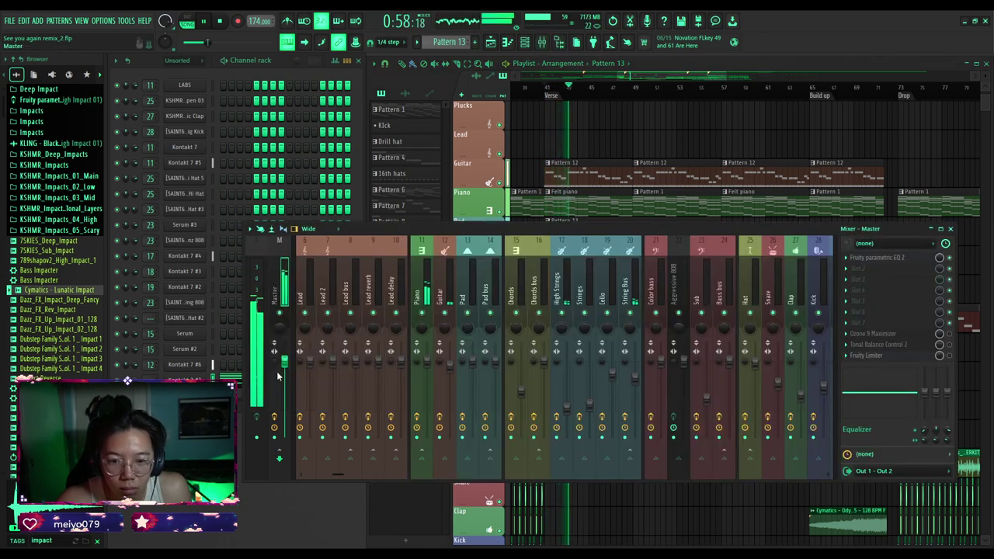
pyautogui.click(150, 378)
pyautogui.moveTo(150, 378); pyautogui.dragTo(150, 359)
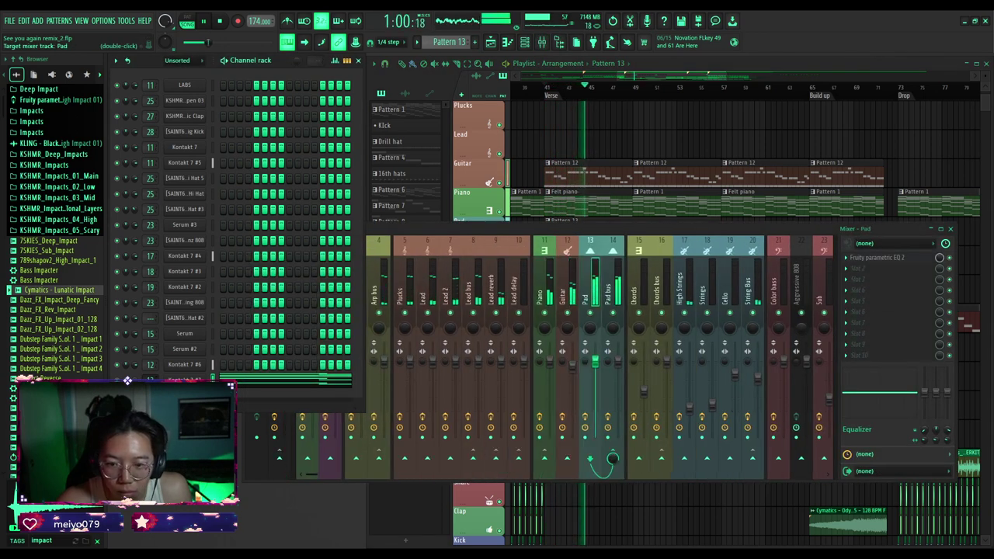
pyautogui.click(588, 290)
pyautogui.moveTo(593, 373); pyautogui.dragTo(594, 404)
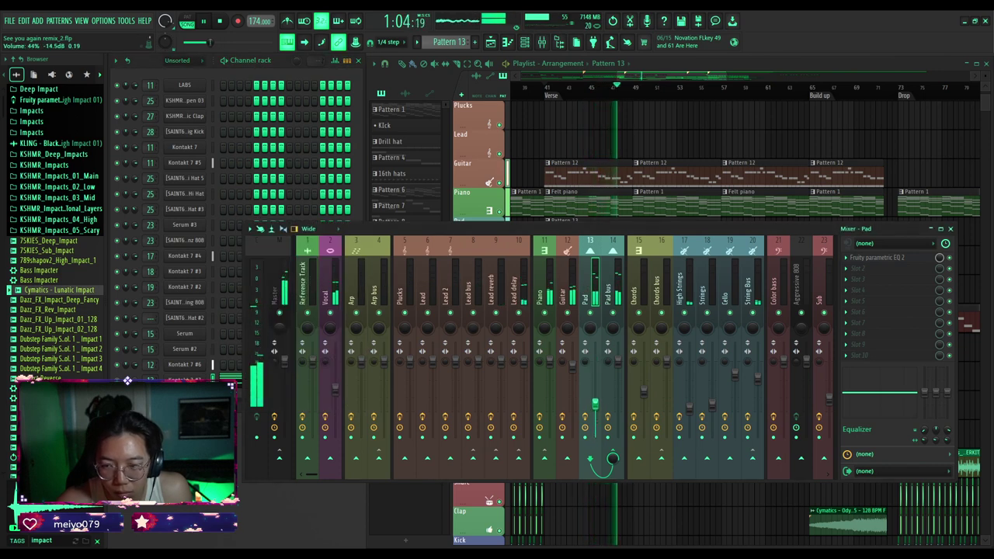
# Move the Pad track's EQ high-pass up to about 143 Hz and raise the track's volume to about 68% (-7.7 dB).
pyautogui.click(895, 258)
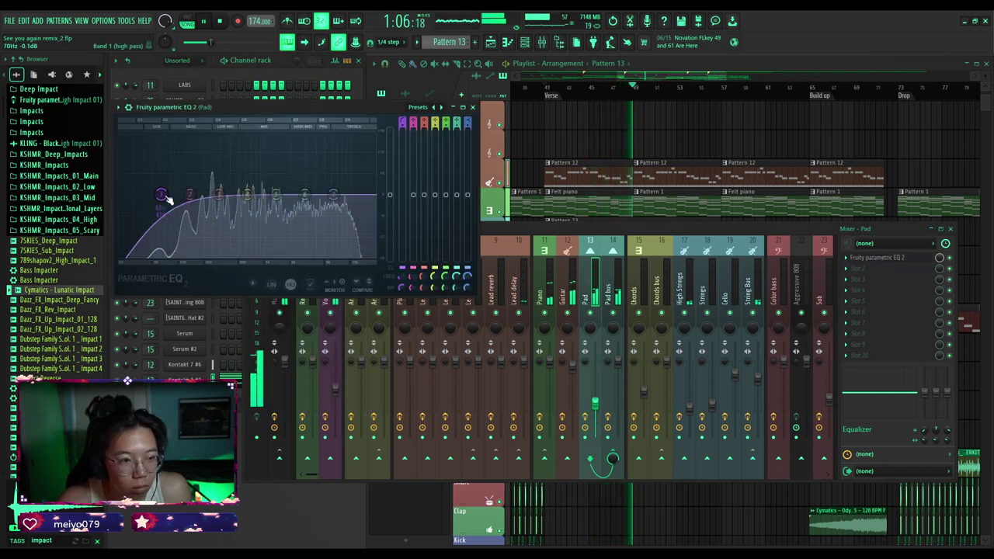
pyautogui.moveTo(161, 194); pyautogui.dragTo(194, 200)
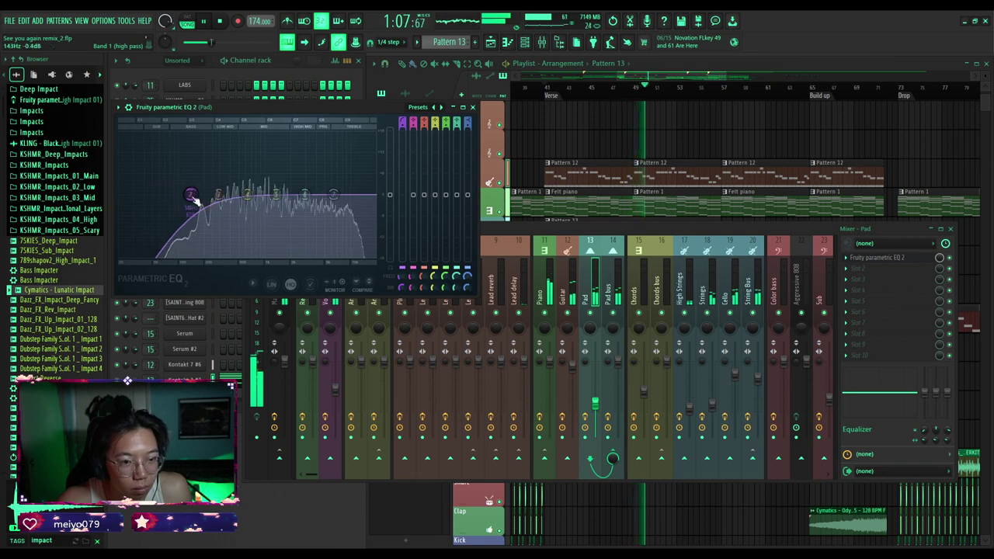
pyautogui.click(472, 107)
pyautogui.moveTo(595, 404); pyautogui.dragTo(595, 385)
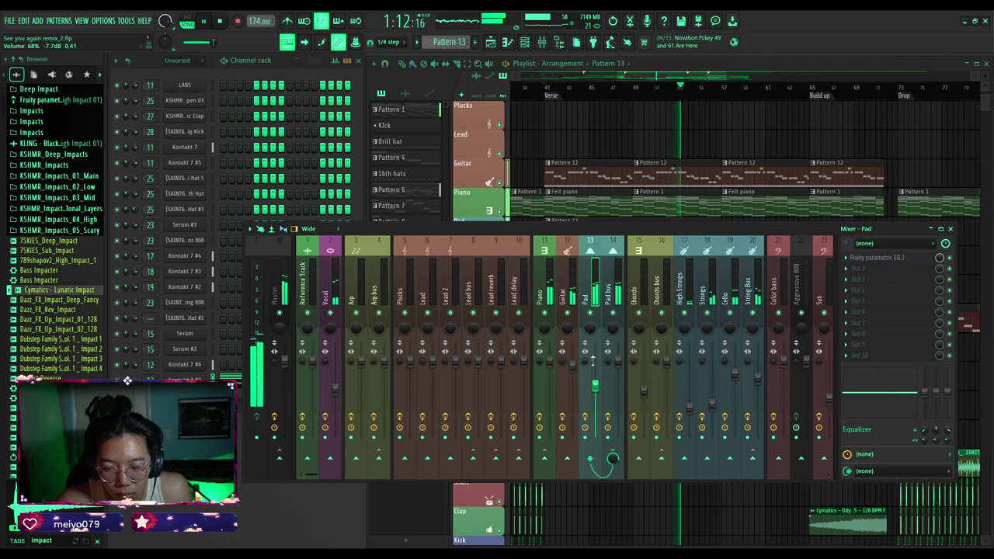
# Solo the Pad track, reopen its Fruity parametric EQ 2, and play Pattern 13 in pattern mode.
pyautogui.rightClick(590, 314)
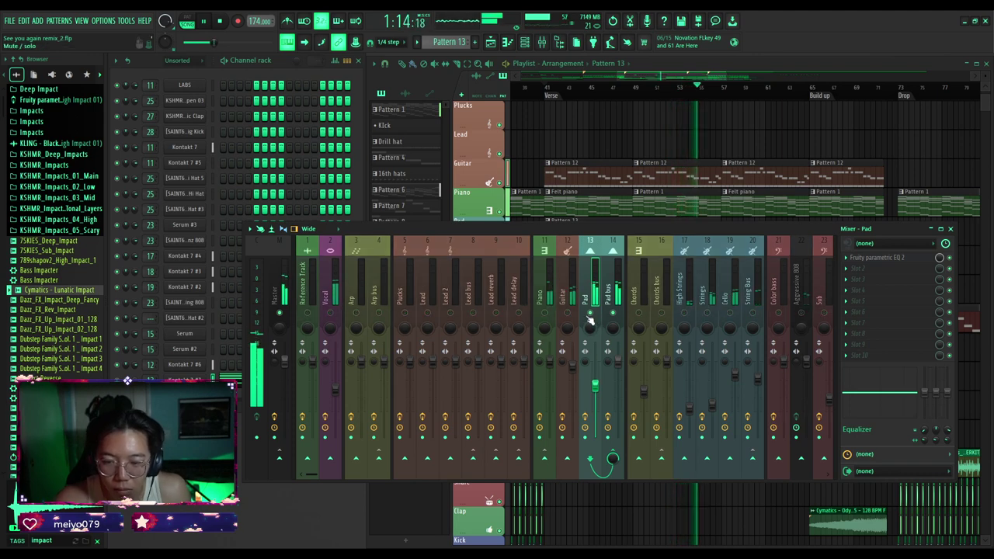
pyautogui.click(873, 258)
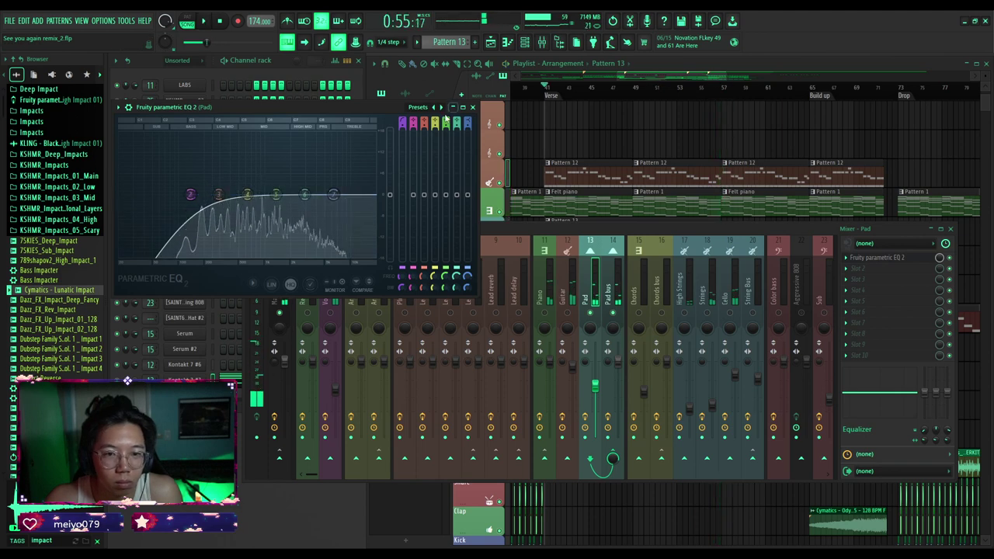
pyautogui.click(202, 22)
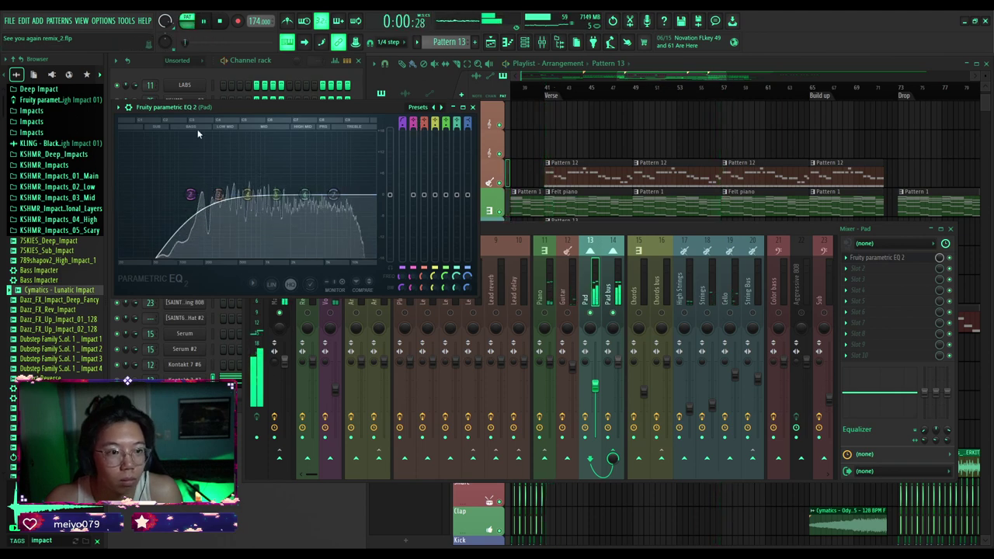
# Use a narrow 18 dB peak with 1% bandwidth on EQ band 4 to target 840 Hz, turning it into a slight cut.
pyautogui.moveTo(248, 165); pyautogui.dragTo(257, 134)
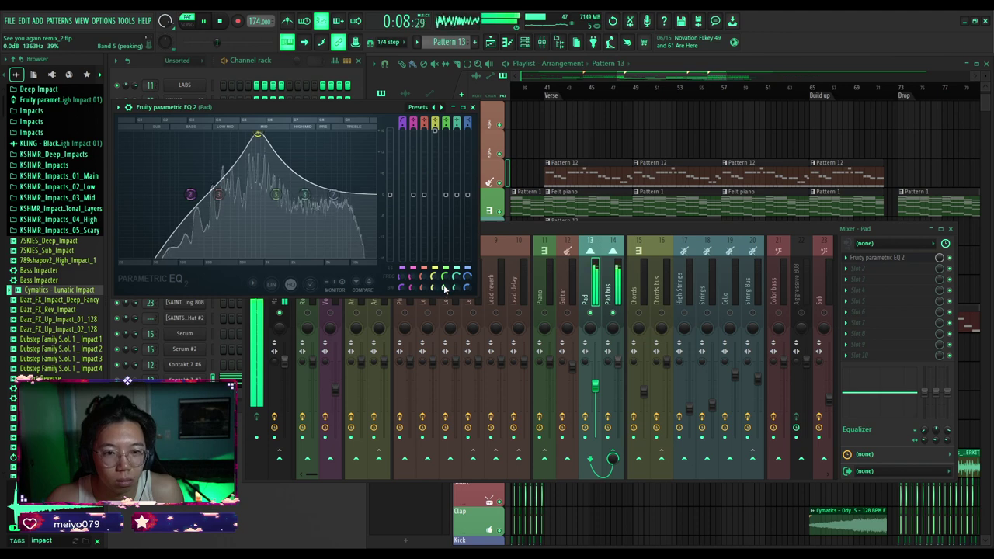
pyautogui.moveTo(434, 289); pyautogui.dragTo(434, 281)
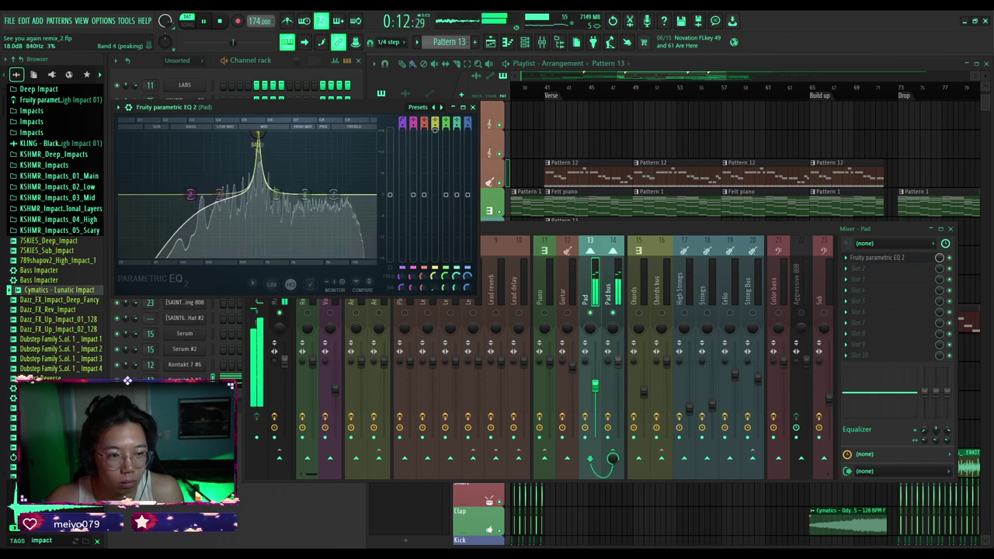
pyautogui.moveTo(435, 286); pyautogui.dragTo(434, 282)
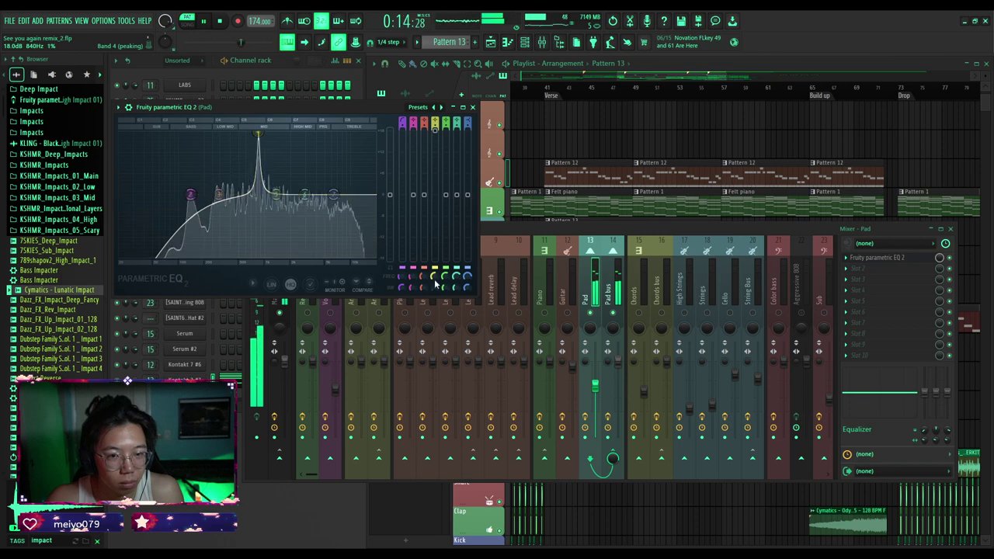
pyautogui.moveTo(439, 138); pyautogui.dragTo(439, 149)
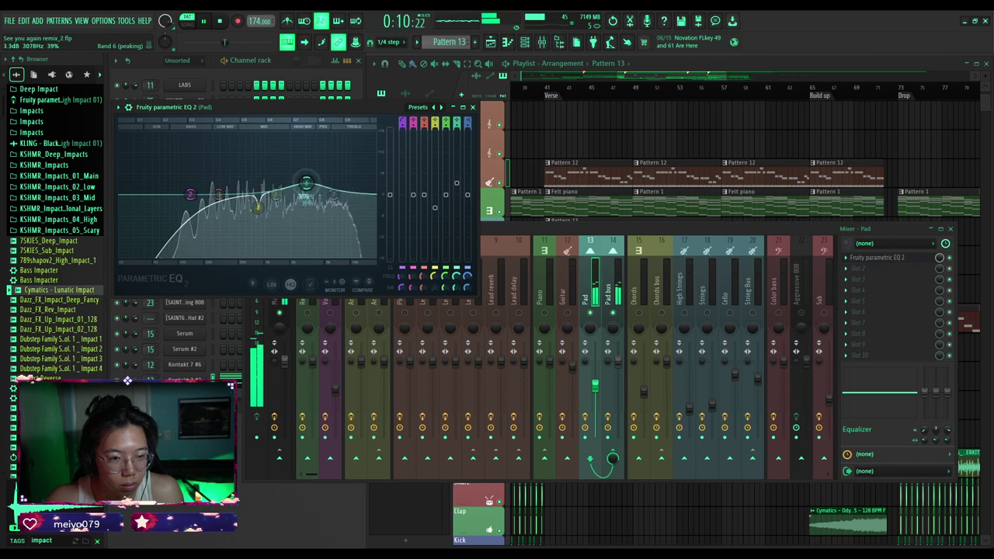
# Shape a gentle boost of about 3.3 dB near 3078 Hz on band 6, fine-tune band 3's level, and close the EQ.
pyautogui.scroll(-2, 194, 194)
pyautogui.moveTo(221, 198)
pyautogui.mouseDown()
pyautogui.moveTo(221, 167)
pyautogui.moveTo(232, 178)
pyautogui.moveTo(227, 202)
pyautogui.moveTo(221, 195)
pyautogui.mouseUp()
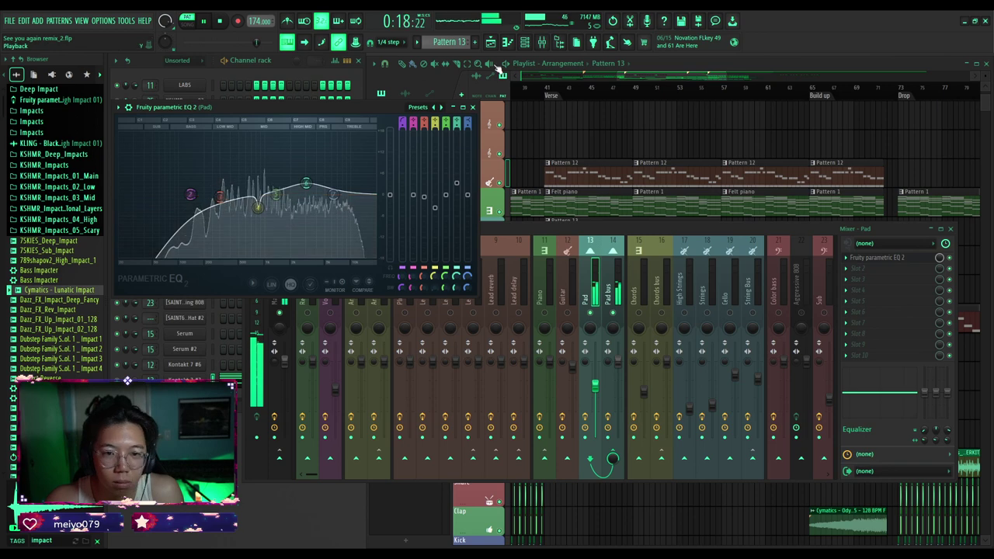
pyautogui.click(472, 107)
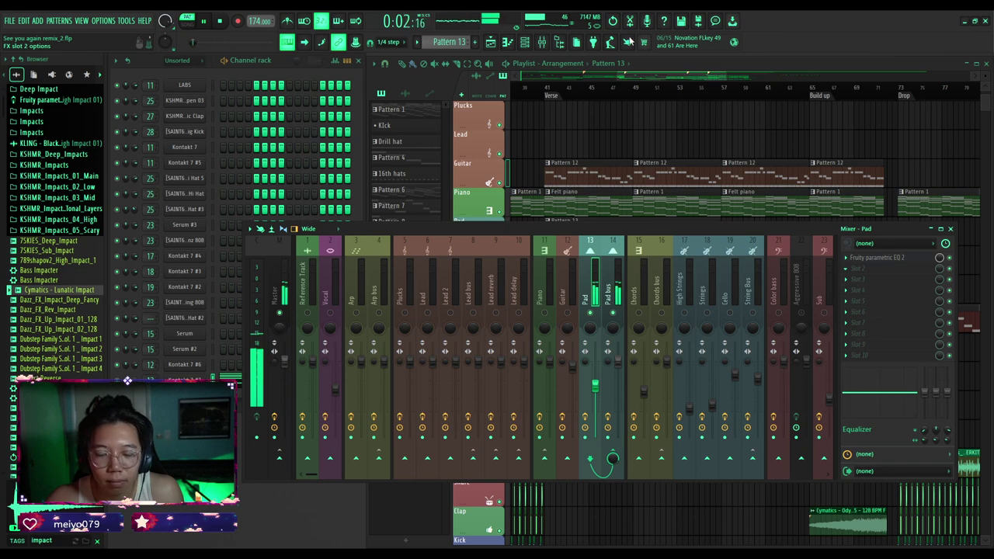
# Save the project and add ShaperBox 3 to the Pad track's second effect slot with its Distort presets listed.
pyautogui.hotkey('ctrl', 's')
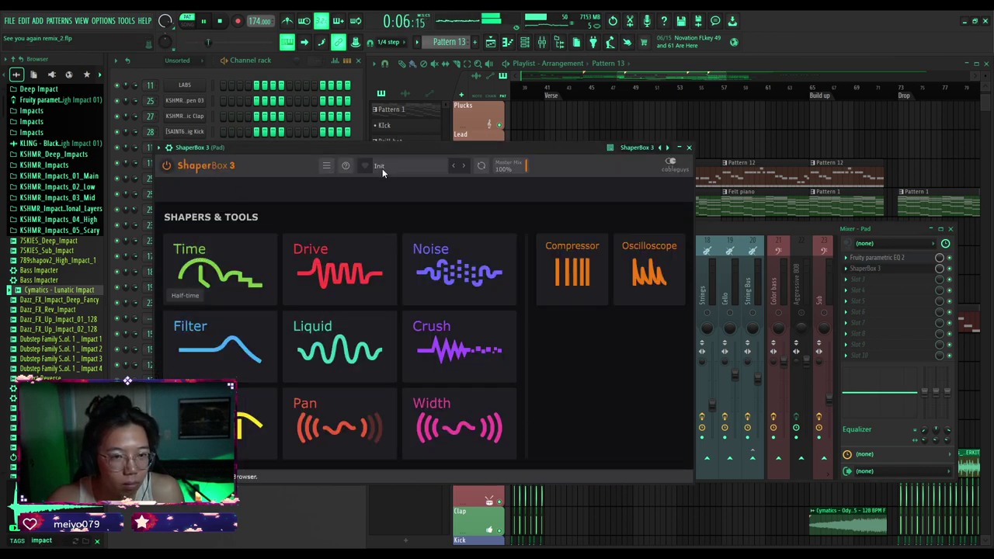
pyautogui.click(382, 168)
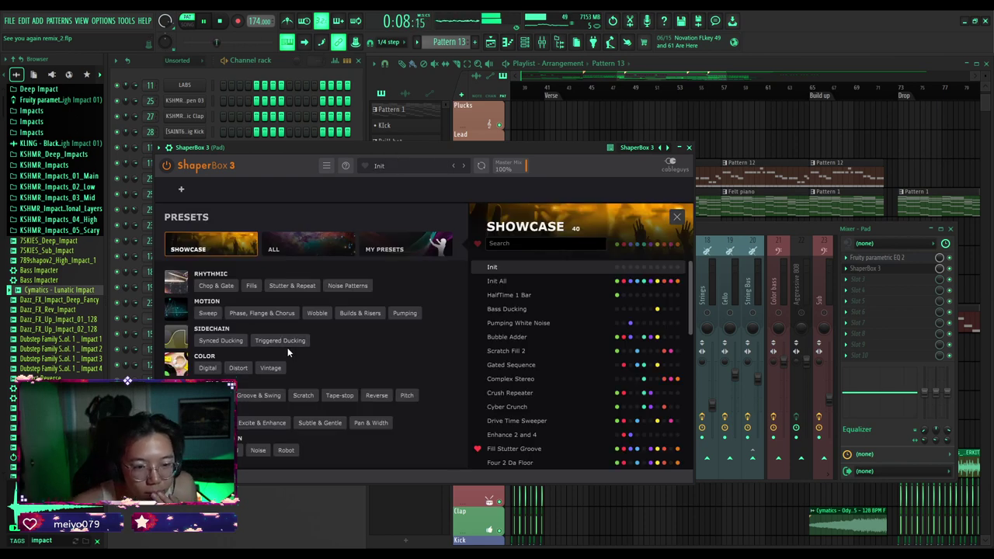
pyautogui.click(241, 368)
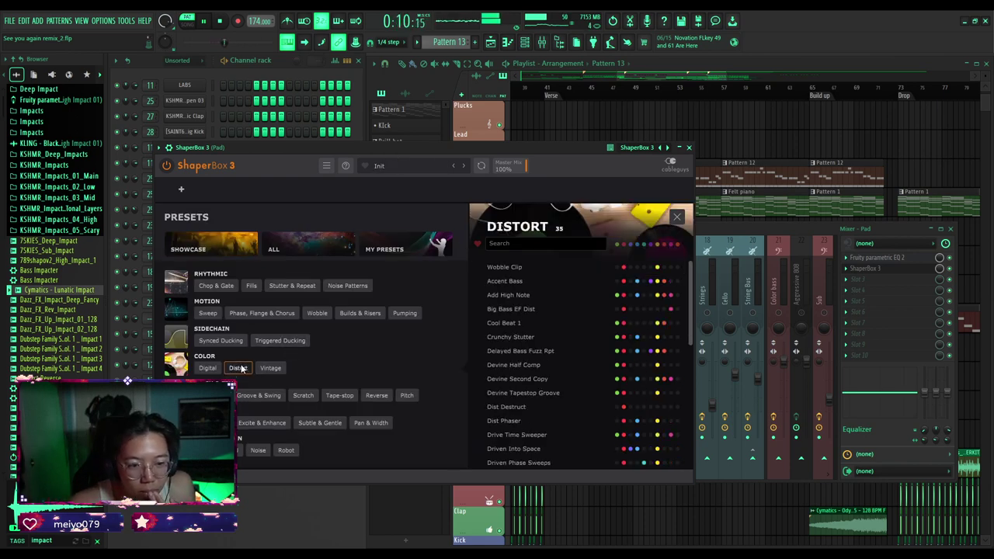
# Look through ShaperBox 3's Distort presets and audition Haas Zapper, Noise Into Clip and Motion Drive.
pyautogui.scroll(-5, 507, 306)
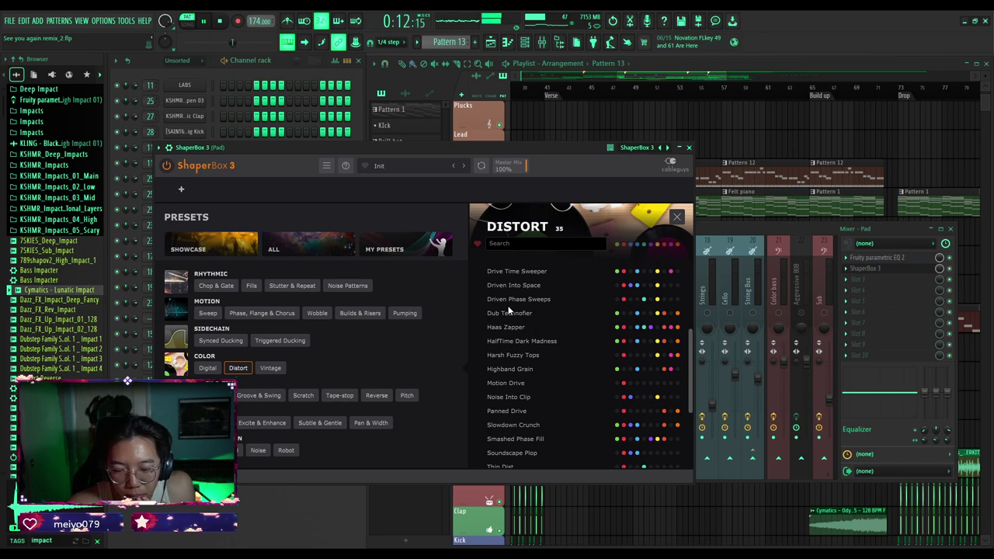
pyautogui.scroll(5, 512, 311)
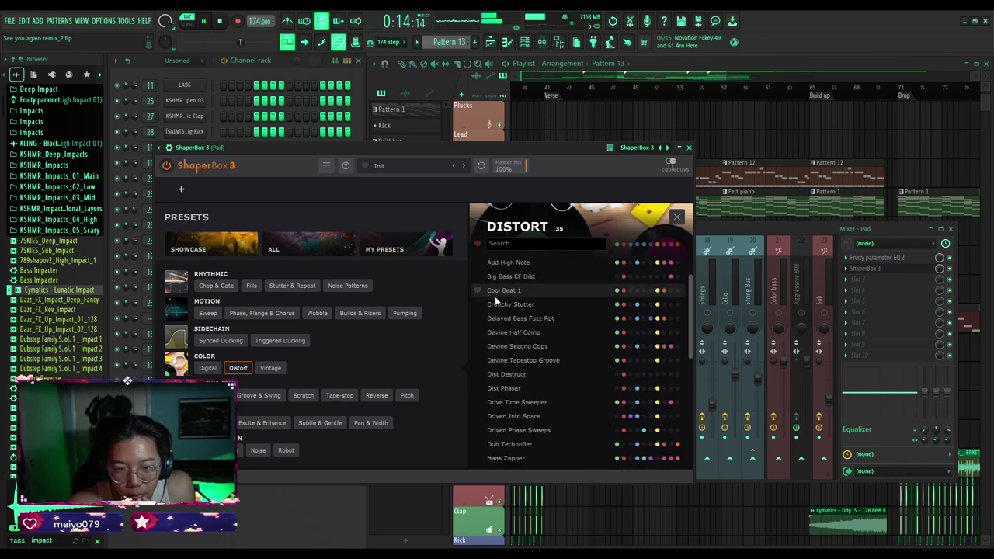
pyautogui.scroll(-3, 496, 303)
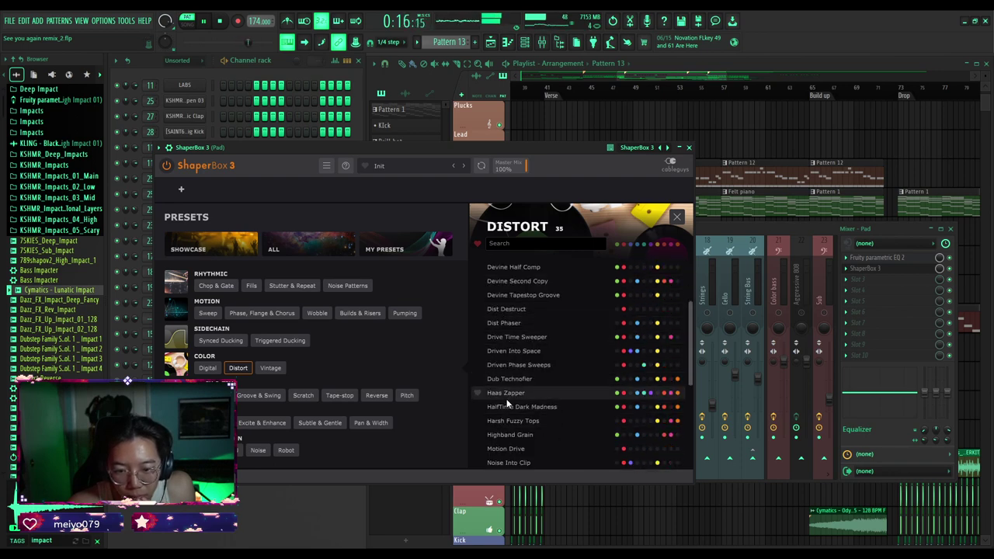
pyautogui.click(506, 400)
pyautogui.scroll(-3, 513, 385)
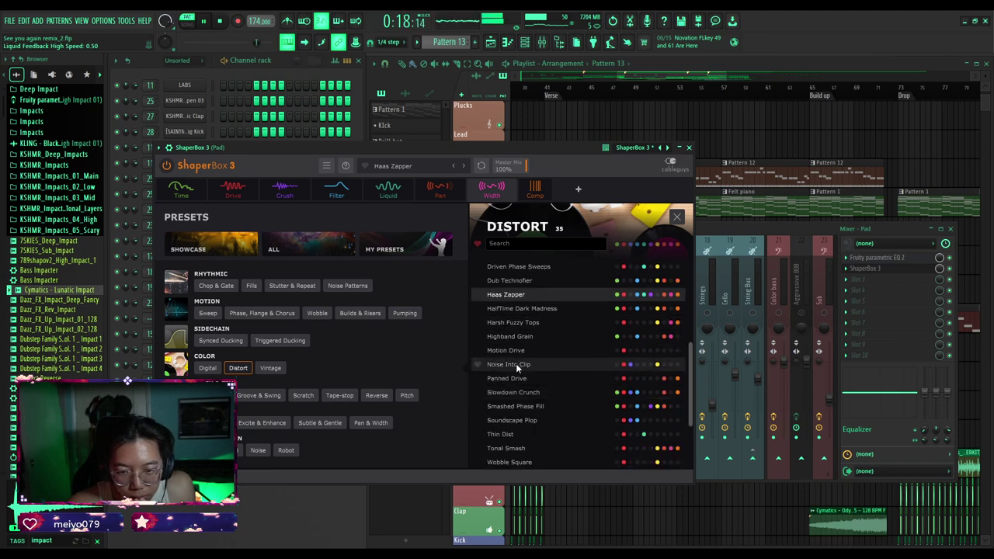
pyautogui.click(517, 368)
pyautogui.scroll(-1, 514, 342)
pyautogui.click(511, 320)
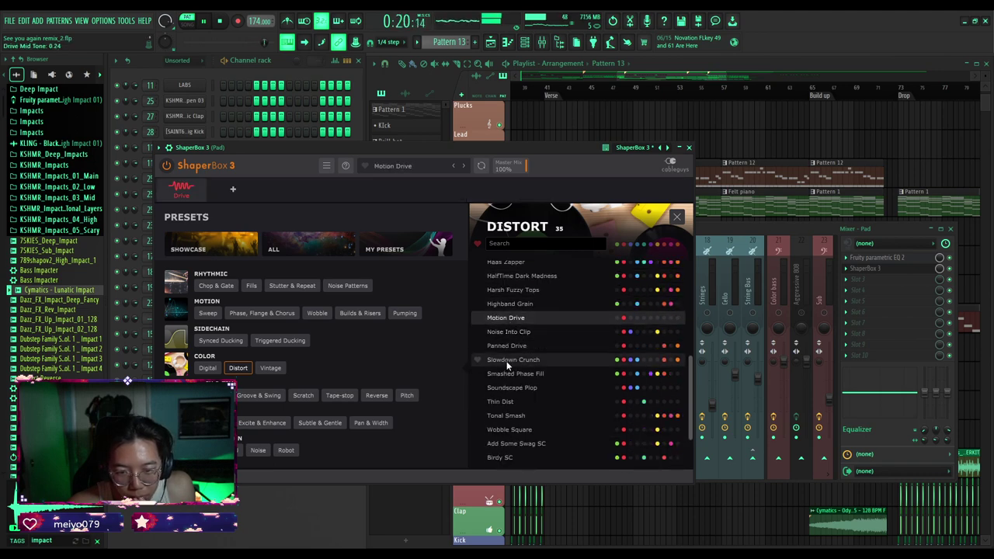
# Audition the Distort presets Slowdown Crunch, Soundscape Plop, Thin Dist, Tonal Smash, Wobble Square, Add Some Swag SC and Birdy SC.
pyautogui.click(508, 358)
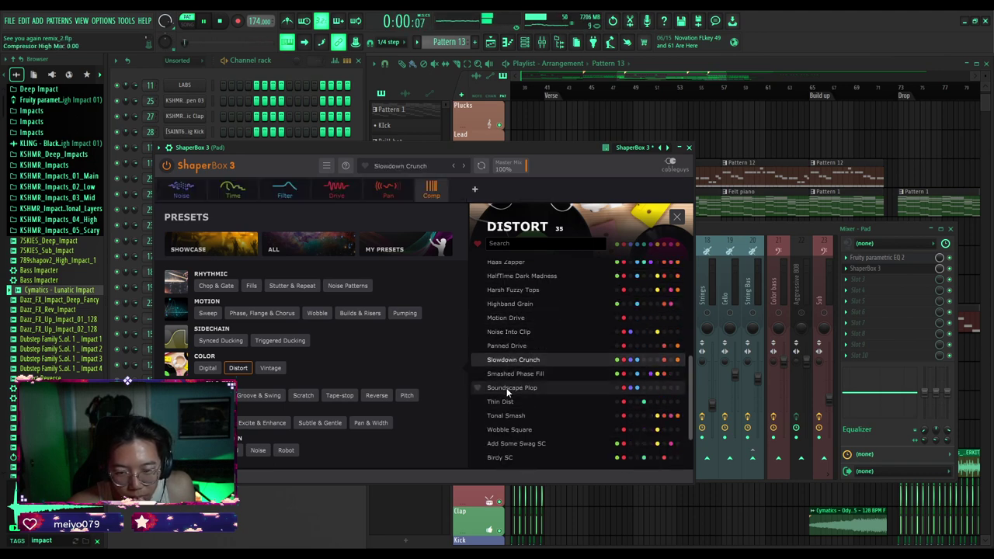
pyautogui.click(508, 389)
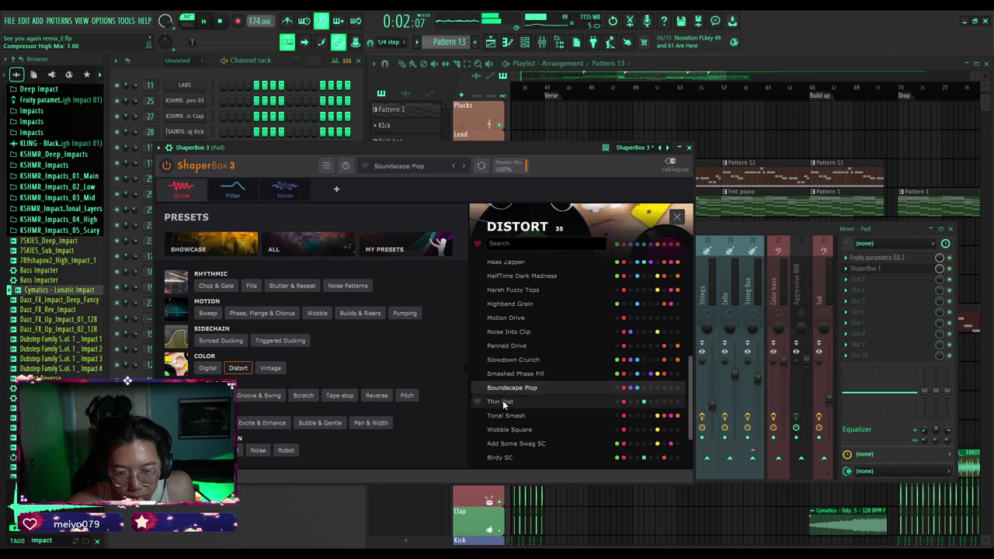
pyautogui.click(503, 403)
pyautogui.click(503, 416)
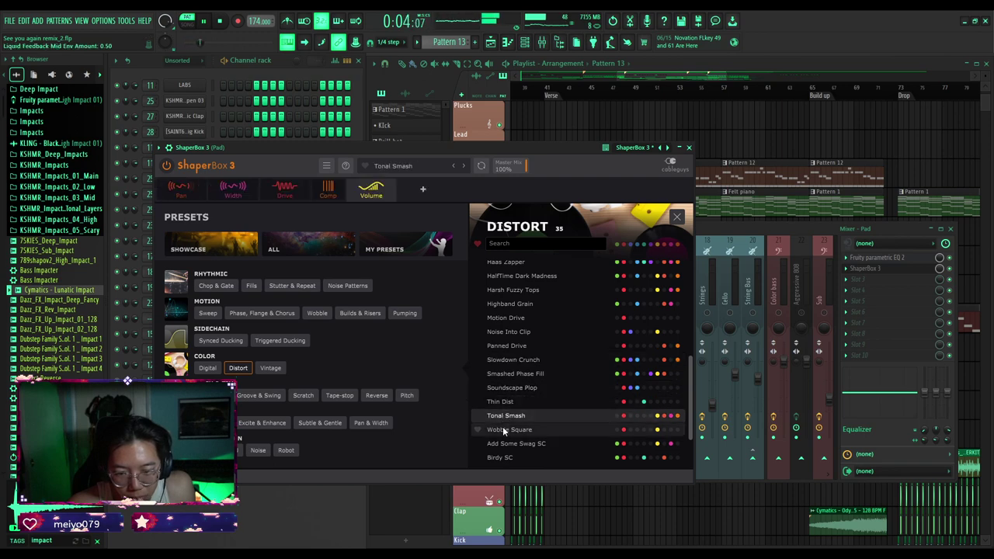
pyautogui.click(508, 430)
pyautogui.click(513, 442)
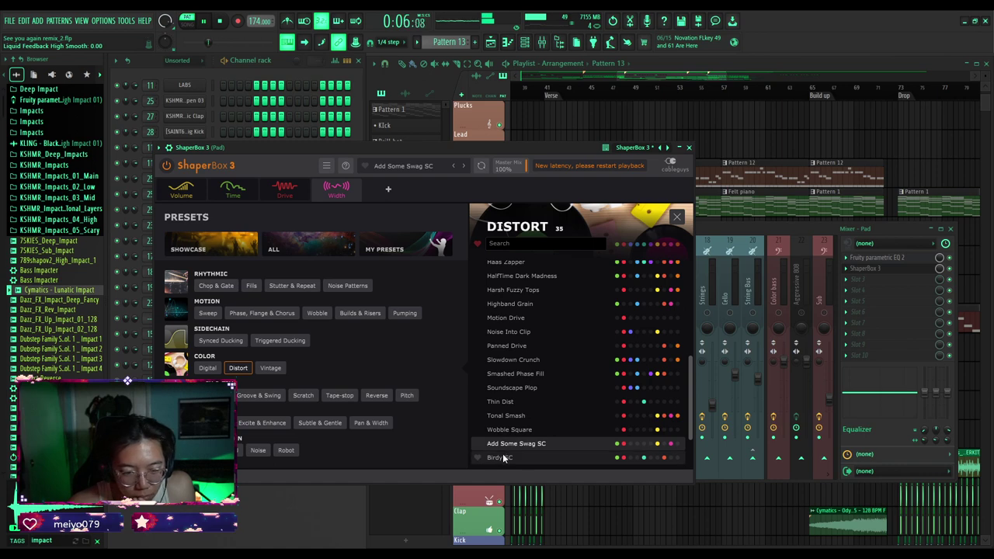
pyautogui.click(501, 457)
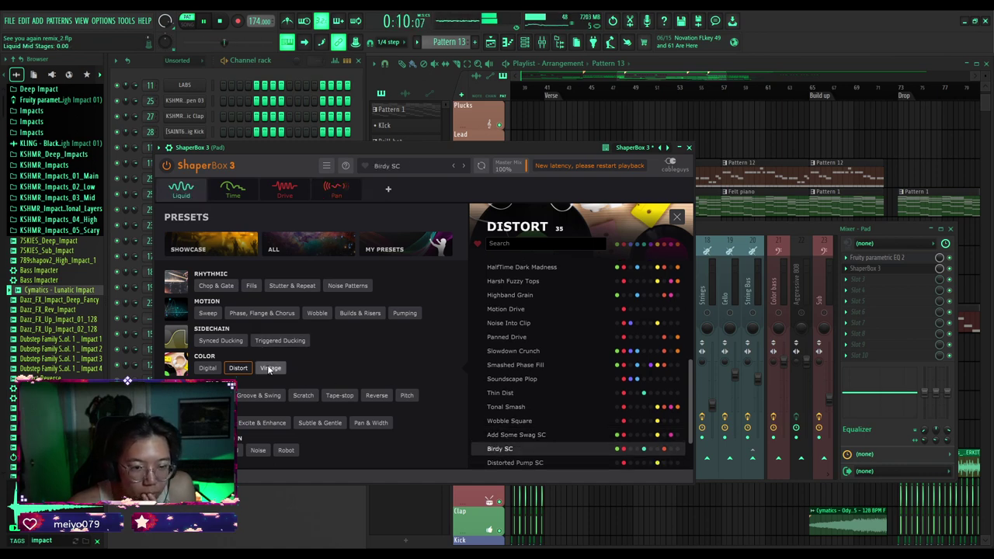
# Compare the Bathroom and Flanged Phaser presets from the Phase, Flange & Chorus category and mark Bathroom as a favourite.
pyautogui.click(278, 313)
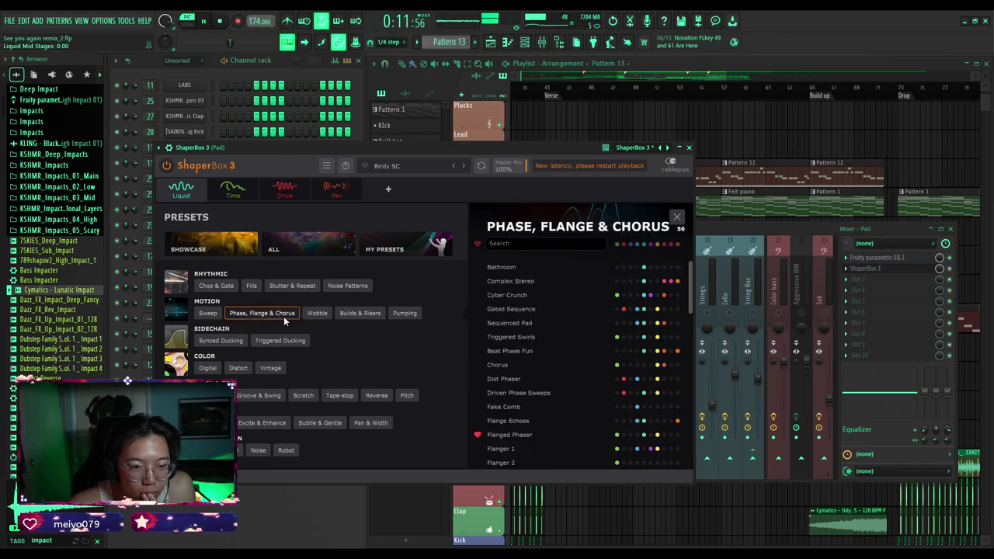
pyautogui.click(518, 269)
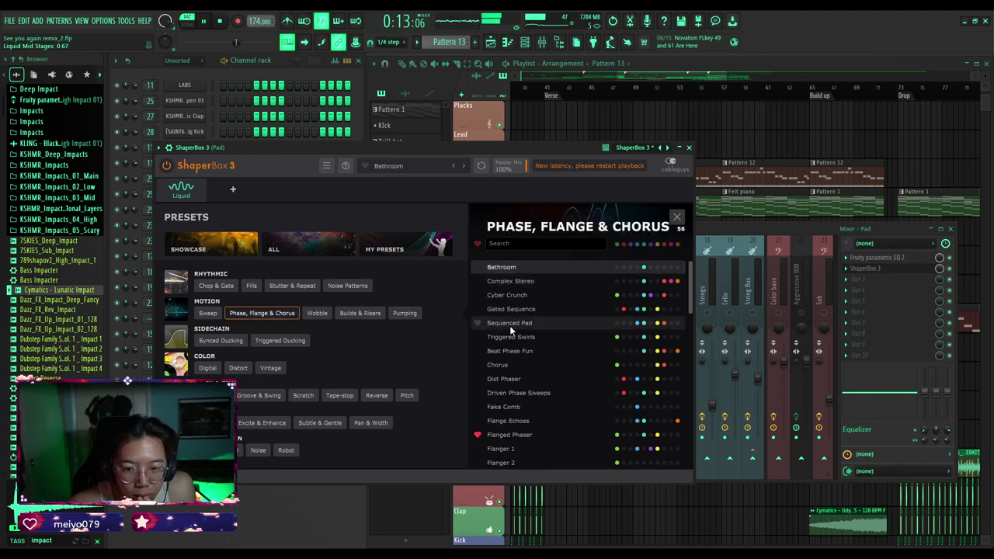
pyautogui.click(508, 434)
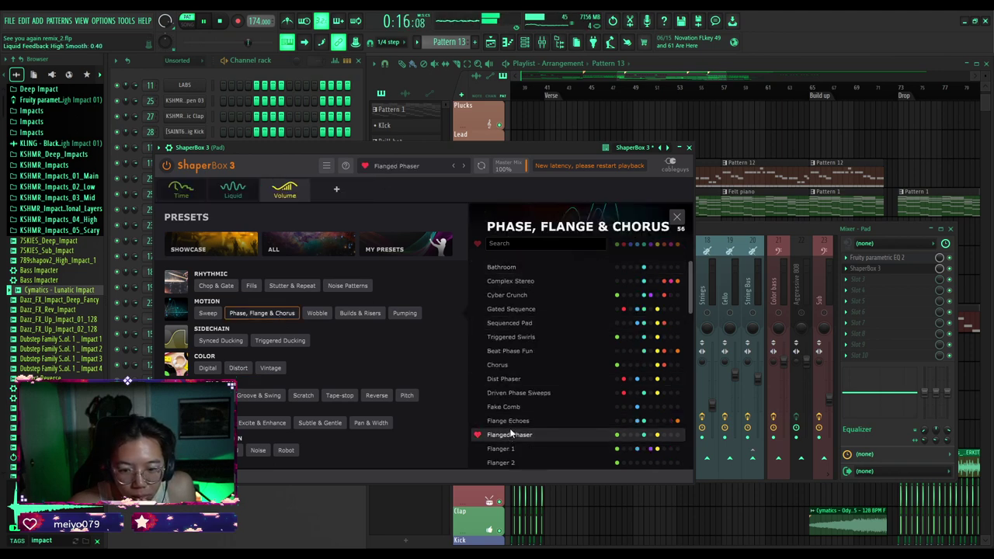
pyautogui.scroll(-4, 509, 427)
pyautogui.scroll(-3, 509, 420)
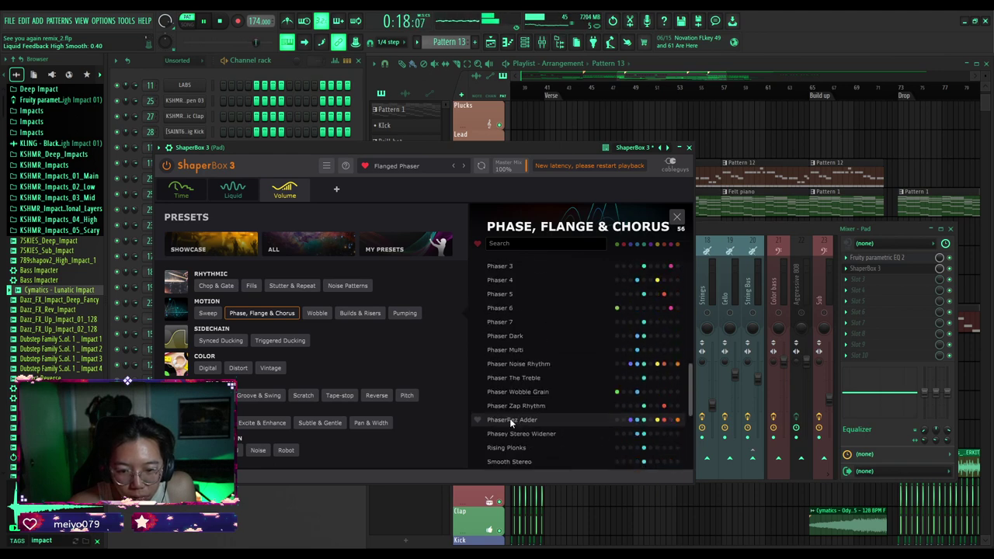
pyautogui.scroll(8, 510, 418)
pyautogui.click(497, 267)
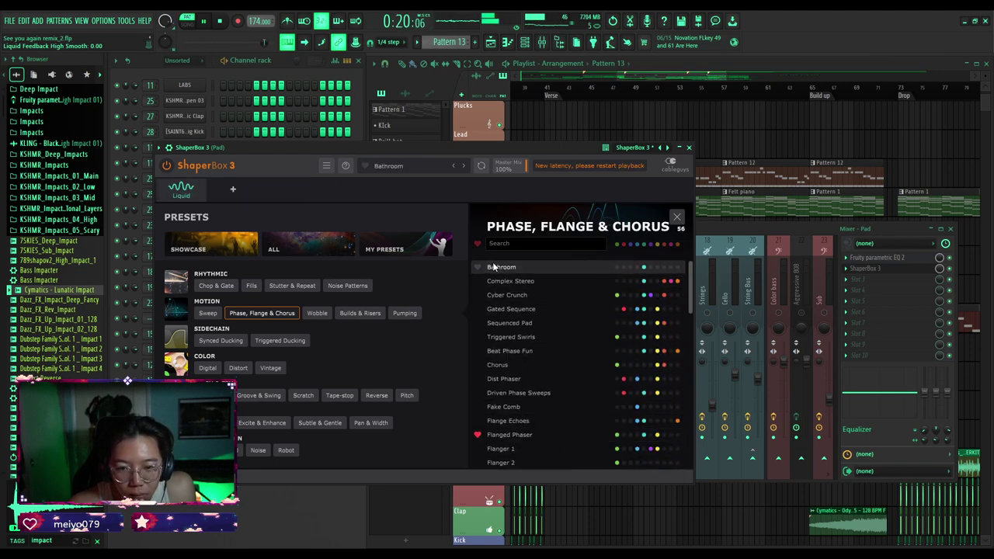
pyautogui.click(477, 266)
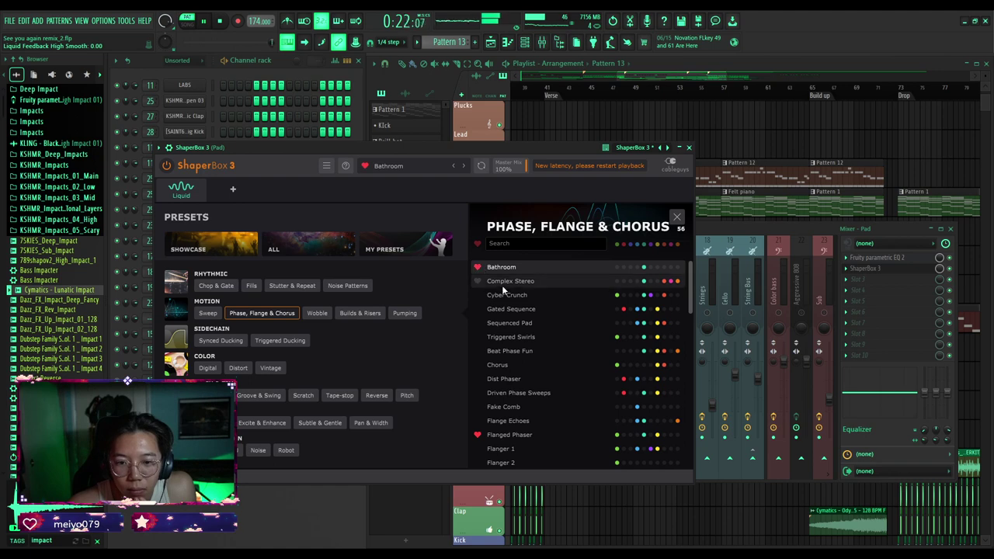
# Load the Complex Stereo preset, set its Pan shaper's blend to 0% Pan and 100% Haas, and restart playback.
pyautogui.click(525, 283)
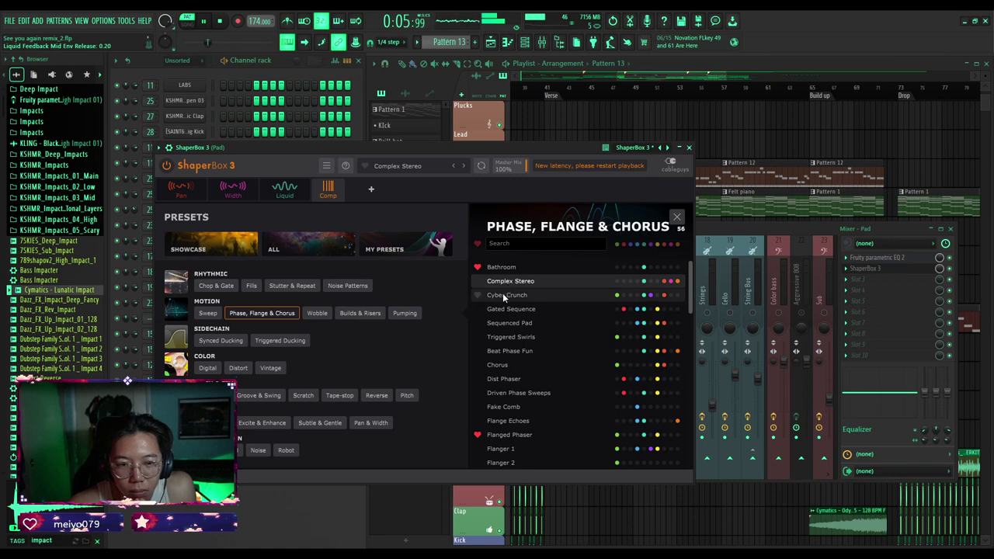
pyautogui.click(180, 189)
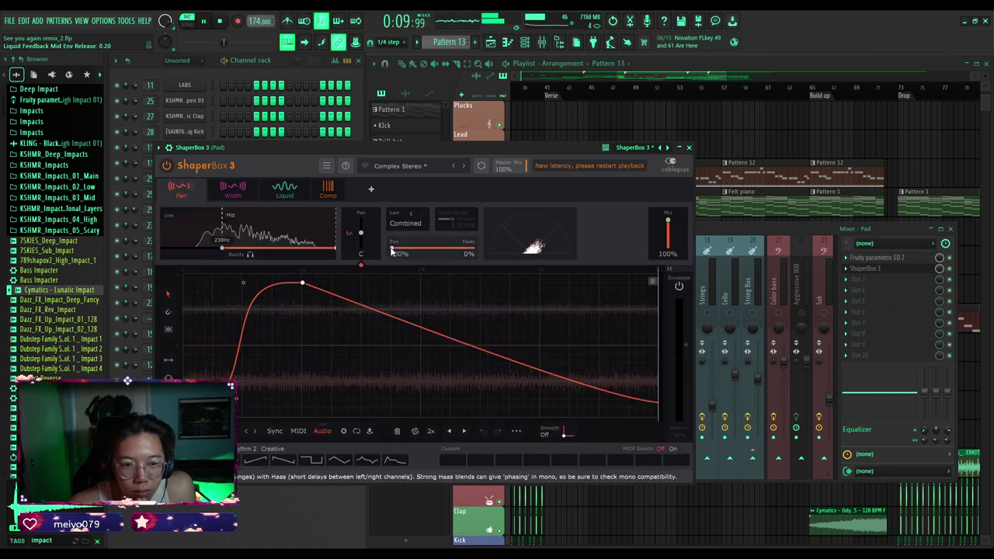
pyautogui.moveTo(392, 248); pyautogui.dragTo(472, 249)
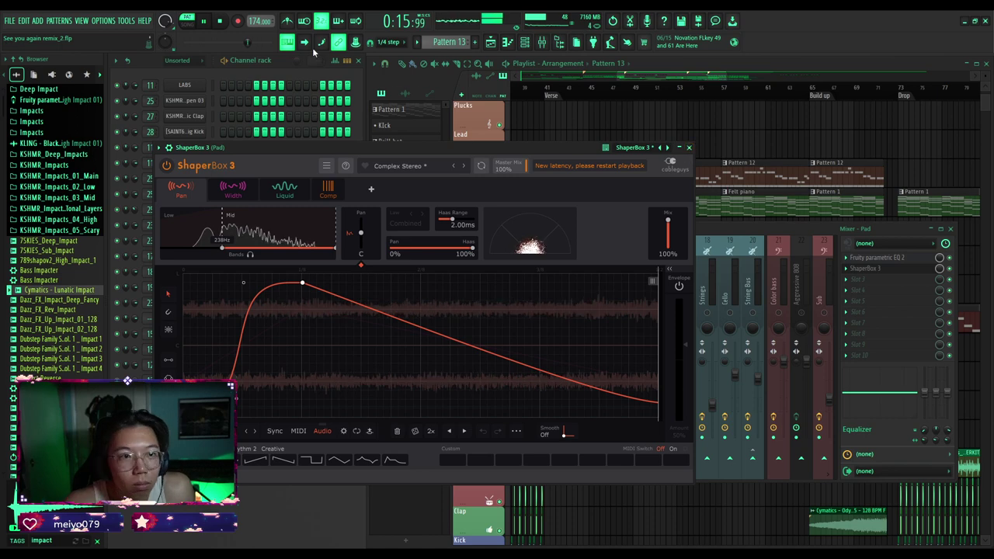
pyautogui.click(219, 23)
pyautogui.click(205, 22)
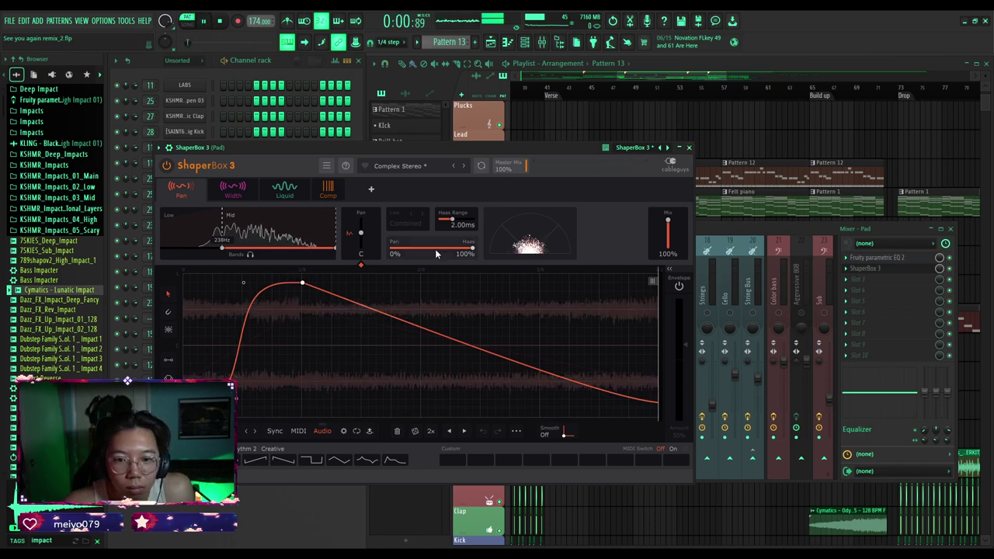
# Play the arrangement from the Verse and from bar 49 while lowering the Pad mixer track's volume to balance the choir.
pyautogui.click(689, 148)
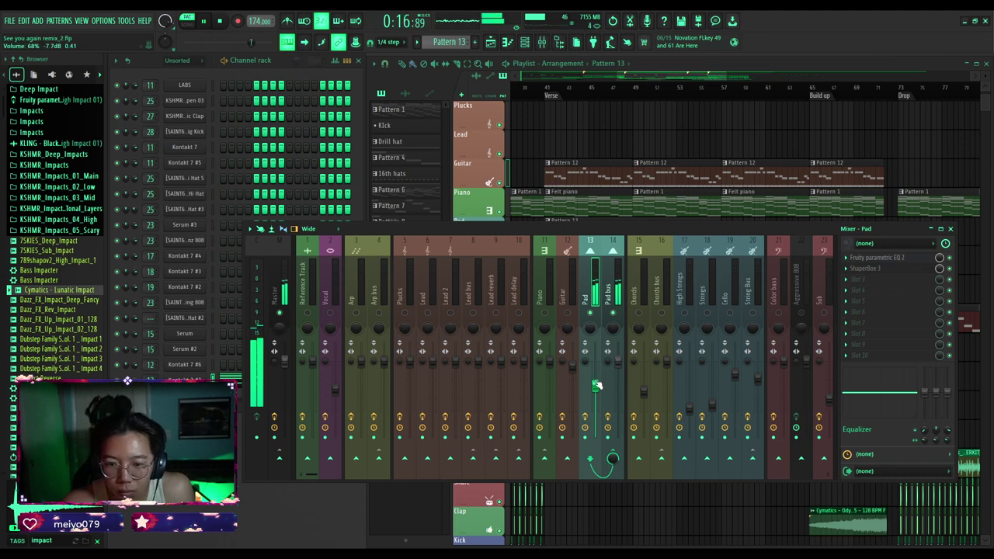
pyautogui.click(546, 90)
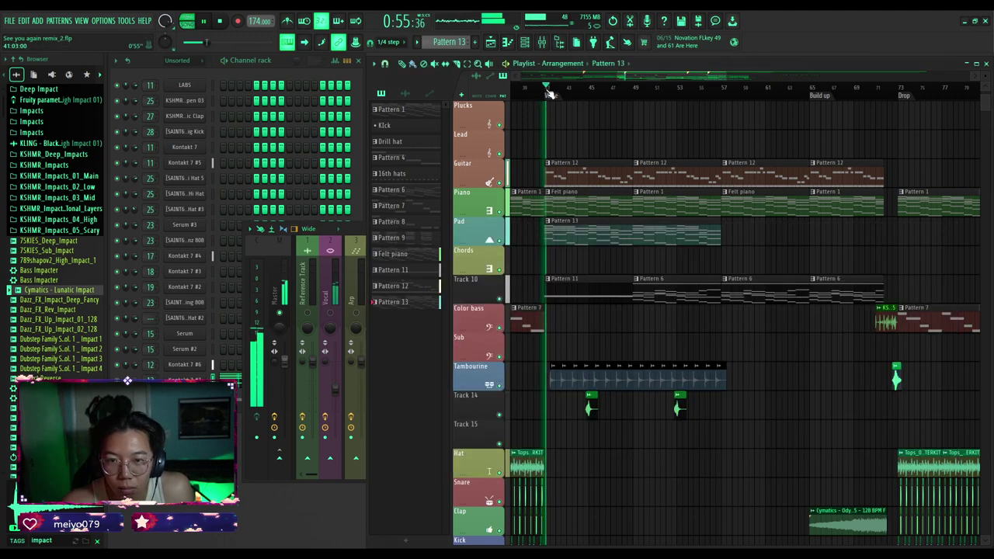
pyautogui.click(353, 223)
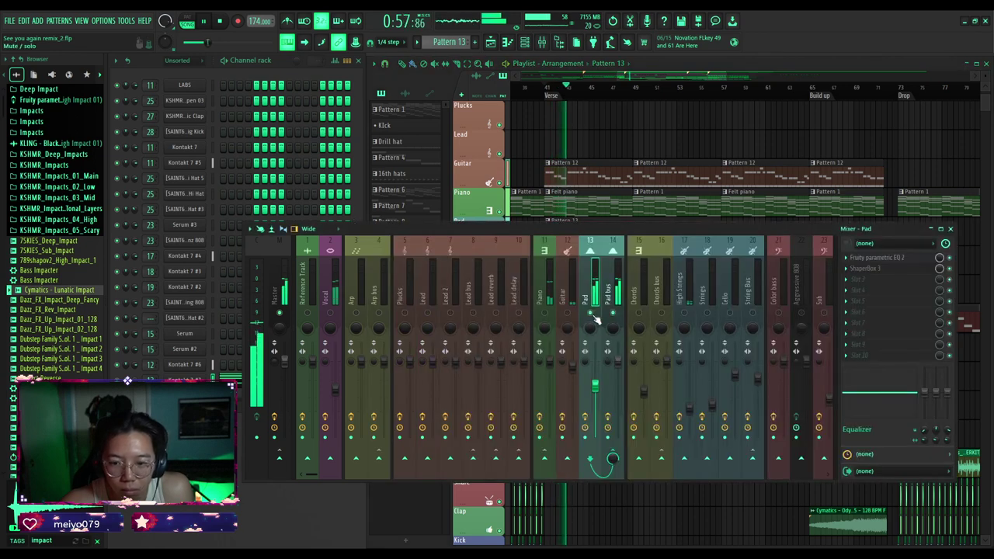
pyautogui.click(596, 386)
pyautogui.moveTo(596, 389); pyautogui.dragTo(595, 420)
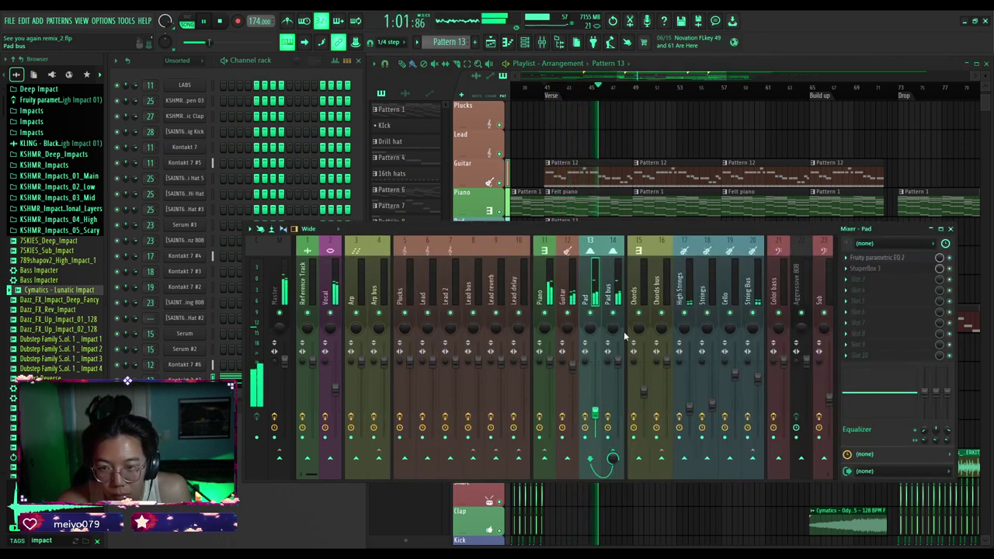
pyautogui.click(635, 92)
pyautogui.click(358, 227)
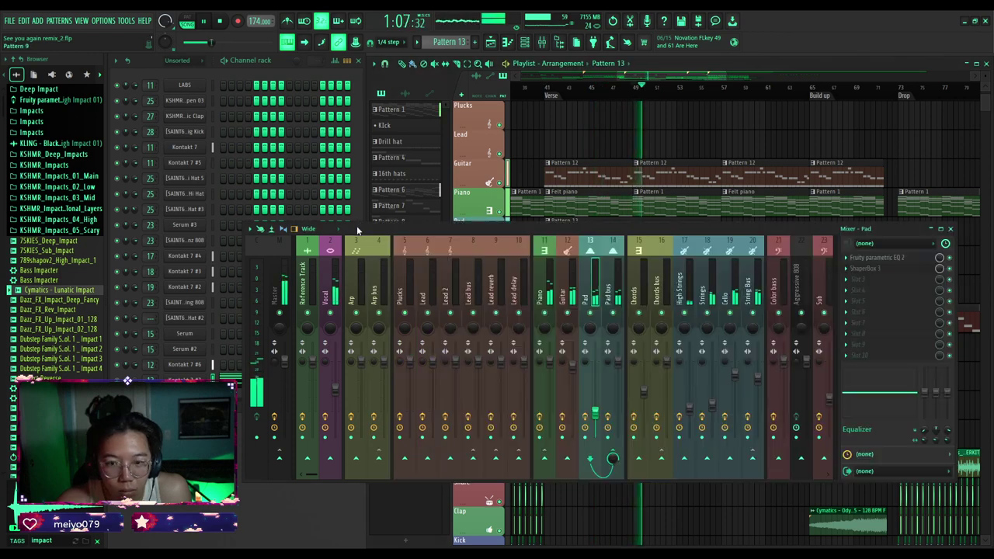
# Copy the 16-bar Pattern 13 clip to bar 57 on the Pad track and raise the Pad mixer fader slightly.
pyautogui.click(639, 161)
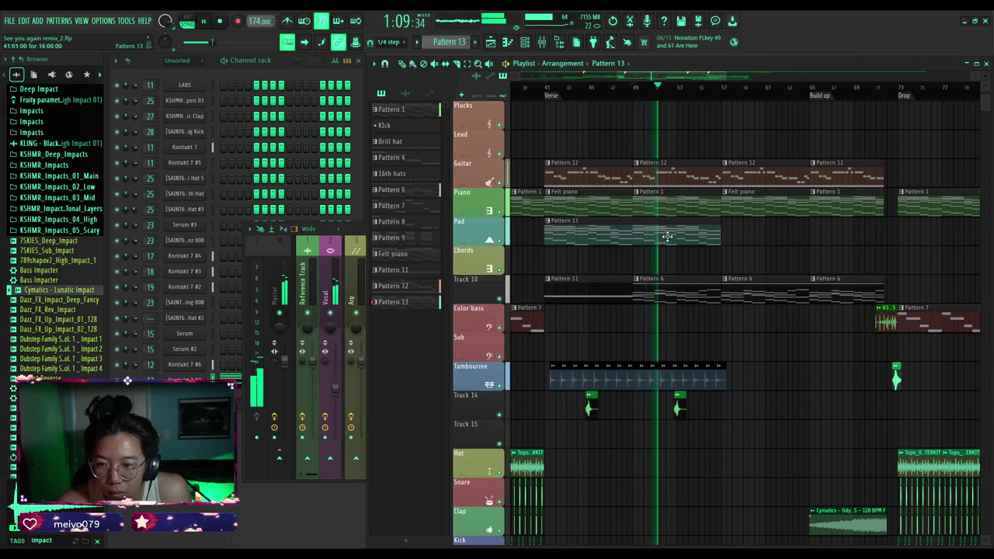
pyautogui.moveTo(667, 235); pyautogui.dragTo(843, 234)
pyautogui.moveTo(847, 233); pyautogui.dragTo(844, 233)
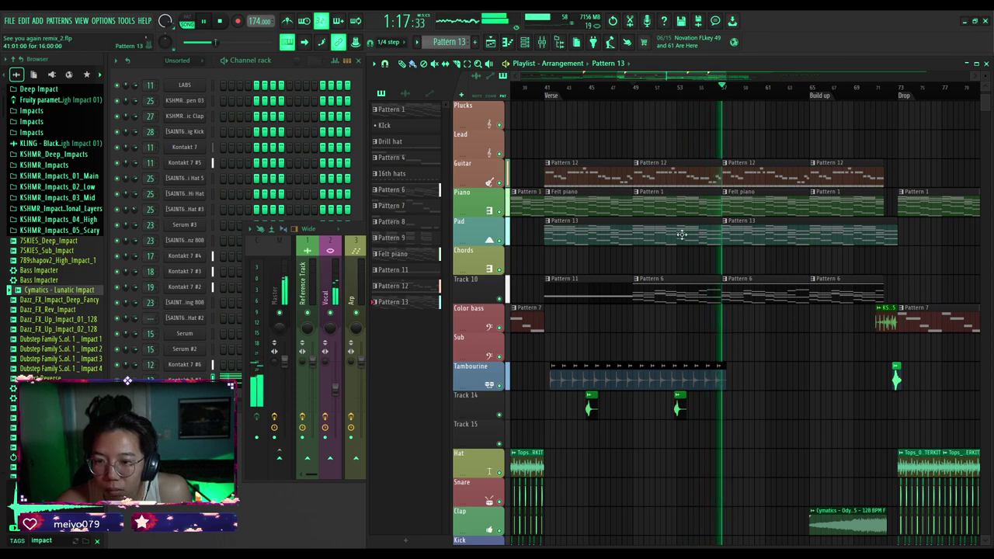
pyautogui.click(344, 229)
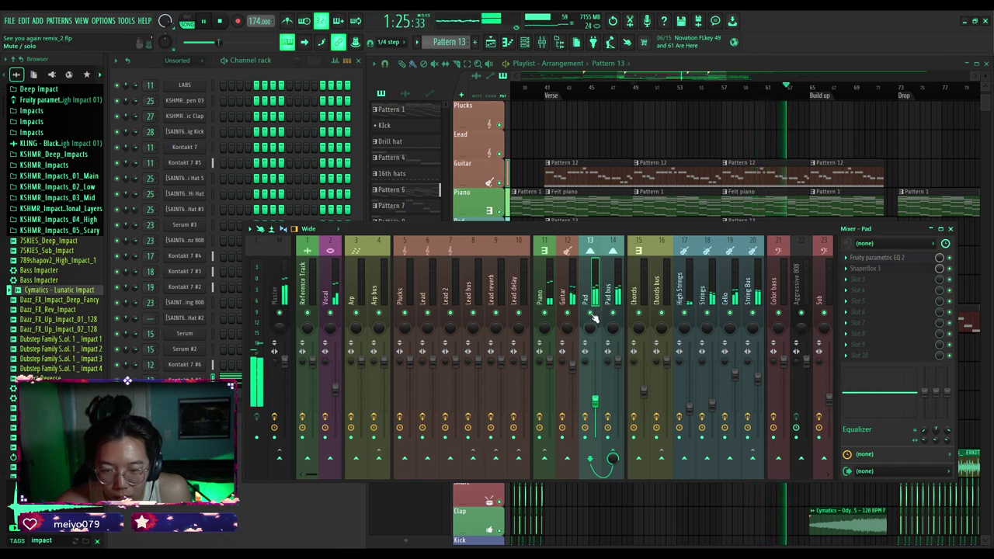
pyautogui.click(546, 83)
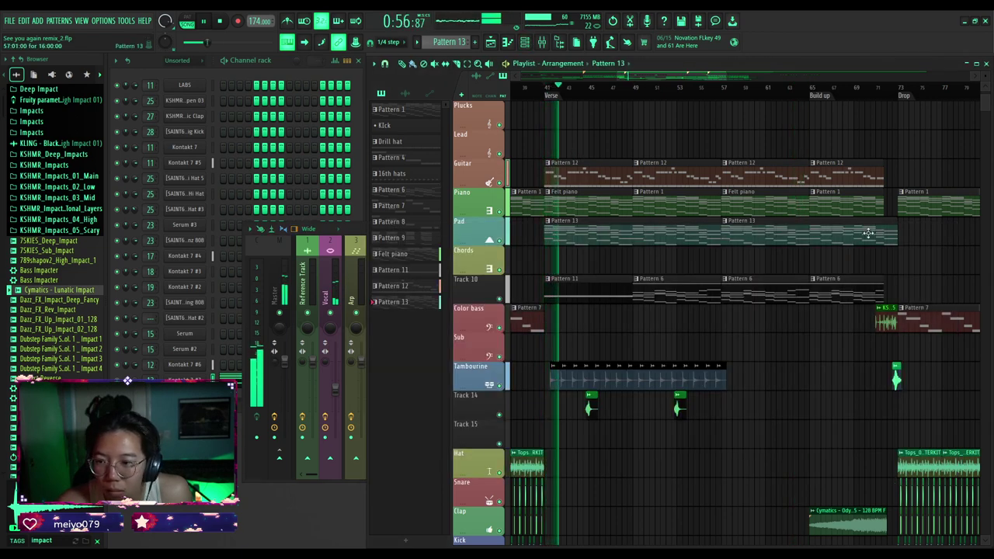
# Rearrange Pattern 13 on the Pad track as eight-bar clips starting at bars 41, 49, 57 and 65.
pyautogui.moveTo(896, 235); pyautogui.dragTo(647, 235)
pyautogui.click(651, 235)
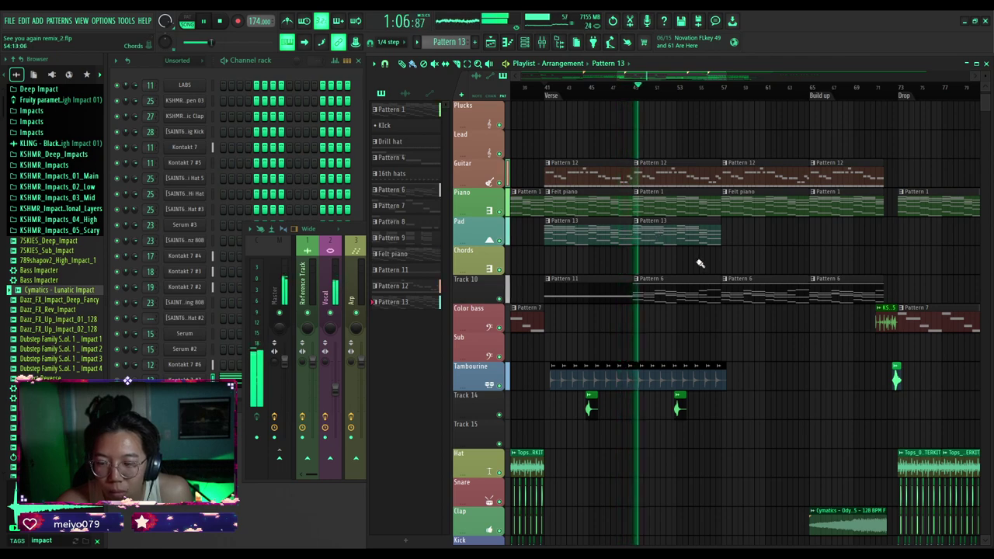
pyautogui.scroll(1, 699, 264)
pyautogui.keyDown('ctrl'); pyautogui.scroll(3, 697, 263); pyautogui.keyUp('ctrl')
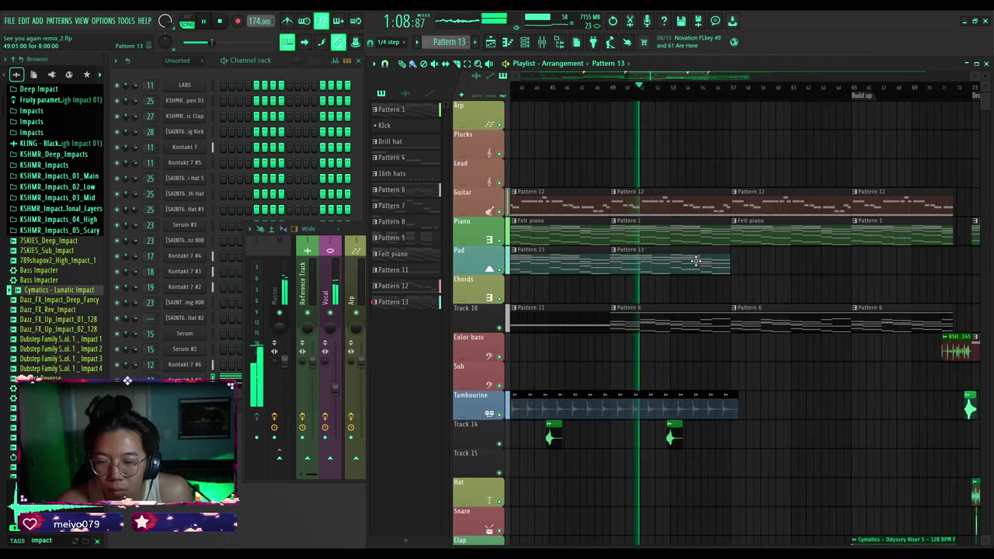
pyautogui.keyDown('ctrl'); pyautogui.scroll(-3, 691, 261); pyautogui.keyUp('ctrl')
pyautogui.keyDown('ctrl'); pyautogui.scroll(3, 689, 261); pyautogui.keyUp('ctrl')
pyautogui.keyDown('shift'); pyautogui.moveTo(655, 264); pyautogui.dragTo(769, 272); pyautogui.keyUp('shift')
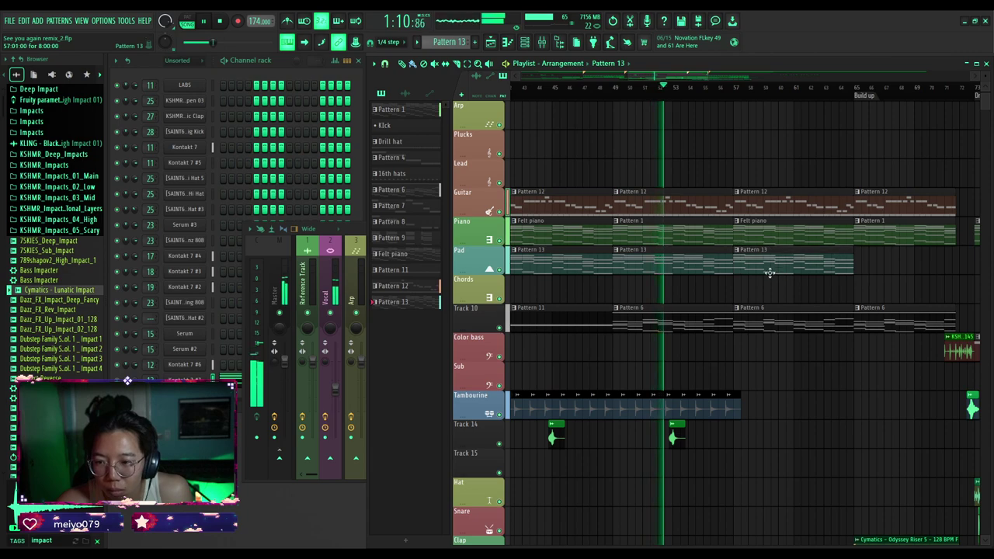
pyautogui.click(868, 264)
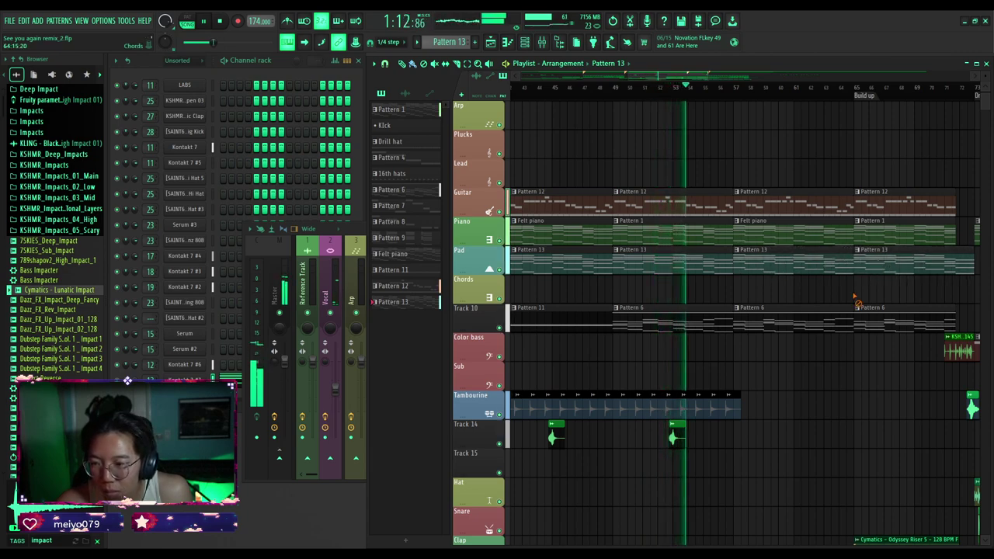
# Trim the Pattern 13 clip at bar 65 to a length of 6:12:00 so it ends with the Guitar and Piano clips.
pyautogui.keyDown('ctrl'); pyautogui.scroll(-3, 858, 294); pyautogui.keyUp('ctrl')
pyautogui.keyDown('ctrl'); pyautogui.scroll(3, 863, 286); pyautogui.keyUp('ctrl')
pyautogui.moveTo(857, 269); pyautogui.dragTo(843, 268)
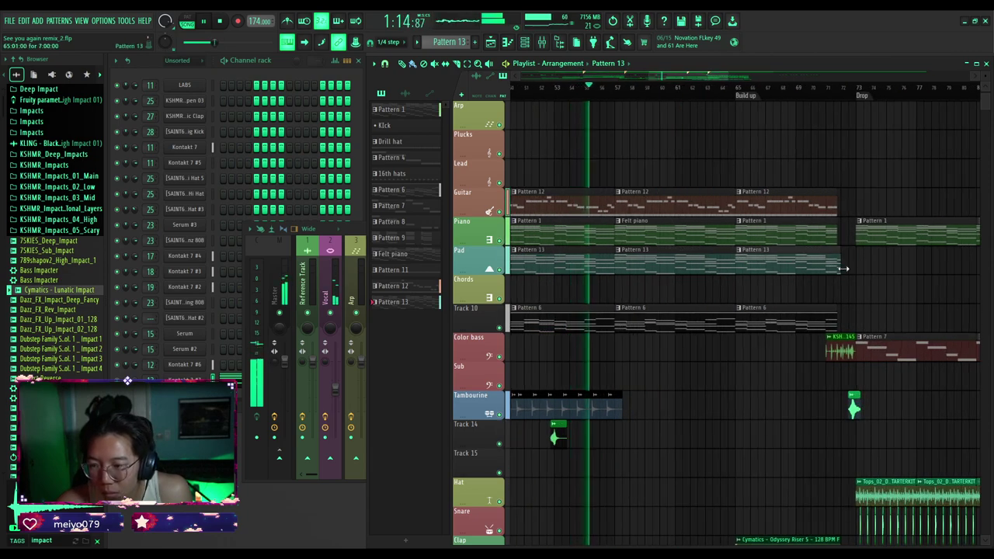
pyautogui.scroll(5, 842, 268)
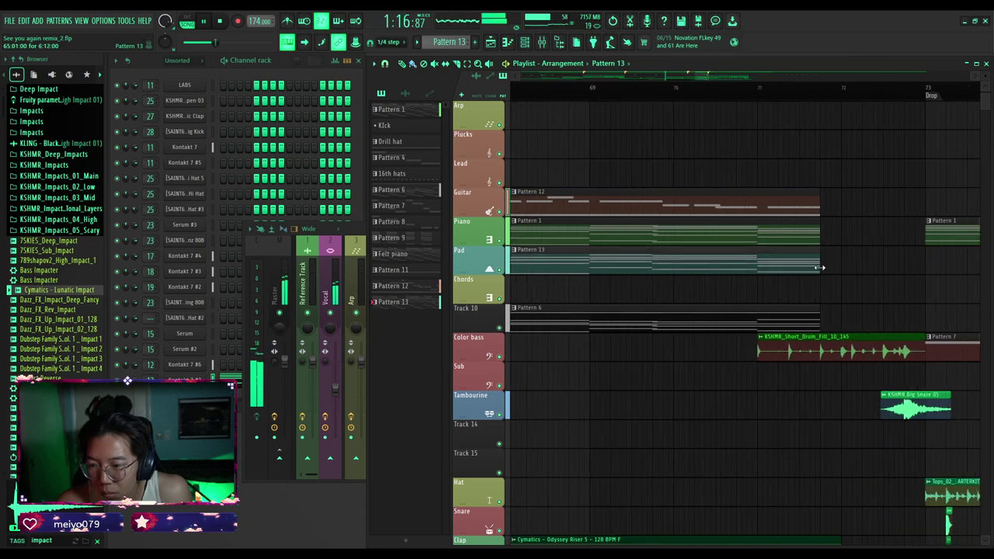
pyautogui.scroll(-8, 815, 281)
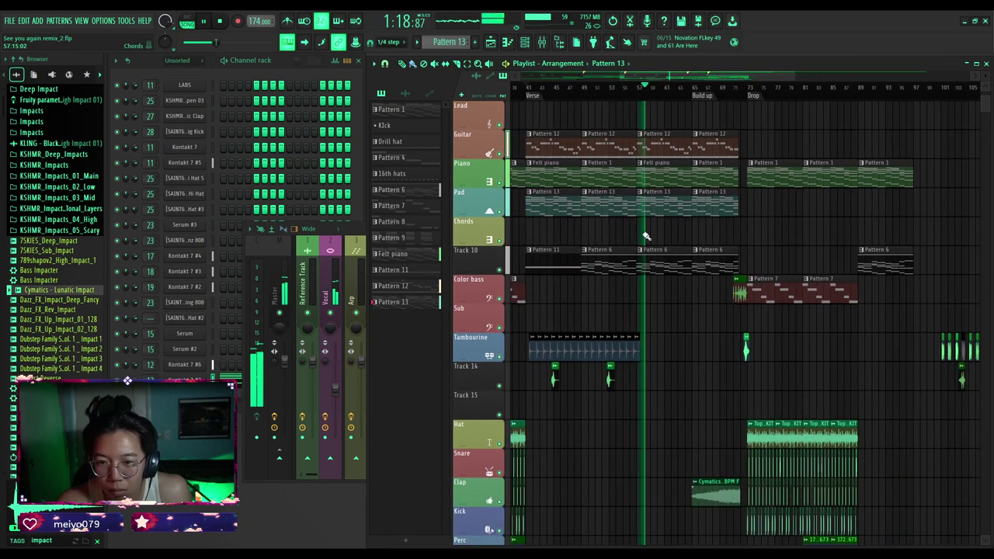
# Fine-tune the Pad mixer track's volume to about 39% while the song plays.
pyautogui.scroll(3, 641, 237)
pyautogui.press('F9')
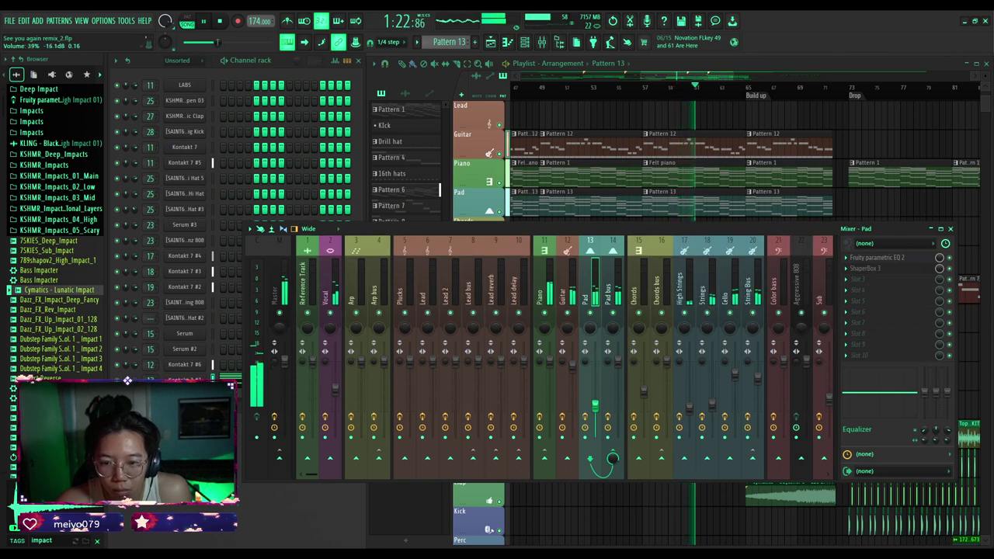
pyautogui.moveTo(595, 405)
pyautogui.mouseDown()
pyautogui.moveTo(595, 420)
pyautogui.moveTo(595, 405)
pyautogui.mouseUp()
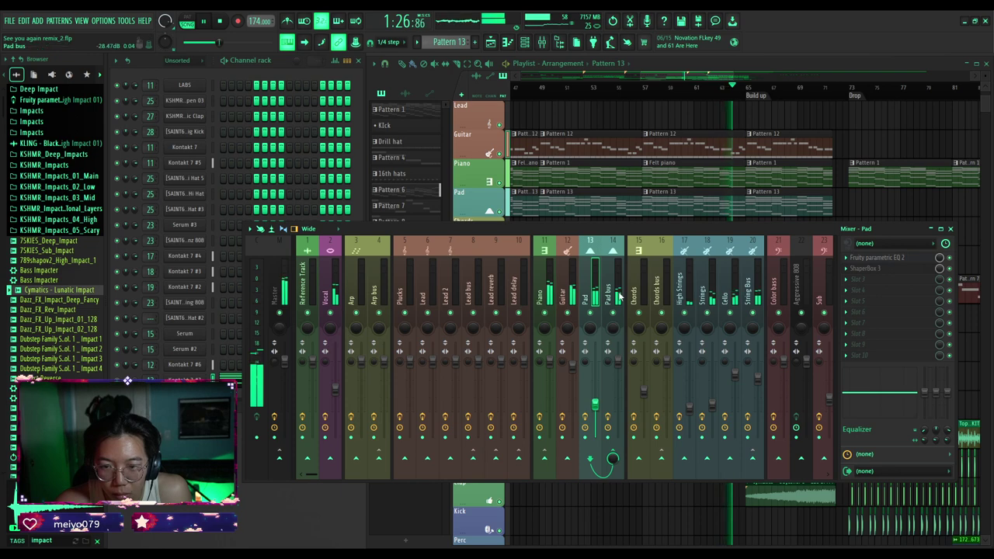
# Open the Kontakt Seraphim instrument, play its pattern on its own and set Cutoff to about 65%.
pyautogui.click(603, 202)
pyautogui.click(185, 380)
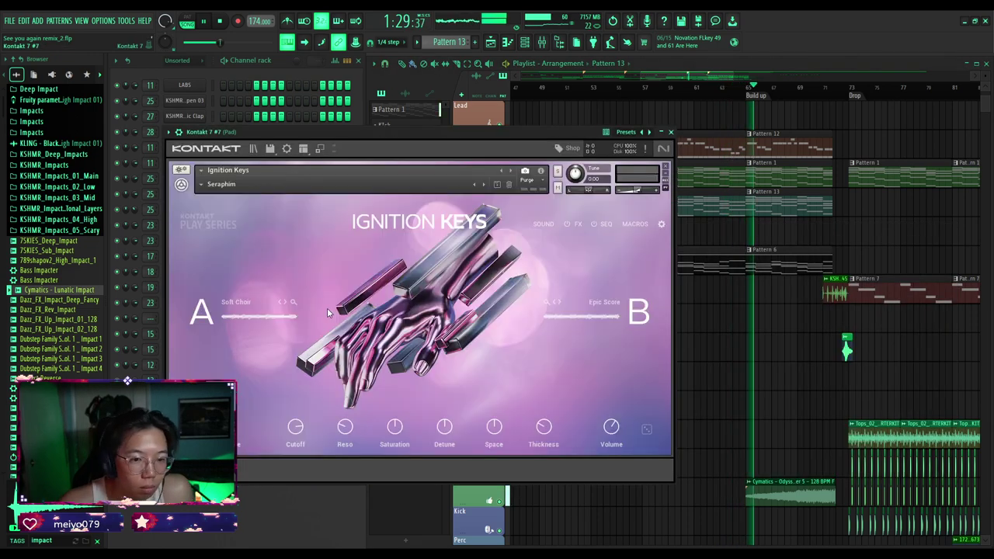
pyautogui.click(186, 21)
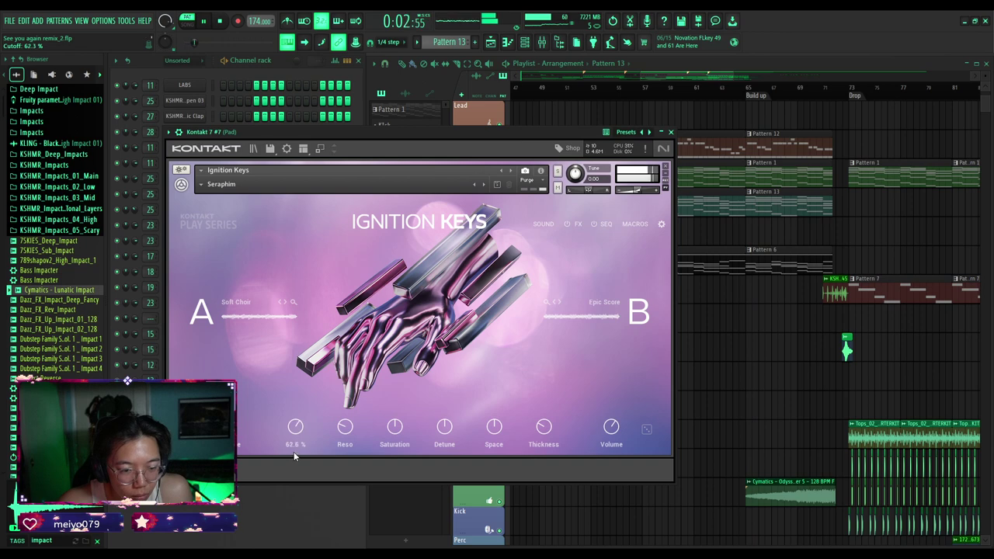
pyautogui.moveTo(295, 450); pyautogui.dragTo(295, 448)
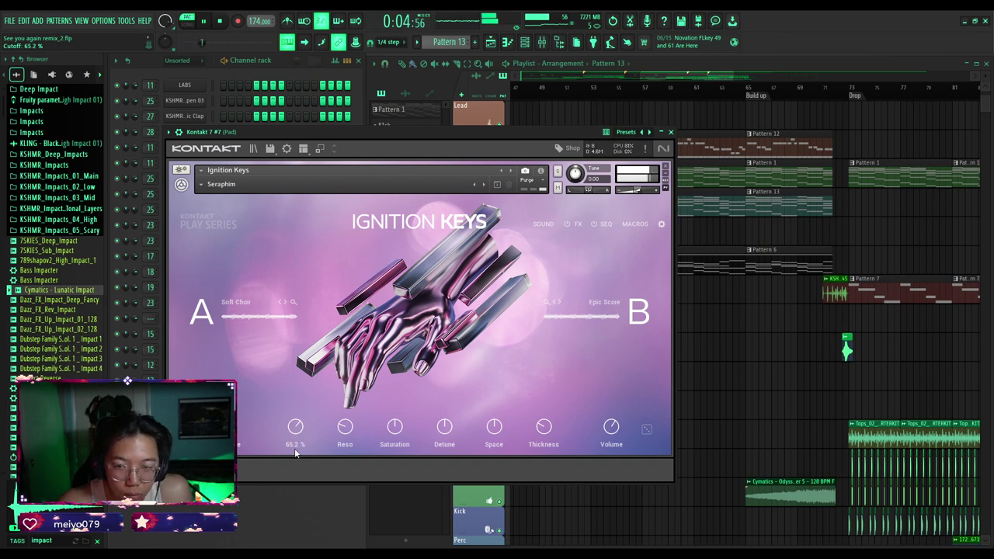
# Play the arrangement from the Verse and sweep Seraphim's Cutoff from about 28% up to about 71%.
pyautogui.click(543, 93)
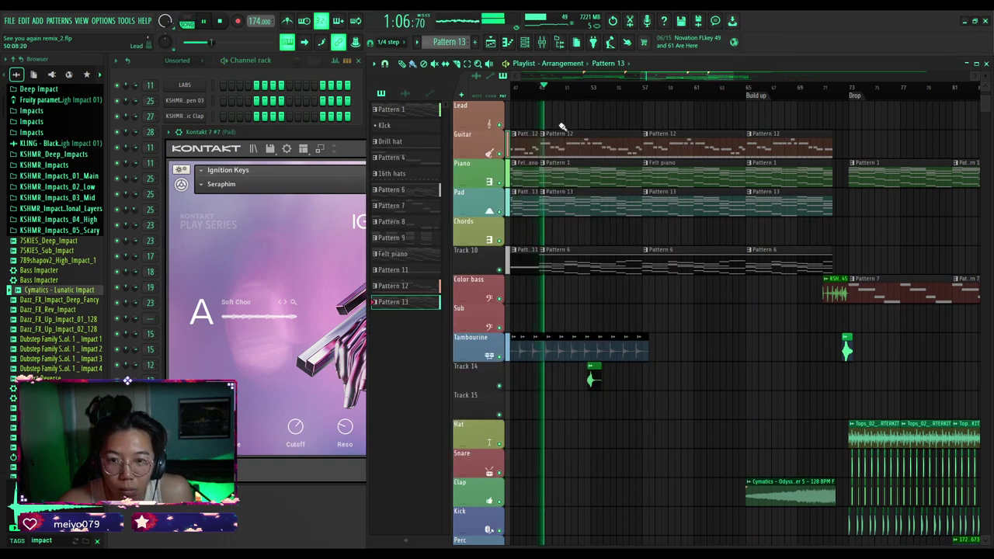
pyautogui.scroll(-2, 525, 92)
pyautogui.click(525, 92)
pyautogui.click(316, 134)
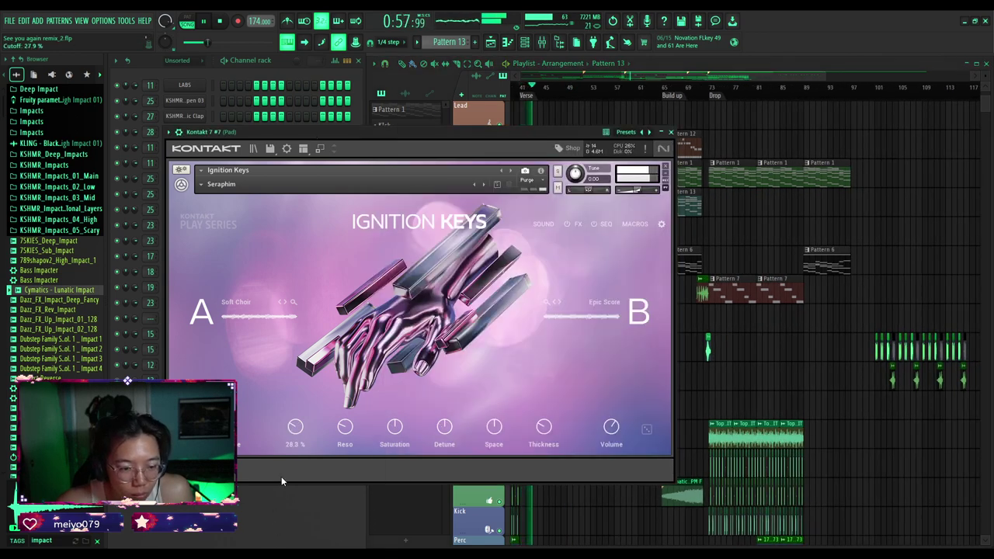
pyautogui.moveTo(281, 477); pyautogui.dragTo(279, 463)
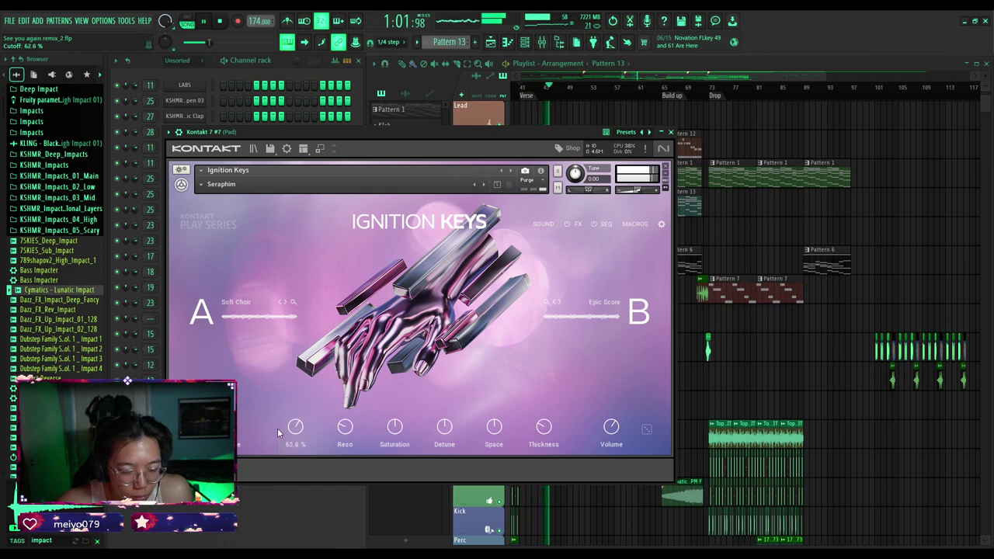
pyautogui.moveTo(278, 426); pyautogui.dragTo(278, 420)
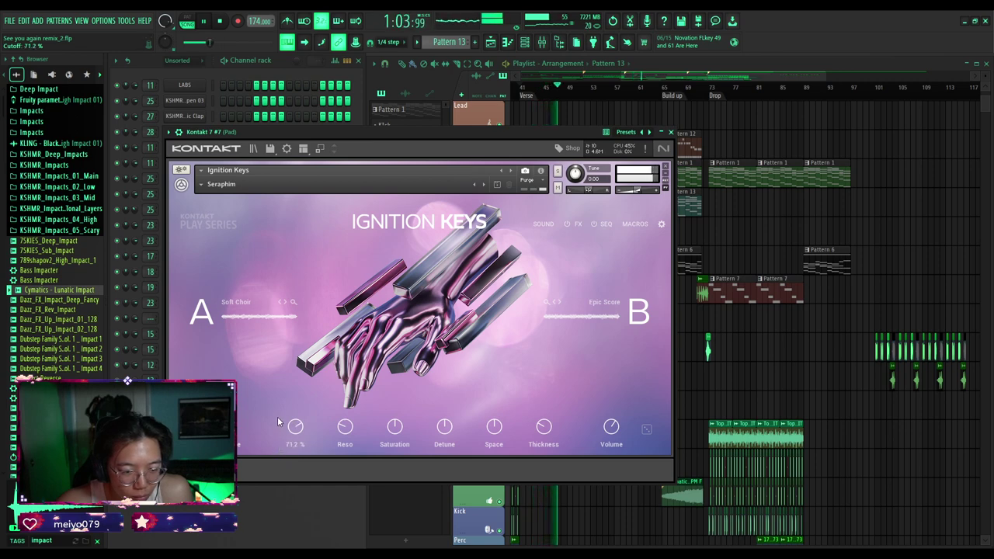
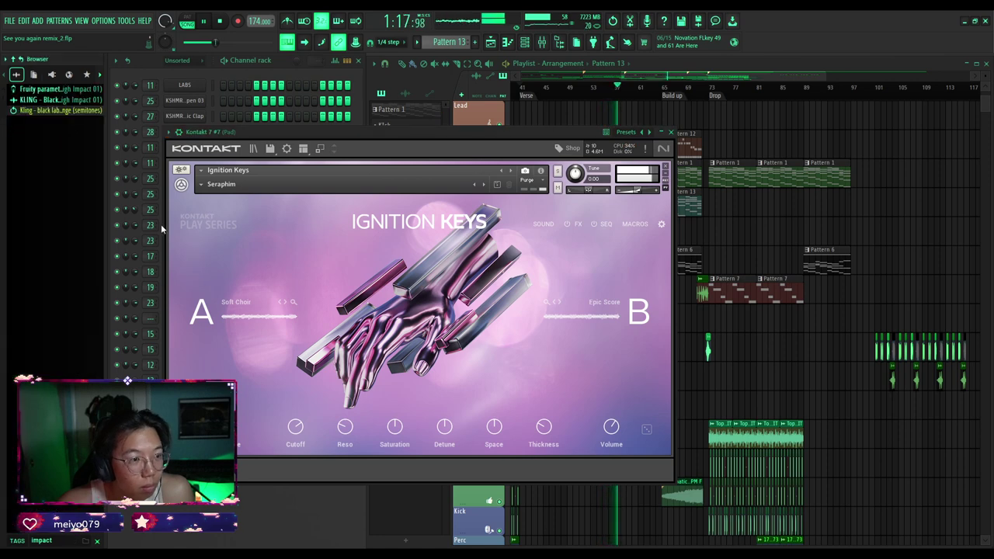
# Create an automation clip for Seraphim's Cutoff on the Lead track, spanning the Verse's first eight bars from 41 to 49.
pyautogui.click(34, 75)
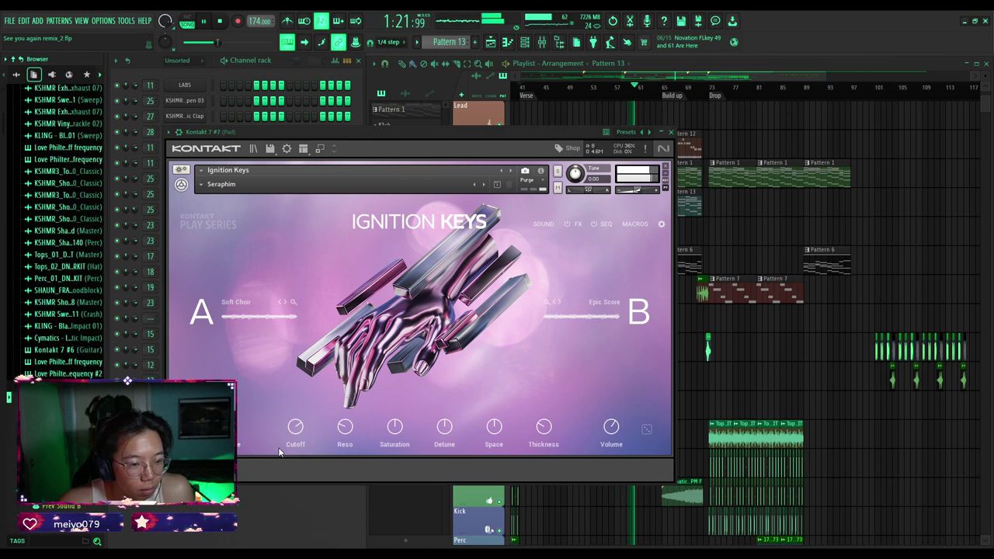
pyautogui.click(625, 99)
pyautogui.moveTo(525, 91); pyautogui.dragTo(566, 91)
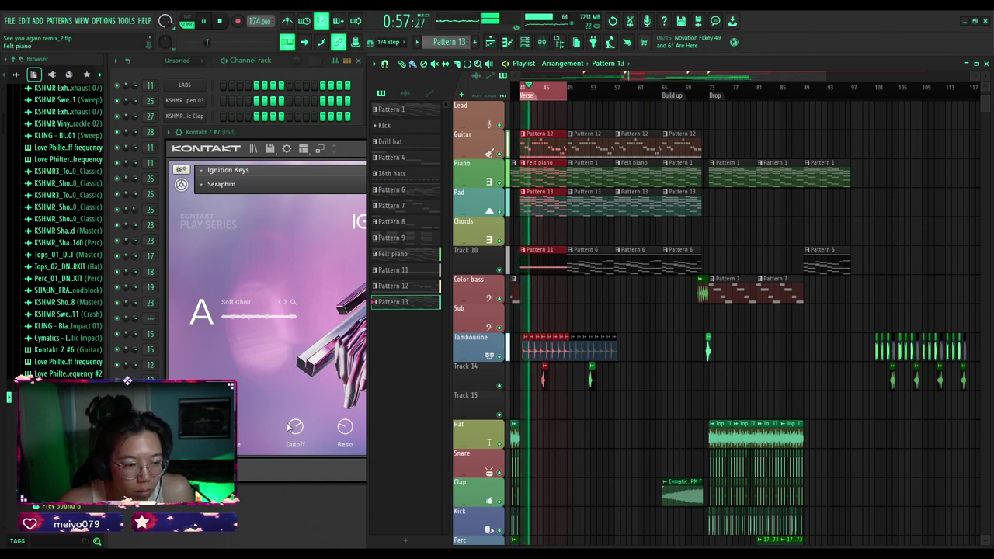
pyautogui.scroll(-3, 589, 242)
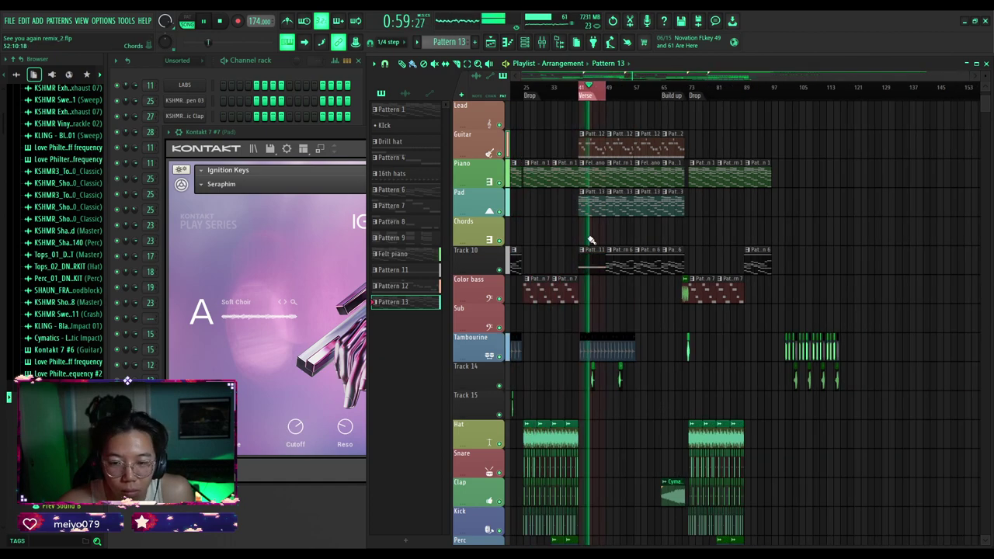
pyautogui.scroll(3, 588, 240)
pyautogui.scroll(-2, 766, 231)
pyautogui.scroll(3, 766, 231)
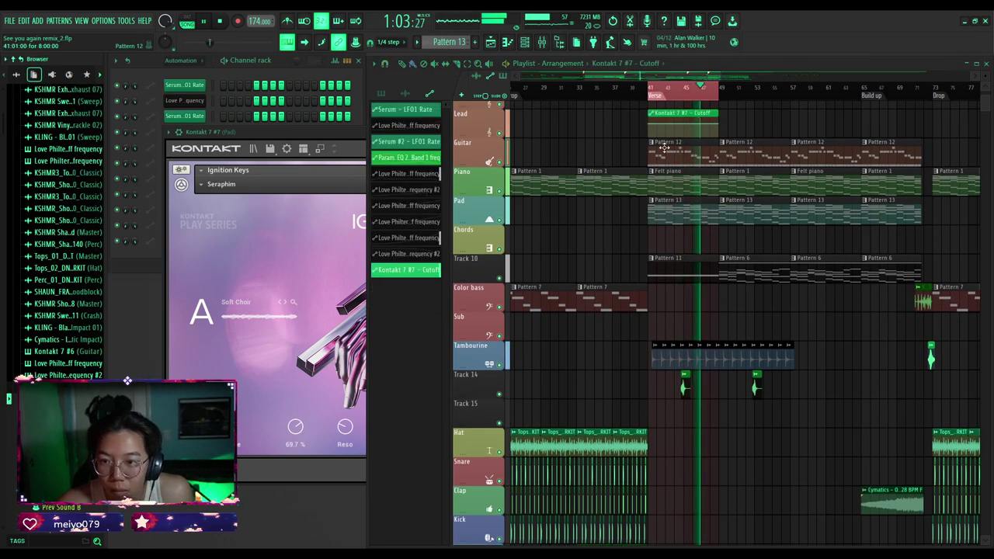
# Set the Cutoff automation's start point to 34% and bend the line into a slow curve rising towards bar 49.
pyautogui.press('space')
pyautogui.press('space')
pyautogui.moveTo(650, 123); pyautogui.dragTo(650, 129)
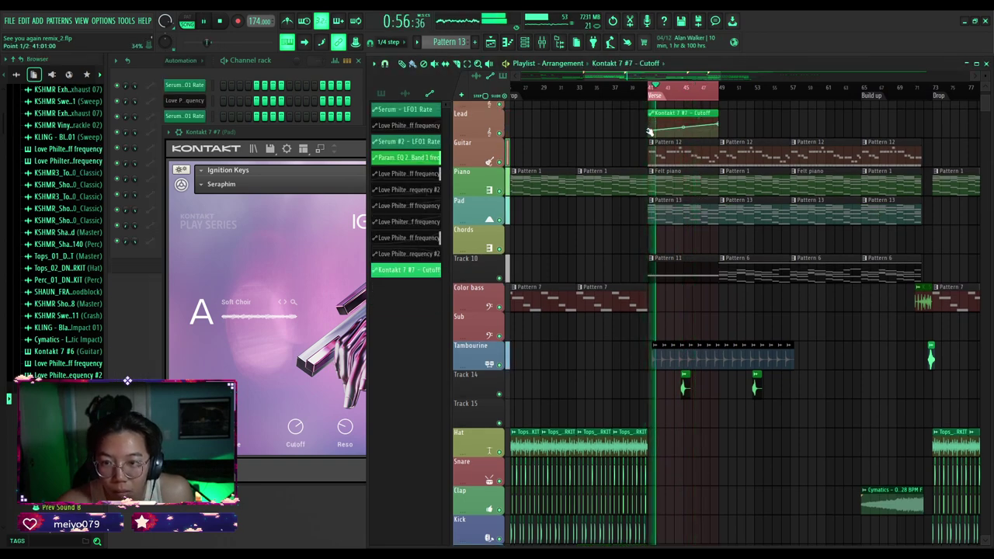
pyautogui.press('space')
pyautogui.press('space')
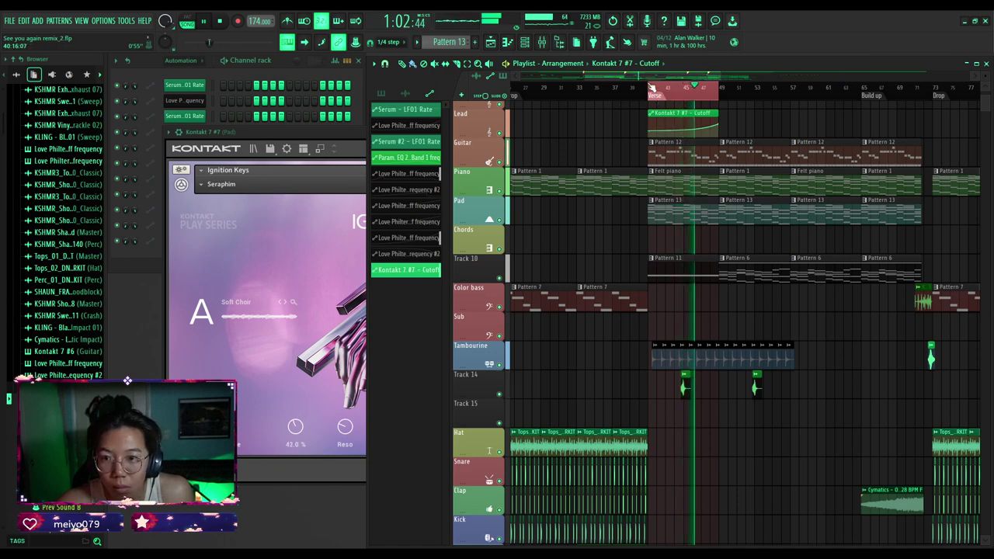
# Clear the time selection, play from just before the Verse to check the Cutoff automation, and close the Kontakt window.
pyautogui.click(652, 87)
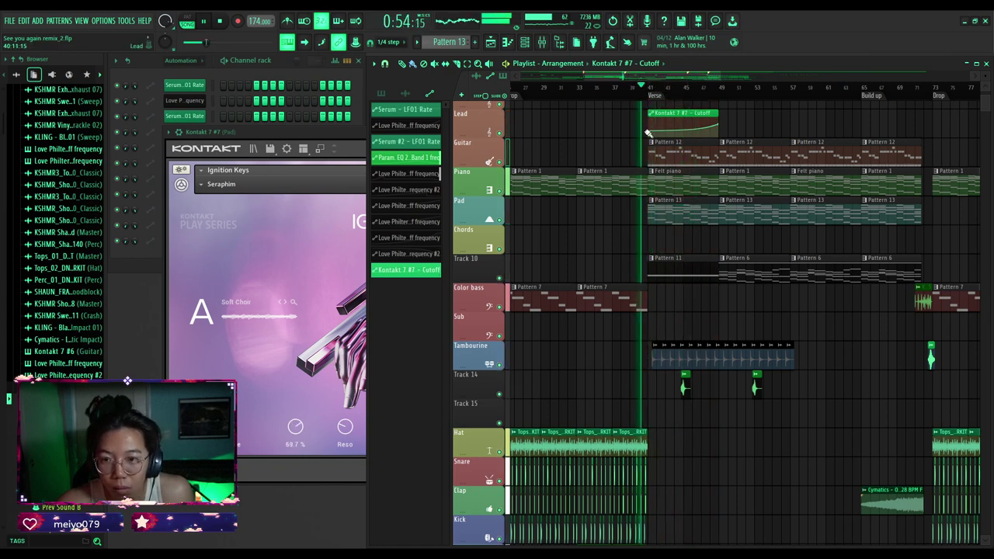
pyautogui.scroll(5, 647, 133)
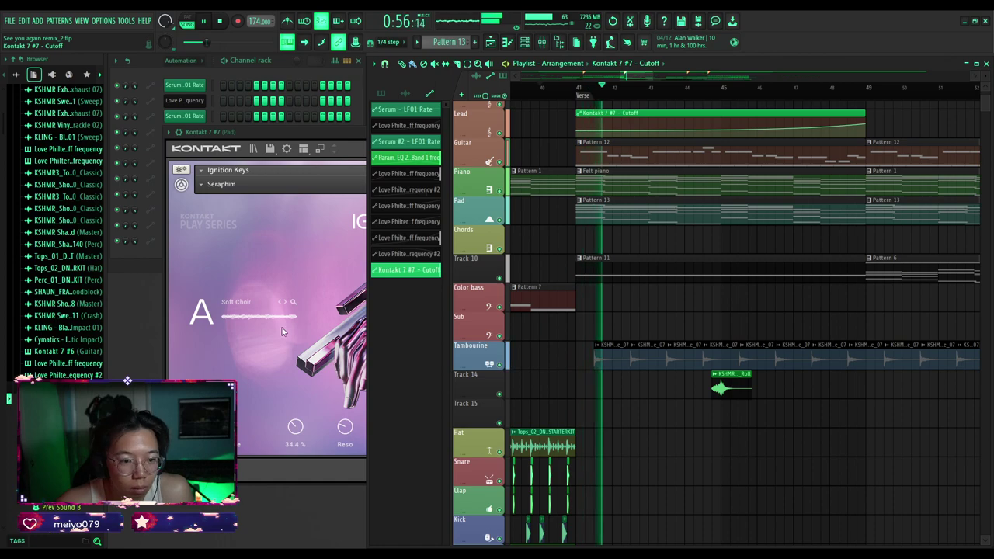
pyautogui.click(343, 135)
pyautogui.click(670, 132)
pyautogui.scroll(-5, 626, 145)
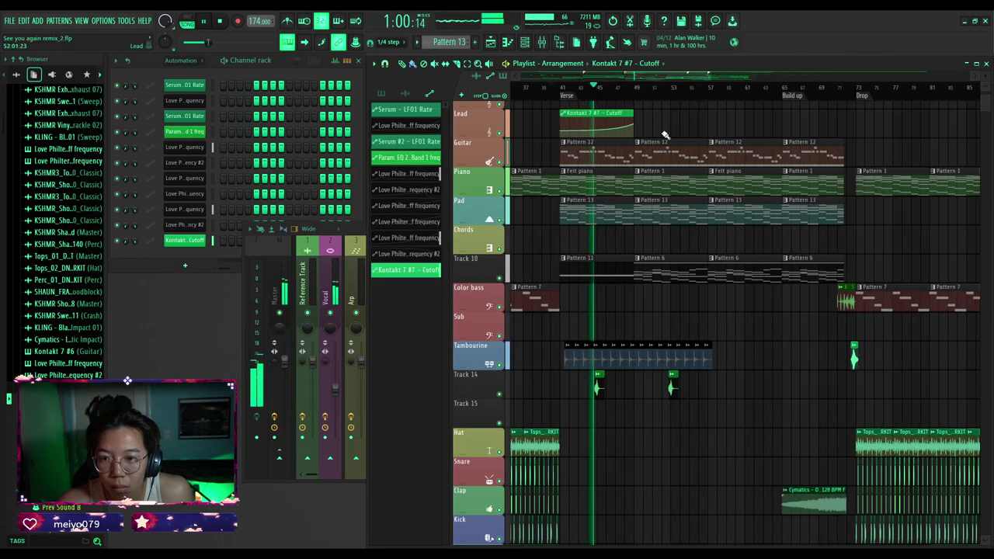
# Move Seraphim's Cutoff automation clip from the Lead track down to Track 32, keeping it at the start of the Verse.
pyautogui.scroll(-3, 665, 135)
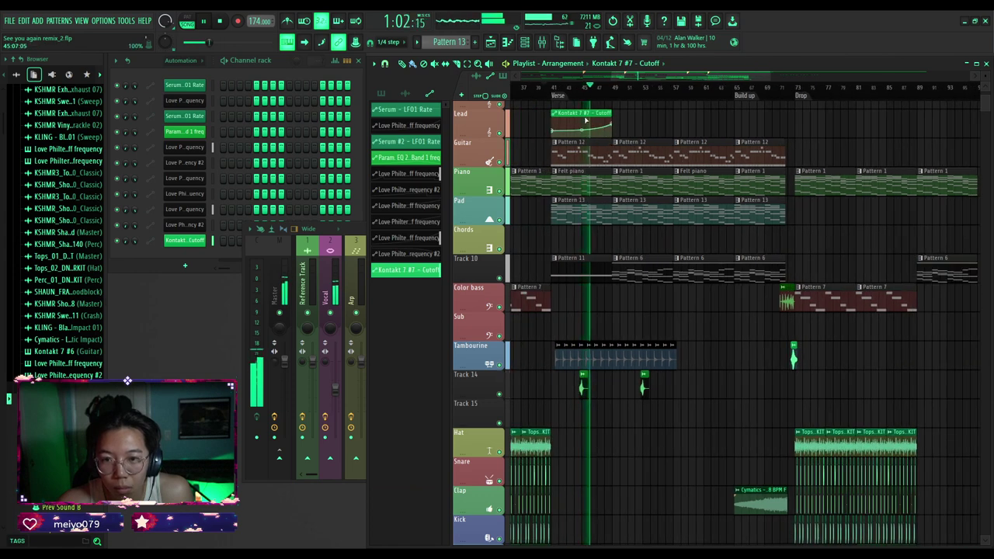
pyautogui.scroll(-6, 583, 113)
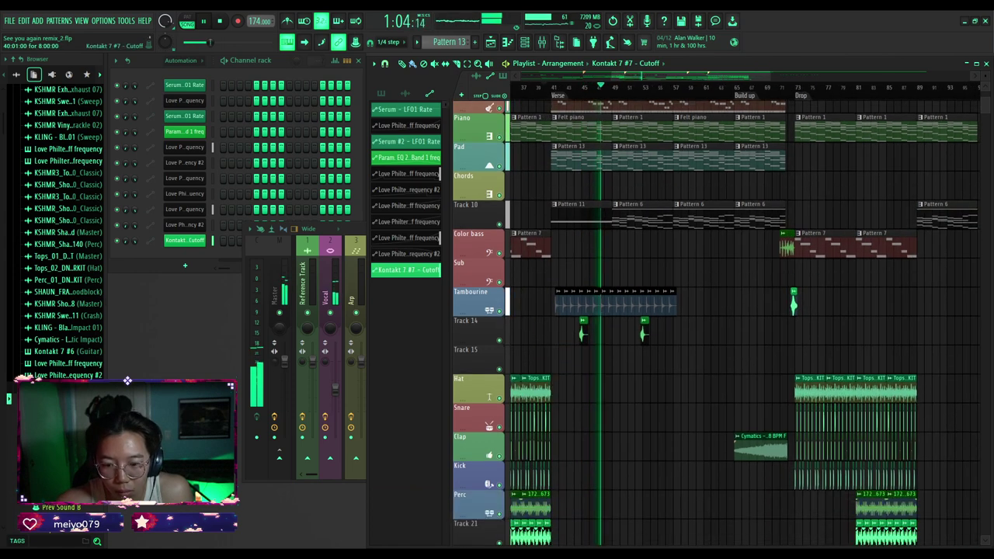
pyautogui.scroll(-12, 588, 378)
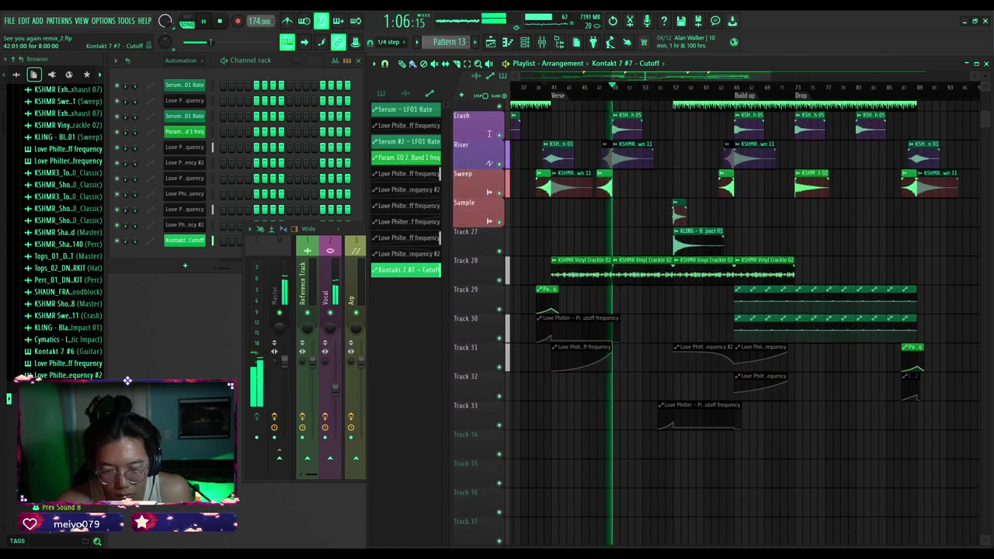
pyautogui.moveTo(590, 394); pyautogui.dragTo(581, 362)
pyautogui.keyDown('ctrl'); pyautogui.scroll(-4, 555, 437); pyautogui.keyUp('ctrl')
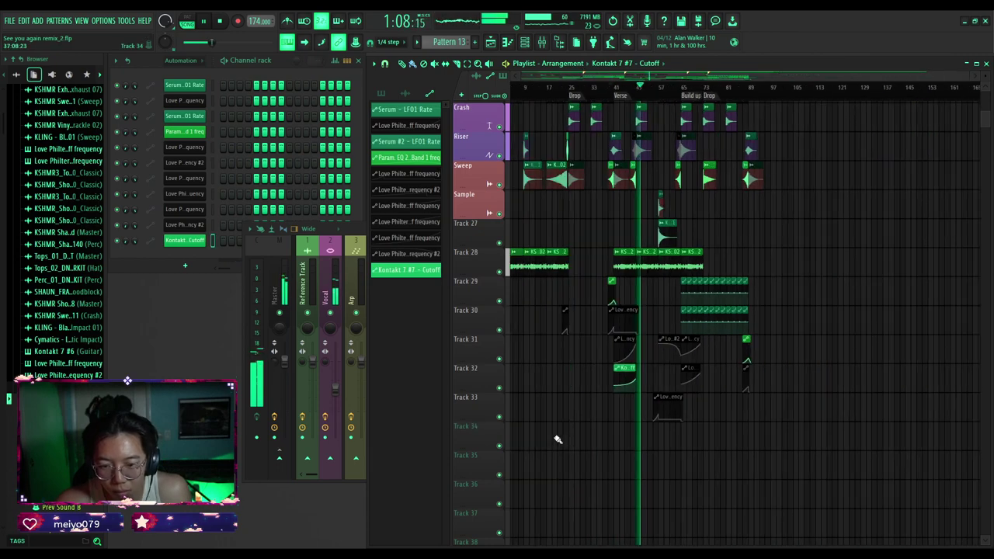
# Copy the Verse's four Pattern 13 clips on the Pad track to the intro, starting at bar 1.
pyautogui.scroll(18, 648, 451)
pyautogui.keyDown('ctrl'); pyautogui.scroll(3, 666, 277); pyautogui.keyUp('ctrl')
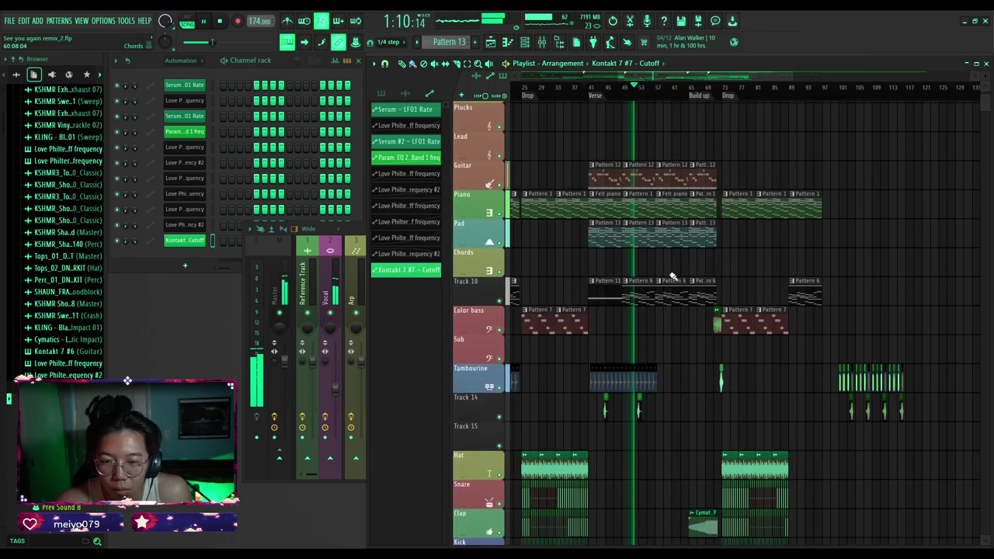
pyautogui.click(349, 230)
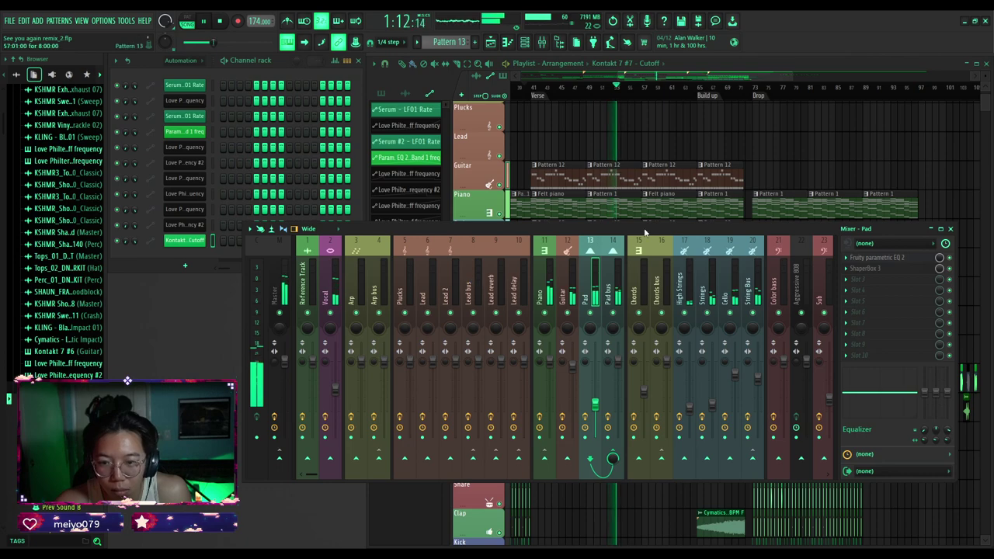
pyautogui.click(611, 161)
pyautogui.keyDown('ctrl'); pyautogui.scroll(2, 657, 264); pyautogui.keyUp('ctrl')
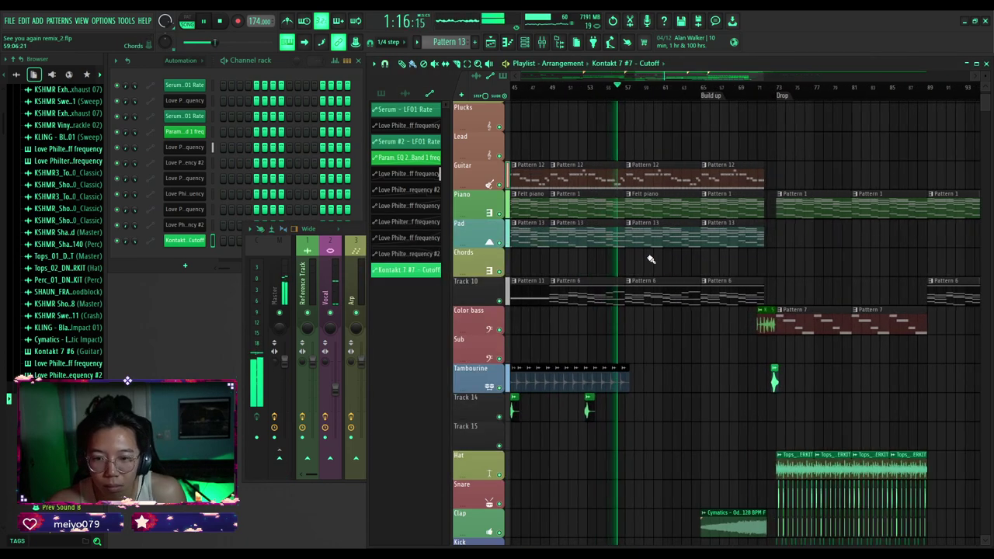
pyautogui.keyDown('ctrl'); pyautogui.scroll(-4, 734, 317); pyautogui.keyUp('ctrl')
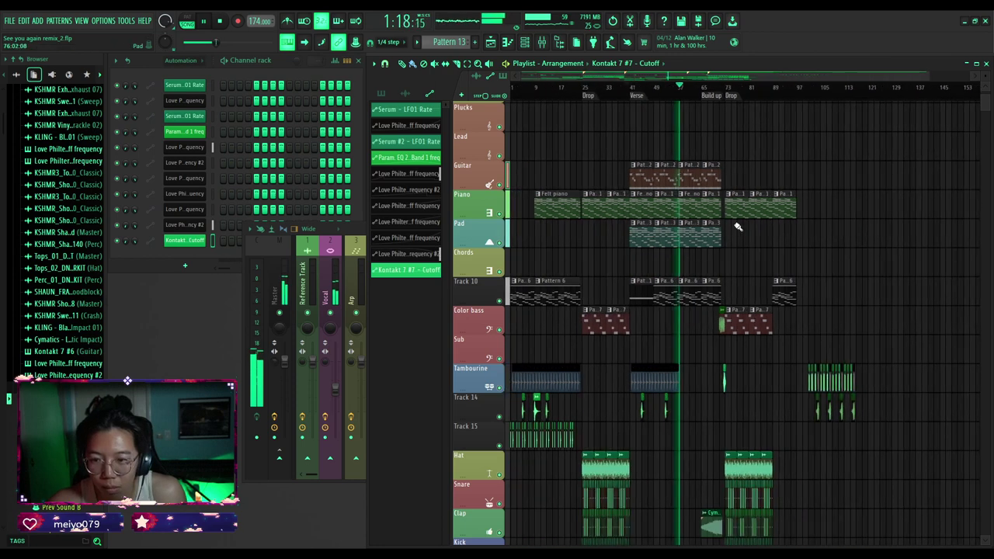
pyautogui.keyDown('ctrl'); pyautogui.moveTo(739, 220); pyautogui.dragTo(467, 236); pyautogui.keyUp('ctrl')
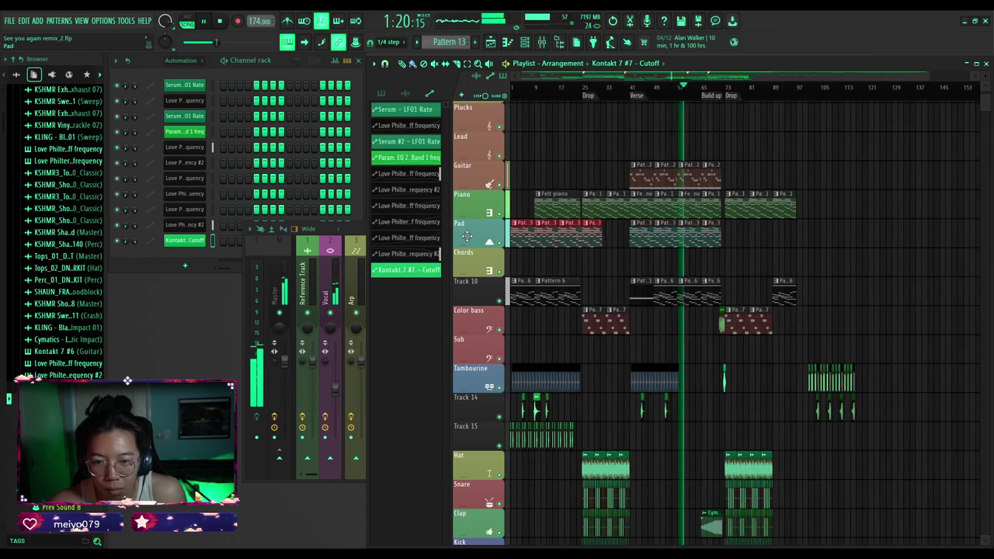
# Play the arrangement from bar 1 to hear the intro with the pad, and pick Pattern 13 from the Pad track.
pyautogui.click(513, 88)
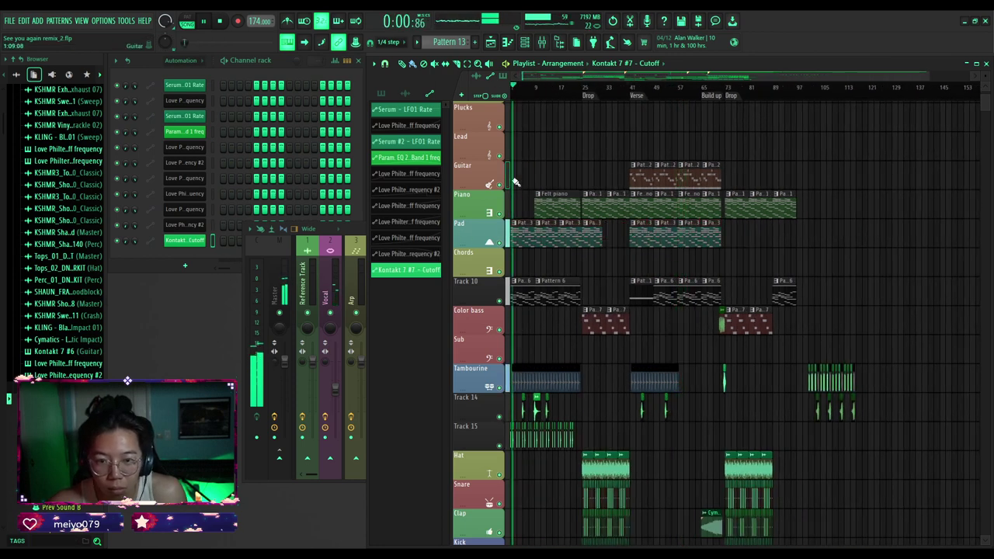
pyautogui.keyDown('ctrl'); pyautogui.scroll(5, 519, 206); pyautogui.keyUp('ctrl')
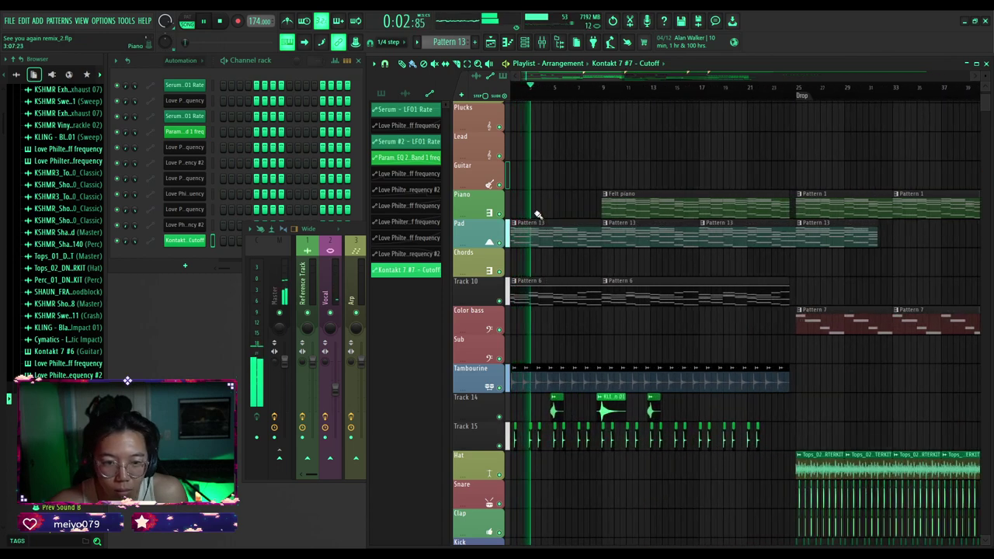
pyautogui.click(360, 231)
pyautogui.rightClick(568, 153)
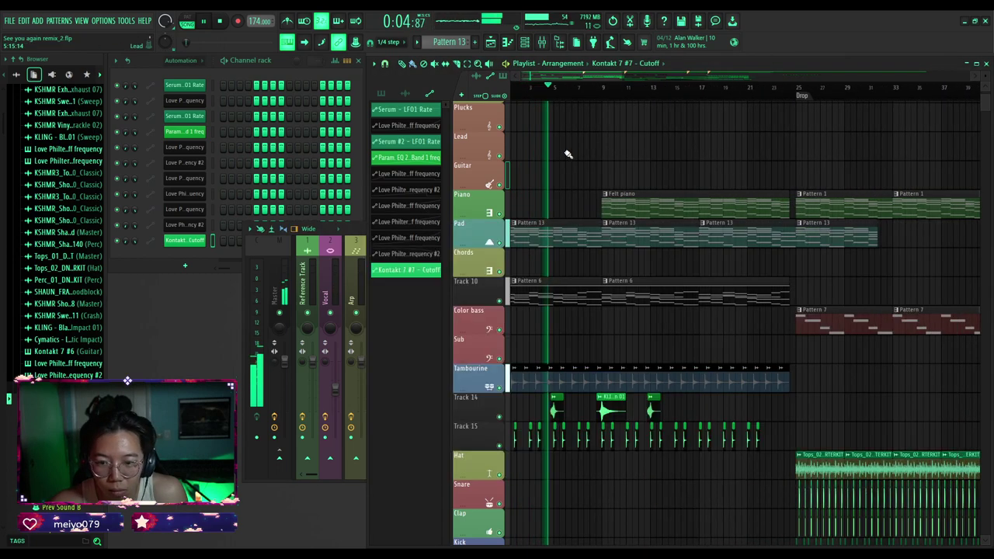
pyautogui.click(527, 233)
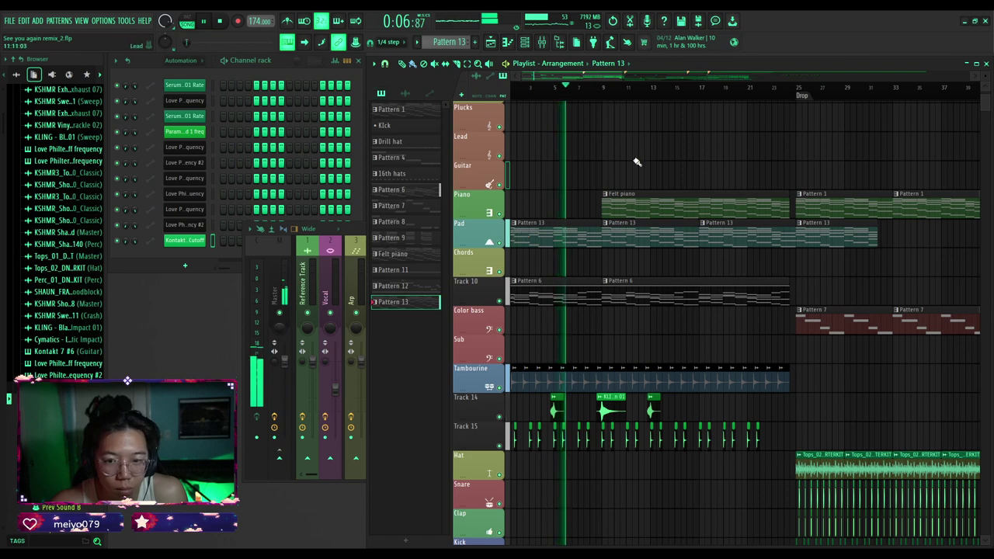
# Show the unsorted channels in the channel rack, and open and close the Kontakt 7 #7 instrument holding Seraphim.
pyautogui.scroll(-10, 613, 198)
pyautogui.keyDown('ctrl'); pyautogui.scroll(-4, 645, 210); pyautogui.keyUp('ctrl')
pyautogui.keyDown('ctrl'); pyautogui.scroll(3, 687, 203); pyautogui.keyUp('ctrl')
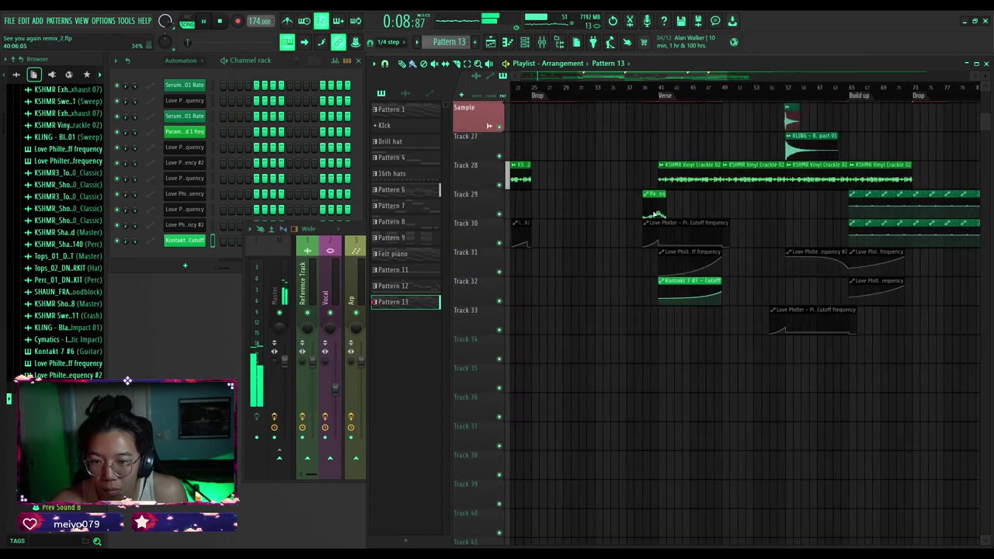
pyautogui.click(183, 62)
pyautogui.click(191, 101)
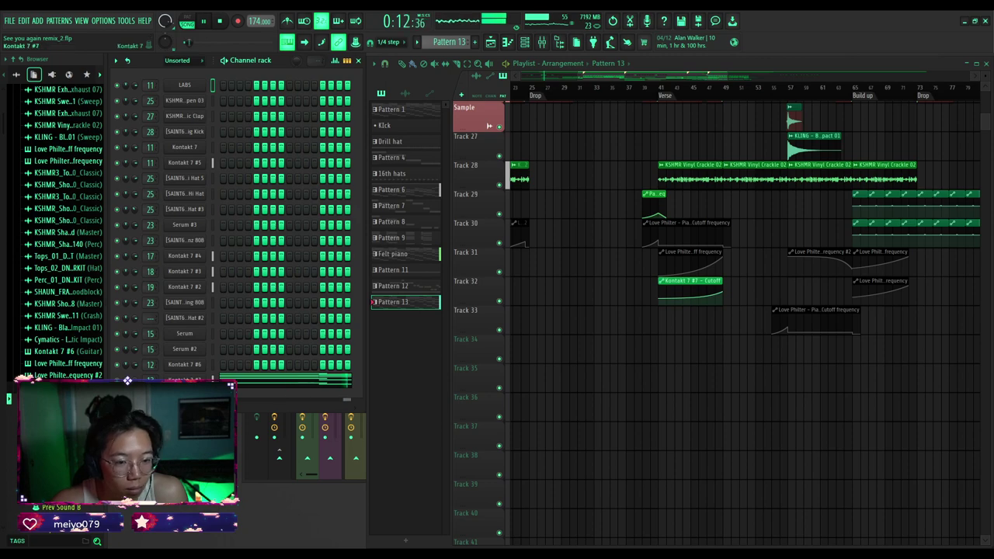
pyautogui.click(185, 379)
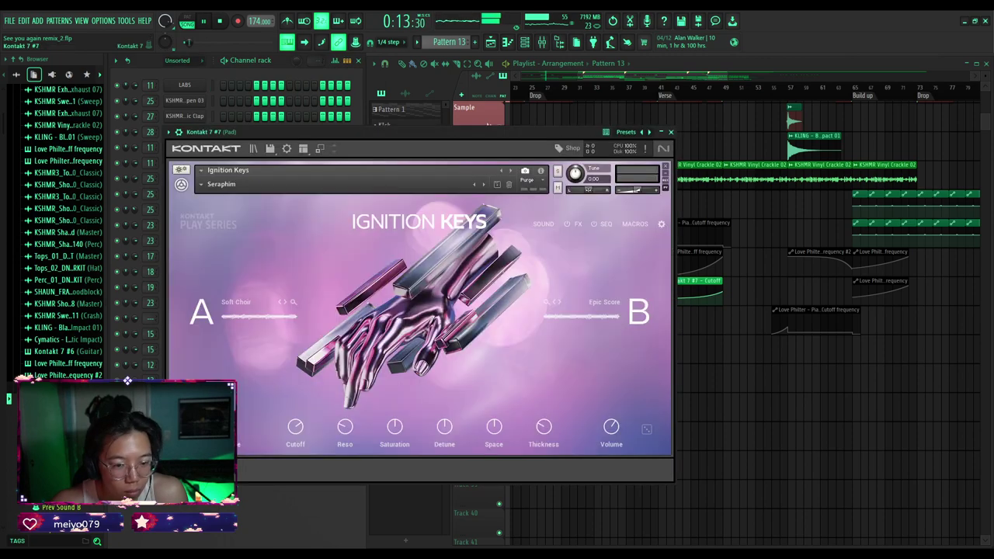
pyautogui.click(670, 132)
# Delete the copied Pattern 13 clips from the Pad track in the intro and first Drop.
pyautogui.scroll(6, 484, 226)
pyautogui.keyDown('ctrl'); pyautogui.scroll(-4, 645, 171); pyautogui.keyUp('ctrl')
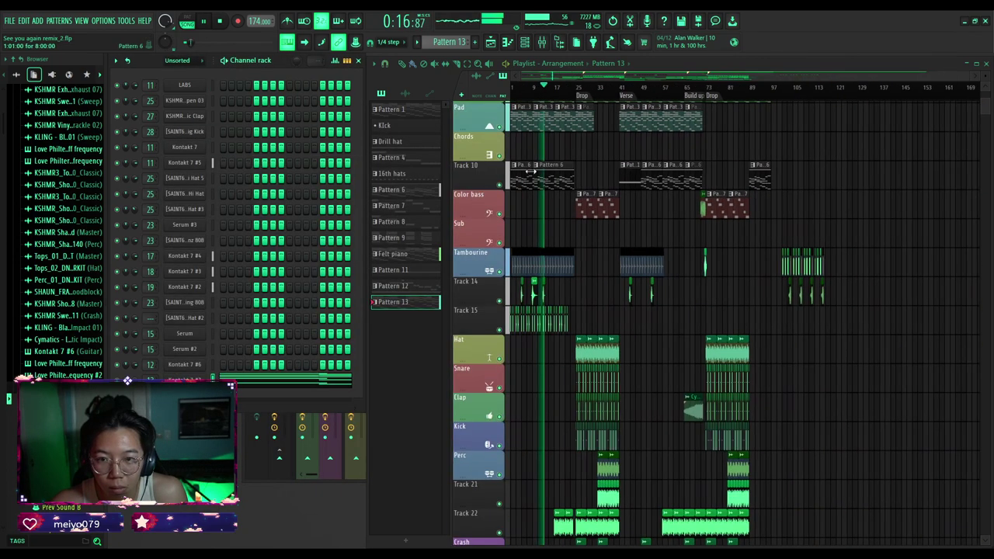
pyautogui.keyDown('ctrl'); pyautogui.scroll(3, 530, 171); pyautogui.keyUp('ctrl')
pyautogui.scroll(5, 548, 270)
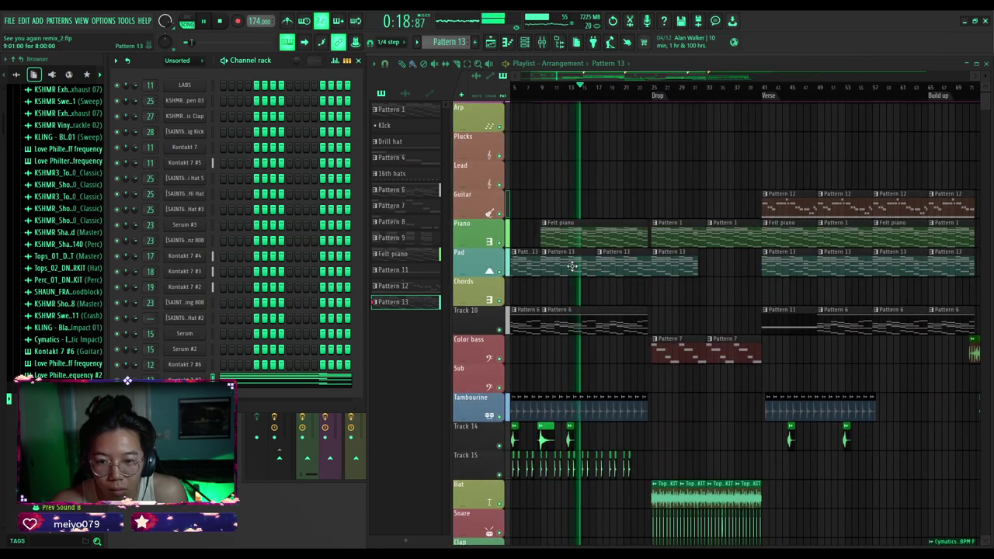
pyautogui.moveTo(572, 267); pyautogui.dragTo(671, 269)
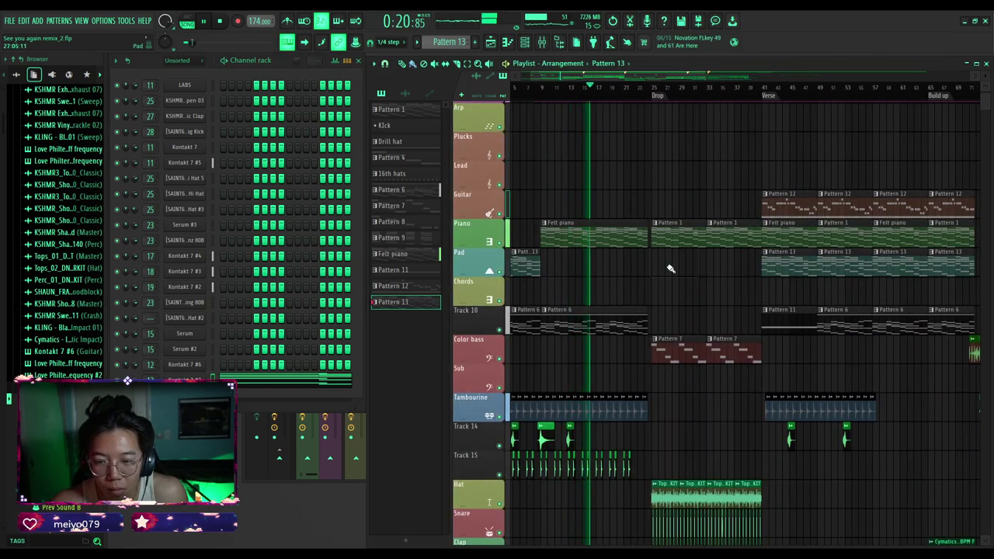
pyautogui.keyDown('ctrl'); pyautogui.scroll(-2, 661, 269); pyautogui.keyUp('ctrl')
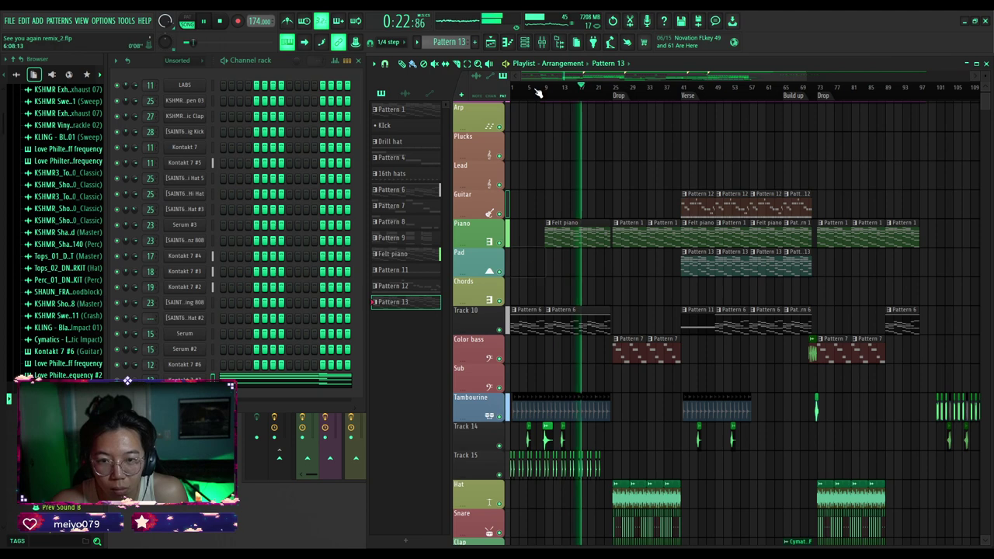
# Play the intro from bar 1 without the pad, and skip ahead to listen to the lead-in to the first Drop.
pyautogui.click(511, 89)
pyautogui.scroll(2, 532, 194)
pyautogui.keyDown('ctrl'); pyautogui.scroll(3, 550, 246); pyautogui.keyUp('ctrl')
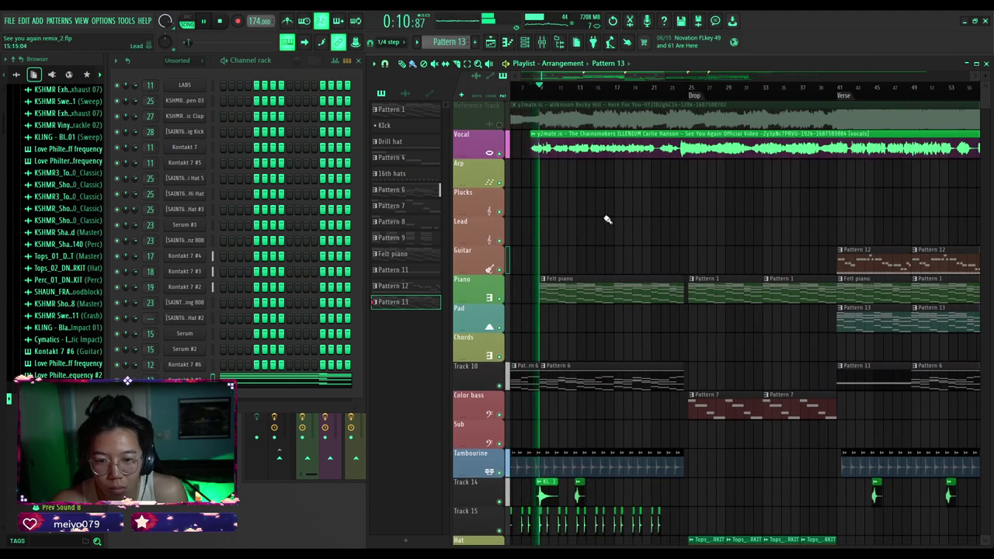
pyautogui.keyDown('ctrl'); pyautogui.scroll(-2, 608, 220); pyautogui.keyUp('ctrl')
pyautogui.keyDown('ctrl'); pyautogui.scroll(2, 595, 219); pyautogui.keyUp('ctrl')
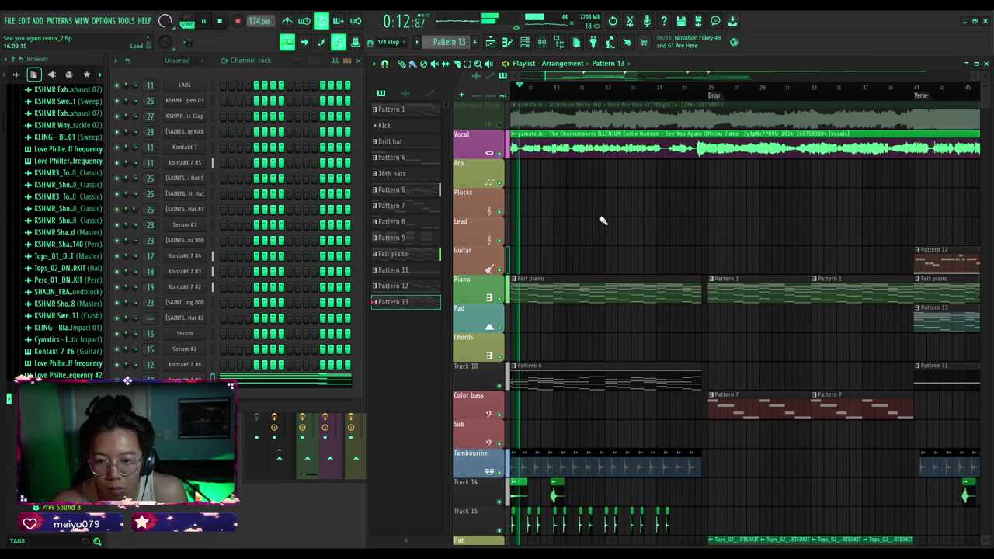
pyautogui.keyDown('ctrl'); pyautogui.scroll(1, 681, 240); pyautogui.keyUp('ctrl')
pyautogui.click(626, 87)
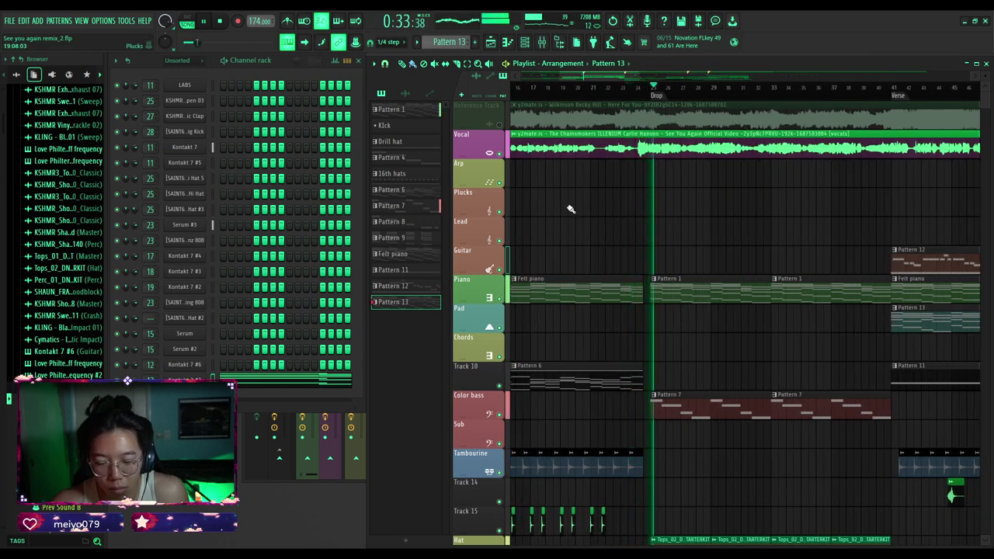
# Open the channel settings and mixer track of the KSHMR Big Snare 05 riser before the Drop, and play from bar 24.
pyautogui.scroll(-4, 618, 252)
pyautogui.scroll(-1, 616, 257)
pyautogui.keyDown('ctrl'); pyautogui.scroll(7, 644, 271); pyautogui.keyUp('ctrl')
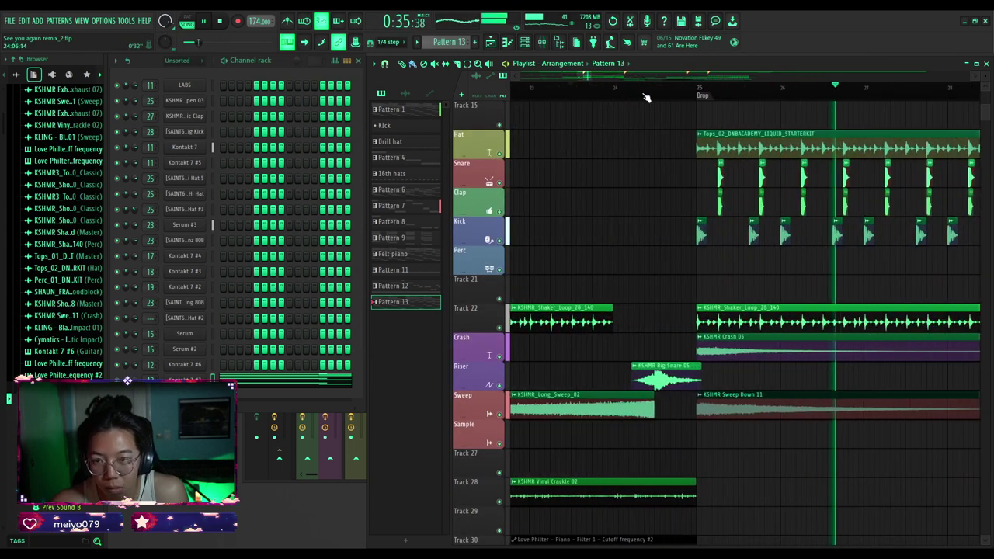
pyautogui.click(659, 378)
pyautogui.press('space')
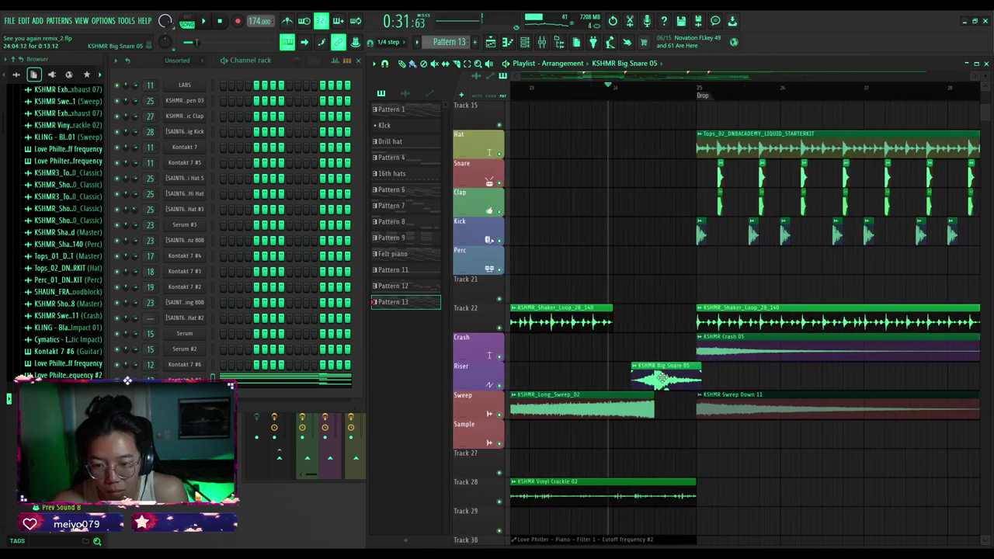
pyautogui.doubleClick(659, 378)
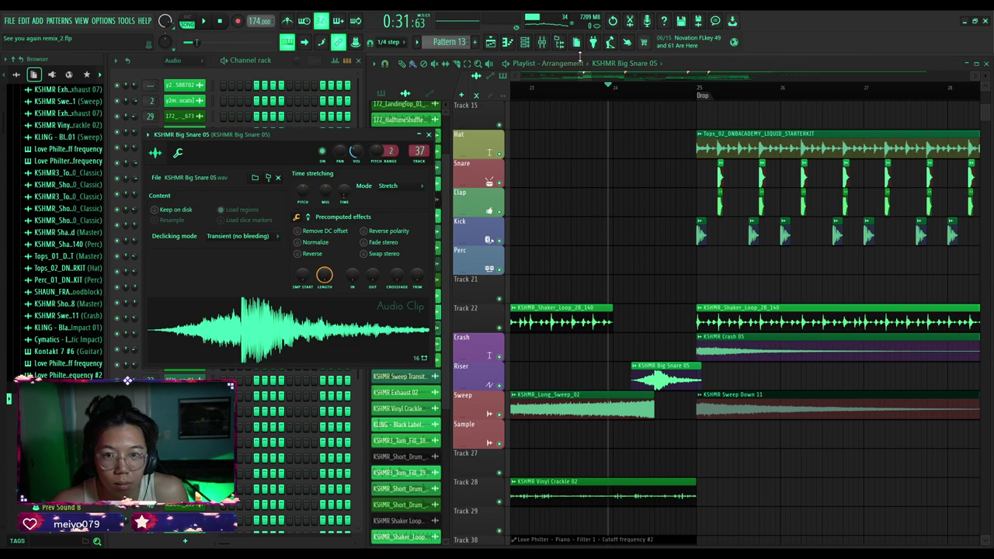
pyautogui.click(547, 44)
pyautogui.press('space')
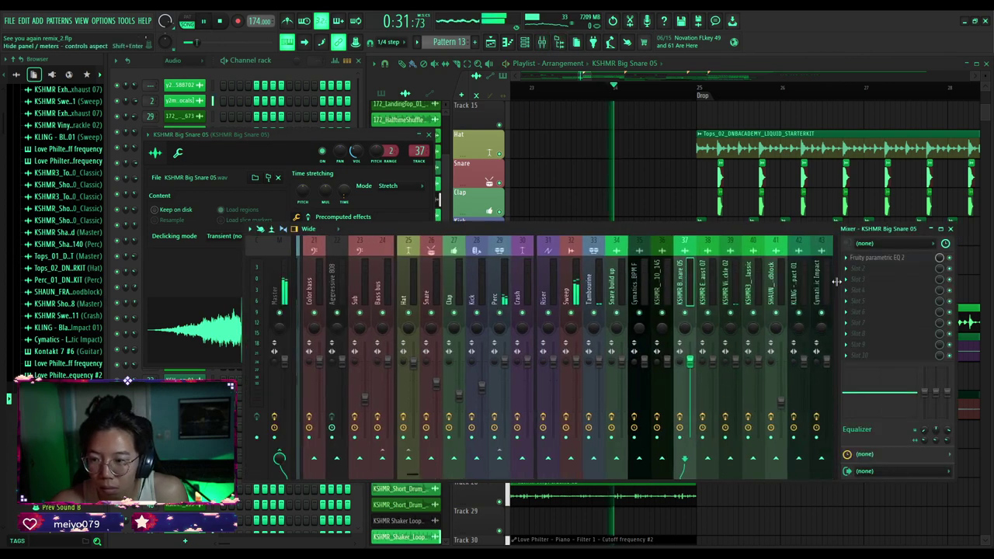
pyautogui.press('space')
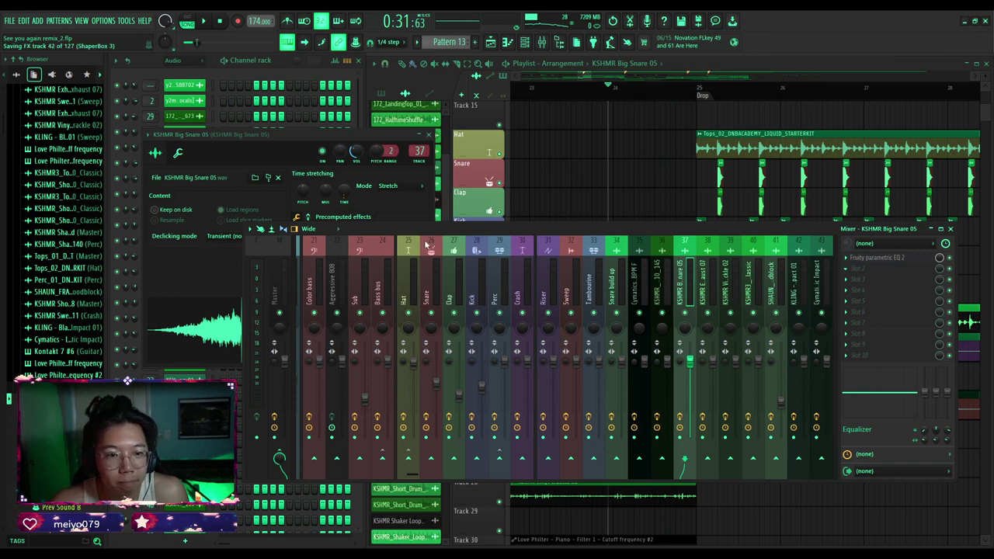
# Add Fruity Reeverb 2 to the KSHMR Big Snare 05 mixer track with the wet level at 107%, and close its windows.
pyautogui.press('space')
pyautogui.moveTo(420, 182); pyautogui.dragTo(417, 166)
pyautogui.press('space')
pyautogui.press('space')
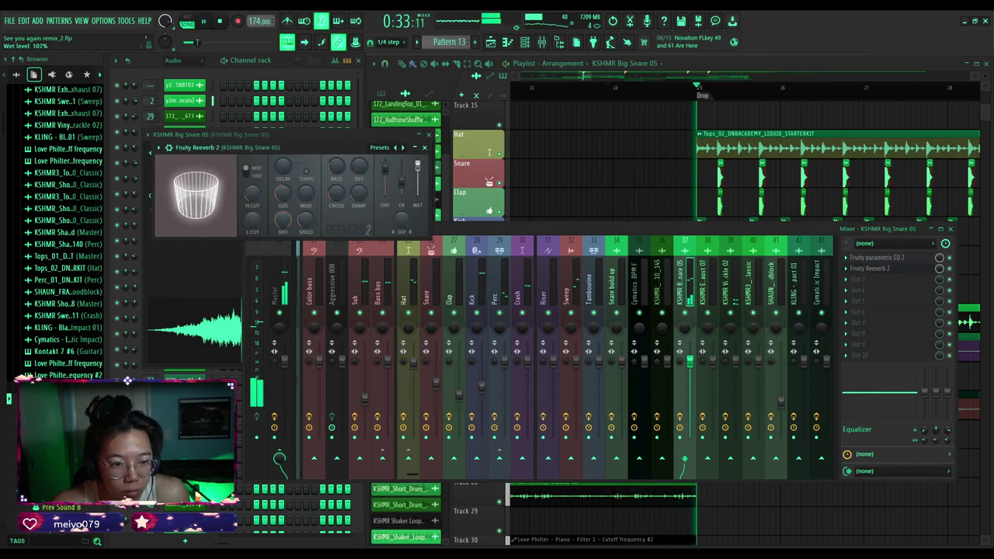
pyautogui.click(425, 147)
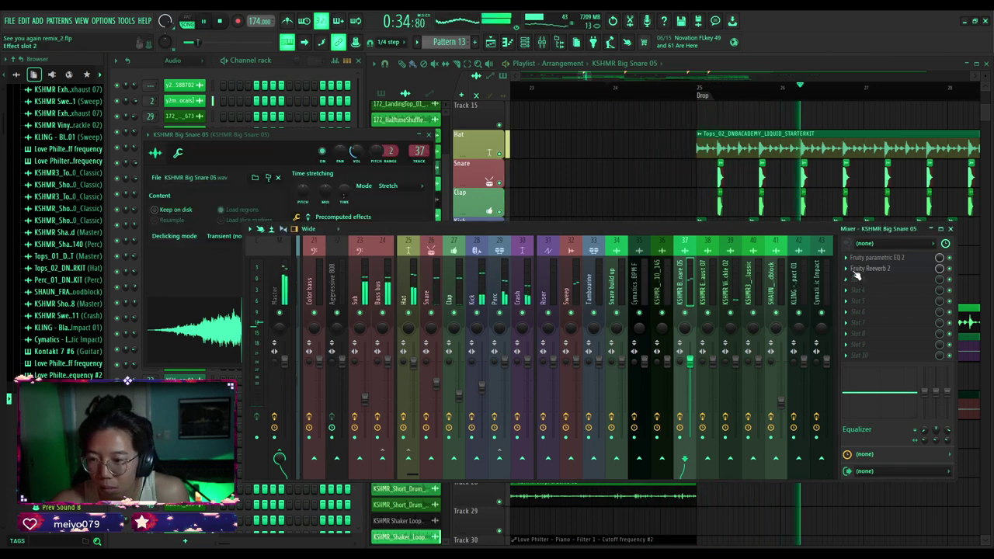
pyautogui.click(606, 188)
pyautogui.click(431, 134)
# Play from bar 24 into the Drop to check the Big Snare riser, and view its channel settings once more.
pyautogui.scroll(-3, 639, 284)
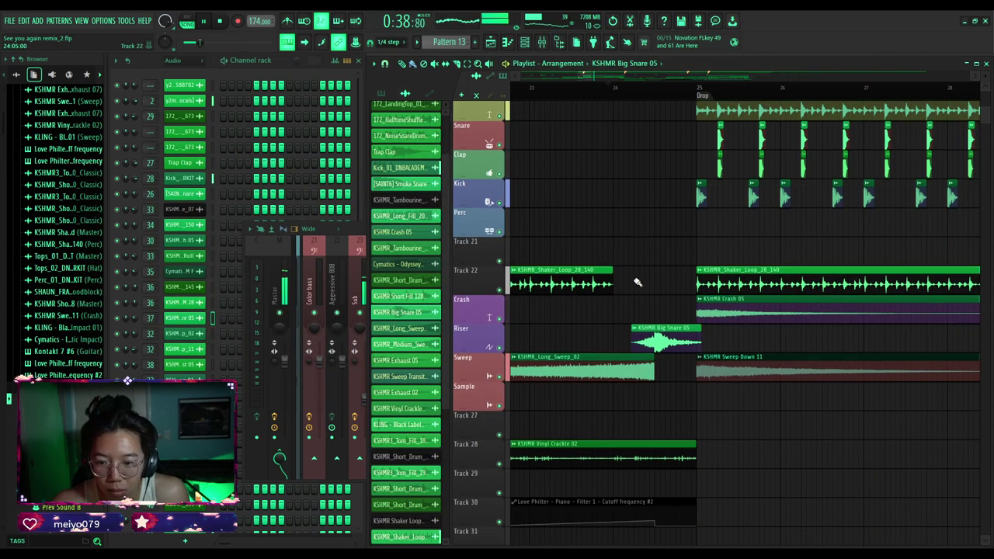
pyautogui.click(614, 91)
pyautogui.scroll(3, 708, 299)
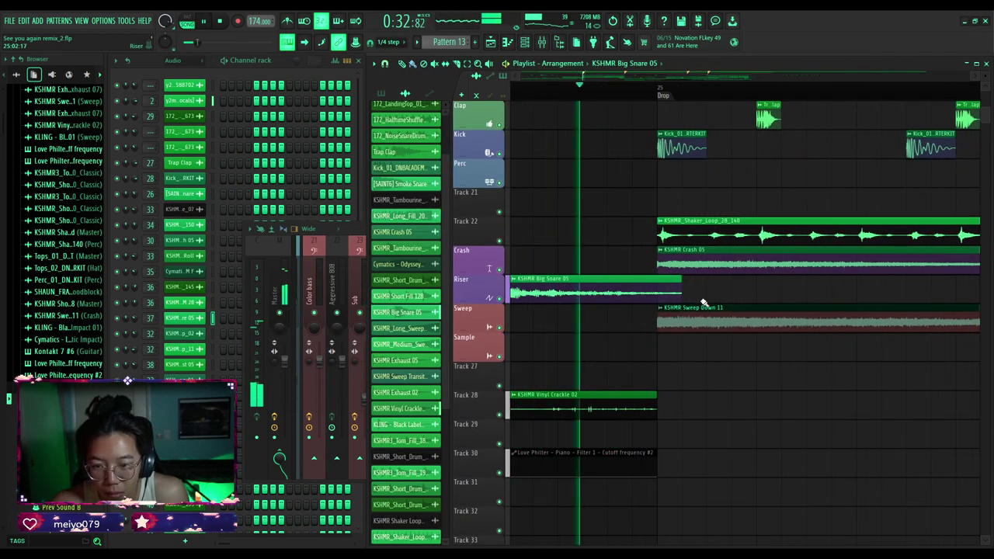
pyautogui.keyDown('ctrl'); pyautogui.scroll(-4, 695, 298); pyautogui.keyUp('ctrl')
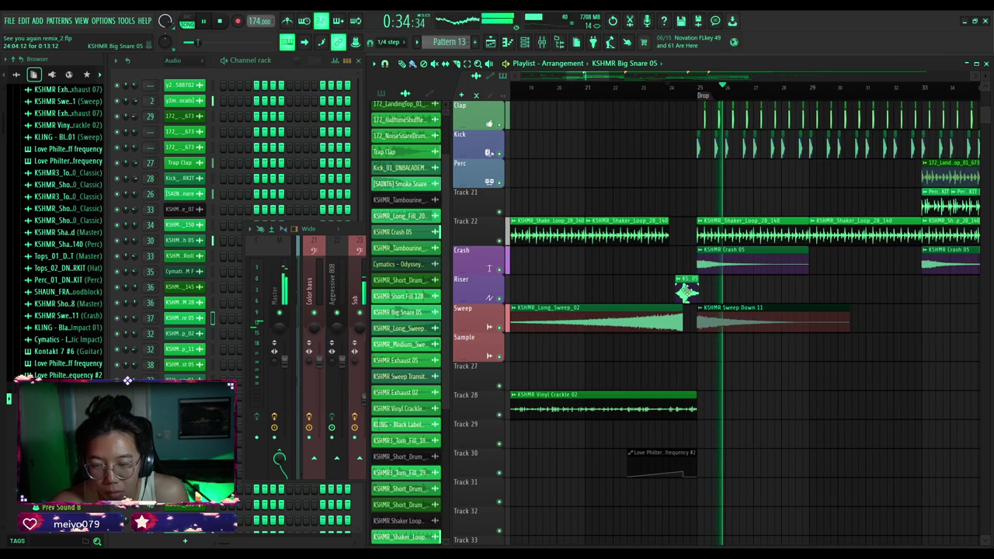
pyautogui.keyDown('ctrl'); pyautogui.scroll(4, 695, 290); pyautogui.keyUp('ctrl')
pyautogui.press('space')
pyautogui.doubleClick(672, 291)
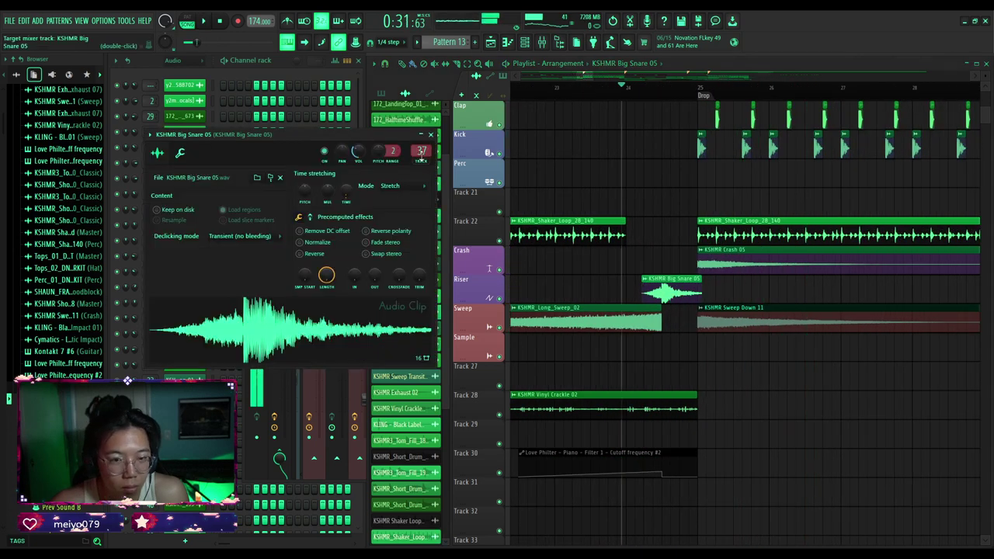
pyautogui.click(431, 136)
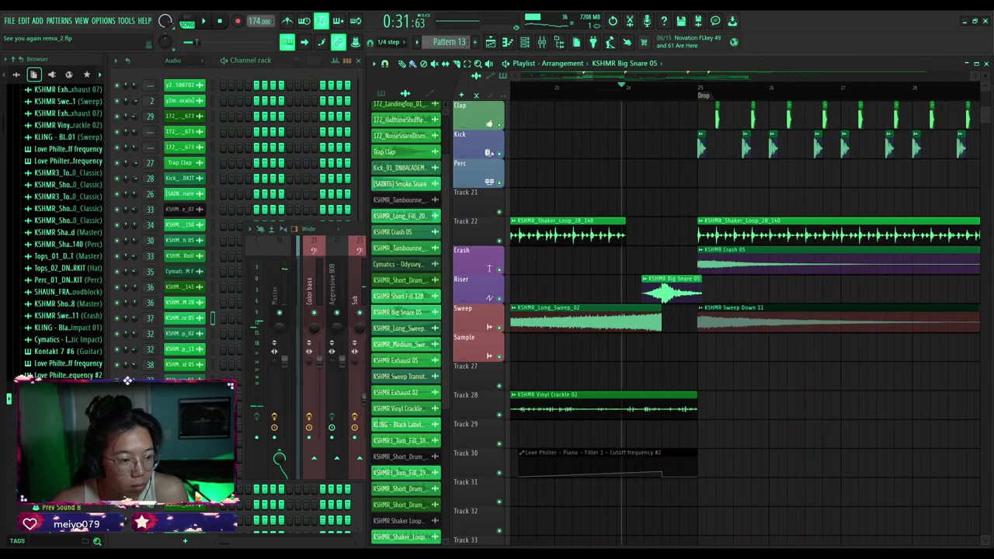
# Search the browser for "big snare", first within the current project and again across all sample folders.
pyautogui.click(57, 535)
pyautogui.write('big snar')
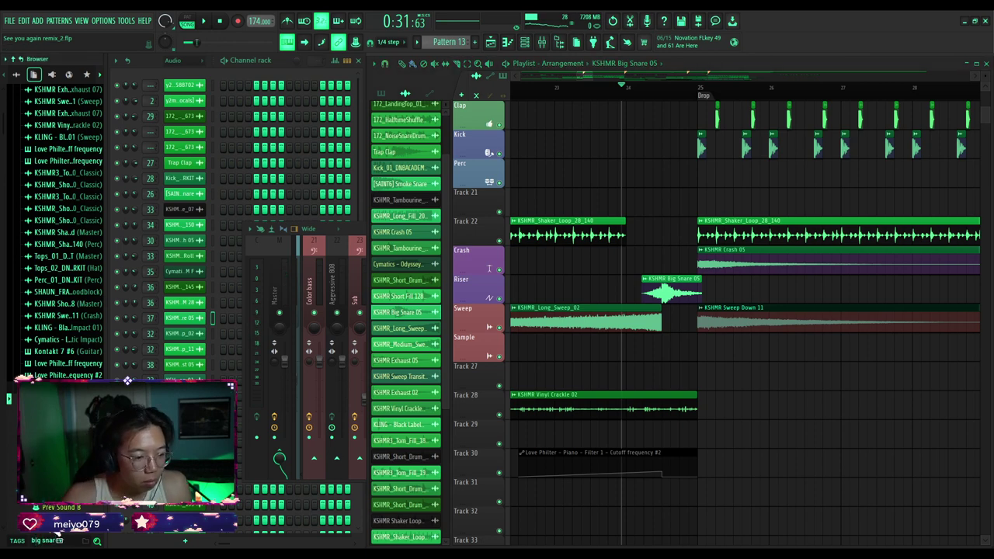
pyautogui.write('ew')
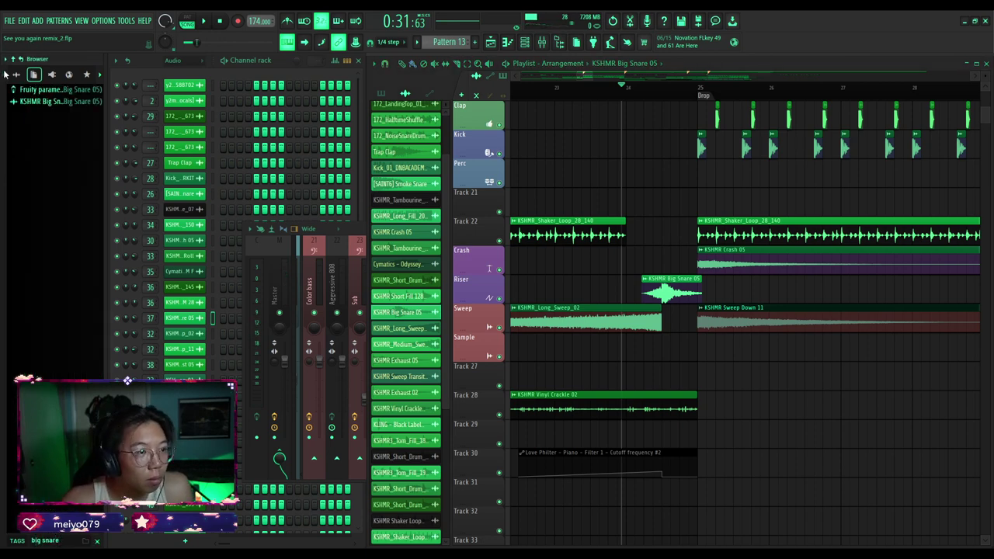
pyautogui.click(16, 74)
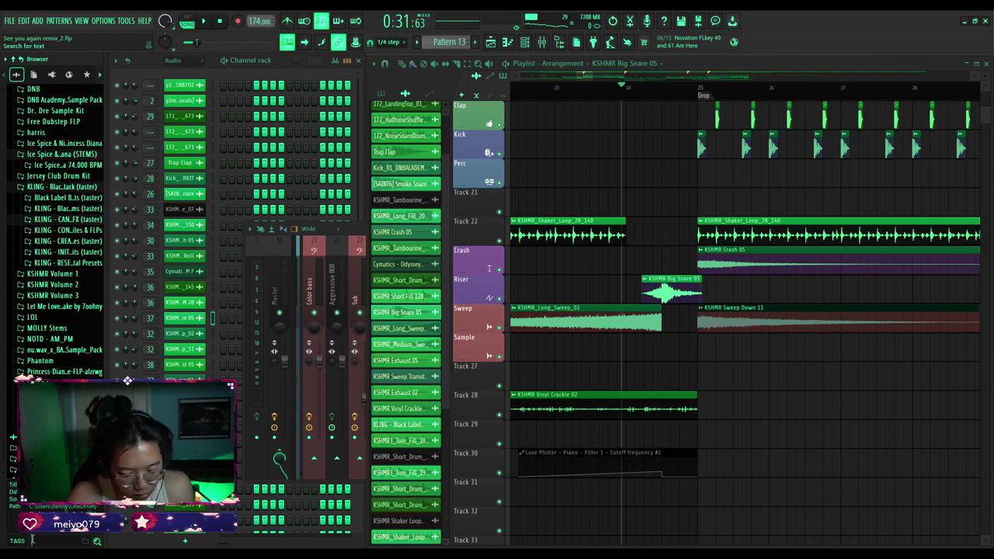
pyautogui.press('Return')
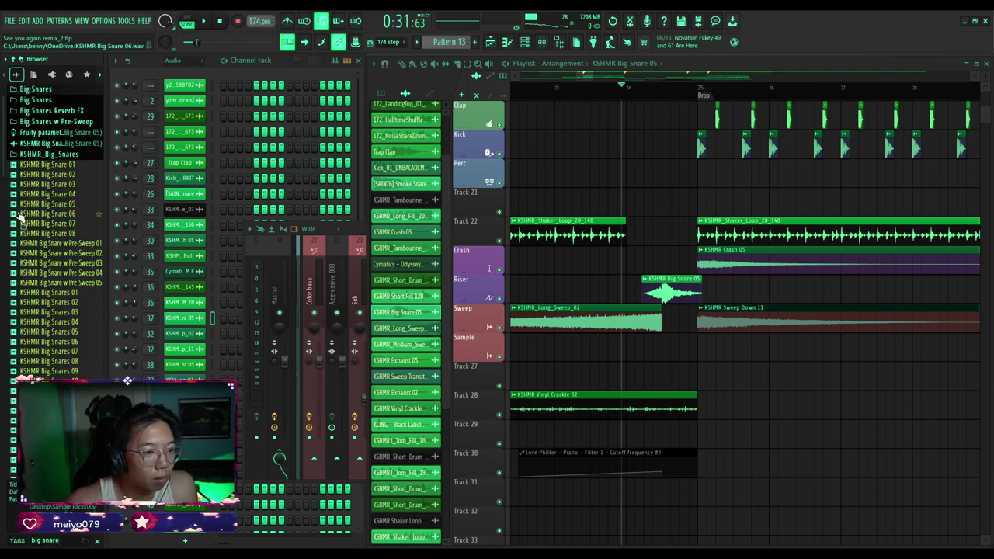
# Preview the KSHMR Big Snare samples, followed by the KSHMR Big Snares samples up to number 09.
pyautogui.click(45, 186)
pyautogui.click(48, 195)
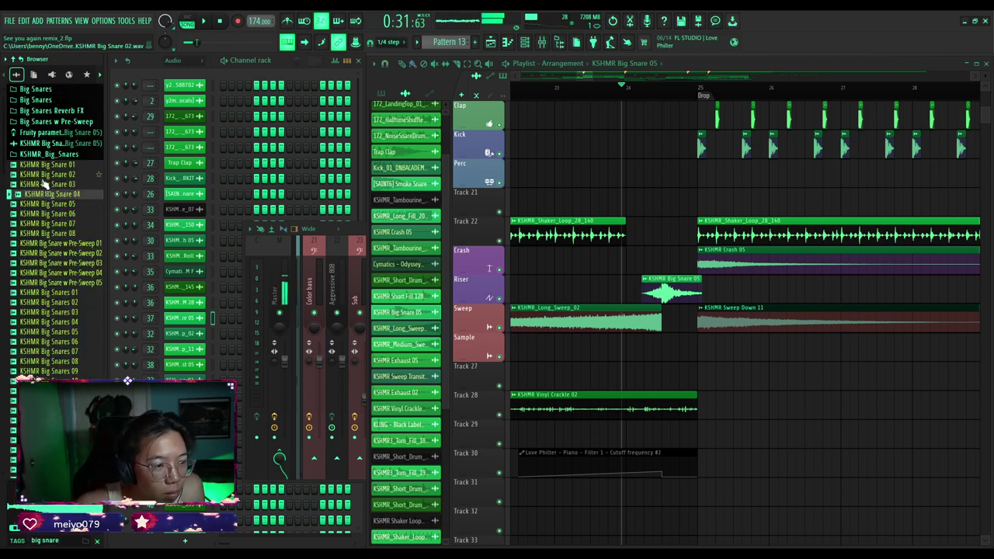
pyautogui.click(44, 176)
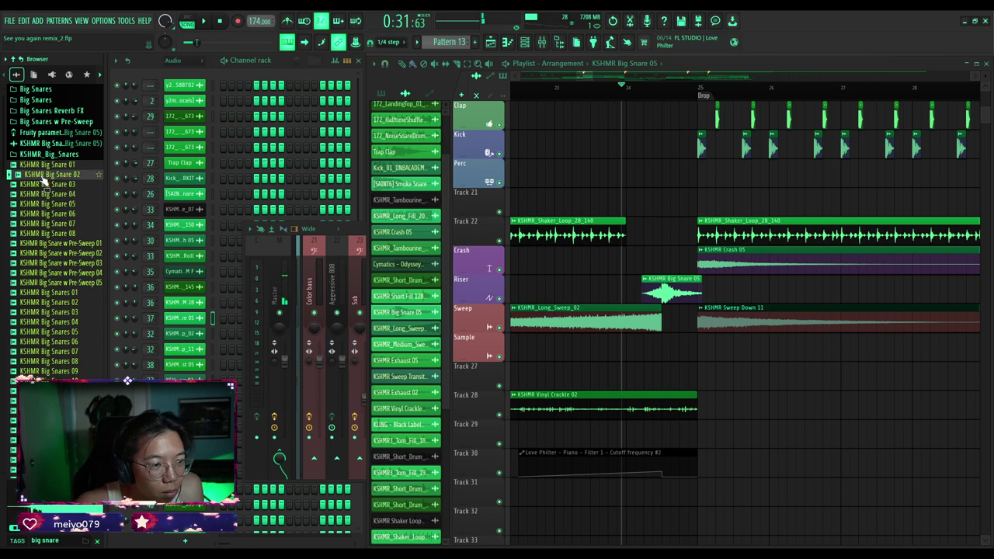
pyautogui.click(81, 166)
pyautogui.click(76, 215)
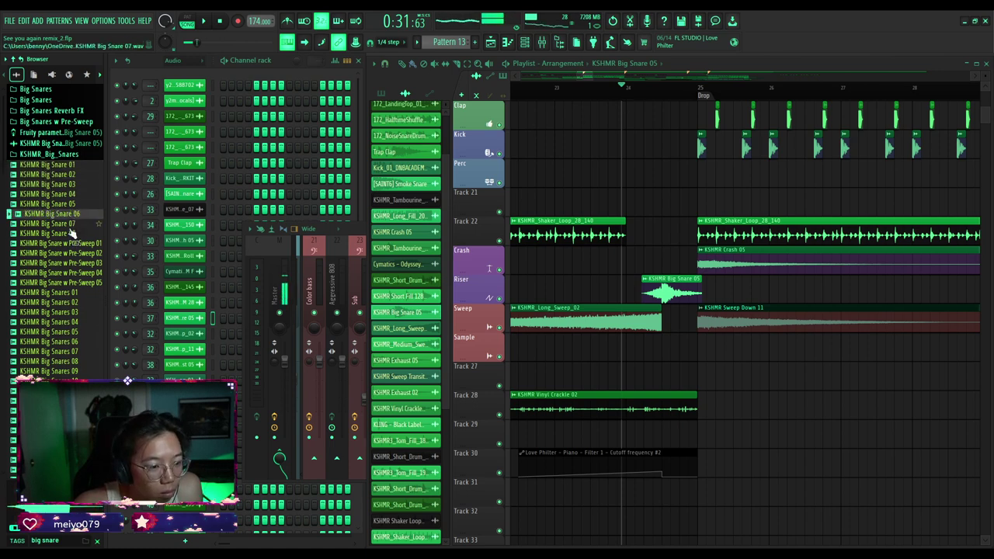
pyautogui.click(71, 224)
pyautogui.click(71, 235)
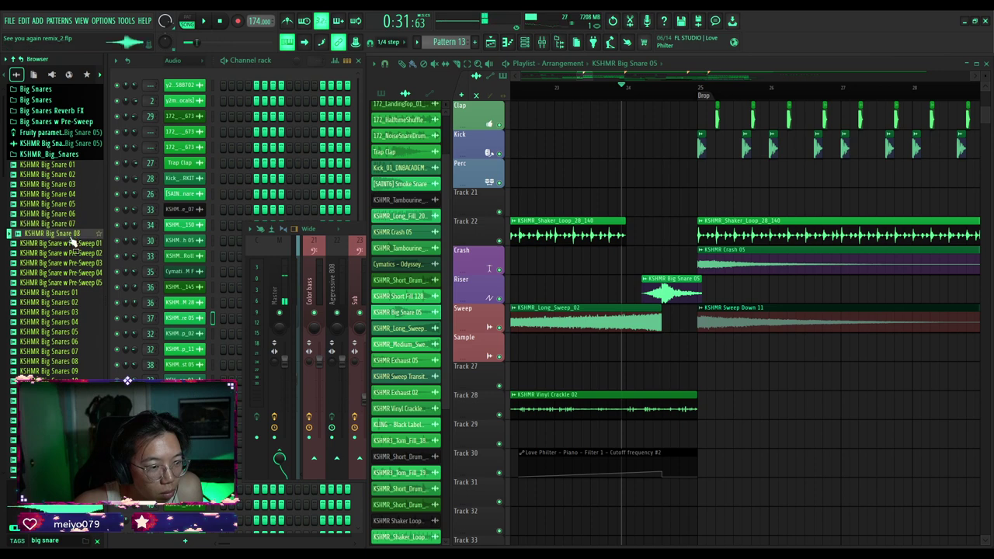
pyautogui.click(44, 302)
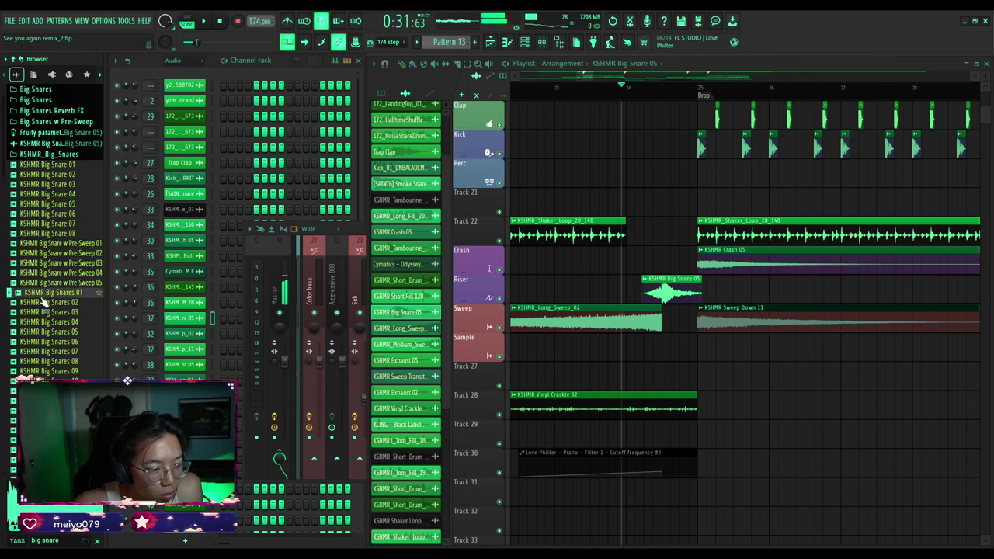
pyautogui.click(47, 322)
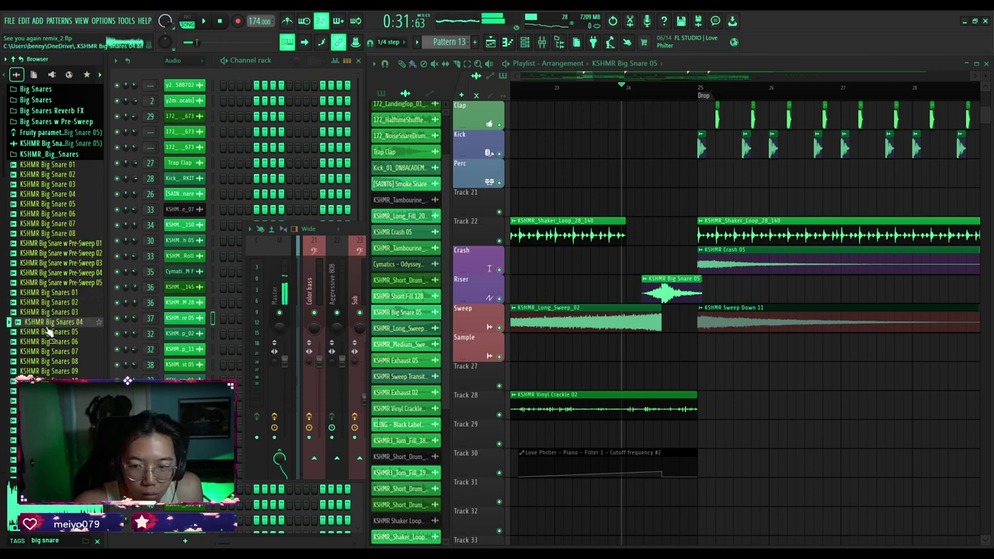
pyautogui.click(43, 342)
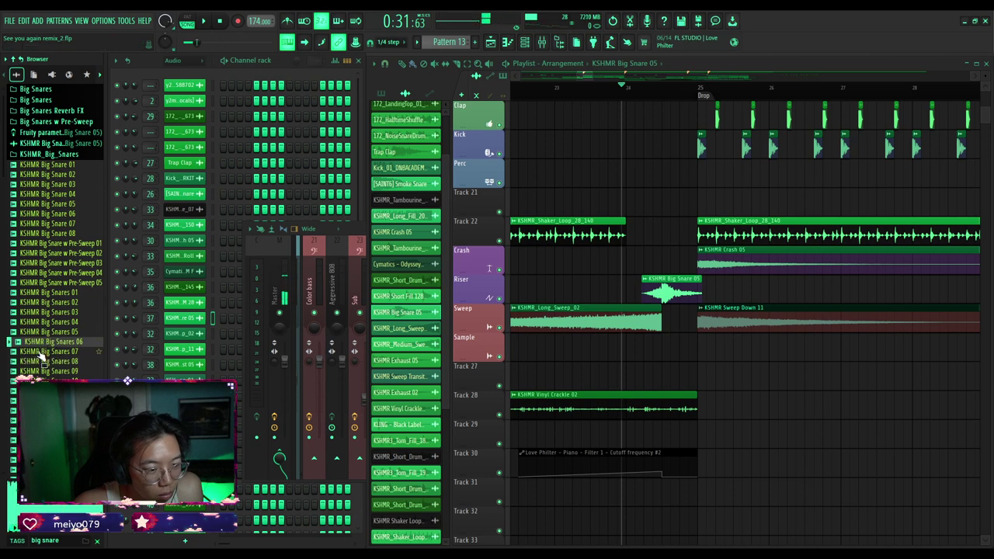
pyautogui.click(40, 353)
pyautogui.click(42, 362)
pyautogui.click(43, 372)
# Compare KSHMR Big Snares 08, 09 and 10 by previewing them alongside the song played from just before bar 24.
pyautogui.scroll(-3, 42, 375)
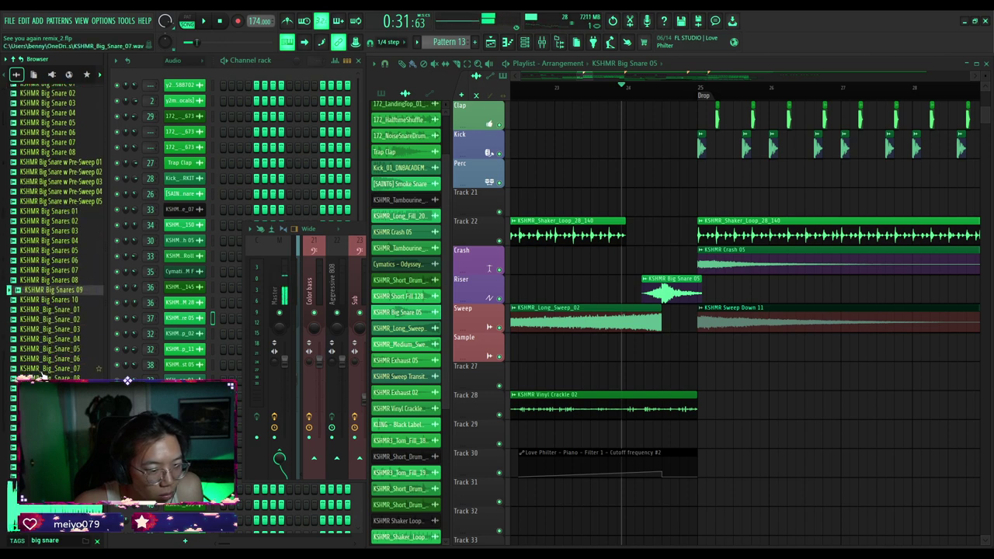
pyautogui.scroll(-1, 44, 375)
pyautogui.press('space')
pyautogui.press('space')
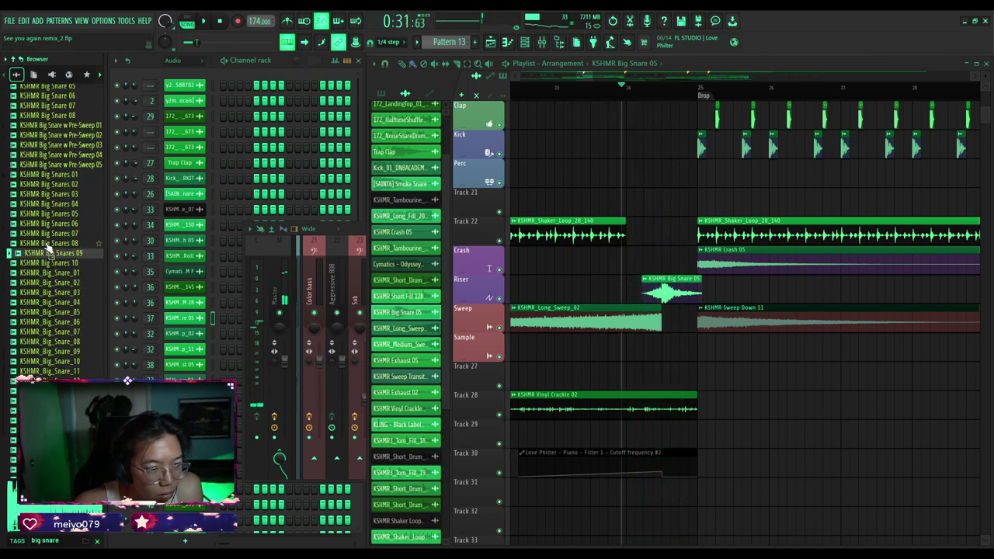
pyautogui.press('space')
pyautogui.press('space')
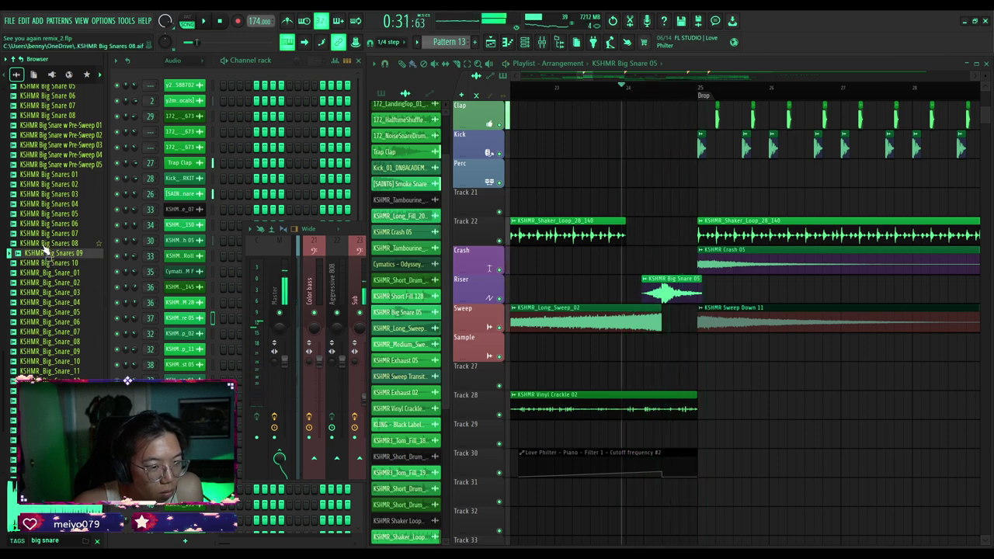
pyautogui.click(45, 246)
pyautogui.press('space')
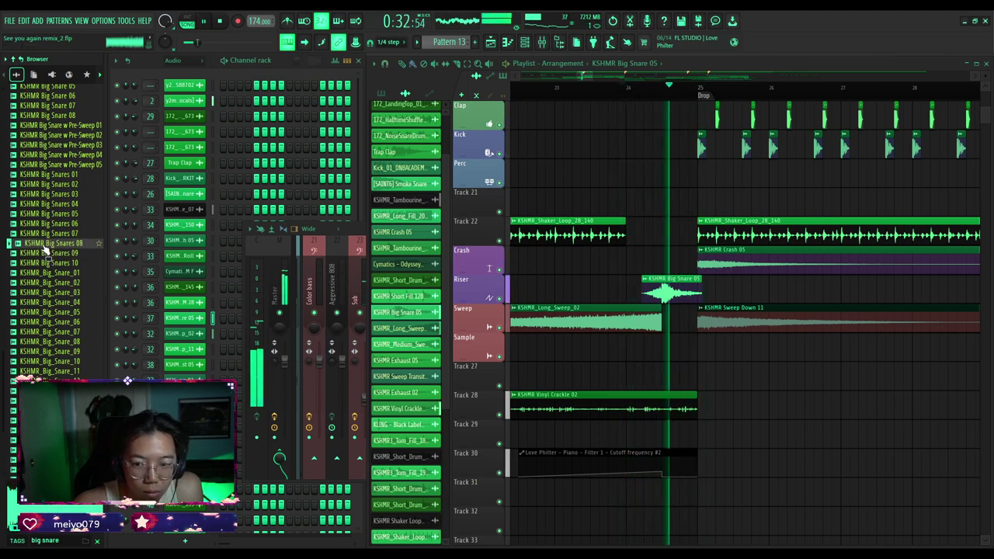
pyautogui.press('space')
pyautogui.click(44, 254)
pyautogui.click(45, 264)
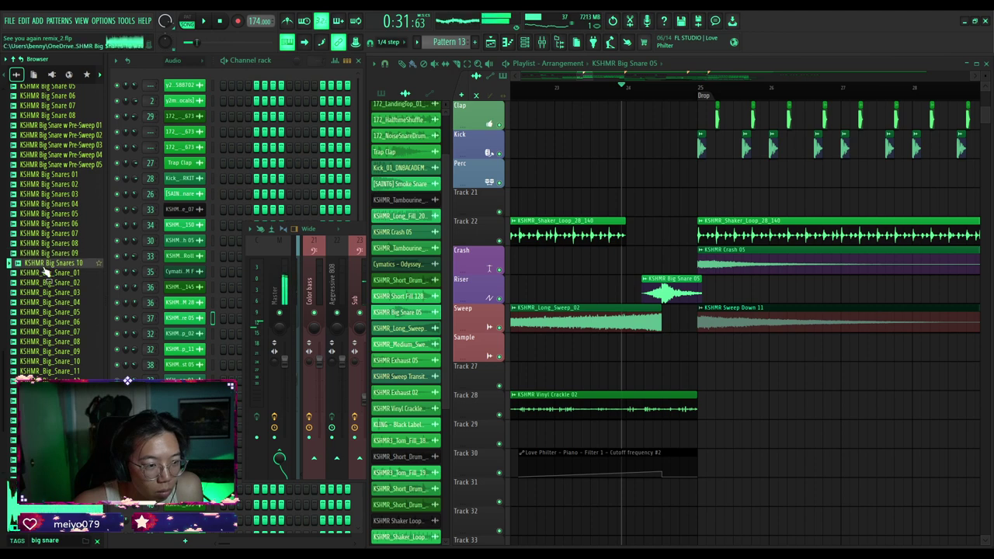
pyautogui.press('space')
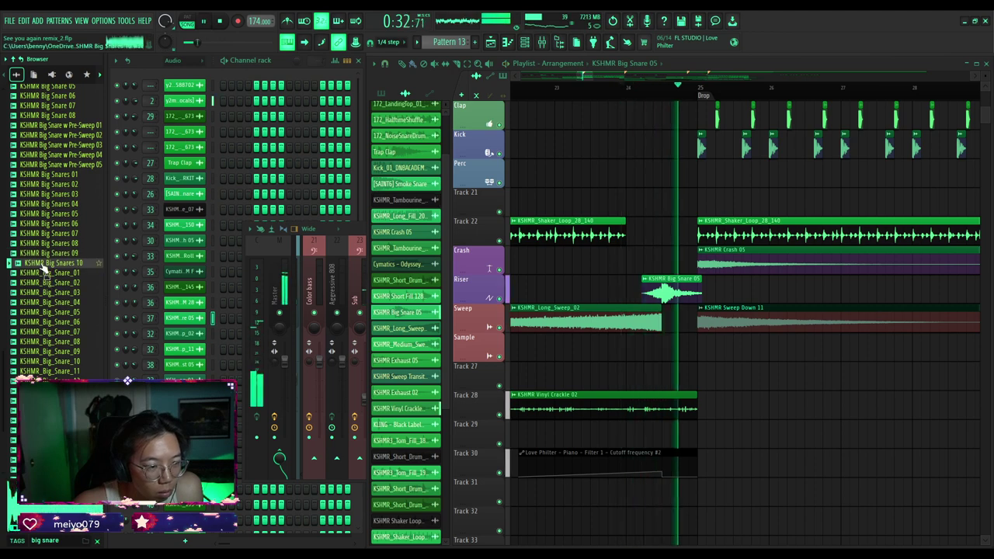
pyautogui.press('space')
pyautogui.click(45, 254)
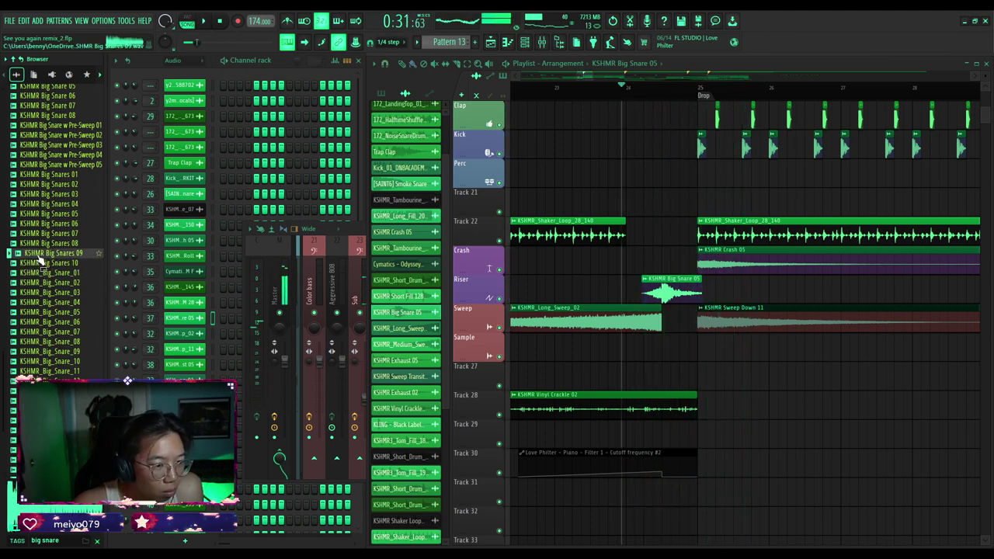
# Place KSHMR Big Snares 09 on the Crash track at the end of the Long Sweep clip and extend it to the Drop.
pyautogui.moveTo(597, 287); pyautogui.dragTo(664, 270)
pyautogui.scroll(3, 677, 270)
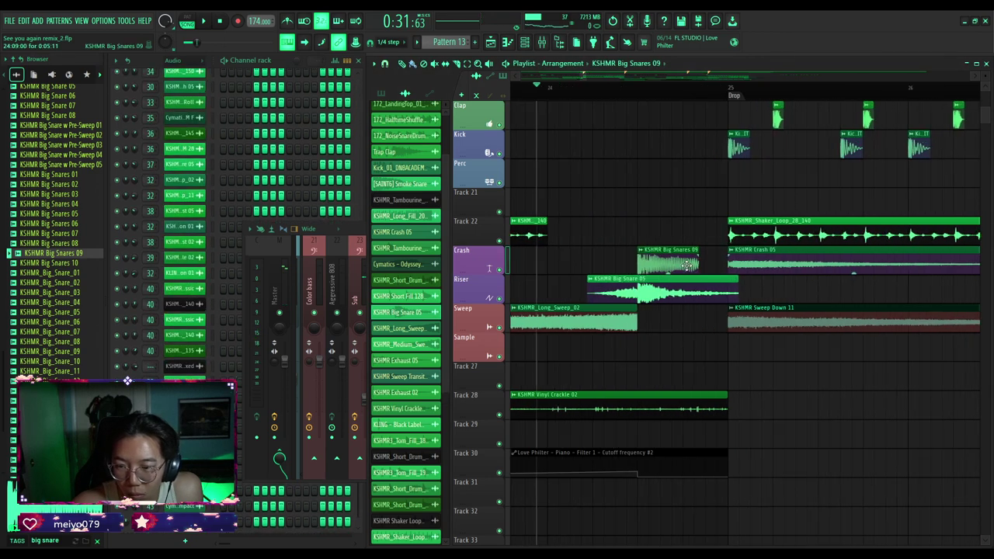
pyautogui.scroll(4, 699, 265)
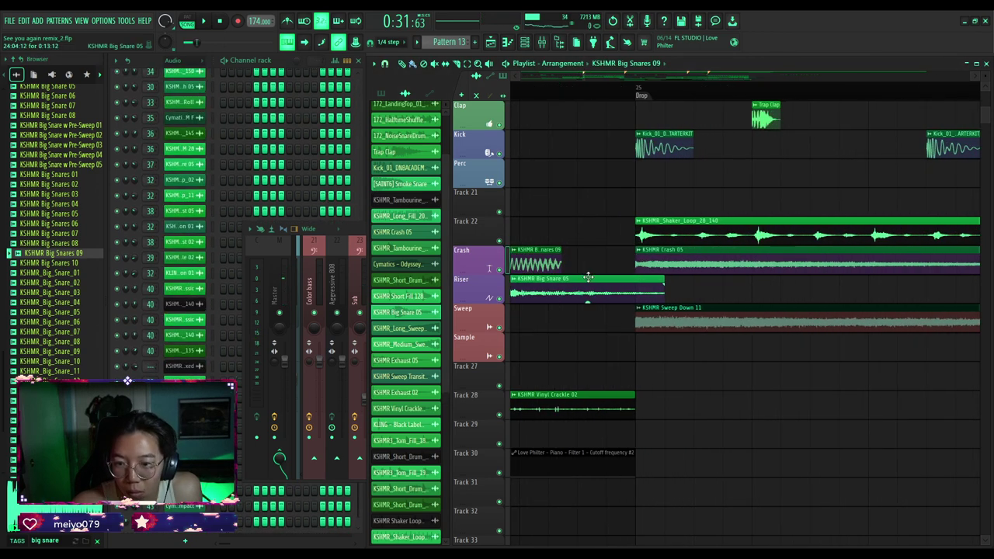
pyautogui.moveTo(556, 266); pyautogui.dragTo(812, 266)
pyautogui.scroll(-4, 800, 267)
pyautogui.scroll(6, 783, 270)
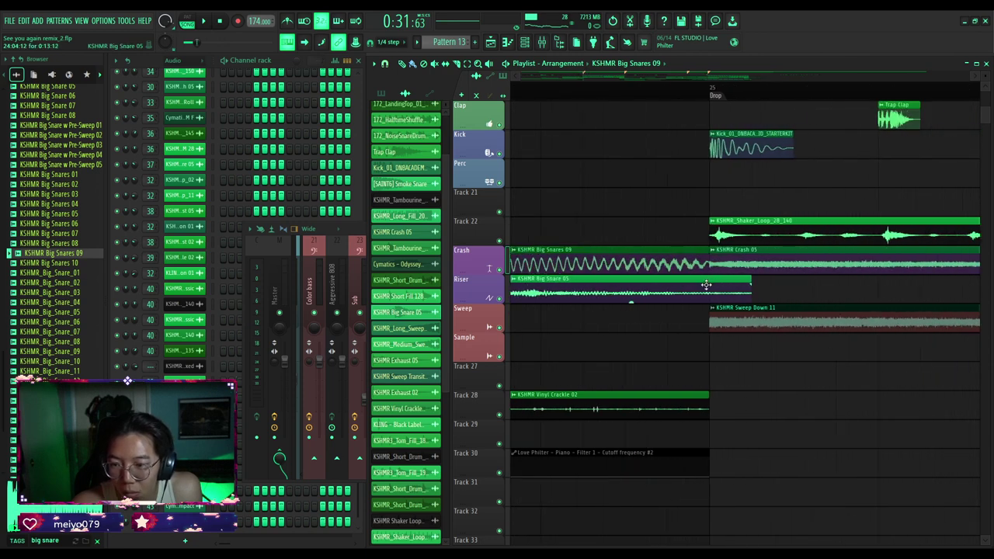
pyautogui.scroll(-7, 701, 281)
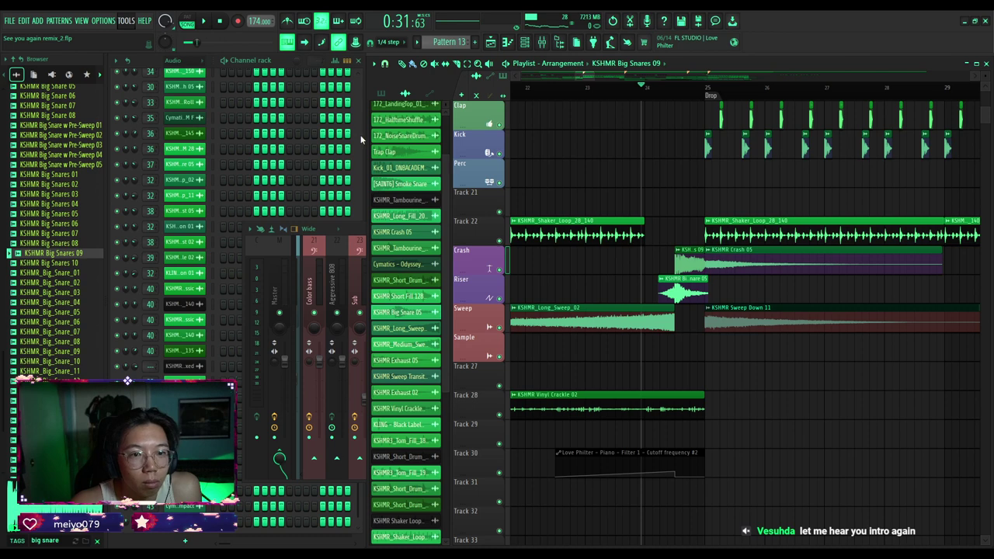
# Set the KSHMR Big Snares 09 channel volume to 37% while playing the lead-in to the Drop, and close its settings.
pyautogui.press('space')
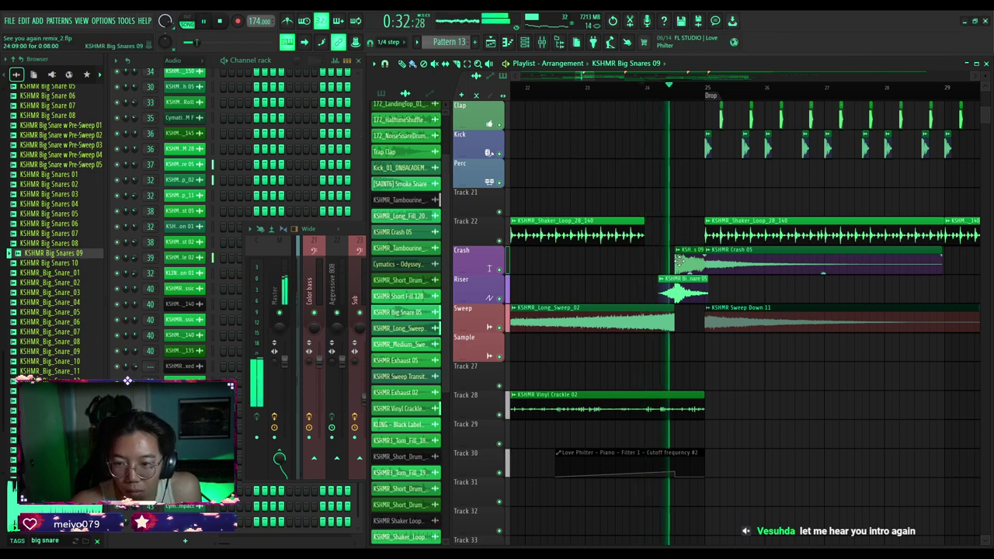
pyautogui.press('space')
pyautogui.doubleClick(693, 265)
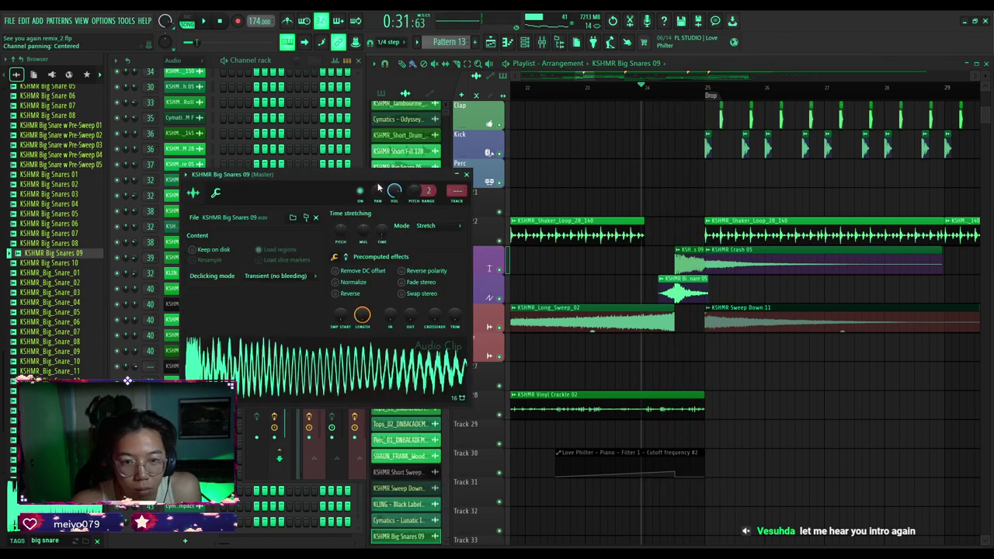
pyautogui.press('space')
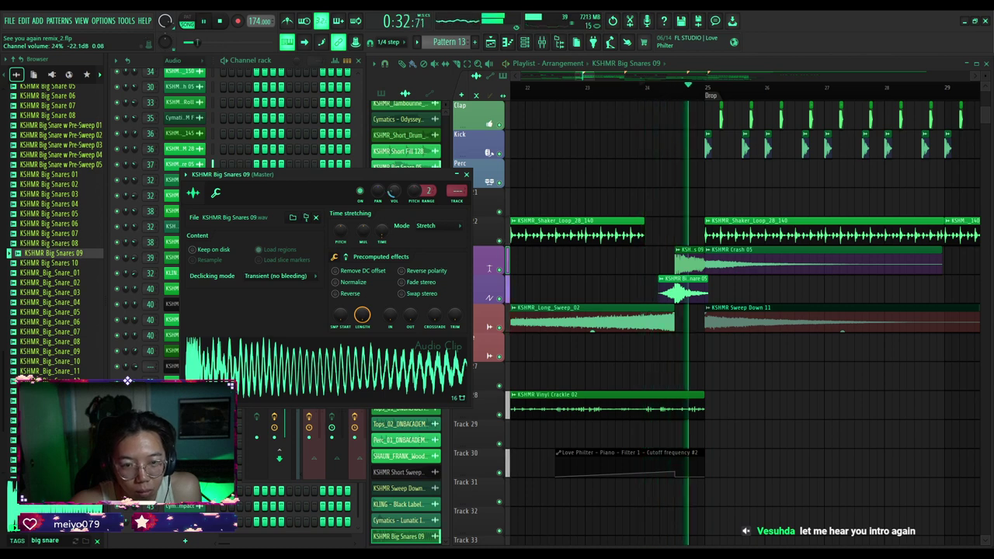
pyautogui.press('space')
pyautogui.press('space')
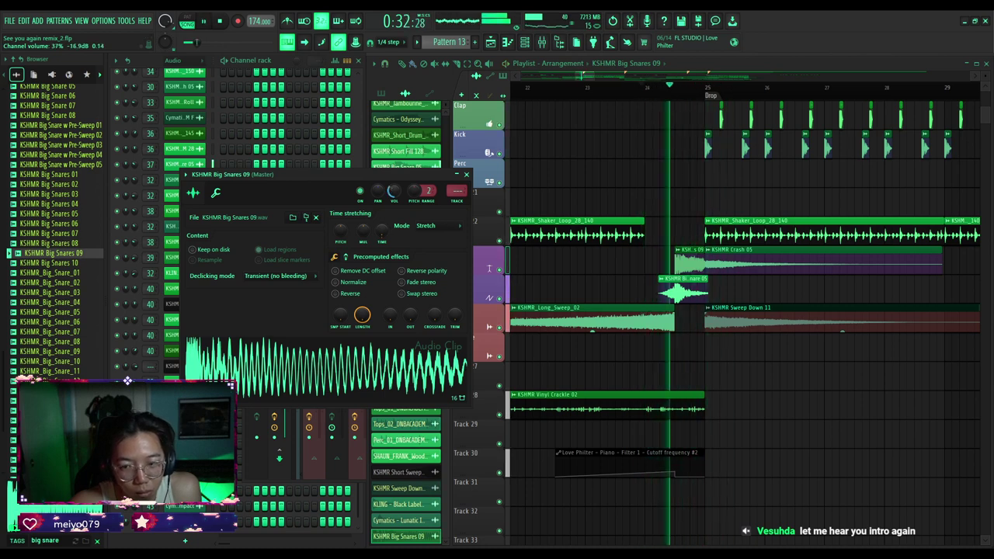
pyautogui.press('space')
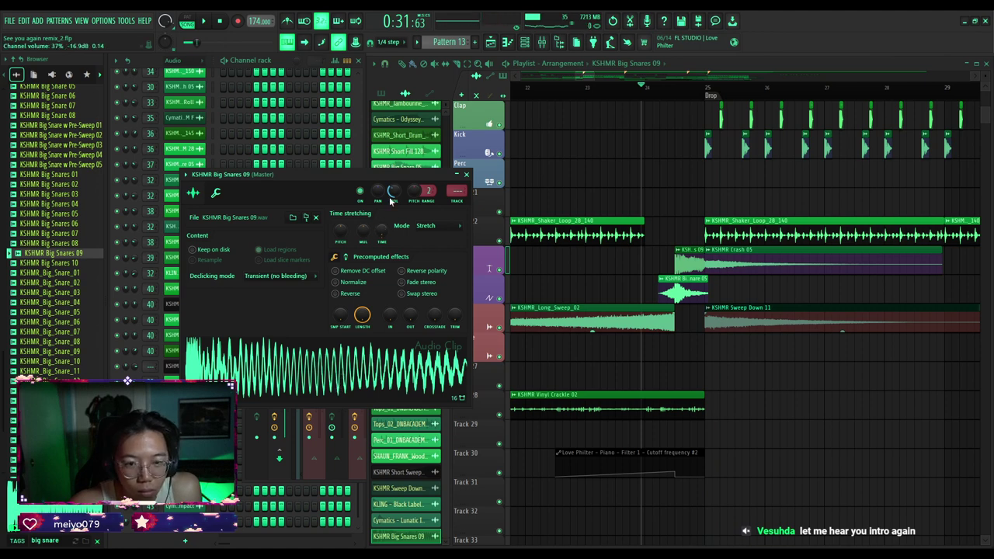
pyautogui.click(466, 177)
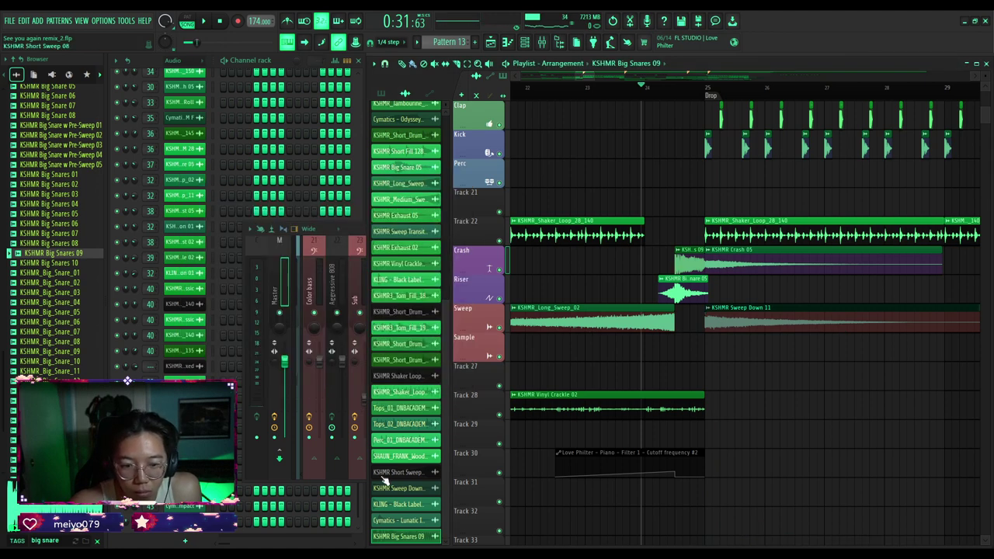
# Undo adding the KSHMR Big Snares 09 clip and preview the sample once more.
pyautogui.hotkey('ctrl', 'z')
pyautogui.click(48, 255)
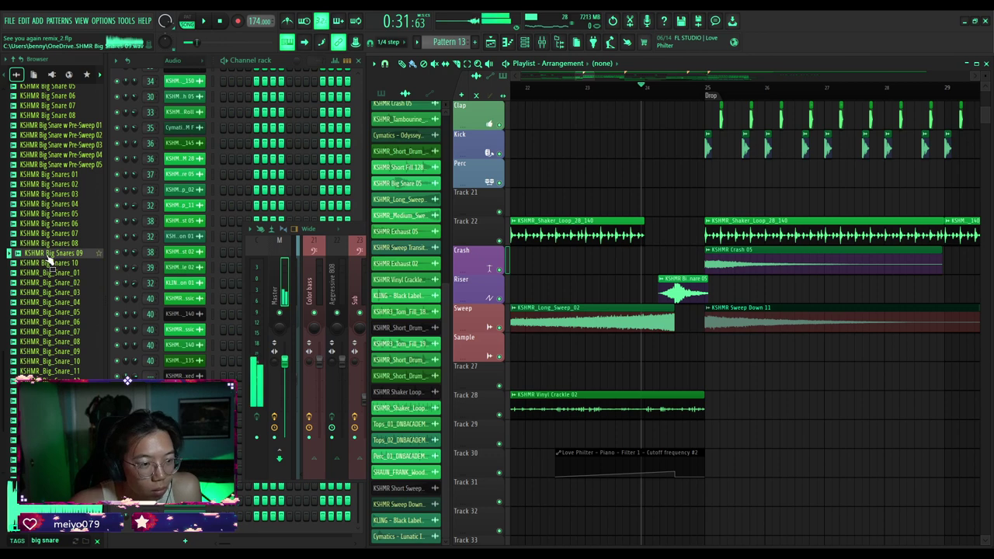
# Shift the KSHMR Big Snare 05 clip to start at 24:03:04 and lengthen it to 1:01:20, ending at the Drop's first Clap, auditioning the transition.
pyautogui.scroll(3, 674, 317)
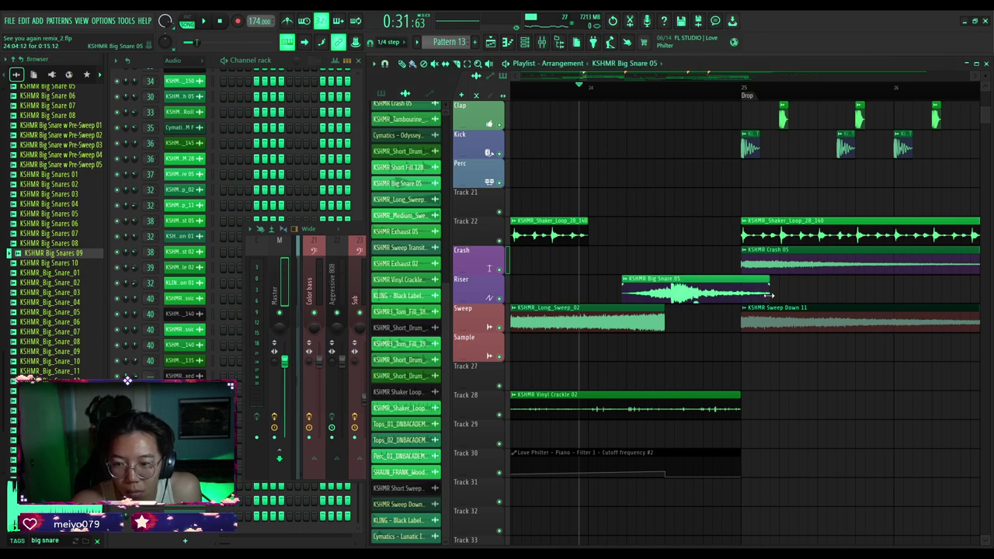
pyautogui.scroll(4, 678, 294)
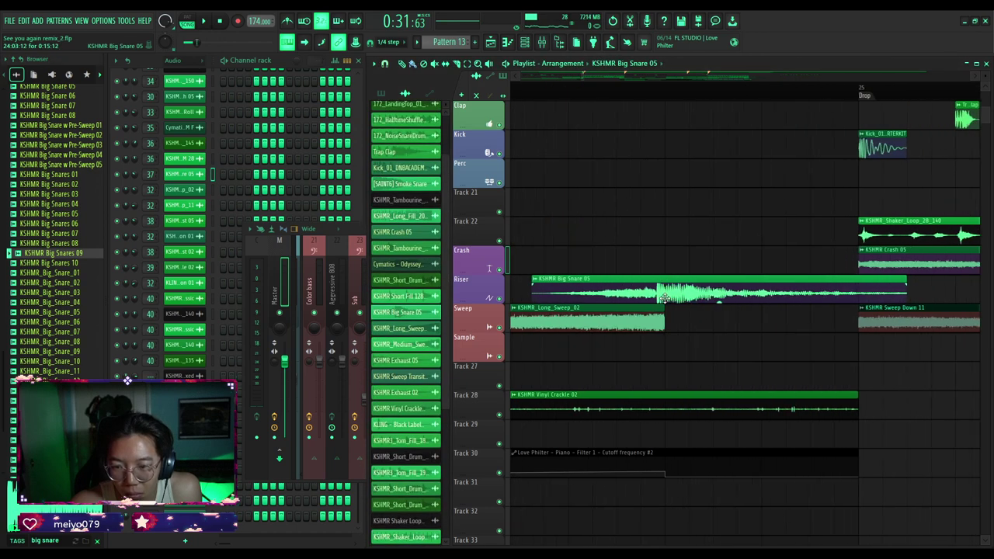
pyautogui.scroll(-6, 700, 289)
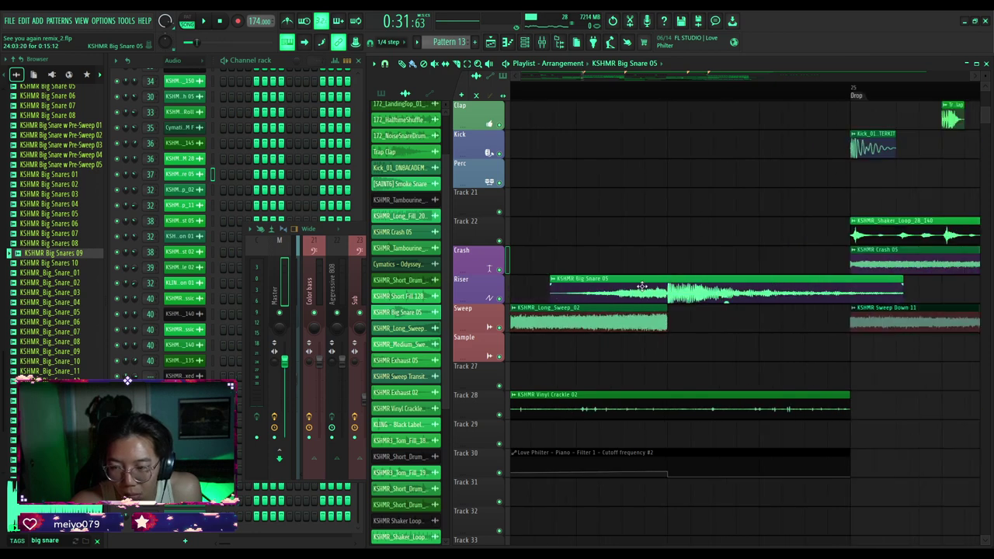
pyautogui.press('space')
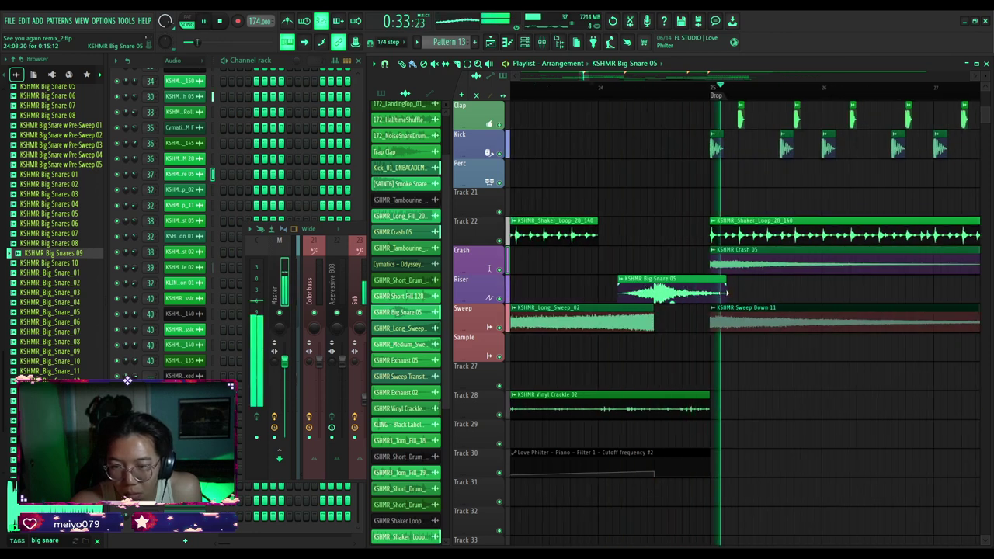
pyautogui.press('space')
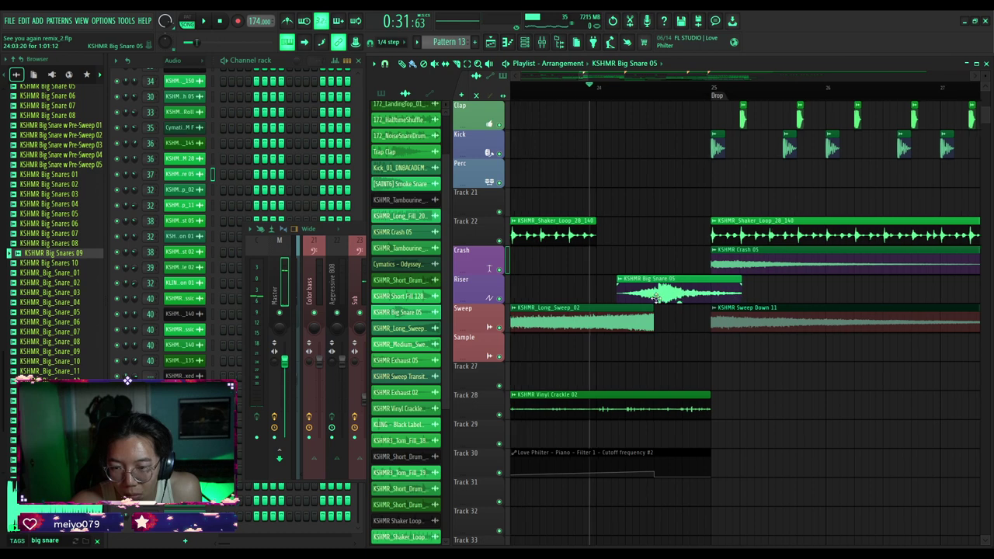
pyautogui.scroll(5, 649, 296)
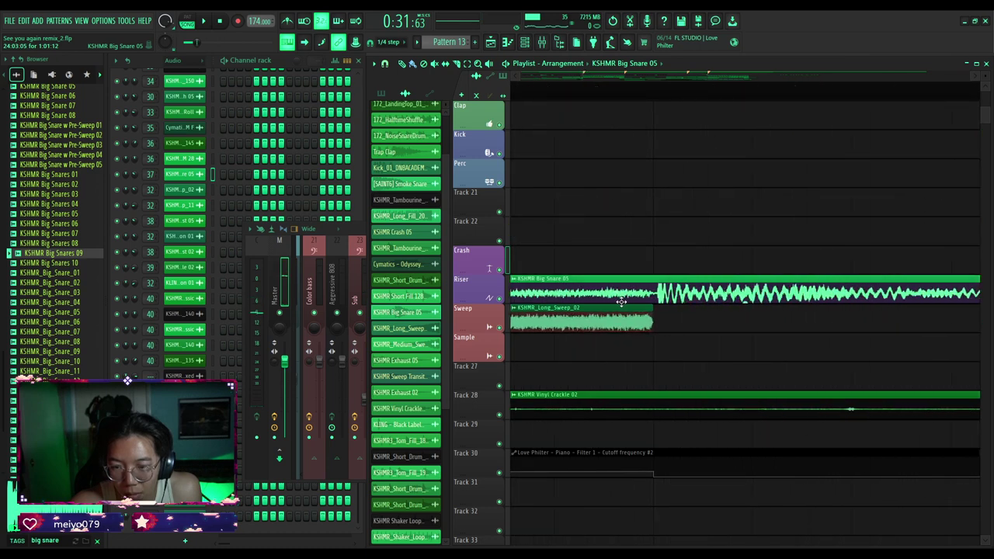
pyautogui.press('space')
pyautogui.scroll(-6, 602, 300)
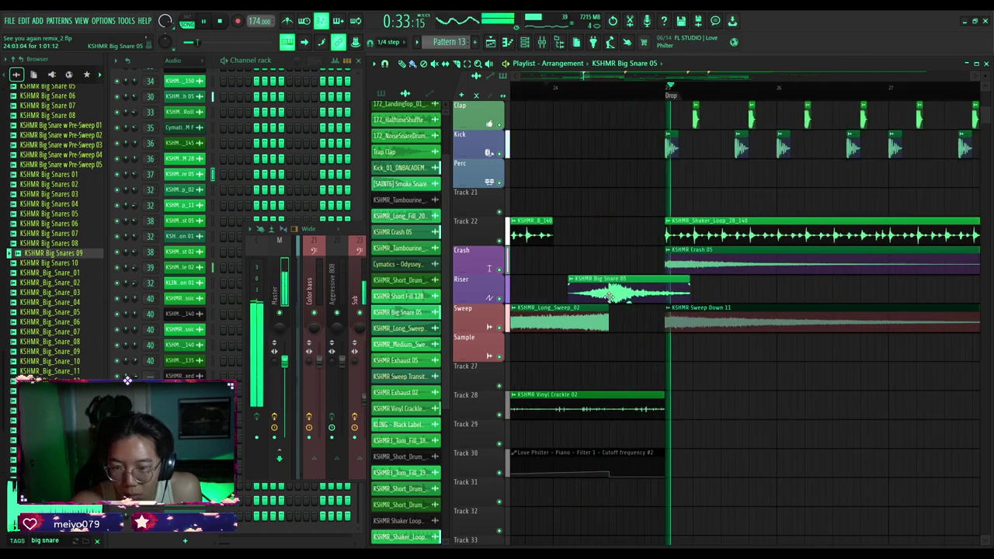
pyautogui.scroll(2, 691, 294)
pyautogui.scroll(3, 691, 295)
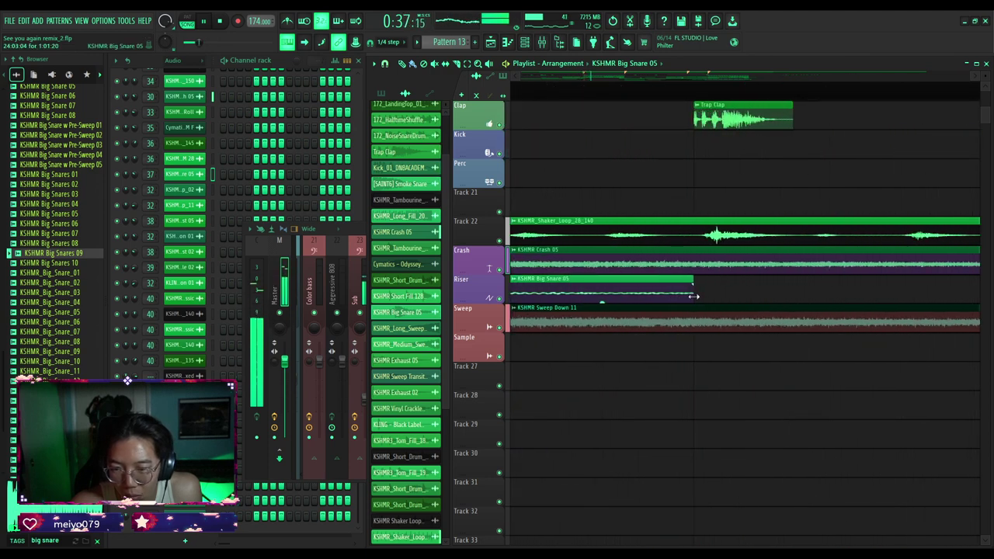
# Nudge the KSHMR Big Snare 05 clip to start at 24:03:01, aligning its hit with the Long Sweep's end, and replay the transition.
pyautogui.scroll(-6, 687, 298)
pyautogui.scroll(4, 637, 295)
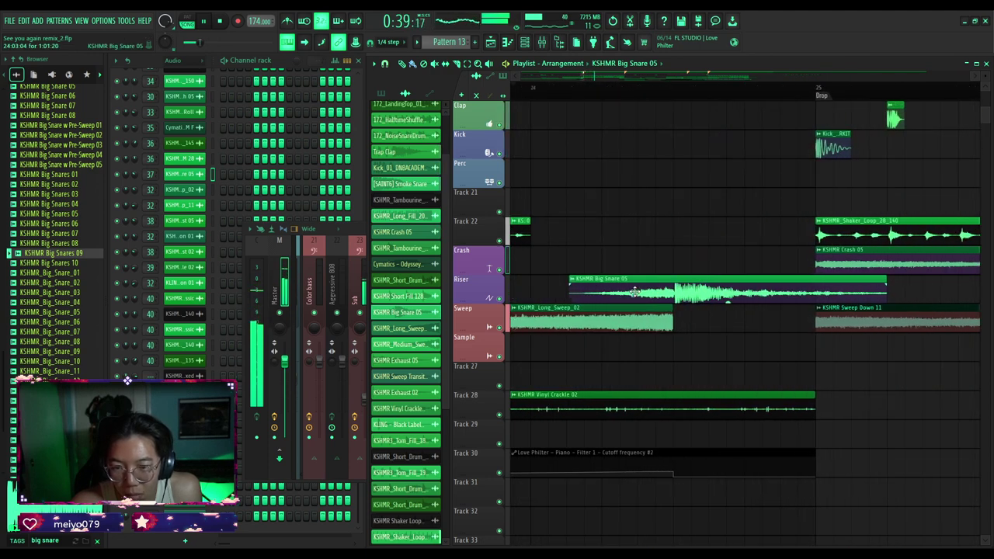
pyautogui.scroll(3, 656, 291)
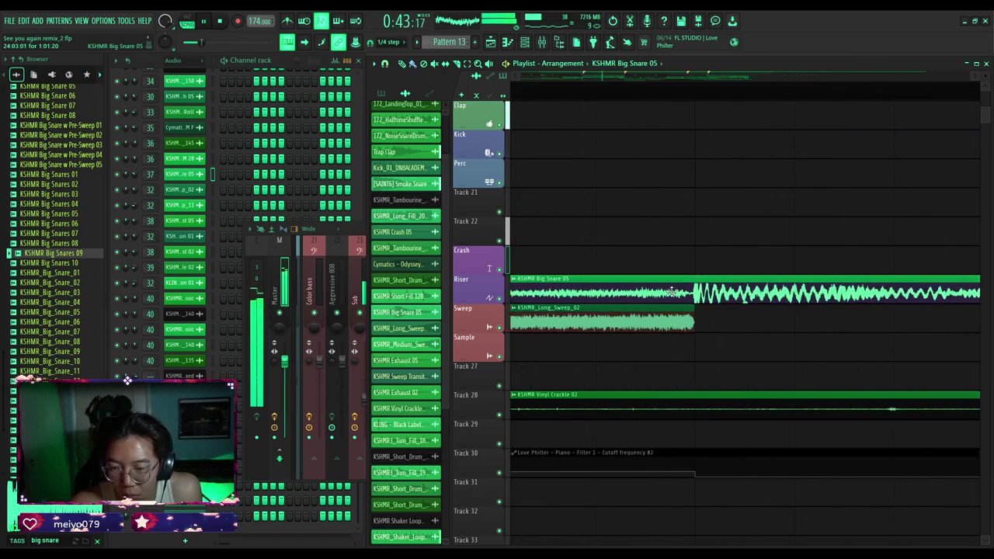
pyautogui.scroll(-4, 673, 292)
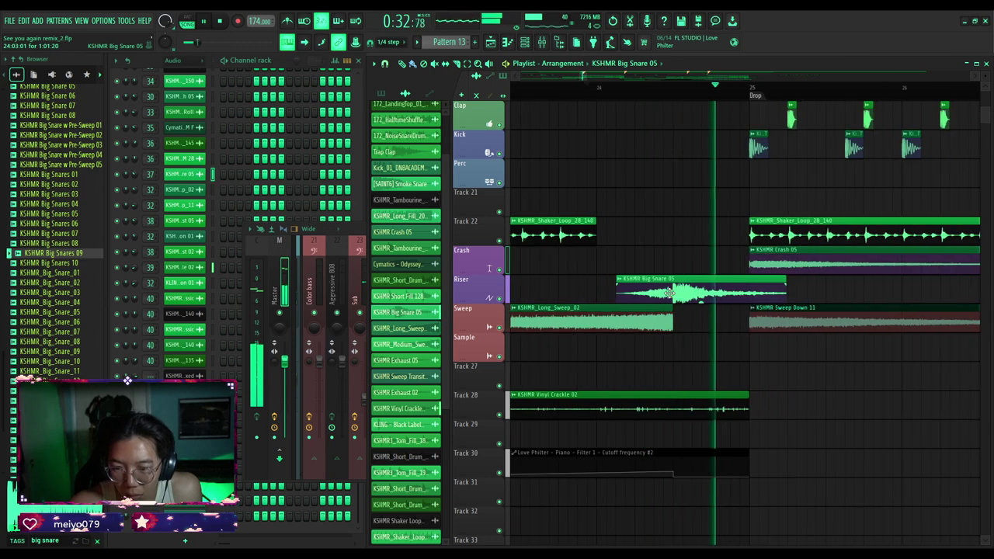
pyautogui.scroll(-3, 673, 261)
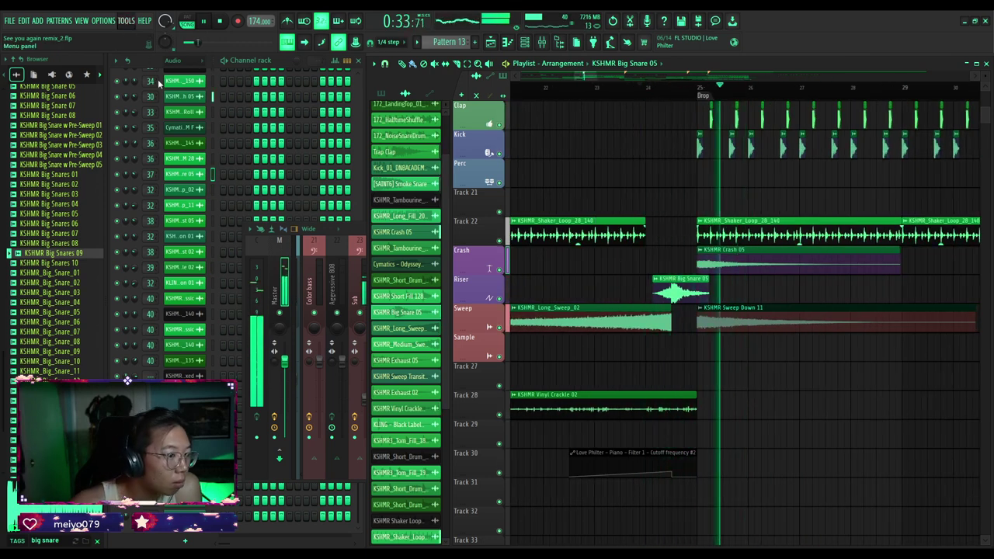
# Play the song from the beginning into the first Drop to review the intro, transition and bass arrangement.
pyautogui.scroll(-5, 638, 180)
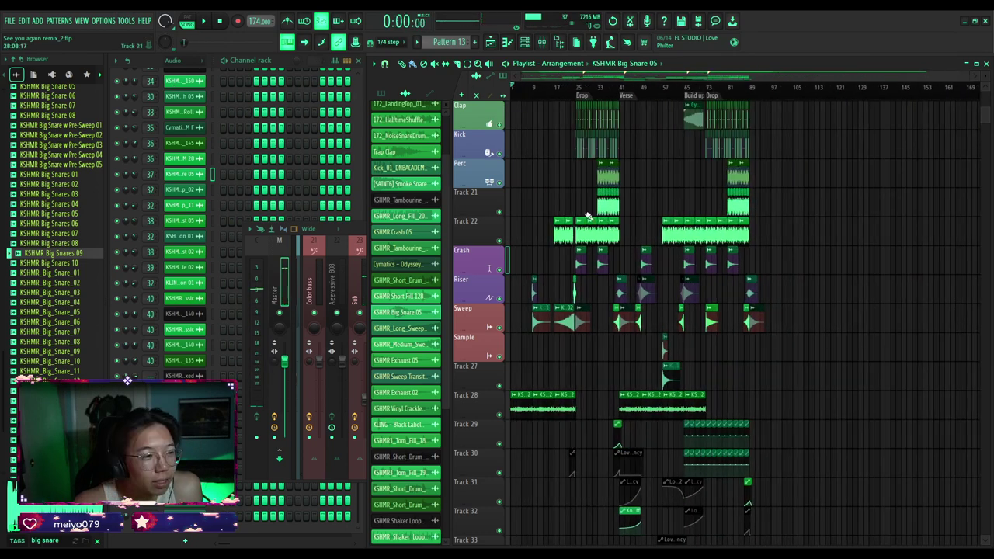
pyautogui.scroll(6, 588, 217)
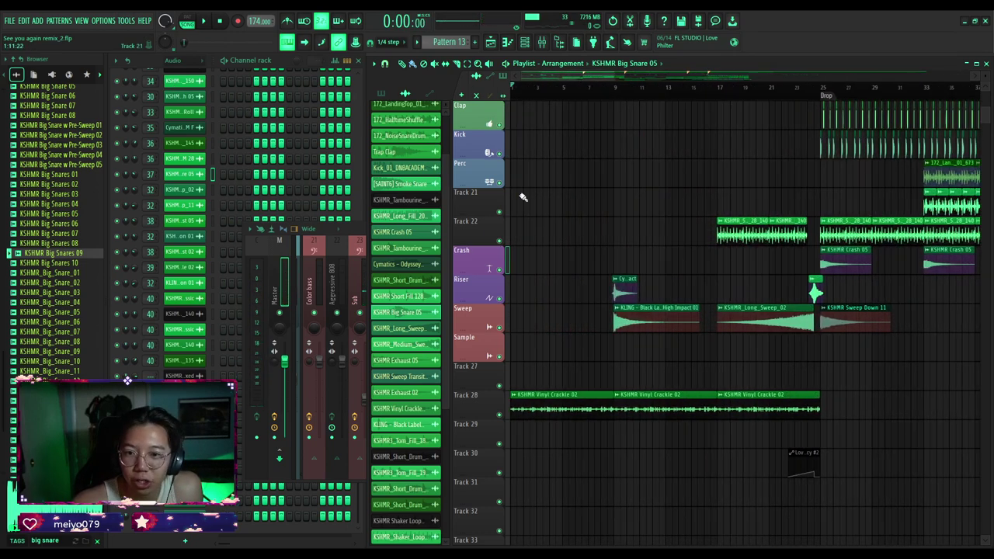
pyautogui.scroll(8, 528, 210)
pyautogui.press('space')
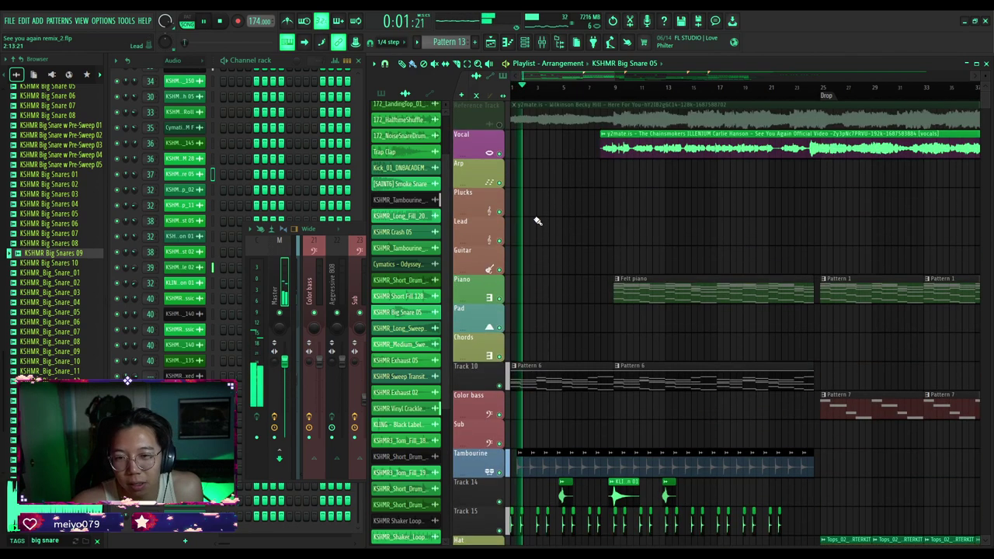
pyautogui.scroll(-3, 536, 221)
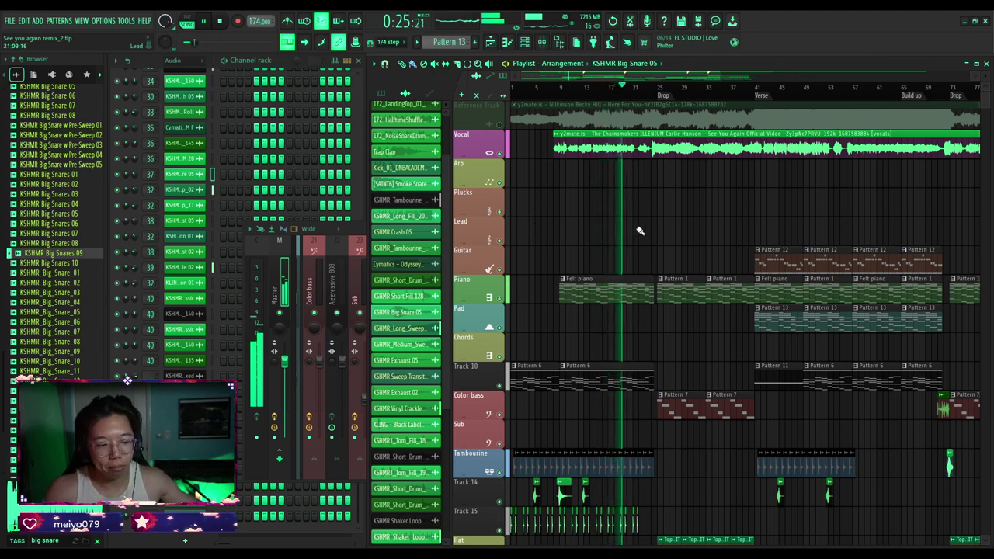
pyautogui.scroll(3, 656, 261)
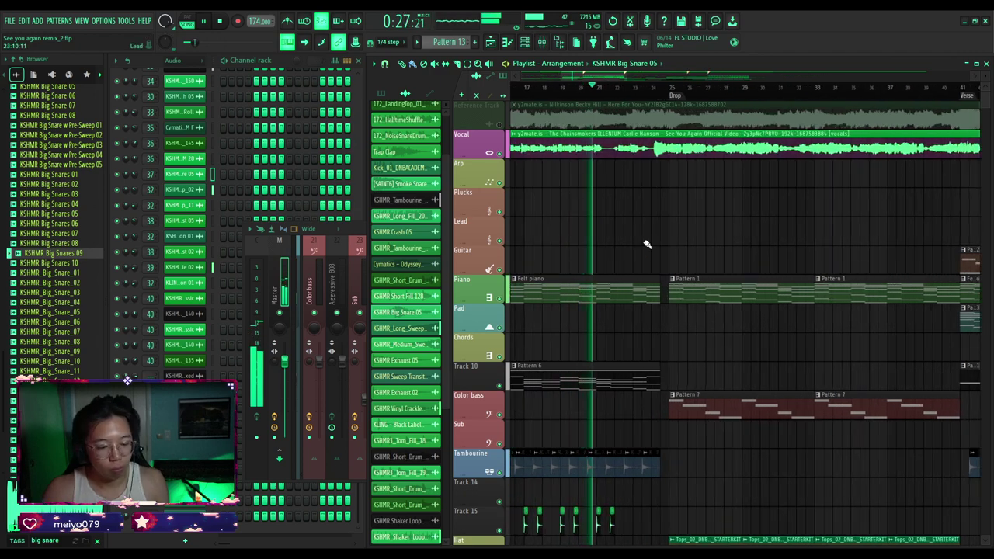
pyautogui.scroll(-2, 647, 245)
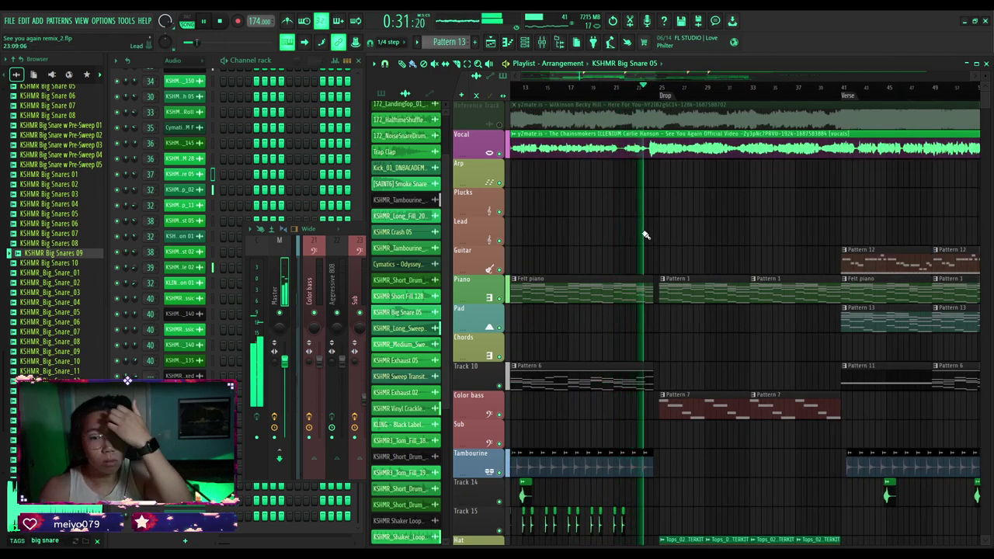
pyautogui.scroll(-5, 638, 241)
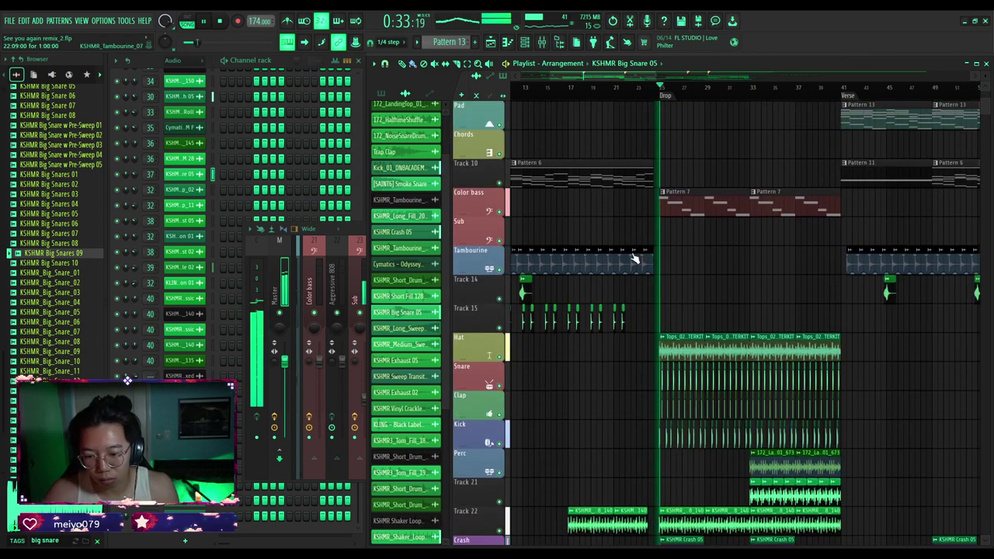
pyautogui.scroll(5, 644, 256)
pyautogui.scroll(-2, 660, 250)
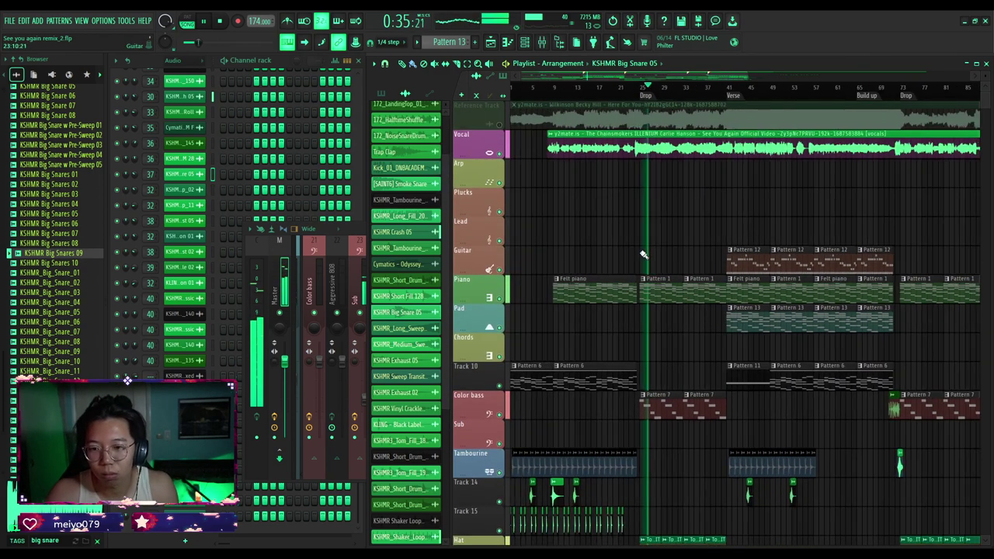
pyautogui.scroll(-4, 670, 255)
pyautogui.scroll(2, 673, 258)
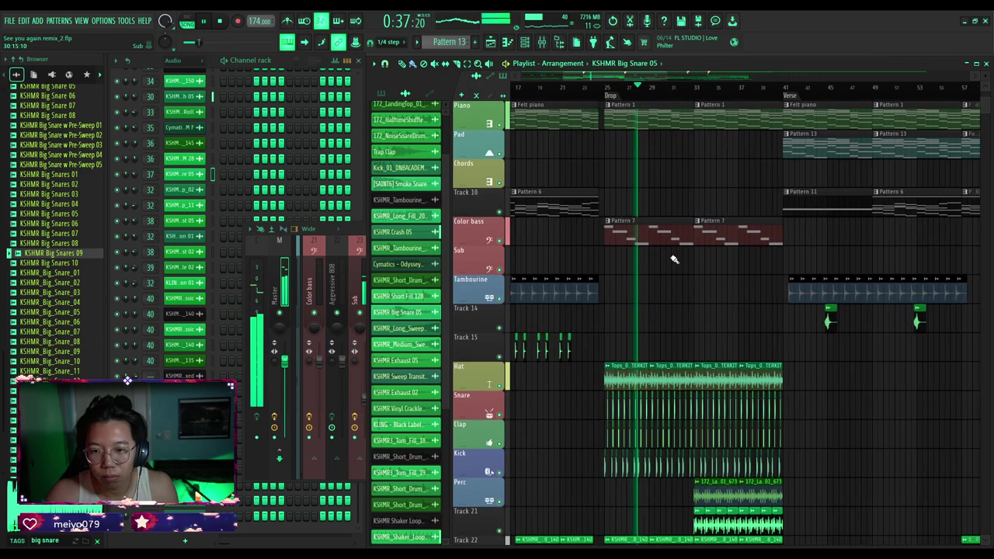
pyautogui.press('space')
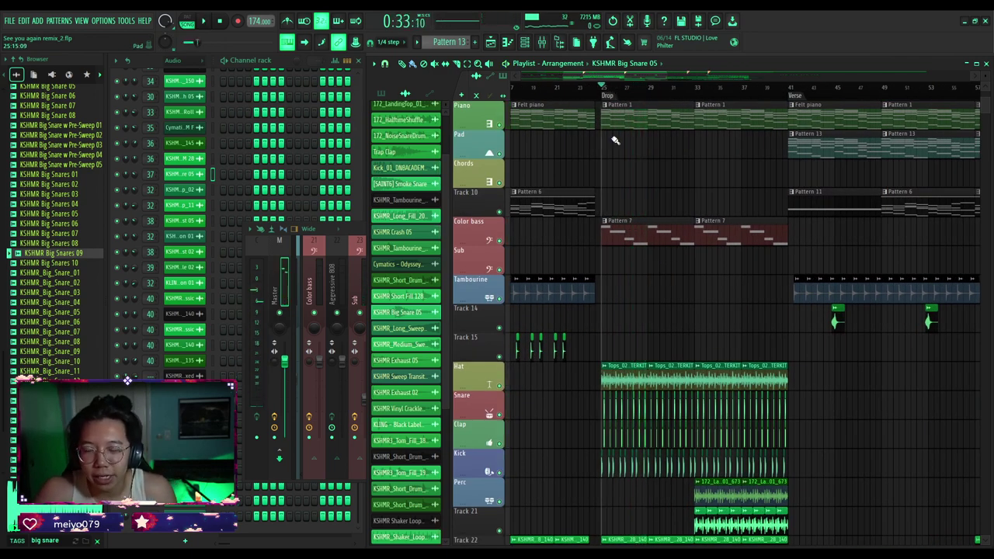
# Move the two Pattern 7 clips in the first Drop from the Color bass track to the Sub track.
pyautogui.scroll(2, 637, 237)
pyautogui.scroll(2, 641, 293)
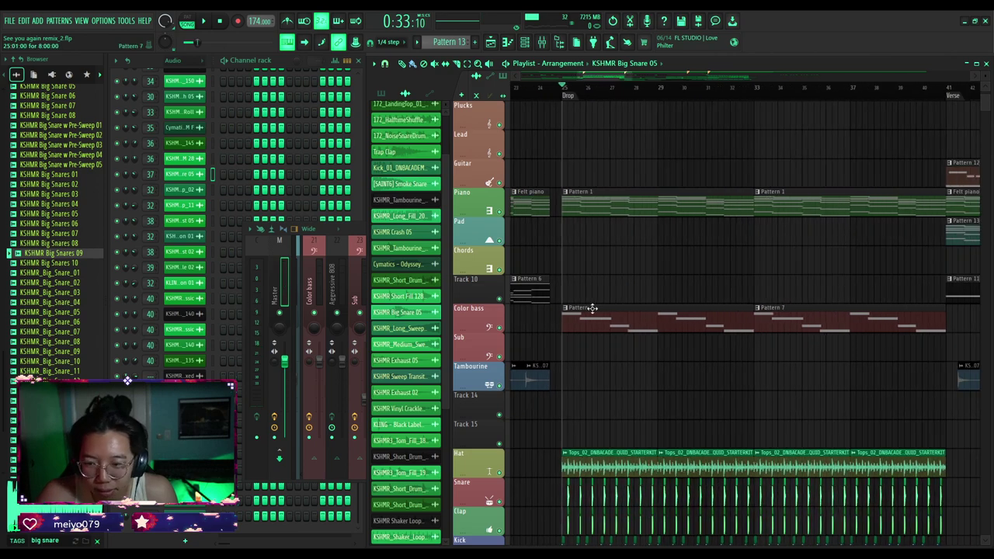
pyautogui.scroll(-2, 592, 308)
pyautogui.moveTo(592, 308); pyautogui.dragTo(718, 340)
pyautogui.scroll(-4, 644, 293)
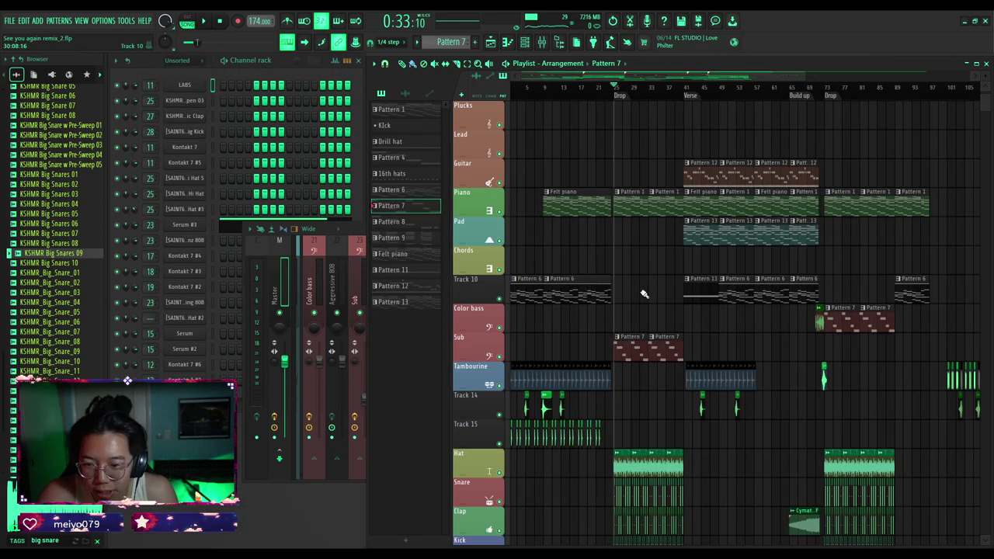
# Move the second Drop's two Pattern 7 clips from the Color bass track to the Sub track and save the project.
pyautogui.scroll(3, 766, 329)
pyautogui.moveTo(590, 320); pyautogui.dragTo(590, 350)
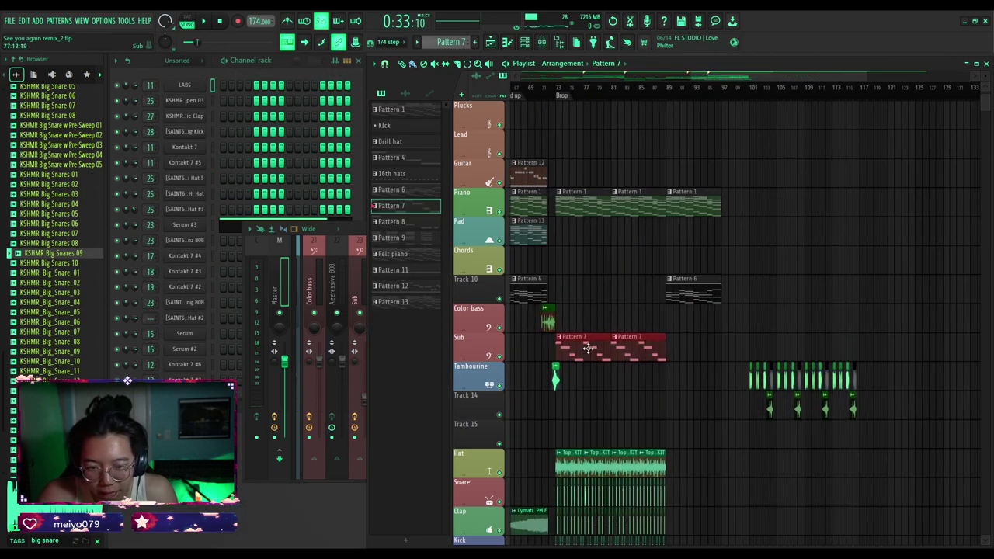
pyautogui.scroll(-4, 594, 341)
pyautogui.scroll(4, 588, 315)
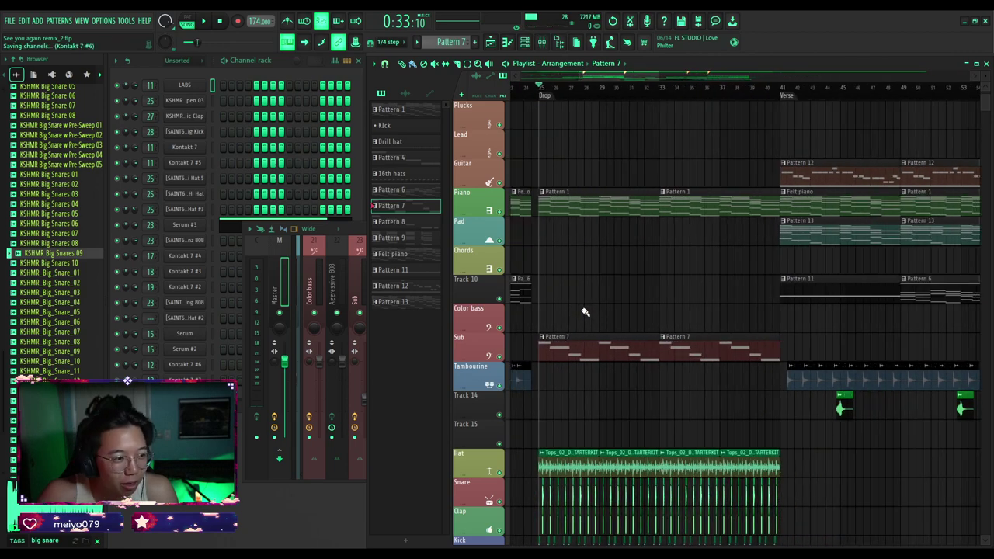
# Play the song from just before the first Drop into the Verse, reviewing the arrangement across the tracks.
pyautogui.scroll(-4, 602, 309)
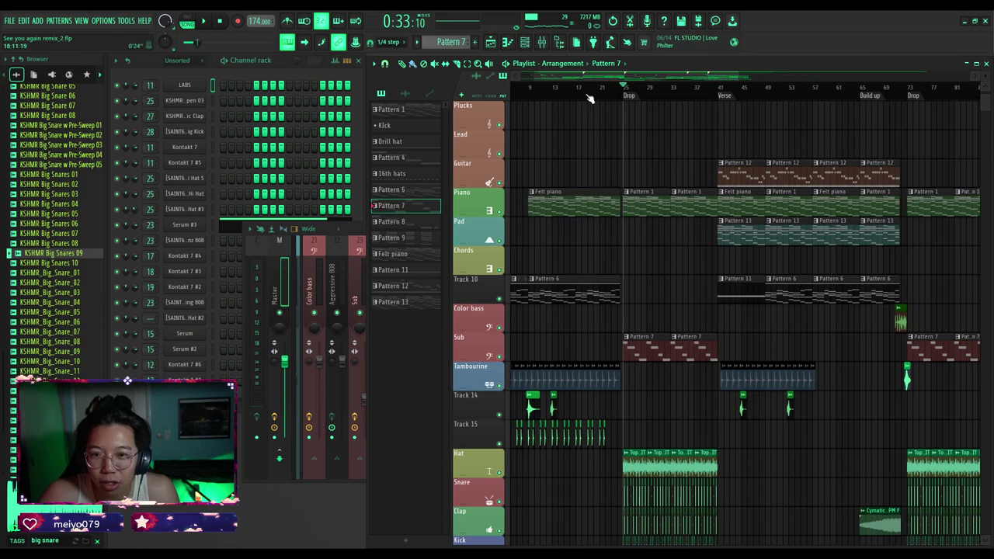
pyautogui.moveTo(601, 77); pyautogui.dragTo(584, 77)
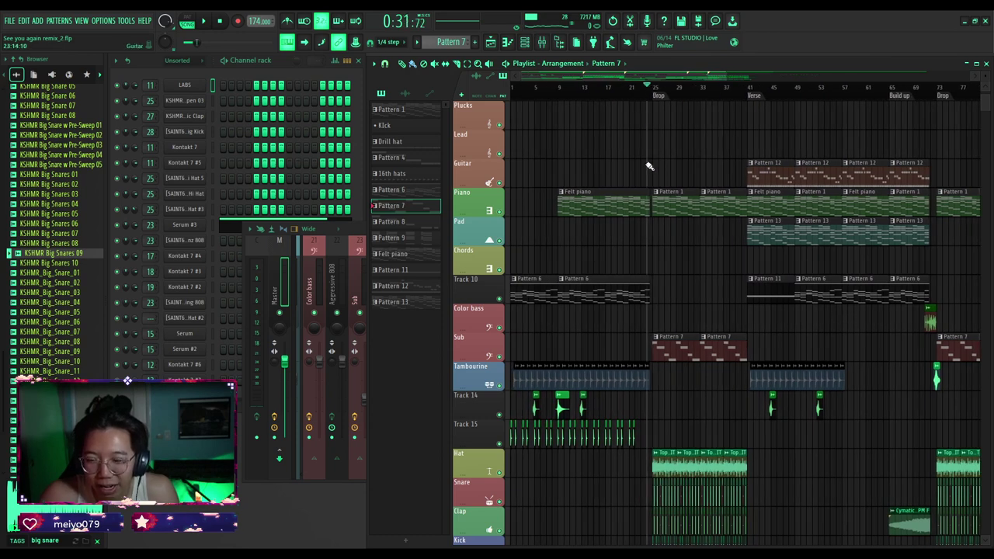
pyautogui.scroll(3, 649, 166)
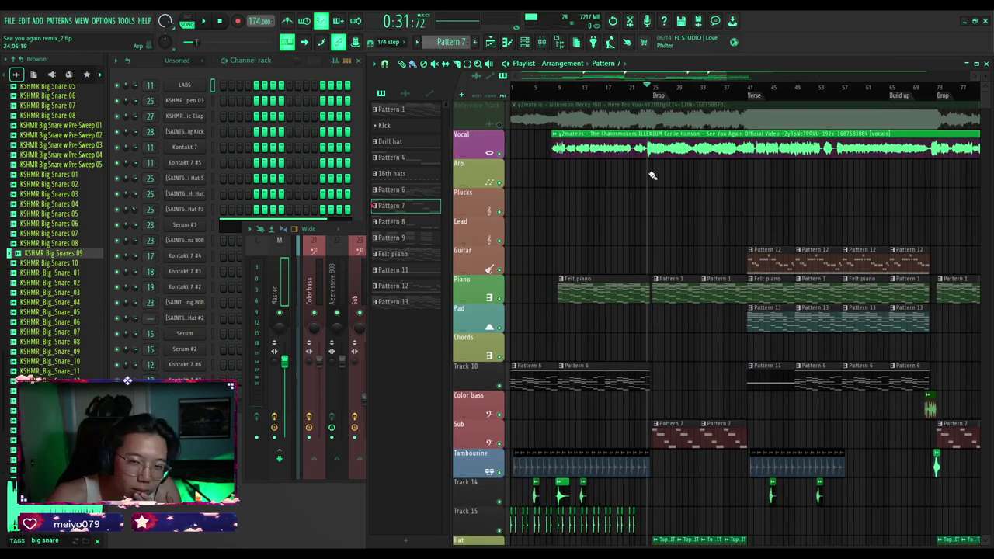
pyautogui.press('space')
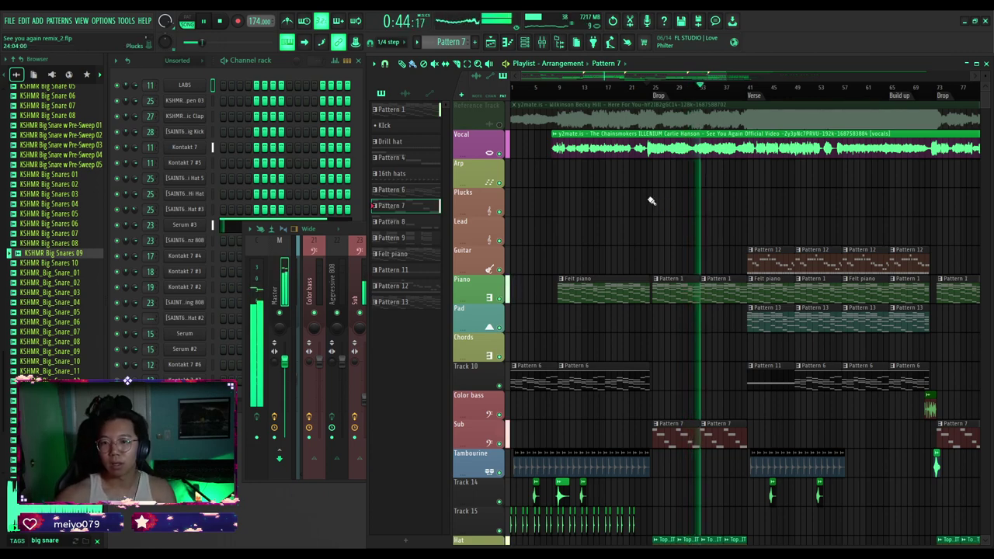
pyautogui.scroll(-2, 672, 201)
pyautogui.scroll(3, 622, 210)
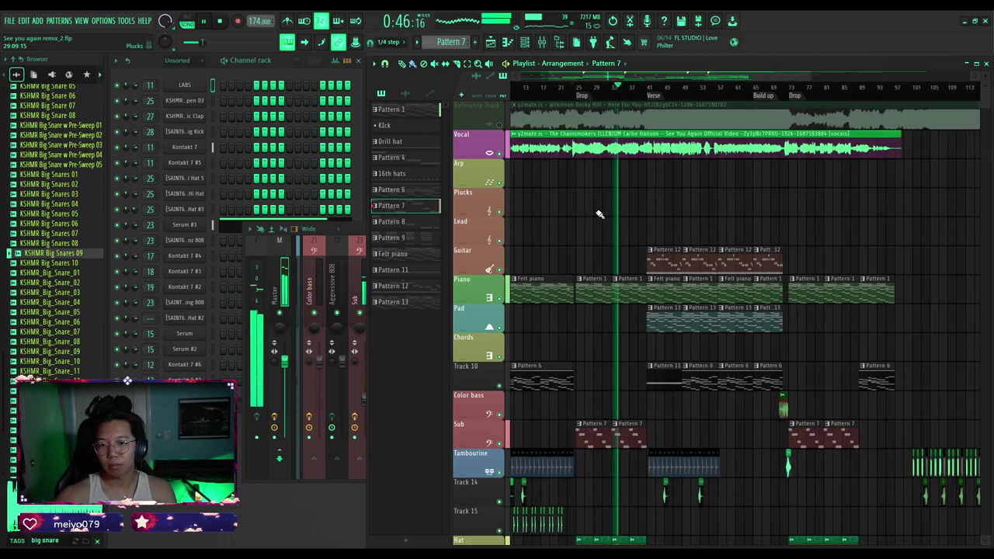
pyautogui.scroll(-1, 715, 204)
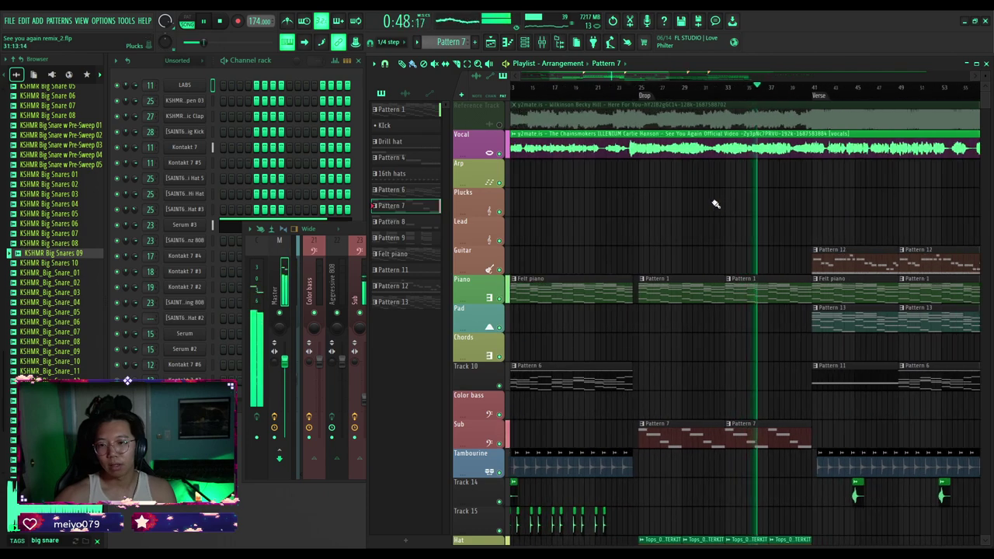
pyautogui.scroll(4, 707, 203)
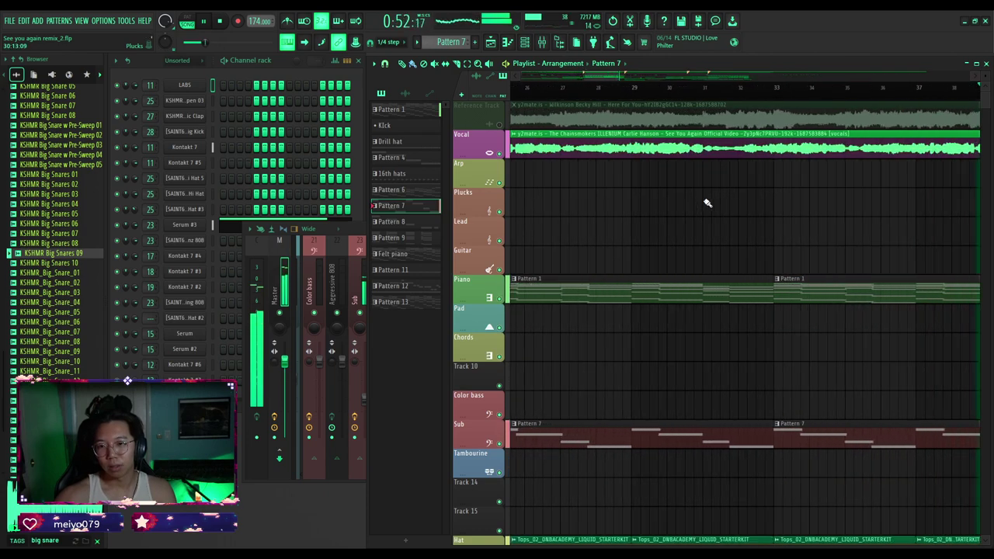
pyautogui.scroll(-4, 708, 203)
pyautogui.scroll(-2, 699, 203)
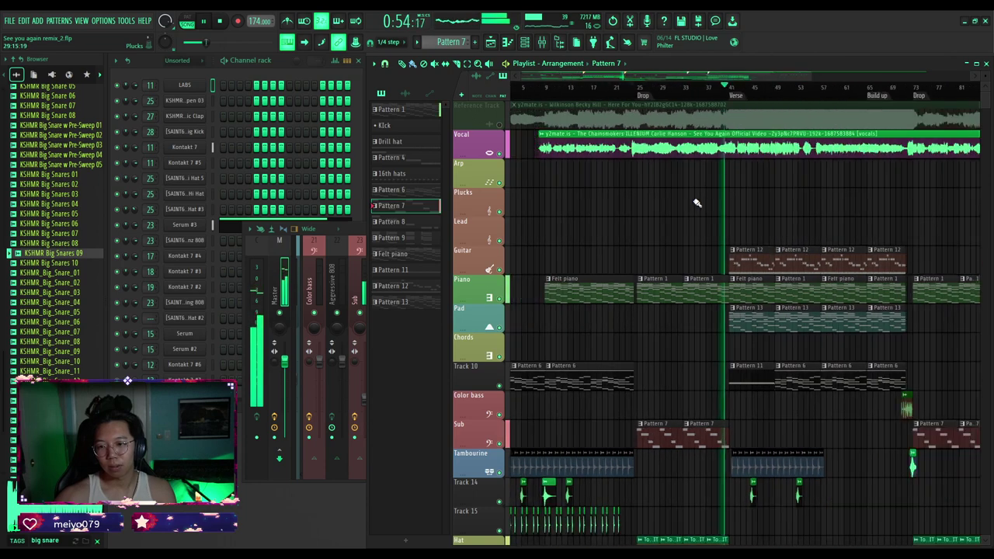
pyautogui.scroll(3, 719, 204)
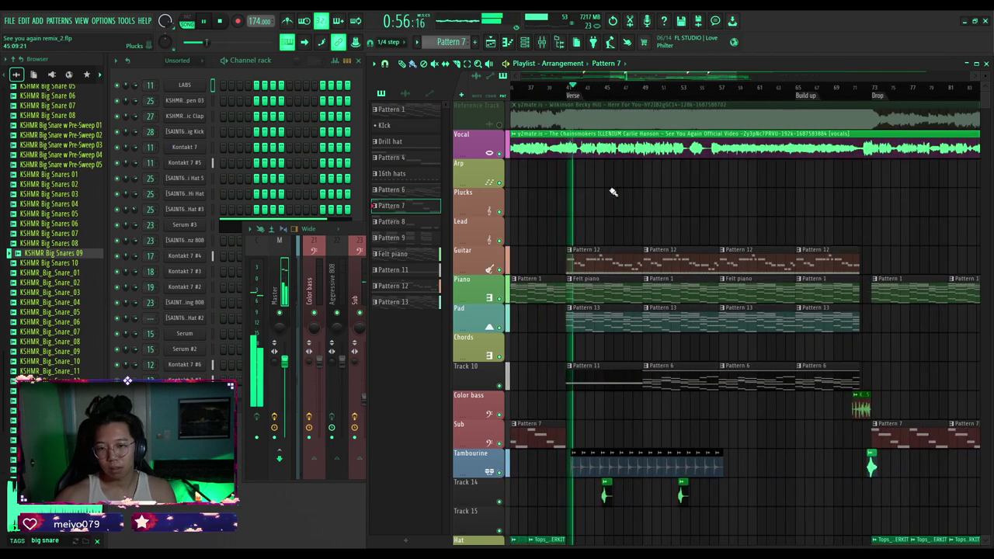
# Play the Verse without the first Pattern 13 clip on the Pad track, reviewing the surrounding tracks and filter automation.
pyautogui.scroll(-10, 576, 281)
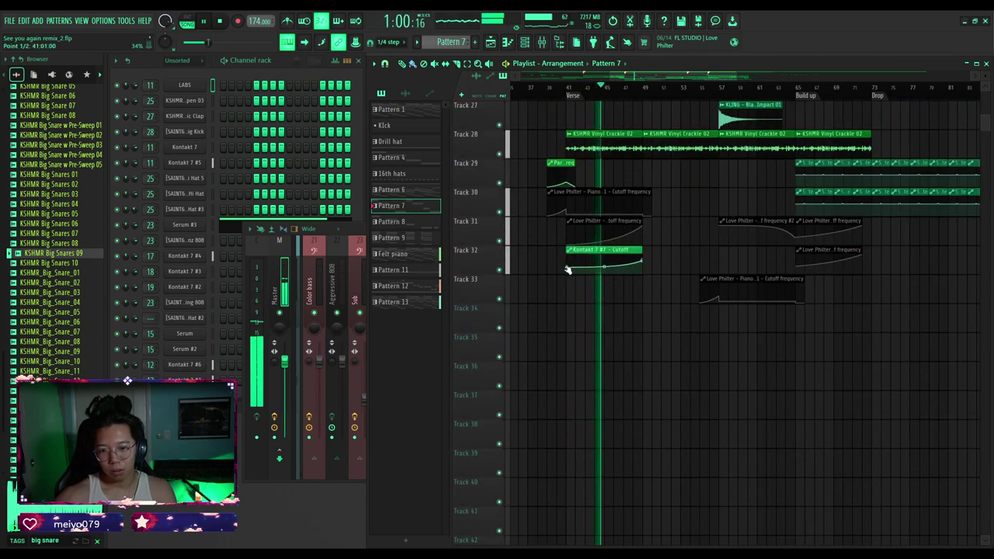
pyautogui.scroll(9, 568, 270)
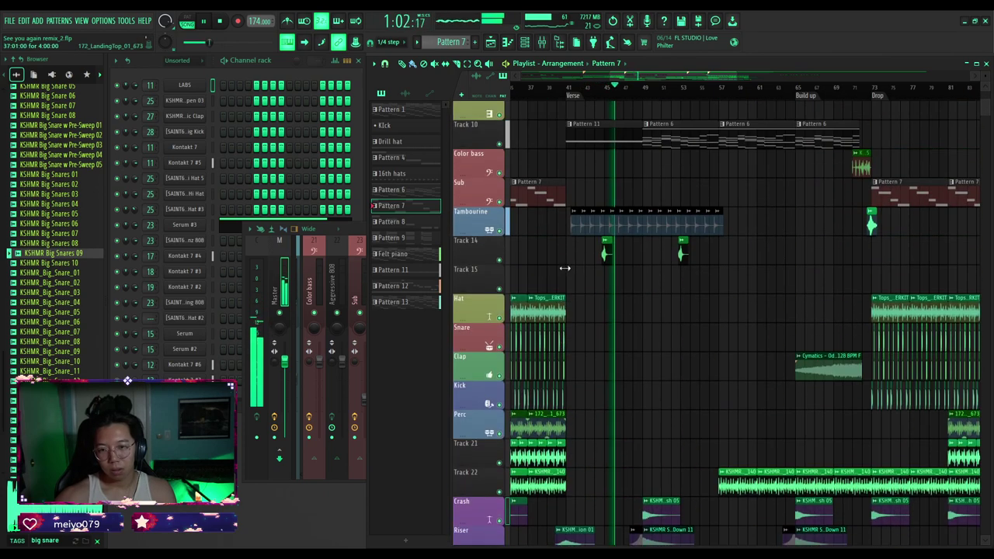
pyautogui.scroll(6, 575, 271)
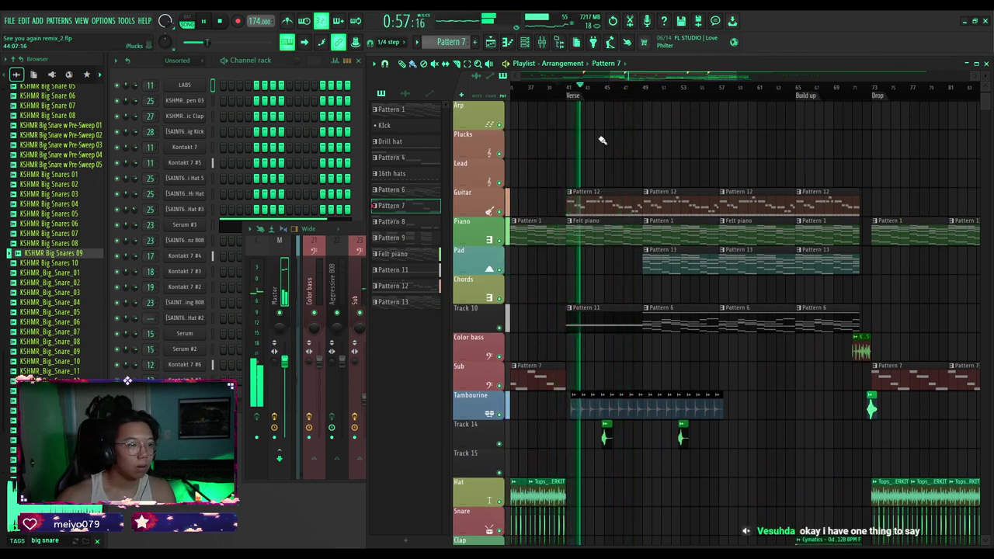
pyautogui.scroll(-5, 602, 141)
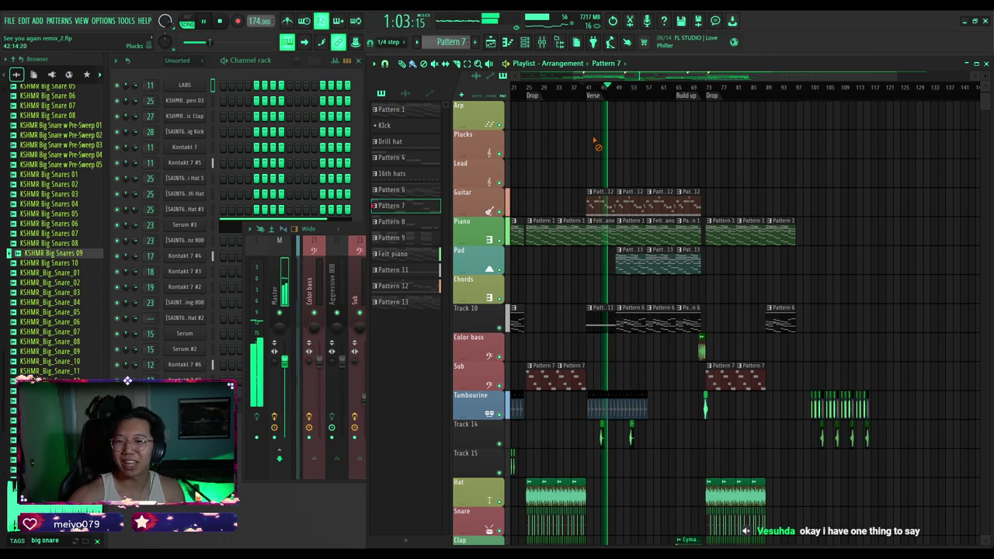
pyautogui.scroll(3, 636, 157)
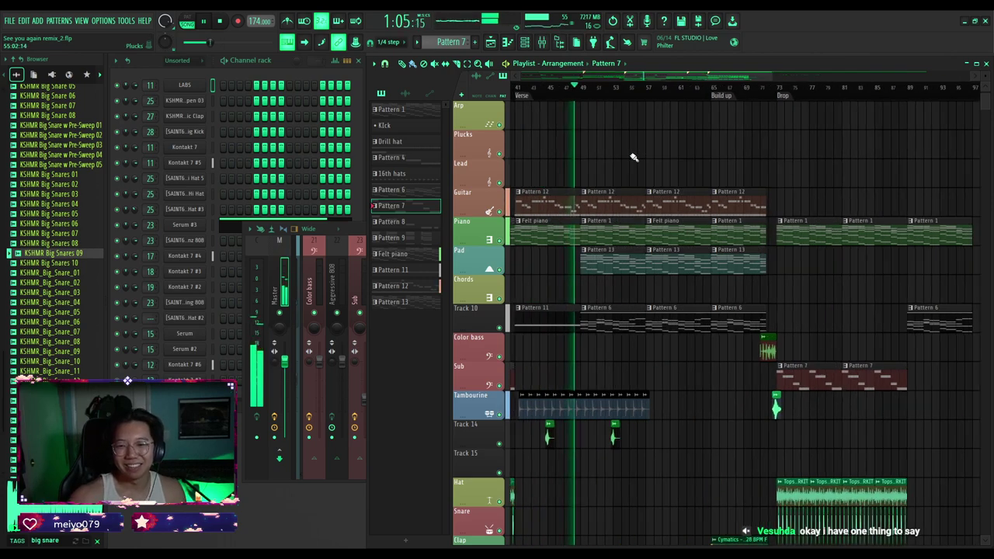
pyautogui.scroll(-3, 630, 156)
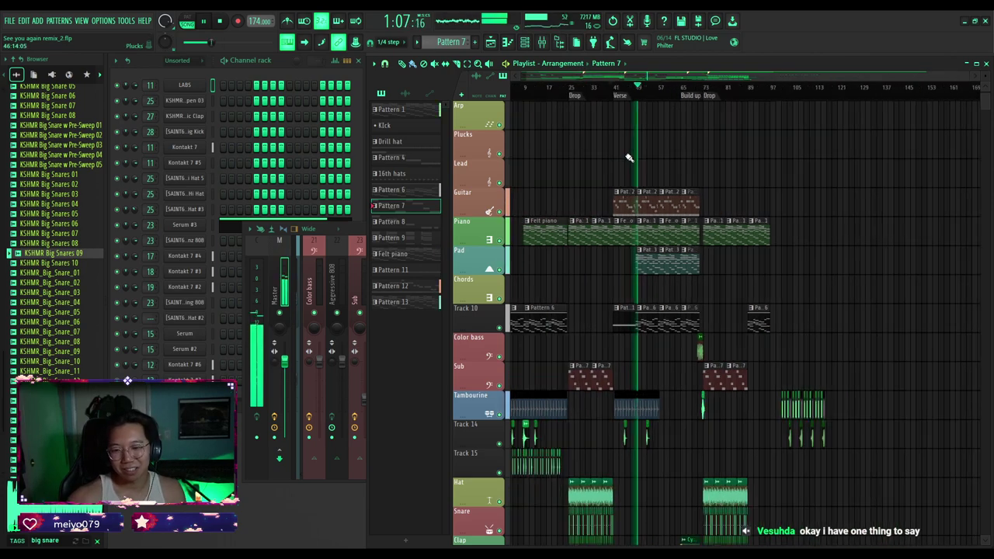
pyautogui.scroll(-8, 626, 217)
pyautogui.scroll(9, 625, 224)
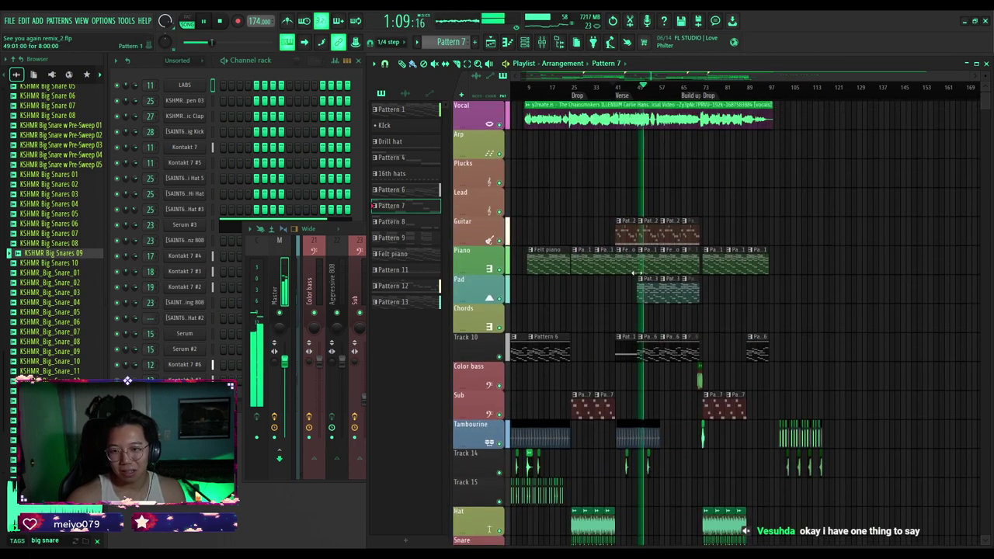
# Place Pattern 13 at bar 41 on the Pad track and lower the Kontakt 7 #7 - Cutoff automation's starting point to the minimum.
pyautogui.scroll(-10, 628, 289)
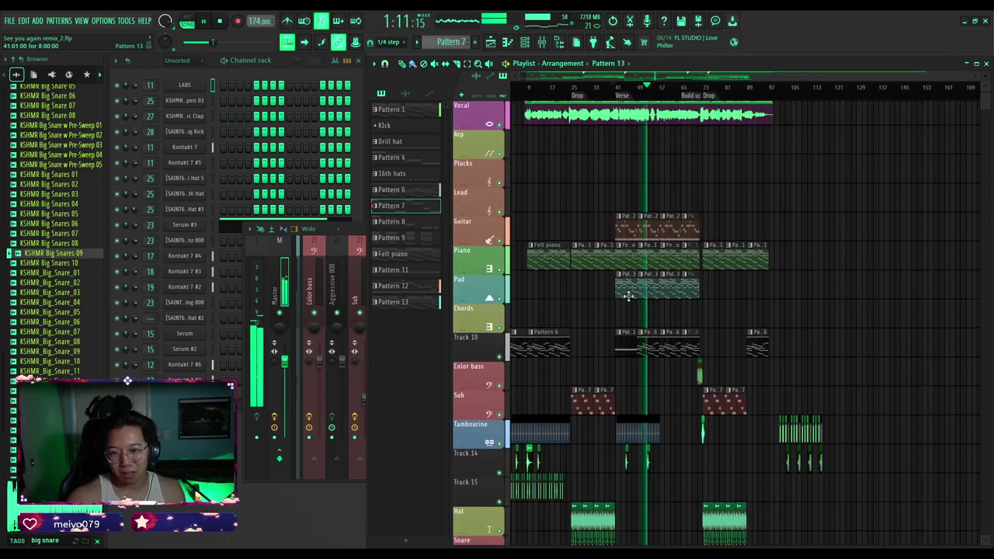
pyautogui.click(609, 91)
pyautogui.scroll(5, 626, 261)
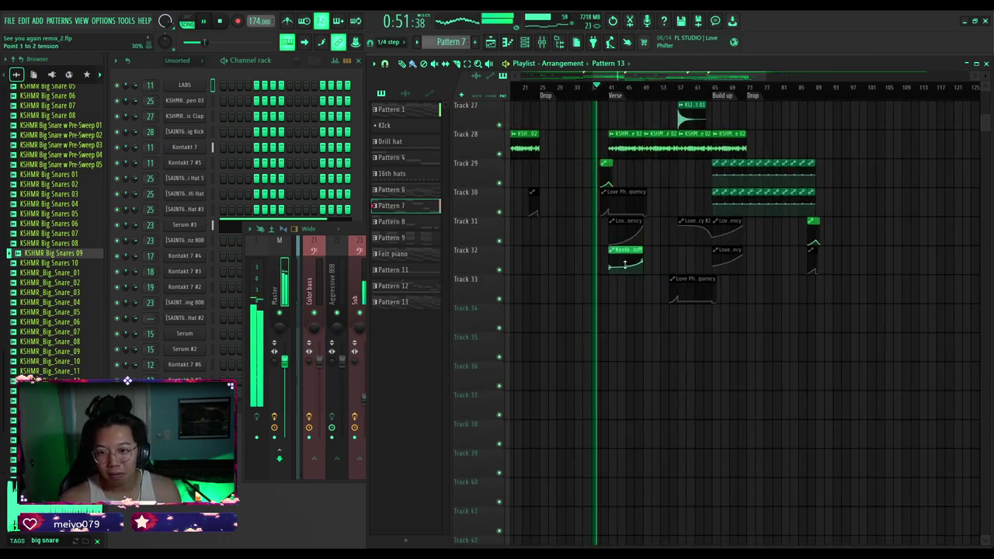
pyautogui.moveTo(580, 269); pyautogui.dragTo(579, 290)
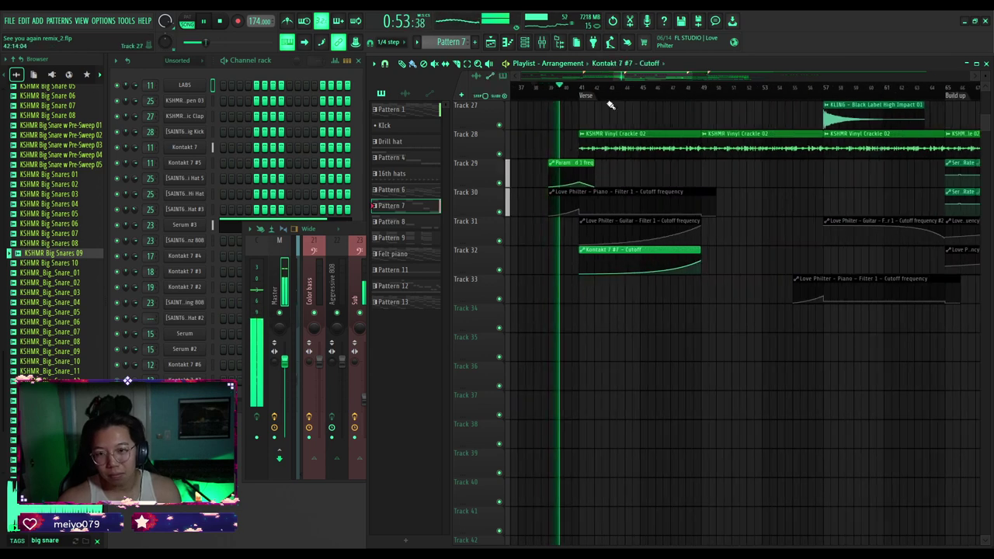
pyautogui.click(585, 89)
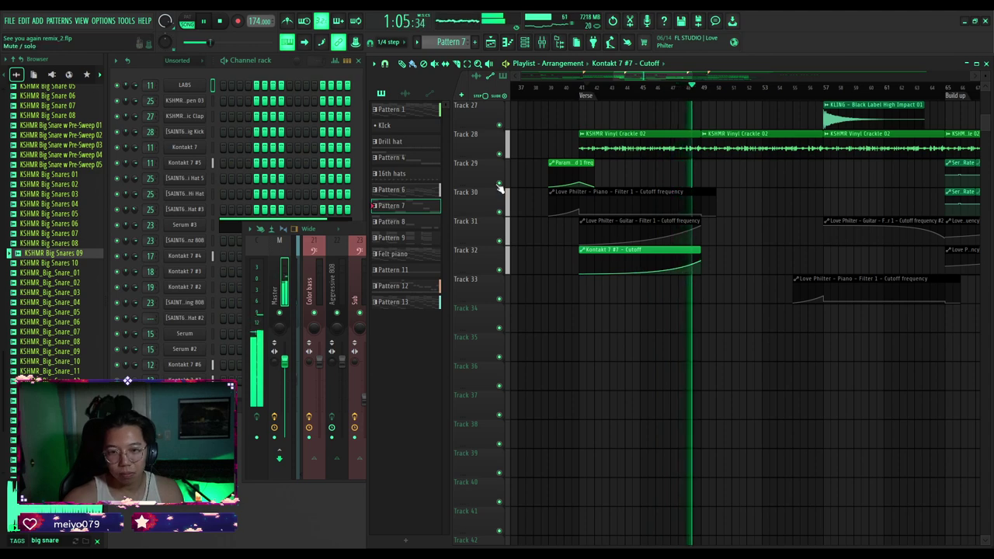
# Set the Pad mixer track's volume to 37% (-16.8 dB) while the Verse plays.
pyautogui.click(363, 228)
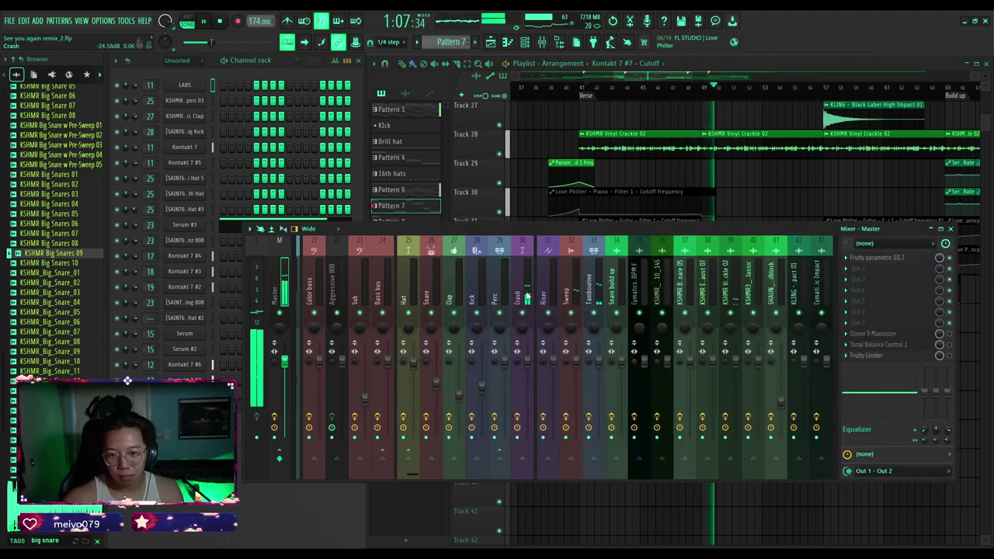
pyautogui.scroll(5, 527, 297)
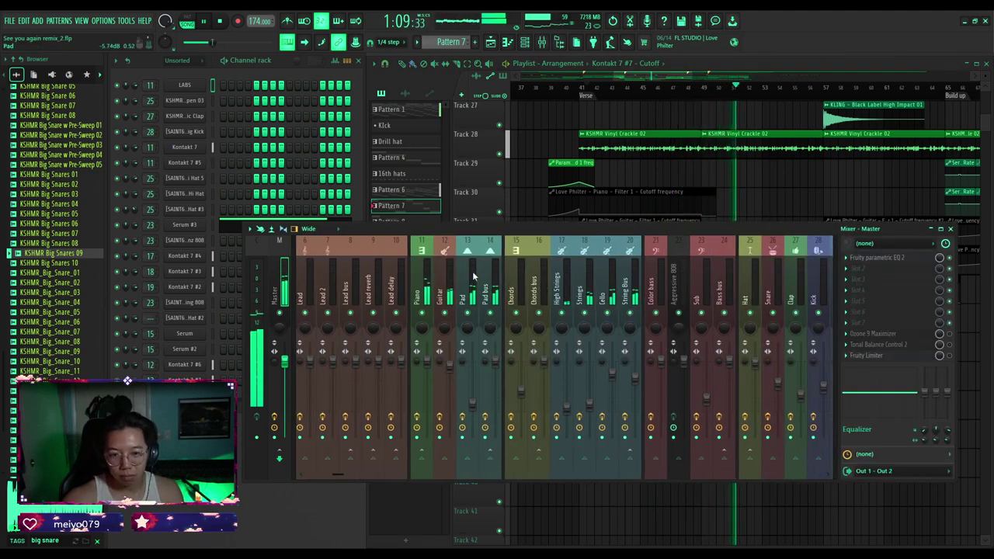
pyautogui.click(473, 276)
pyautogui.moveTo(472, 431); pyautogui.dragTo(472, 411)
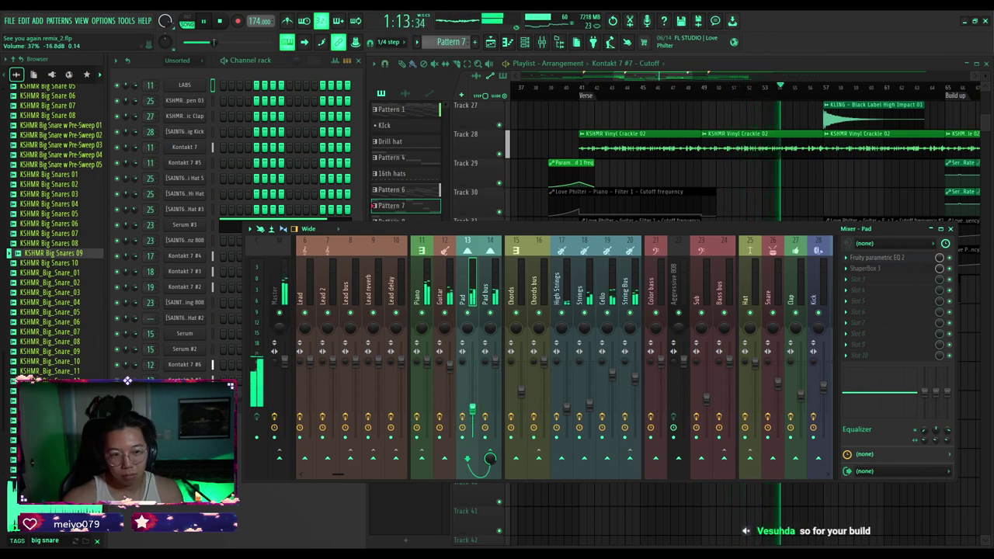
pyautogui.rightClick(788, 207)
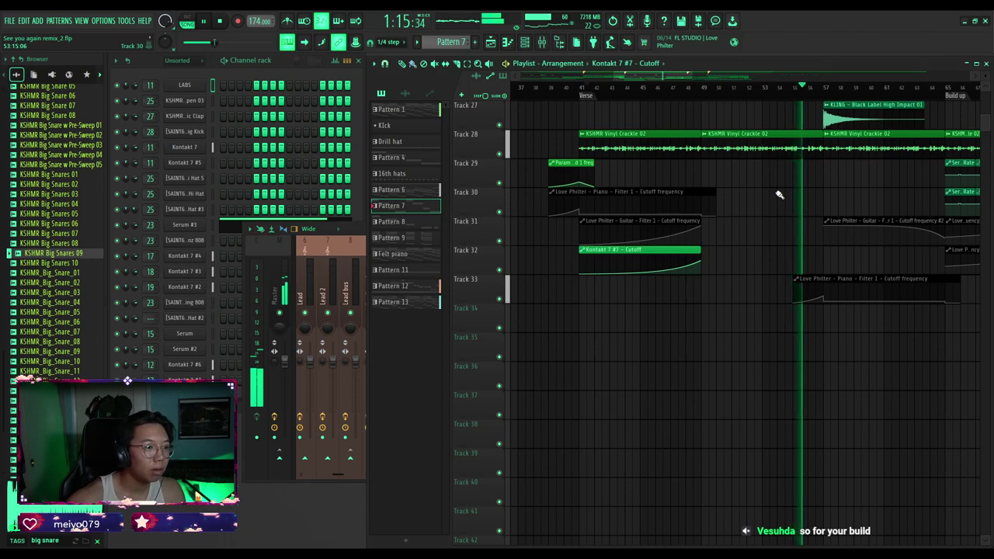
# Set the Guitar mixer track's volume to 97% (-0.6 dB) while the song plays towards the Build up.
pyautogui.scroll(-5, 726, 200)
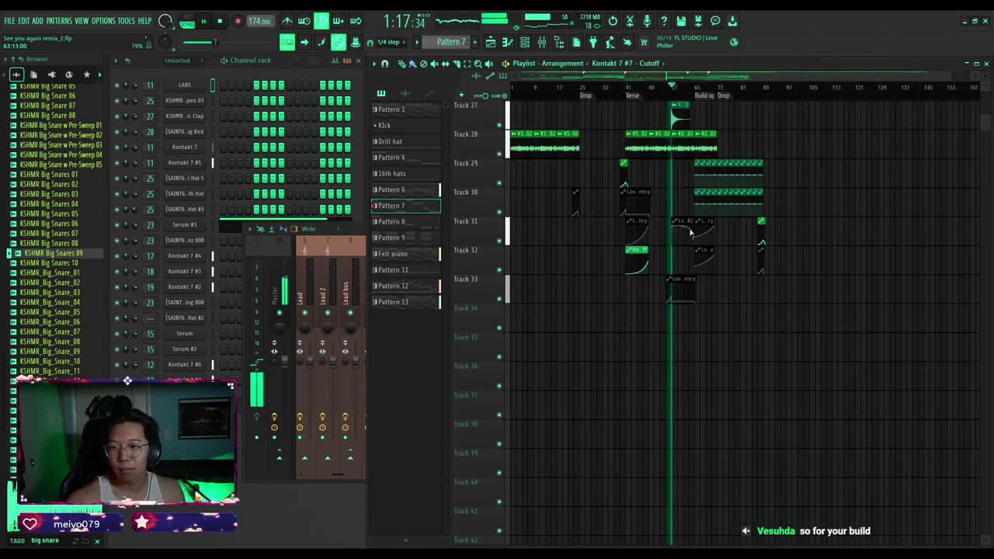
pyautogui.scroll(3, 668, 252)
pyautogui.scroll(3, 674, 257)
pyautogui.scroll(5, 668, 268)
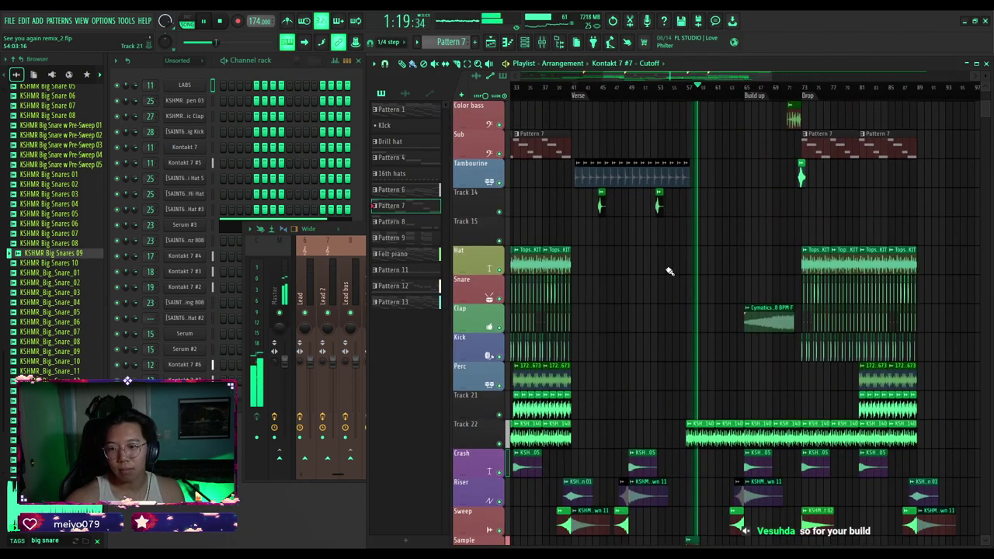
pyautogui.scroll(2, 668, 271)
pyautogui.scroll(5, 690, 271)
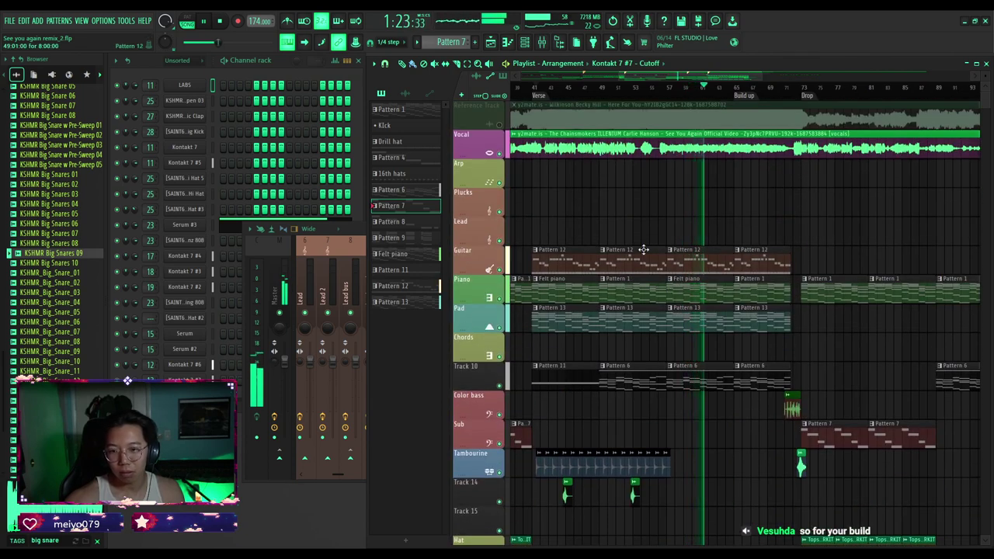
pyautogui.click(543, 42)
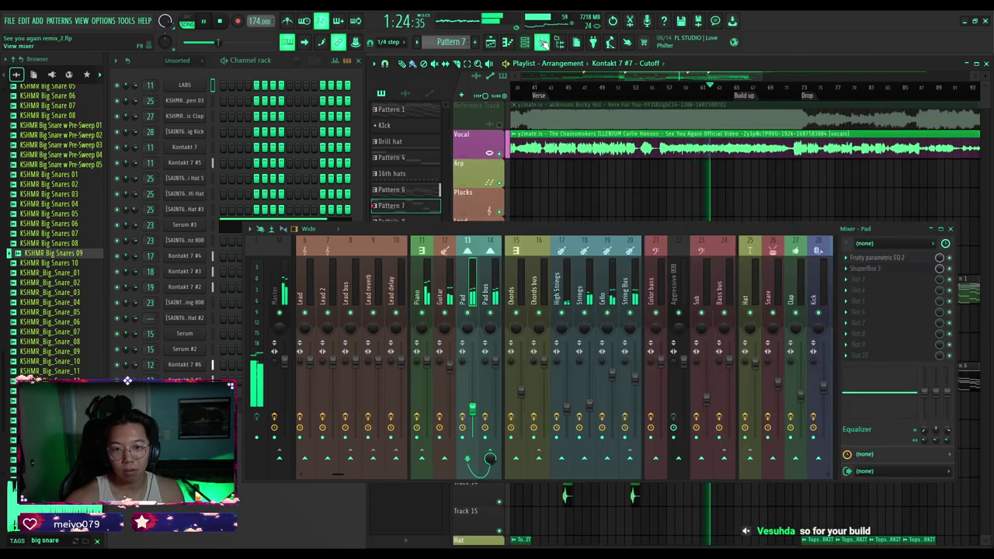
pyautogui.click(440, 290)
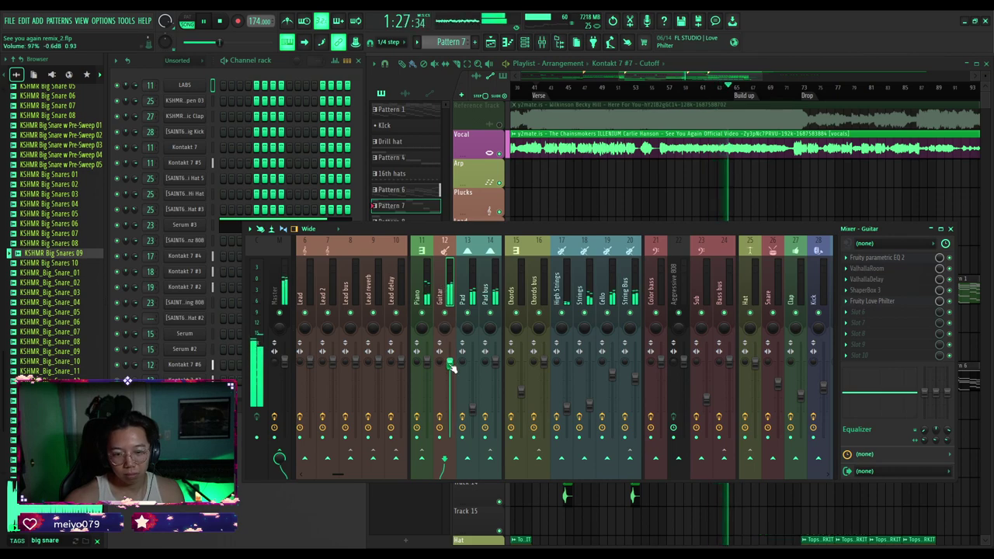
pyautogui.press('F9')
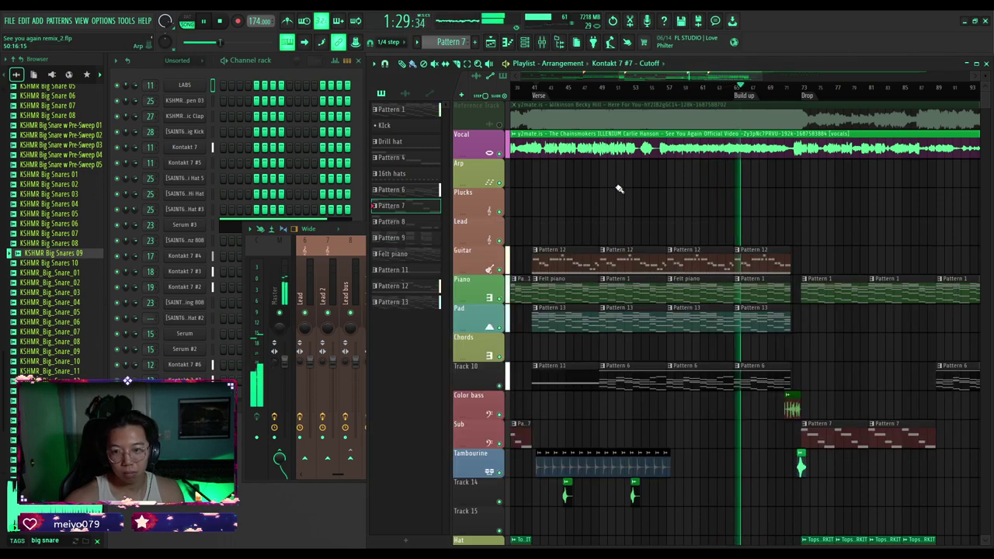
# Move the Guitar Filter 1 Cutoff frequency #2 automation clip to Track 34 and extend its falling curve to the Drop at bar 73.
pyautogui.scroll(2, 703, 203)
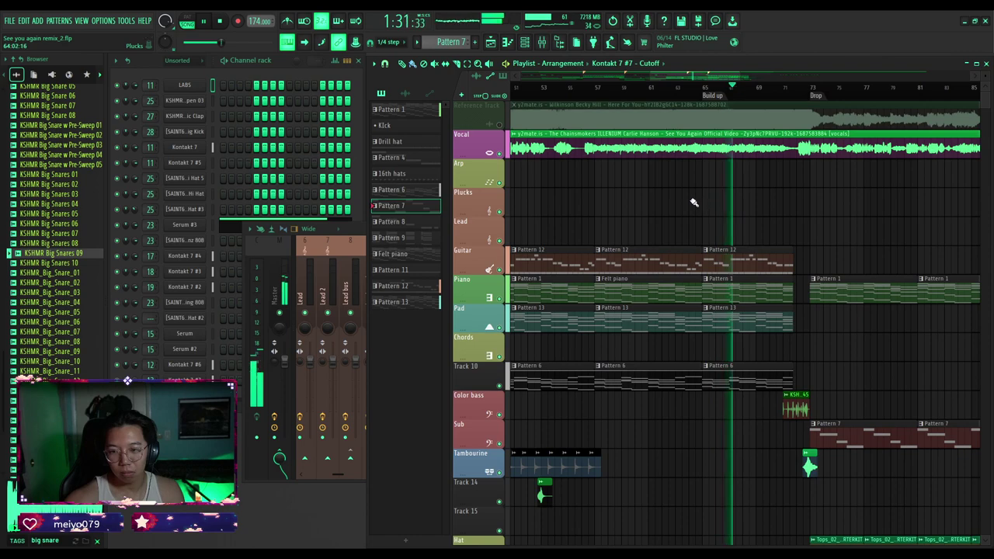
pyautogui.scroll(-8, 699, 204)
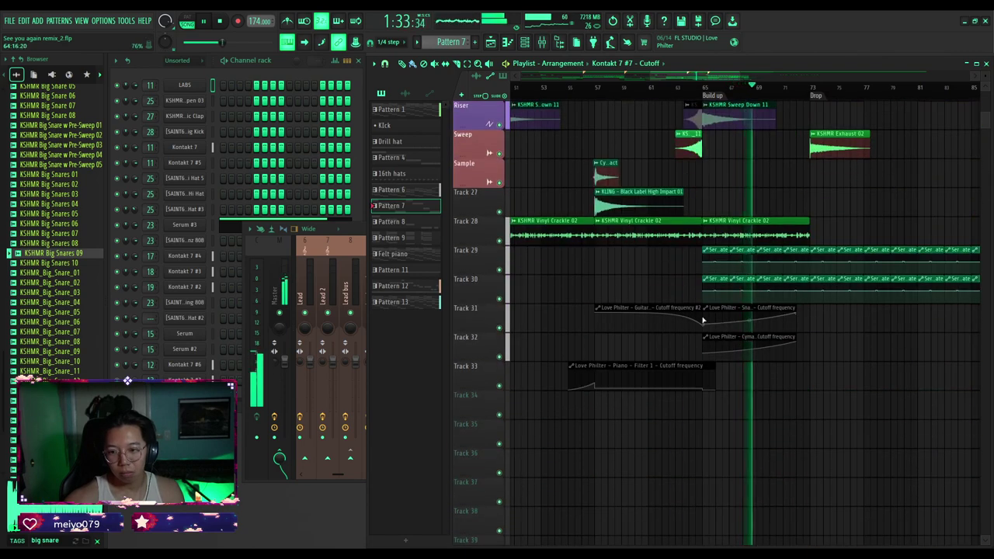
pyautogui.moveTo(665, 309); pyautogui.dragTo(671, 405)
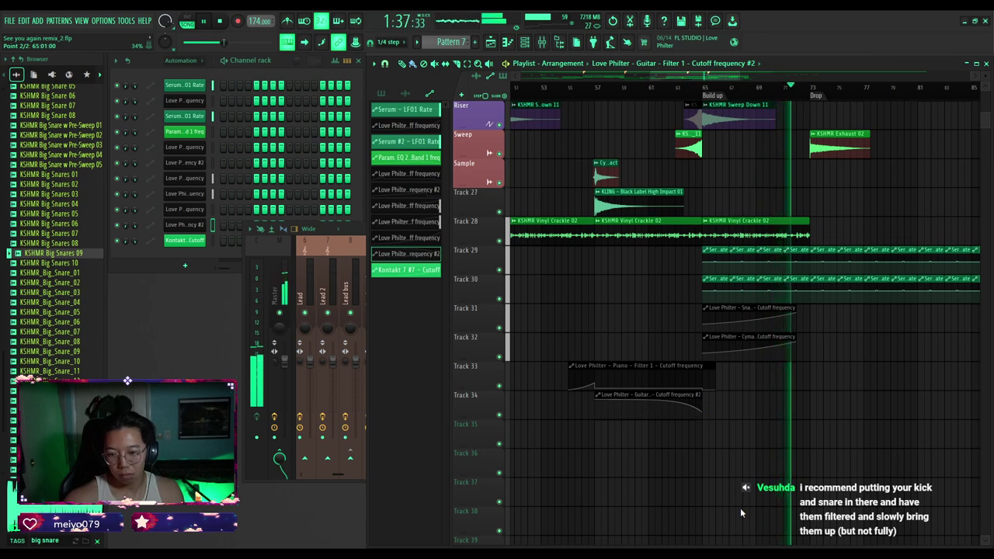
pyautogui.moveTo(703, 413); pyautogui.dragTo(810, 418)
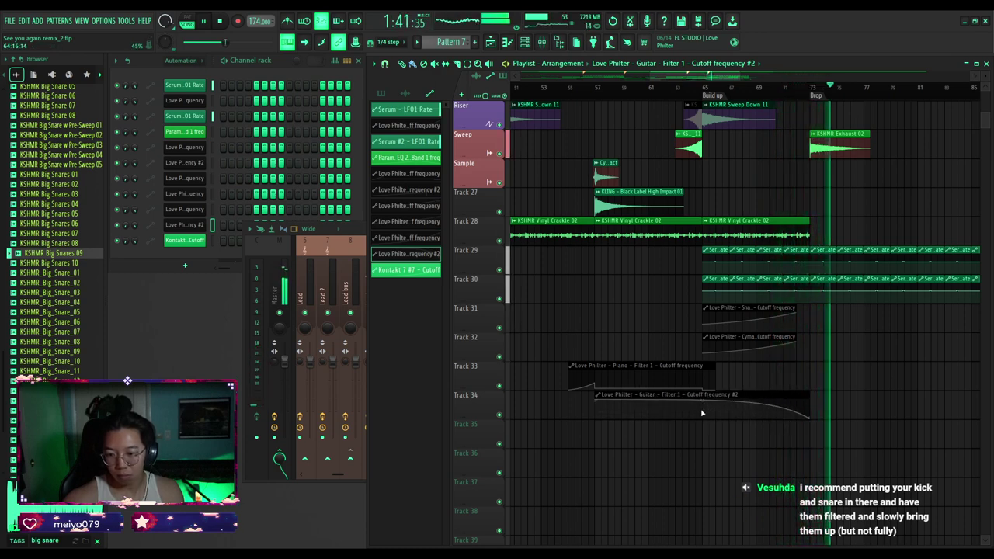
pyautogui.press('space')
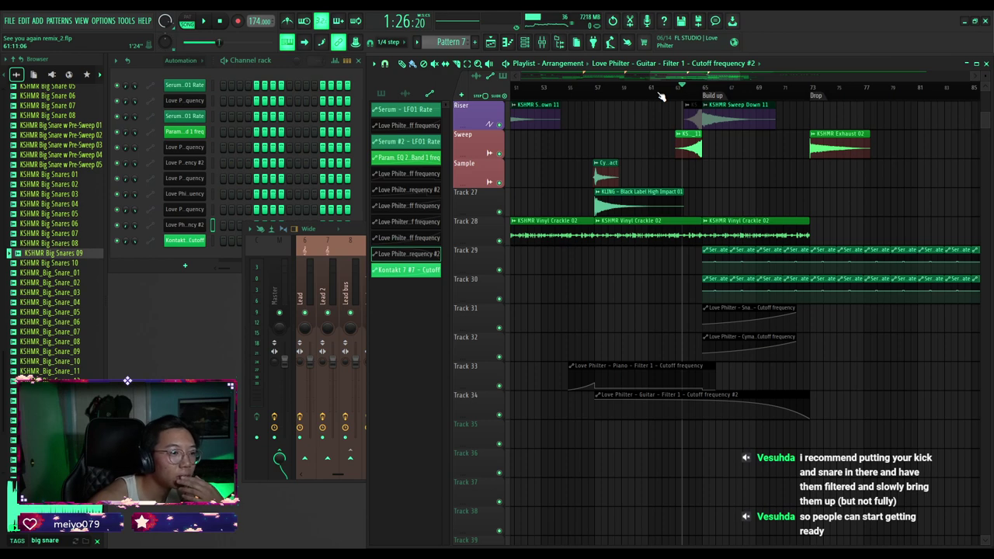
pyautogui.press('space')
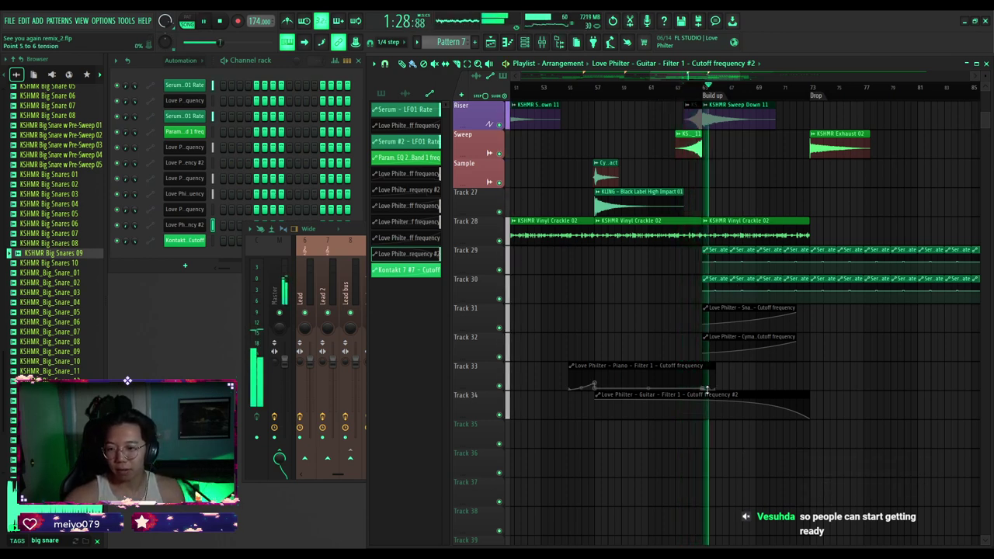
pyautogui.press('space')
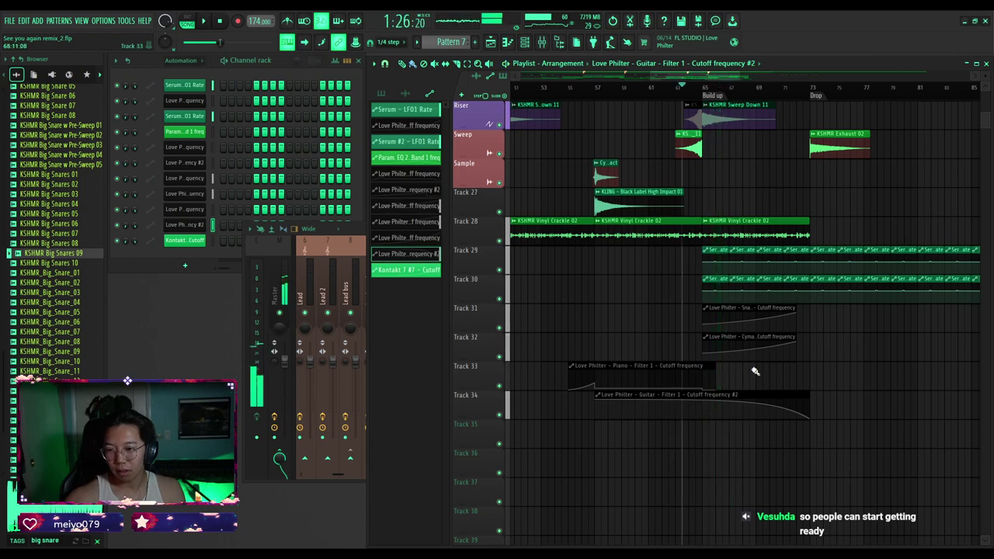
# Split the Guitar's Build up part into two-bar Pattern 12 clips at bars 65 and 67 and a one-bar clip at bar 69.
pyautogui.scroll(10, 755, 371)
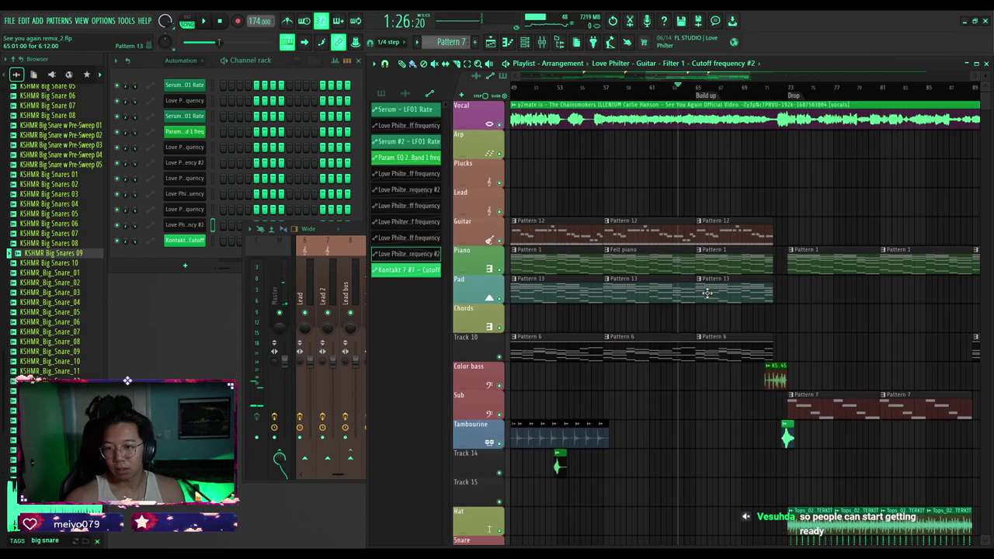
pyautogui.scroll(3, 708, 292)
pyautogui.click(654, 87)
pyautogui.press('space')
pyautogui.scroll(-2, 671, 218)
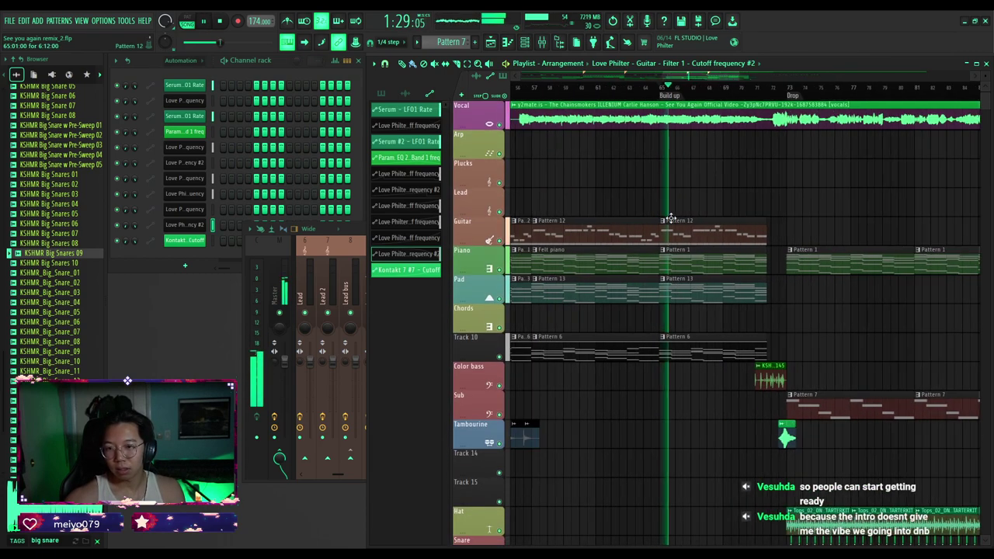
pyautogui.scroll(2, 697, 221)
pyautogui.moveTo(843, 227); pyautogui.dragTo(783, 235)
pyautogui.scroll(3, 782, 236)
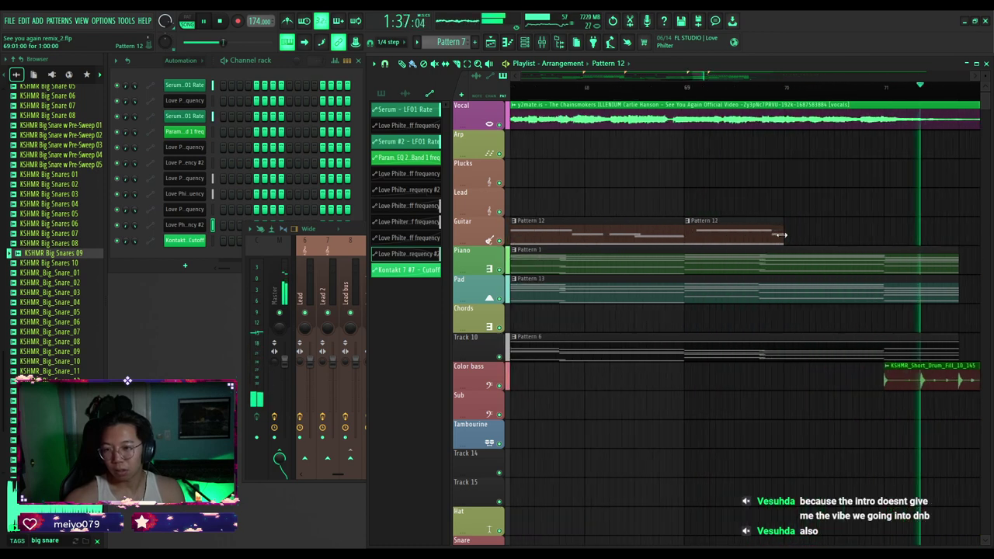
pyautogui.scroll(2, 780, 233)
# Replay the Build up from bar 65 to check the shortened Guitar clips against the other tracks.
pyautogui.press('space')
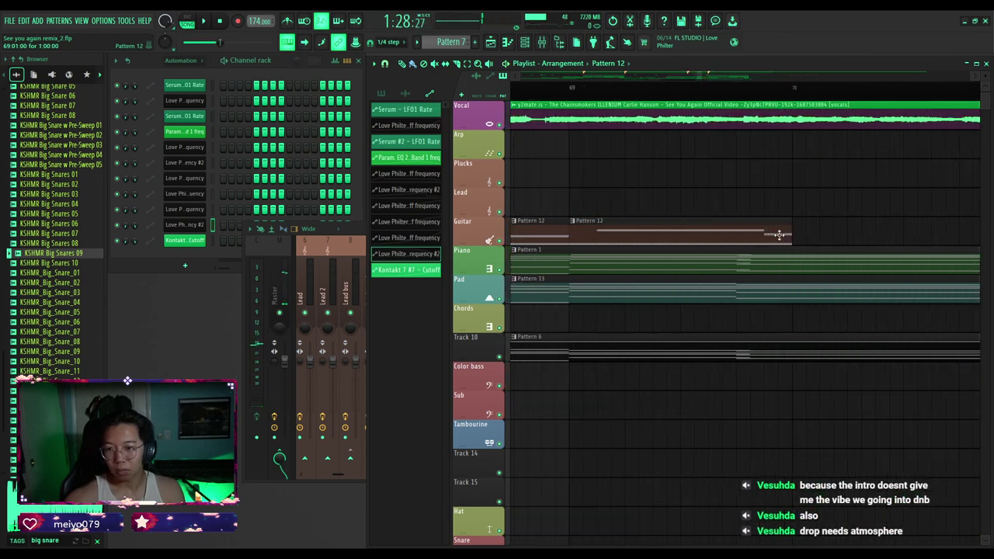
pyautogui.scroll(-5, 779, 233)
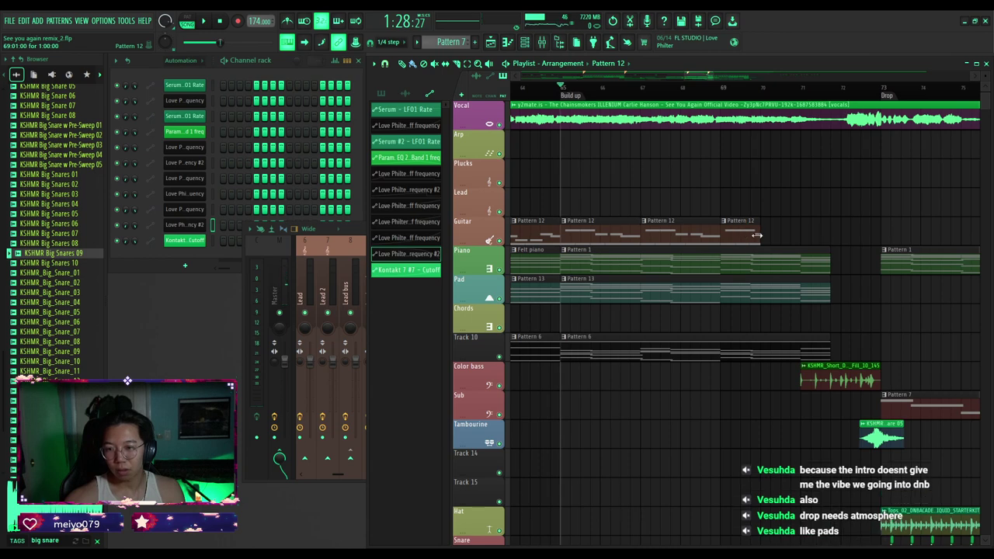
pyautogui.scroll(2, 757, 234)
pyautogui.press('space')
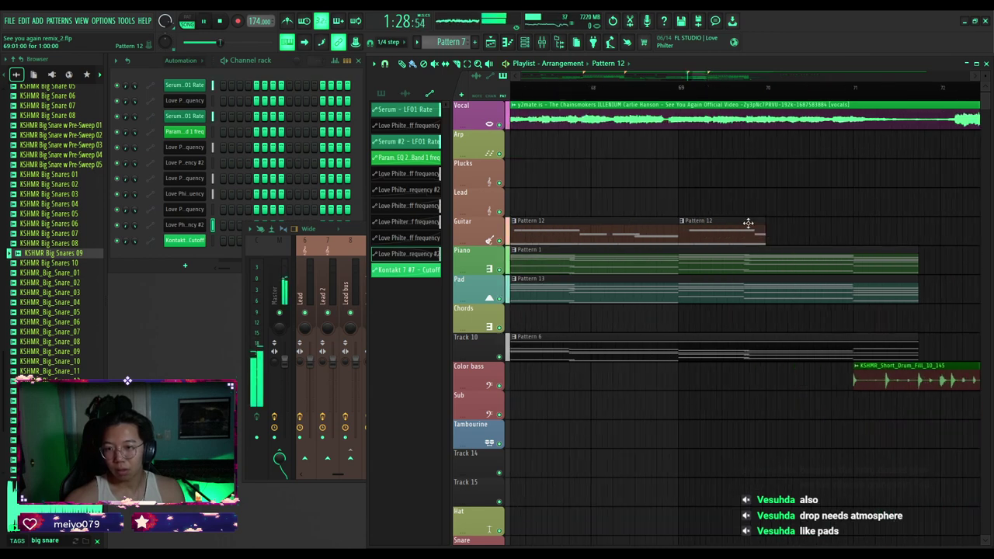
pyautogui.scroll(-4, 748, 222)
pyautogui.scroll(-1, 692, 187)
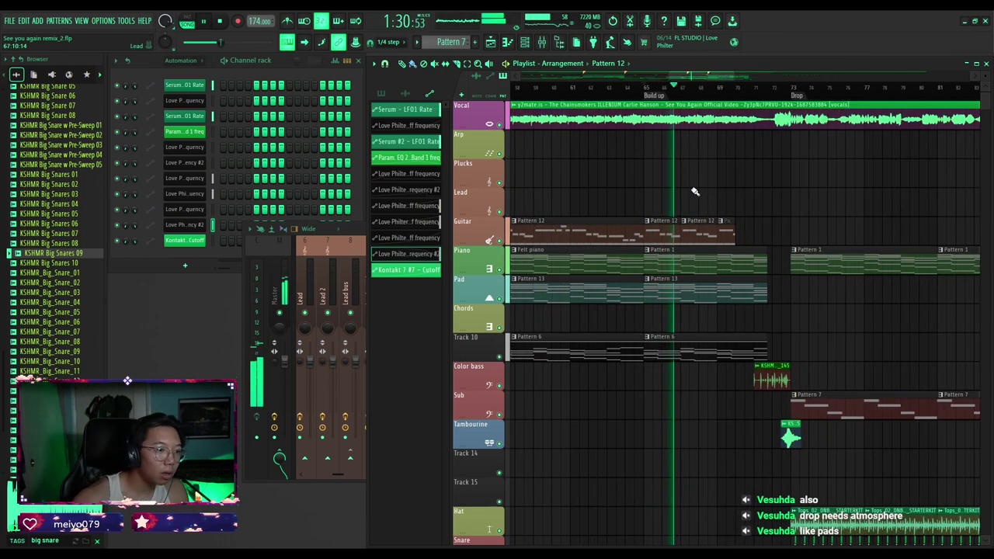
# Stop playback and copy the Pad's Pattern 13 clips across the second Drop, from bar 73 to bar 97.
pyautogui.press('space')
pyautogui.scroll(-4, 606, 223)
pyautogui.scroll(-2, 608, 223)
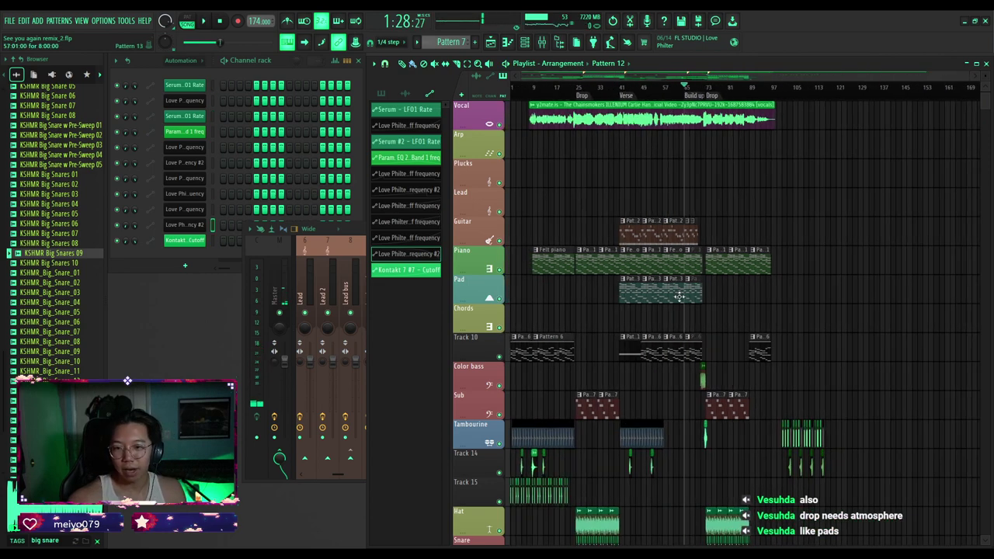
pyautogui.scroll(2, 679, 297)
pyautogui.moveTo(733, 292); pyautogui.dragTo(553, 296)
pyautogui.moveTo(601, 298); pyautogui.dragTo(750, 291)
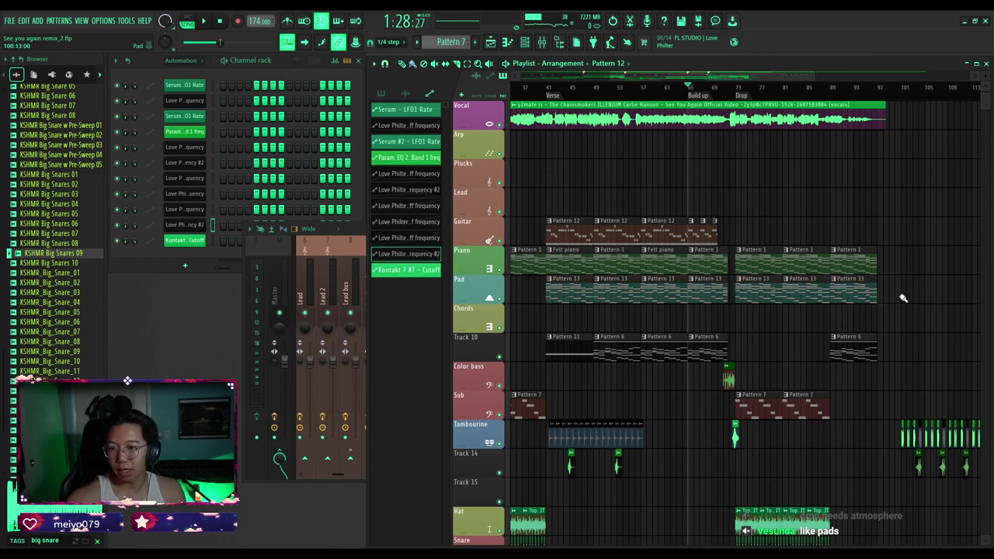
# Copy two Pattern 13 clips on the Pad track into the first Drop, covering bars 25 to 41.
pyautogui.scroll(-4, 901, 297)
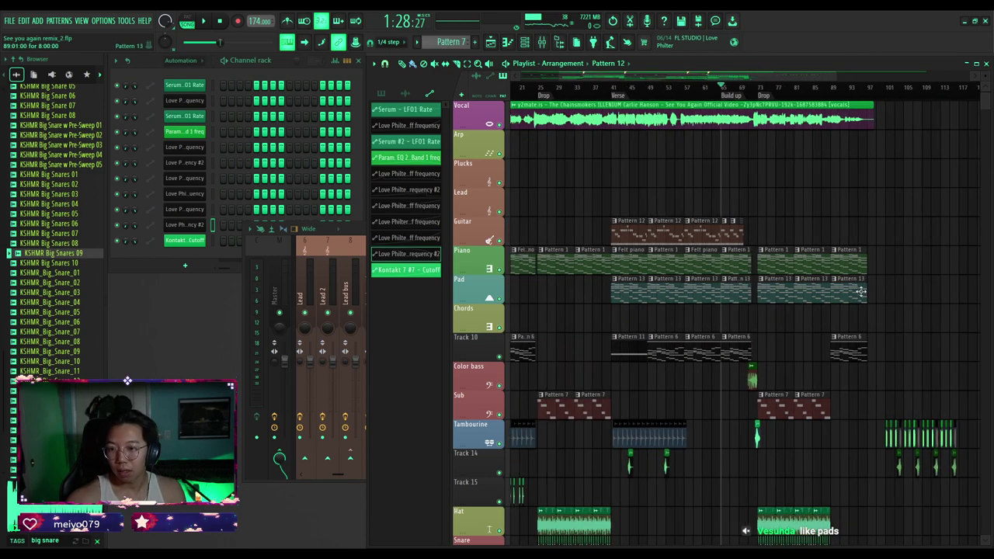
pyautogui.scroll(-1, 855, 289)
pyautogui.scroll(5, 829, 296)
pyautogui.scroll(1, 782, 287)
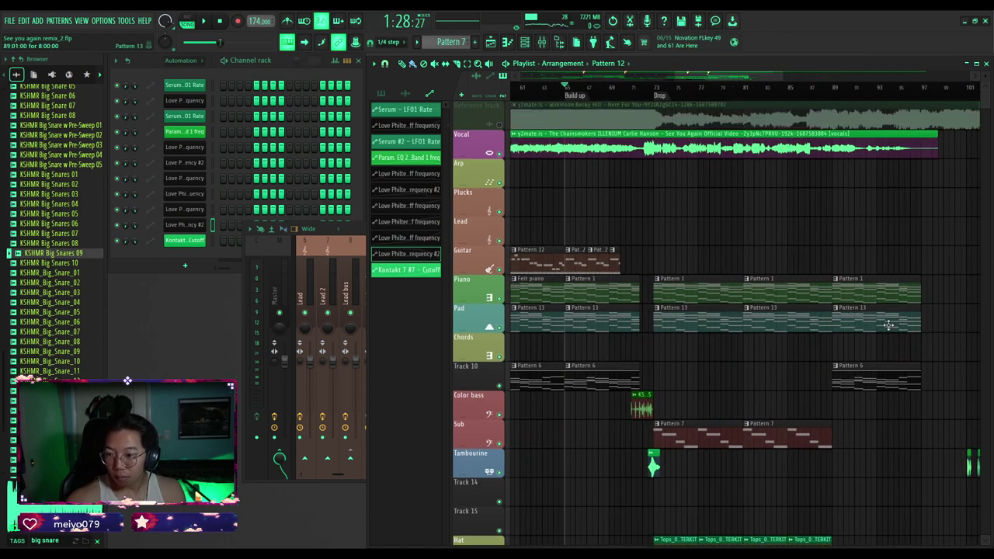
pyautogui.moveTo(888, 326); pyautogui.dragTo(824, 336)
pyautogui.rightClick(863, 321)
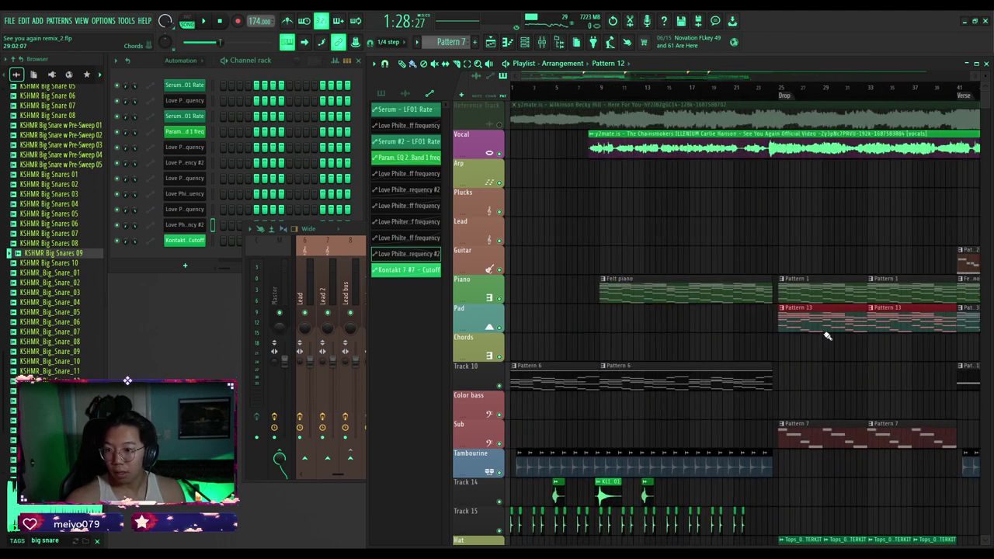
# Deselect the Pad clips and play from just before the first Drop to hear the pad with the piano and sub.
pyautogui.click(762, 92)
pyautogui.press('space')
pyautogui.hotkey('ctrl', 'd')
pyautogui.scroll(3, 803, 238)
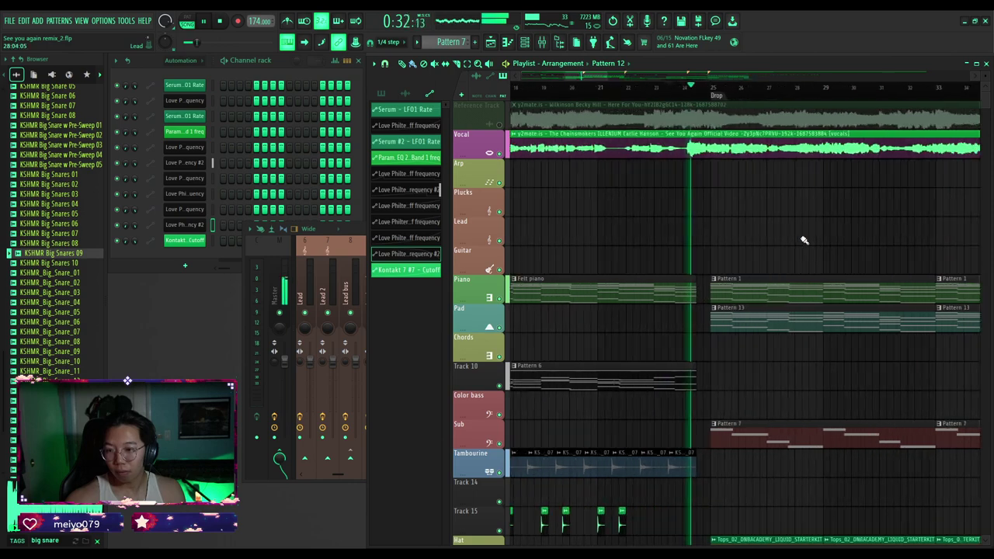
pyautogui.scroll(-1, 806, 235)
pyautogui.scroll(1, 807, 236)
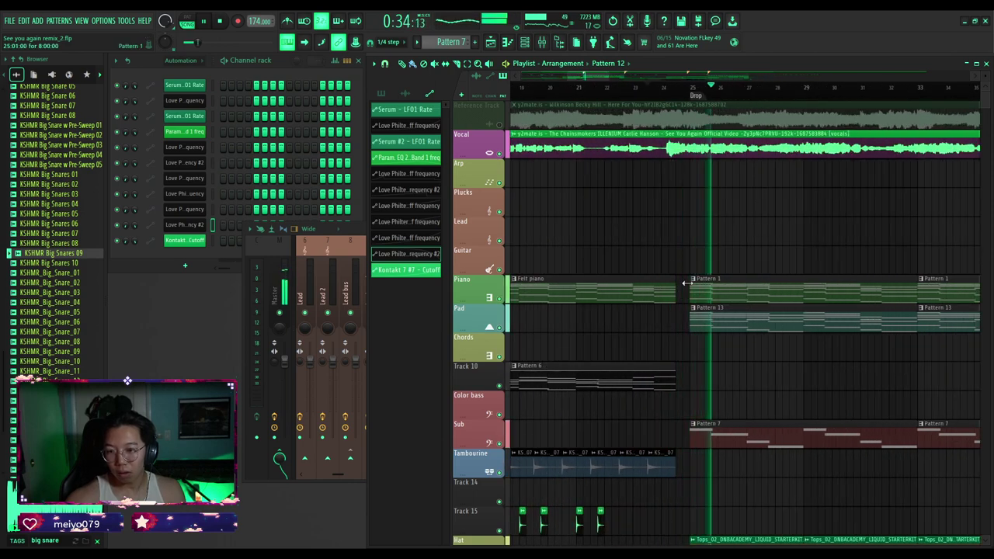
pyautogui.scroll(-3, 671, 276)
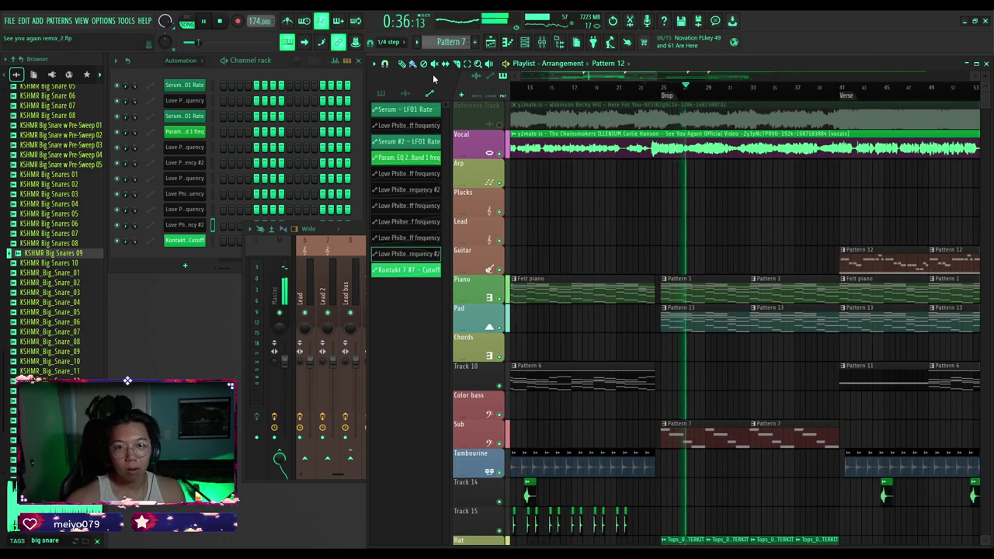
# Check the Pad mixer track's level and effects while the first Drop plays.
pyautogui.click(540, 44)
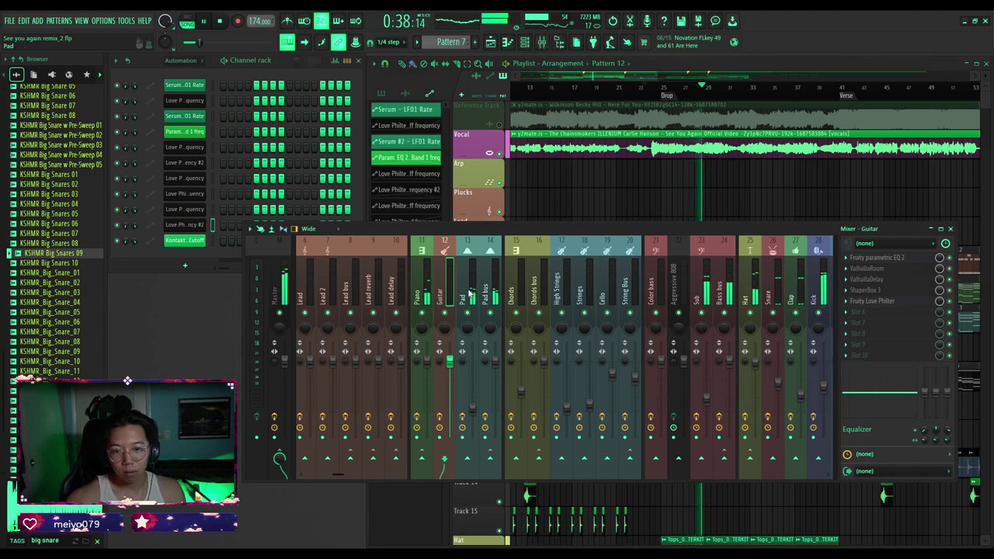
pyautogui.click(469, 298)
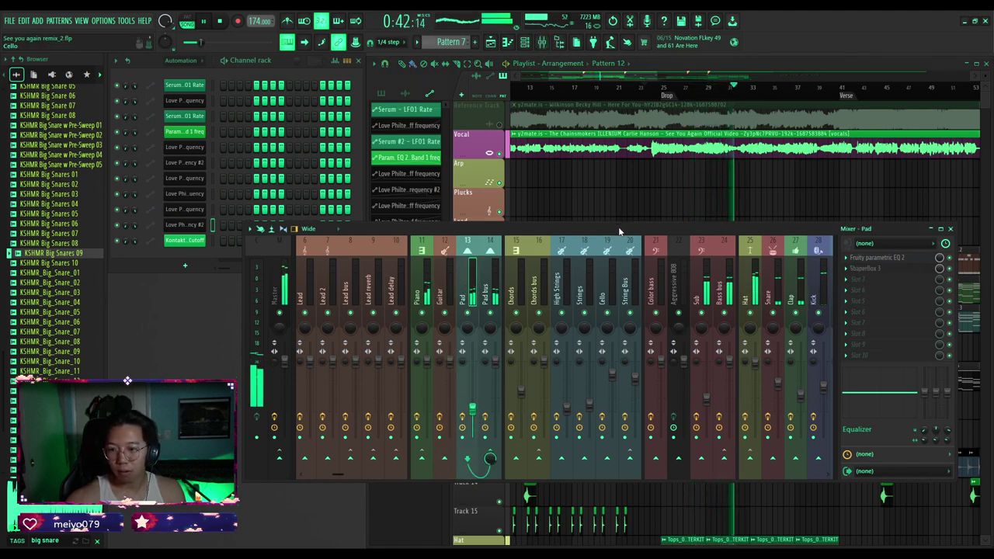
pyautogui.click(592, 184)
# In Pattern 13's Ignition Keys pad instrument, set Space to 57.9% and raise the Reverb's Wet amount slightly.
pyautogui.click(701, 314)
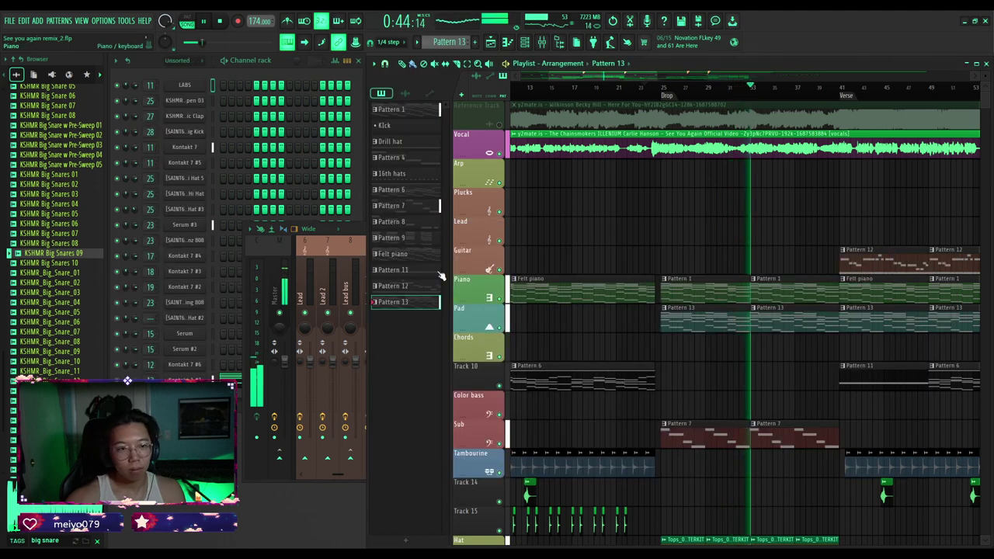
pyautogui.click(184, 379)
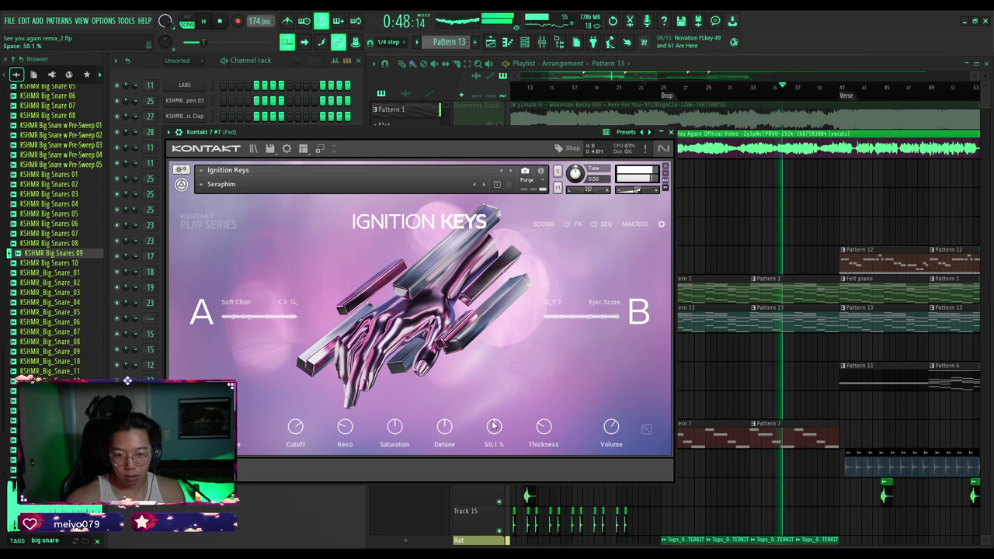
pyautogui.click(578, 223)
pyautogui.click(477, 282)
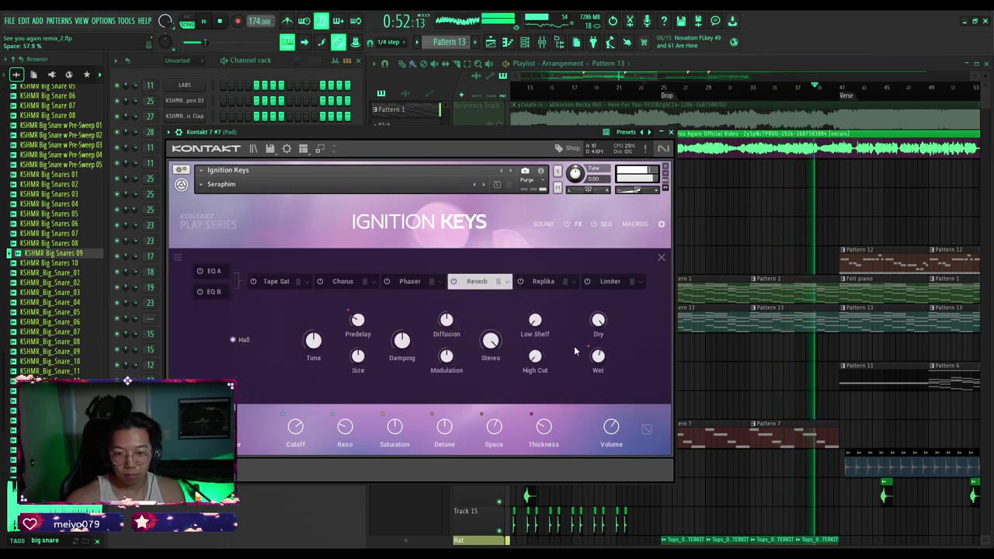
pyautogui.moveTo(594, 355); pyautogui.dragTo(591, 358)
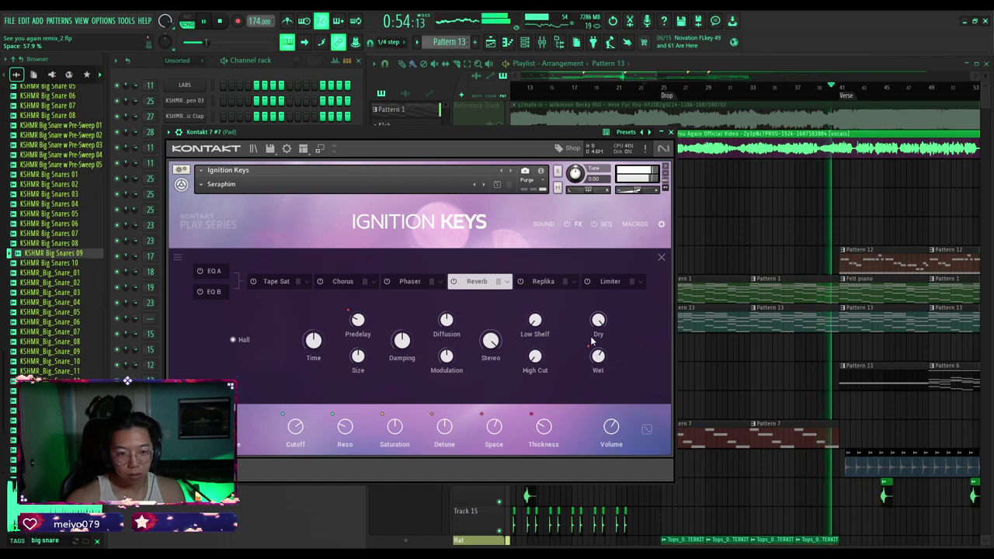
pyautogui.click(671, 132)
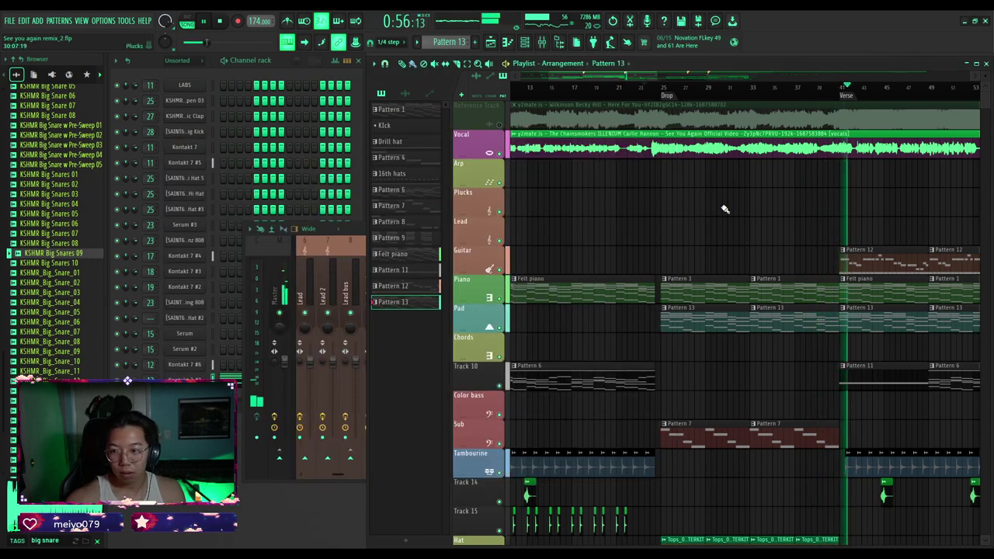
# Stop playback and move the song position to about bar 15 in the playlist.
pyautogui.scroll(-1, 705, 211)
pyautogui.scroll(3, 587, 87)
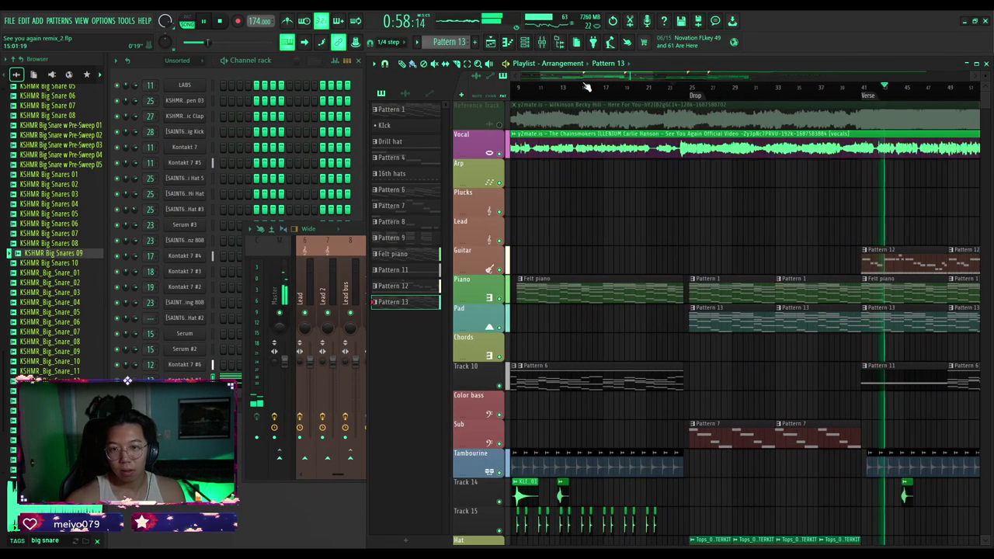
pyautogui.press('space')
pyautogui.click(587, 88)
# Copy the first eight bars of kick clips from the first drop into bars 17–24 of the Kick track.
pyautogui.scroll(-5, 595, 207)
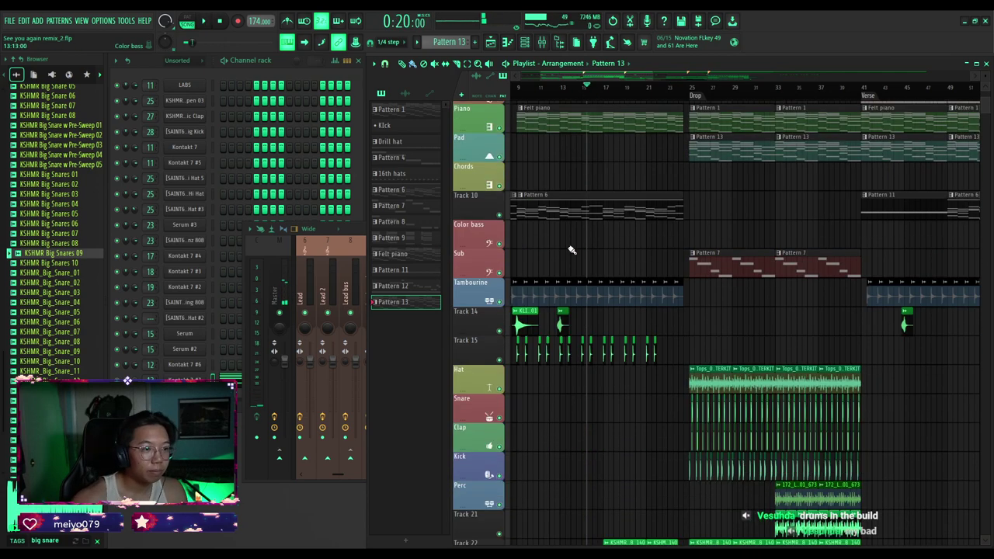
pyautogui.scroll(-1, 598, 293)
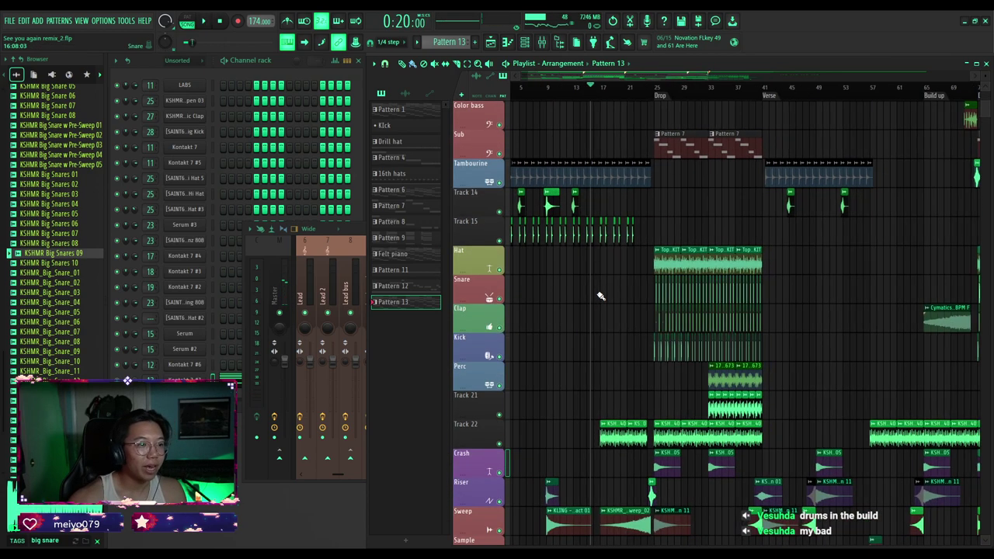
pyautogui.scroll(2, 599, 290)
pyautogui.scroll(3, 579, 294)
pyautogui.scroll(-3, 575, 297)
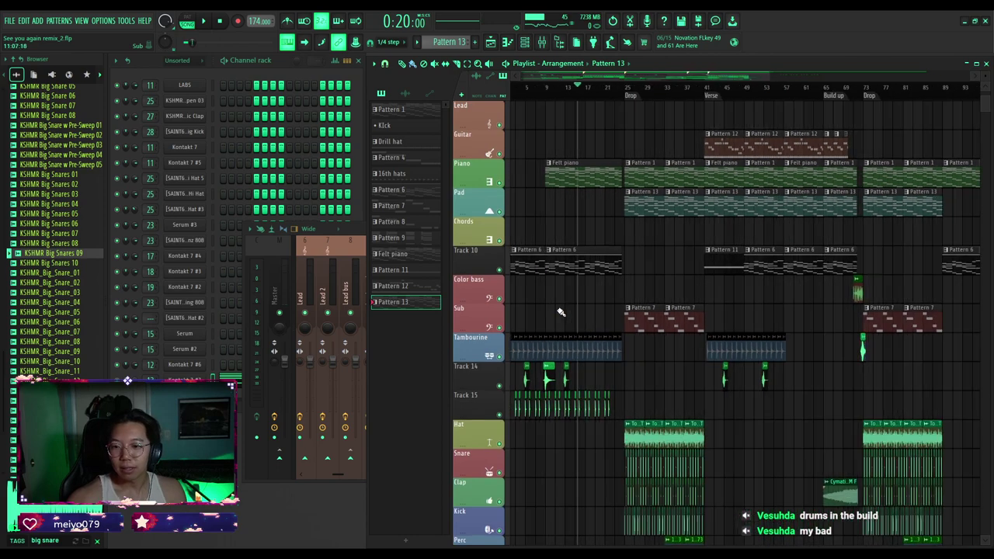
pyautogui.scroll(3, 559, 311)
pyautogui.scroll(-4, 622, 306)
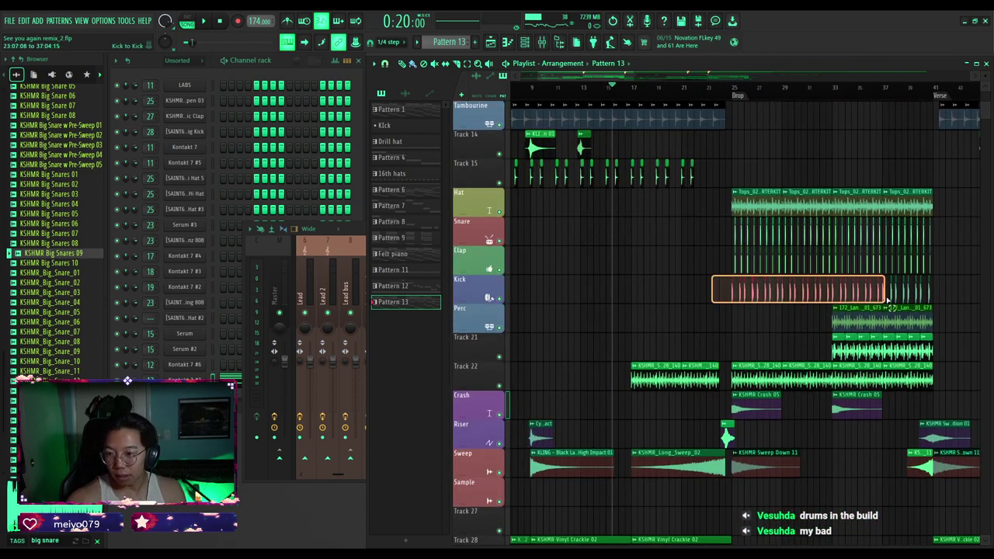
pyautogui.moveTo(886, 300); pyautogui.dragTo(943, 302)
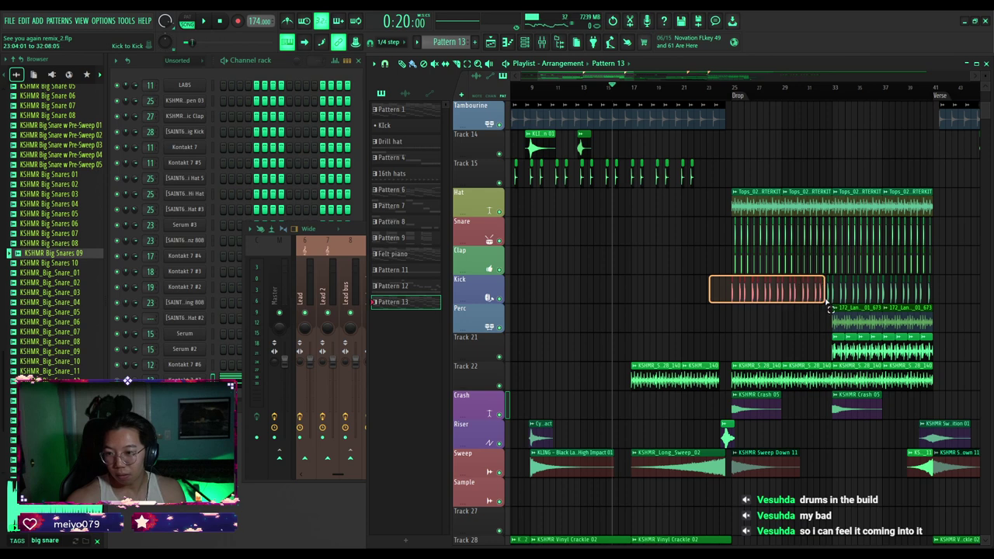
pyautogui.moveTo(831, 297); pyautogui.dragTo(732, 301)
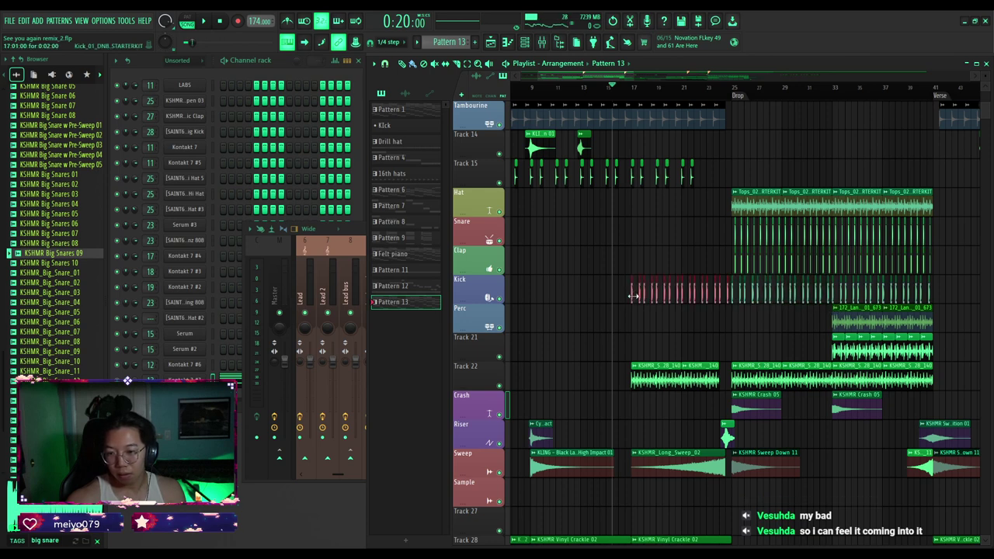
# Mark the playlist time range from bar 17 to the drop at bar 25, and bring up the mixer.
pyautogui.press('space')
pyautogui.scroll(2, 688, 255)
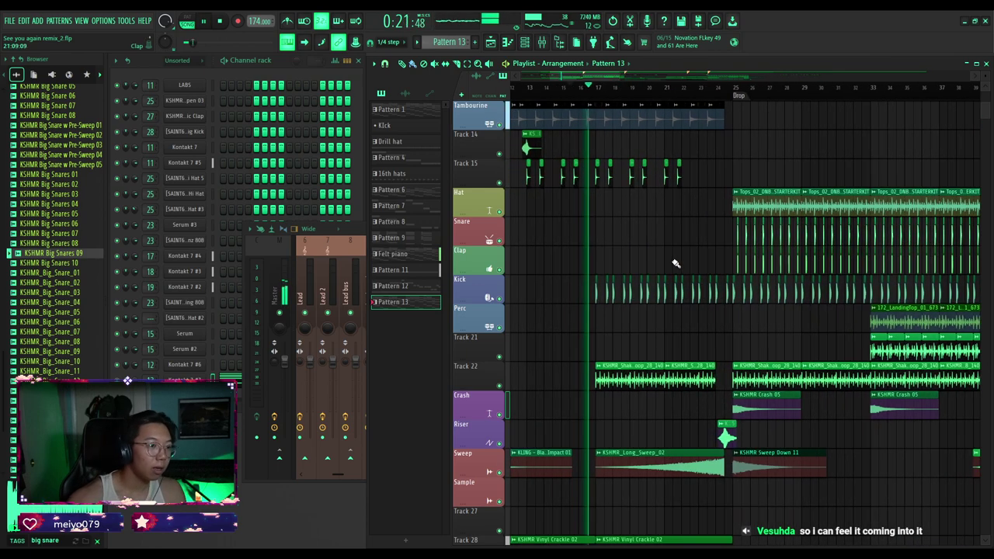
pyautogui.moveTo(586, 87); pyautogui.dragTo(733, 92)
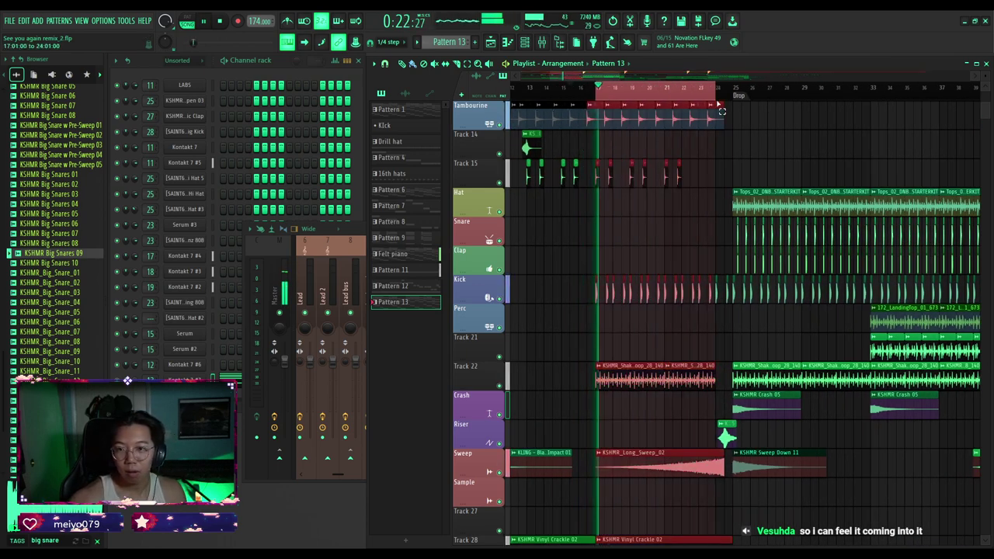
pyautogui.press('space')
pyautogui.click(542, 42)
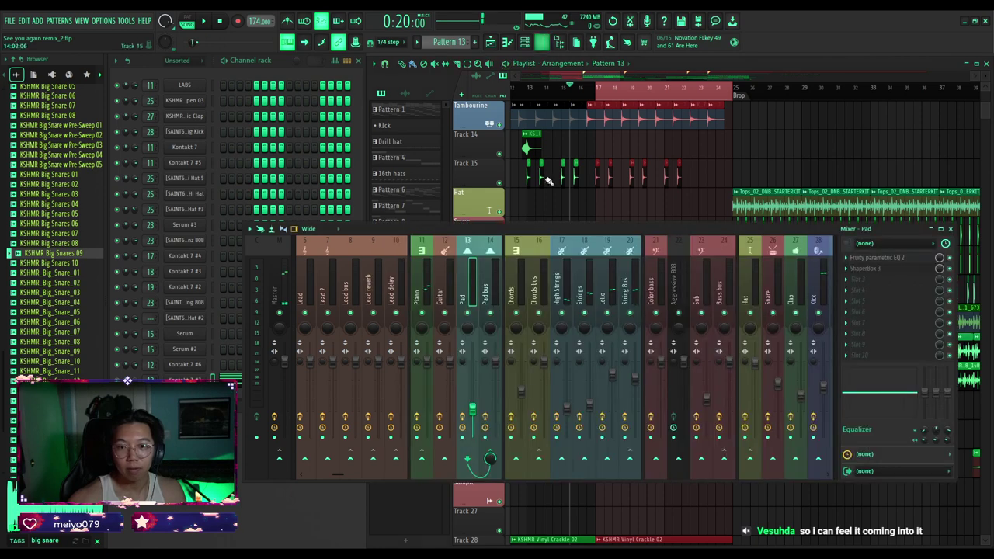
pyautogui.scroll(-3, 531, 276)
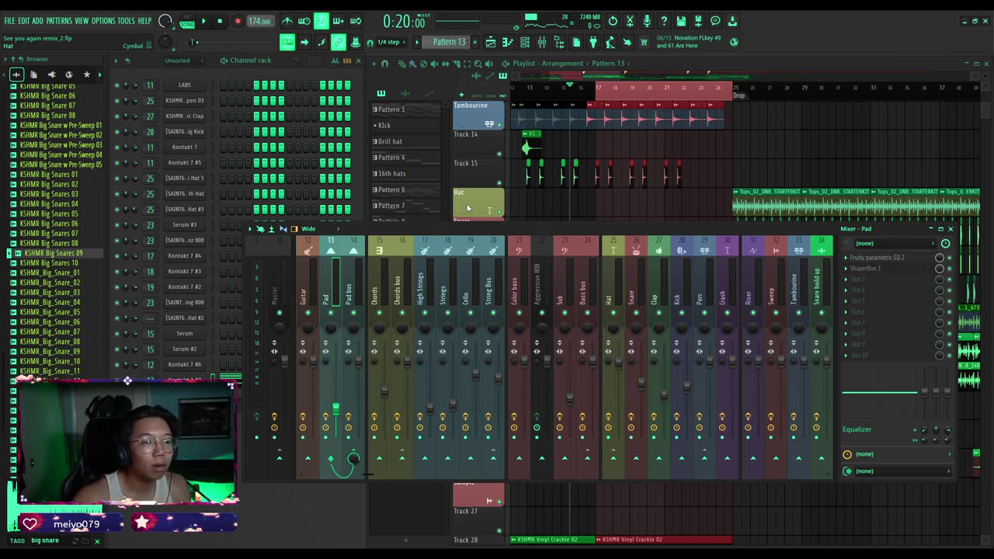
# Copy the first eight bars of snare and clap clips from the drop into bars 17–24.
pyautogui.keyDown('ctrl'); pyautogui.click(582, 209); pyautogui.keyUp('ctrl')
pyautogui.scroll(-2, 655, 204)
pyautogui.scroll(3, 686, 259)
pyautogui.moveTo(689, 259); pyautogui.dragTo(870, 289)
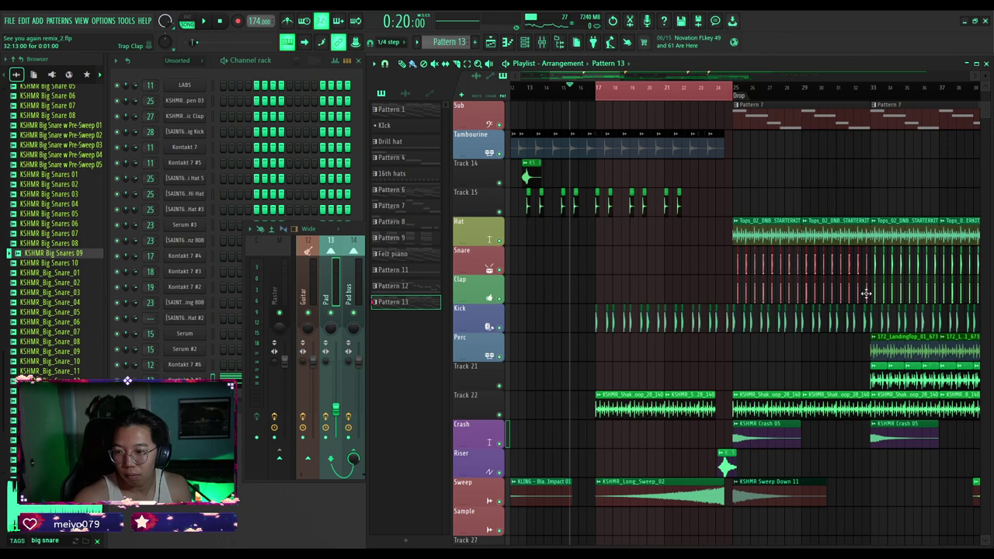
pyautogui.moveTo(866, 292); pyautogui.dragTo(727, 291)
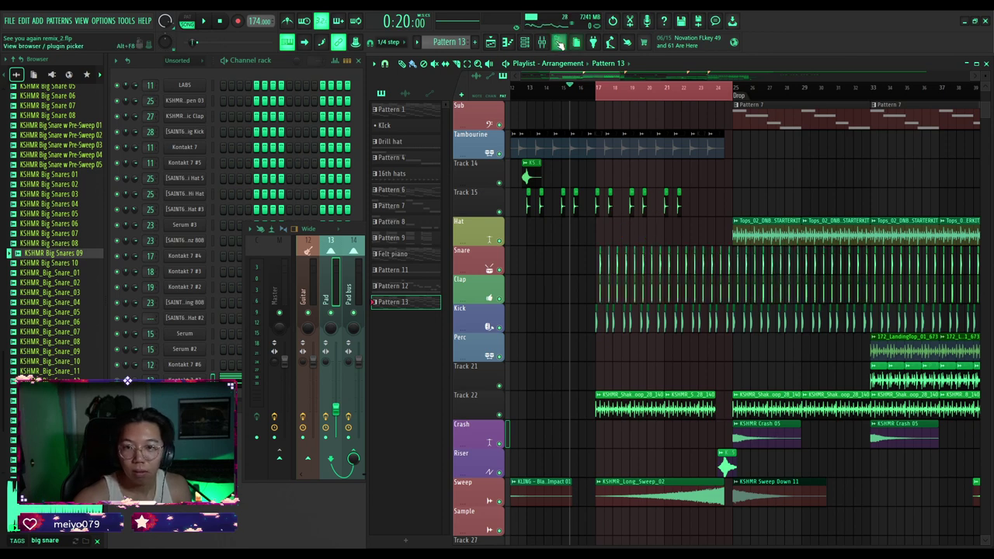
# Move the empty mixer track Insert 44 to slot 30, directly after the Perc track.
pyautogui.click(559, 43)
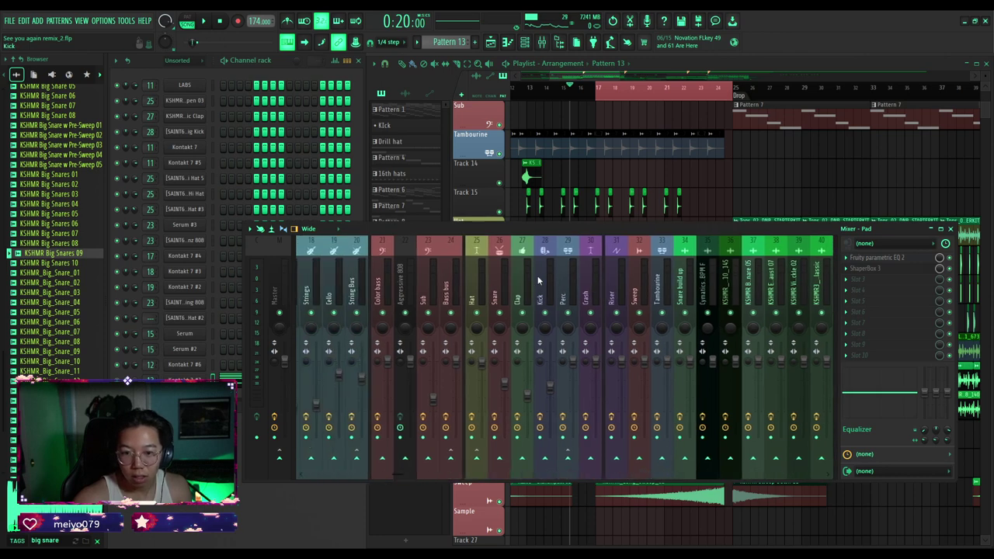
pyautogui.click(539, 281)
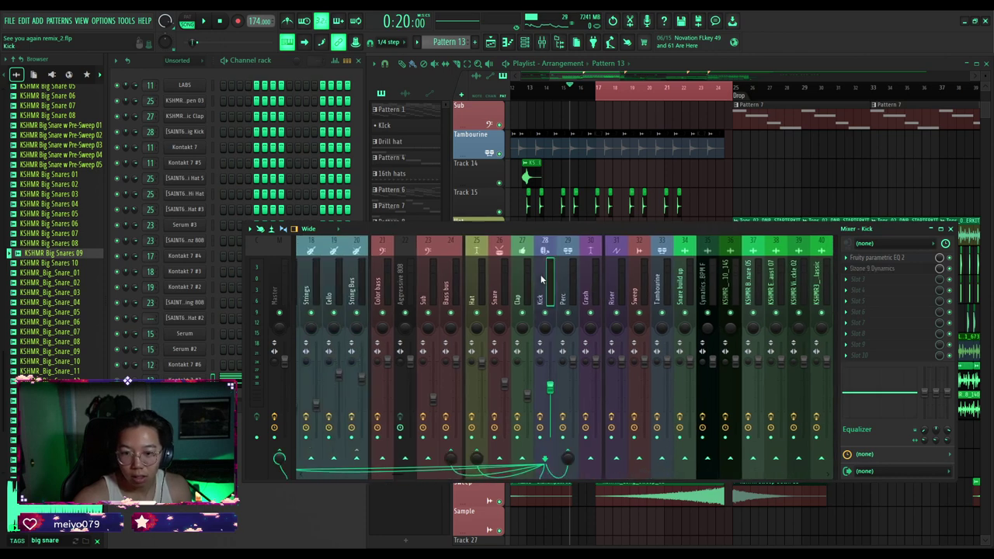
pyautogui.click(491, 273)
pyautogui.hscroll(8, 536, 283)
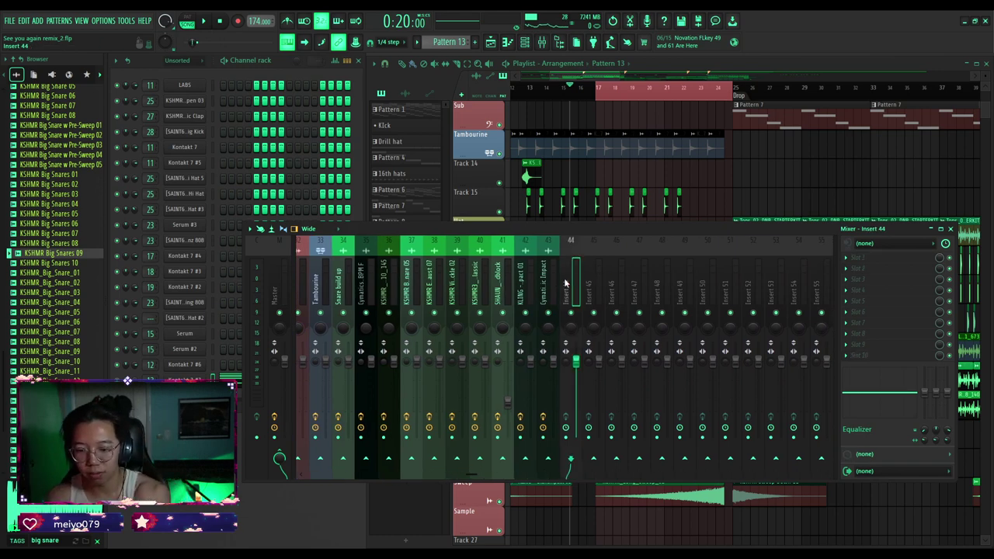
pyautogui.hotkey('alt', 'Left')
pyautogui.hotkey('alt', 'Left')
pyautogui.hotkey('alt', 'Left')
pyautogui.hotkey('alt', 'Left')
pyautogui.hotkey('alt', 'Left')
pyautogui.hotkey('alt', 'Left')
pyautogui.hotkey('alt', 'Left')
pyautogui.hotkey('alt', 'Left')
pyautogui.hotkey('alt', 'Left')
pyautogui.hotkey('alt', 'Left')
pyautogui.hotkey('alt', 'Left')
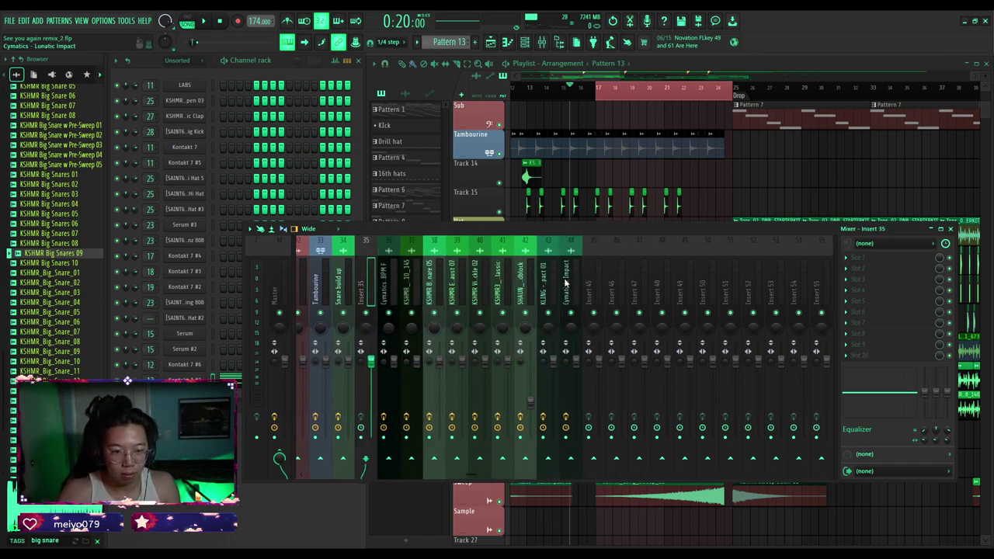
pyautogui.hscroll(-9, 556, 281)
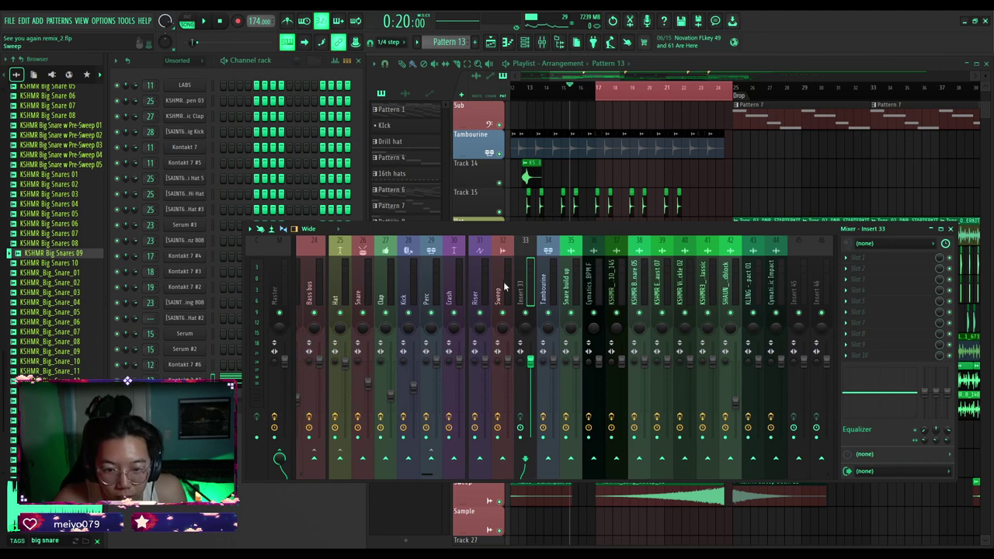
pyautogui.hotkey('alt', 'Left')
pyautogui.hotkey('alt', 'Left')
pyautogui.hotkey('alt', 'Left')
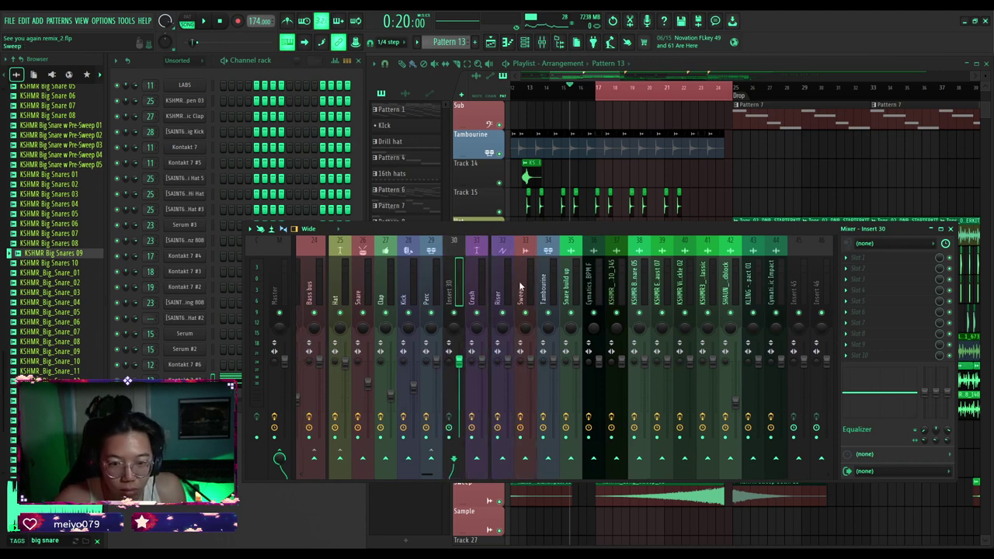
pyautogui.hscroll(-6, 463, 273)
# Set up mixer insert 30 as the Kick and Snare Bus, with Fruity Love Philter loaded on it.
pyautogui.click(539, 283)
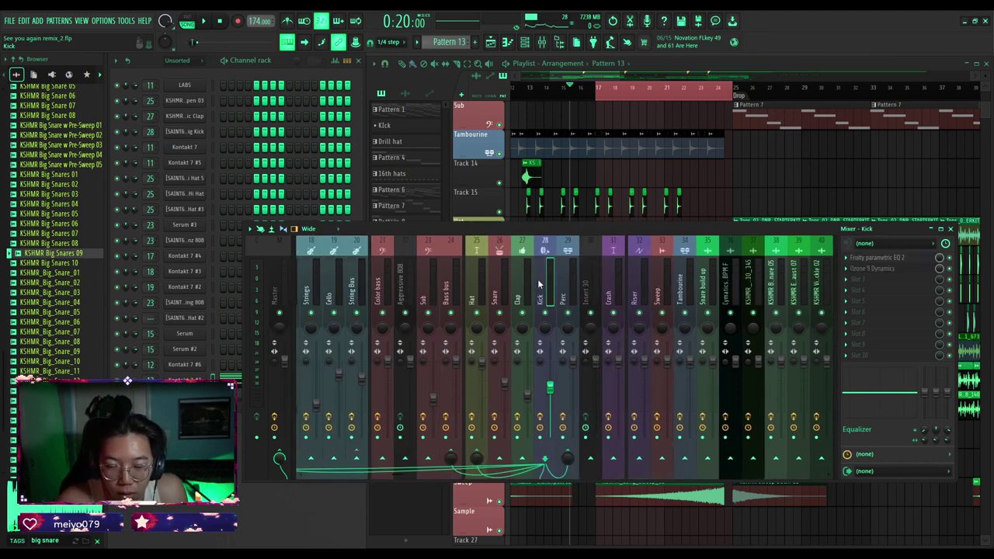
pyautogui.click(590, 282)
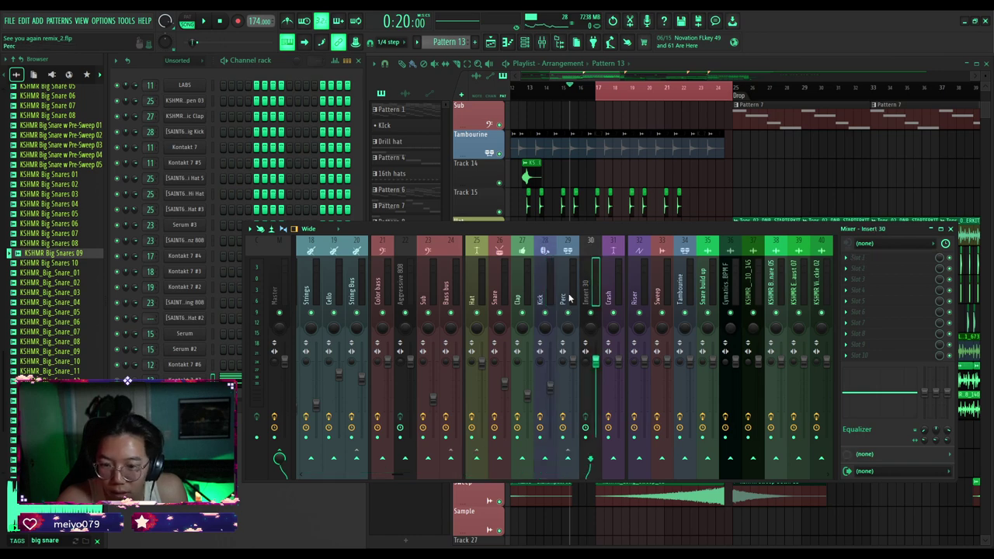
pyautogui.click(540, 291)
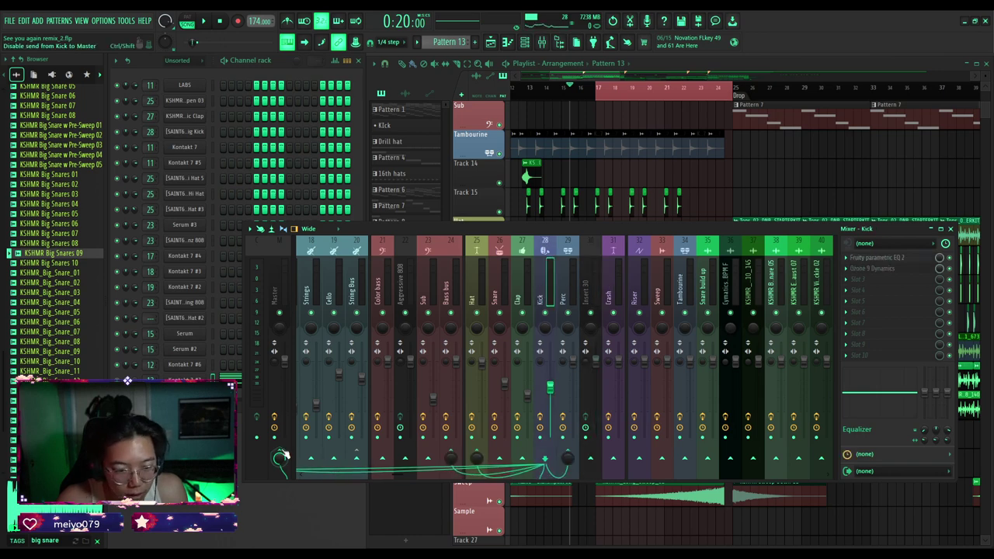
pyautogui.click(505, 275)
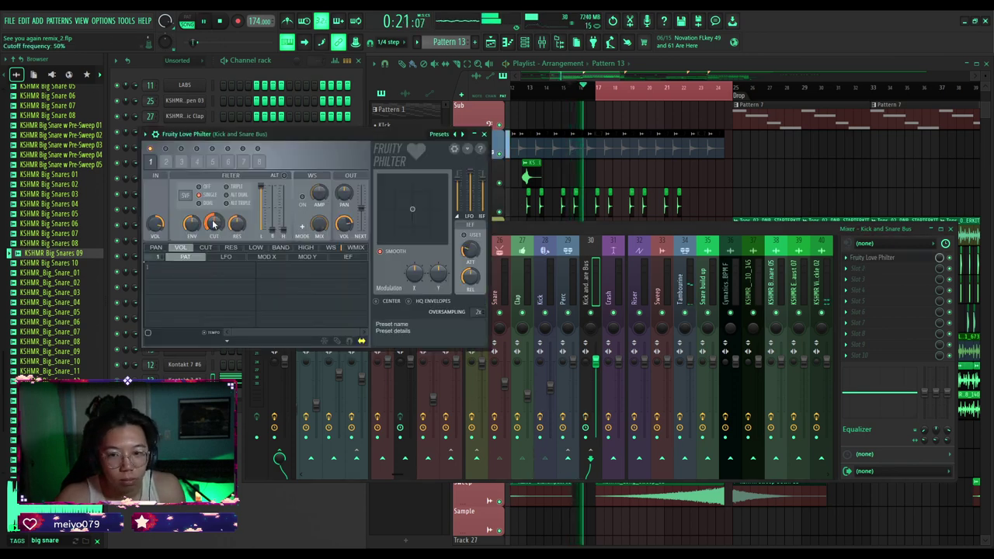
# Create an automation clip for the Fruity Love Philter cutoff at 100% spanning bars 17–24, and place it on the Perc track.
pyautogui.moveTo(214, 222)
pyautogui.mouseDown()
pyautogui.moveTo(215, 240)
pyautogui.moveTo(214, 224)
pyautogui.mouseUp()
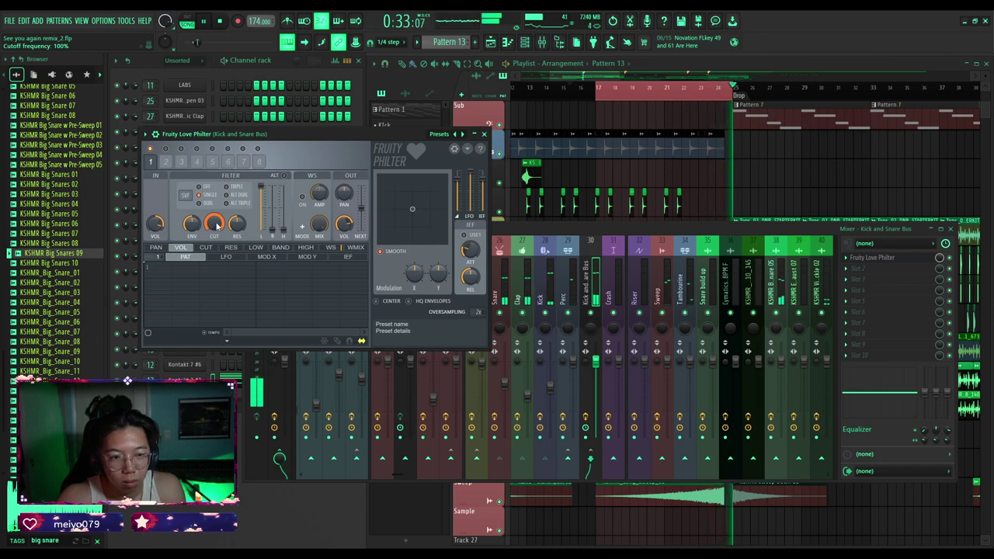
pyautogui.click(596, 81)
pyautogui.click(294, 149)
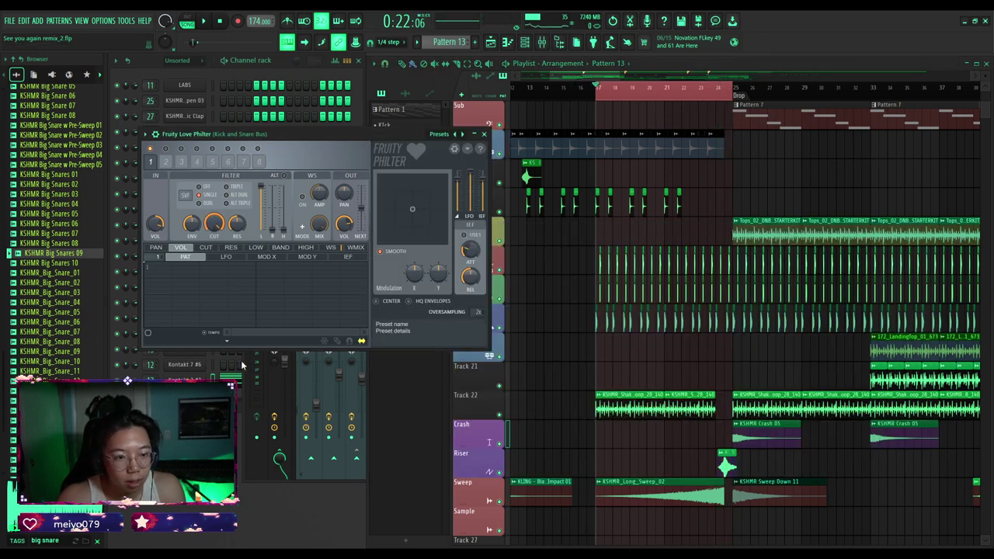
pyautogui.click(239, 303)
pyautogui.moveTo(632, 114); pyautogui.dragTo(630, 343)
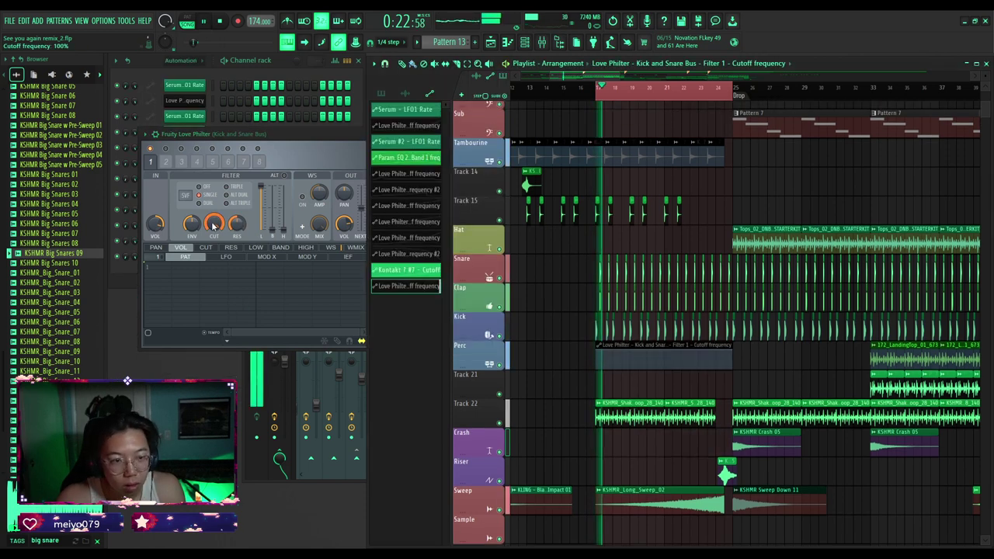
# Lower the start point of the cutoff automation clip and bend its rising curve to 24% tension.
pyautogui.moveTo(213, 224); pyautogui.dragTo(213, 270)
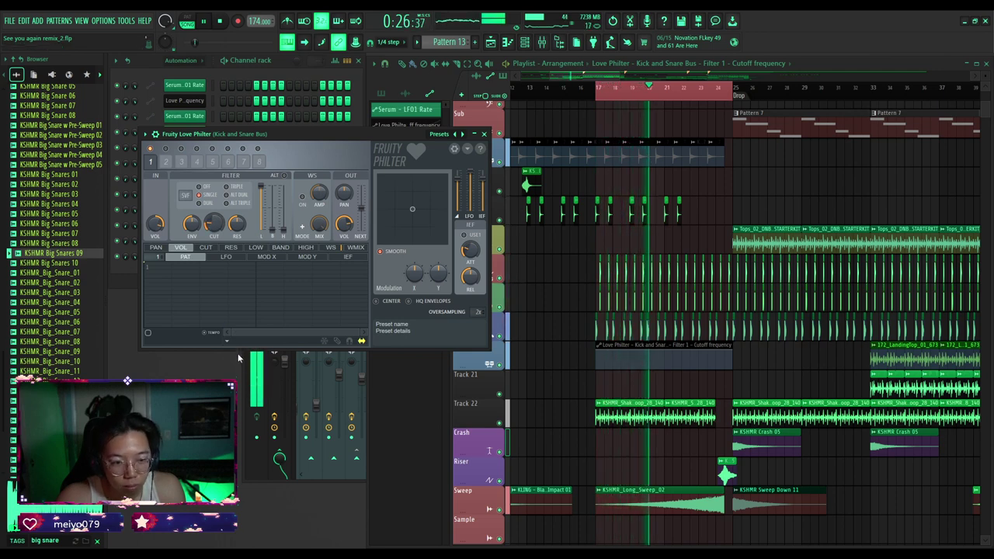
pyautogui.click(590, 367)
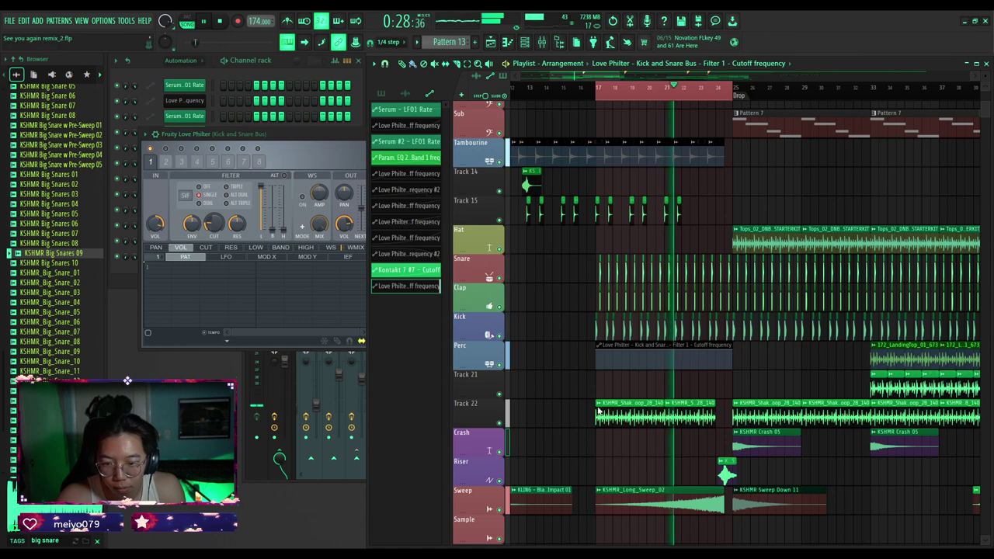
pyautogui.moveTo(600, 365); pyautogui.dragTo(634, 519)
pyautogui.press('space')
pyautogui.press('space')
pyautogui.moveTo(666, 355); pyautogui.dragTo(666, 362)
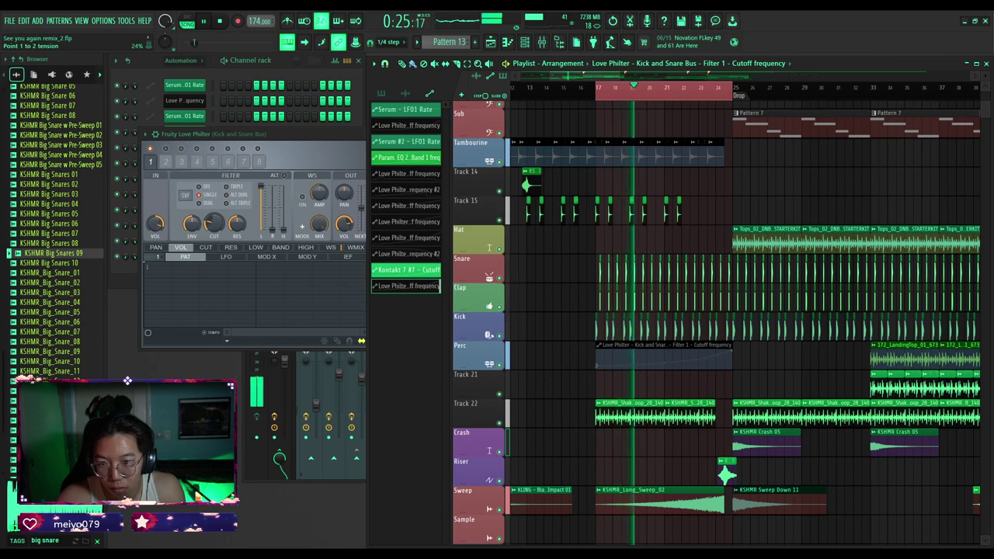
# Clear the time selection and delete the kick, snare and clap clips in bar 24 just before the drop.
pyautogui.scroll(4, 740, 352)
pyautogui.scroll(1, 740, 352)
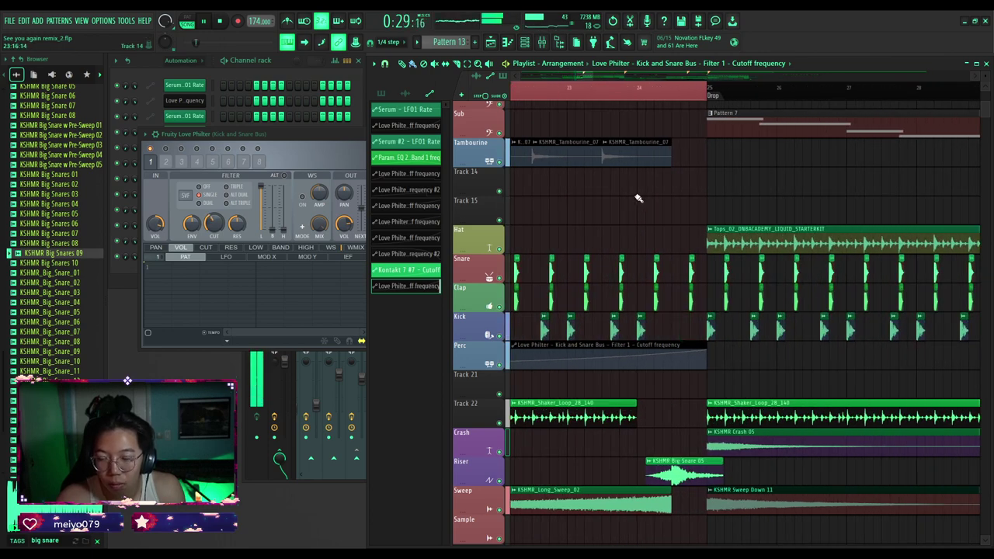
pyautogui.scroll(-3, 638, 199)
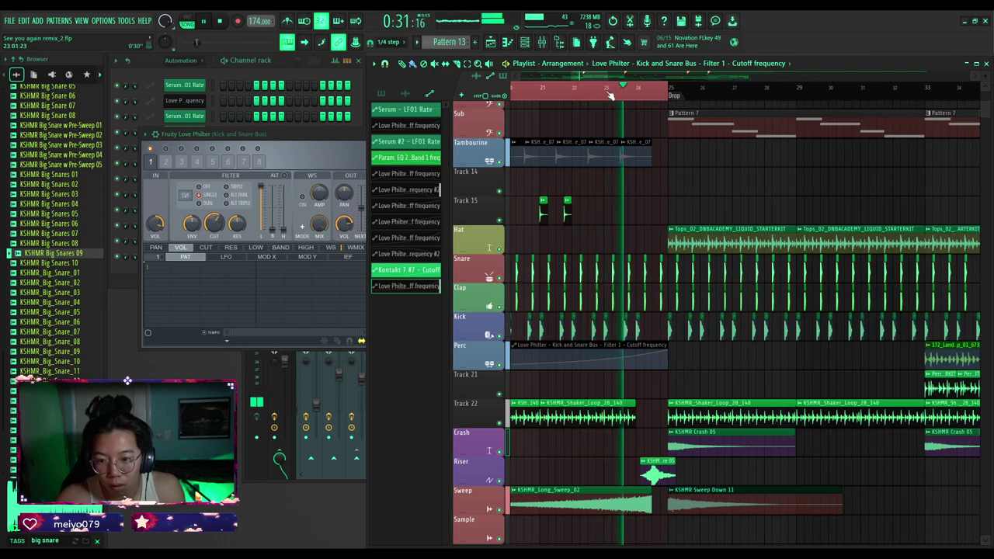
pyautogui.click(603, 91)
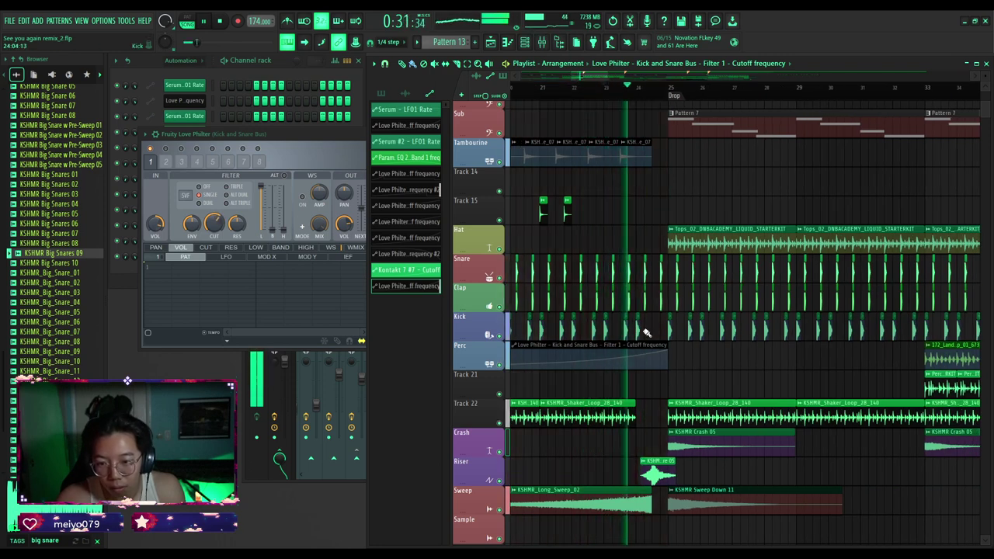
pyautogui.scroll(2, 644, 318)
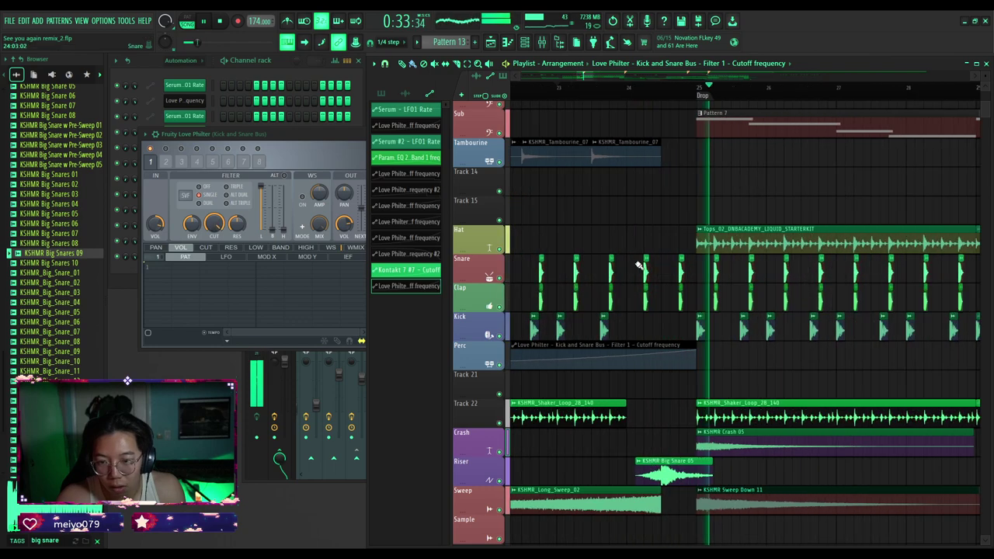
pyautogui.scroll(-1, 668, 306)
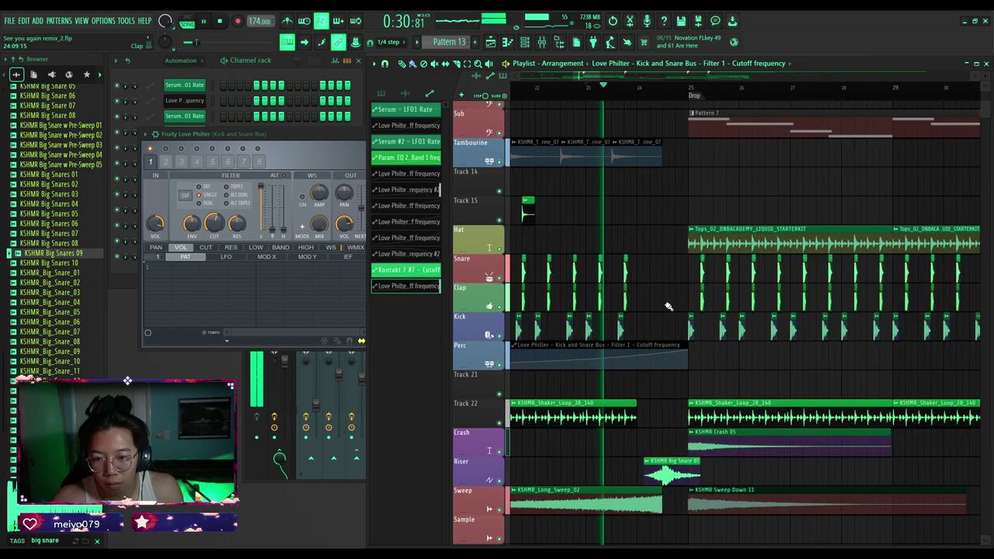
pyautogui.scroll(3, 606, 237)
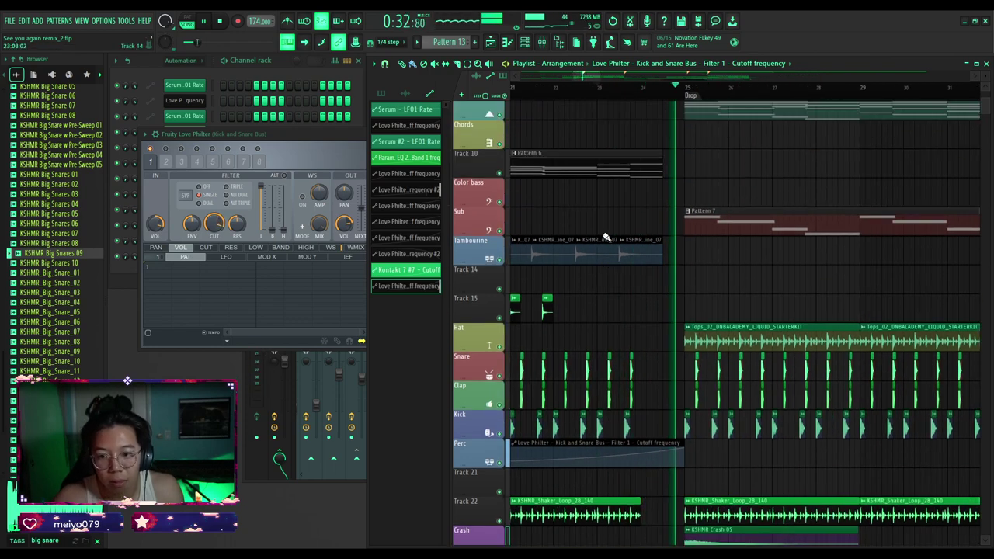
# Listen to the build-up into the drop, close the Fruity Love Philter window and bring up the mixer.
pyautogui.scroll(1, 633, 271)
pyautogui.scroll(-3, 633, 271)
pyautogui.click(339, 139)
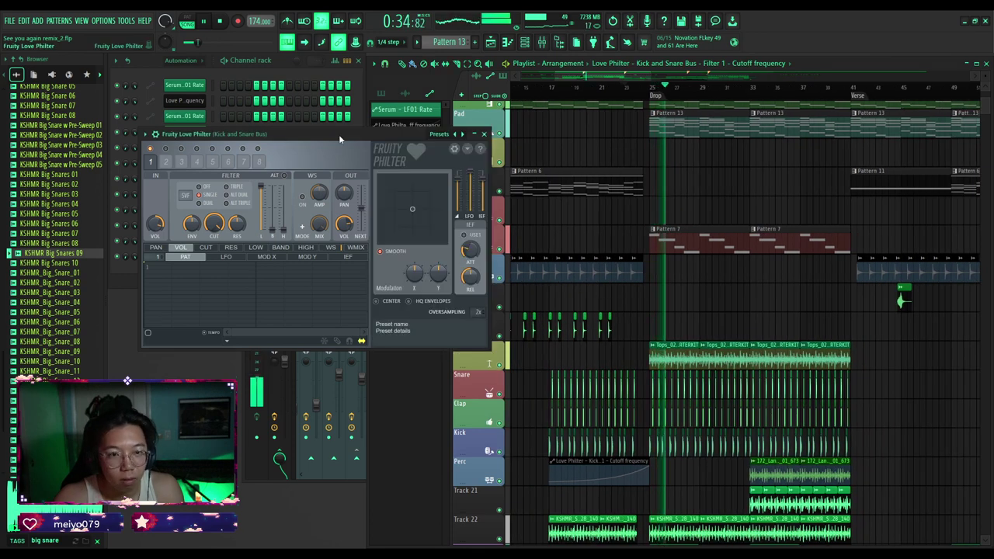
pyautogui.click(484, 134)
pyautogui.click(350, 232)
pyautogui.scroll(-6, 456, 268)
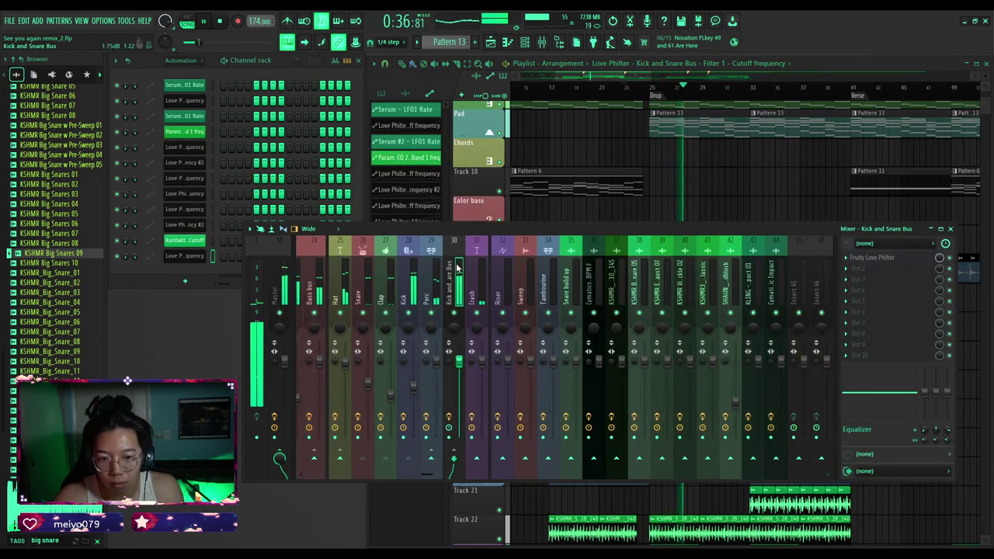
# Time-select bars 17–24 in the playlist and open Fruity parametric EQ 2 on the Kick mixer insert.
pyautogui.click(414, 273)
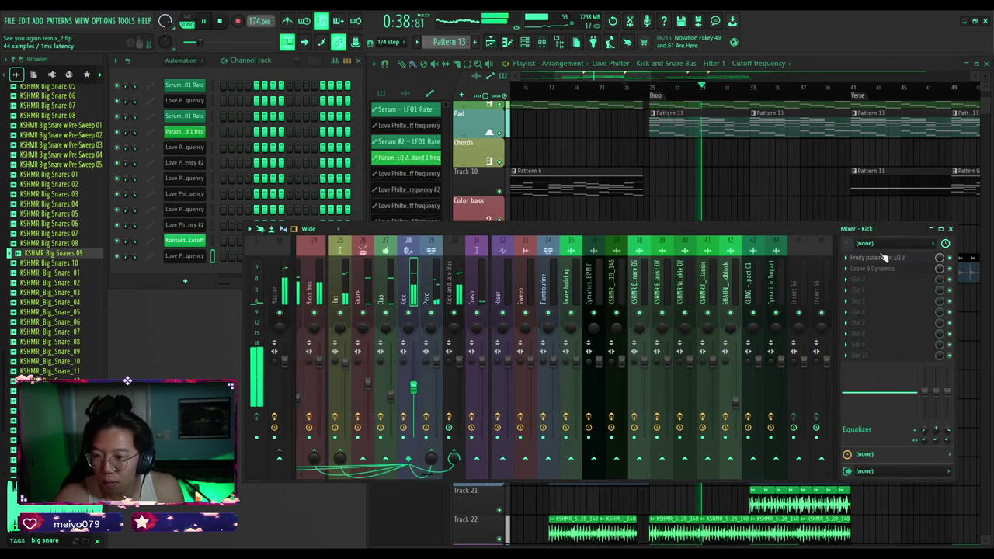
pyautogui.press('space')
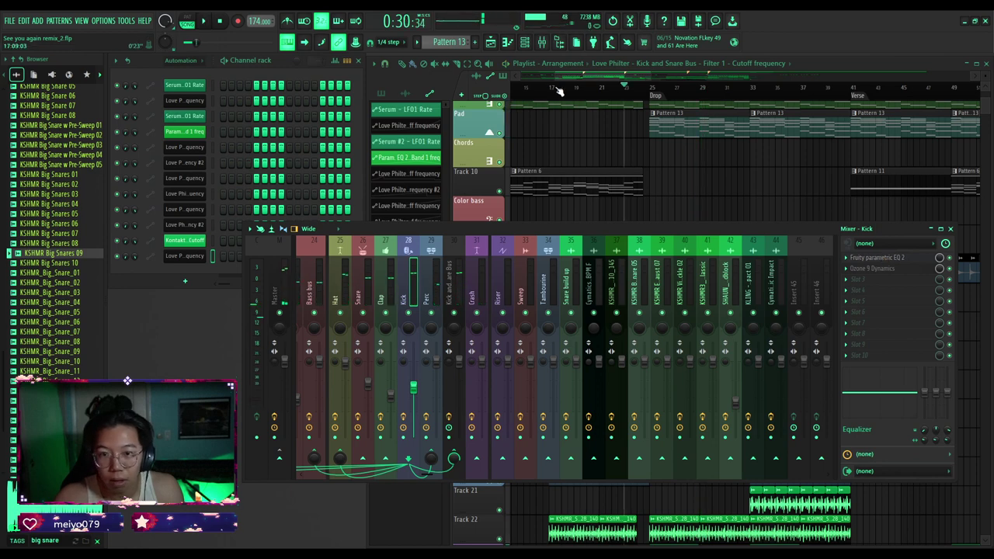
pyautogui.moveTo(560, 91); pyautogui.dragTo(631, 101)
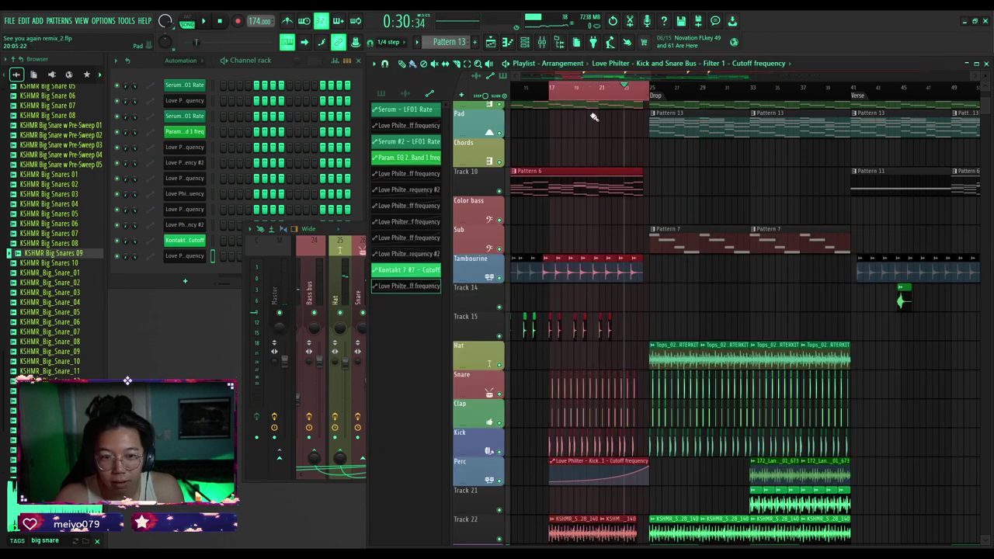
pyautogui.click(365, 233)
pyautogui.click(886, 259)
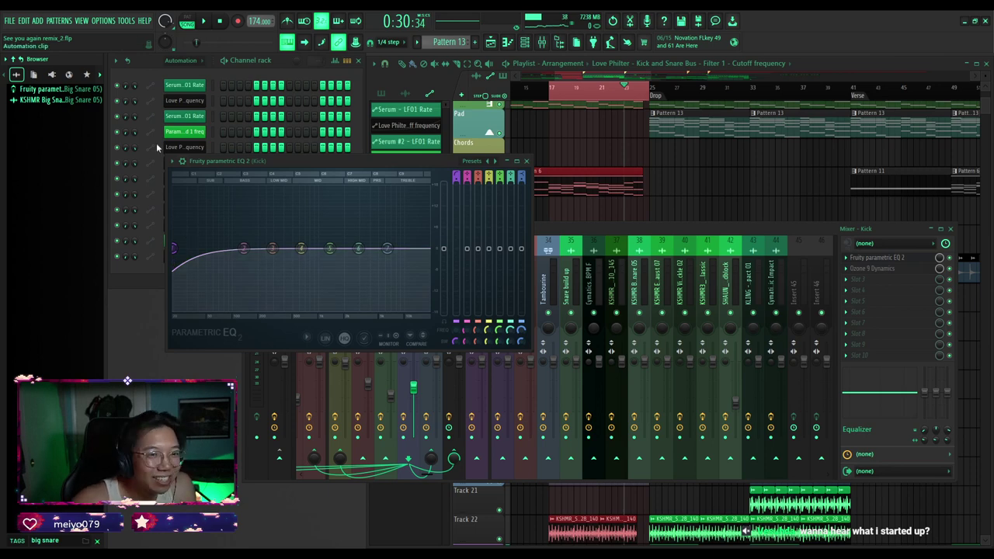
# Create an automation clip for the Kick EQ's Band 1 freq across bars 17–24 and place it on Track 21.
pyautogui.click(34, 74)
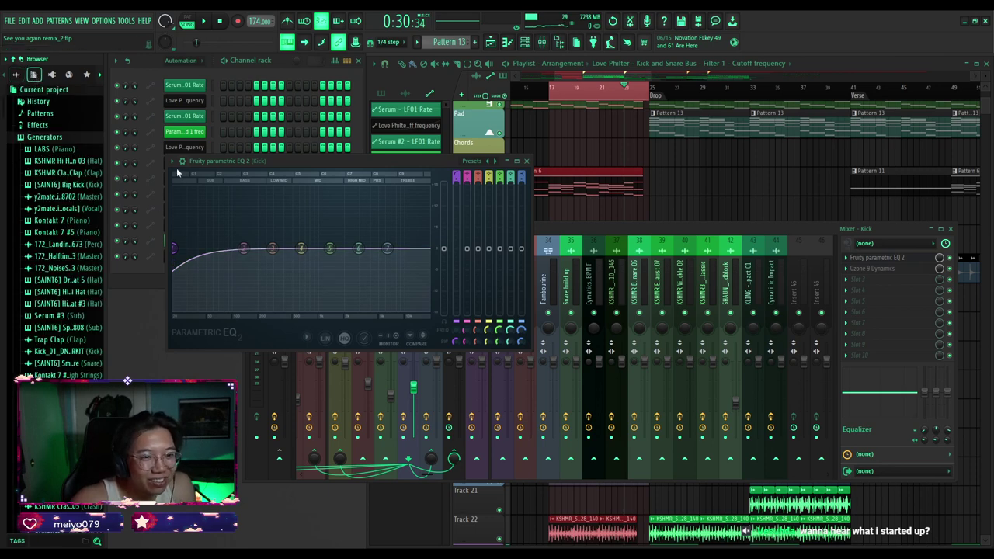
pyautogui.click(199, 295)
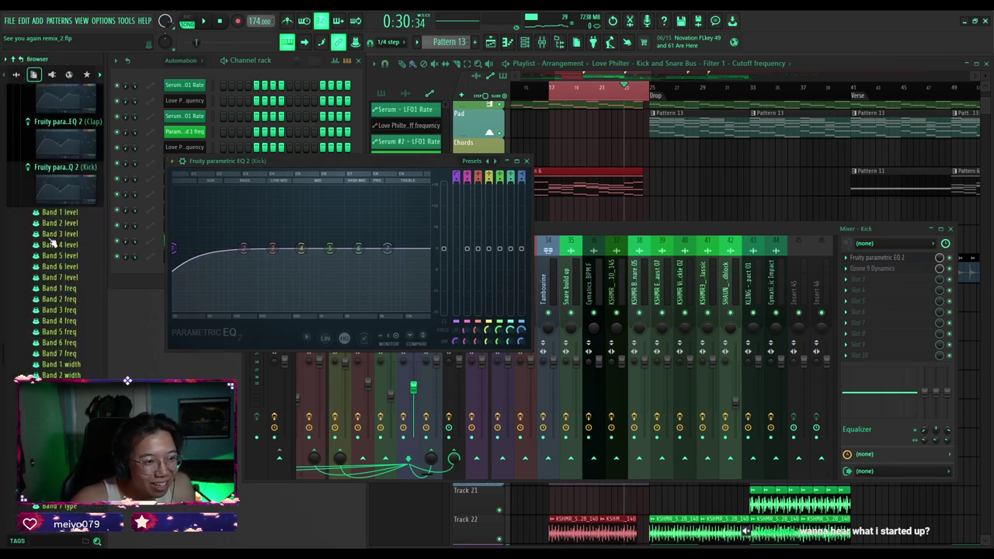
pyautogui.click(74, 341)
pyautogui.click(608, 135)
pyautogui.moveTo(580, 115); pyautogui.dragTo(567, 497)
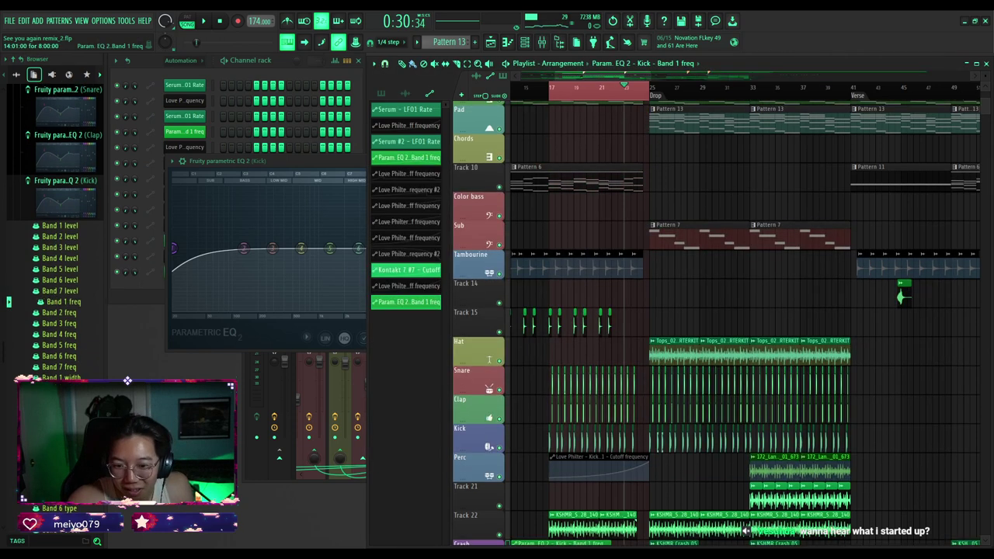
pyautogui.scroll(-3, 569, 392)
pyautogui.scroll(4, 574, 406)
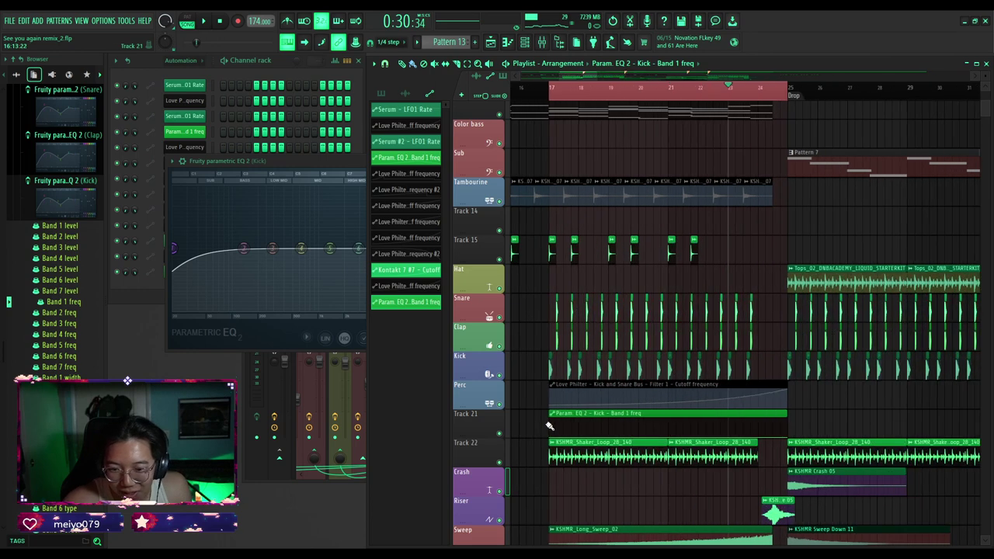
# Raise the start point of the Kick EQ Band 1 freq automation to 34% and audition the low cut.
pyautogui.press('space')
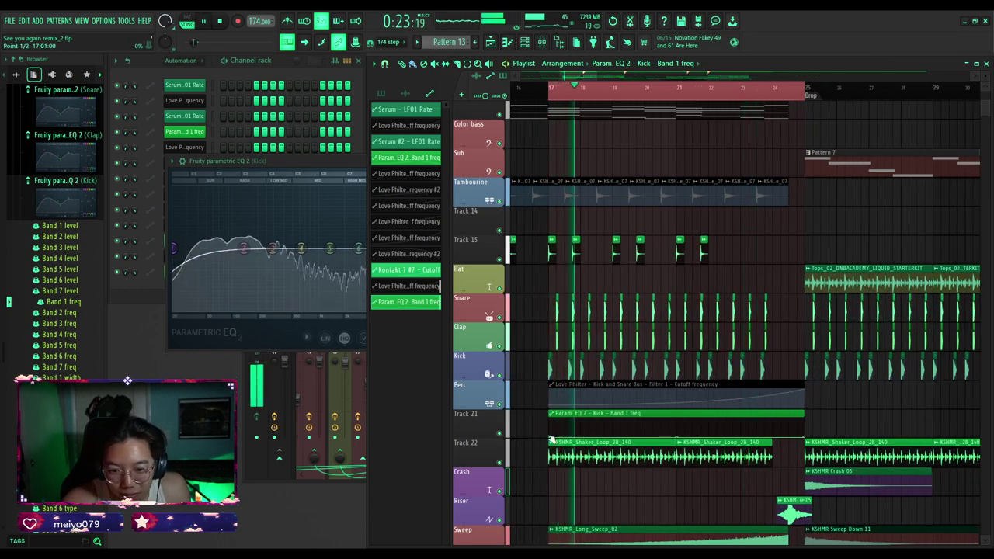
pyautogui.moveTo(549, 438); pyautogui.dragTo(548, 431)
pyautogui.press('space')
pyautogui.press('space')
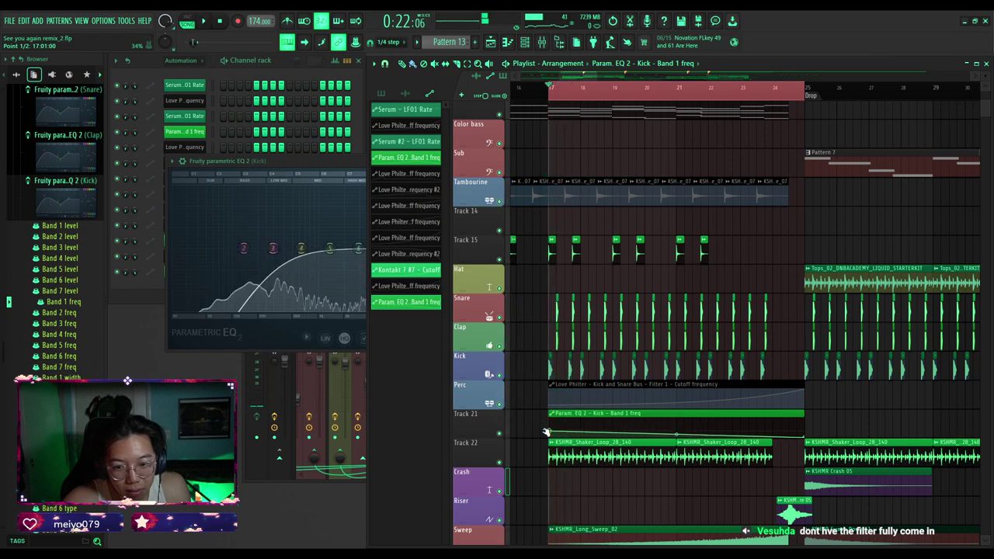
# Reshape the Love Philter cutoff automation to stay flat until bar 24 and step up there, and audition the build-up.
pyautogui.press('space')
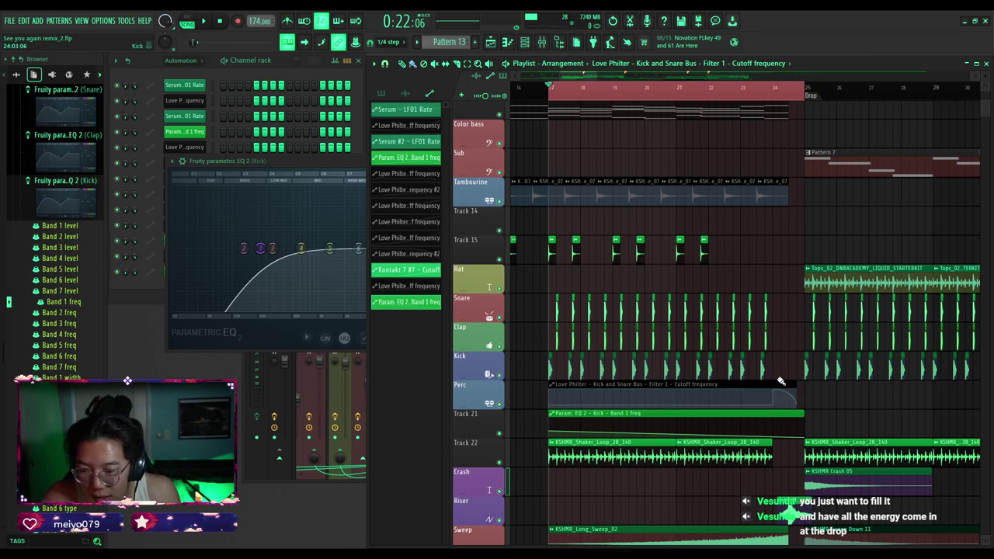
pyautogui.press('space')
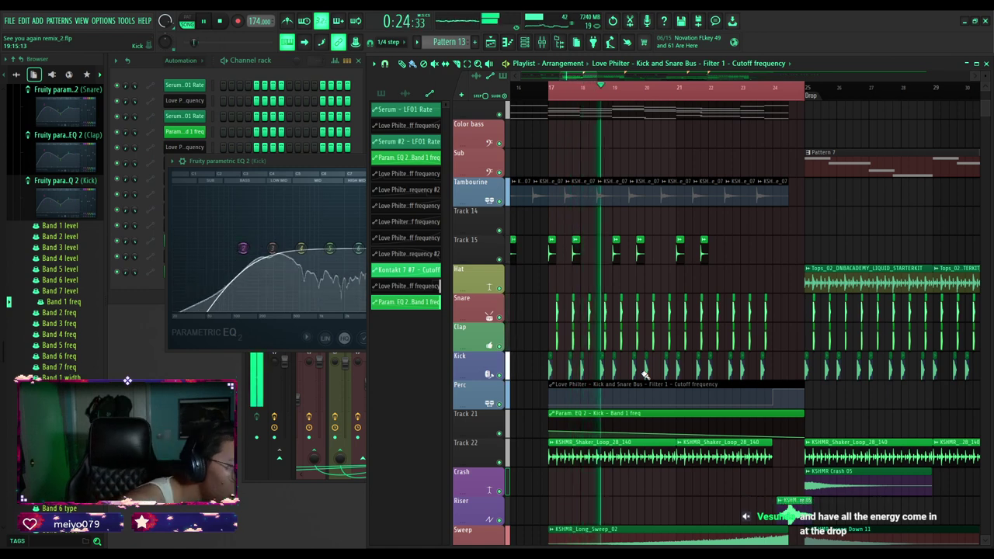
pyautogui.press('space')
pyautogui.press('space')
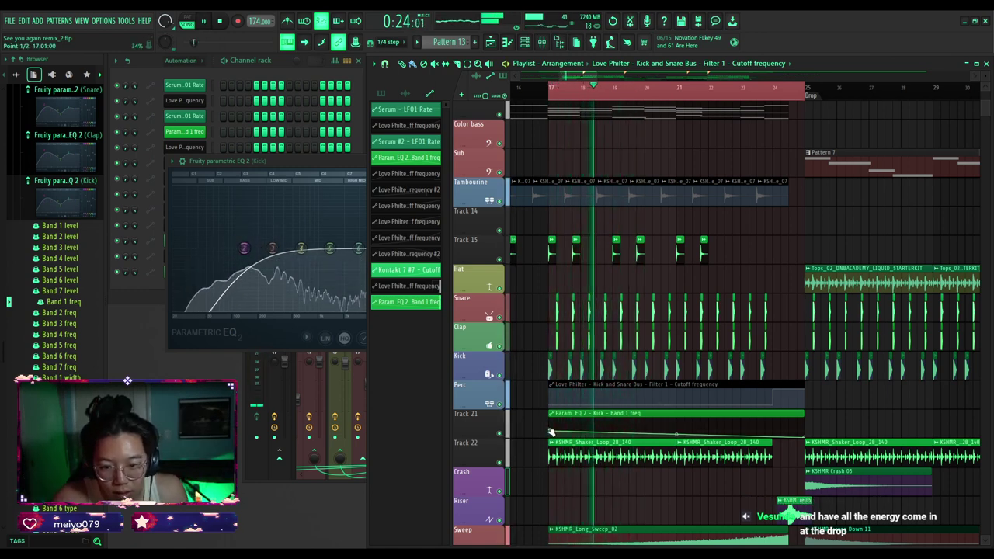
# Add a point at bar 24 to the Kick EQ Band 1 freq automation, keeping it level before its fall to the drop.
pyautogui.press('space')
pyautogui.press('space')
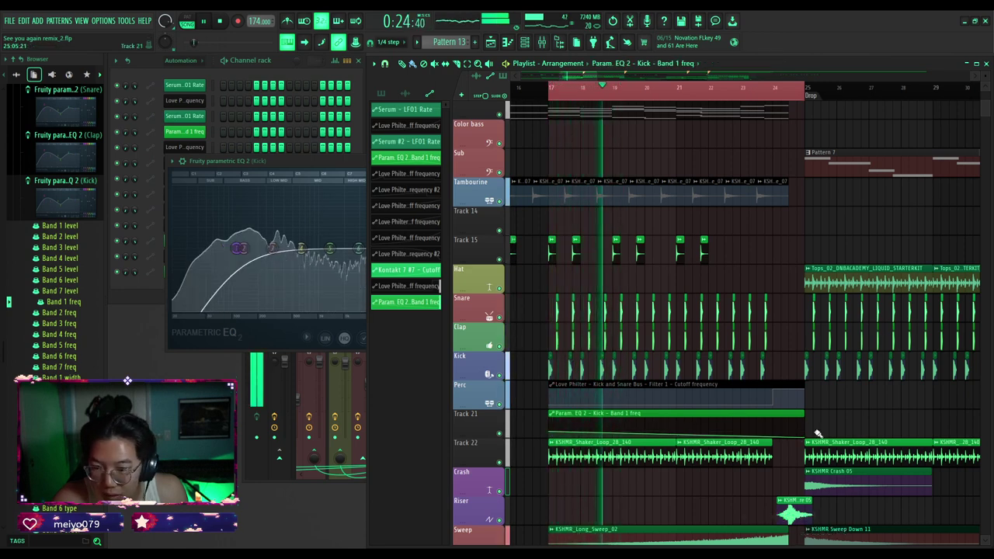
pyautogui.scroll(3, 812, 432)
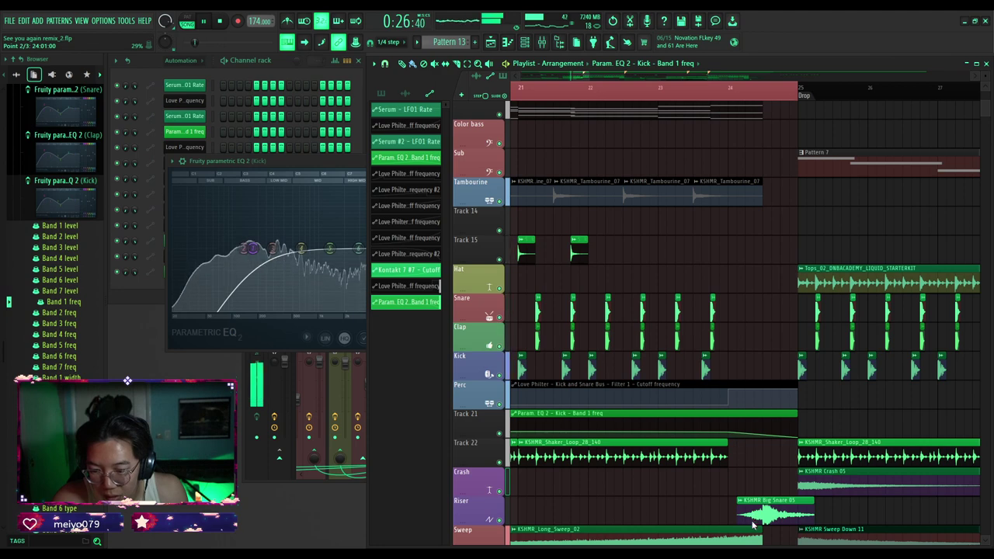
pyautogui.scroll(-4, 735, 422)
pyautogui.press('space')
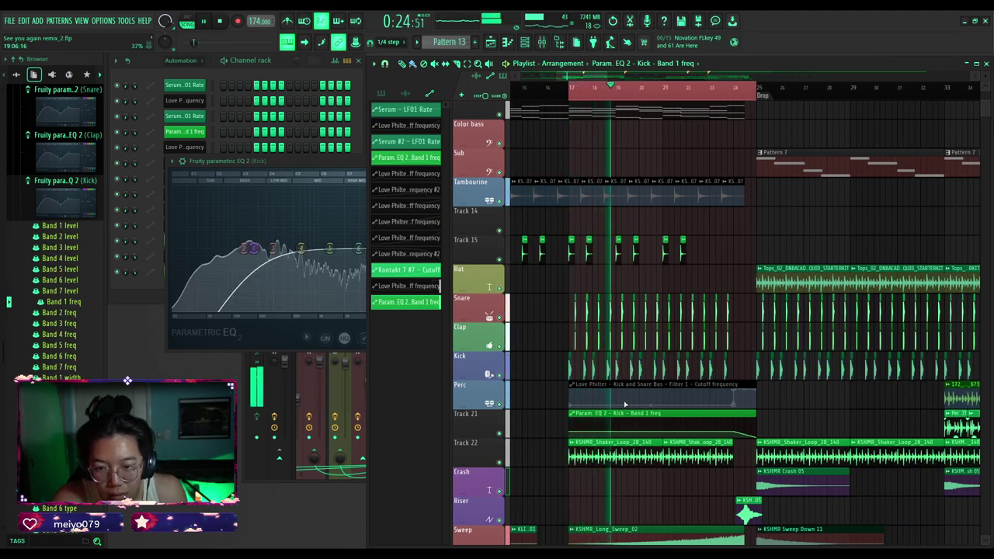
# Replay the build-up and inspect the Kickstart 2 sidechain settings on the Perc mixer insert.
pyautogui.press('space')
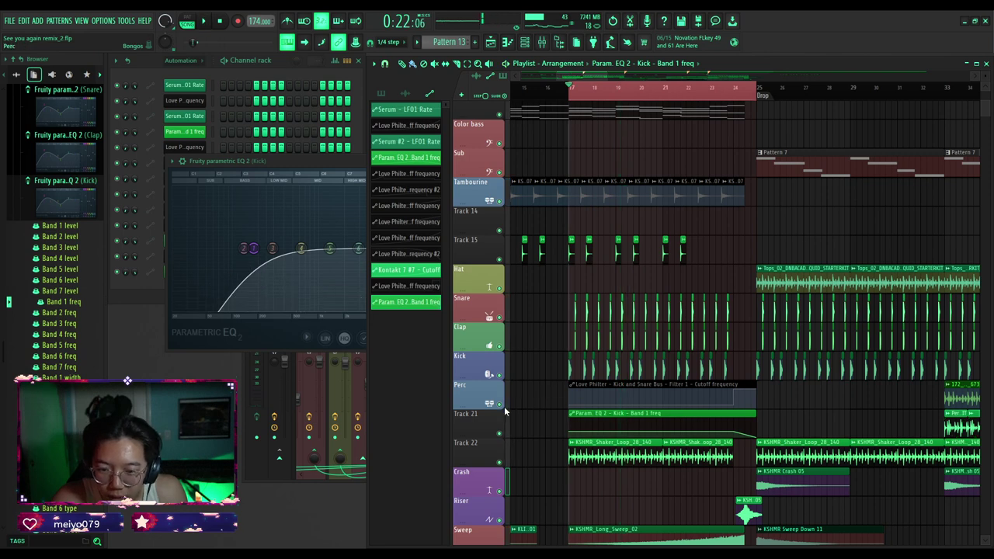
pyautogui.press('space')
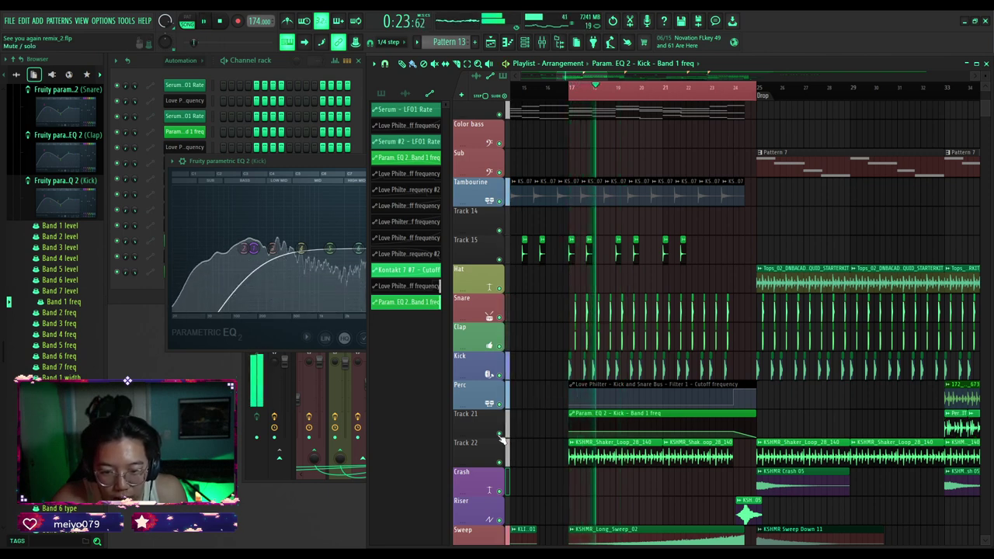
pyautogui.press('space')
pyautogui.press('F9')
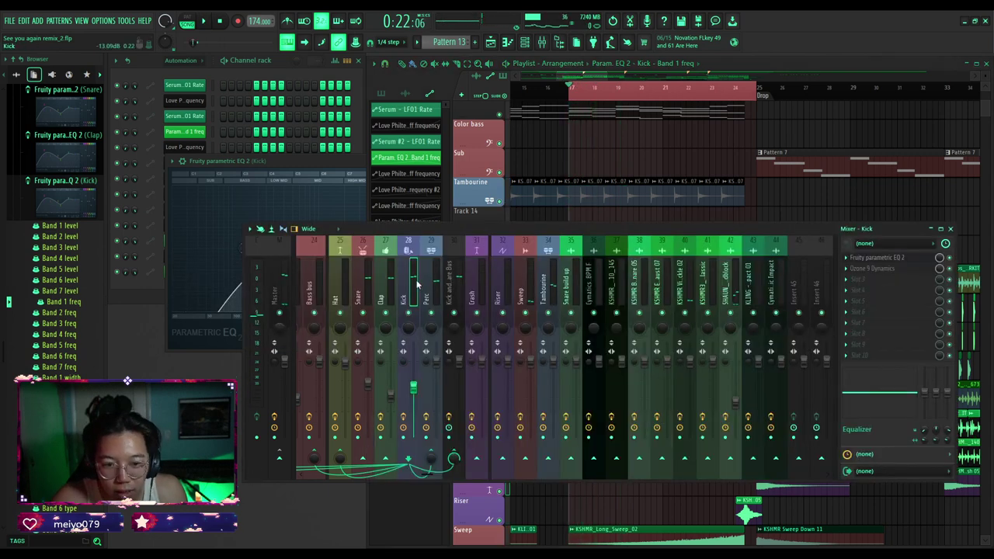
pyautogui.click(423, 287)
pyautogui.click(862, 357)
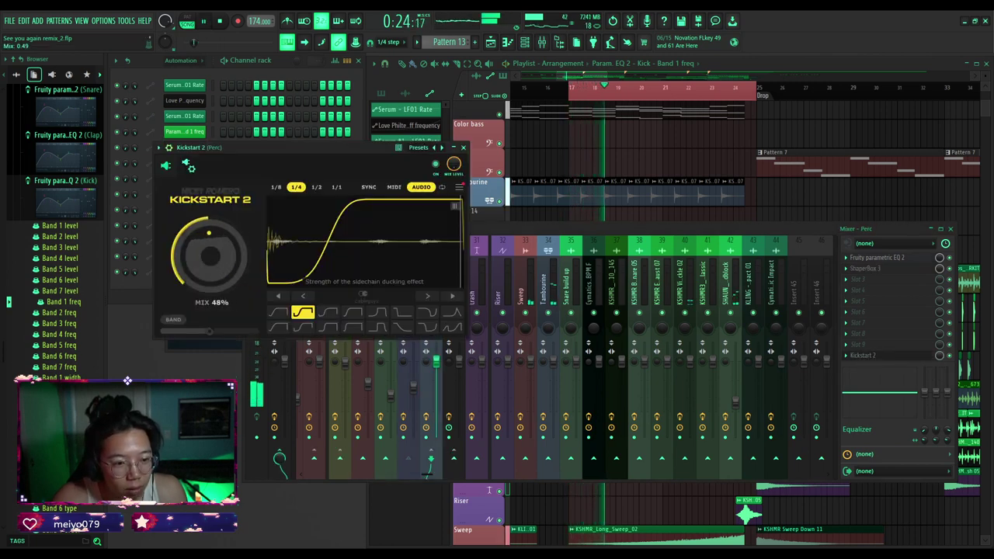
pyautogui.click(466, 147)
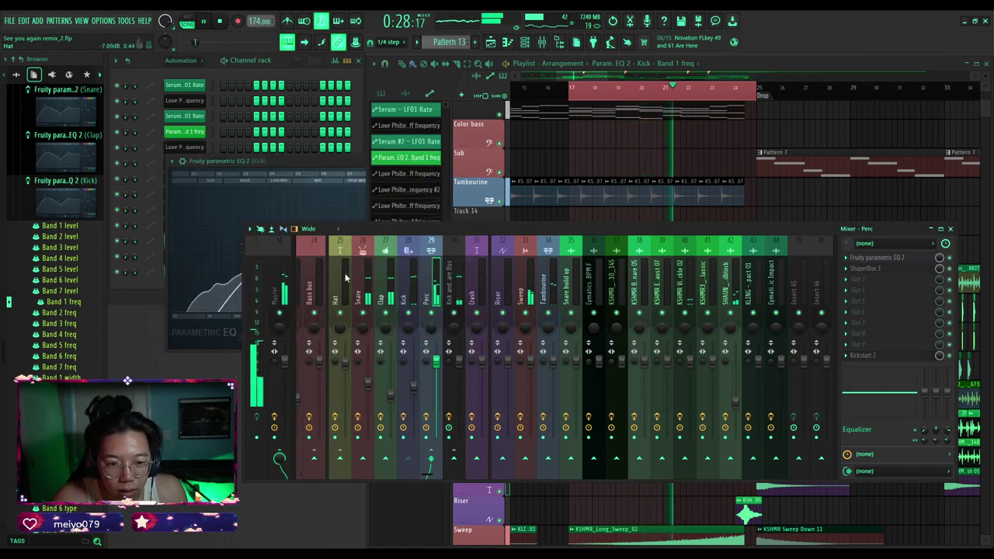
# Clear the bar 17–24 time selection in the playlist and restart playback from just before bar 17.
pyautogui.click(584, 144)
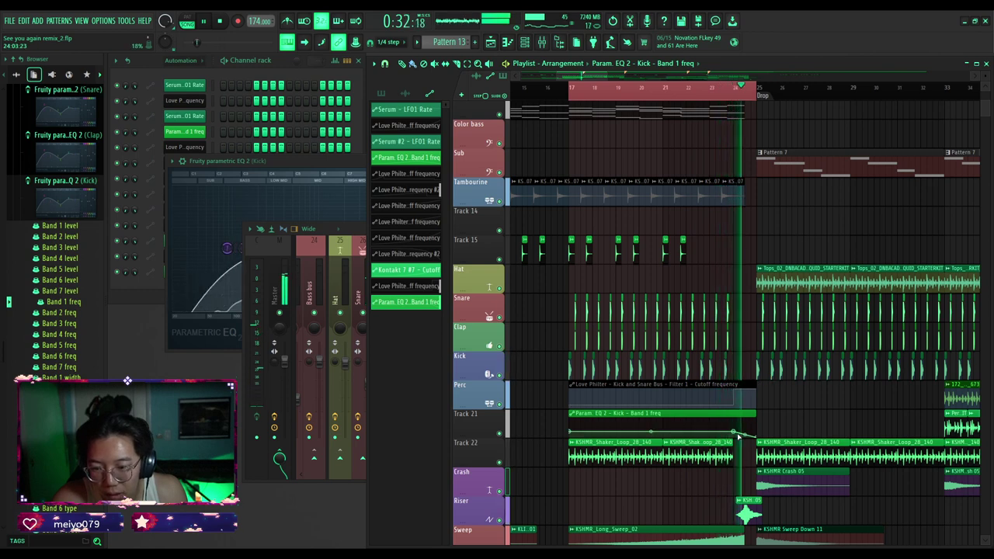
pyautogui.click(568, 88)
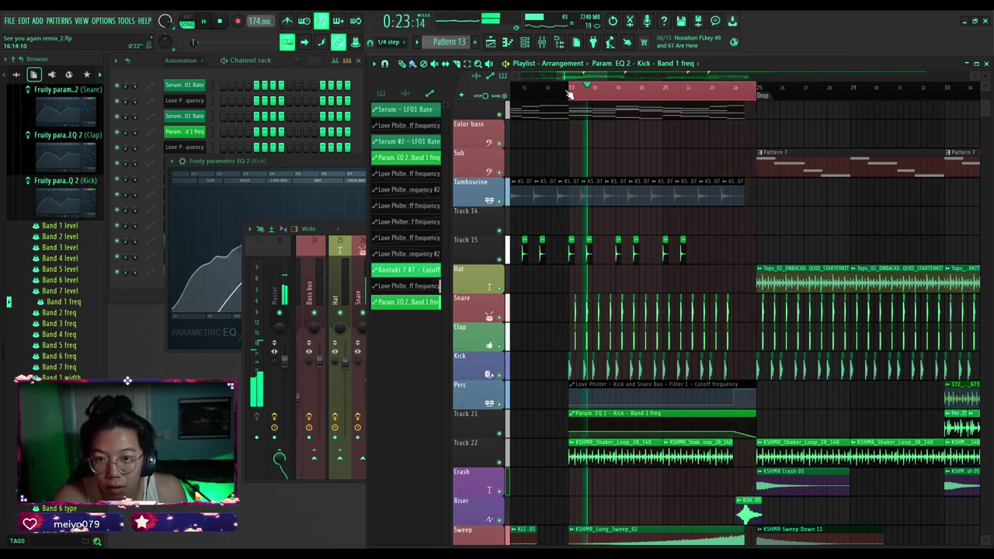
pyautogui.click(561, 90)
pyautogui.click(553, 93)
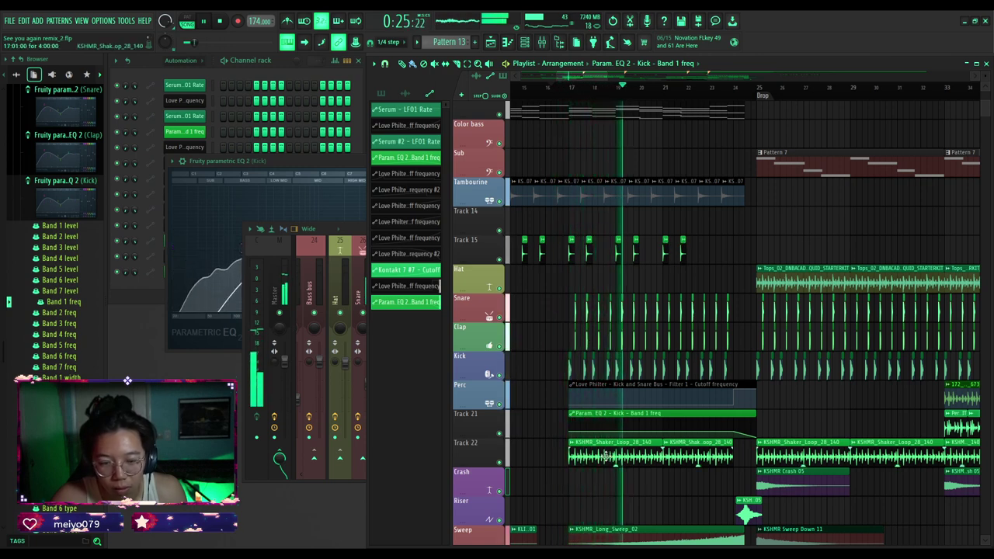
# Try routing the Perc mixer insert to the Kick and Snare Bus instead of the Master, and audition the build-up.
pyautogui.press('space')
pyautogui.press('F9')
pyautogui.hscroll(-3, 466, 285)
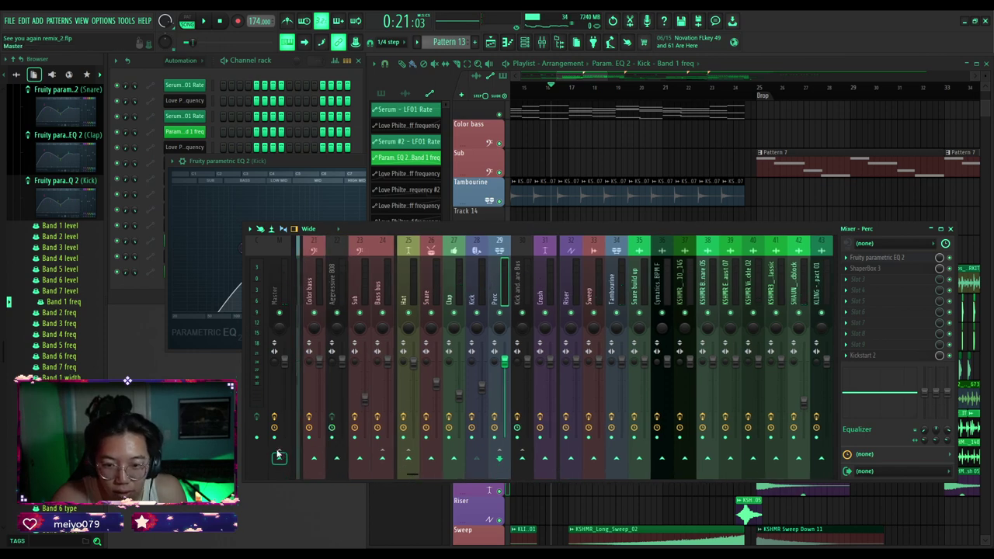
pyautogui.click(526, 463)
pyautogui.press('space')
pyautogui.rightClick(799, 212)
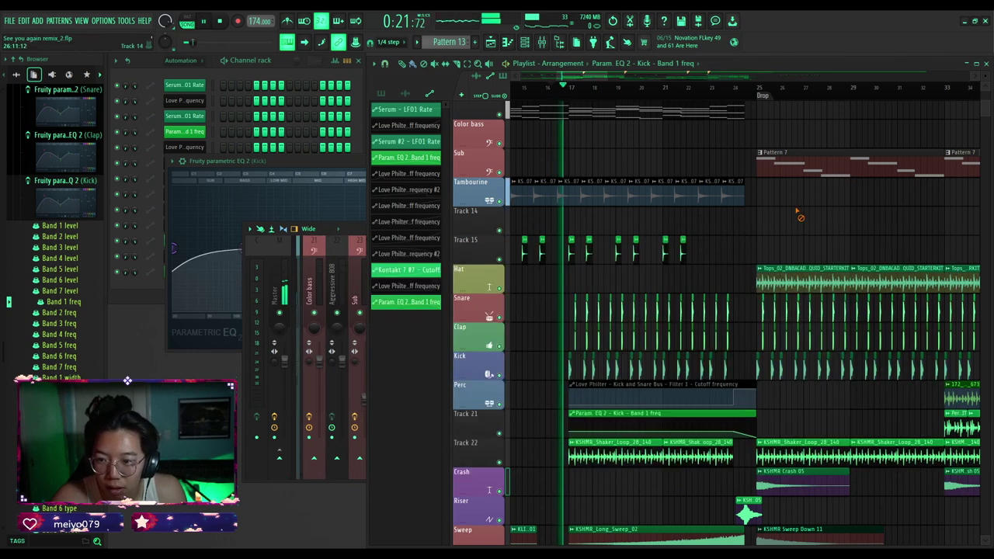
pyautogui.click(364, 233)
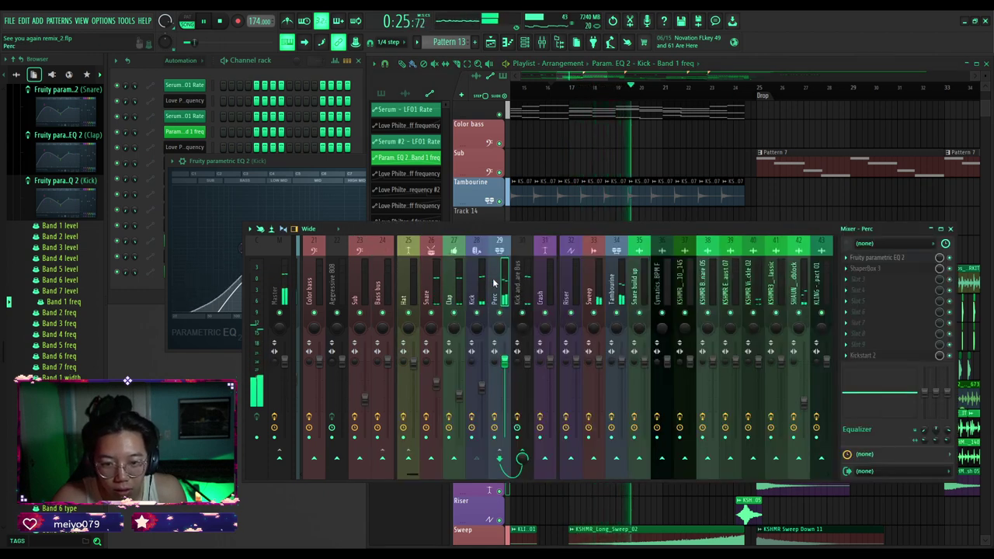
pyautogui.rightClick(794, 210)
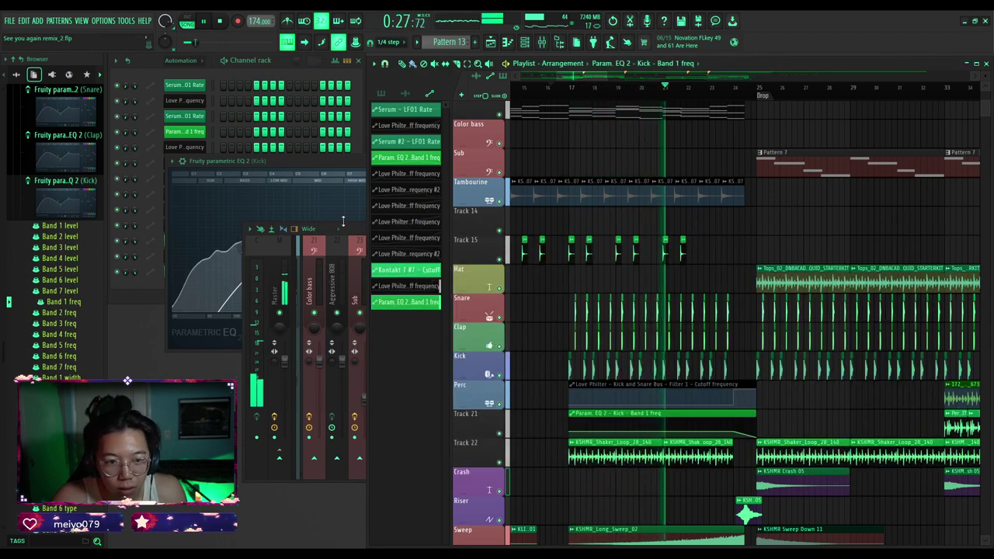
# Remove the Perc insert's send to the Kick and Snare Bus, route it back to the Master and resume playback.
pyautogui.click(365, 240)
pyautogui.press('space')
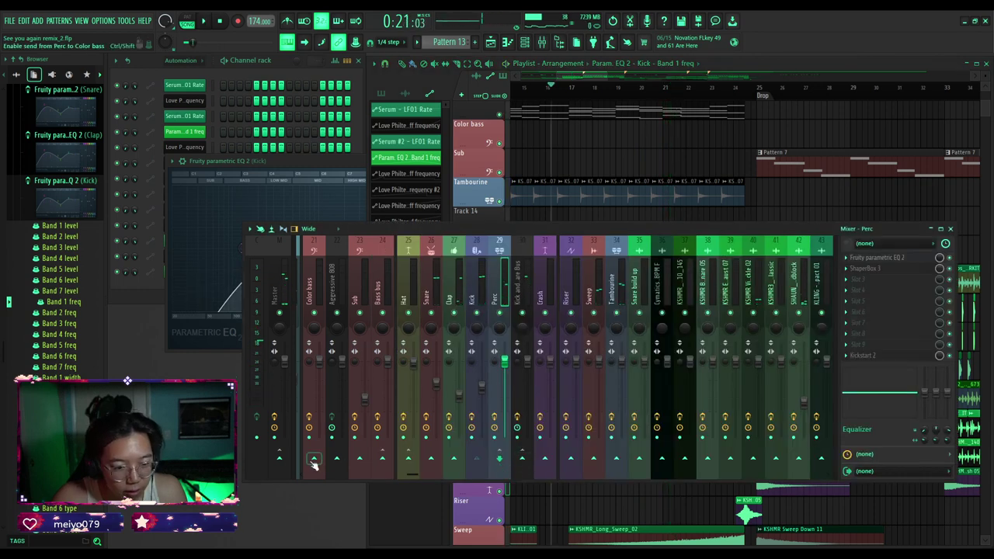
pyautogui.click(785, 191)
pyautogui.press('space')
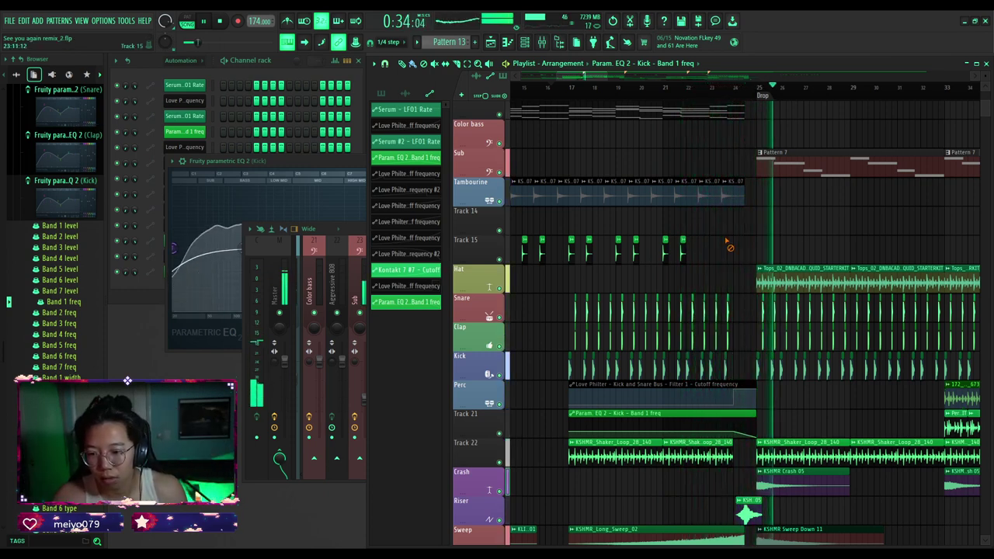
# Replay the build-up, mute the Kick playlist track and listen to the section without the kick.
pyautogui.scroll(-5, 730, 242)
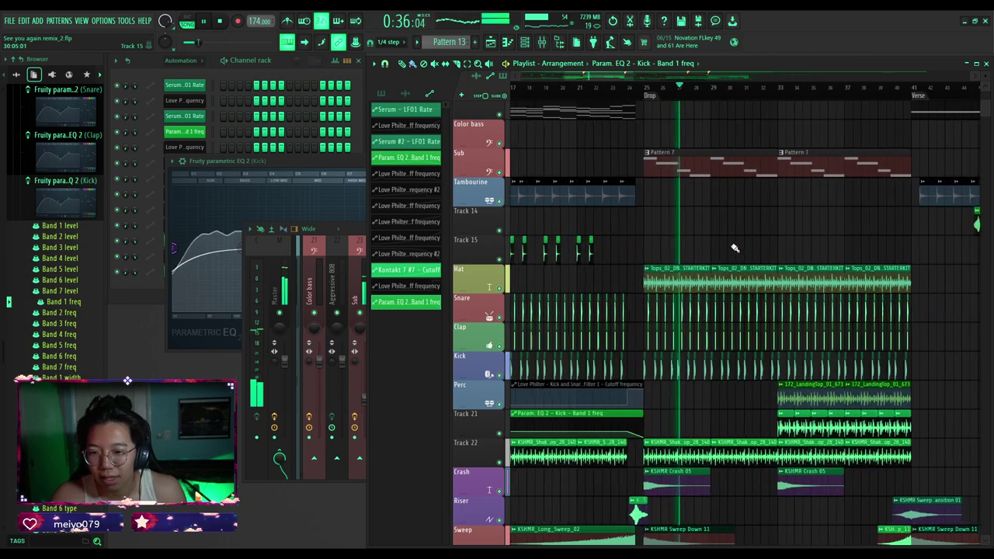
pyautogui.scroll(4, 671, 228)
pyautogui.click(560, 86)
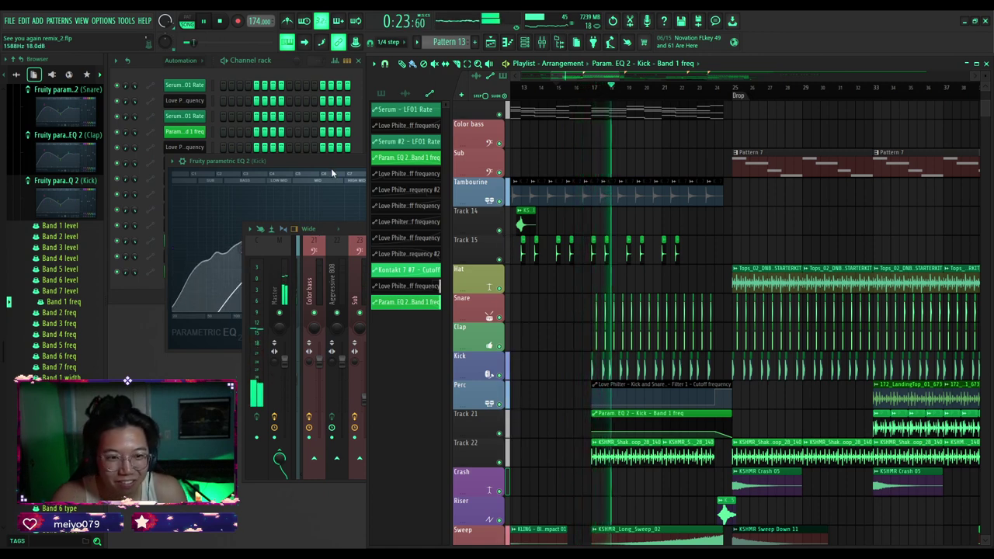
pyautogui.press('space')
pyautogui.click(500, 375)
pyautogui.press('space')
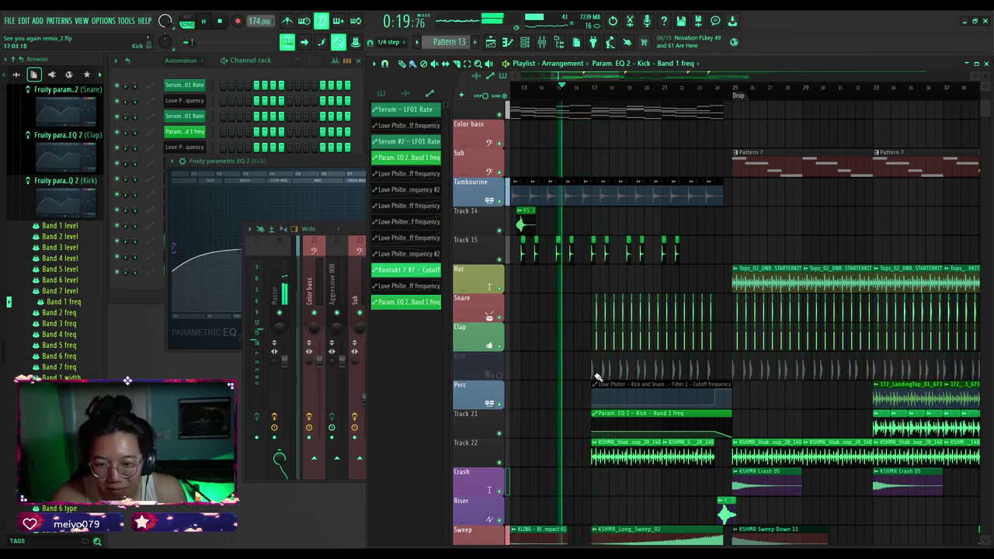
# Unmute the Kick playlist track and replay the build-up with the kick included.
pyautogui.scroll(3, 596, 375)
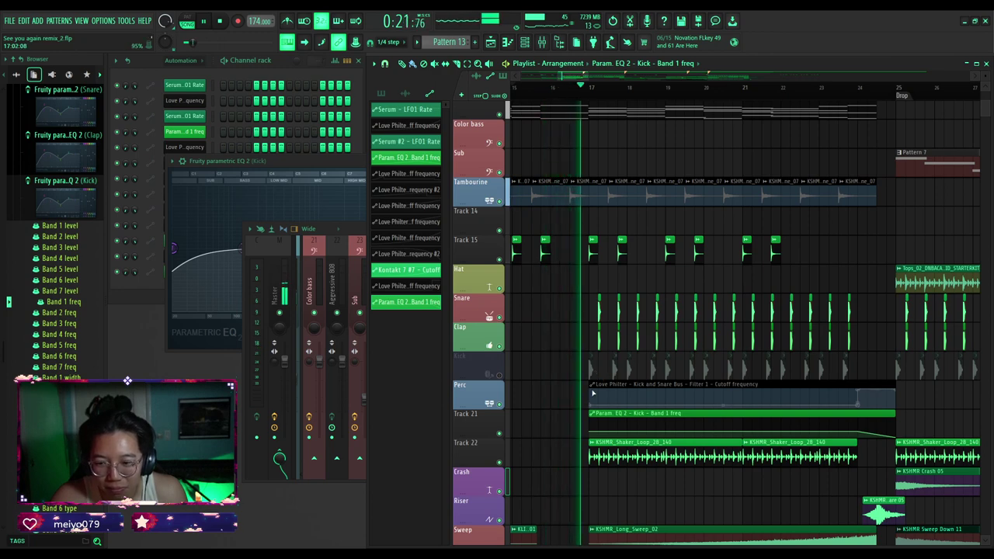
pyautogui.click(500, 376)
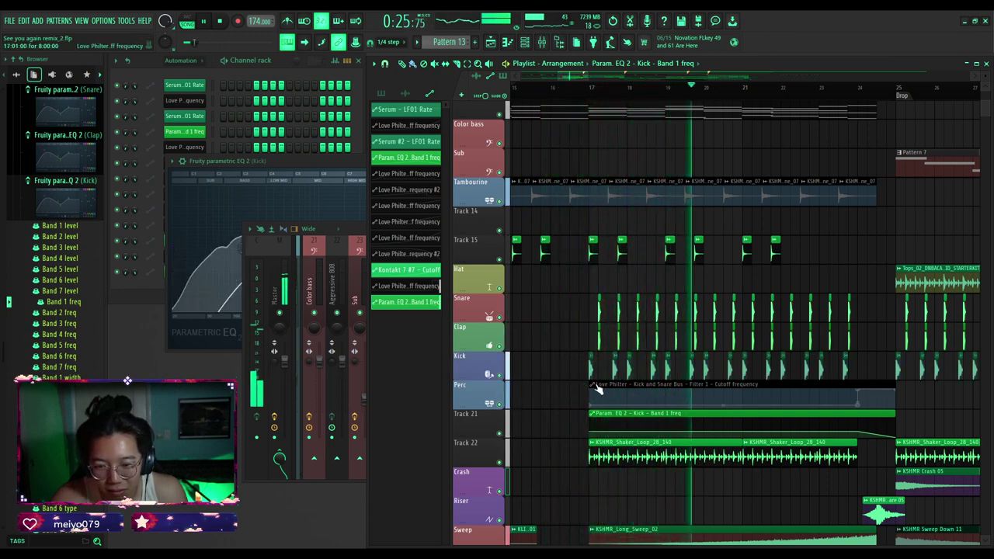
pyautogui.press('space')
pyautogui.press('space')
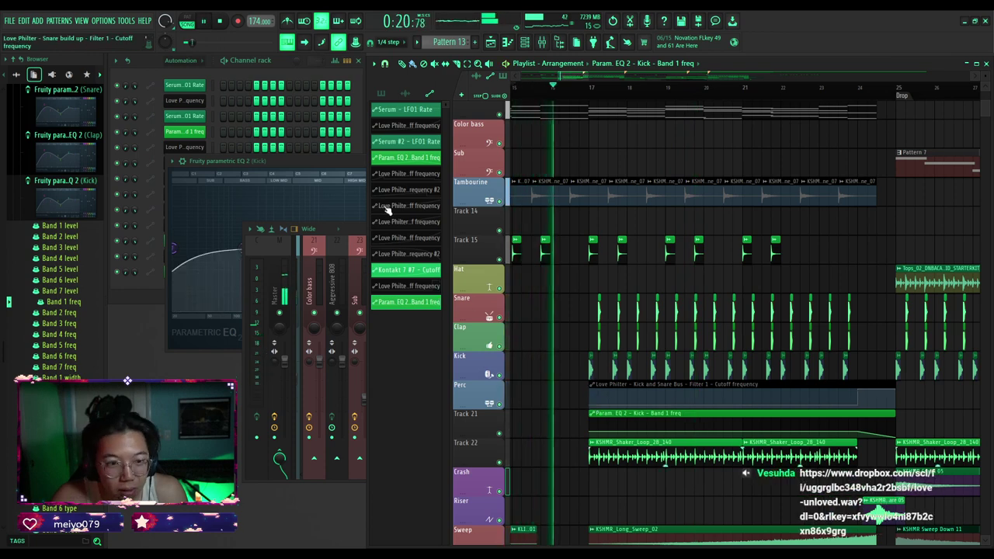
pyautogui.press('space')
# Open Fruity Love Philter on the Kick and Snare Bus and try changing its cutoff frequency during playback of the build-up.
pyautogui.click(546, 42)
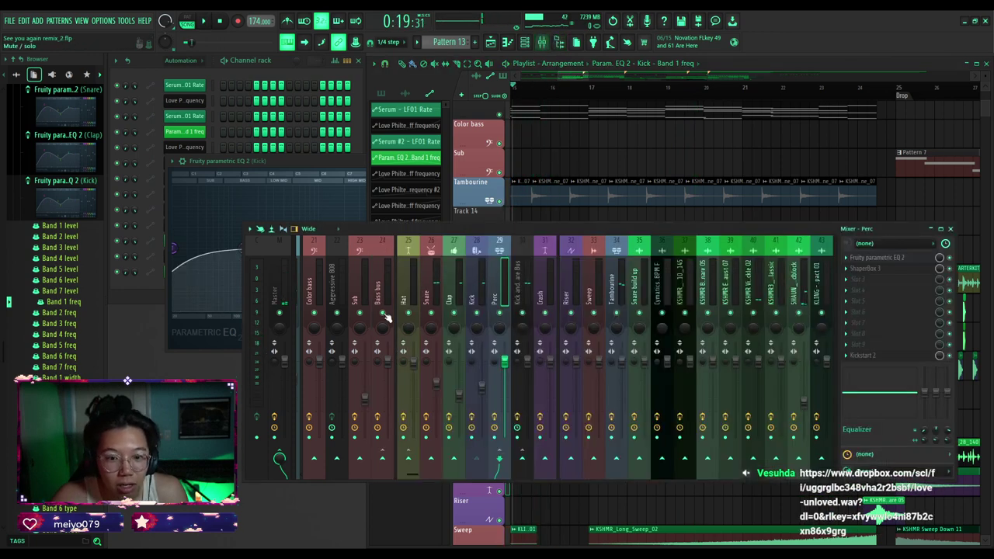
pyautogui.click(526, 277)
pyautogui.click(871, 257)
pyautogui.press('space')
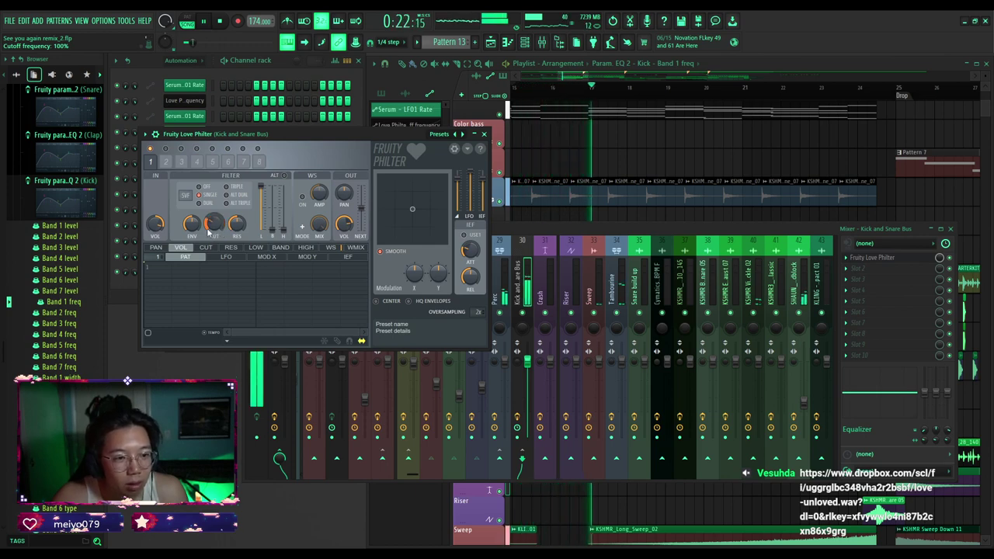
pyautogui.moveTo(208, 231)
pyautogui.mouseDown()
pyautogui.moveTo(208, 278)
pyautogui.moveTo(211, 225)
pyautogui.mouseUp()
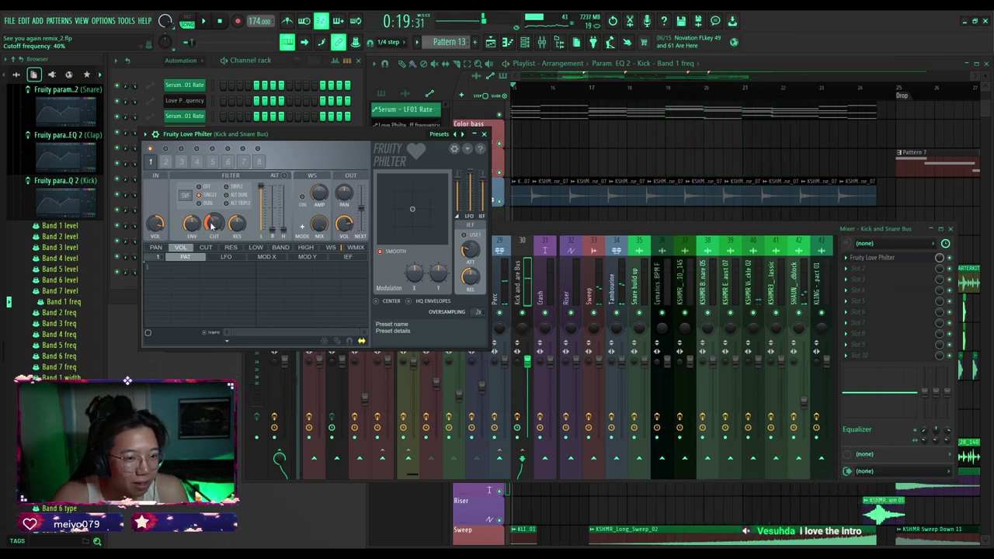
# Replay the build-up from the playlist and close the Kick and Snare Bus's Fruity Love Philter window.
pyautogui.click(528, 180)
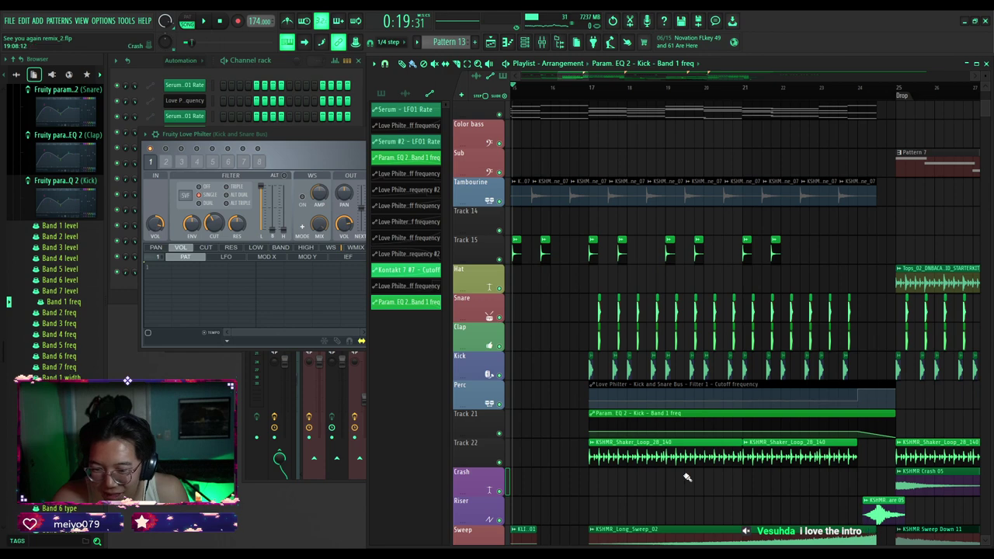
pyautogui.press('space')
pyautogui.click(336, 139)
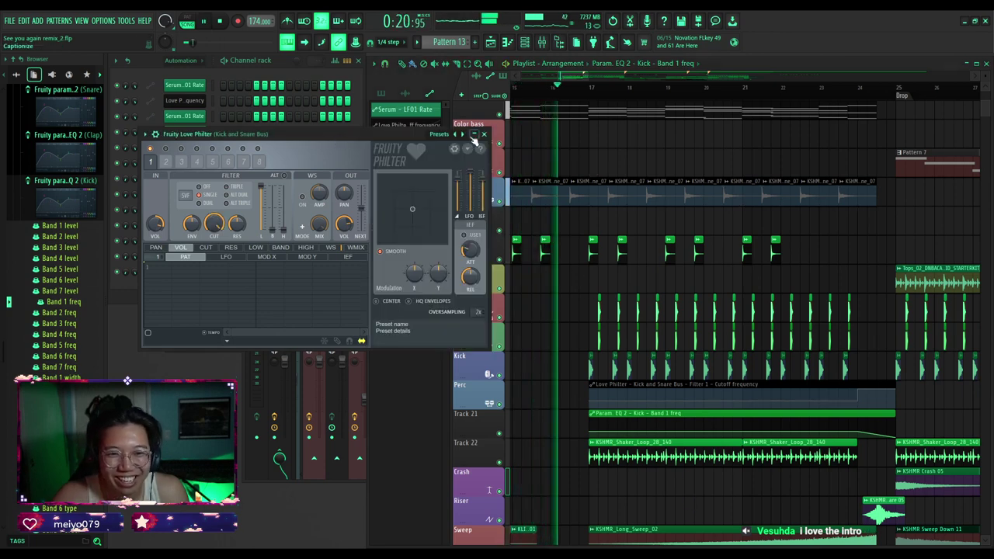
pyautogui.click(474, 135)
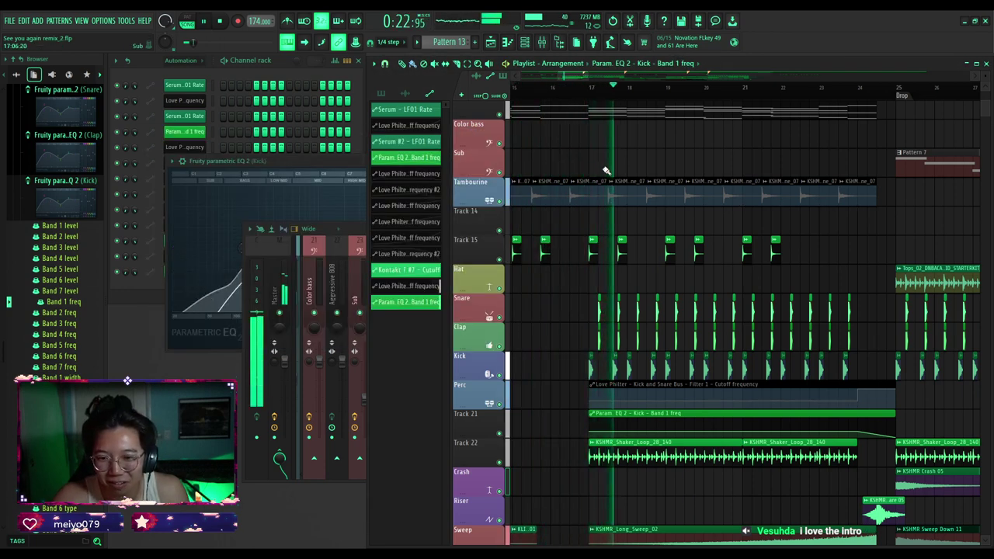
# Select the Kick and Snare Bus cutoff automation clip at bar 17 and audition the build-up against it.
pyautogui.scroll(-3, 606, 170)
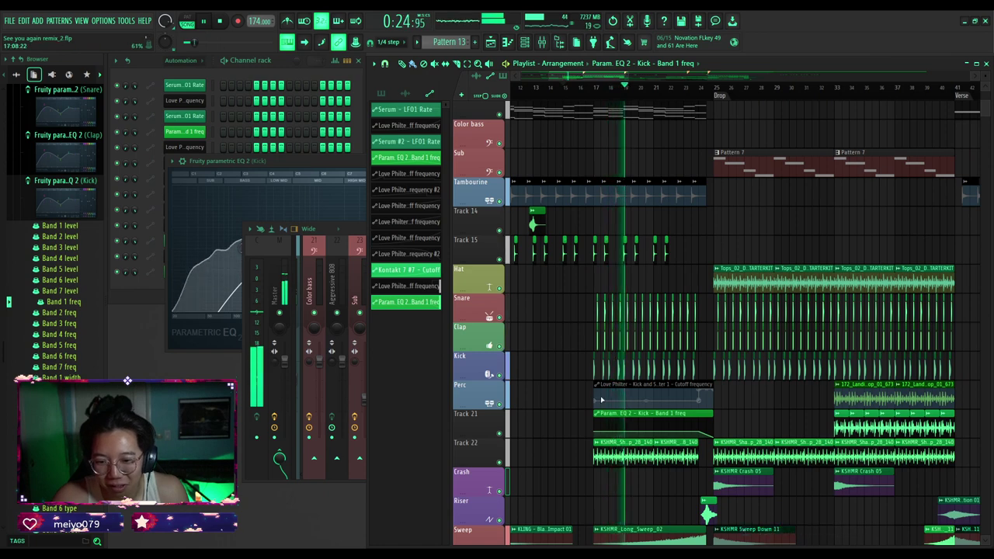
pyautogui.scroll(3, 601, 400)
pyautogui.press('space')
pyautogui.click(586, 404)
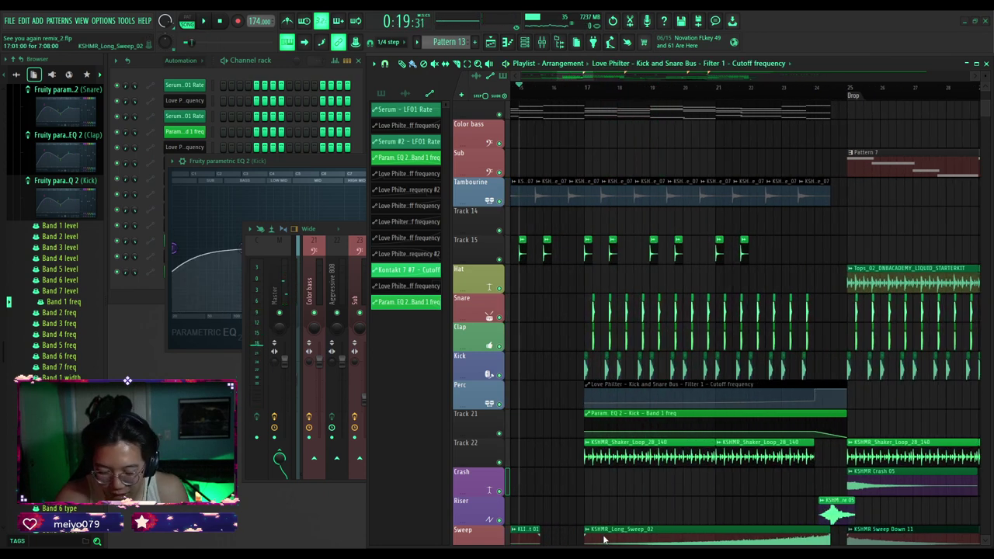
pyautogui.press('space')
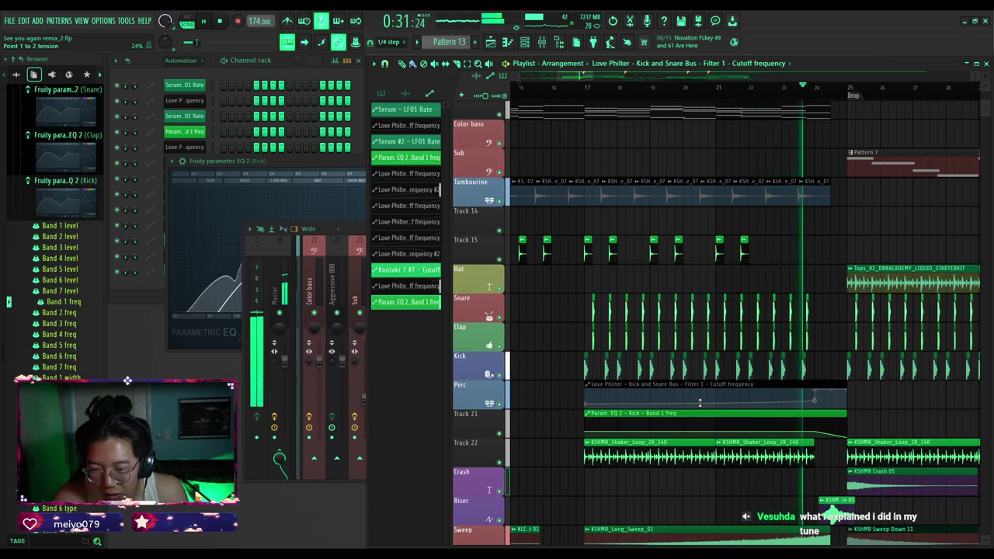
pyautogui.press('space')
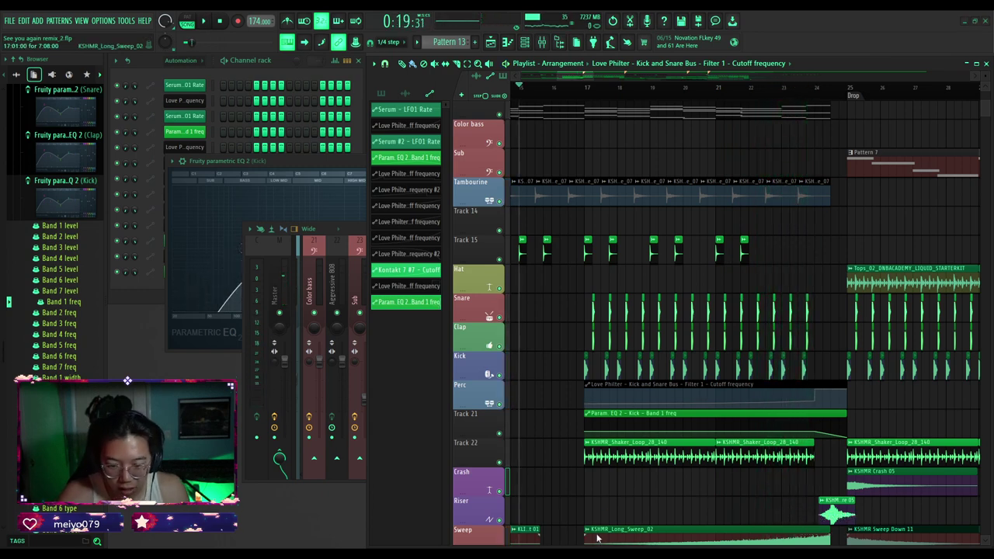
pyautogui.press('space')
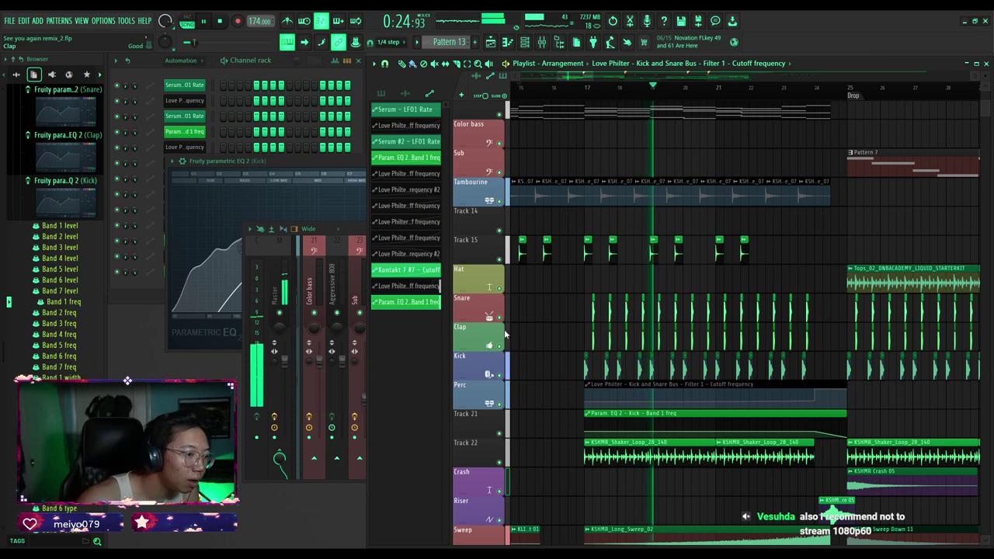
pyautogui.press('space')
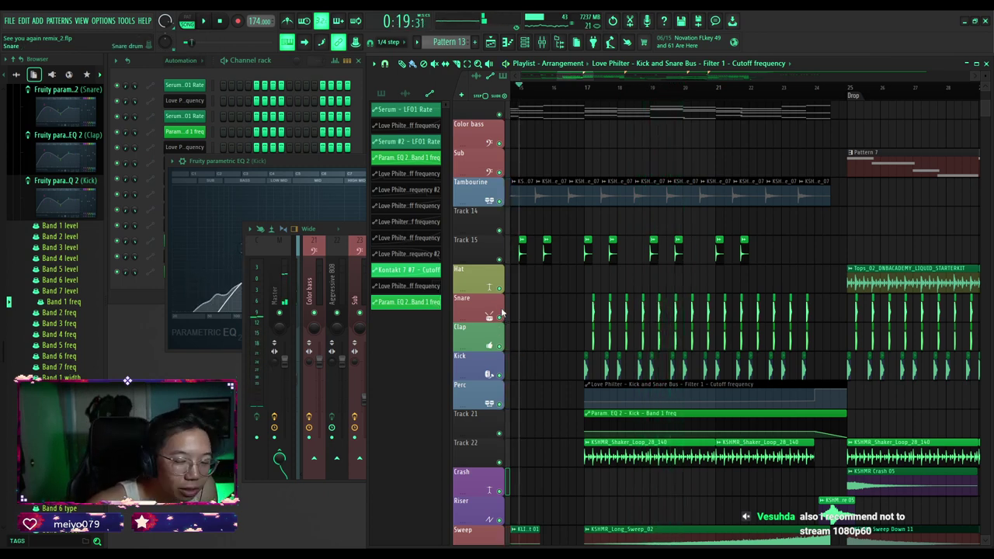
pyautogui.scroll(-2, 535, 305)
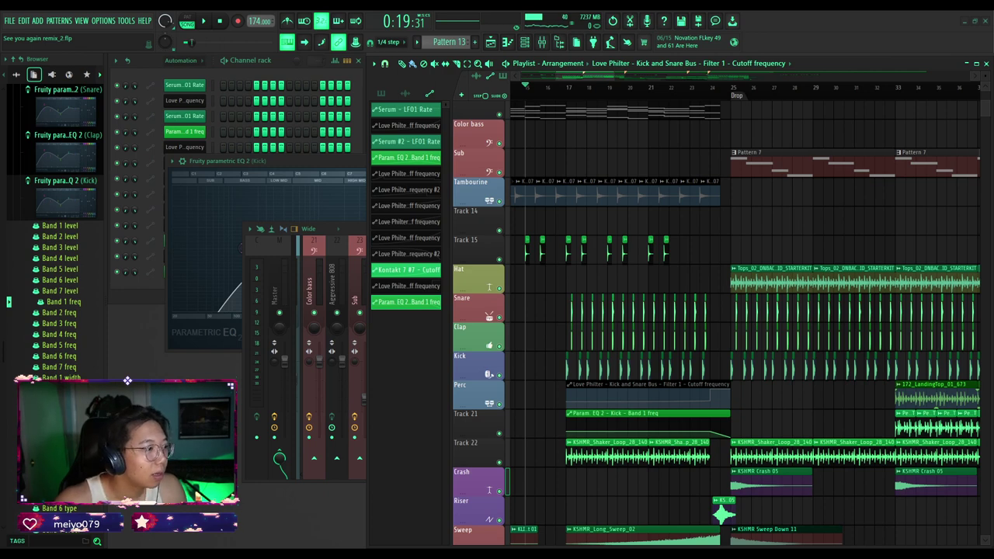
# Switch to the browser and listen to the shared track love unloved.wav on Dropbox.
pyautogui.hotkey('alt', 'Tab')
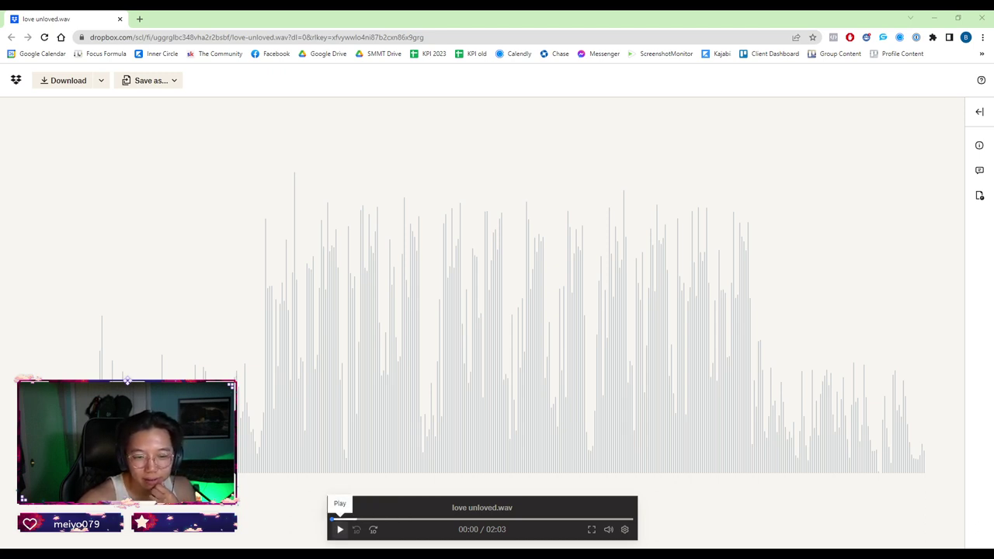
pyautogui.click(339, 529)
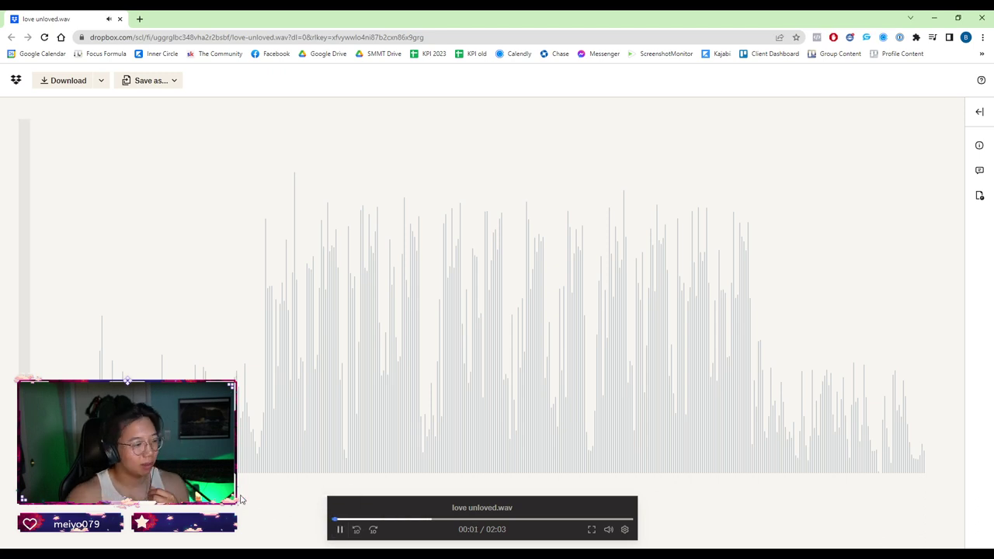
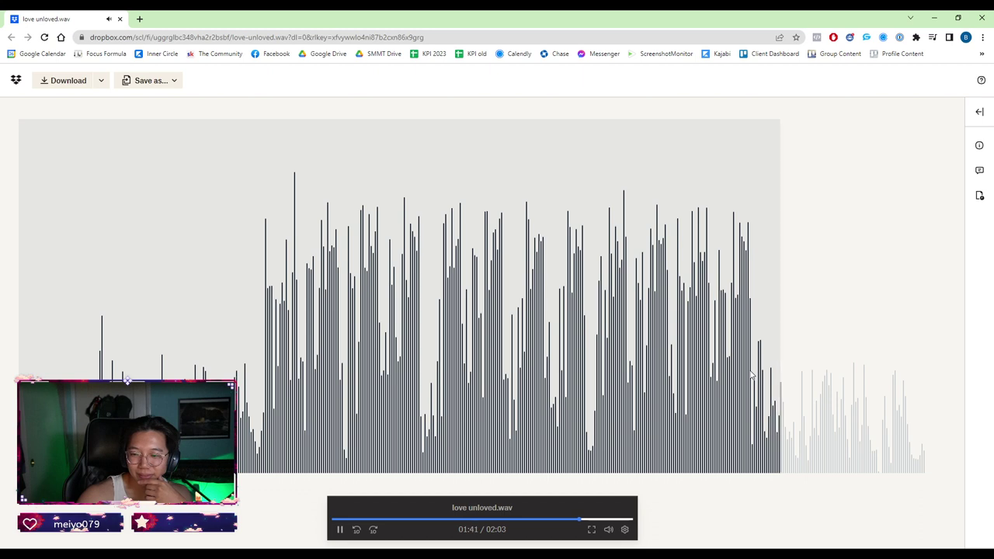
pyautogui.click(749, 376)
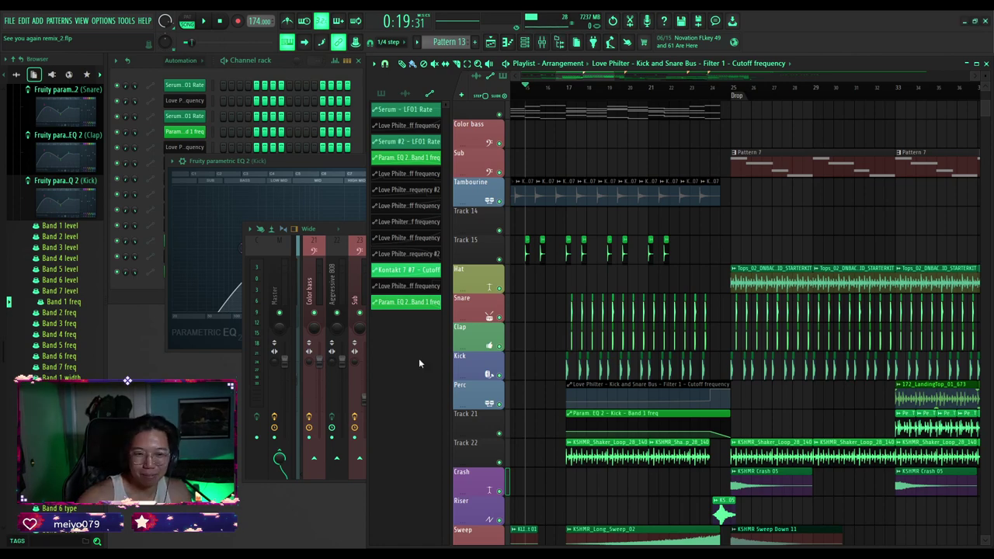
# Return to FL Studio, play the song from the intro and raise the Tambourine mixer insert's volume.
pyautogui.scroll(-5, 644, 145)
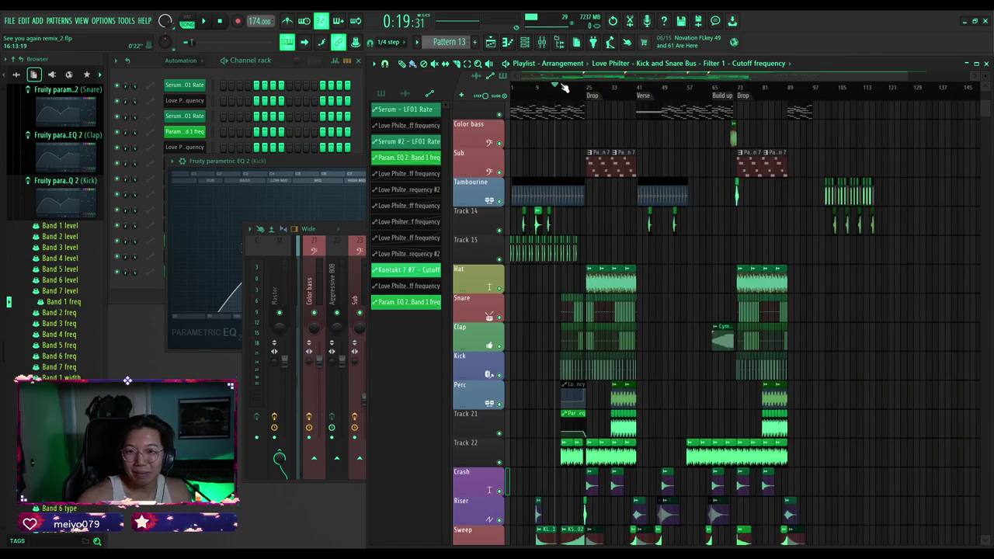
pyautogui.press('space')
pyautogui.click(553, 41)
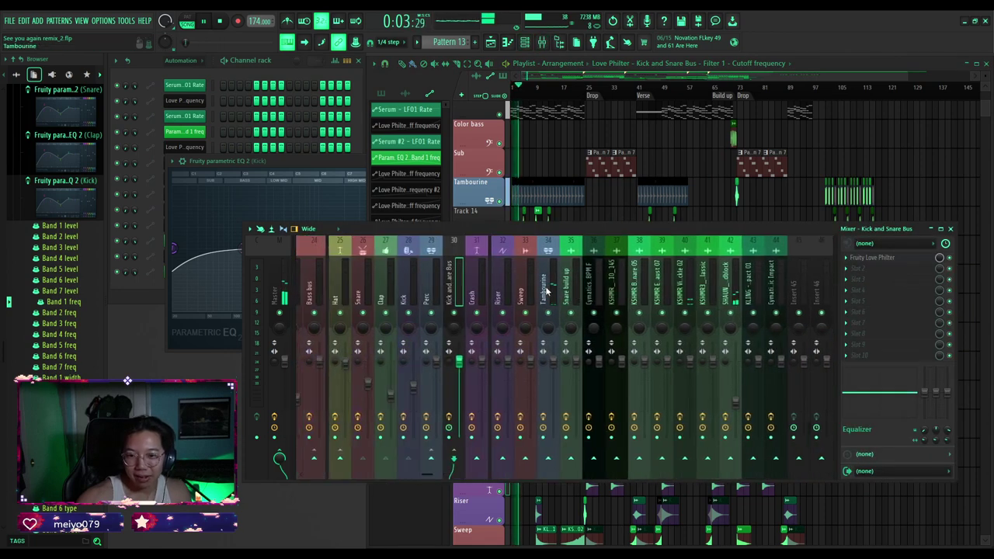
pyautogui.click(549, 288)
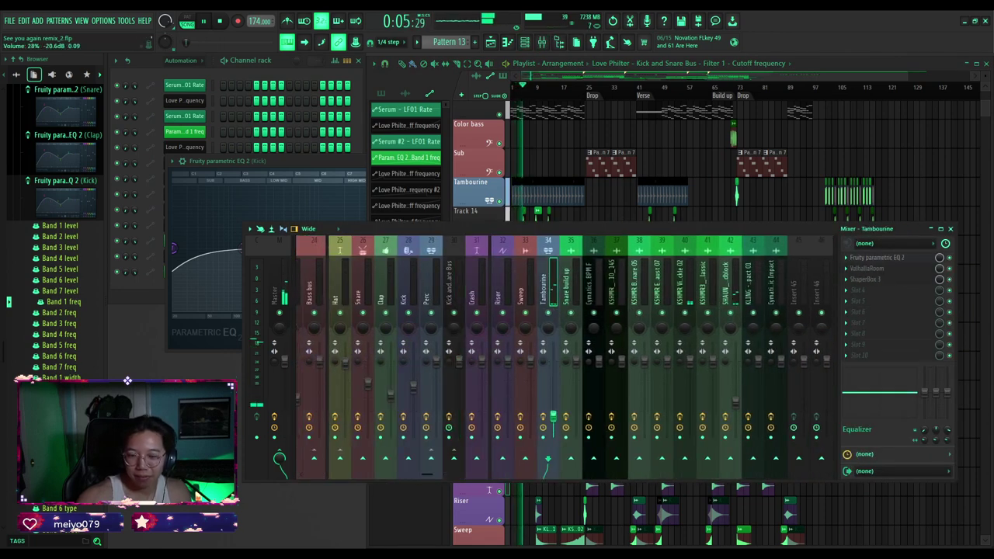
pyautogui.moveTo(553, 417); pyautogui.dragTo(553, 379)
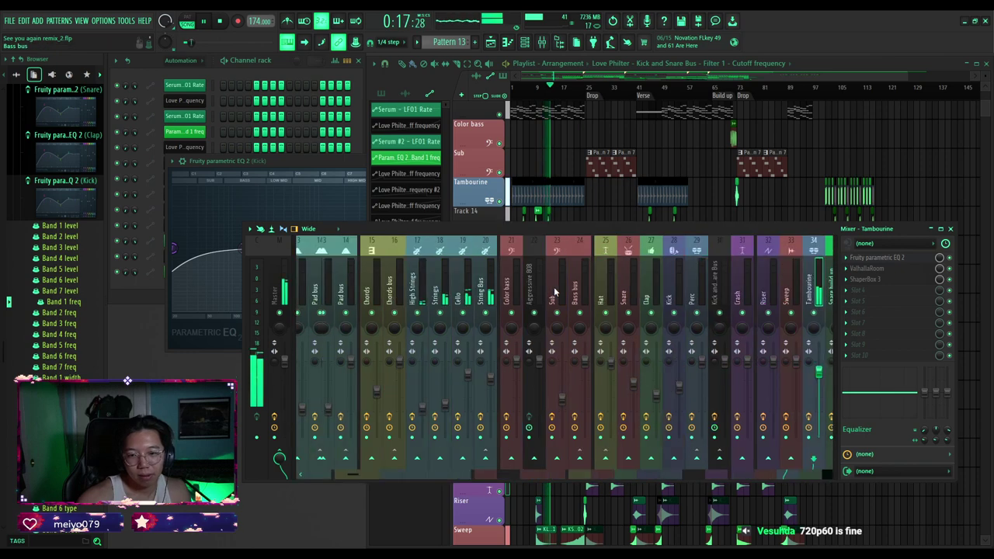
# Close the mixer, restart playback from the beginning of the song and listen to the intro.
pyautogui.scroll(5, 554, 292)
pyautogui.rightClick(533, 170)
pyautogui.press('space')
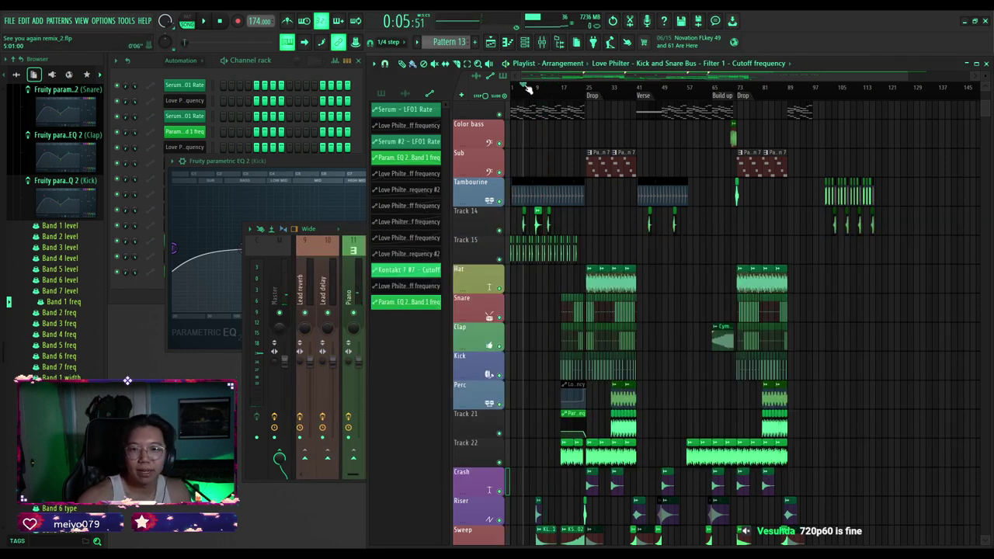
pyautogui.scroll(4, 514, 149)
pyautogui.scroll(3, 519, 187)
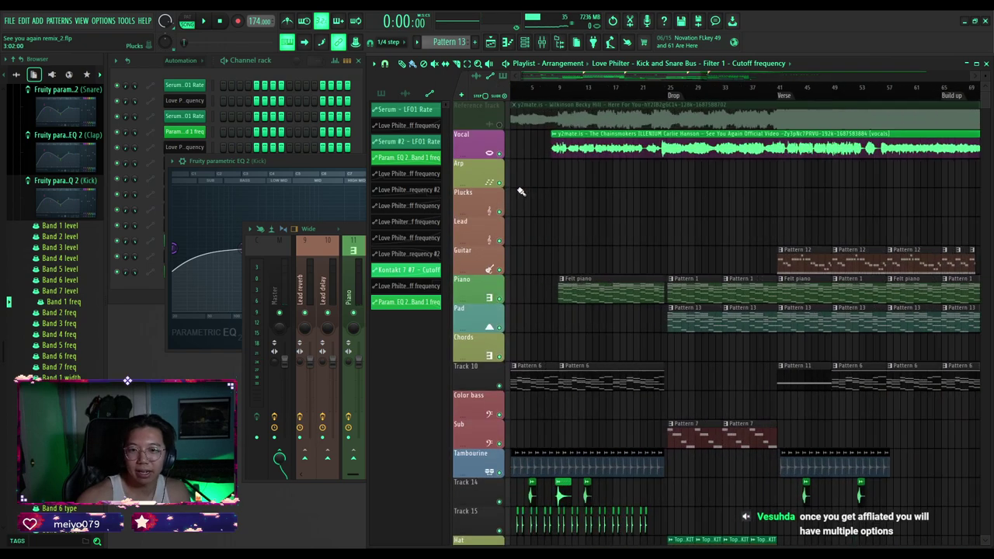
pyautogui.press('space')
pyautogui.scroll(-4, 532, 194)
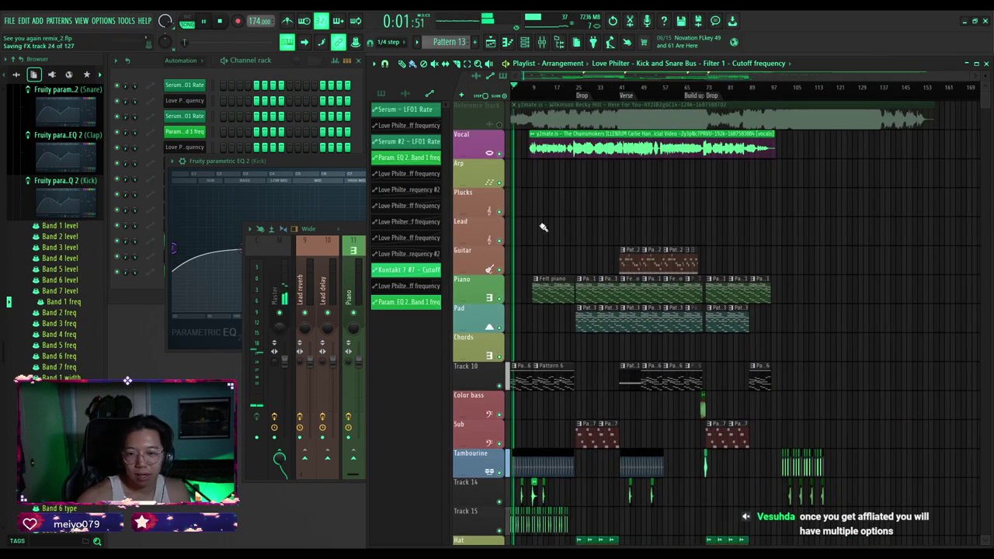
pyautogui.scroll(5, 534, 237)
pyautogui.moveTo(567, 76); pyautogui.dragTo(537, 81)
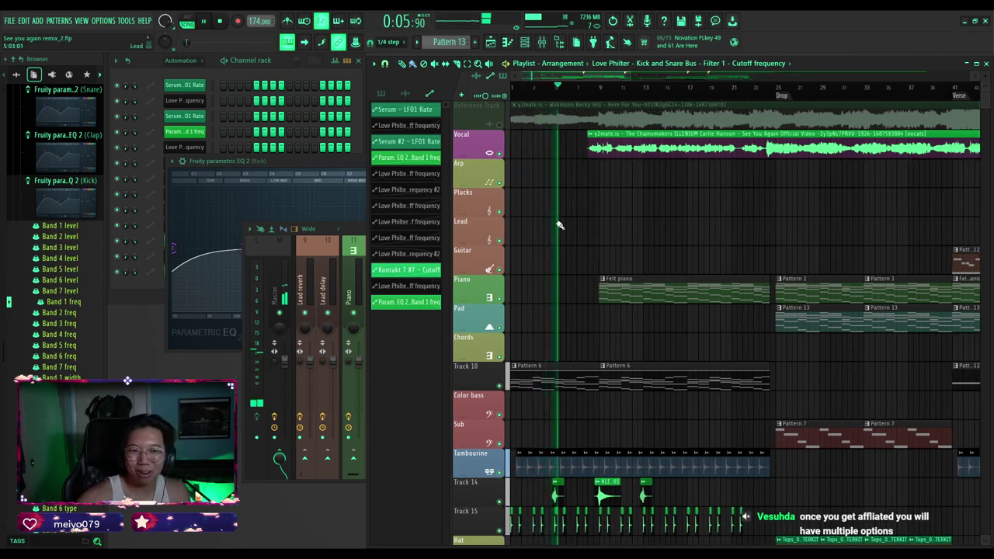
pyautogui.scroll(-2, 560, 227)
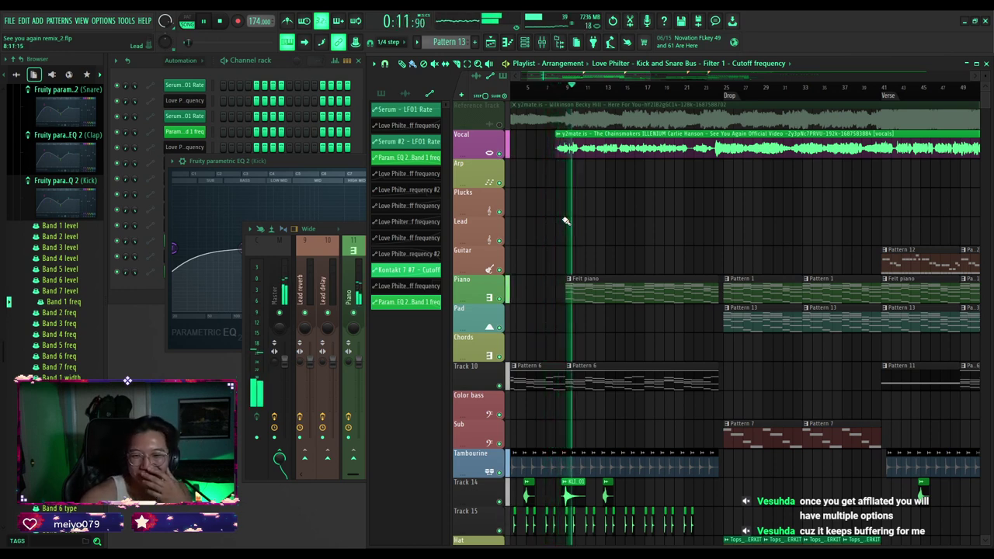
# Play from the intro into the build-up while checking the mixer levels and the drum tracks in the playlist.
pyautogui.press('F9')
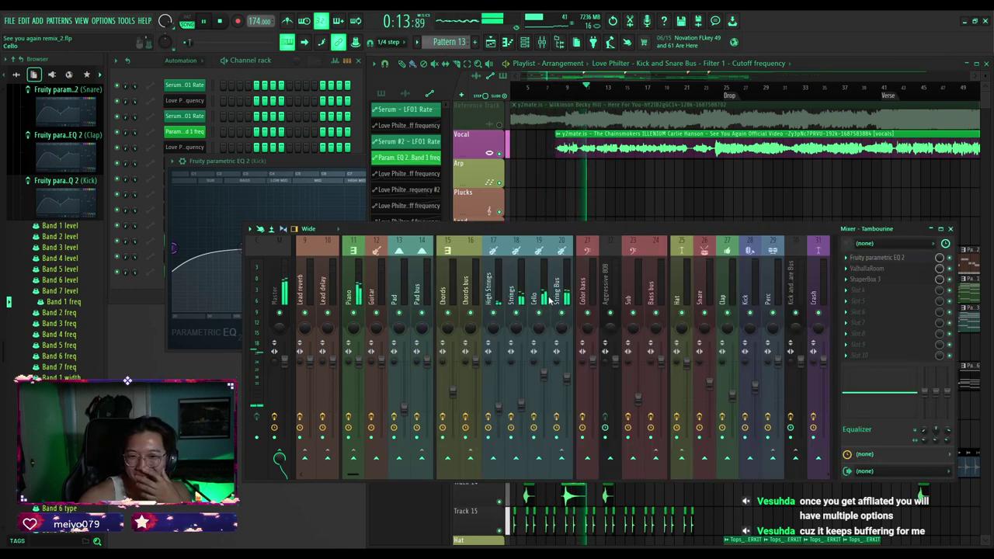
pyautogui.press('F5')
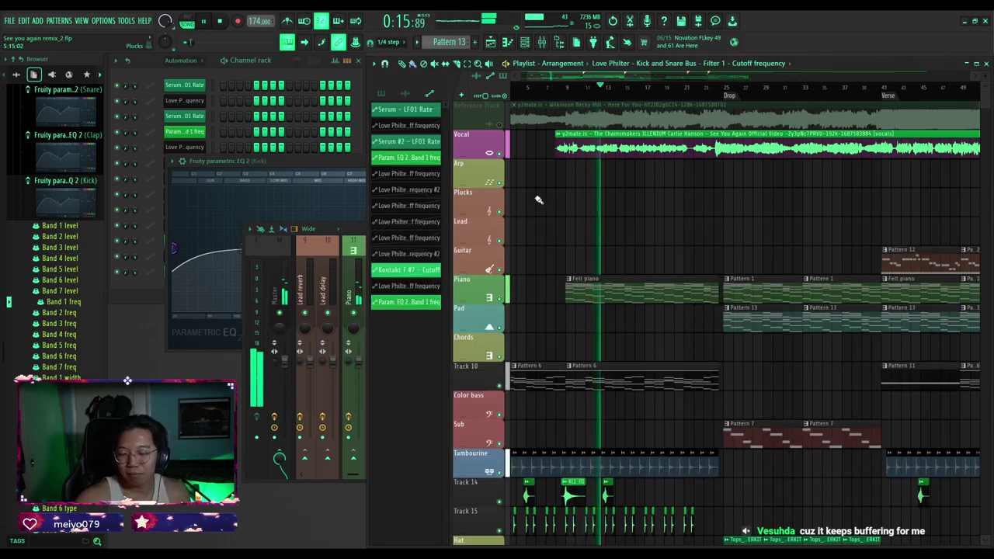
pyautogui.scroll(-2, 538, 200)
pyautogui.scroll(-2, 539, 199)
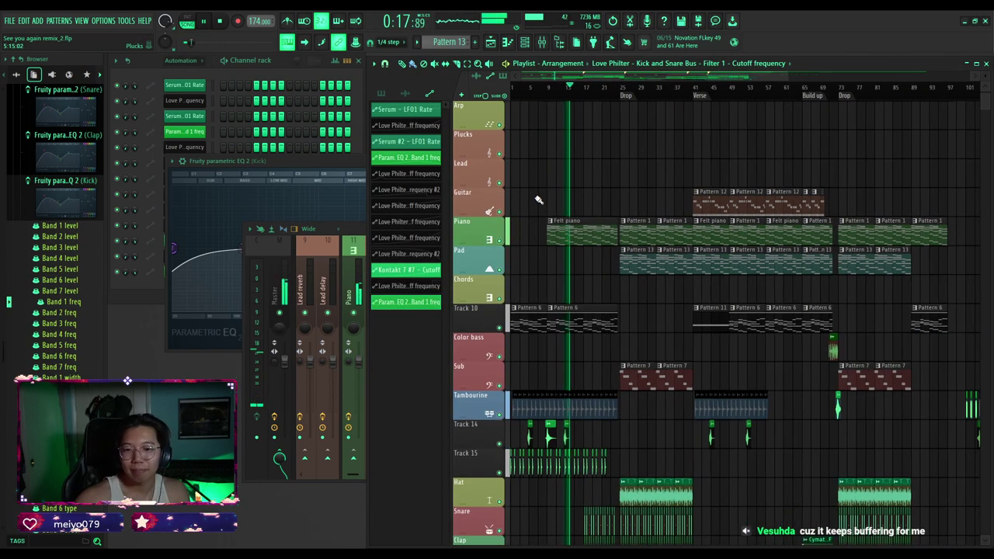
pyautogui.scroll(-5, 543, 233)
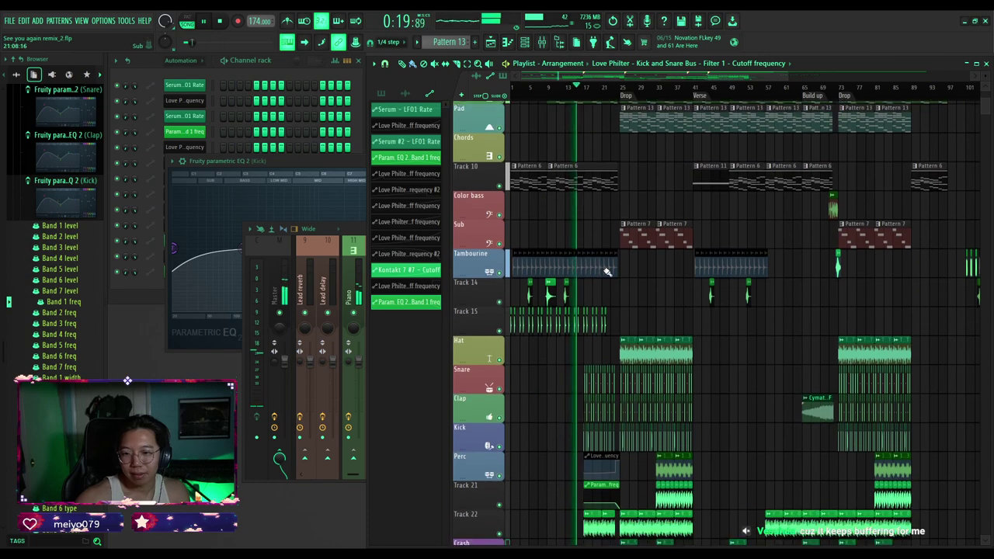
pyautogui.scroll(3, 590, 288)
pyautogui.scroll(-5, 597, 292)
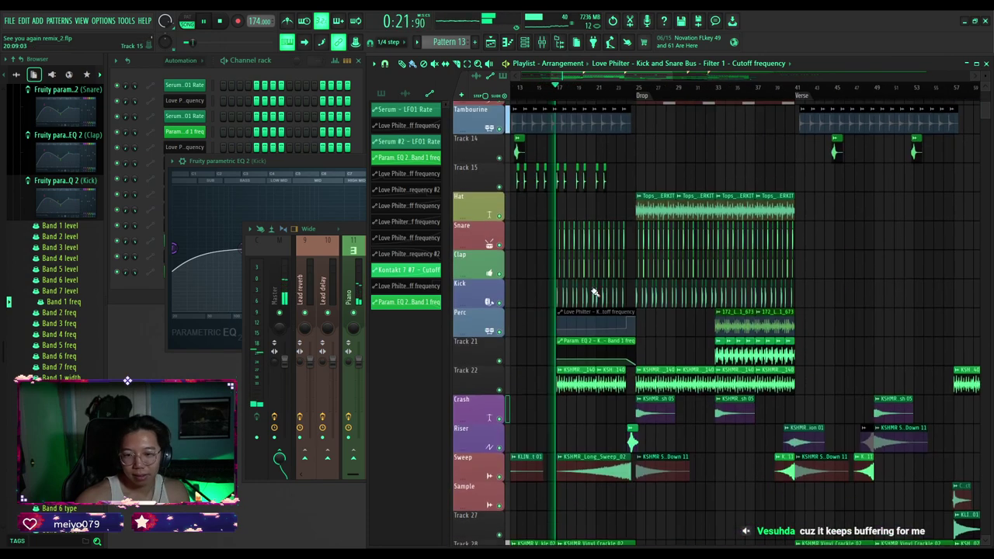
pyautogui.press('F9')
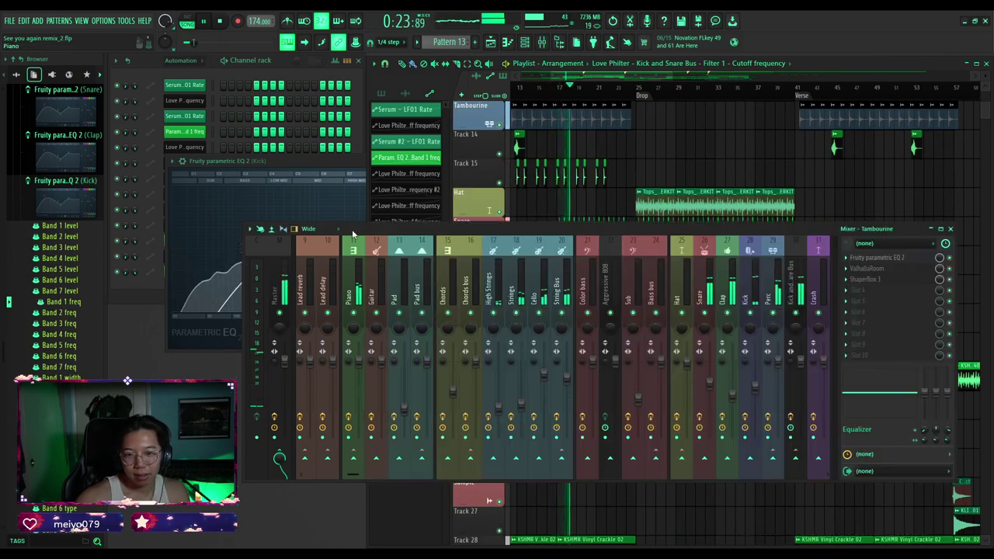
pyautogui.press('F5')
pyautogui.scroll(3, 561, 261)
pyautogui.press('space')
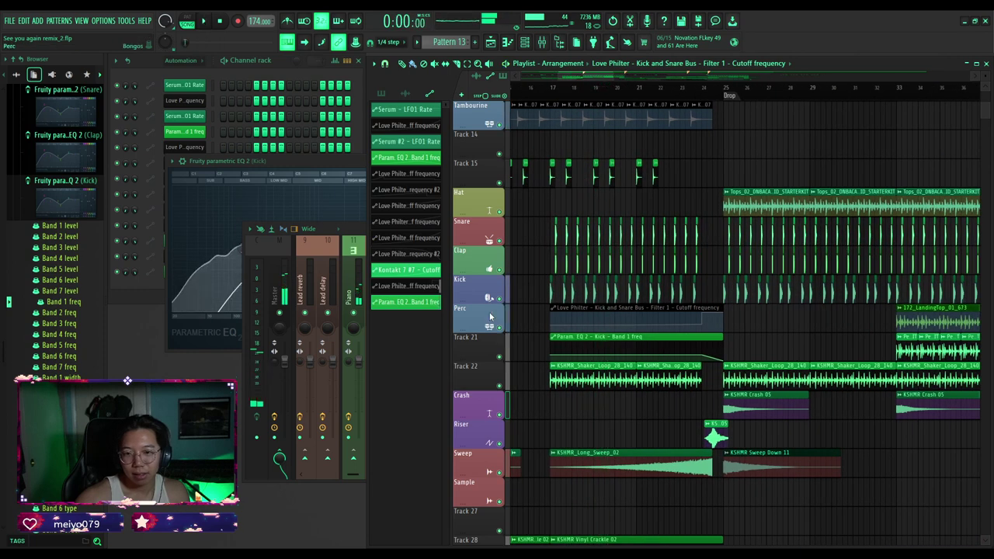
# Audition the start of the build-up with the Kick track muted, and unmute the track to compare.
pyautogui.click(499, 297)
pyautogui.press('space')
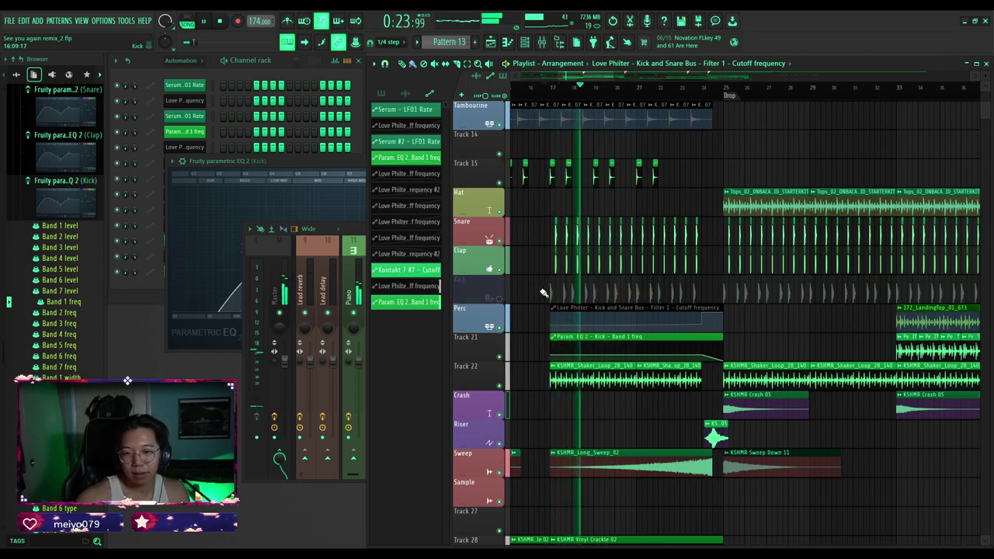
pyautogui.press('space')
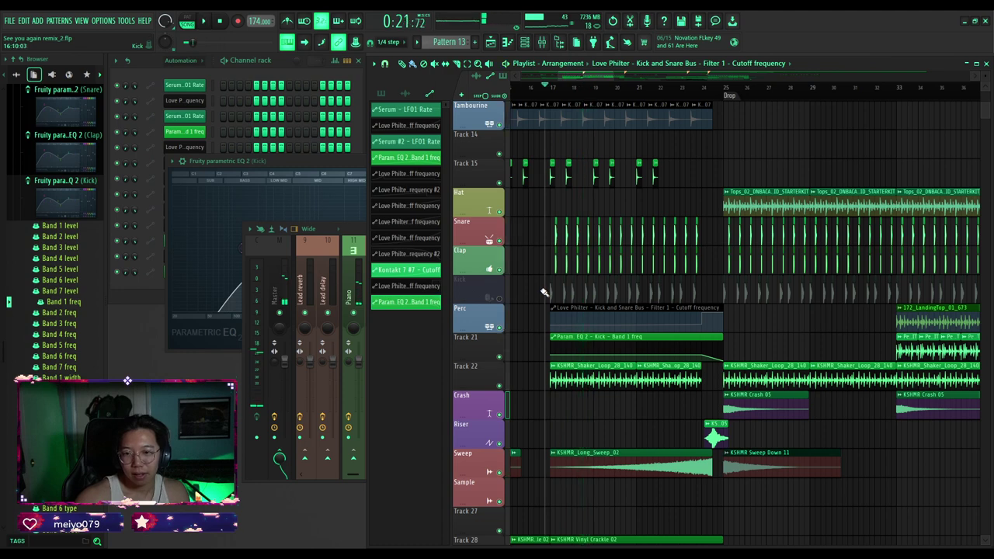
pyautogui.click(500, 299)
pyautogui.press('space')
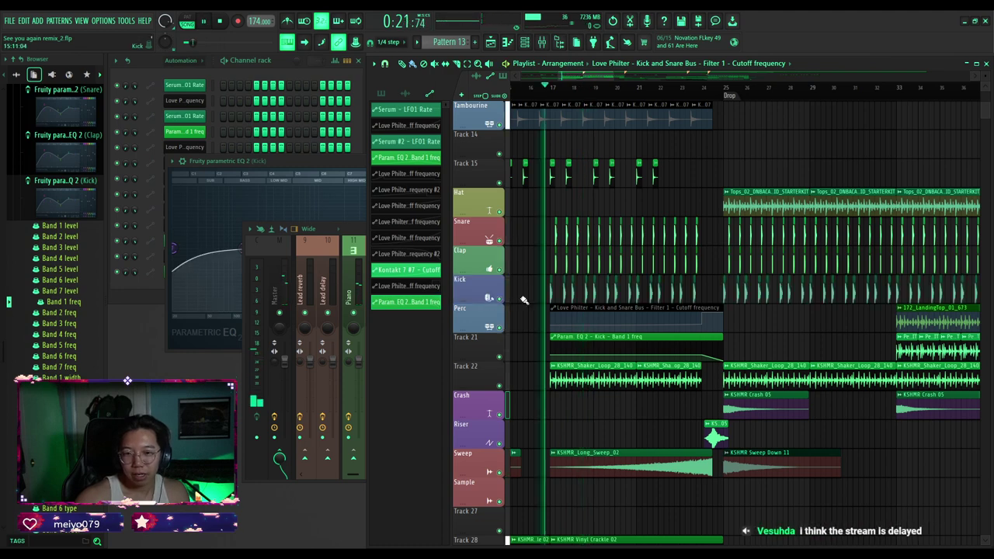
# Replay the build-up from about bar 15, try deleting its Kick clips from bar 17 up to the drop, and undo the deletion.
pyautogui.click(516, 91)
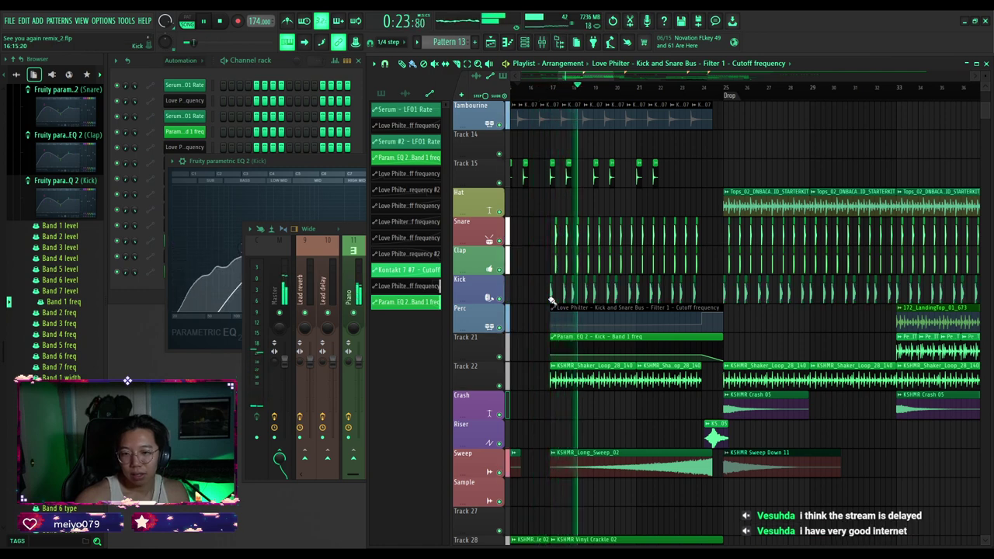
pyautogui.press('space')
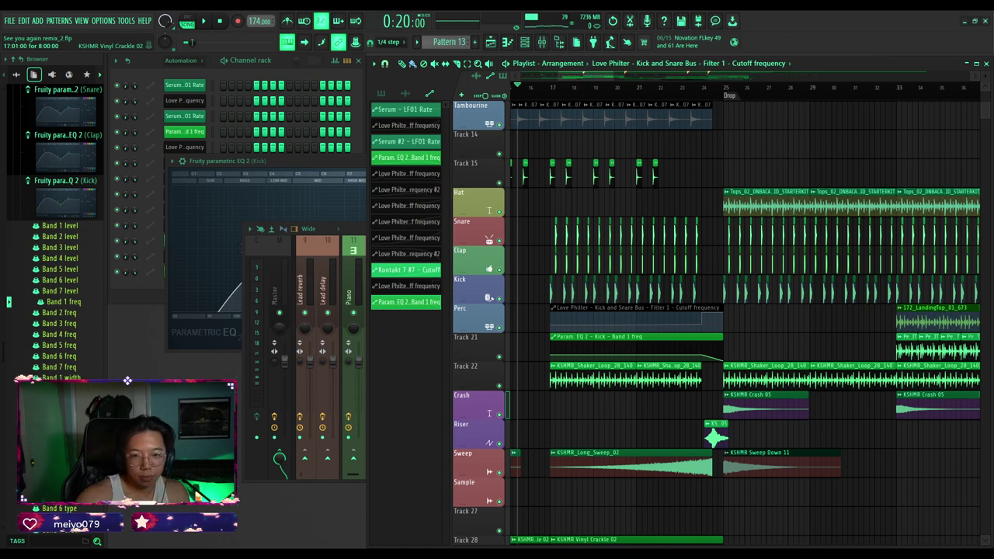
pyautogui.press('space')
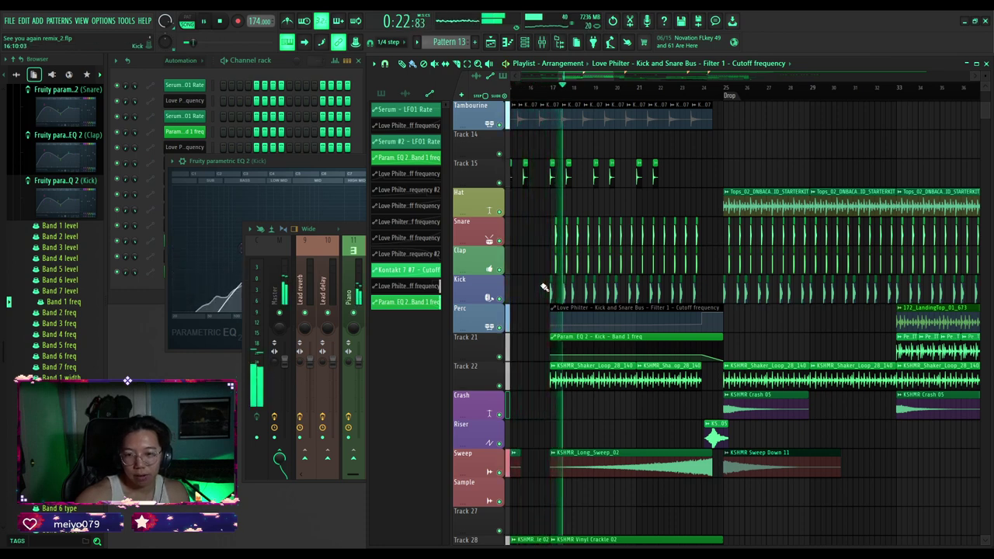
pyautogui.moveTo(543, 285); pyautogui.dragTo(700, 296)
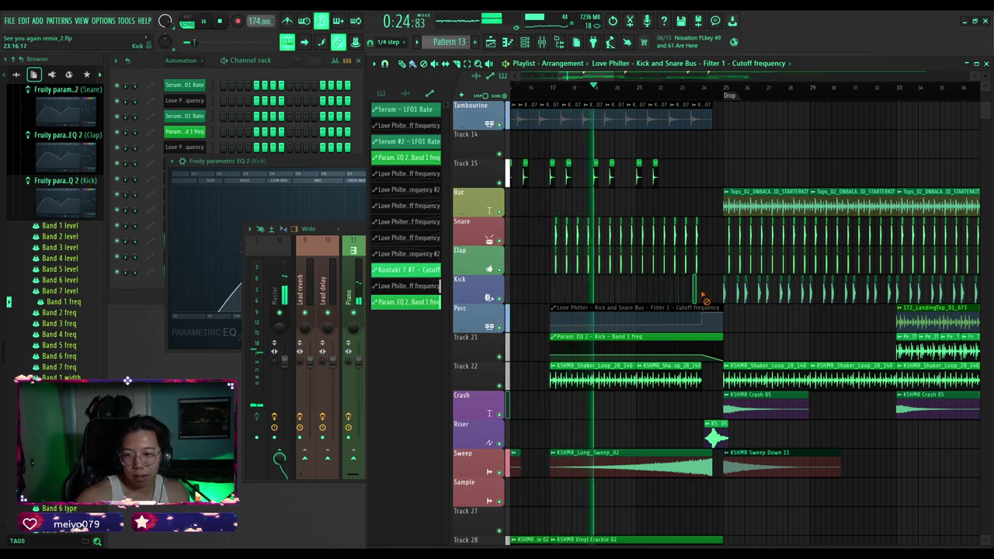
pyautogui.hotkey('ctrl', 'z')
# Replay the build-up with its Kick clips in place and save the project.
pyautogui.press('space')
pyautogui.press('space')
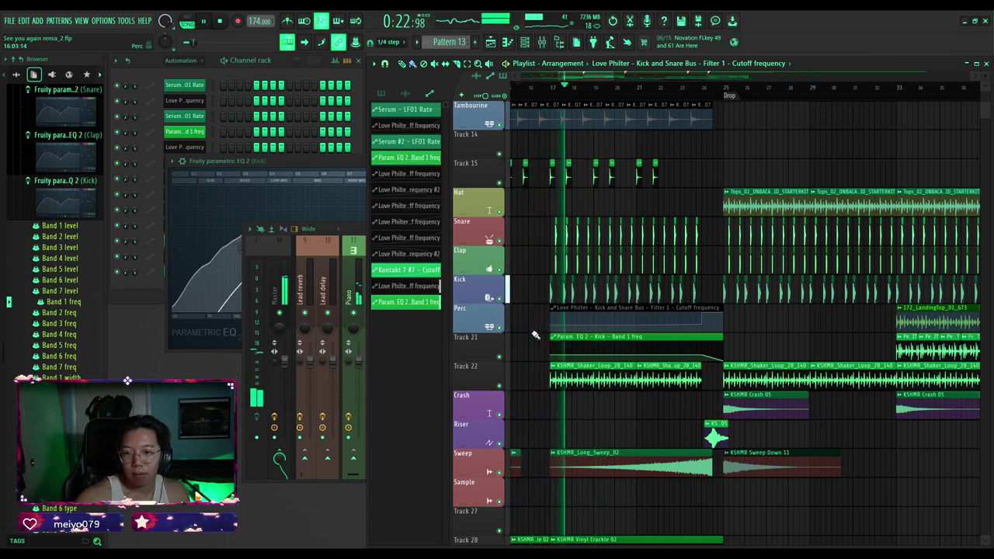
pyautogui.hotkey('ctrl', 's')
# Listen through the build-up and first drop, examining the arrangement of the drum, sub, piano and pad tracks.
pyautogui.scroll(5, 535, 335)
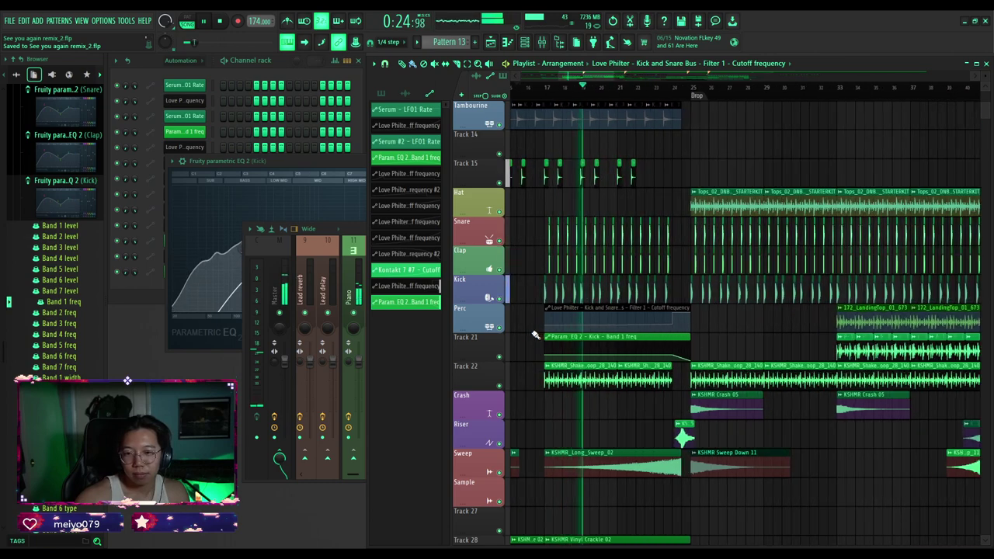
pyautogui.scroll(-6, 535, 335)
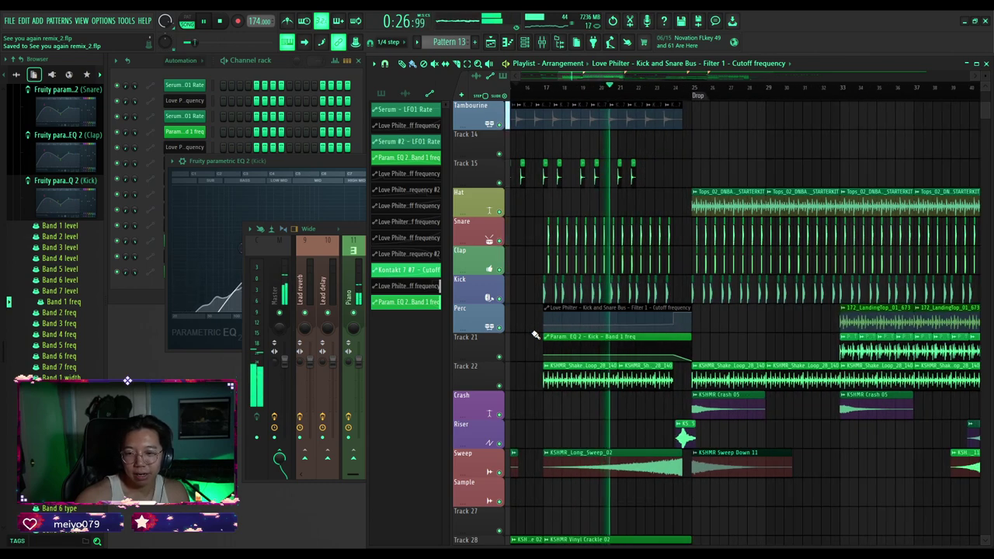
pyautogui.scroll(-8, 535, 335)
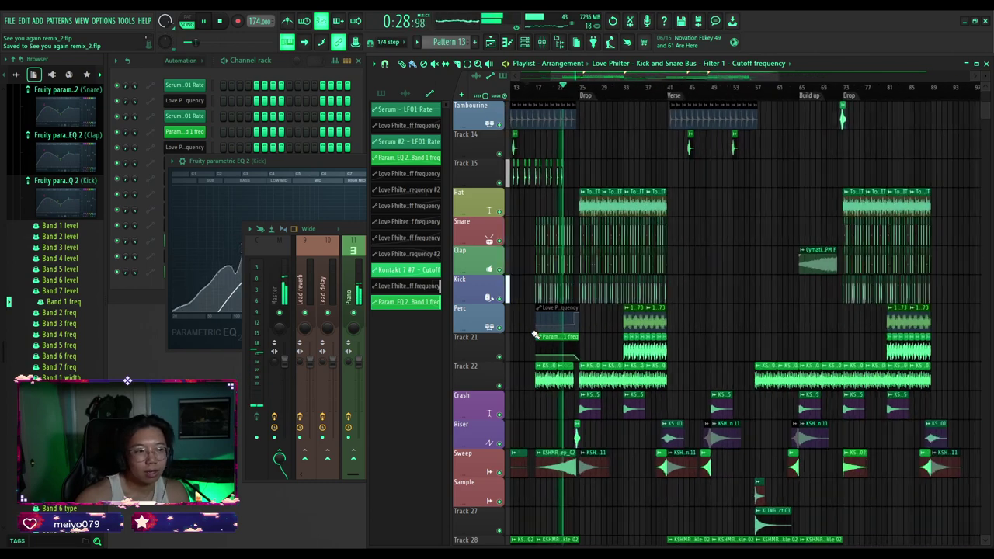
pyautogui.scroll(-2, 535, 335)
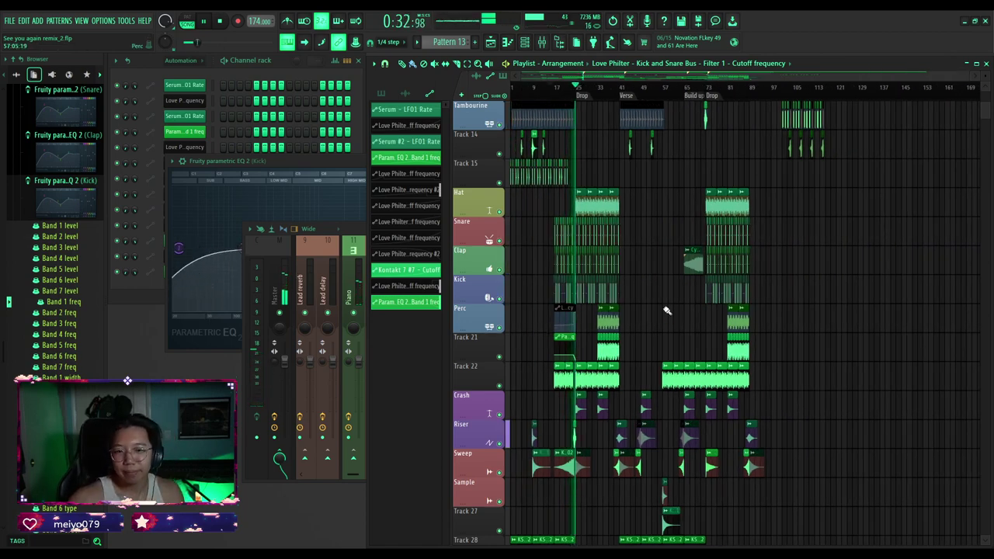
pyautogui.scroll(8, 645, 351)
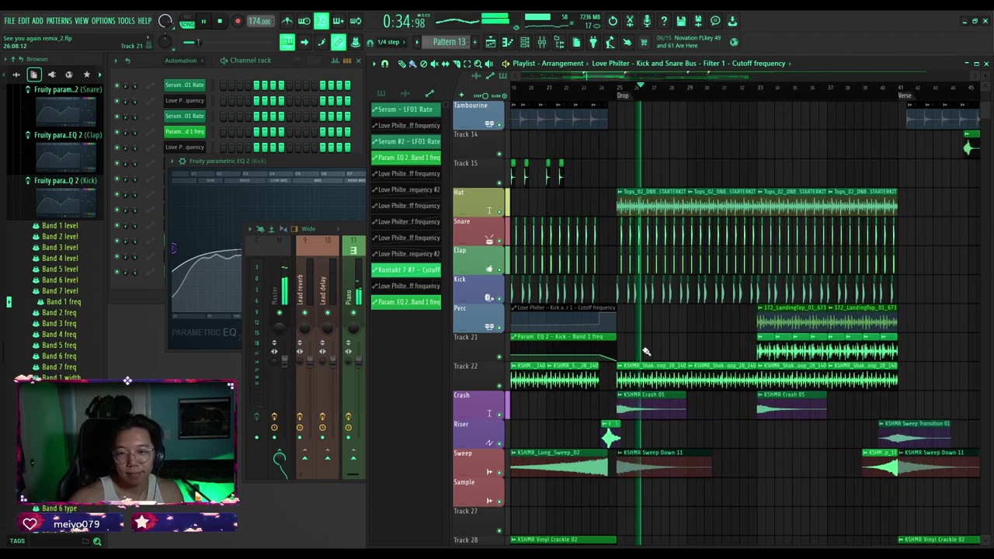
pyautogui.scroll(6, 646, 352)
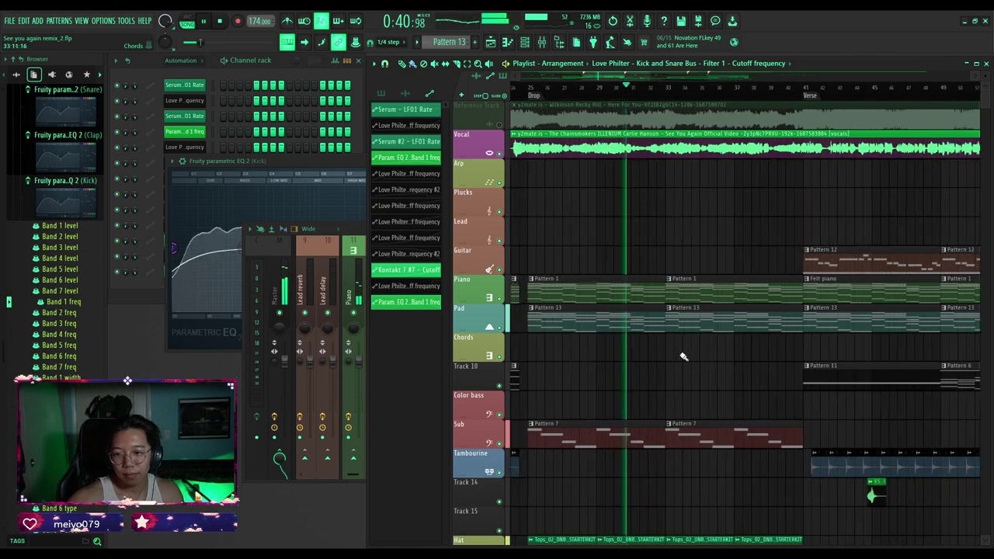
pyautogui.scroll(-3, 629, 353)
pyautogui.scroll(3, 649, 356)
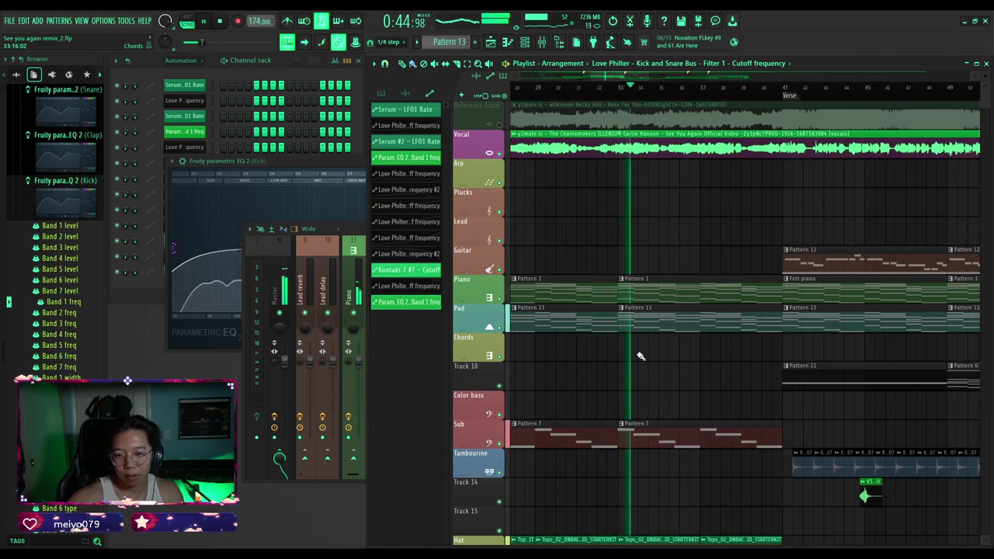
pyautogui.scroll(-5, 643, 355)
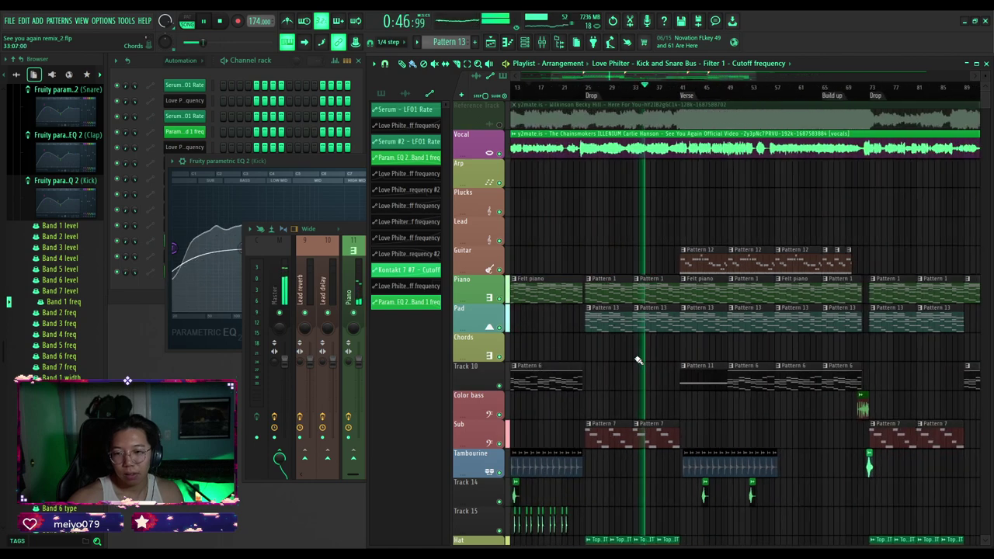
pyautogui.scroll(6, 638, 360)
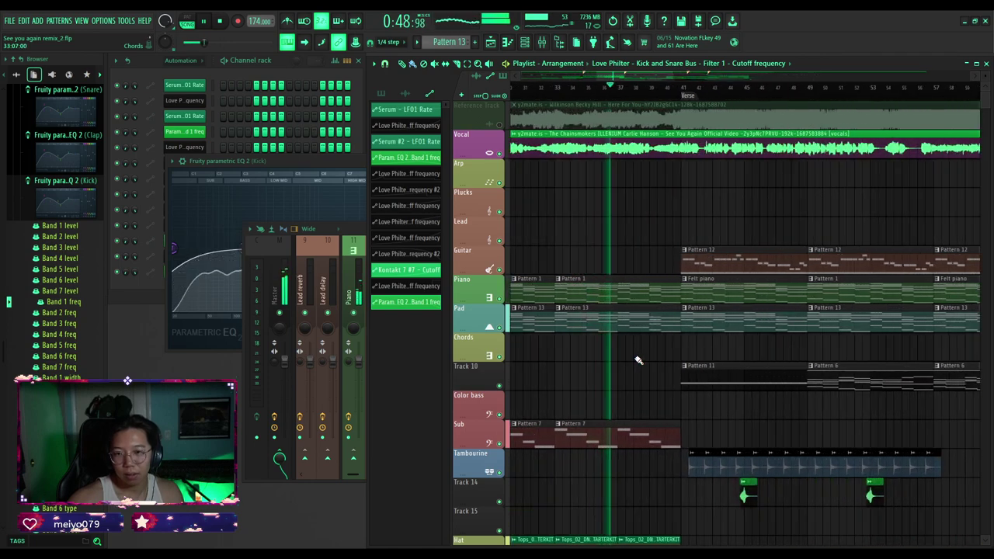
pyautogui.scroll(-4, 634, 361)
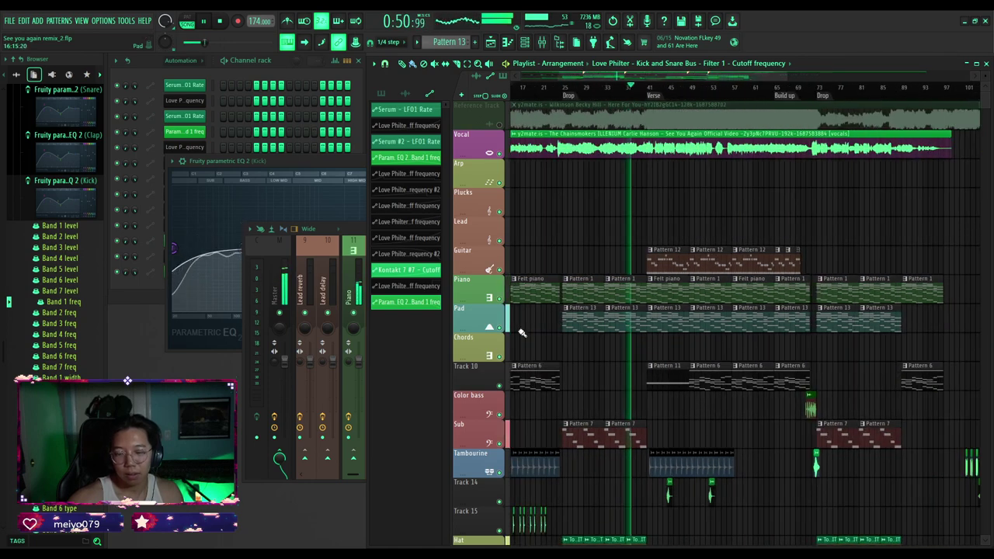
# Replay the first drop from bar 25 and check the Pad insert's level against the other mixer tracks.
pyautogui.click(354, 231)
pyautogui.scroll(-3, 386, 275)
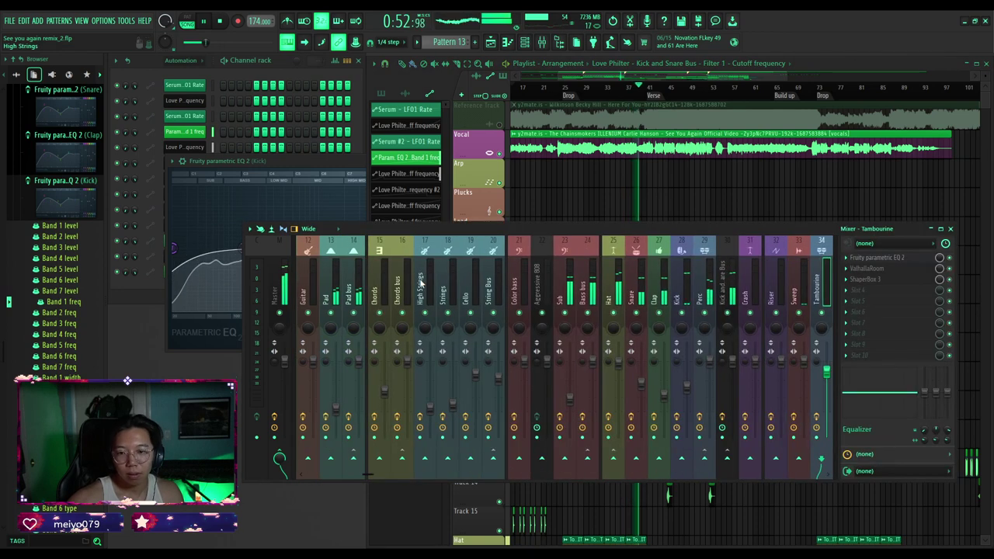
pyautogui.scroll(3, 416, 278)
pyautogui.press('space')
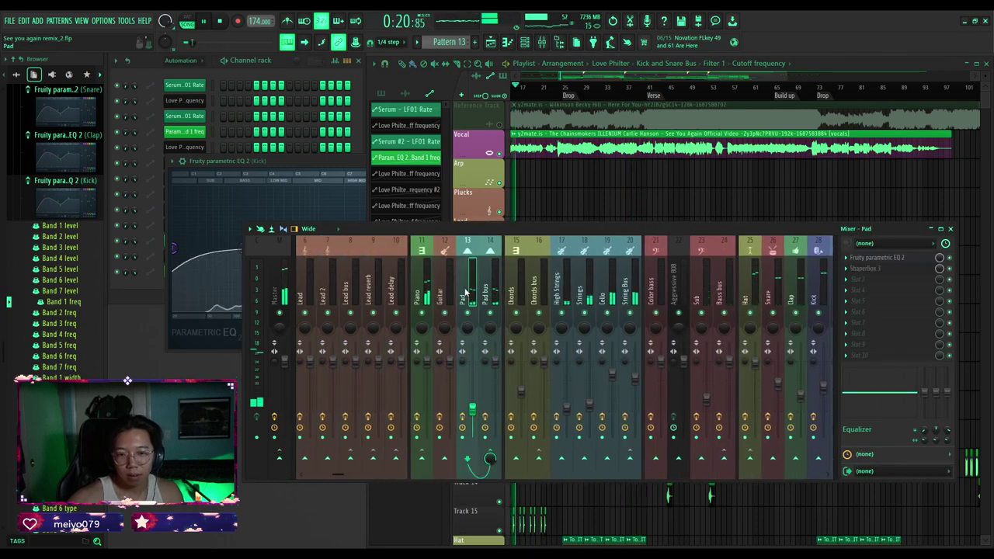
pyautogui.click(569, 93)
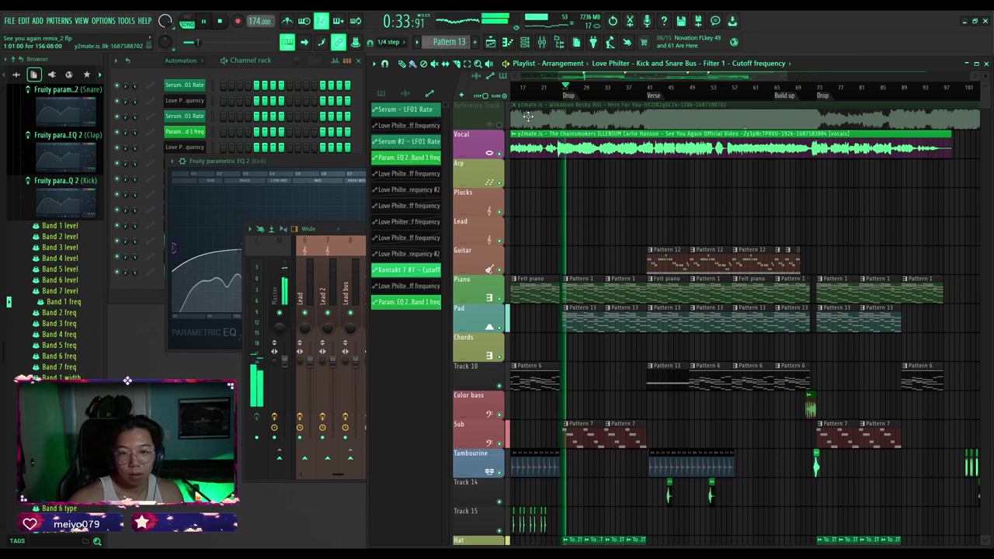
pyautogui.click(354, 230)
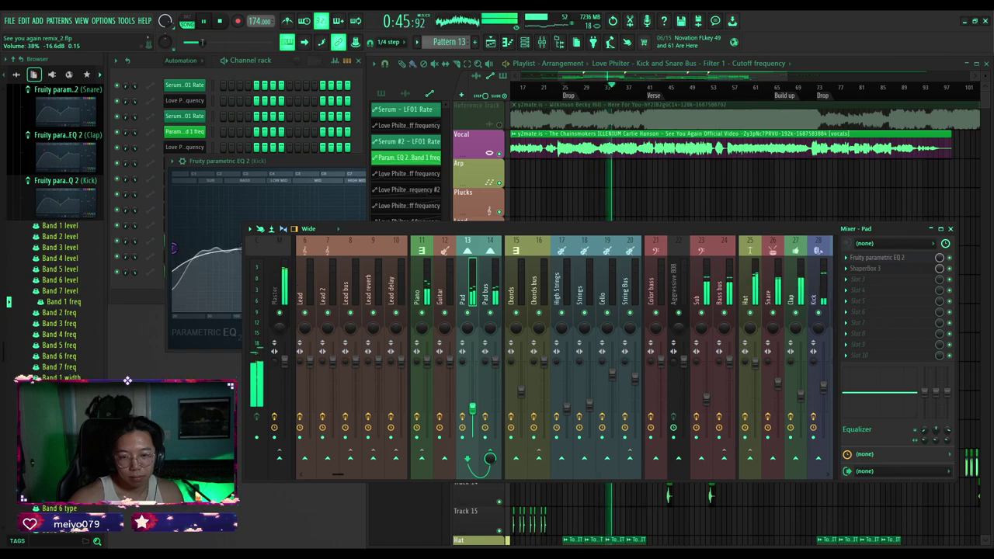
pyautogui.rightClick(534, 220)
pyautogui.scroll(-2, 577, 231)
pyautogui.scroll(4, 632, 213)
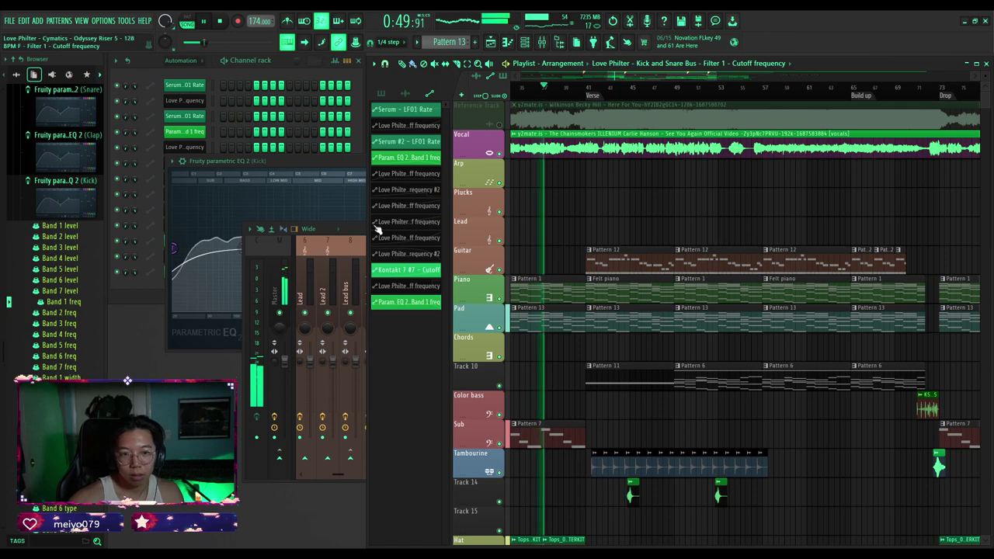
# Raise the Kick mixer insert's volume to 70% (-7.1 dB) while the drop plays, and close its Fruity parametric EQ 2 window.
pyautogui.press('F9')
pyautogui.click(617, 289)
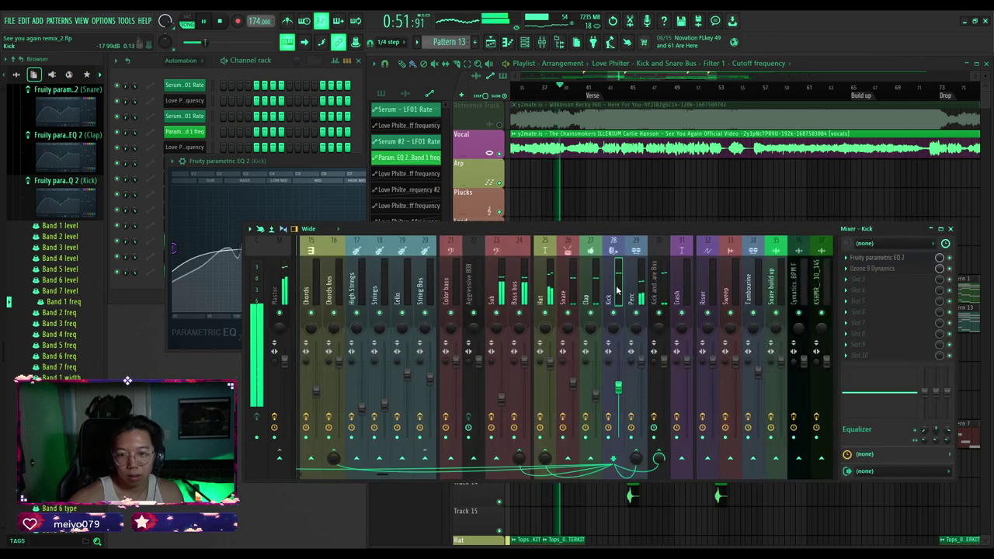
pyautogui.moveTo(618, 385); pyautogui.dragTo(619, 383)
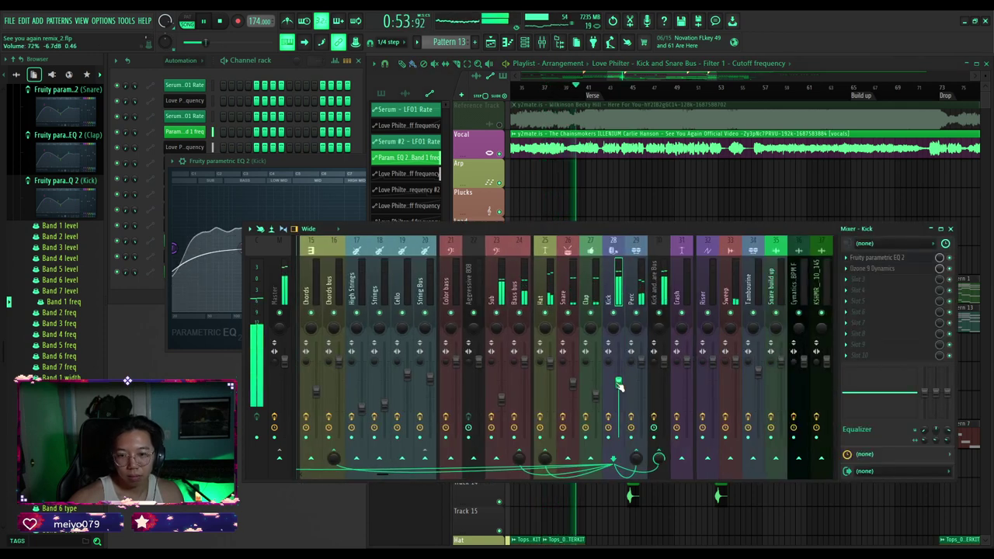
pyautogui.click(888, 257)
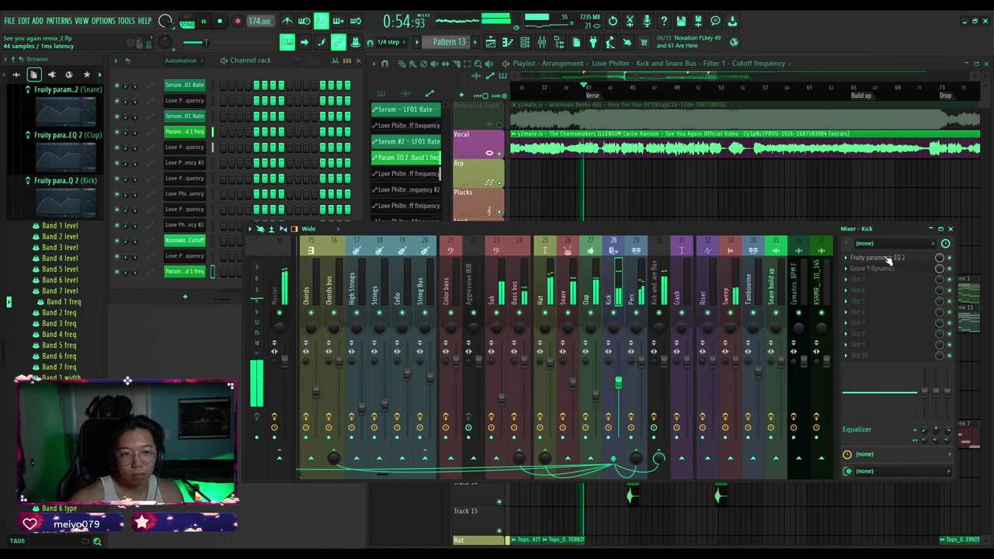
pyautogui.click(691, 189)
pyautogui.click(354, 233)
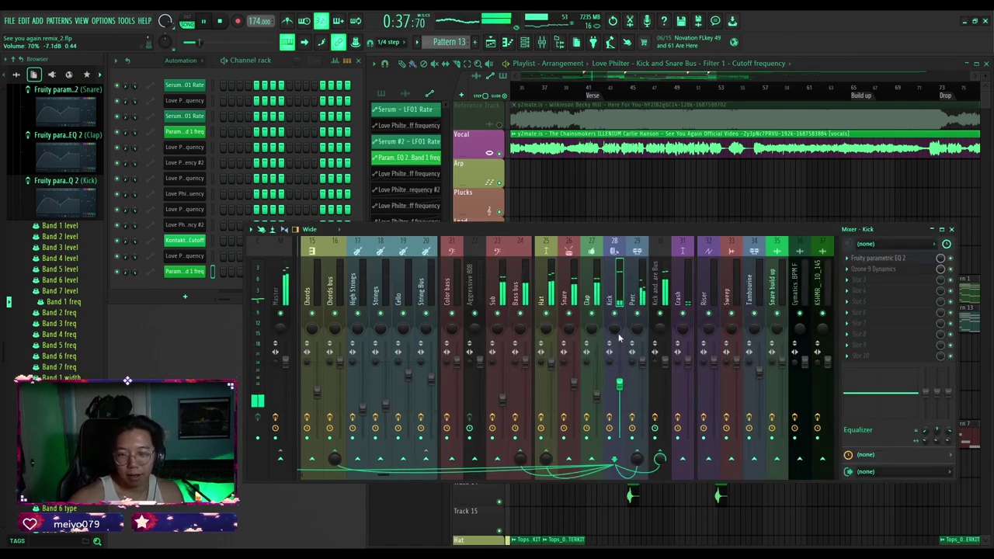
pyautogui.click(591, 204)
pyautogui.scroll(-12, 544, 324)
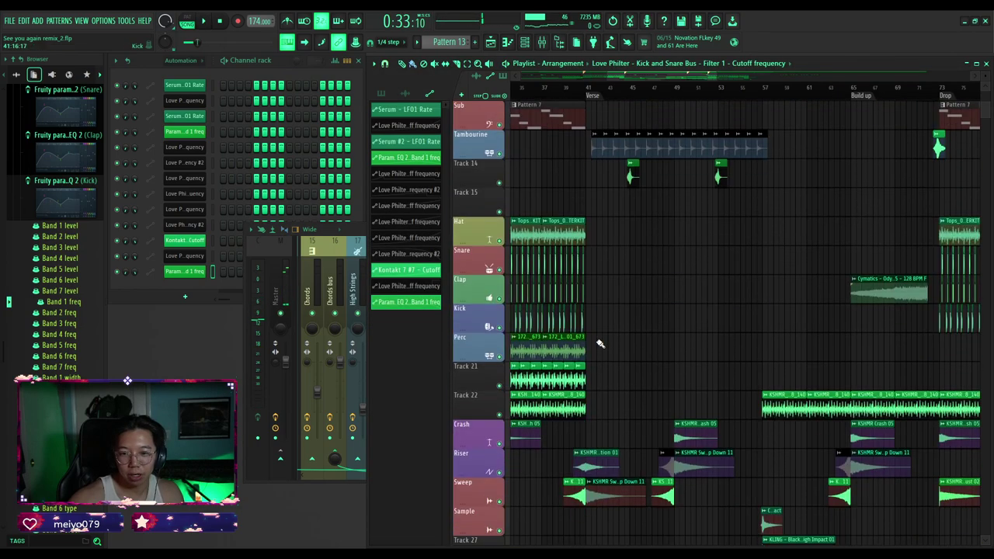
# Replay the first drop from bar 25 and check the hat, snare, kick and percussion tracks.
pyautogui.keyDown('ctrl'); pyautogui.scroll(-4, 621, 310); pyautogui.keyUp('ctrl')
pyautogui.keyDown('ctrl'); pyautogui.scroll(6, 609, 257); pyautogui.keyUp('ctrl')
pyautogui.press('space')
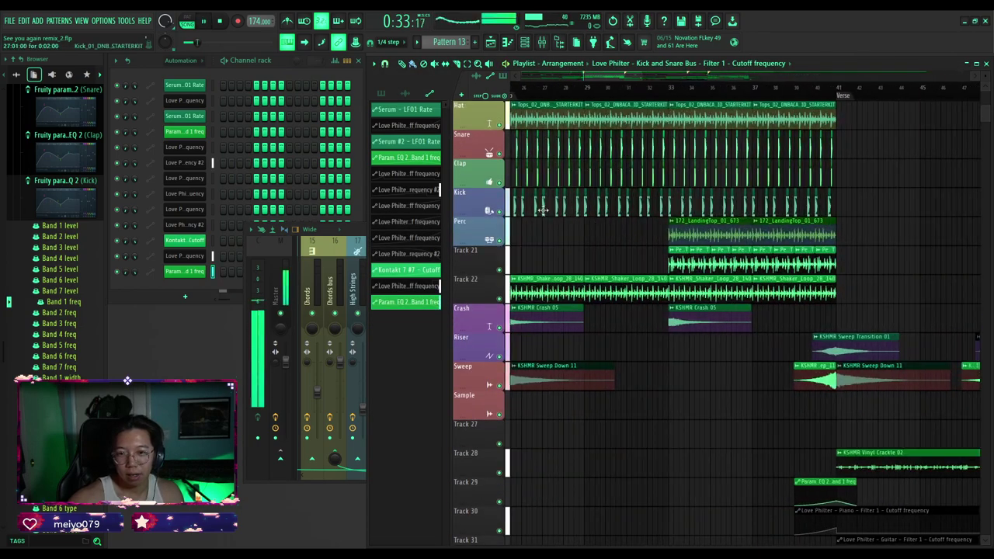
pyautogui.scroll(5, 548, 242)
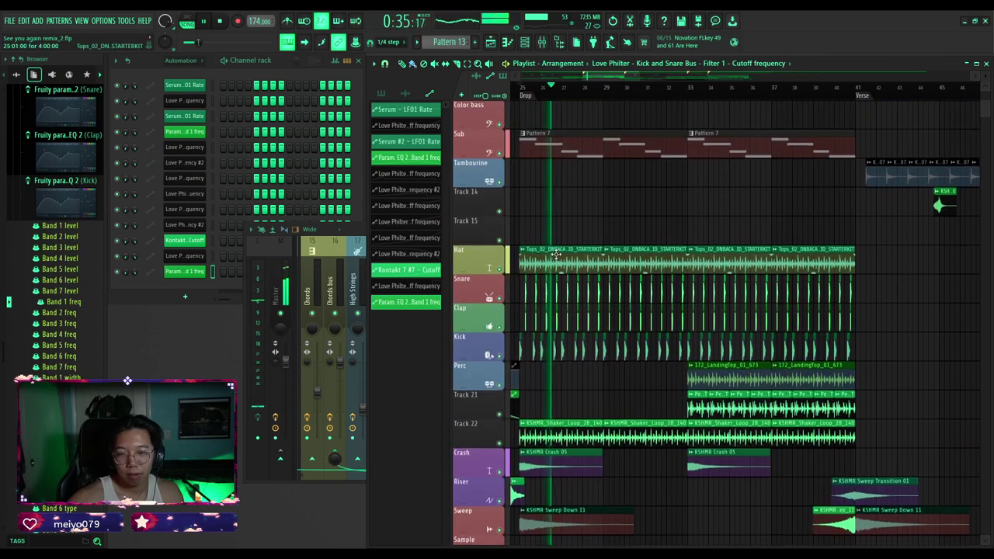
# Load Kickstart 2 on the Pad bus insert and route a send from the Kick insert to the Pad bus.
pyautogui.click(362, 234)
pyautogui.scroll(5, 453, 282)
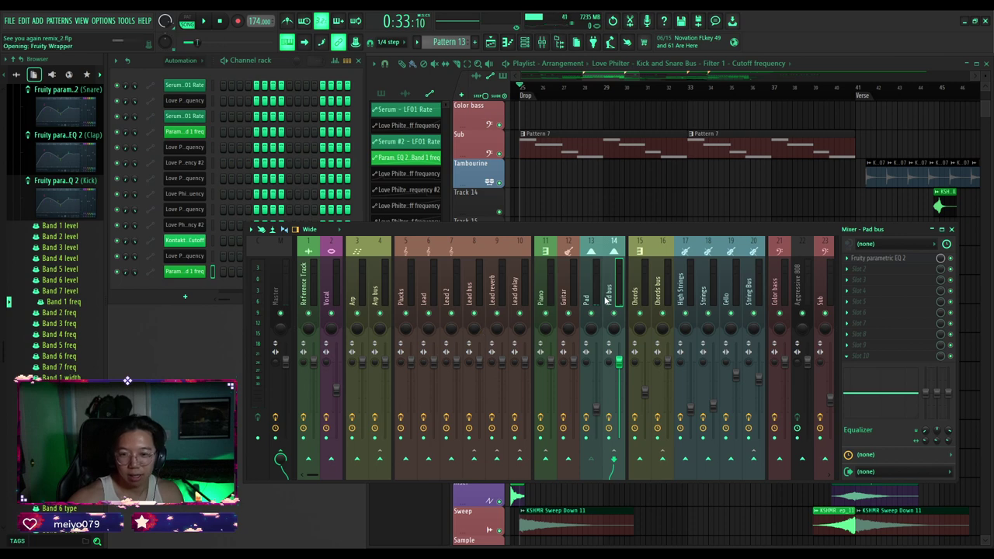
pyautogui.scroll(-6, 595, 288)
pyautogui.click(590, 232)
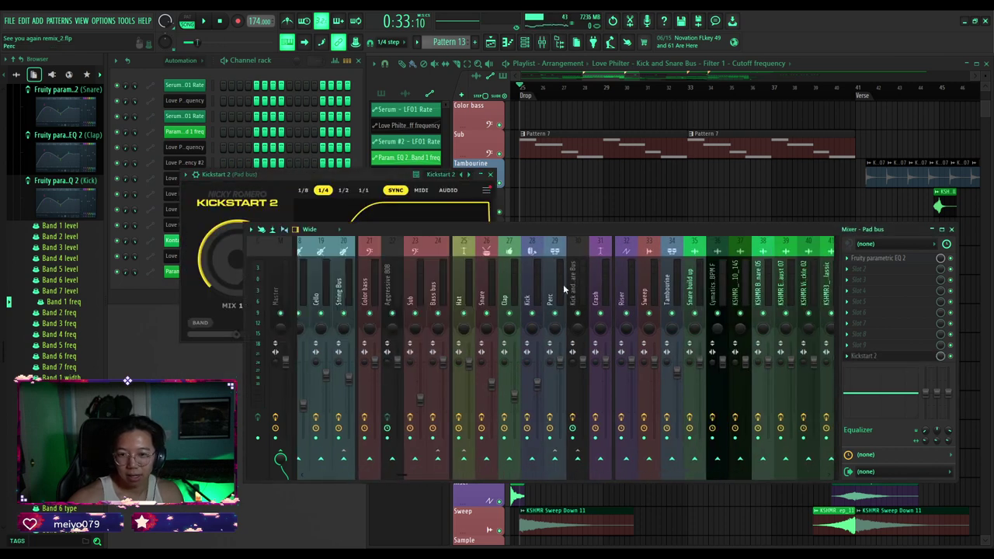
pyautogui.click(526, 282)
pyautogui.scroll(5, 544, 349)
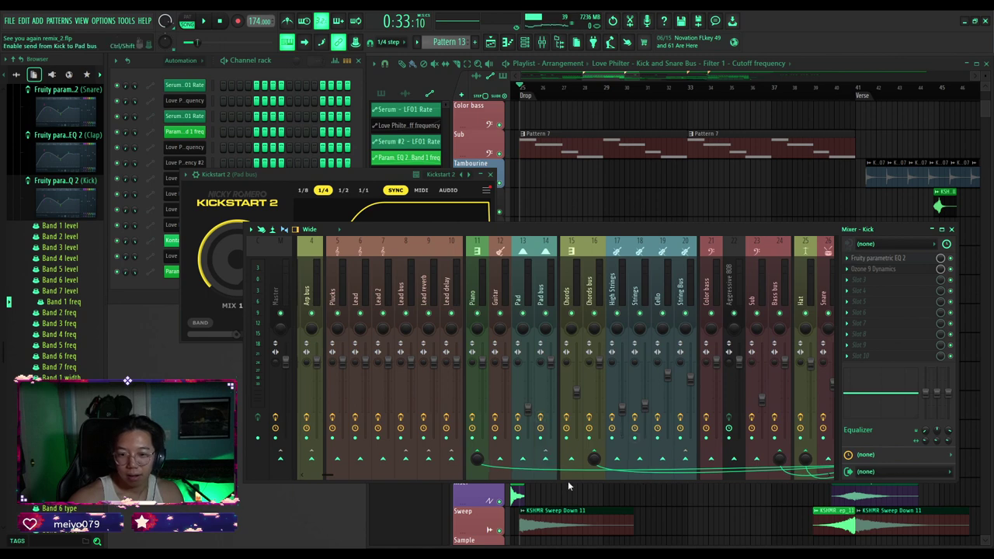
# Set the Pad bus Kickstart 2 to the Audio trigger with the third ducking curve while the drop plays, and close it.
pyautogui.click(276, 176)
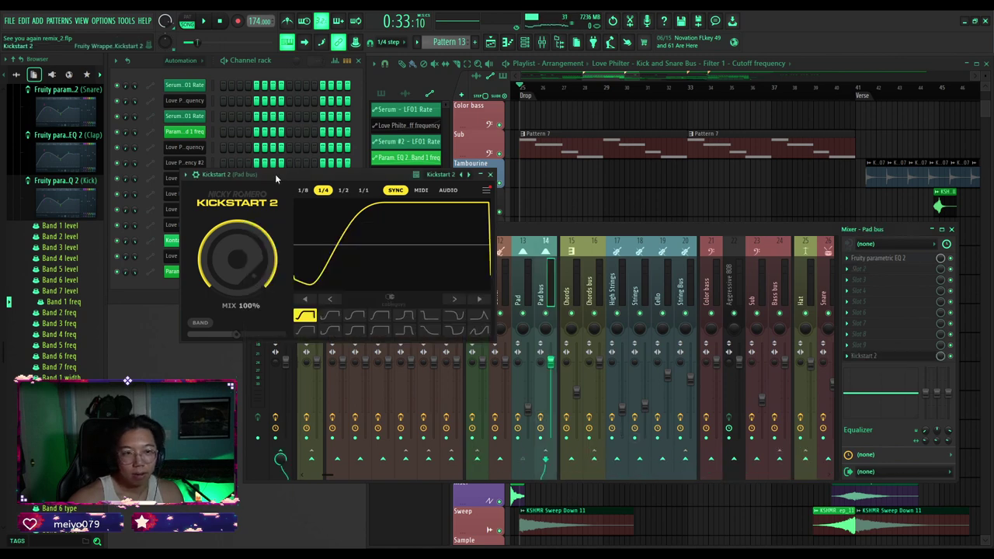
pyautogui.click(196, 175)
pyautogui.click(228, 215)
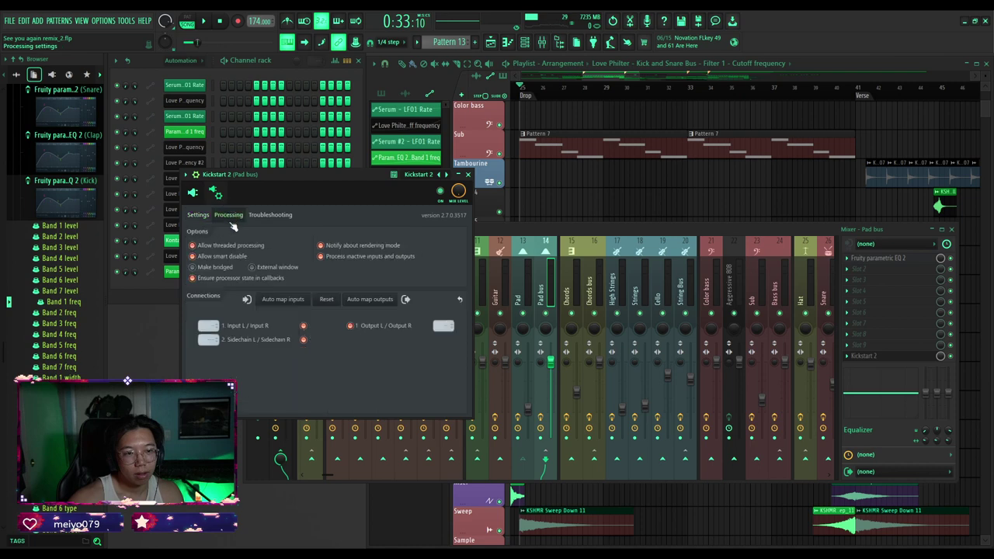
pyautogui.click(194, 193)
pyautogui.press('space')
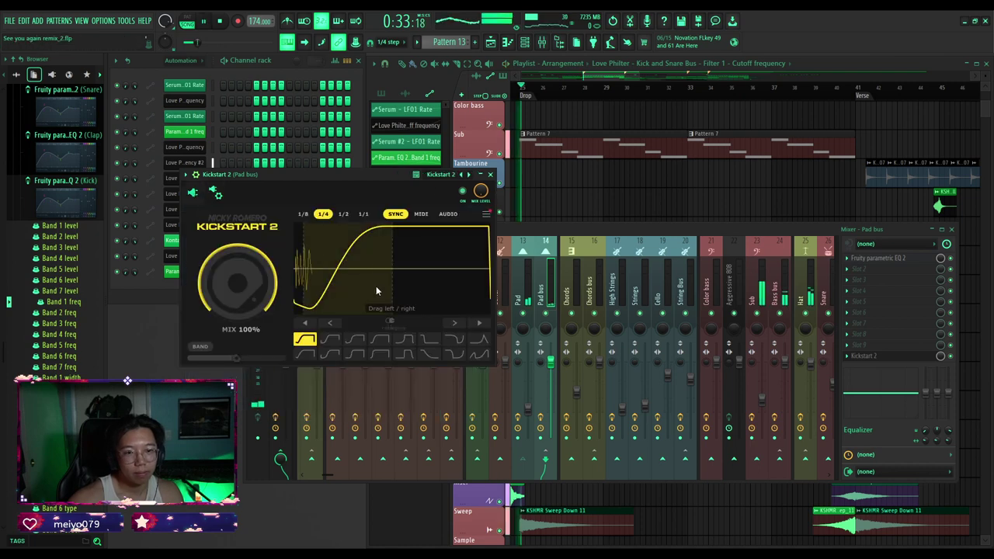
pyautogui.click(352, 346)
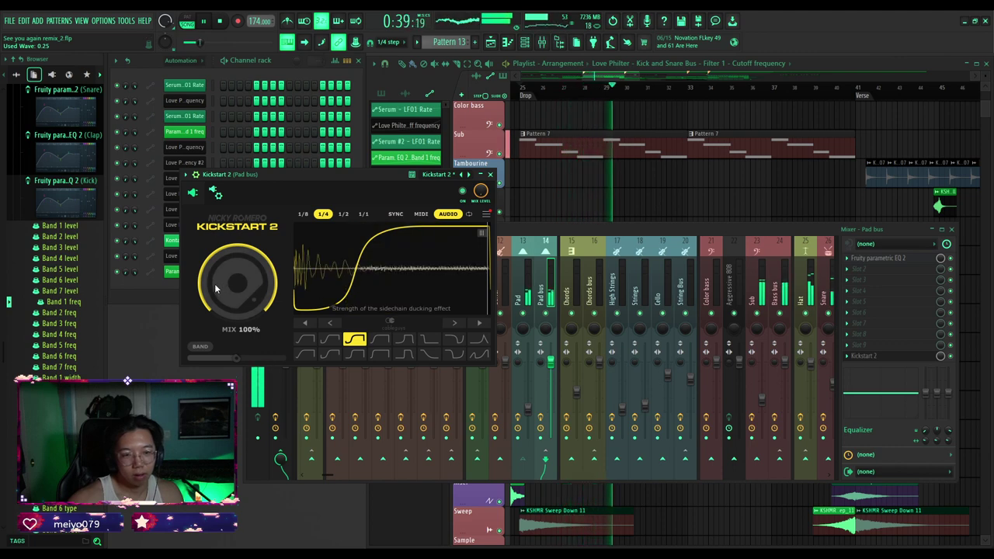
pyautogui.click(490, 174)
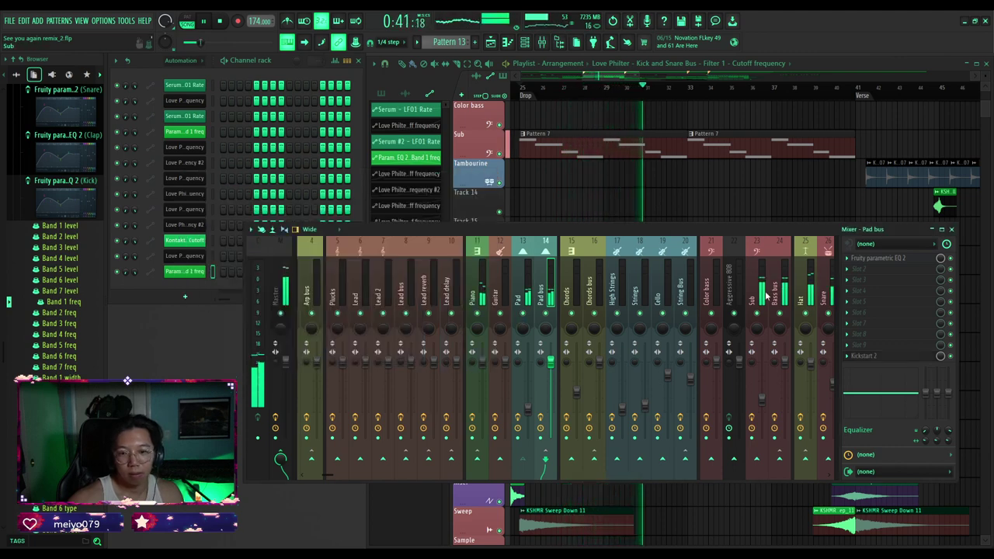
# Reduce the Pad bus Kickstart 2 mix to 85%, close the plugin and return to the playlist.
pyautogui.click(865, 355)
pyautogui.moveTo(238, 283); pyautogui.dragTo(238, 289)
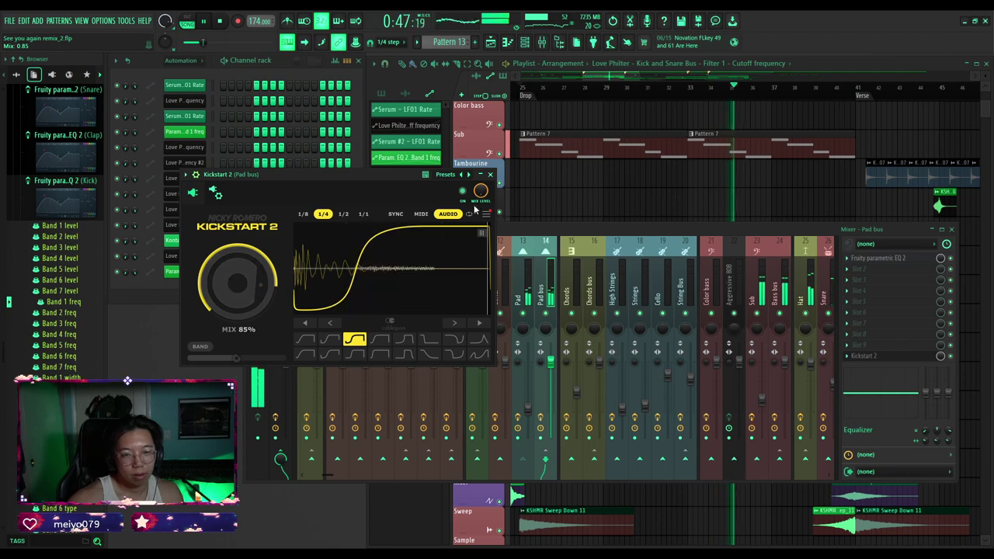
pyautogui.click(490, 175)
pyautogui.click(582, 198)
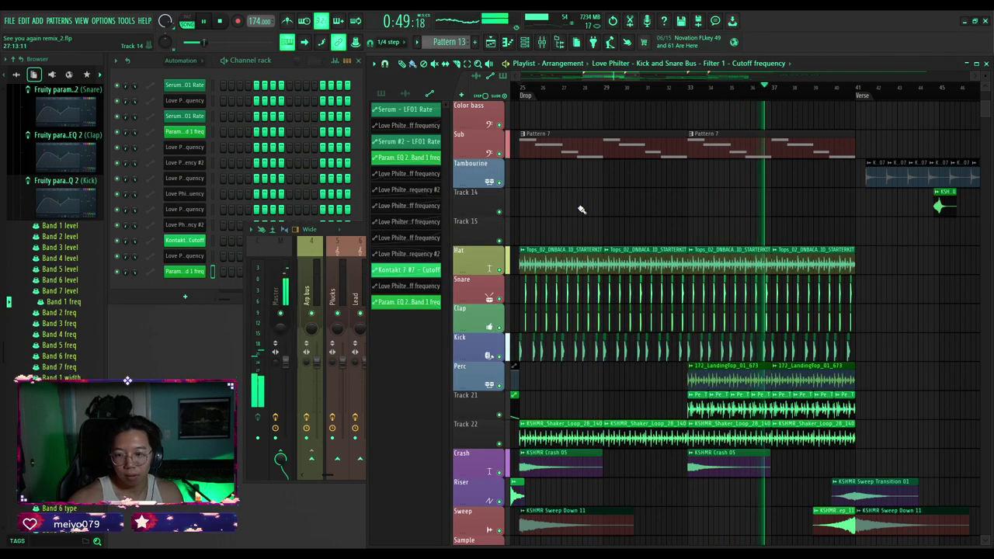
# Listen from the first drop through the verse, examining the instrument tracks, filter automation clips and tambourine arrangement.
pyautogui.scroll(-5, 581, 205)
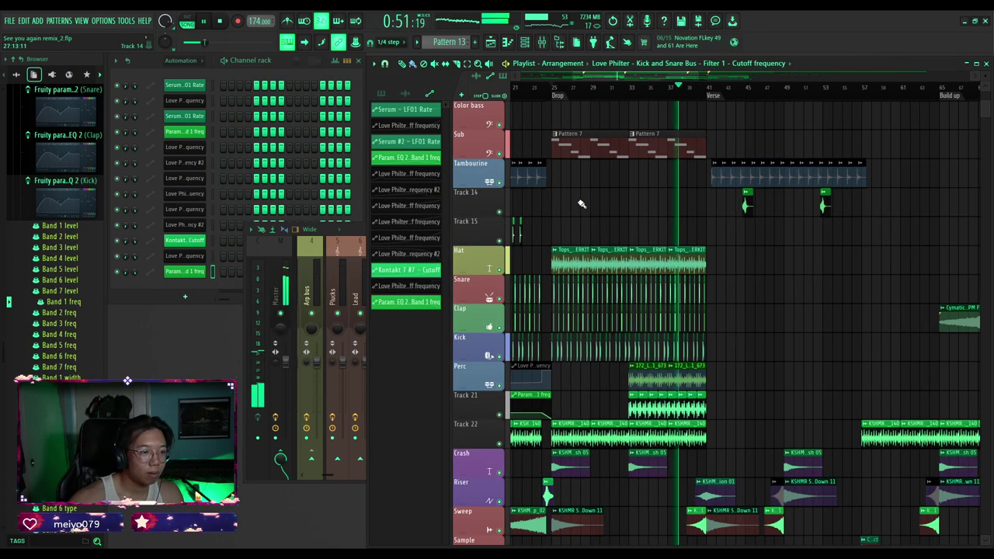
pyautogui.scroll(3, 679, 222)
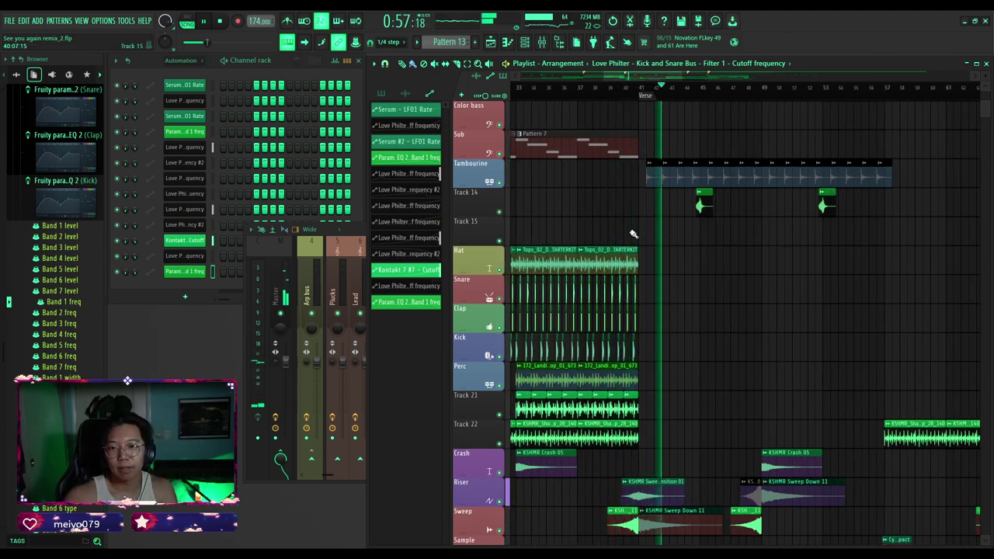
pyautogui.scroll(3, 631, 233)
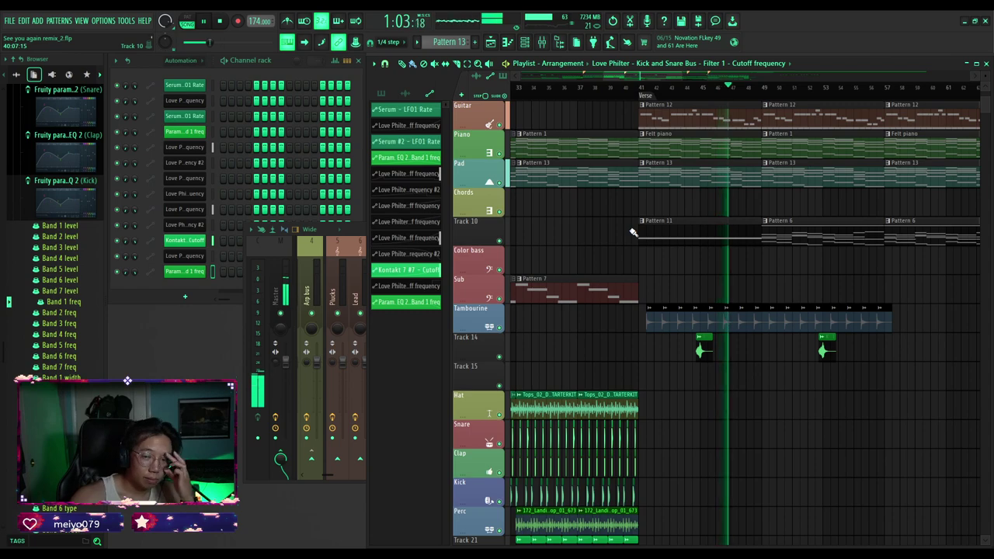
pyautogui.scroll(-12, 631, 241)
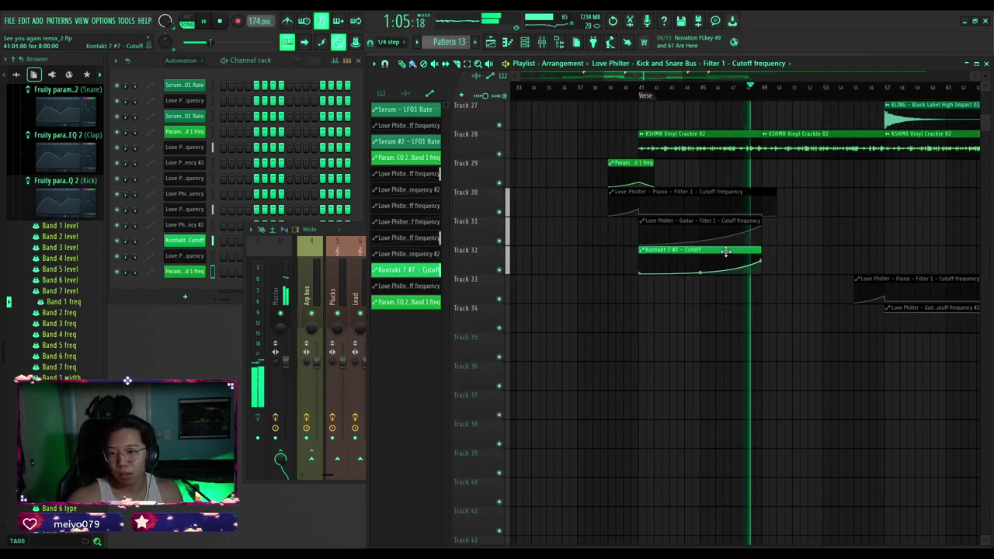
pyautogui.scroll(3, 726, 251)
pyautogui.scroll(-4, 650, 240)
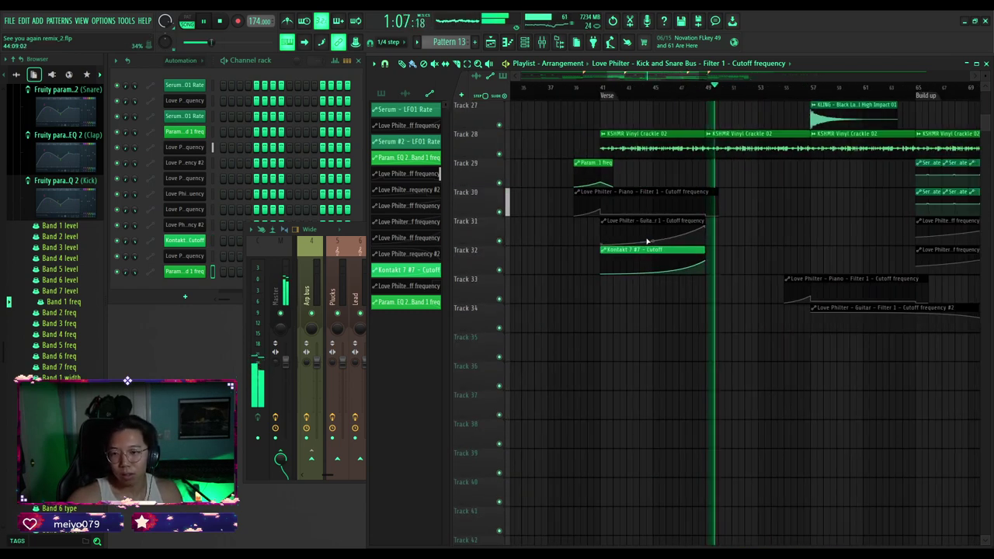
pyautogui.scroll(14, 650, 241)
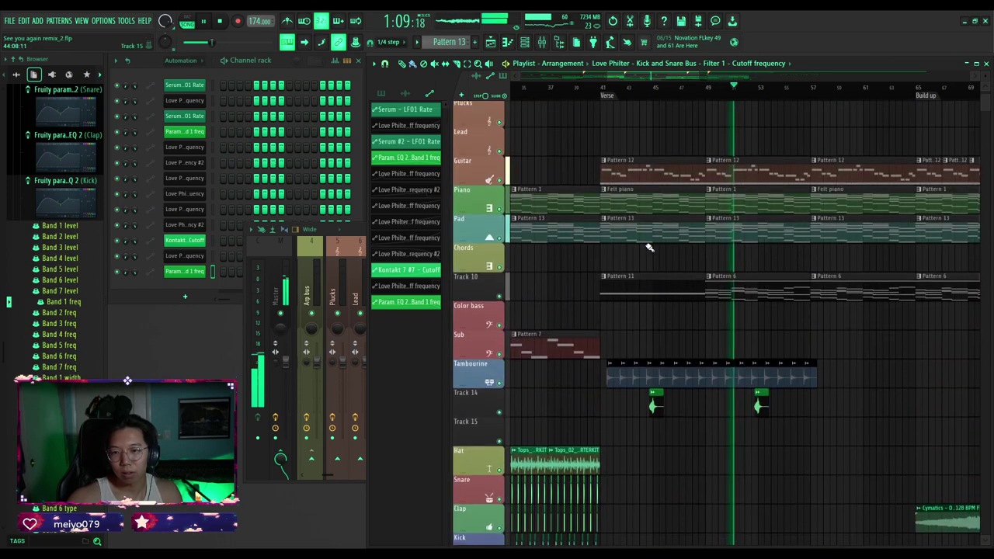
pyautogui.scroll(2, 612, 246)
pyautogui.scroll(-1, 637, 222)
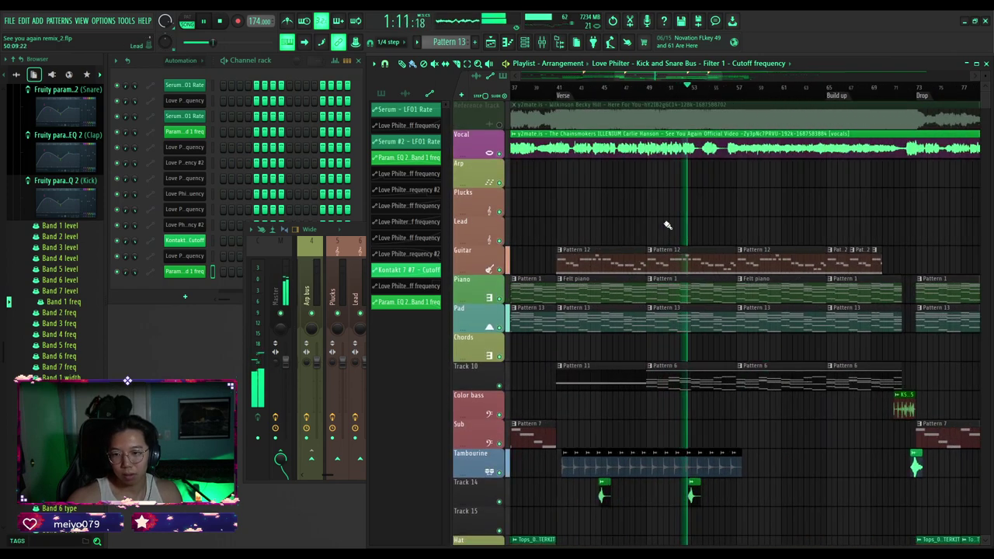
pyautogui.scroll(2, 630, 224)
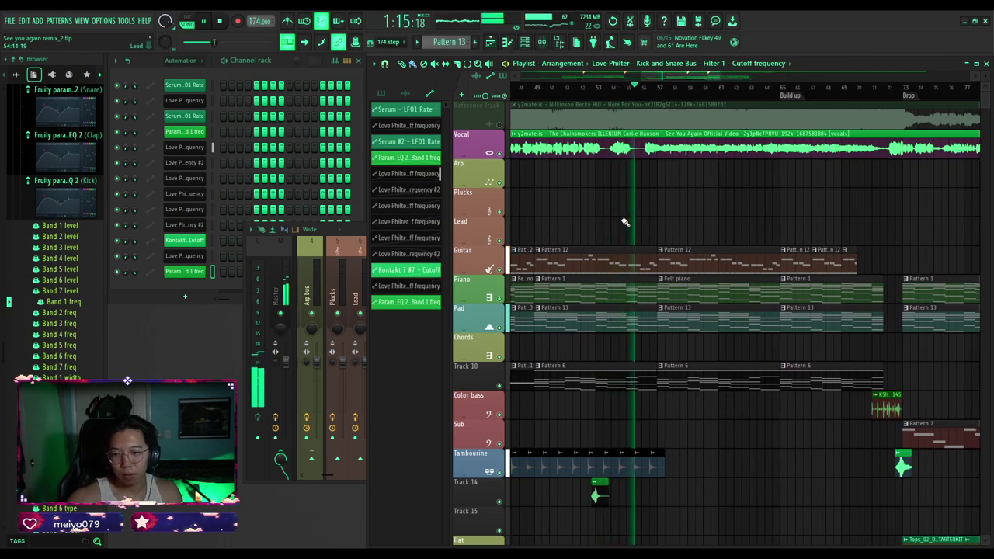
pyautogui.scroll(-4, 625, 222)
pyautogui.scroll(3, 646, 221)
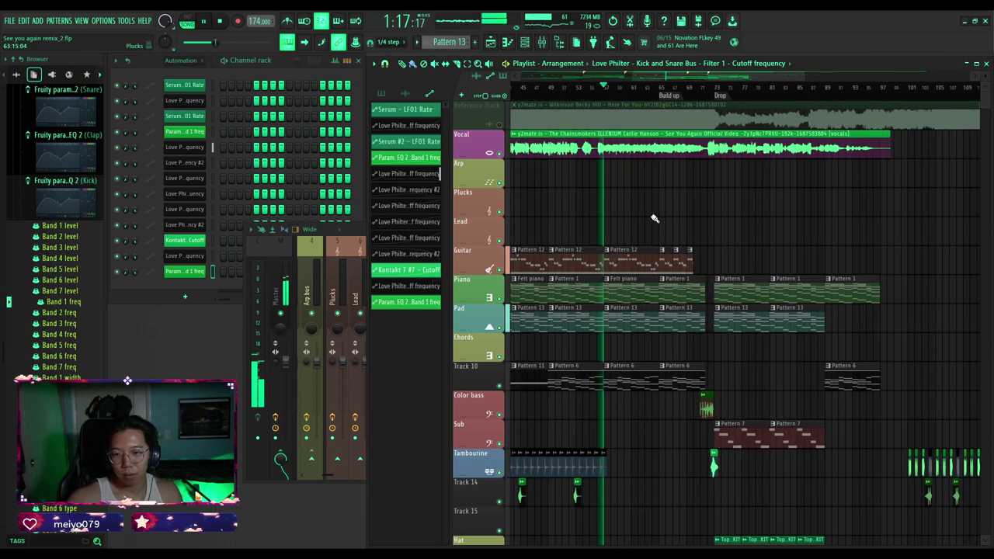
# Raise the Vocal mixer insert's volume to 73% (-6.3 dB) while the verse plays.
pyautogui.click(356, 231)
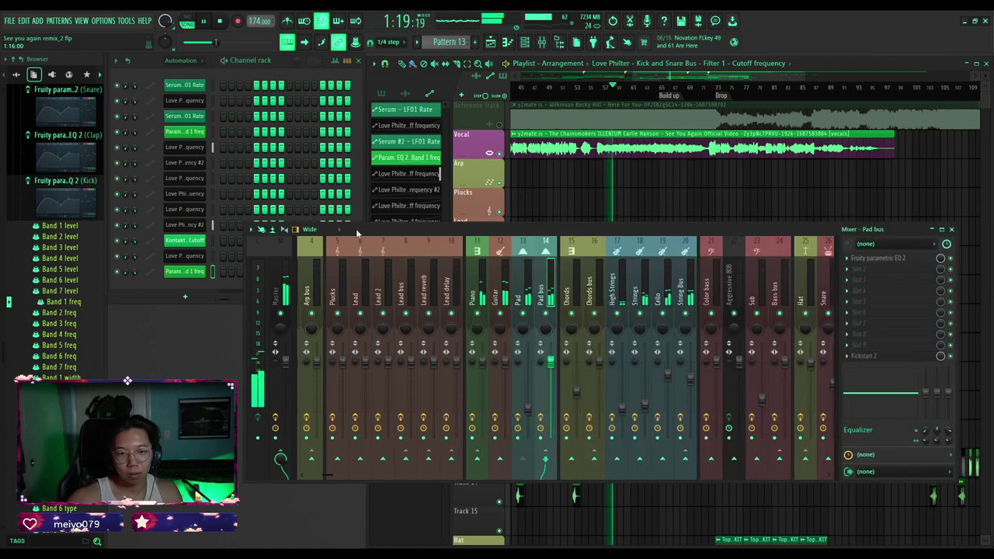
pyautogui.scroll(3, 412, 301)
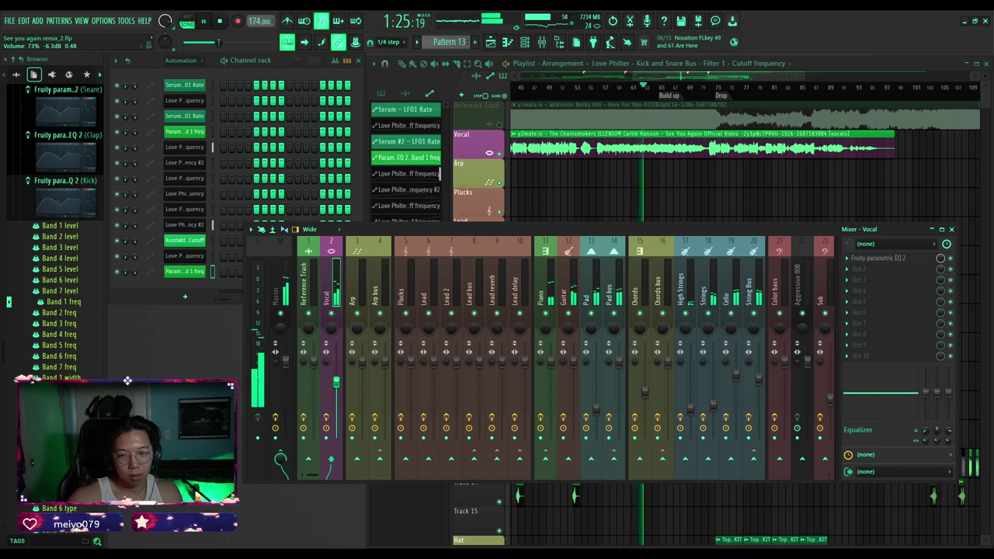
pyautogui.click(531, 209)
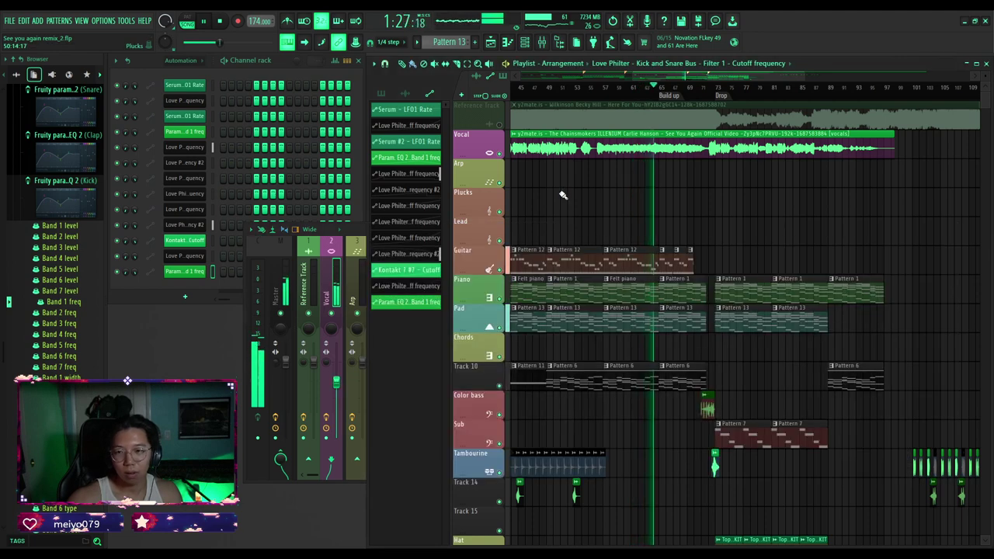
# Copy the first build-up's snare, clap and kick clips with their two automation clips to the second build-up at bar 65.
pyautogui.scroll(-3, 597, 212)
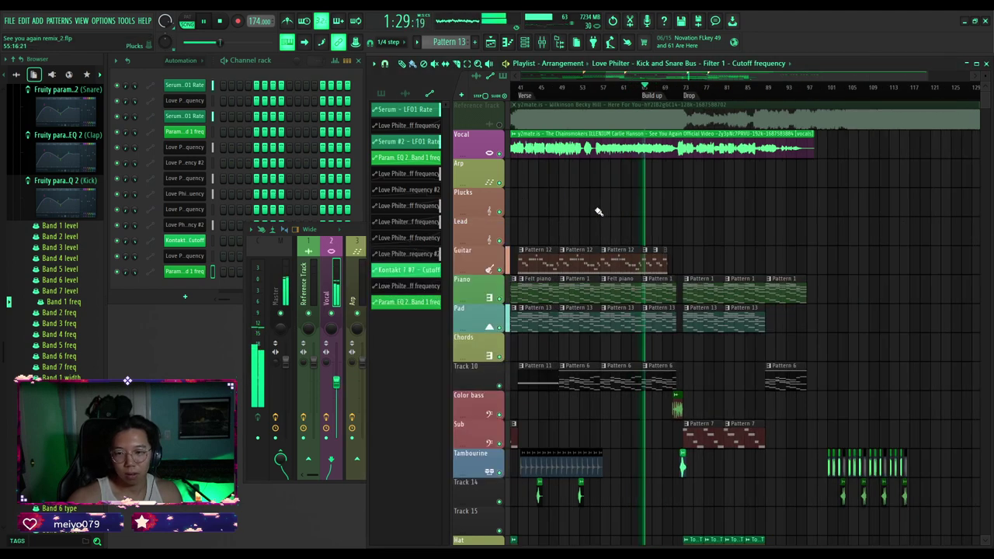
pyautogui.scroll(5, 653, 205)
pyautogui.keyDown('ctrl'); pyautogui.scroll(-4, 800, 214); pyautogui.keyUp('ctrl')
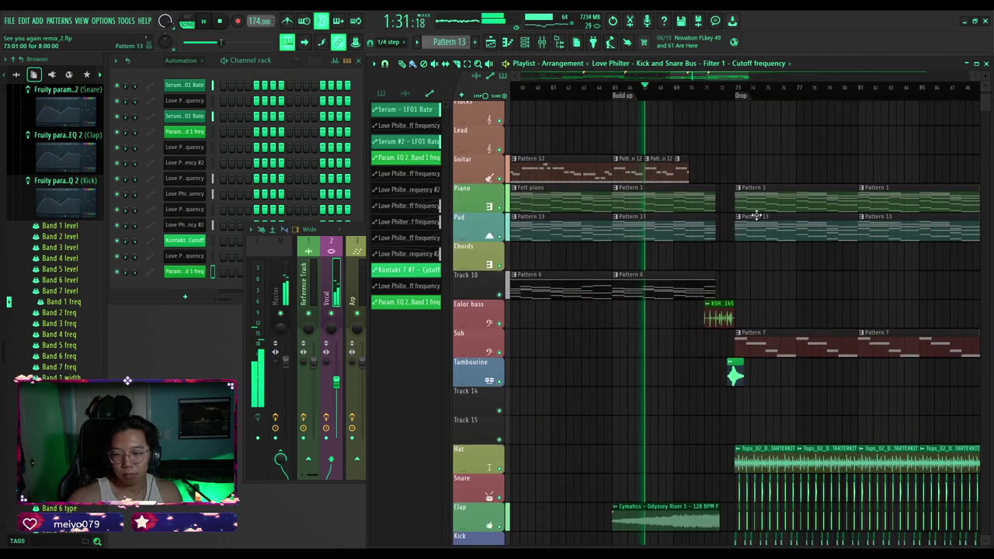
pyautogui.scroll(-5, 657, 306)
pyautogui.keyDown('ctrl'); pyautogui.scroll(6, 548, 295); pyautogui.keyUp('ctrl')
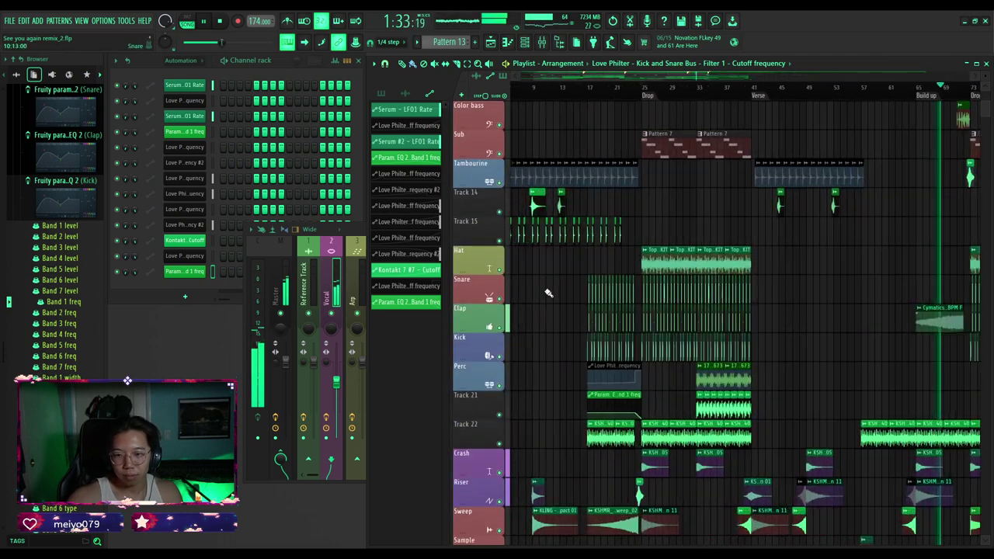
pyautogui.moveTo(616, 276); pyautogui.dragTo(764, 413)
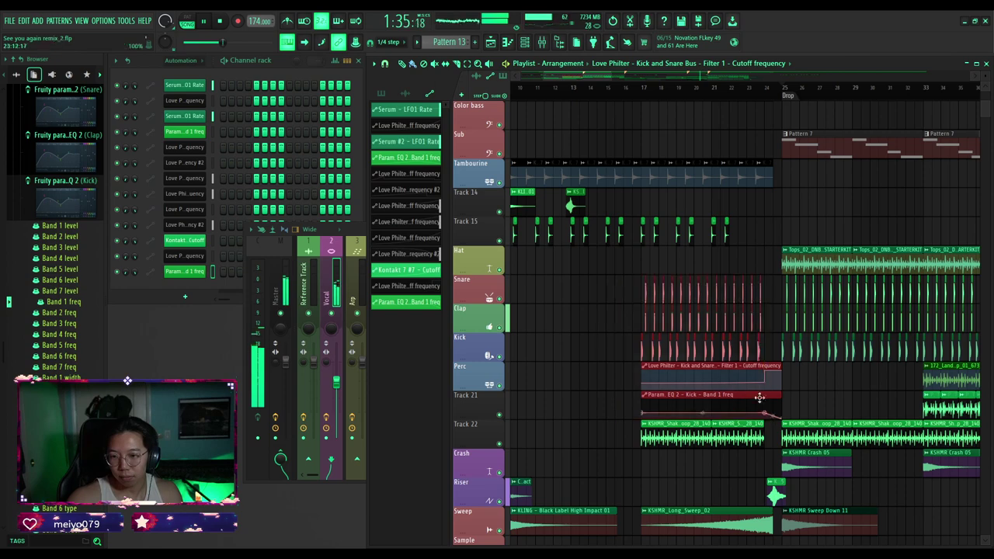
pyautogui.keyDown('ctrl'); pyautogui.scroll(-3, 644, 350); pyautogui.keyUp('ctrl')
pyautogui.keyDown('shift'); pyautogui.moveTo(666, 366); pyautogui.dragTo(856, 253); pyautogui.keyUp('shift')
pyautogui.click(824, 94)
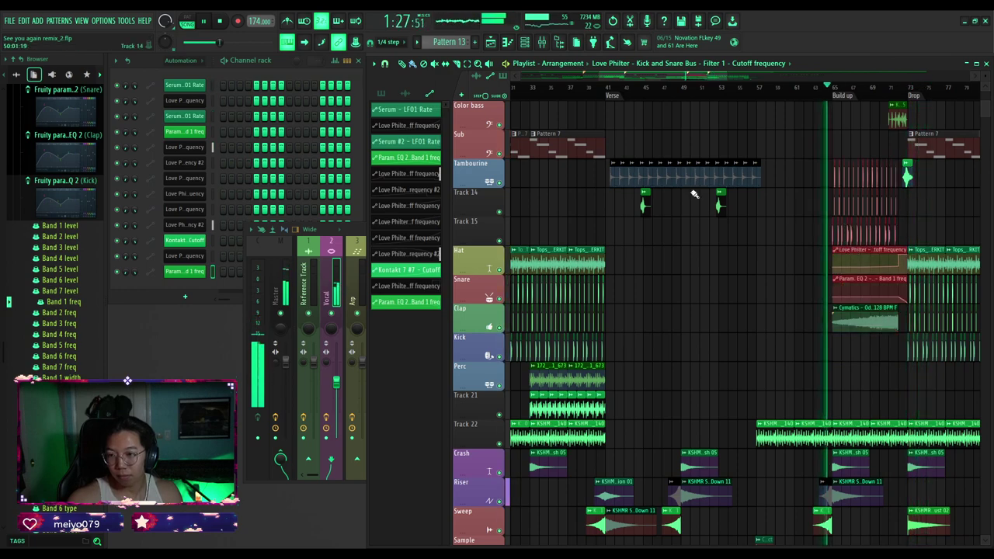
# Deselect the copied clips and listen through the second build-up into the drop, examining the drums and fills before bar 73.
pyautogui.scroll(-1, 695, 194)
pyautogui.scroll(3, 859, 213)
pyautogui.keyDown('ctrl'); pyautogui.click(886, 208); pyautogui.keyUp('ctrl')
pyautogui.scroll(3, 592, 208)
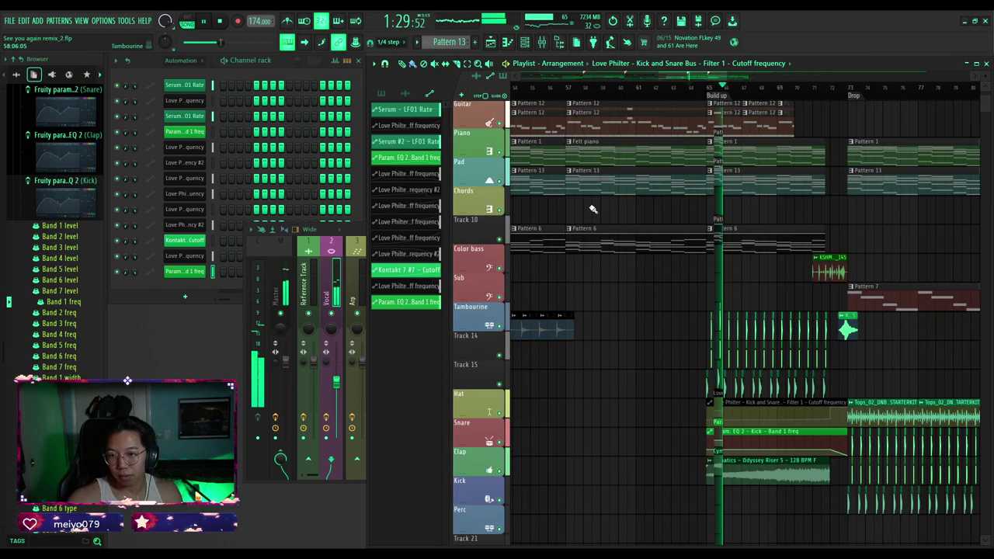
pyautogui.scroll(-3, 594, 209)
pyautogui.scroll(3, 718, 288)
pyautogui.scroll(-1, 608, 319)
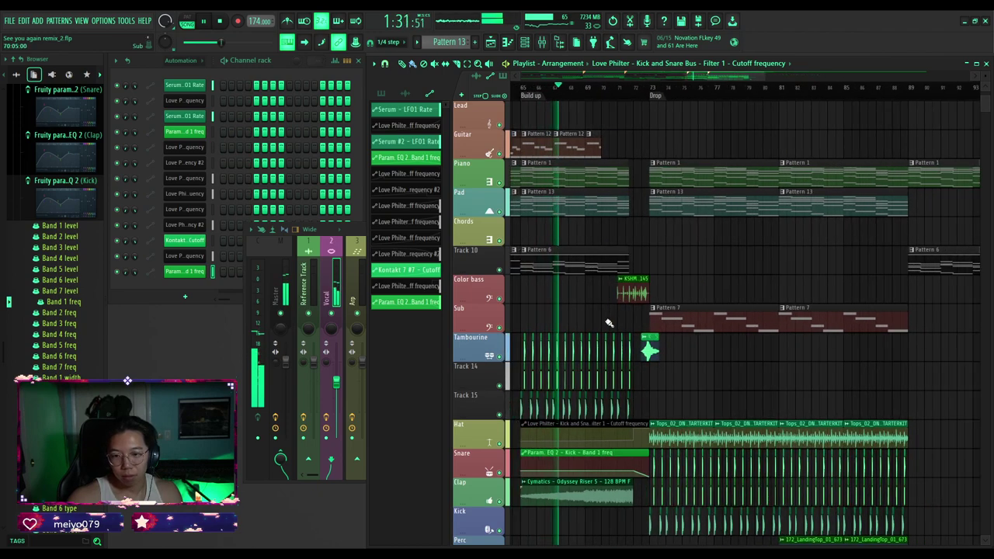
pyautogui.scroll(3, 609, 322)
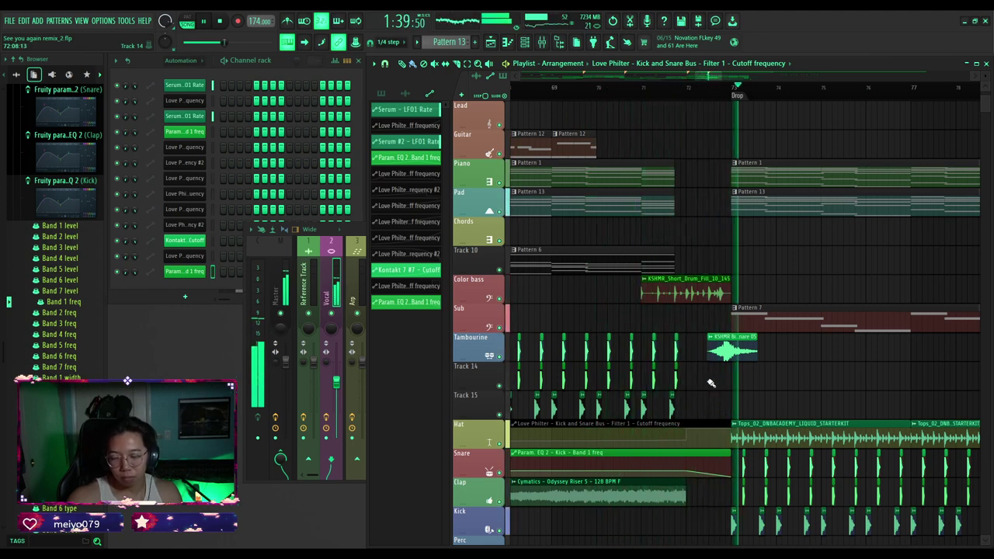
pyautogui.scroll(3, 711, 383)
pyautogui.press('space')
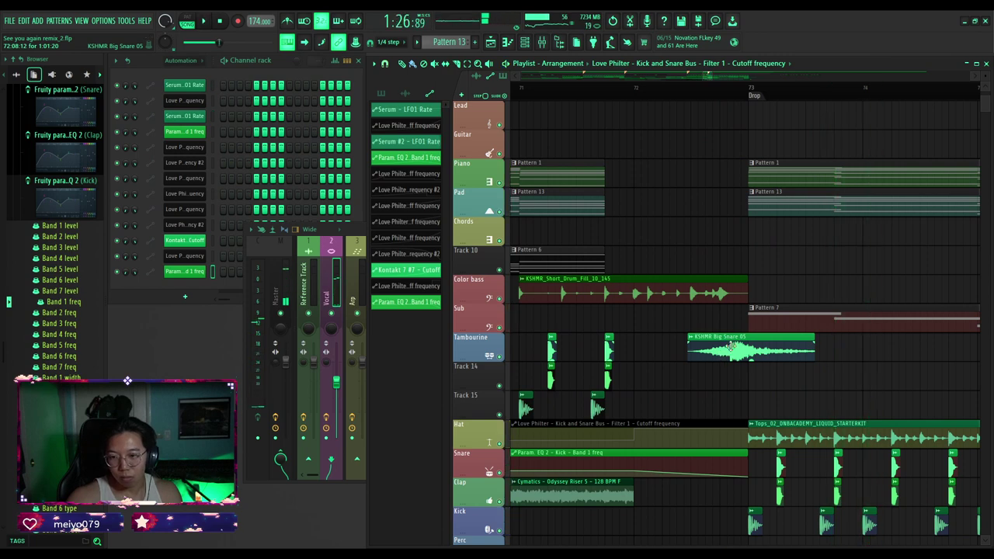
# Move the KSHMR Big Snare 05 clip earlier to start just after bar 72, and replay the transition into the second drop.
pyautogui.scroll(2, 728, 347)
pyautogui.moveTo(728, 348)
pyautogui.mouseDown()
pyautogui.moveTo(661, 358)
pyautogui.moveTo(754, 360)
pyautogui.moveTo(734, 358)
pyautogui.mouseUp()
pyautogui.scroll(3, 666, 356)
pyautogui.scroll(3, 666, 357)
pyautogui.scroll(-4, 734, 358)
pyautogui.press('space')
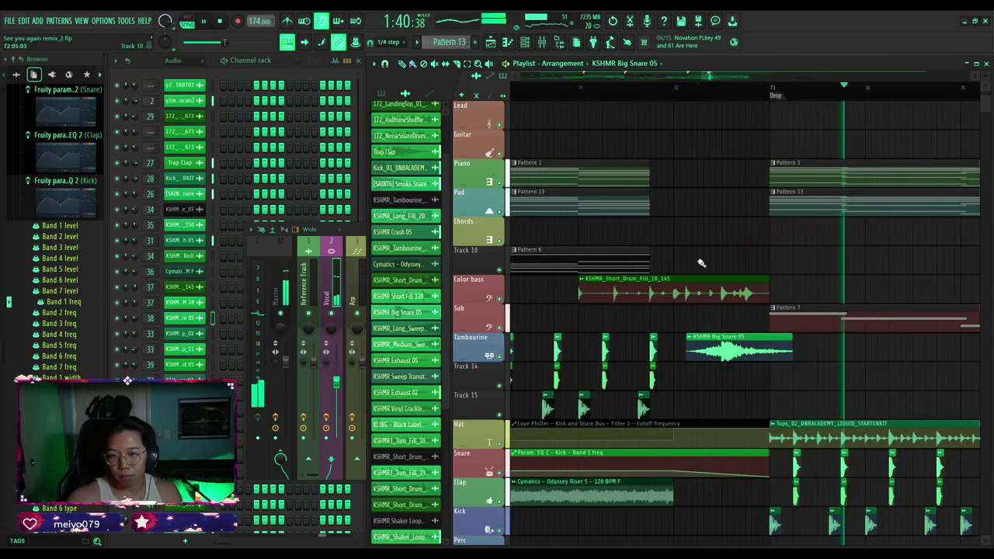
pyautogui.click(629, 93)
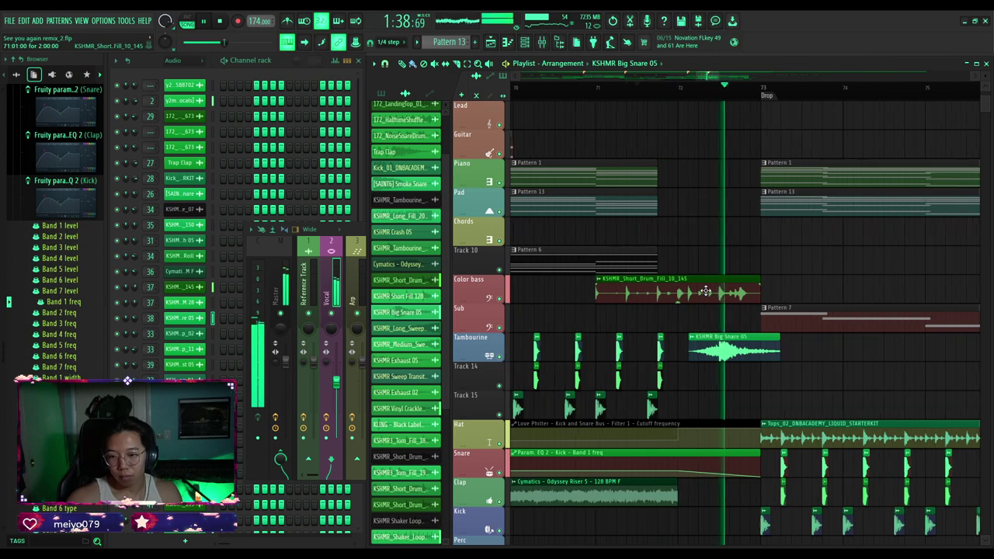
# Move the KSHMR Big Snare 05 clip before the second drop later to start at 72:07, and replay the transition.
pyautogui.scroll(-3, 728, 358)
pyautogui.press('space')
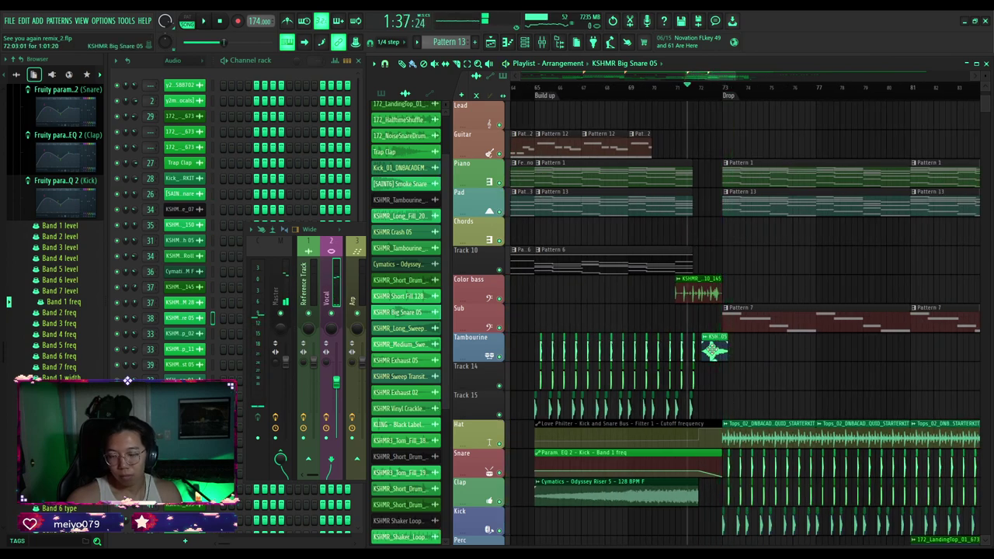
pyautogui.scroll(4, 713, 351)
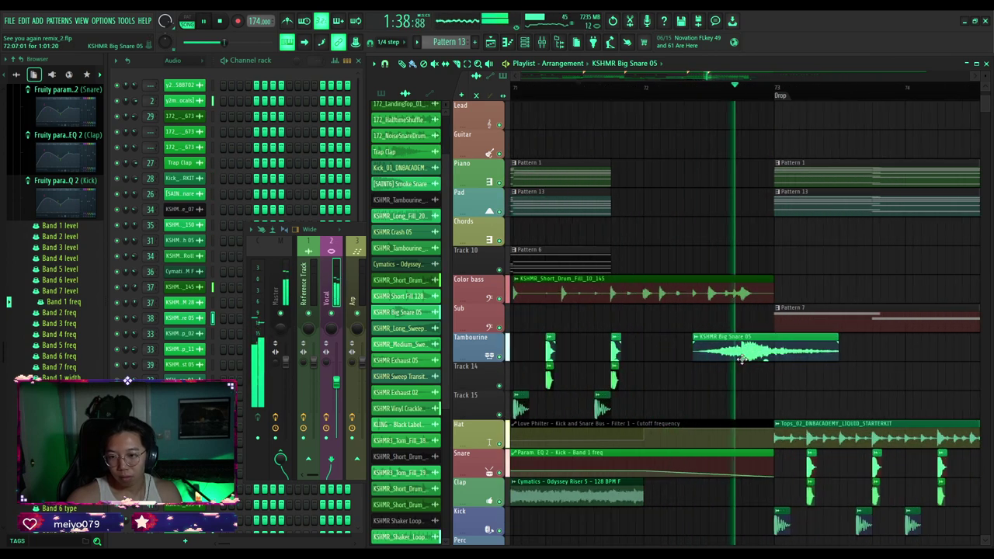
pyautogui.press('space')
pyautogui.press('space')
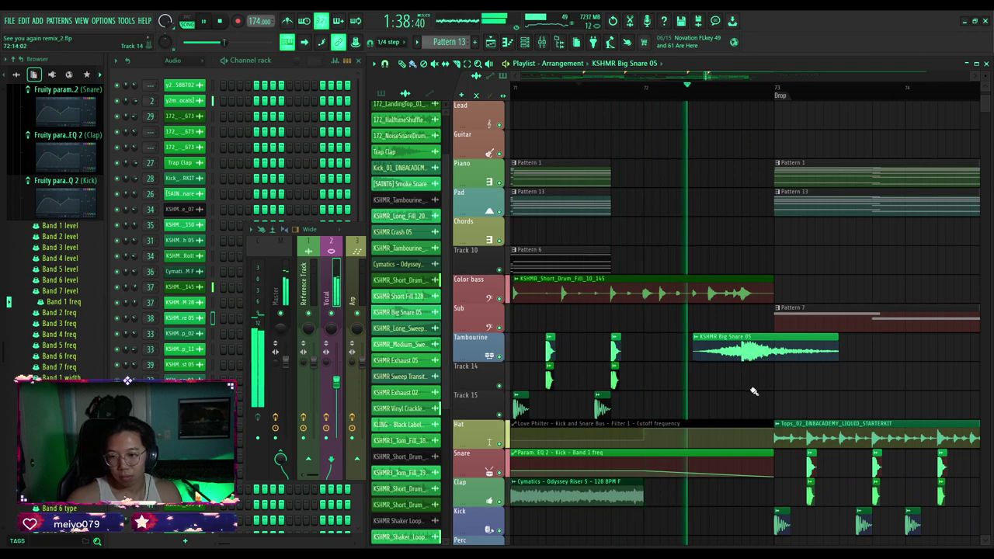
# Move the KSHMR Big Snare 05 clip on the Riser track earlier to start just after bar 24, and replay the first drop's transition.
pyautogui.scroll(-3, 753, 391)
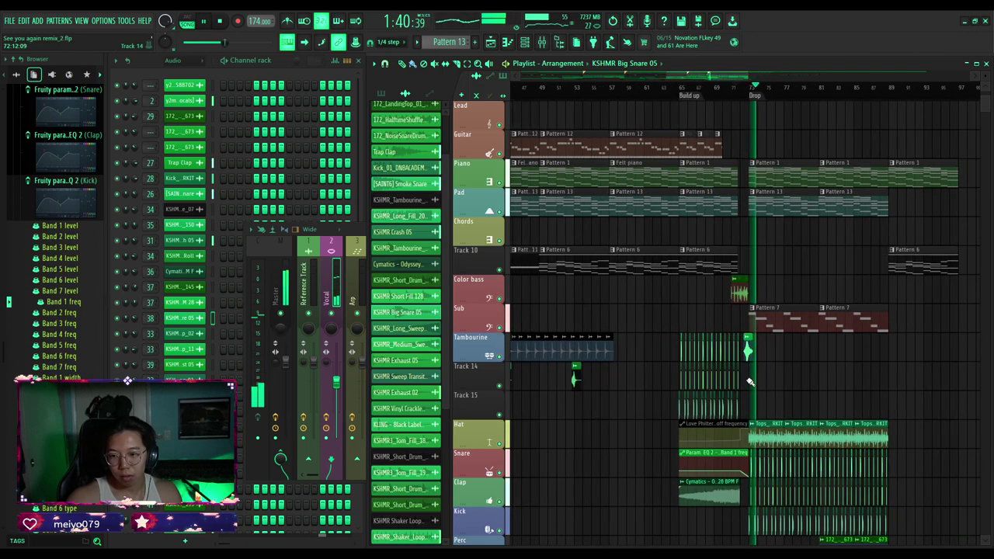
pyautogui.scroll(-8, 751, 381)
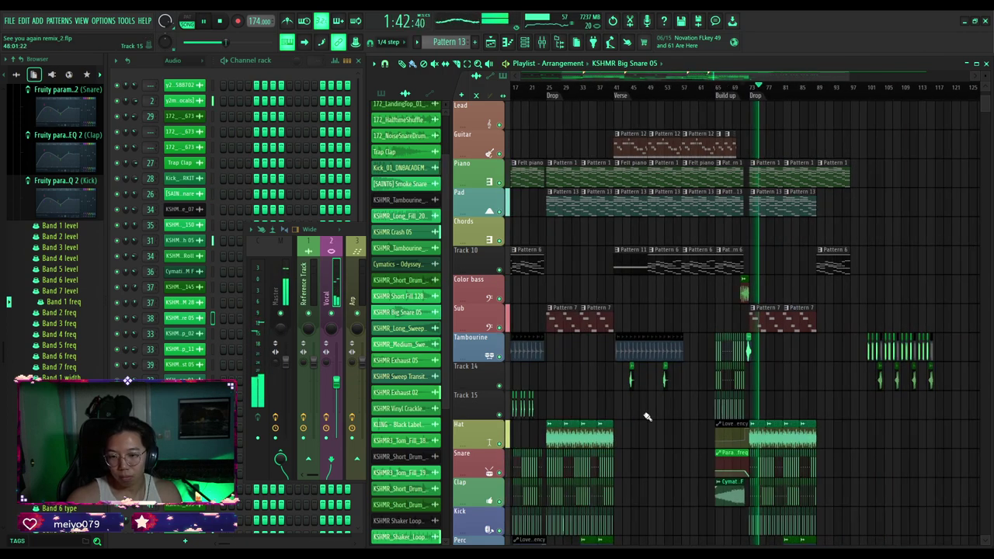
pyautogui.scroll(6, 570, 397)
pyautogui.scroll(-5, 598, 369)
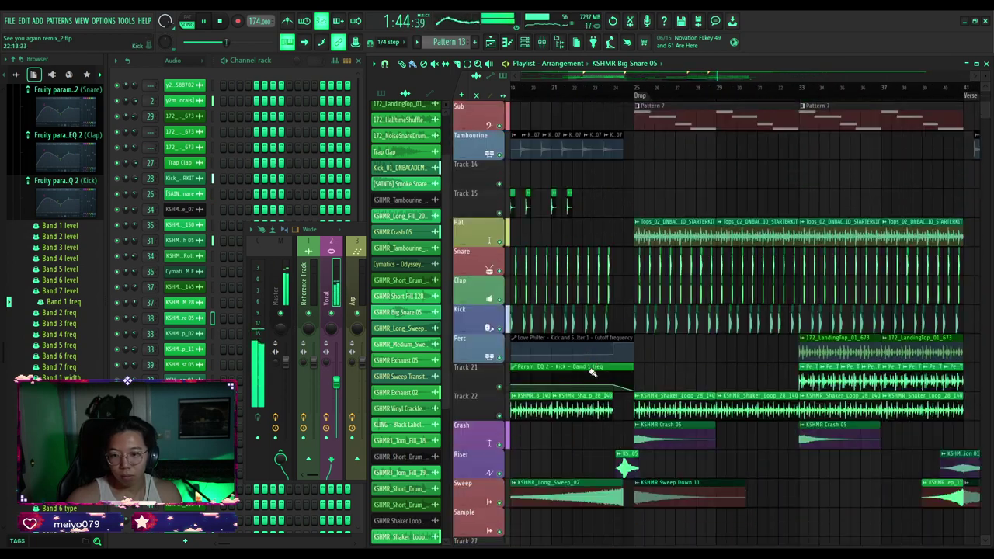
pyautogui.scroll(5, 613, 358)
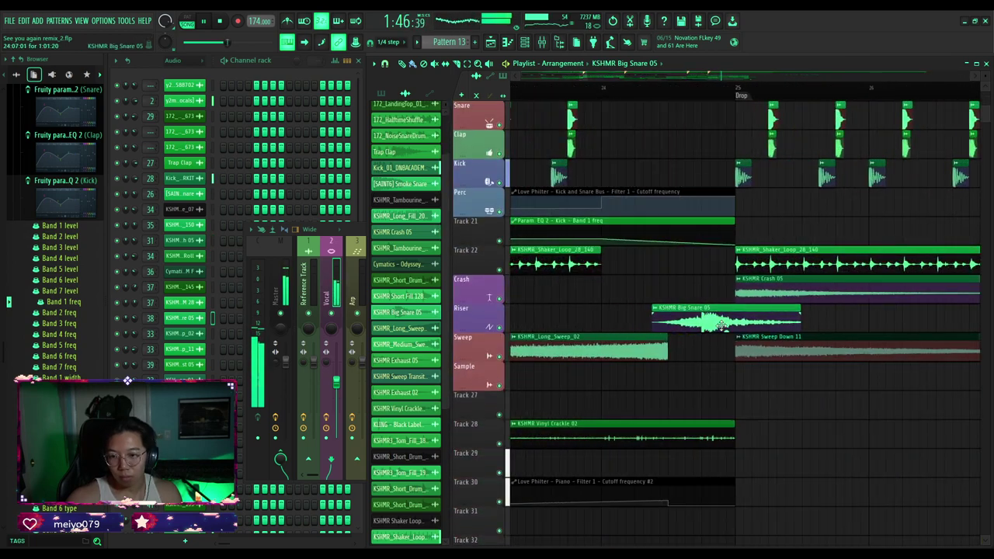
pyautogui.click(604, 99)
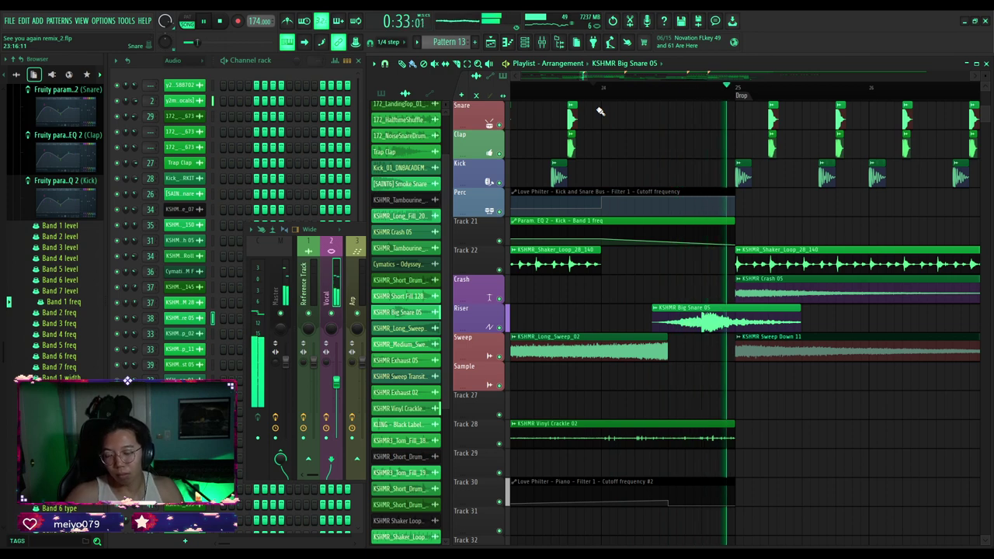
pyautogui.click(599, 103)
pyautogui.moveTo(708, 330); pyautogui.dragTo(674, 333)
pyautogui.press('space')
pyautogui.press('space')
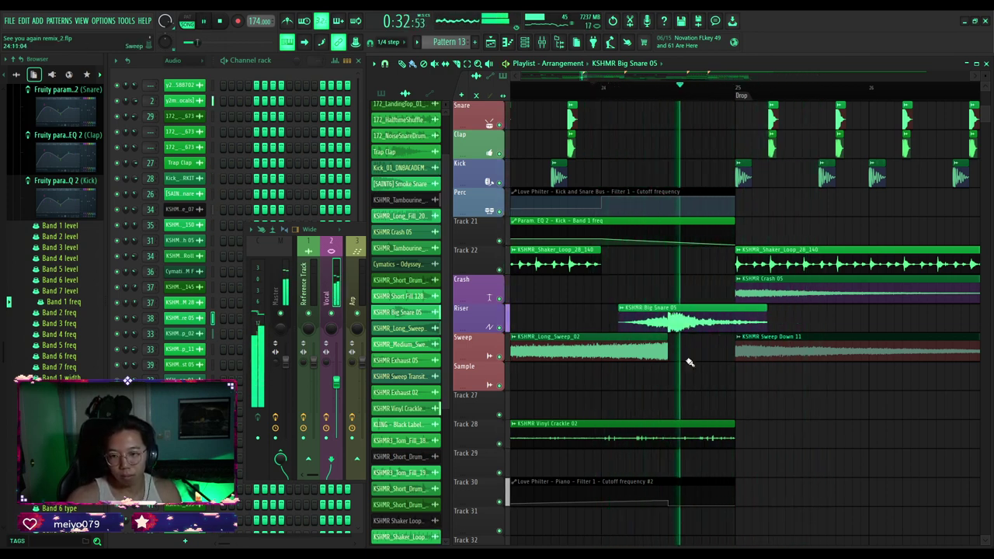
# Replay the transition into the second drop from bar 72 and save the project.
pyautogui.scroll(-5, 690, 361)
pyautogui.scroll(4, 565, 336)
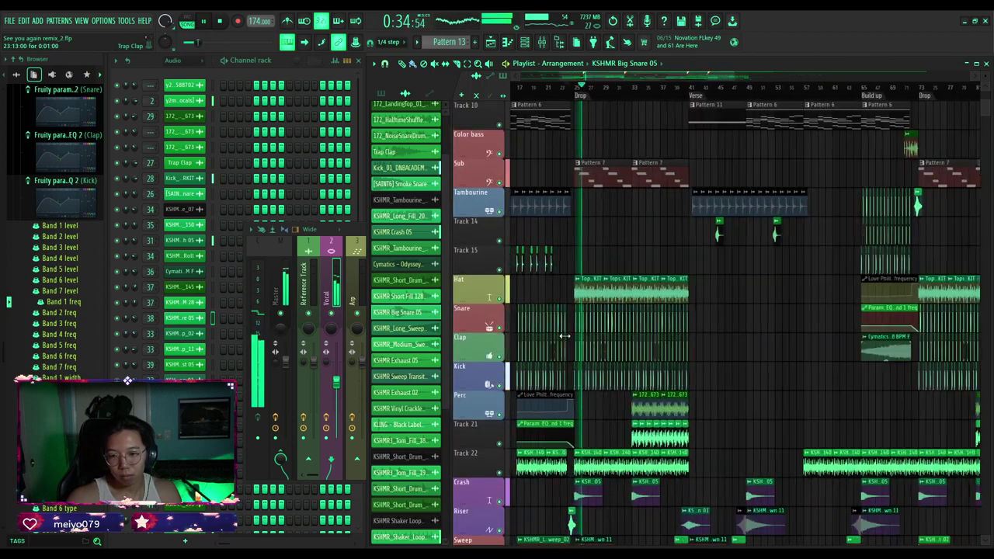
pyautogui.scroll(6, 565, 335)
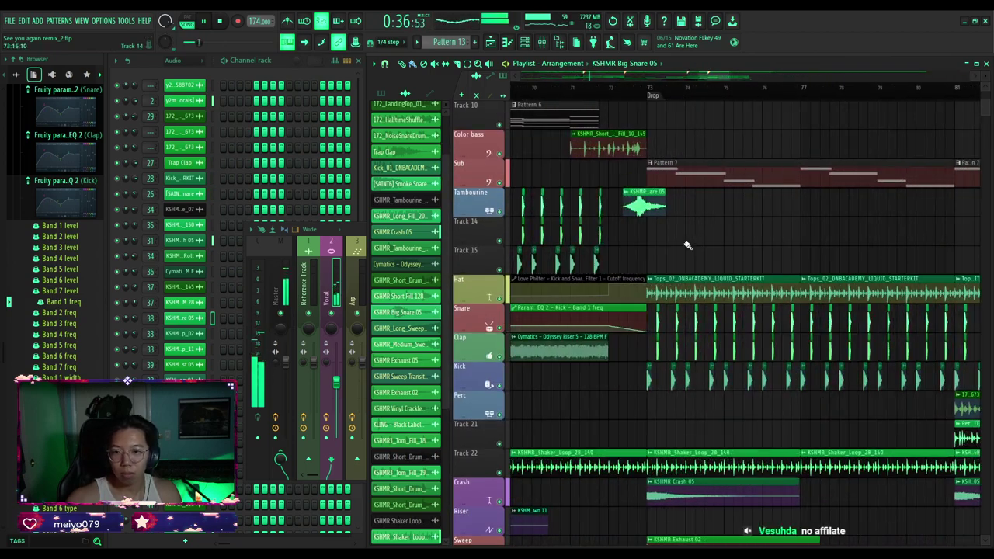
pyautogui.click(614, 94)
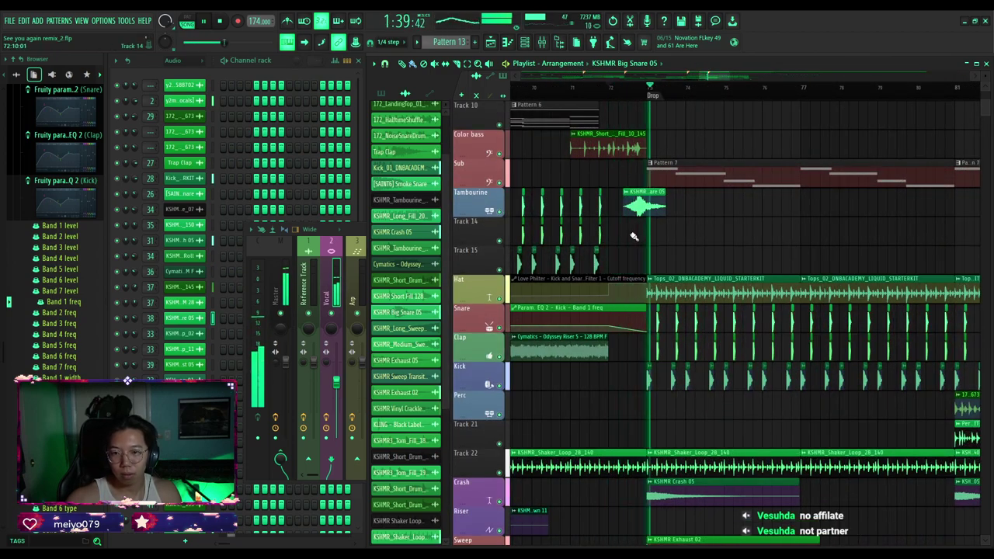
pyautogui.scroll(-2, 652, 233)
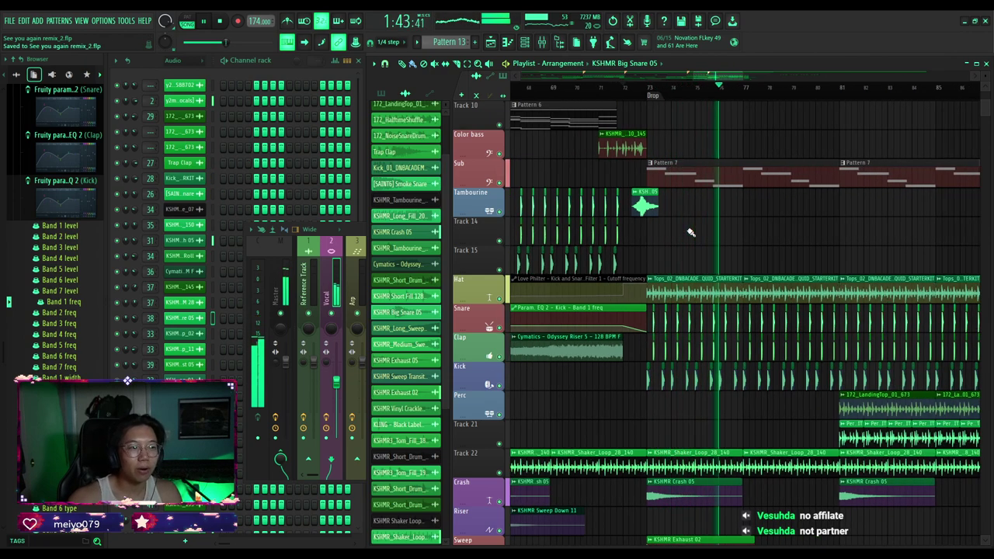
pyautogui.press('space')
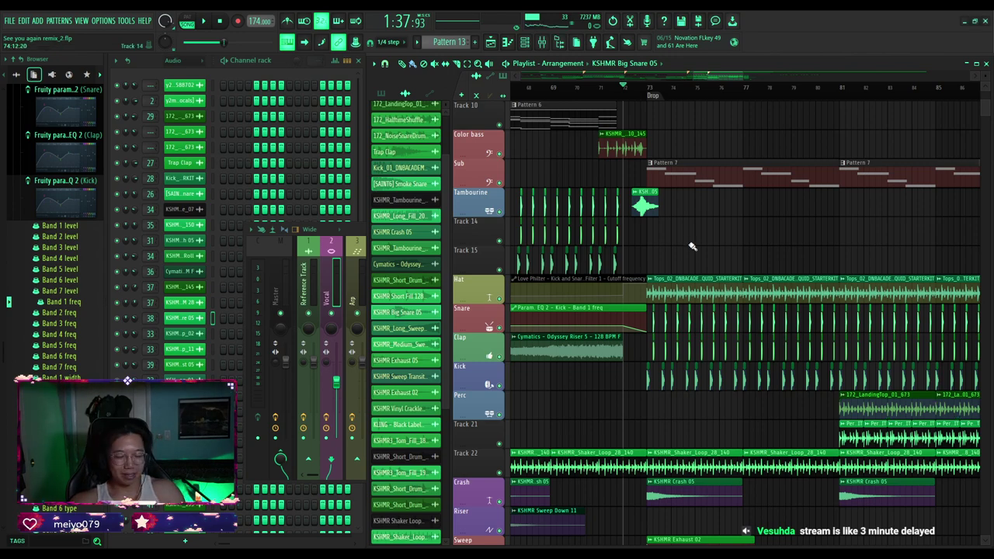
pyautogui.press('space')
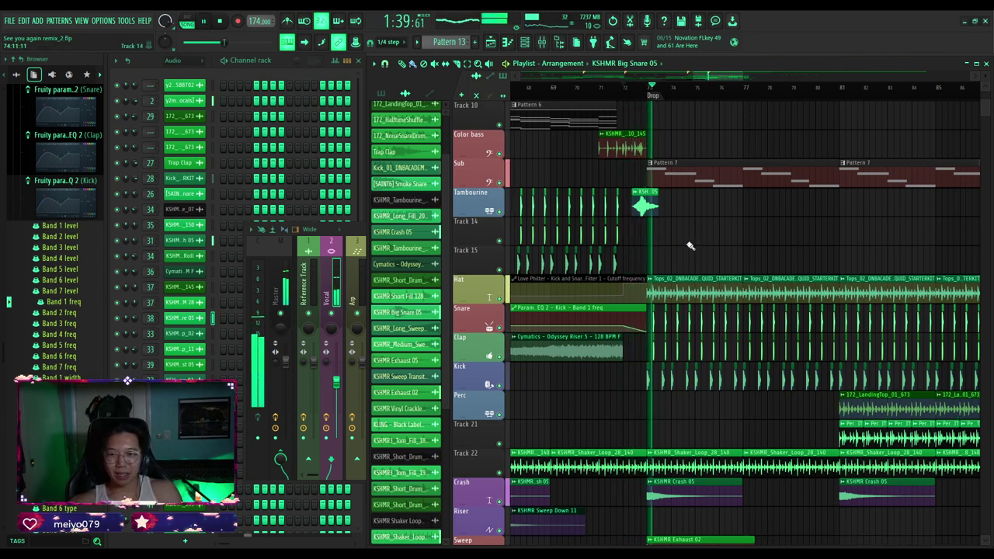
# Try transposing all notes of the Pad track's Pattern 13 up one octave, auditioning the pattern on its own.
pyautogui.scroll(5, 688, 247)
pyautogui.keyDown('ctrl'); pyautogui.scroll(-3, 691, 261); pyautogui.keyUp('ctrl')
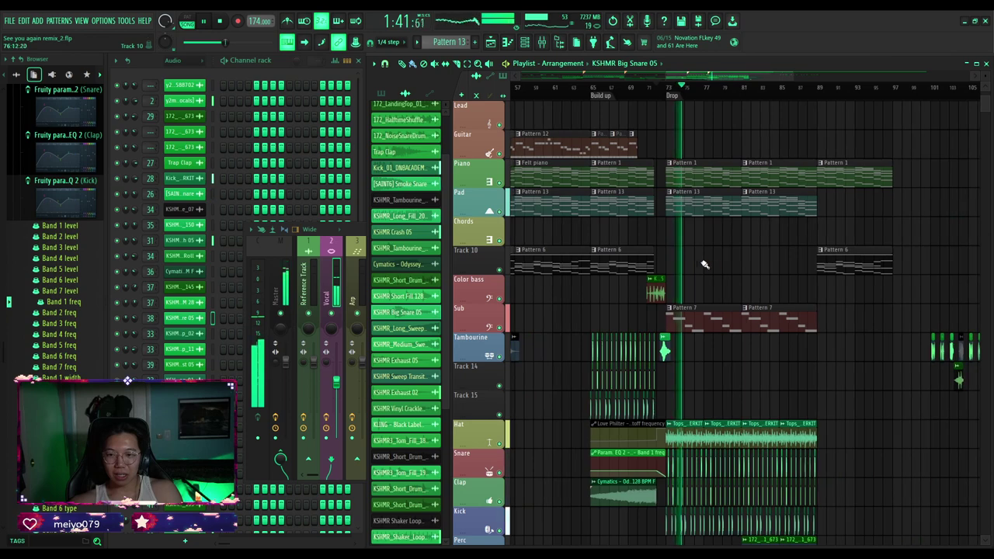
pyautogui.keyDown('ctrl'); pyautogui.scroll(3, 703, 262); pyautogui.keyUp('ctrl')
pyautogui.click(672, 208)
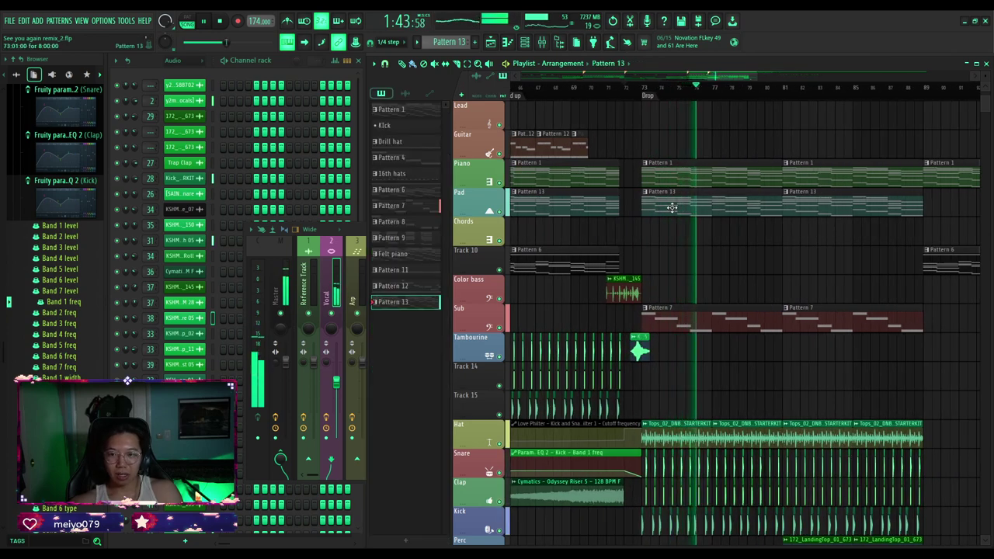
pyautogui.doubleClick(671, 208)
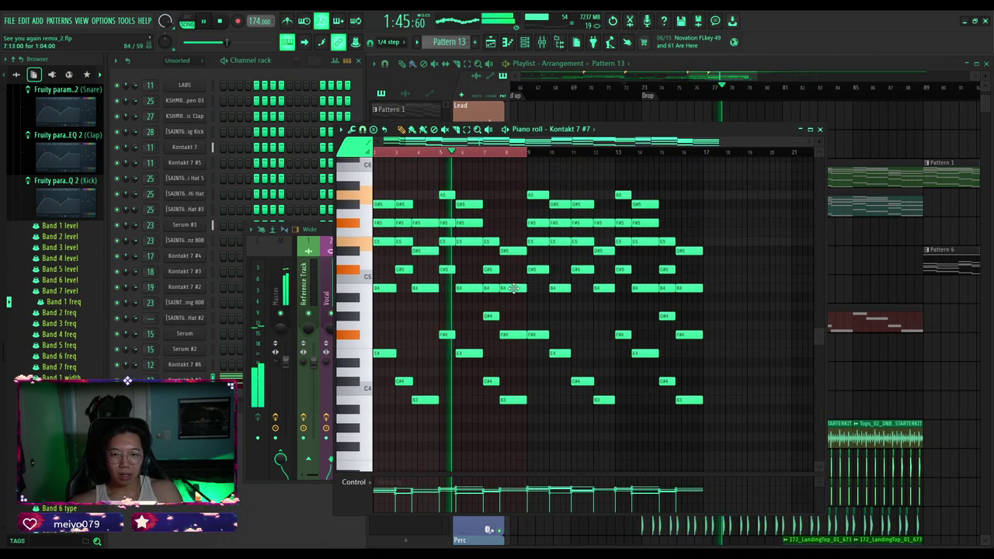
pyautogui.hotkey('ctrl', 'a')
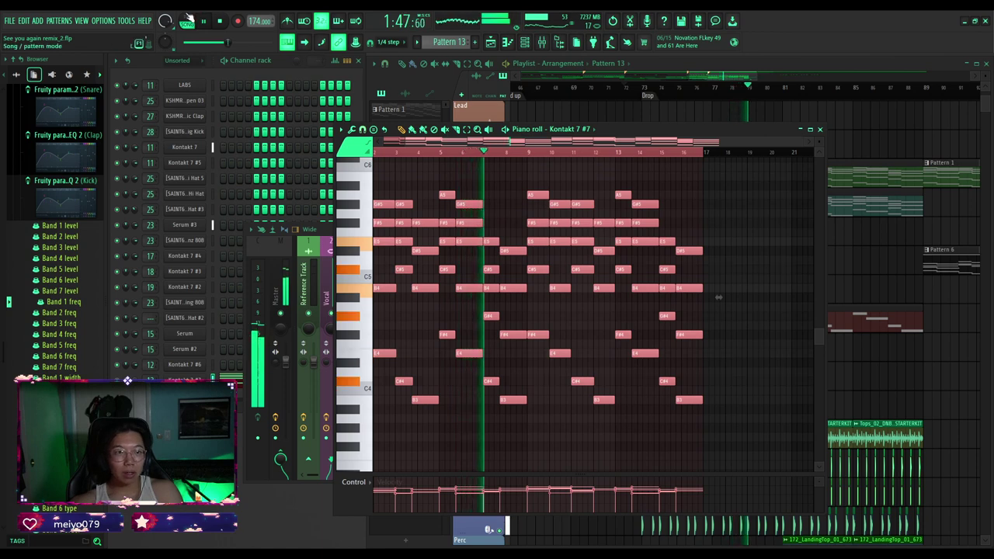
pyautogui.click(188, 18)
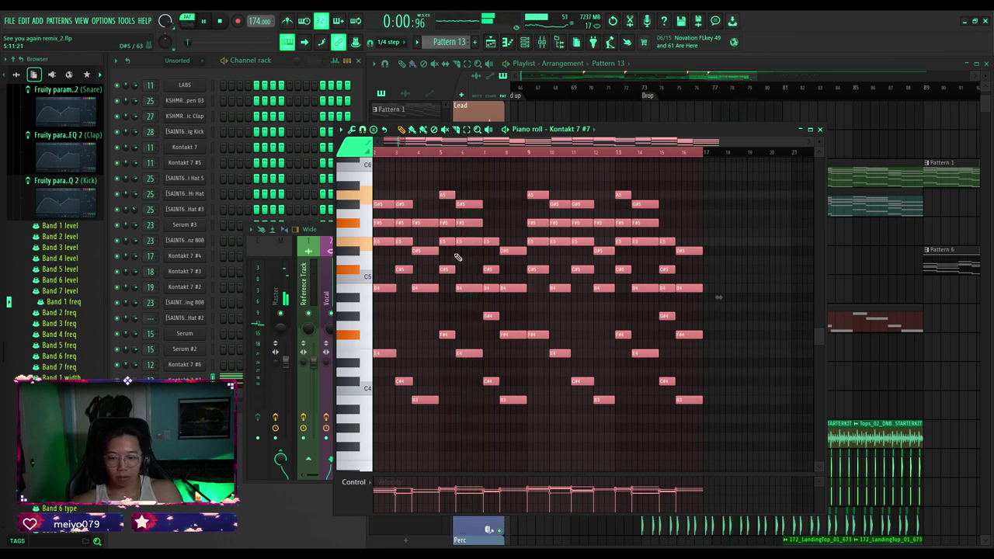
pyautogui.hotkey('ctrl', 'Up')
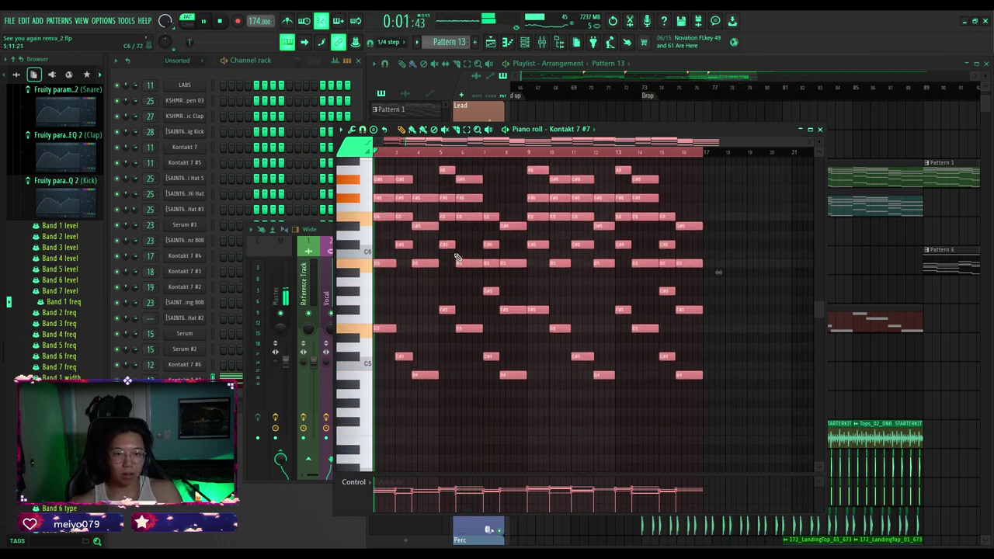
pyautogui.click(819, 130)
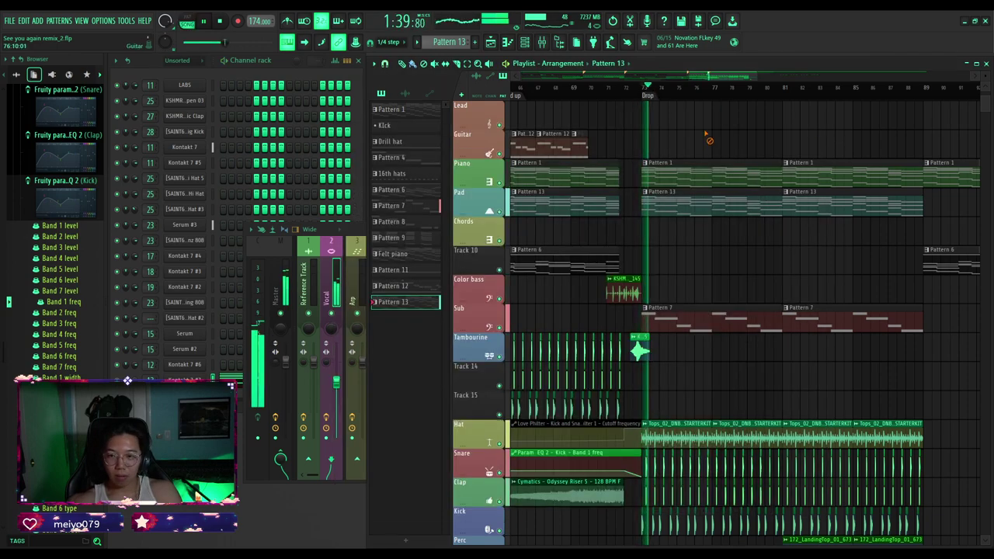
# Listen to the second drop with the raised pad and undo the octave transposition in Pattern 13.
pyautogui.scroll(-5, 710, 131)
pyautogui.scroll(4, 621, 87)
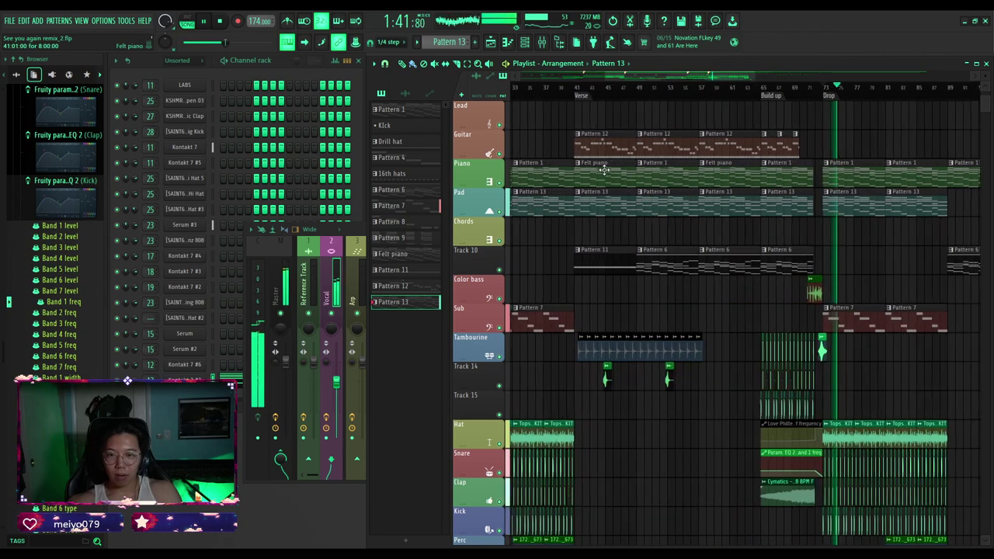
pyautogui.moveTo(619, 78); pyautogui.dragTo(581, 90)
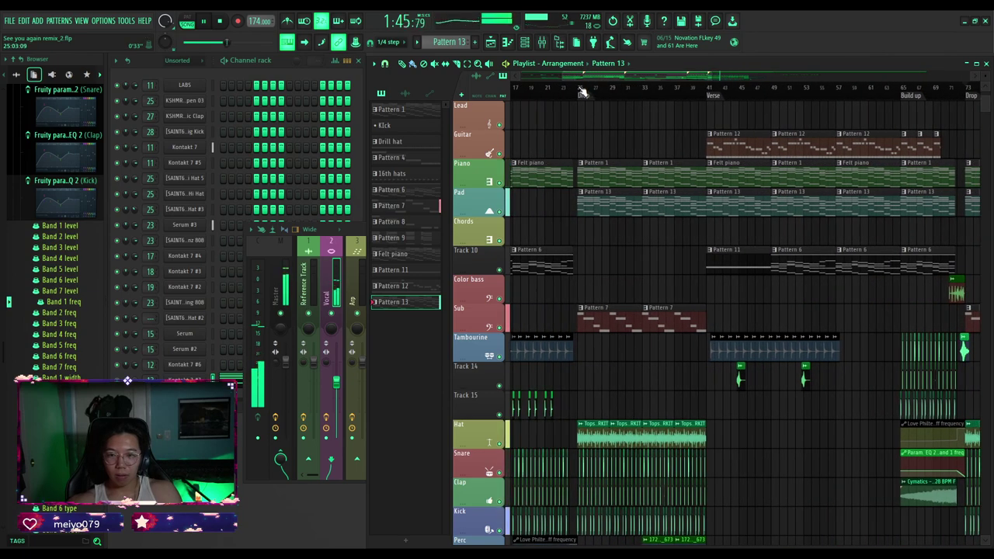
pyautogui.doubleClick(596, 204)
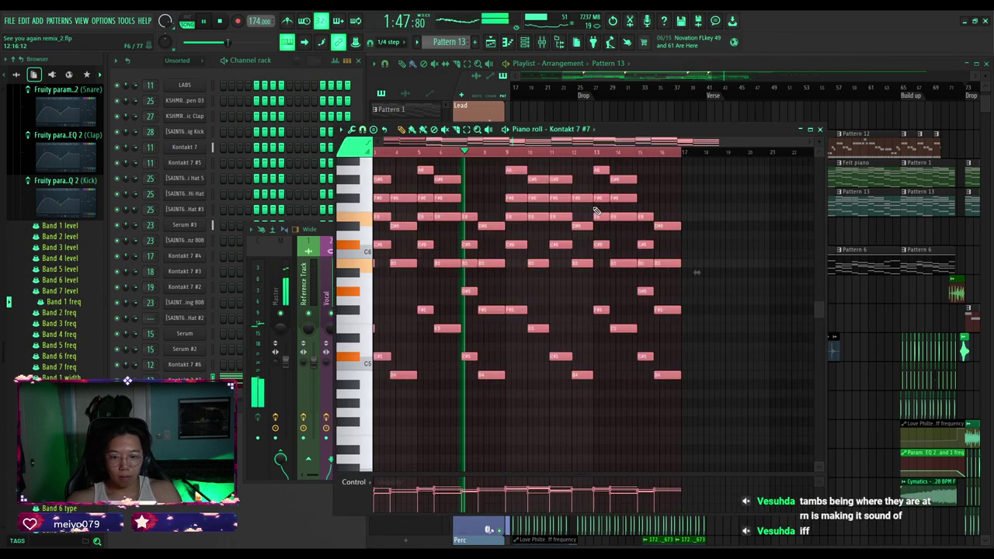
pyautogui.hotkey('ctrl', 'z')
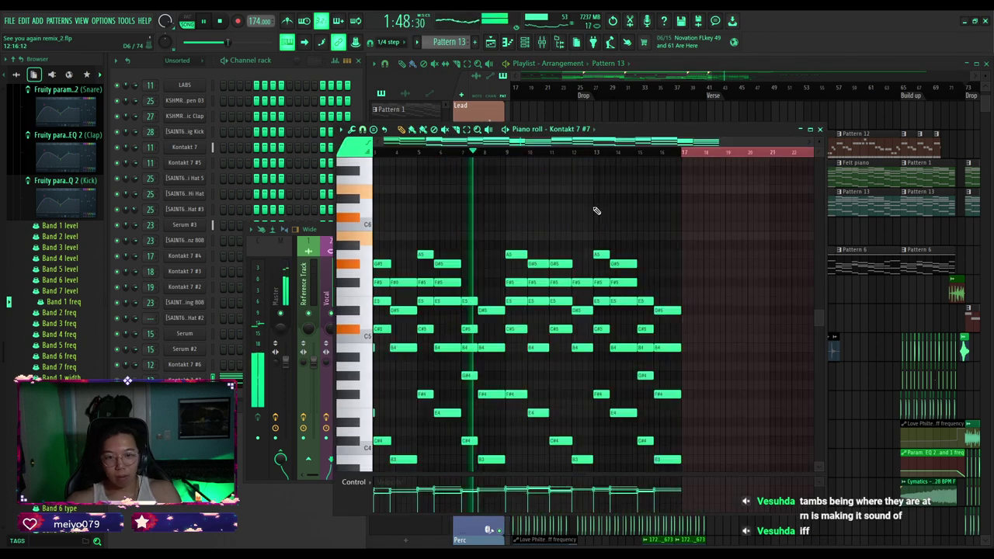
pyautogui.click(819, 128)
# Replay the first drop from bar 25, stop, and examine the drum and tambourine clips around it.
pyautogui.click(581, 90)
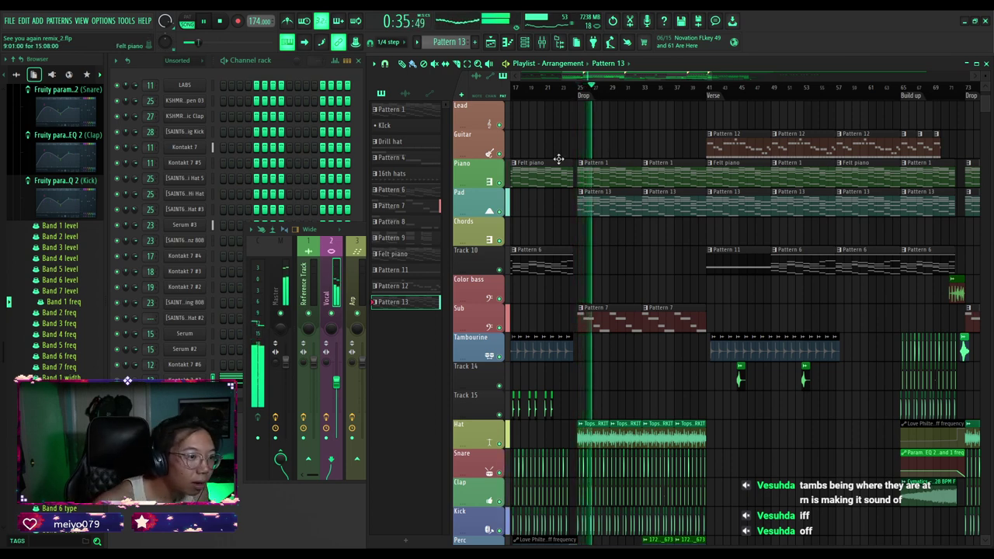
pyautogui.press('space')
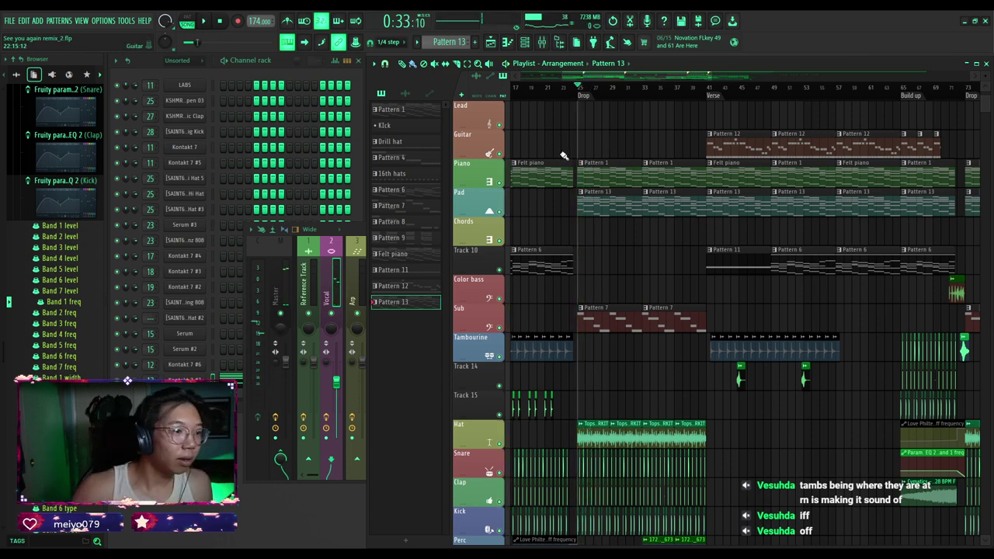
pyautogui.scroll(-5, 564, 158)
pyautogui.scroll(2, 651, 194)
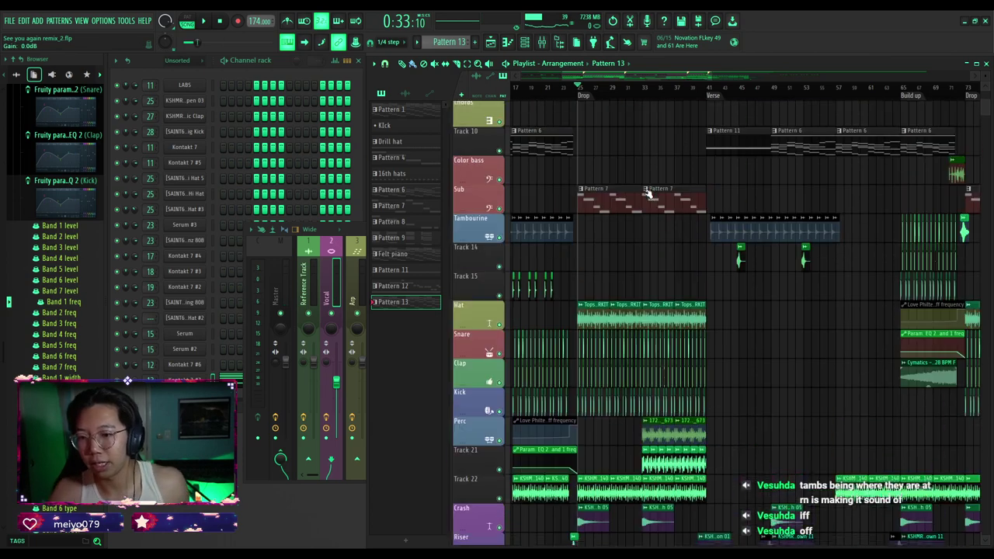
pyautogui.scroll(-3, 634, 204)
pyautogui.scroll(3, 615, 225)
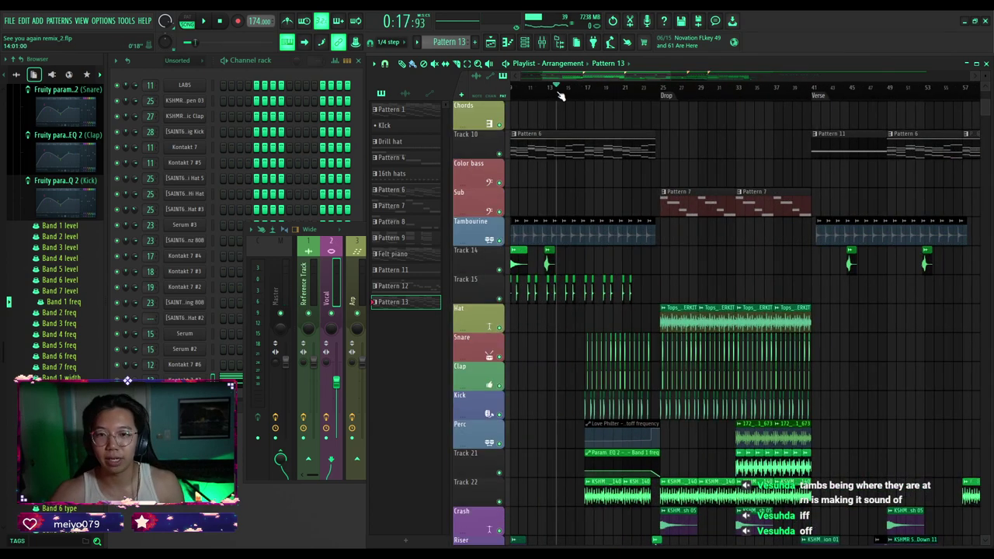
# Try the intro without the KSHMR_Tambourine_07 clips and the three Track 14 clips before the first drop, and undo the deletions.
pyautogui.press('Home')
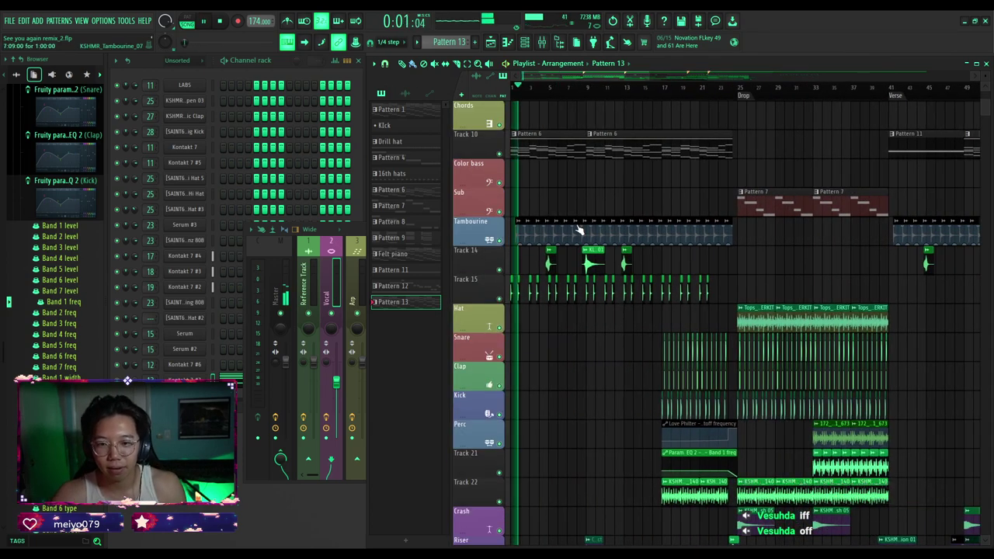
pyautogui.press('space')
pyautogui.moveTo(737, 235); pyautogui.dragTo(483, 229)
pyautogui.press('space')
pyautogui.rightClick(626, 264)
pyautogui.rightClick(592, 264)
pyautogui.rightClick(549, 264)
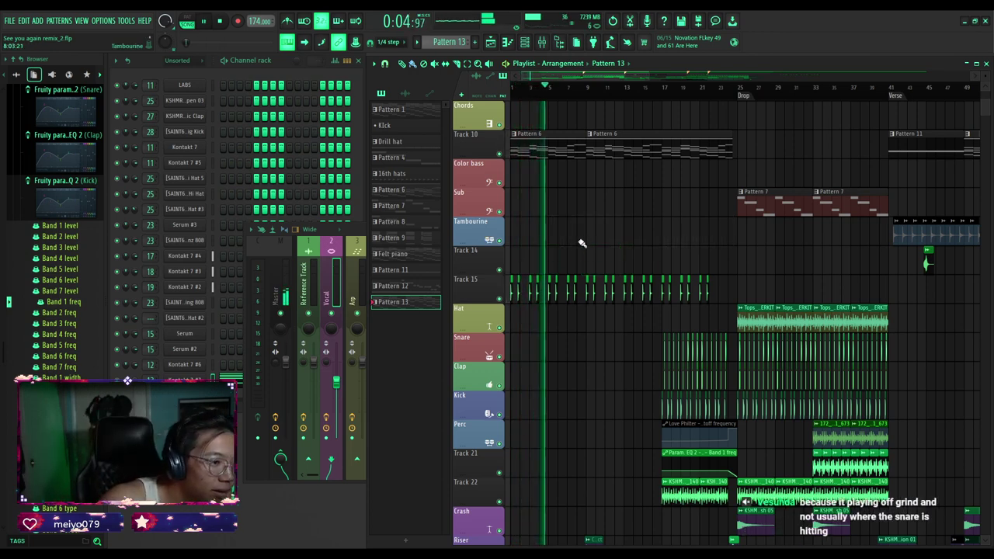
pyautogui.press('space')
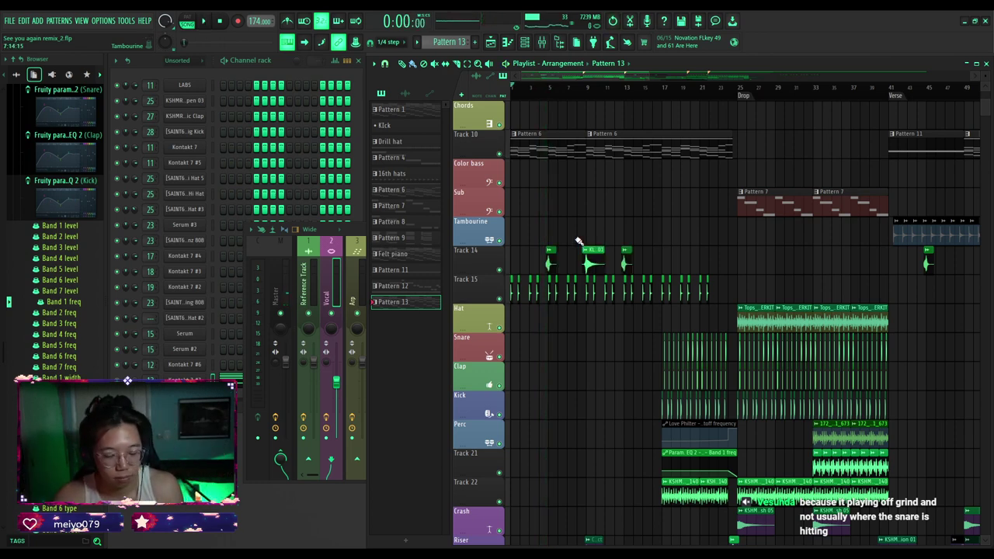
pyautogui.hotkey('ctrl', 'z')
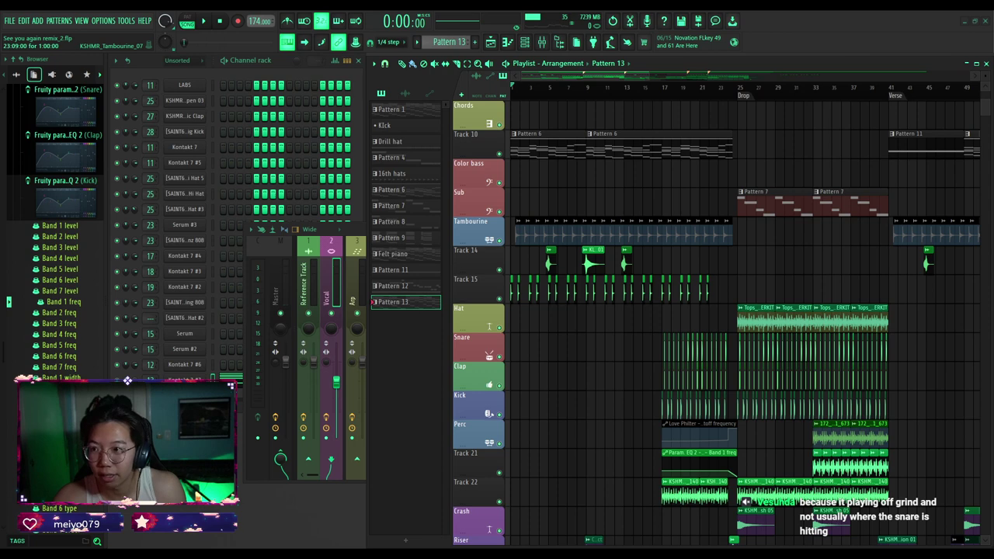
# Play the first build-up from bar 17 to check the tambourines against the snare.
pyautogui.scroll(3, 716, 269)
pyautogui.click(590, 87)
pyautogui.press('space')
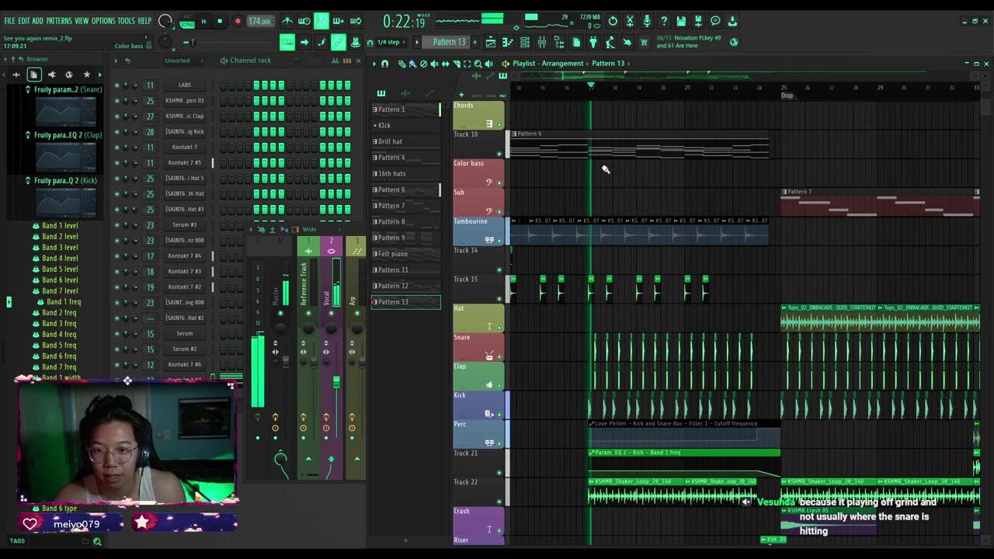
# Delete the KSHMR_Tambourine_07 clips after bar 17 that overlap the first build-up's drums, and replay from about bar 15.
pyautogui.moveTo(607, 229); pyautogui.dragTo(757, 239)
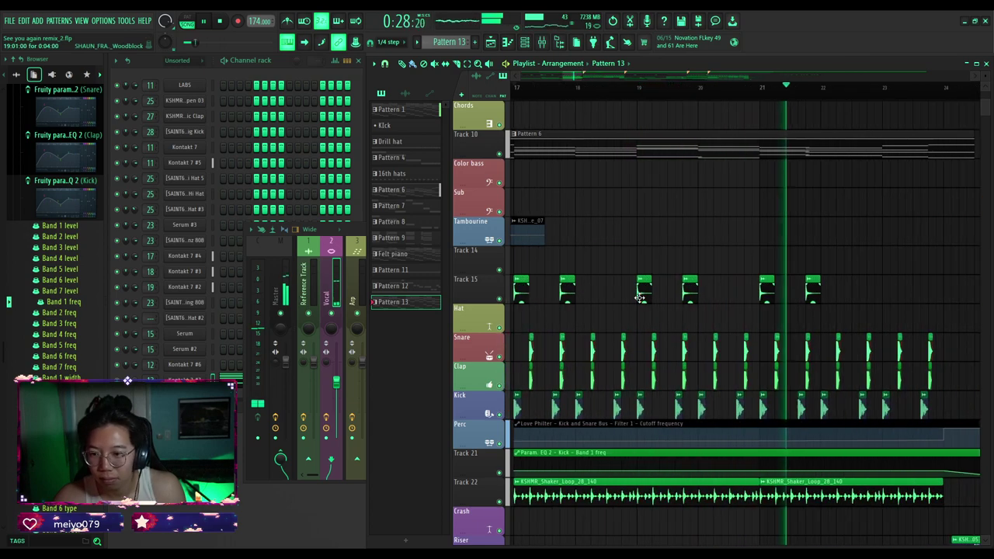
pyautogui.keyDown('ctrl'); pyautogui.scroll(-5, 638, 298); pyautogui.keyUp('ctrl')
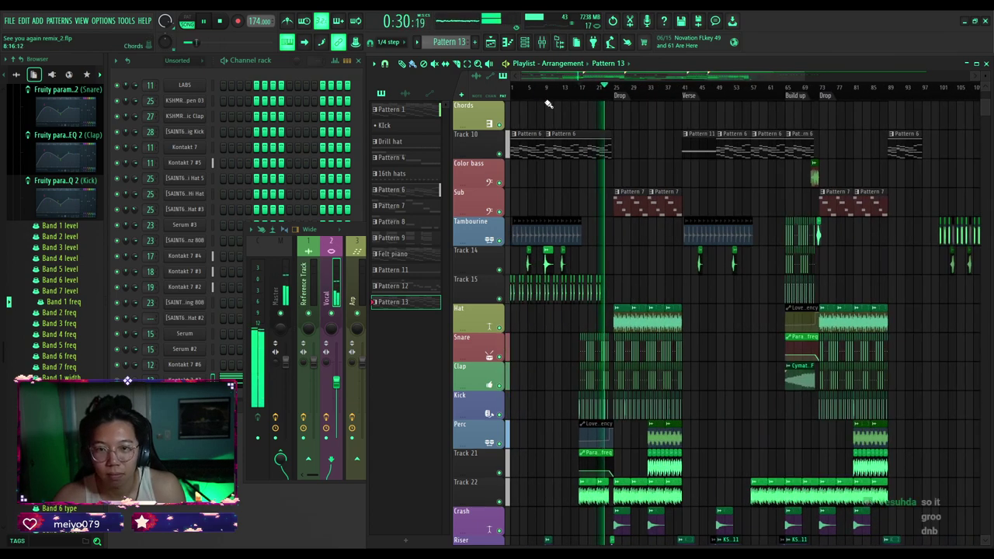
pyautogui.click(556, 88)
pyautogui.keyDown('ctrl'); pyautogui.scroll(5, 567, 155); pyautogui.keyUp('ctrl')
pyautogui.click(570, 92)
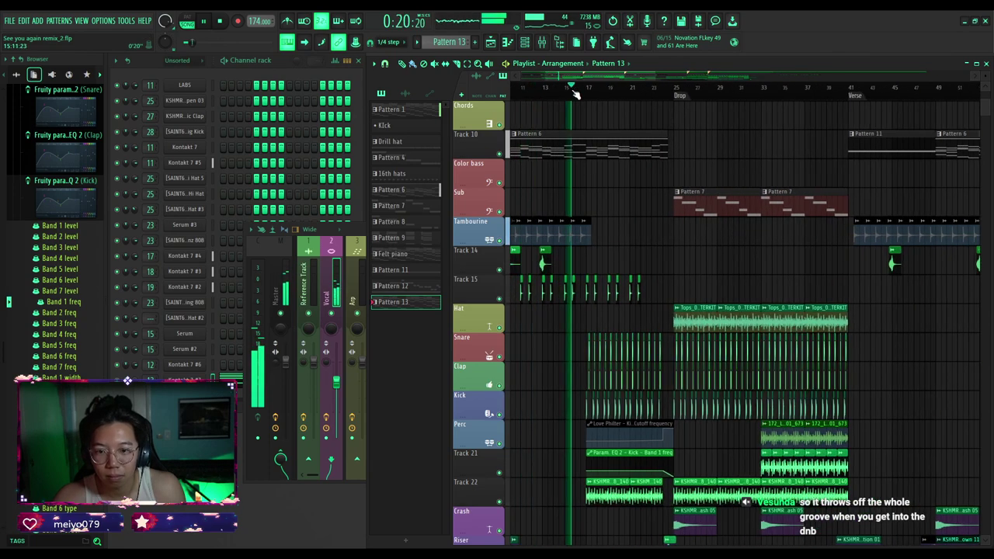
pyautogui.keyDown('ctrl'); pyautogui.scroll(2, 596, 187); pyautogui.keyUp('ctrl')
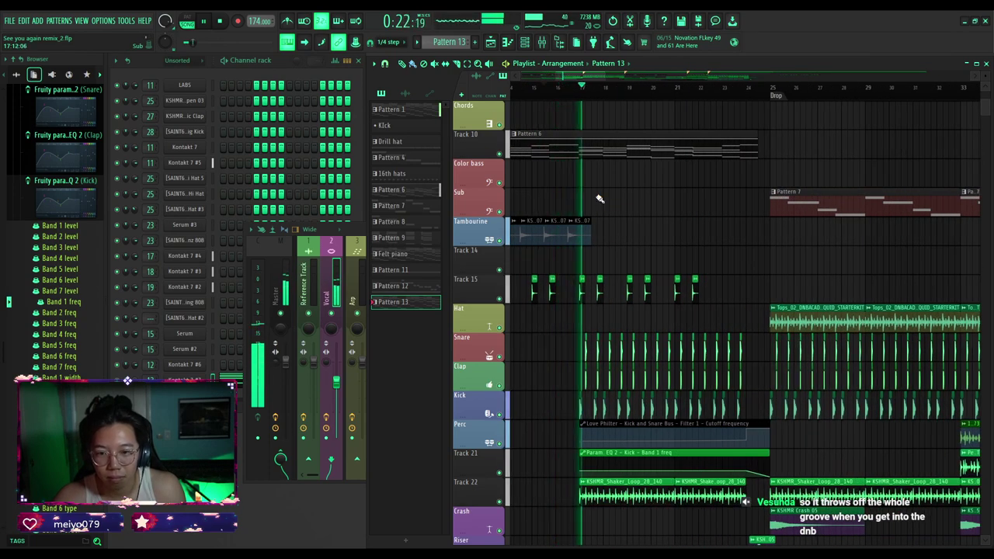
# Compare the verse's tambourine clips with the intro's, and stop playback.
pyautogui.keyDown('ctrl'); pyautogui.scroll(-6, 599, 199); pyautogui.keyUp('ctrl')
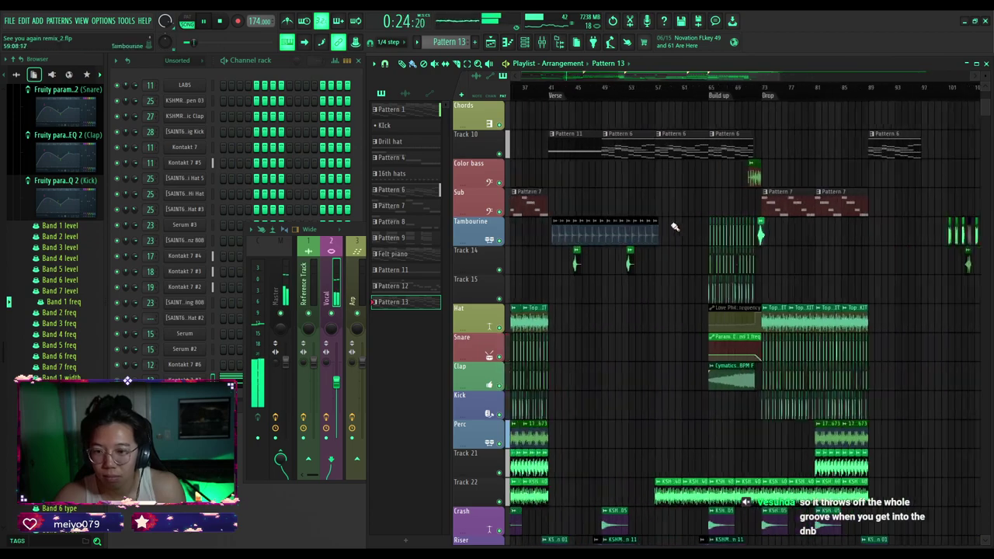
pyautogui.keyDown('ctrl'); pyautogui.scroll(3, 605, 208); pyautogui.keyUp('ctrl')
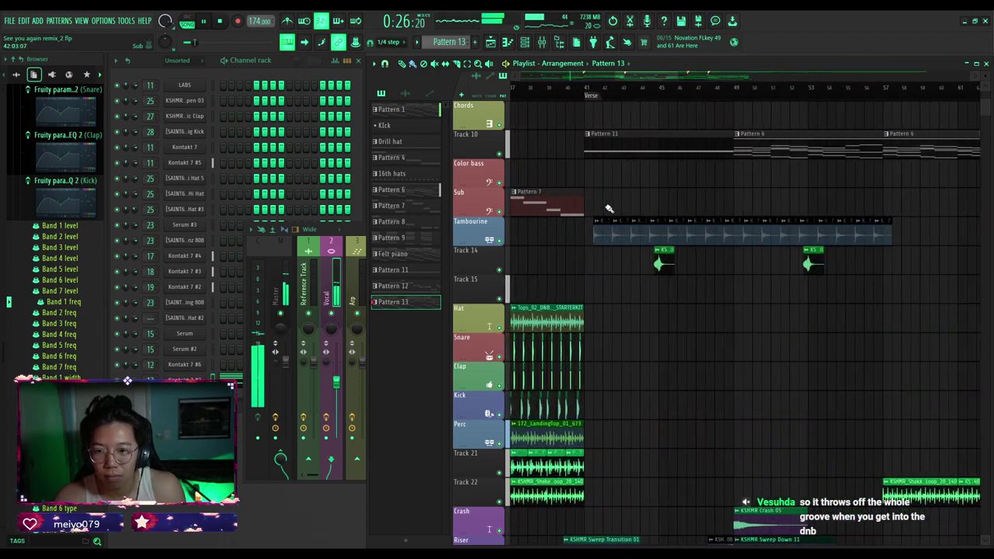
pyautogui.keyDown('ctrl'); pyautogui.scroll(-3, 606, 221); pyautogui.keyUp('ctrl')
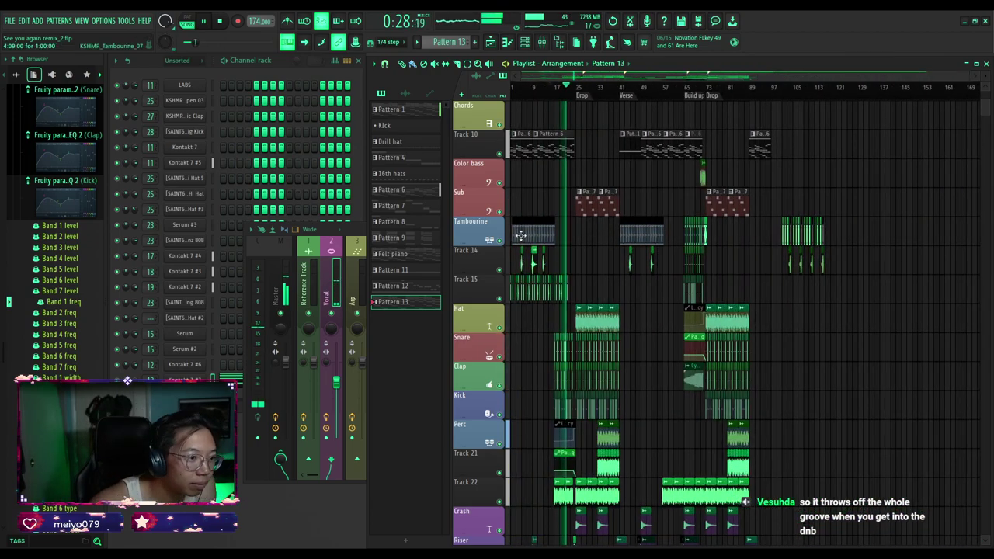
pyautogui.keyDown('ctrl'); pyautogui.scroll(5, 531, 228); pyautogui.keyUp('ctrl')
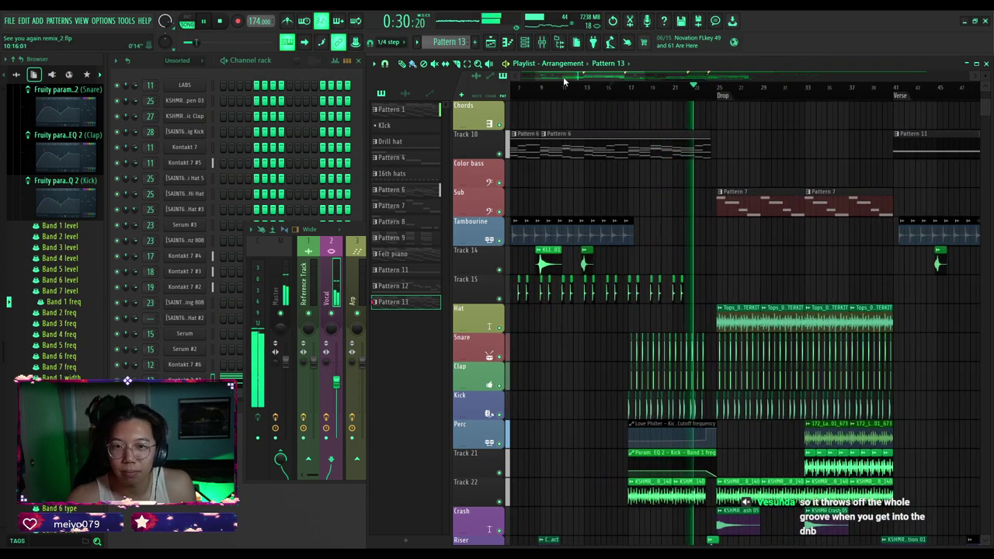
pyautogui.press('space')
pyautogui.keyDown('ctrl'); pyautogui.scroll(2, 516, 200); pyautogui.keyUp('ctrl')
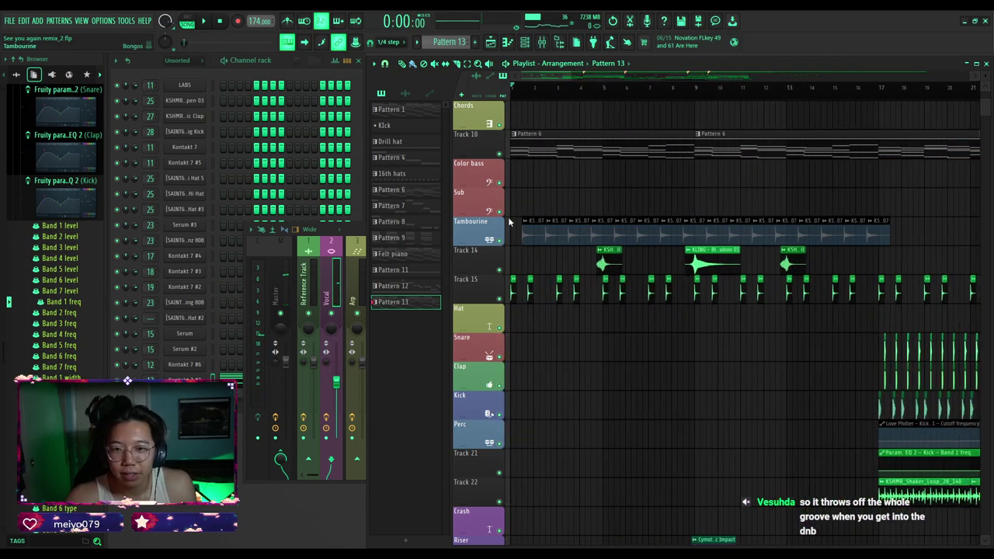
# Review the whole arrangement, from the vocal track down to the drum tracks.
pyautogui.keyDown('ctrl'); pyautogui.scroll(-7, 534, 198); pyautogui.keyUp('ctrl')
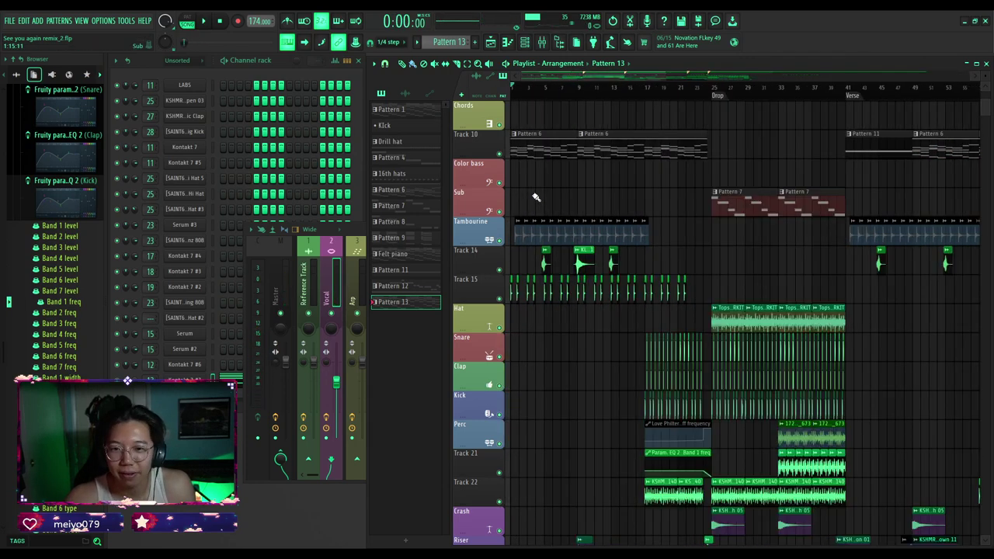
pyautogui.keyDown('ctrl'); pyautogui.scroll(-3, 536, 197); pyautogui.keyUp('ctrl')
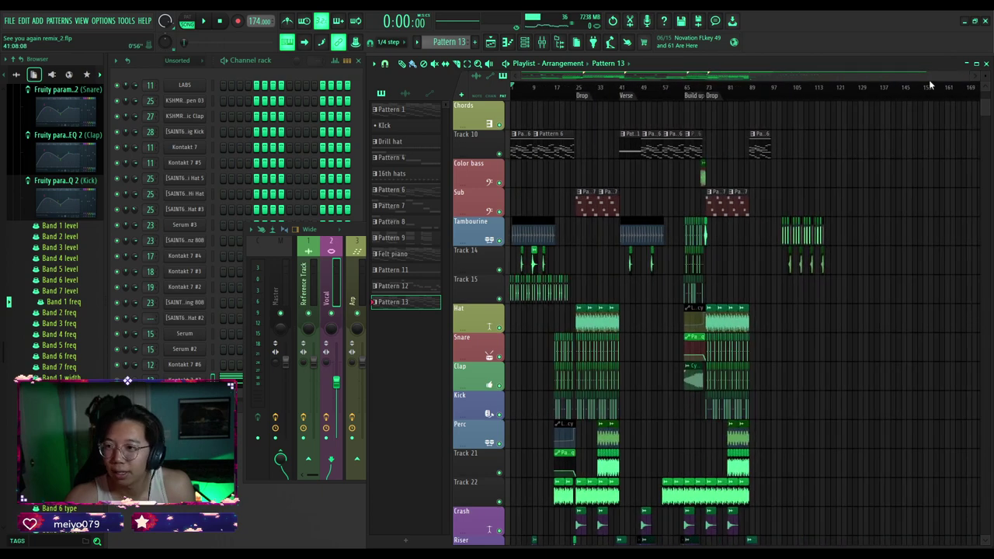
pyautogui.moveTo(967, 76); pyautogui.dragTo(630, 76)
pyautogui.scroll(4, 552, 162)
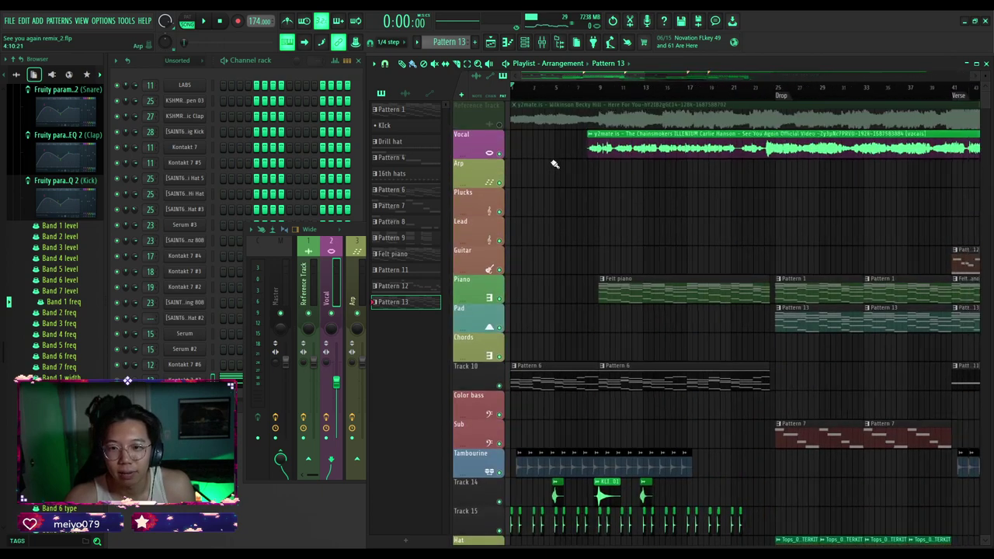
pyautogui.keyDown('ctrl'); pyautogui.scroll(-4, 552, 163); pyautogui.keyUp('ctrl')
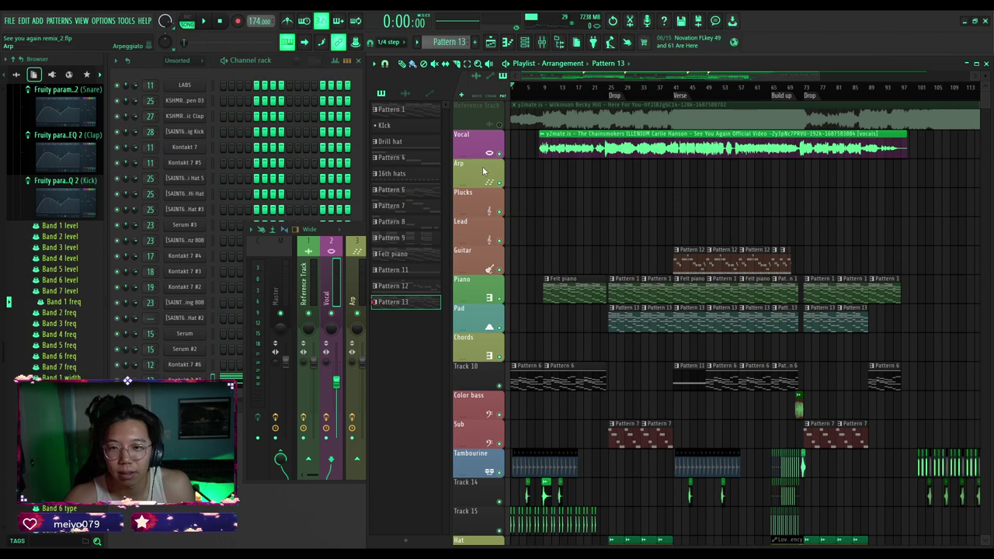
pyautogui.scroll(-6, 548, 242)
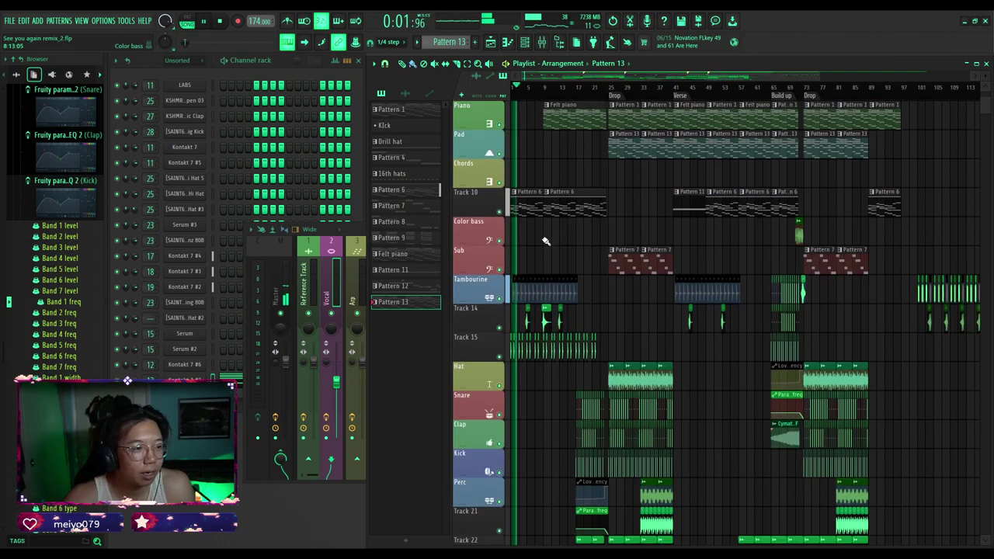
# Save the project and play the song from the start to check the intro's tambourines, piano and effects.
pyautogui.keyDown('ctrl'); pyautogui.scroll(3, 546, 241); pyautogui.keyUp('ctrl')
pyautogui.keyDown('ctrl'); pyautogui.scroll(-3, 545, 241); pyautogui.keyUp('ctrl')
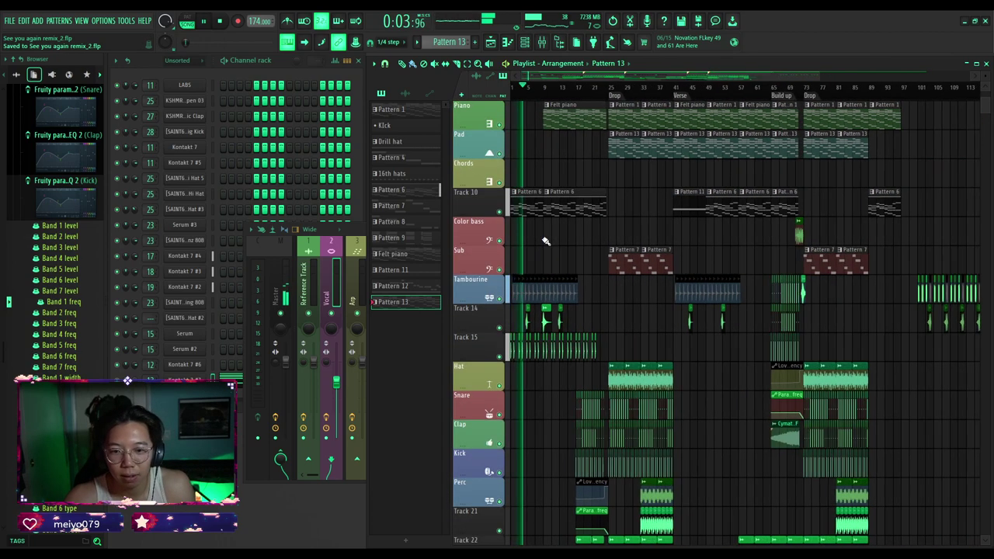
pyautogui.keyDown('ctrl'); pyautogui.scroll(3, 541, 241); pyautogui.keyUp('ctrl')
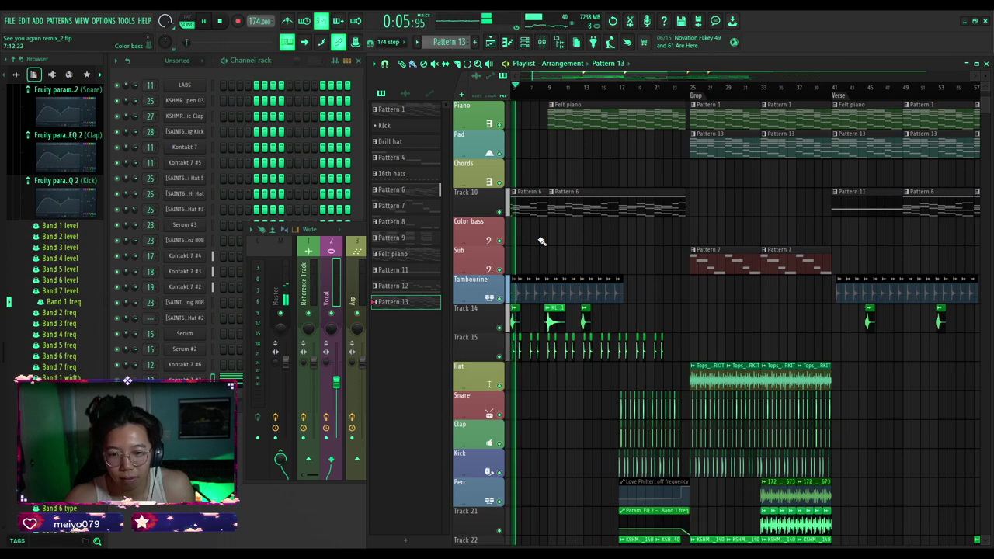
pyautogui.keyDown('ctrl'); pyautogui.scroll(2, 582, 242); pyautogui.keyUp('ctrl')
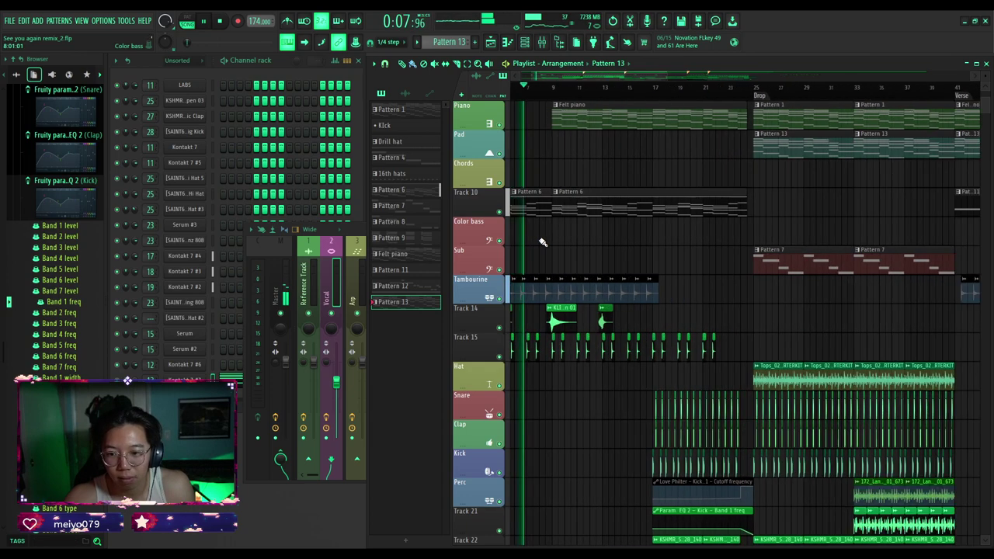
pyautogui.keyDown('ctrl'); pyautogui.scroll(-1, 615, 231); pyautogui.keyUp('ctrl')
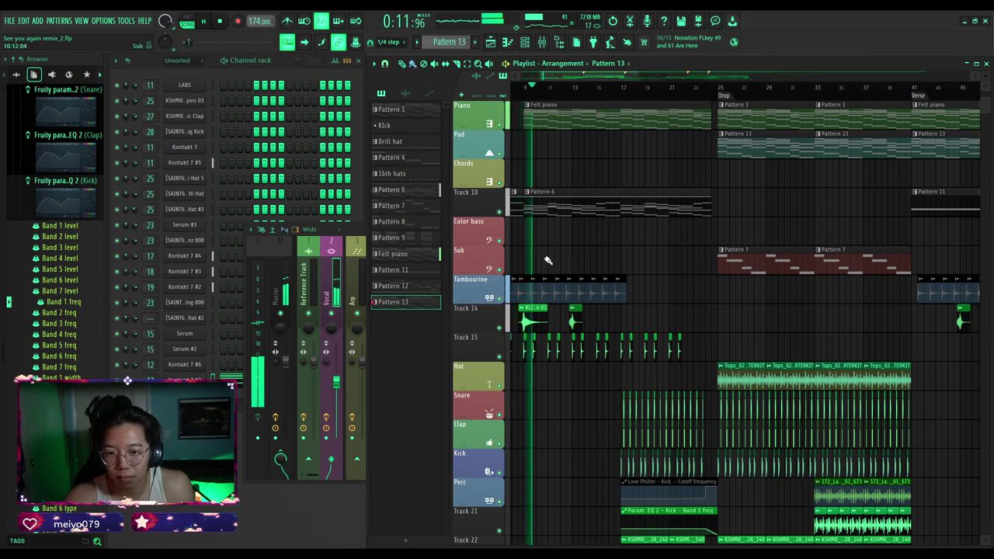
pyautogui.scroll(4, 548, 260)
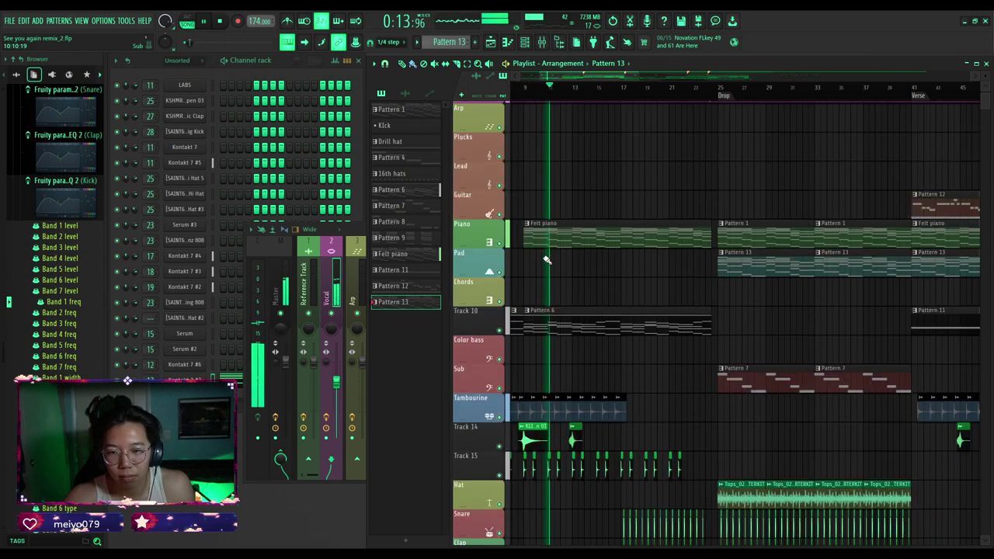
pyautogui.keyDown('ctrl'); pyautogui.scroll(-3, 547, 260); pyautogui.keyUp('ctrl')
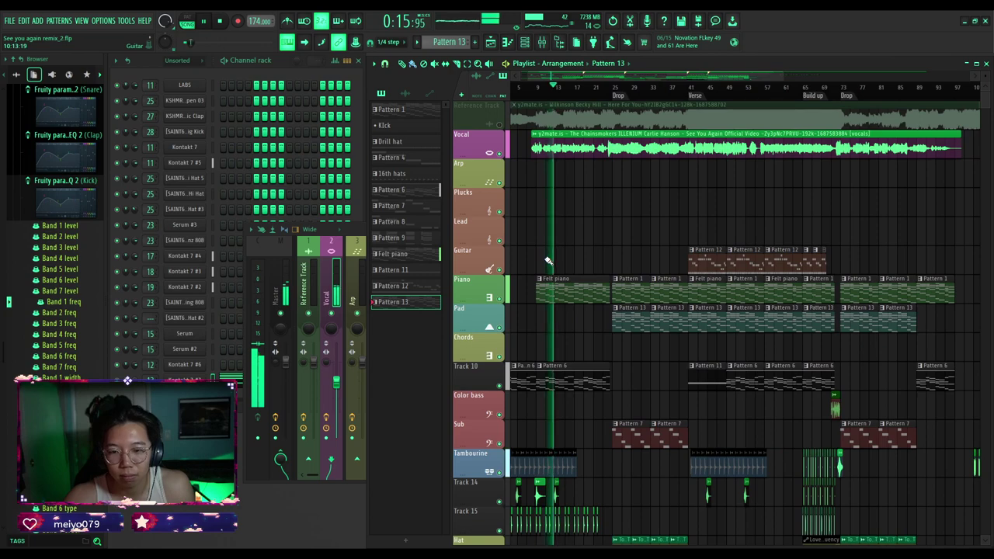
pyautogui.scroll(-10, 547, 261)
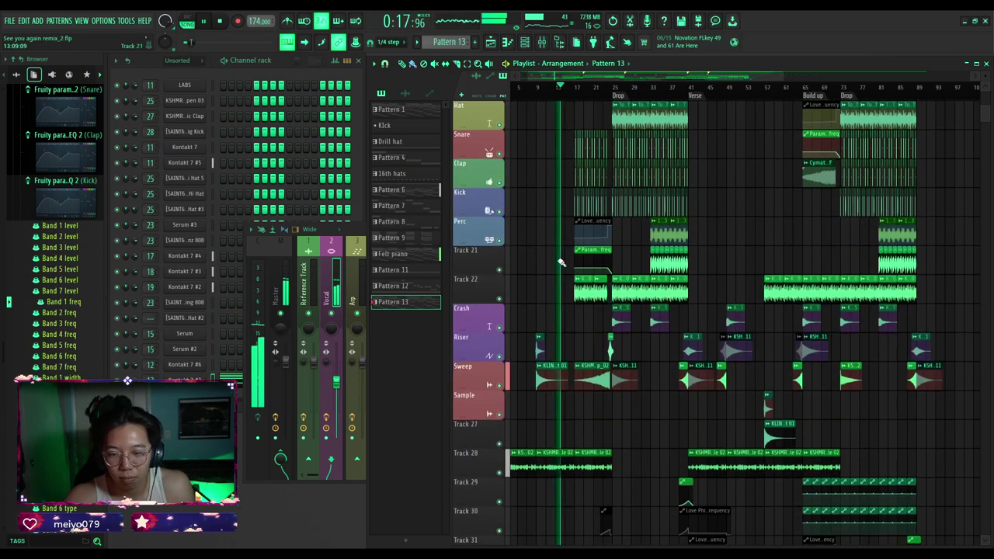
# Listen to the first build-up with the shortened tambourines, following the playback into the drop at bar 25.
pyautogui.keyDown('ctrl'); pyautogui.scroll(5, 561, 261); pyautogui.keyUp('ctrl')
pyautogui.scroll(7, 561, 260)
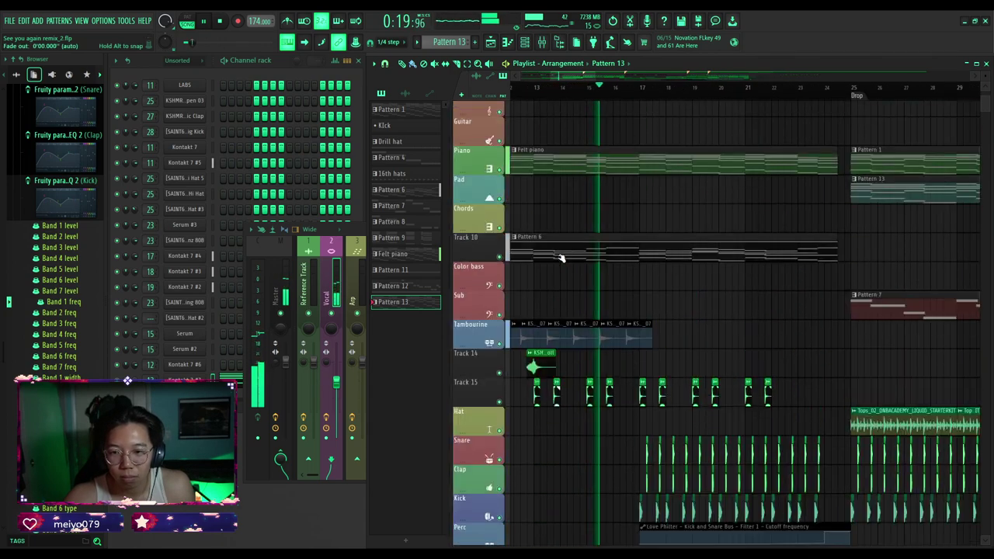
pyautogui.keyDown('ctrl'); pyautogui.scroll(-2, 562, 259); pyautogui.keyUp('ctrl')
pyautogui.keyDown('ctrl'); pyautogui.scroll(2, 602, 306); pyautogui.keyUp('ctrl')
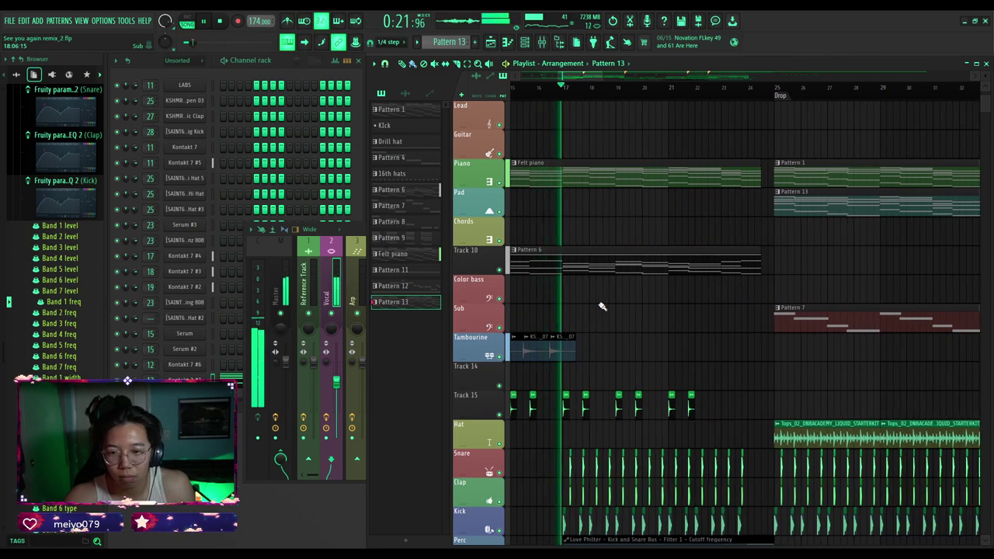
pyautogui.scroll(-3, 602, 306)
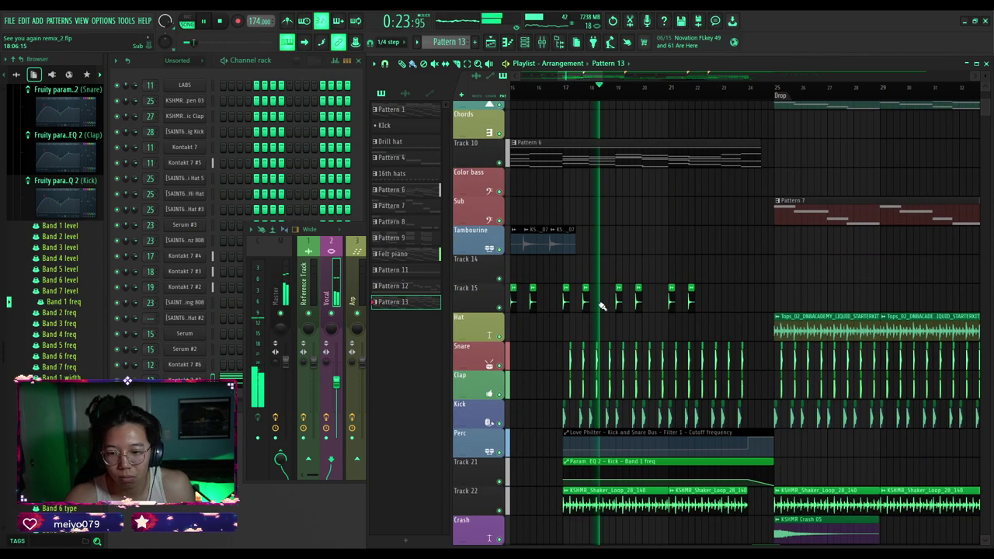
pyautogui.scroll(3, 602, 306)
pyautogui.keyDown('ctrl'); pyautogui.scroll(-2, 621, 299); pyautogui.keyUp('ctrl')
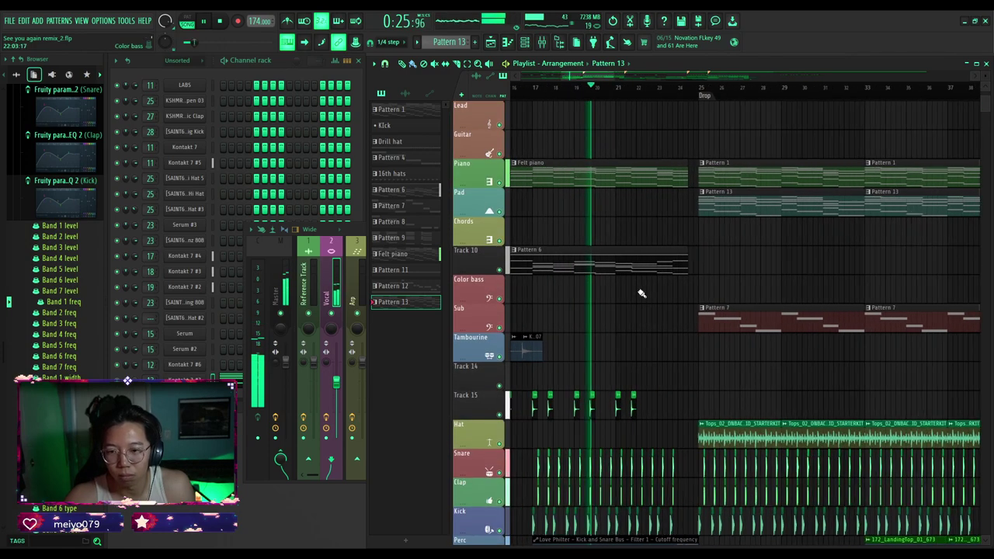
pyautogui.keyDown('ctrl'); pyautogui.scroll(-2, 627, 295); pyautogui.keyUp('ctrl')
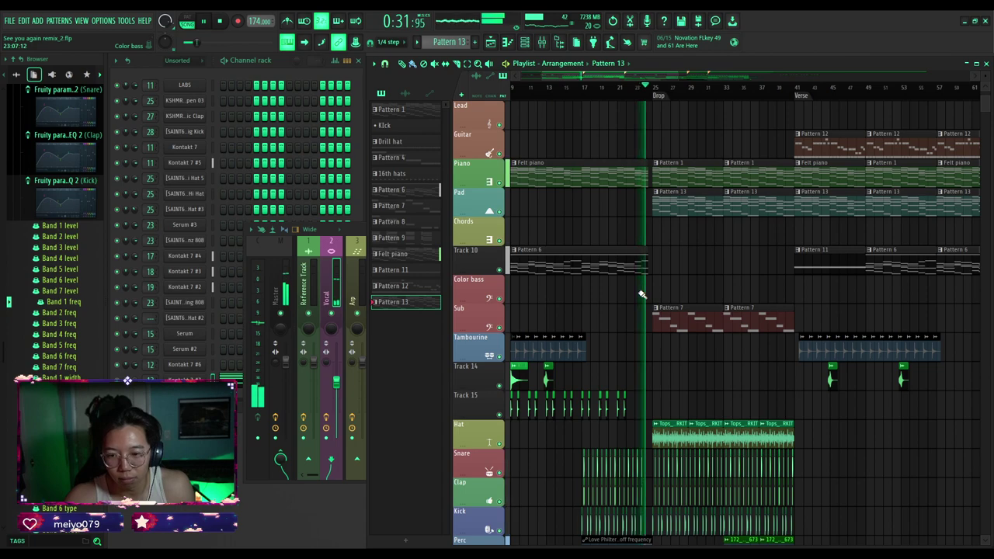
pyautogui.scroll(3, 639, 288)
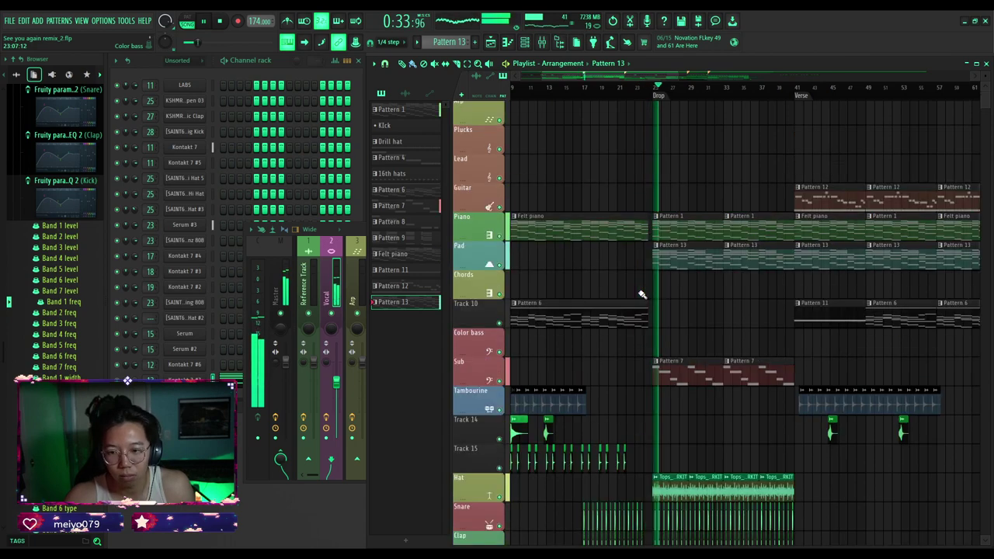
# Listen to the first drop while examining the vocal, piano, pad and sub clips, and save the project.
pyautogui.keyDown('ctrl'); pyautogui.scroll(-2, 614, 233); pyautogui.keyUp('ctrl')
pyautogui.keyDown('ctrl'); pyautogui.scroll(3, 605, 224); pyautogui.keyUp('ctrl')
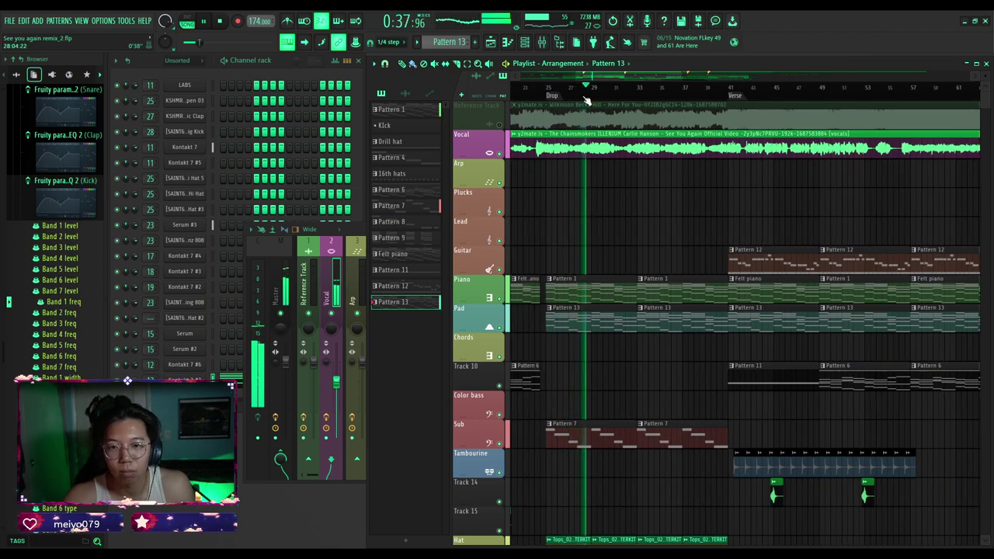
pyautogui.keyDown('ctrl'); pyautogui.scroll(2, 544, 167); pyautogui.keyUp('ctrl')
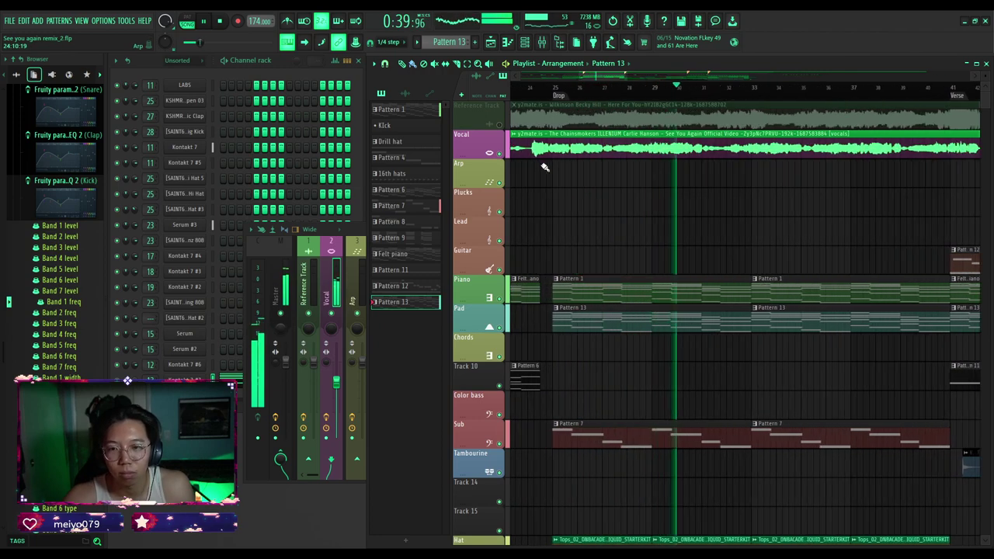
pyautogui.keyDown('ctrl'); pyautogui.scroll(3, 537, 169); pyautogui.keyUp('ctrl')
pyautogui.keyDown('ctrl'); pyautogui.scroll(-2, 533, 172); pyautogui.keyUp('ctrl')
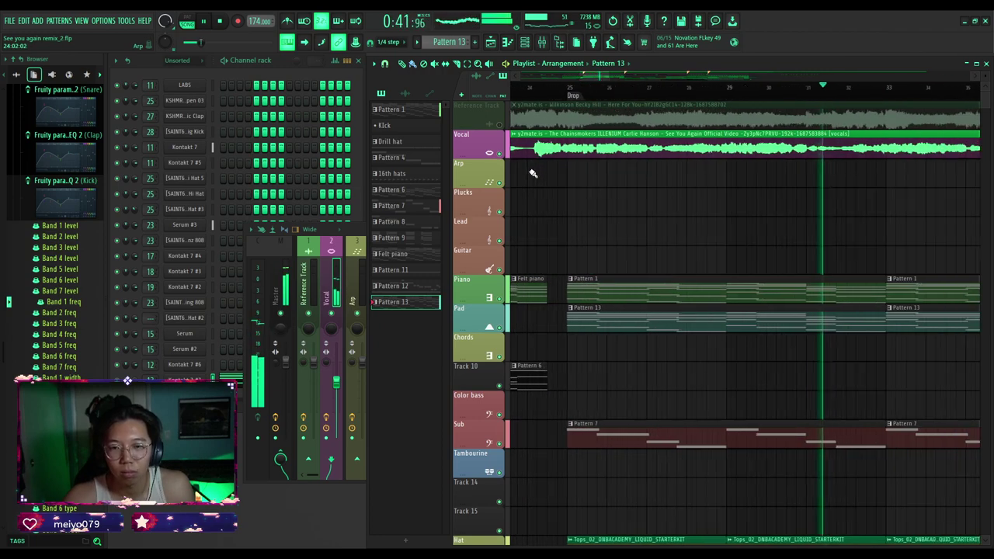
pyautogui.keyDown('ctrl'); pyautogui.scroll(-2, 533, 173); pyautogui.keyUp('ctrl')
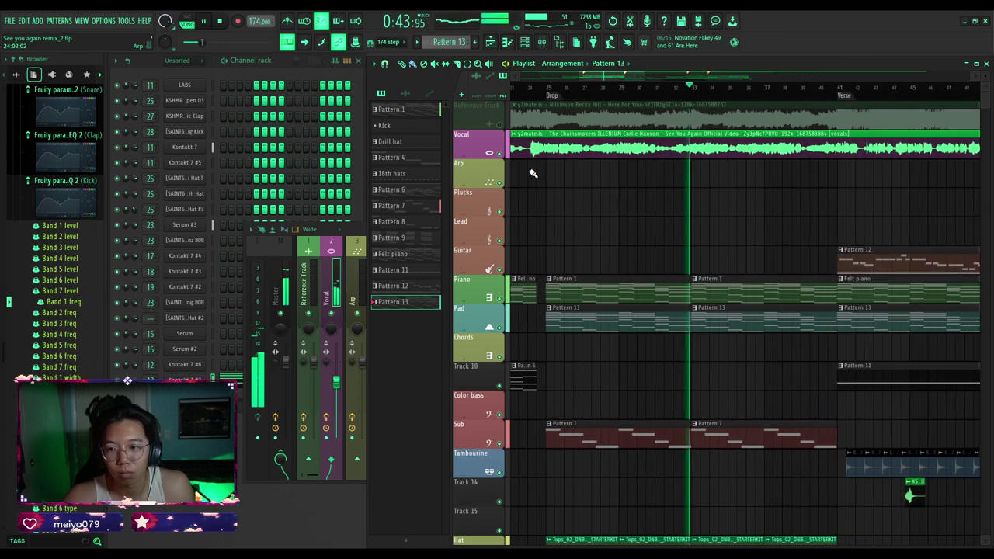
pyautogui.keyDown('ctrl'); pyautogui.scroll(-2, 532, 173); pyautogui.keyUp('ctrl')
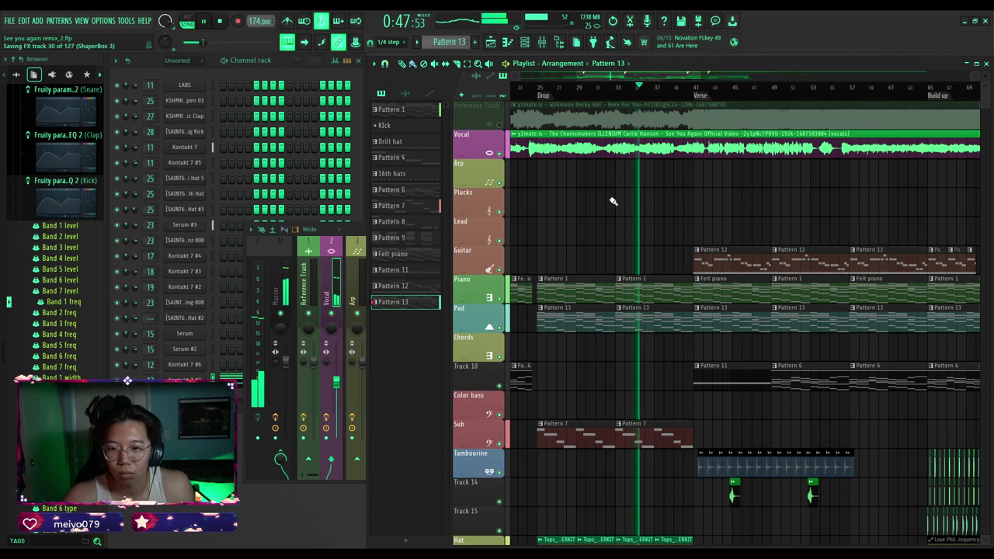
# Listen from the first drop into the verse at bar 41 while examining the tambourine, drum, effects and automation clips.
pyautogui.keyDown('ctrl'); pyautogui.scroll(2, 613, 202); pyautogui.keyUp('ctrl')
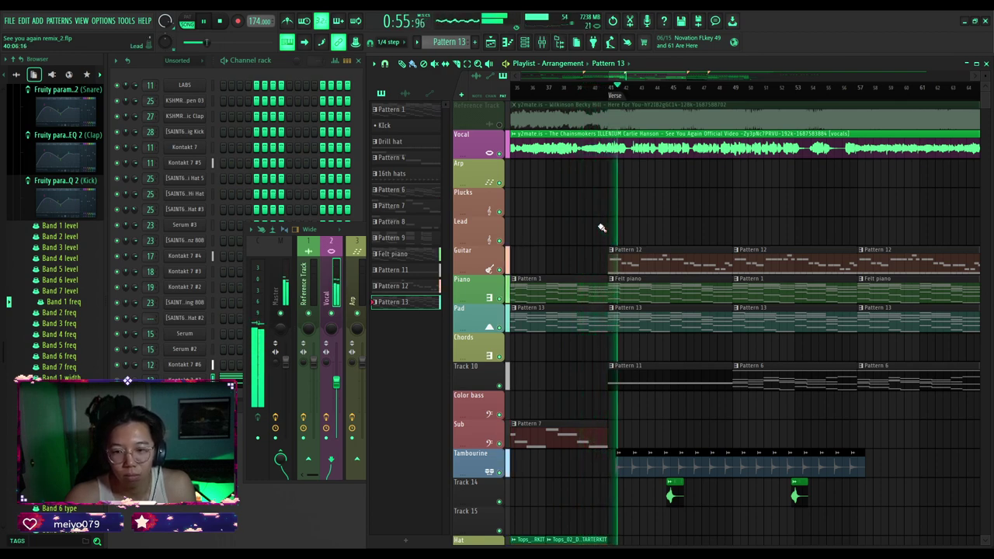
pyautogui.scroll(-6, 601, 228)
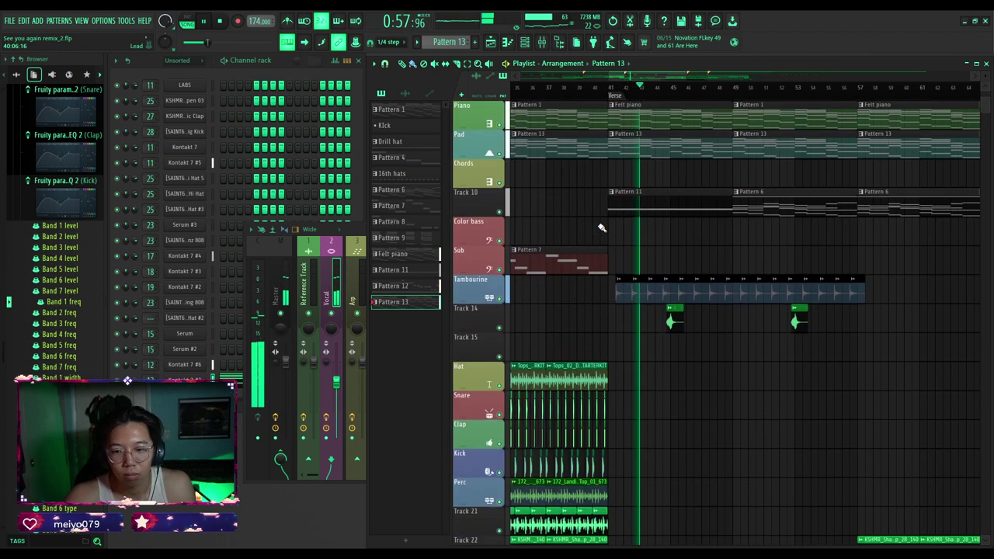
pyautogui.scroll(-5, 601, 228)
pyautogui.scroll(5, 599, 232)
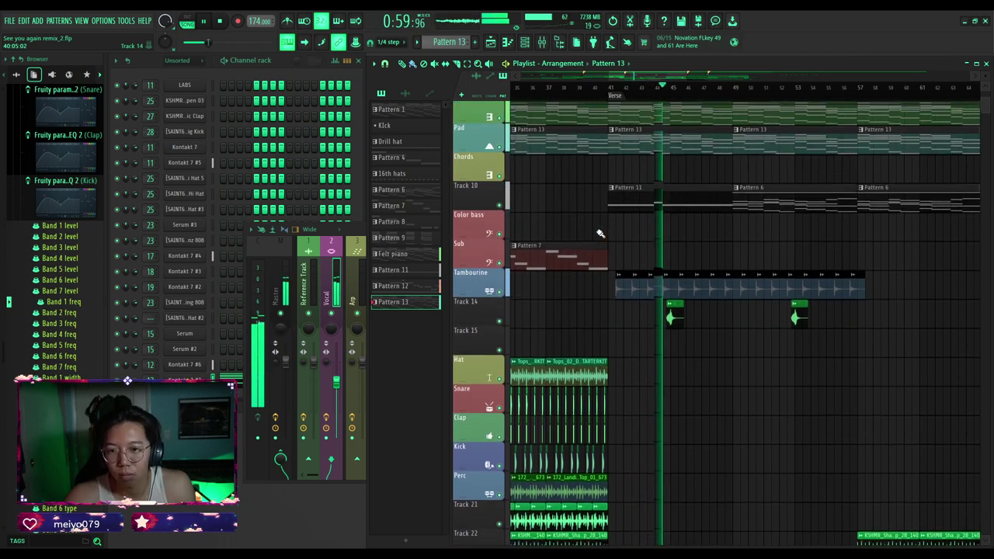
pyautogui.scroll(-3, 597, 310)
pyautogui.scroll(3, 632, 344)
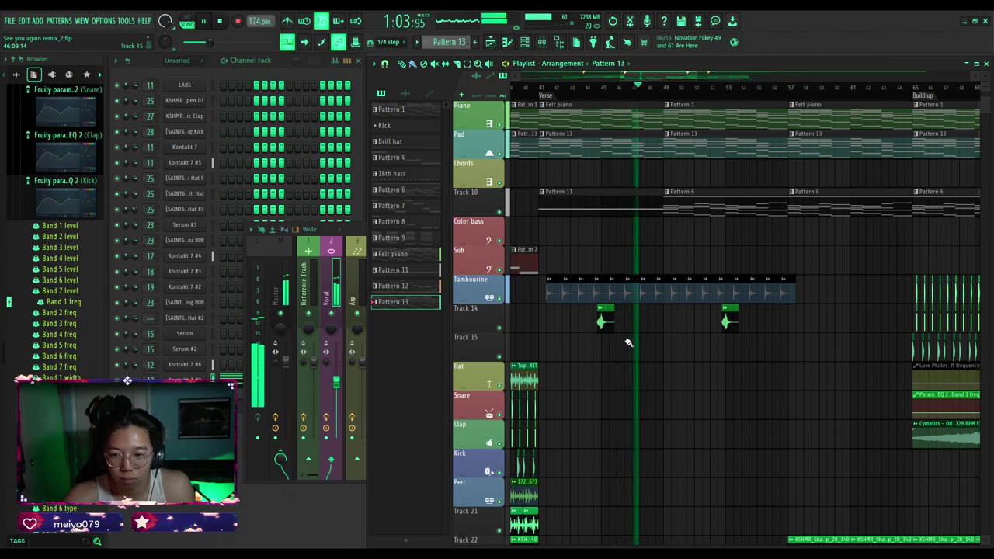
pyautogui.scroll(-6, 629, 343)
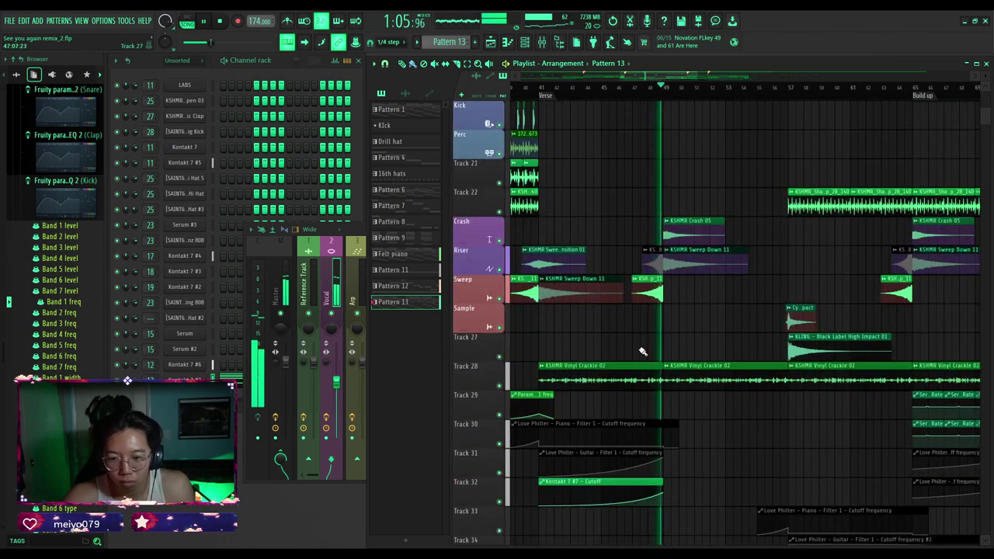
pyautogui.scroll(-3, 642, 352)
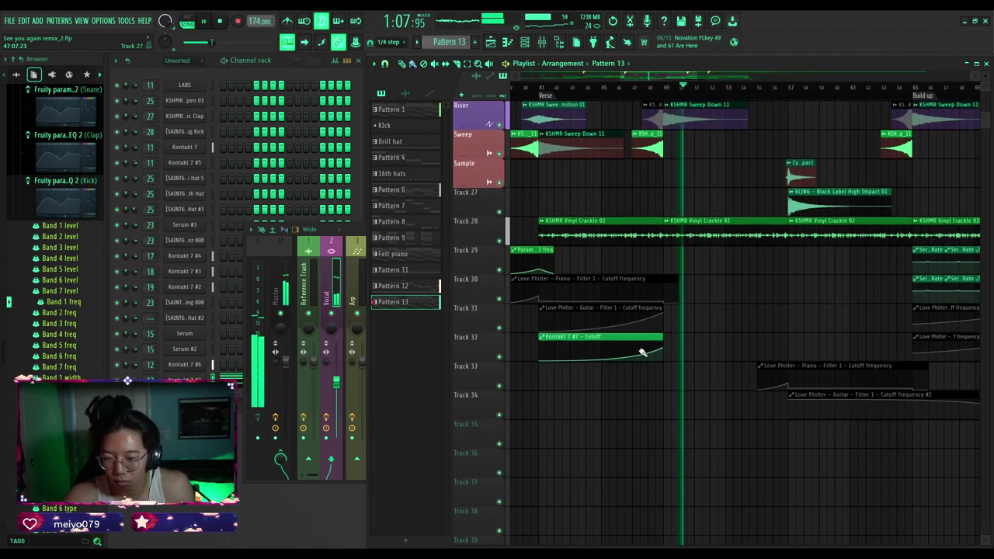
pyautogui.scroll(15, 652, 345)
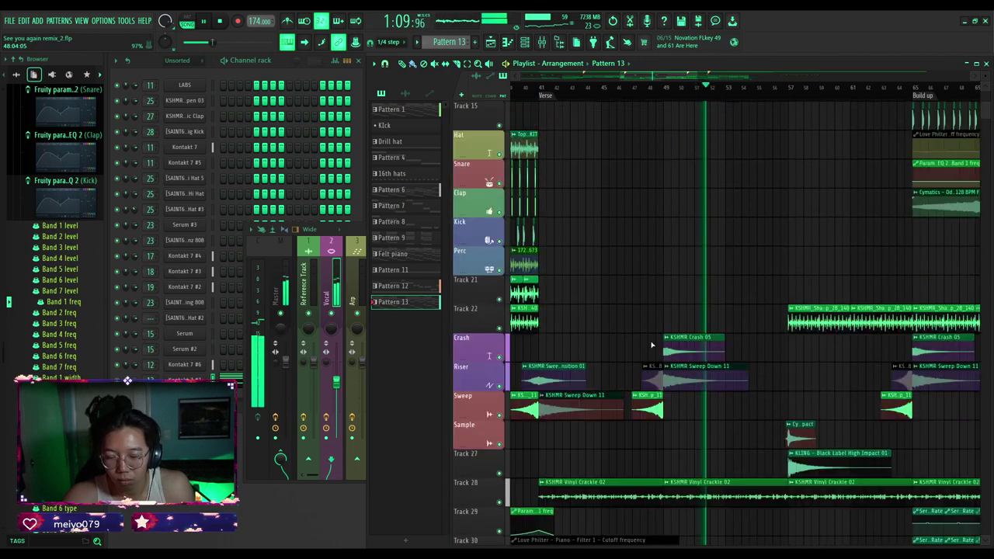
pyautogui.scroll(4, 705, 354)
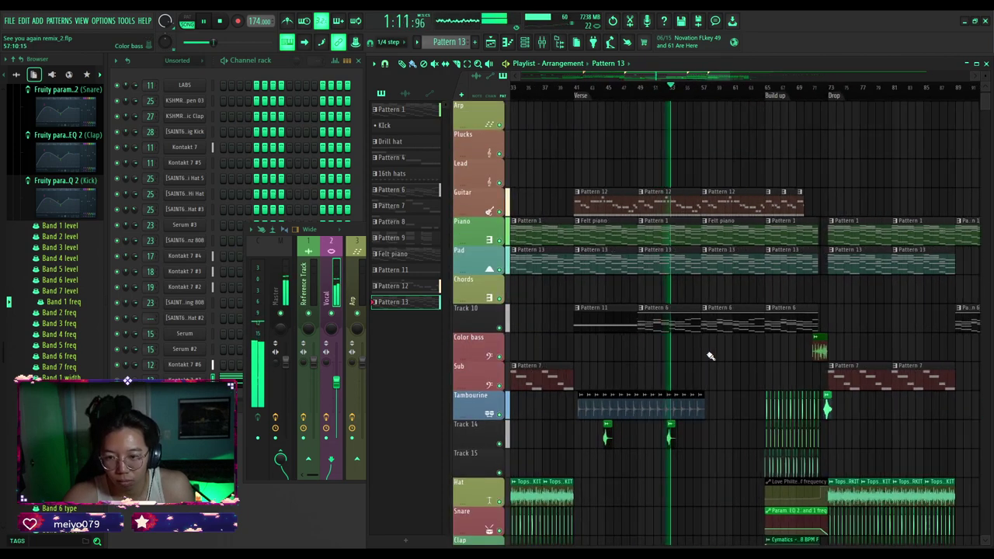
pyautogui.scroll(-4, 575, 353)
pyautogui.scroll(4, 644, 360)
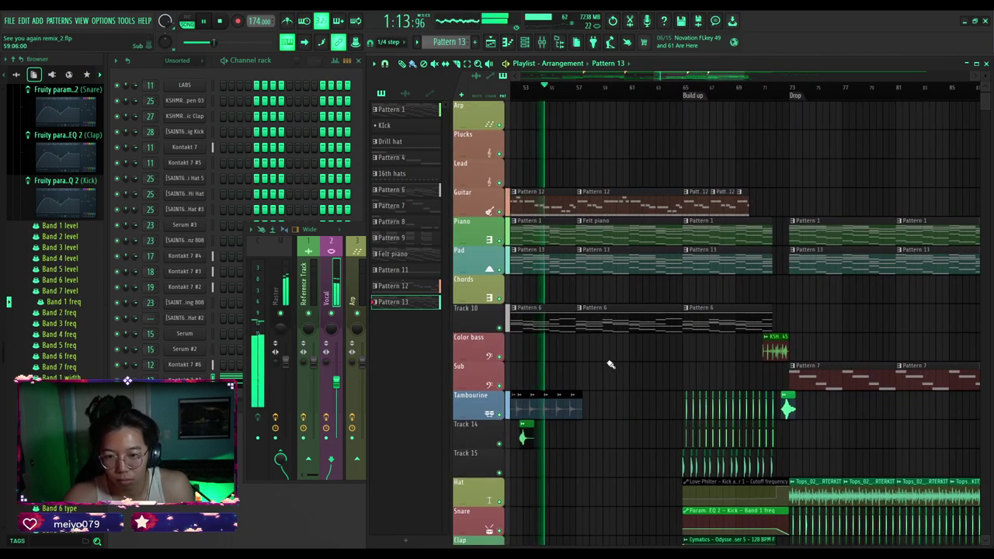
# Listen through the verse and the second build-up at bar 65, examining the vocal, drum, riser and fill clips up to the drop.
pyautogui.click(355, 238)
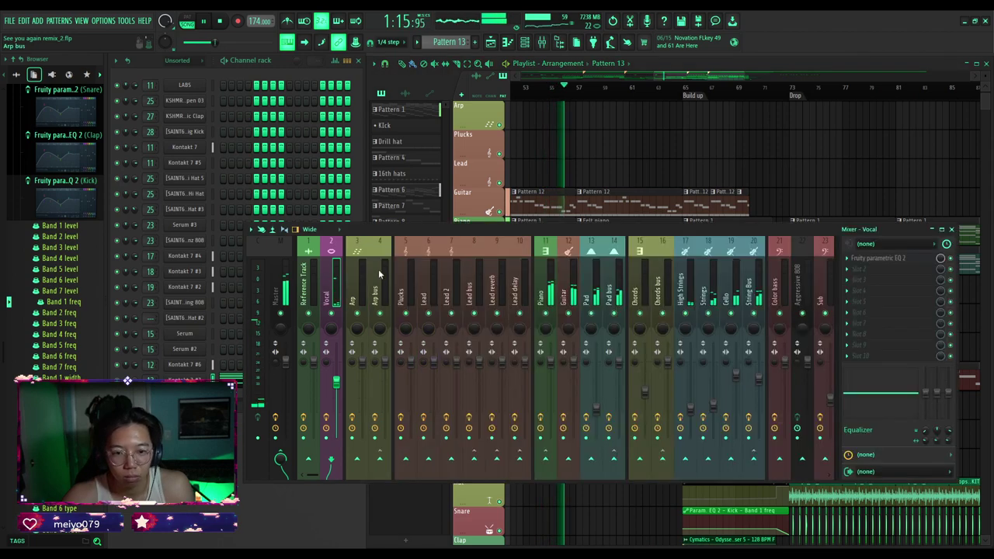
pyautogui.moveTo(586, 152); pyautogui.dragTo(584, 209)
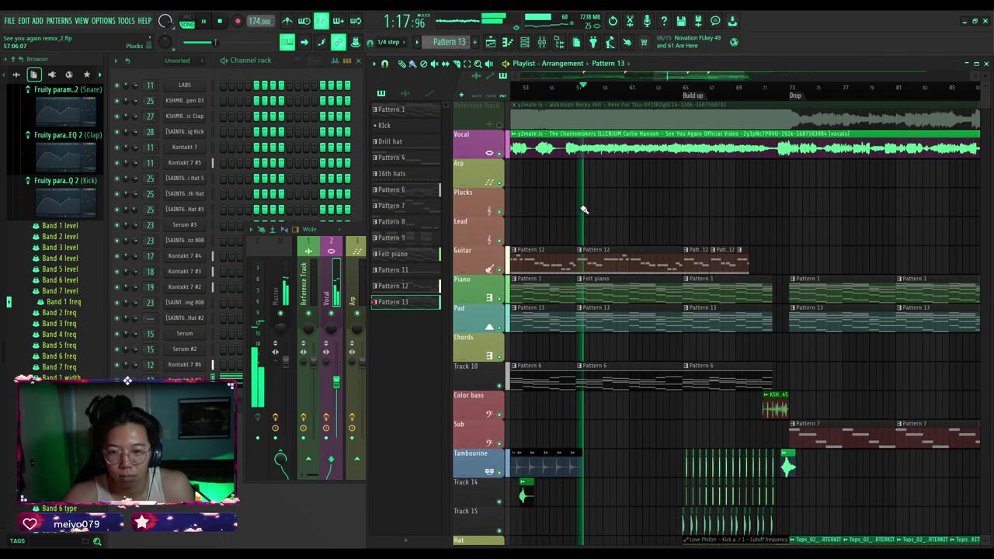
pyautogui.scroll(-10, 584, 213)
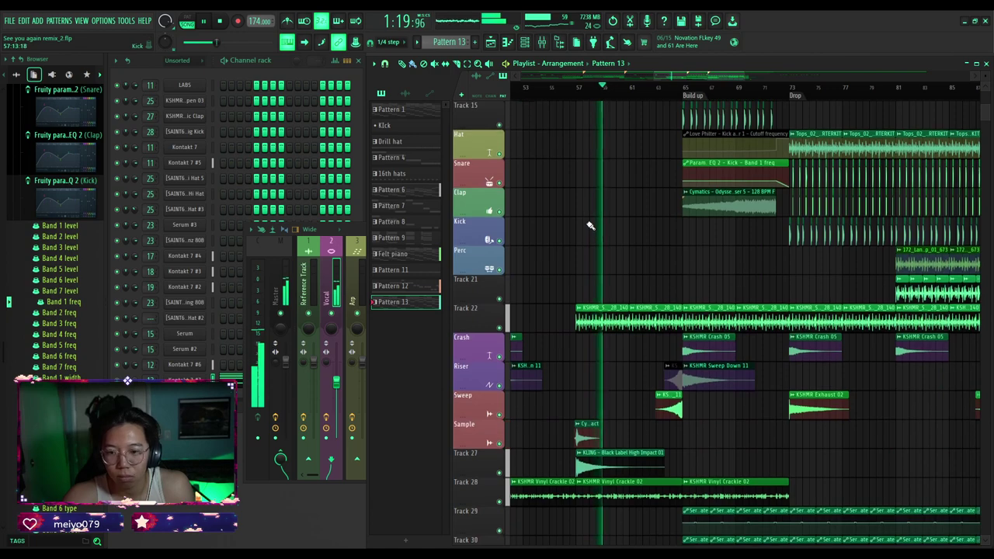
pyautogui.scroll(7, 627, 264)
pyautogui.keyDown('ctrl'); pyautogui.scroll(-2, 624, 271); pyautogui.keyUp('ctrl')
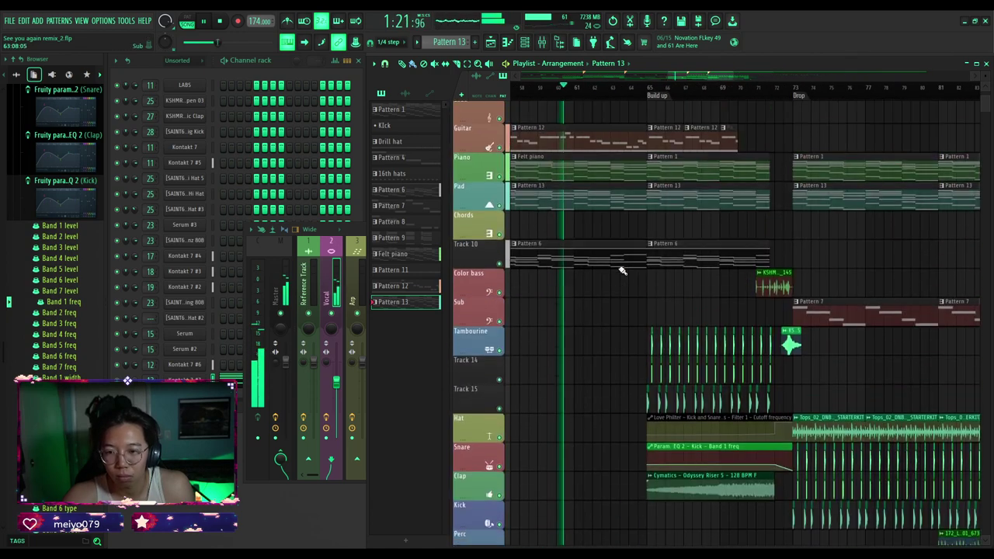
pyautogui.keyDown('ctrl'); pyautogui.scroll(2, 634, 300); pyautogui.keyUp('ctrl')
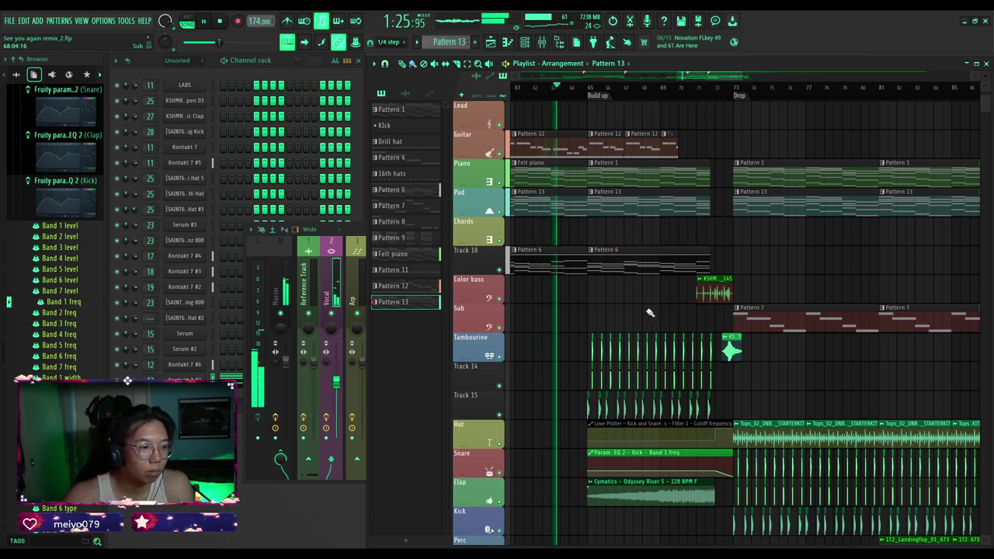
pyautogui.keyDown('ctrl'); pyautogui.scroll(-1, 647, 309); pyautogui.keyUp('ctrl')
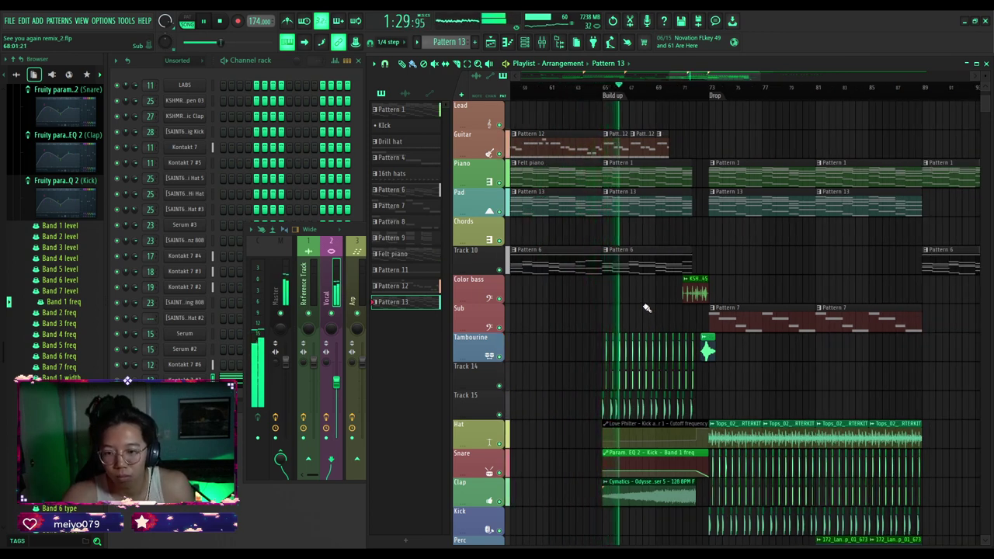
pyautogui.scroll(-4, 641, 305)
pyautogui.keyDown('ctrl'); pyautogui.scroll(1, 684, 318); pyautogui.keyUp('ctrl')
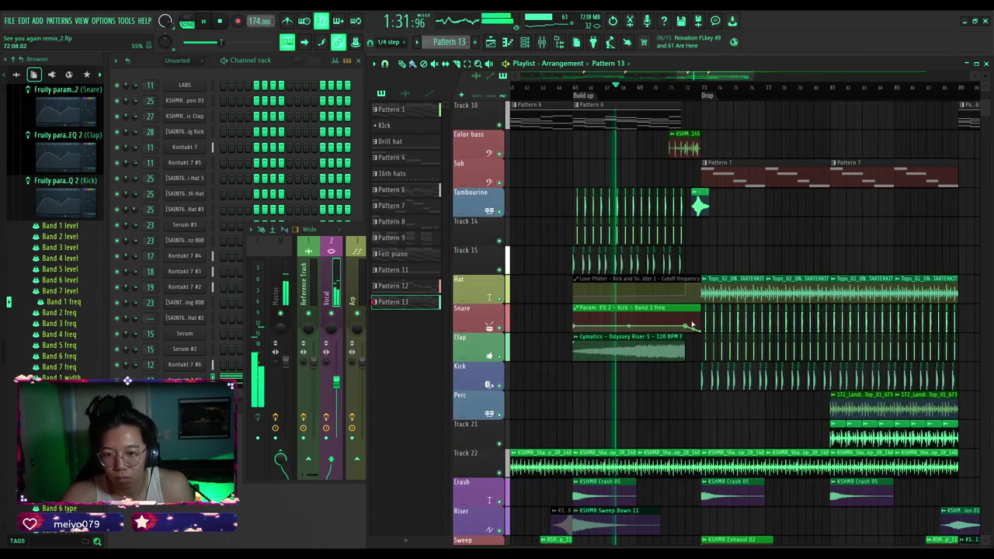
pyautogui.scroll(5, 683, 334)
pyautogui.keyDown('ctrl'); pyautogui.scroll(1, 693, 277); pyautogui.keyUp('ctrl')
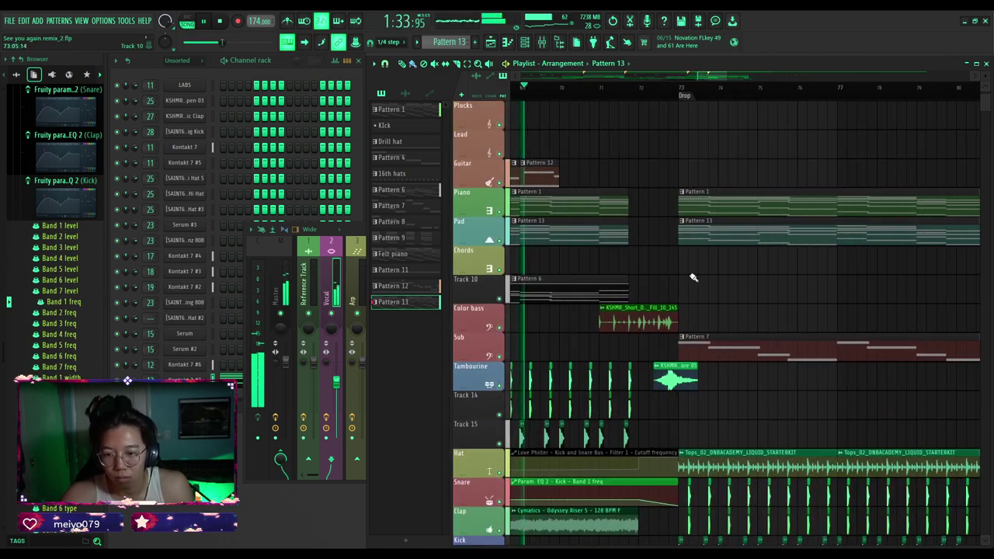
pyautogui.keyDown('ctrl'); pyautogui.scroll(-2, 668, 272); pyautogui.keyUp('ctrl')
pyautogui.keyDown('ctrl'); pyautogui.scroll(1, 666, 272); pyautogui.keyUp('ctrl')
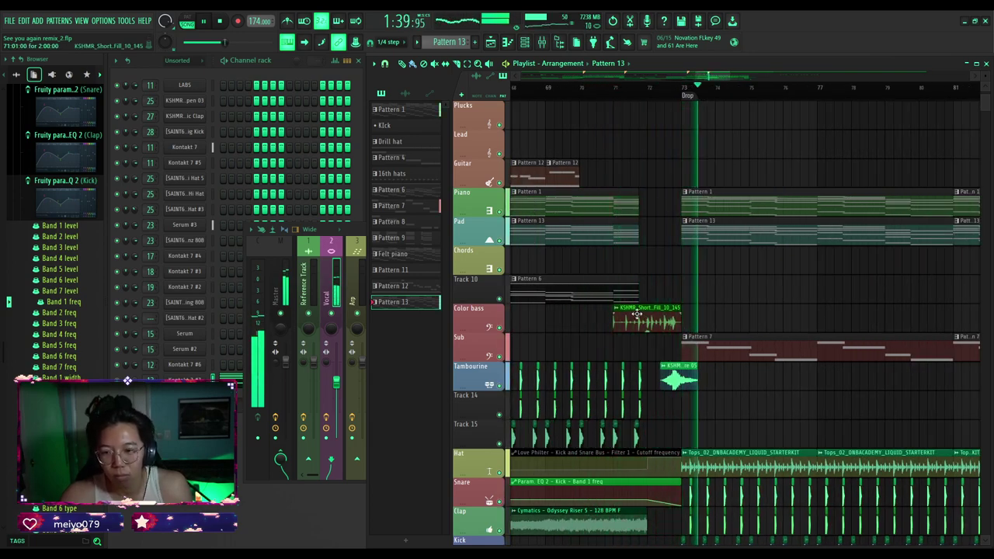
# Listen to the second drop from bar 73 while examining its vocal, piano, pad, sub and drum clips.
pyautogui.keyDown('ctrl'); pyautogui.scroll(-3, 638, 313); pyautogui.keyUp('ctrl')
pyautogui.keyDown('ctrl'); pyautogui.scroll(-2, 691, 313); pyautogui.keyUp('ctrl')
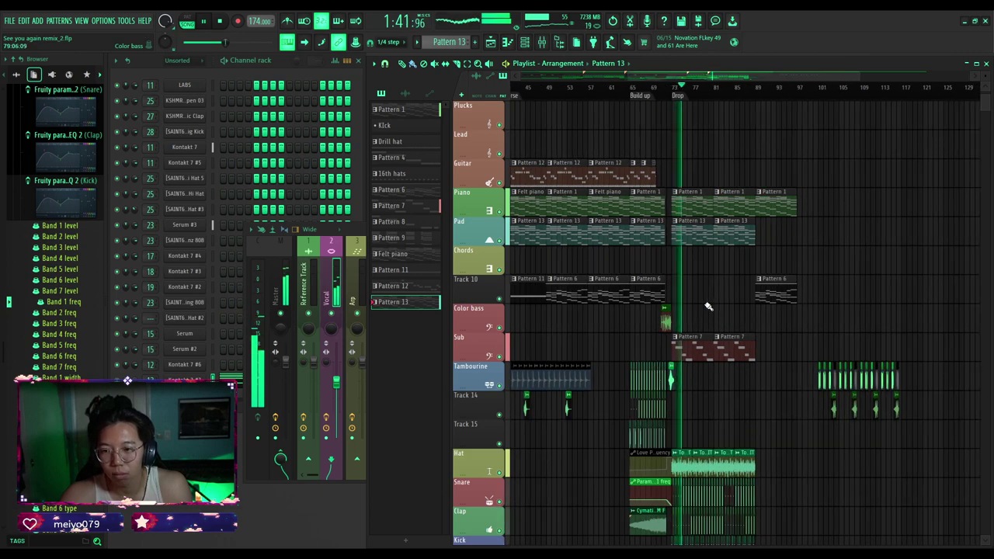
pyautogui.scroll(3, 692, 311)
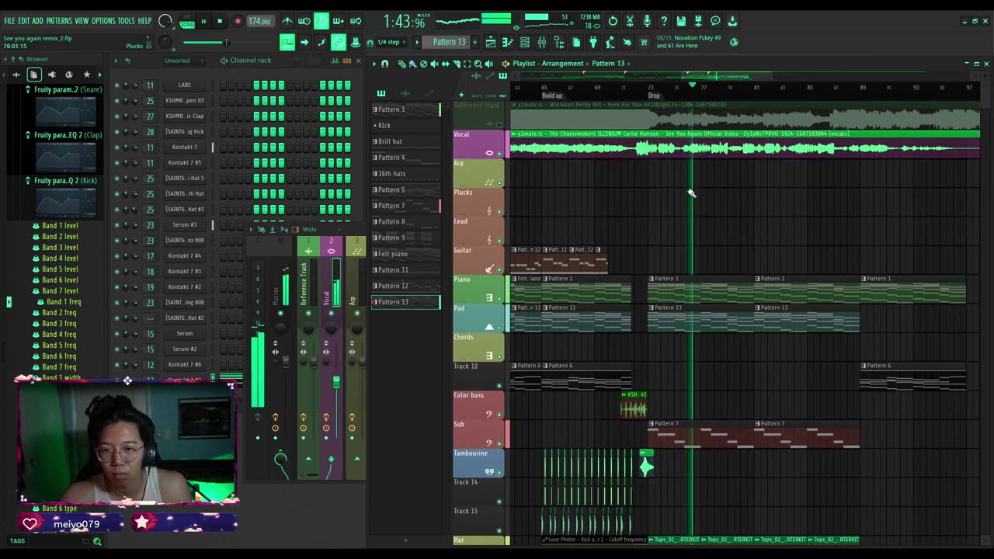
pyautogui.keyDown('ctrl'); pyautogui.scroll(2, 689, 191); pyautogui.keyUp('ctrl')
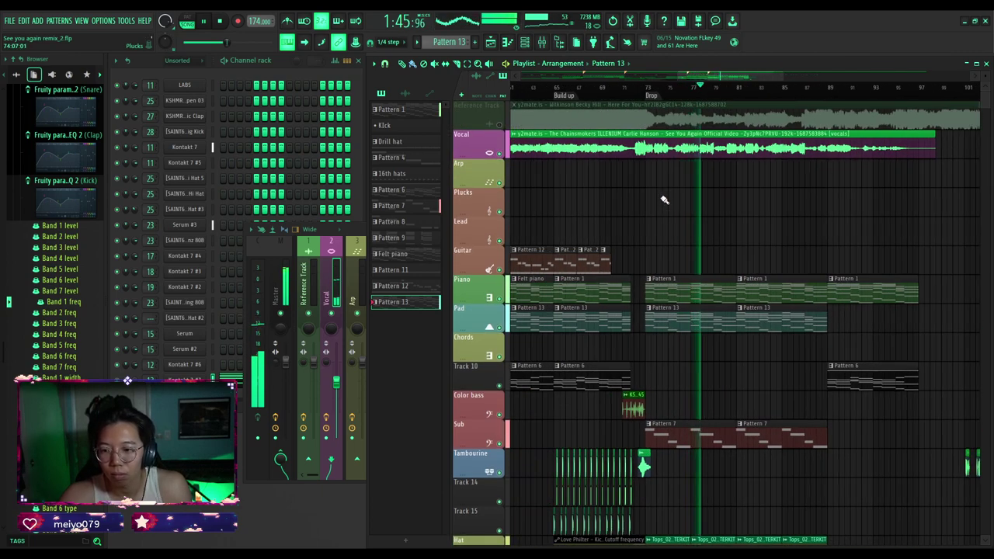
pyautogui.scroll(-5, 664, 201)
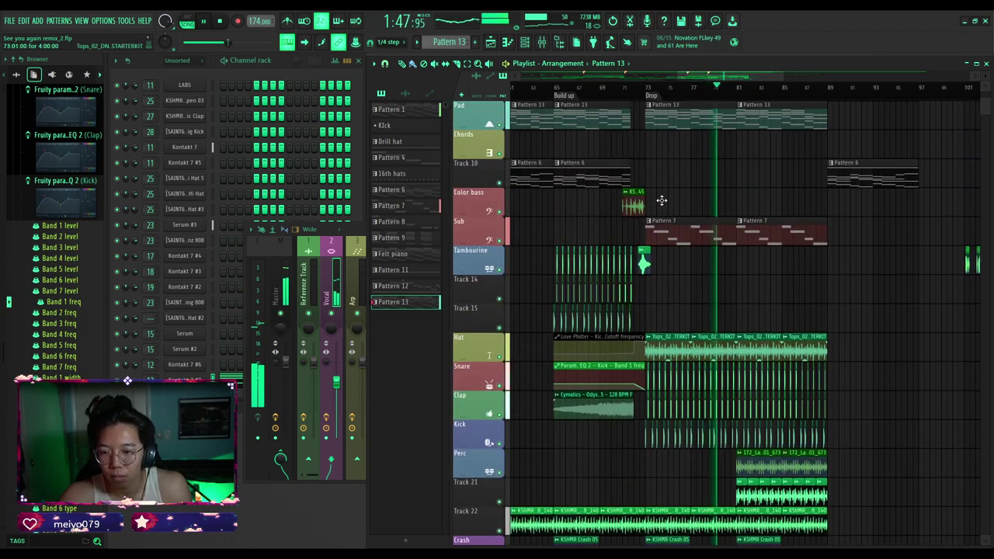
pyautogui.scroll(-6, 662, 201)
pyautogui.scroll(9, 662, 203)
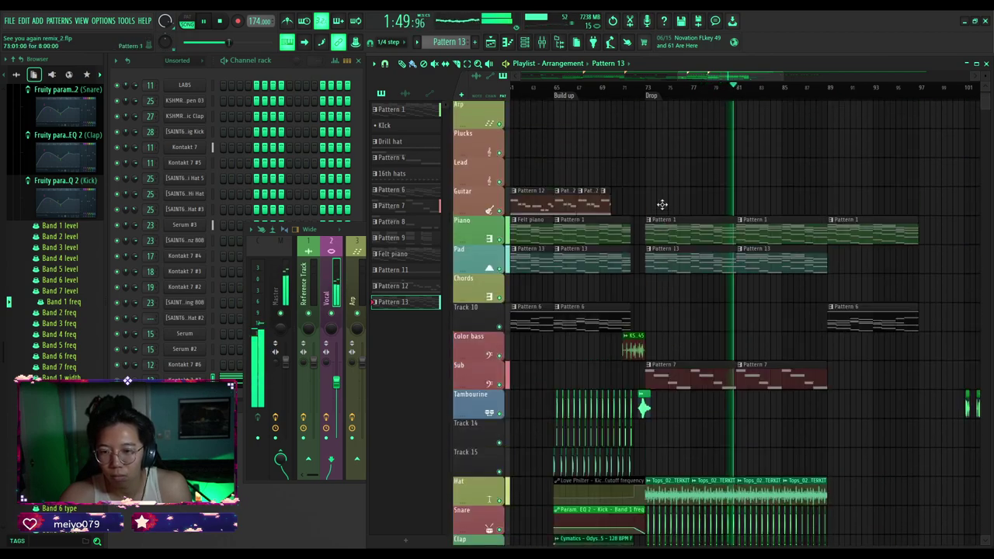
# Delete the repeated rate automation clips on Track 29 and Track 30 between bars 65 and 89.
pyautogui.scroll(-12, 662, 205)
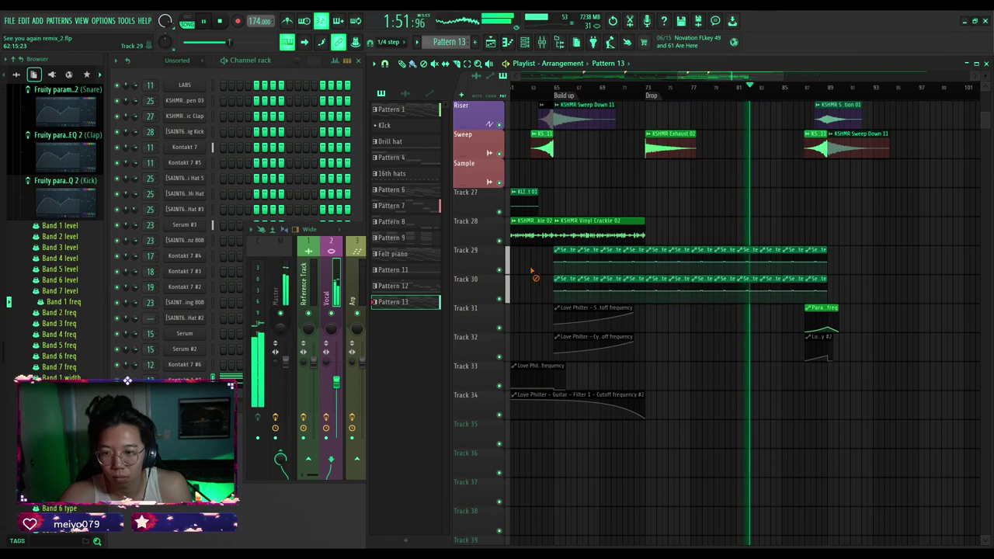
pyautogui.moveTo(533, 271); pyautogui.dragTo(814, 264)
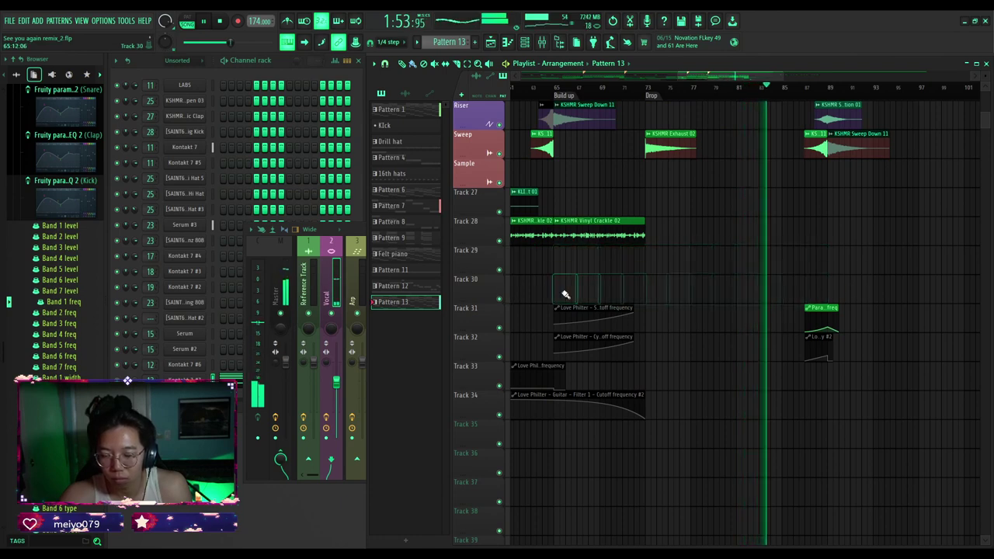
pyautogui.scroll(4, 826, 282)
pyautogui.scroll(-3, 821, 282)
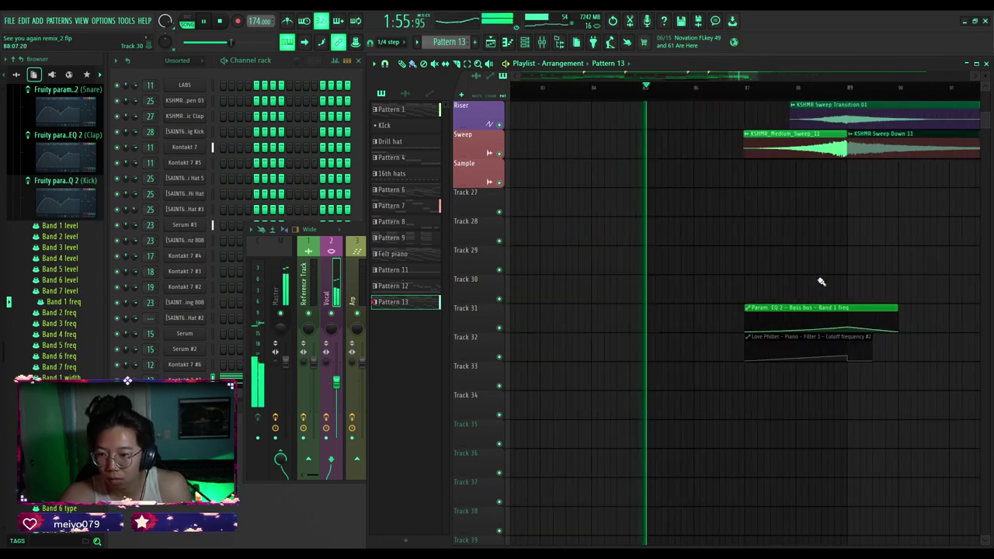
# Make the bass bus EQ's Band 1 frequency automation on Track 31 drop abruptly at bar 89, and replay the transition.
pyautogui.scroll(-4, 819, 280)
pyautogui.scroll(5, 818, 279)
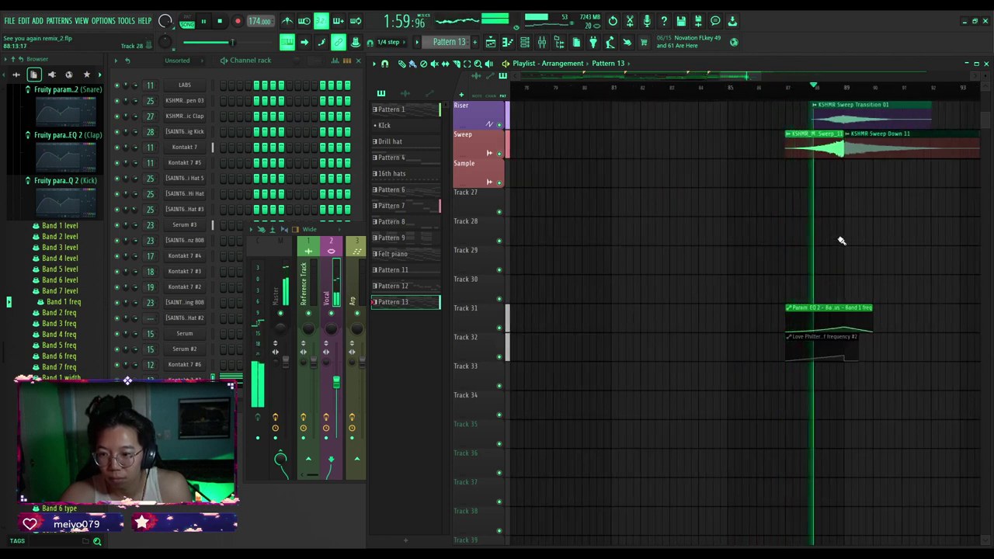
pyautogui.scroll(-4, 834, 267)
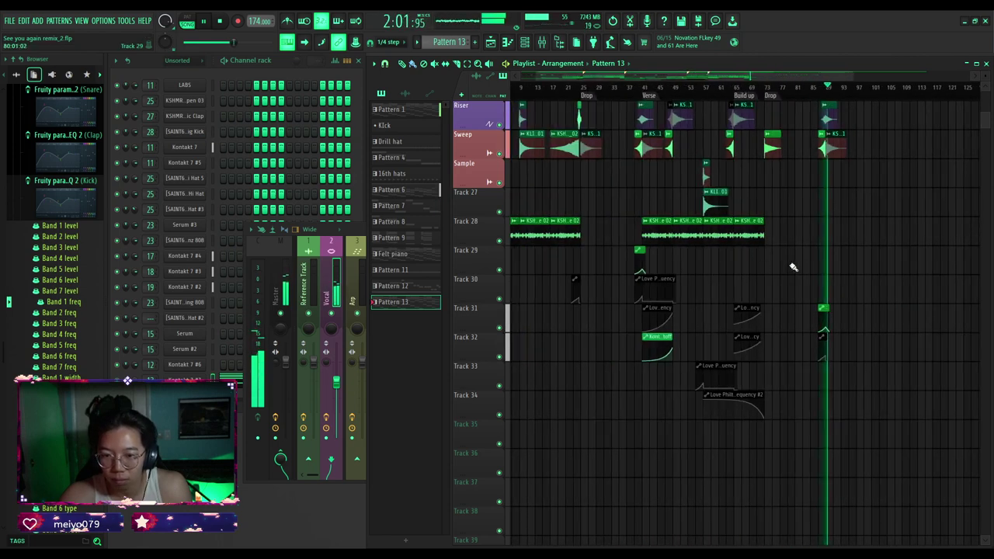
pyautogui.scroll(5, 793, 267)
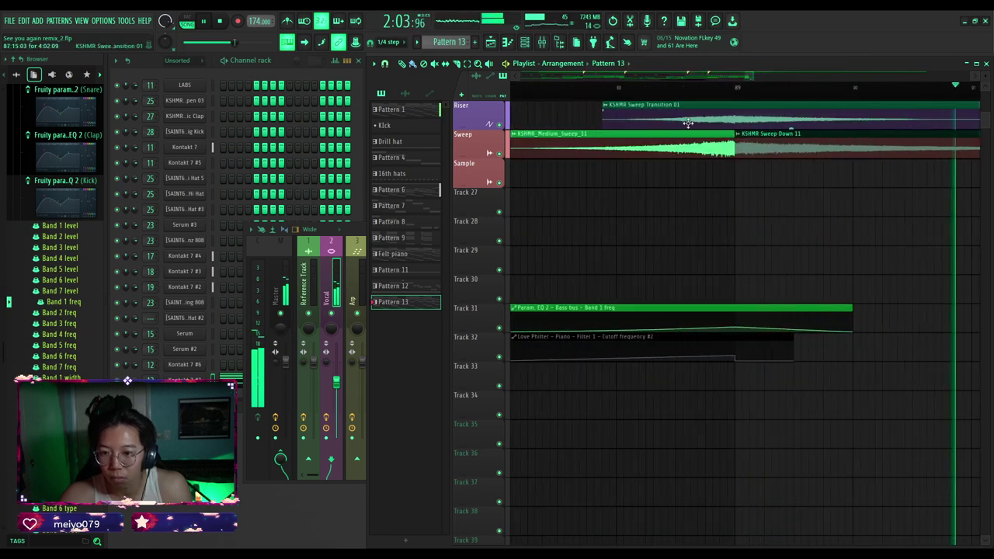
pyautogui.rightClick(740, 331)
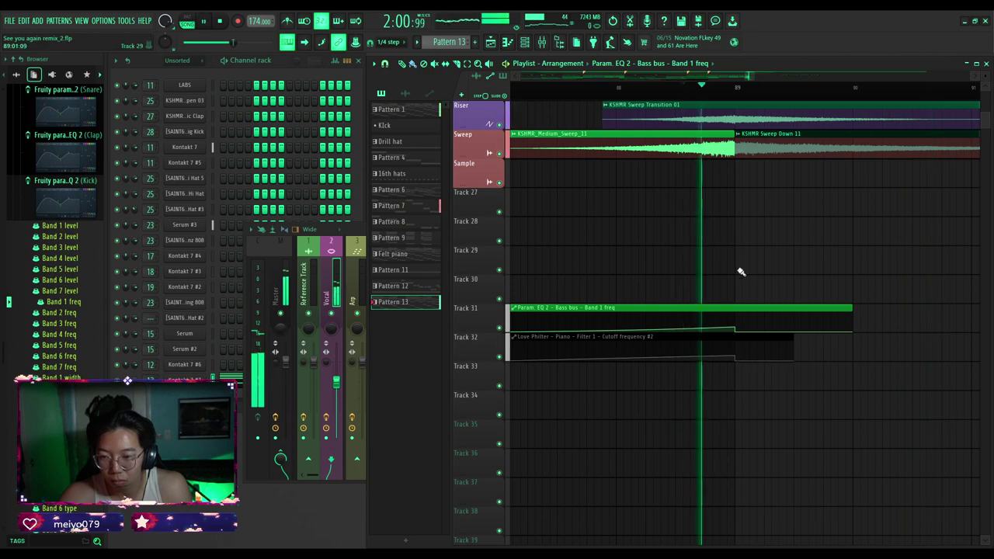
# Try a third Pattern 13 pad clip at bar 89 under the final piano section, and remove it.
pyautogui.scroll(-4, 741, 271)
pyautogui.scroll(4, 740, 271)
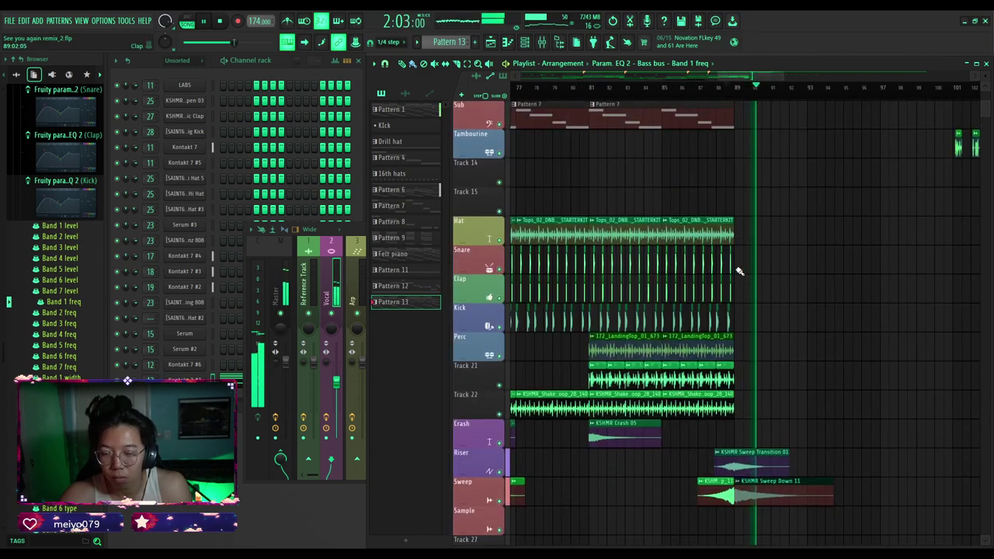
pyautogui.scroll(5, 740, 271)
pyautogui.scroll(-3, 754, 280)
pyautogui.scroll(3, 758, 282)
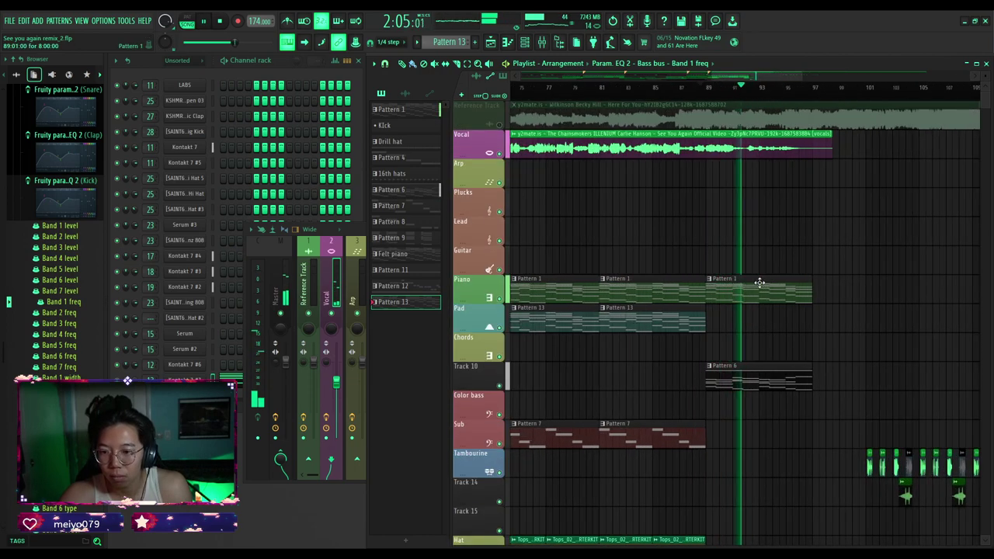
pyautogui.scroll(-2, 757, 282)
pyautogui.moveTo(688, 318); pyautogui.dragTo(704, 318)
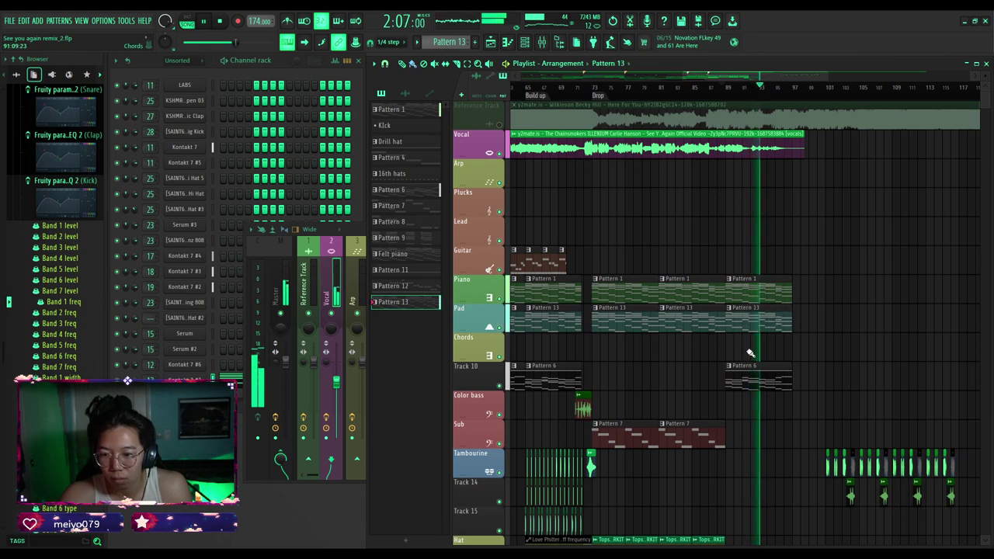
pyautogui.rightClick(743, 324)
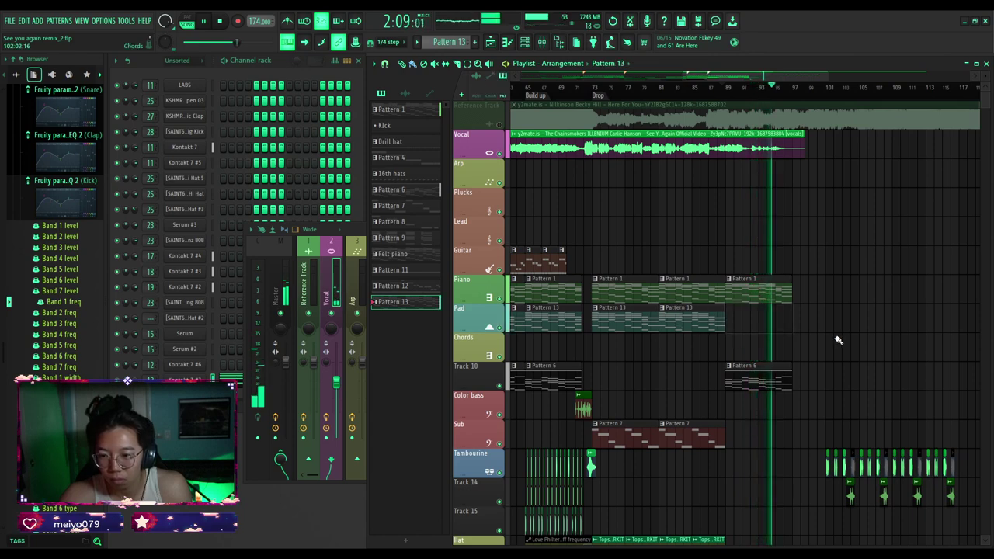
# Delete the unused clips on the Tambourine track and Track 14 from bar 101 onward, and stop playback.
pyautogui.scroll(-2, 836, 339)
pyautogui.moveTo(787, 455)
pyautogui.mouseDown()
pyautogui.moveTo(942, 458)
pyautogui.moveTo(814, 512)
pyautogui.mouseUp()
pyautogui.press('space')
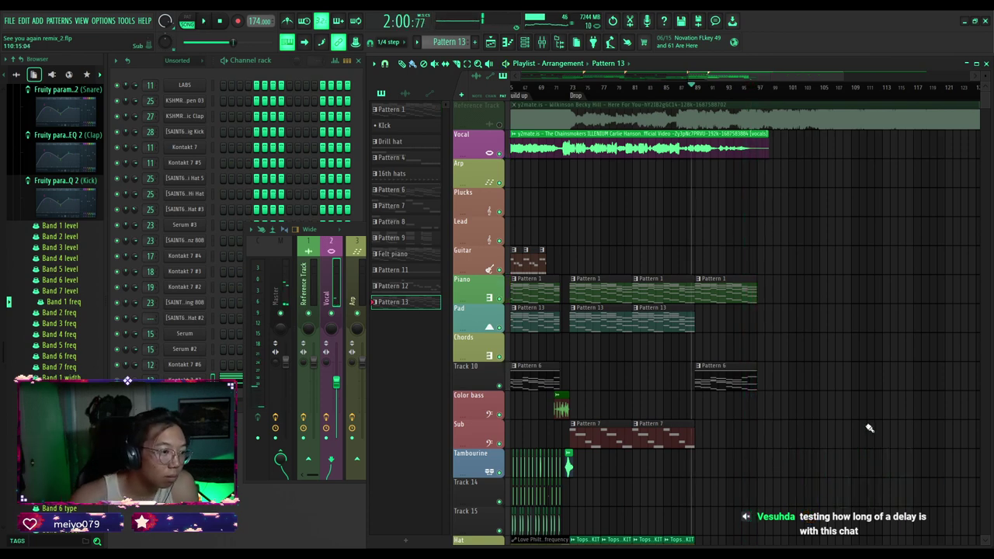
# Audition the Vocal track soloed from the drop at bar 73, restore the other tracks, and mute the Reference Track.
pyautogui.scroll(-3, 883, 424)
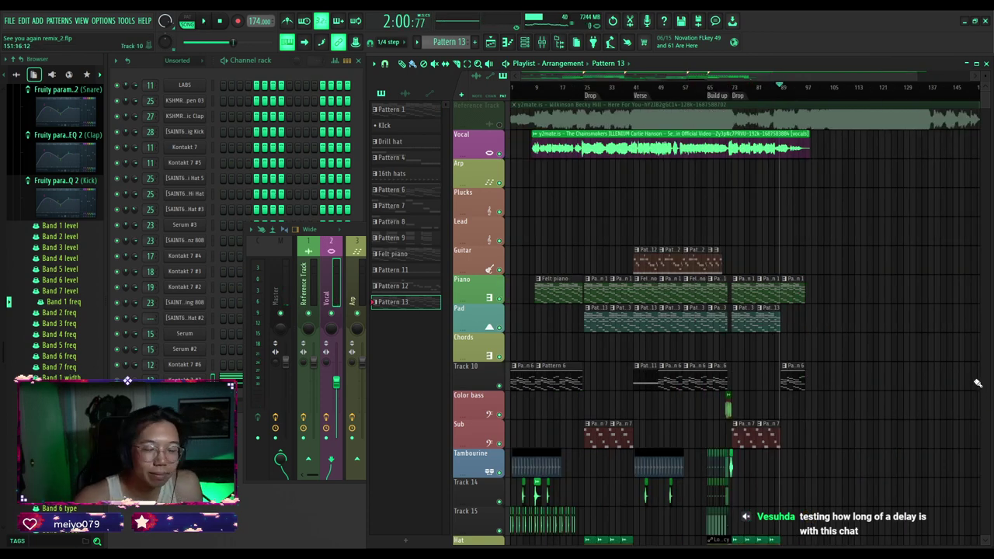
pyautogui.scroll(3, 747, 362)
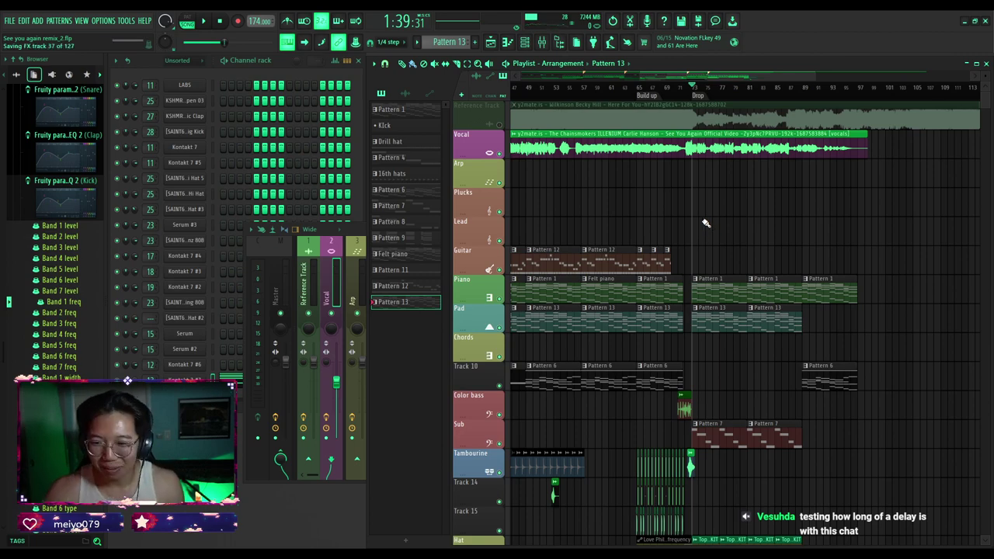
pyautogui.scroll(4, 702, 221)
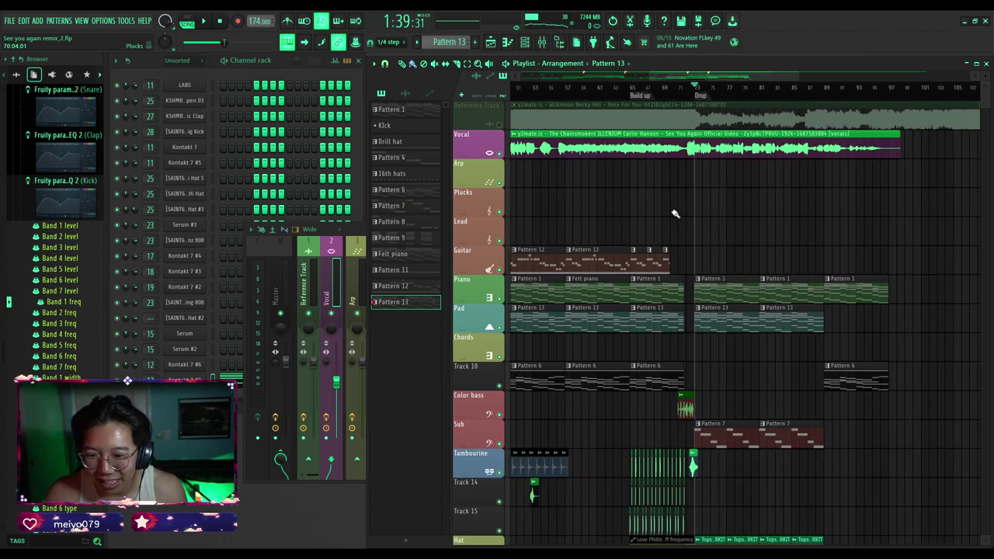
pyautogui.scroll(-6, 675, 214)
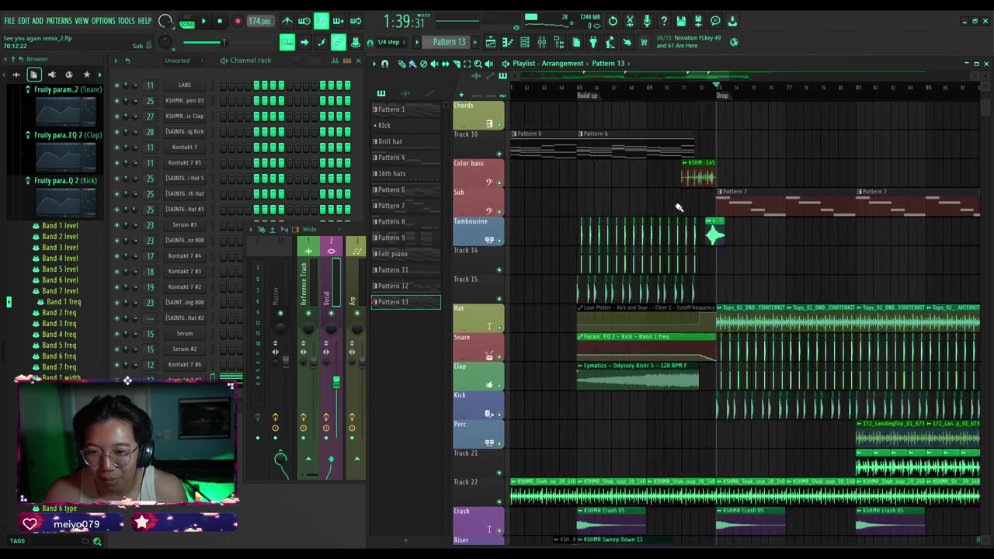
pyautogui.scroll(2, 677, 206)
pyautogui.scroll(-2, 675, 205)
pyautogui.scroll(8, 675, 206)
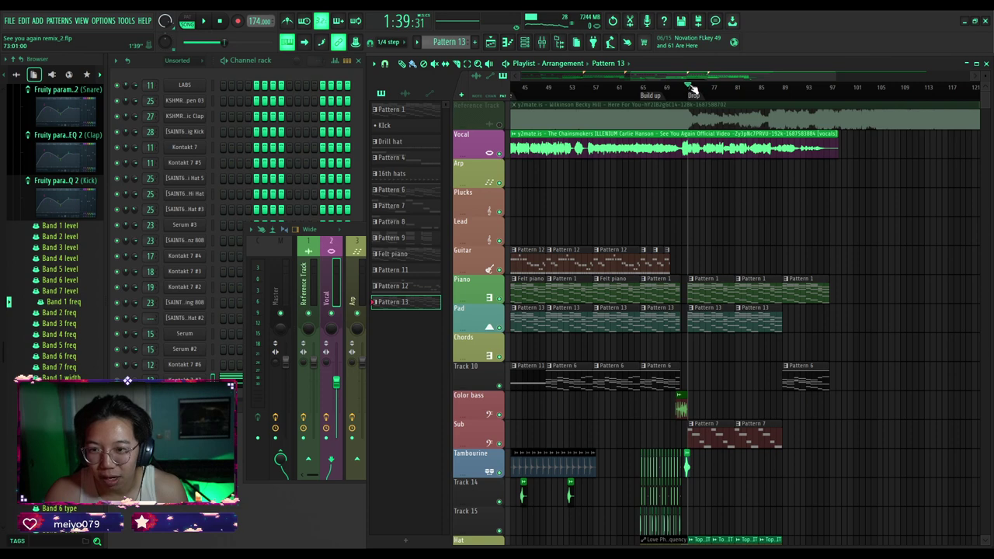
pyautogui.rightClick(499, 153)
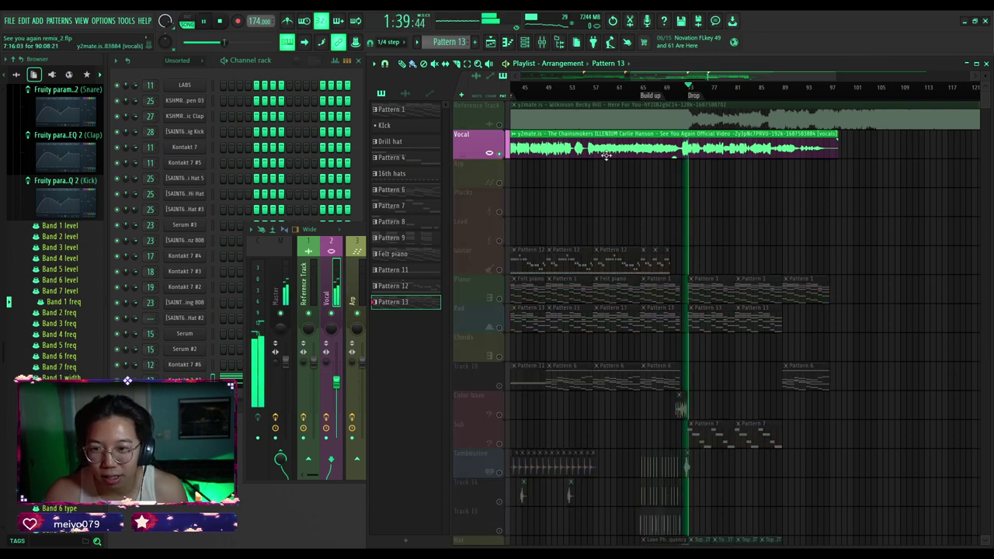
pyautogui.rightClick(500, 155)
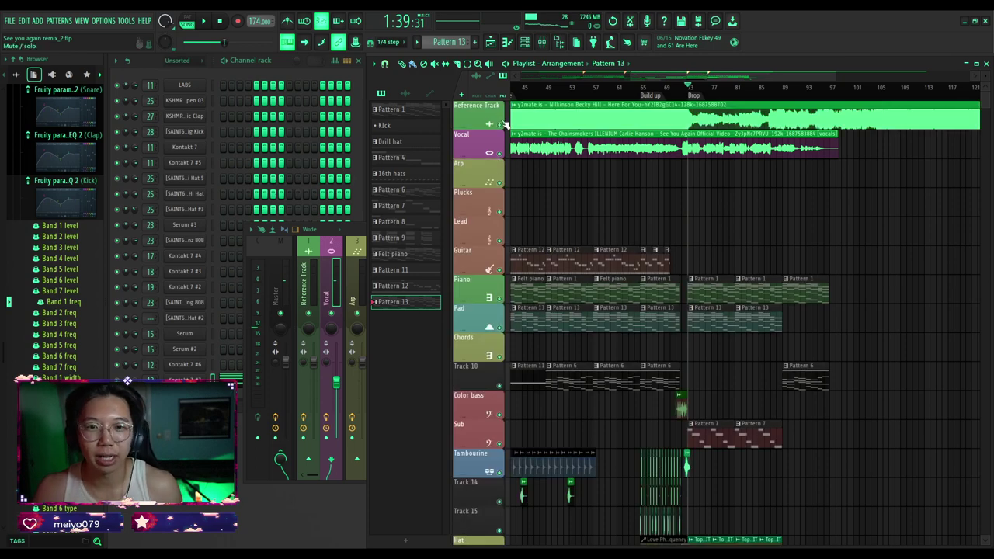
pyautogui.click(501, 123)
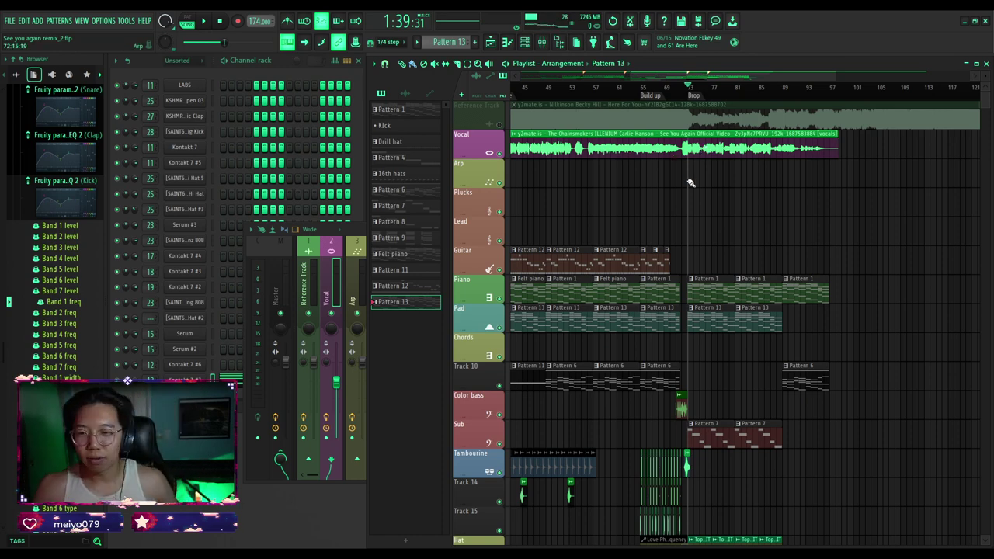
# Play the transition into the first drop from about bar 23, and stop playback.
pyautogui.keyDown('ctrl'); pyautogui.scroll(-3, 707, 204); pyautogui.keyUp('ctrl')
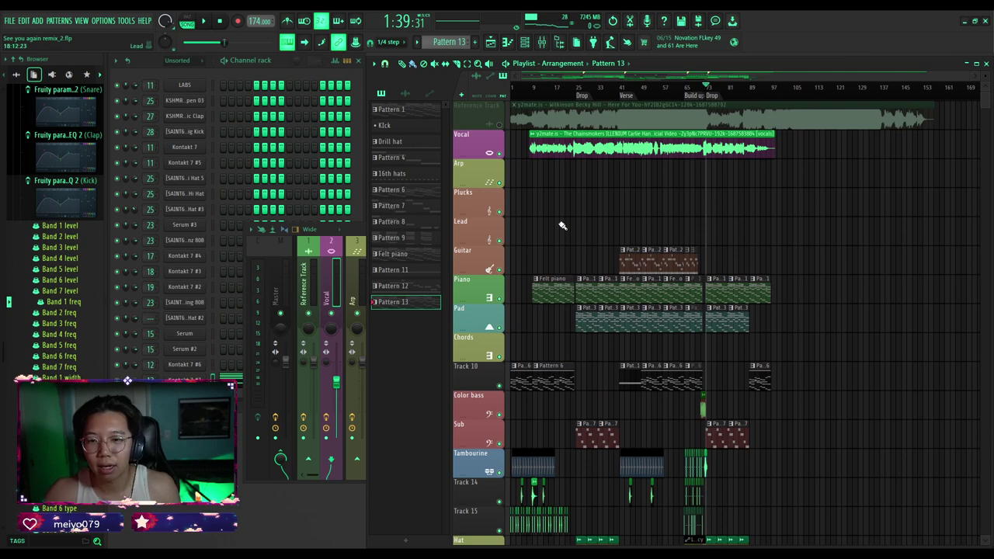
pyautogui.keyDown('ctrl'); pyautogui.scroll(4, 567, 210); pyautogui.keyUp('ctrl')
pyautogui.click(587, 88)
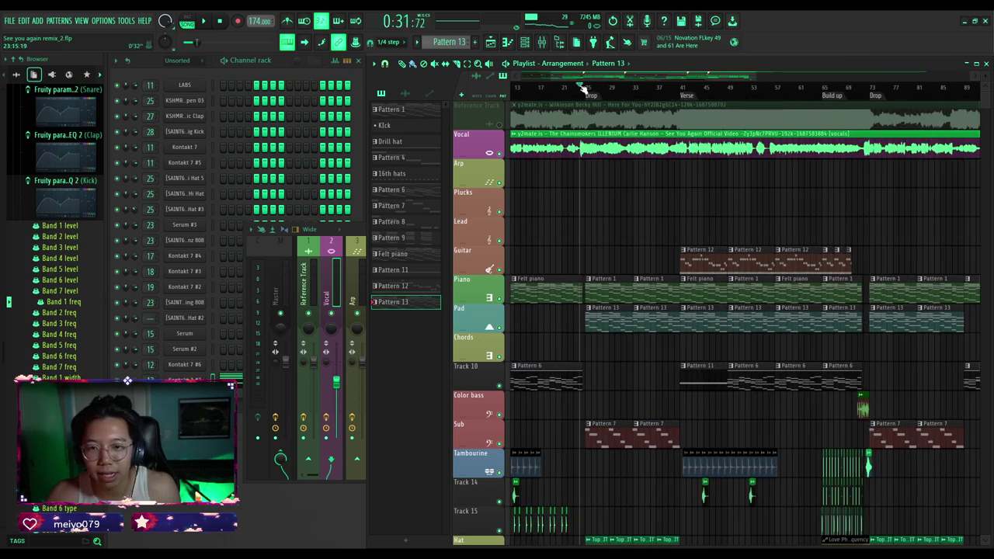
pyautogui.press('space')
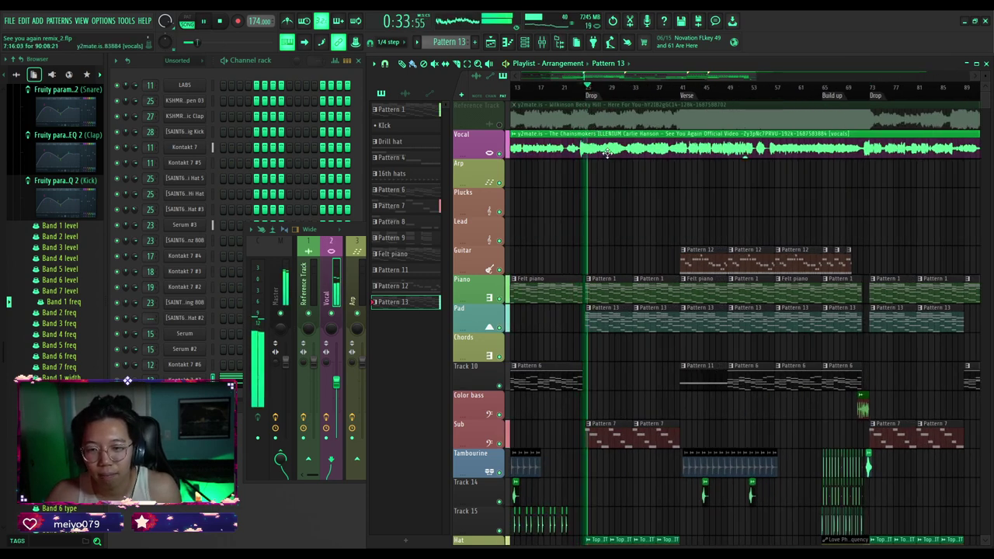
pyautogui.press('space')
# Look over the arrangement around the first drop, and play the intro from about bar 10 near the vocal entry.
pyautogui.keyDown('ctrl'); pyautogui.scroll(-2, 601, 158); pyautogui.keyUp('ctrl')
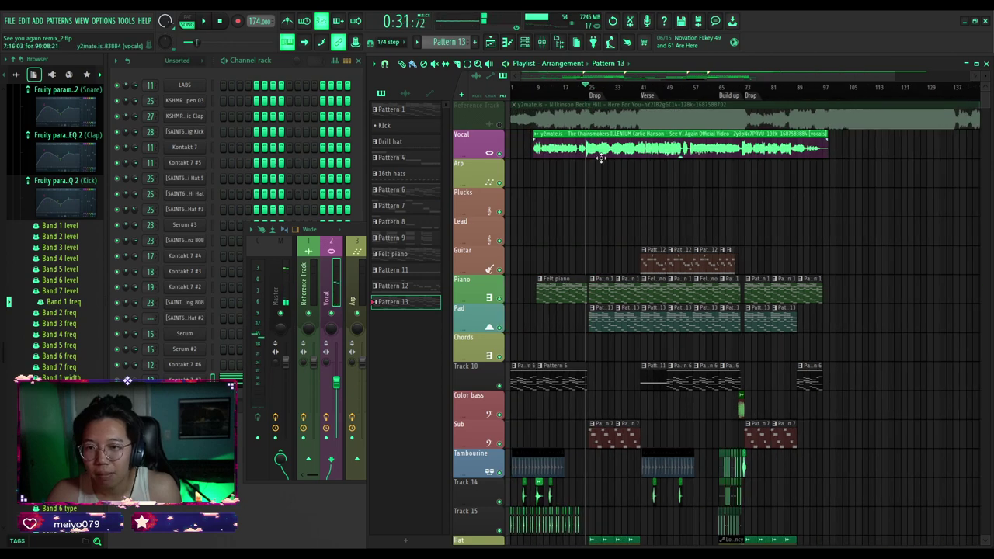
pyautogui.keyDown('ctrl'); pyautogui.scroll(2, 601, 158); pyautogui.keyUp('ctrl')
pyautogui.keyDown('ctrl'); pyautogui.scroll(-2, 601, 159); pyautogui.keyUp('ctrl')
pyautogui.keyDown('ctrl'); pyautogui.scroll(4, 601, 152); pyautogui.keyUp('ctrl')
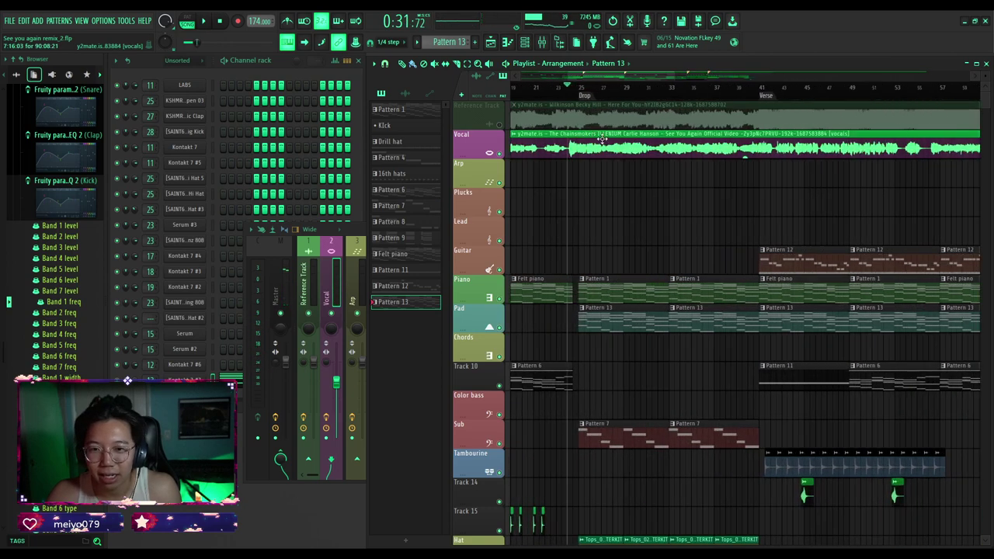
pyautogui.keyDown('ctrl'); pyautogui.scroll(-4, 603, 171); pyautogui.keyUp('ctrl')
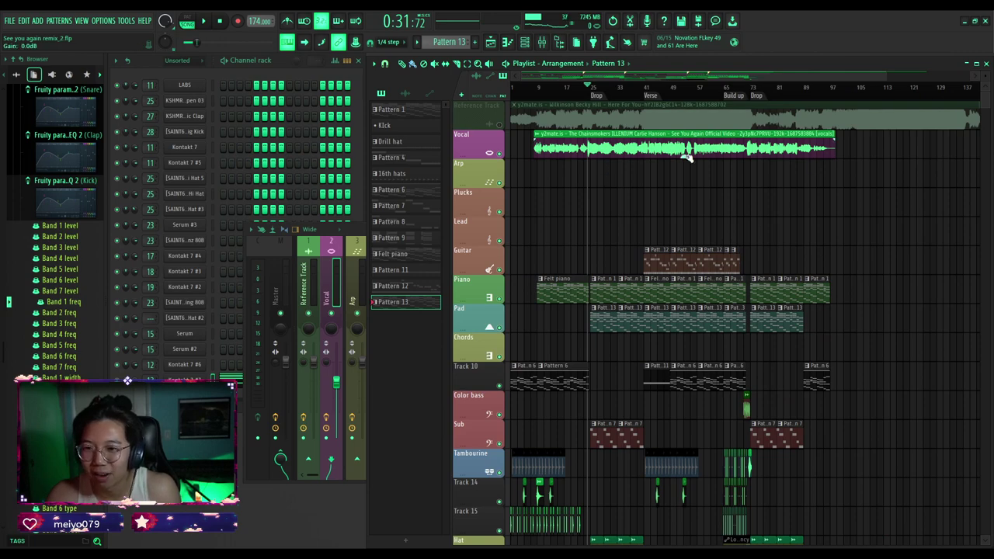
pyautogui.keyDown('ctrl'); pyautogui.scroll(3, 590, 162); pyautogui.keyUp('ctrl')
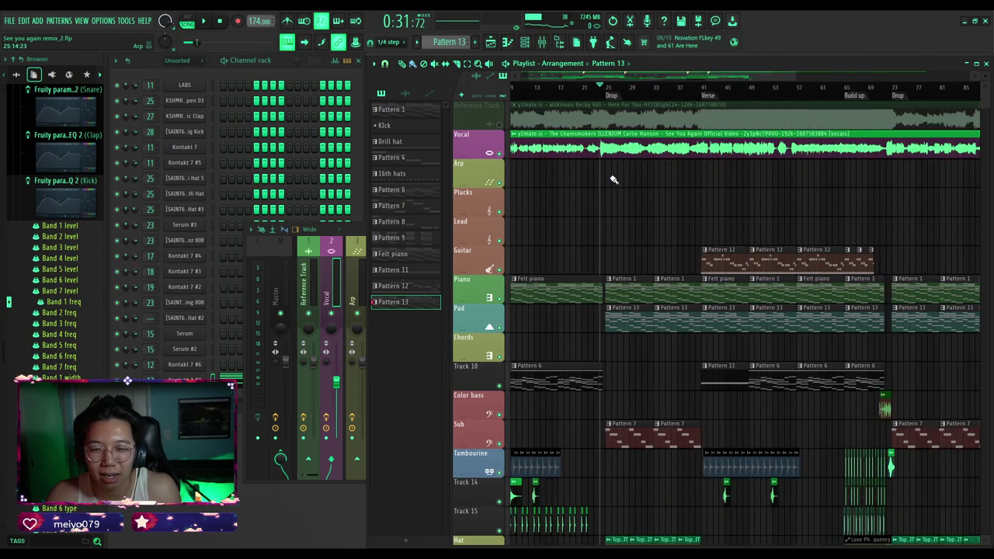
pyautogui.keyDown('ctrl'); pyautogui.scroll(-1, 614, 180); pyautogui.keyUp('ctrl')
pyautogui.press('space')
pyautogui.keyDown('ctrl'); pyautogui.scroll(-2, 572, 129); pyautogui.keyUp('ctrl')
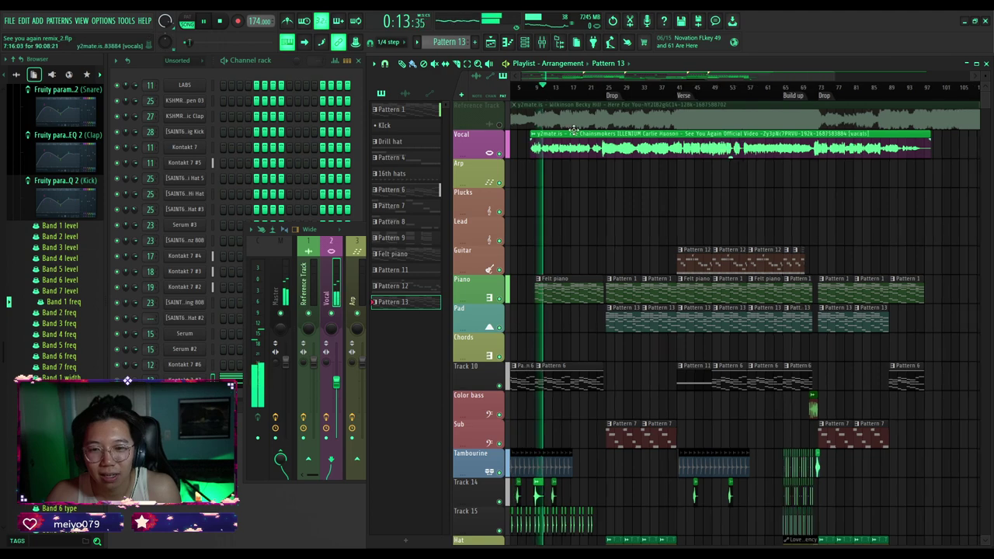
pyautogui.press('space')
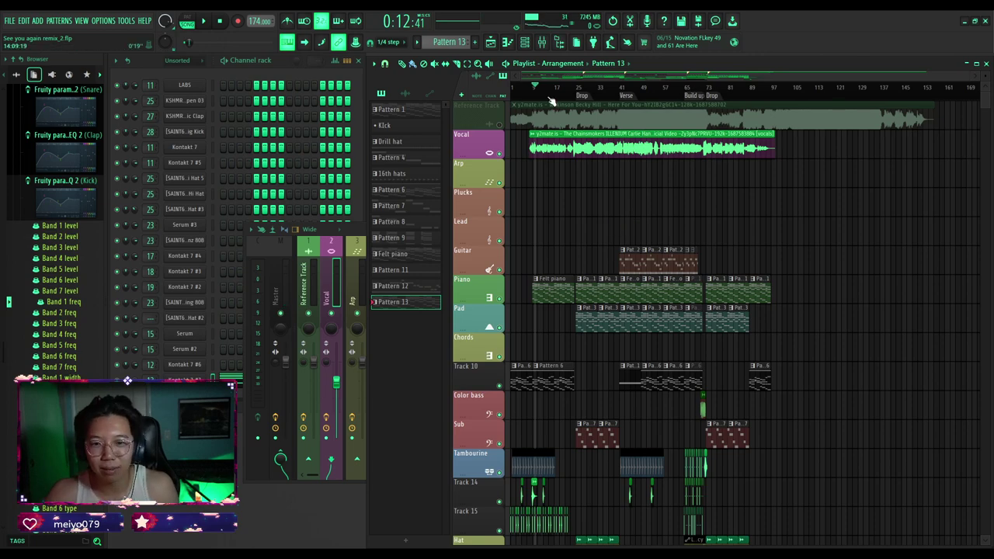
# Listen through the intro and examine its percussion layers leading up to the drop at bar 25.
pyautogui.keyDown('ctrl'); pyautogui.scroll(3, 521, 184); pyautogui.keyUp('ctrl')
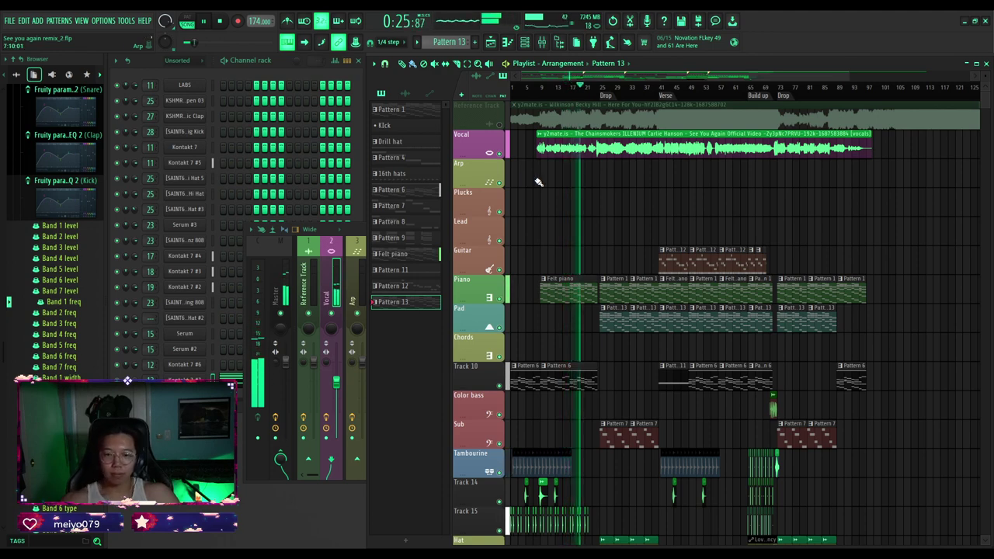
pyautogui.scroll(-5, 536, 179)
pyautogui.press('space')
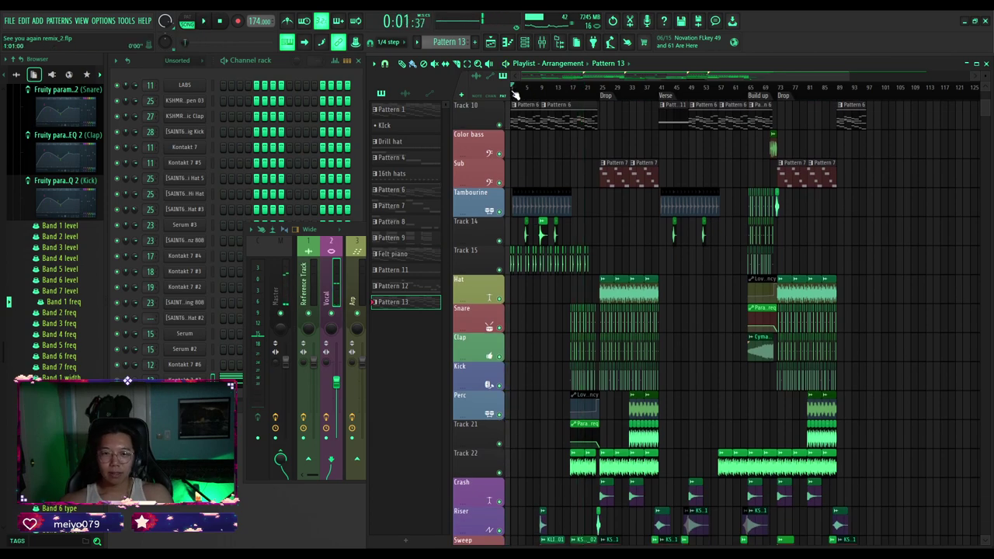
pyautogui.scroll(6, 514, 91)
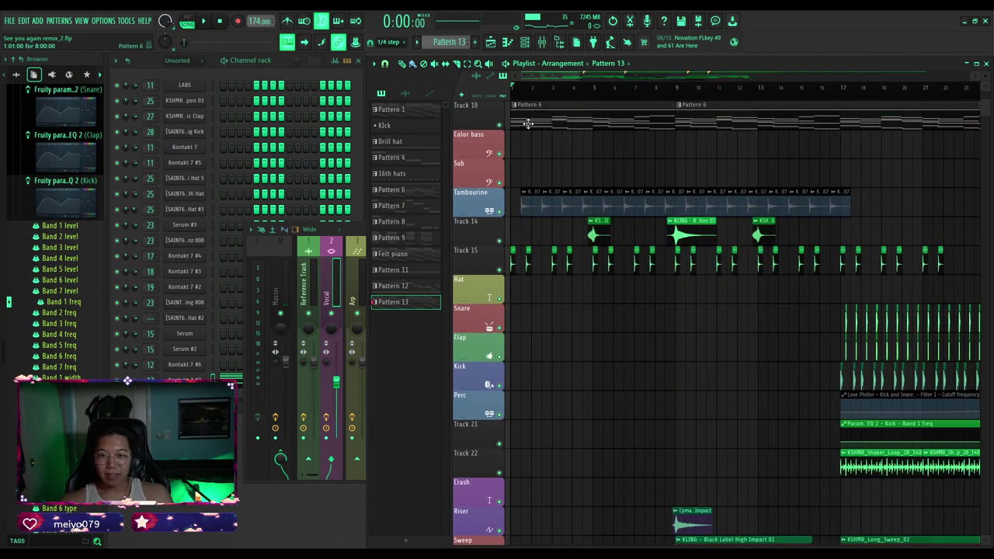
pyautogui.scroll(-3, 528, 124)
pyautogui.scroll(5, 533, 188)
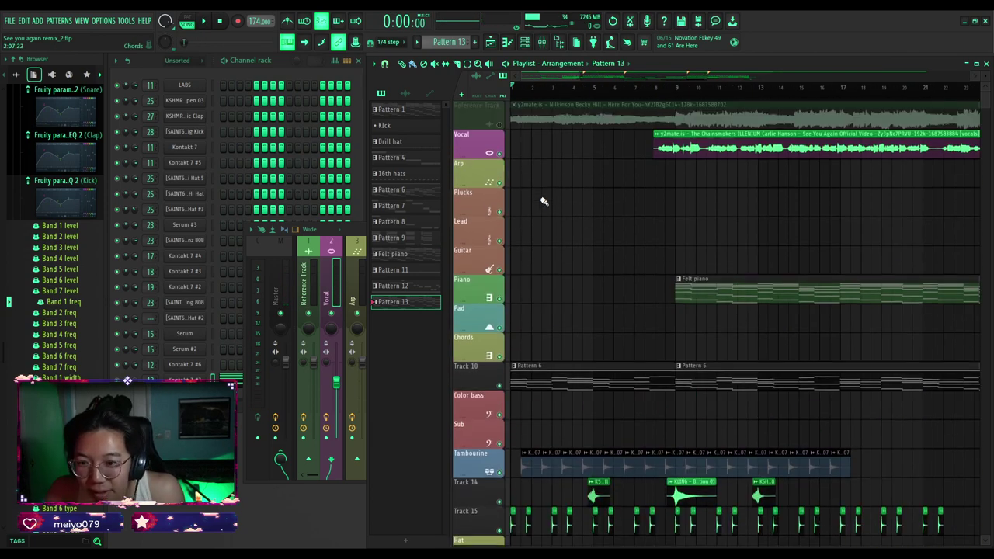
pyautogui.scroll(2, 541, 202)
pyautogui.scroll(-4, 599, 229)
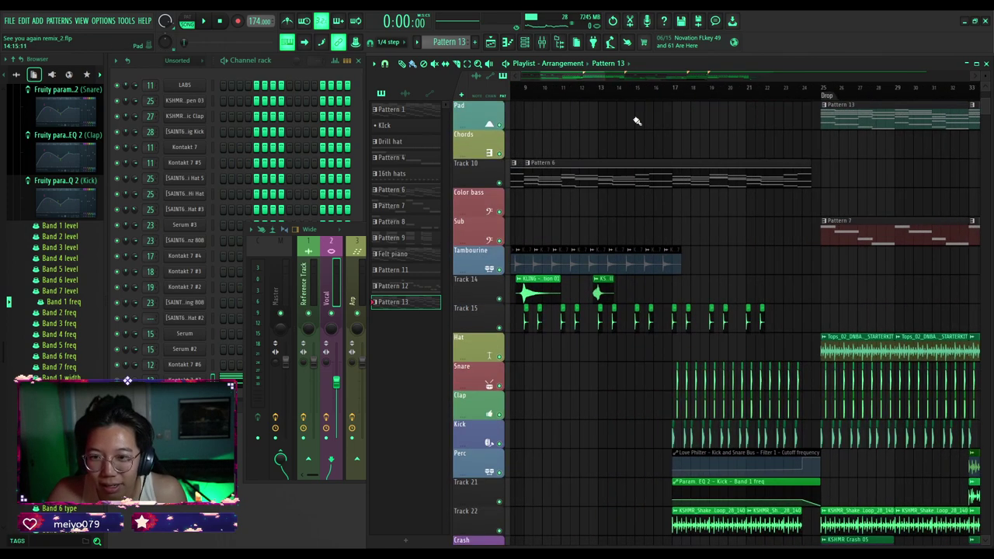
pyautogui.press('space')
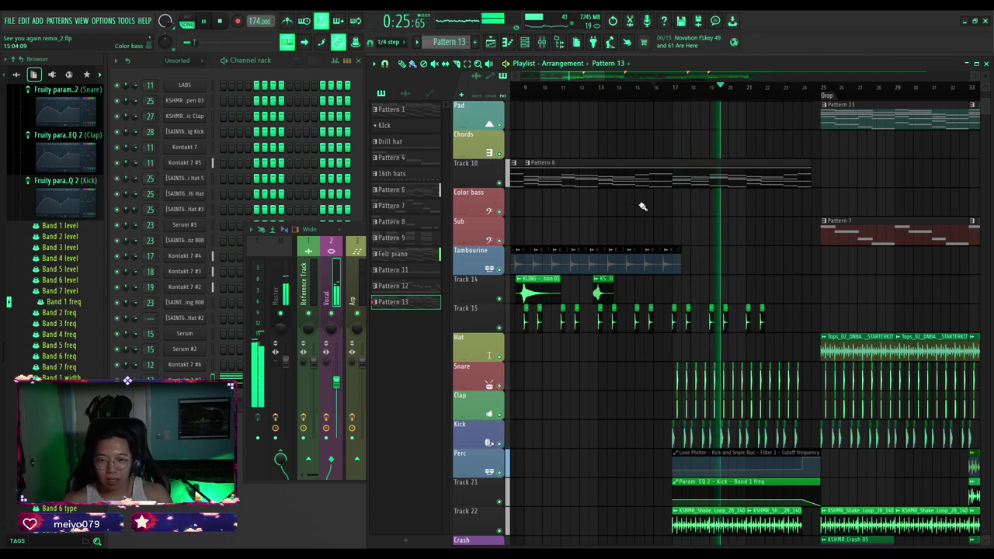
pyautogui.press('space')
# Move the intro's tambourine clips earlier so the series starts at bar 1, and play the intro from the beginning.
pyautogui.moveTo(591, 88); pyautogui.dragTo(315, 91)
pyautogui.press('space')
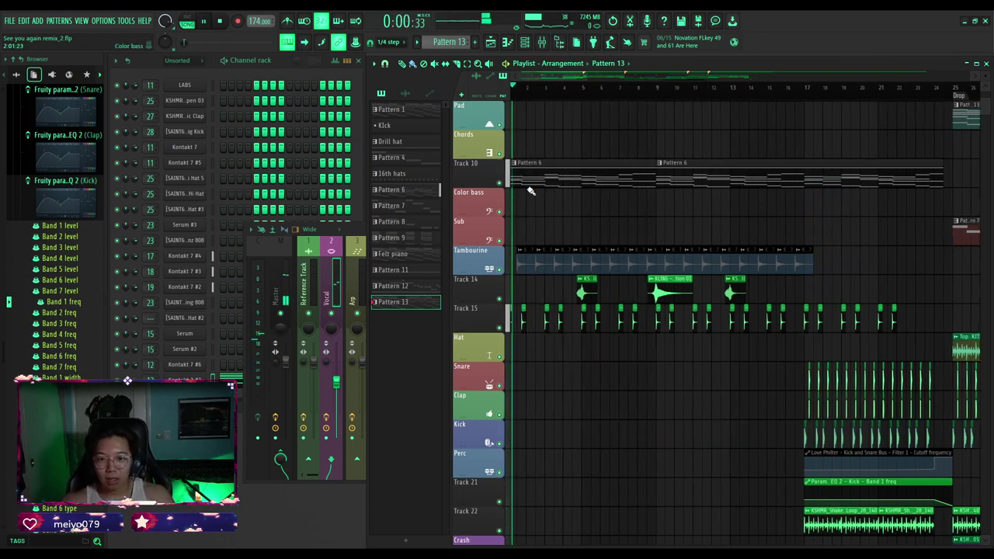
pyautogui.scroll(-2, 533, 204)
pyautogui.scroll(3, 528, 213)
pyautogui.moveTo(553, 73); pyautogui.dragTo(539, 74)
pyautogui.press('space')
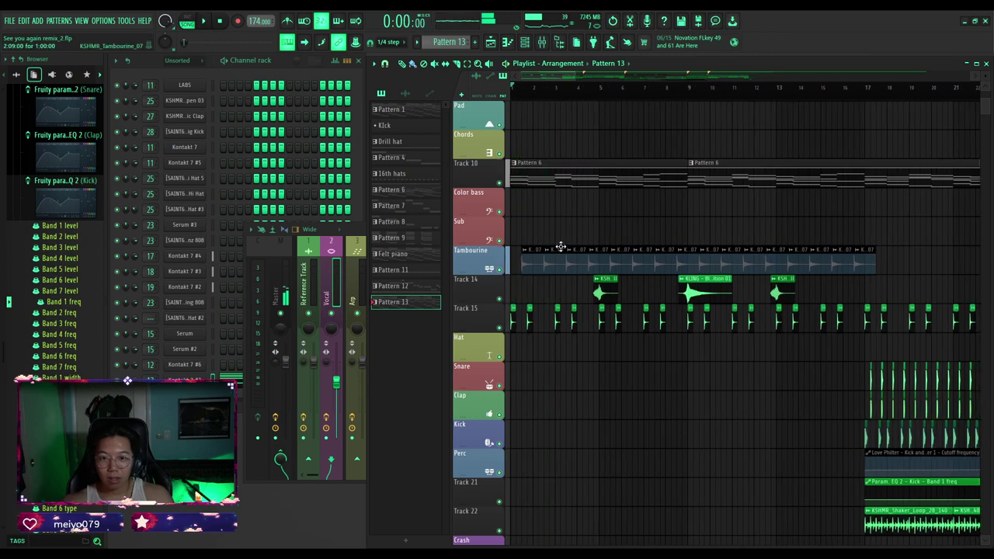
pyautogui.moveTo(896, 256); pyautogui.dragTo(521, 261)
pyautogui.press('space')
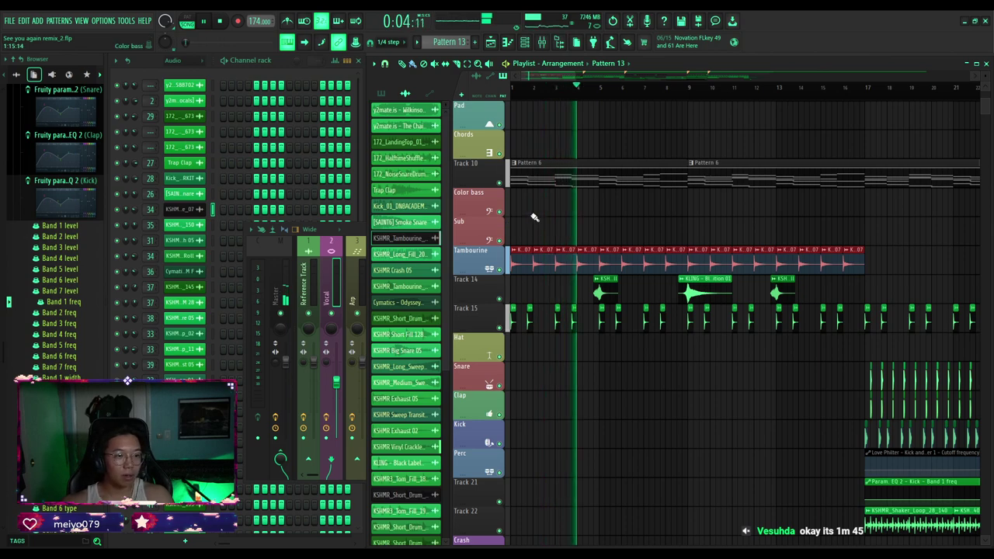
# Extend the intro's tambourine line with four-bar copies of its clips at bar 17 and bar 21.
pyautogui.scroll(3, 520, 265)
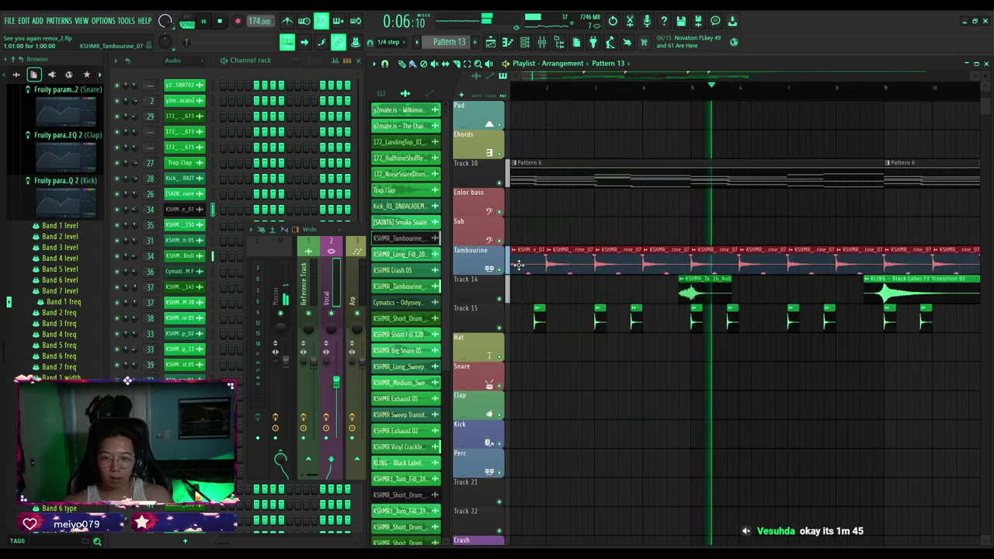
pyautogui.scroll(-6, 520, 265)
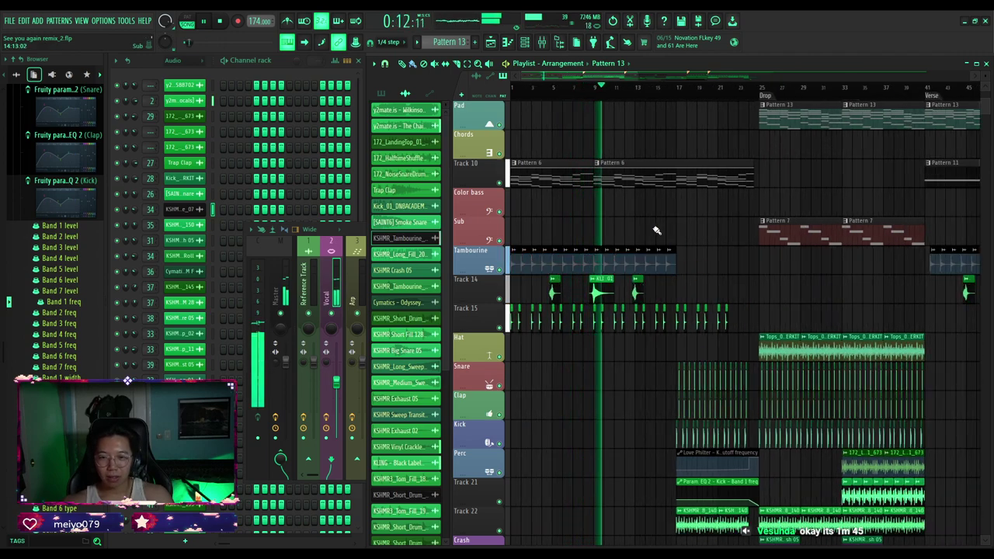
pyautogui.scroll(1, 656, 230)
pyautogui.scroll(1, 656, 229)
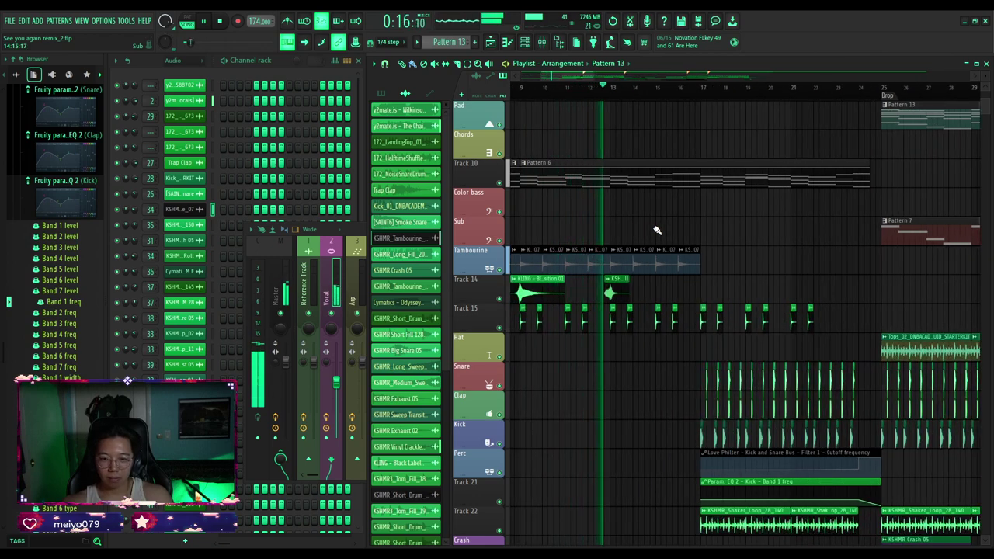
pyautogui.scroll(-1, 657, 230)
pyautogui.scroll(-1, 692, 260)
pyautogui.scroll(2, 696, 264)
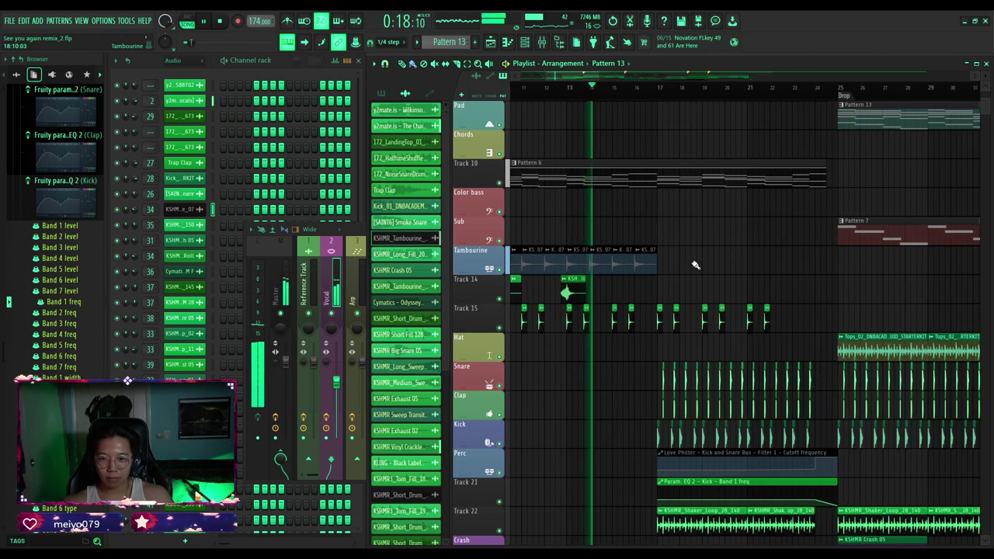
pyautogui.moveTo(693, 265); pyautogui.dragTo(668, 265)
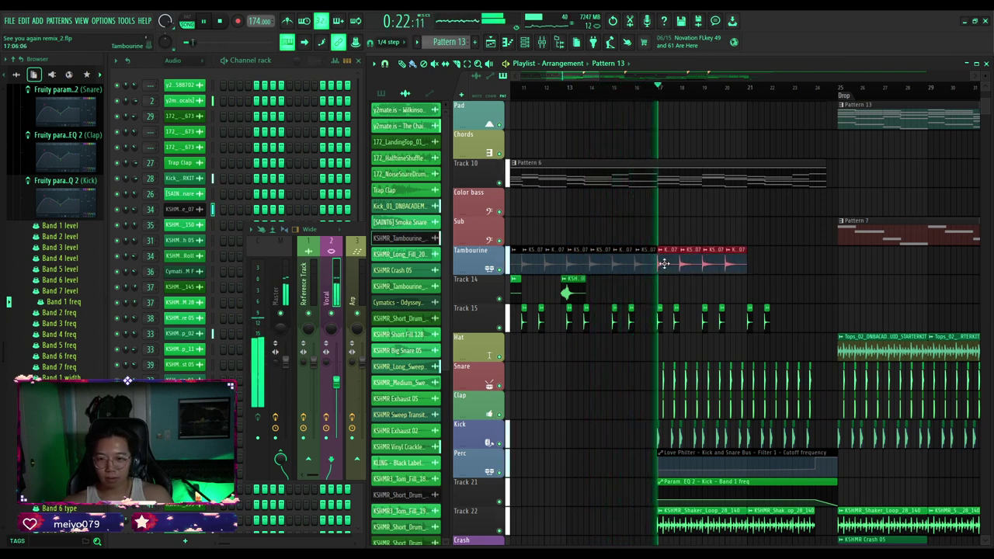
pyautogui.keyDown('ctrl'); pyautogui.click(661, 233); pyautogui.keyUp('ctrl')
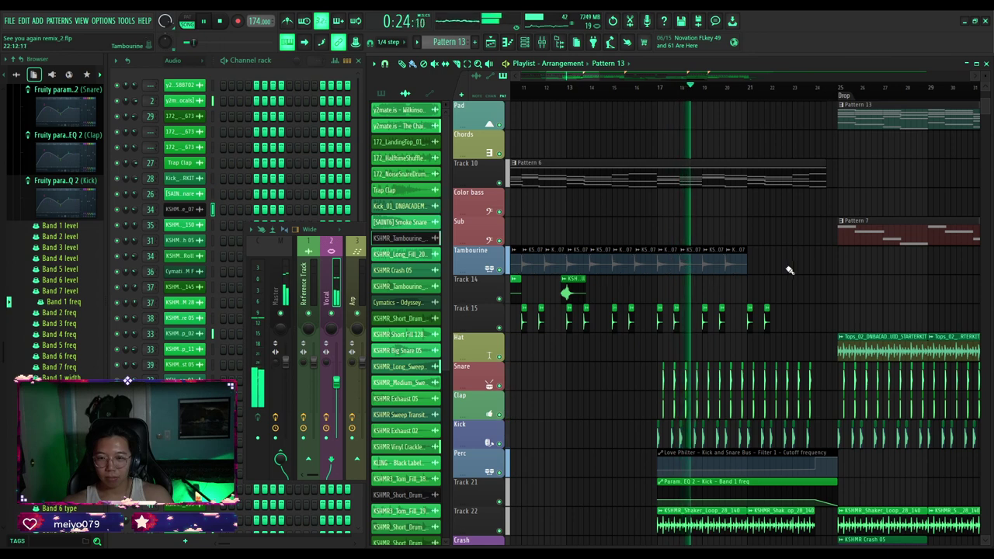
pyautogui.moveTo(774, 266); pyautogui.dragTo(754, 265)
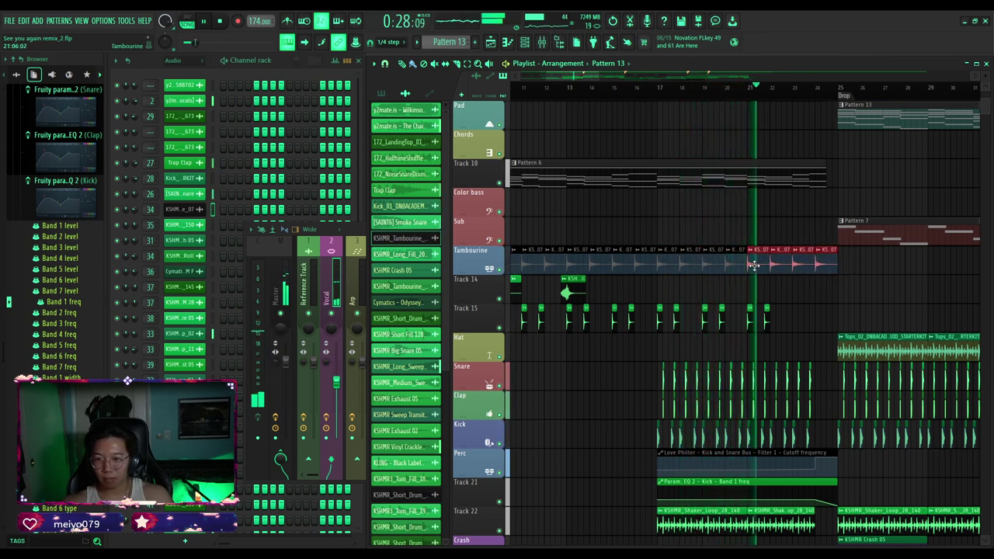
pyautogui.keyDown('ctrl'); pyautogui.click(777, 296); pyautogui.keyUp('ctrl')
# Delete the last KSHMR_Tambourine_07 clip at bar 24, just before the drop.
pyautogui.scroll(3, 849, 286)
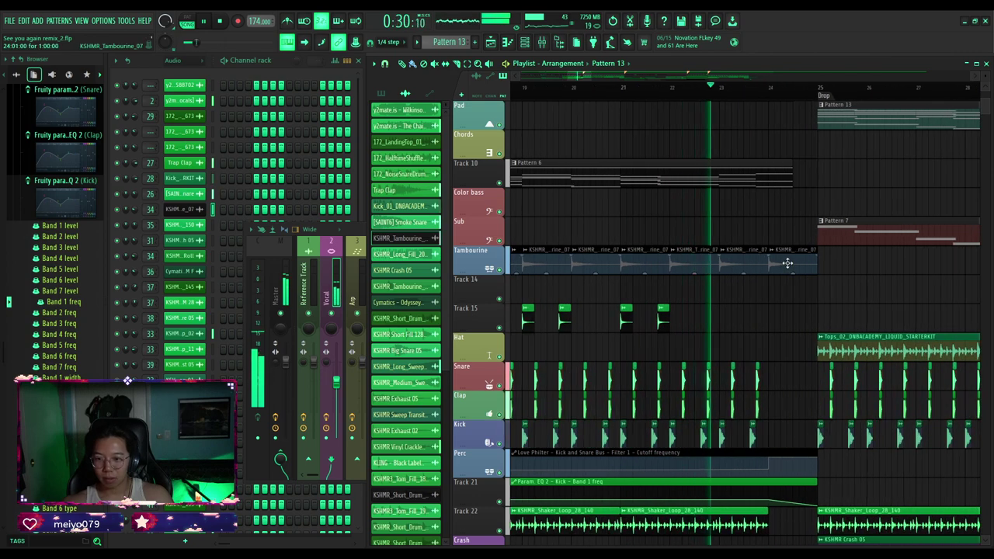
pyautogui.scroll(-3, 678, 314)
pyautogui.scroll(4, 679, 314)
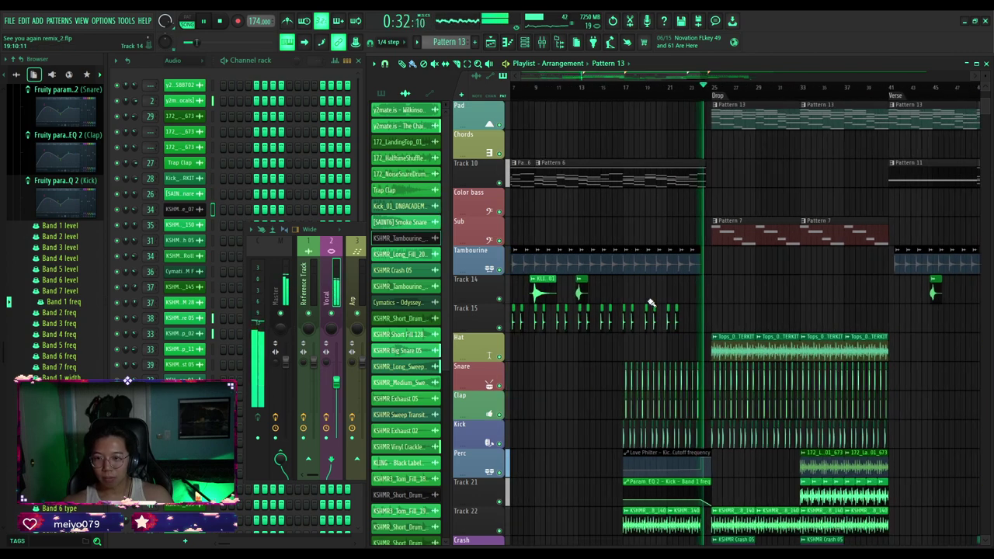
# Fill bar 24 with a one-bar KSHMR_Tambourine_07 clip and replay the transition into the drop.
pyautogui.moveTo(562, 263); pyautogui.dragTo(581, 264)
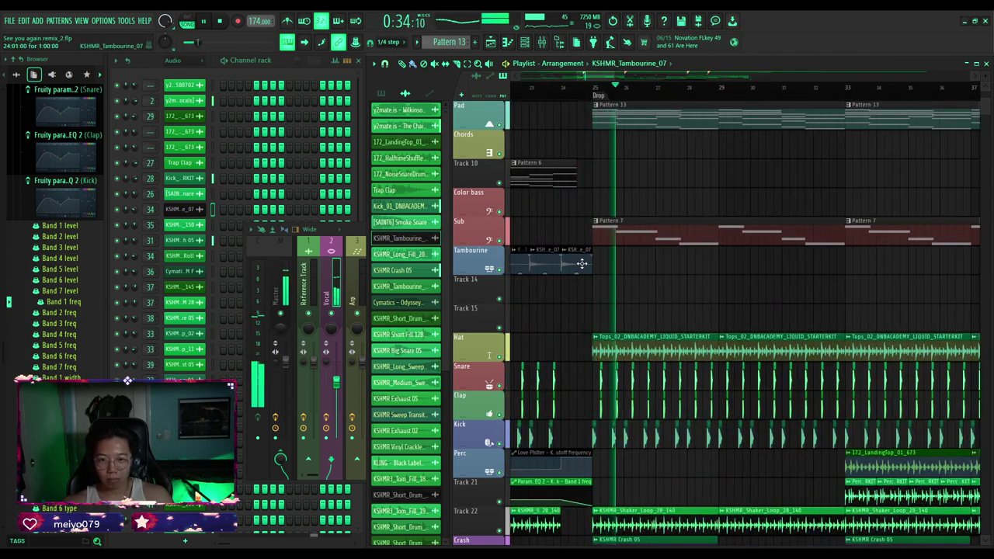
pyautogui.click(545, 88)
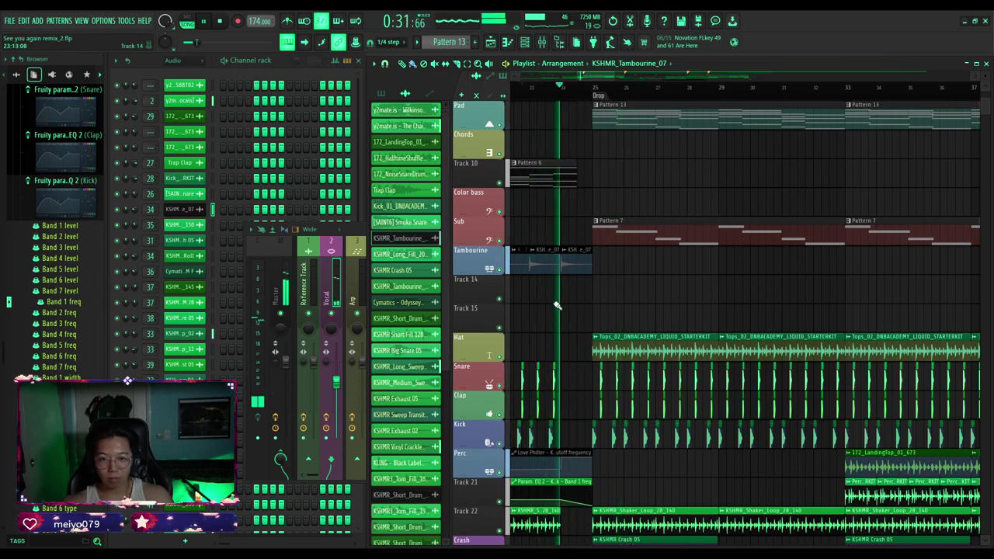
# Move the verse's tambourine clips slightly earlier so the series starts exactly at bar 41.
pyautogui.scroll(-5, 571, 296)
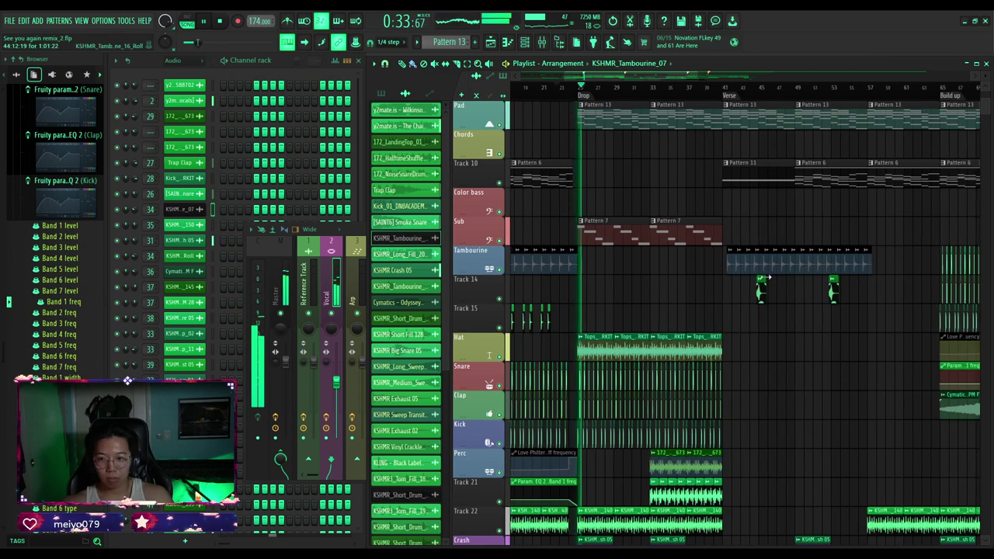
pyautogui.scroll(4, 746, 273)
pyautogui.scroll(-3, 734, 273)
pyautogui.moveTo(890, 270); pyautogui.dragTo(750, 264)
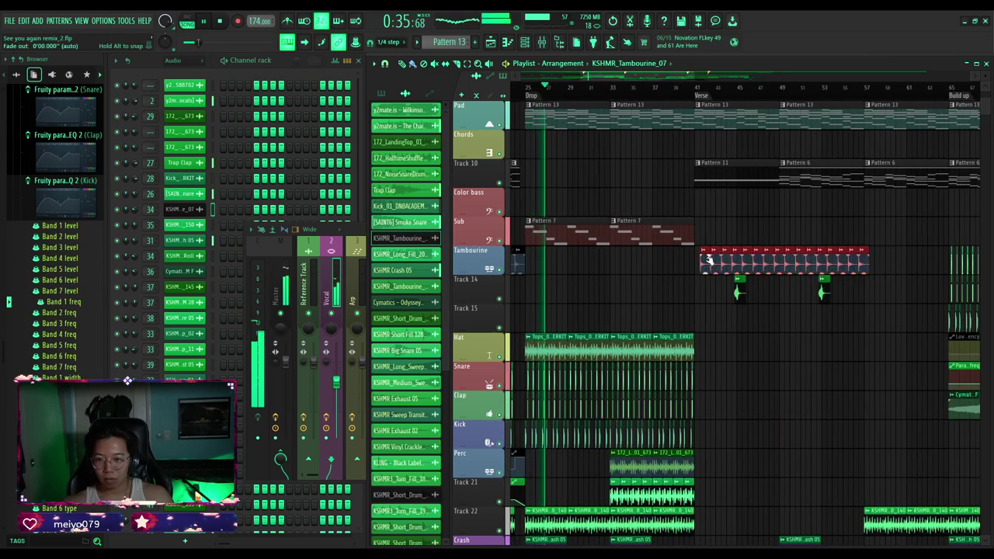
pyautogui.scroll(2, 692, 262)
pyautogui.keyDown('ctrl'); pyautogui.click(674, 301); pyautogui.keyUp('ctrl')
# Listen through the first drop and examine the layers across all tracks leading into the verse.
pyautogui.scroll(-6, 674, 301)
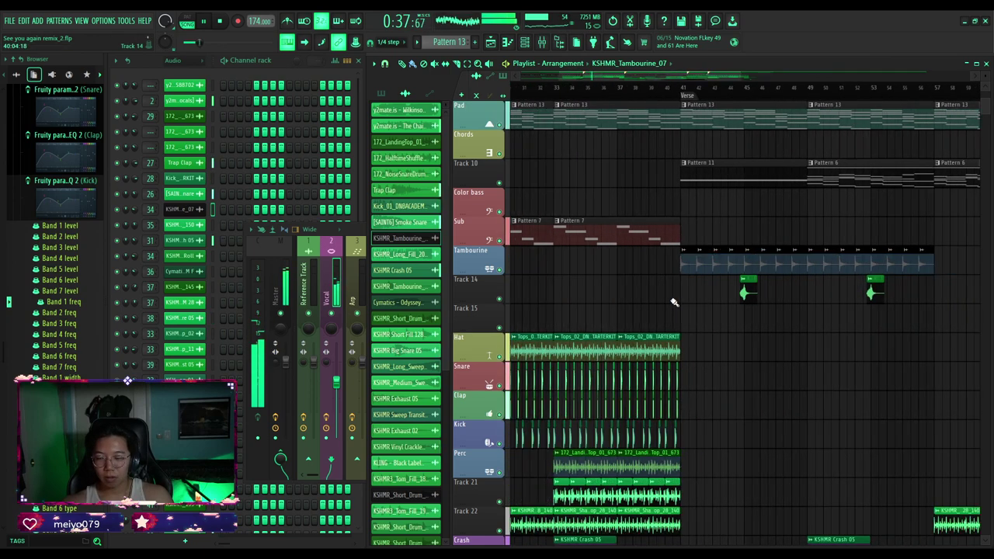
pyautogui.scroll(5, 720, 290)
pyautogui.scroll(-4, 715, 311)
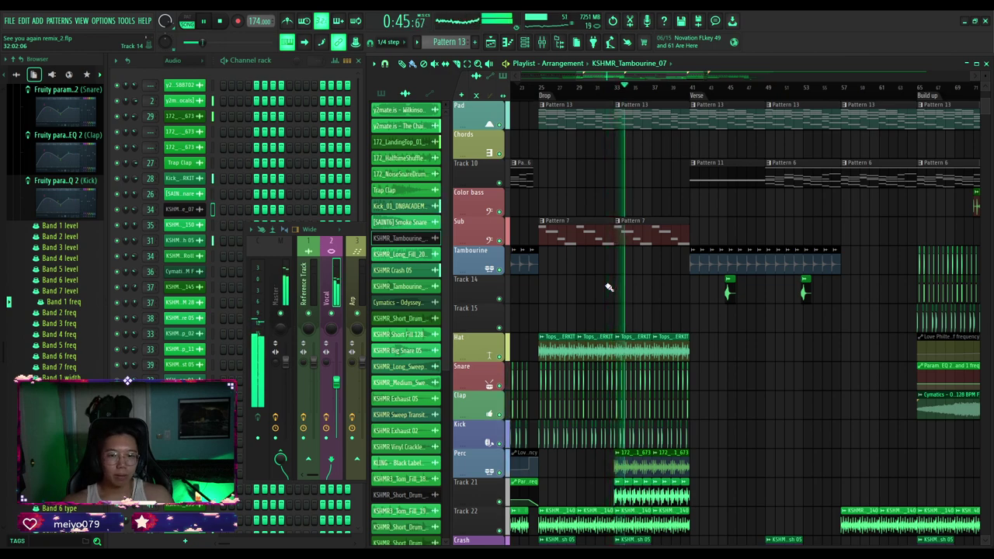
pyautogui.scroll(2, 609, 288)
pyautogui.scroll(-4, 610, 280)
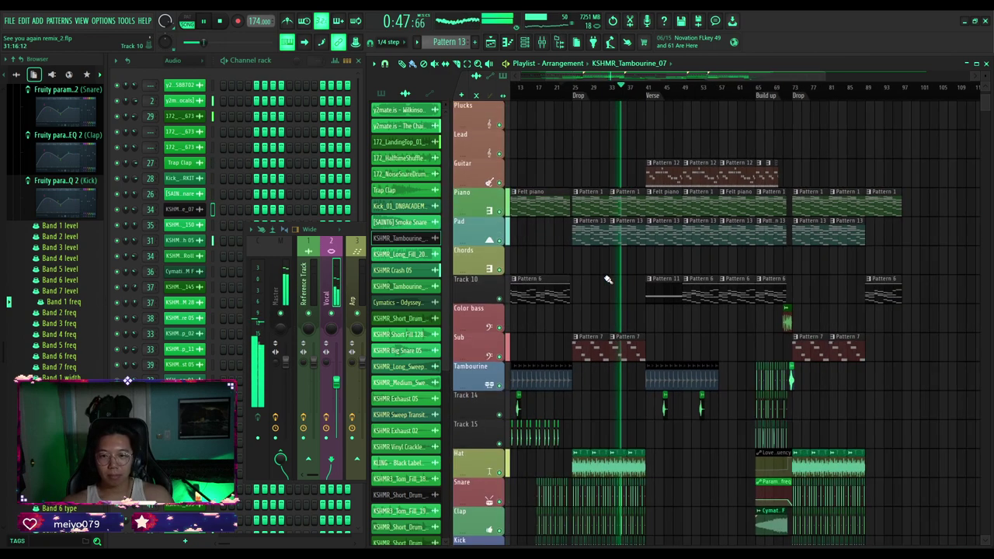
pyautogui.scroll(3, 622, 264)
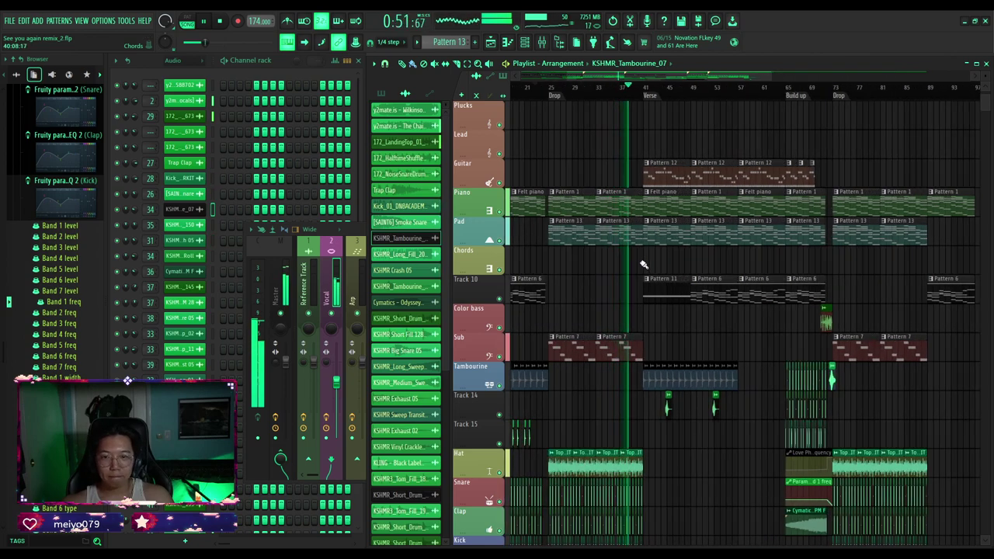
pyautogui.scroll(-2, 642, 264)
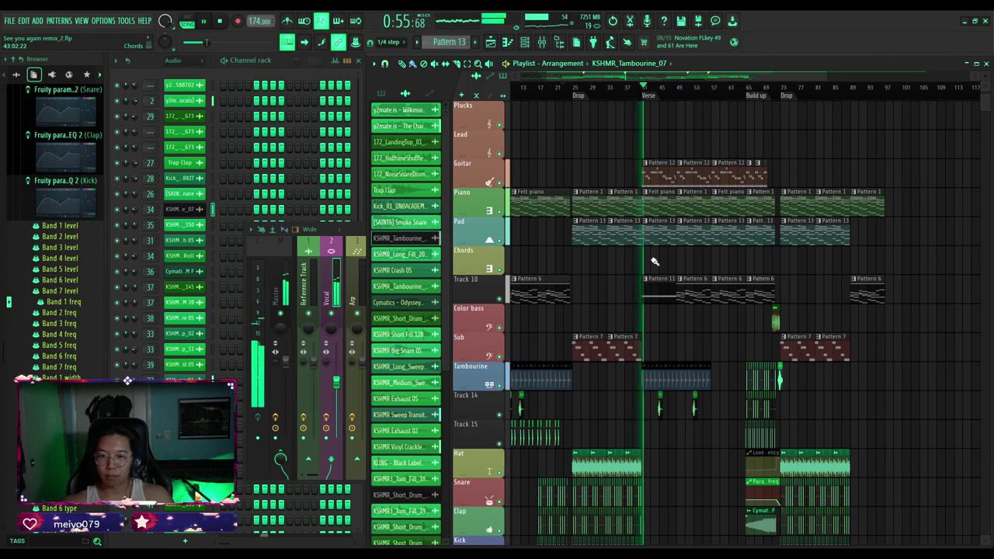
pyautogui.scroll(3, 655, 262)
pyautogui.scroll(4, 722, 262)
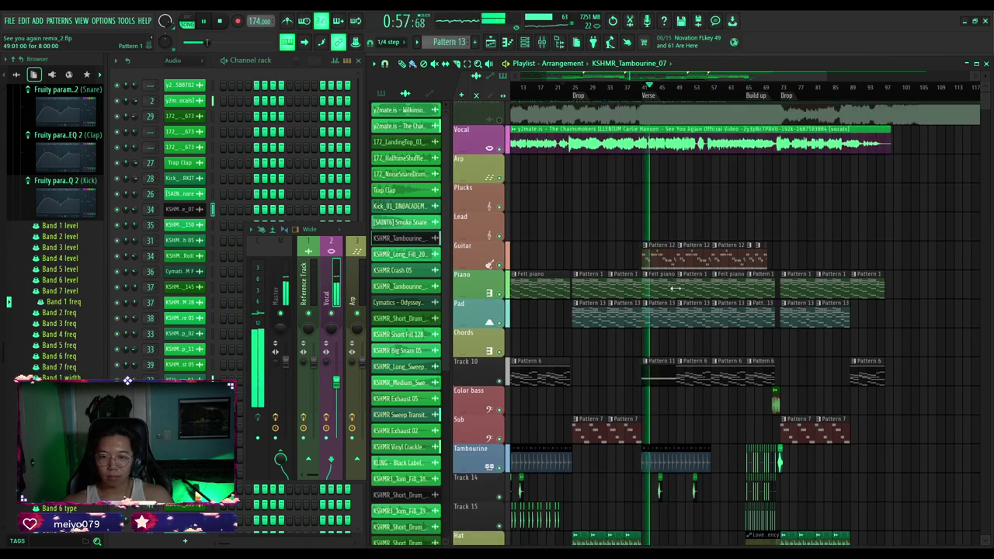
pyautogui.scroll(-6, 683, 264)
# Replay the verse and set the Pad mixer track's volume to 35% (-17.7 dB).
pyautogui.click(570, 101)
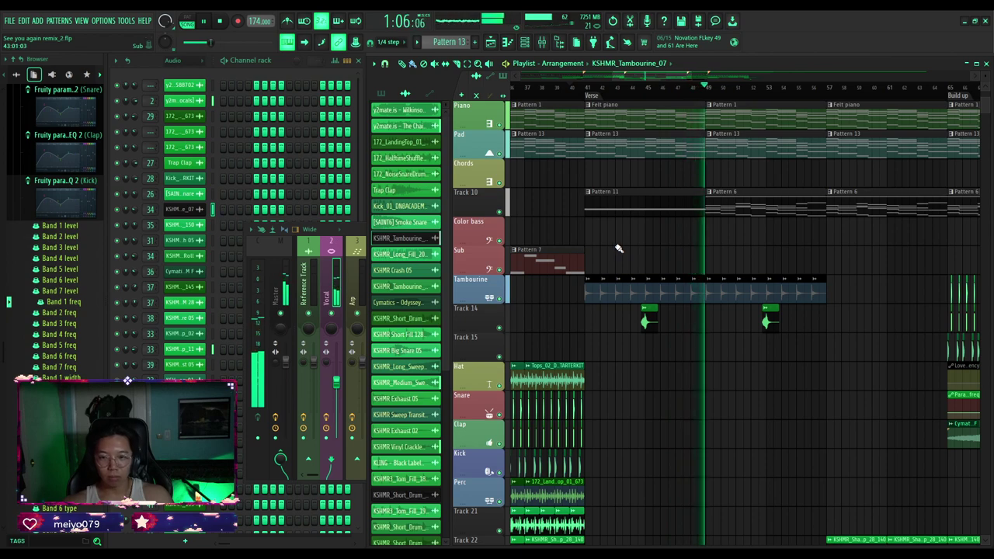
pyautogui.keyDown('ctrl'); pyautogui.scroll(-2, 619, 248); pyautogui.keyUp('ctrl')
pyautogui.scroll(-2, 610, 245)
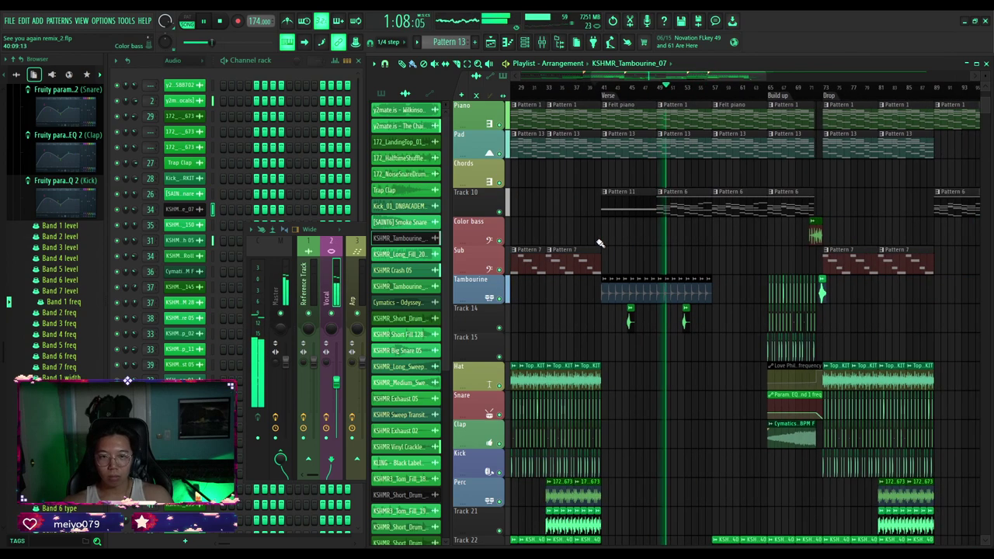
pyautogui.click(361, 233)
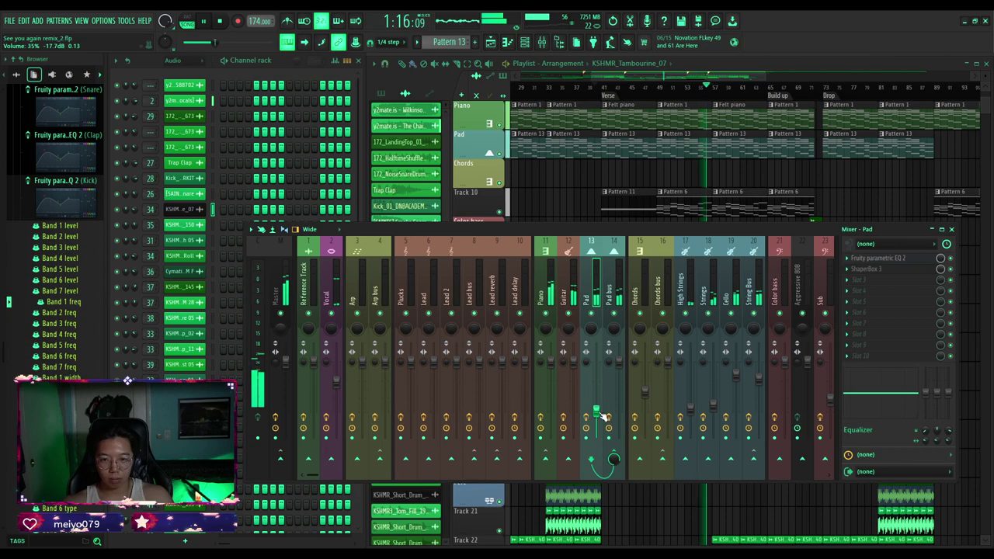
pyautogui.click(567, 206)
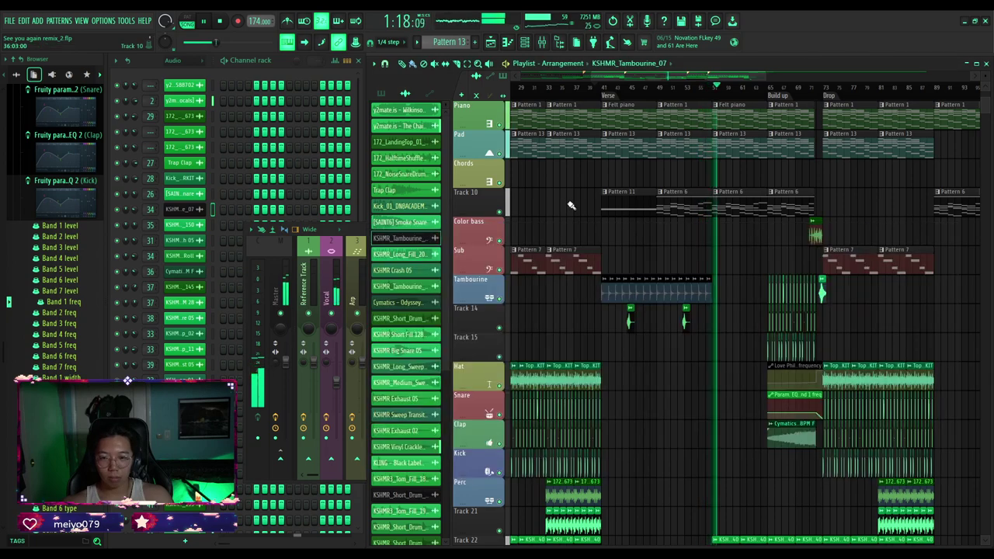
# Listen through the end of the verse and examine the melodic, effect and automation layers around the build-up.
pyautogui.scroll(-1, 707, 235)
pyautogui.scroll(6, 716, 242)
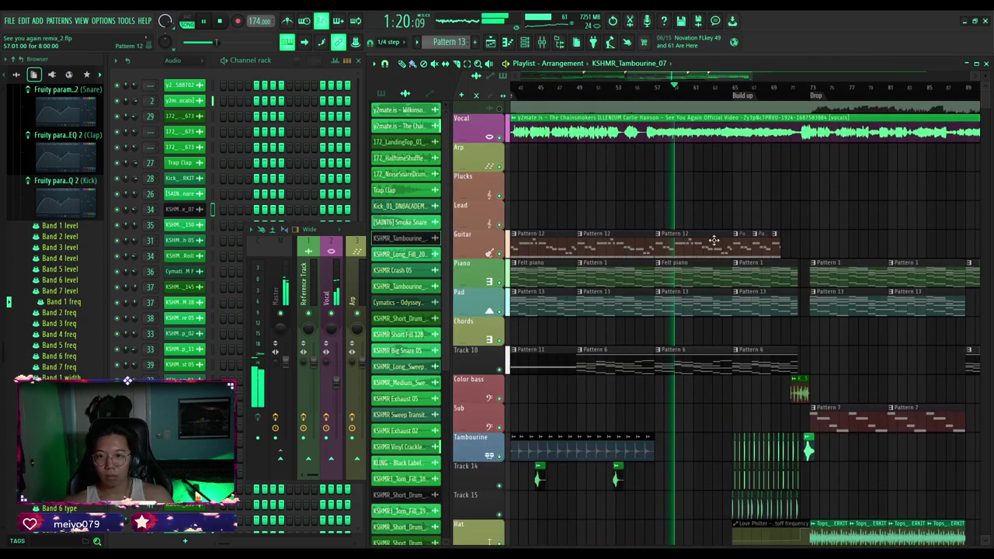
pyautogui.scroll(1, 759, 256)
pyautogui.scroll(1, 660, 250)
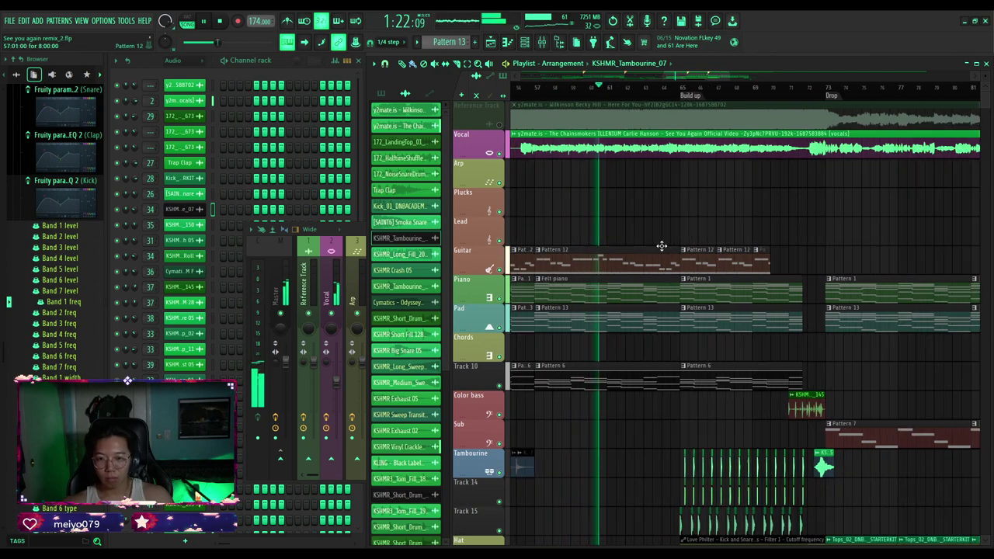
pyautogui.scroll(-7, 684, 233)
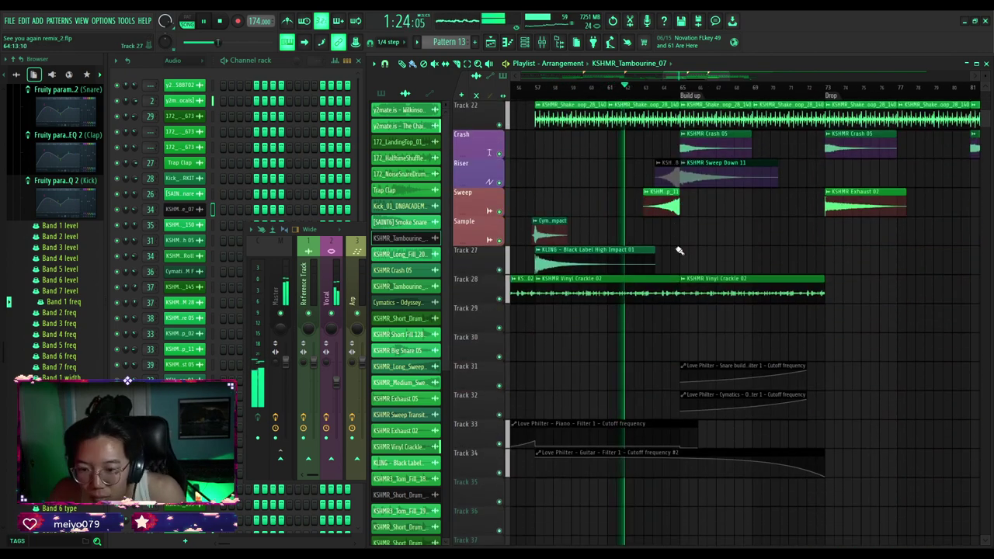
pyautogui.scroll(5, 800, 438)
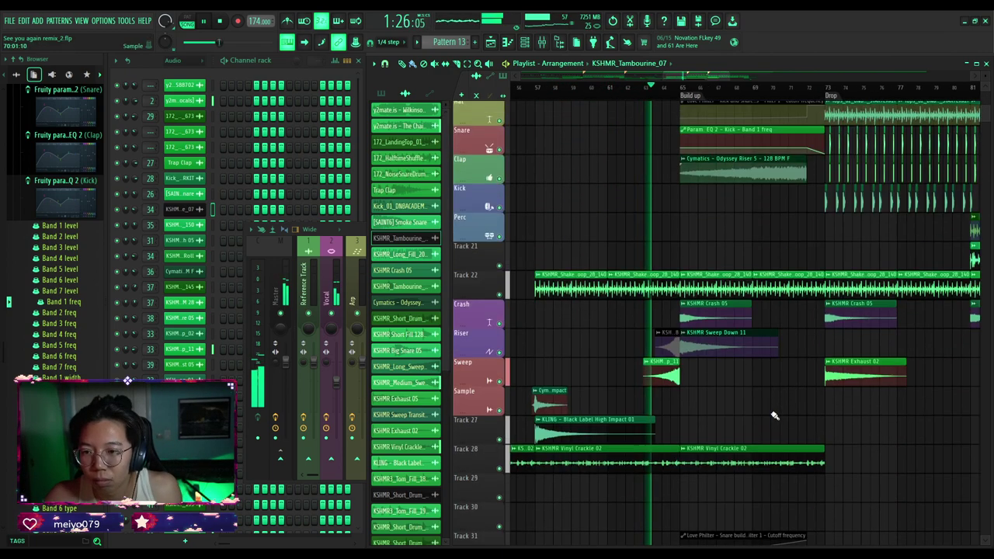
pyautogui.scroll(1, 766, 268)
pyautogui.scroll(2, 784, 184)
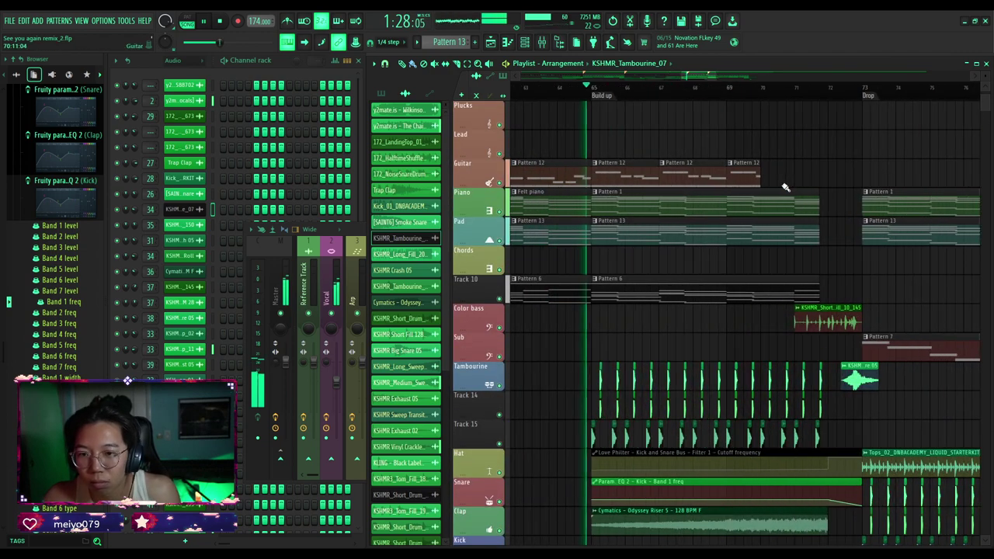
pyautogui.scroll(1, 720, 184)
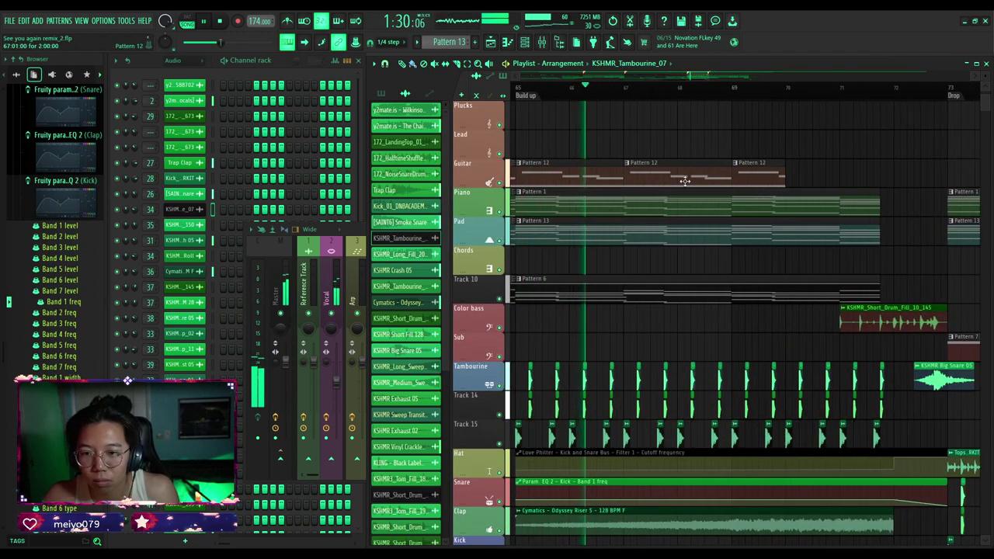
pyautogui.scroll(-1, 676, 184)
pyautogui.scroll(-1, 668, 184)
pyautogui.scroll(2, 681, 178)
pyautogui.scroll(-2, 652, 175)
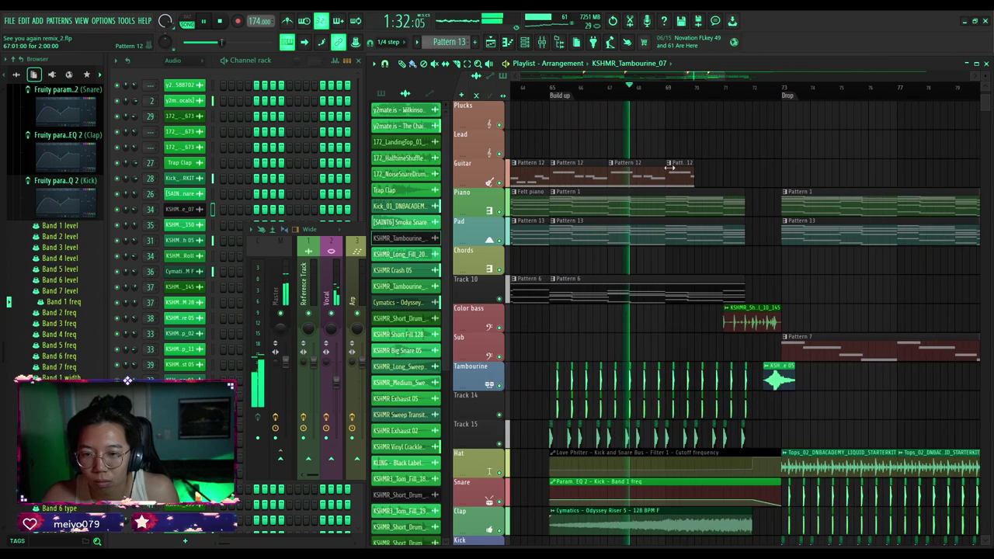
# Extend the guitar's Pattern 12 line to bar 71, ending it together with the piano and pad, and replay the passage.
pyautogui.scroll(2, 672, 171)
pyautogui.moveTo(712, 177); pyautogui.dragTo(831, 177)
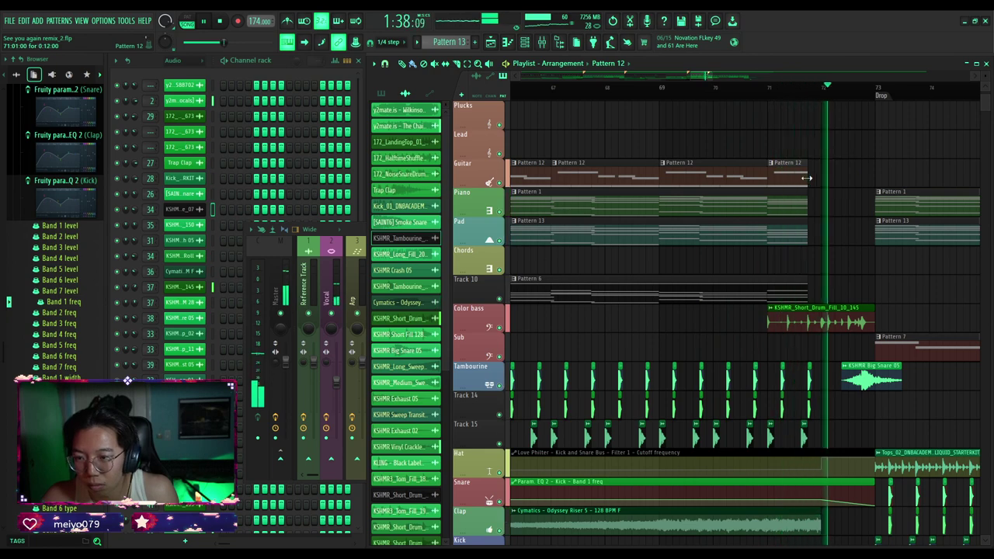
pyautogui.click(713, 87)
# Shorten the guitar's Love Philter cutoff frequency automation to end at bar 72 and listen to the transition into the second drop.
pyautogui.scroll(-3, 776, 193)
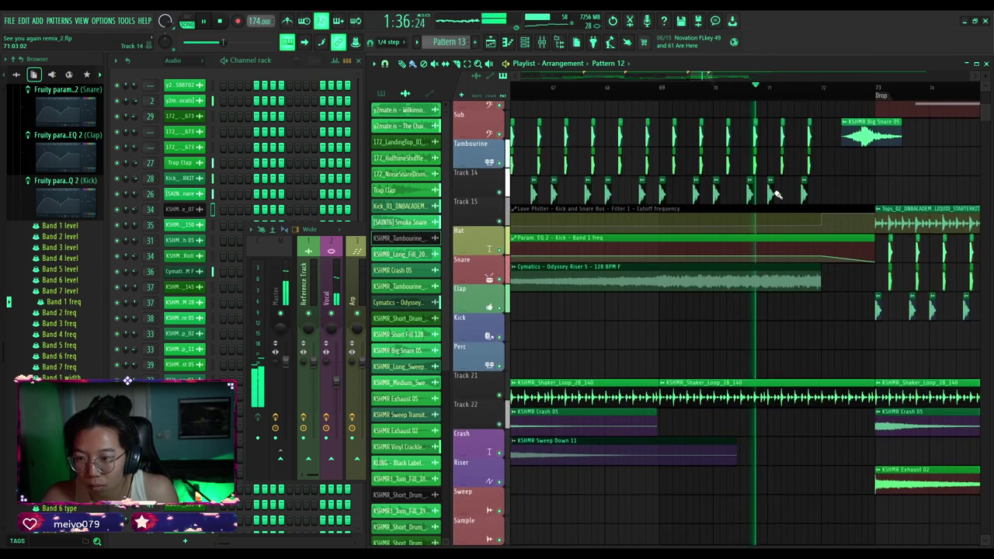
pyautogui.scroll(-4, 777, 193)
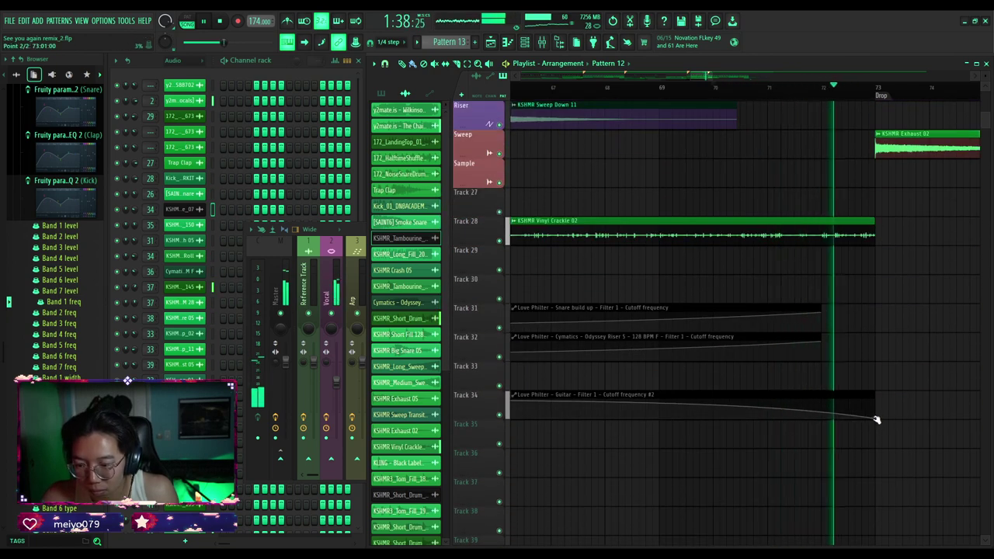
pyautogui.moveTo(876, 419); pyautogui.dragTo(816, 427)
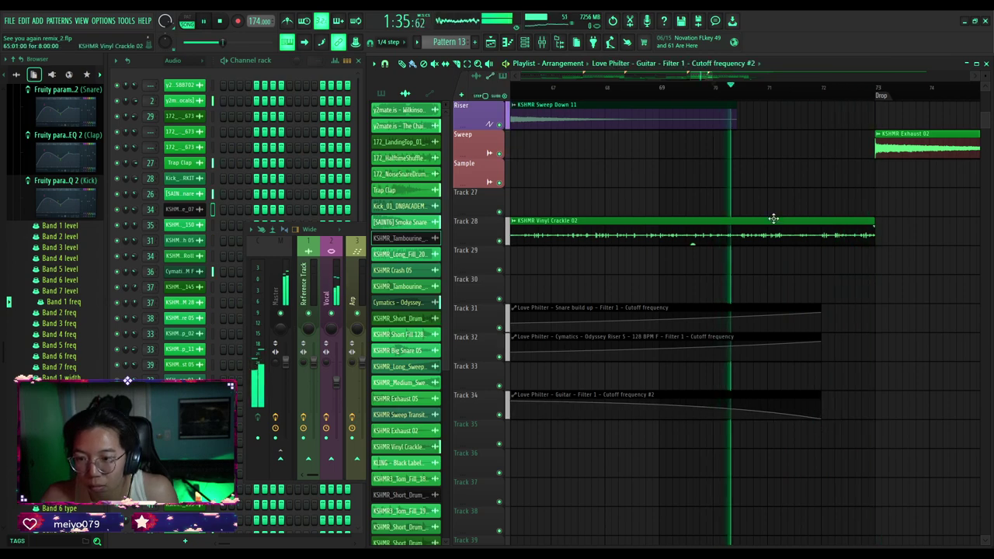
pyautogui.scroll(7, 773, 218)
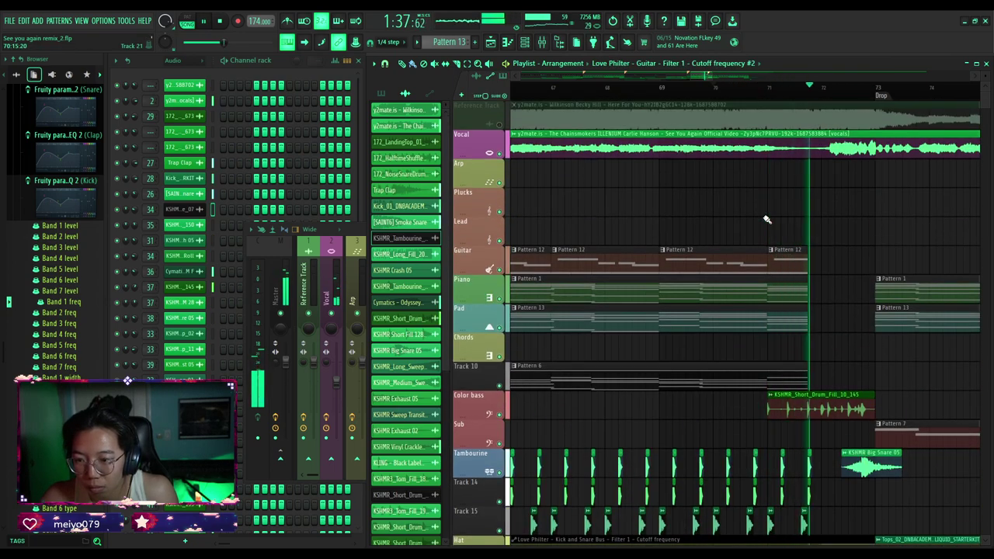
pyautogui.scroll(-1, 766, 220)
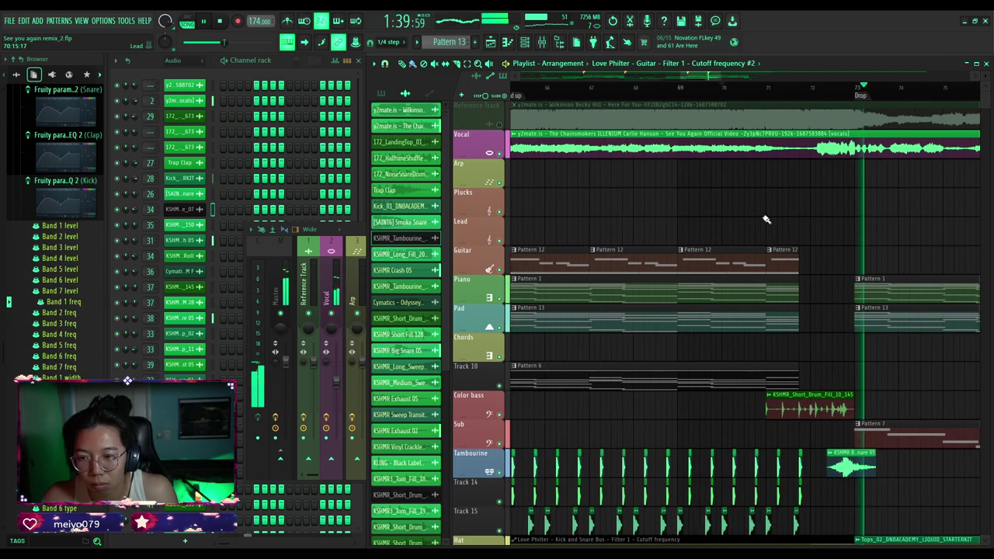
# Listen through the second drop and examine its drum, melodic and vocal layers up to the outro.
pyautogui.scroll(-6, 766, 220)
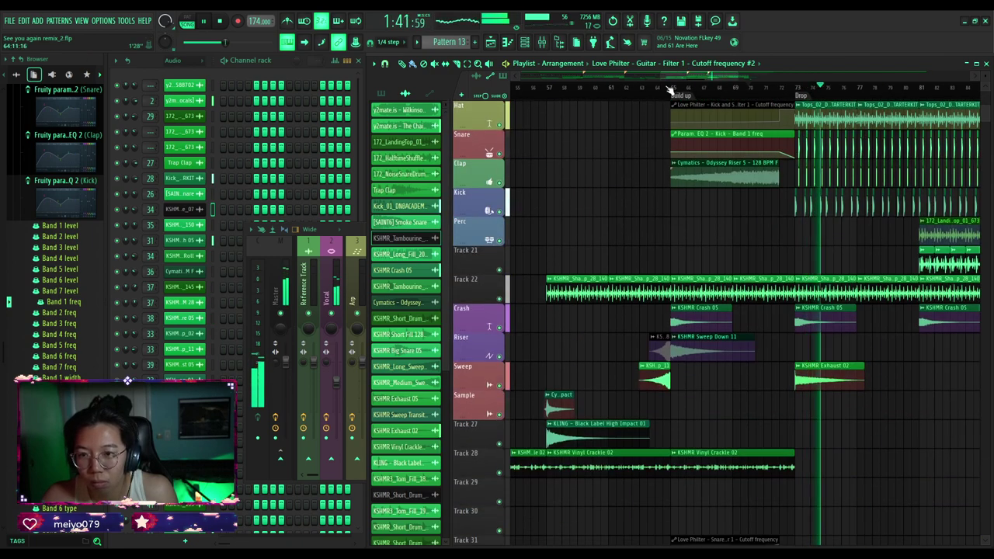
pyautogui.scroll(5, 733, 220)
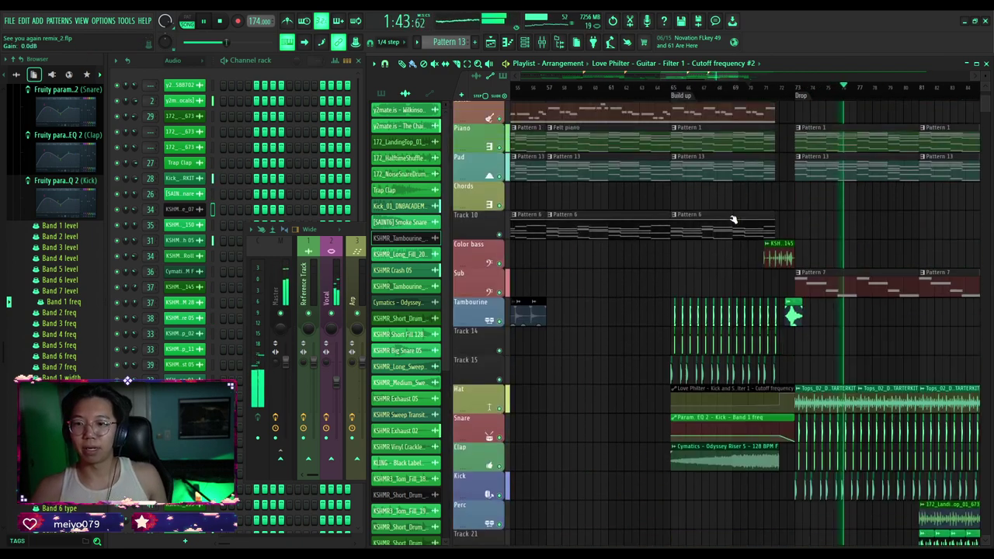
pyautogui.scroll(1, 733, 220)
pyautogui.scroll(-2, 721, 219)
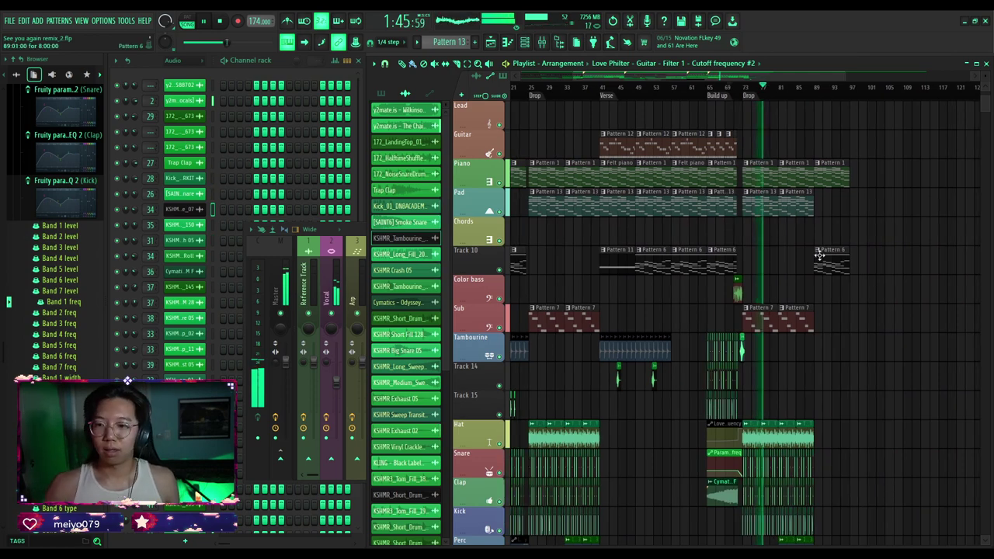
pyautogui.scroll(4, 766, 249)
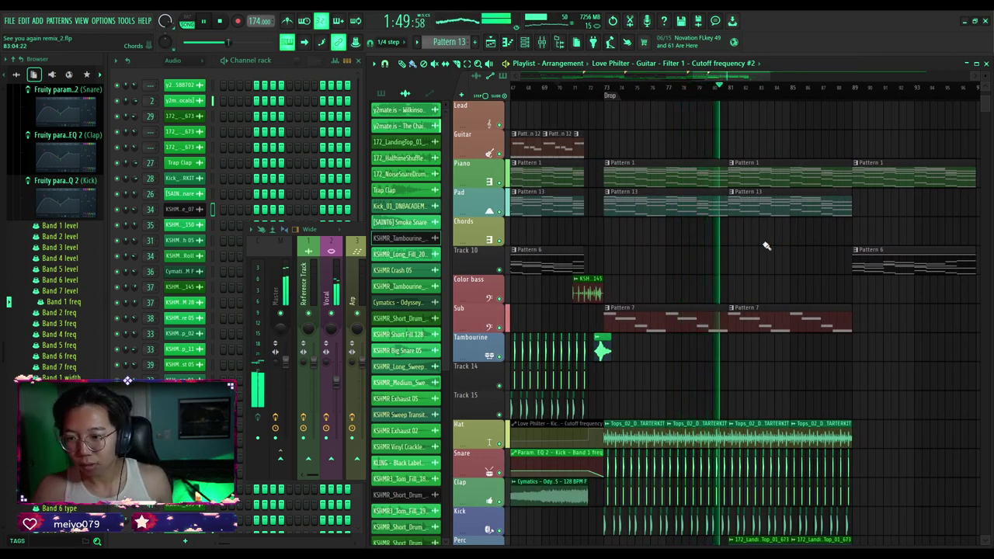
pyautogui.scroll(4, 765, 249)
pyautogui.scroll(-2, 748, 248)
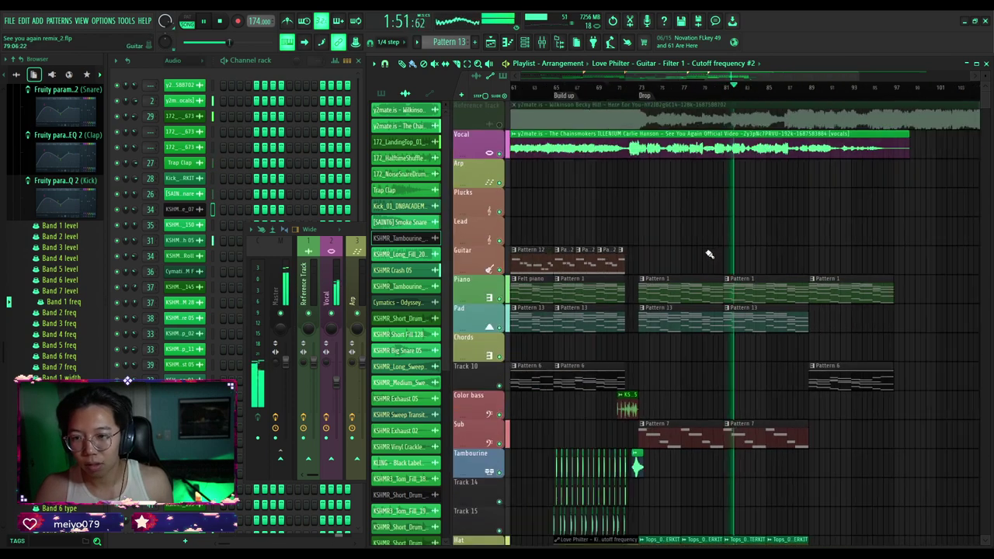
pyautogui.scroll(3, 730, 250)
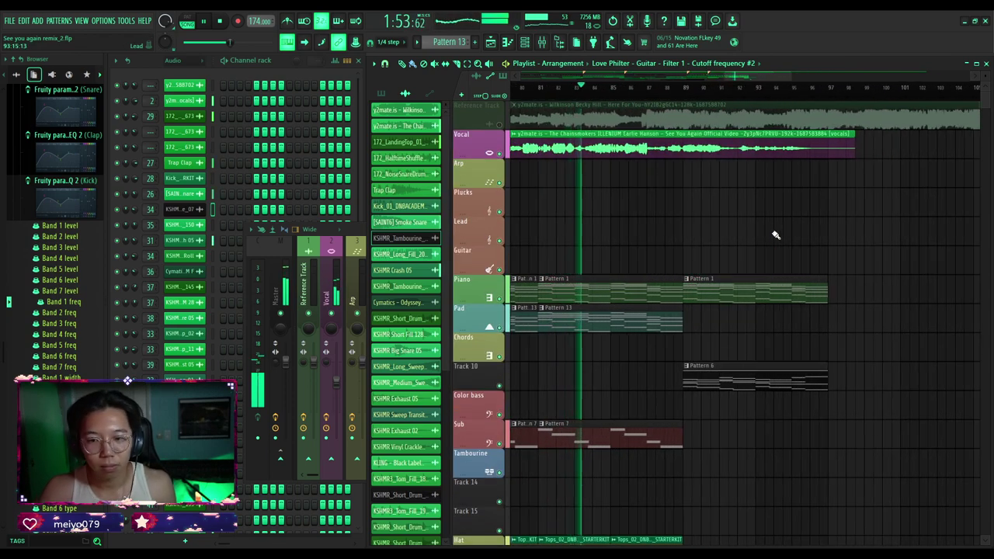
pyautogui.scroll(-2, 673, 226)
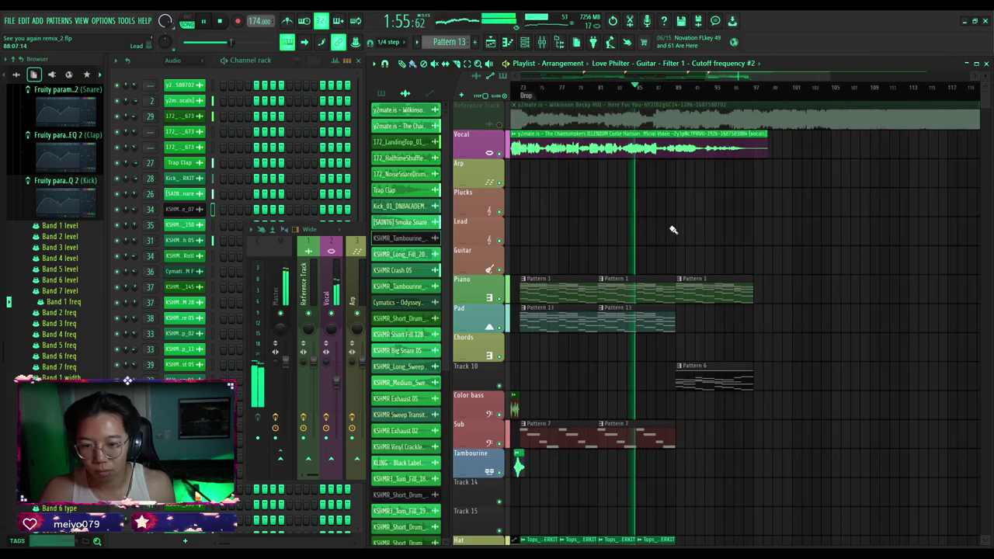
pyautogui.scroll(-2, 674, 230)
pyautogui.scroll(-3, 675, 227)
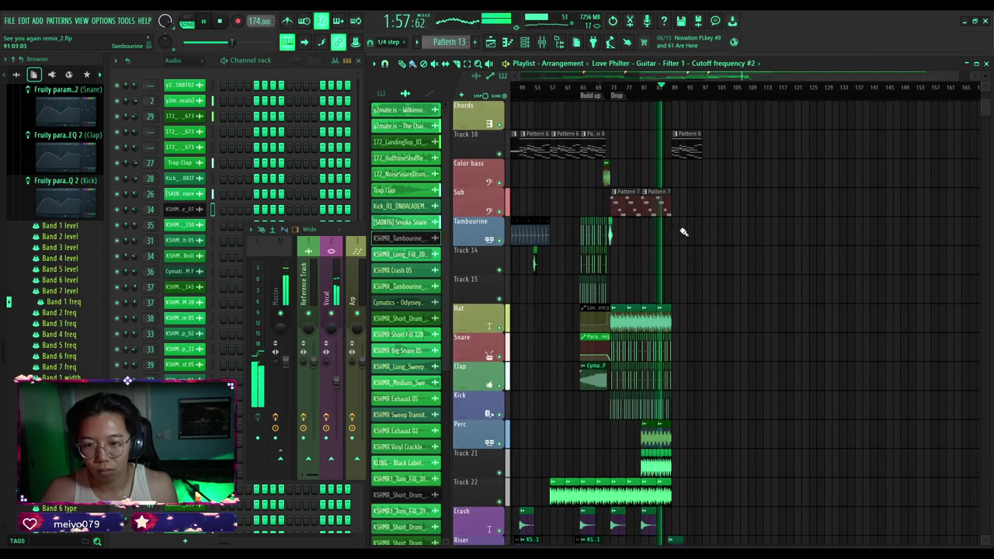
# Listen through the end of the second drop into the outro and examine its drum, piano and vocal layers.
pyautogui.scroll(-2, 699, 232)
pyautogui.scroll(3, 736, 239)
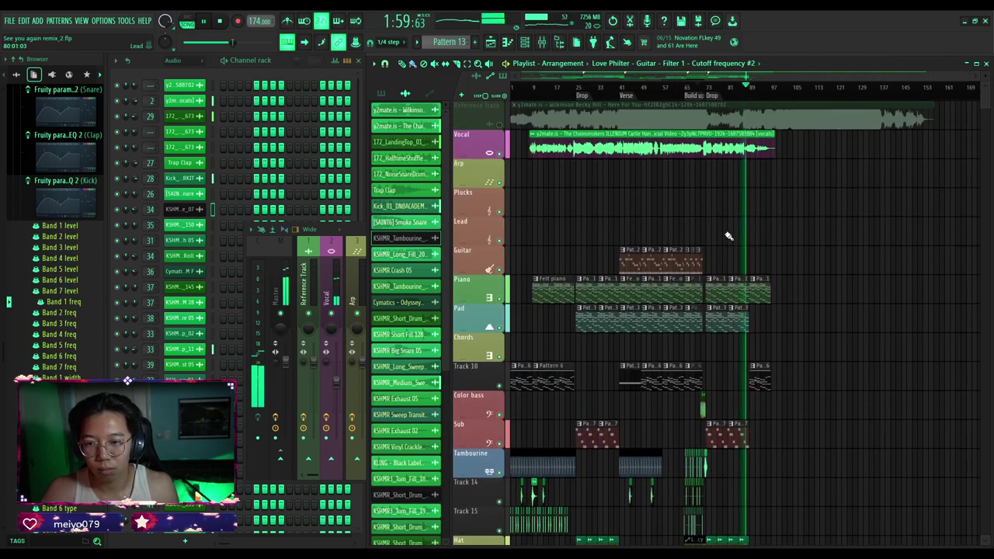
pyautogui.click(576, 88)
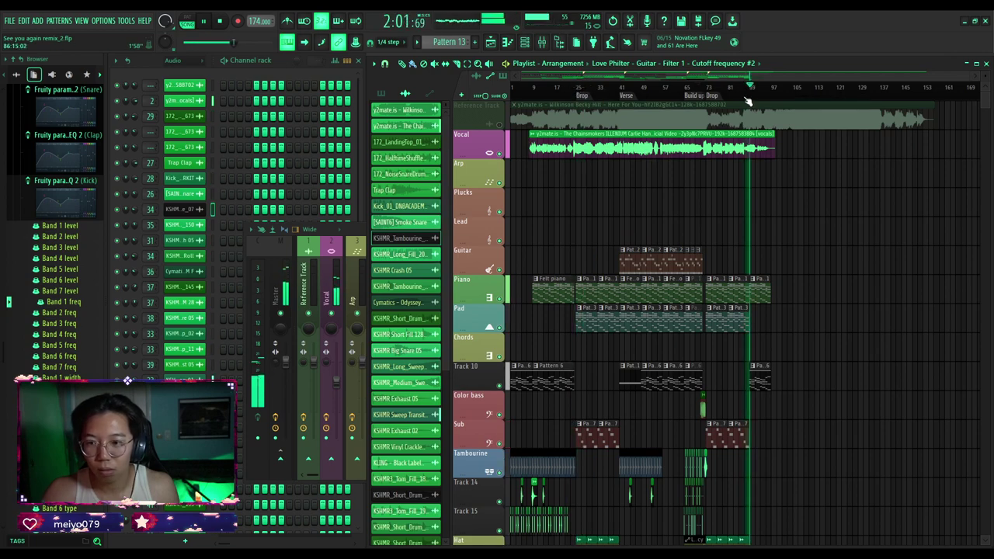
pyautogui.scroll(4, 787, 187)
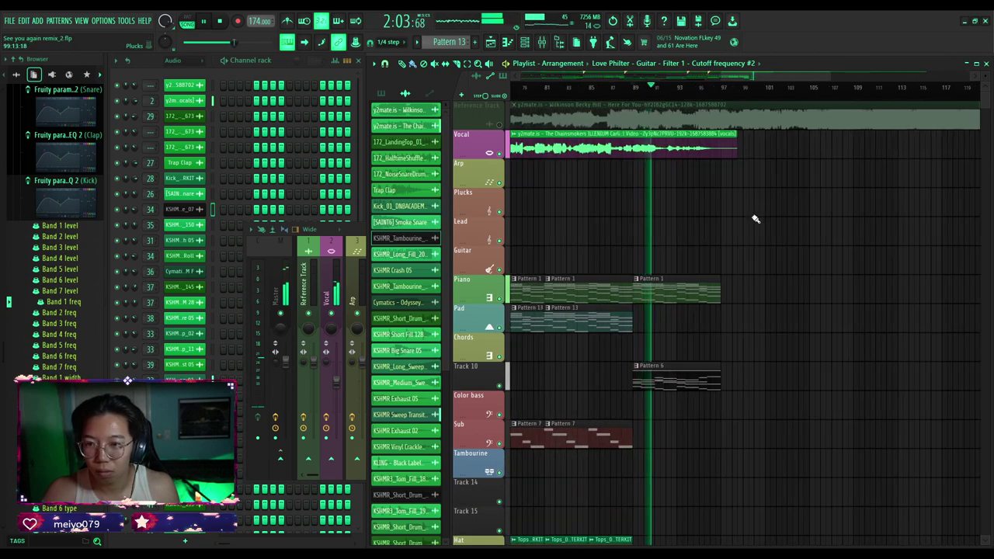
# Shorten the Wilkinson and Becky Hill reference track clip so it ends together with the vocal clip, and check the aligned ends.
pyautogui.scroll(-3, 753, 216)
pyautogui.scroll(-2, 805, 190)
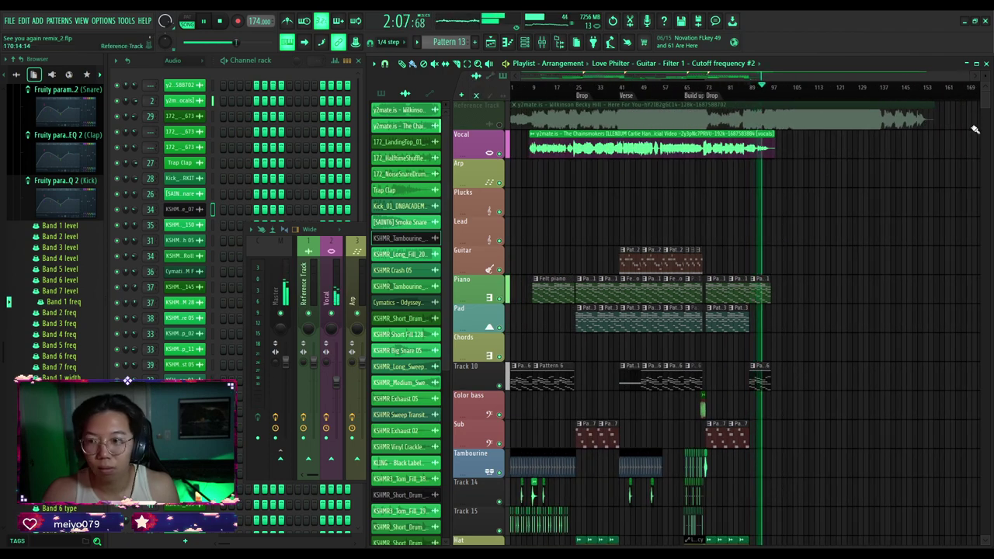
pyautogui.moveTo(934, 122); pyautogui.dragTo(787, 130)
pyautogui.scroll(4, 800, 163)
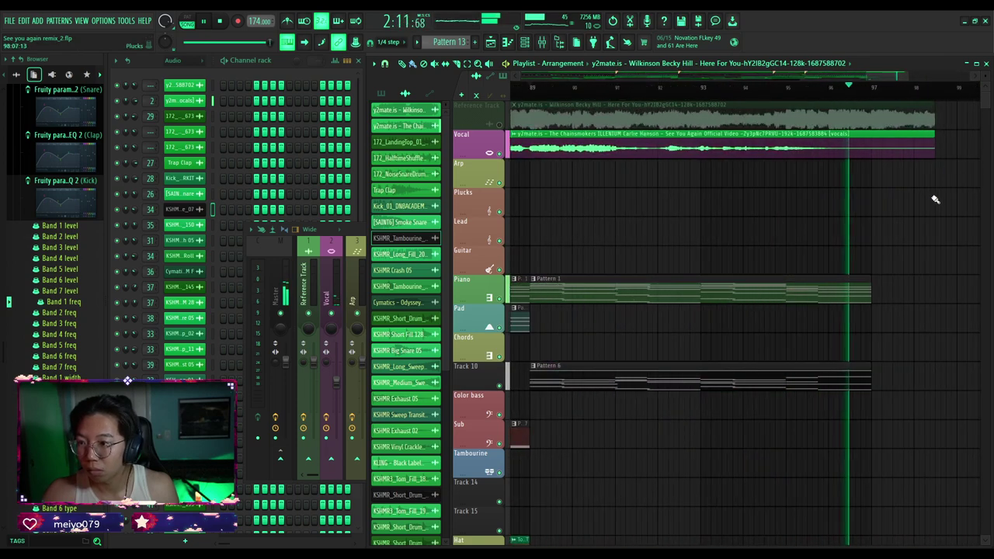
# Stop playback at the end of the outro and look over the arrangement from the automation clips up to the melodic layers.
pyautogui.scroll(-9, 931, 199)
pyautogui.scroll(-5, 867, 210)
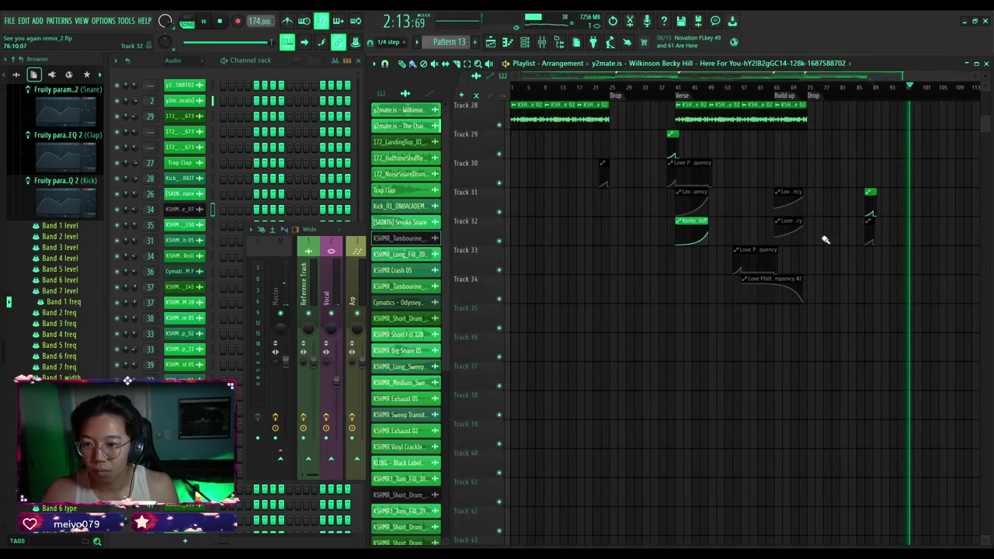
pyautogui.scroll(10, 825, 238)
pyautogui.scroll(4, 557, 256)
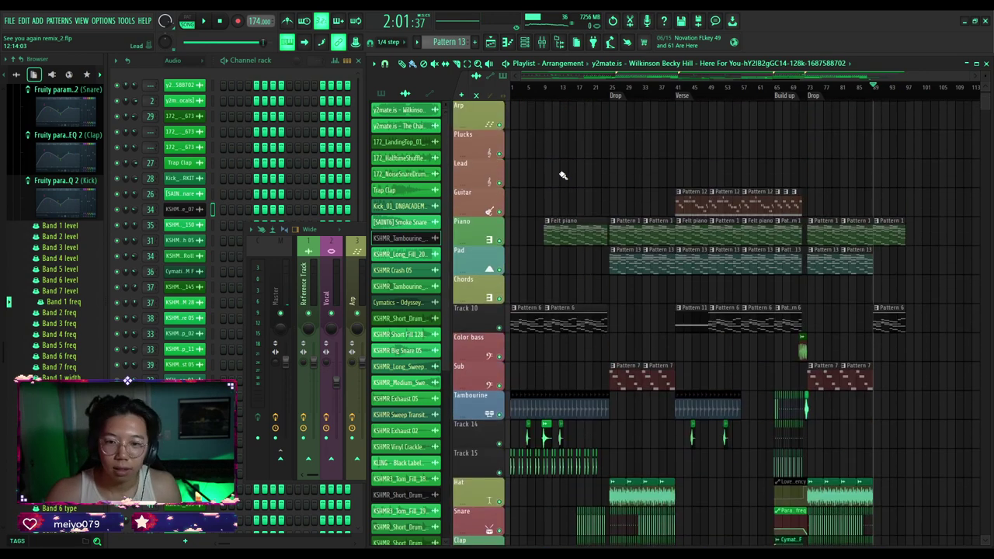